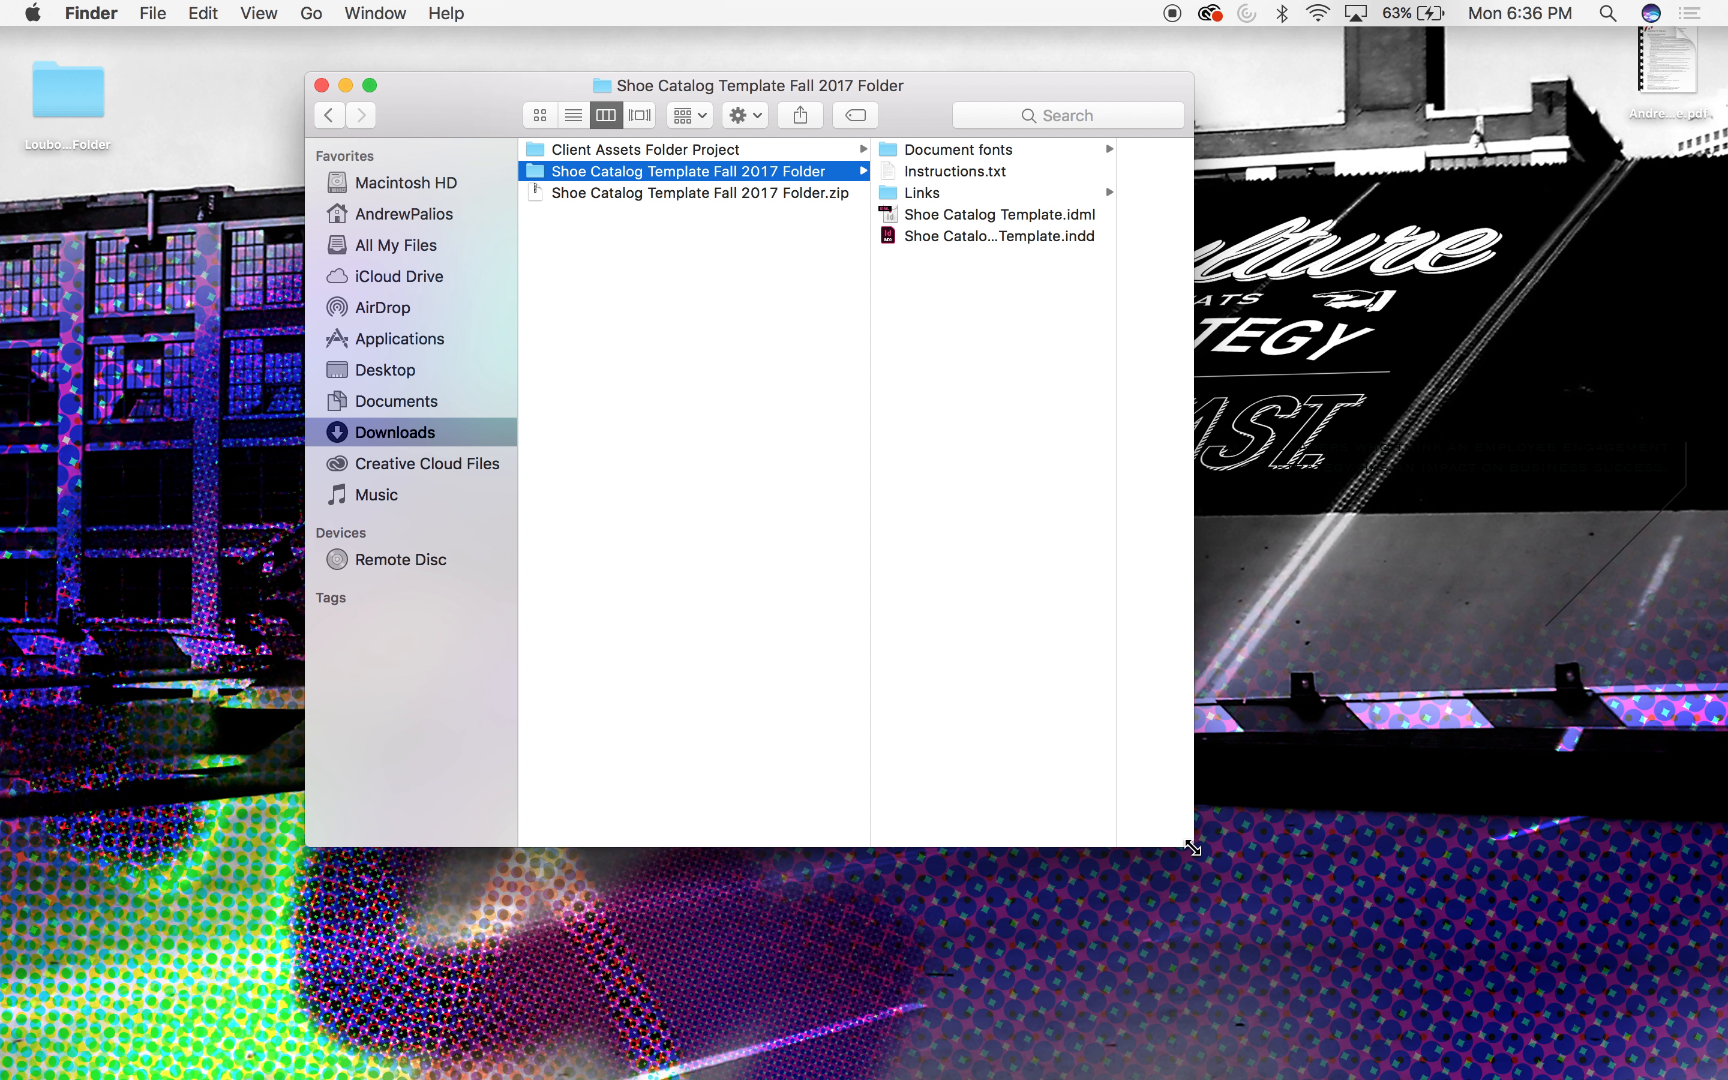
Step: Enlarge the folder window, widen the file list column, and select Shoe Catalog Template.indd
left_click_drag(1192, 847, 1518, 895)
left_click_drag(1116, 559, 1333, 521)
left_click(1013, 234)
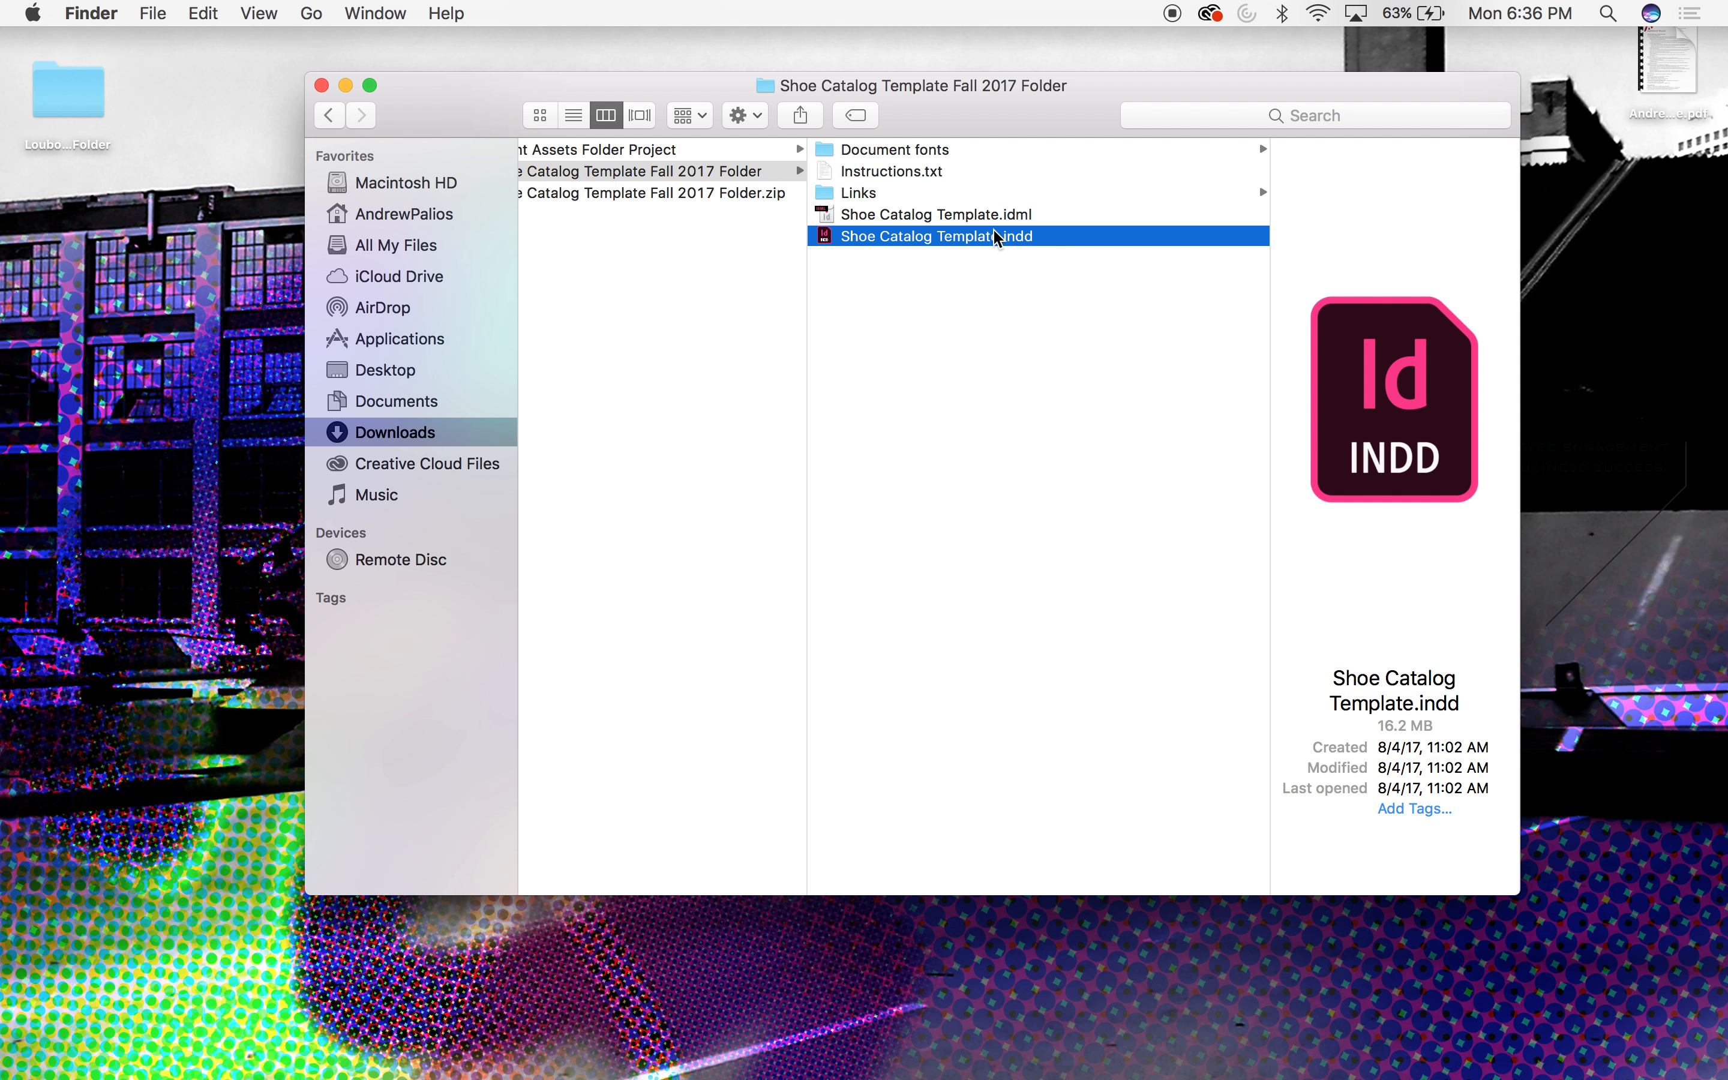
Step: Examine the template package's Links and Document fonts folders, including a preview of NIKE DEMO_Small.psd
left_click(853, 197)
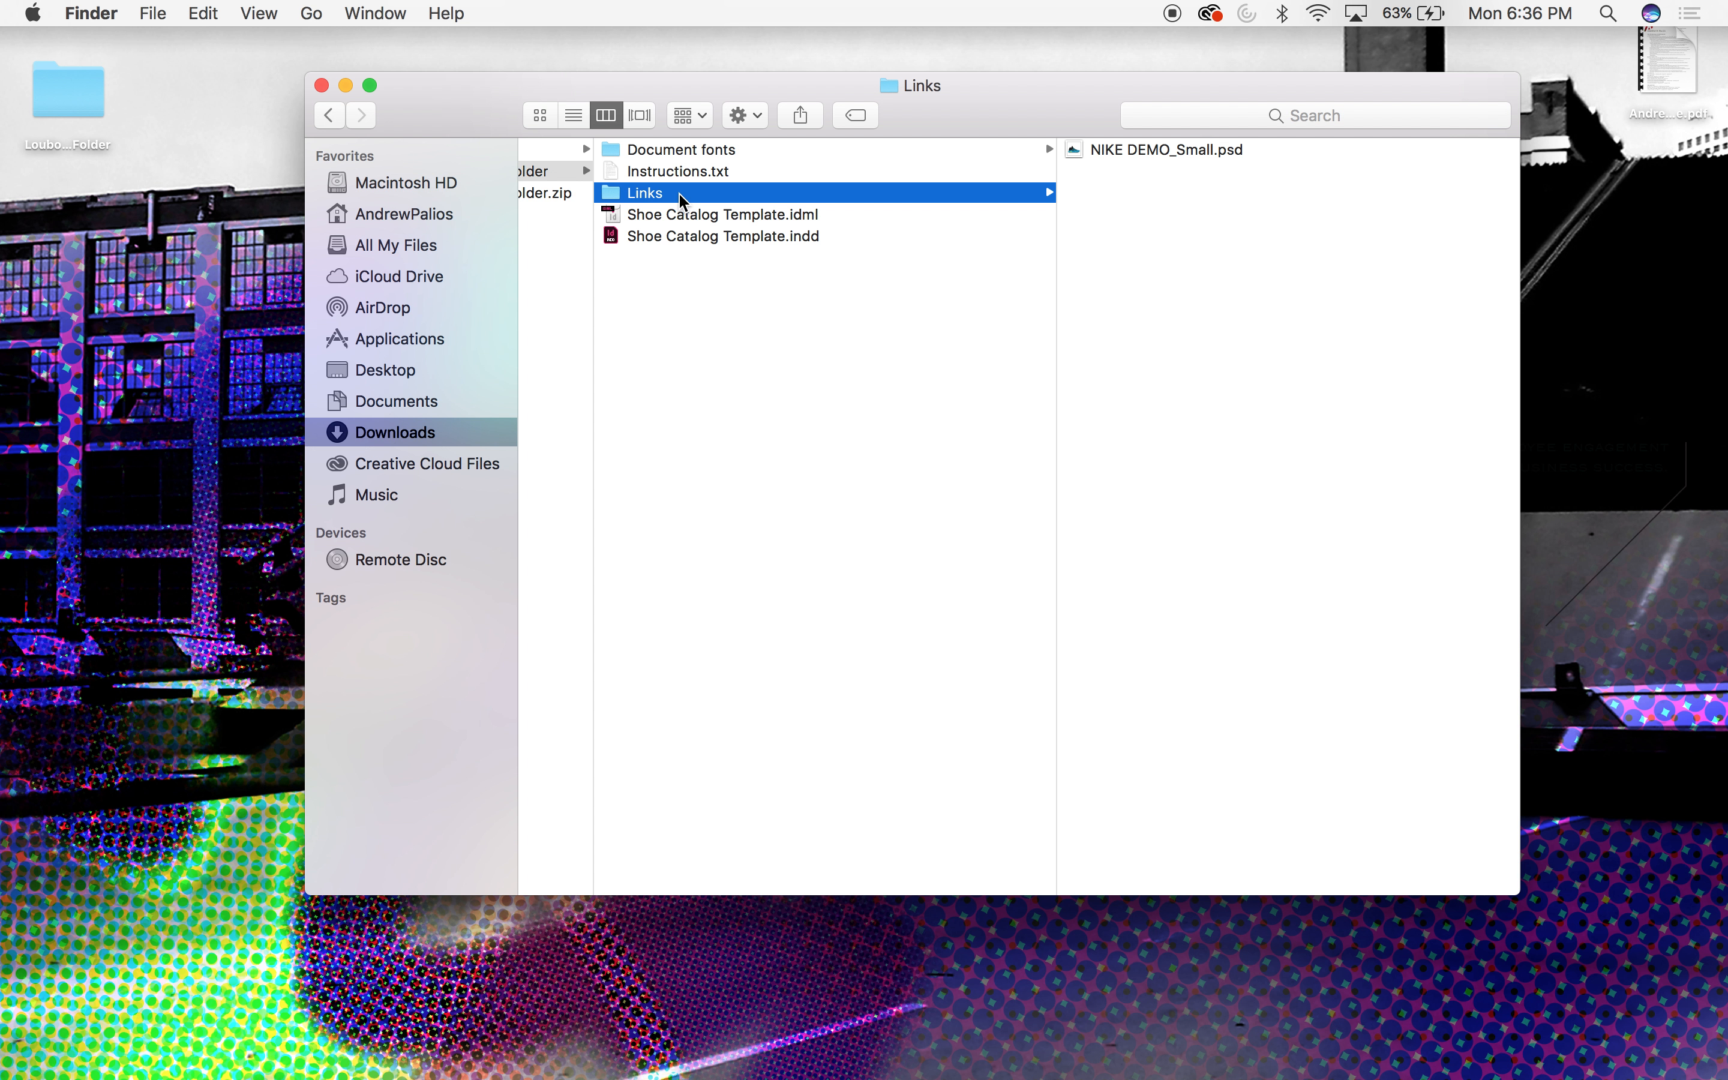
left_click(667, 147)
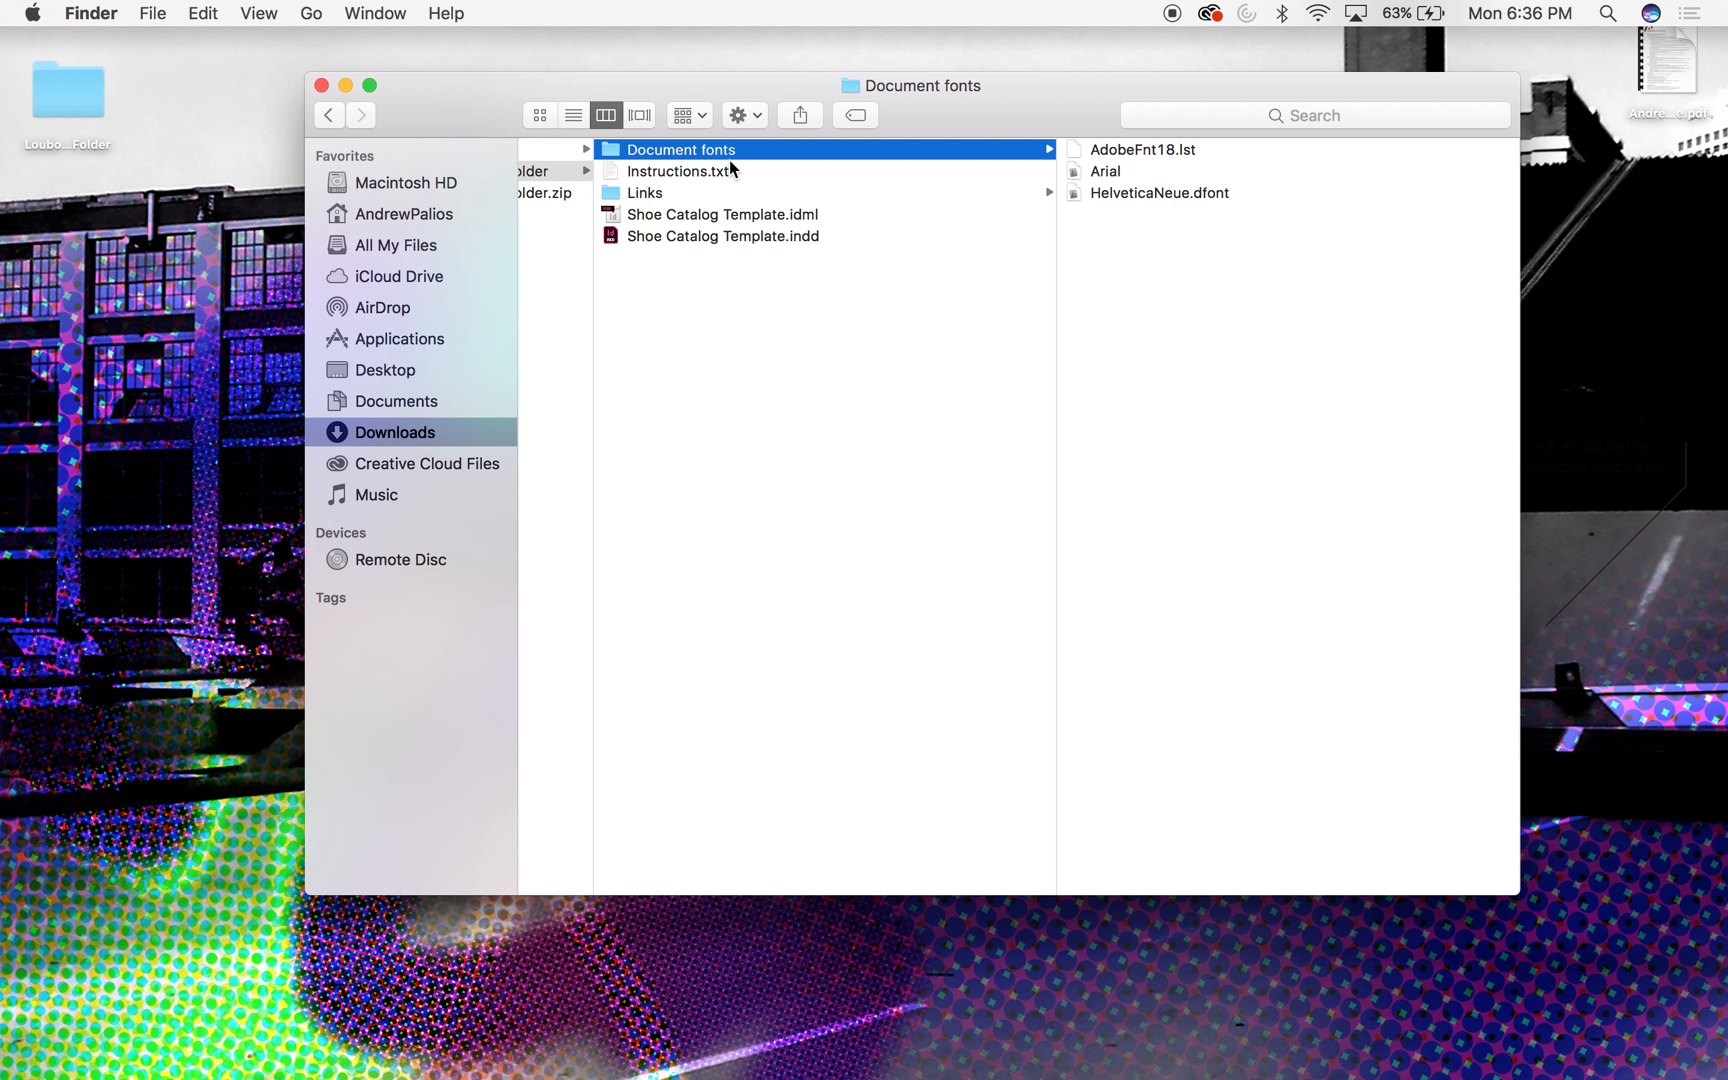
scroll(728, 173, "left", 4)
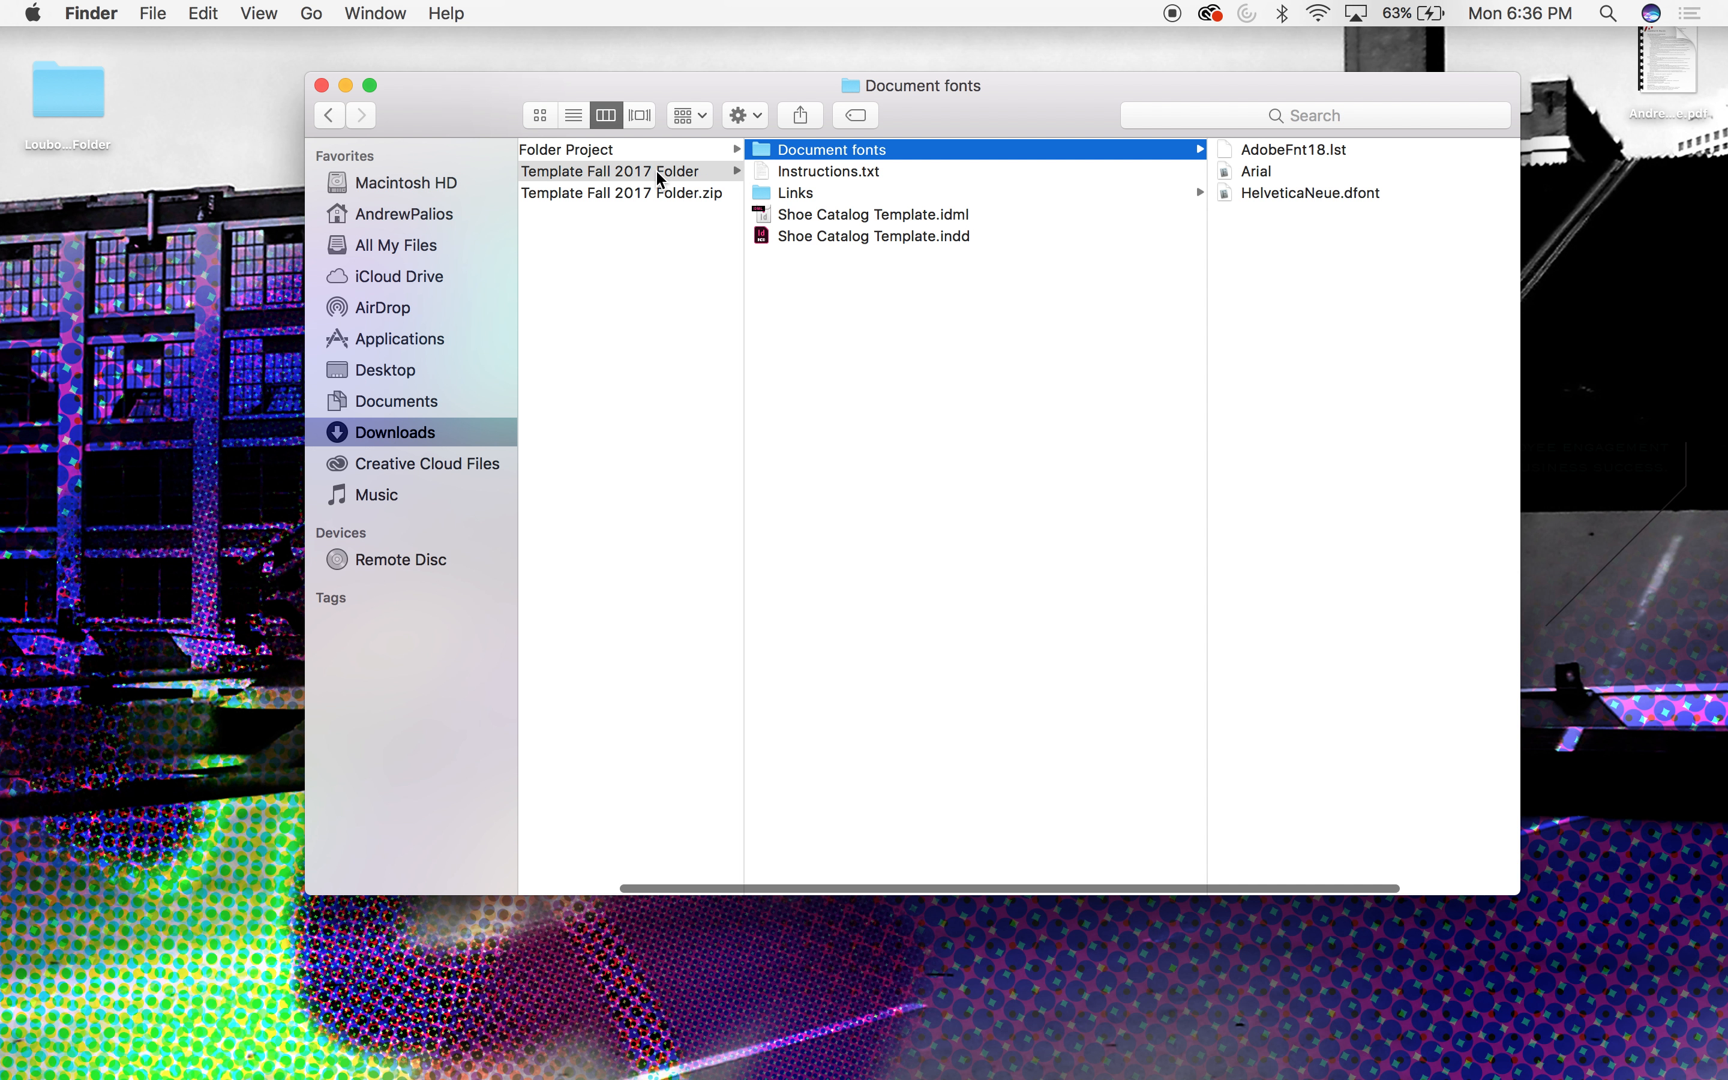
scroll(662, 180, "left", 2)
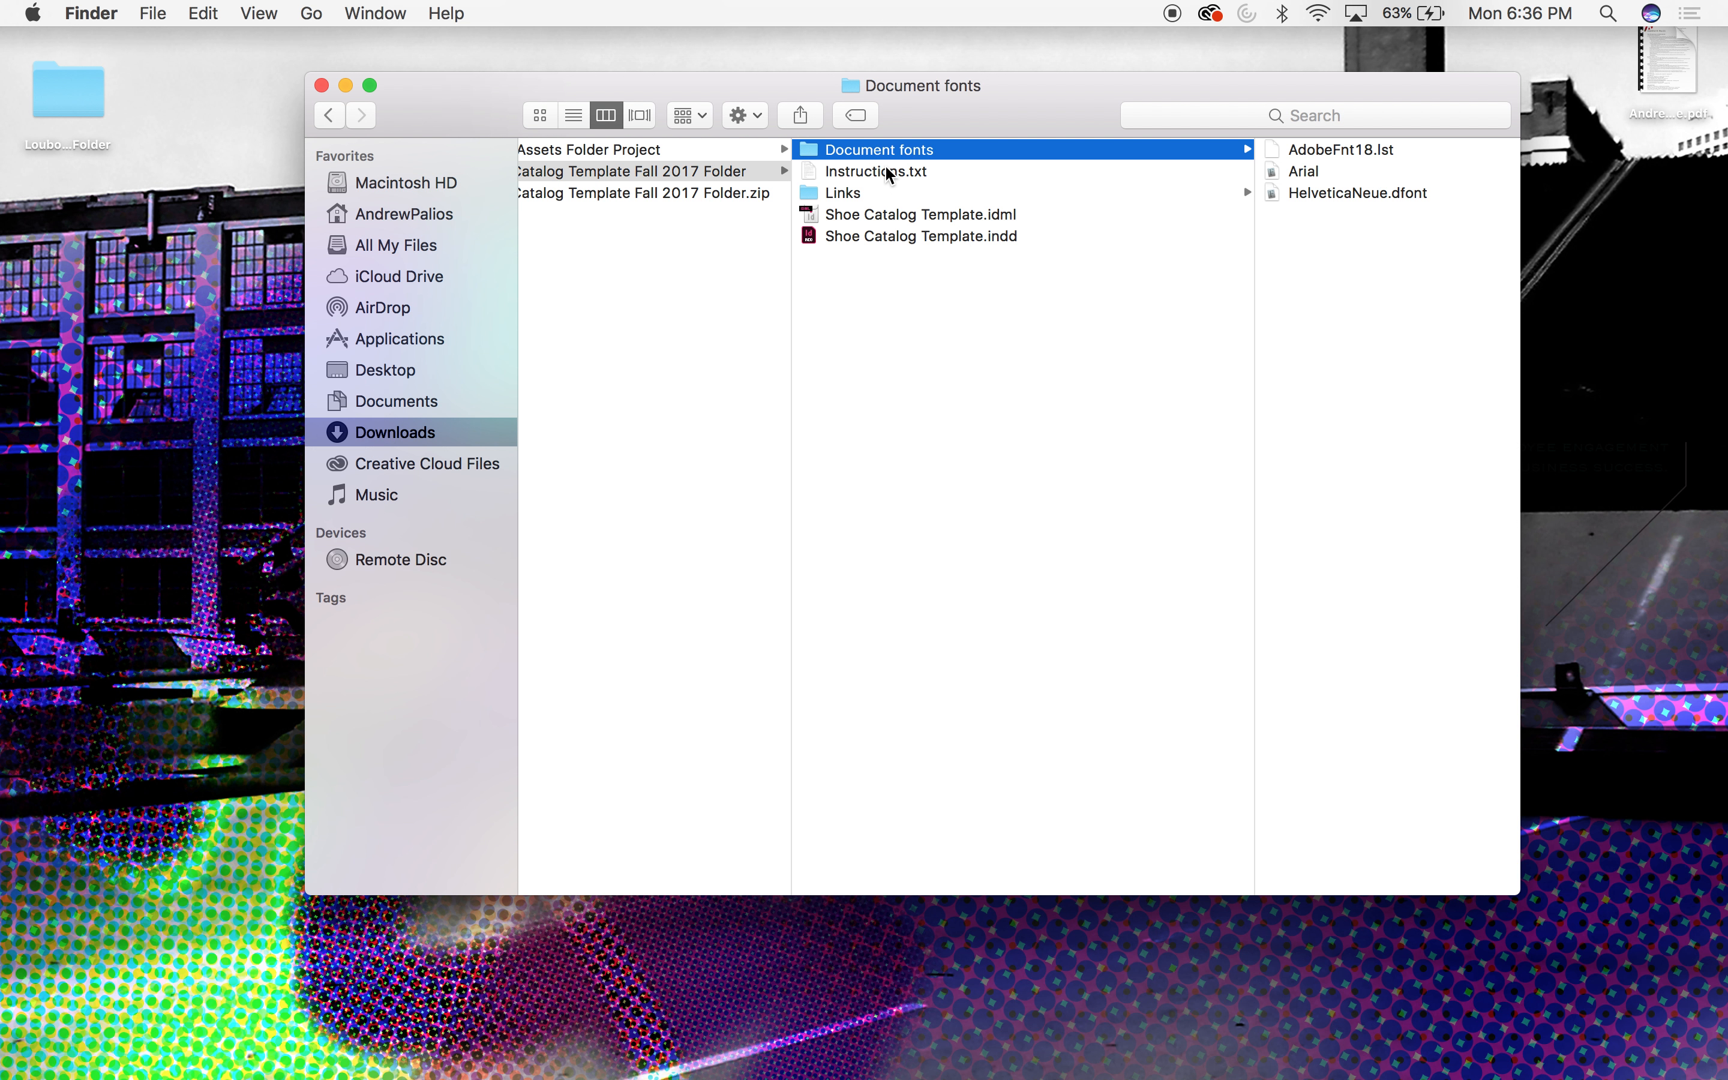
scroll(899, 175, "right", 1)
scroll(898, 175, "right", 2)
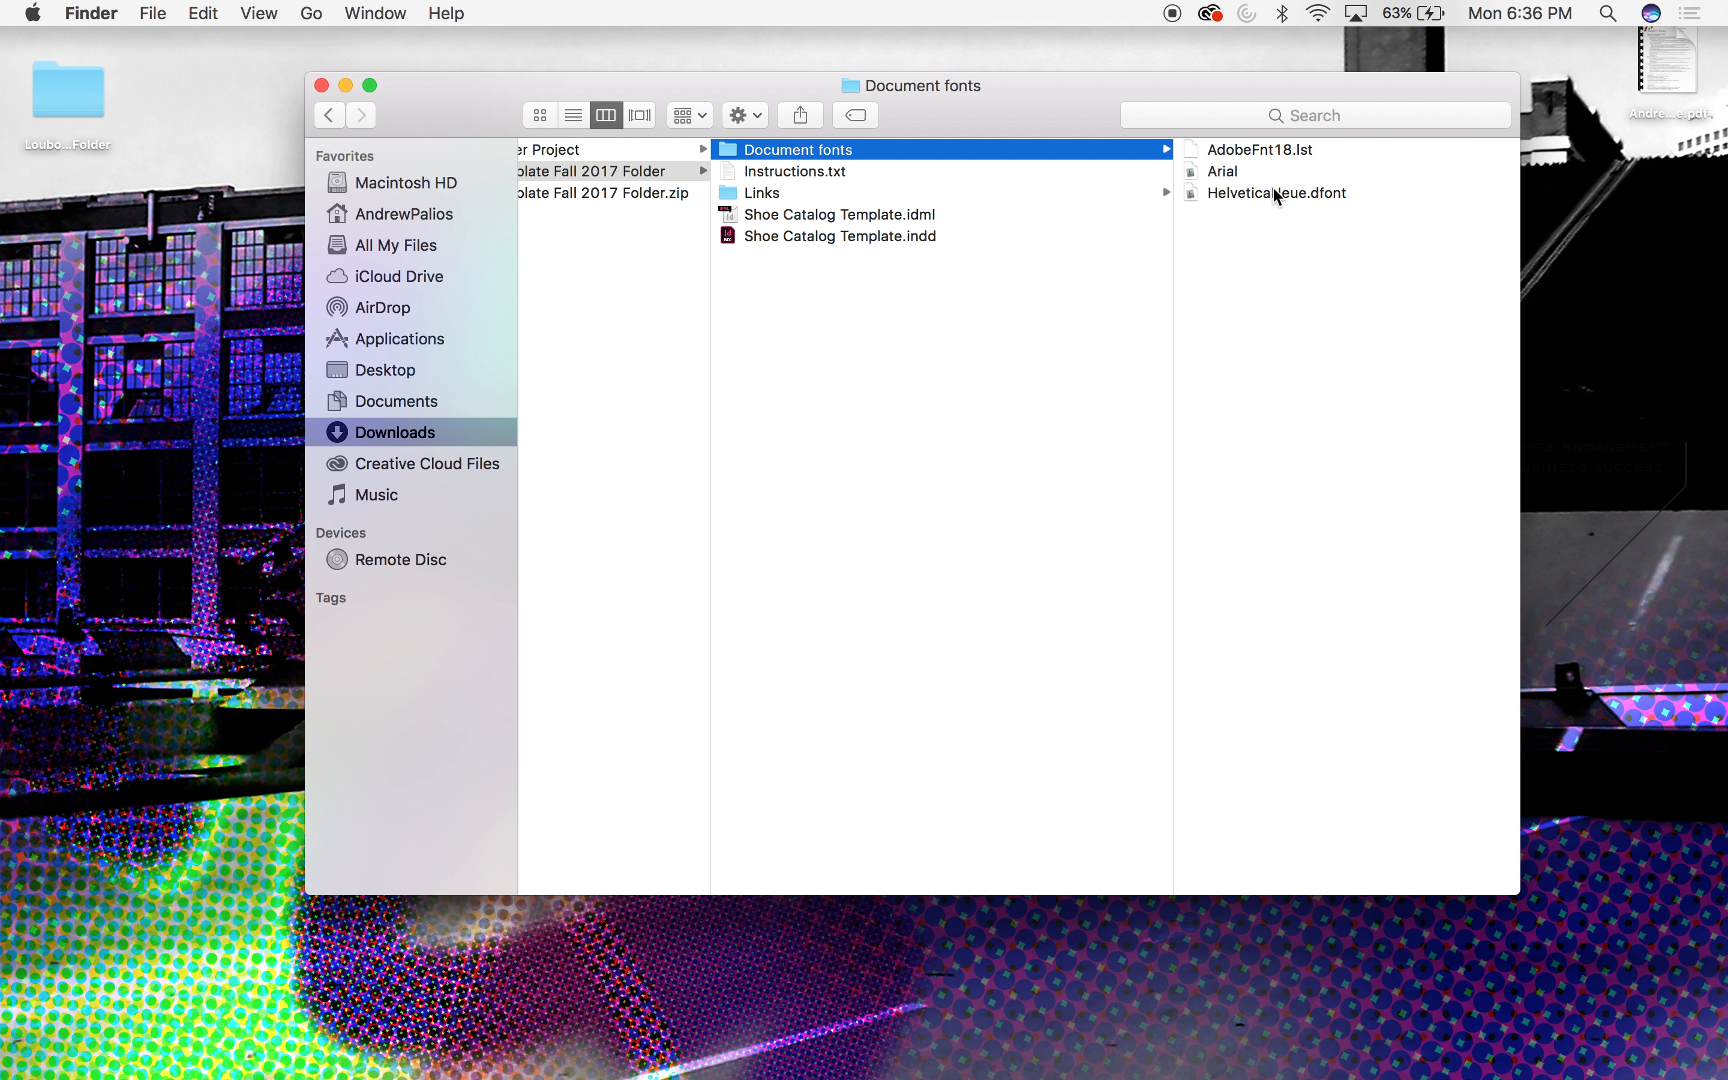
left_click(805, 193)
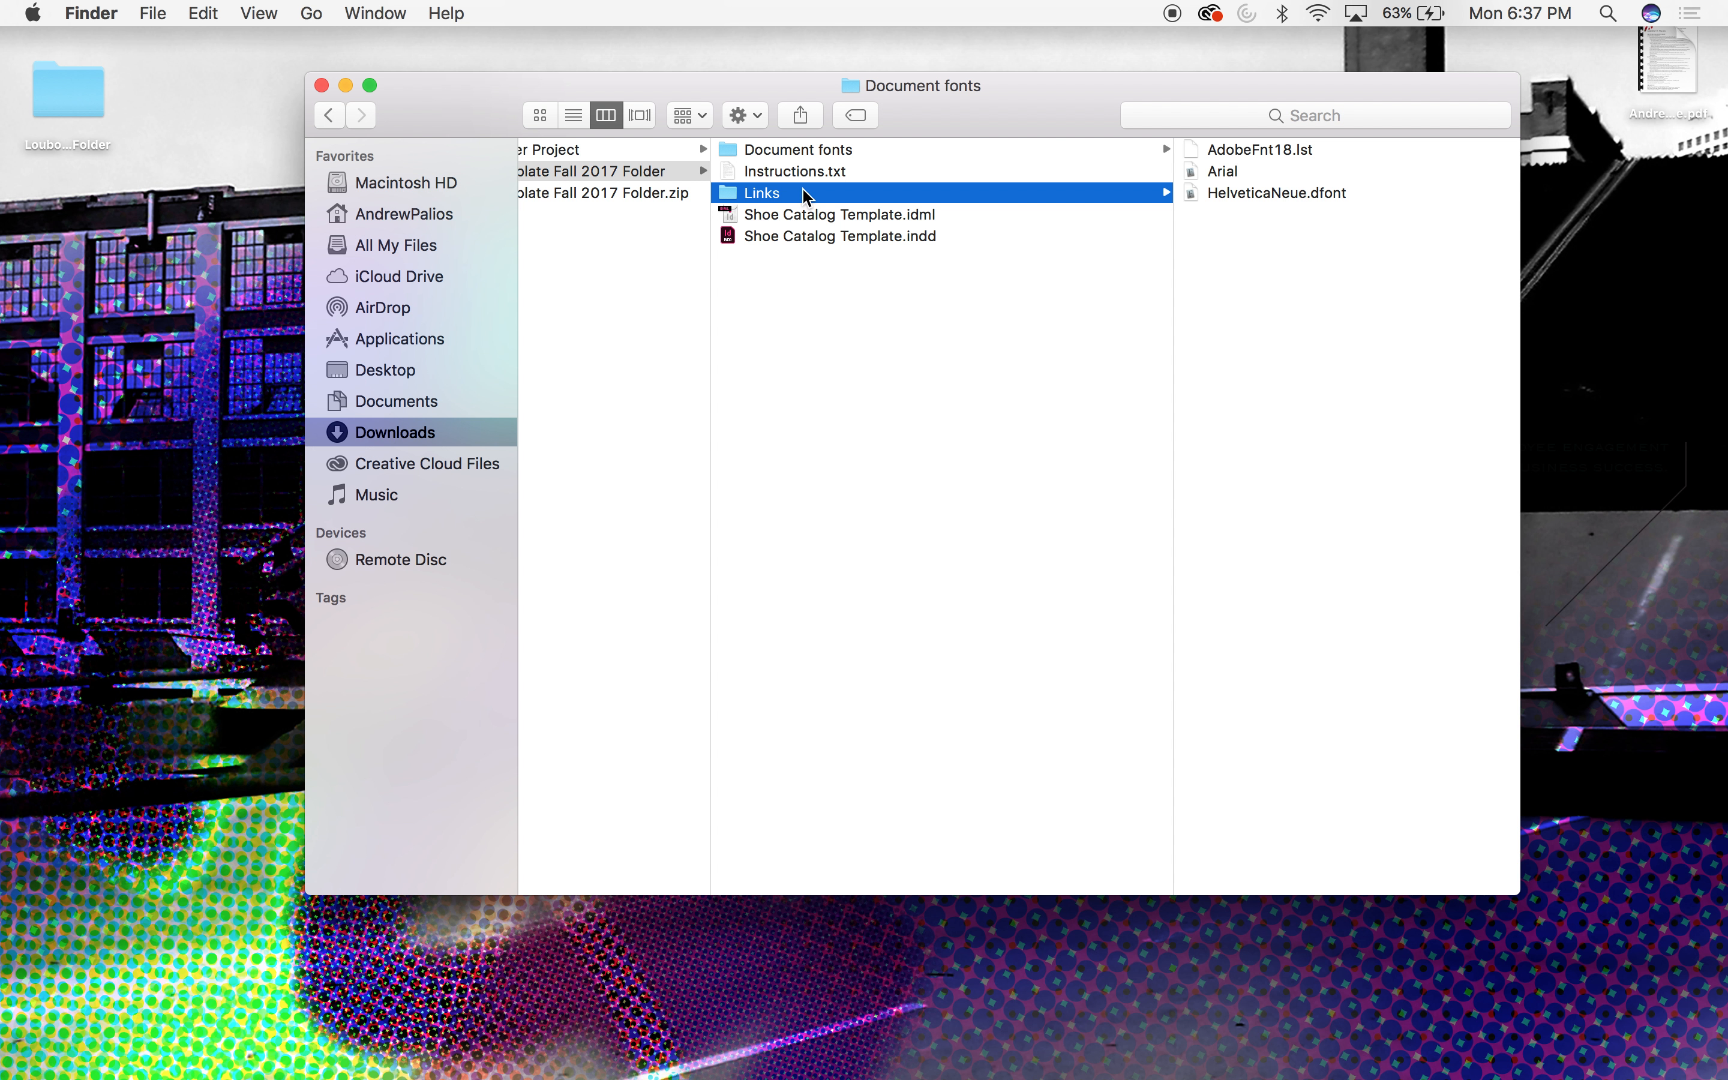
left_click(1132, 153)
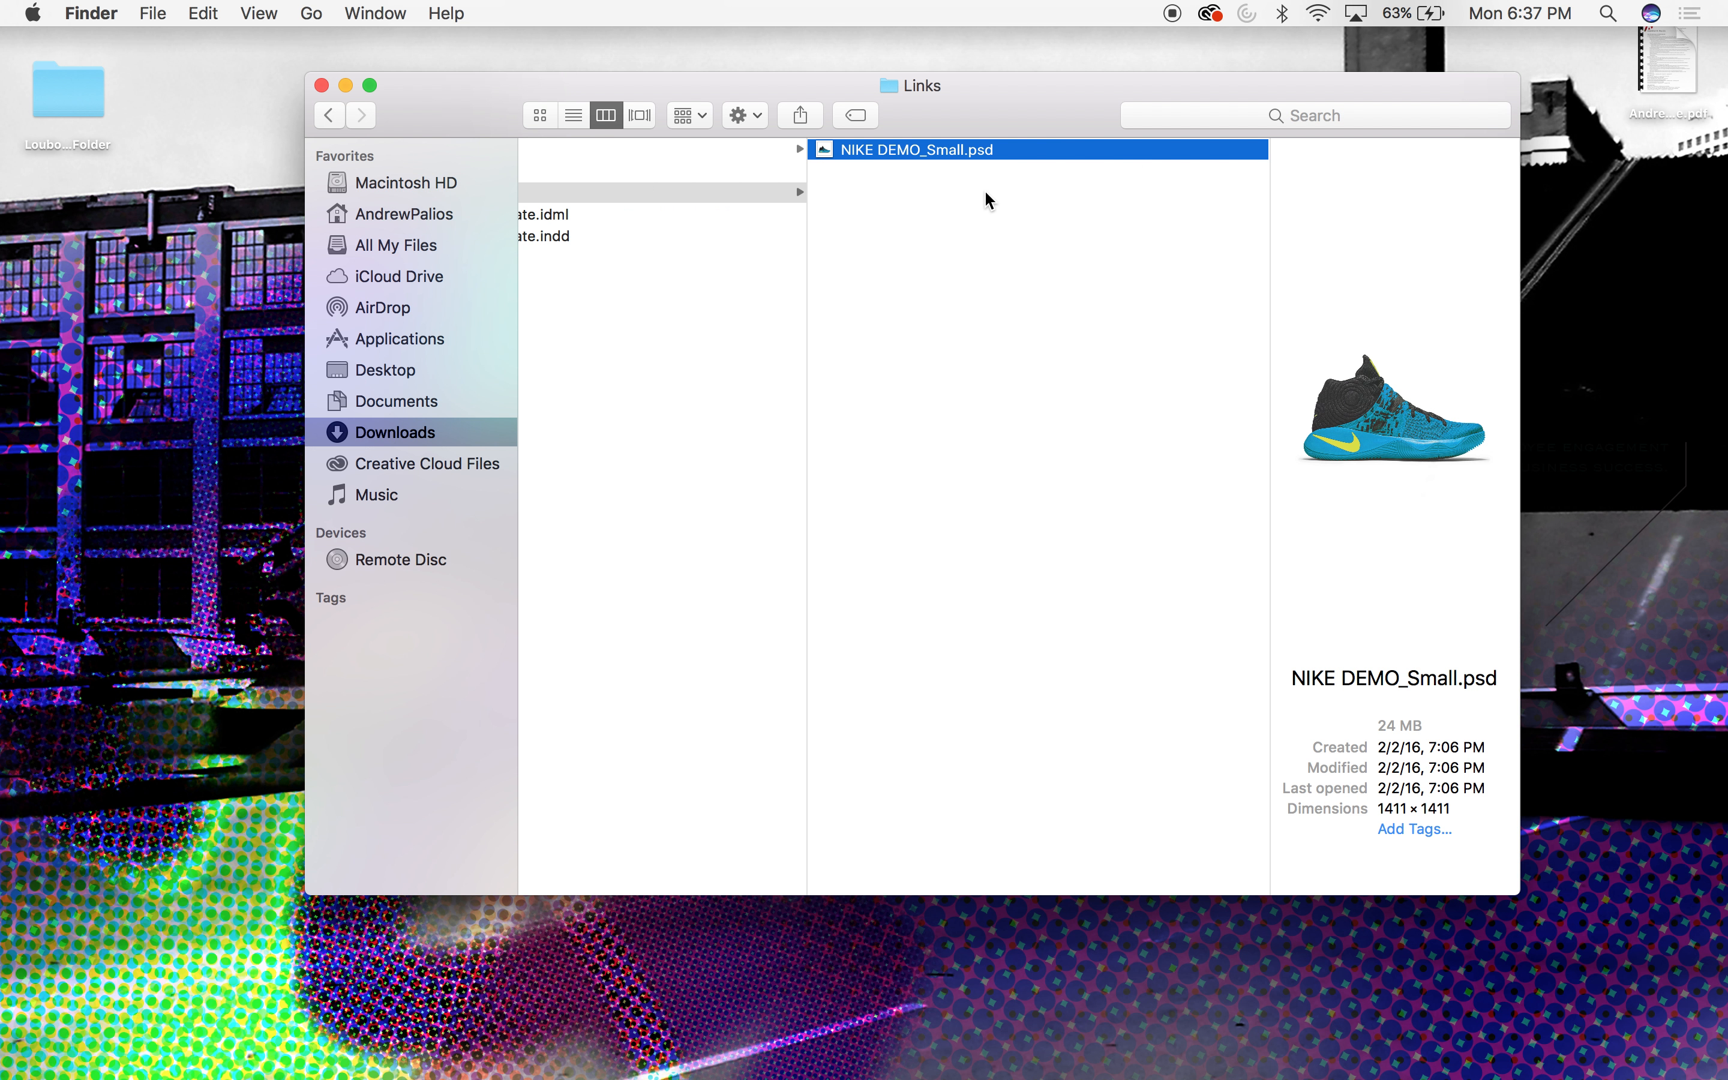
scroll(984, 189, "left", 5)
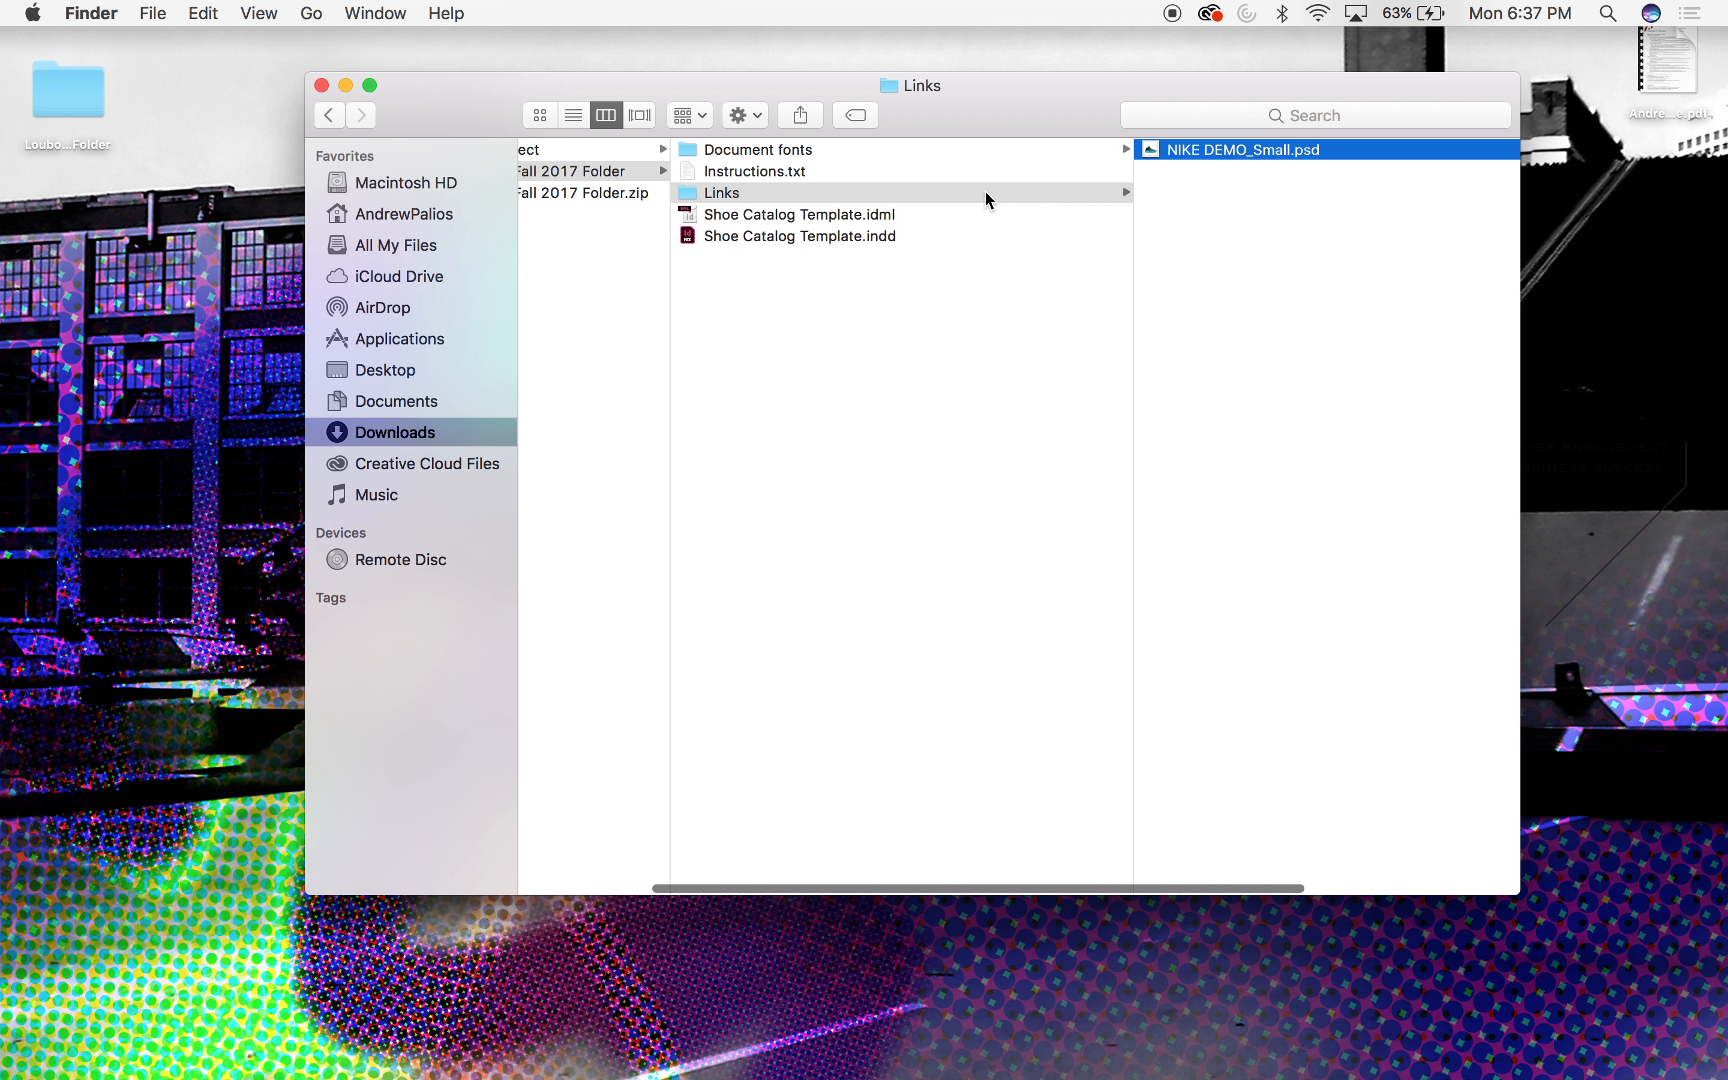
Step: Compare the IDML and INDD template files, and open Shoe Catalog Template.indd in InDesign
left_click(810, 243)
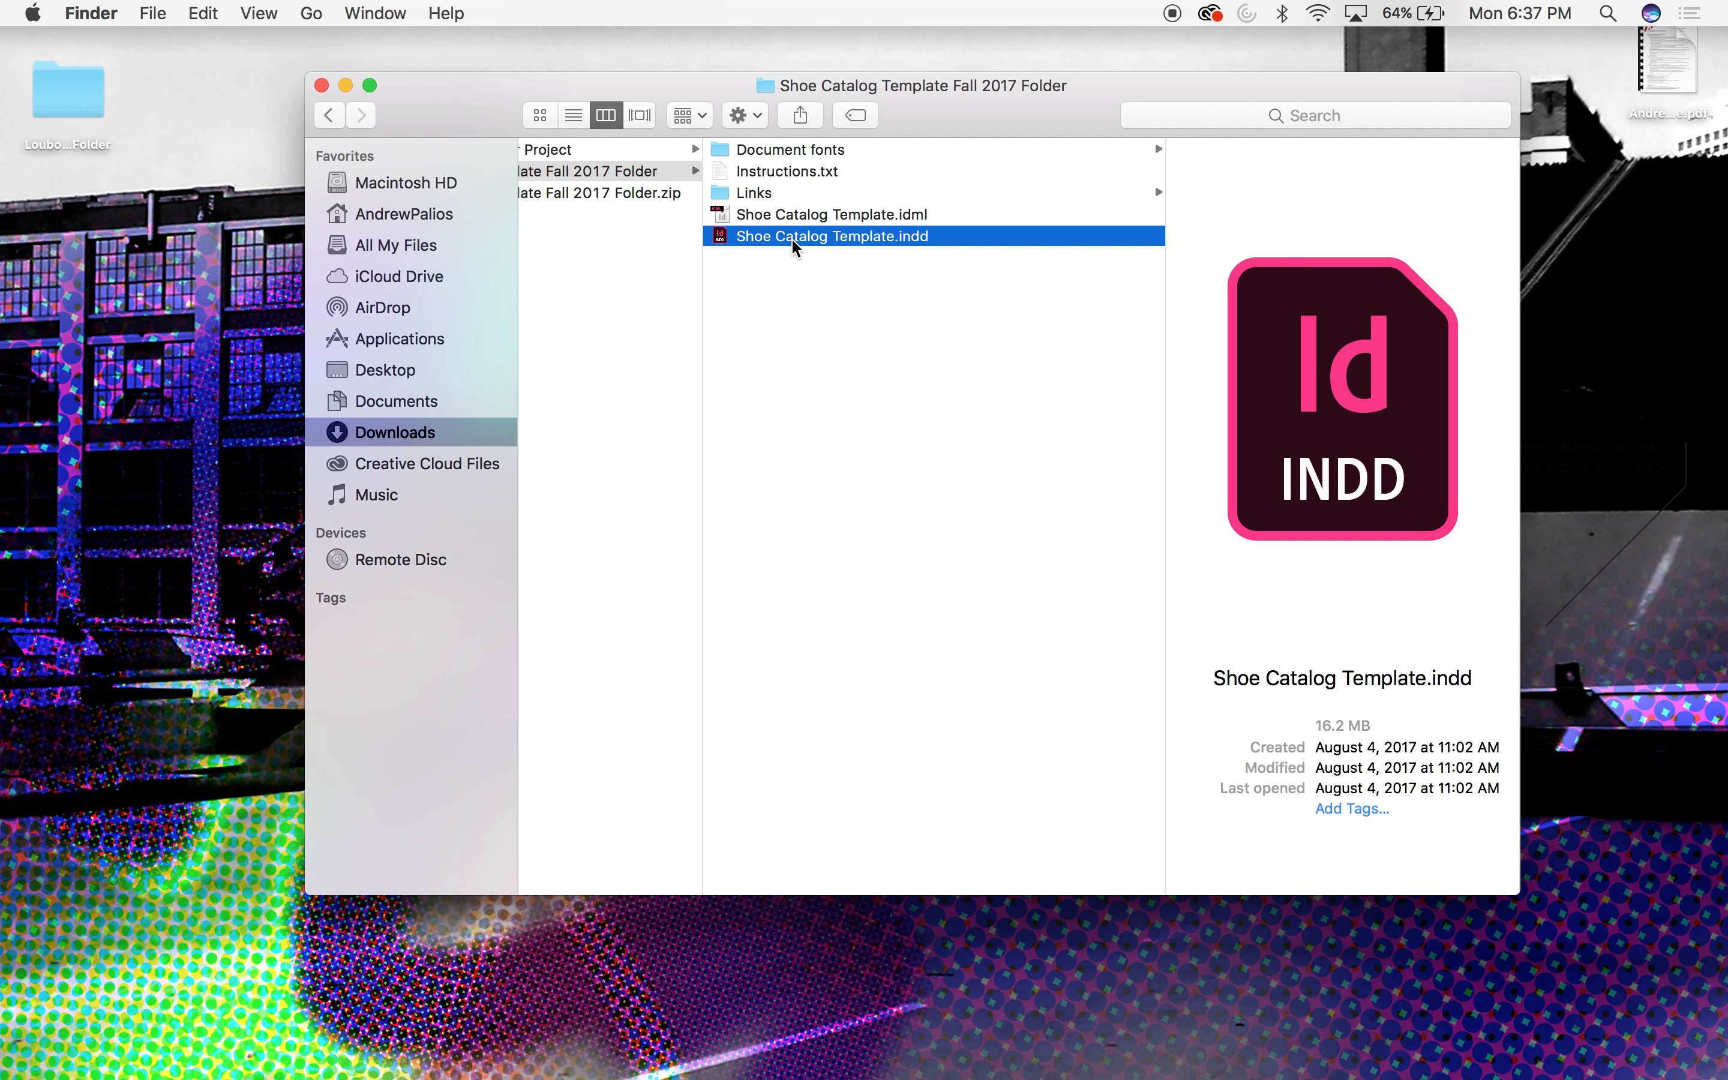
left_click(765, 211)
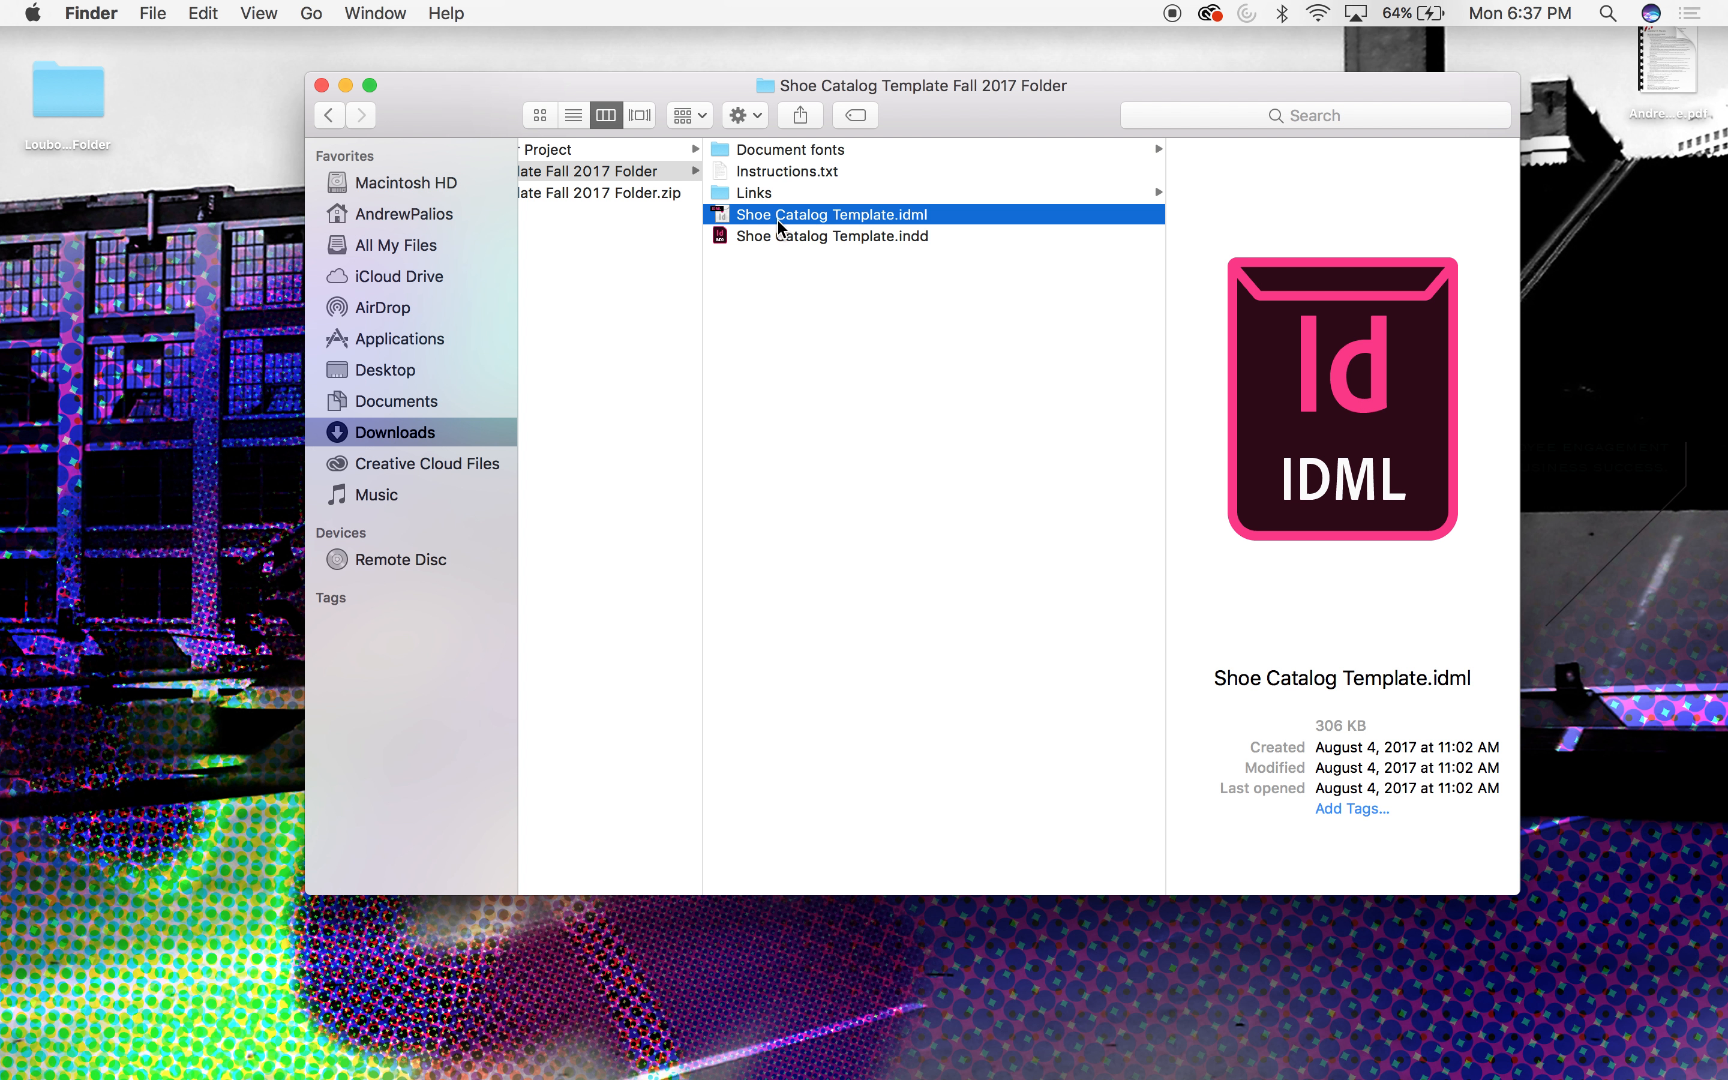
left_click(771, 239)
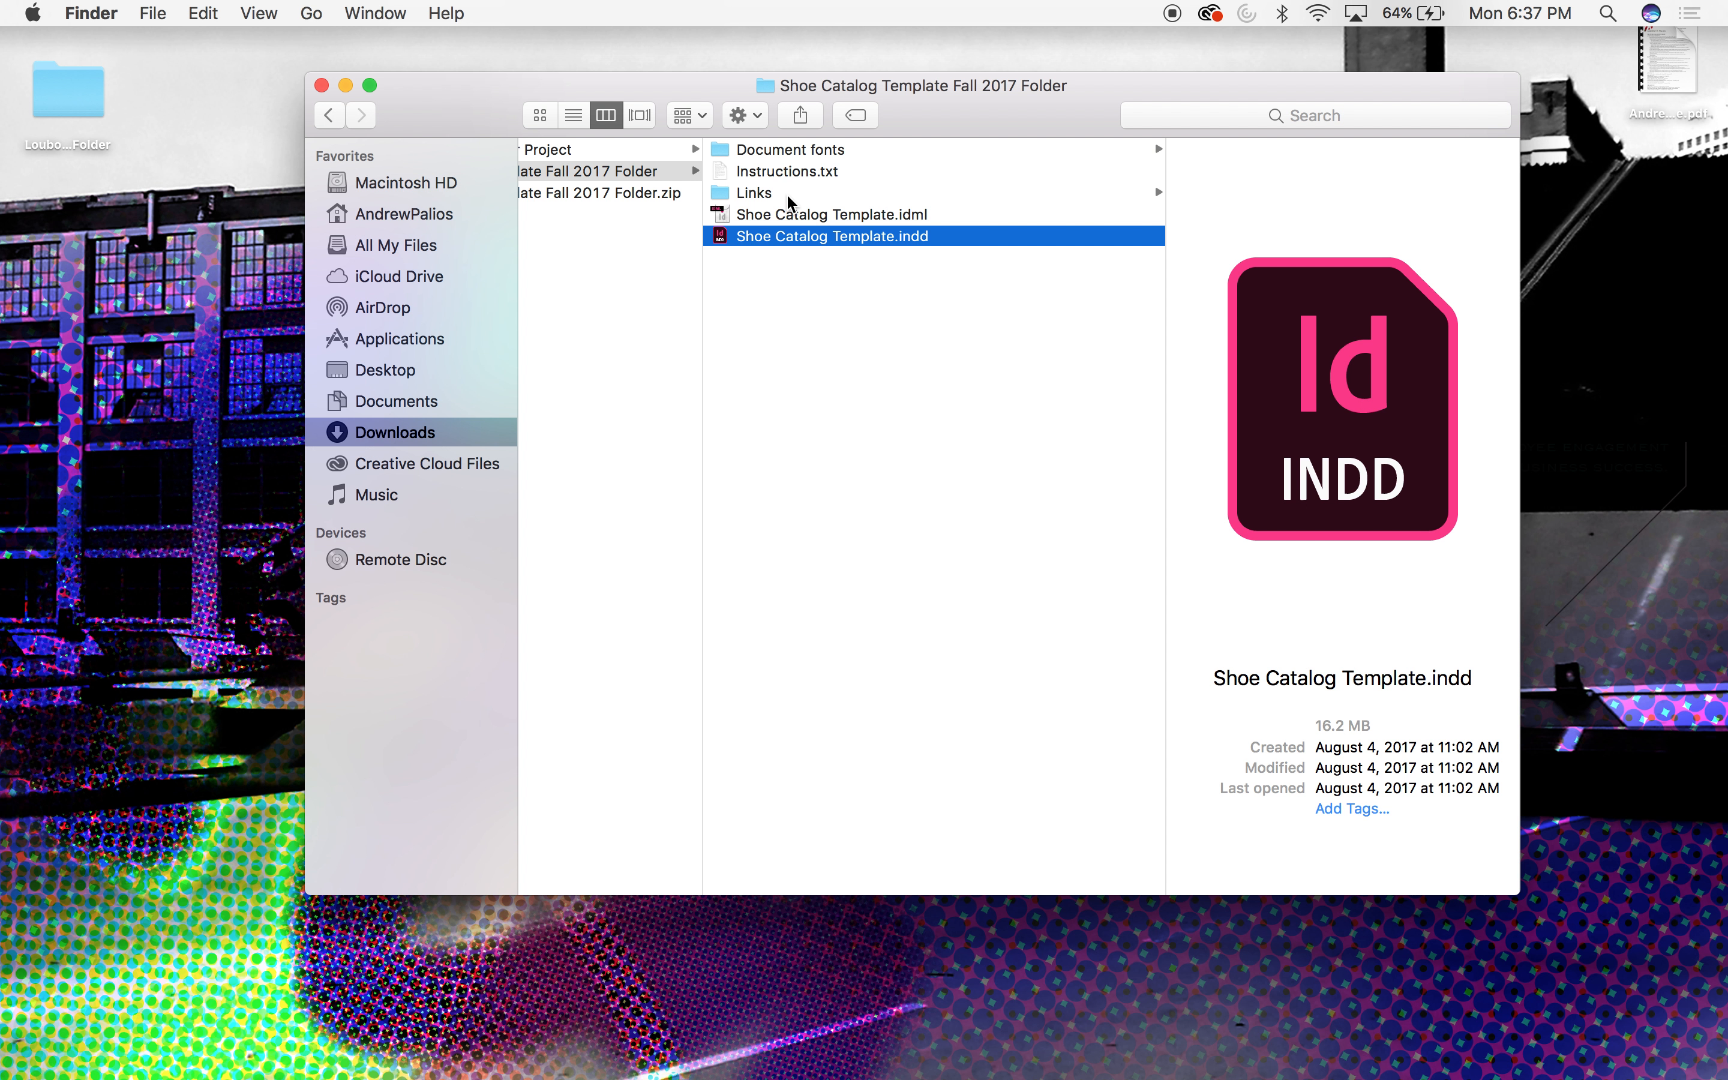
double_click(756, 235)
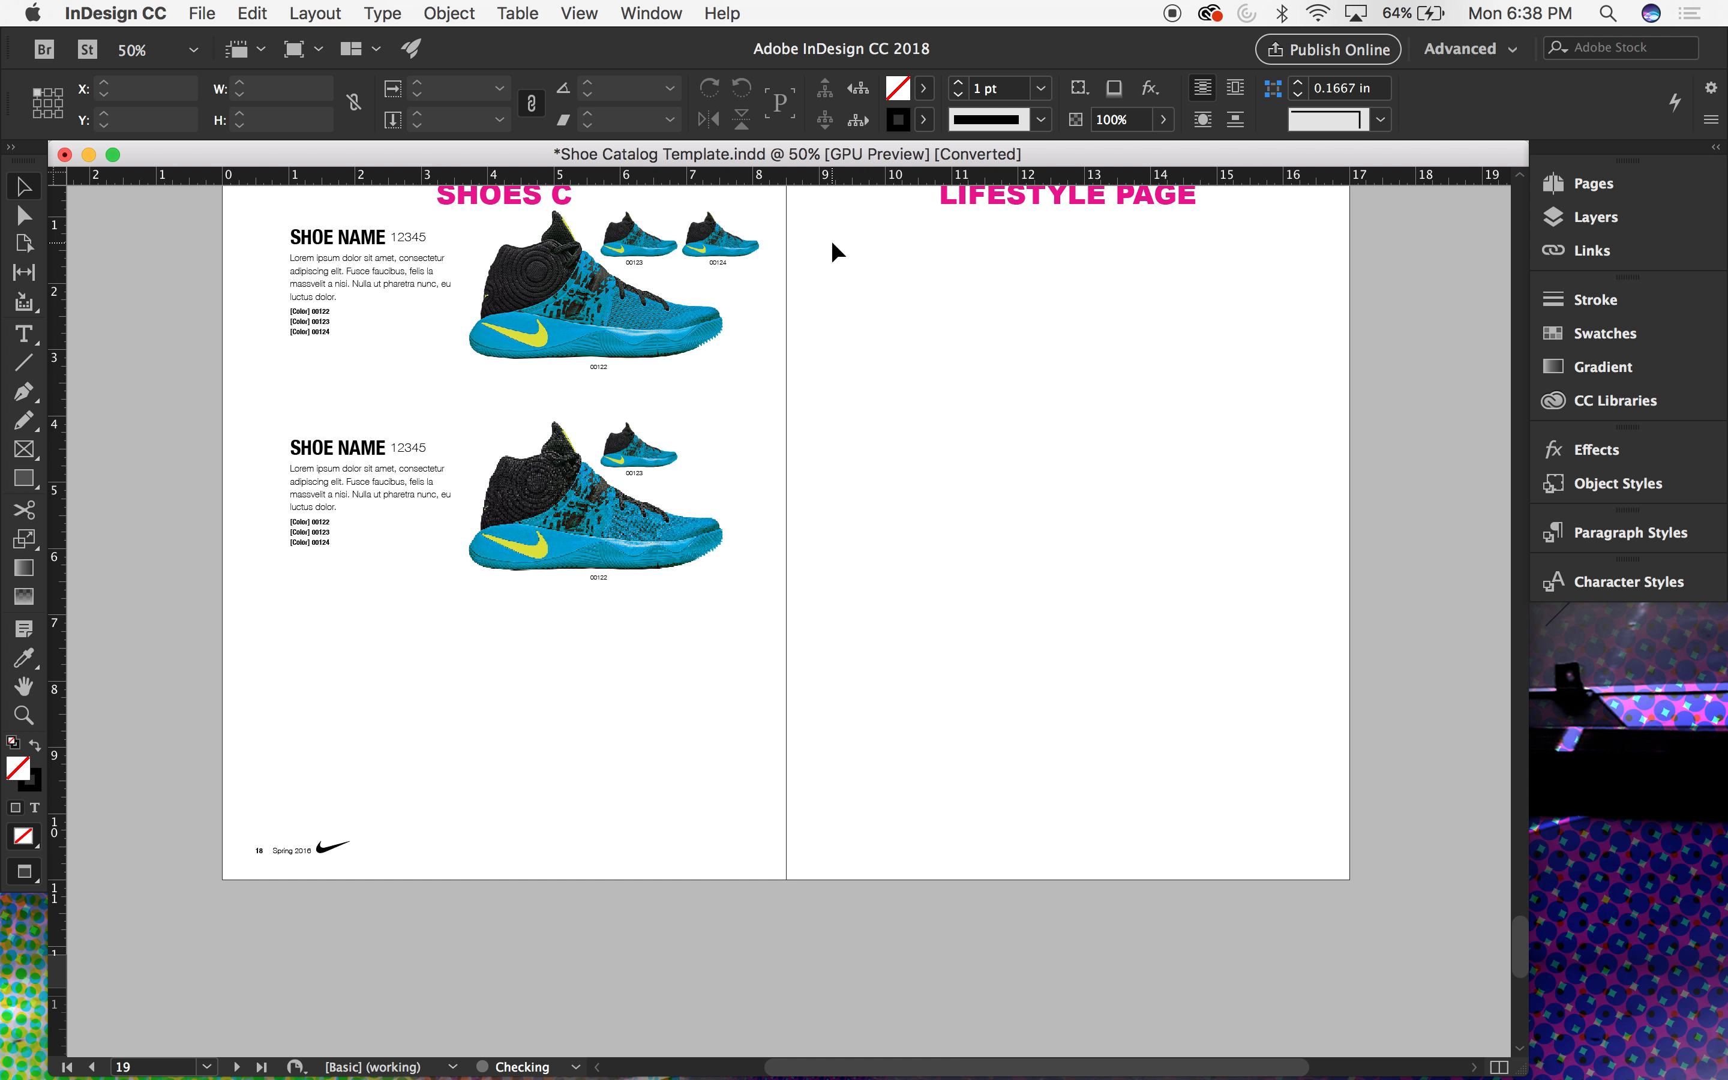
Step: Go back through the catalog to page 17 and zoom in closely on its first large shoe image
scroll(1071, 629, "up", 5)
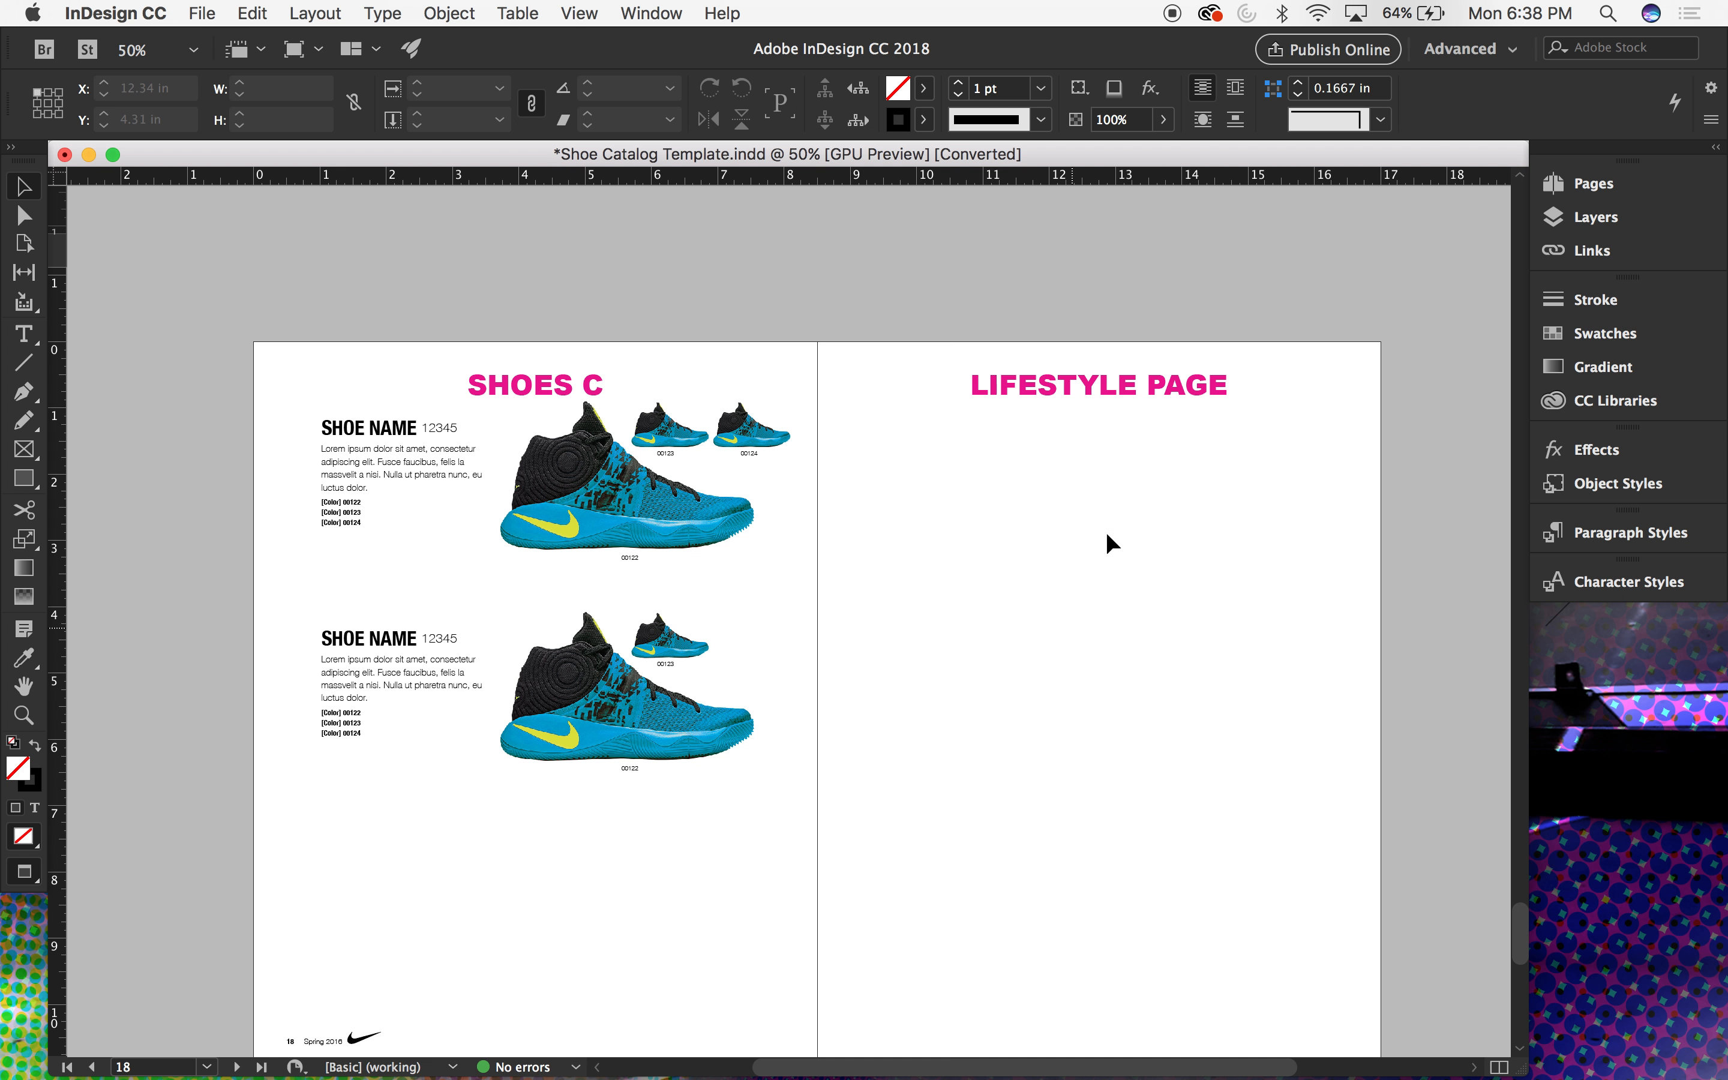
scroll(1236, 423, "up", 5)
scroll(1236, 421, "up", 5)
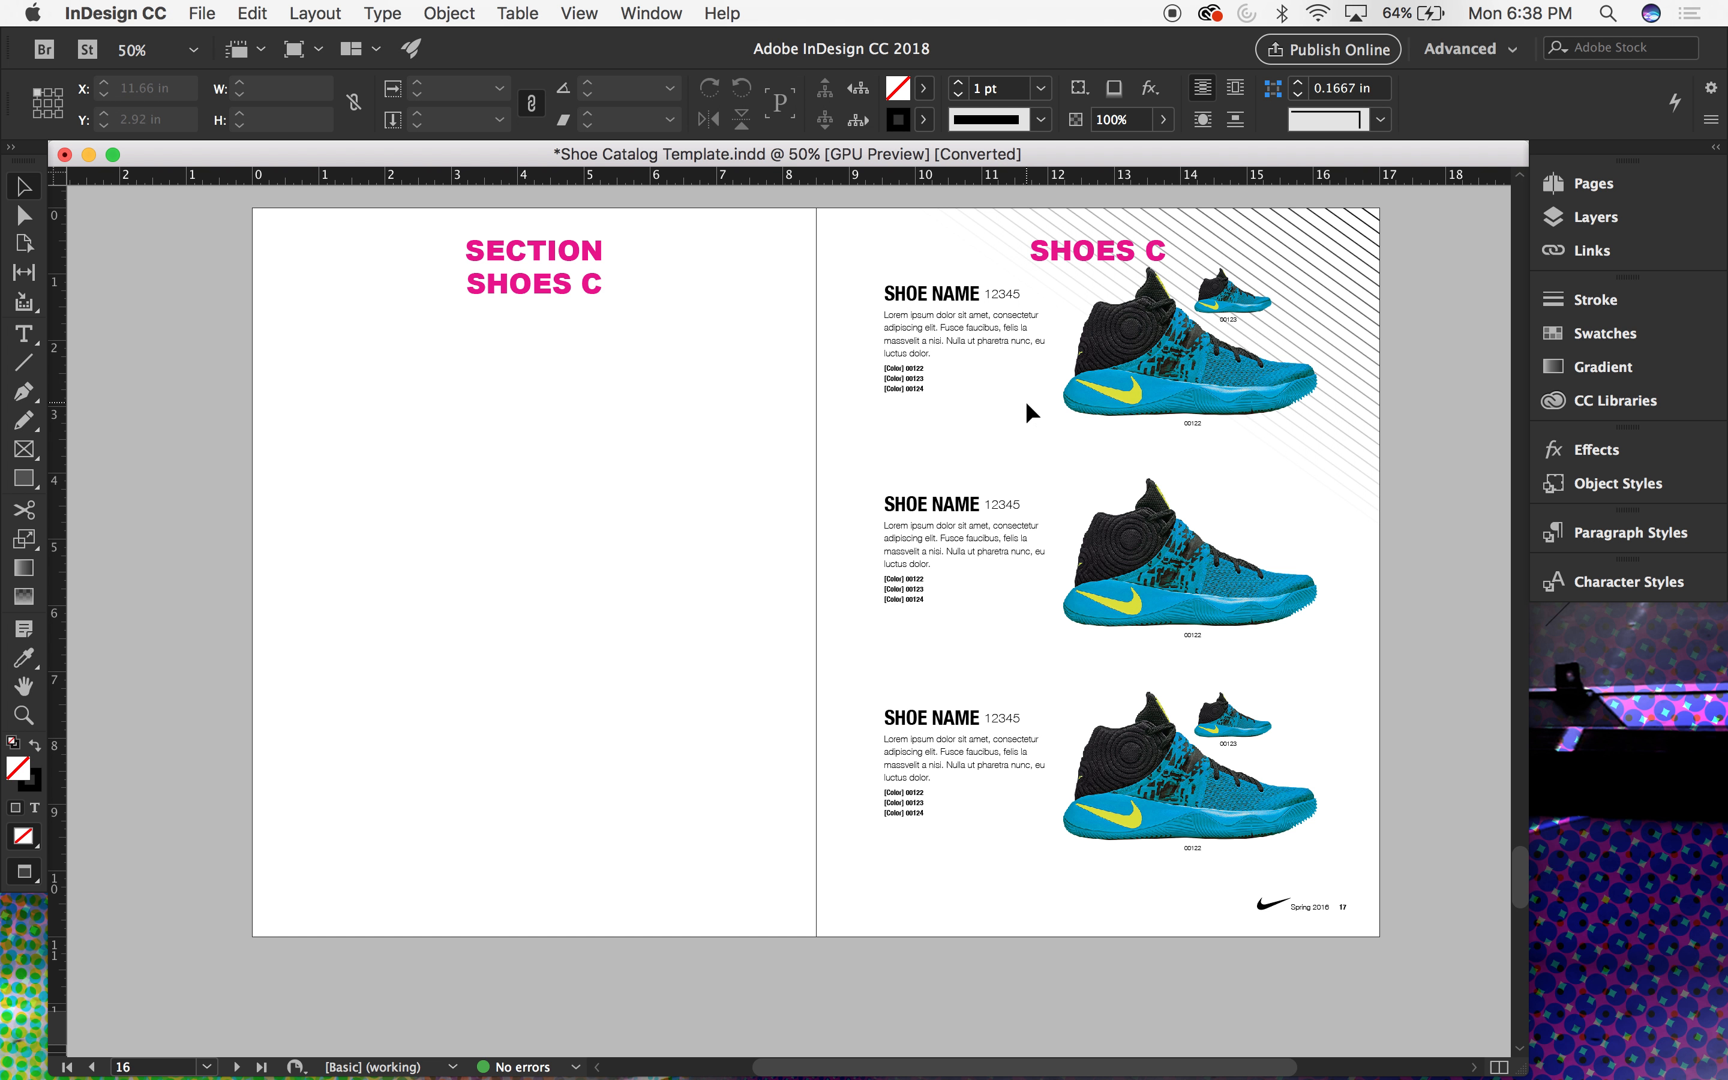
key("super+space")
left_click_drag(1044, 262, 589, 574)
key("space")
key("super+space")
left_click(788, 622)
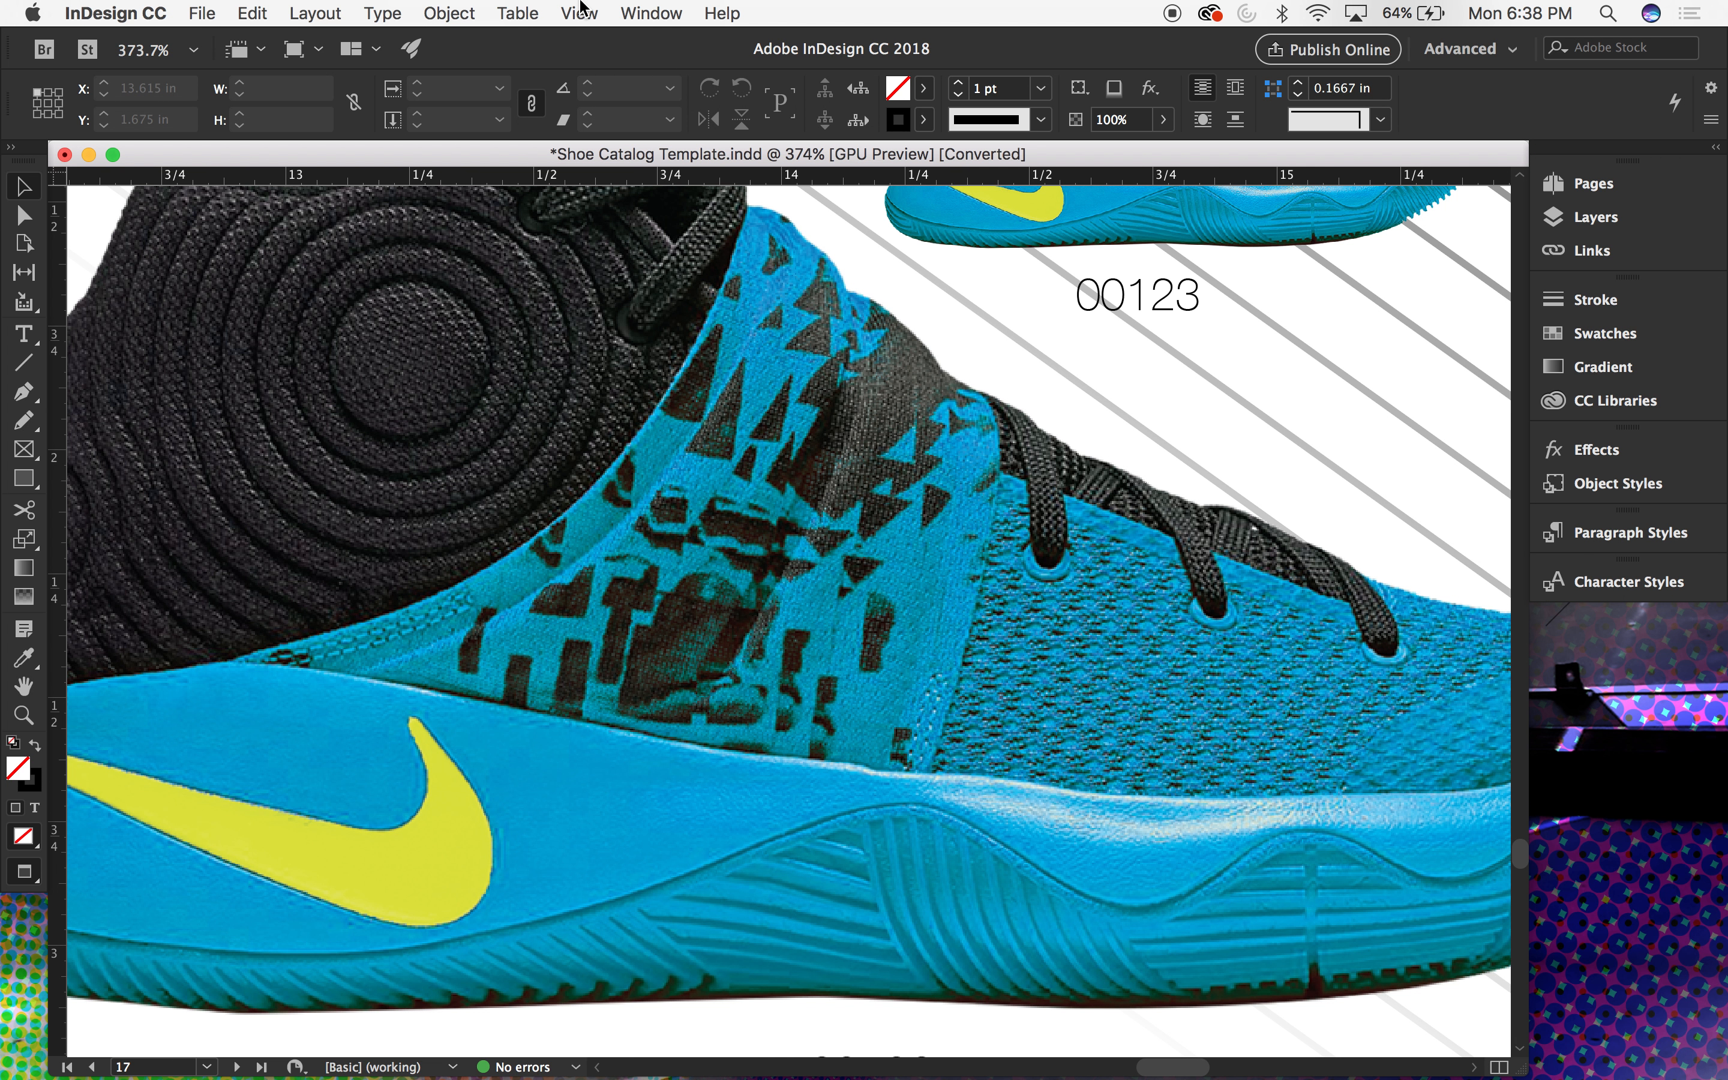
Step: Examine the magnified shoe image's detail and edges from the collar down to the sole
scroll(720, 344, "up", 5)
scroll(720, 345, "left", 2)
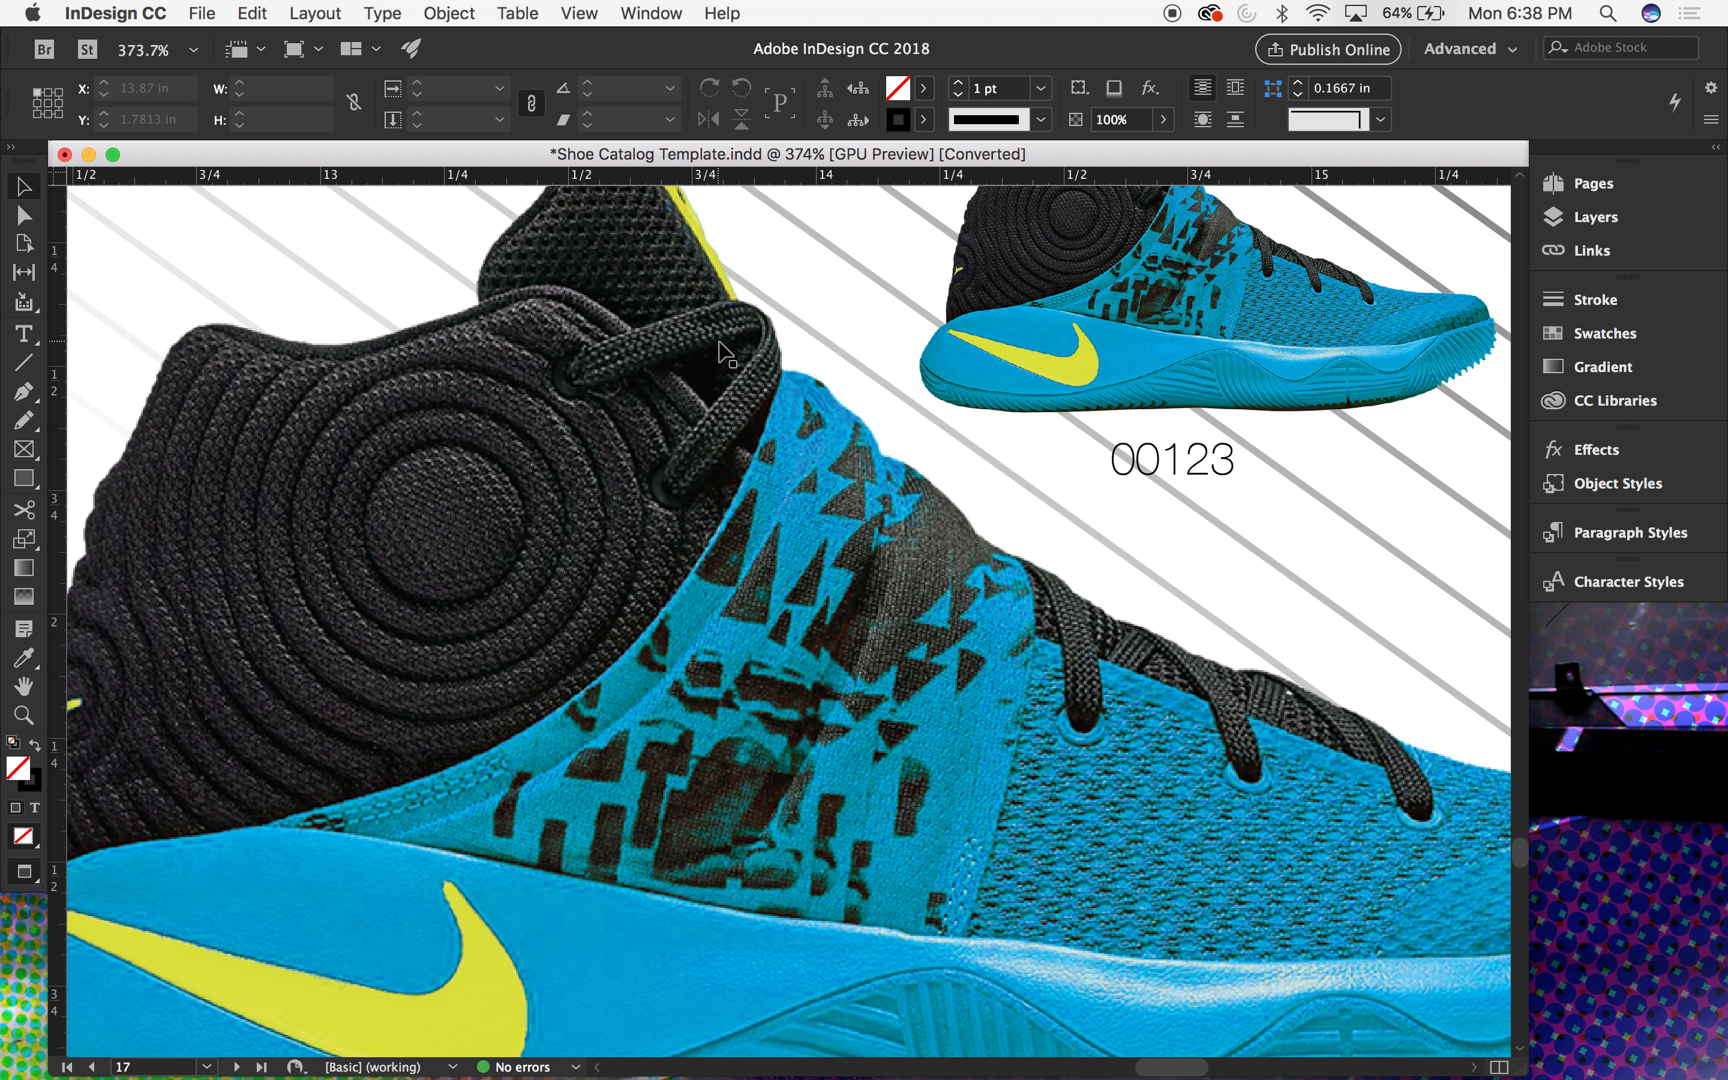
scroll(722, 350, "down", 10)
scroll(722, 350, "right", 2)
scroll(723, 350, "up", 7)
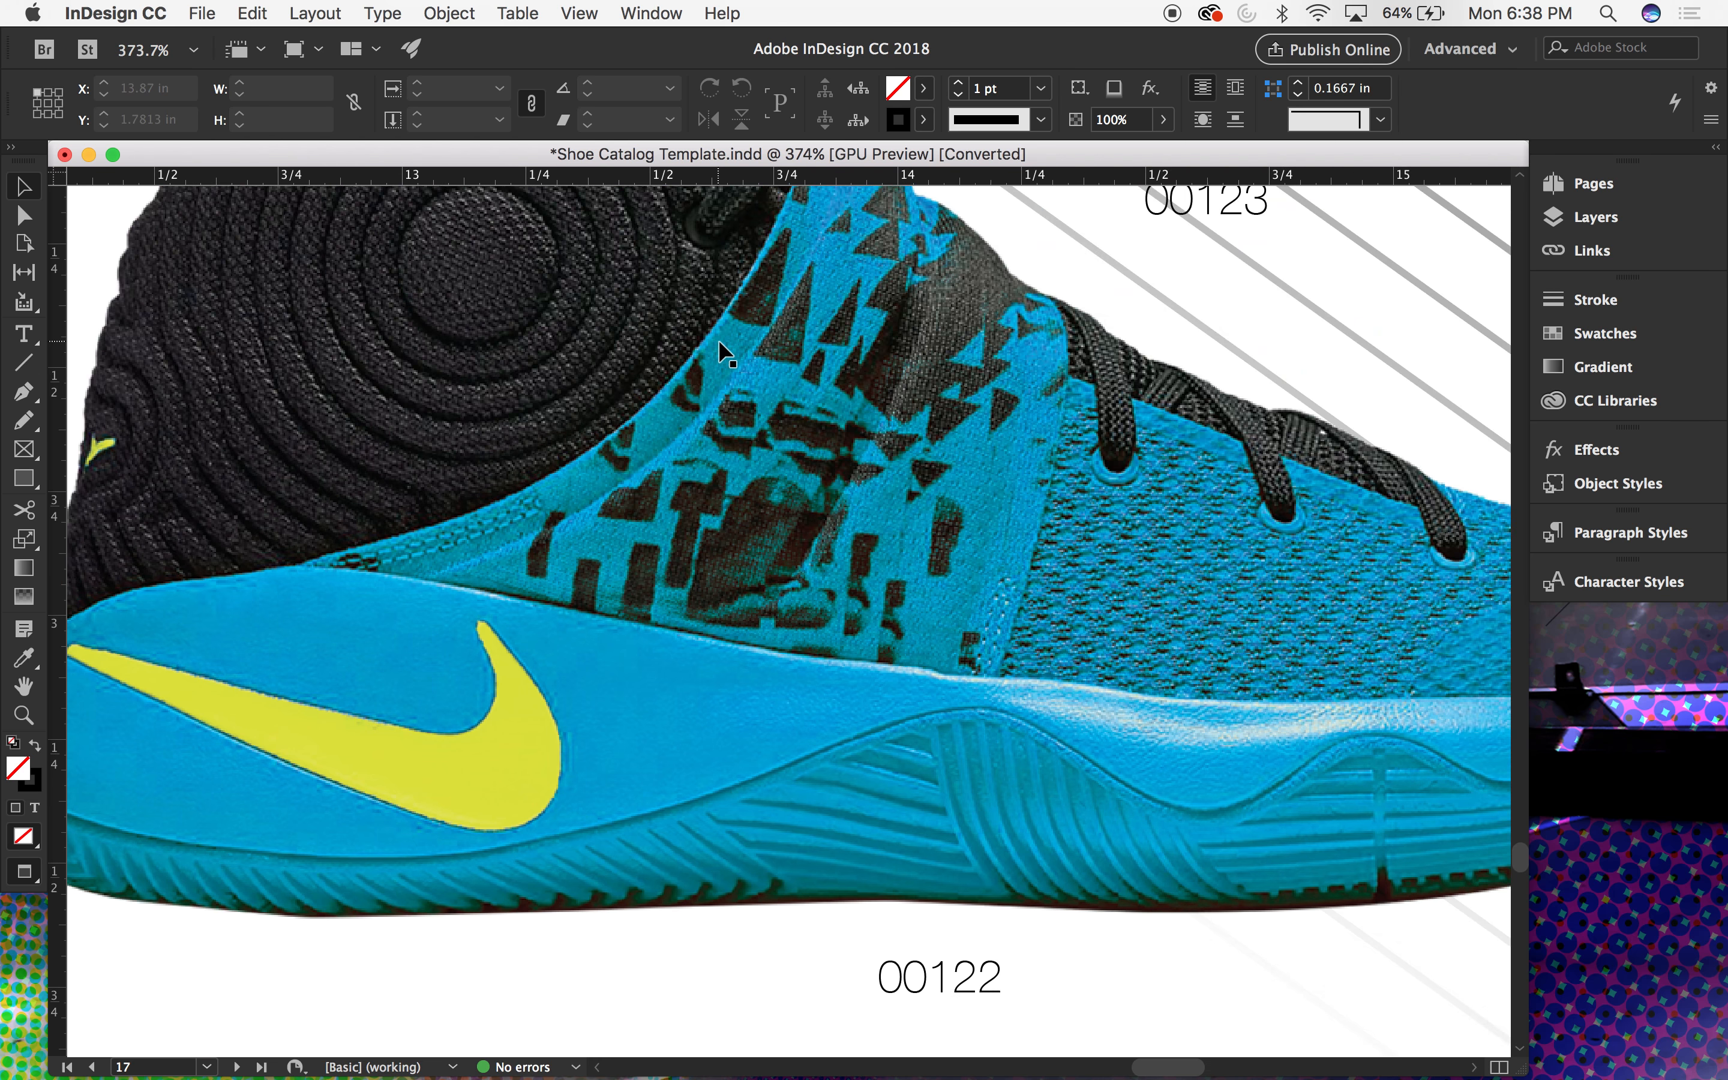
scroll(724, 350, "up", 5)
scroll(725, 350, "down", 8)
scroll(724, 350, "left", 2)
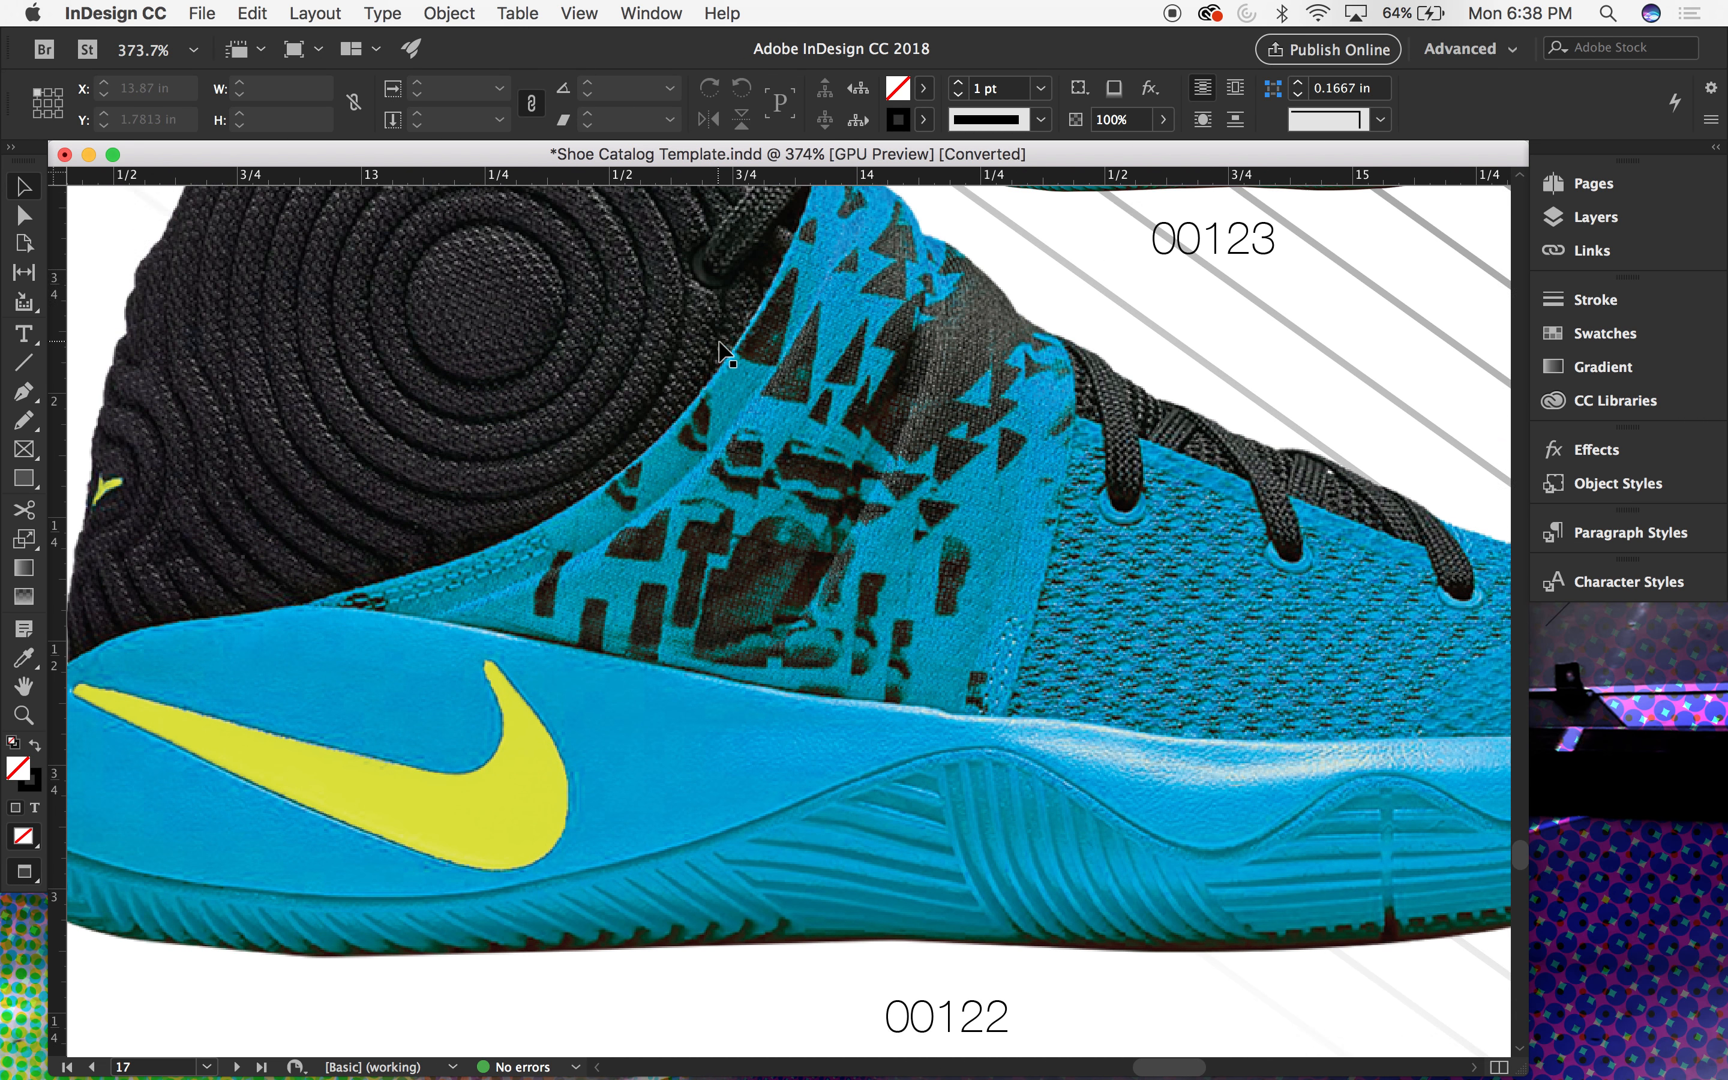
scroll(725, 350, "up", 2)
Step: Set the document's display performance to Typical Display and view the page at actual size
left_click(574, 13)
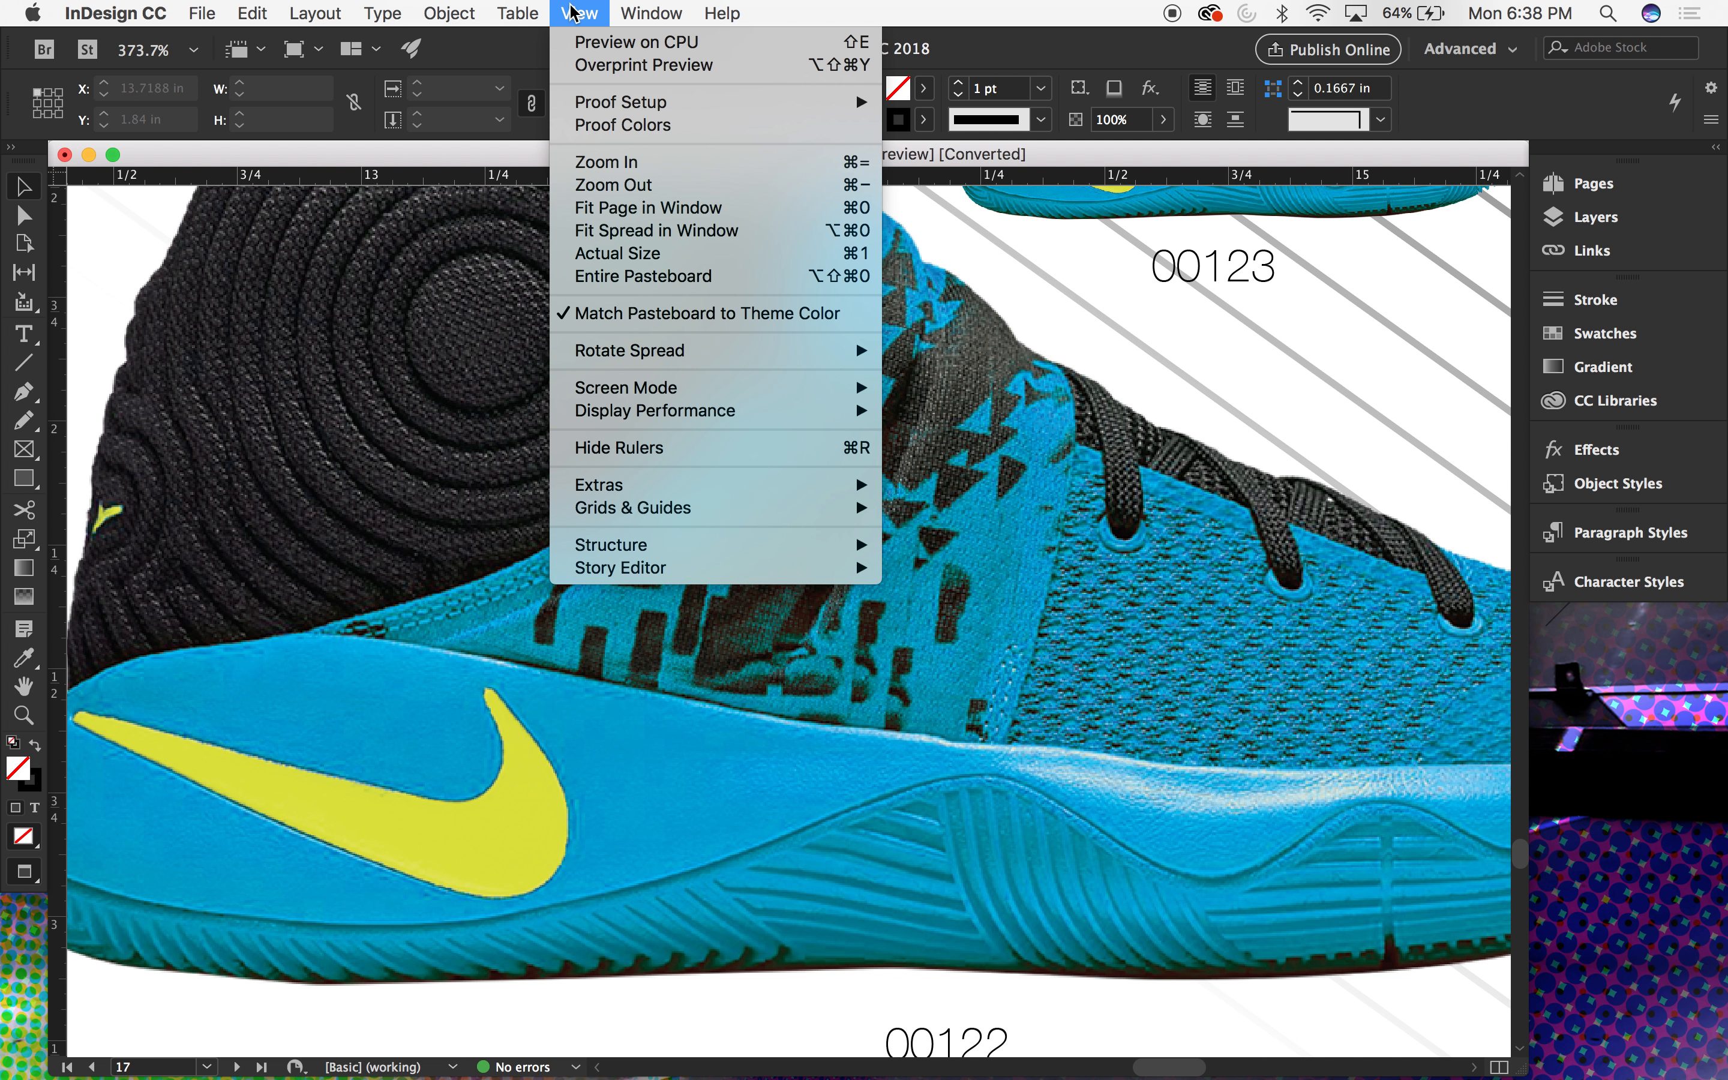
mouse_move(606, 357)
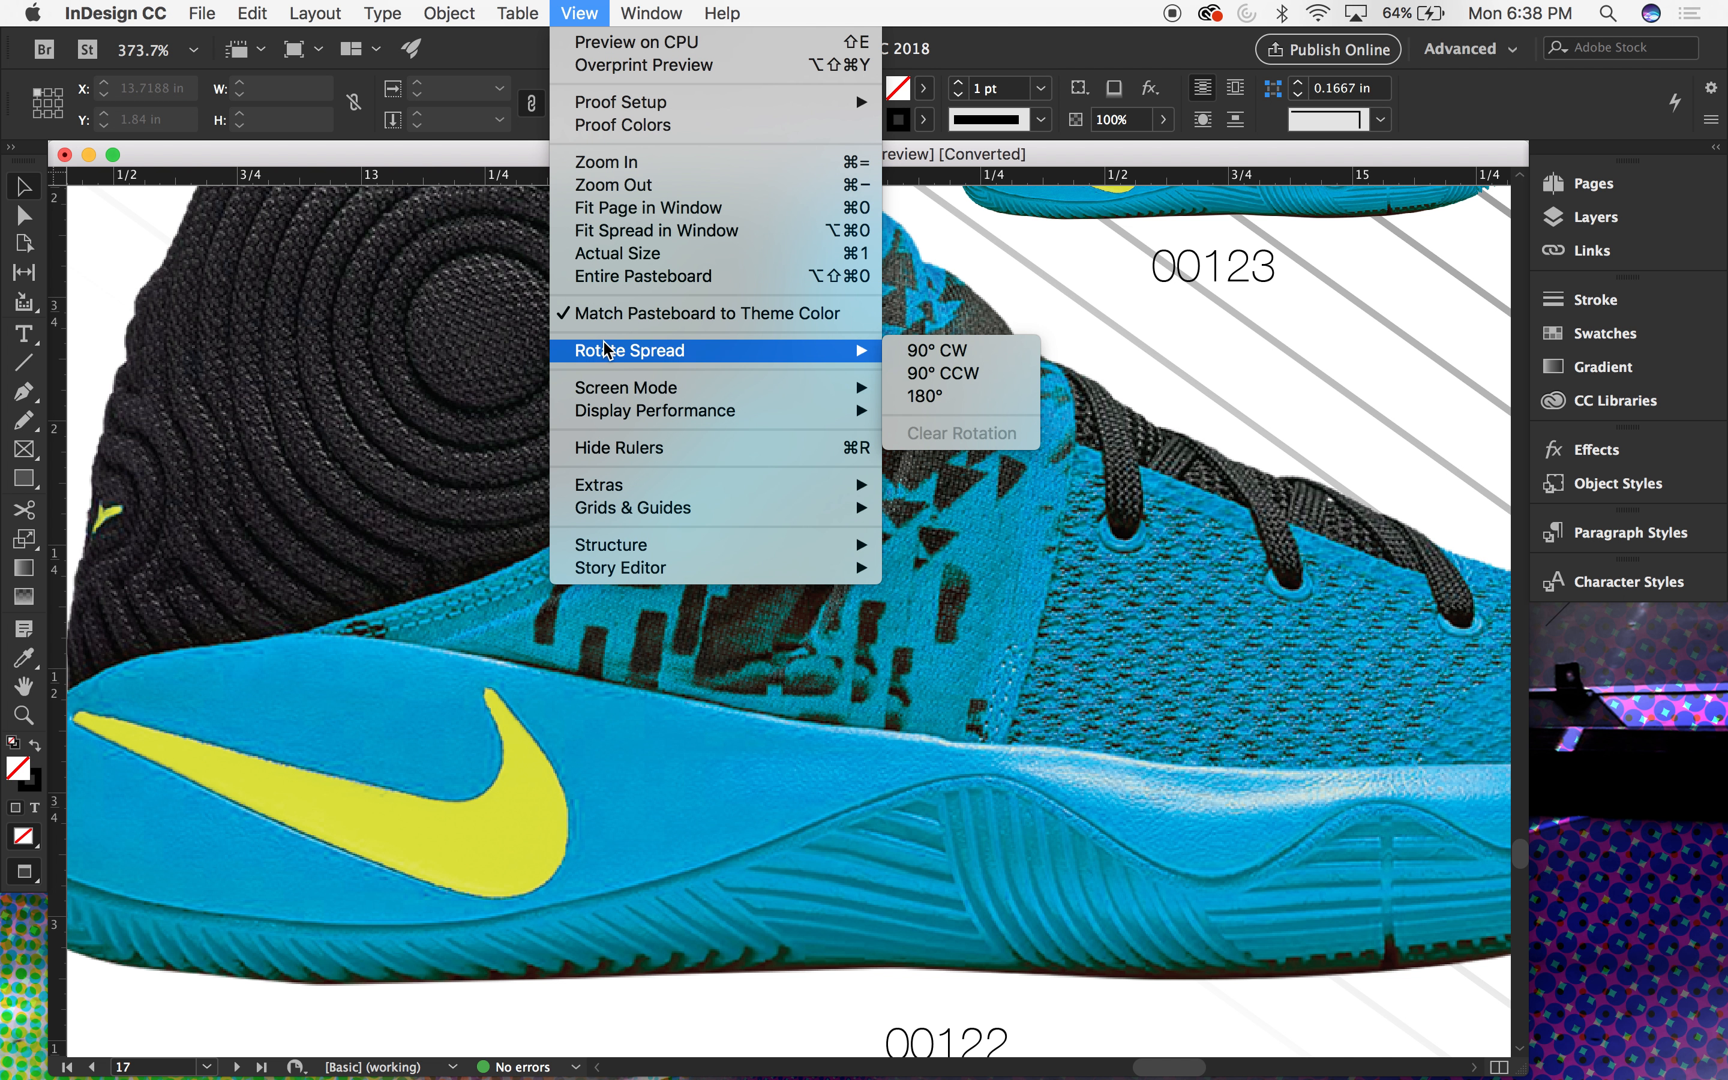
mouse_move(622, 417)
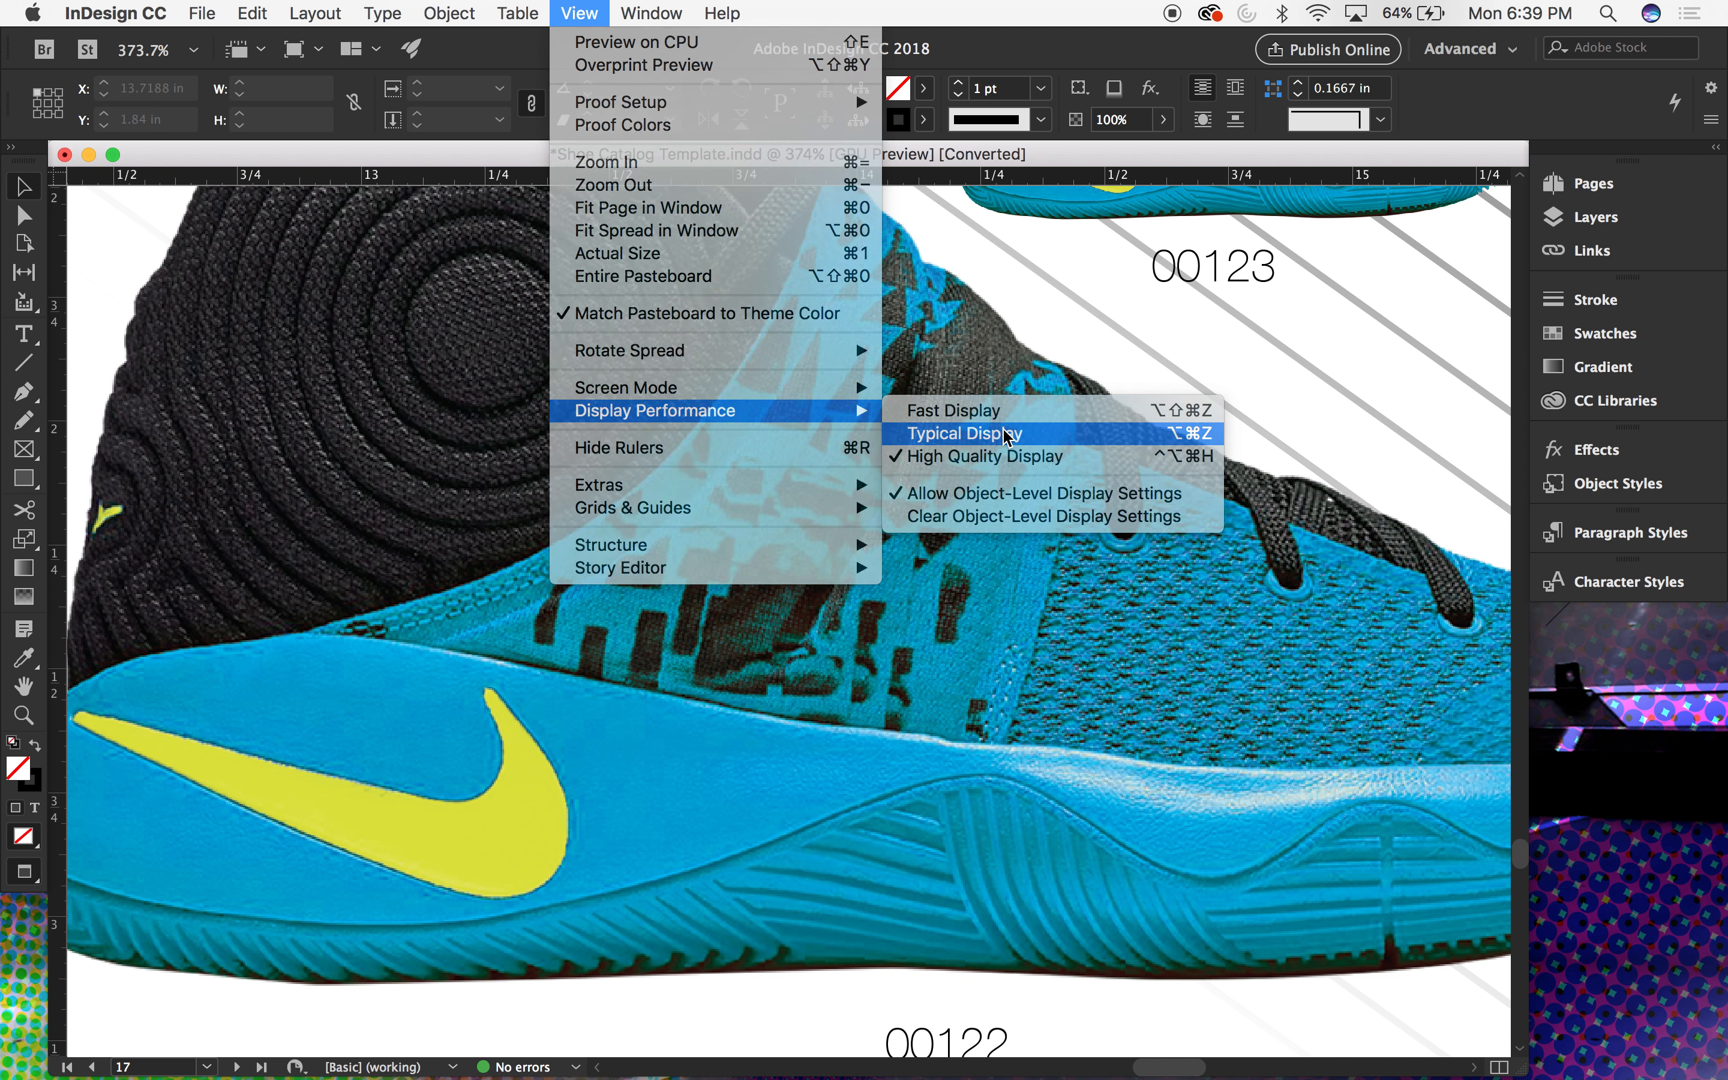
left_click(1007, 433)
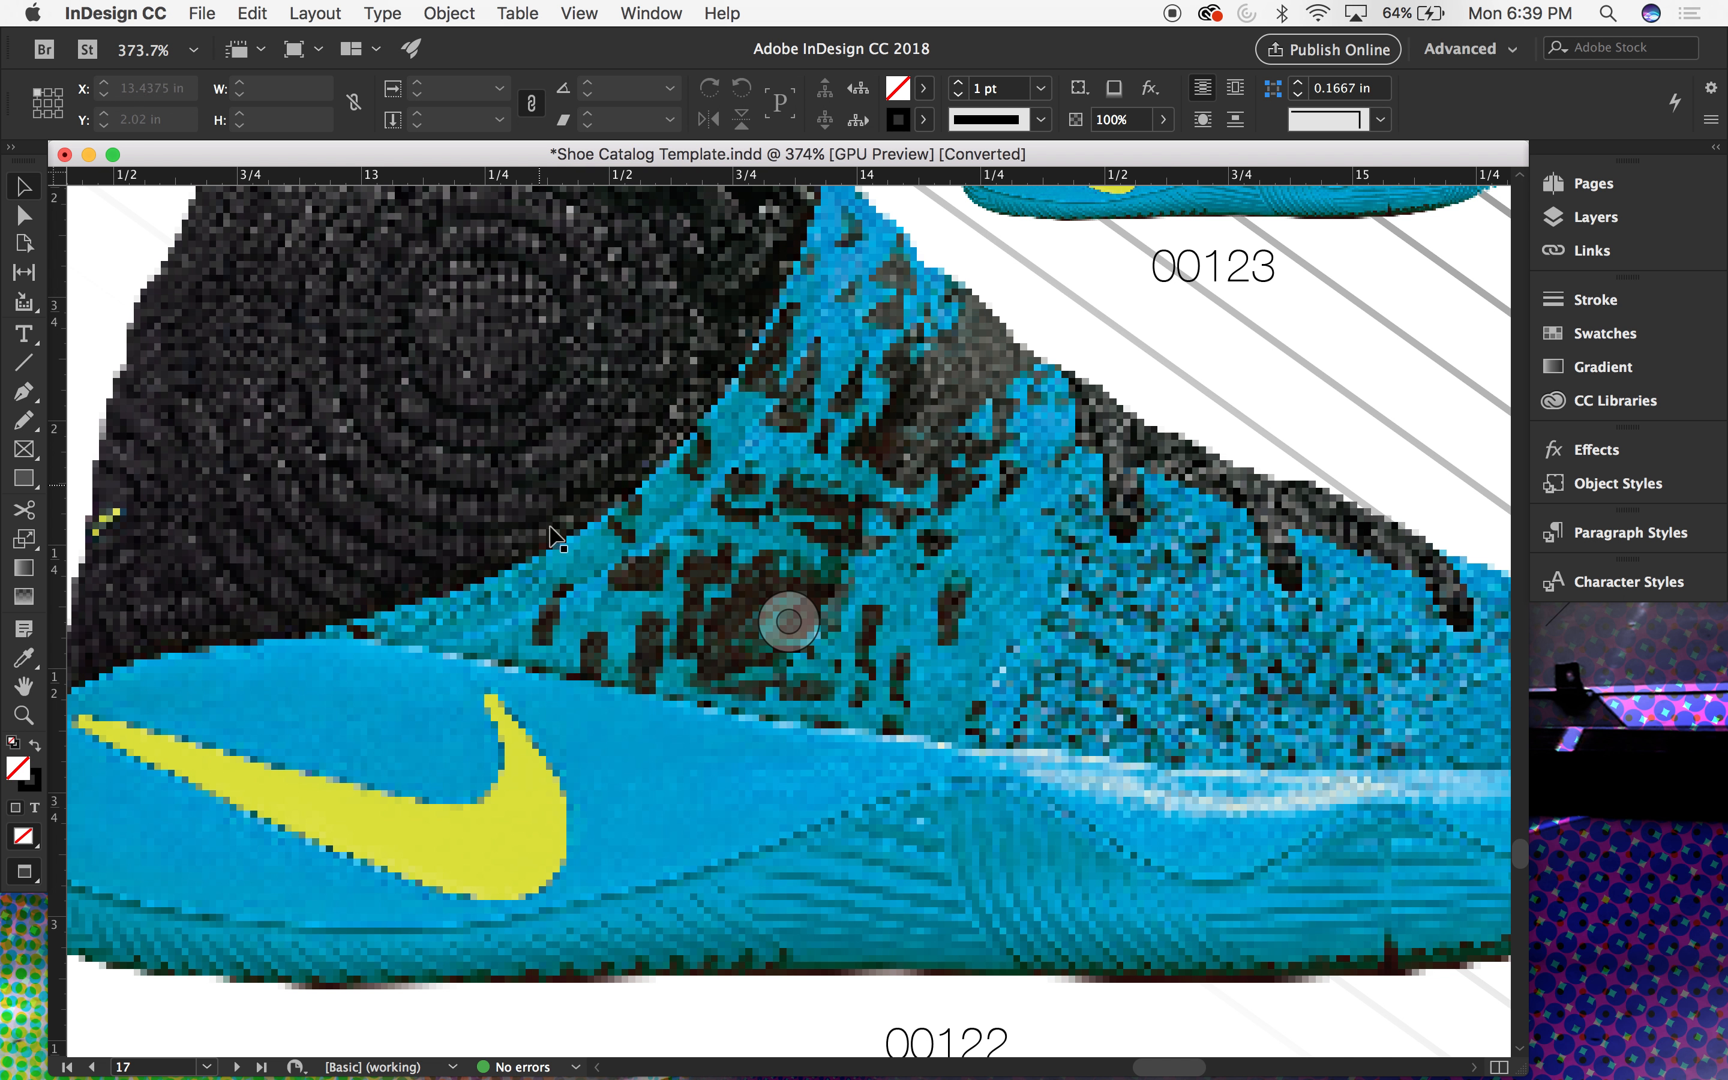
key("super+1")
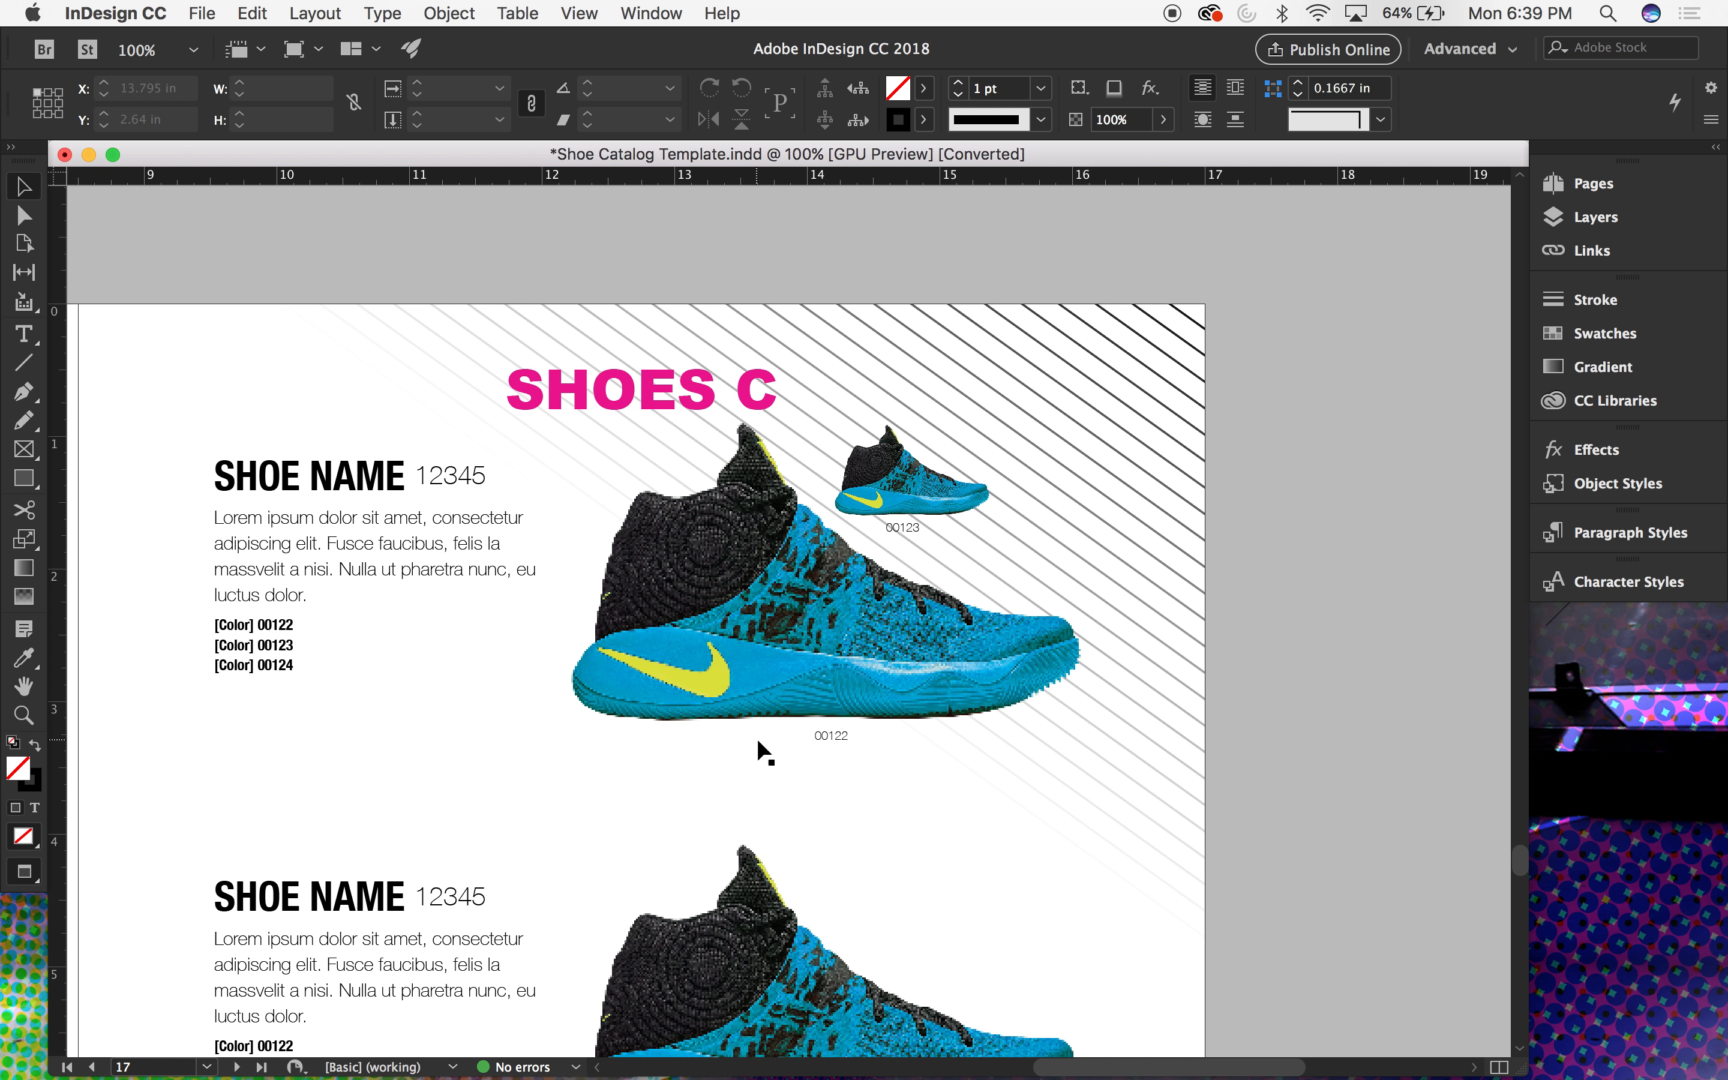
Step: Fit the page in the window and review the SHOES B pages backward to the full spread on pages 10–11
scroll(1010, 400, "up", 15)
scroll(1013, 404, "up", 3)
key("super+0")
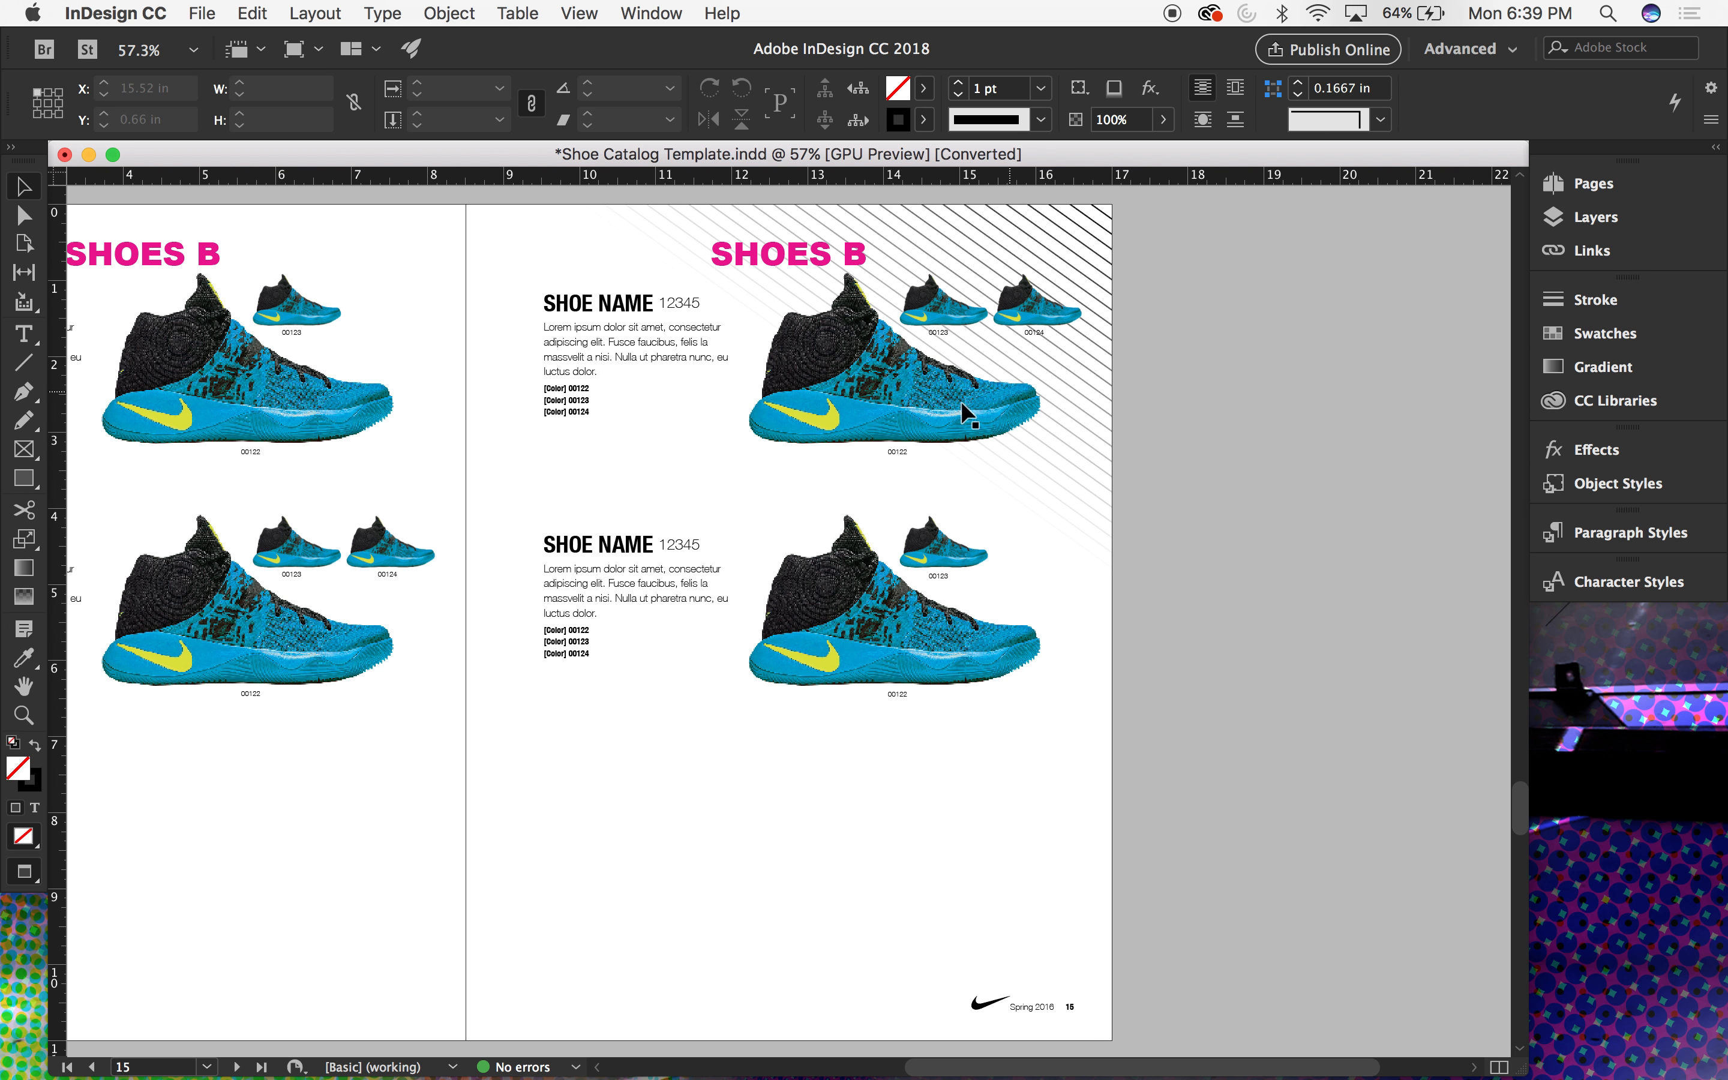
scroll(799, 454, "up", 15)
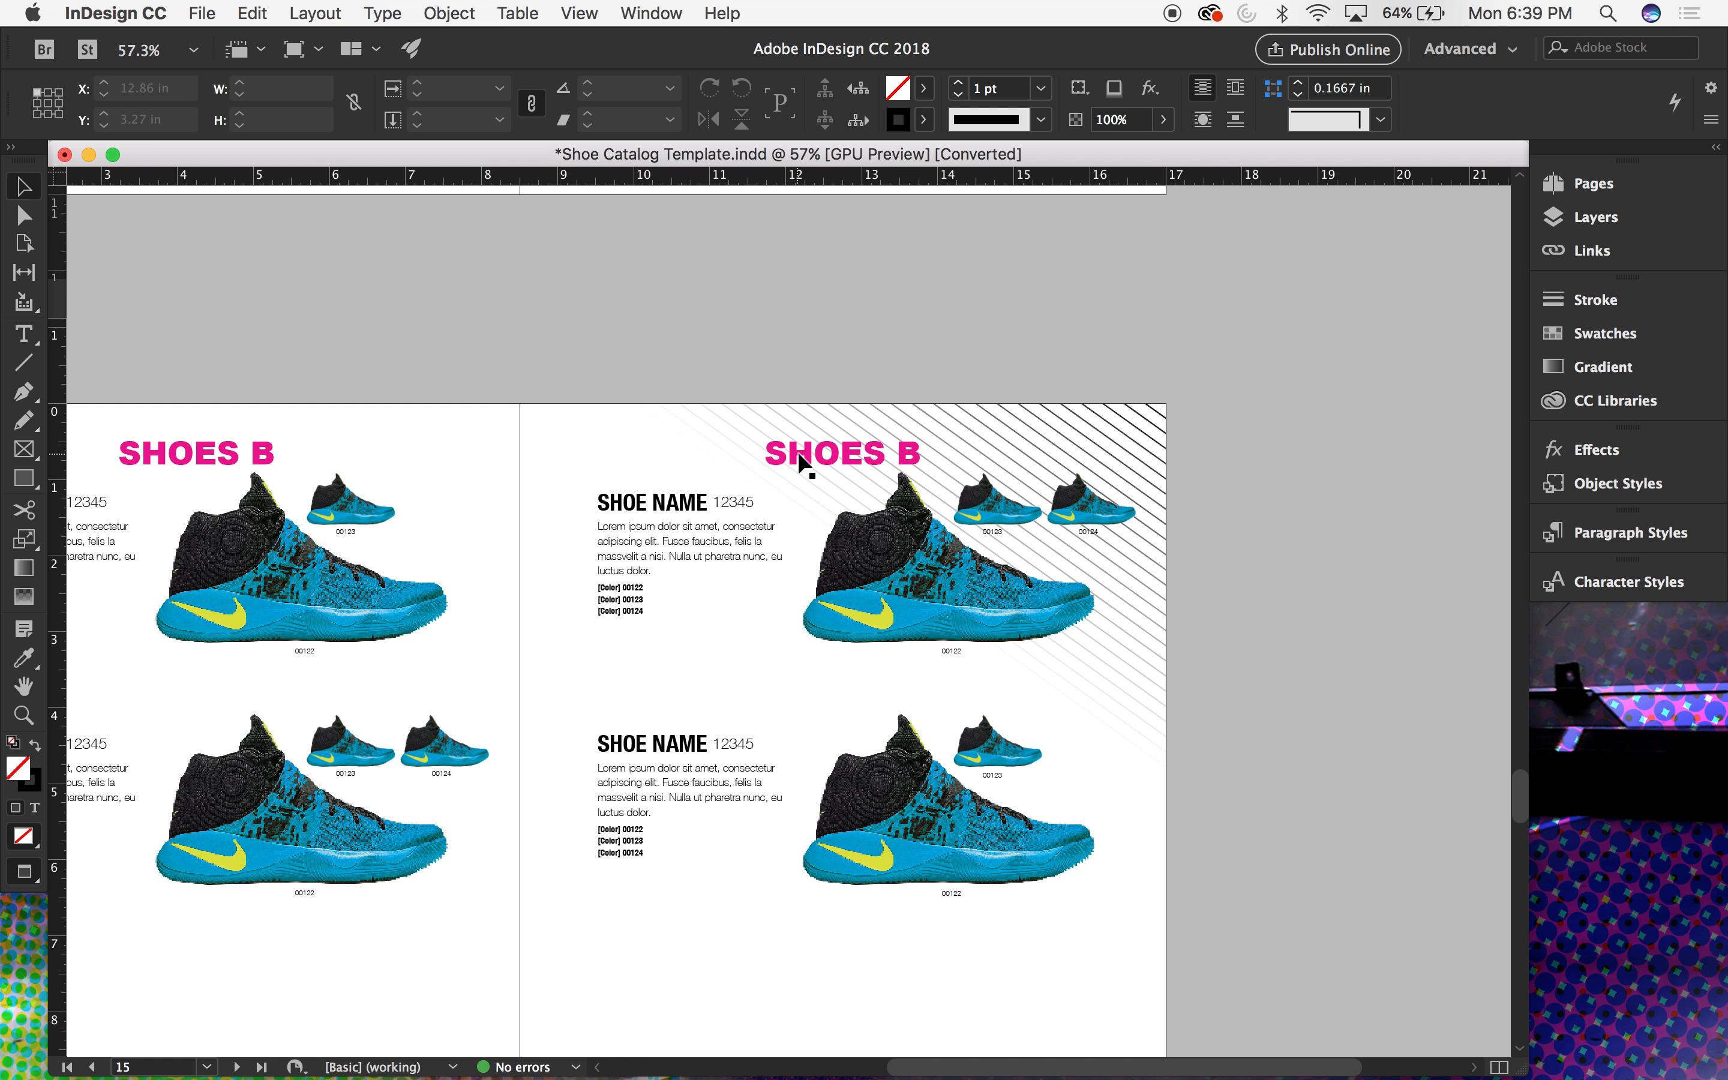
scroll(800, 458, "up", 15)
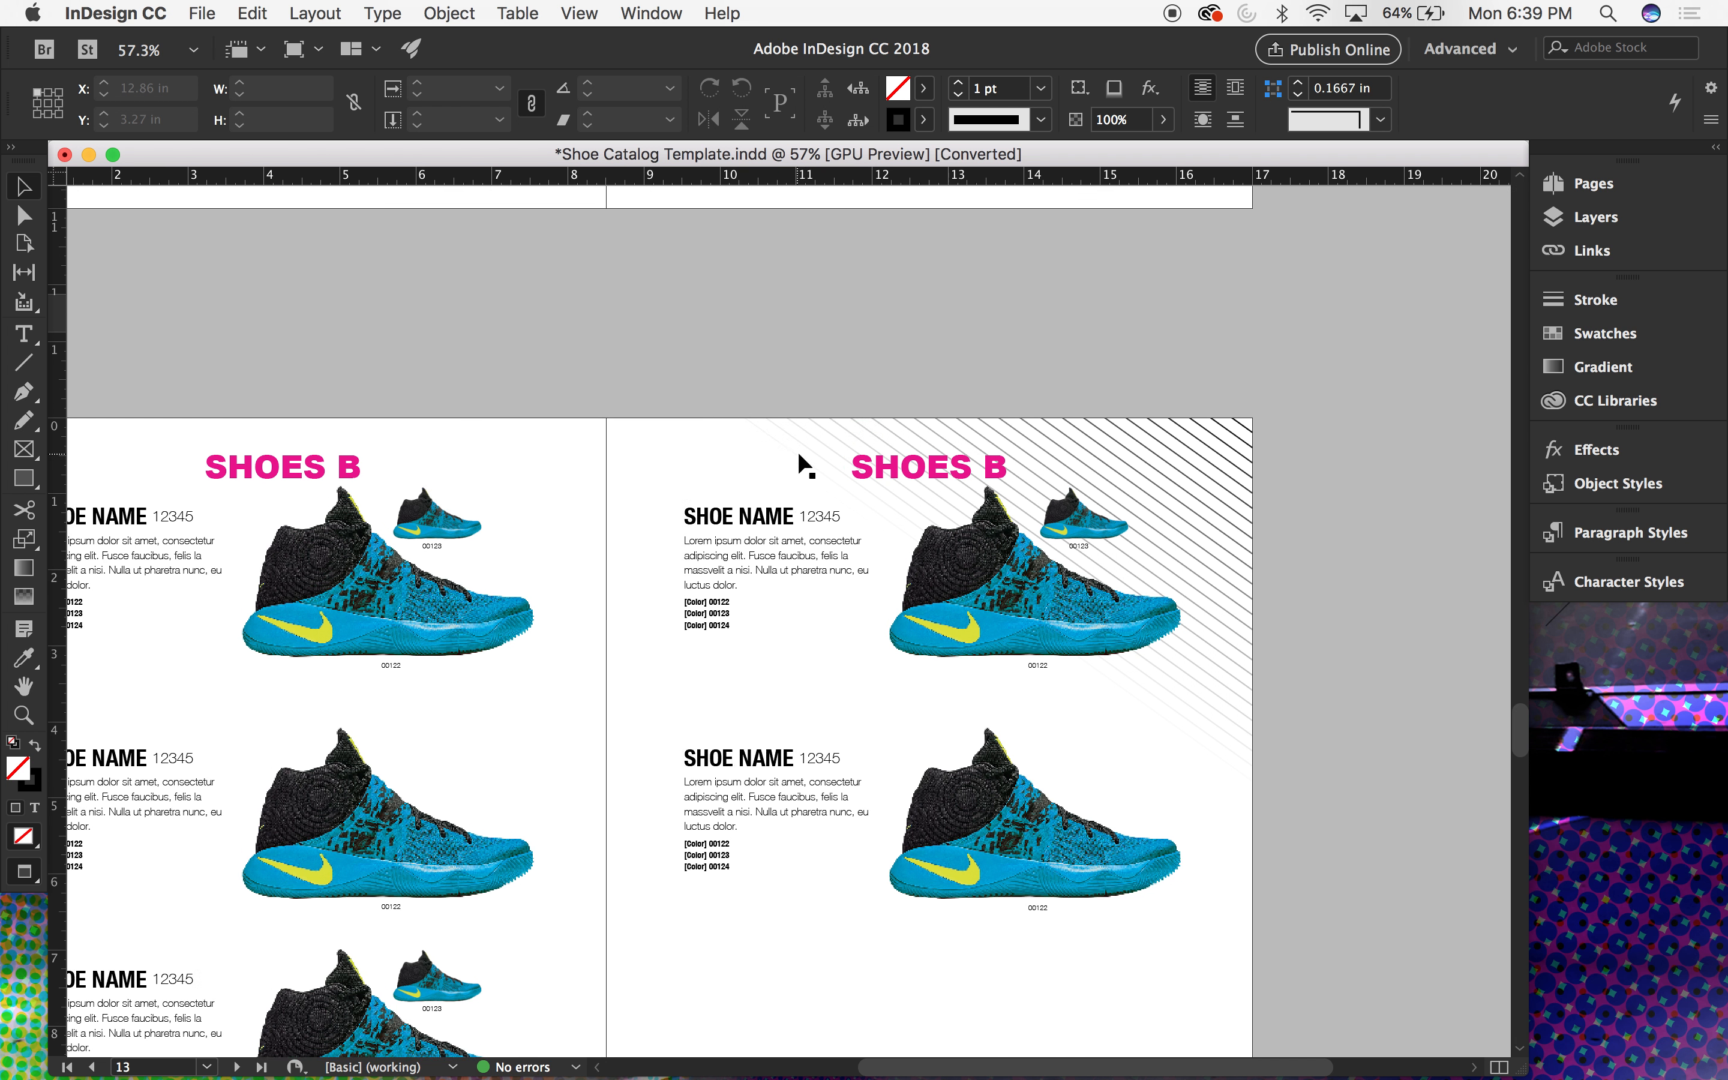
scroll(799, 454, "up", 15)
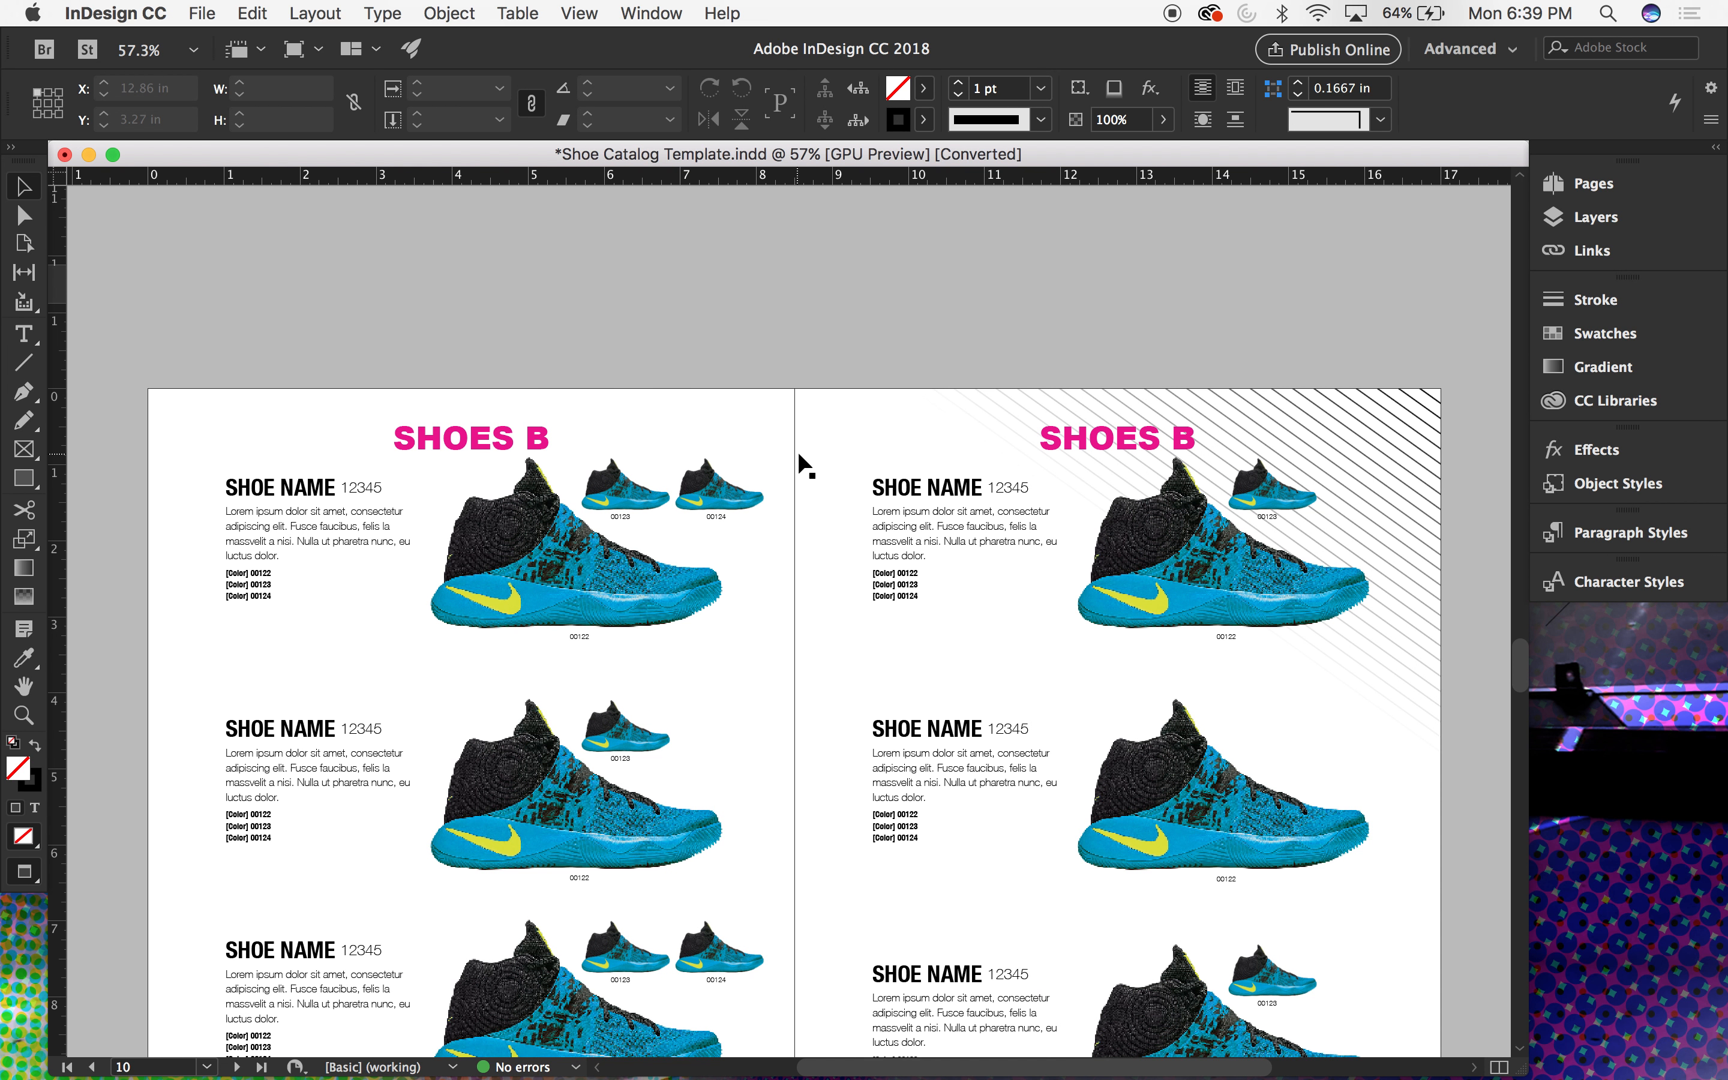
scroll(799, 455, "down", 10)
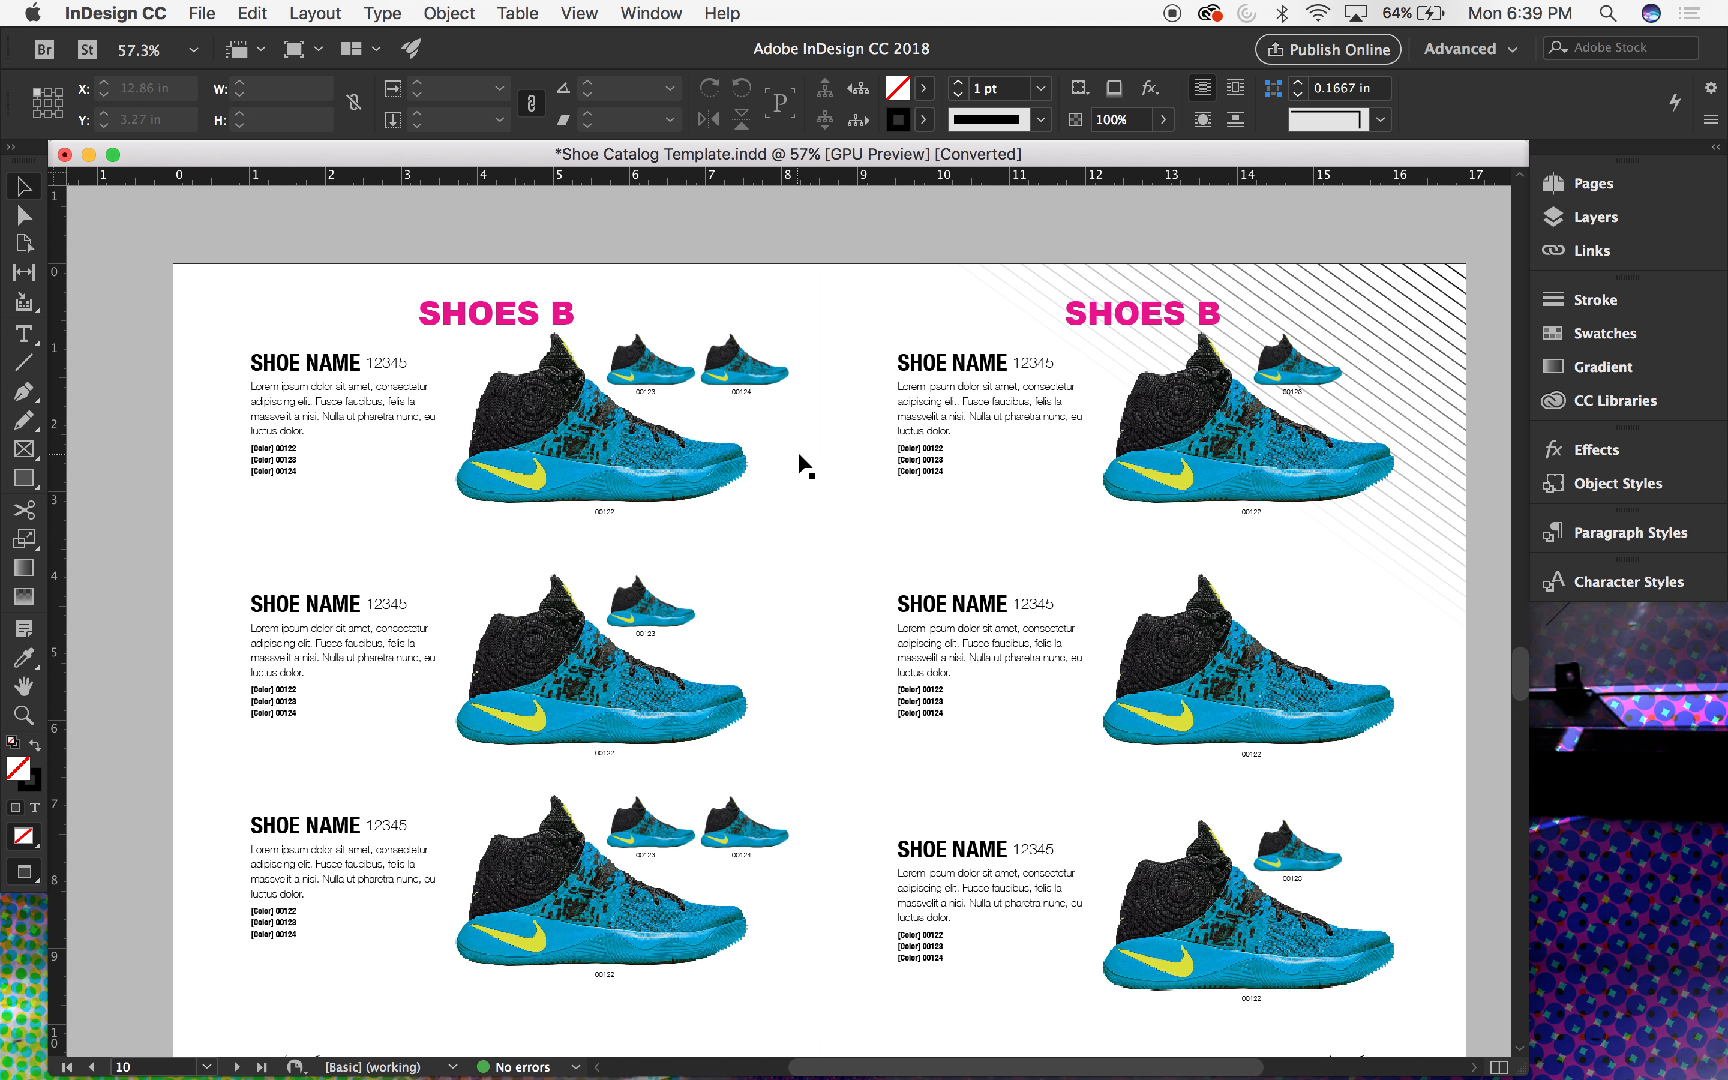
scroll(799, 455, "down", 4)
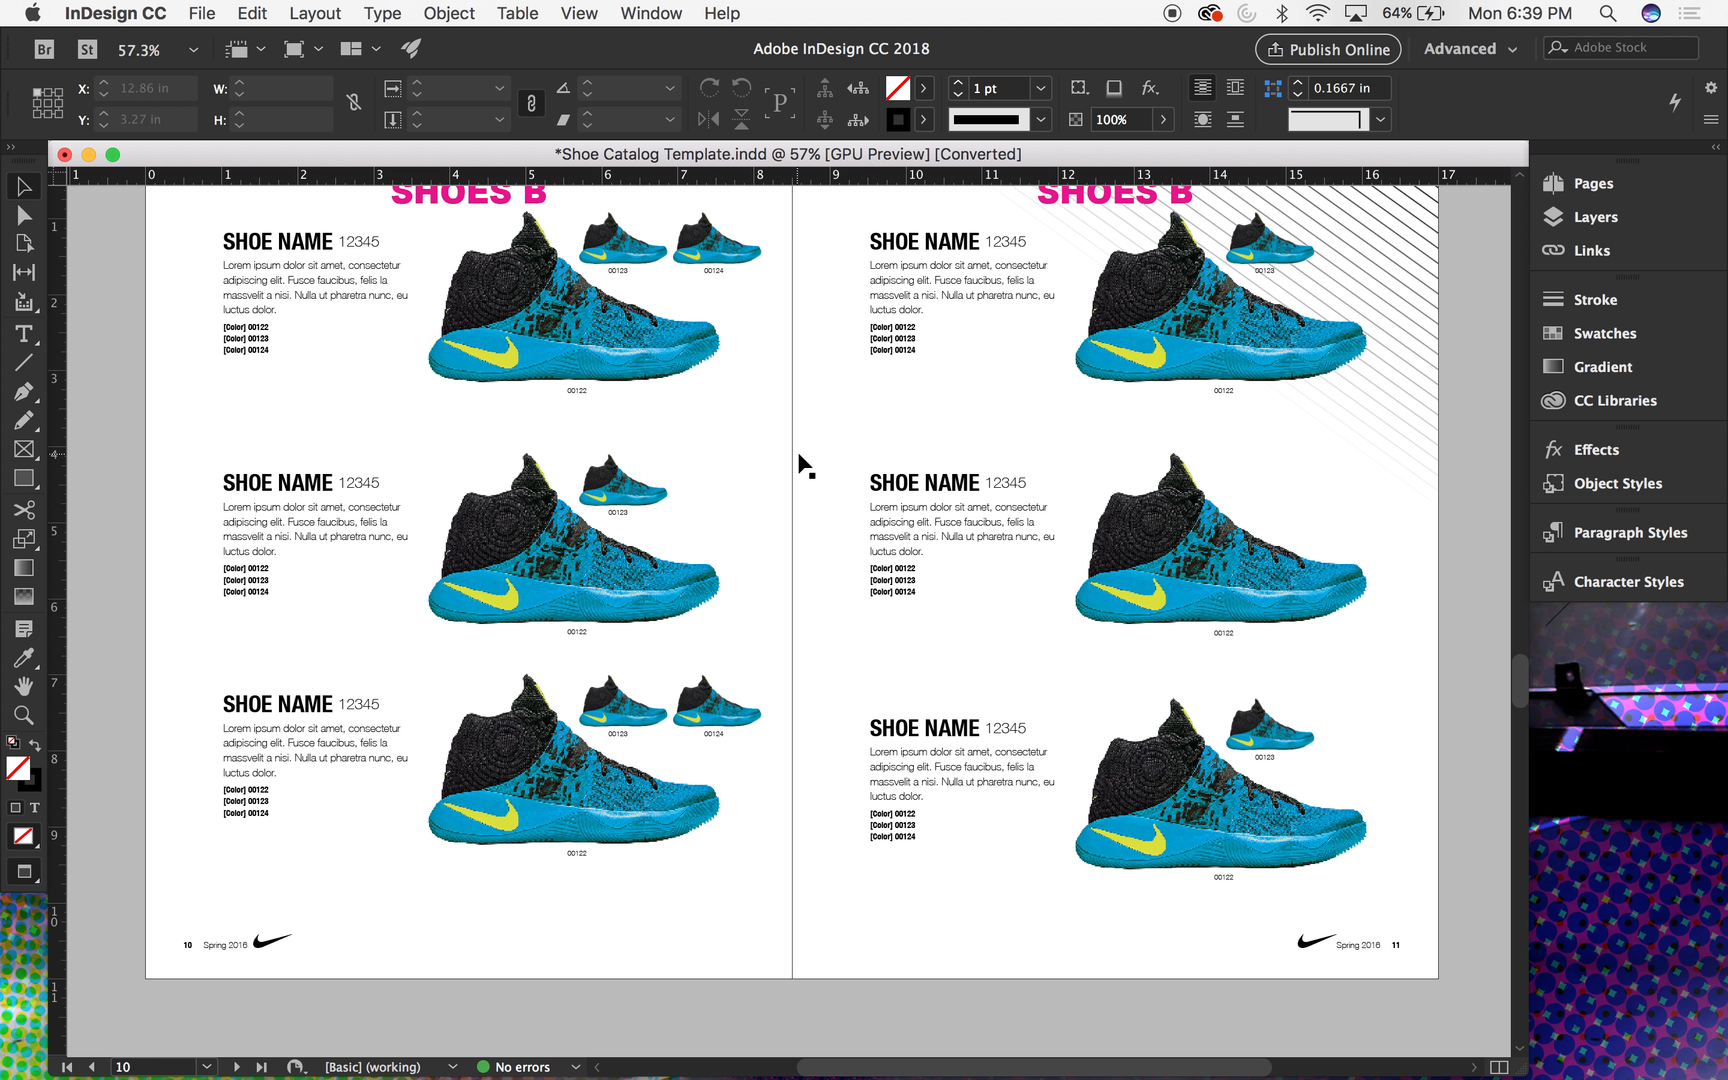
scroll(798, 451, "up", 1)
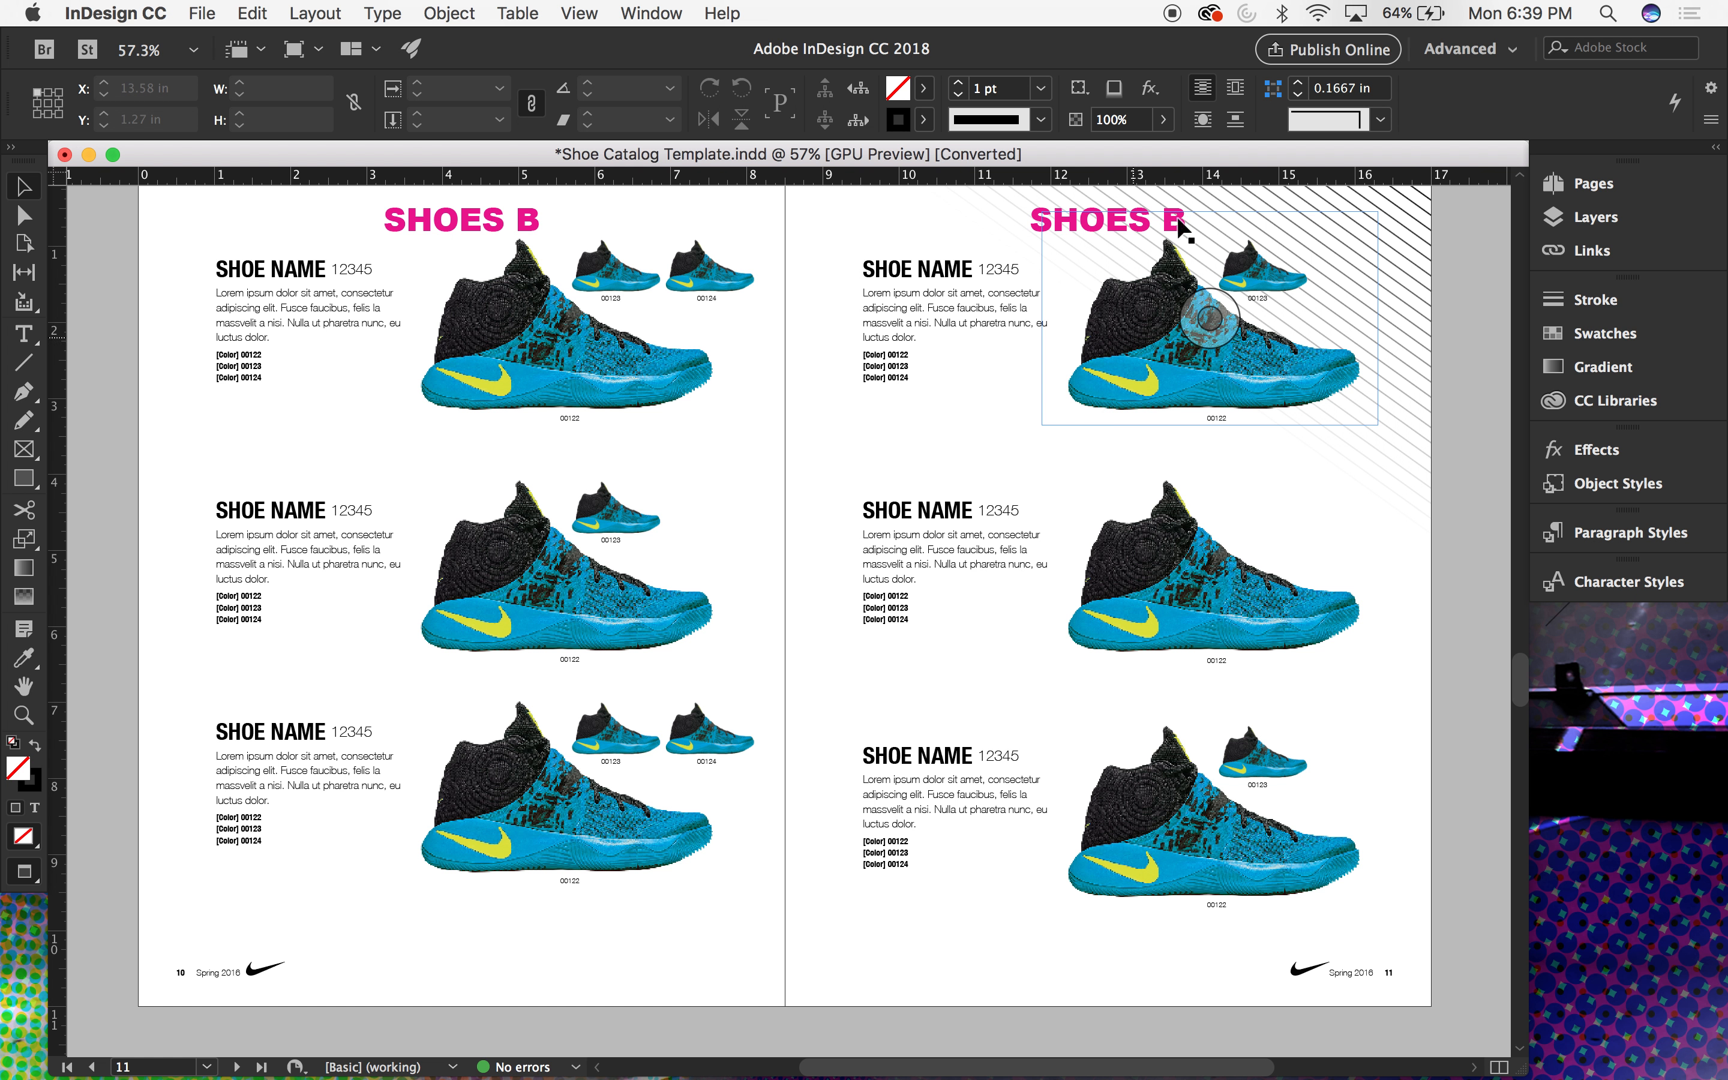
scroll(1420, 367, "up", 3)
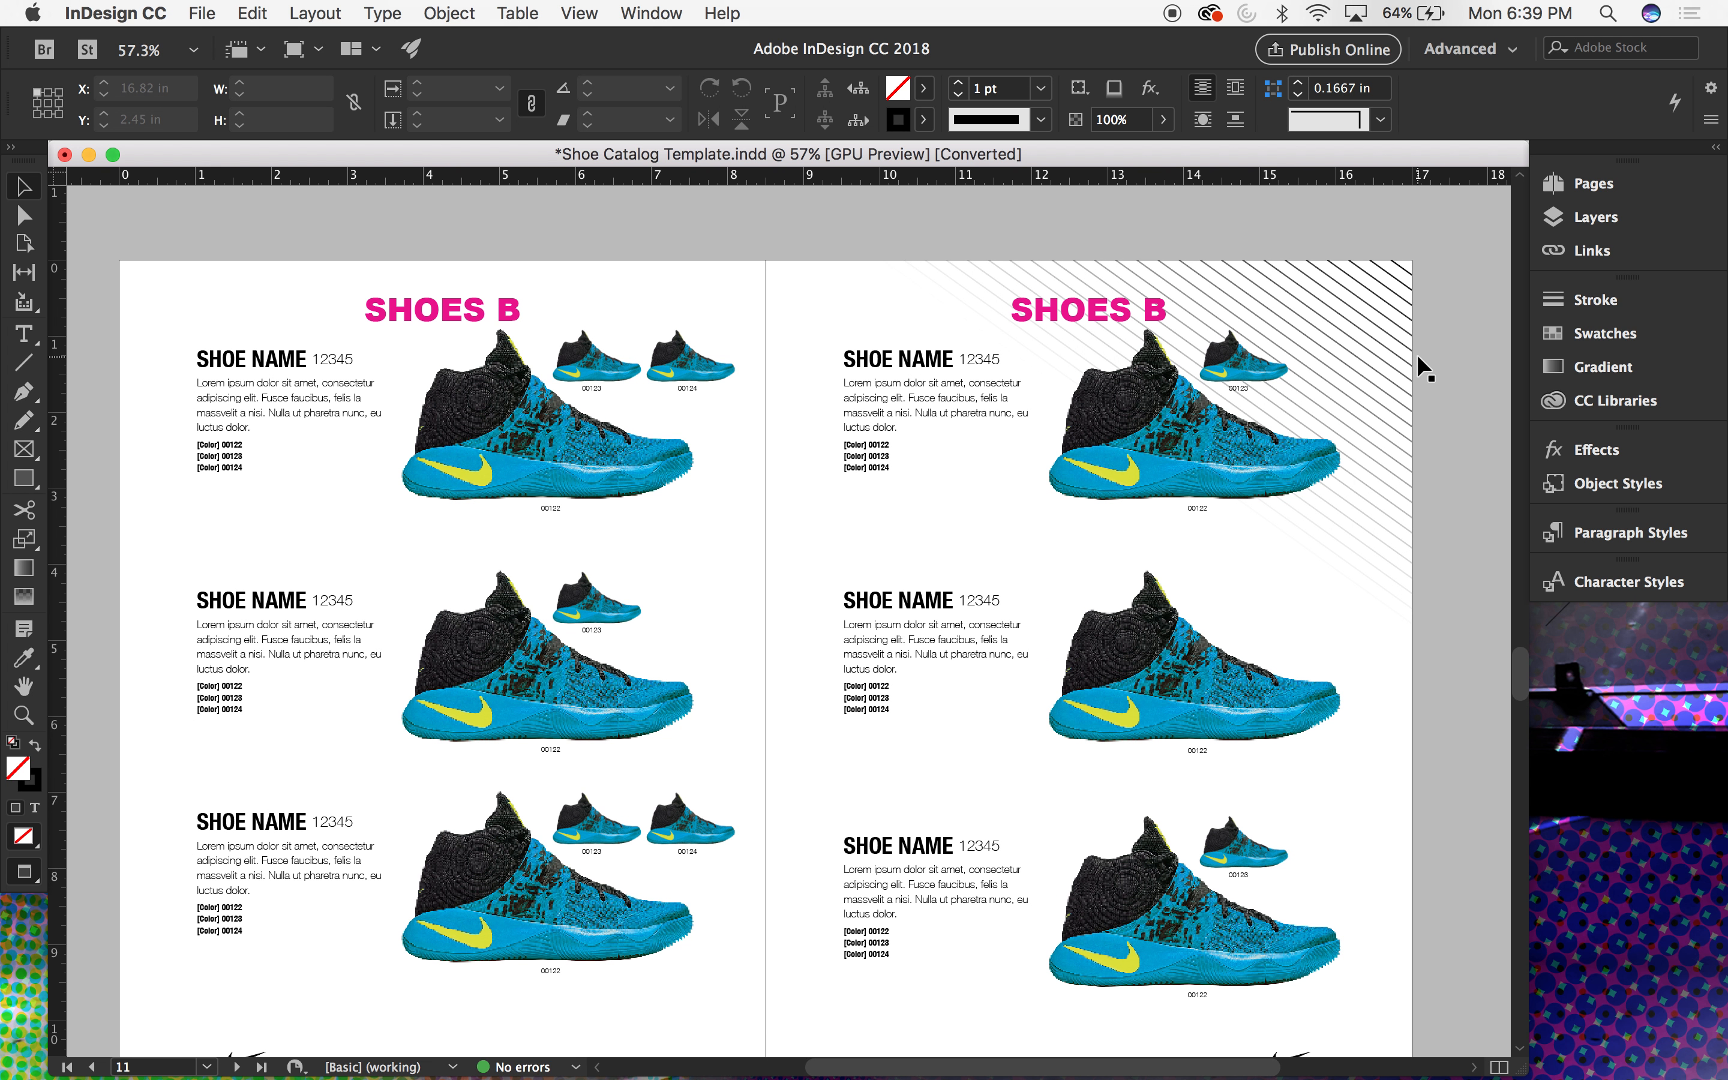
Step: Review the remaining catalog spreads backward from page 9 through the SHOES A section to the front cover
scroll(1418, 357, "up", 20)
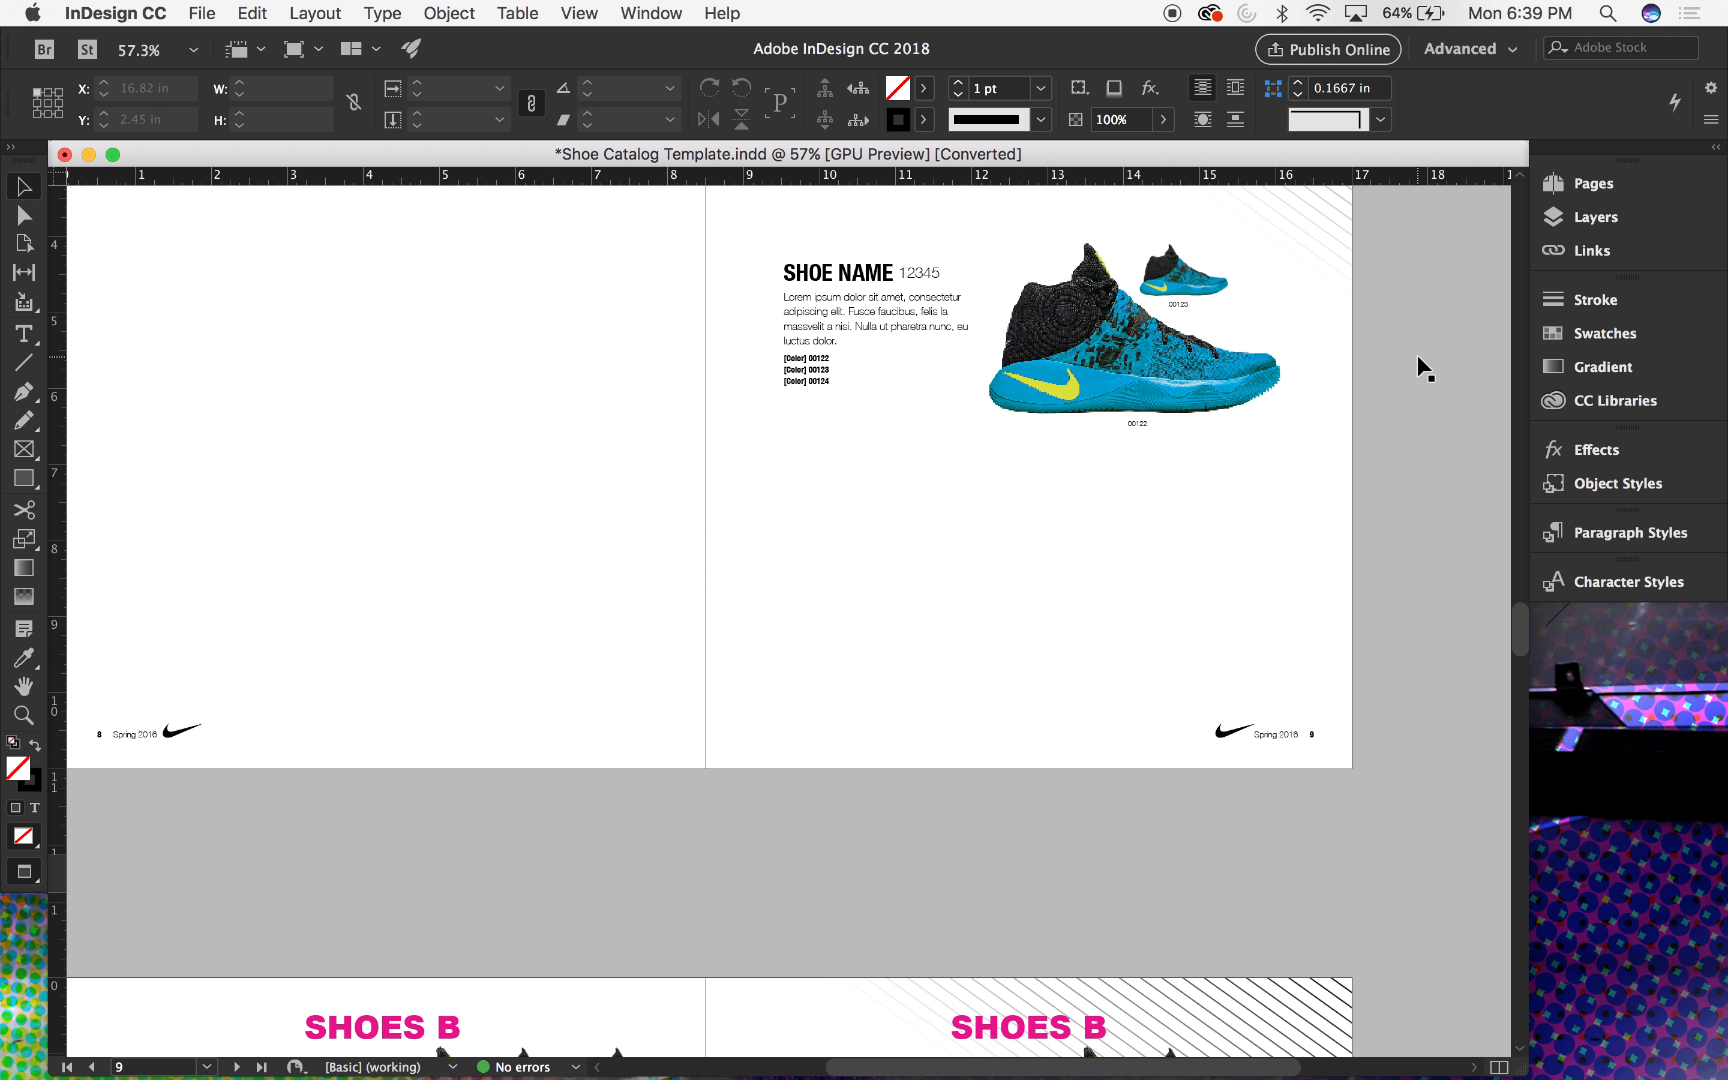
scroll(1417, 357, "up", 20)
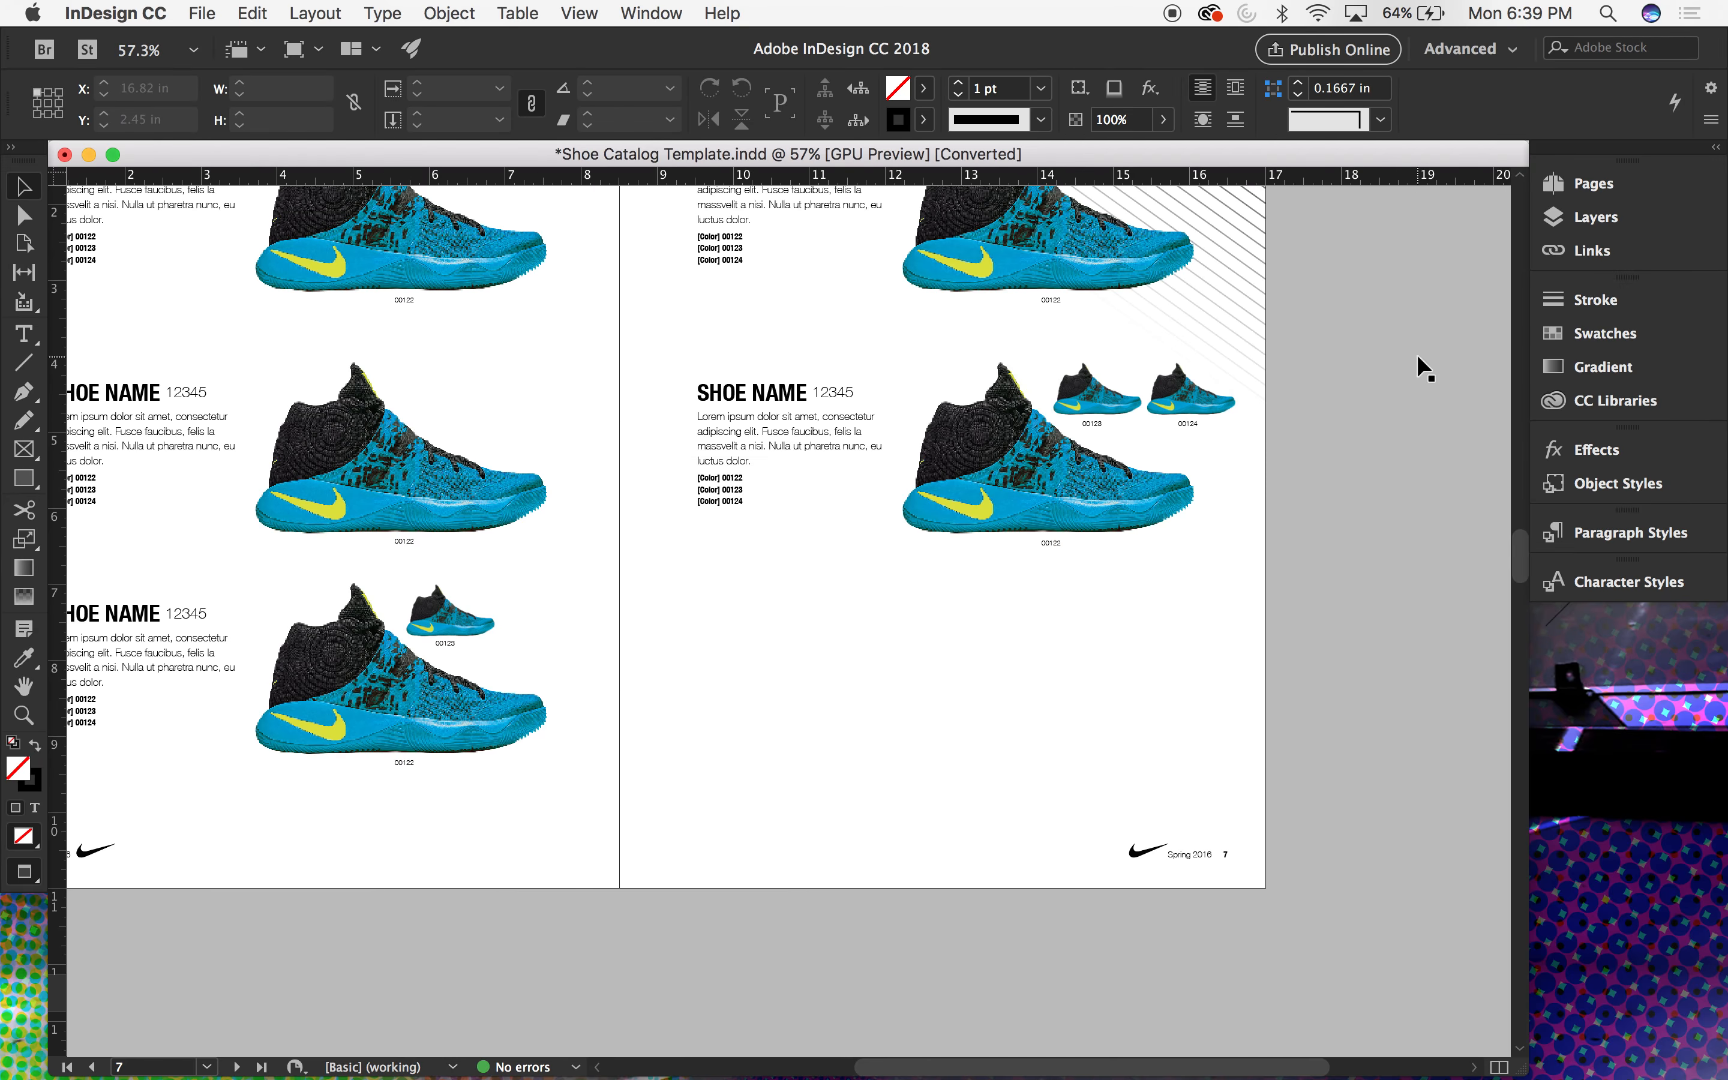
scroll(1417, 357, "up", 20)
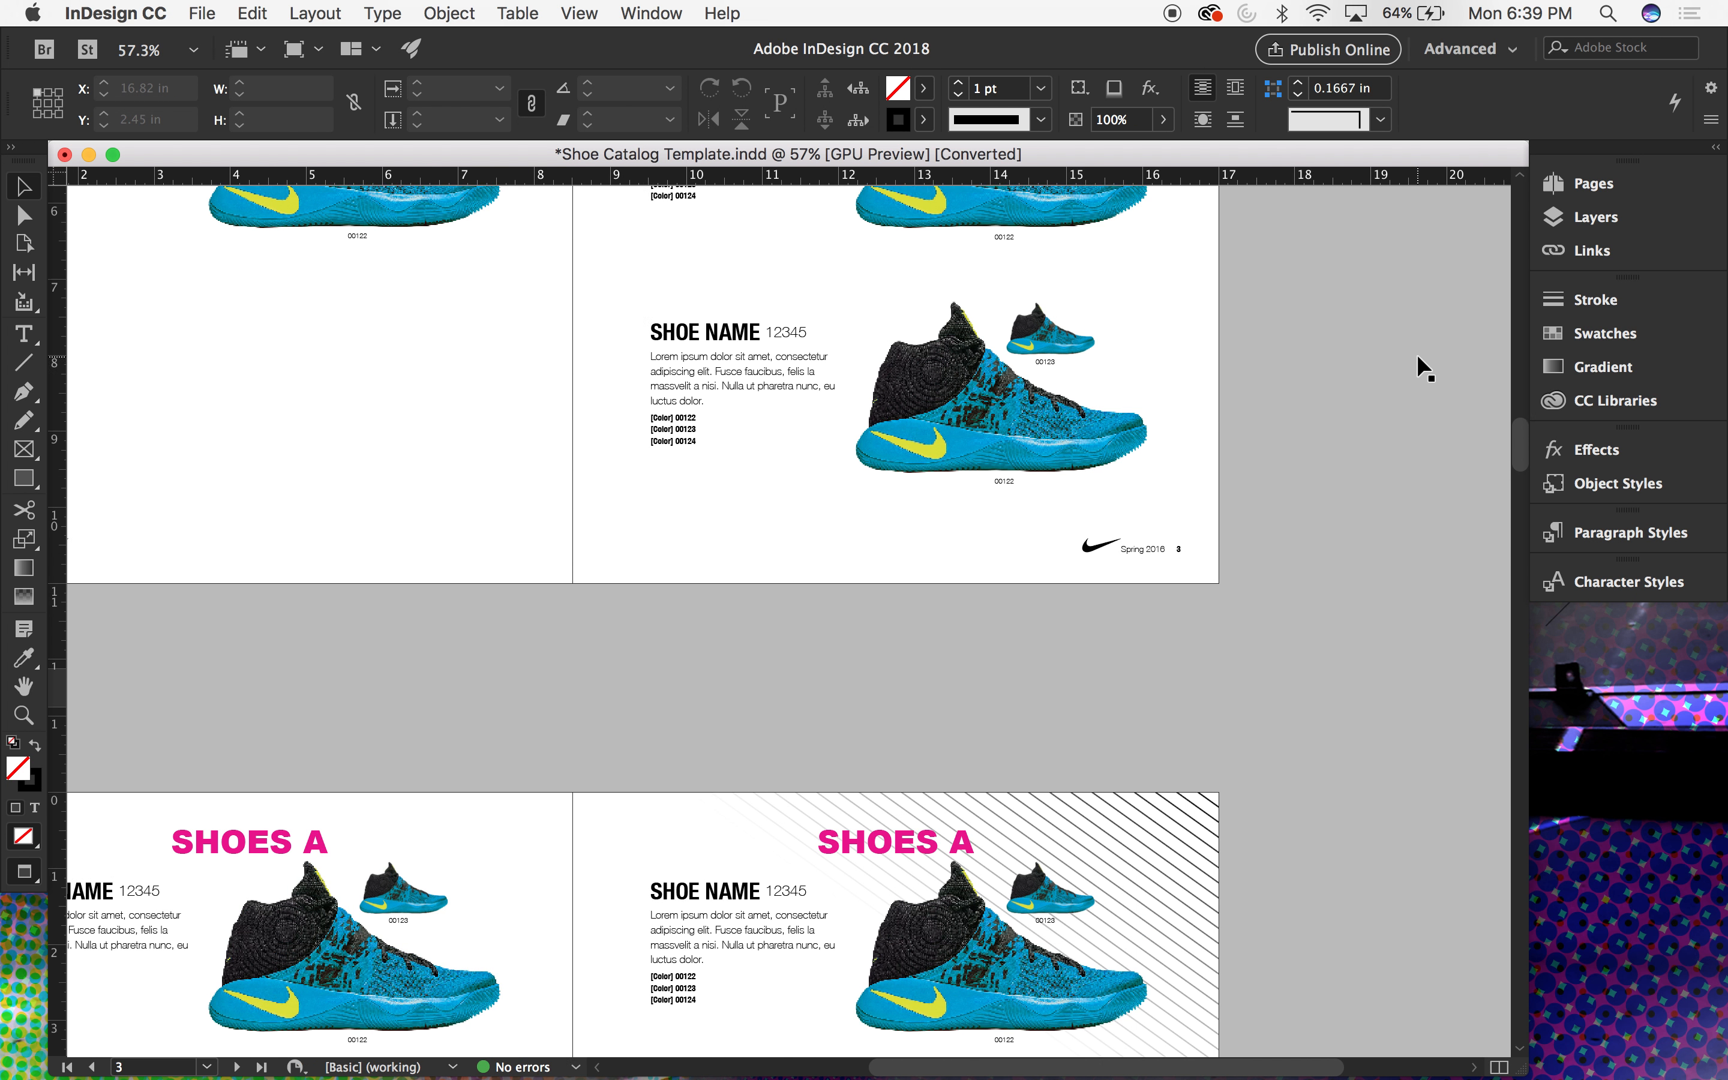
scroll(1417, 357, "up", 15)
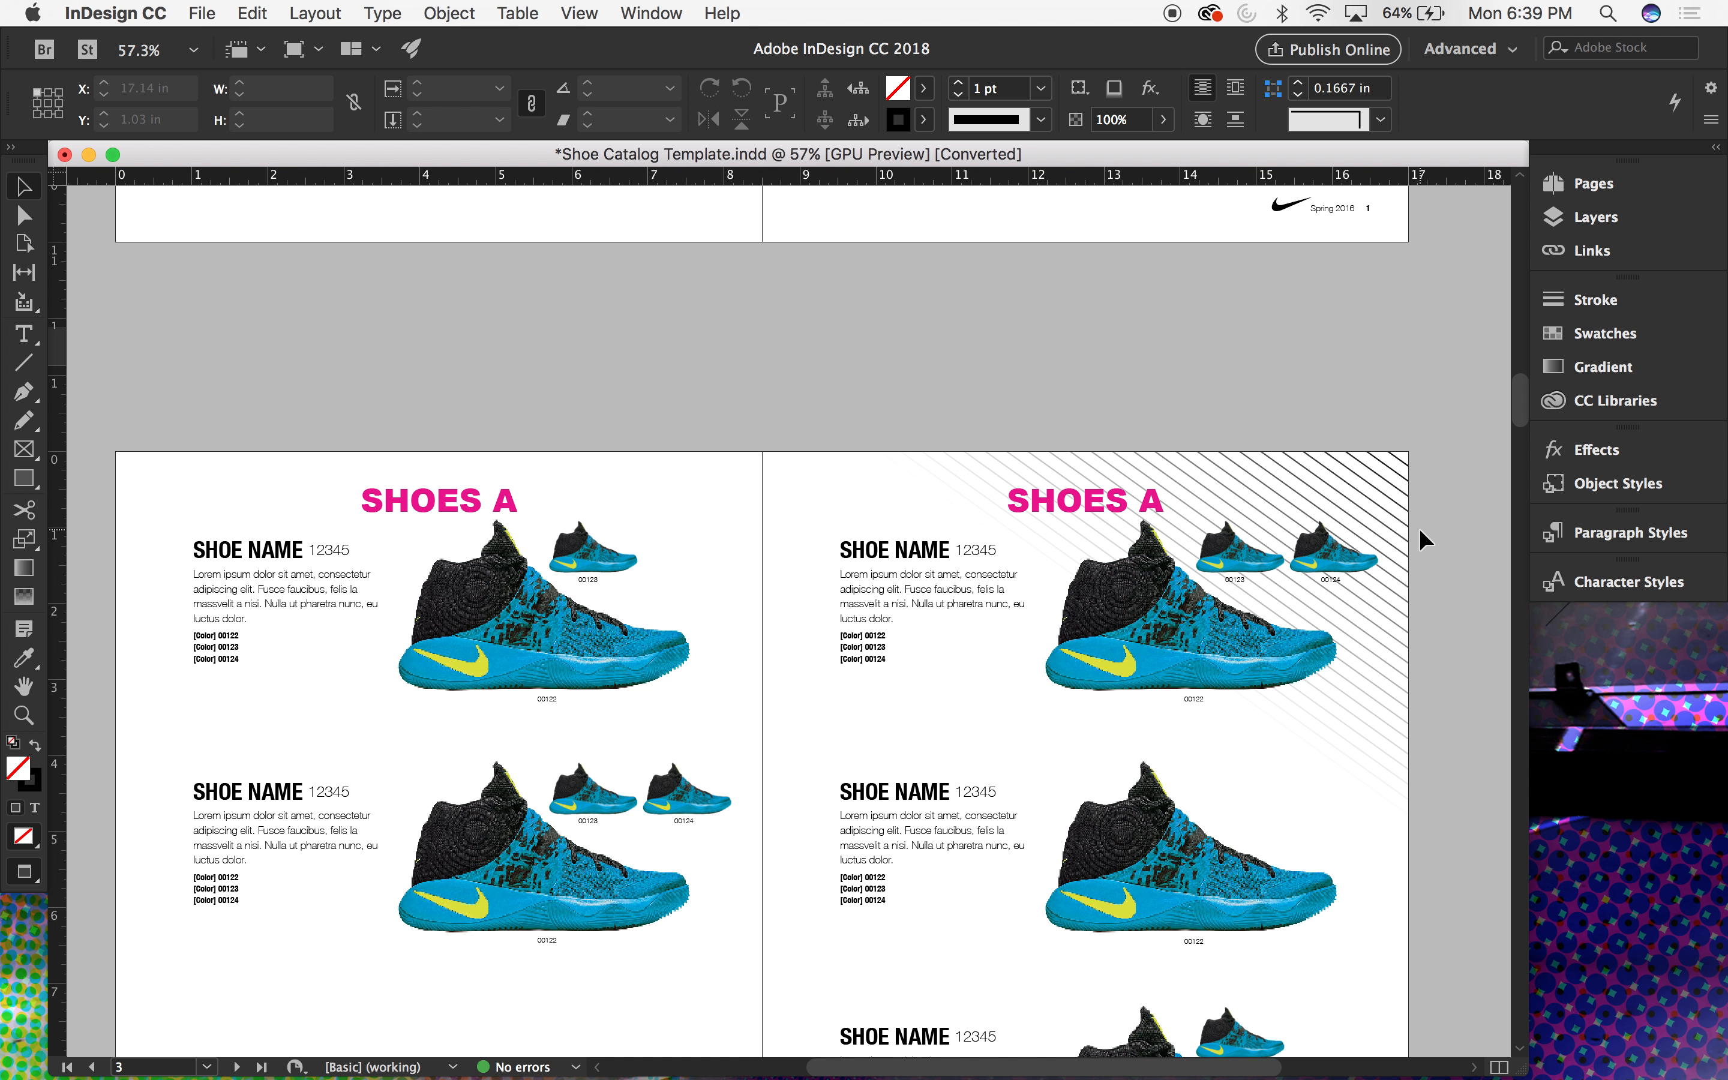
scroll(1419, 540, "up", 15)
scroll(1424, 539, "up", 20)
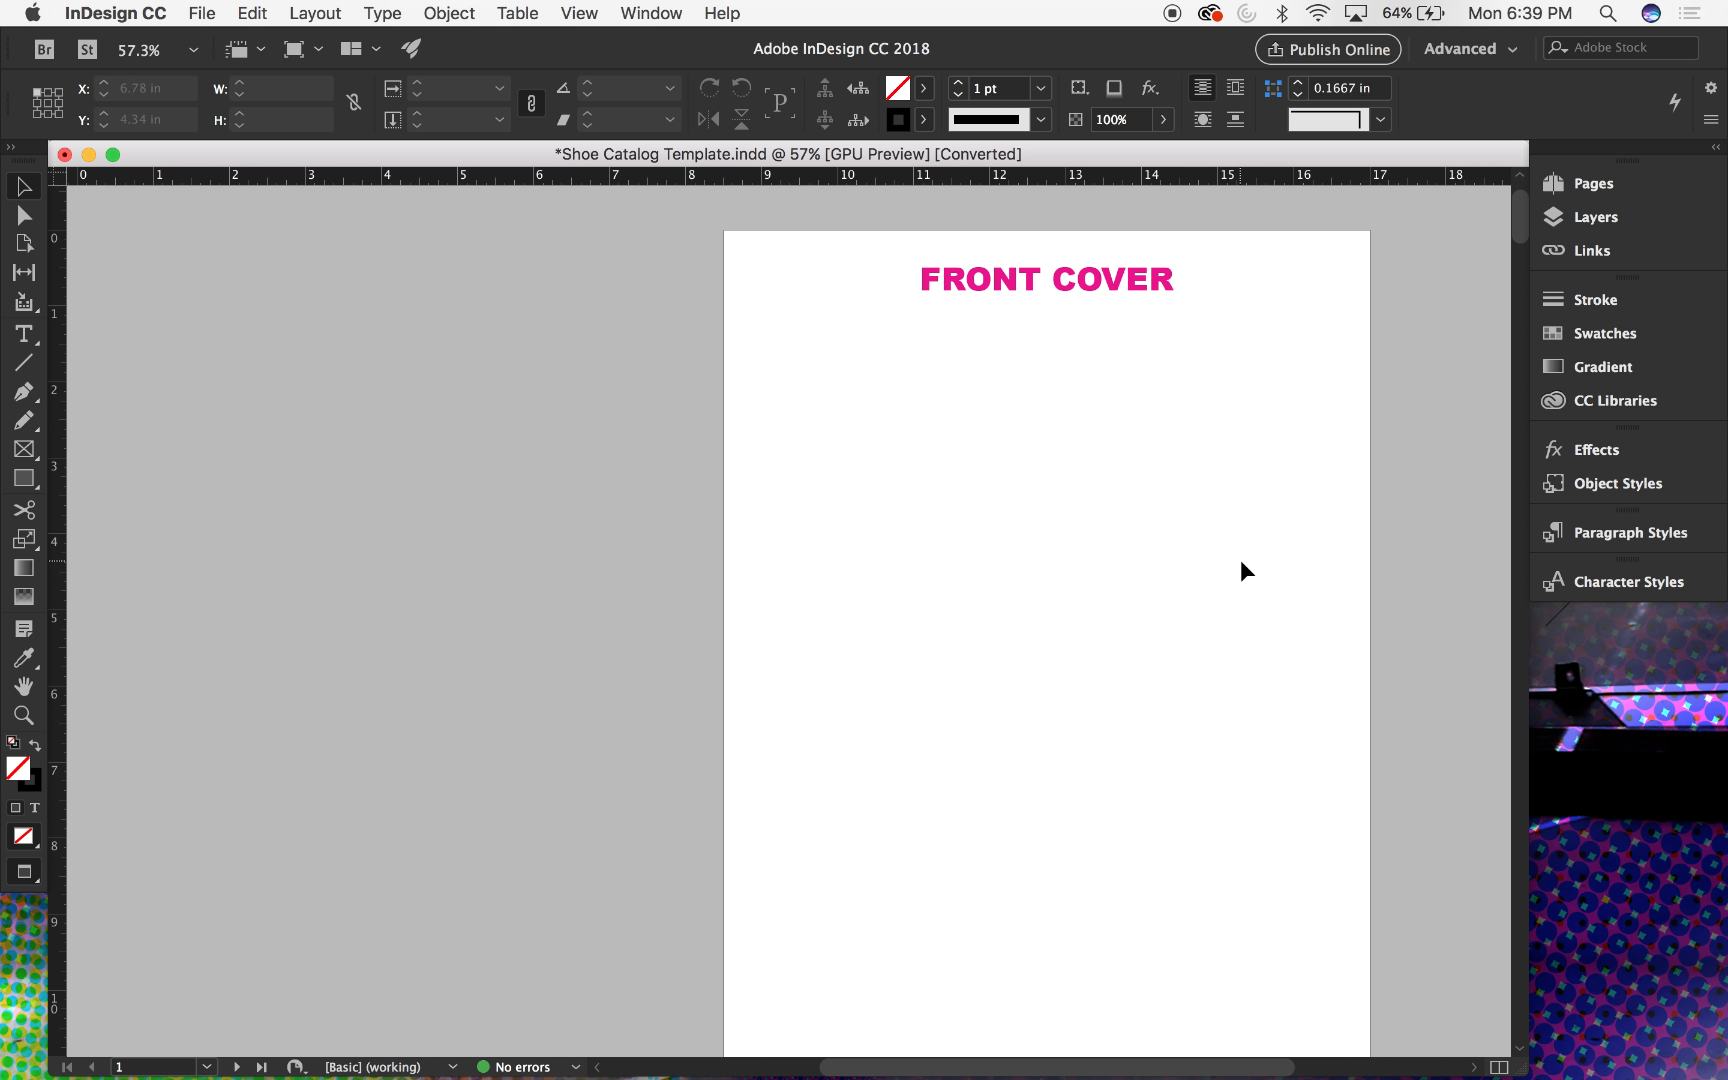
Step: Look through the catalog's page thumbnails from the first page to page 20, and display the document's layers
left_click(1591, 187)
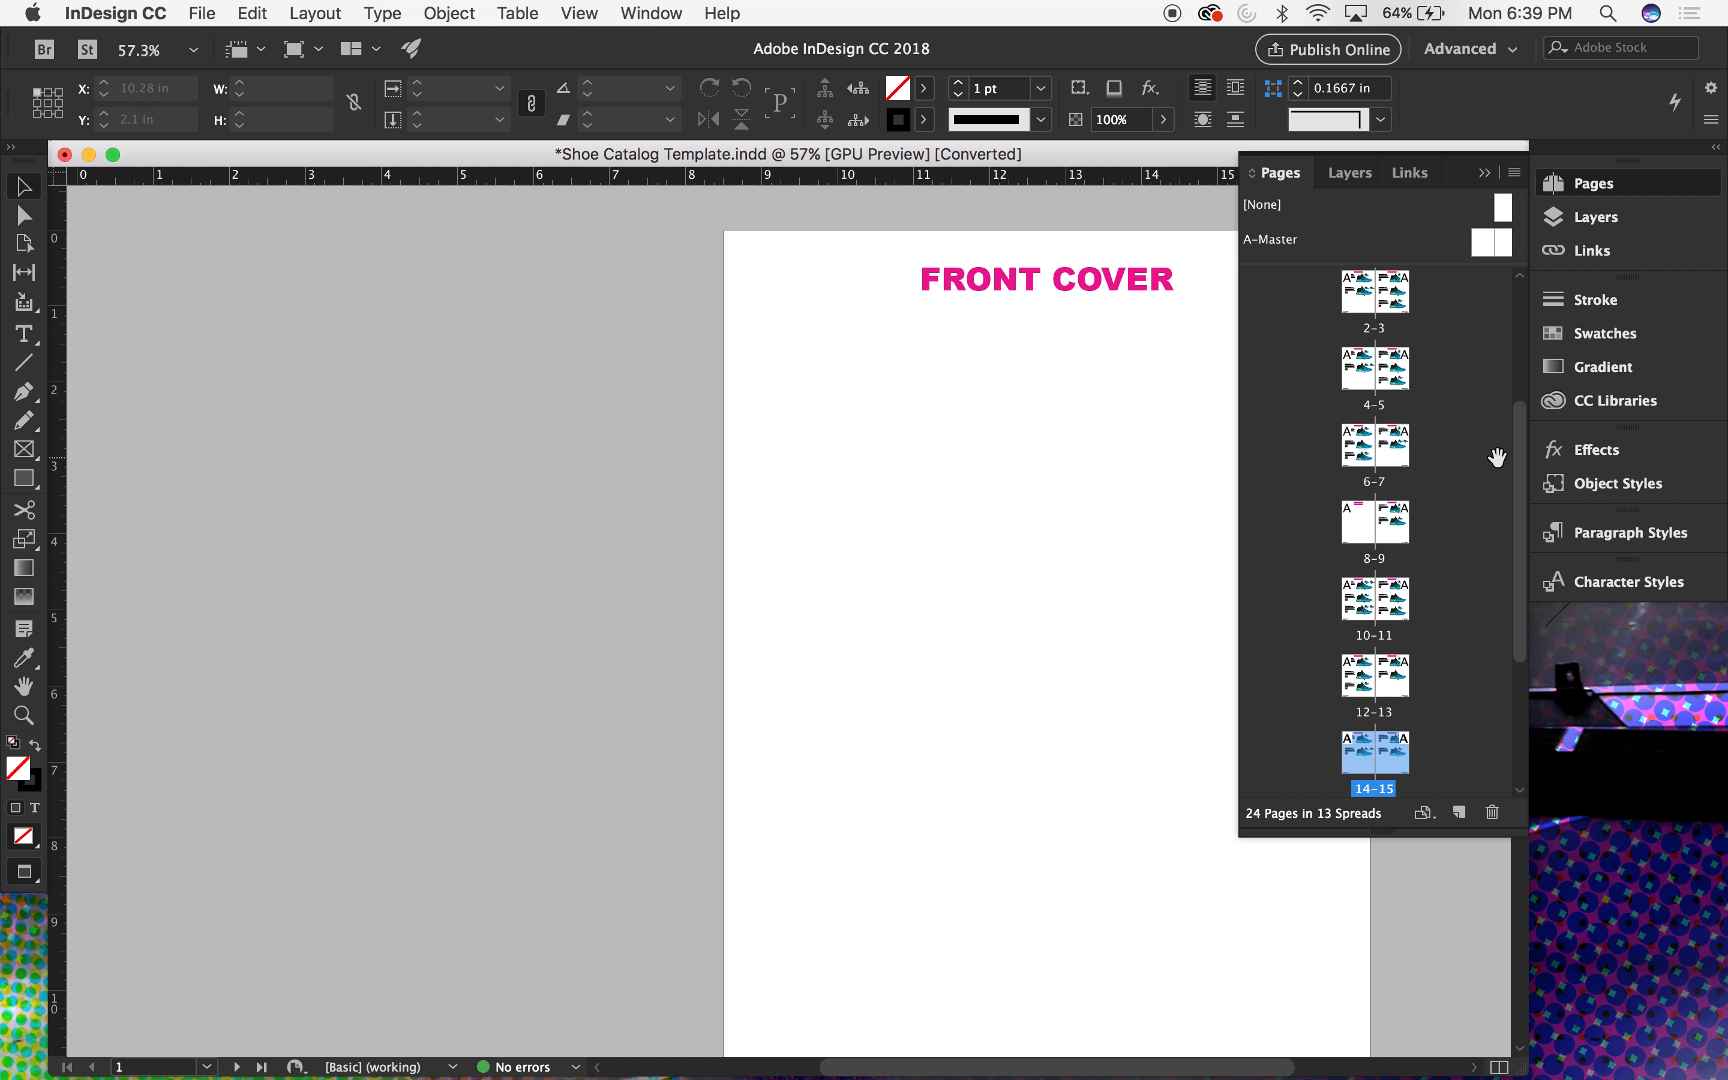
left_click_drag(1523, 455, 1502, 228)
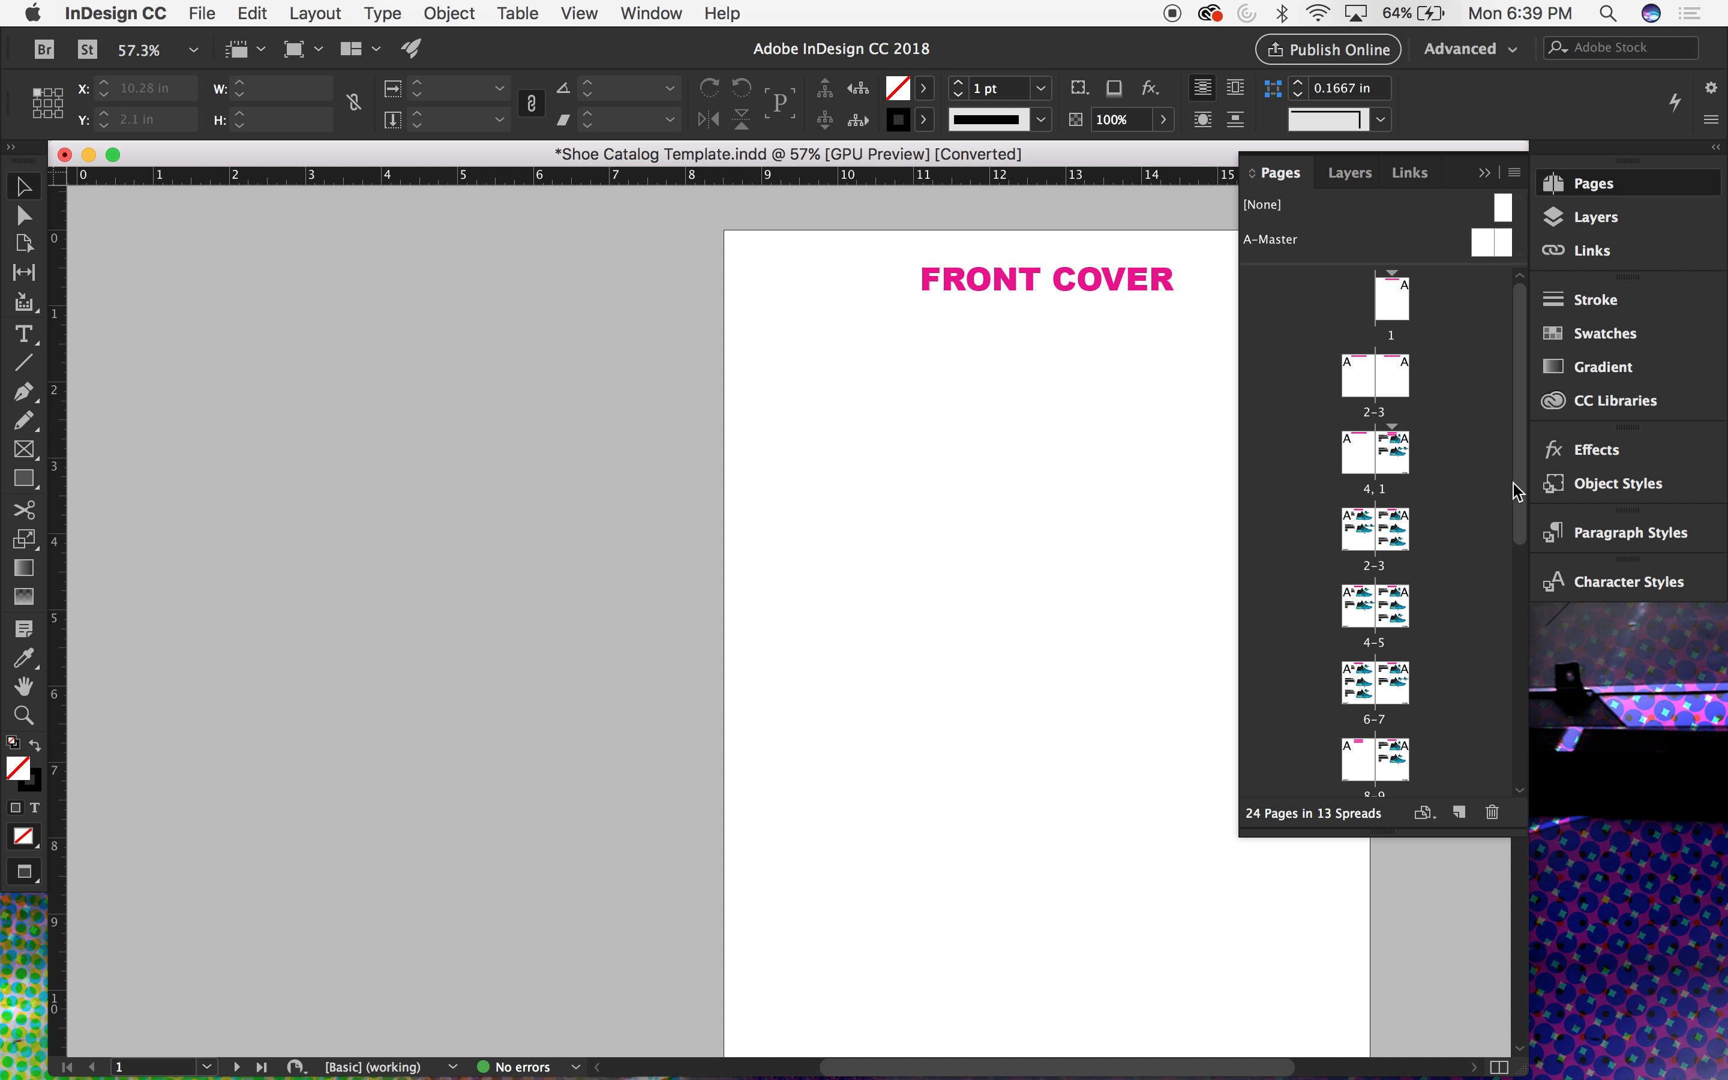
left_click_drag(1511, 506, 1521, 833)
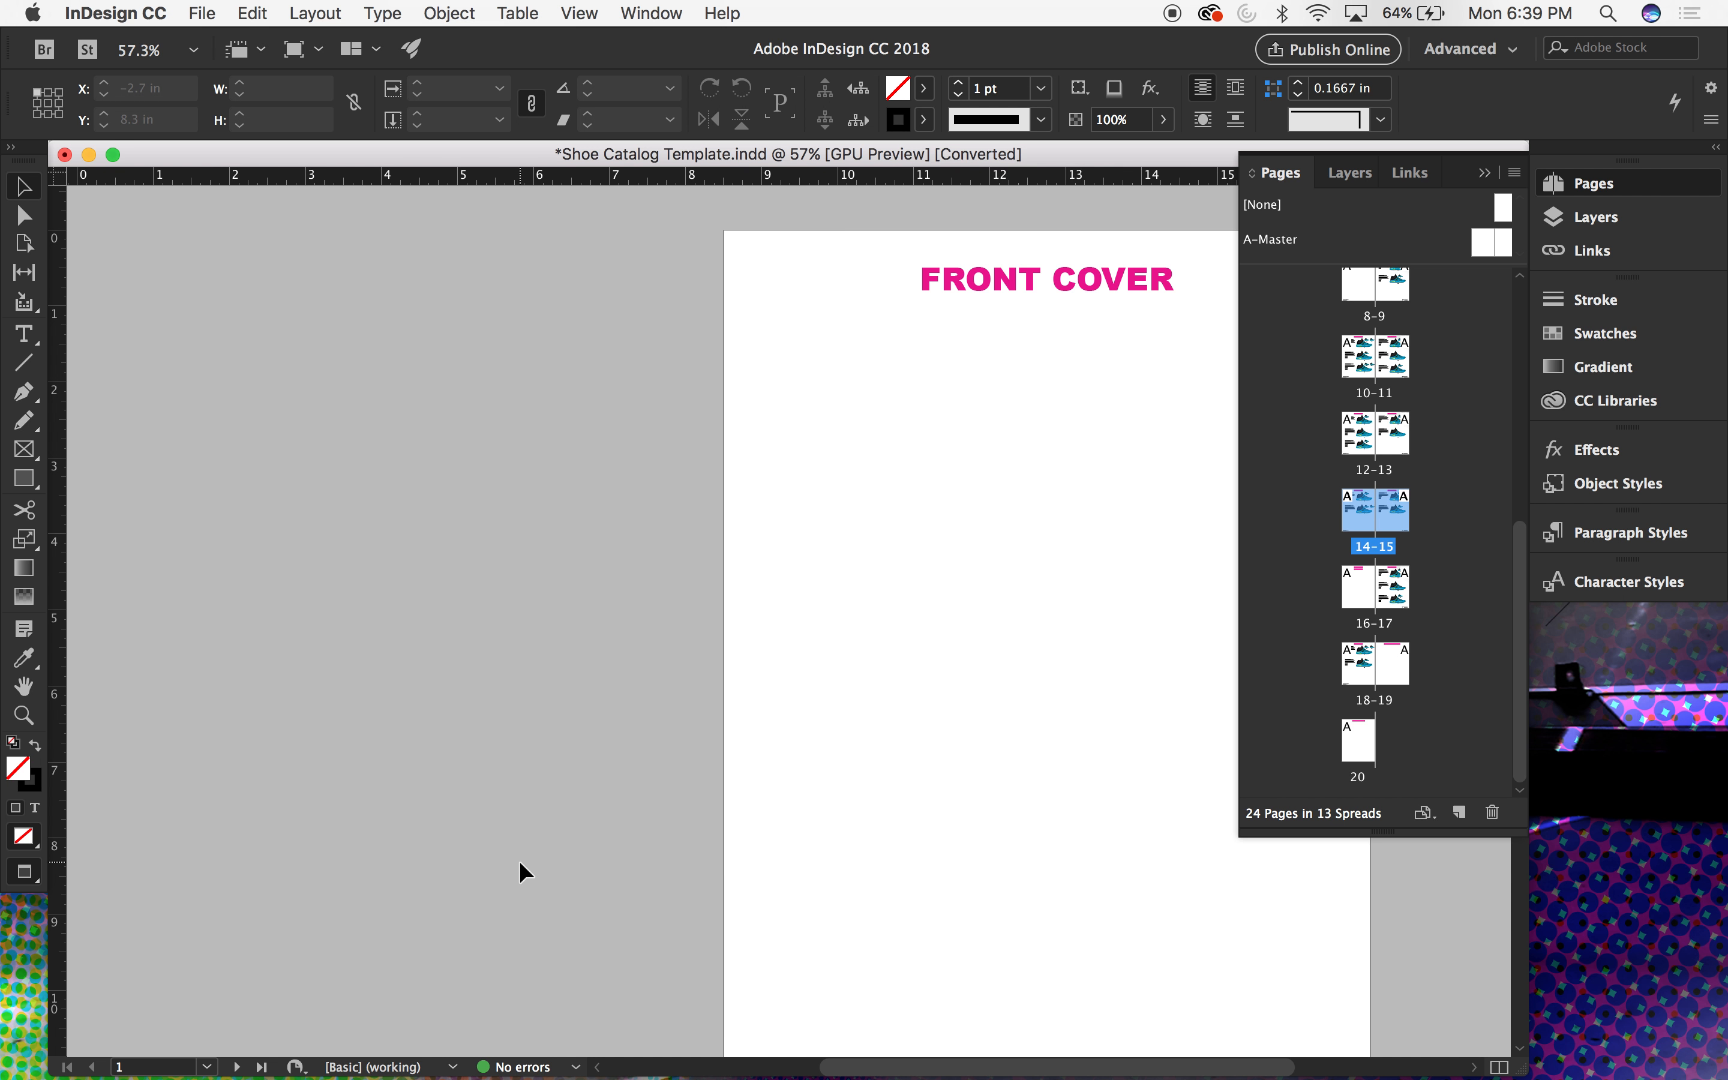
scroll(519, 860, "right", 3)
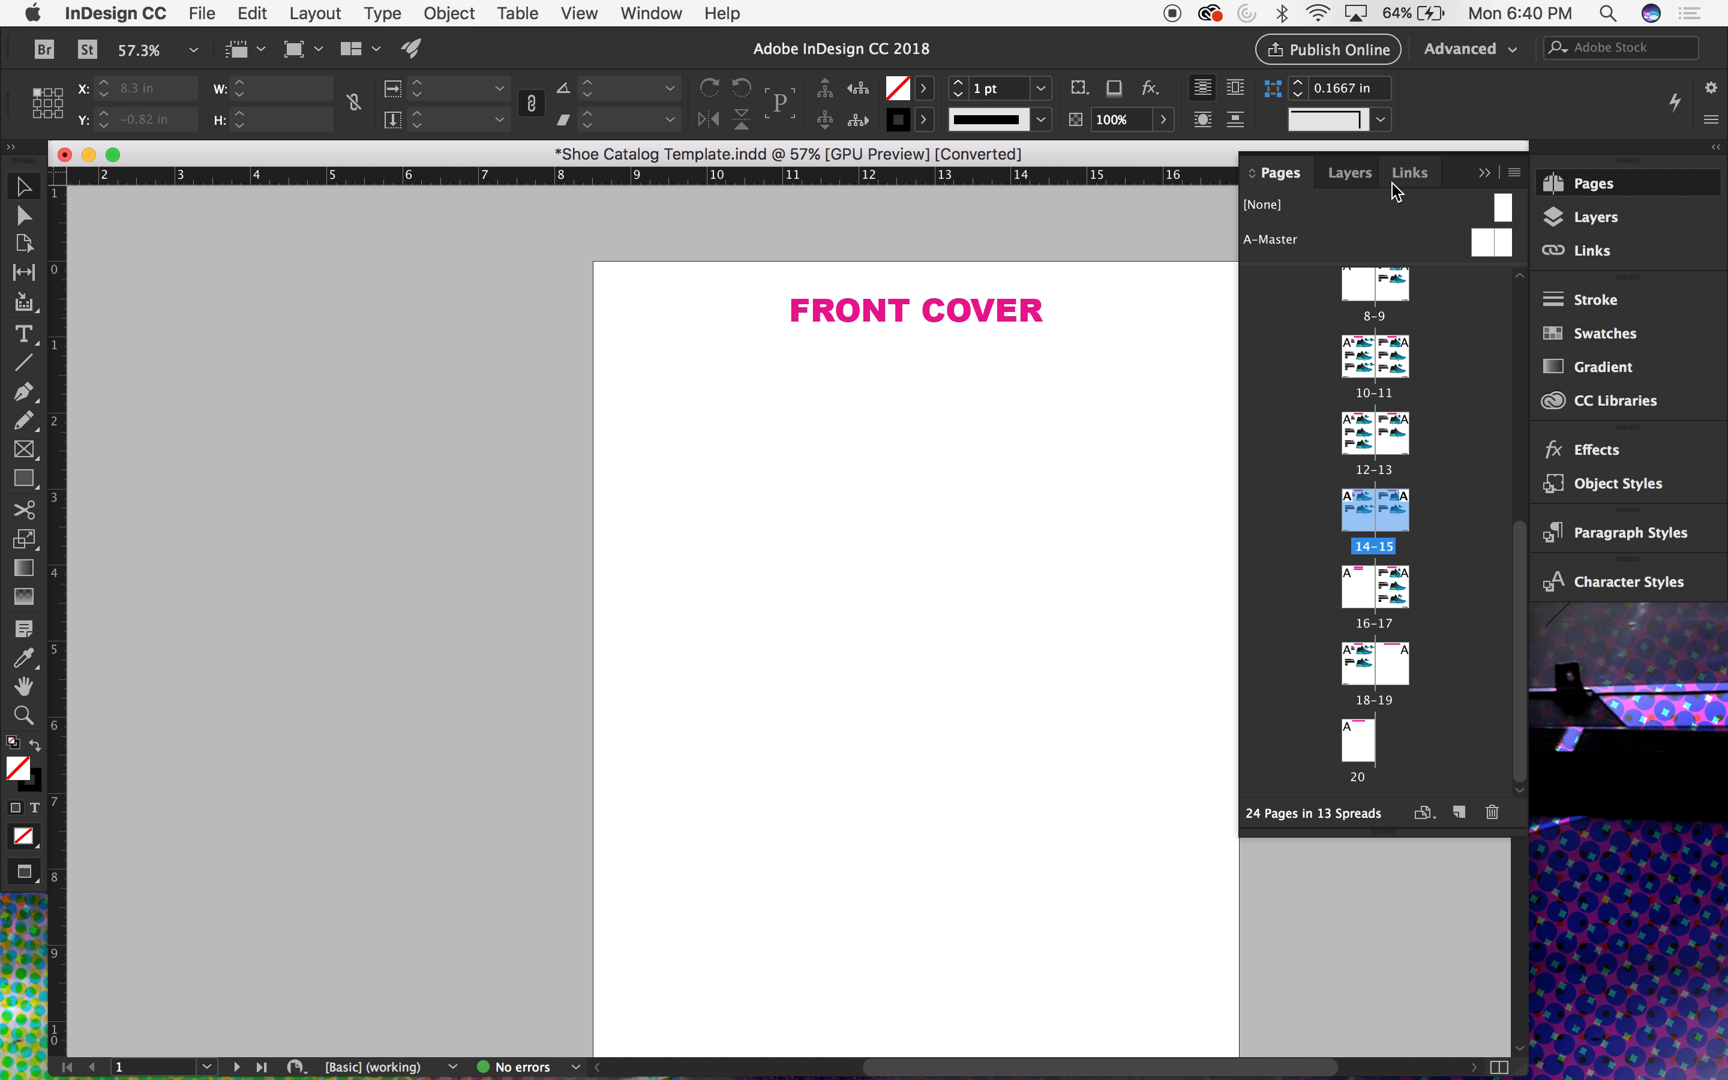
left_click(1357, 176)
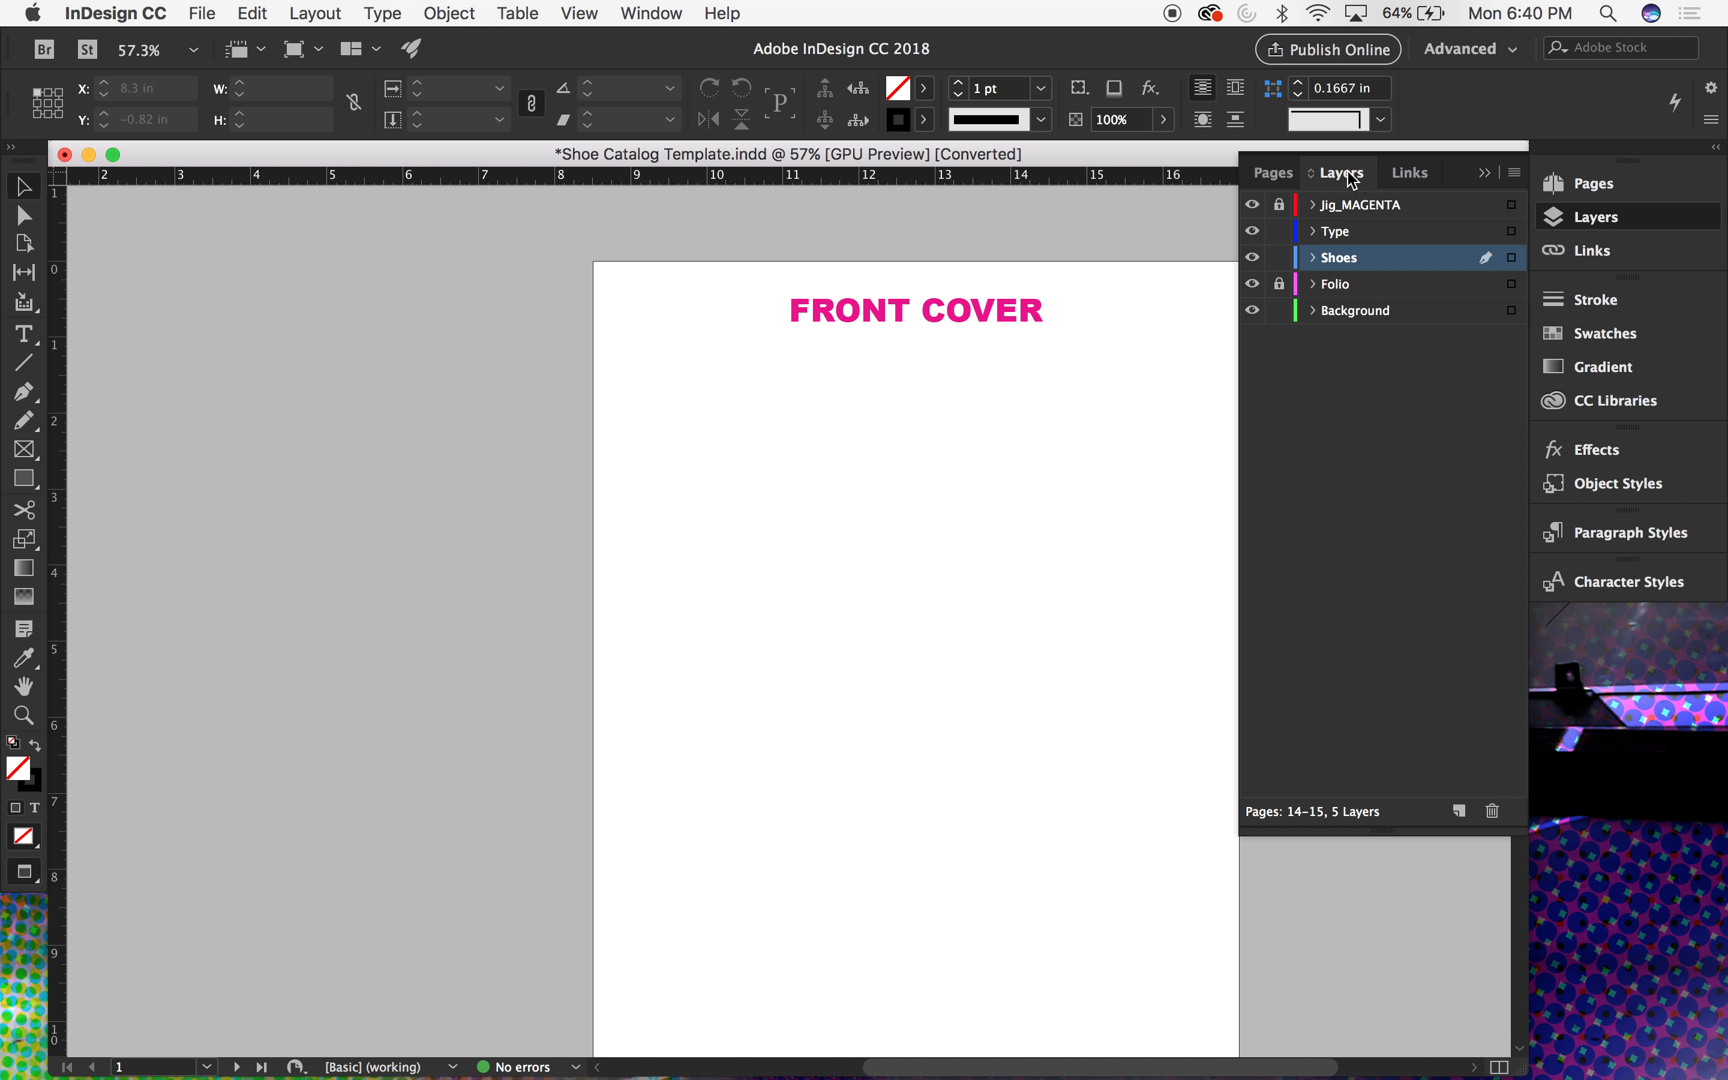
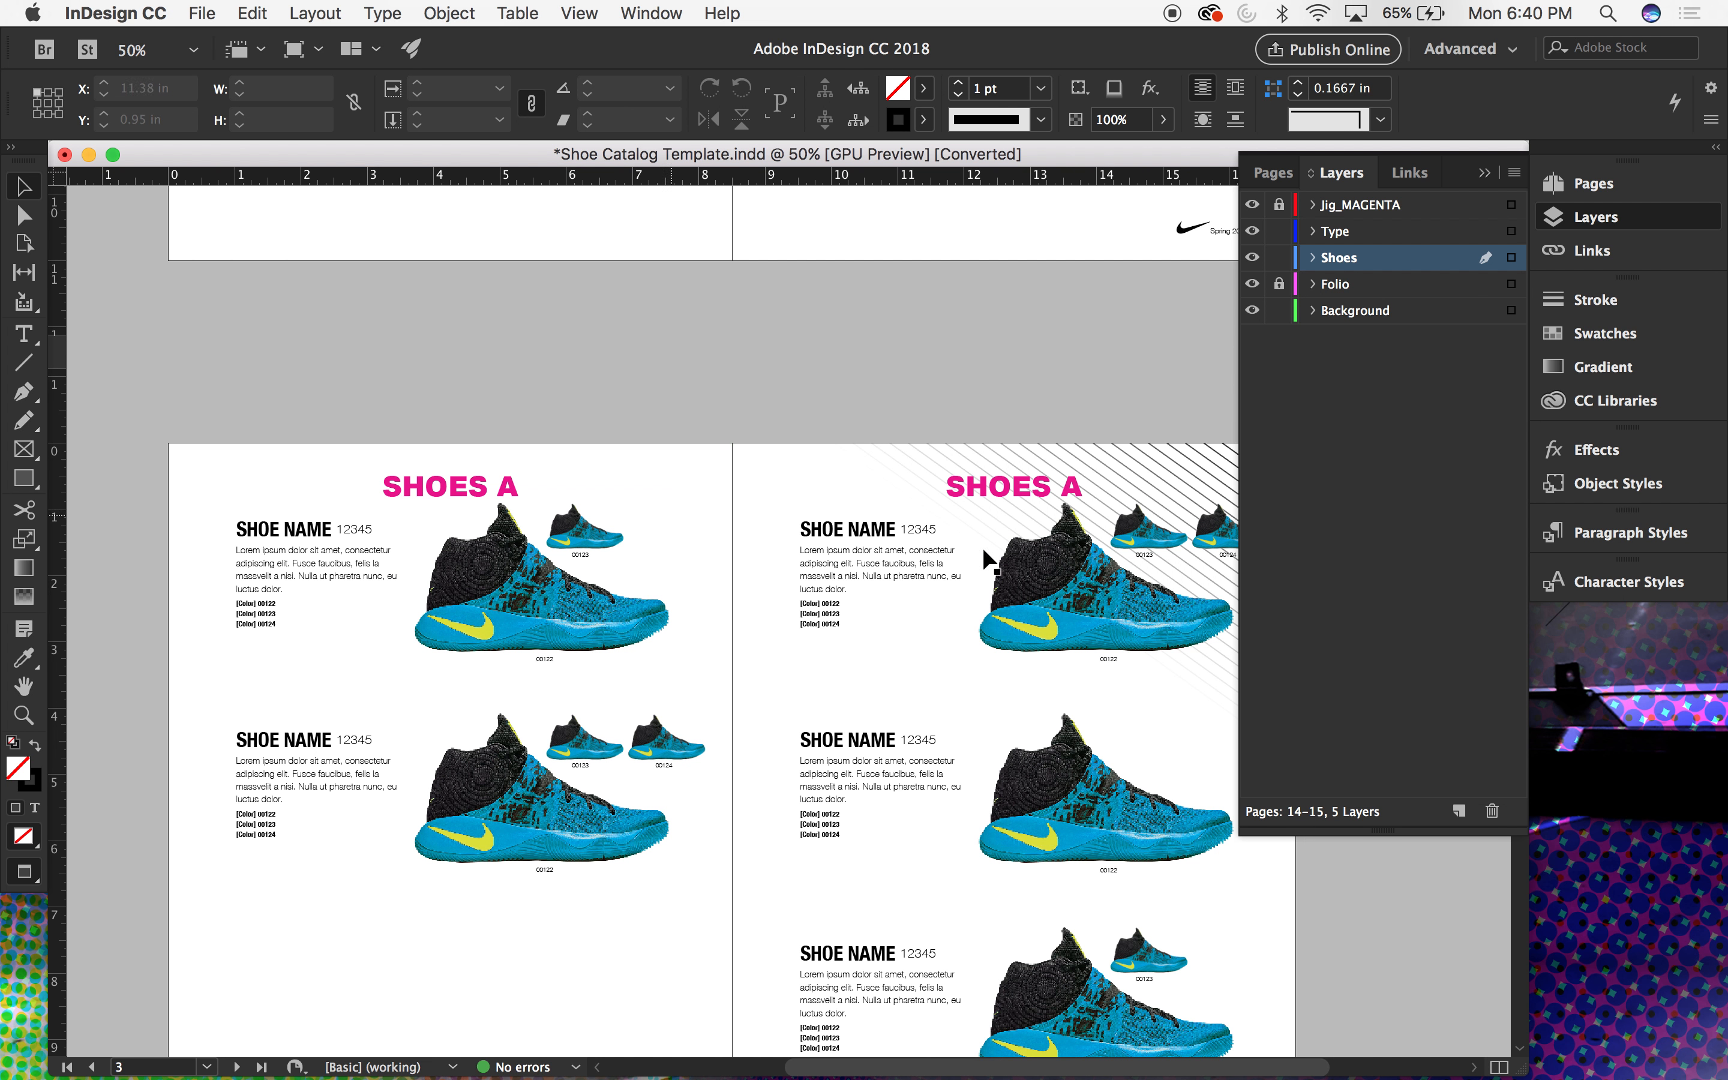
Step: Review the SHOES A spreads from page 2 onward up to the SECTION SHOES B spread on pages 8–9
scroll(1076, 592, "down", 10)
scroll(964, 850, "down", 5)
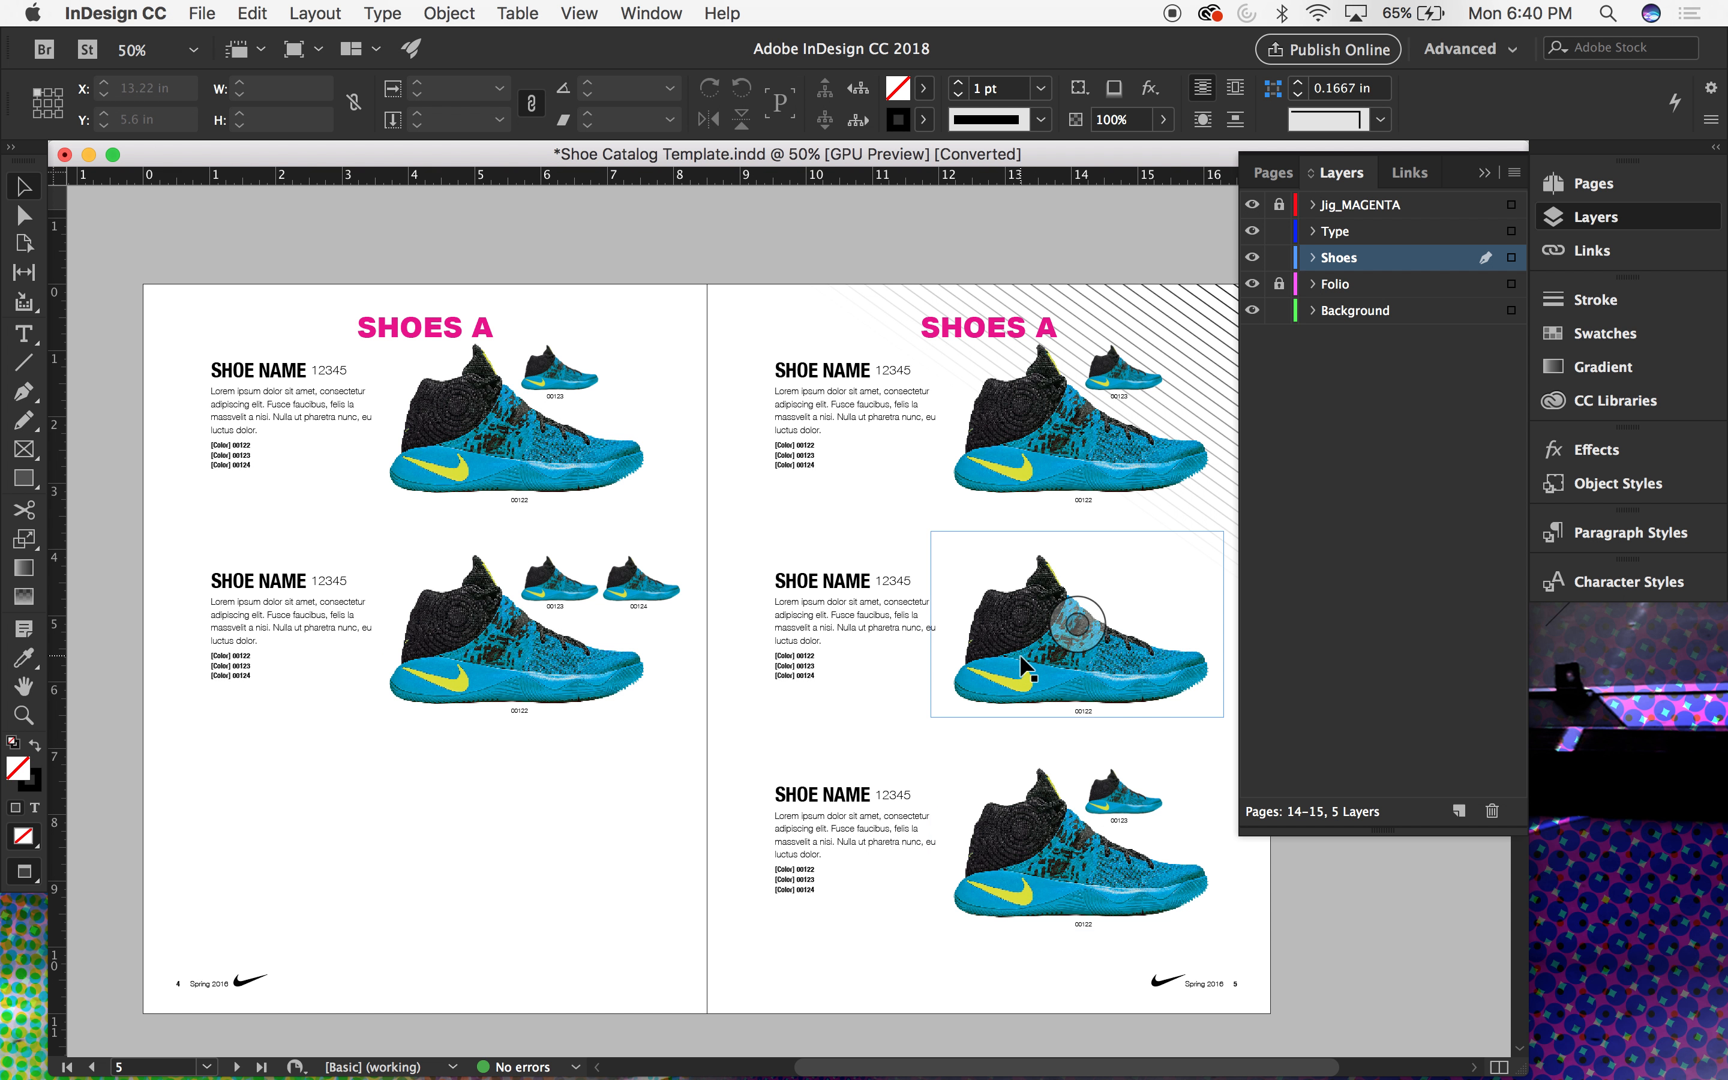
scroll(1021, 664, "down", 5)
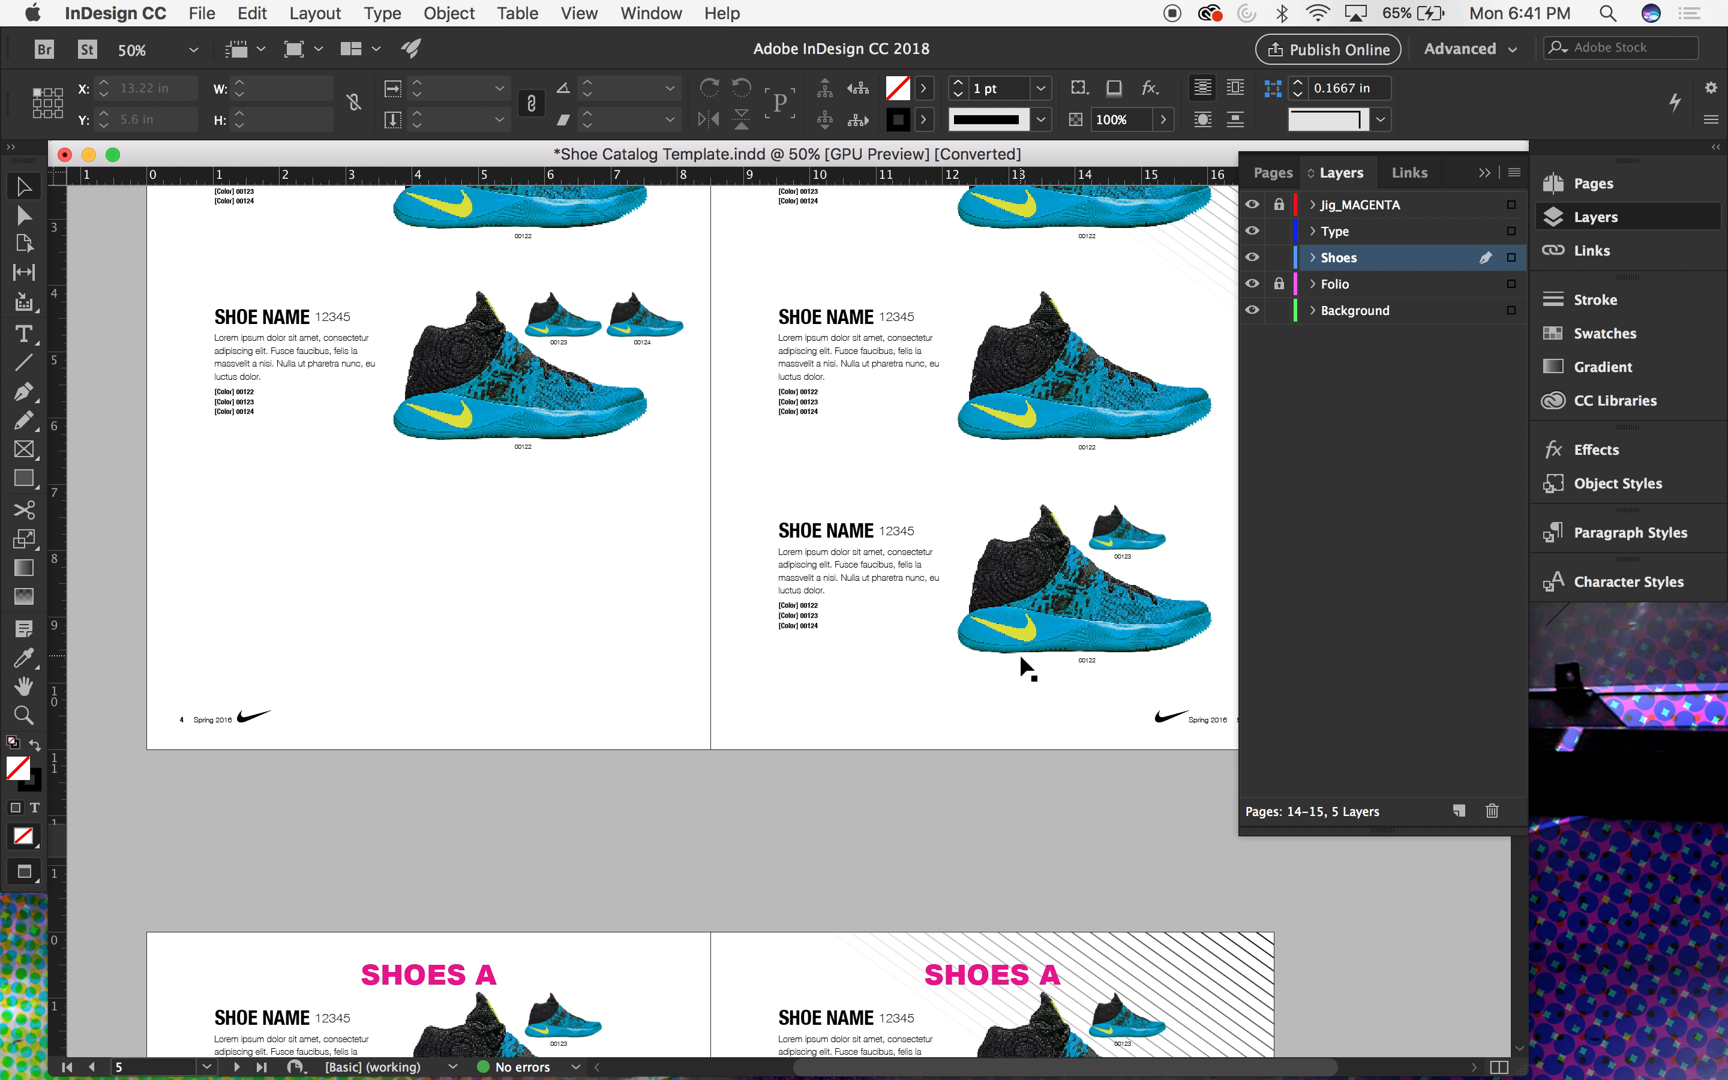
scroll(1019, 655, "down", 5)
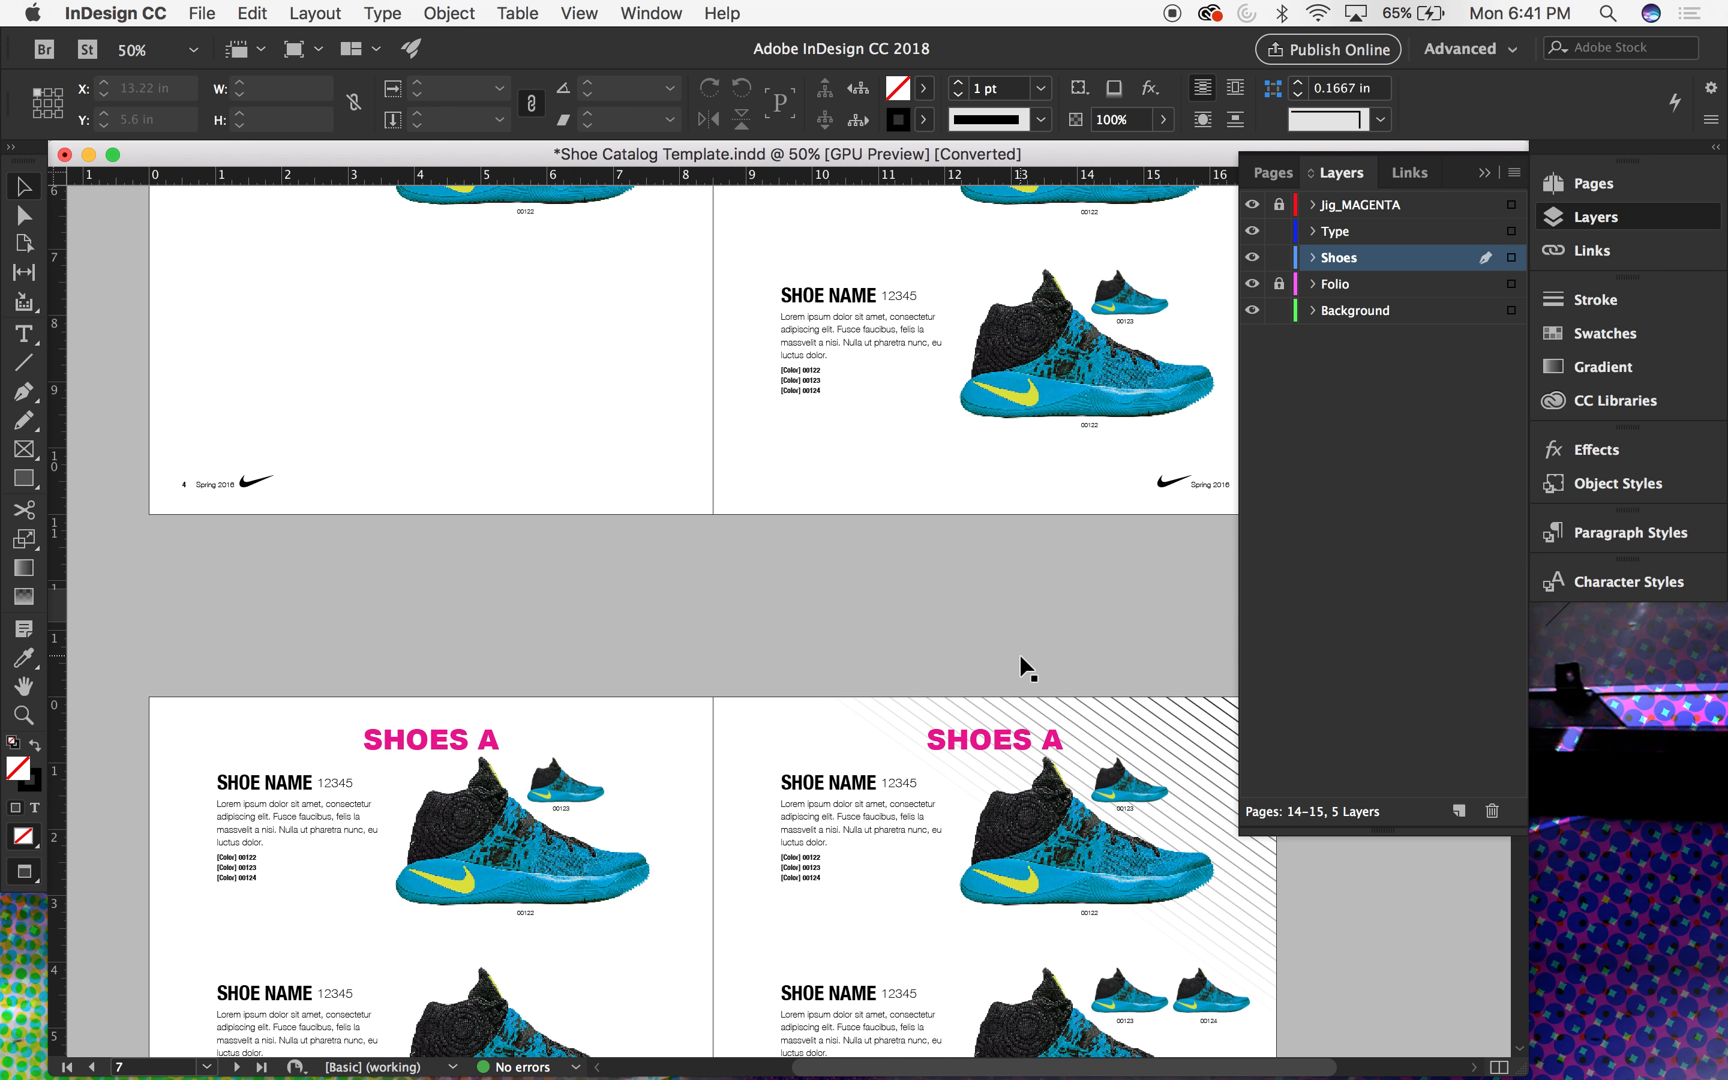
scroll(1022, 666, "down", 5)
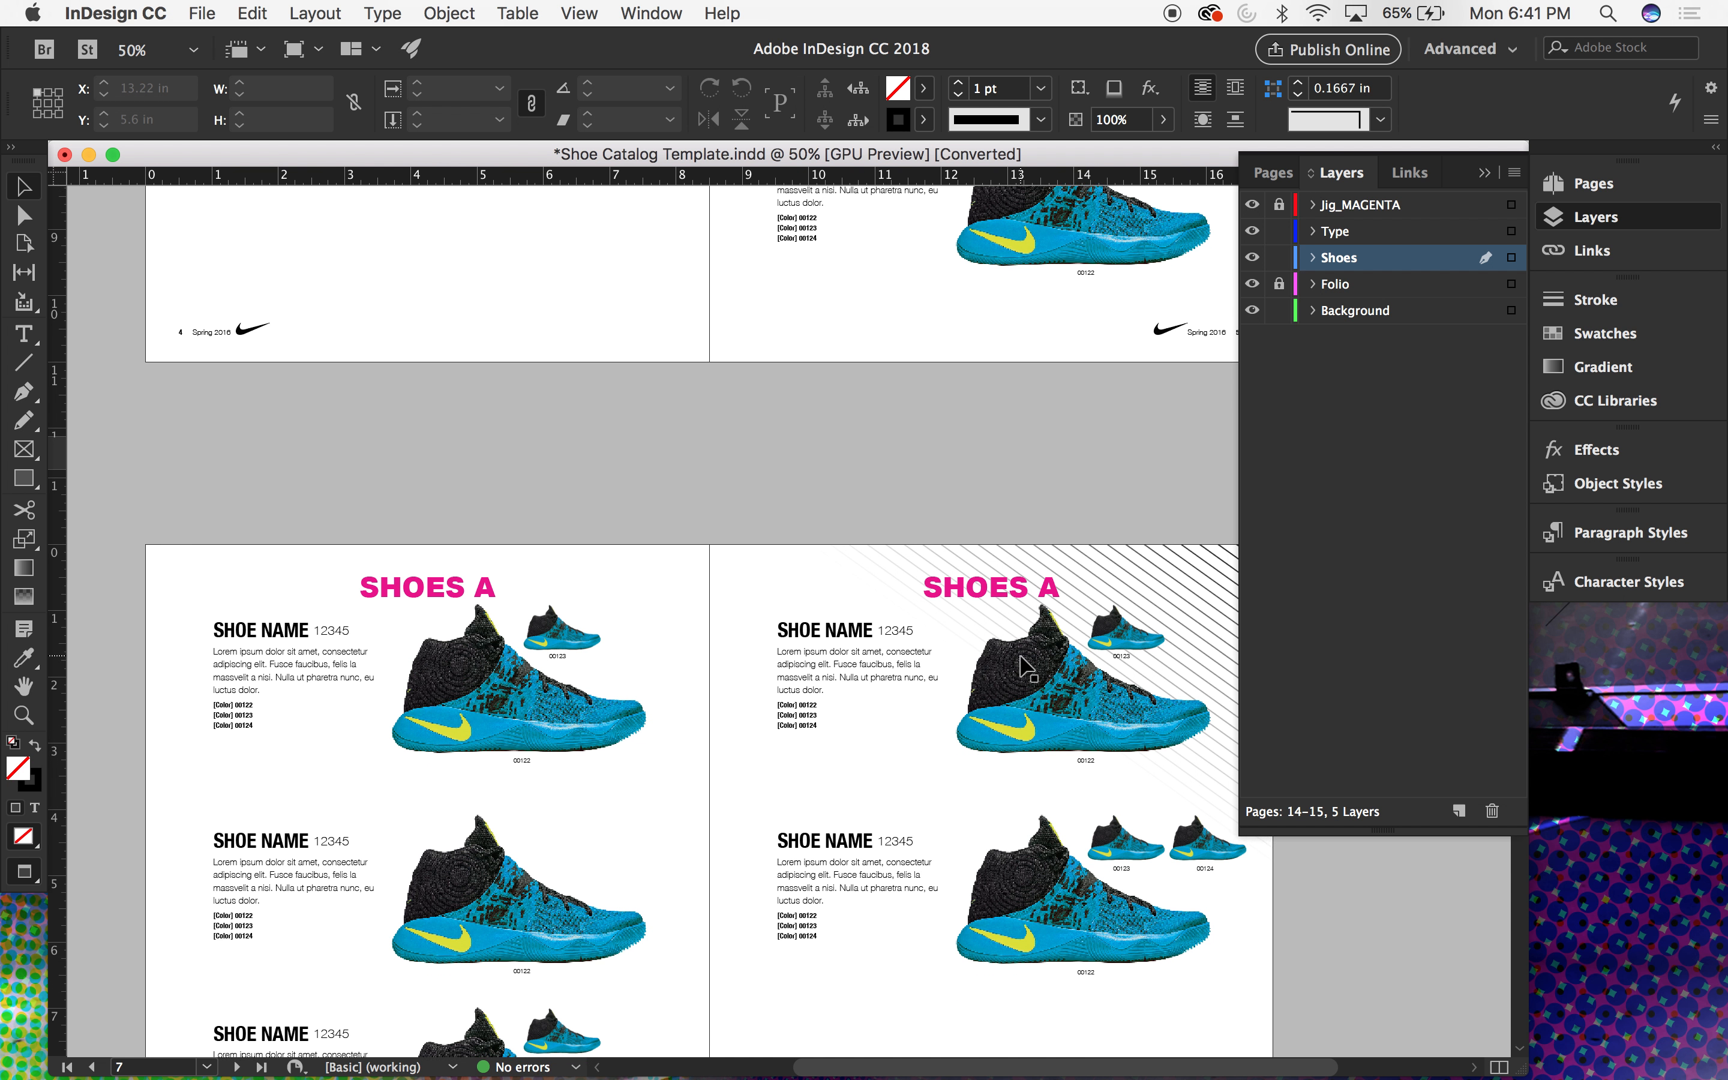
scroll(1019, 654, "down", 10)
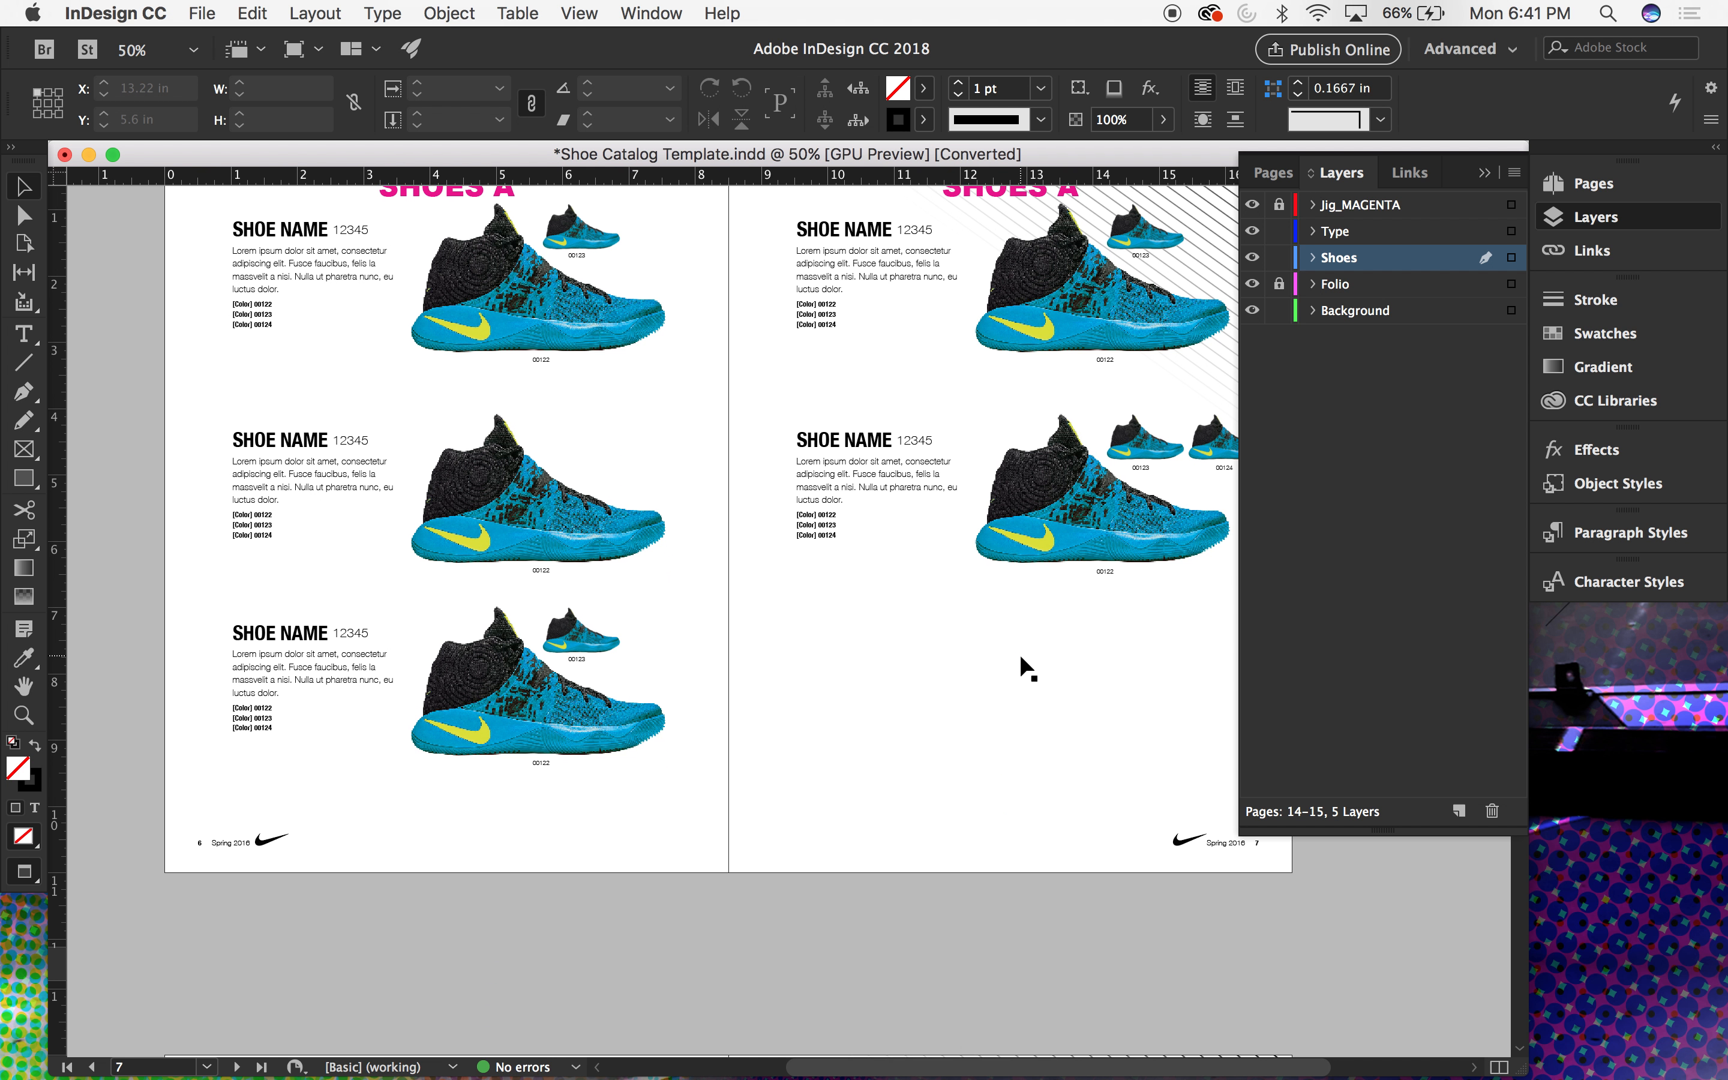
scroll(1019, 656, "down", 10)
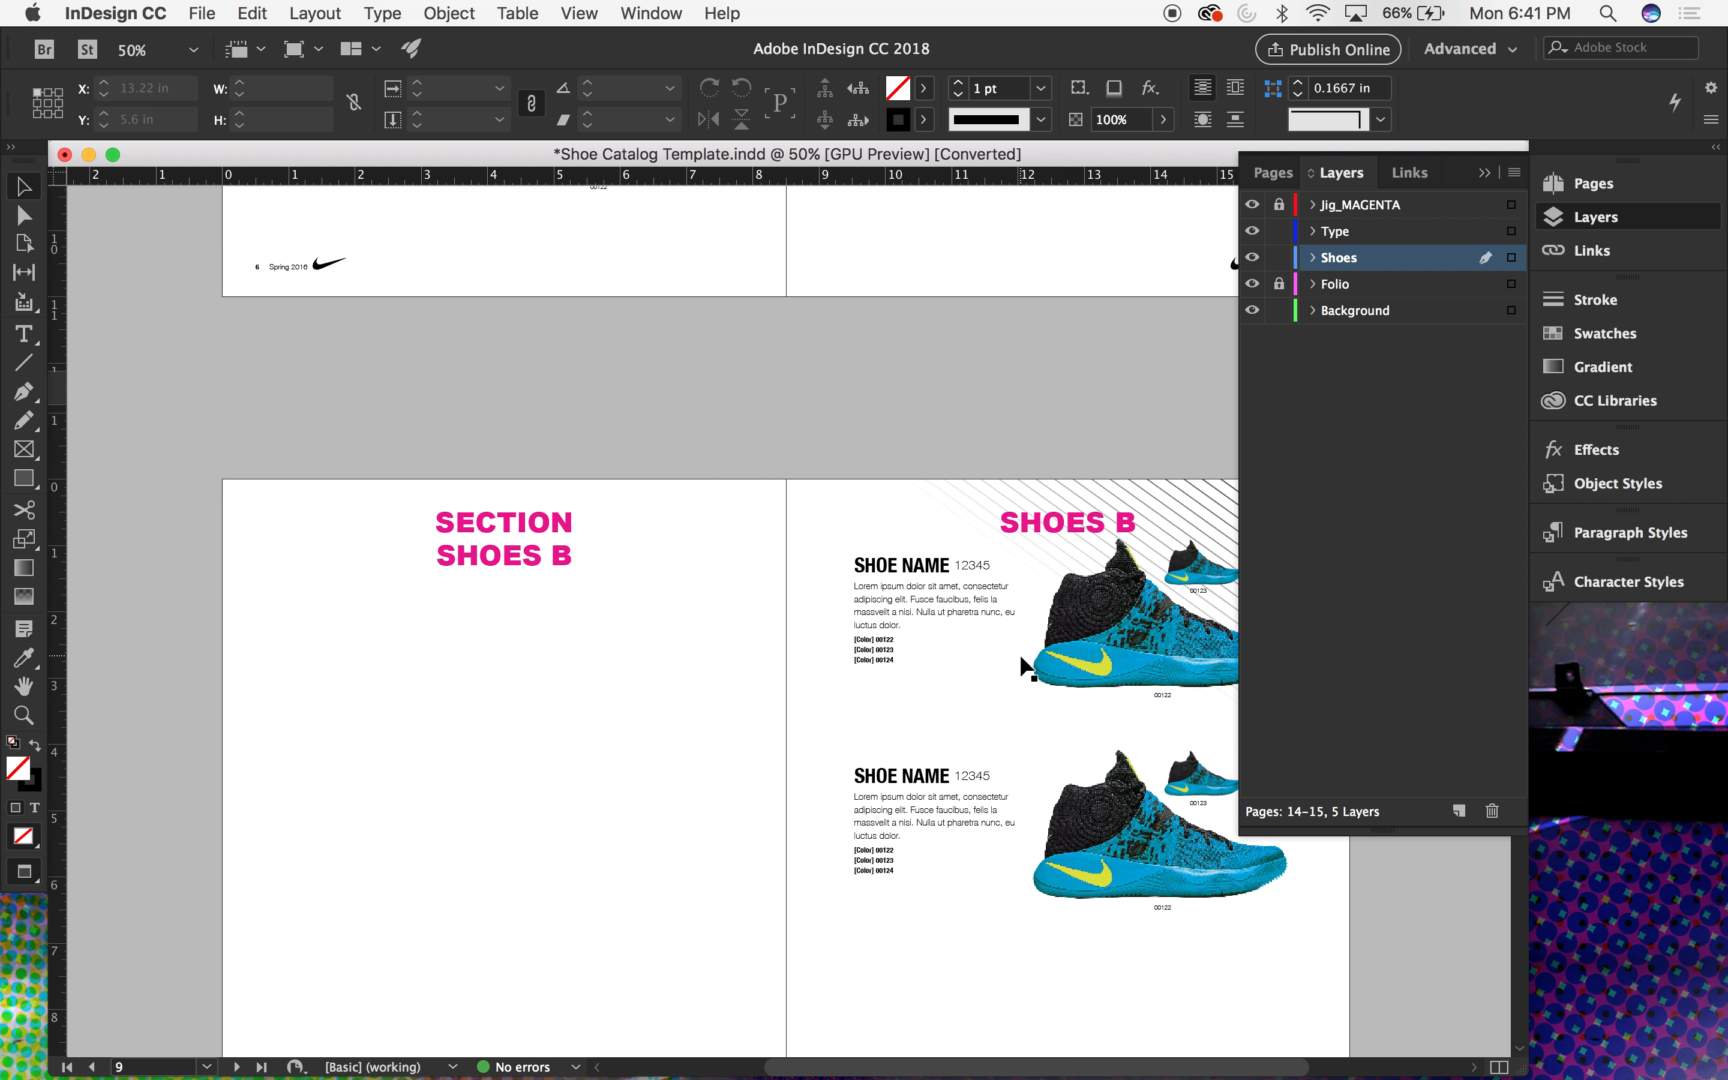
scroll(1019, 654, "down", 3)
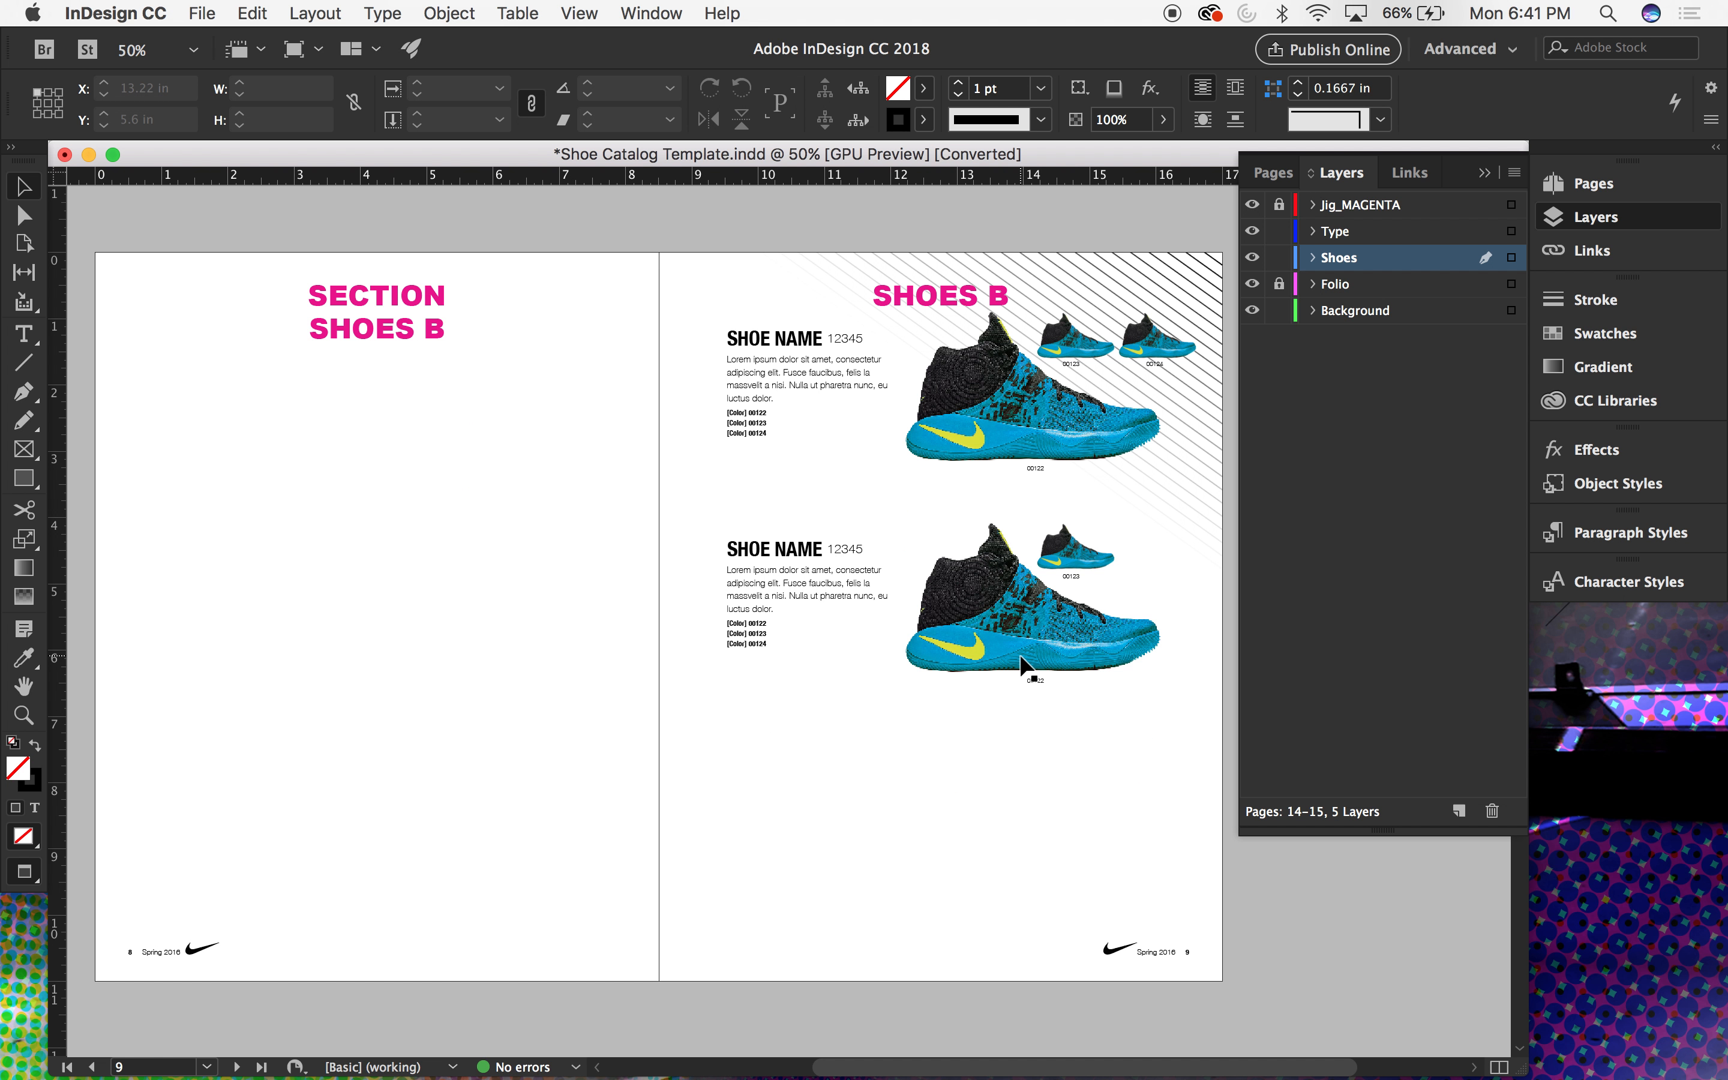
scroll(1019, 656, "down", 3)
scroll(1019, 656, "up", 4)
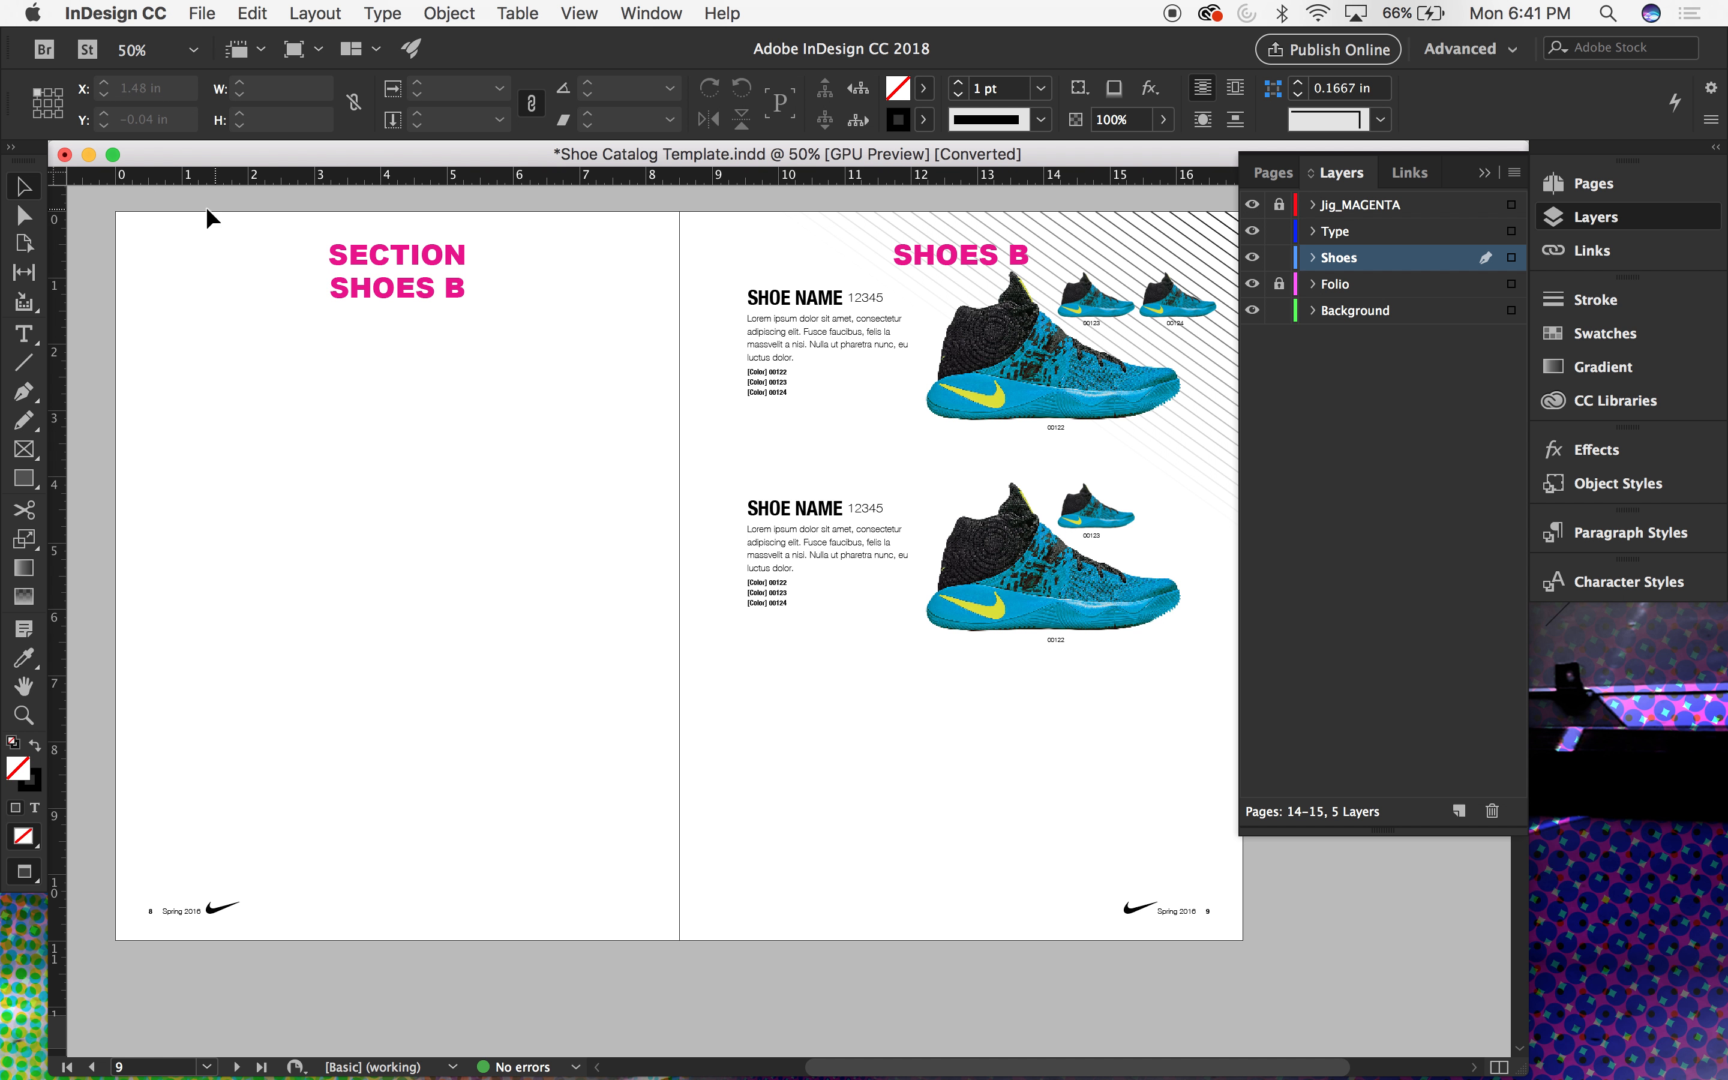
Step: Open Louboutin Catalog.indd from the Louboutin Catalog Folder on the desktop in InDesign, accepting the missing link notice
left_click(95, 154)
left_click(147, 427)
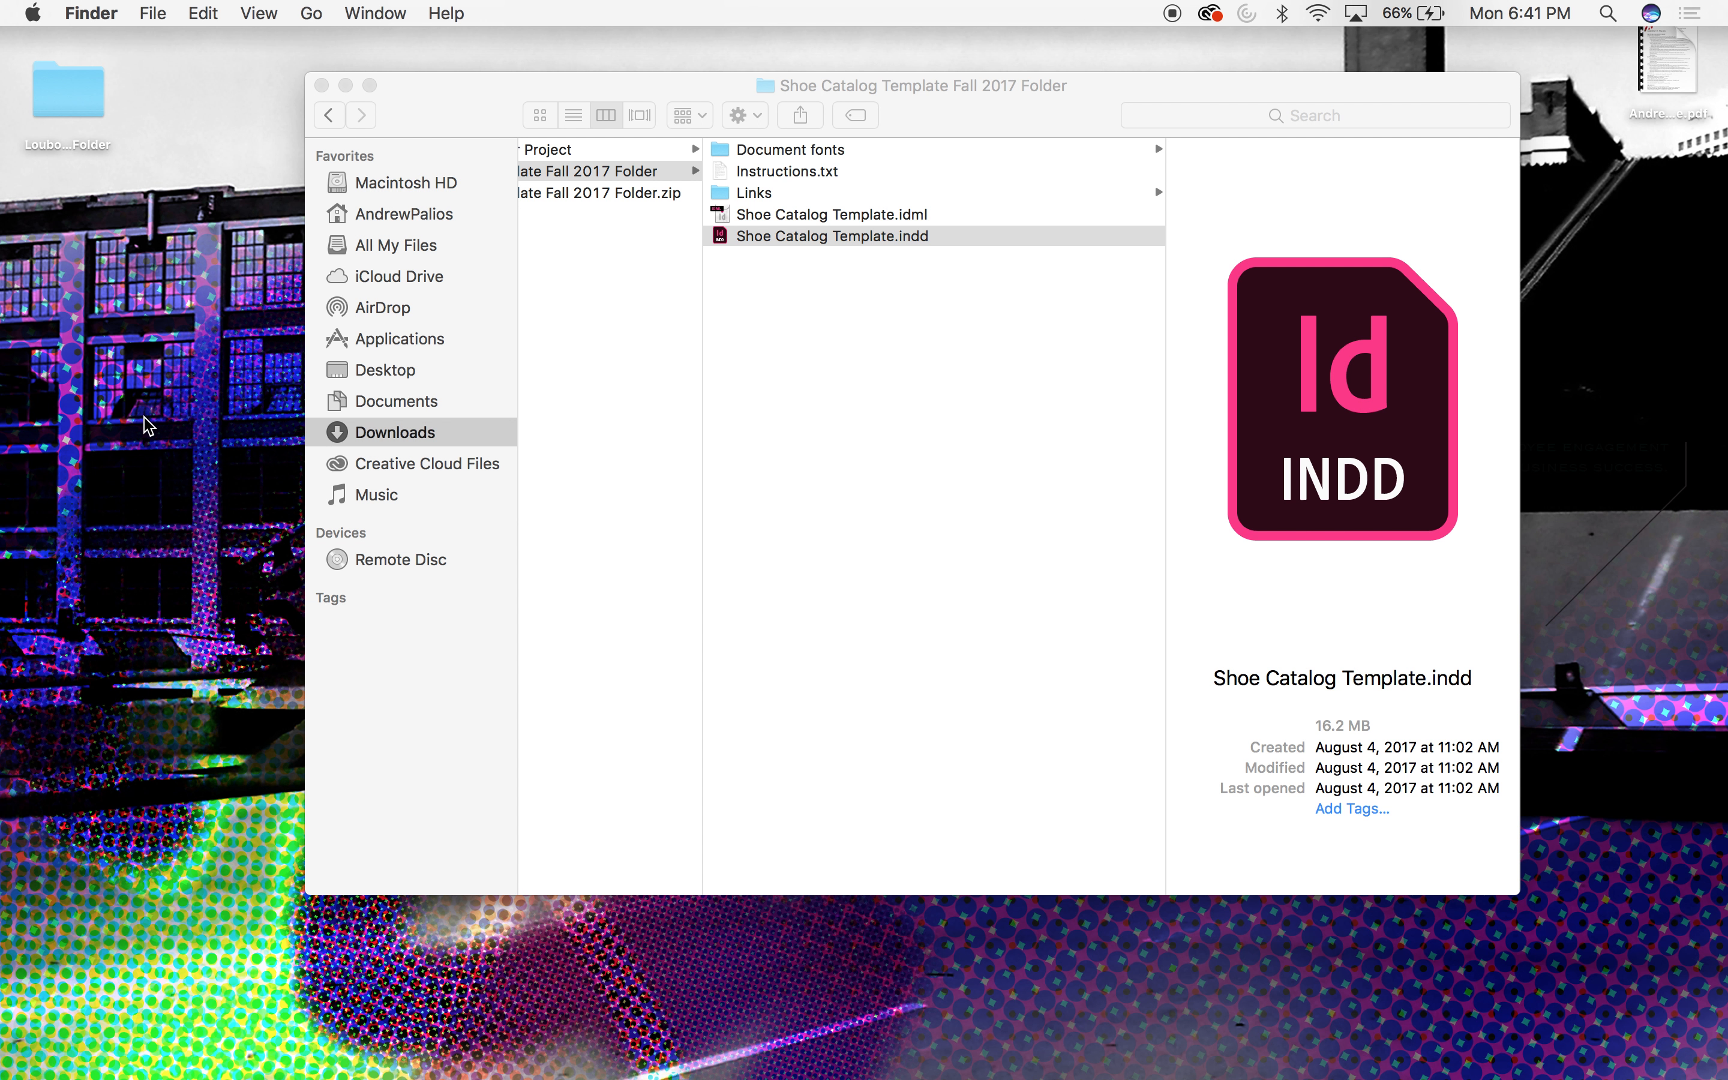
double_click(108, 151)
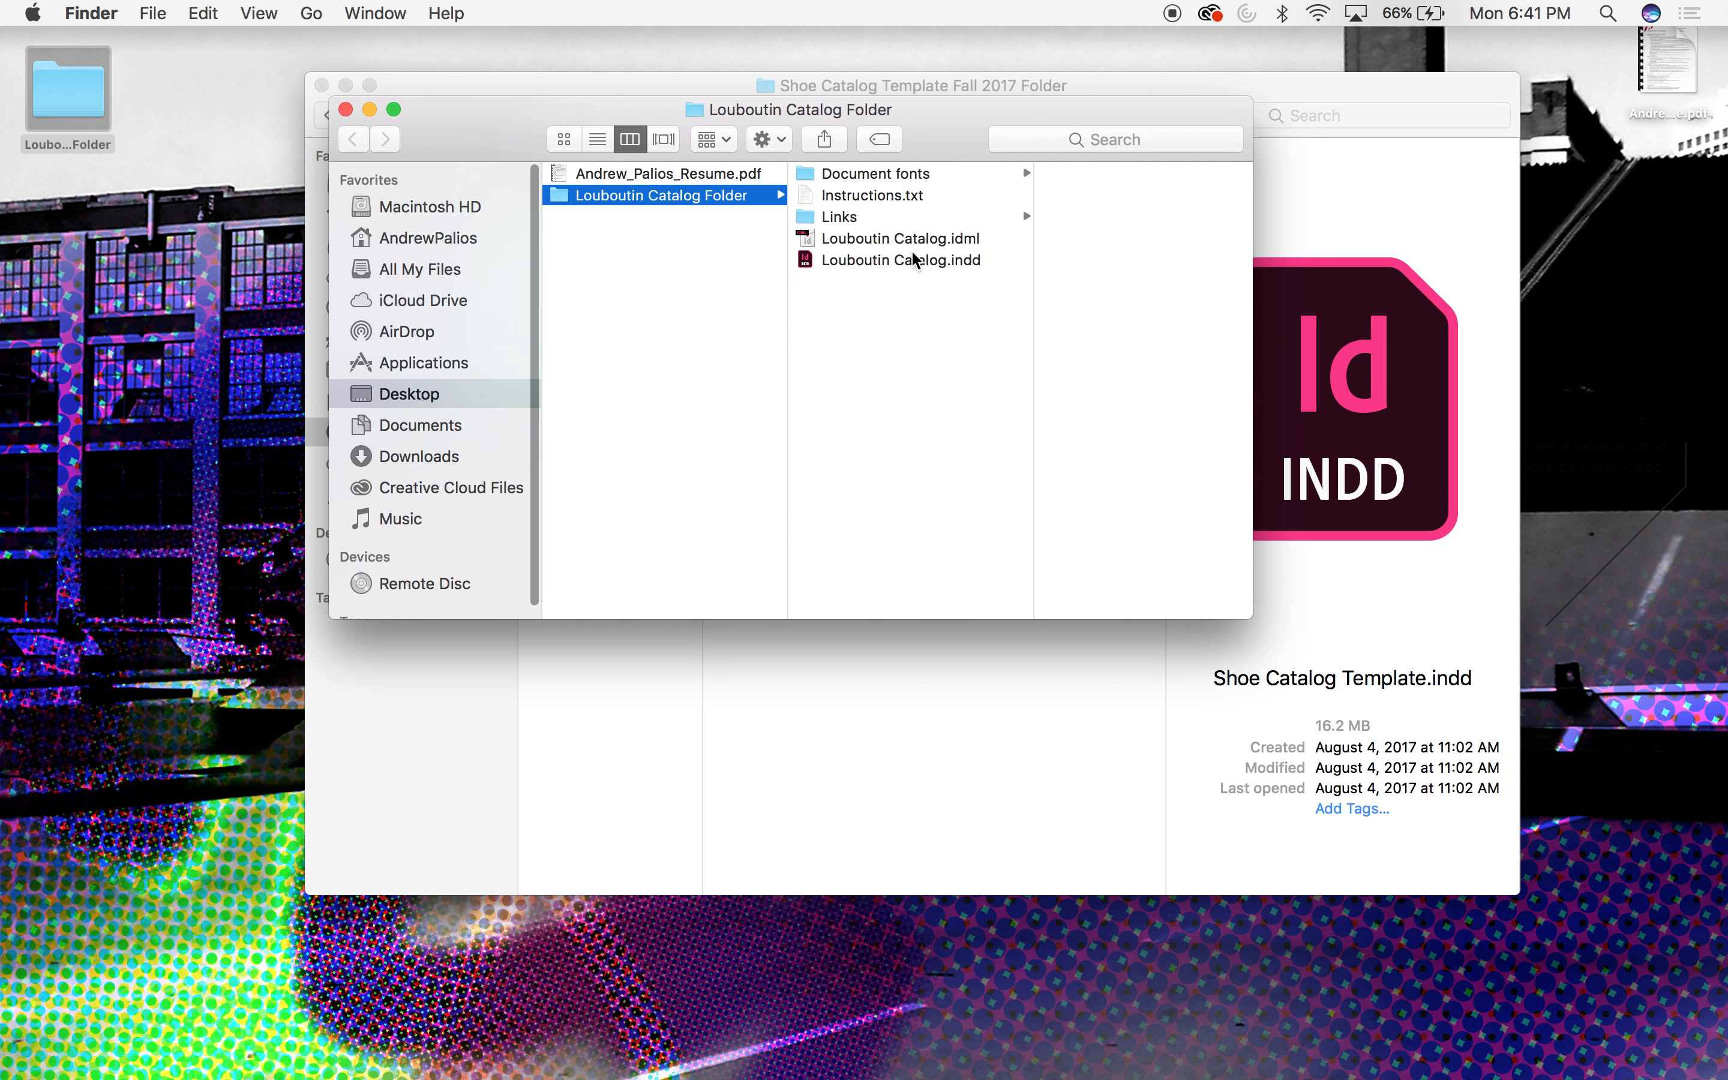
left_click(909, 259)
double_click(882, 254)
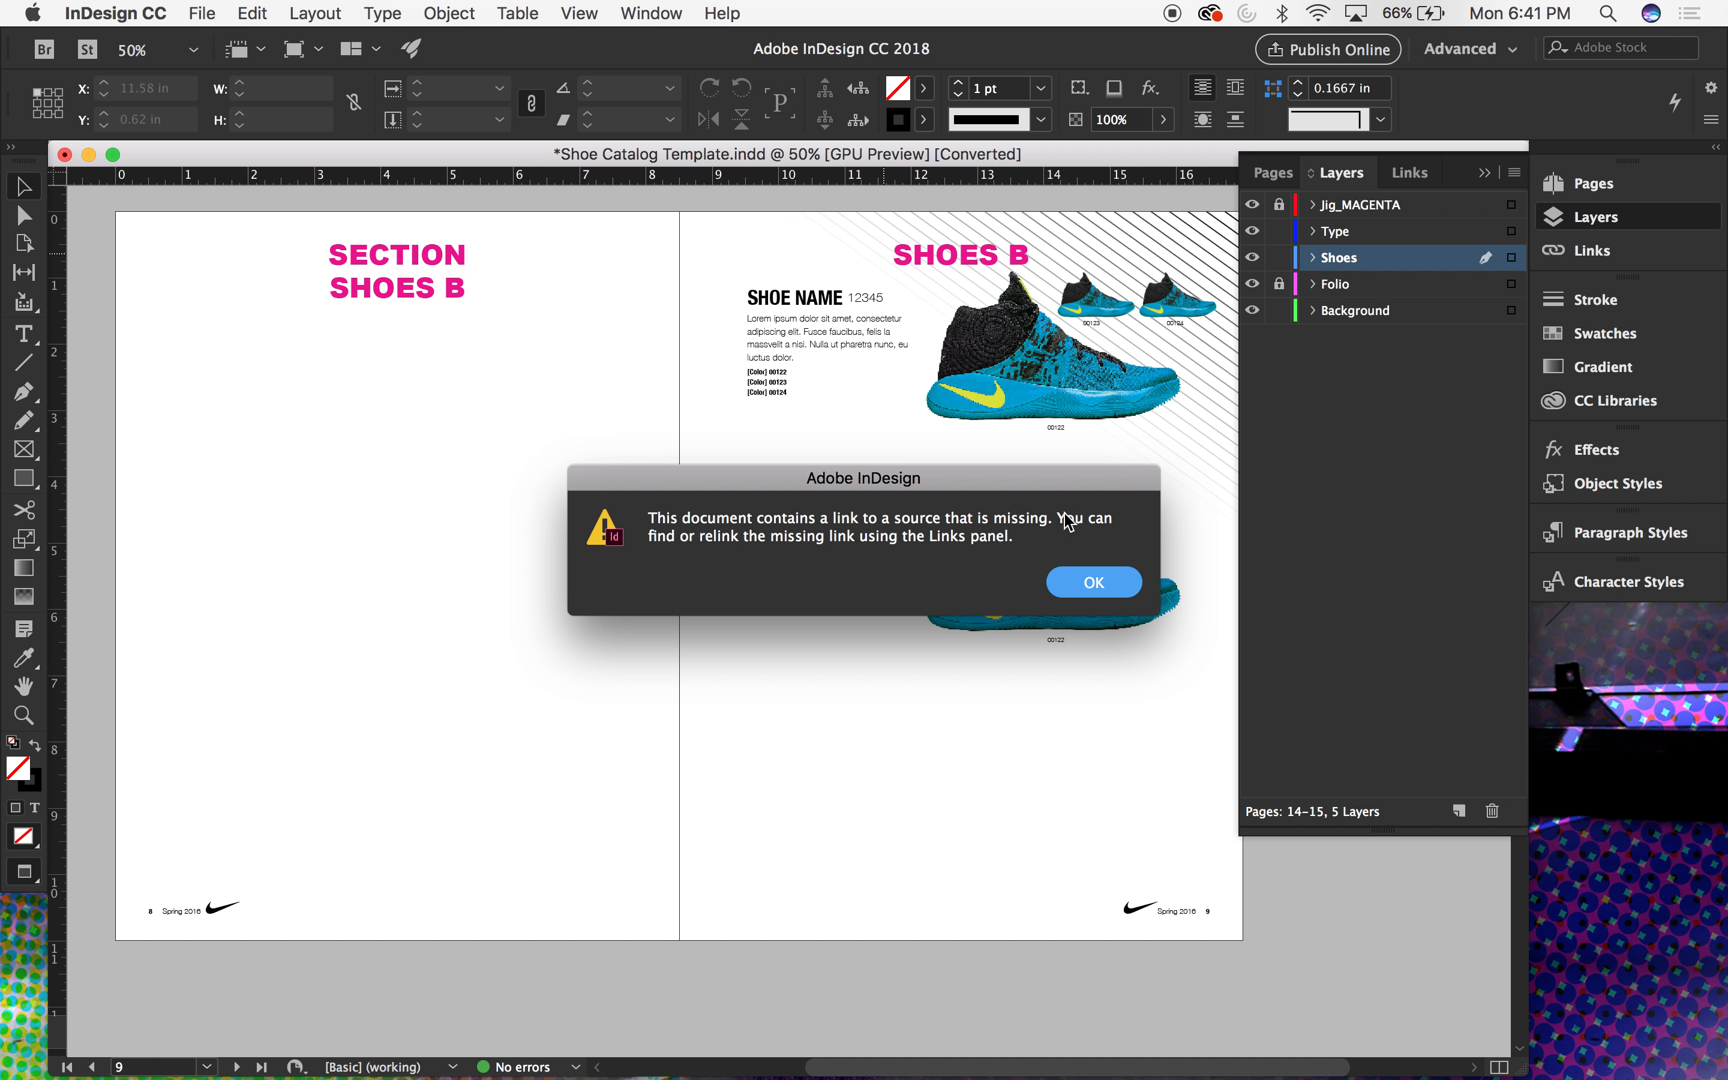
key("Return")
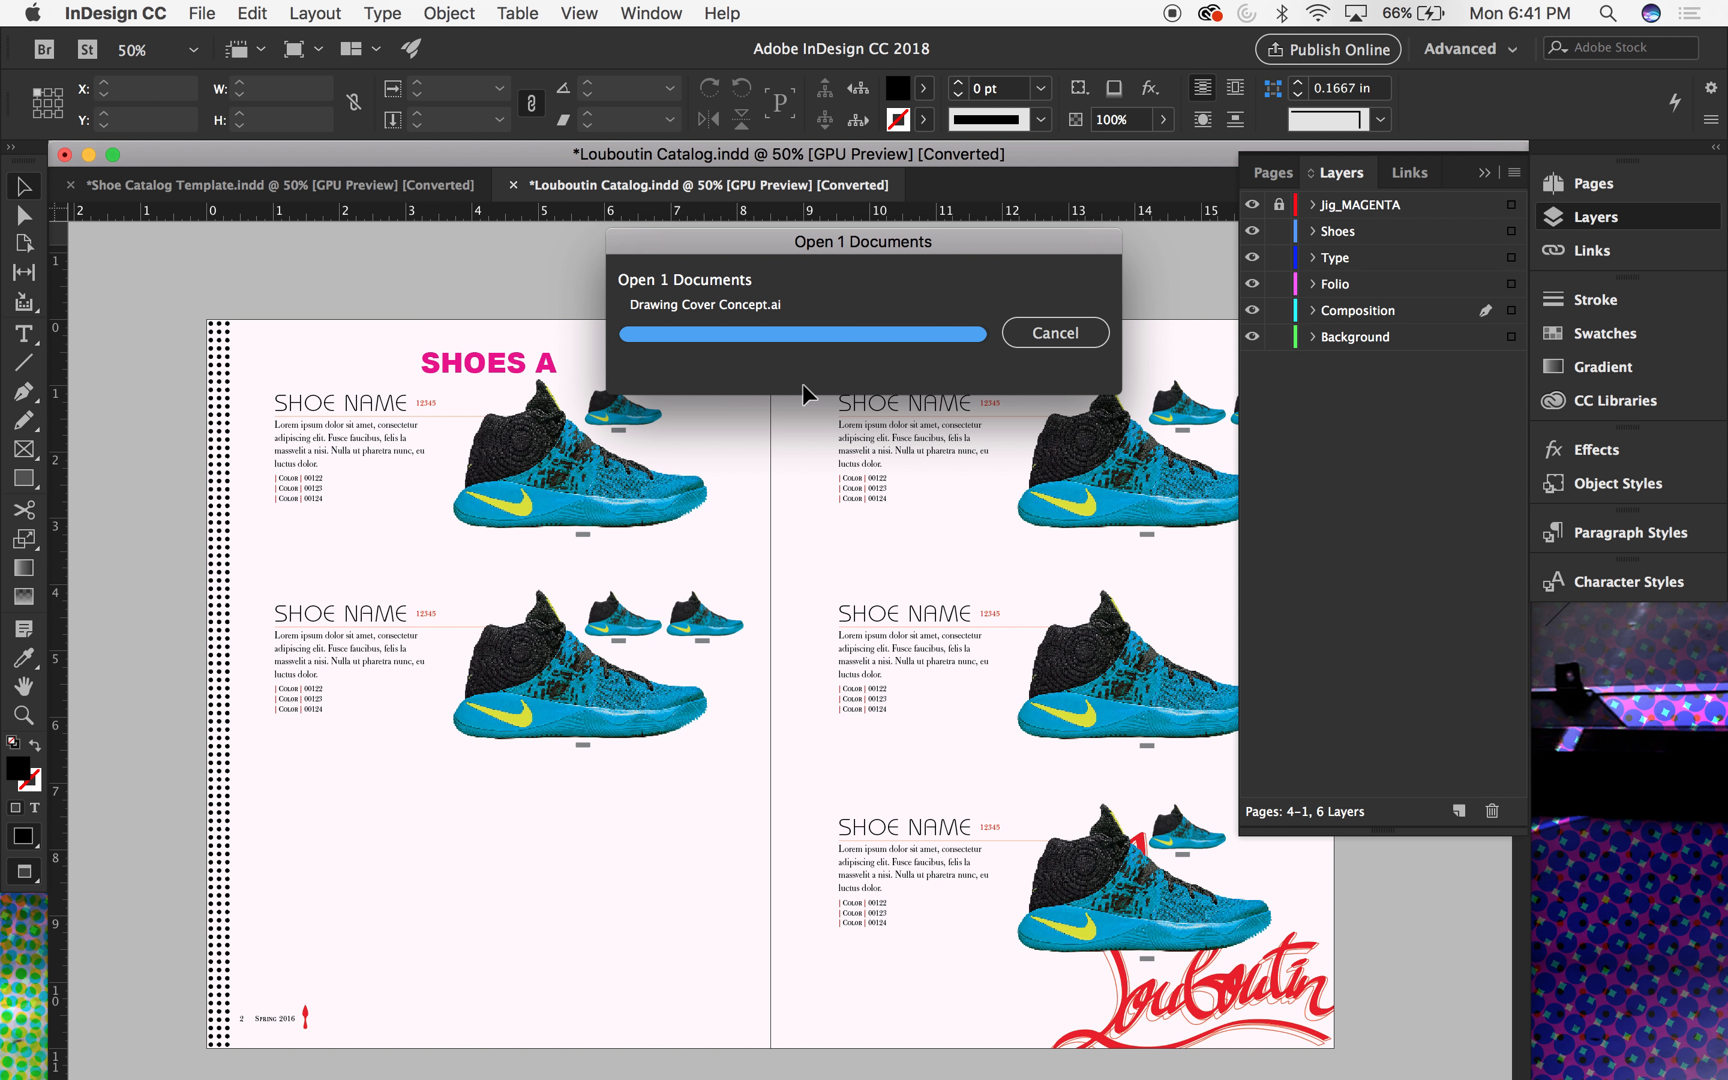
Step: Hide the Jig_MAGENTA layer in the Louboutin catalog and view the lifestyle and SHOES A section spread without its labels
scroll(707, 461, "up", 10)
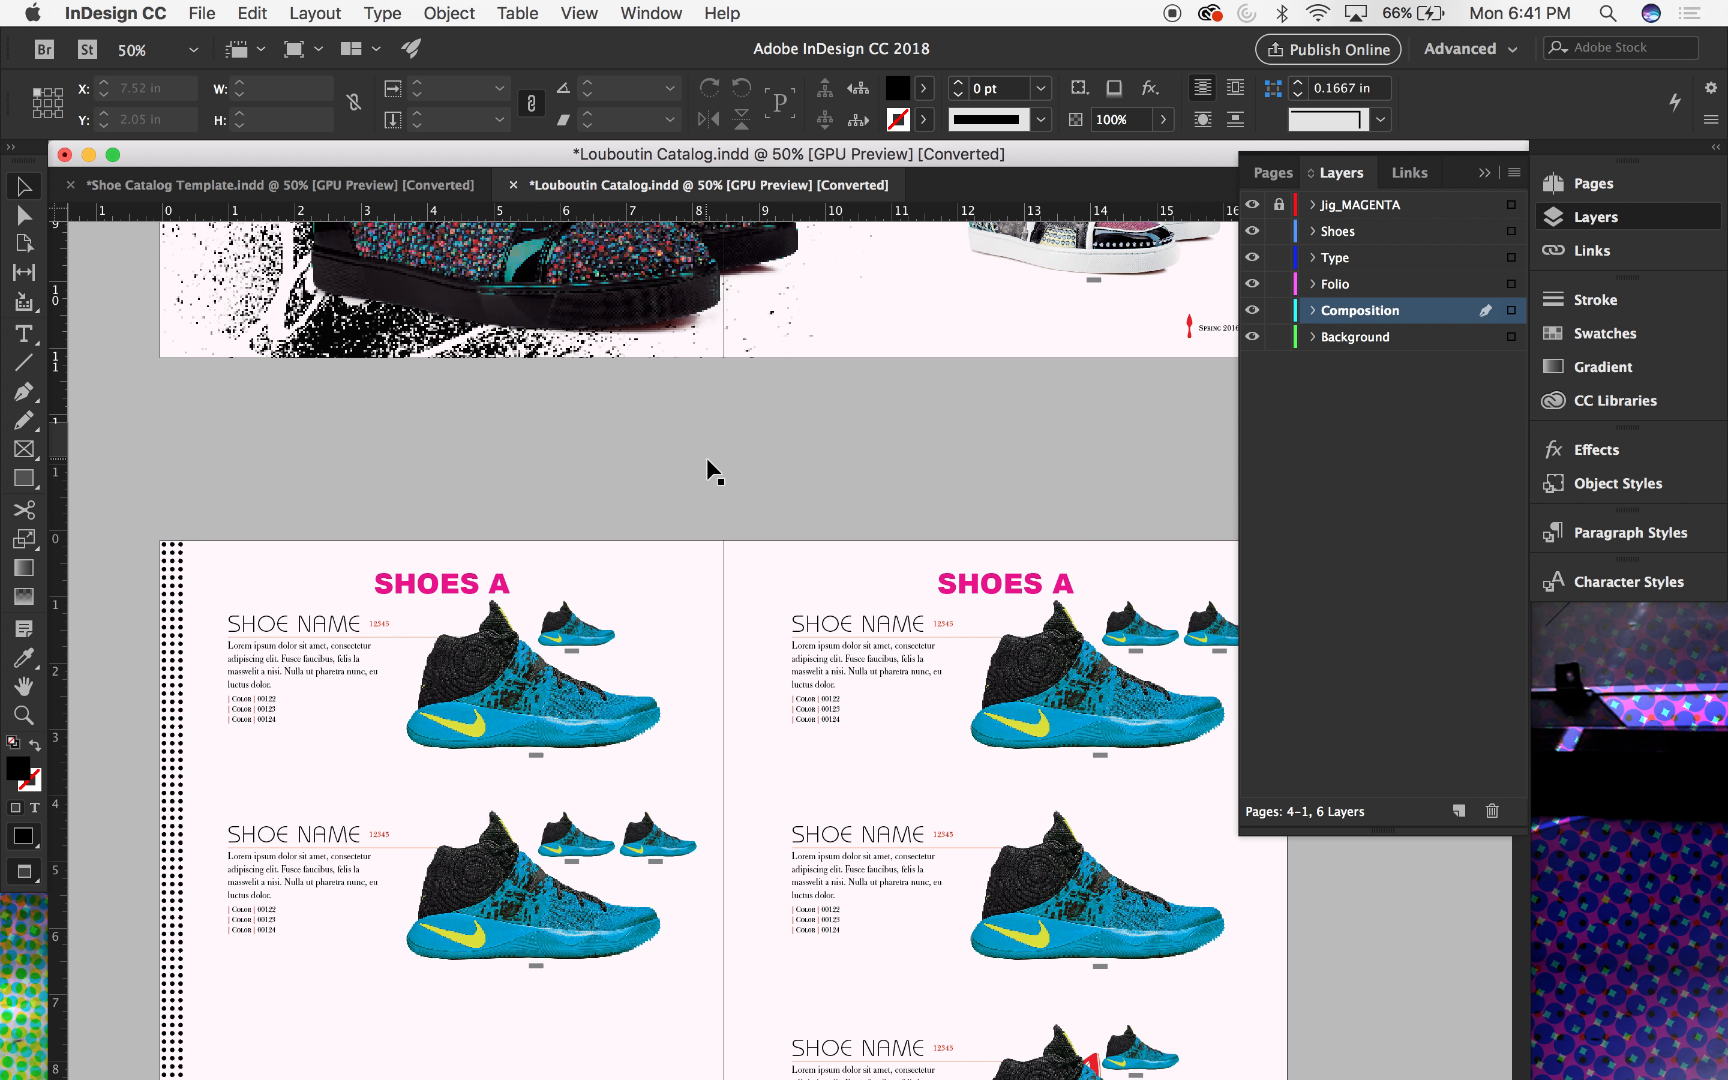
scroll(707, 463, "up", 5)
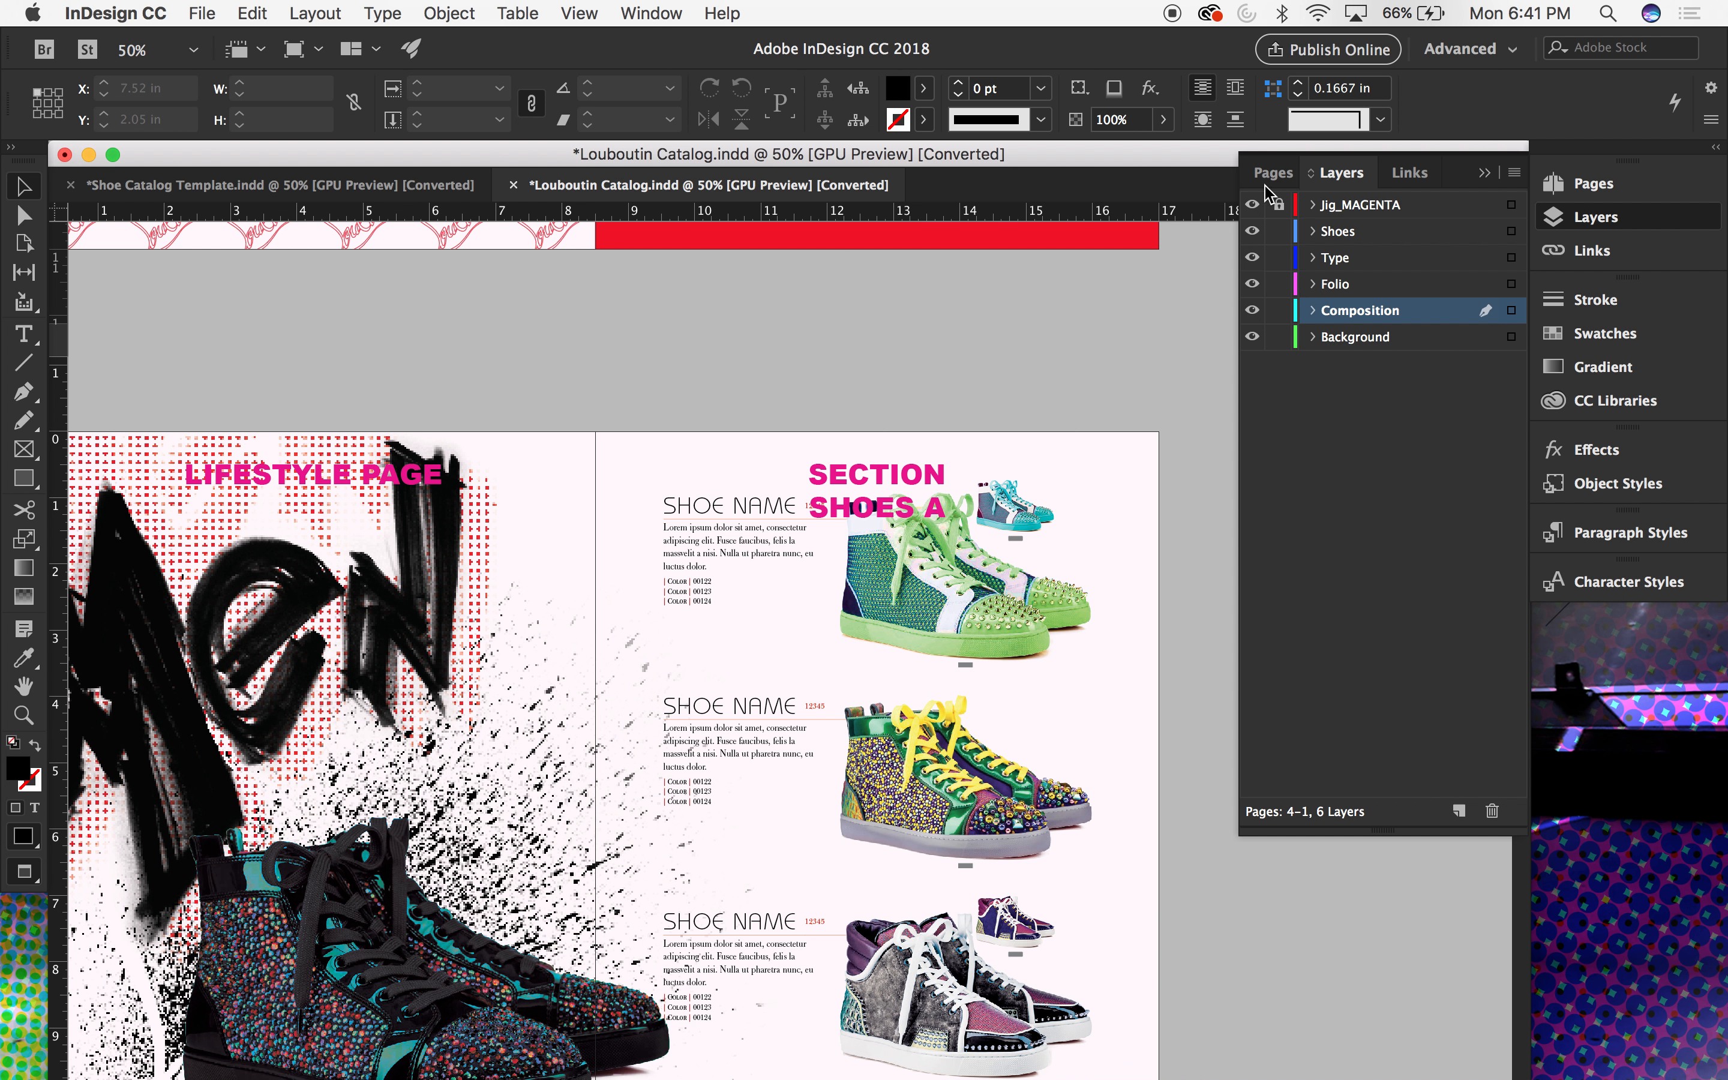
left_click(1251, 206)
scroll(876, 528, "down", 5)
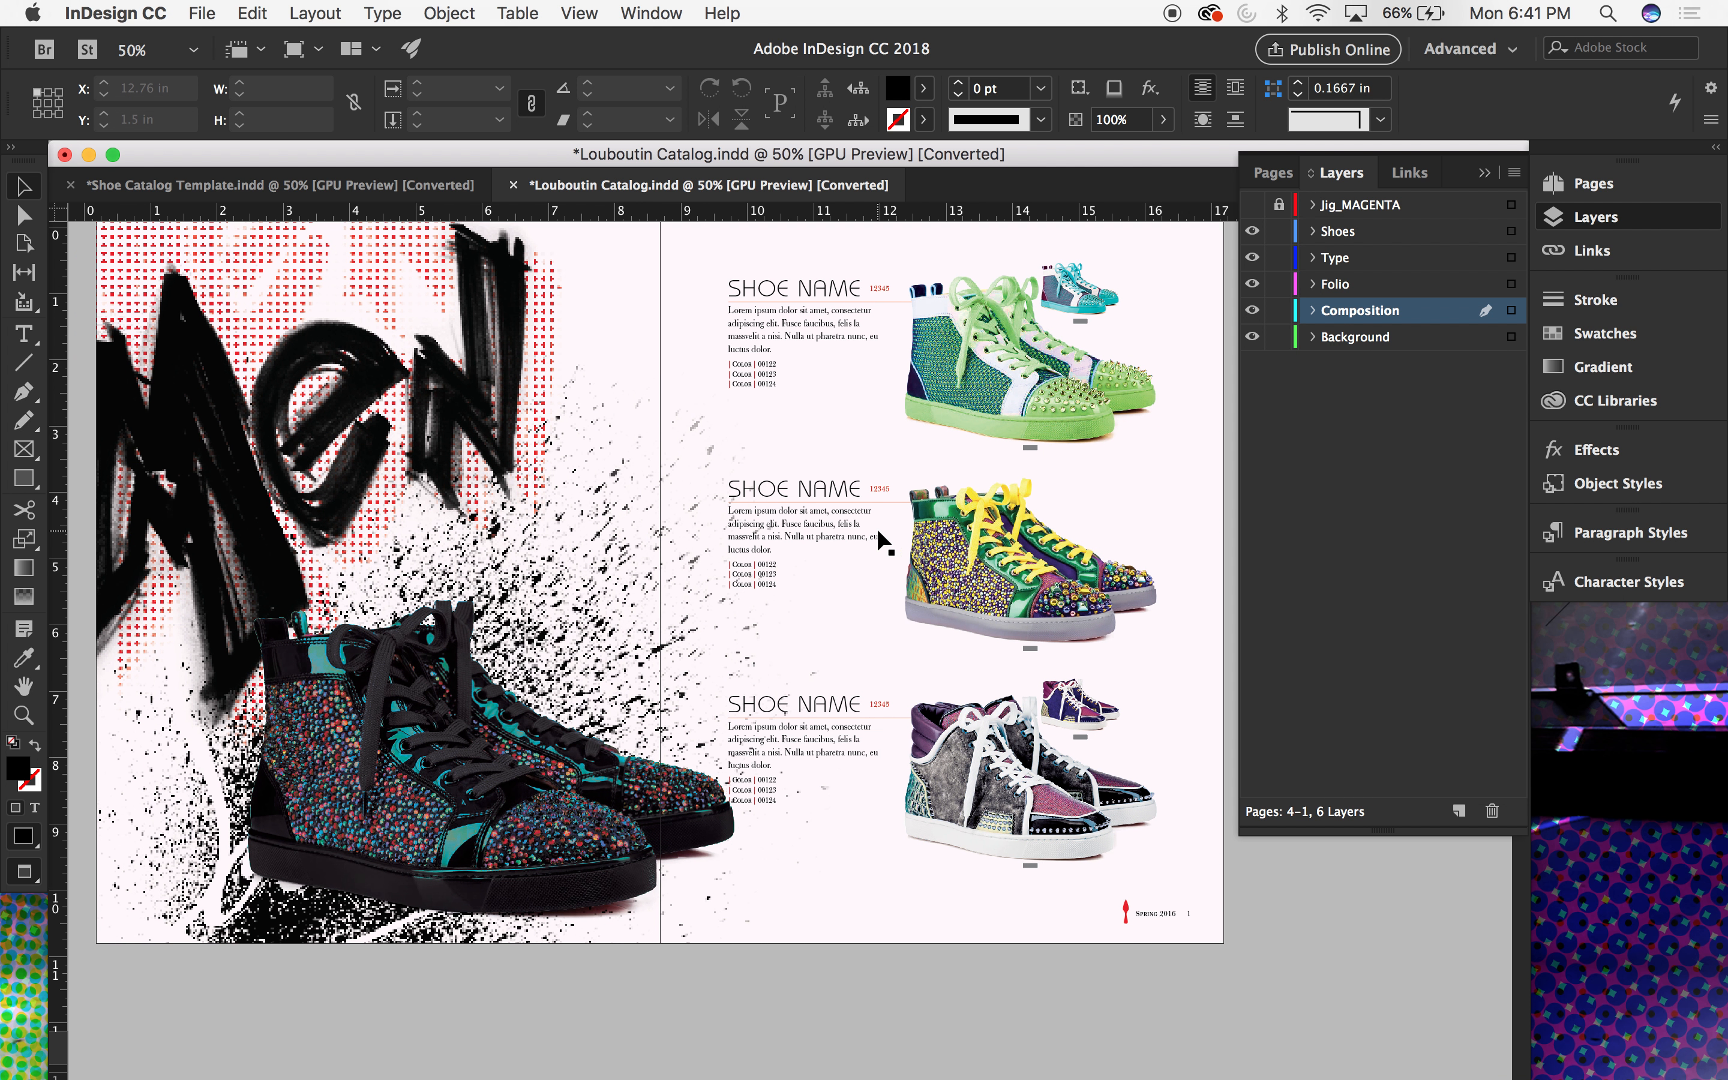
scroll(876, 528, "up", 3)
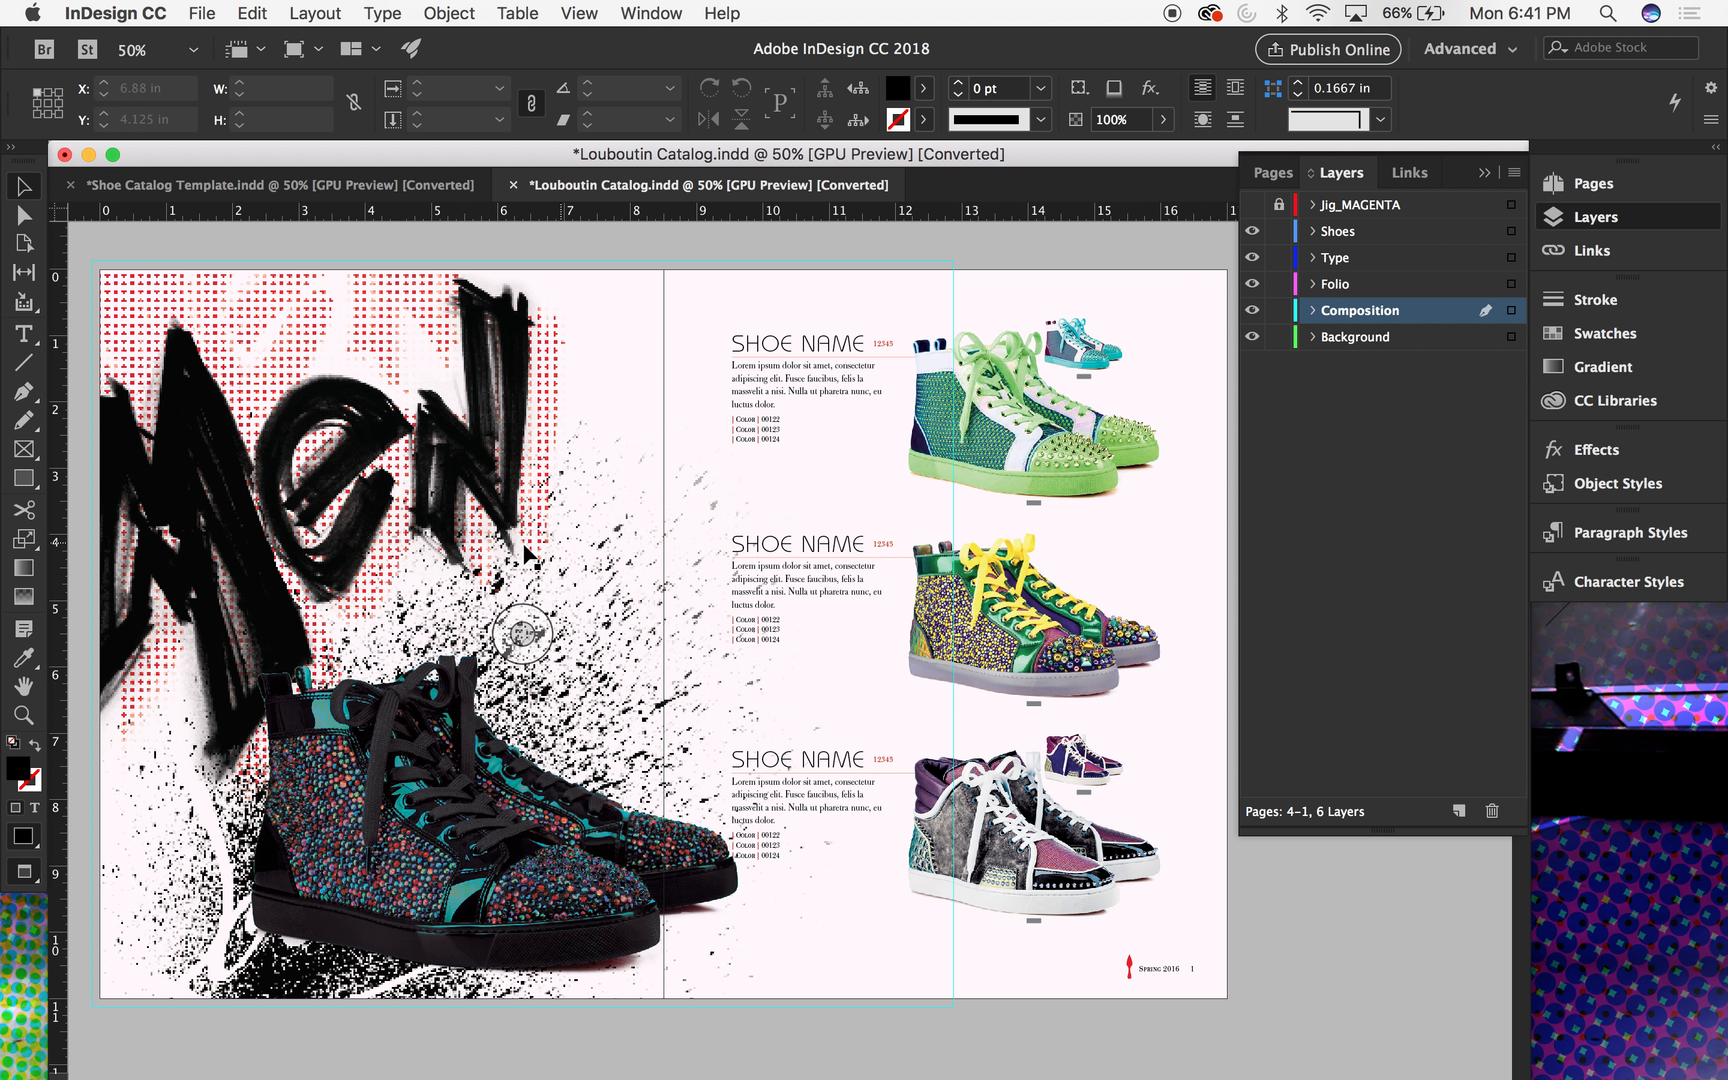
Step: Review the Louboutin catalog's shoe spreads, front cover, and the inside spread pairing the logo pattern with a solid red page
scroll(887, 406, "down", 3)
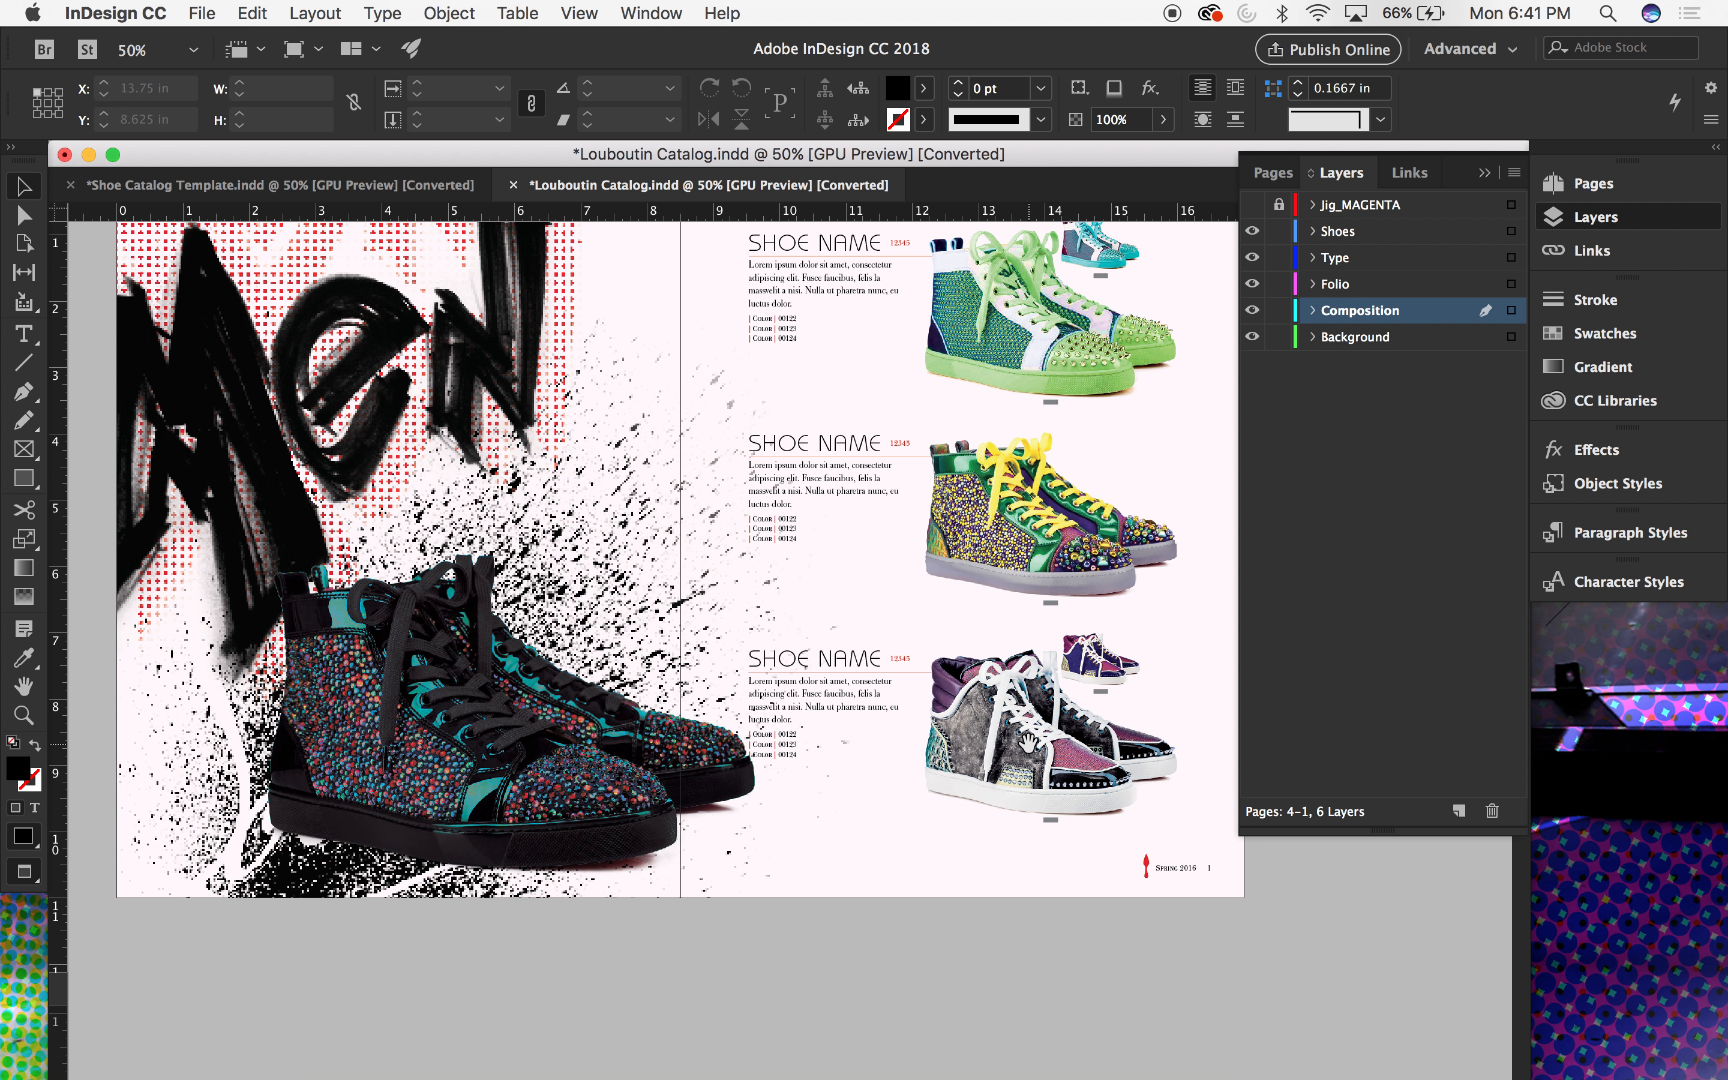
scroll(1029, 743, "down", 7)
scroll(1028, 743, "down", 15)
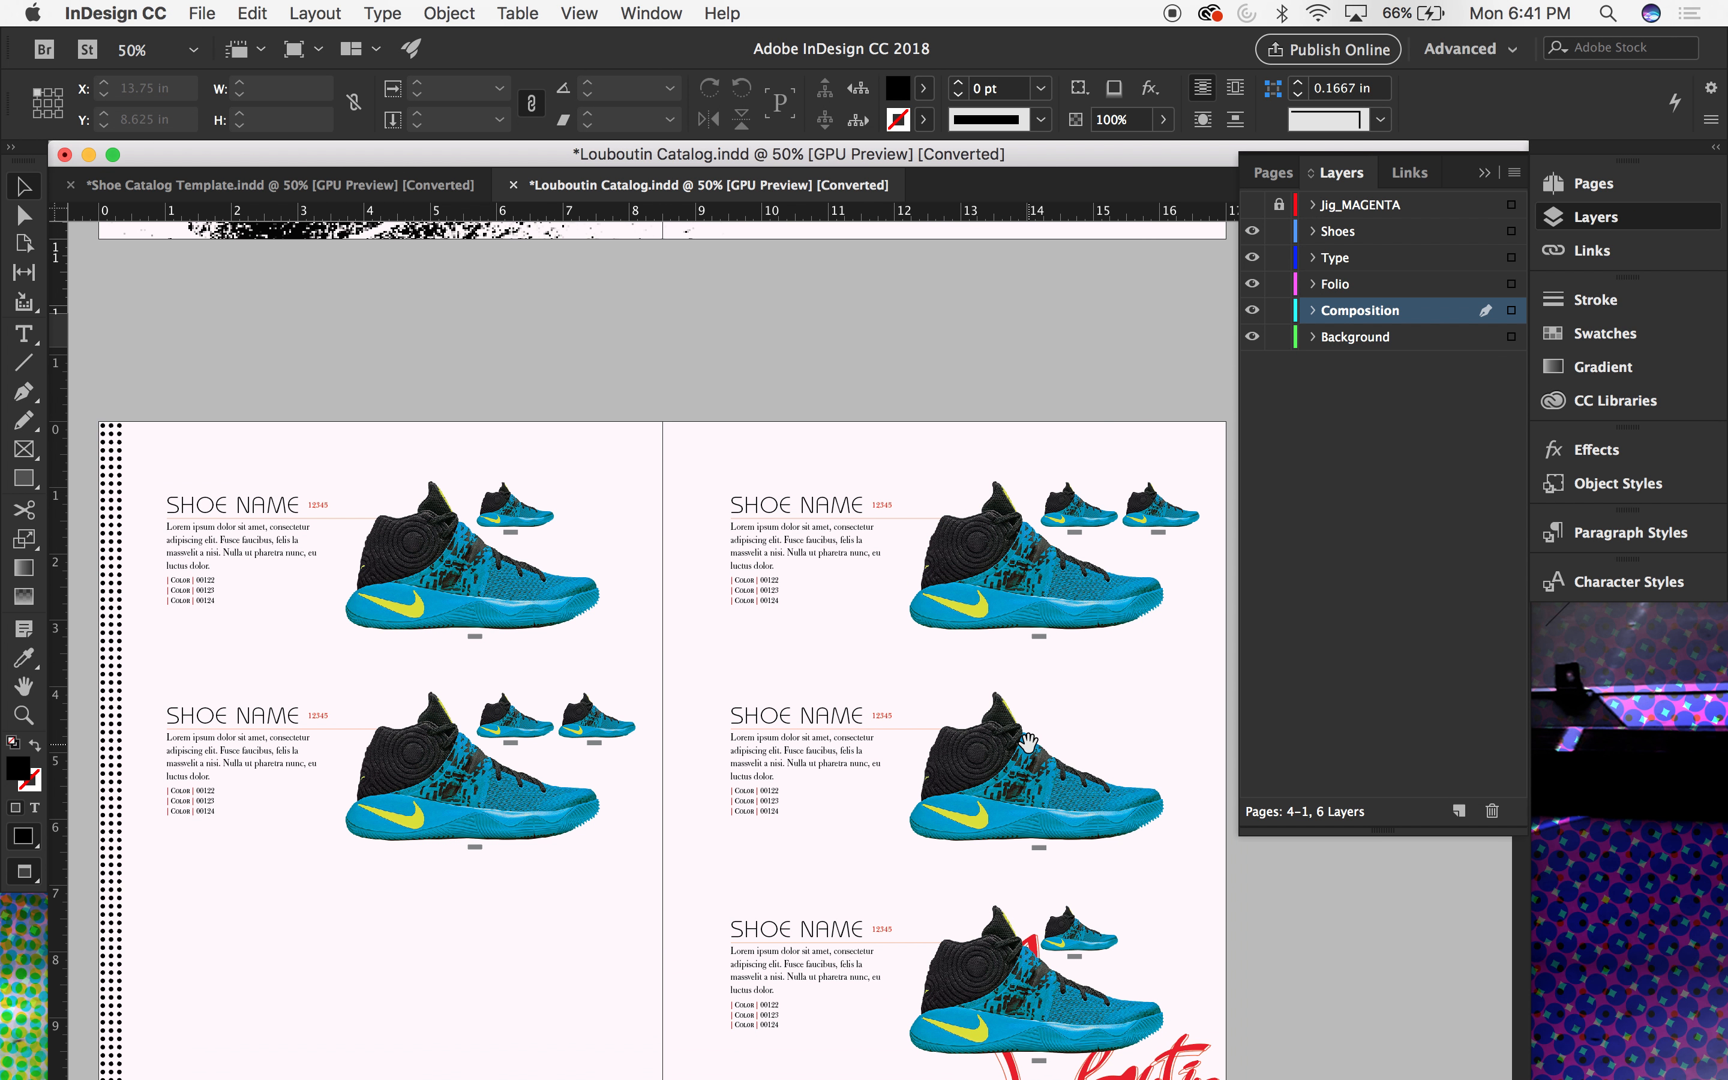
scroll(1028, 743, "down", 11)
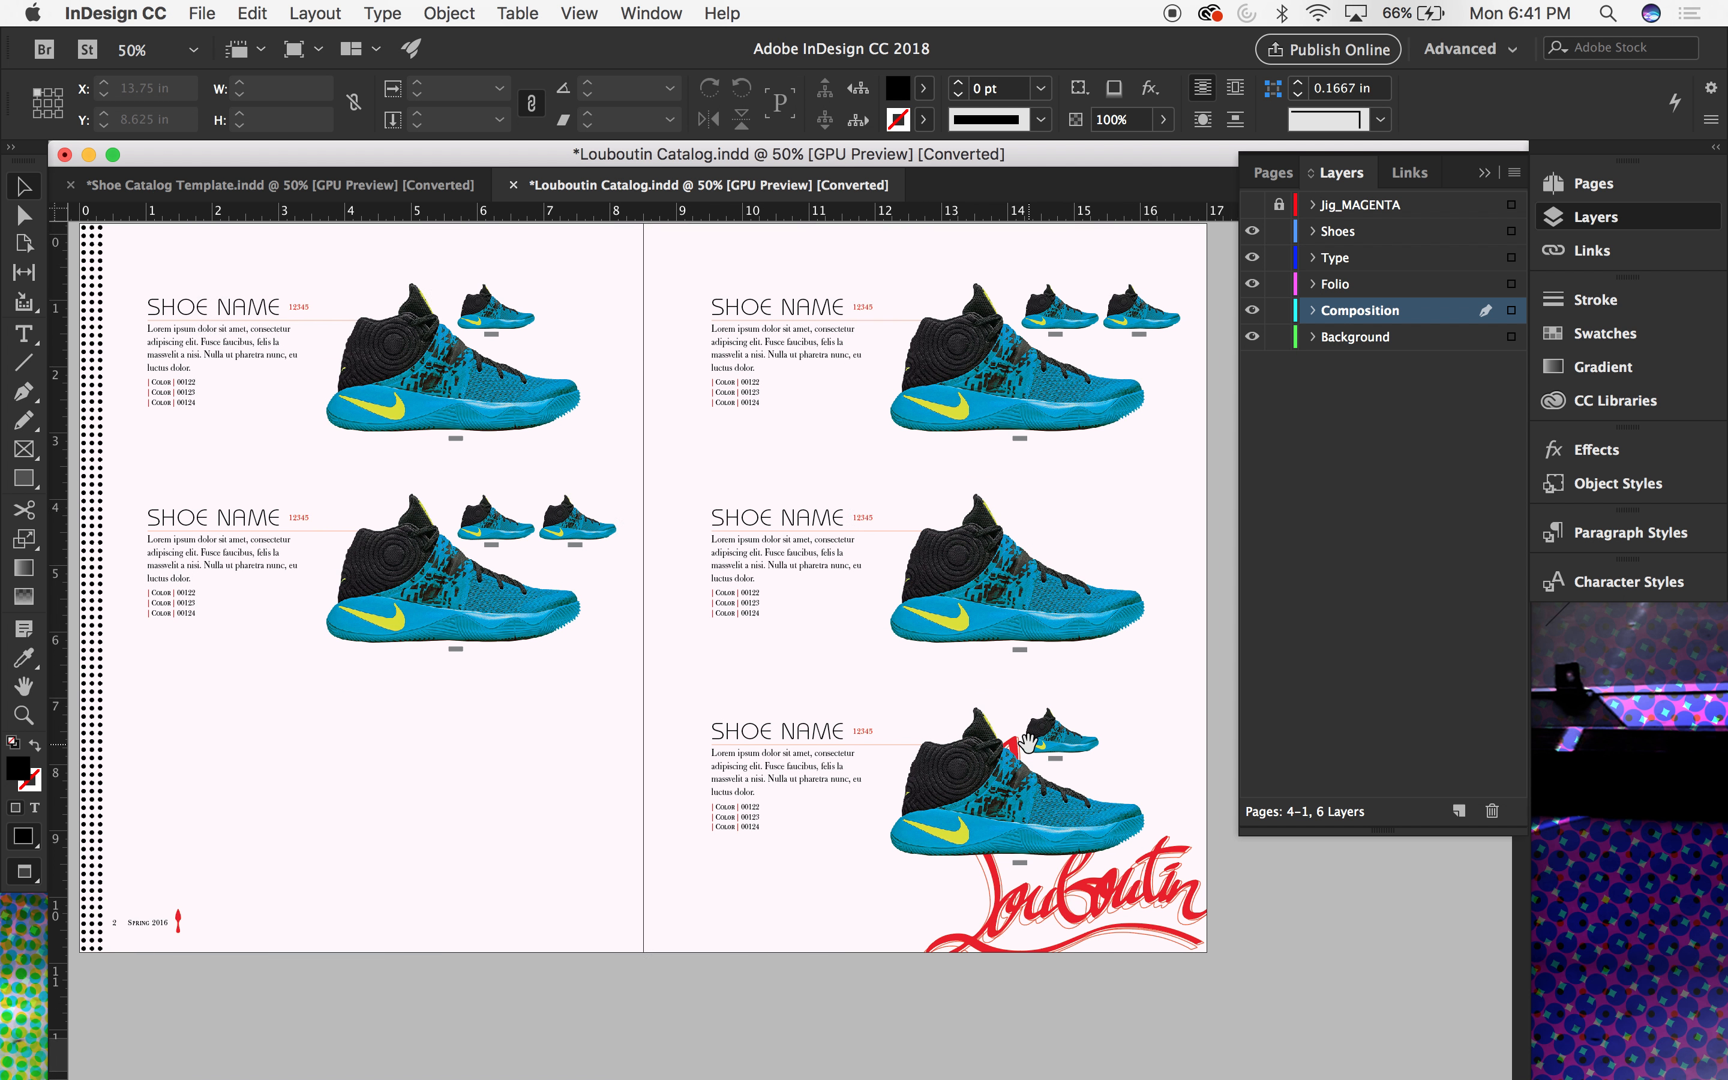
scroll(1028, 743, "down", 11)
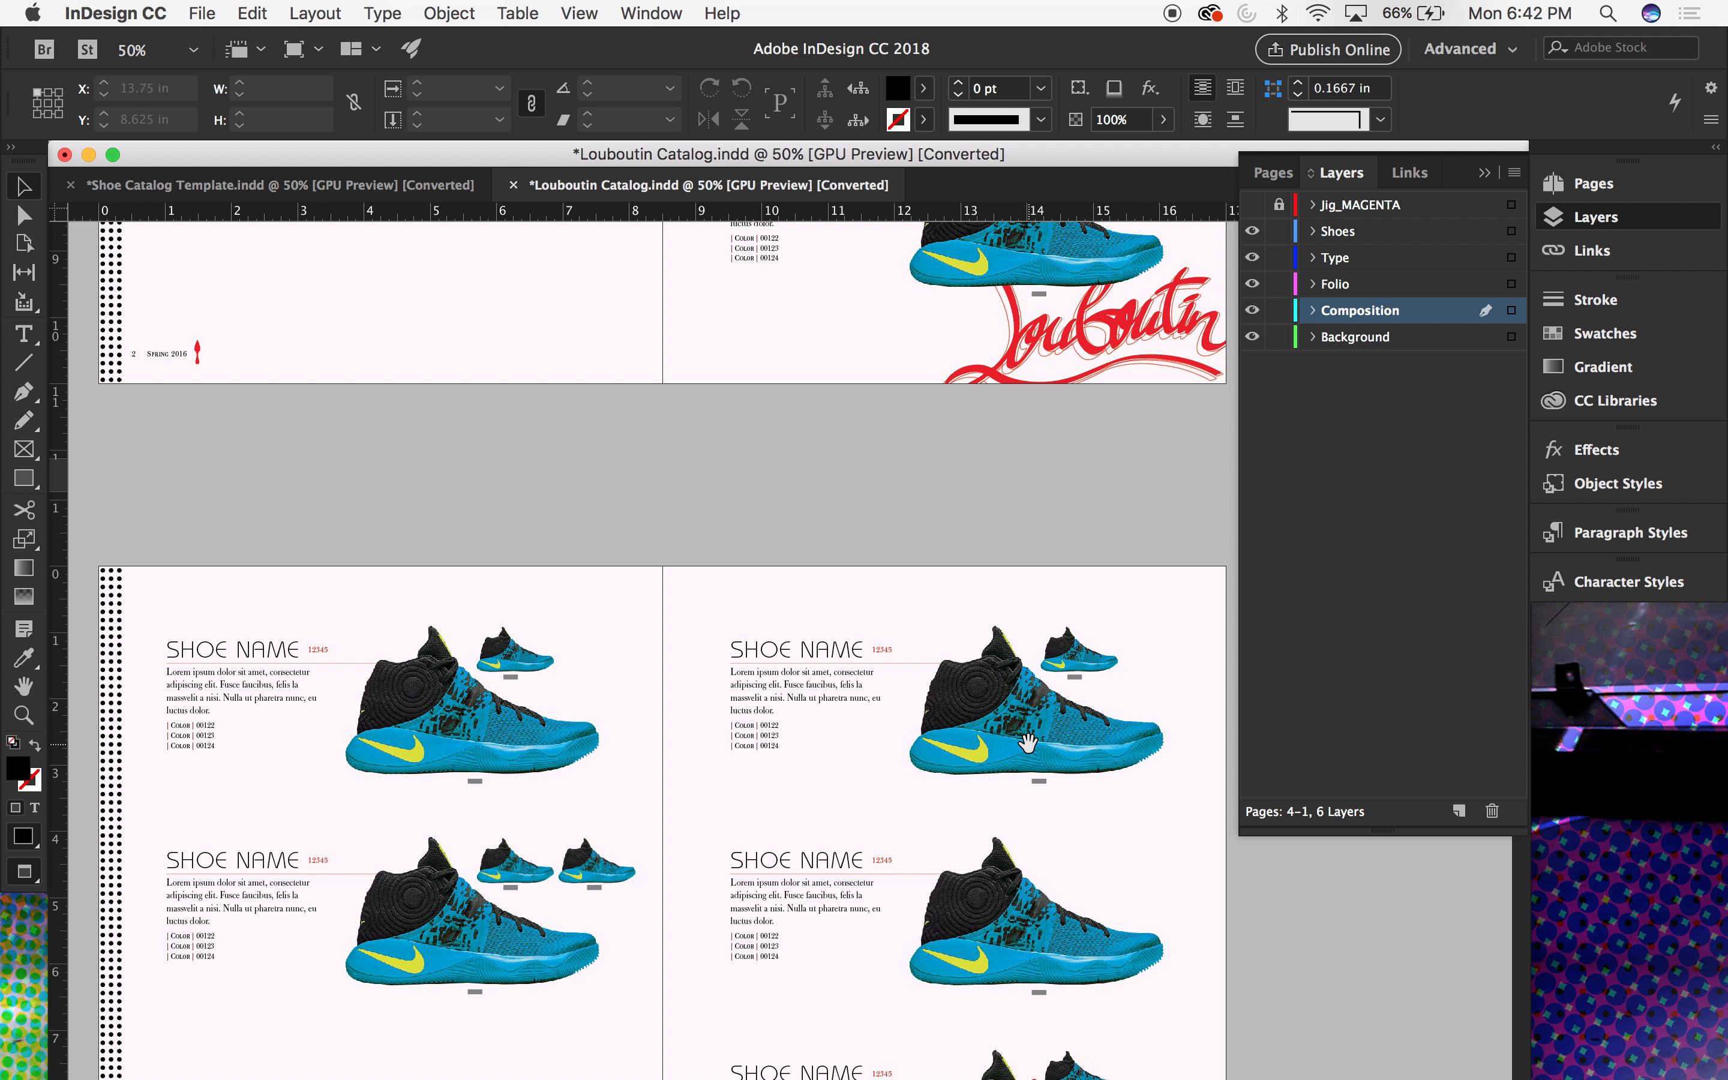
scroll(1028, 742, "up", 16)
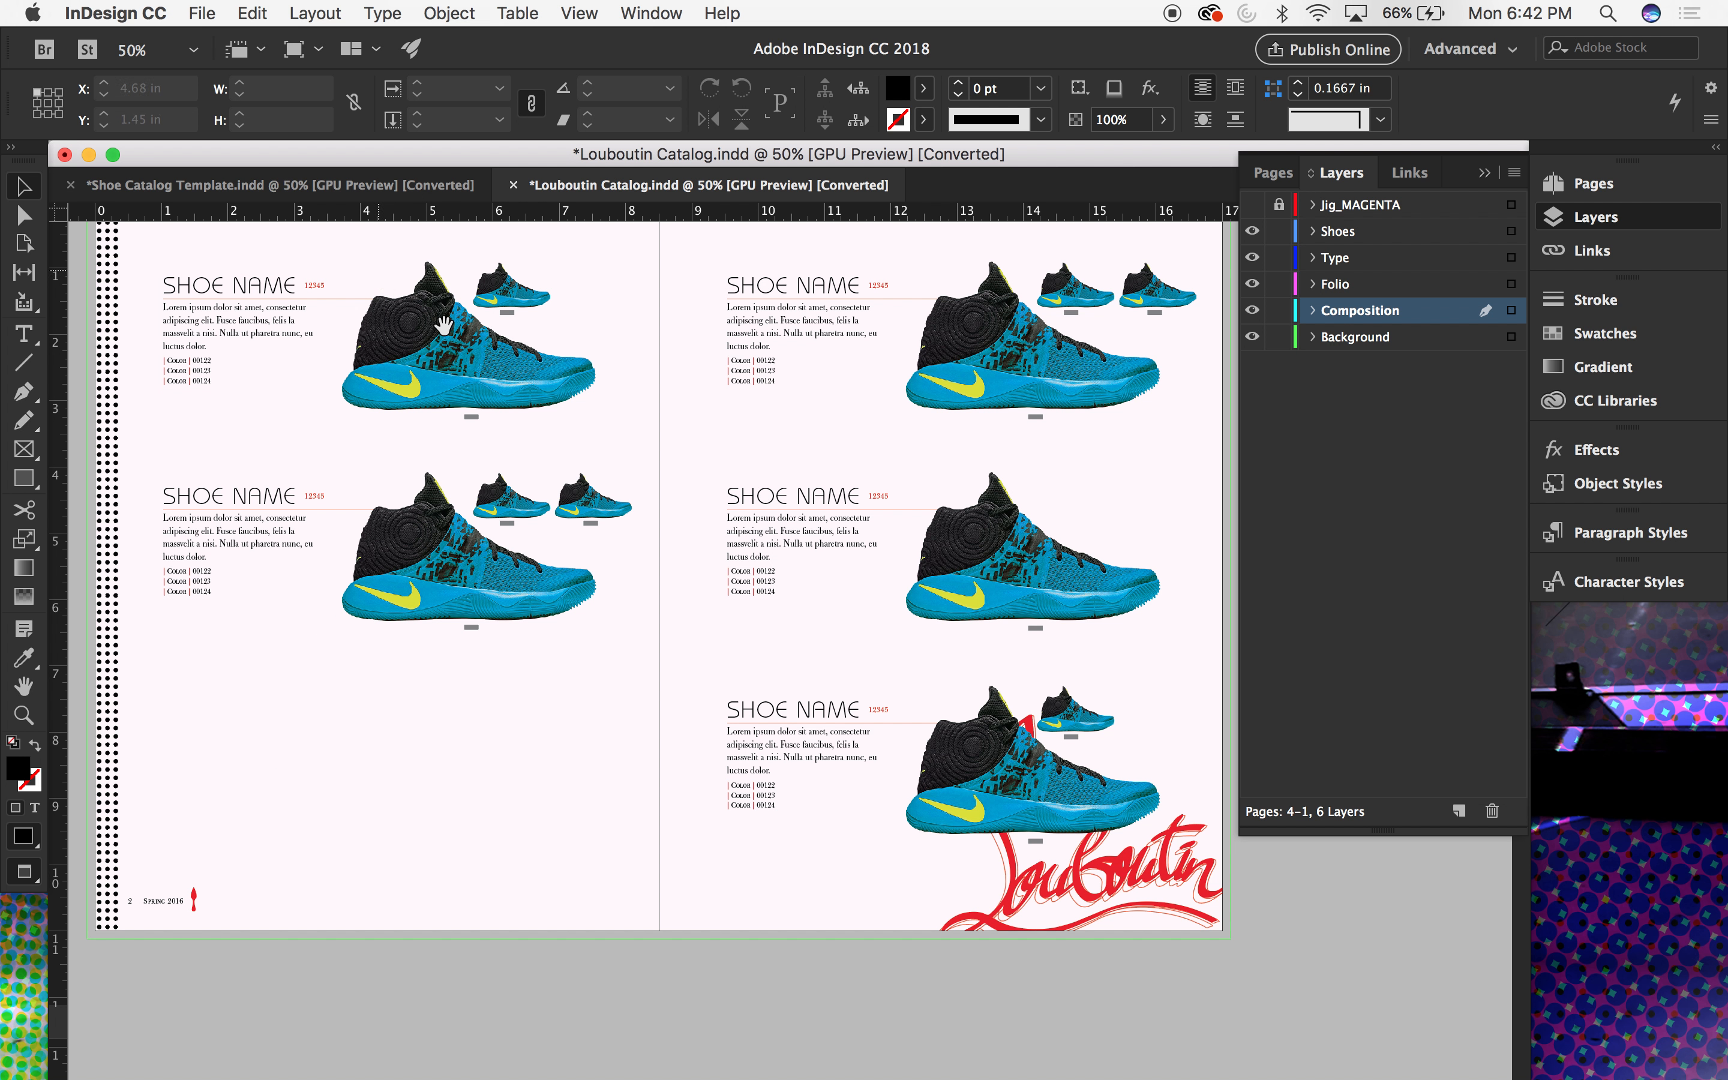
scroll(371, 336, "up", 5)
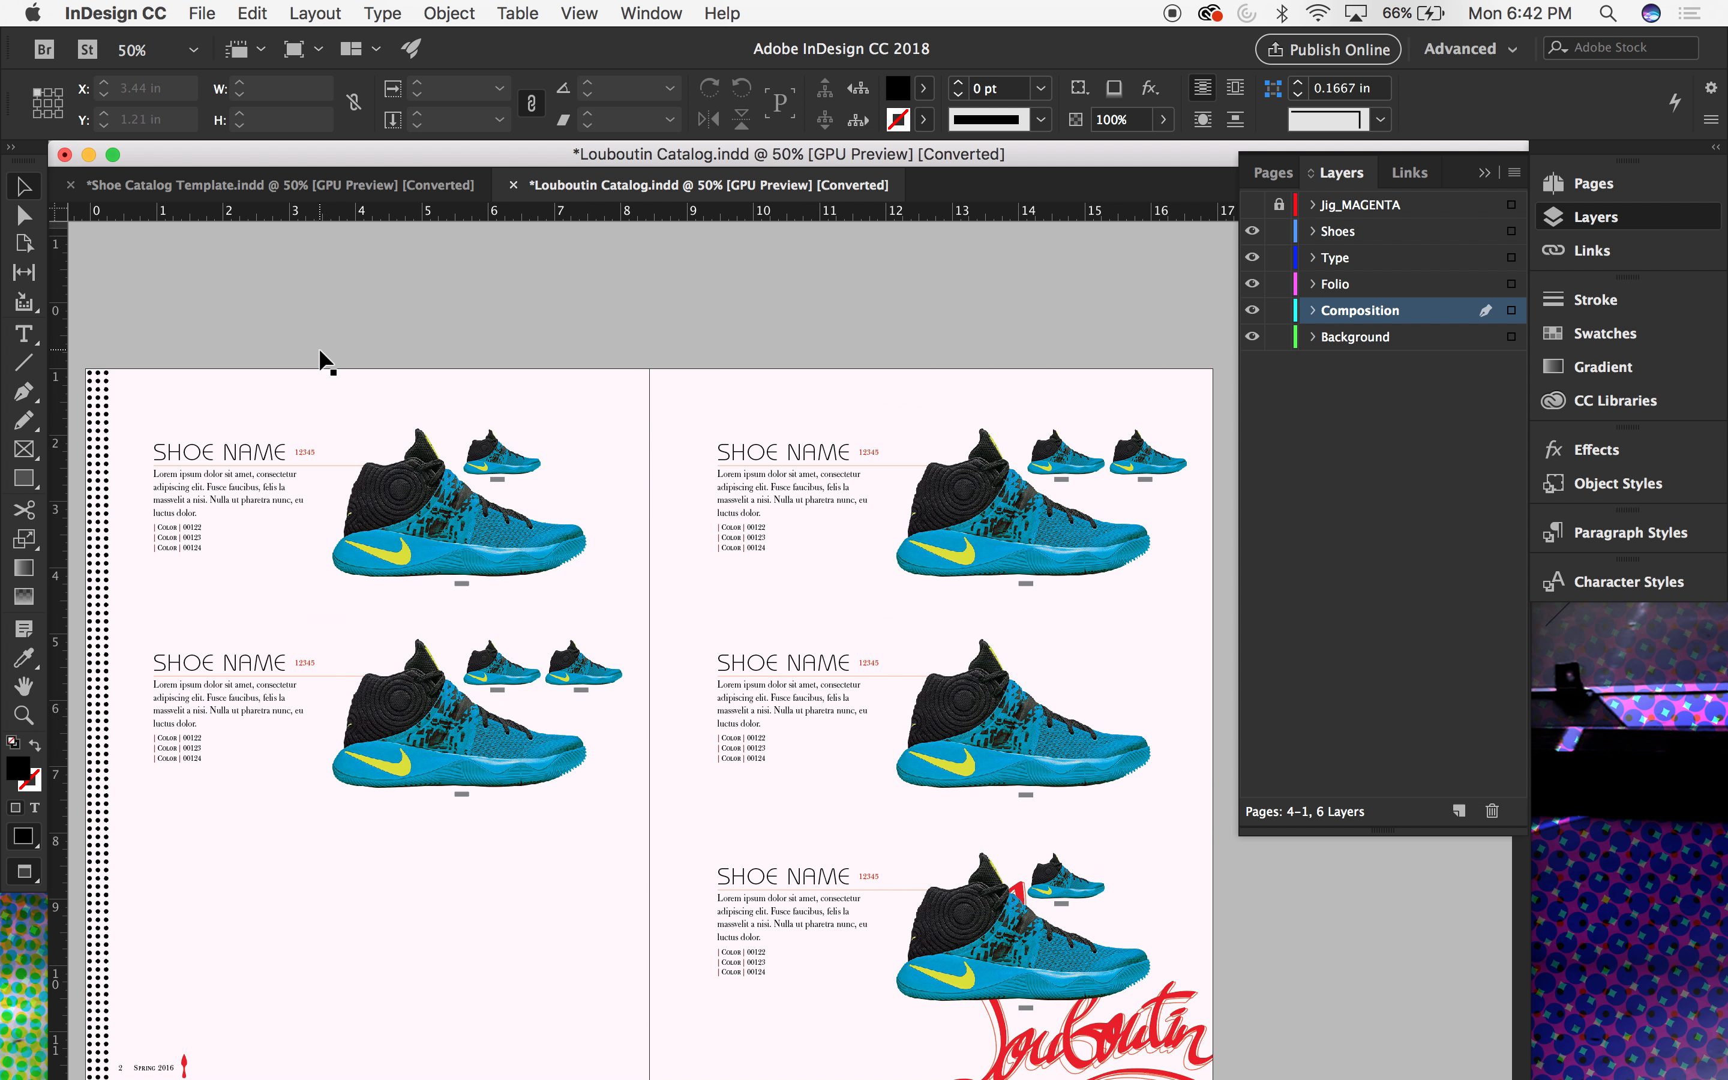
scroll(319, 348, "up", 20)
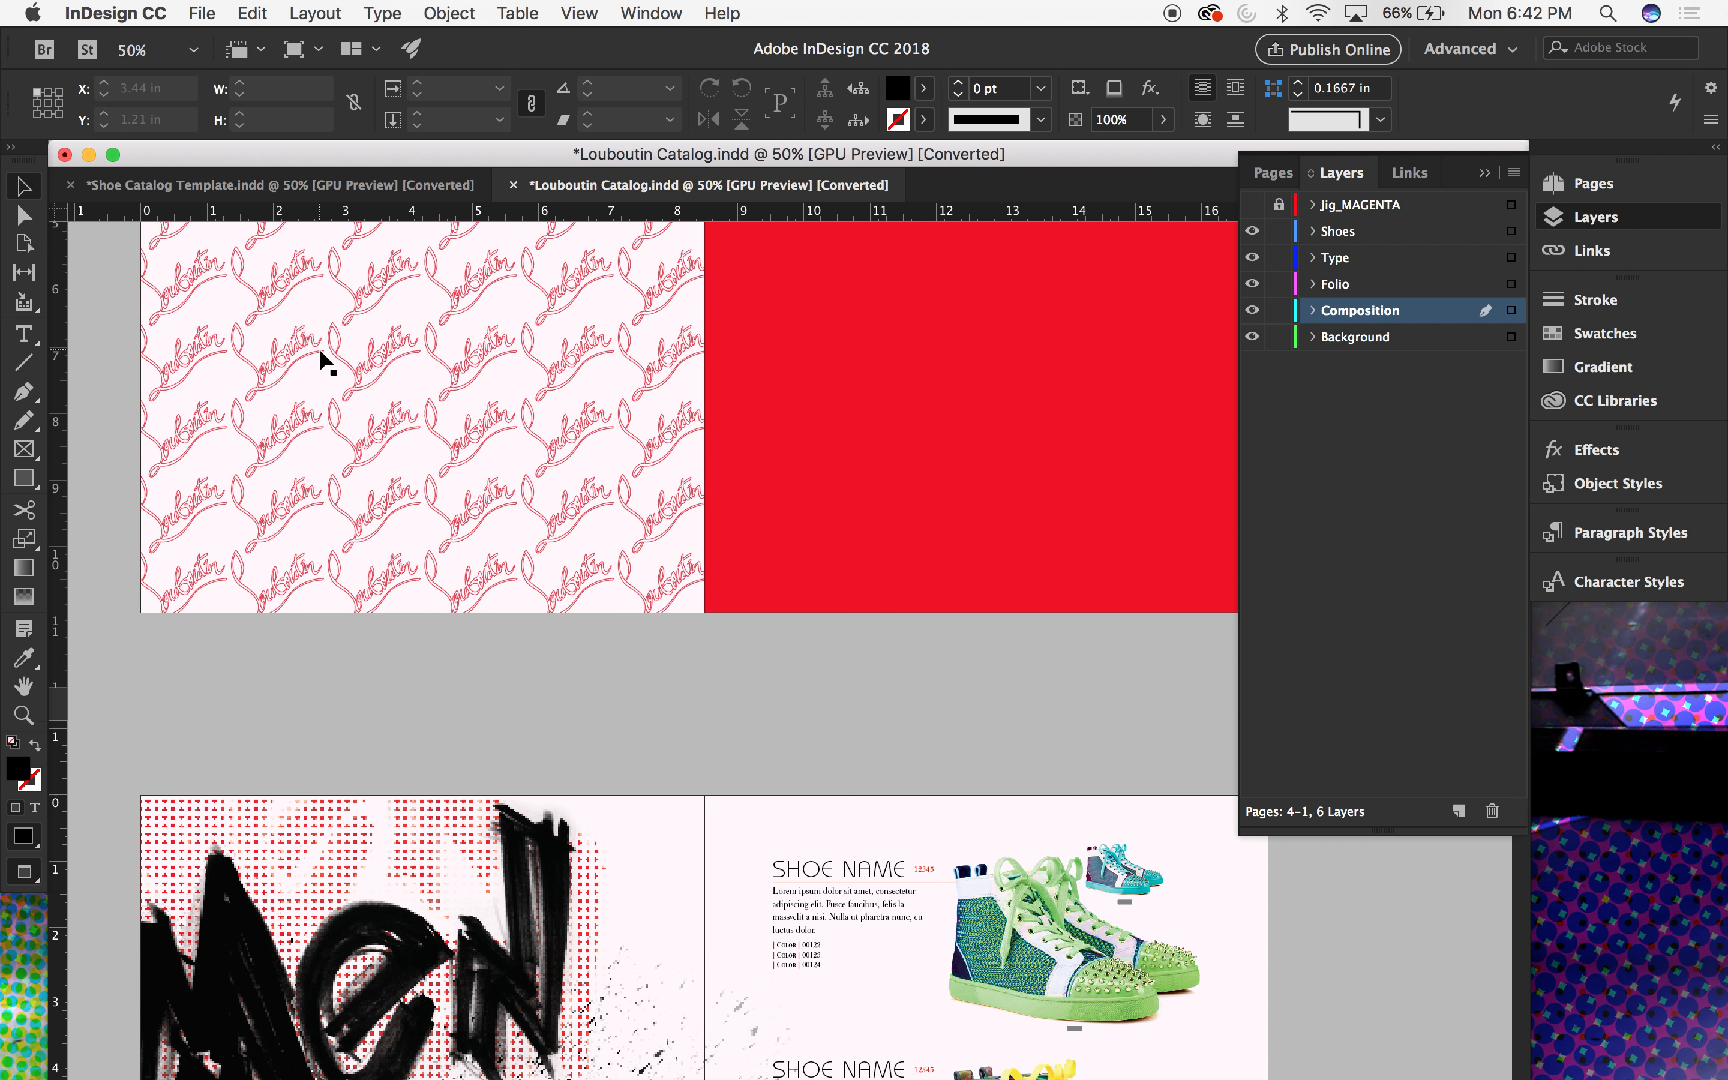
scroll(319, 348, "up", 15)
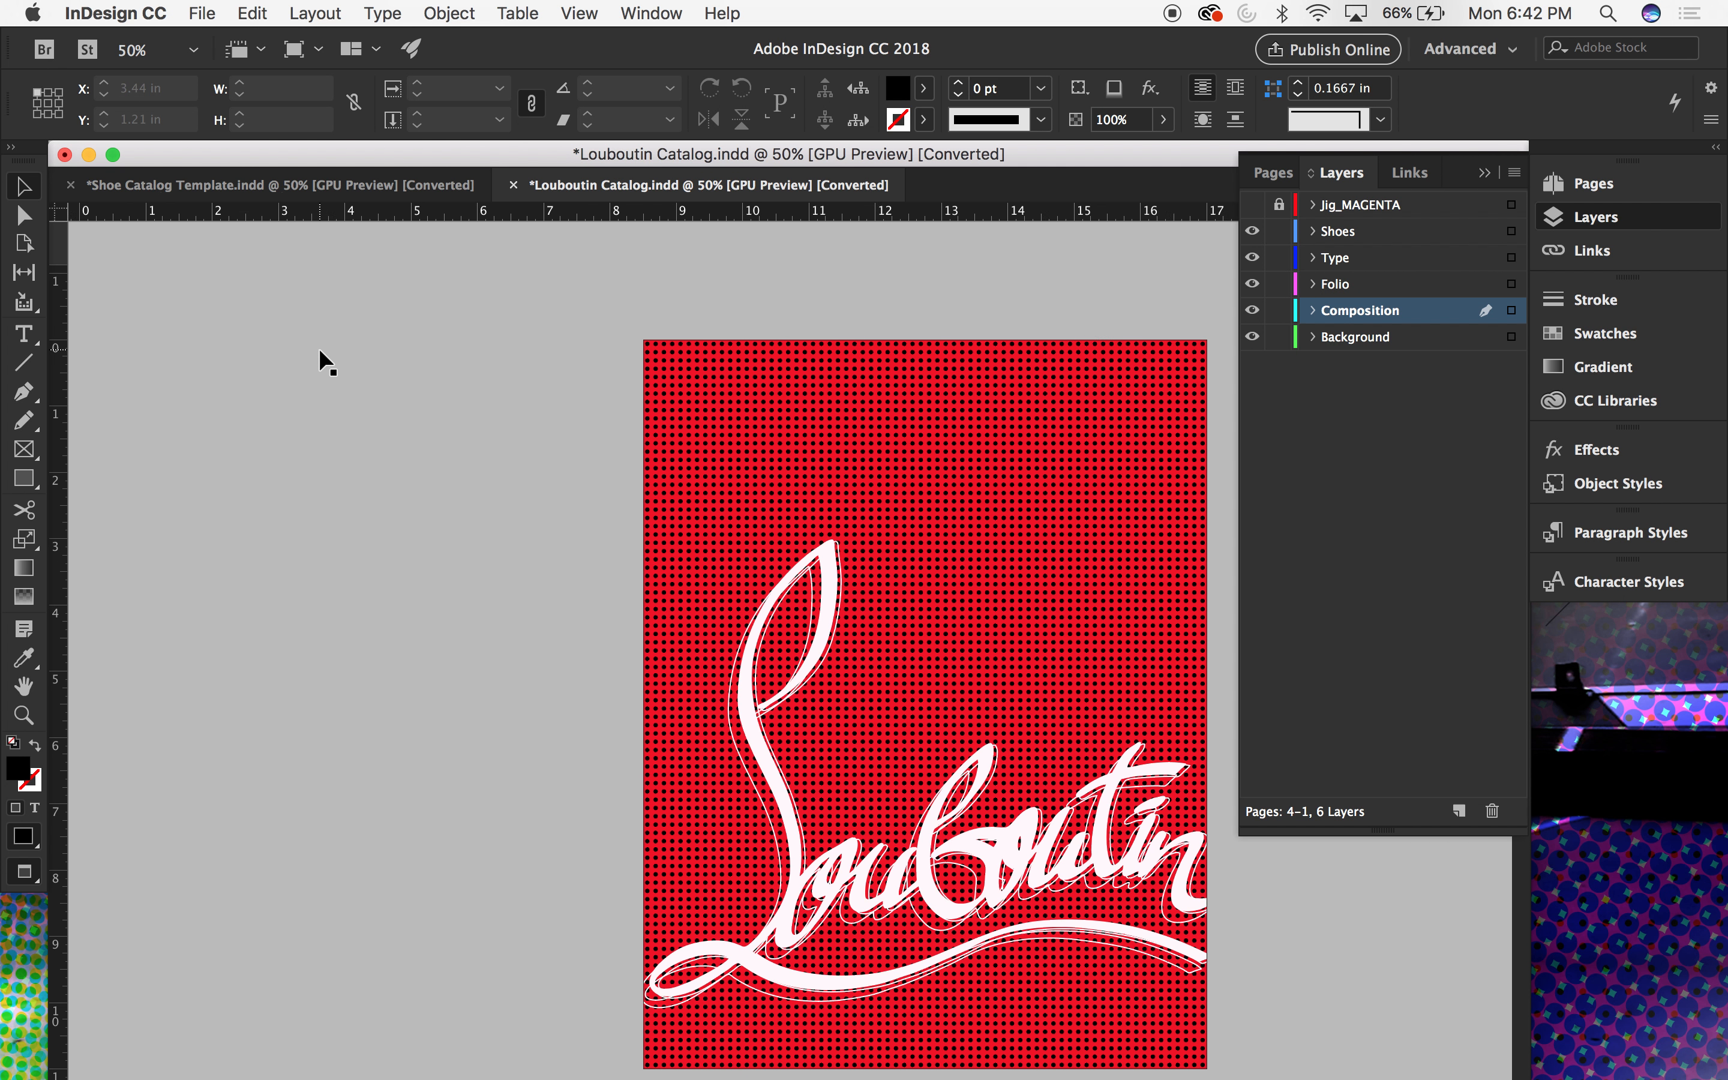
scroll(318, 348, "down", 20)
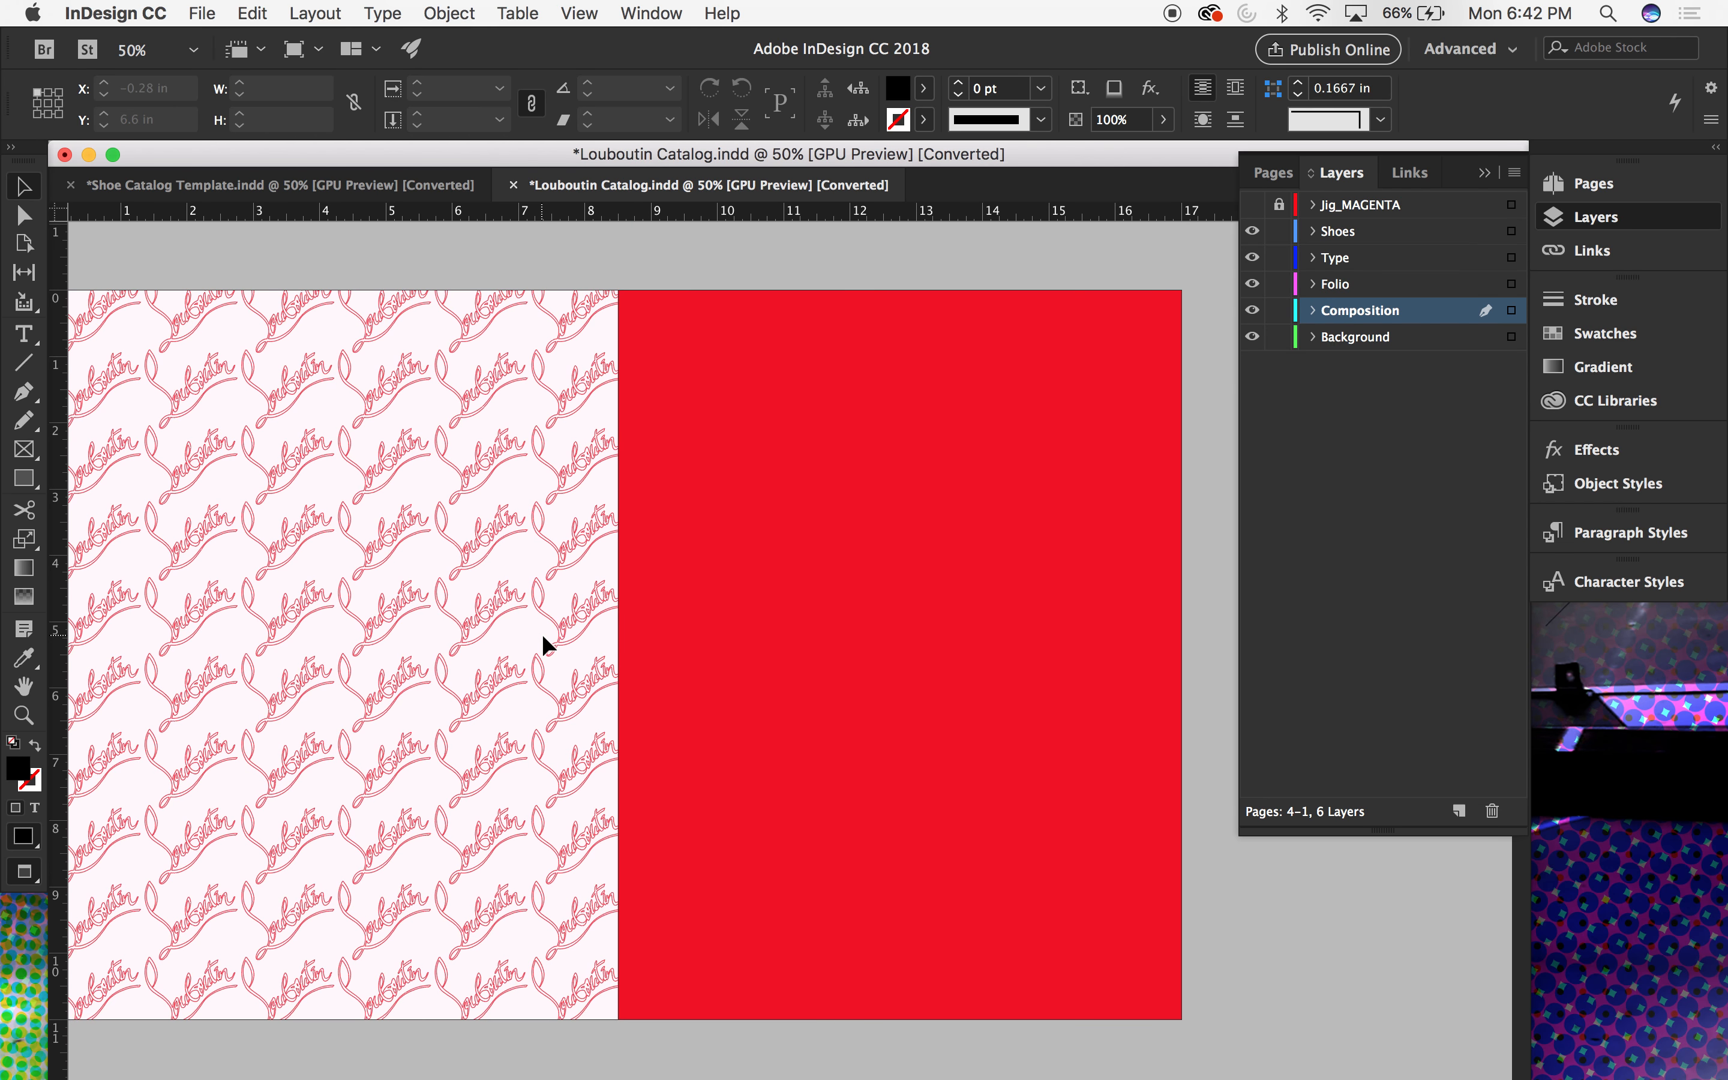
scroll(542, 636, "down", 2)
scroll(543, 636, "left", 2)
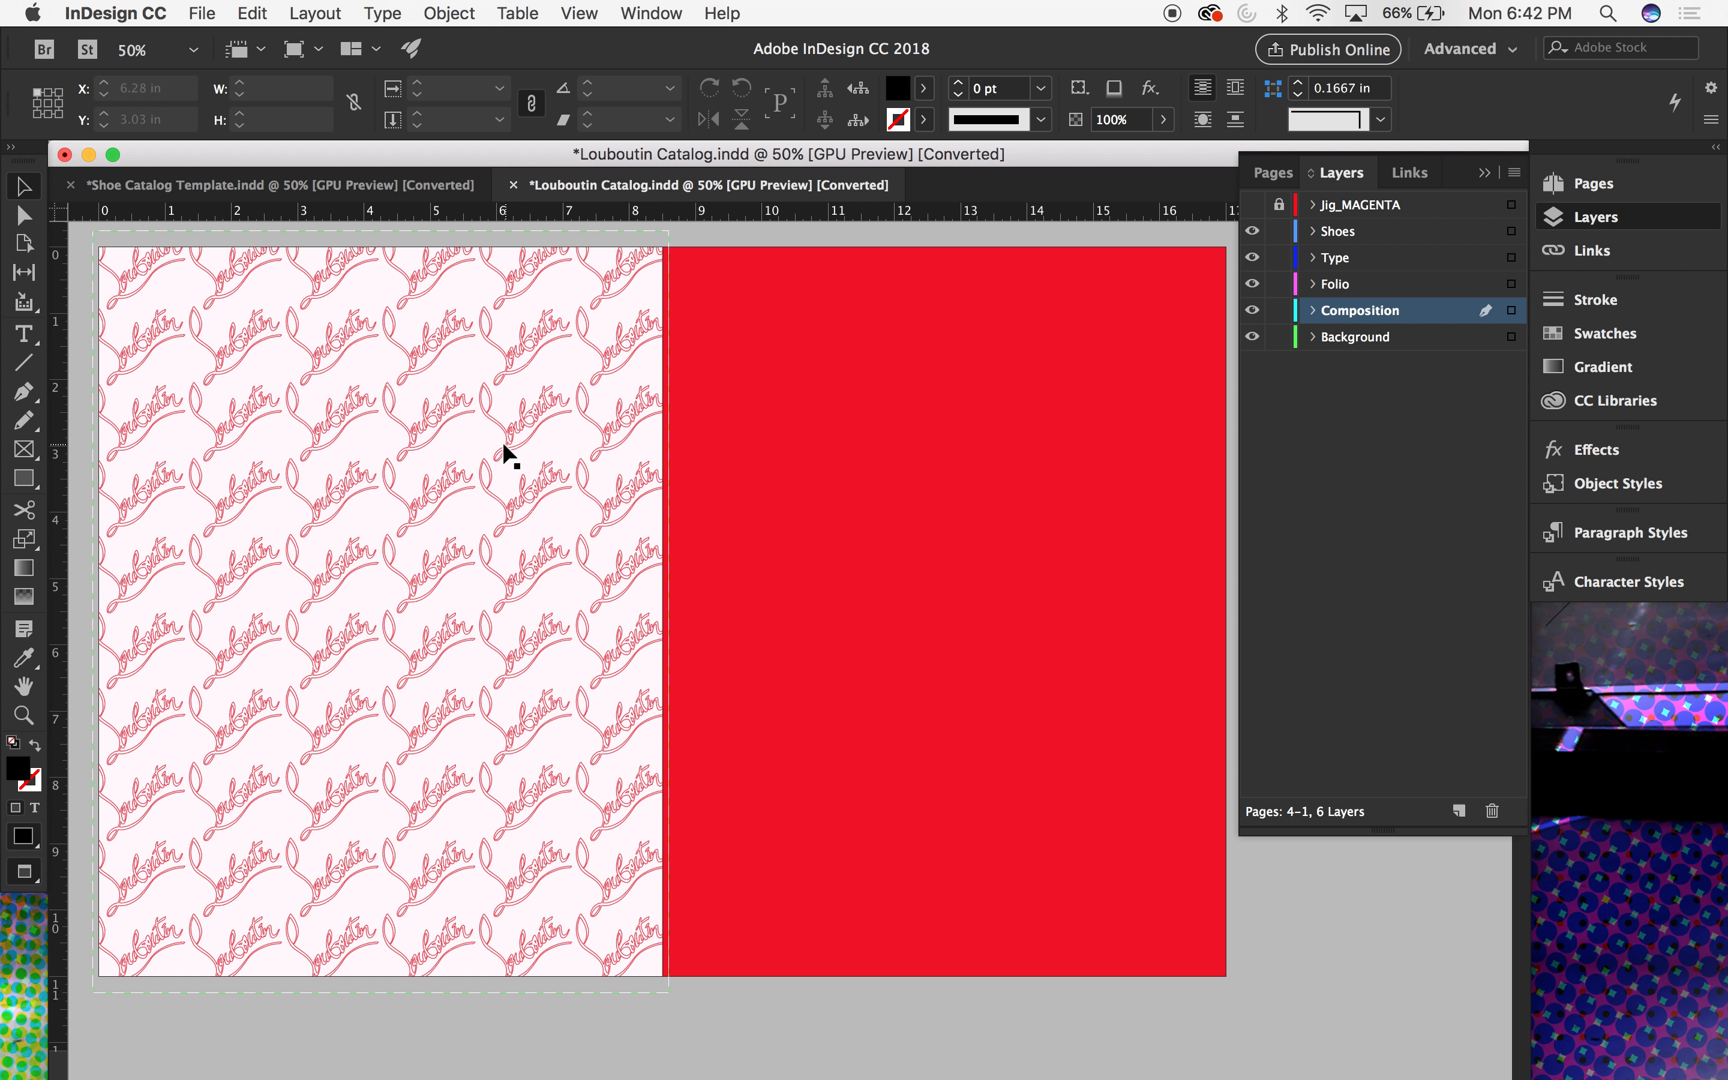
Step: Close Louboutin Catalog.indd without saving and view the SHOES B spread on pages 10–11 of the Shoe Catalog Template
left_click(513, 185)
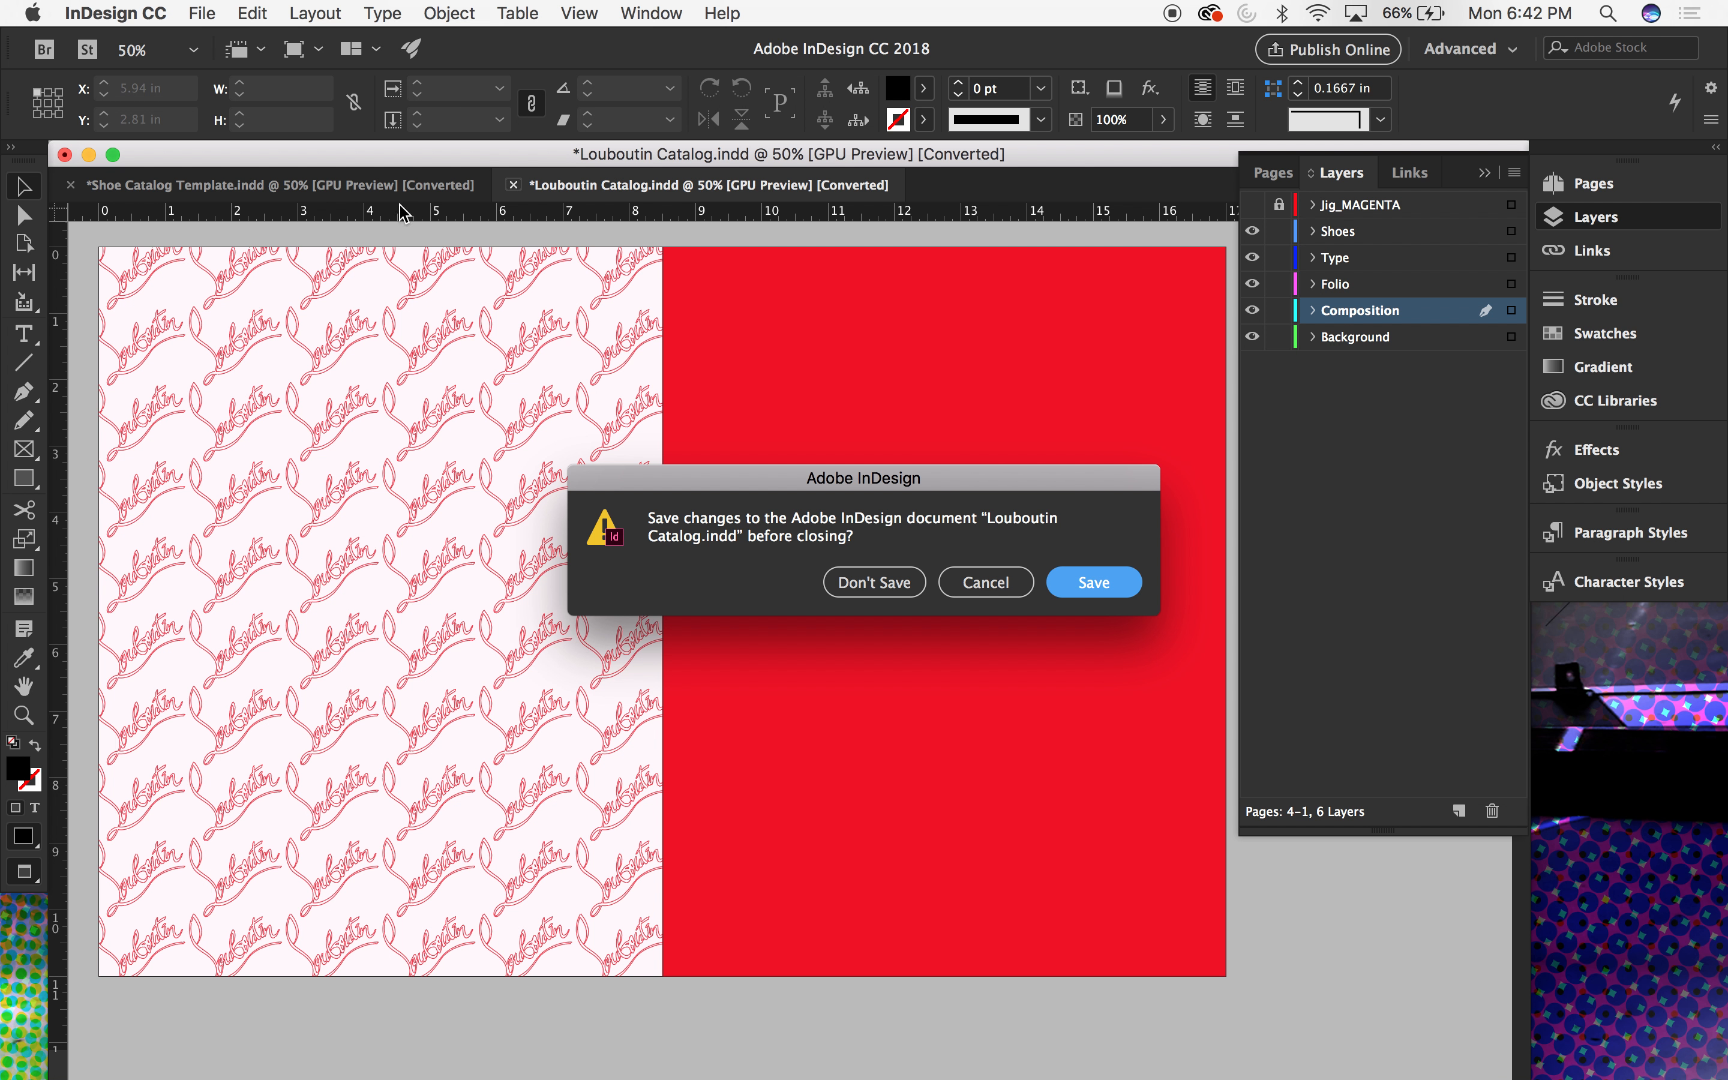
left_click(898, 577)
scroll(665, 519, "down", 10)
scroll(666, 518, "down", 5)
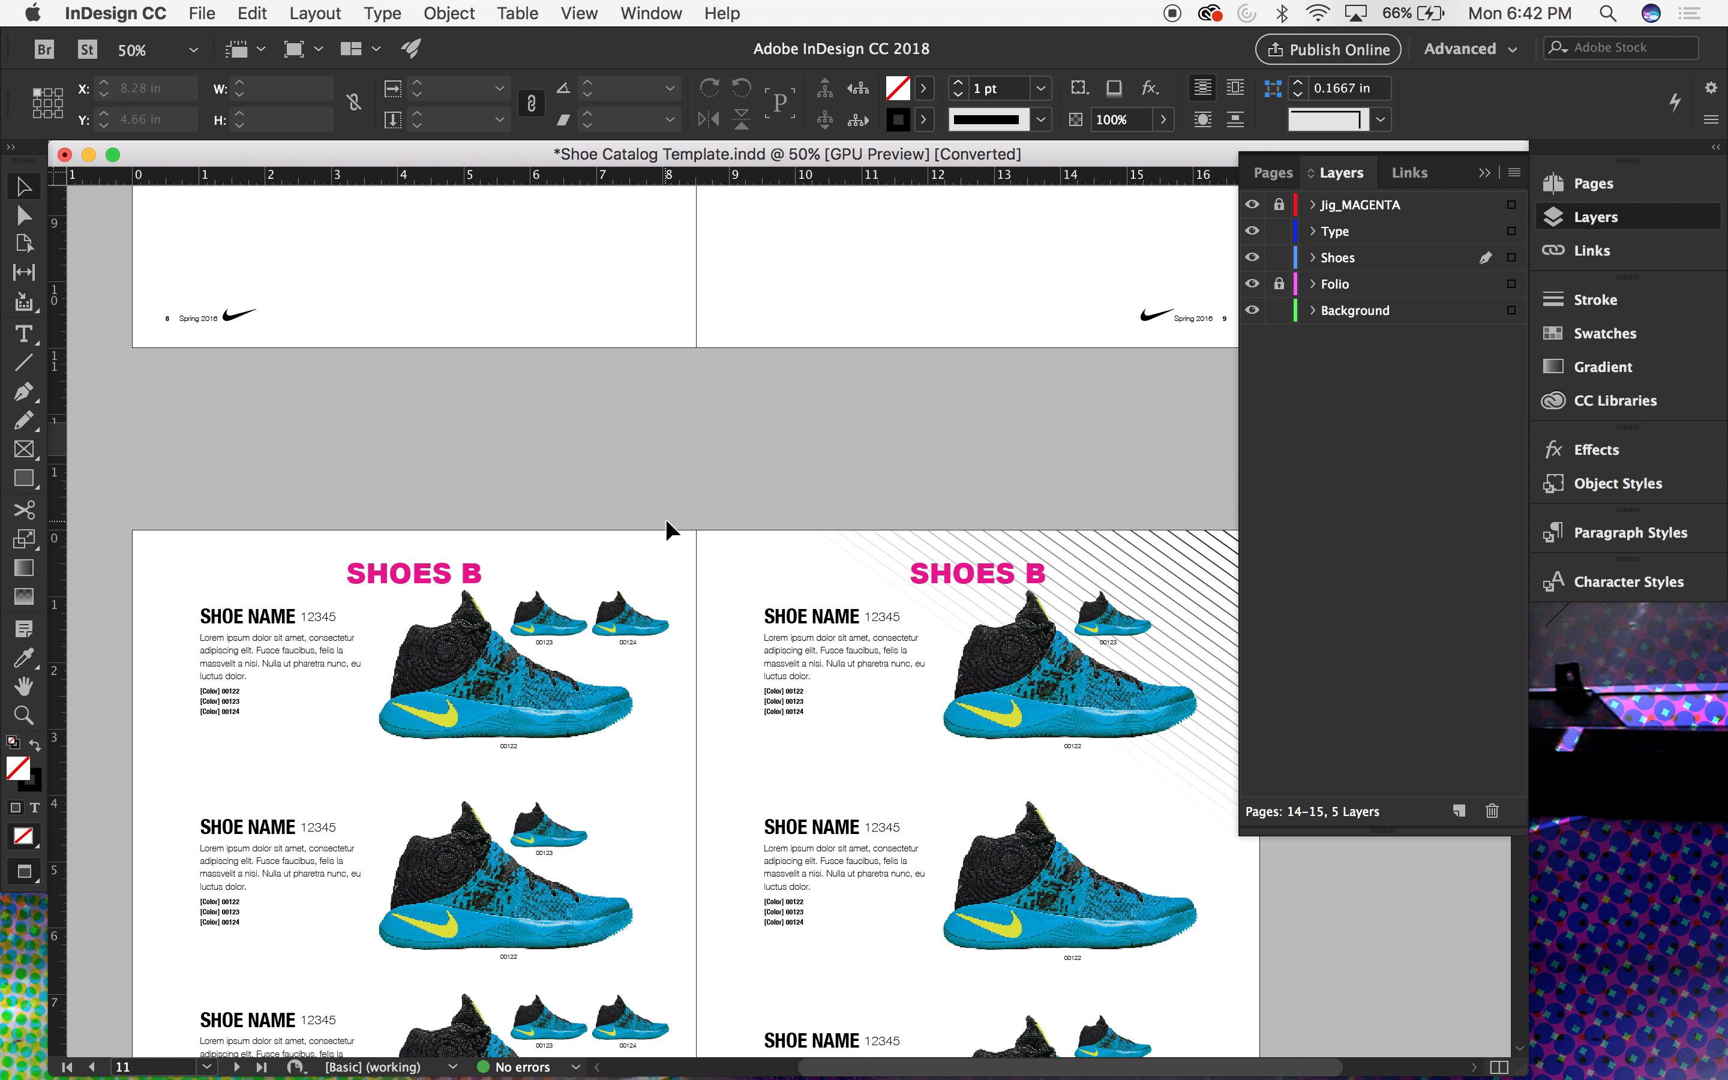
scroll(617, 454, "down", 2)
scroll(616, 454, "down", 1)
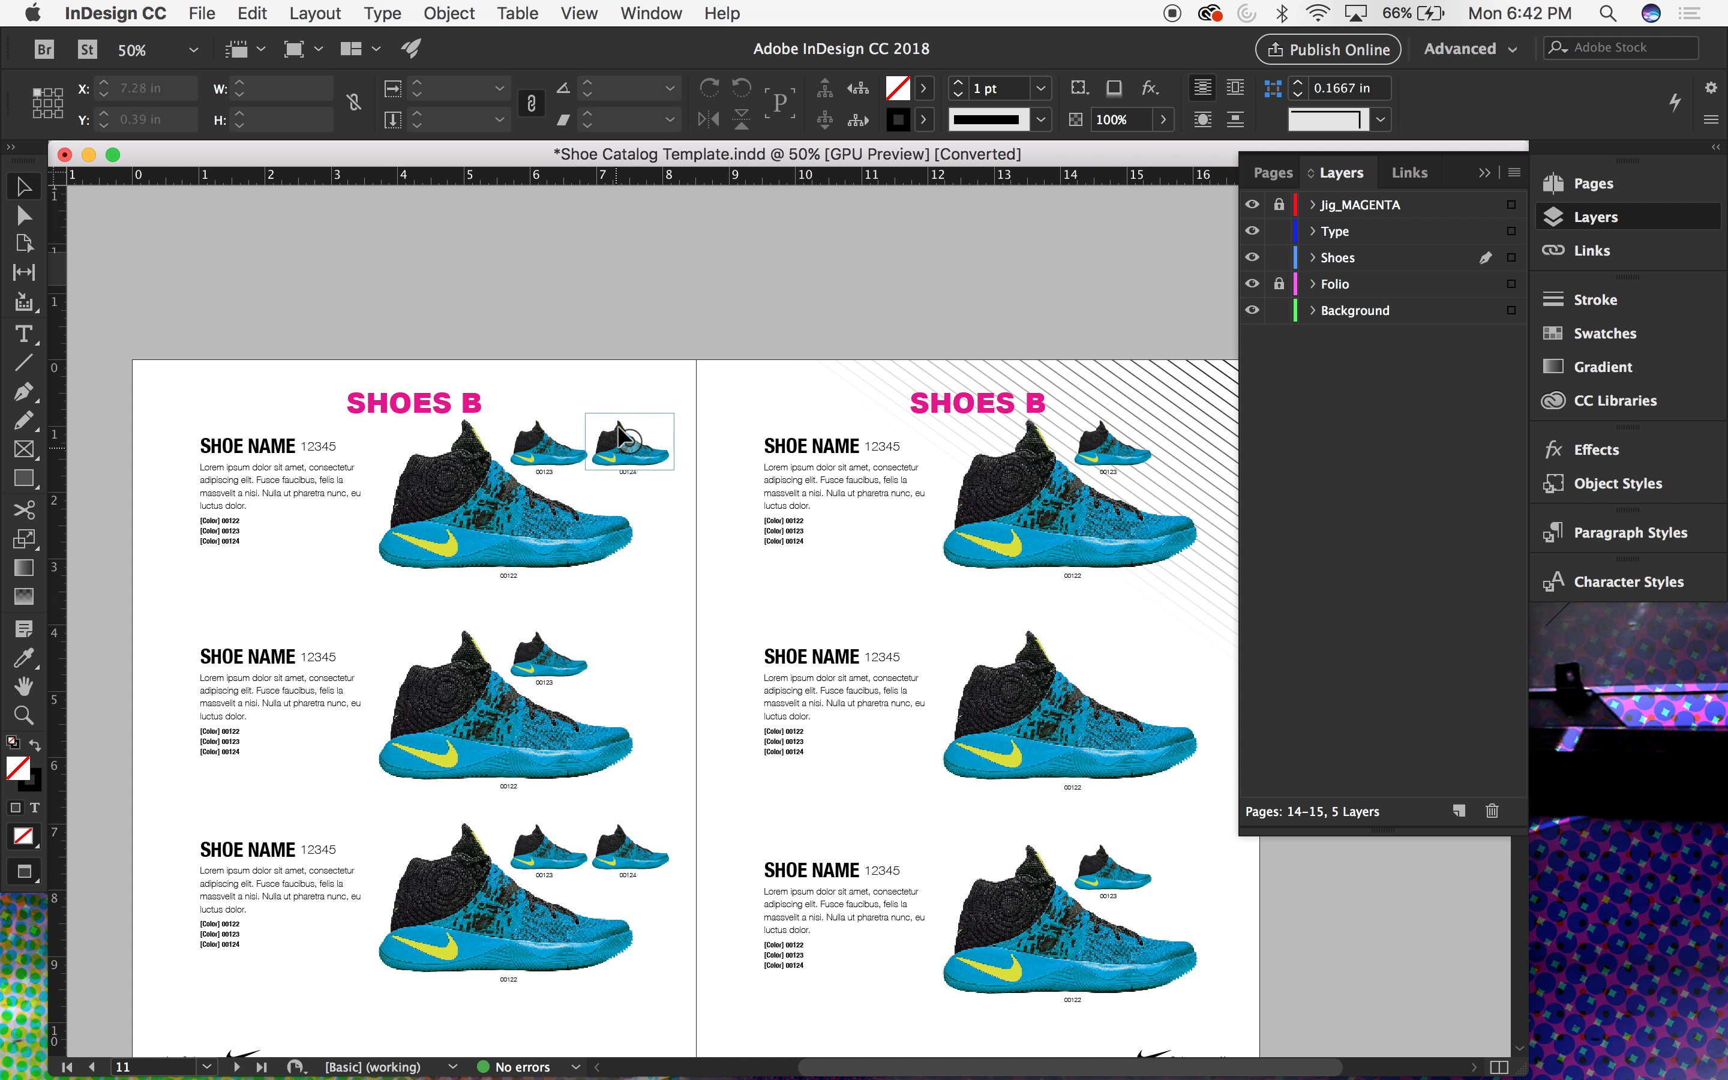
Step: Hide the template's Jig_MAGENTA layer and view the pages 10–11 spread without its section labels
scroll(635, 318, "up", 1)
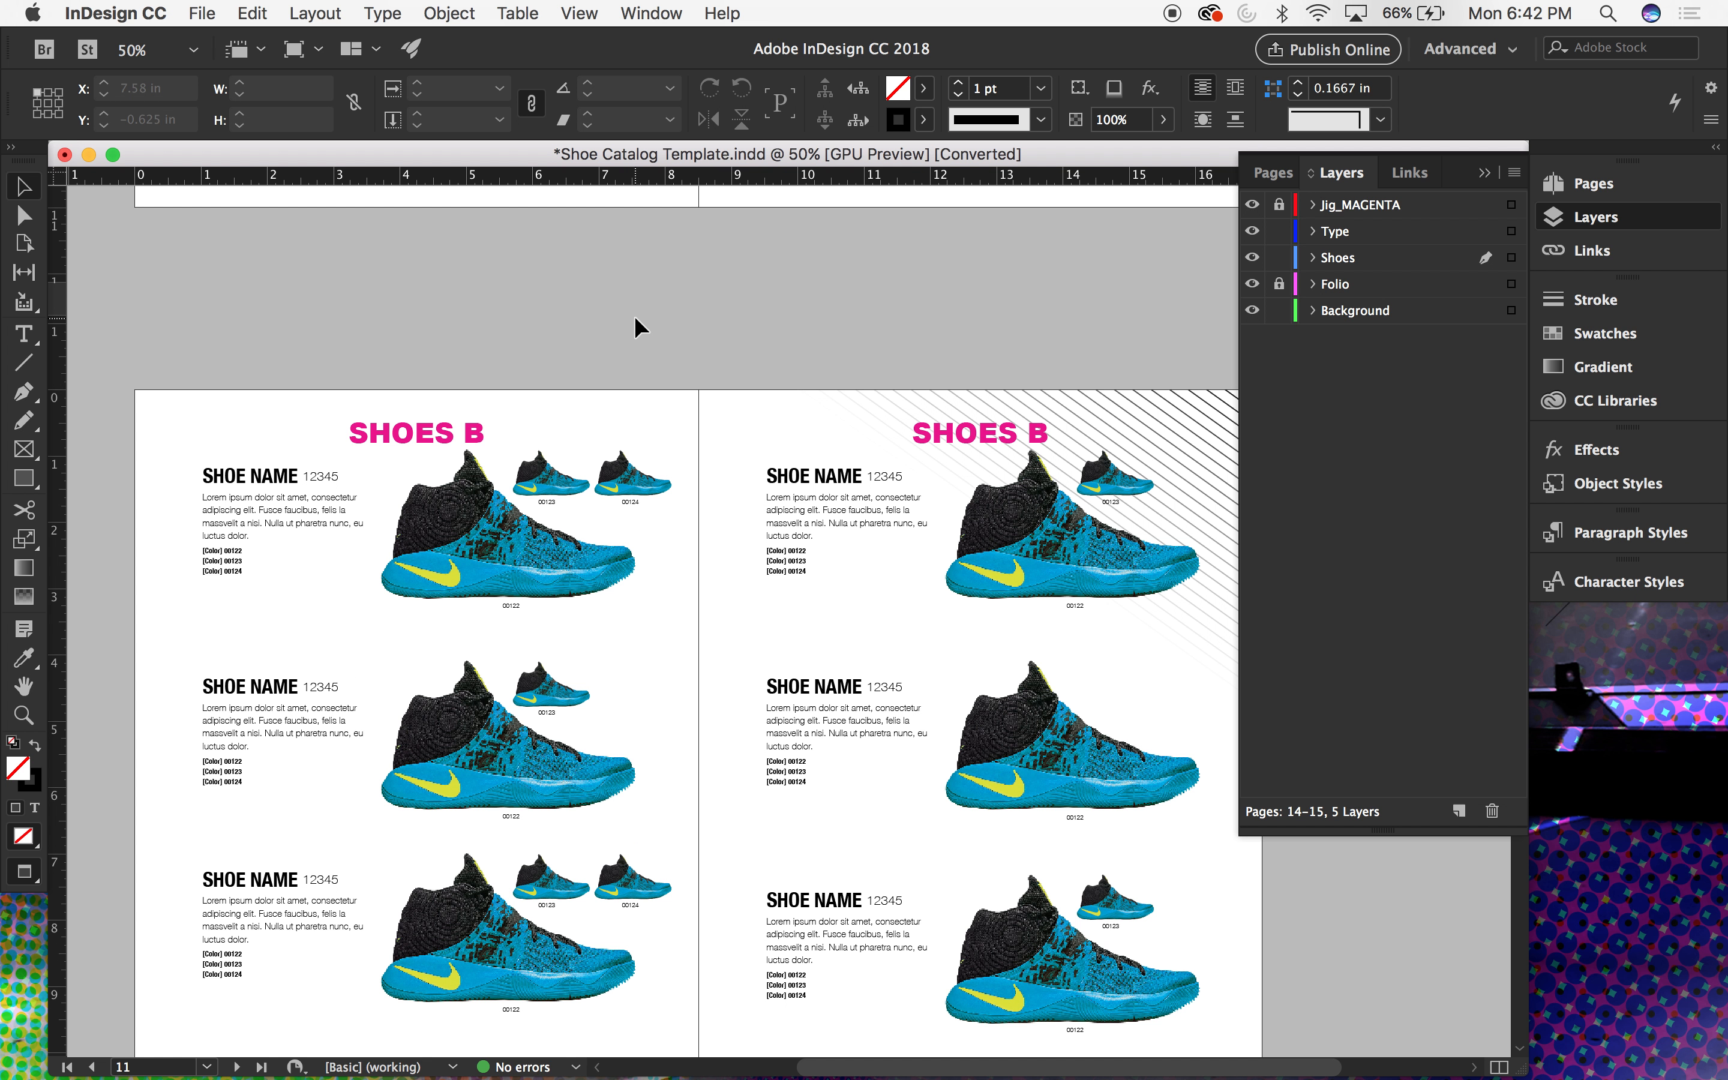
scroll(635, 318, "up", 8)
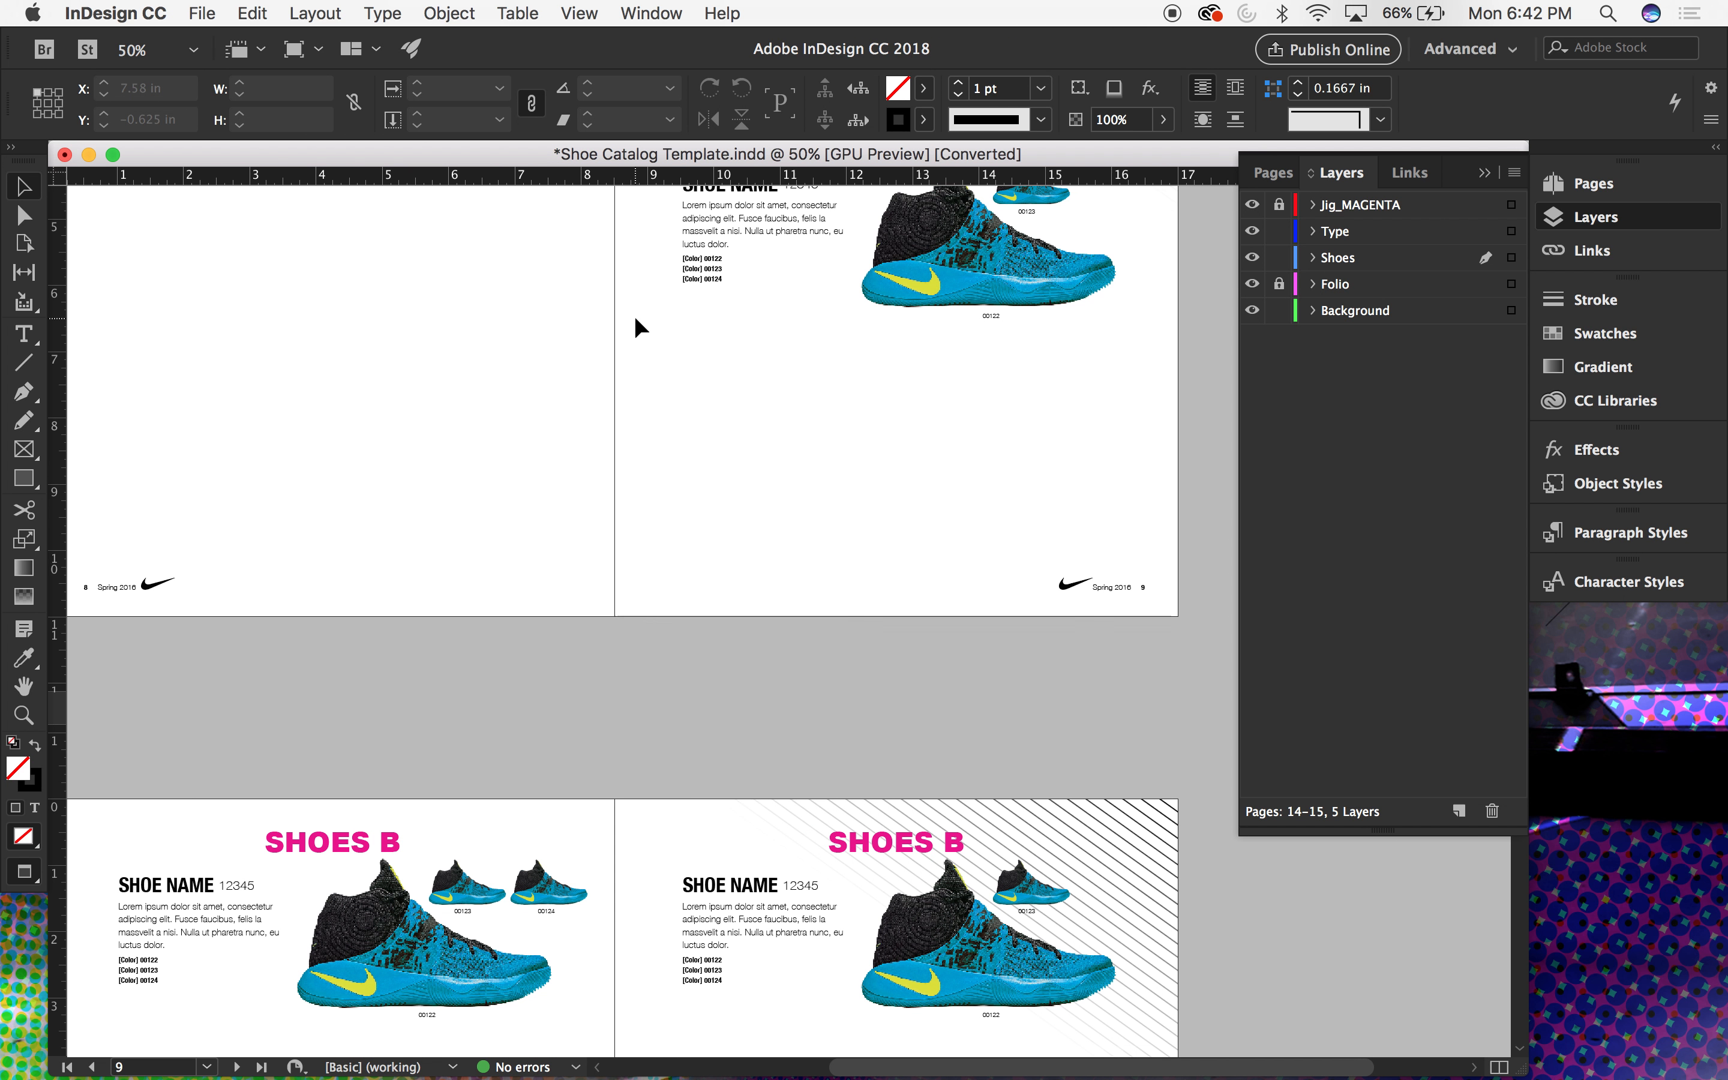
scroll(634, 315, "down", 9)
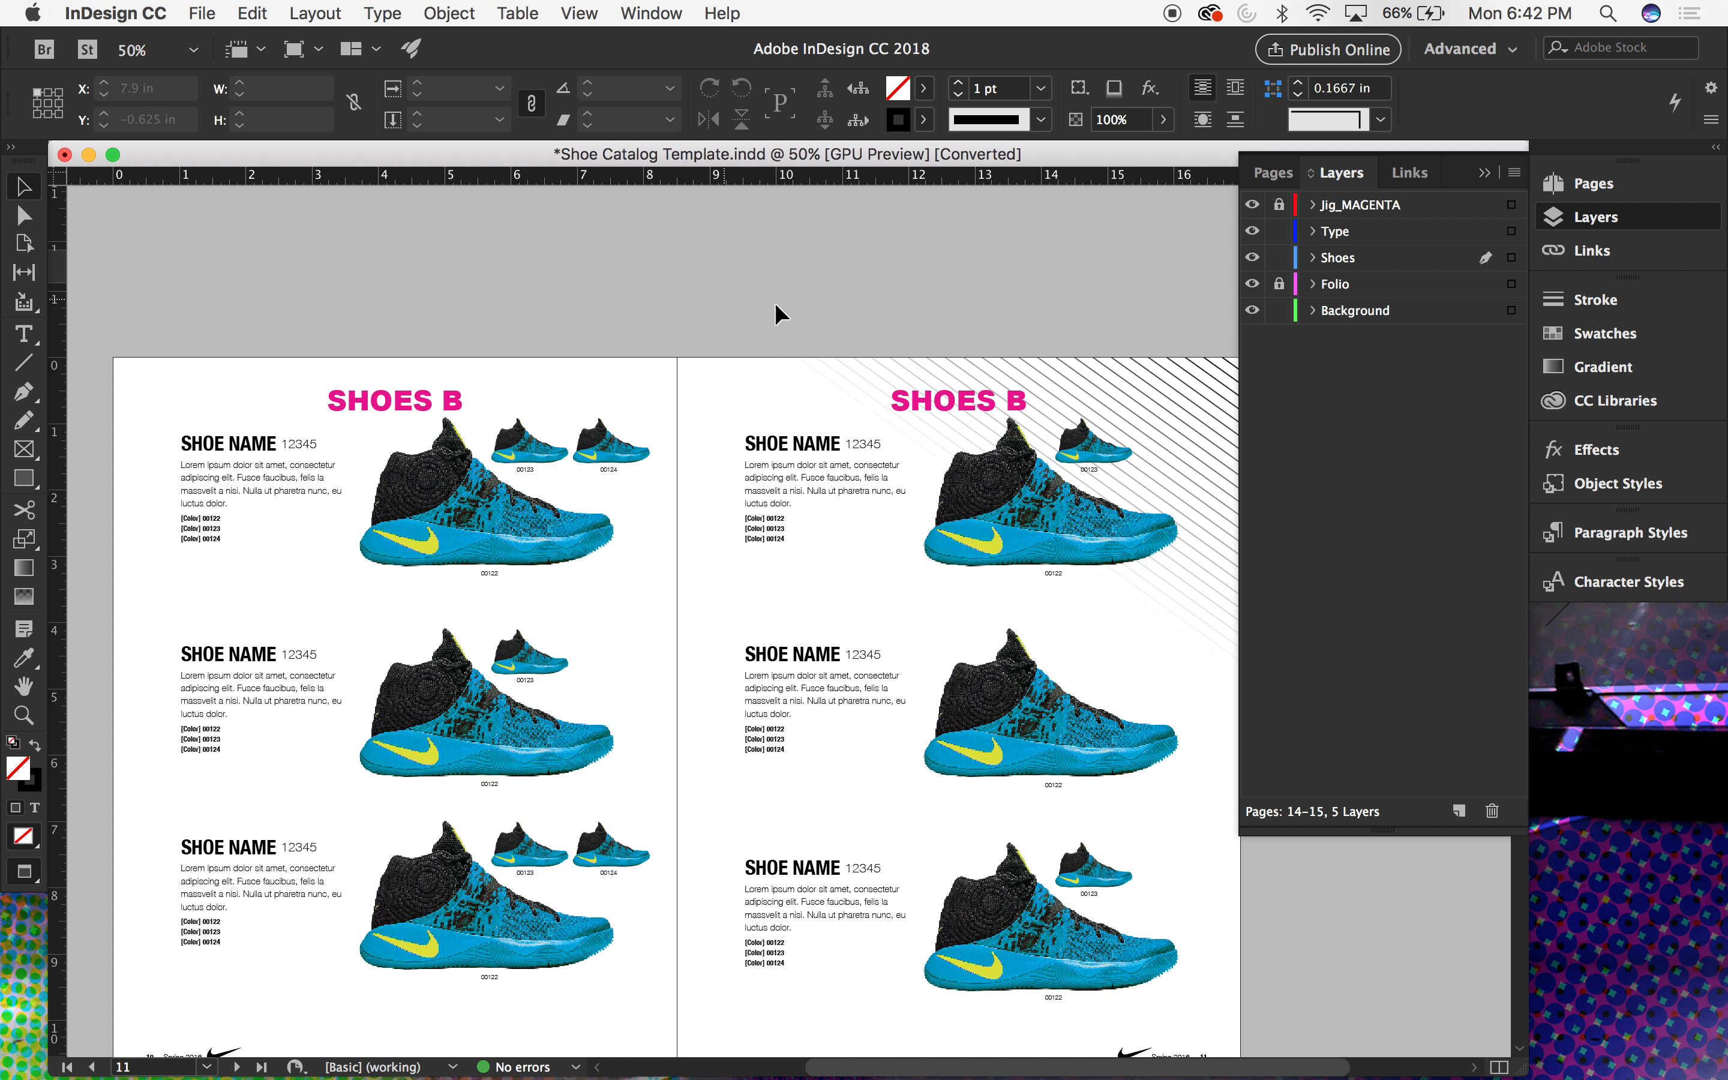
left_click(1252, 205)
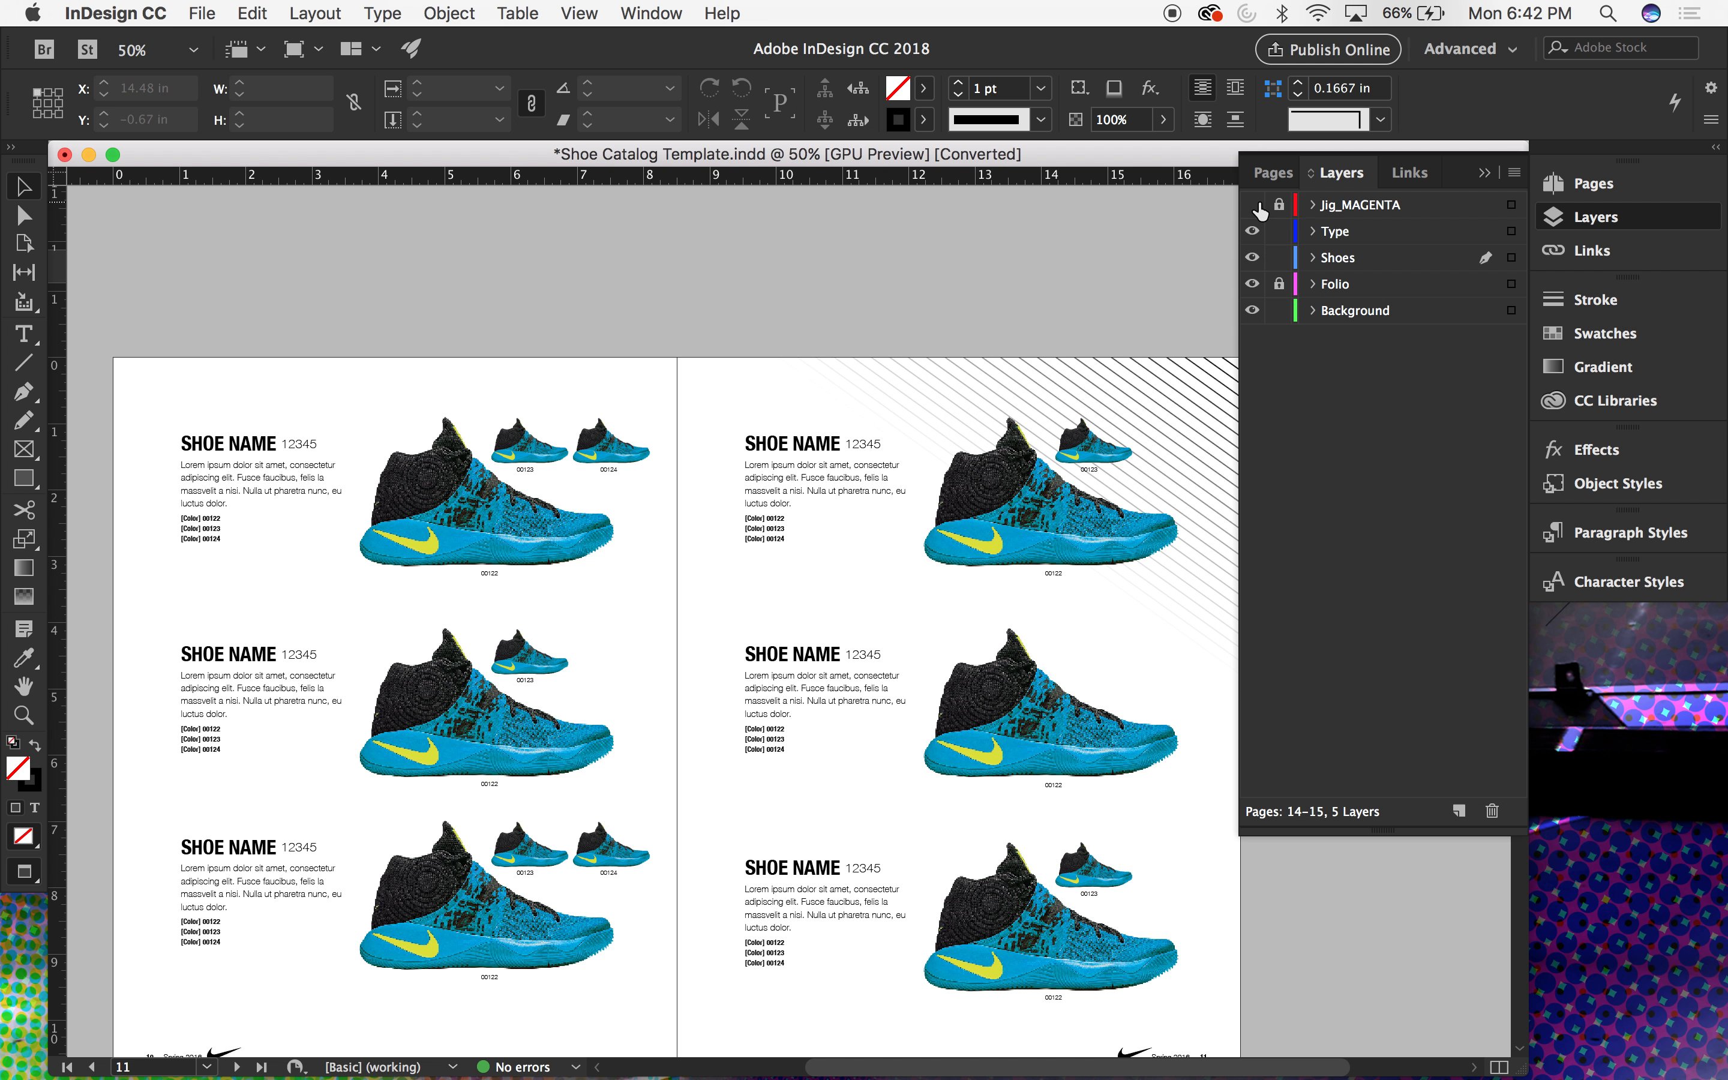
scroll(706, 296, "down", 5)
scroll(706, 296, "left", 1)
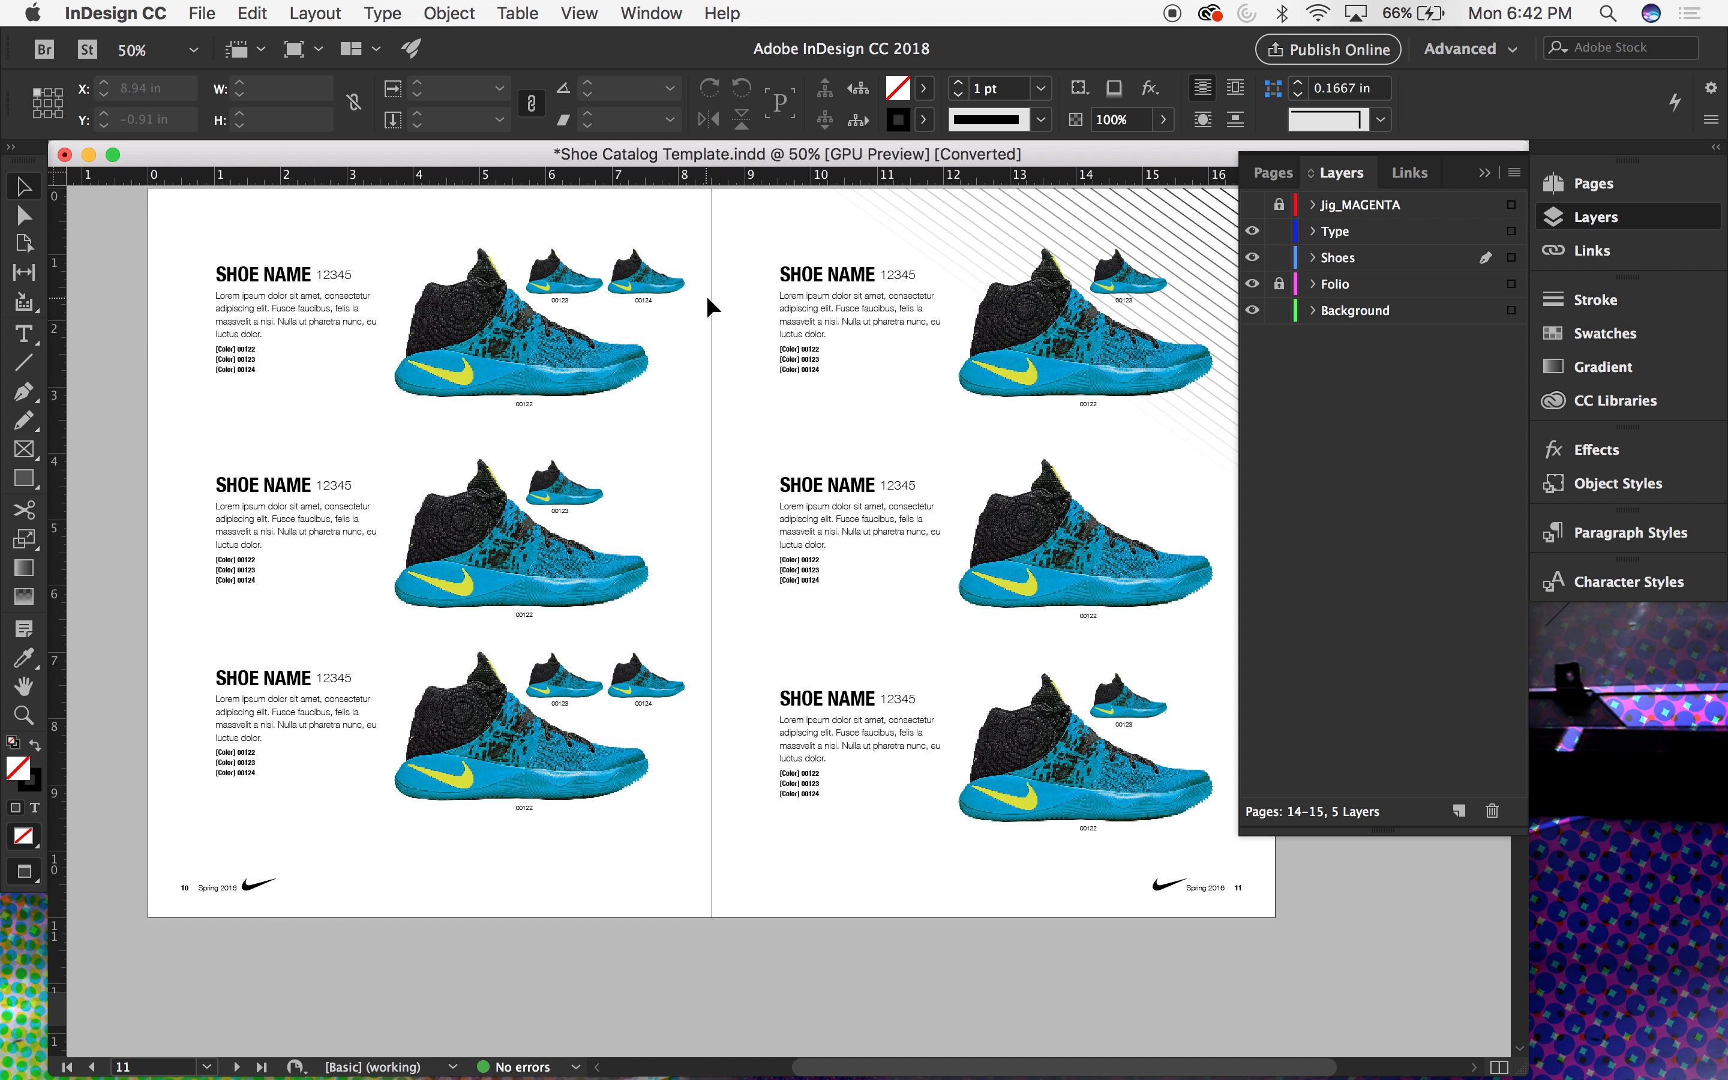
scroll(706, 296, "up", 2)
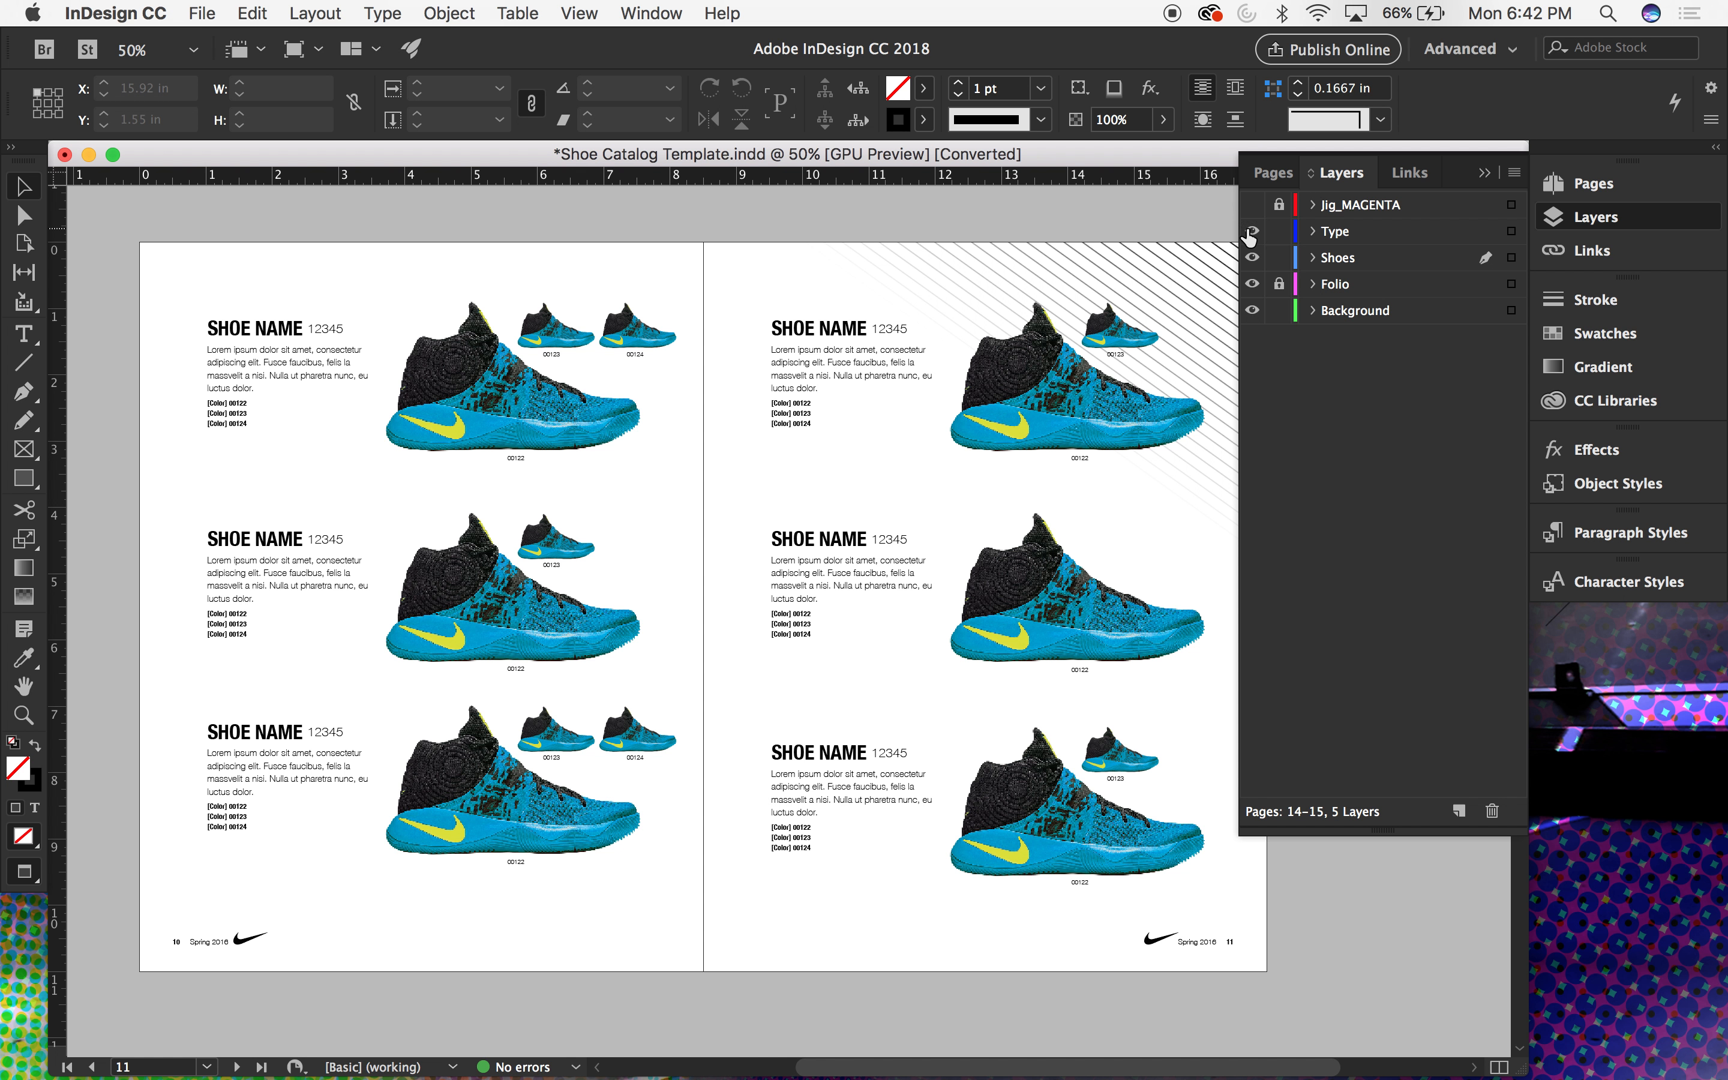
Step: Lock the Type layer and select only the shoe images on page 10
left_click(1252, 232)
left_click(1252, 232)
left_click(1278, 231)
left_click_drag(721, 267, 918, 446)
left_click(692, 945)
scroll(229, 427, "left", 5)
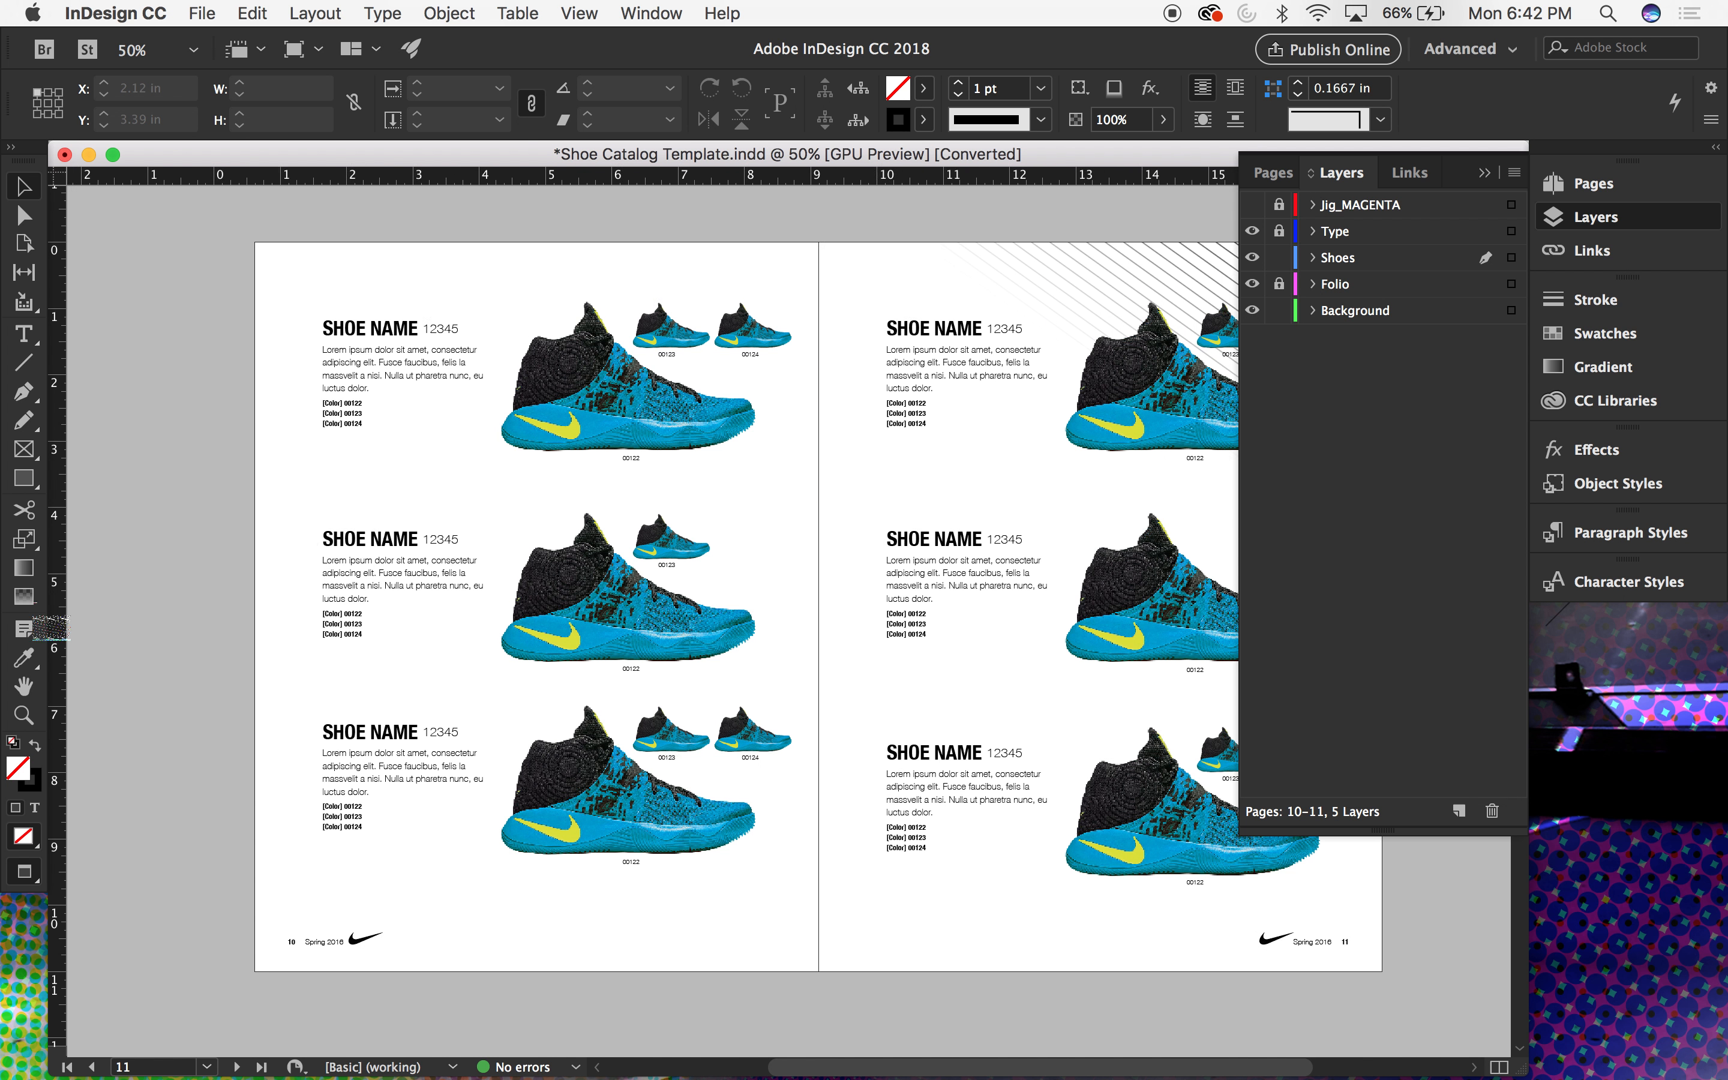
left_click_drag(229, 428, 904, 889)
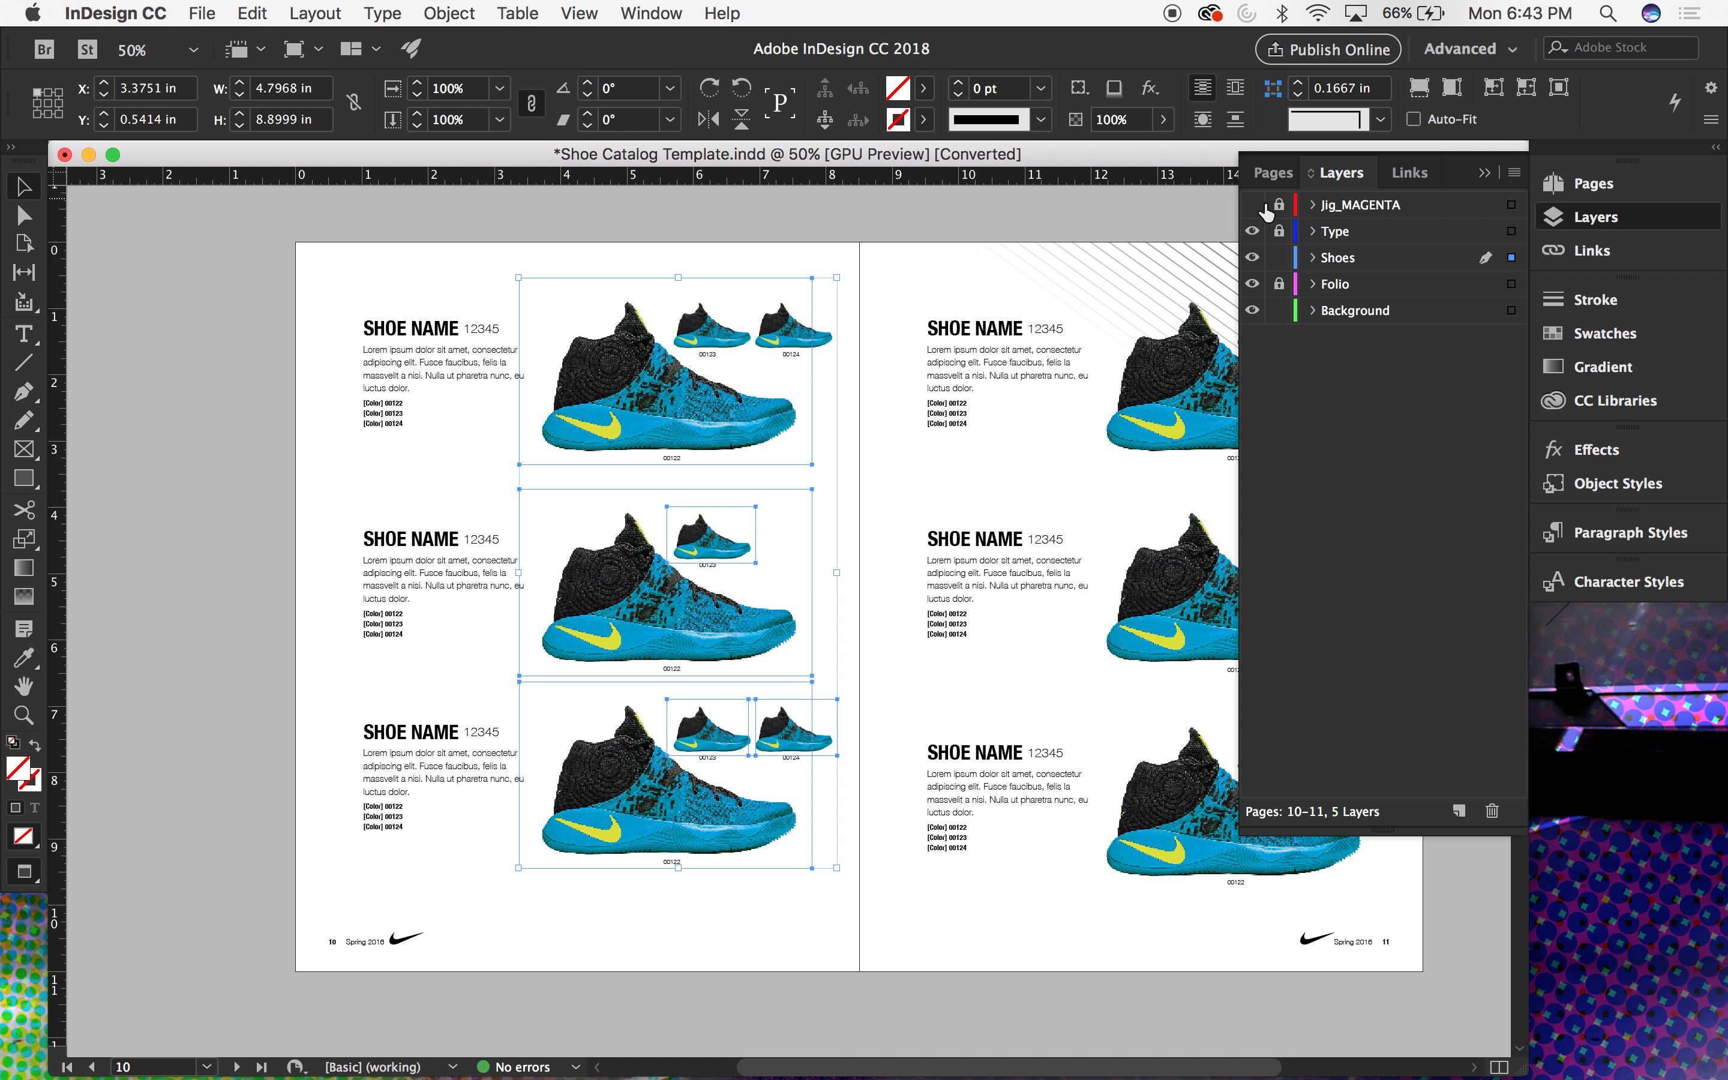
Step: Unlock the Type layer, and hide and reshow the Type and Shoes layers in turn to check what each contains
left_click(1280, 231)
left_click(1254, 231)
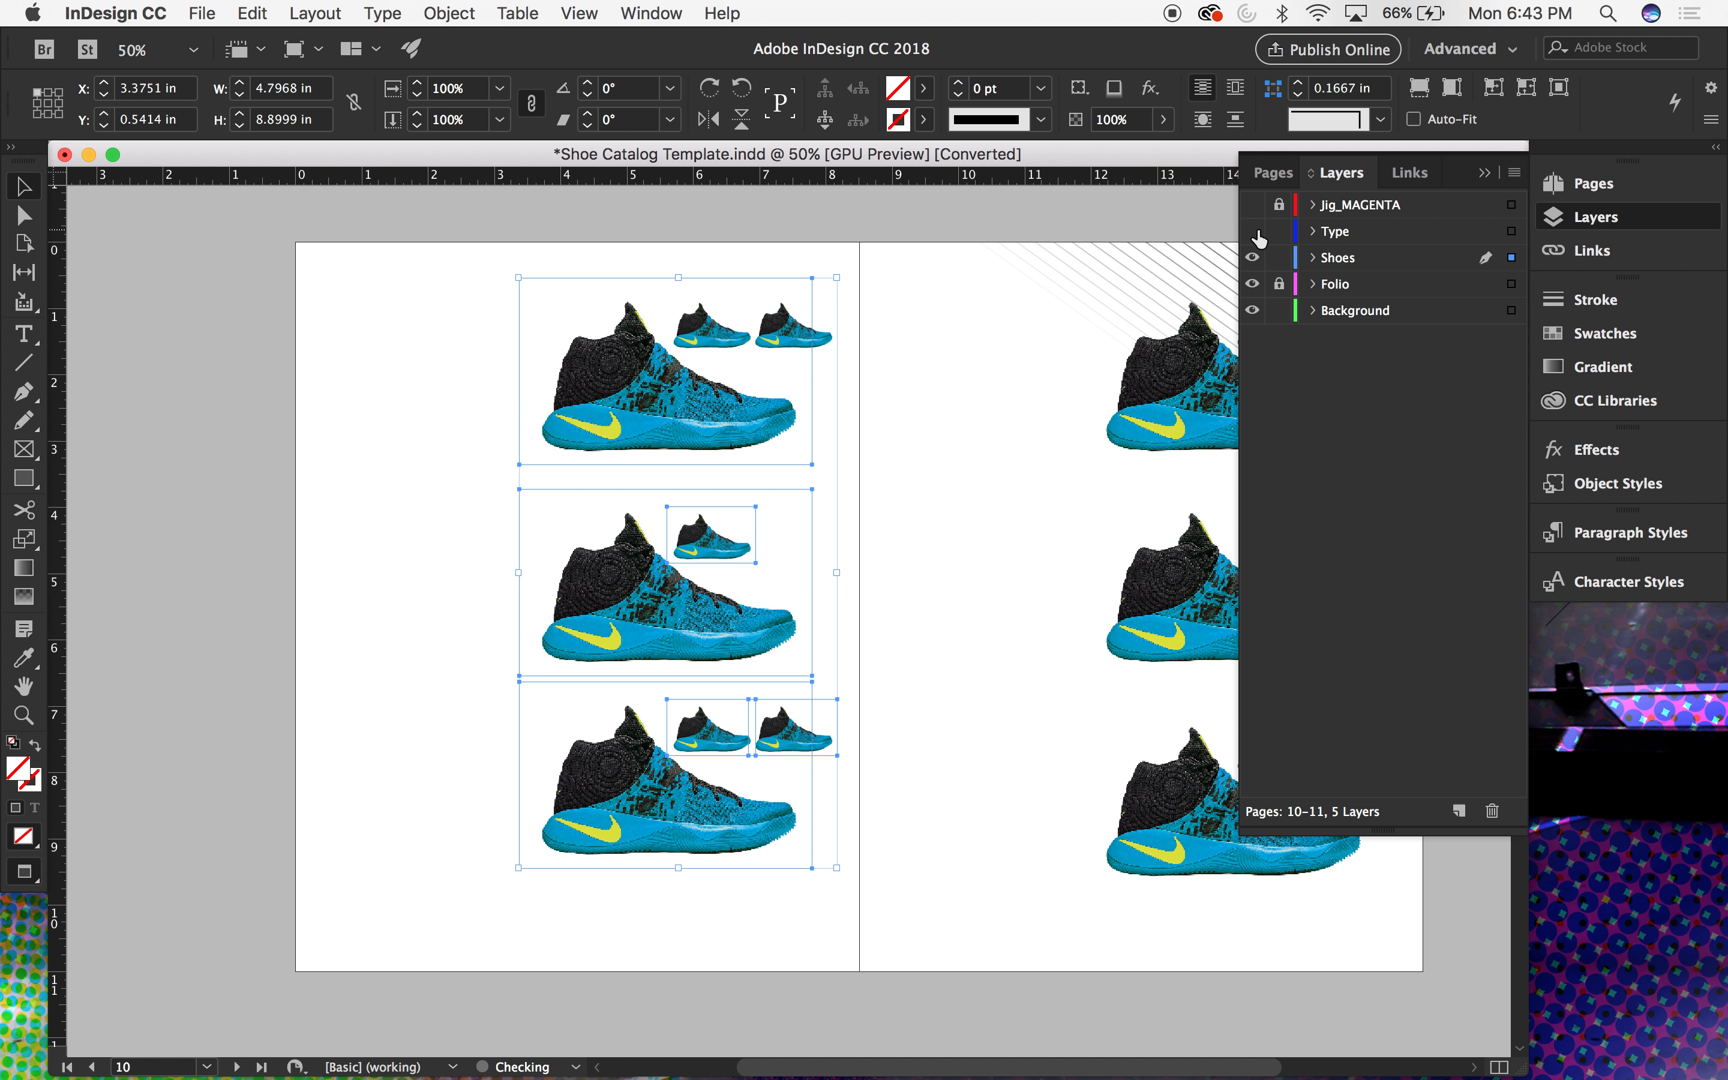
left_click(1255, 233)
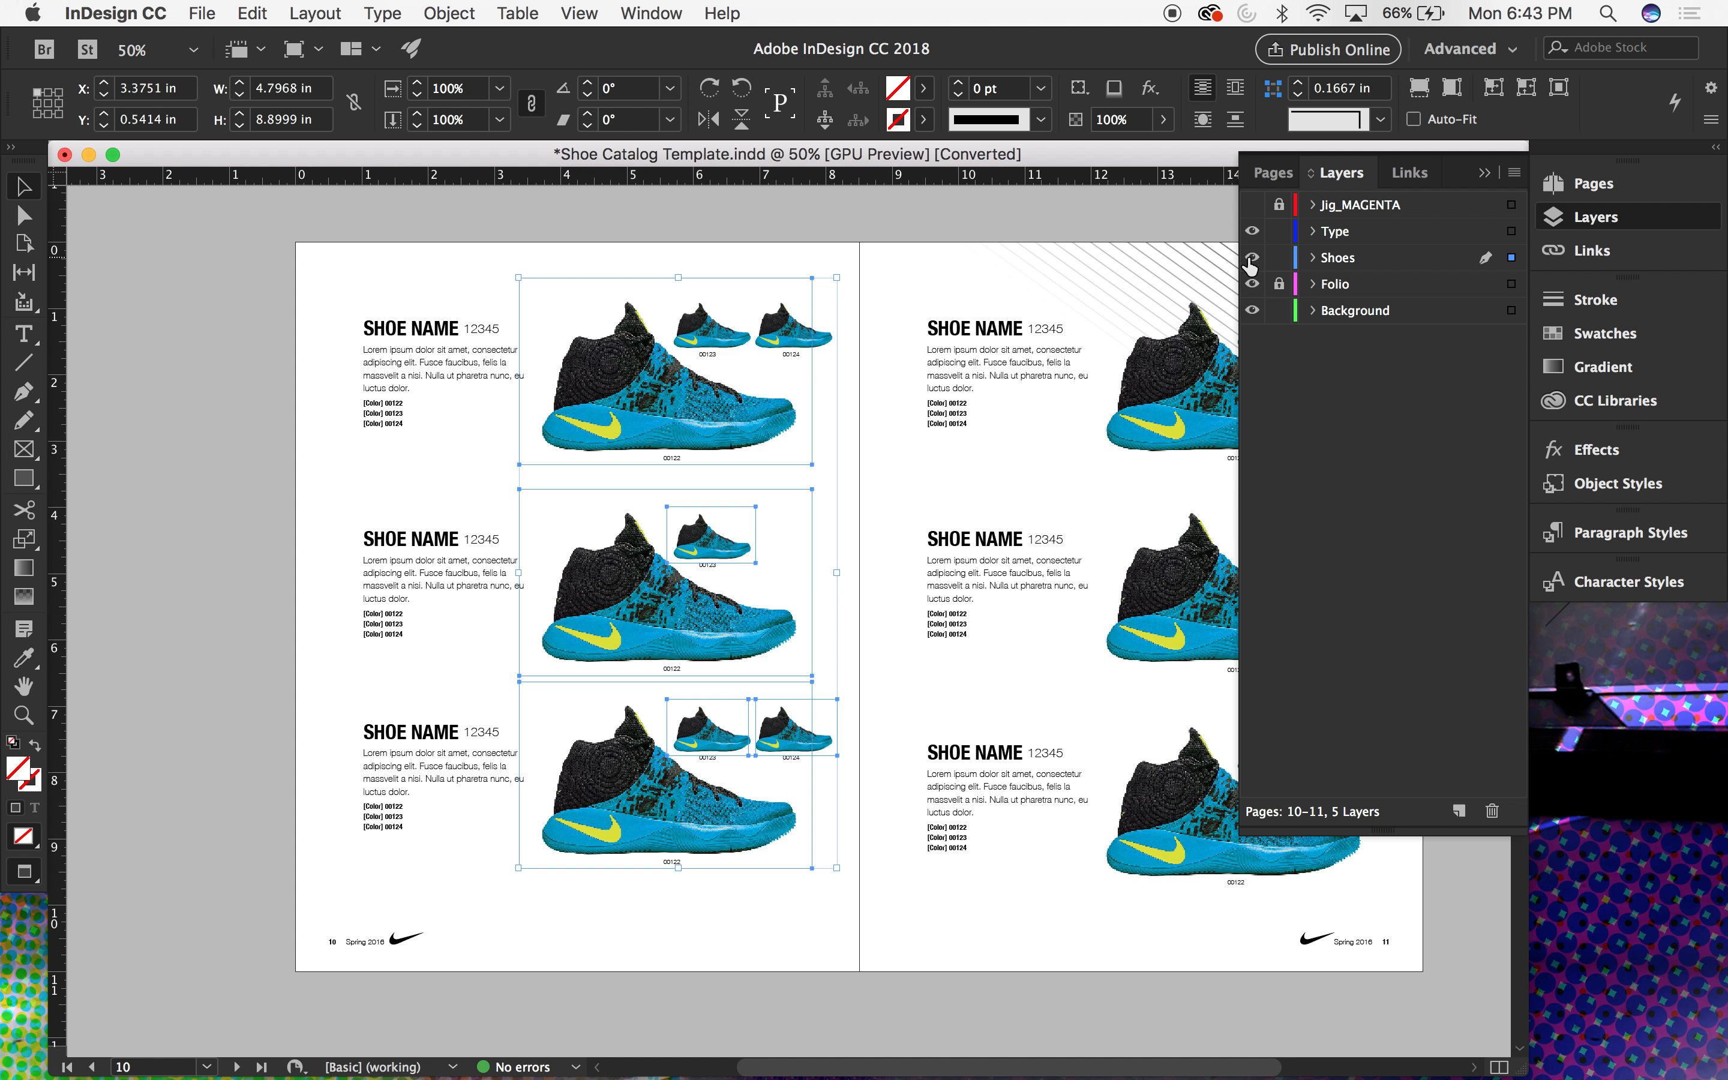
left_click(1255, 258)
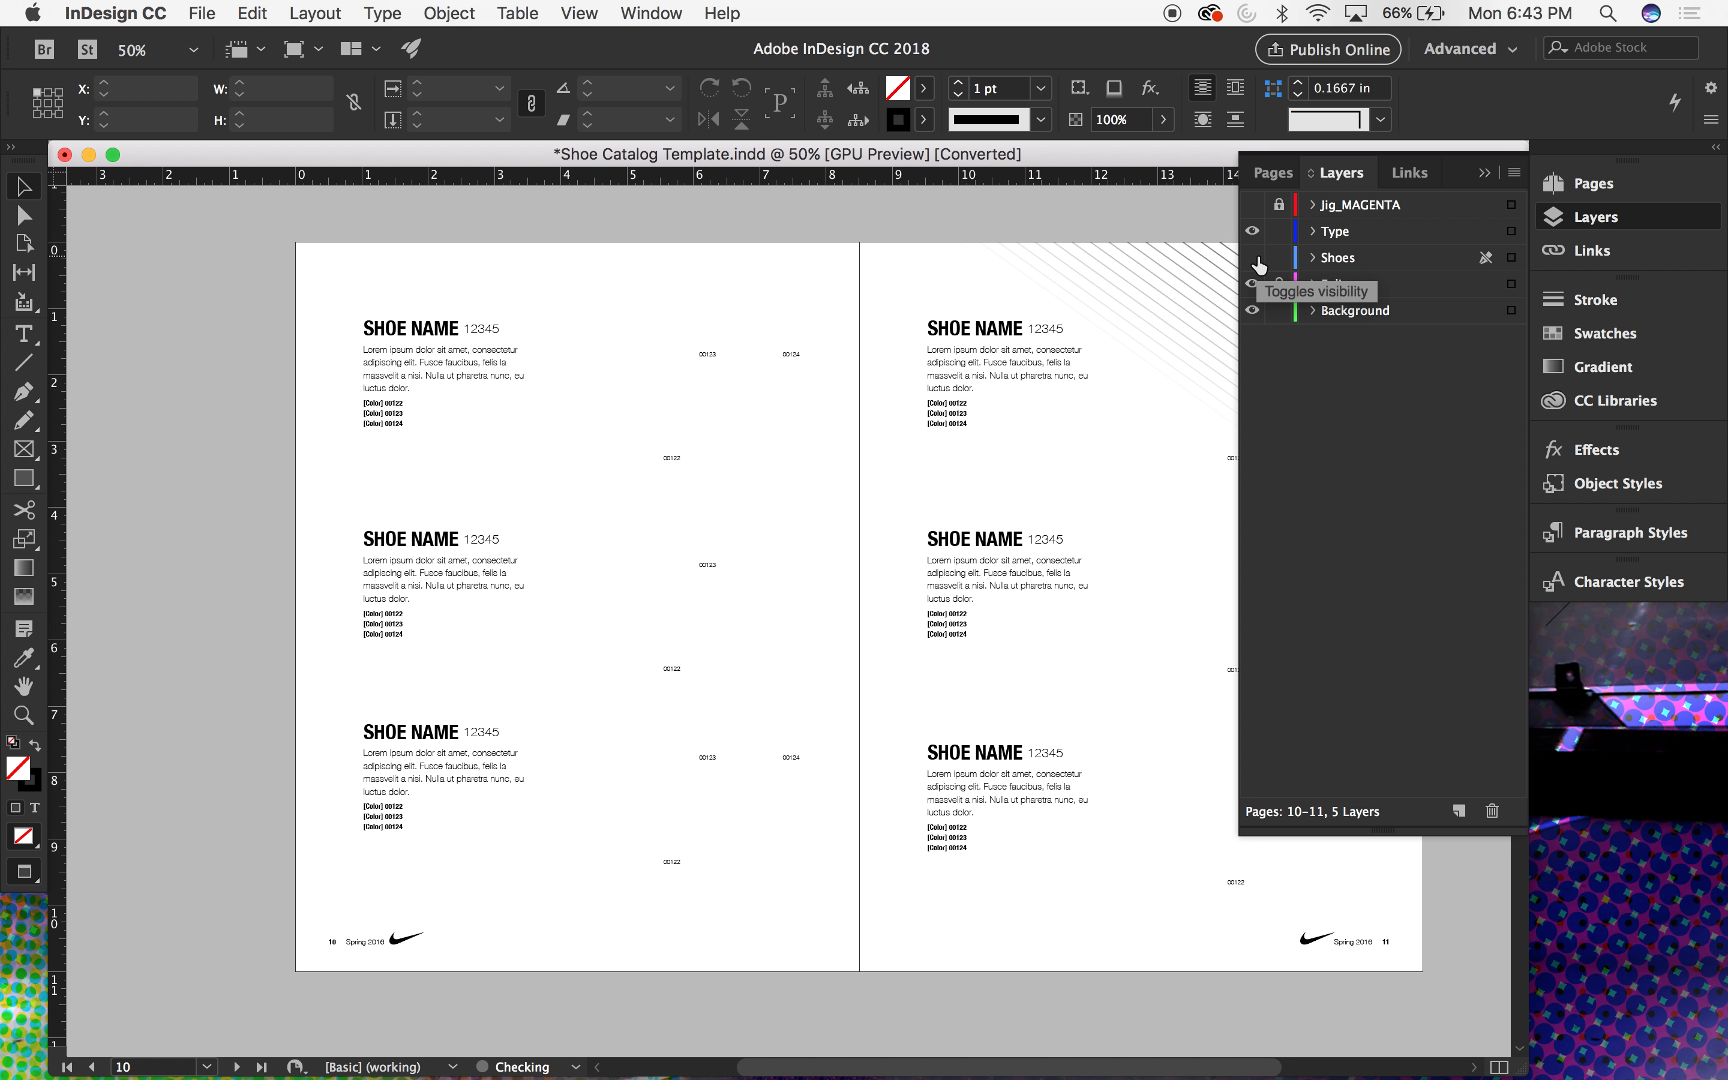
left_click(1253, 260)
scroll(1095, 254, "right", 3)
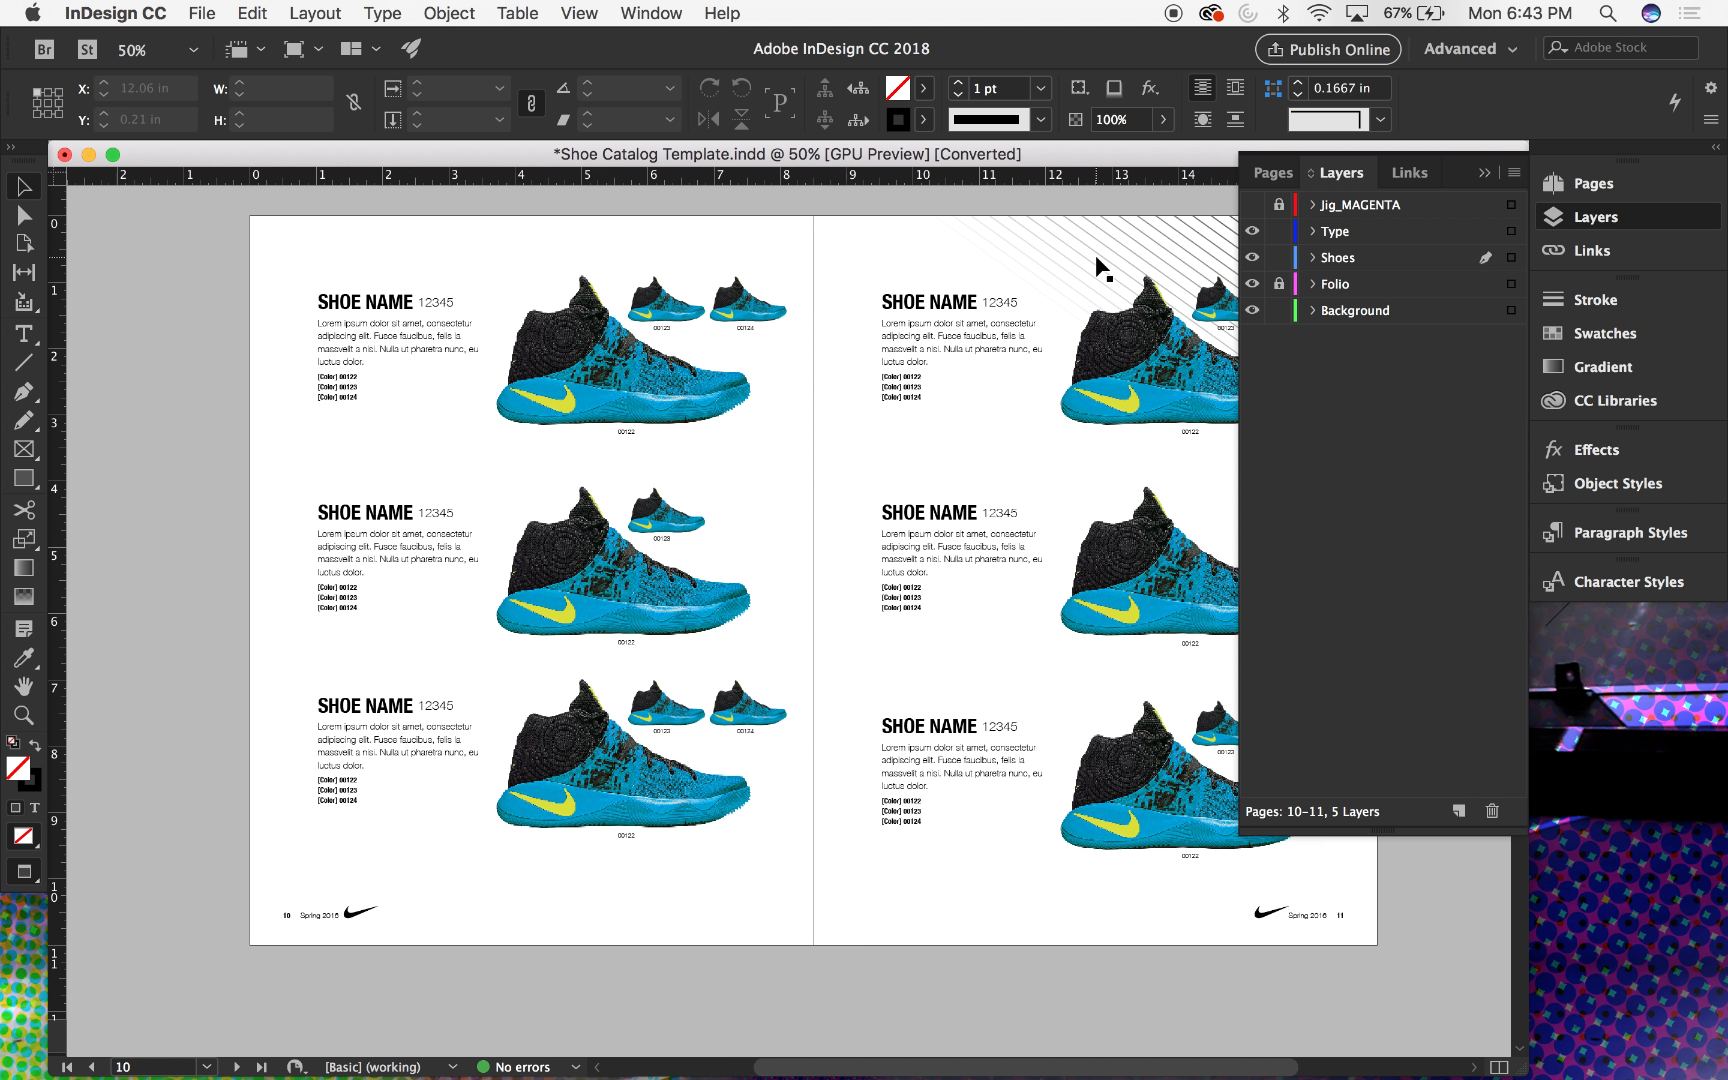
Step: Hide and reshow the Shoes layer, make Background the active layer, and unlock the Folio layer
left_click(1252, 258)
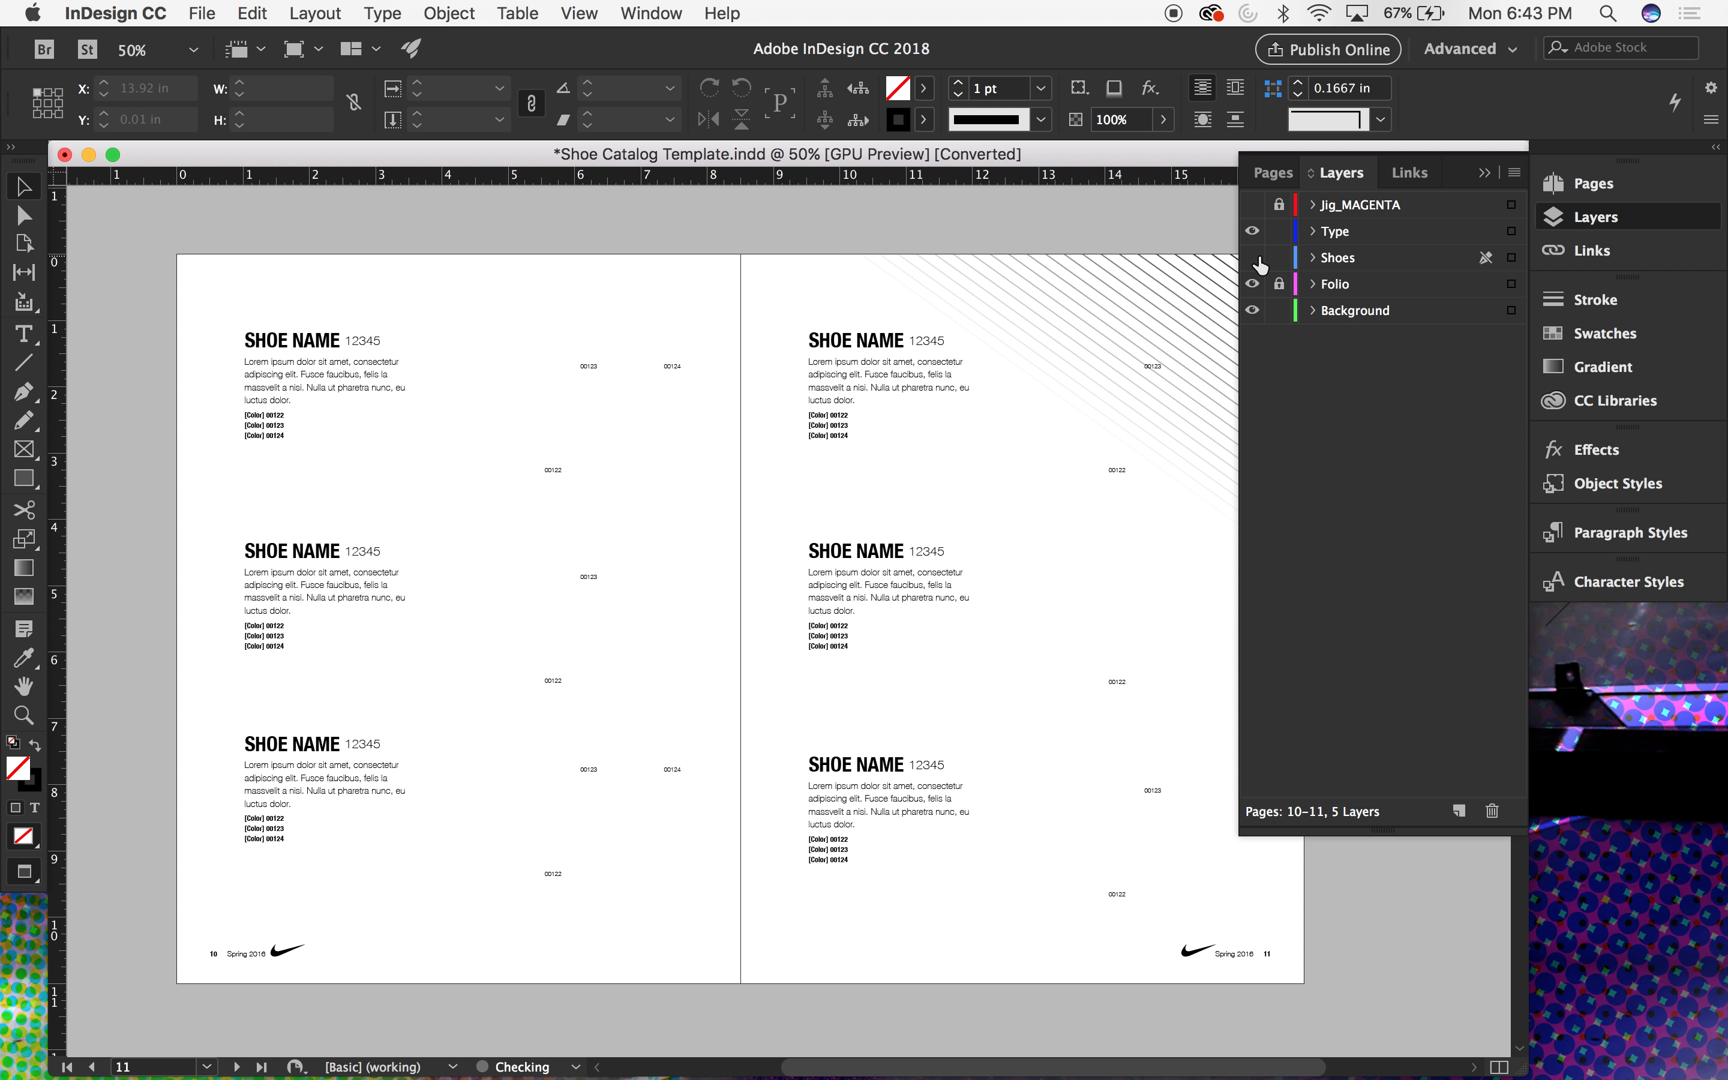
left_click(1340, 310)
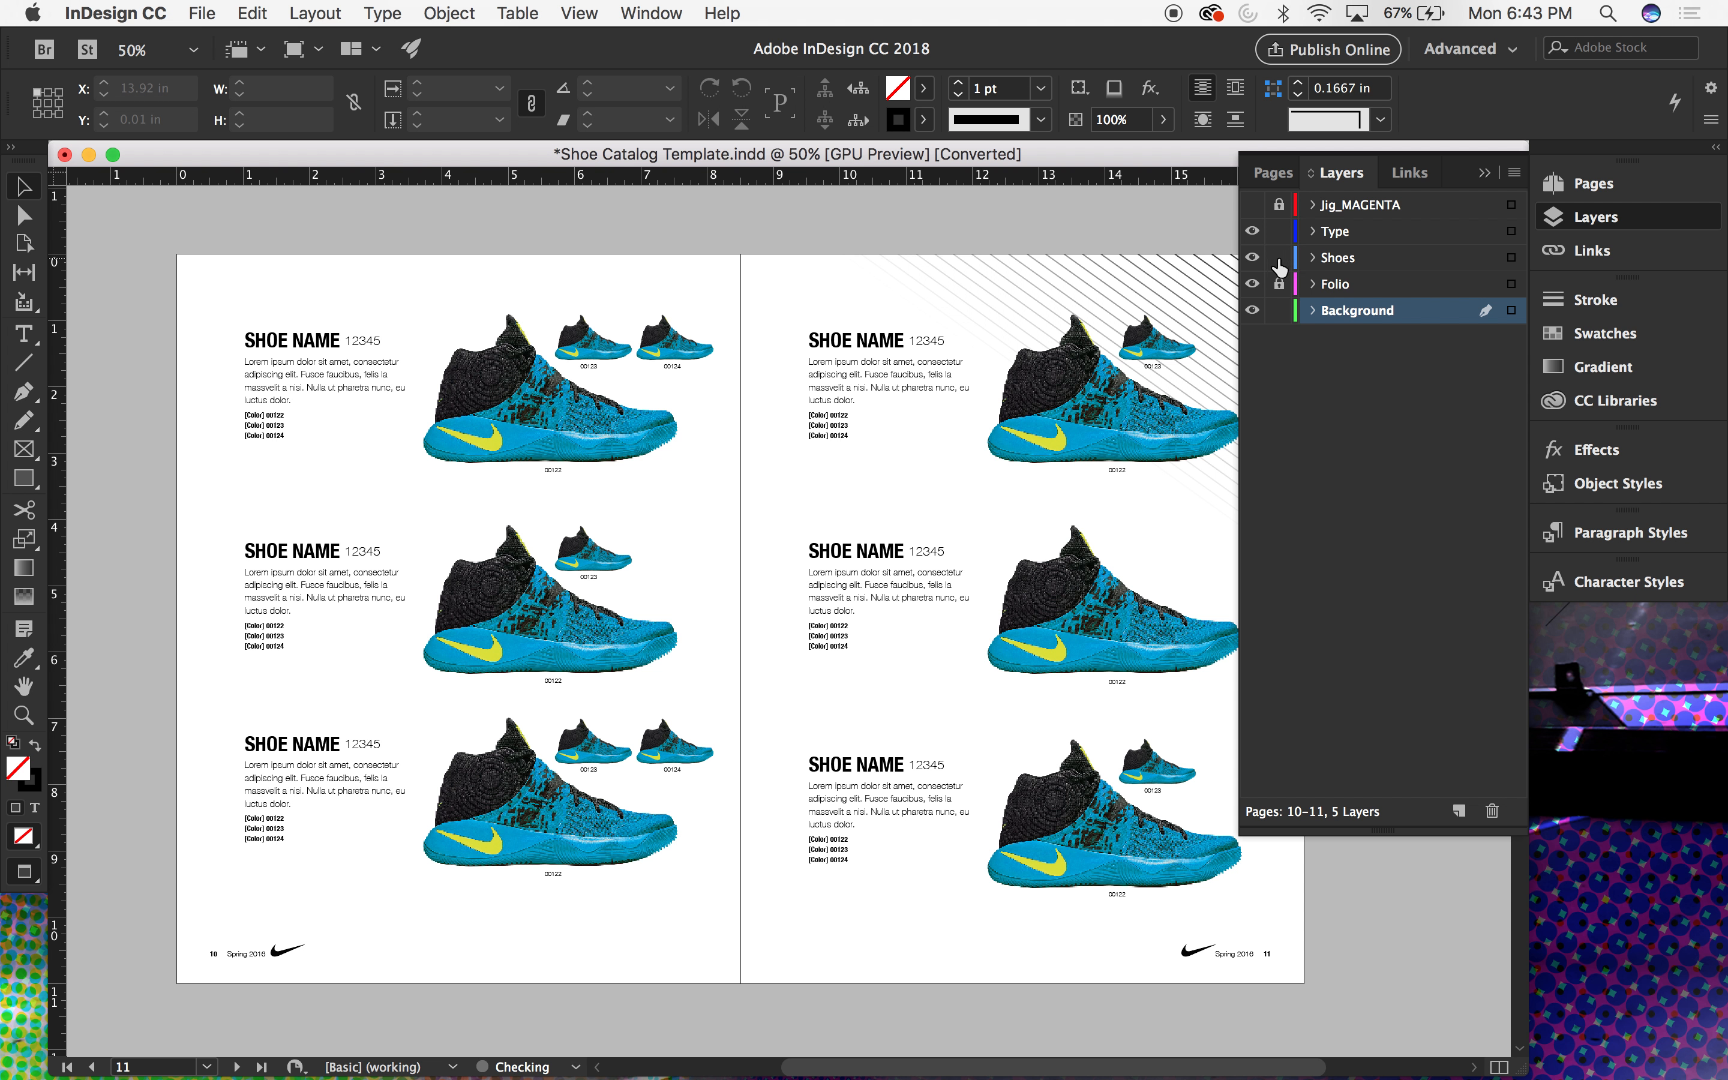
left_click(1253, 285)
left_click(1254, 285)
Step: Hide and reshow the Folio layer to check its contents, and inspect the folio on page 13 up close
scroll(1106, 438, "down", 10)
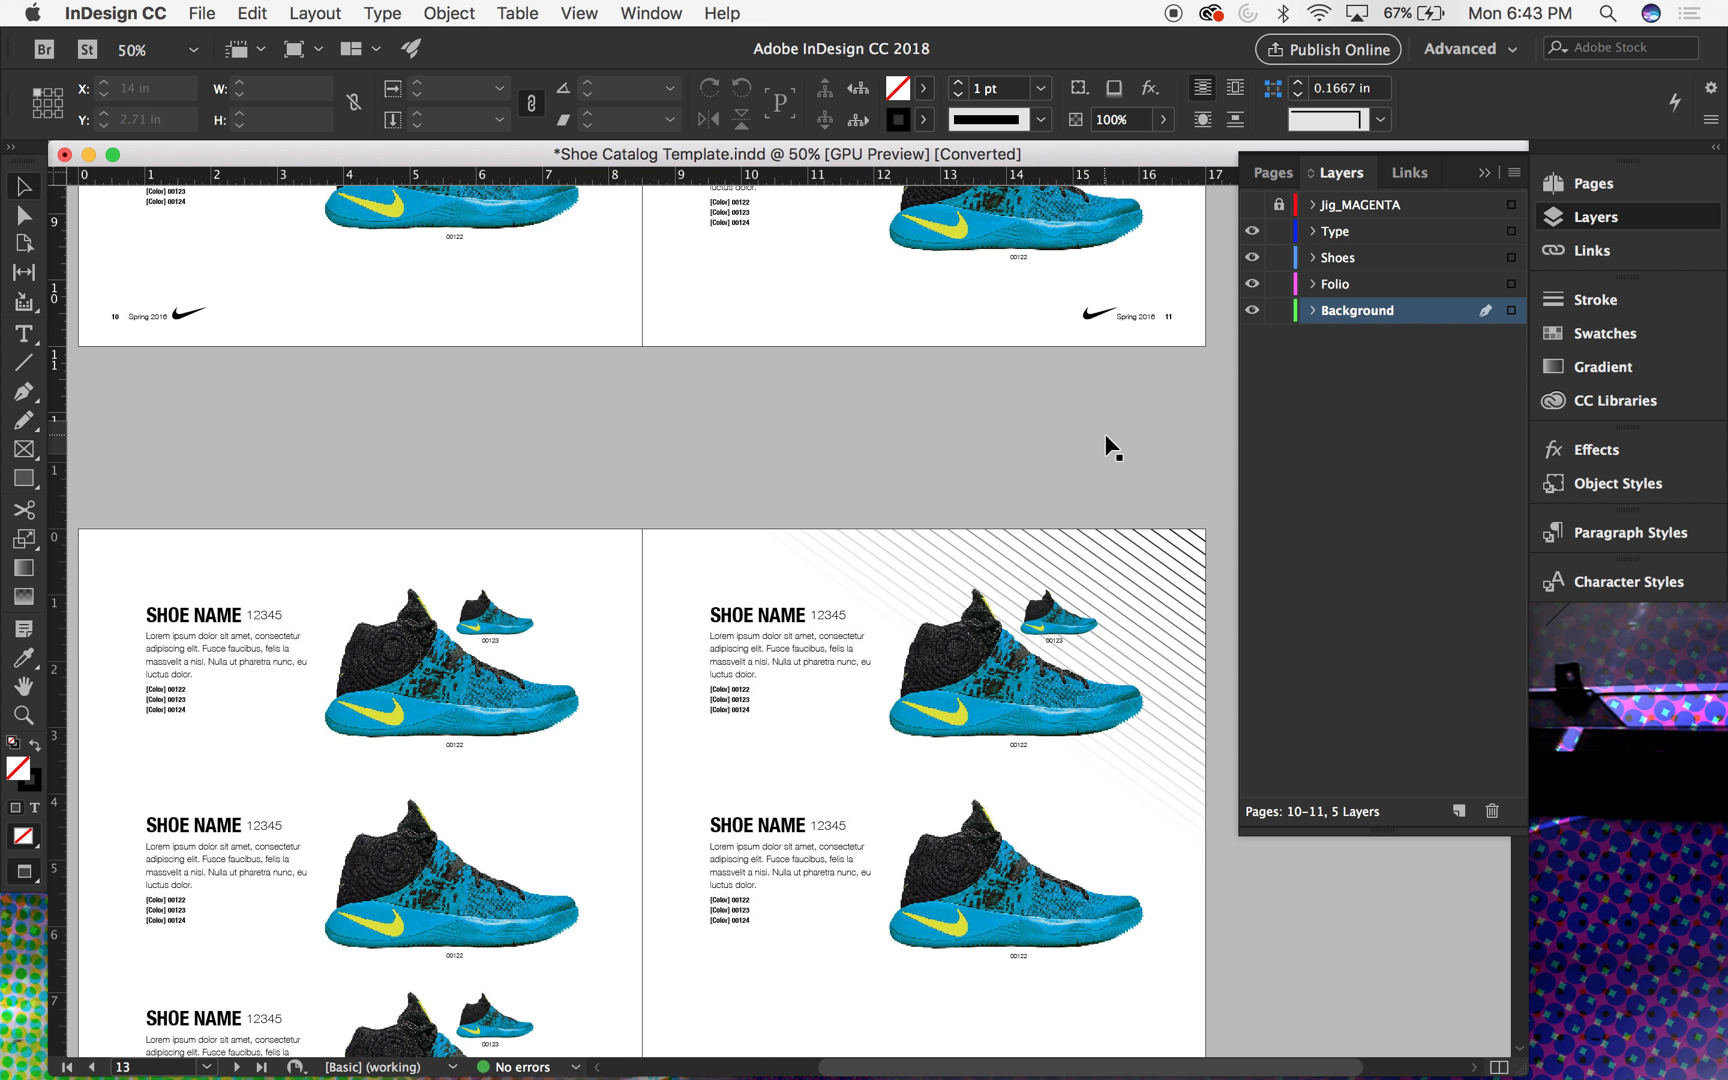
scroll(1105, 434, "down", 8)
left_click(1252, 284)
left_click(1253, 284)
scroll(1188, 596, "down", 3)
key("z")
left_click_drag(1074, 636, 1275, 850)
scroll(1115, 759, "right", 7)
scroll(1116, 759, "down", 4)
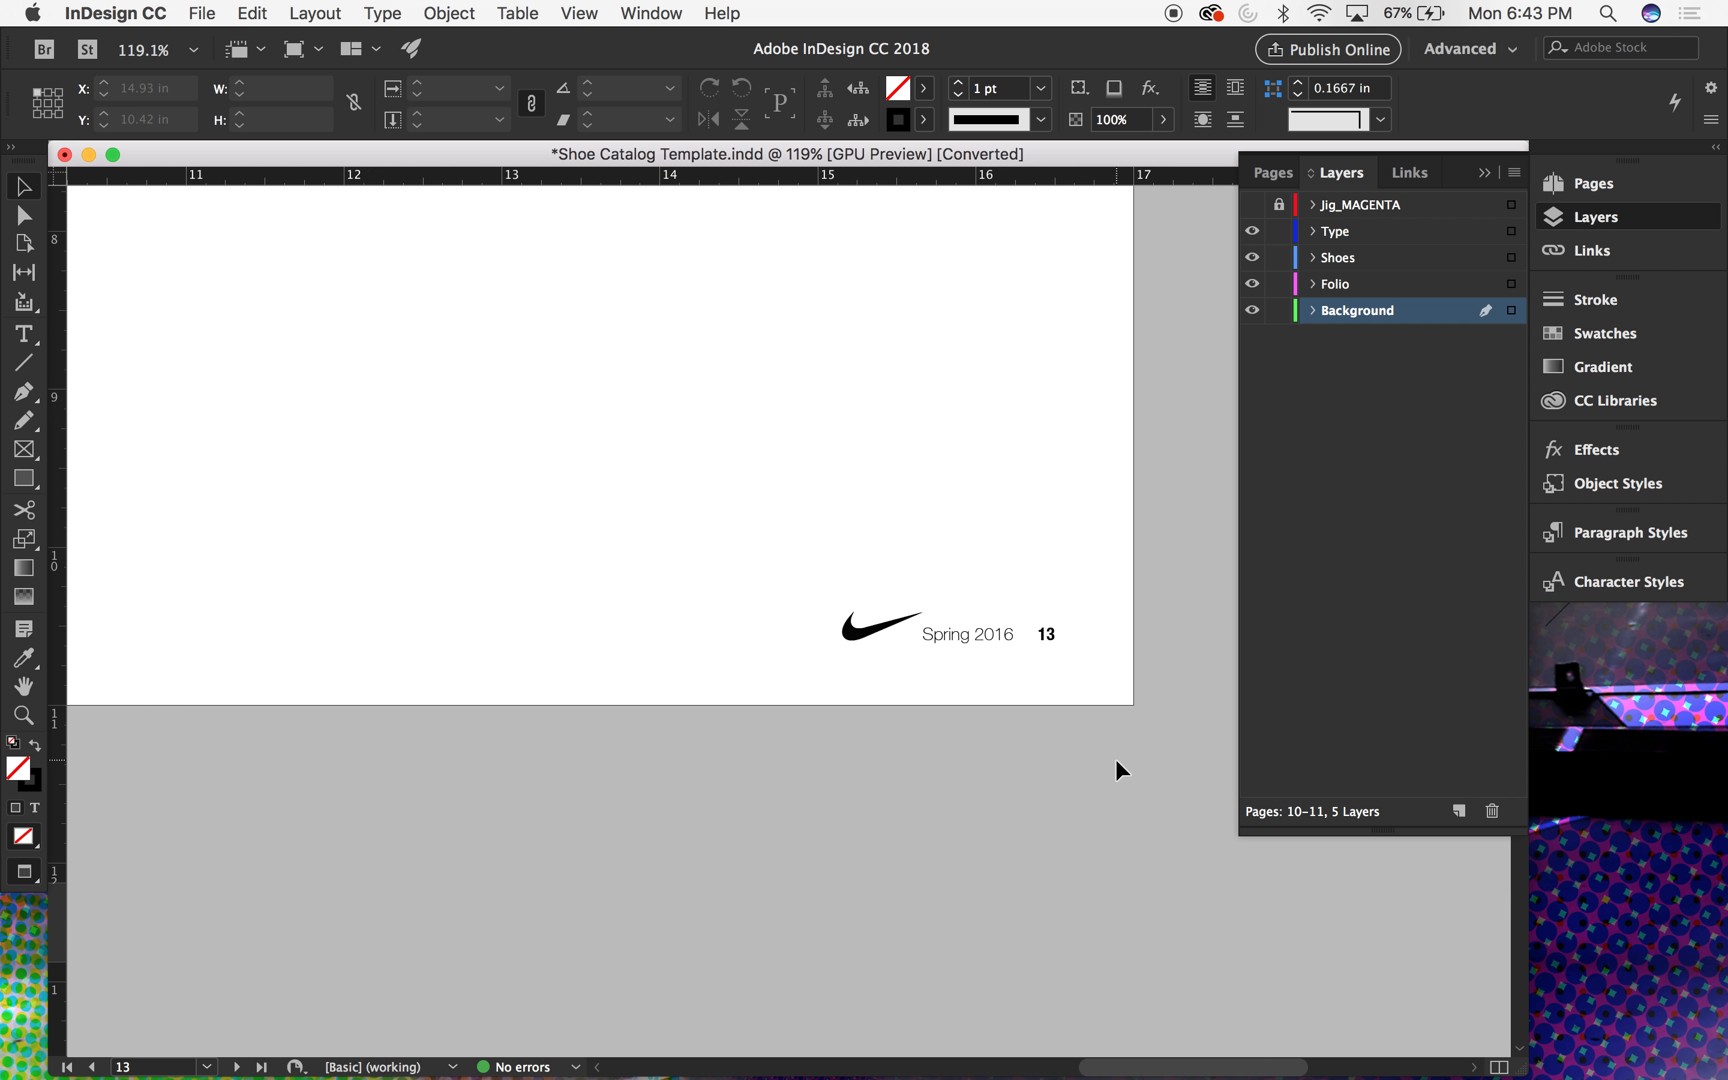
Step: Select the Spring 2016 folio text frame on page 13, and compare it with the folio on page 15
left_click(1016, 635)
left_click_drag(904, 609, 813, 555)
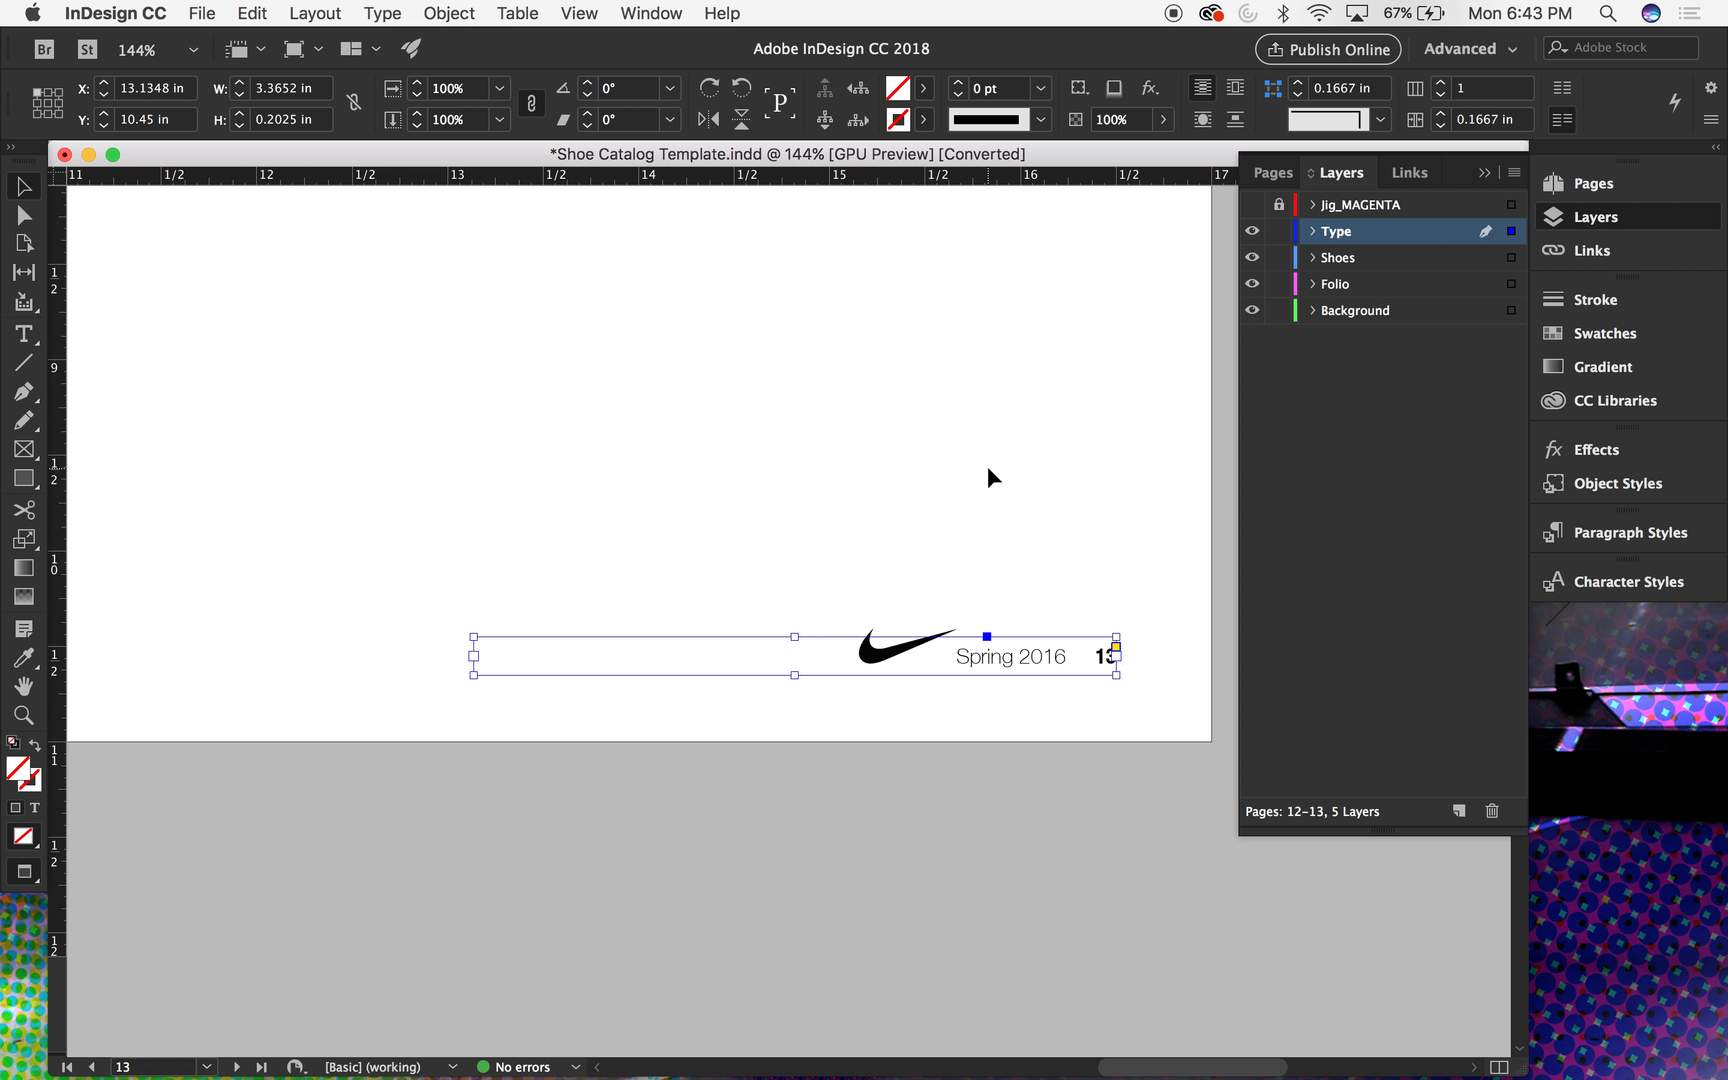
left_click(886, 470)
scroll(1024, 512, "right", 7)
scroll(1024, 513, "up", 5)
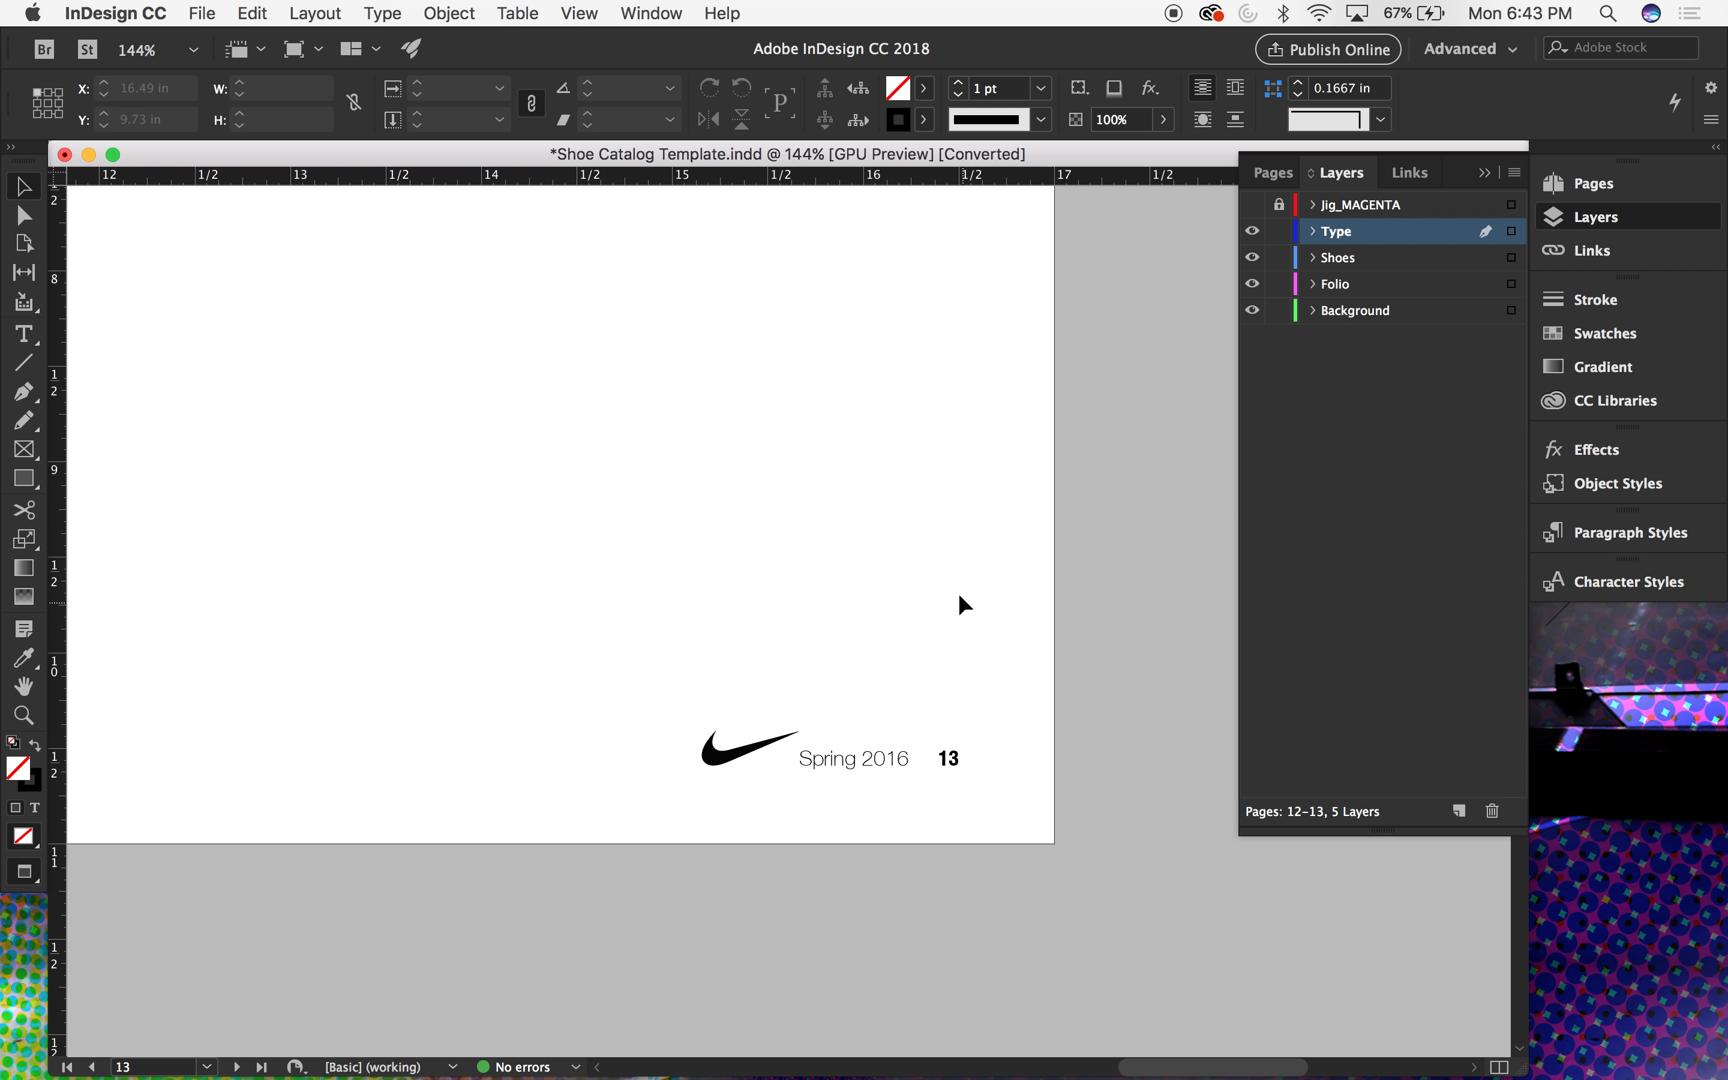
left_click(914, 763)
key("super+1")
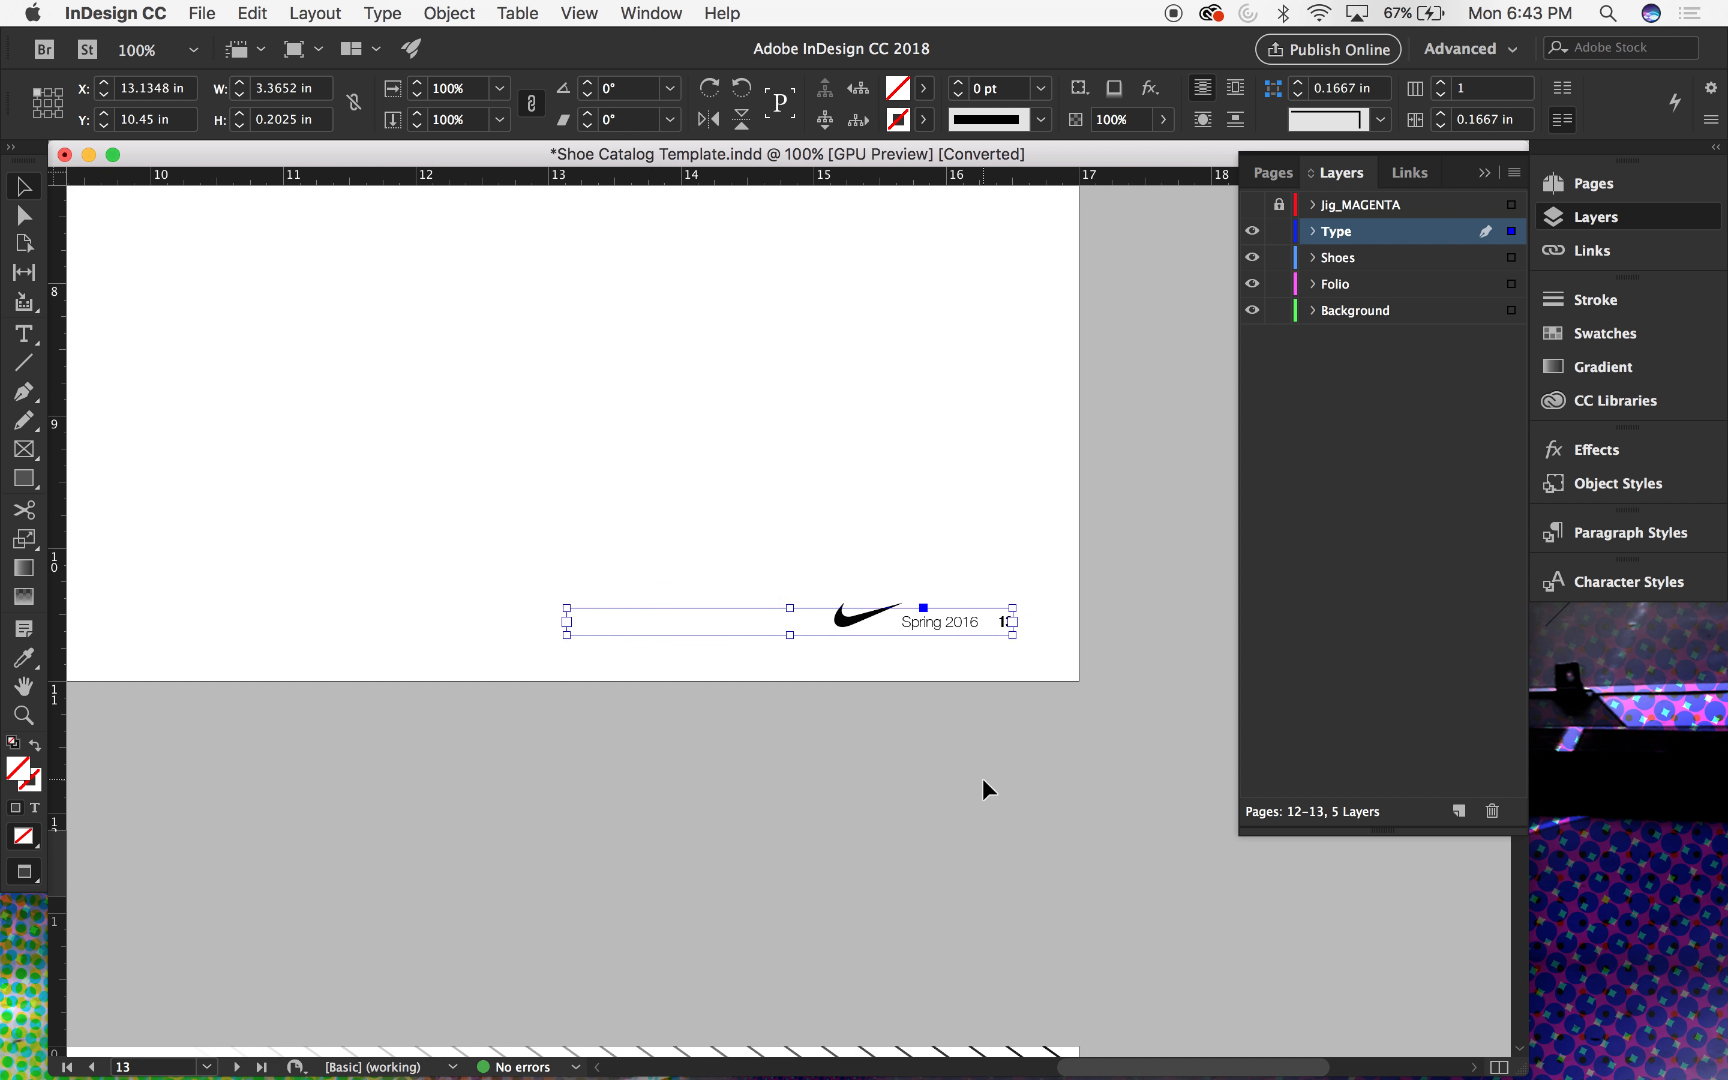
key("super+minus")
scroll(983, 778, "down", 10)
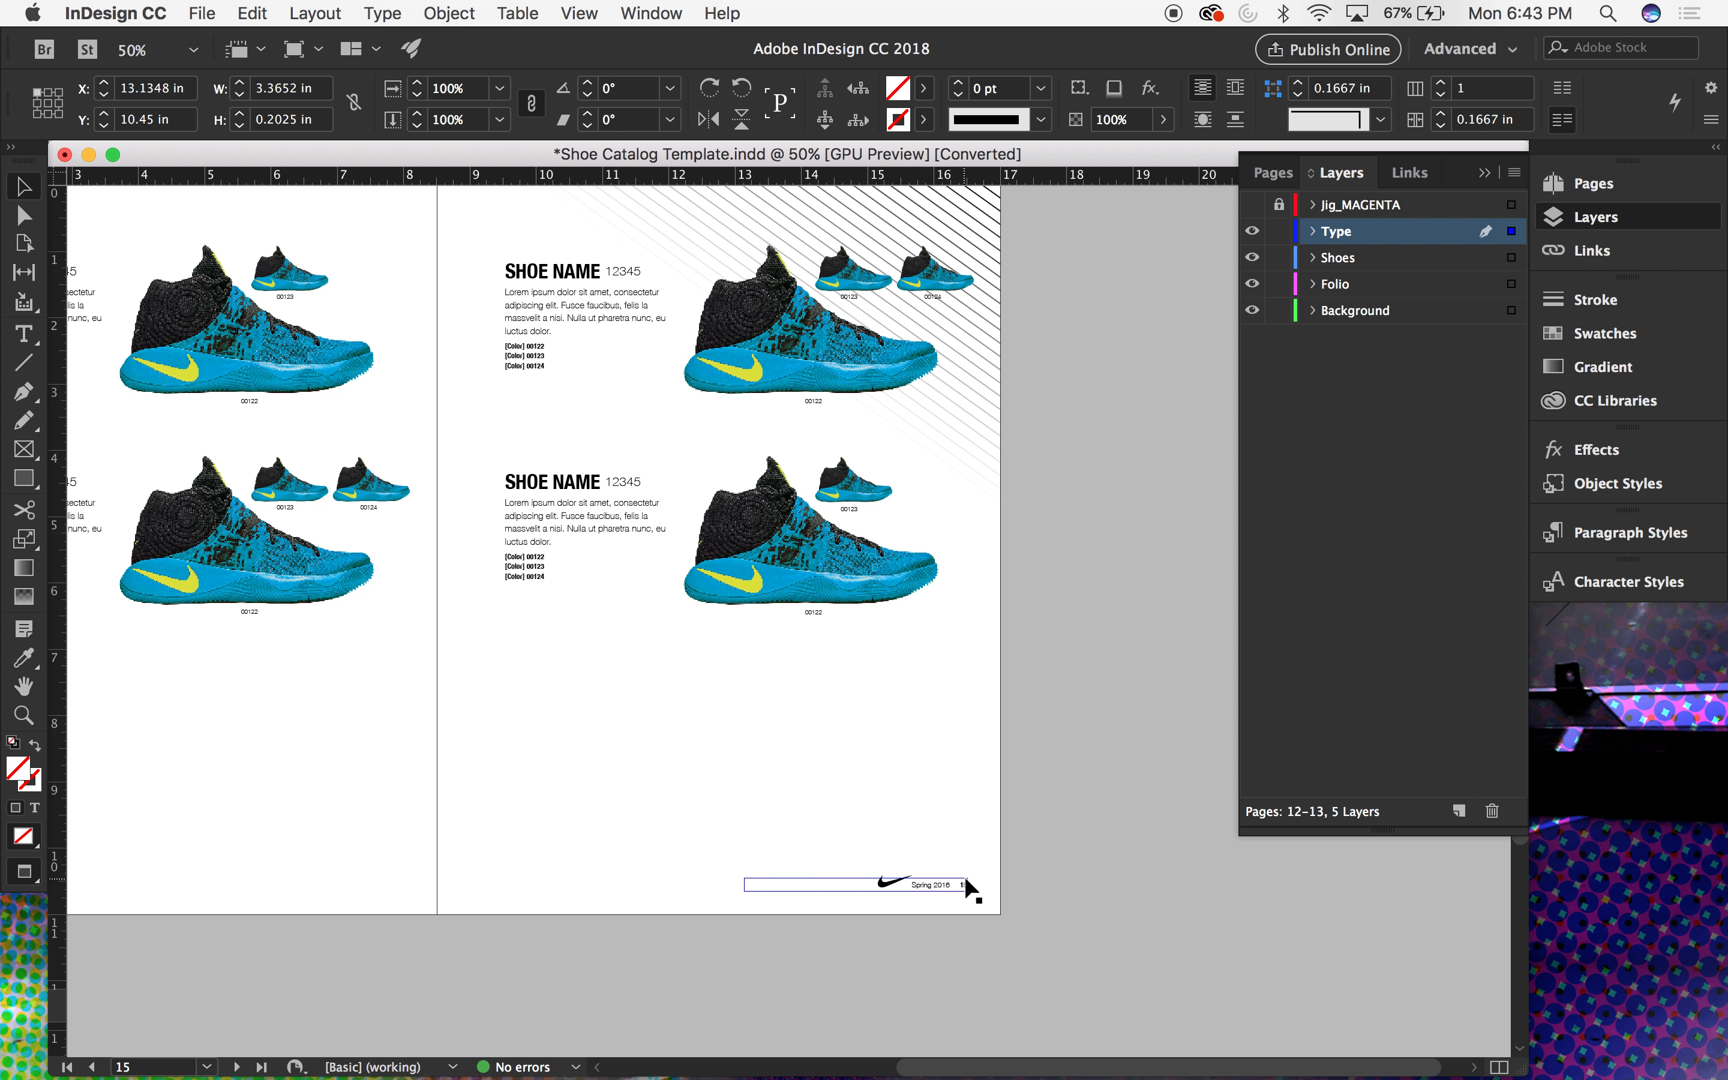
scroll(959, 669, "up", 10)
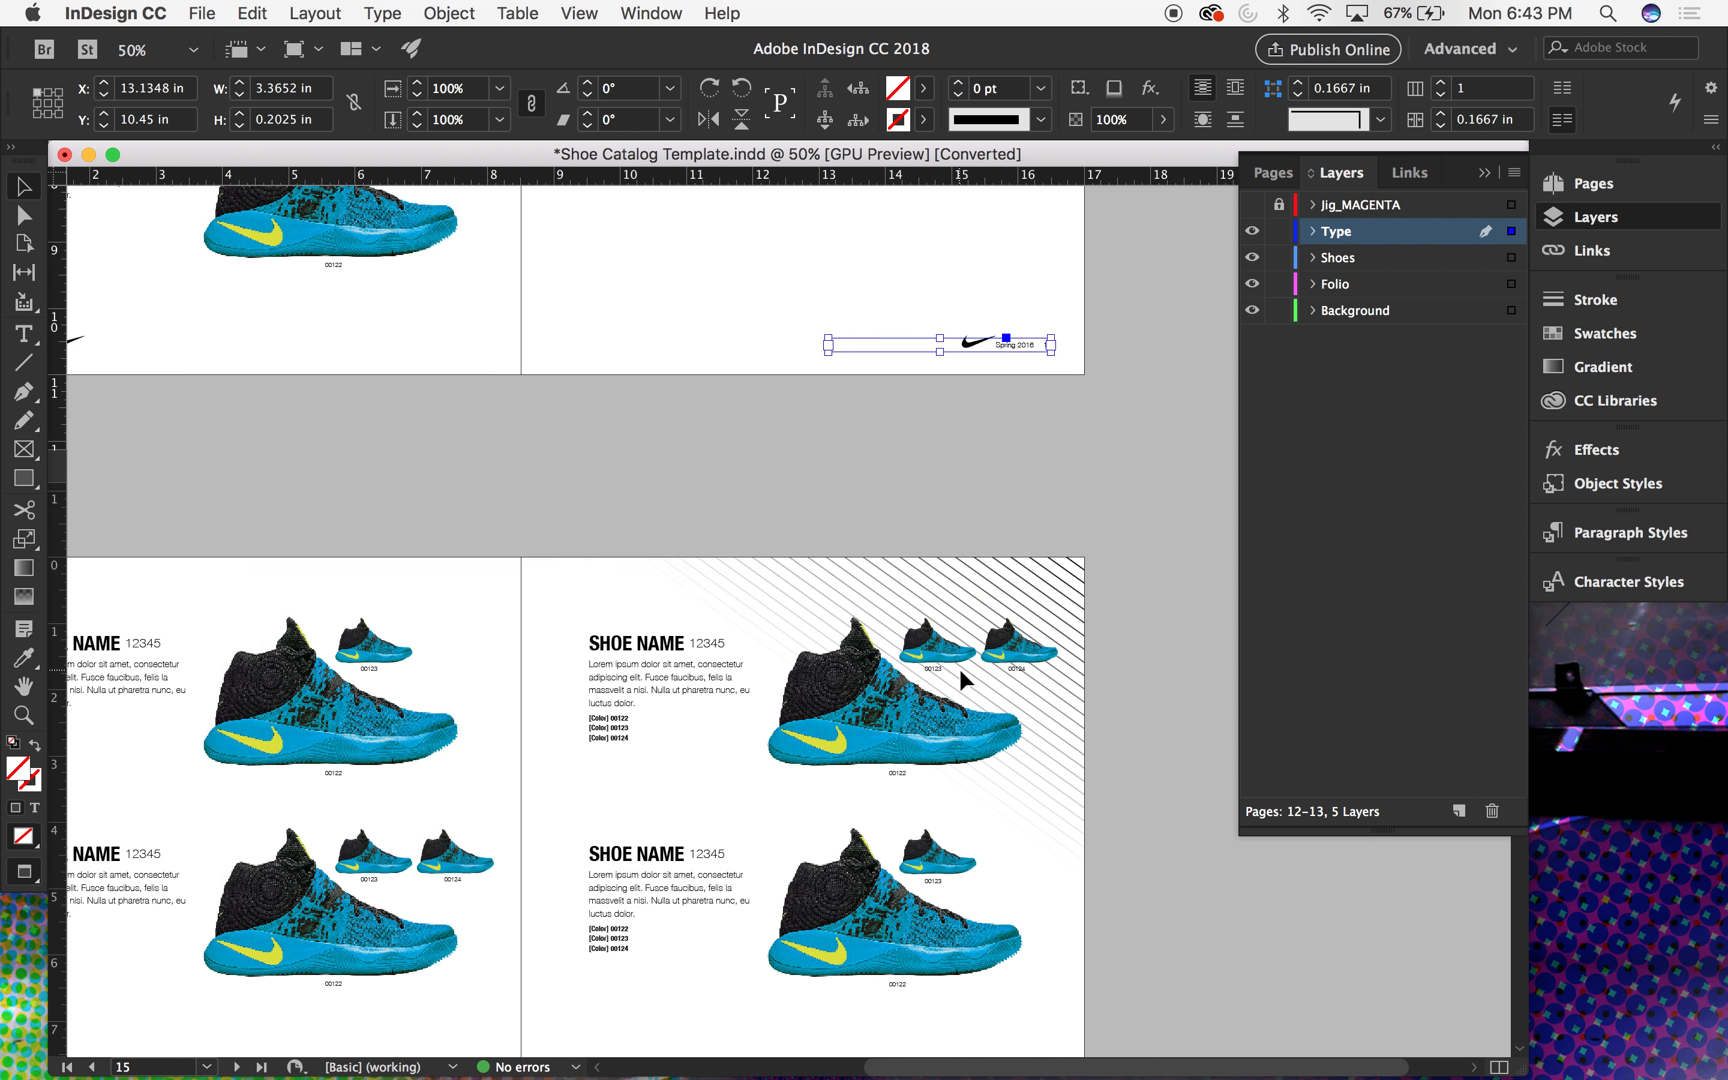
scroll(960, 668, "up", 10)
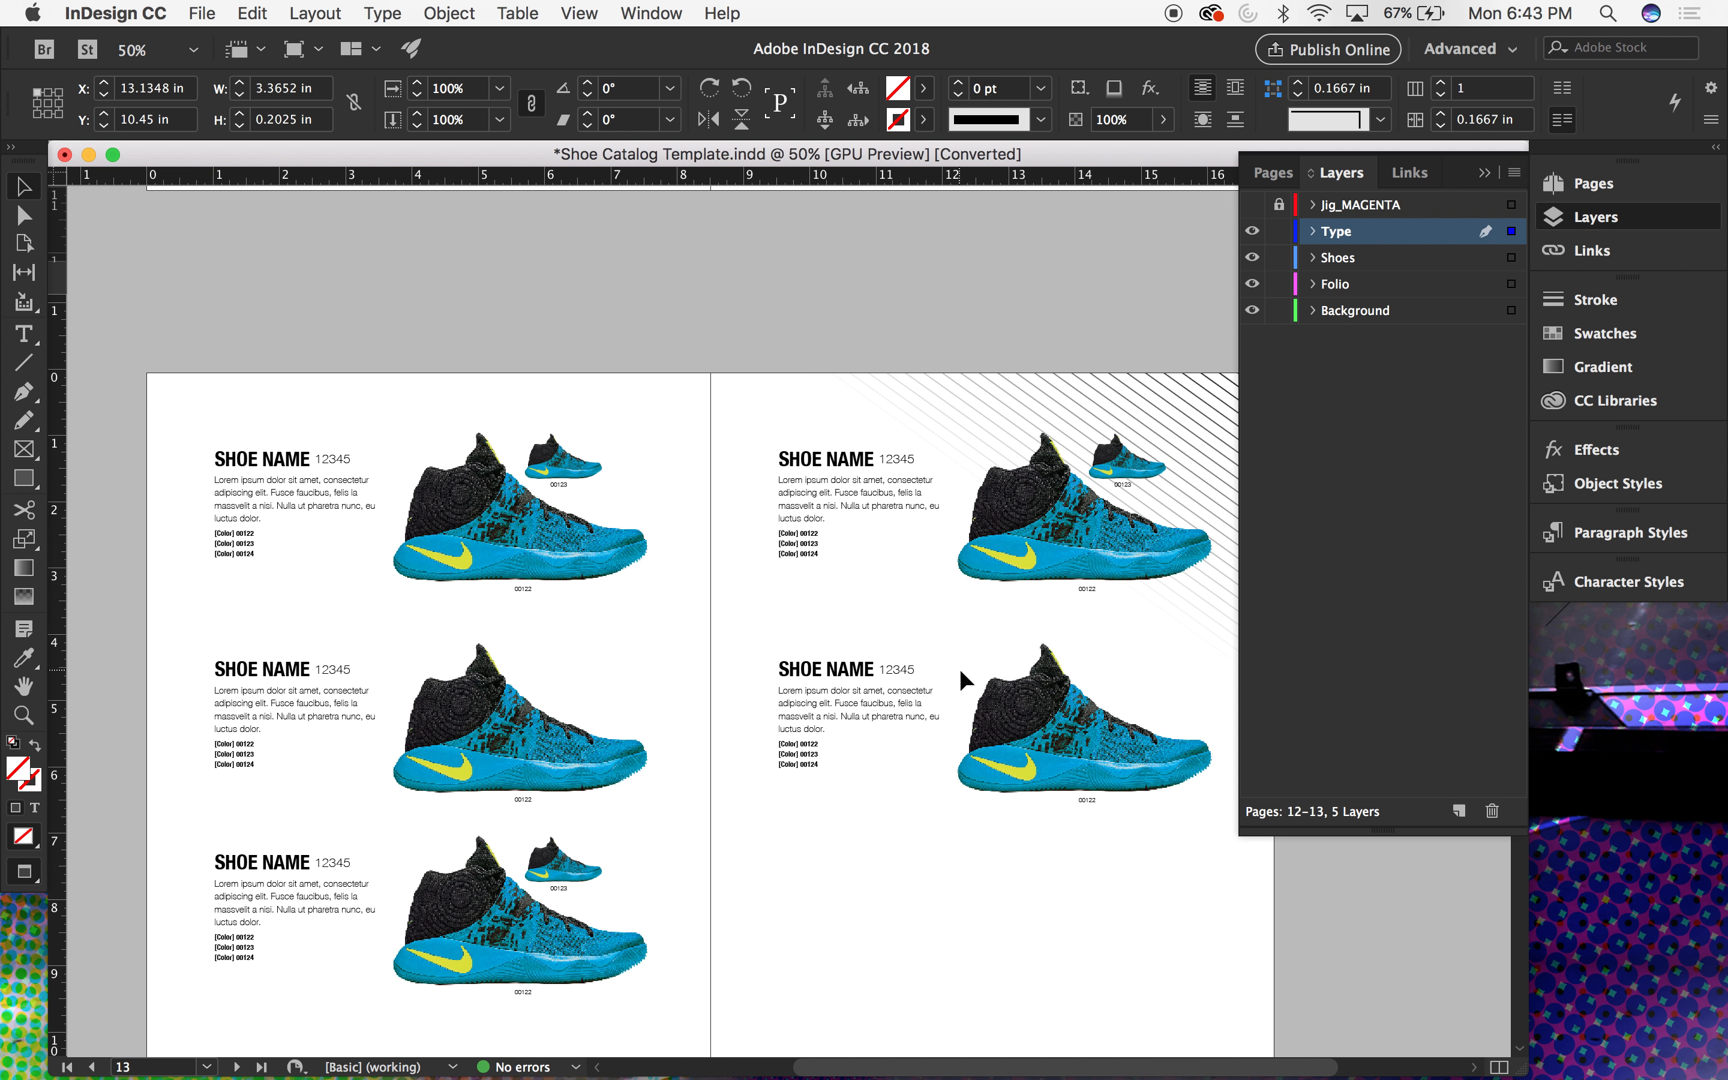
Step: Compare the layout and folios on pages 10–11 and 12–13, and open the A-Master spread to check its contents
scroll(959, 668, "up", 8)
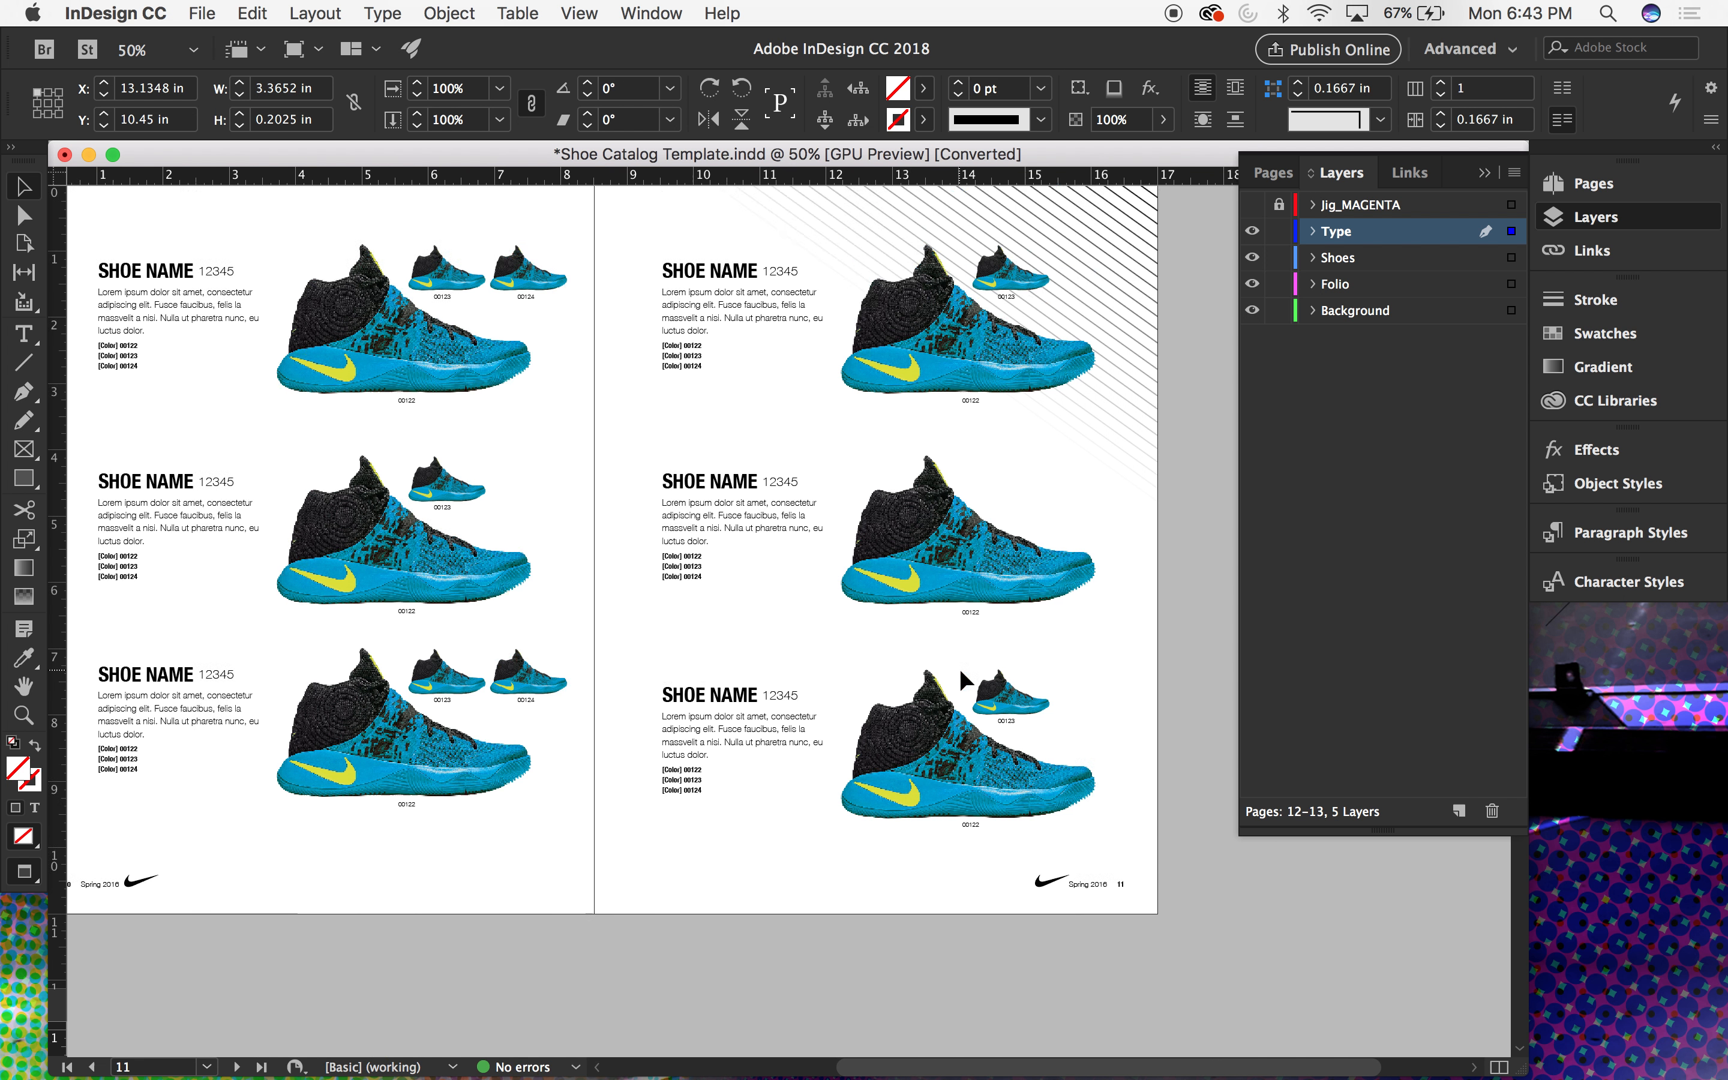
scroll(960, 668, "up", 10)
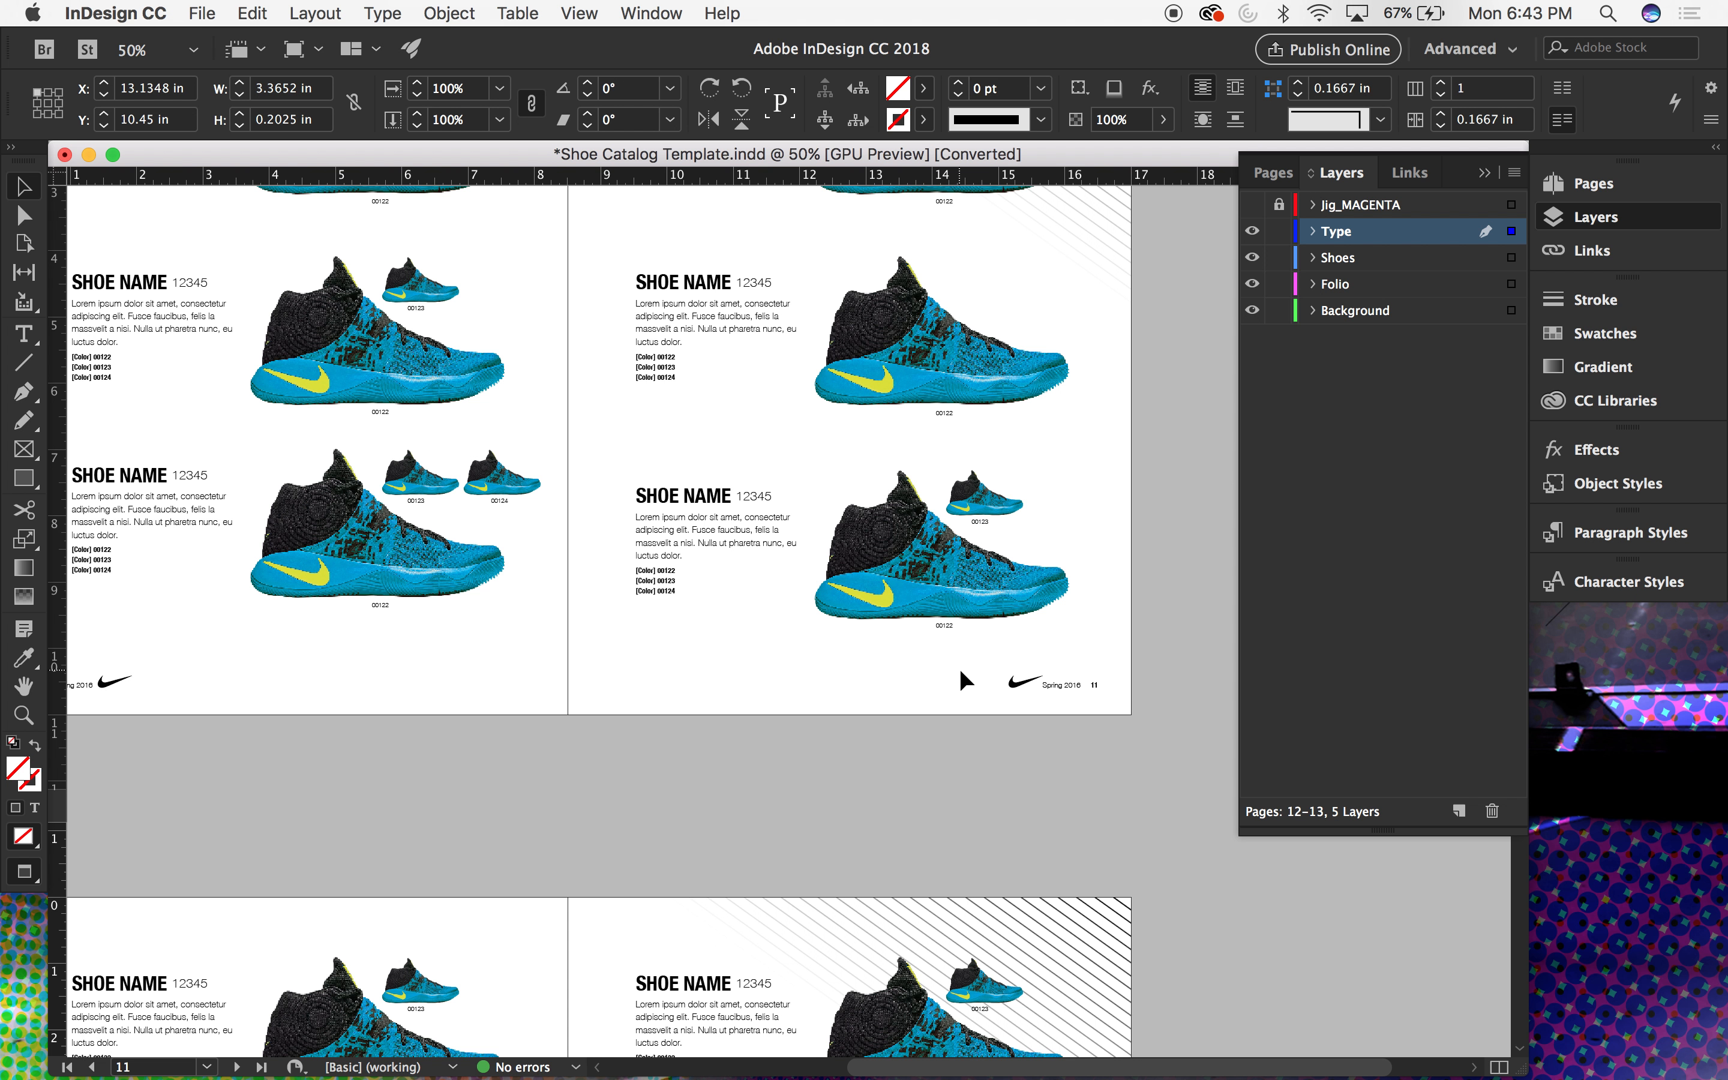
scroll(959, 669, "down", 11)
scroll(1047, 360, "up", 2)
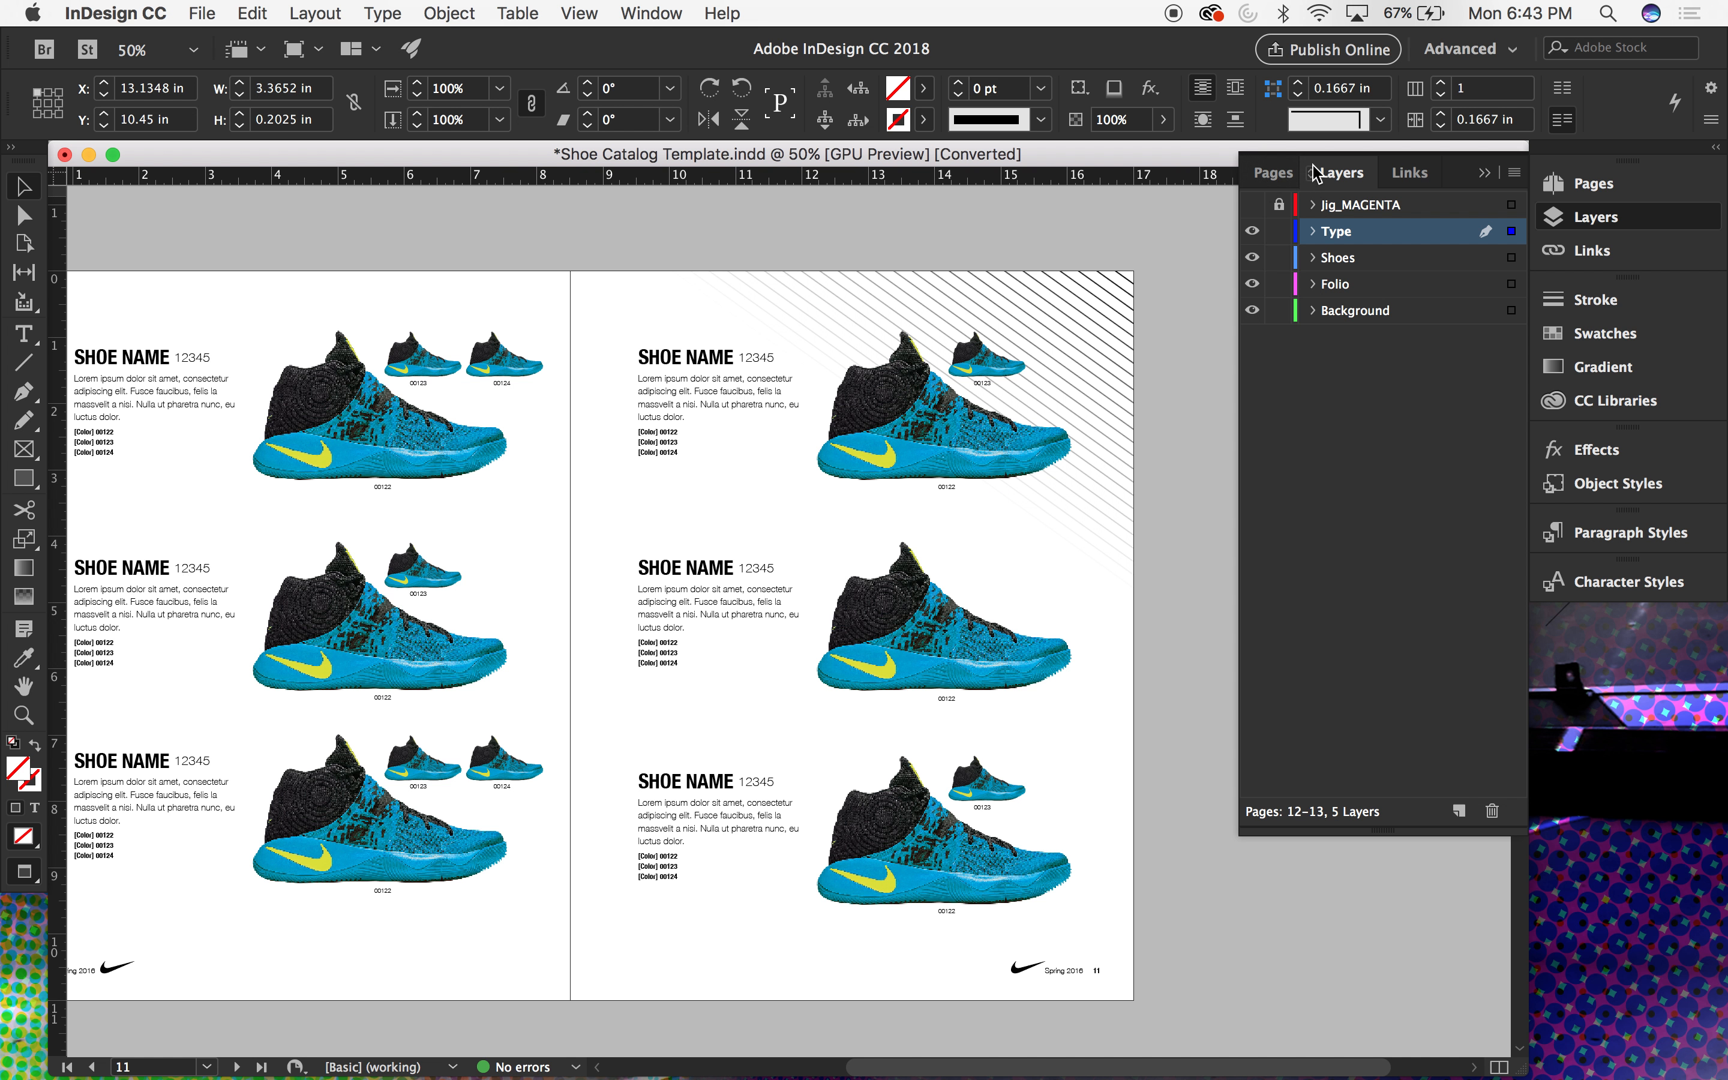
left_click(1585, 178)
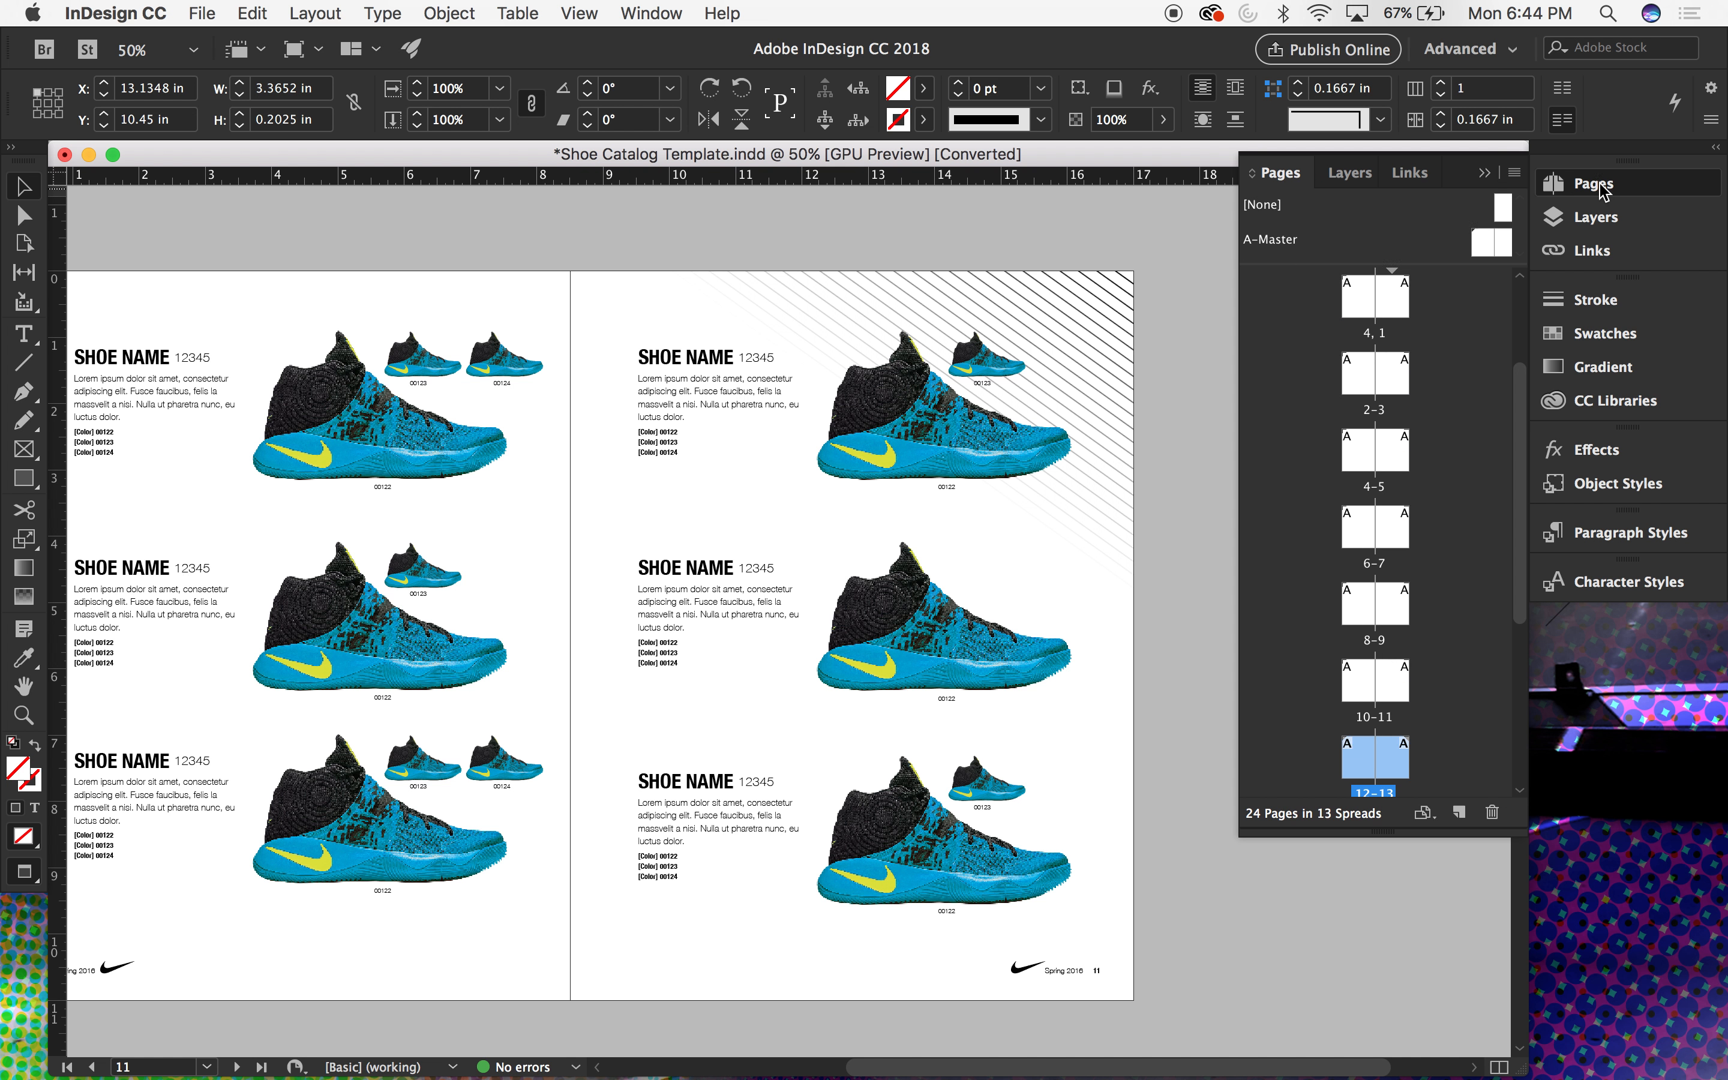
double_click(1490, 252)
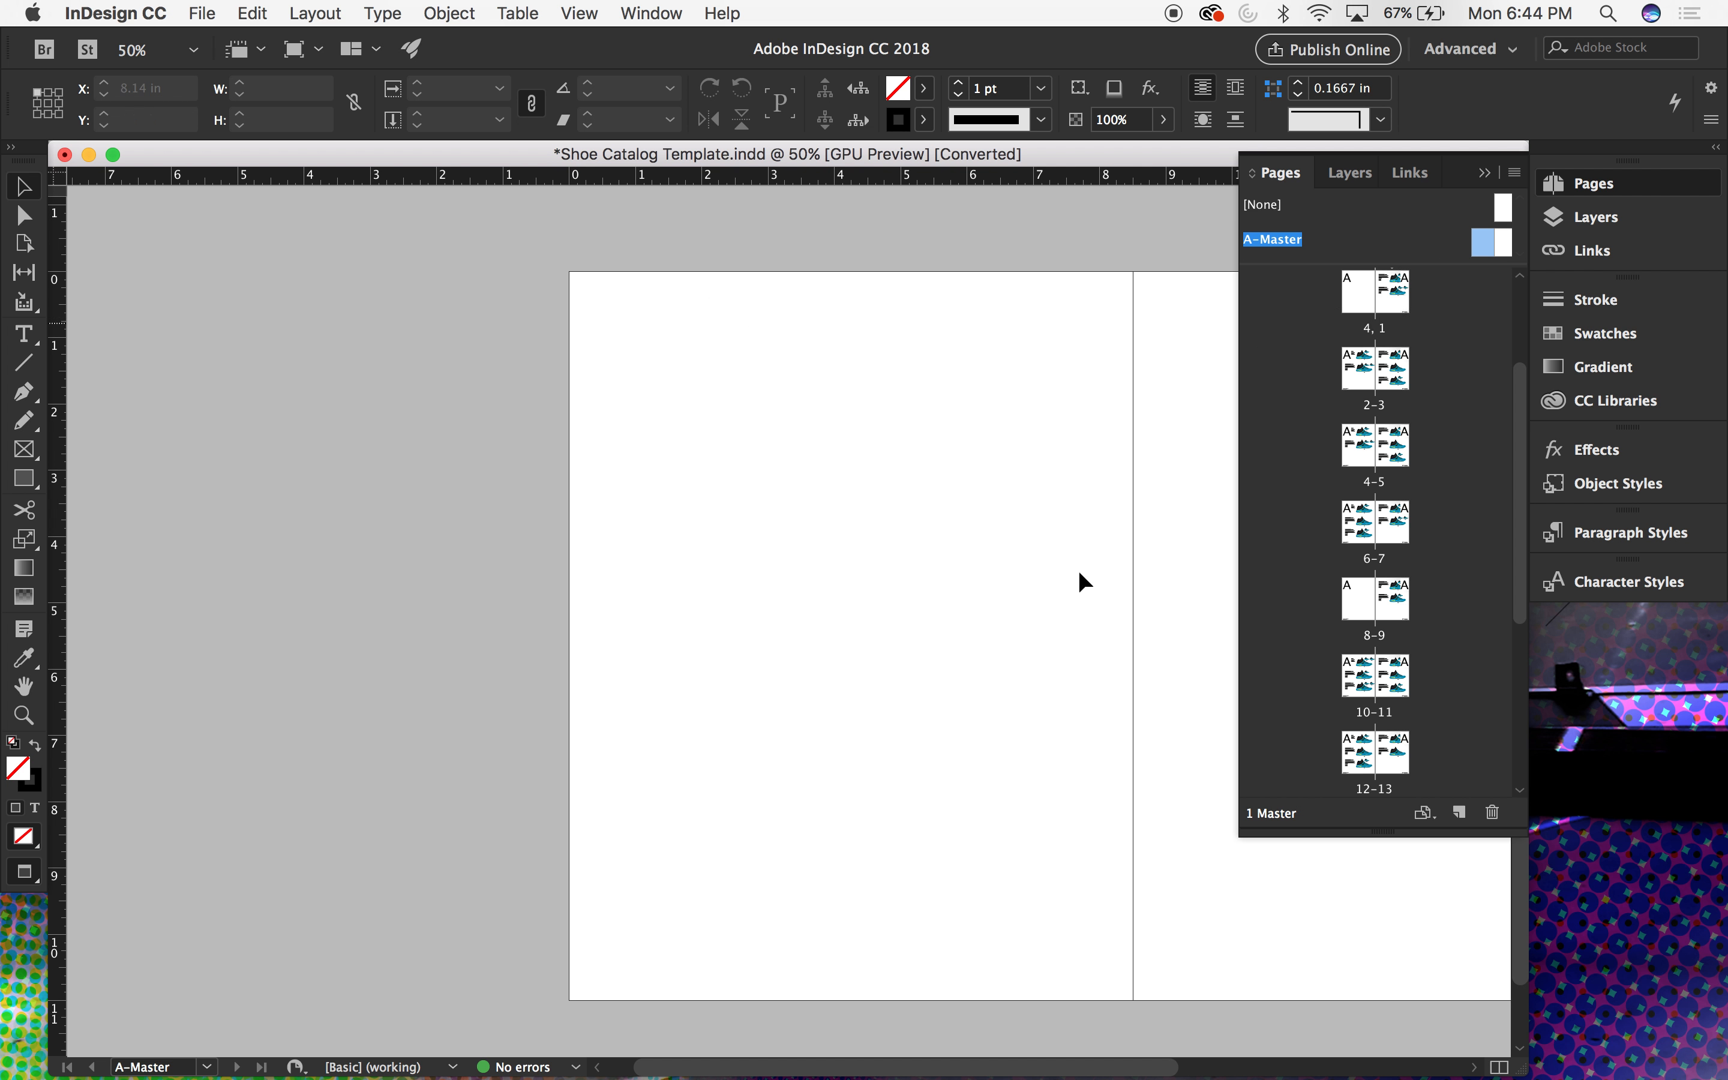
Step: Go to page 1 and show the Jig_MAGENTA layer to check the section labels on that spread
double_click(1381, 294)
left_click_drag(1023, 473, 1010, 522)
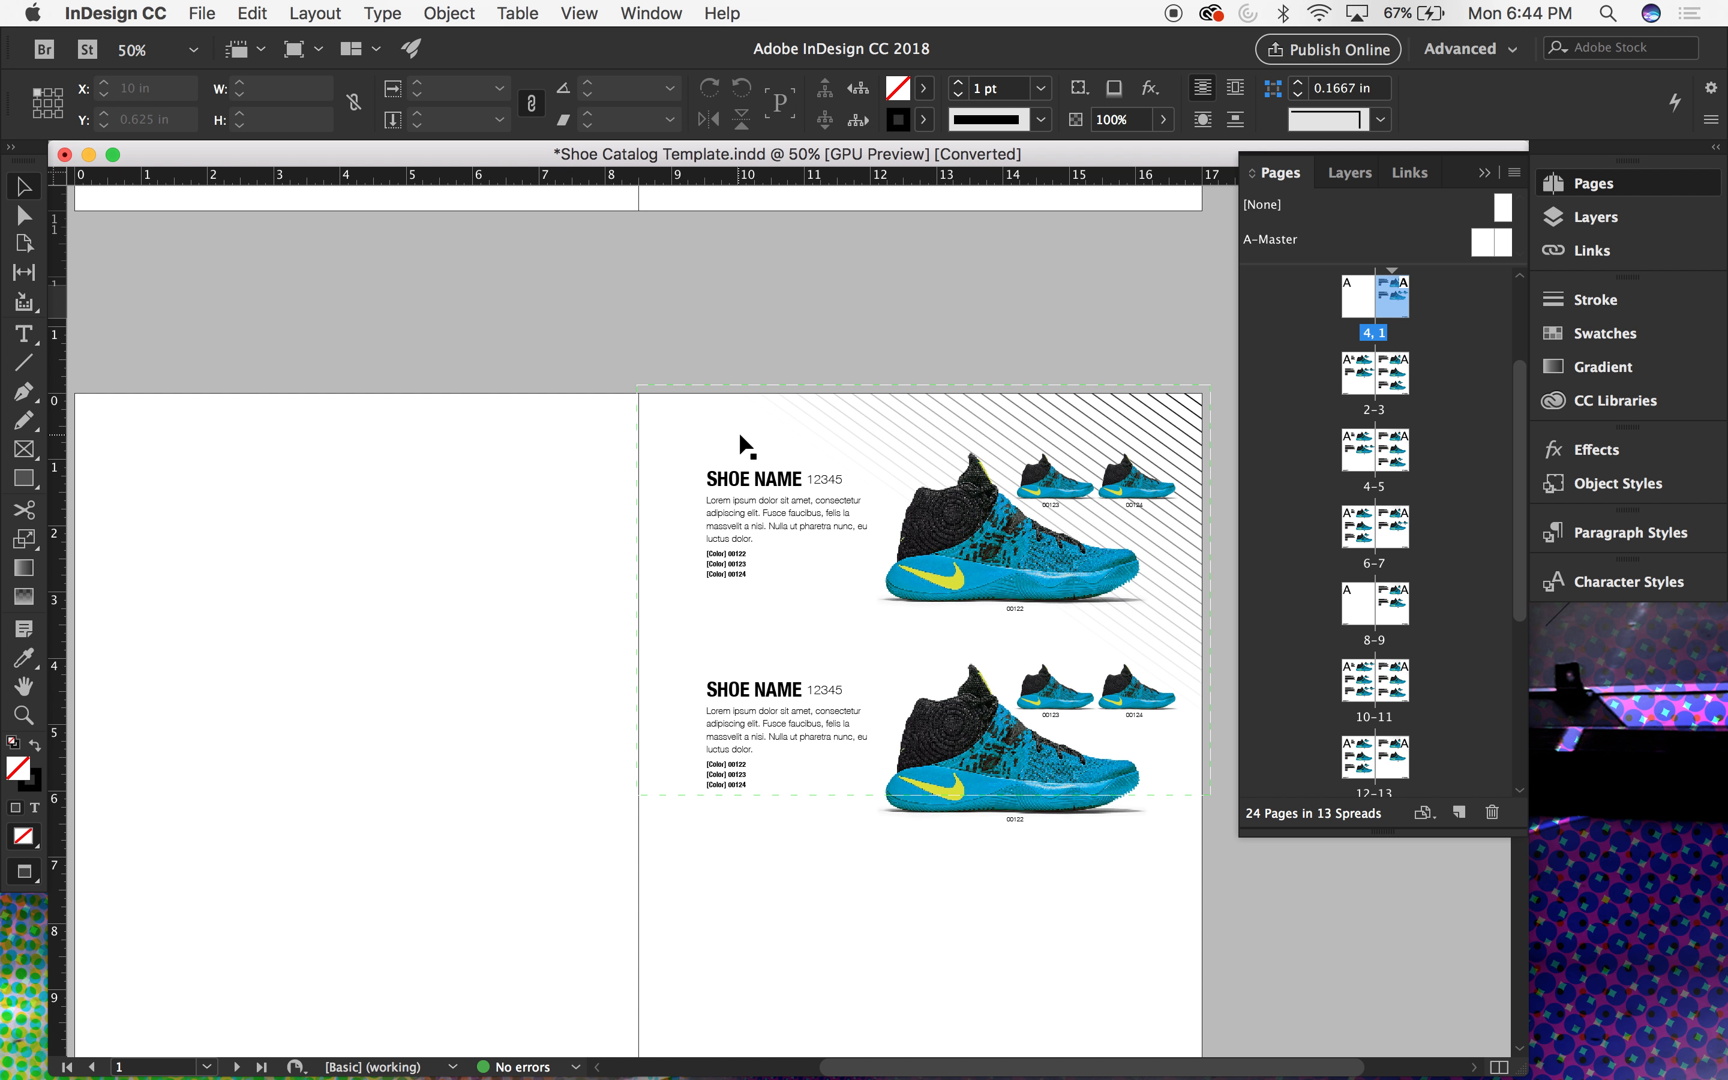
left_click(1315, 179)
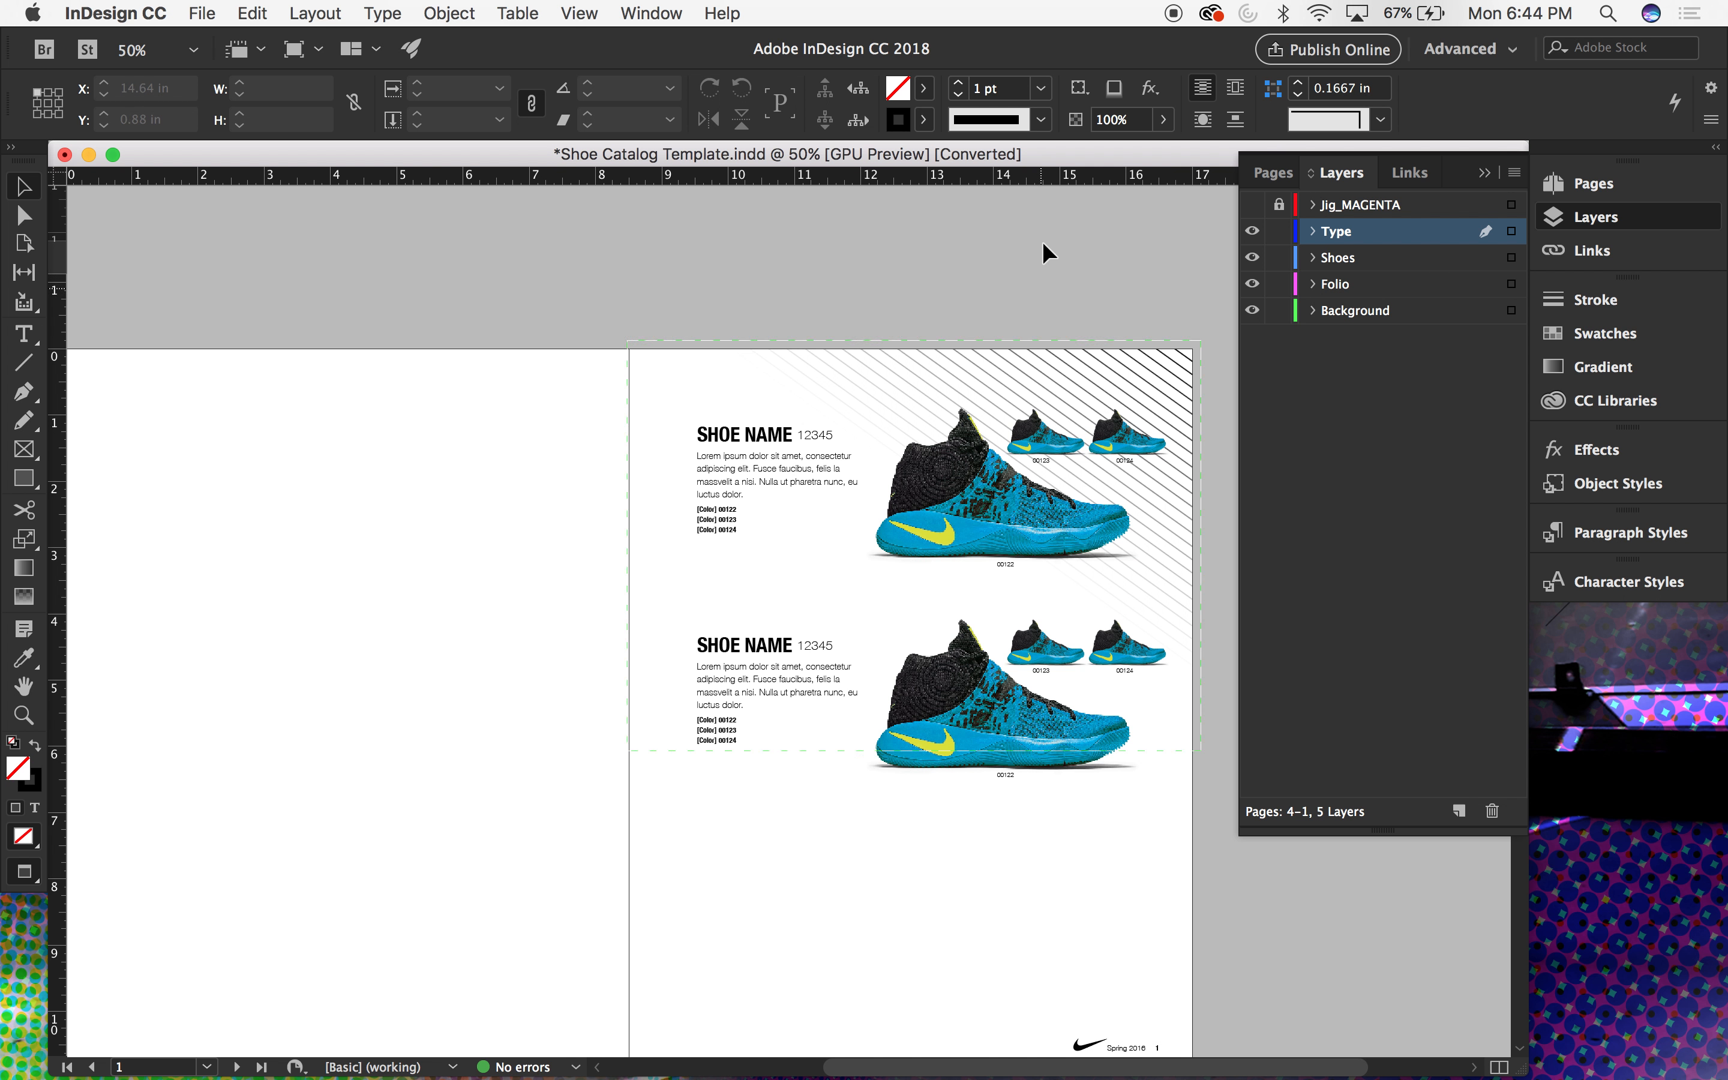
scroll(989, 319, "down", 2)
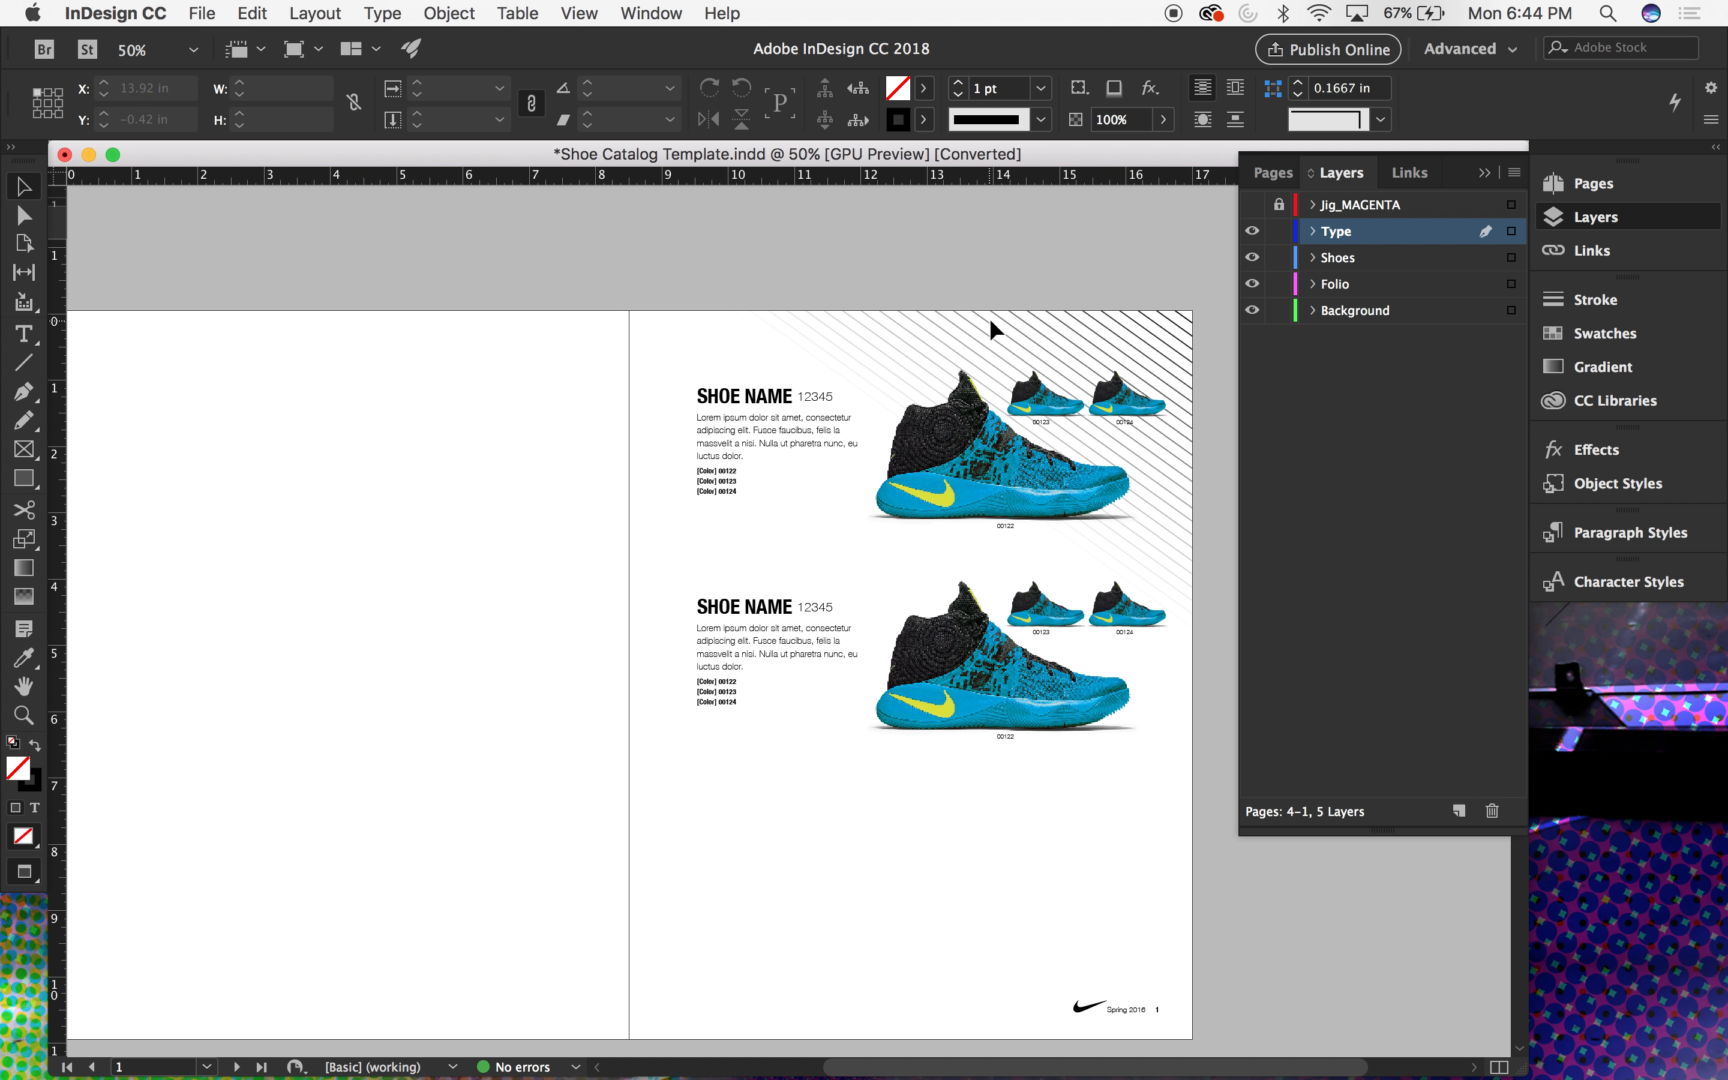
left_click(1254, 206)
scroll(872, 434, "down", 2)
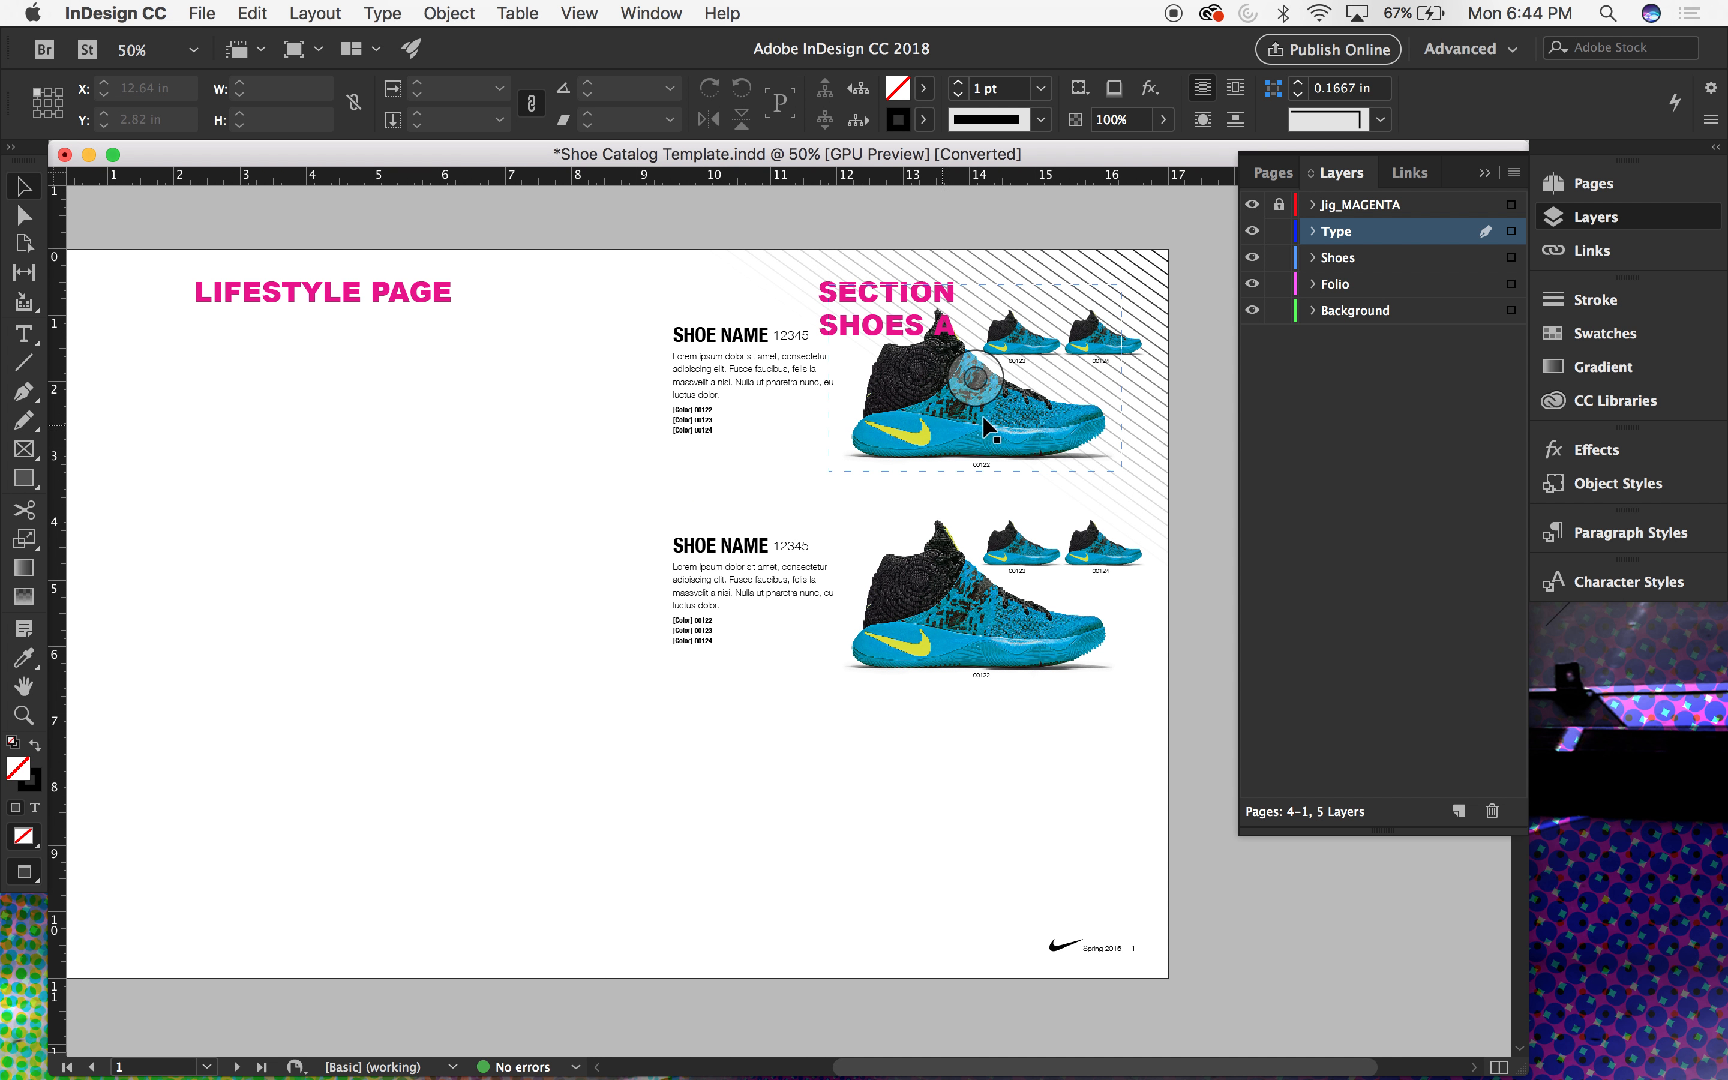
Step: Examine the first shoe entry on page 1 up close, including its name, description, color codes and color-variant images
key("super+space")
left_click_drag(767, 318, 1119, 541)
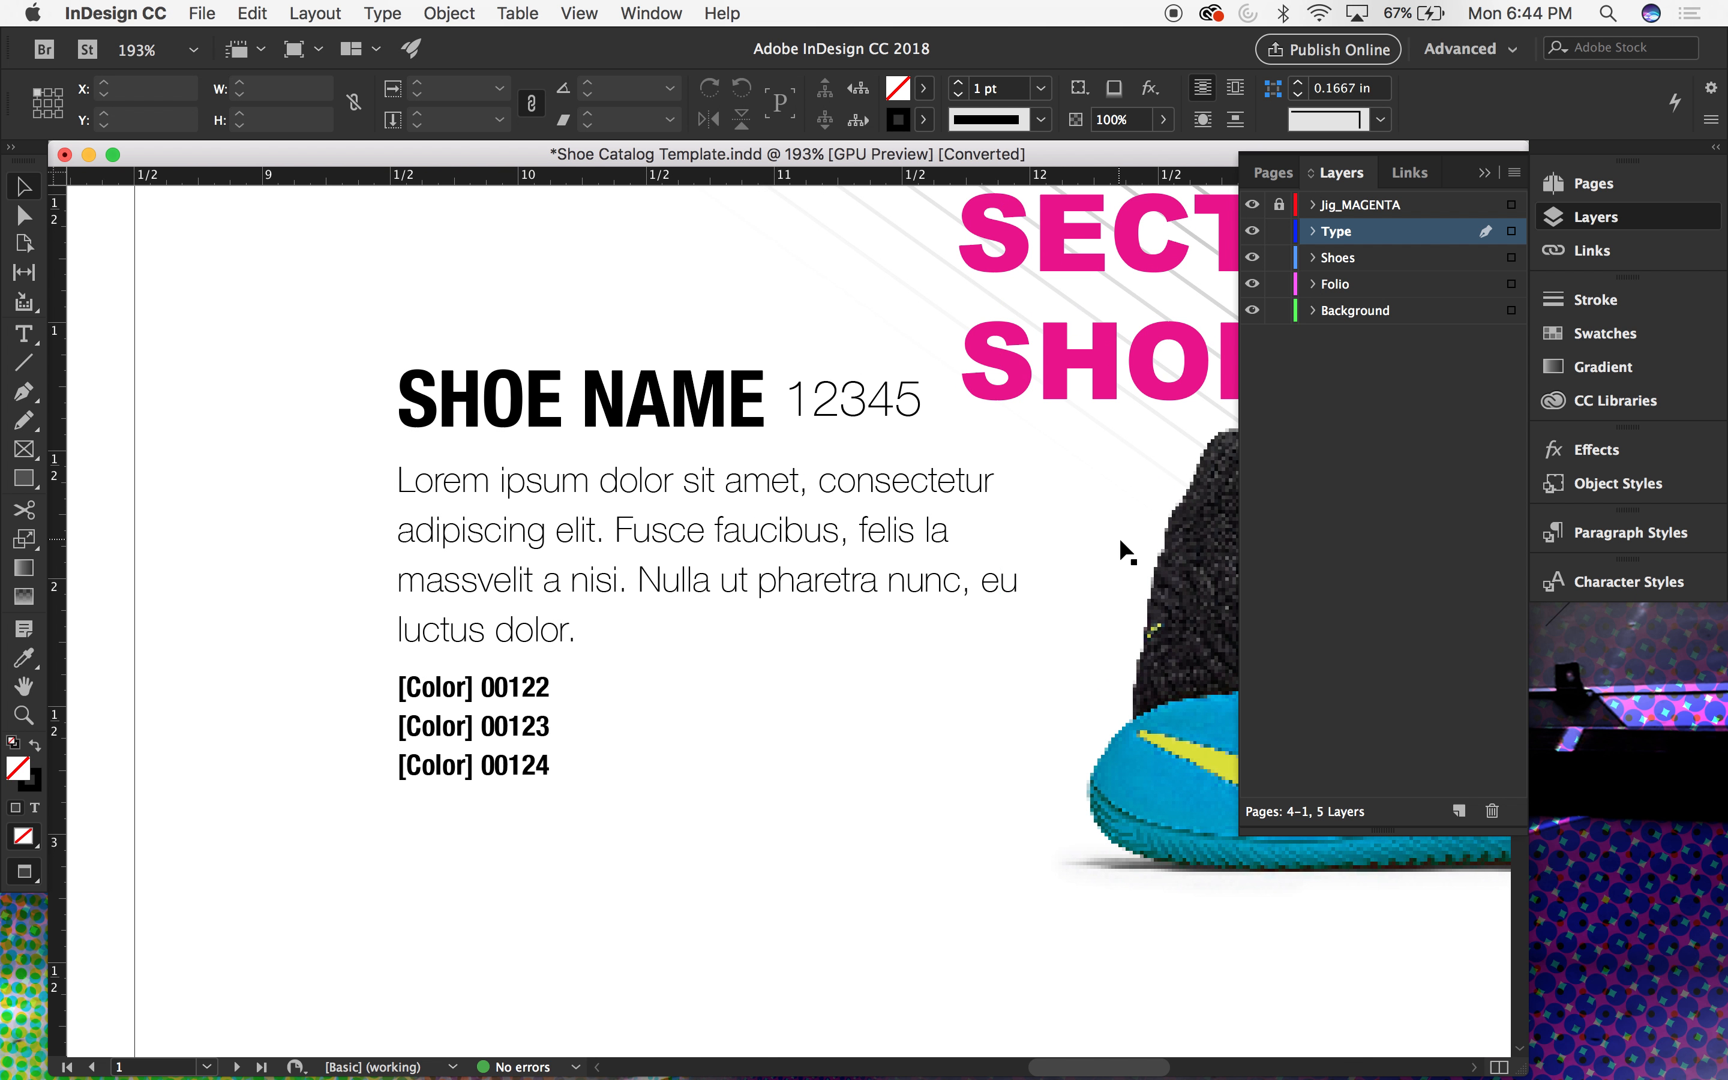
scroll(1119, 543, "right", 15)
scroll(1119, 537, "left", 2)
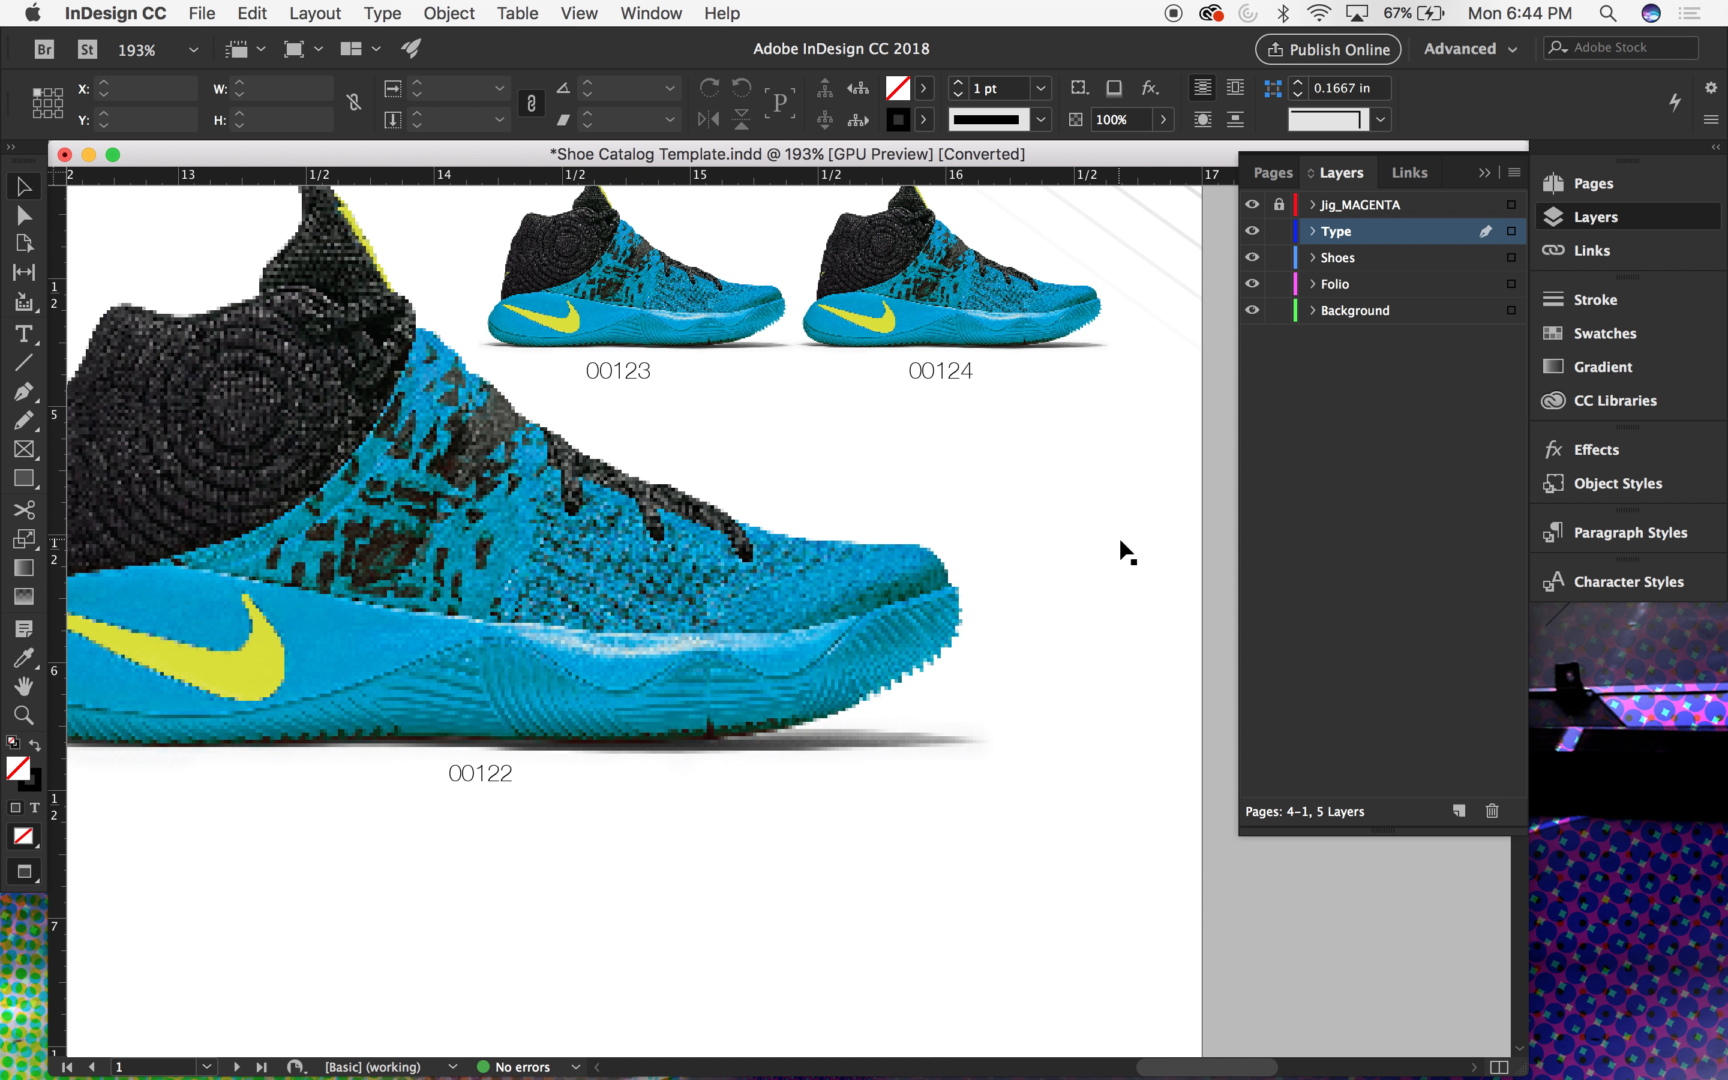
scroll(808, 618, "up", 2)
scroll(808, 617, "left", 3)
key("super+minus")
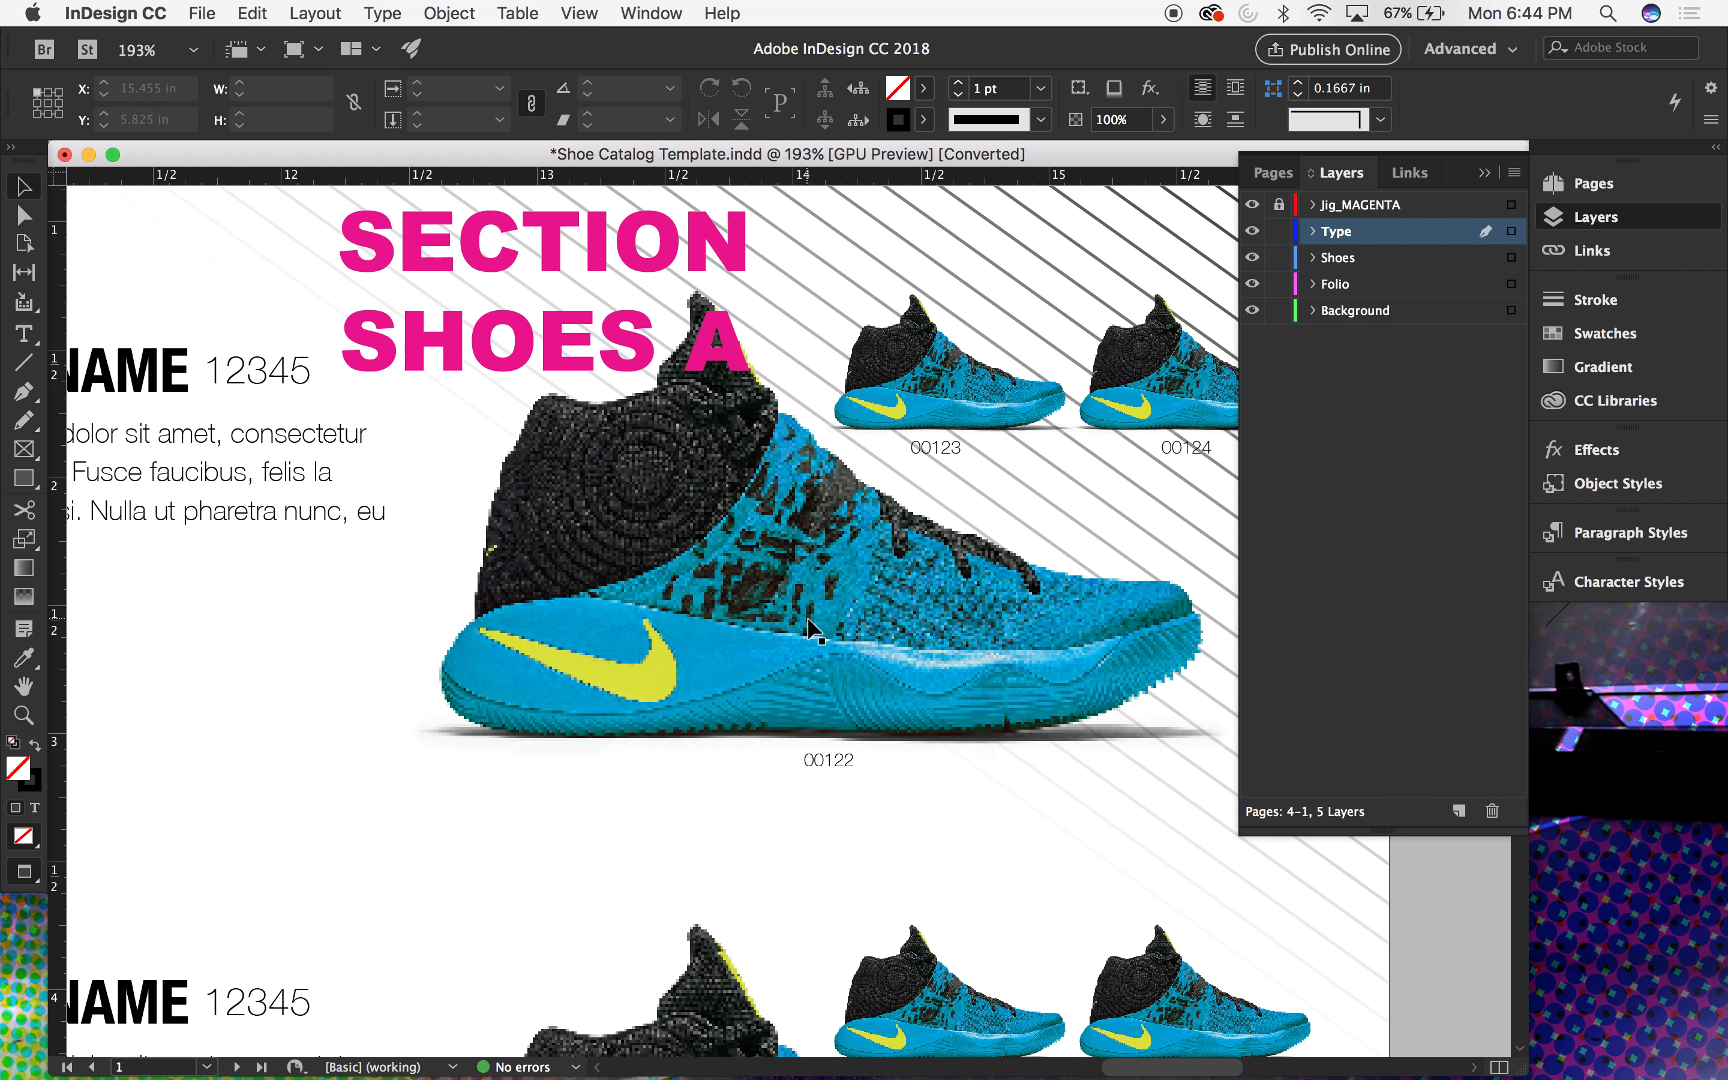
key("super+minus")
key("super+minus")
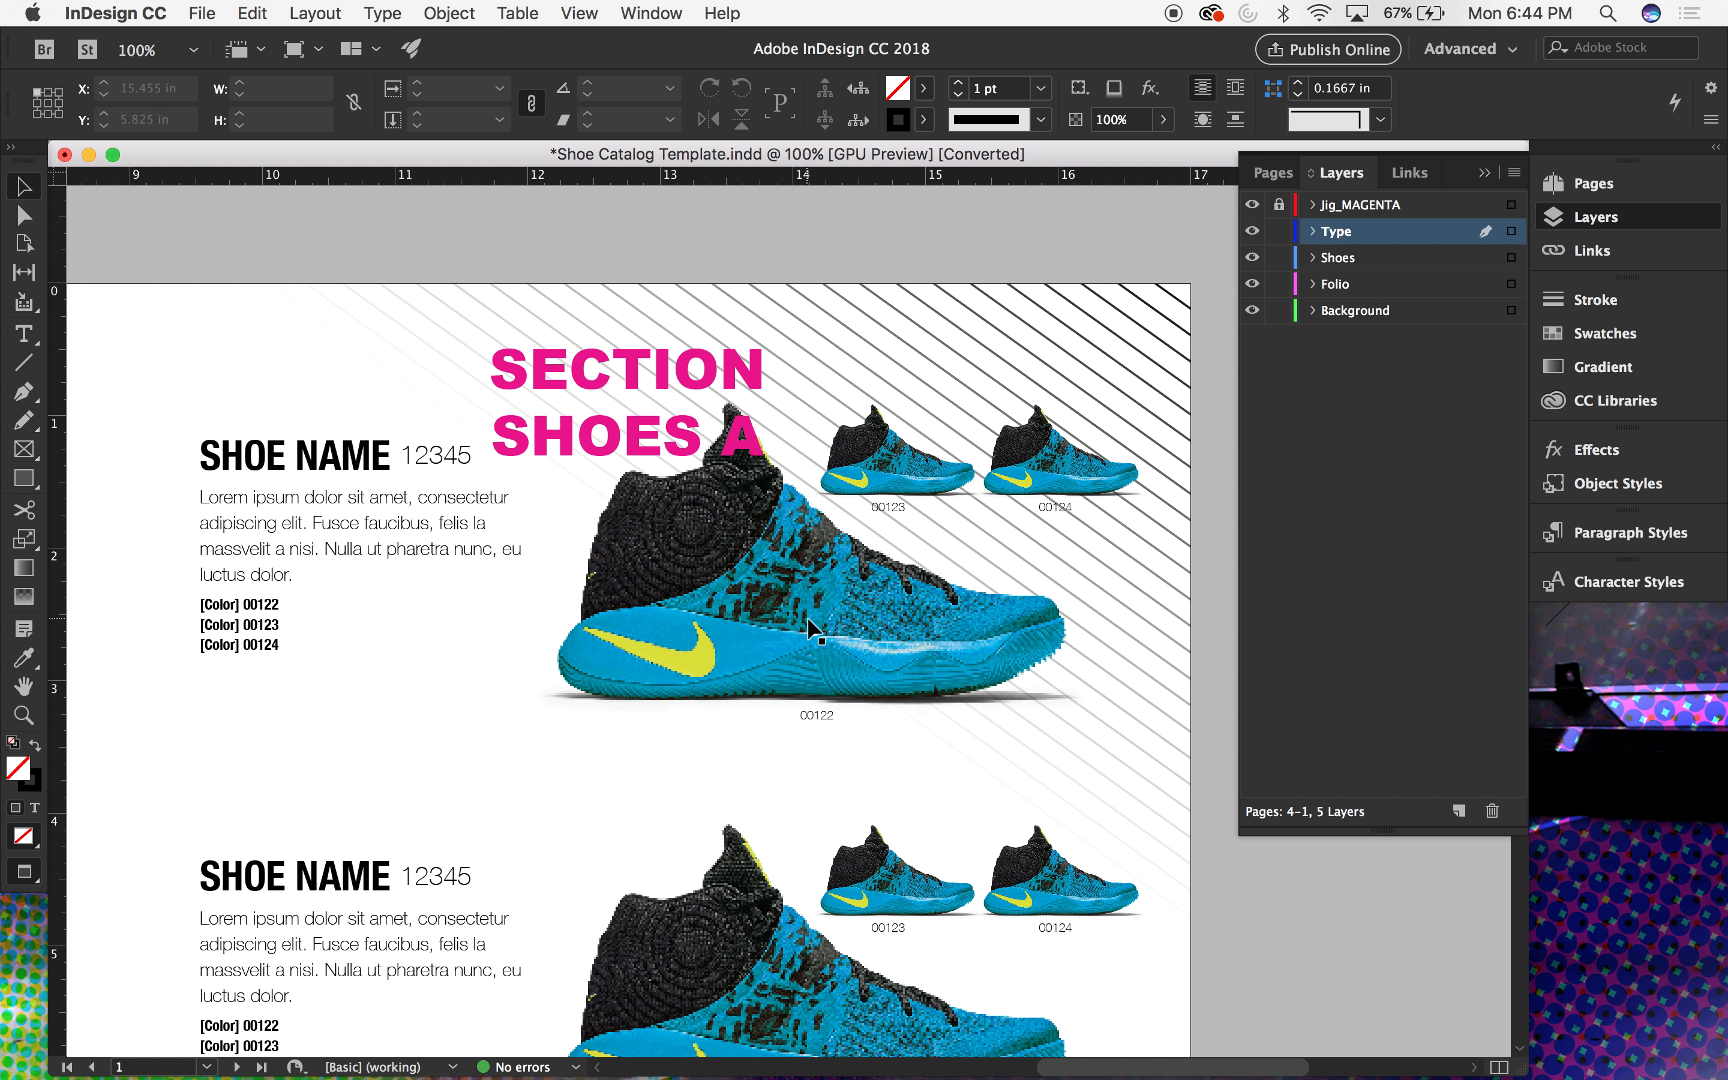
Step: Compare the shoe entries on pages 1 and 3, and hide the Jig_MAGENTA layer
scroll(812, 629, "down", 5)
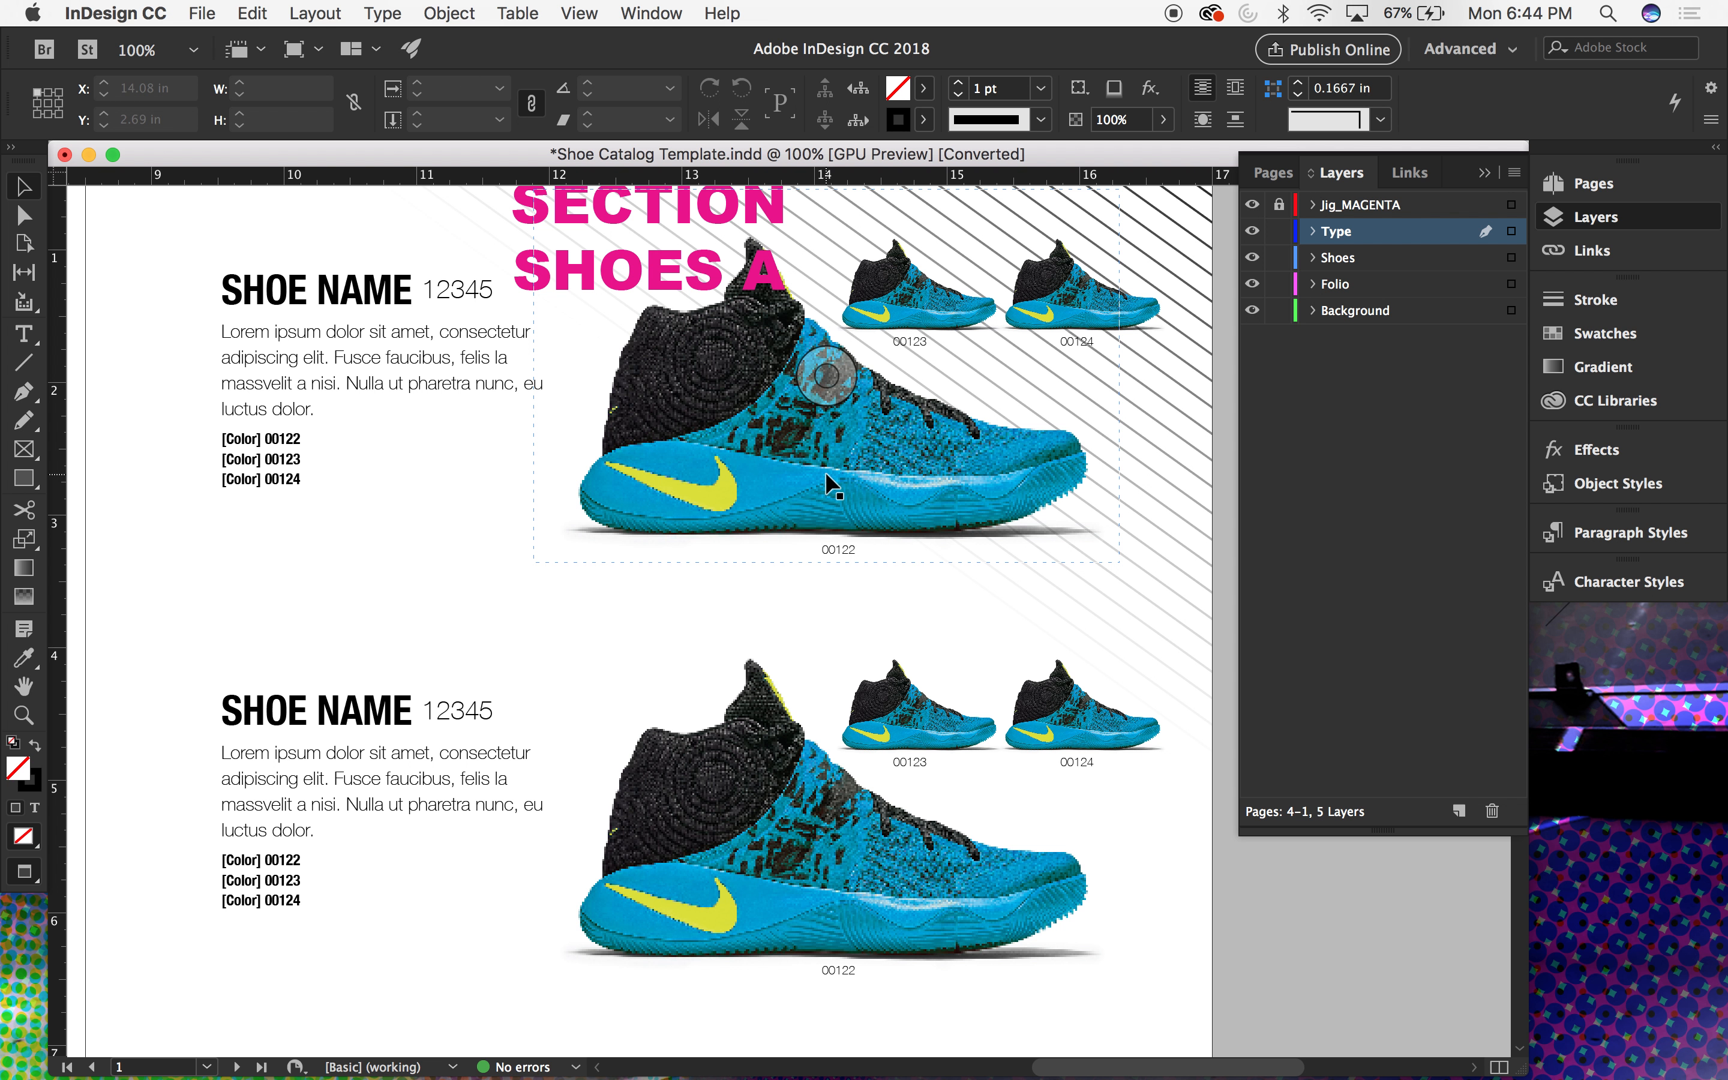
scroll(808, 752, "down", 10)
scroll(808, 752, "left", 2)
scroll(807, 752, "down", 10)
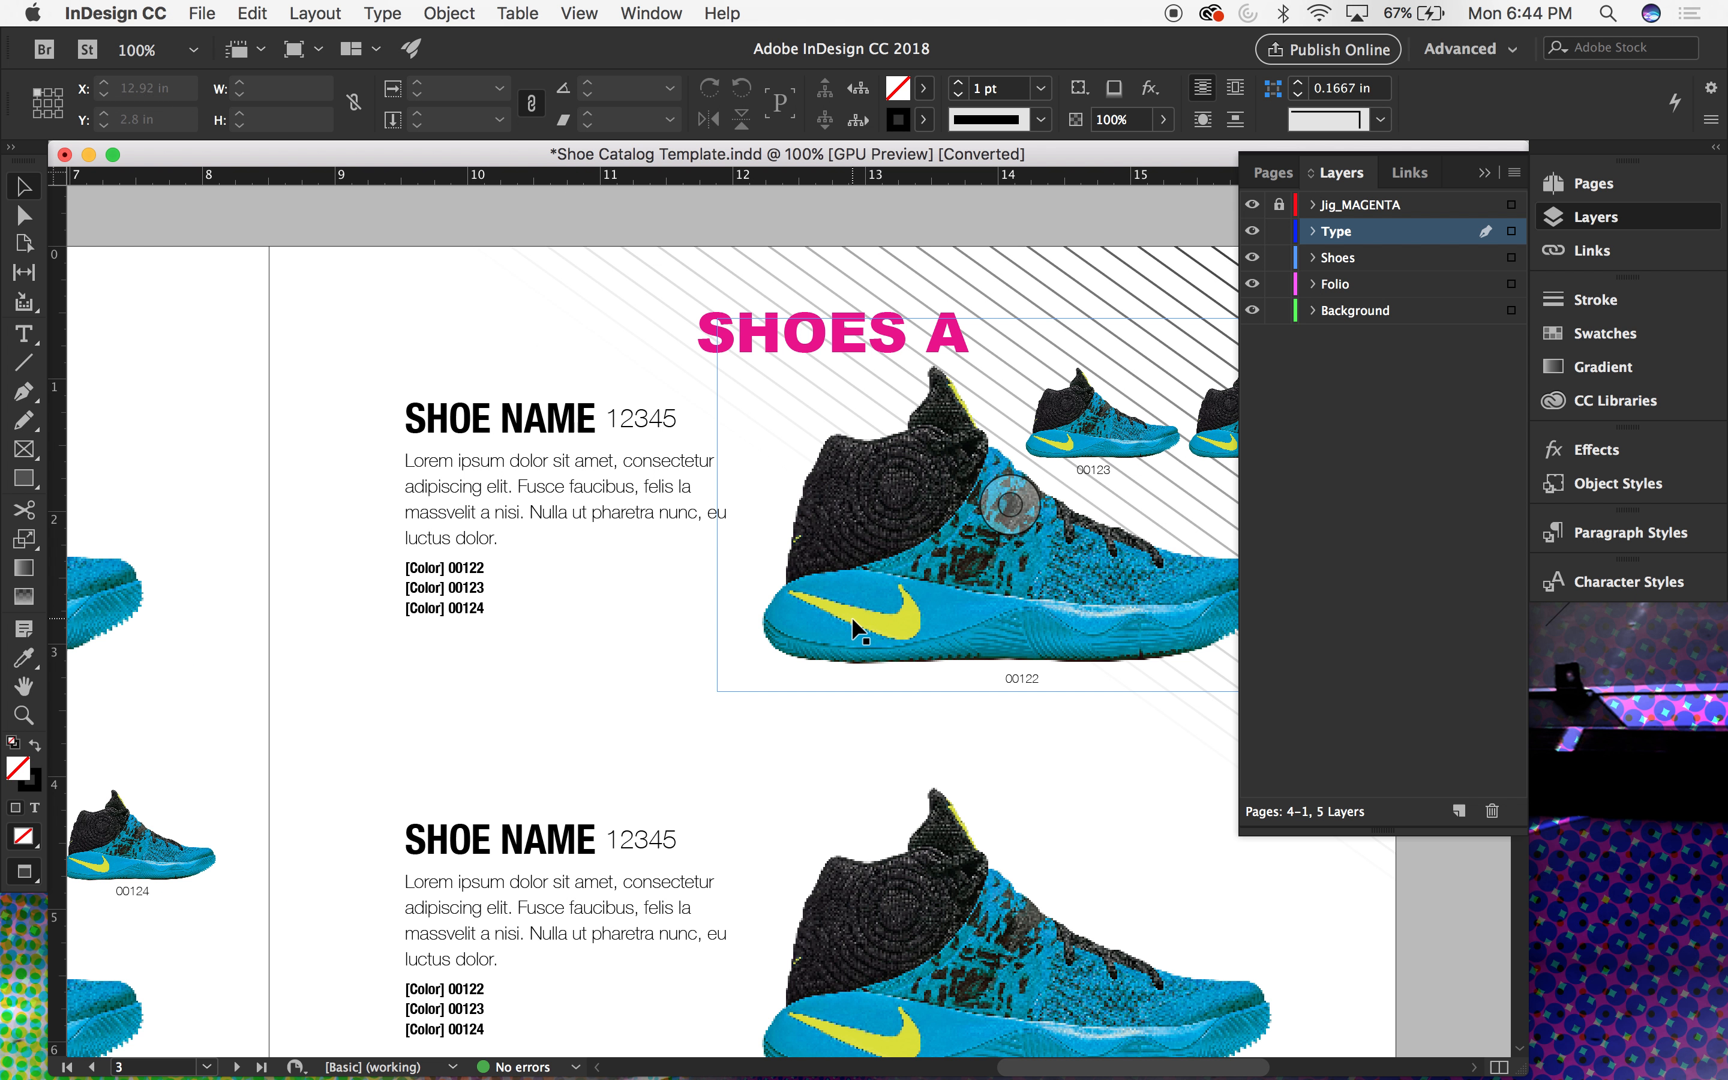
scroll(852, 618, "up", 10)
scroll(852, 617, "down", 8)
scroll(852, 617, "right", 5)
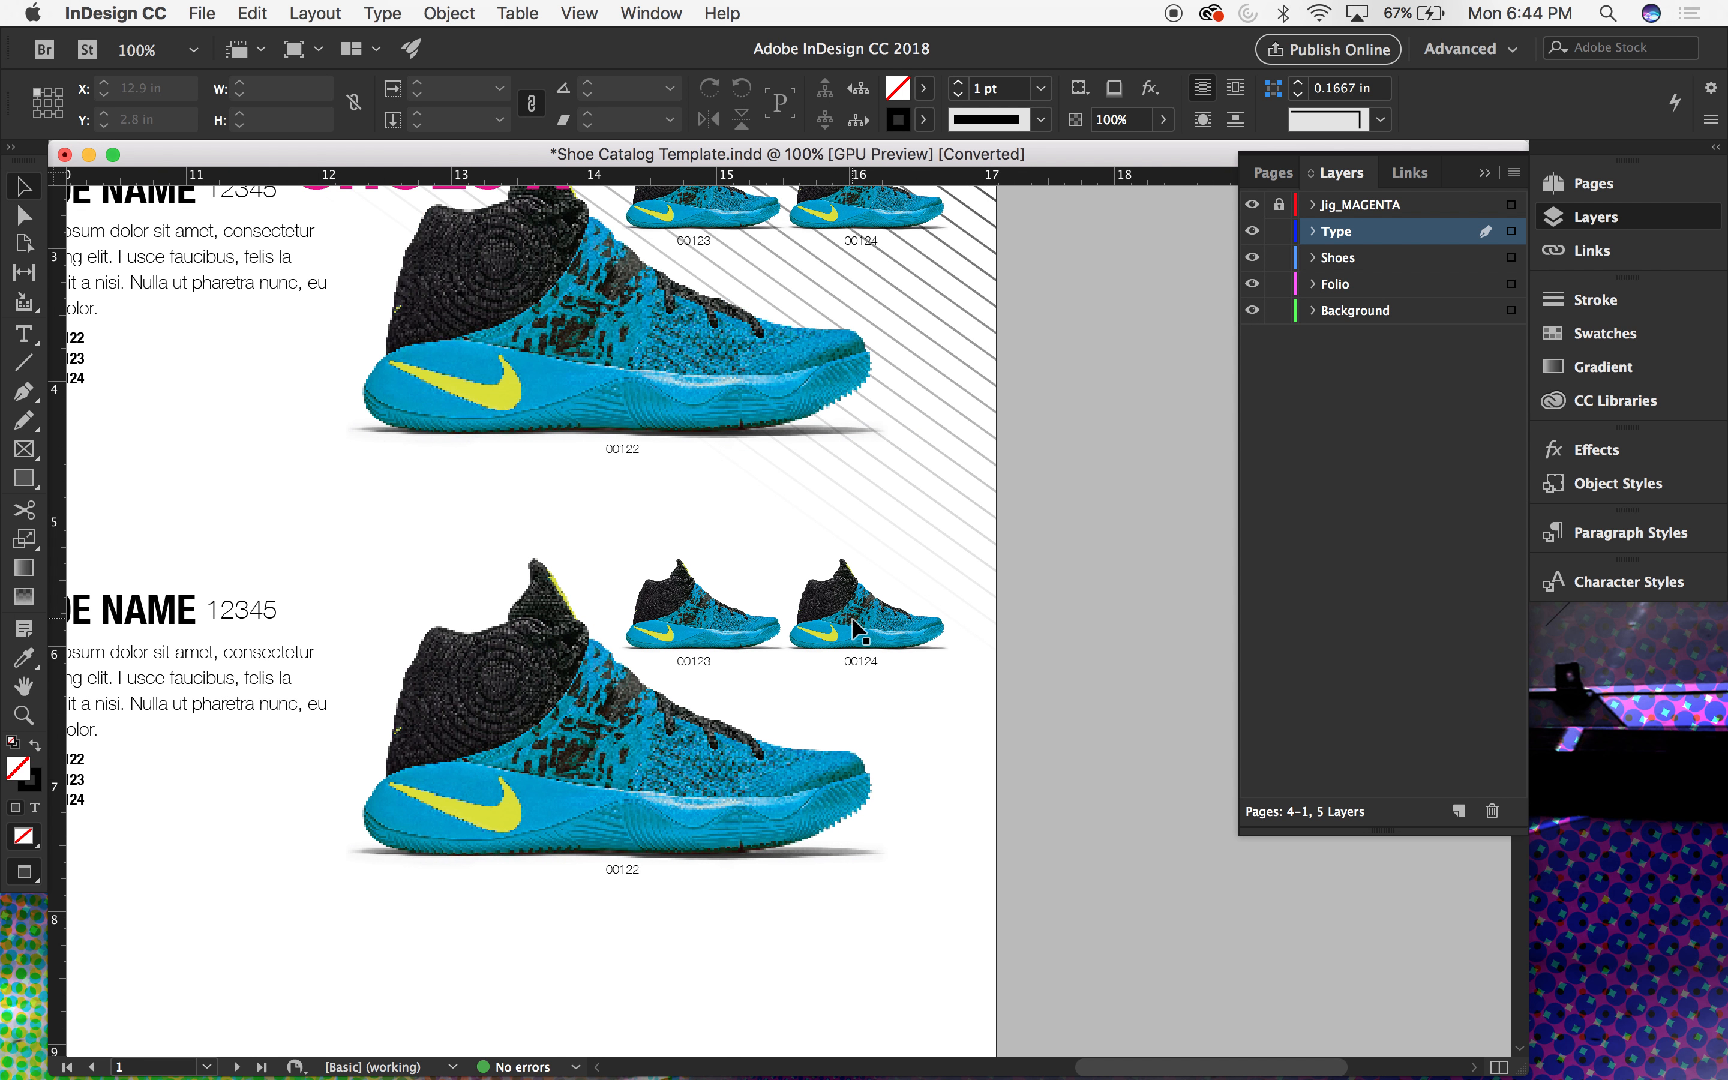
scroll(856, 629, "up", 6)
scroll(857, 621, "down", 4)
scroll(856, 622, "left", 2)
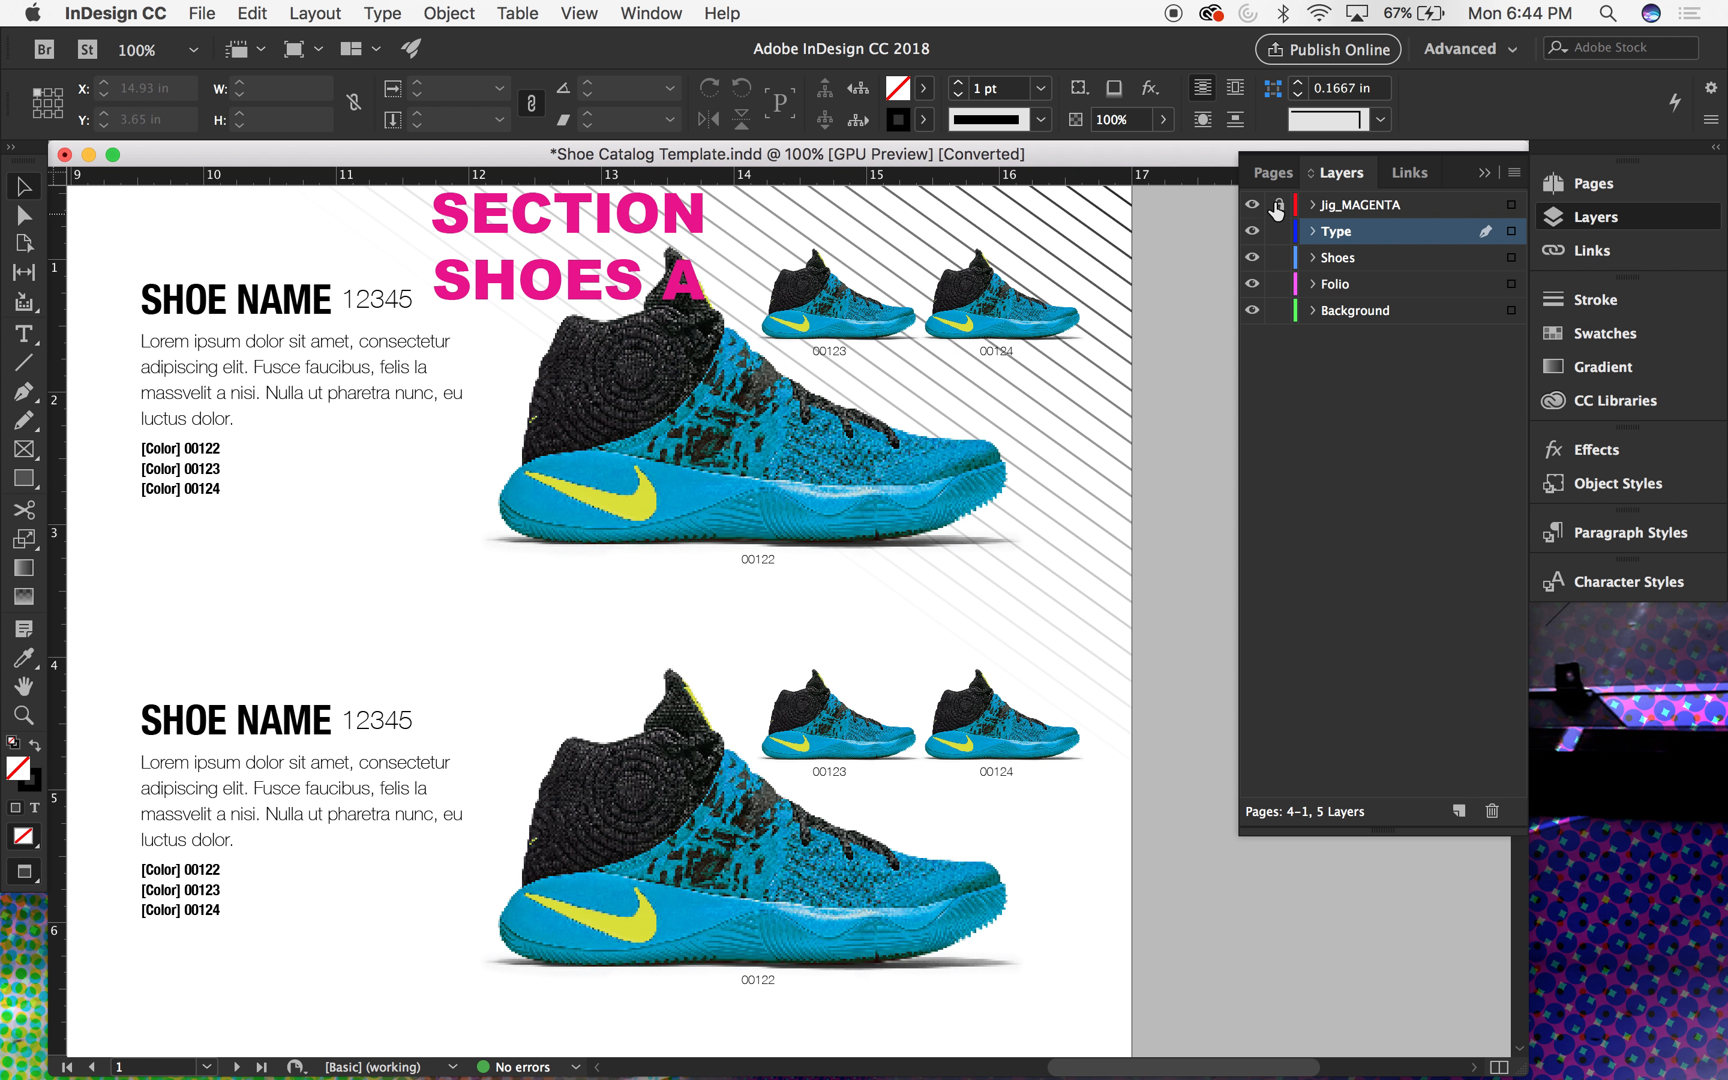
left_click(1251, 204)
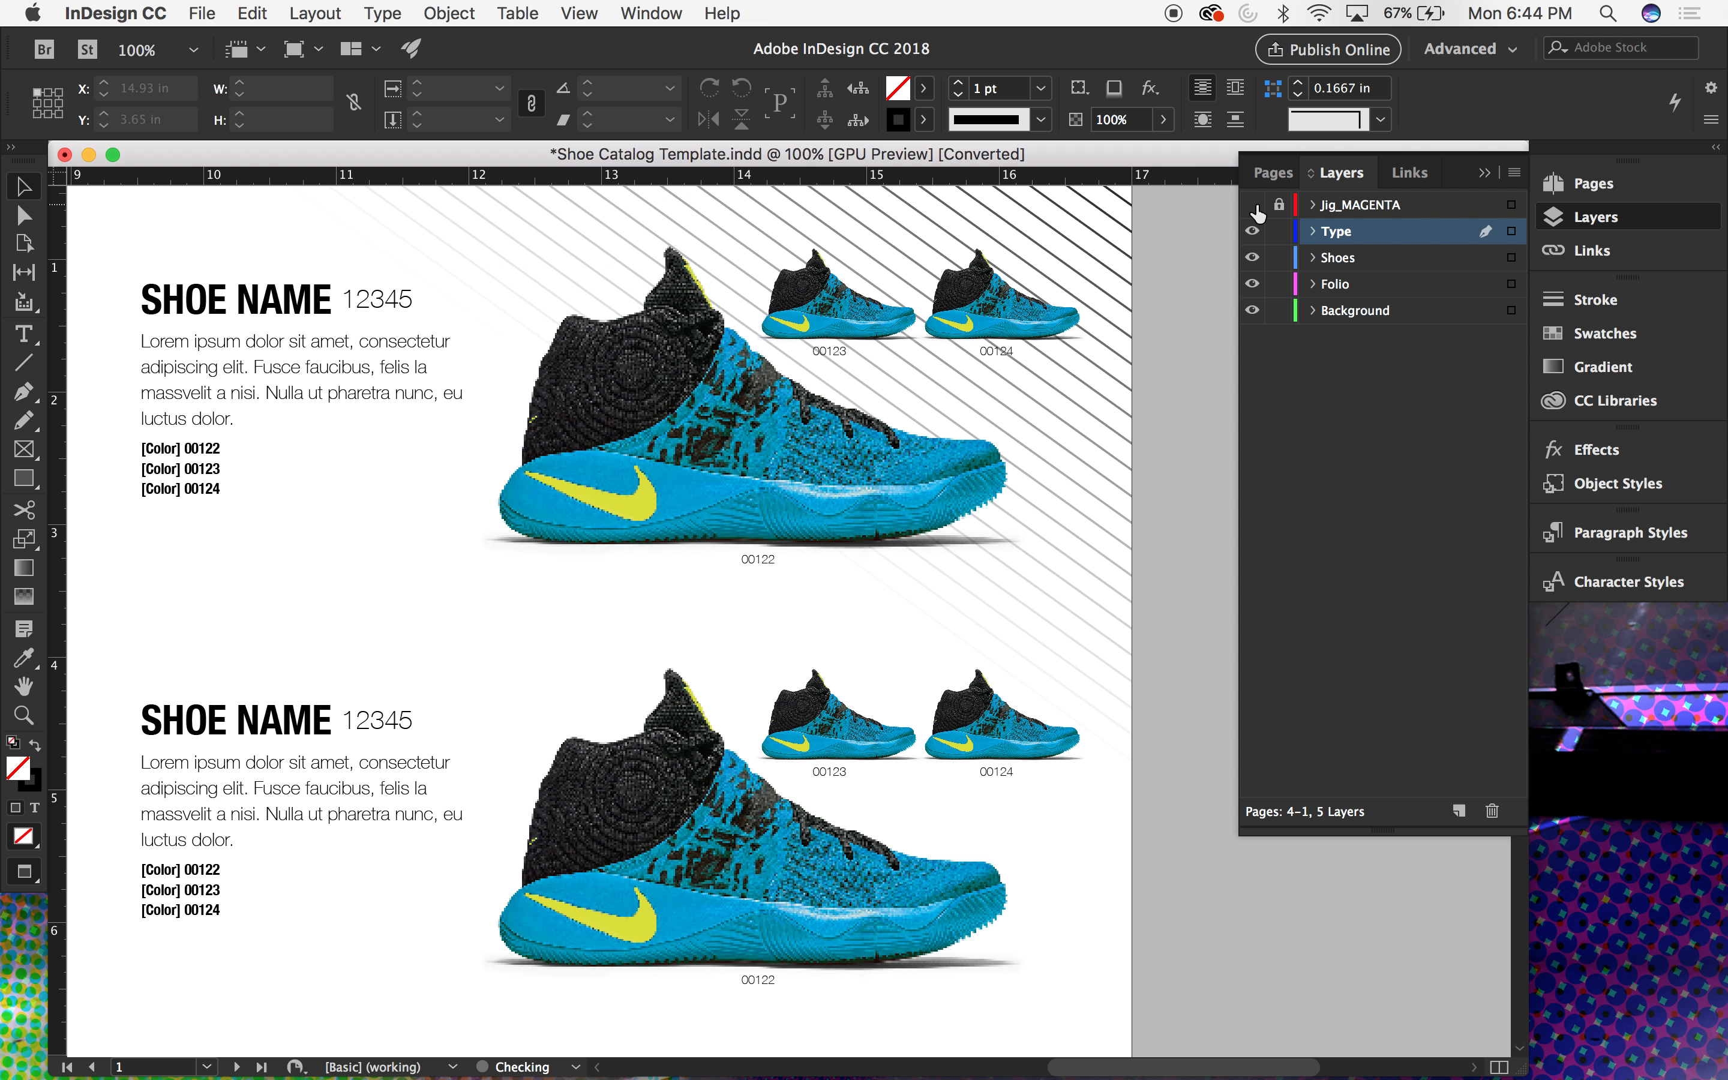
Step: Select the large shoe group in the first entry on page 1 and ungroup it
left_click(568, 386)
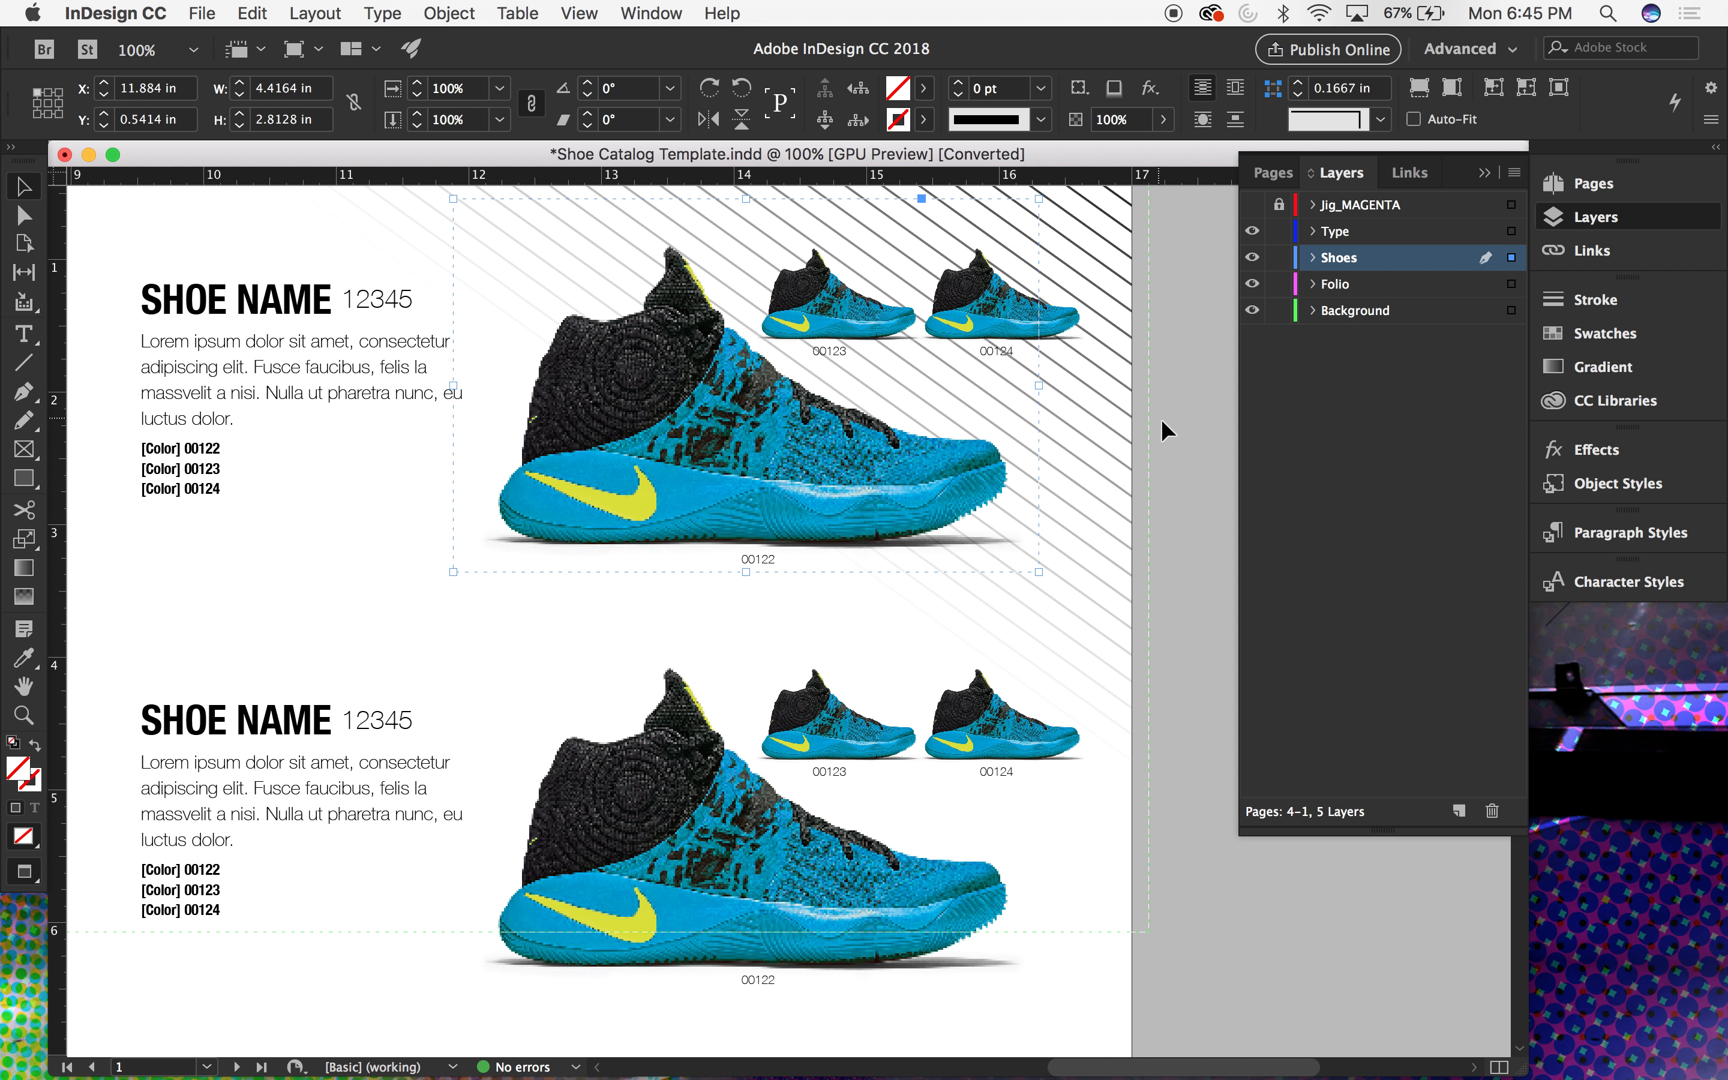
key("super+equal")
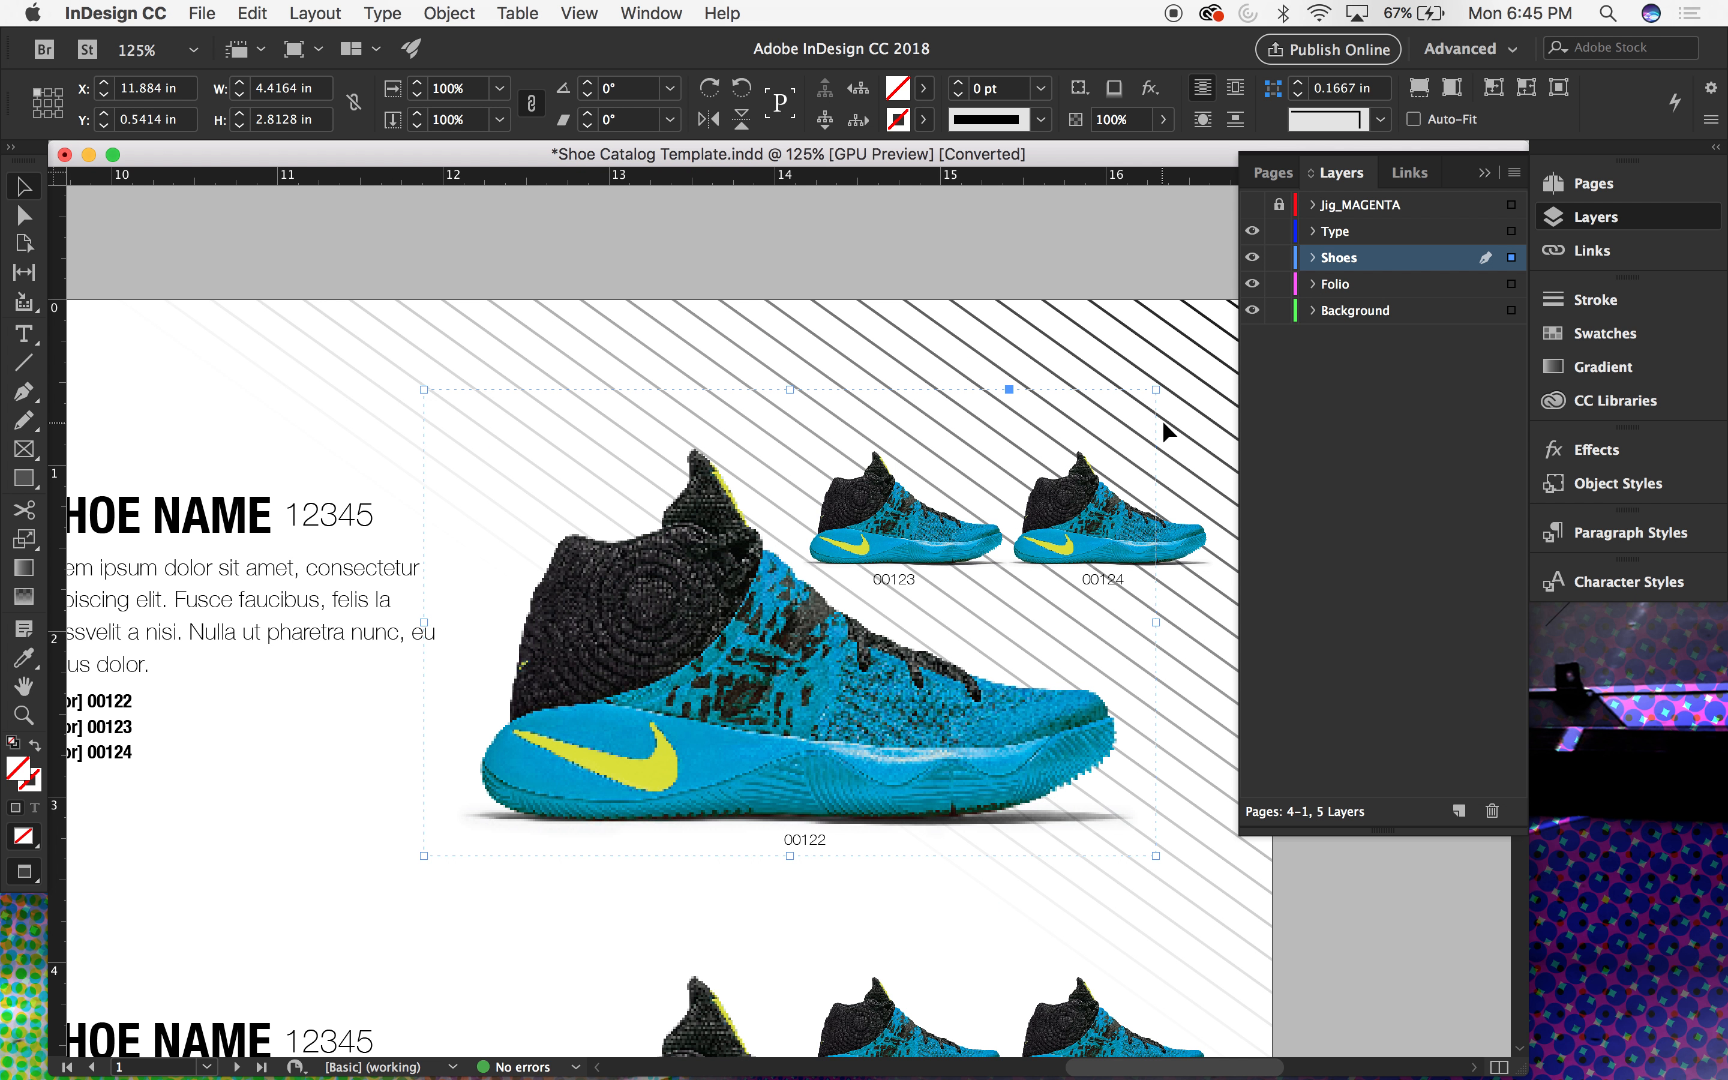
key("super+equal")
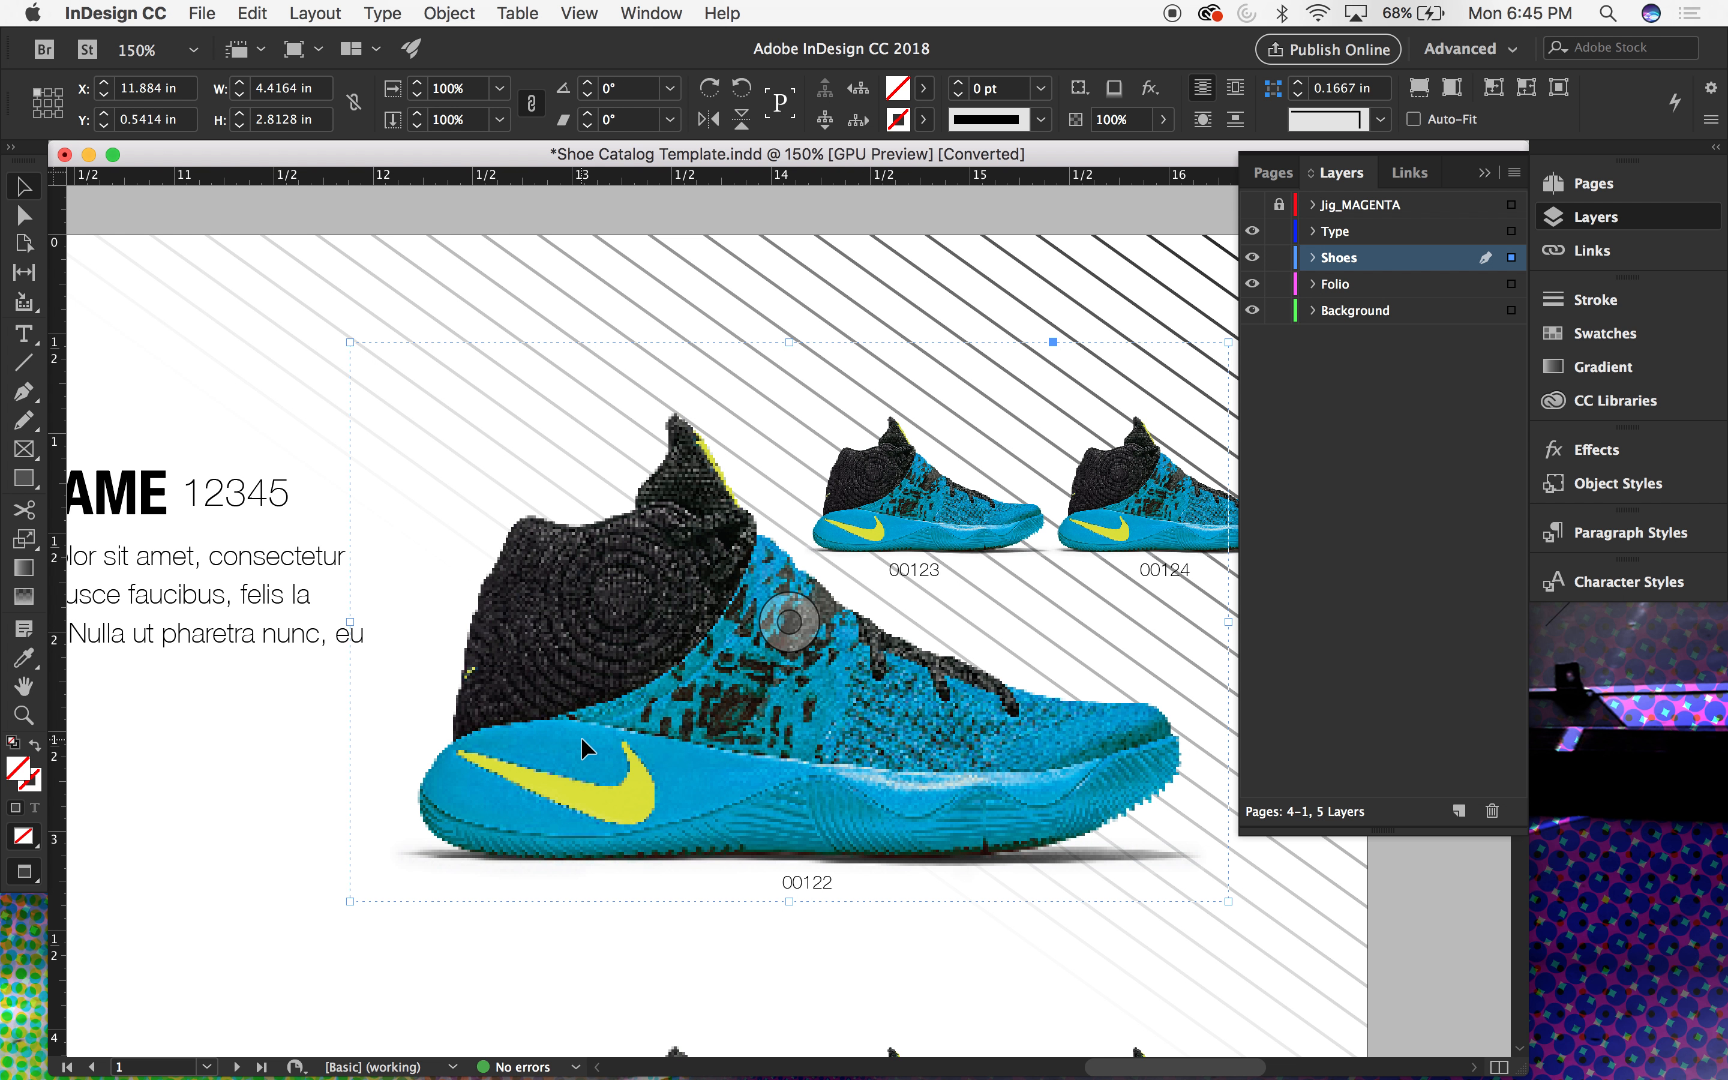
key("super+shift+g")
scroll(443, 279, "down", 5)
scroll(444, 279, "right", 2)
scroll(443, 276, "right", 1)
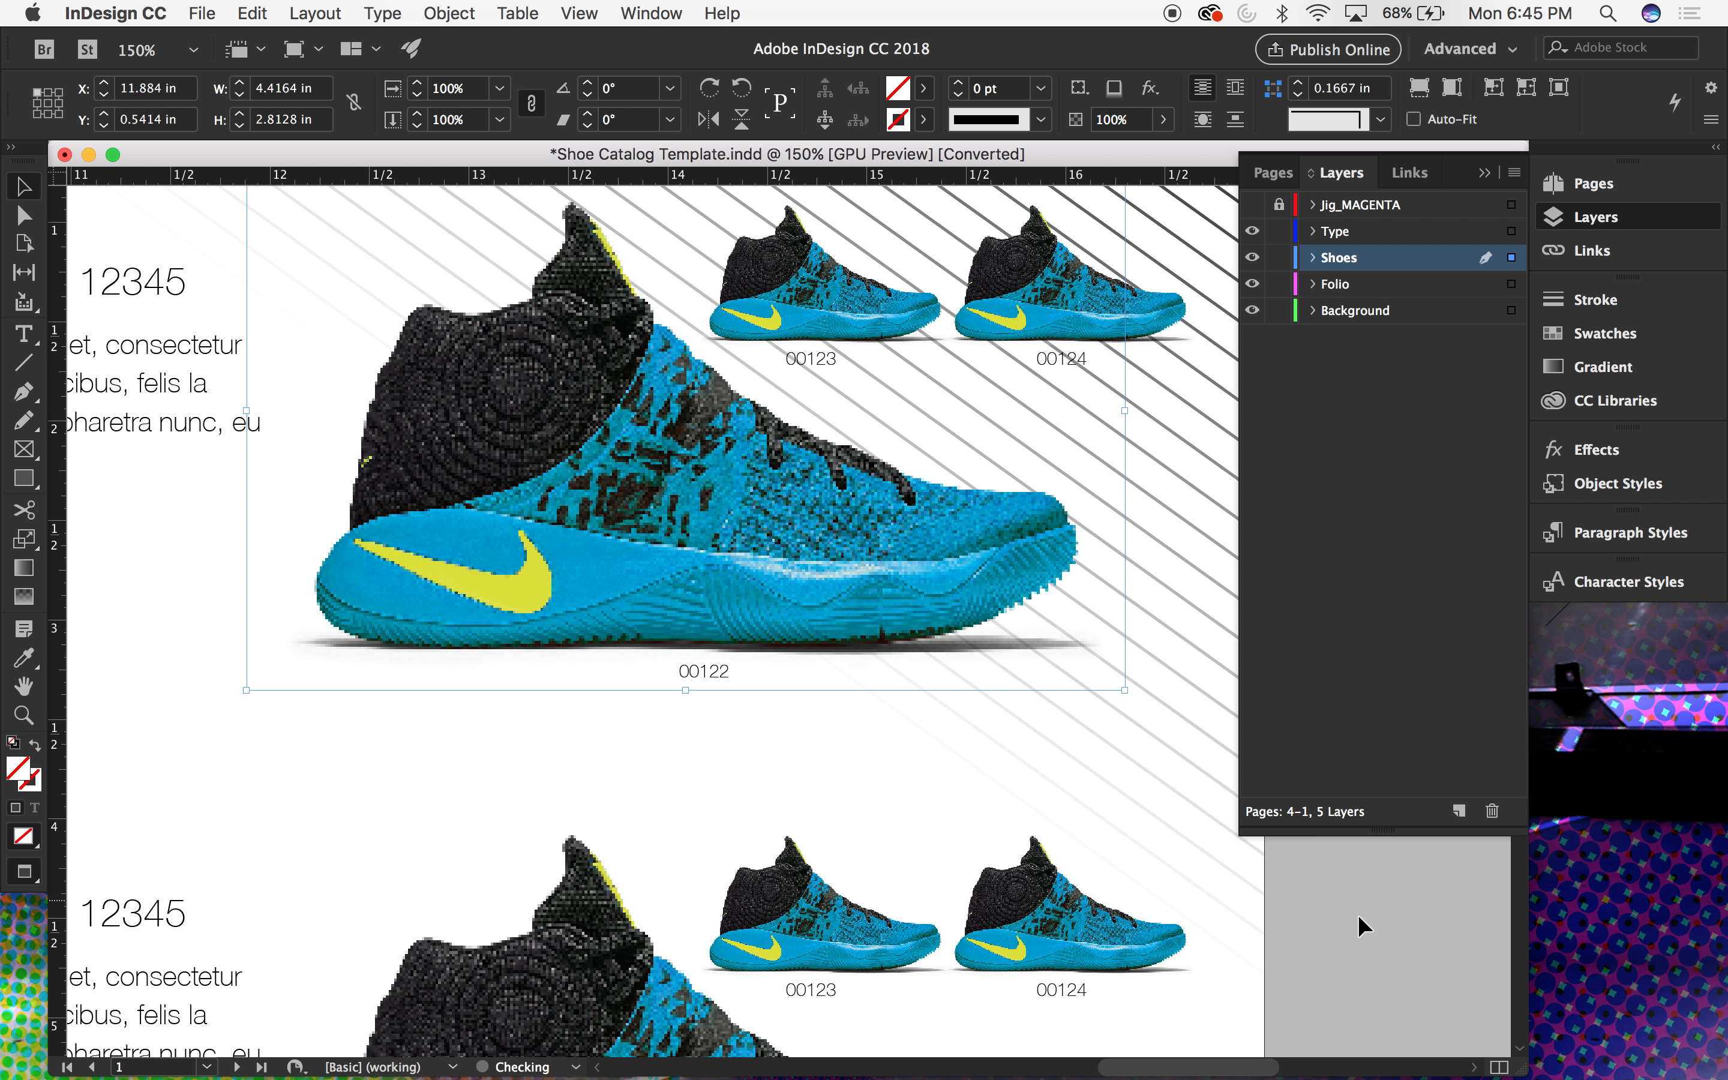
Step: Check which grouping commands are available for the selected shoe parts, and deselect everything
right_click(1401, 931)
left_click(406, 8)
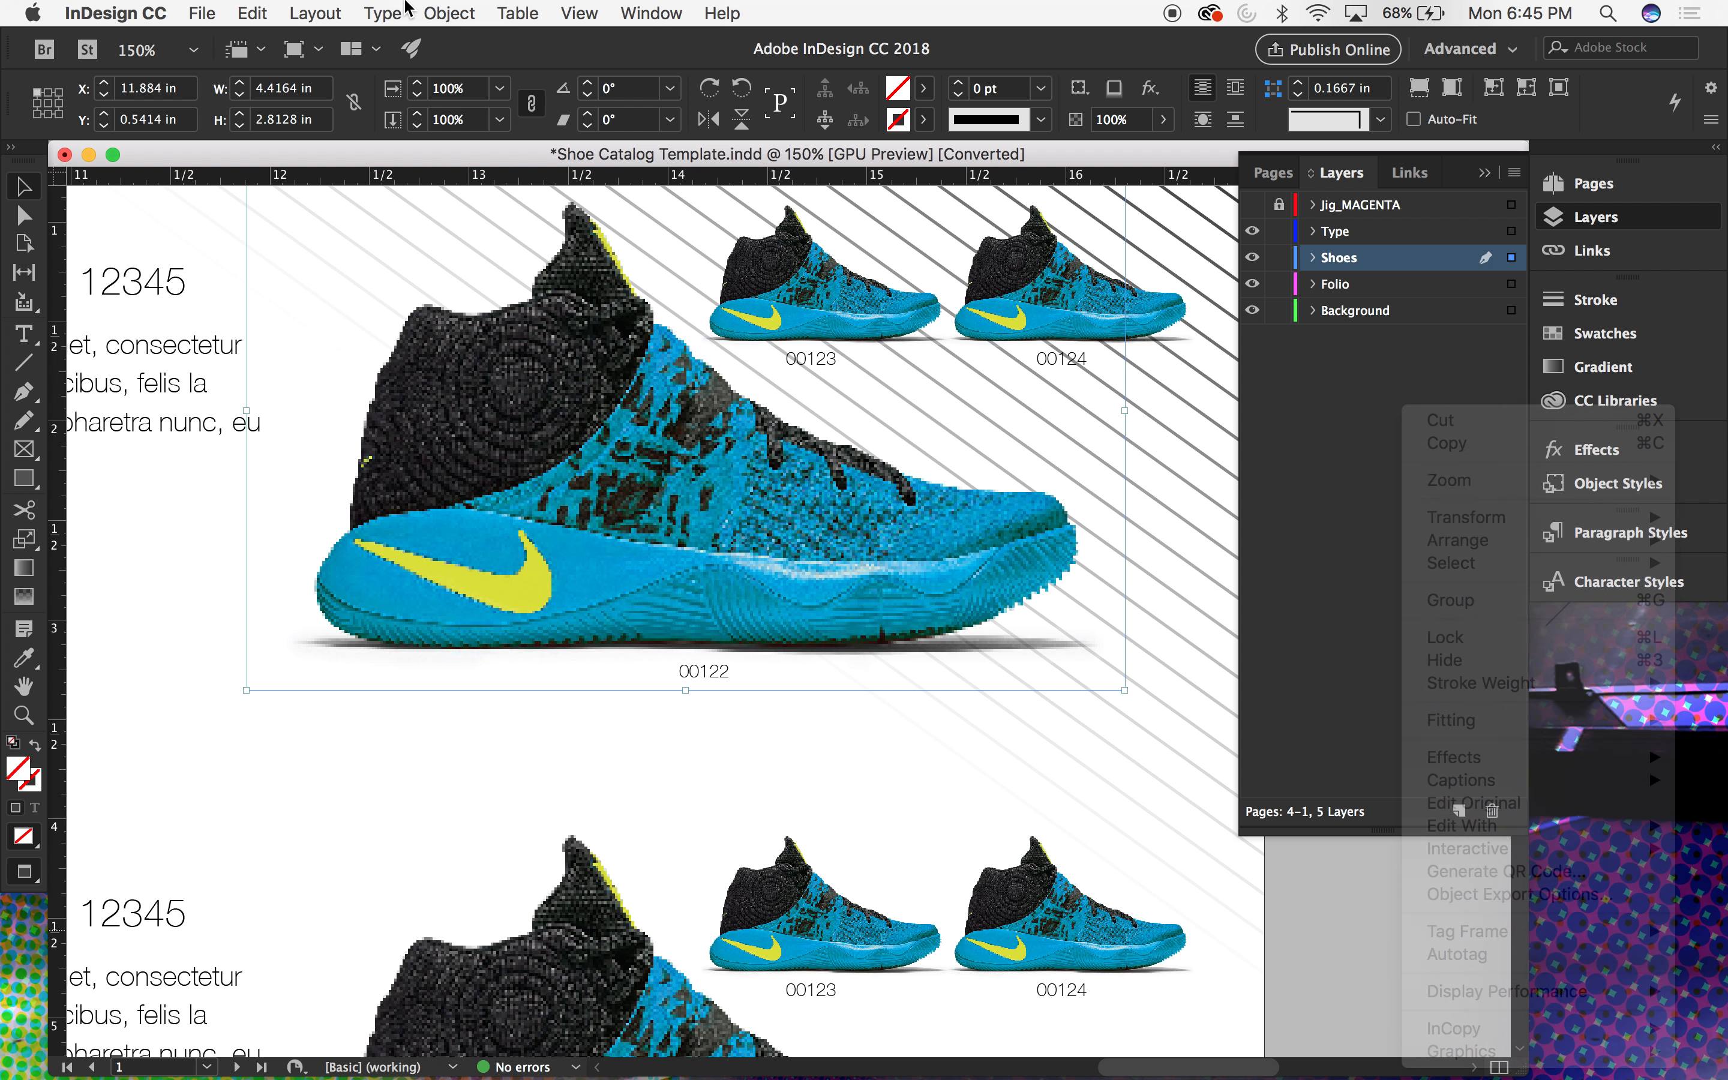
left_click(407, 9)
mouse_move(471, 16)
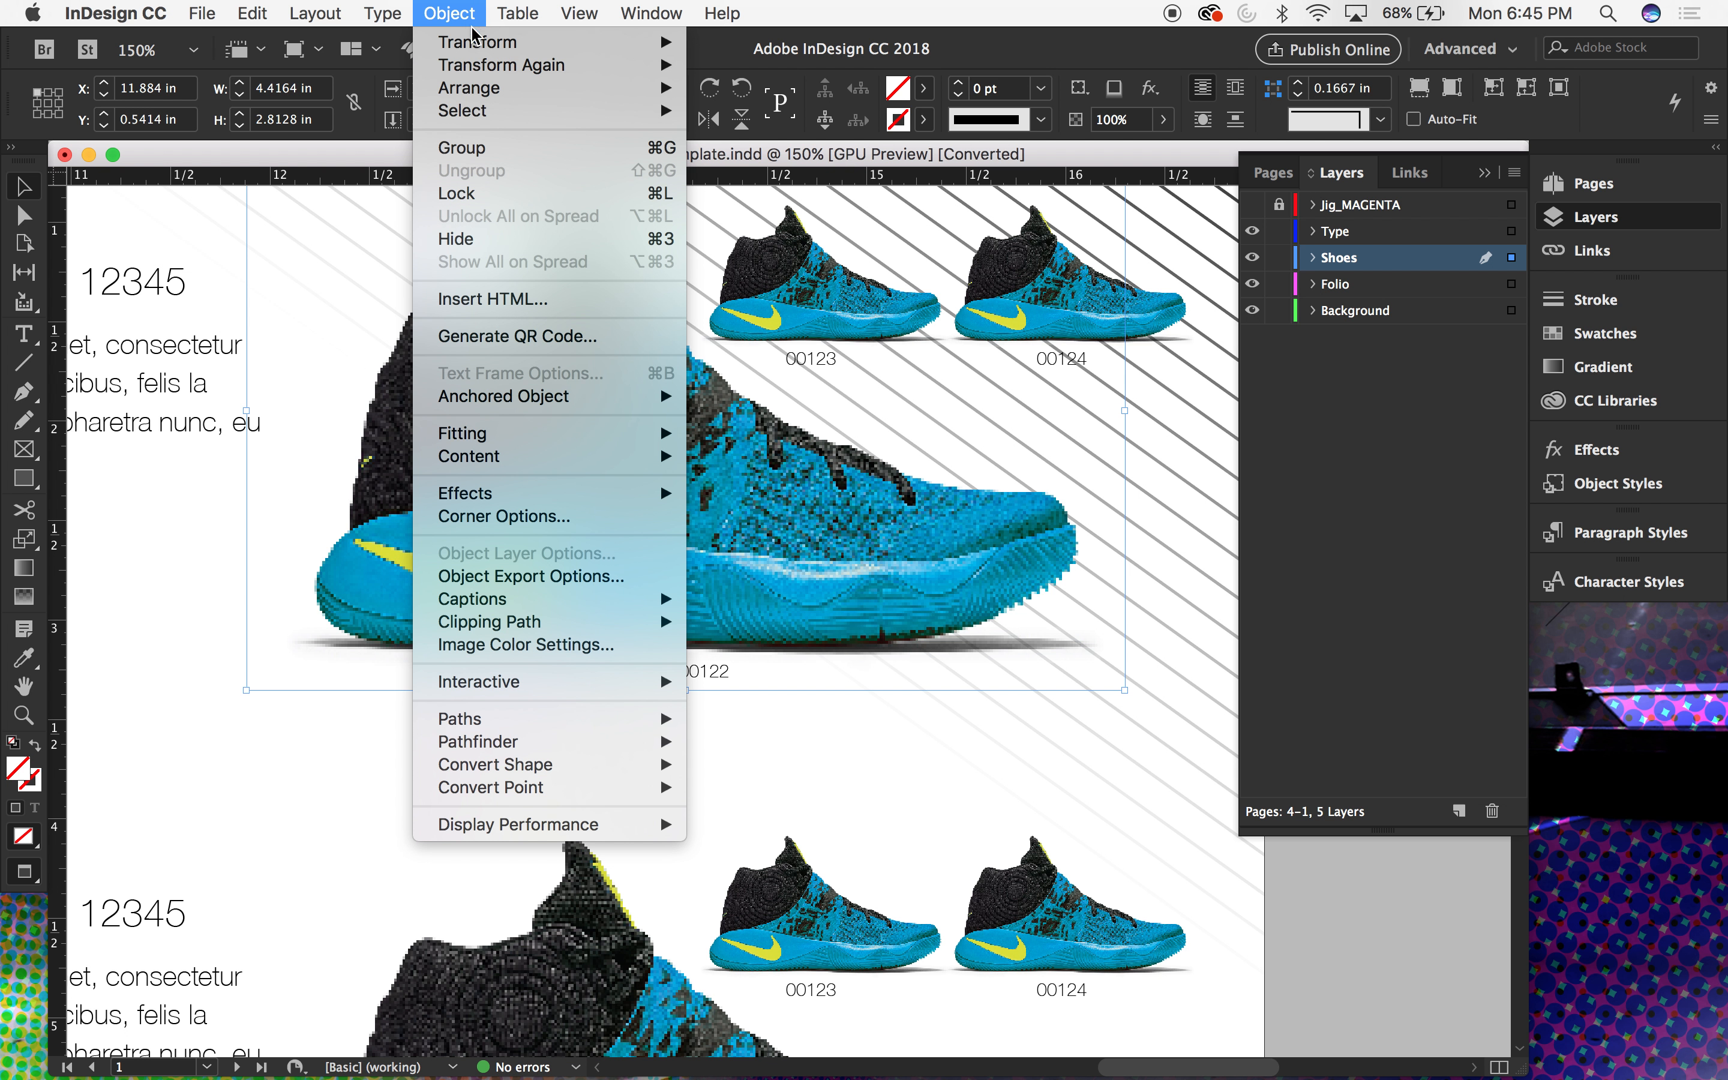
left_click(482, 156)
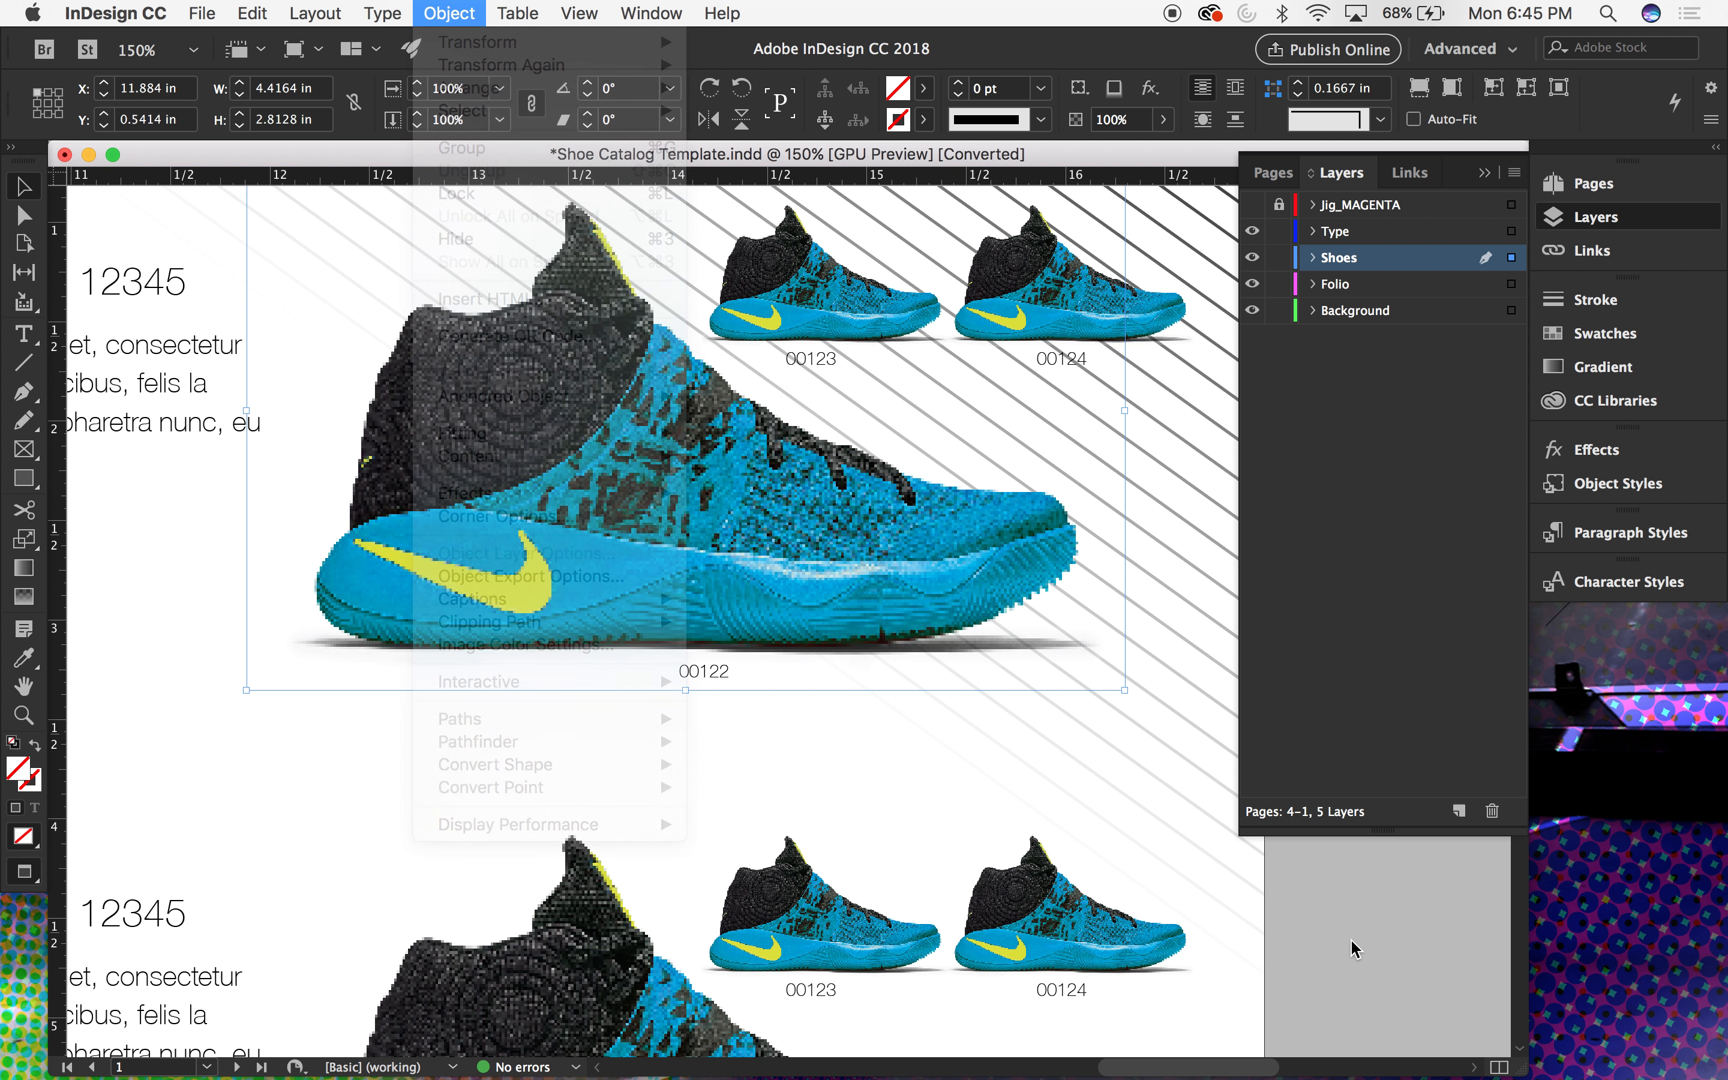
left_click(1329, 929)
Step: Move the large shoe image up and away from its shadow, and select the shadow along with the shoe
scroll(1329, 928, "up", 2)
left_click_drag(751, 546, 597, 471)
left_click_drag(706, 516, 679, 491)
left_click(966, 685, "shift")
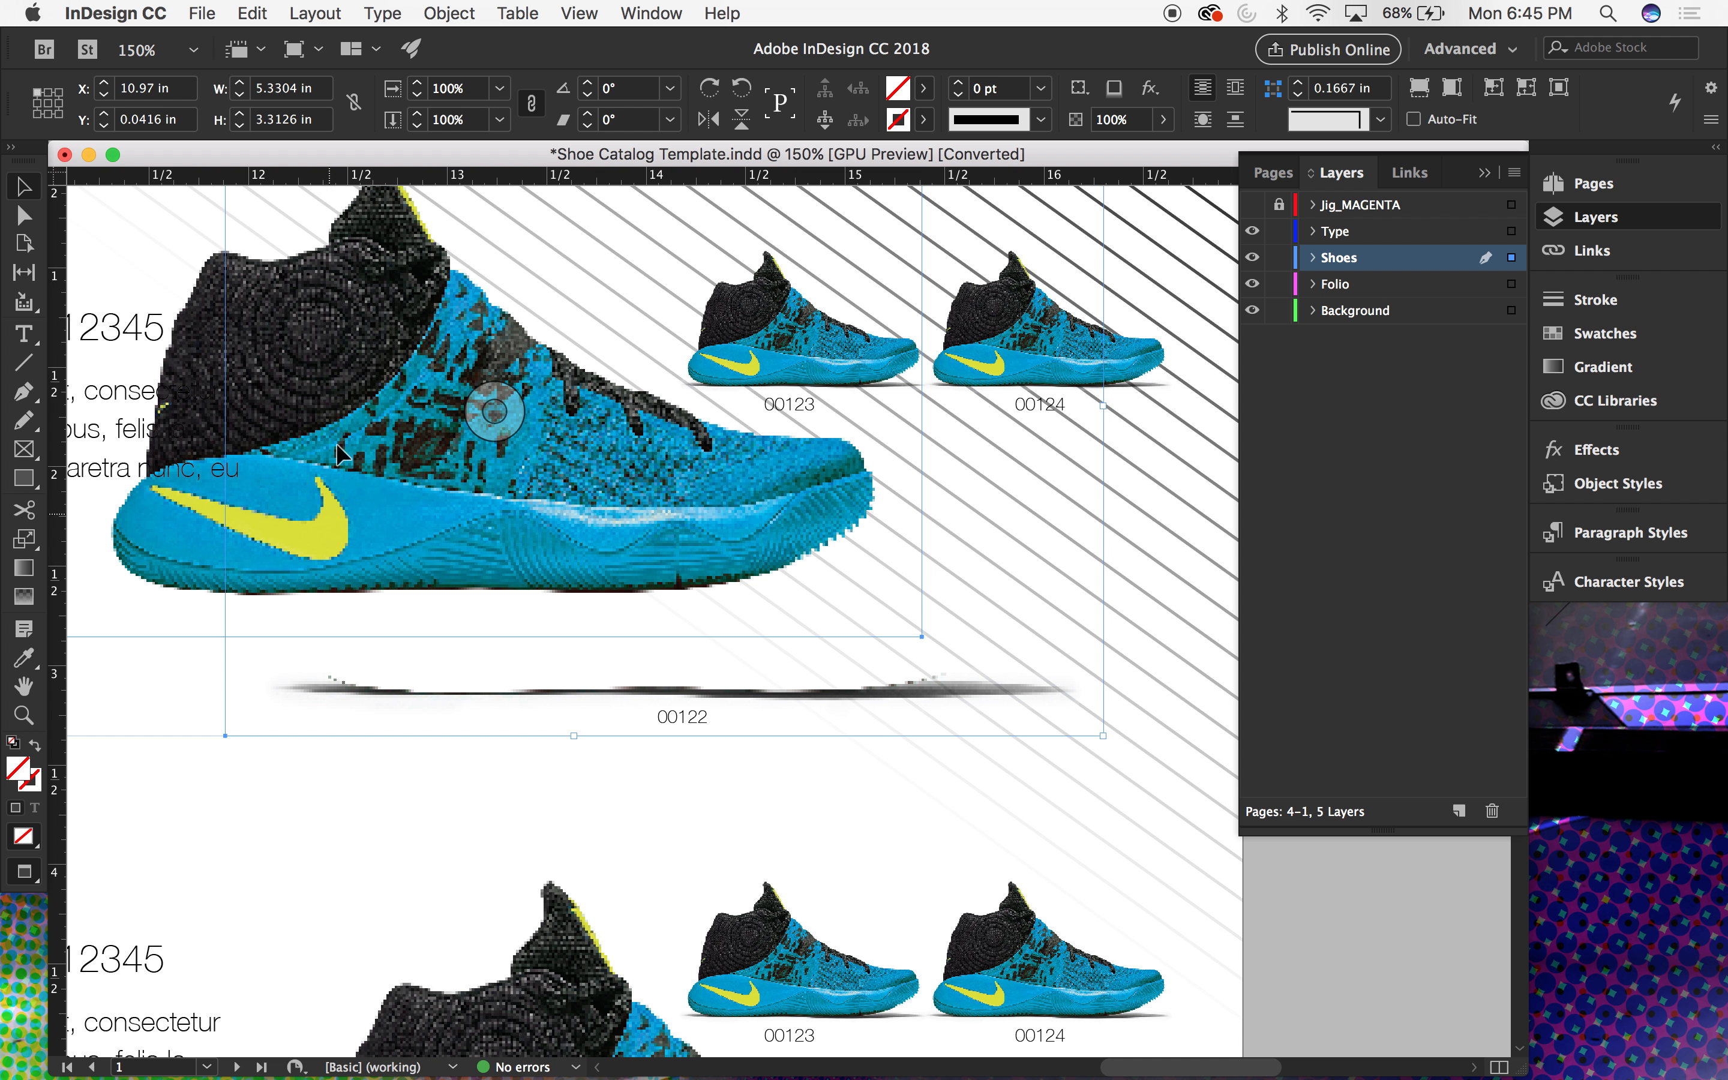
scroll(429, 429, "up", 5)
scroll(429, 429, "left", 2)
Step: Set the document's display performance to High Quality Display
left_click(579, 12)
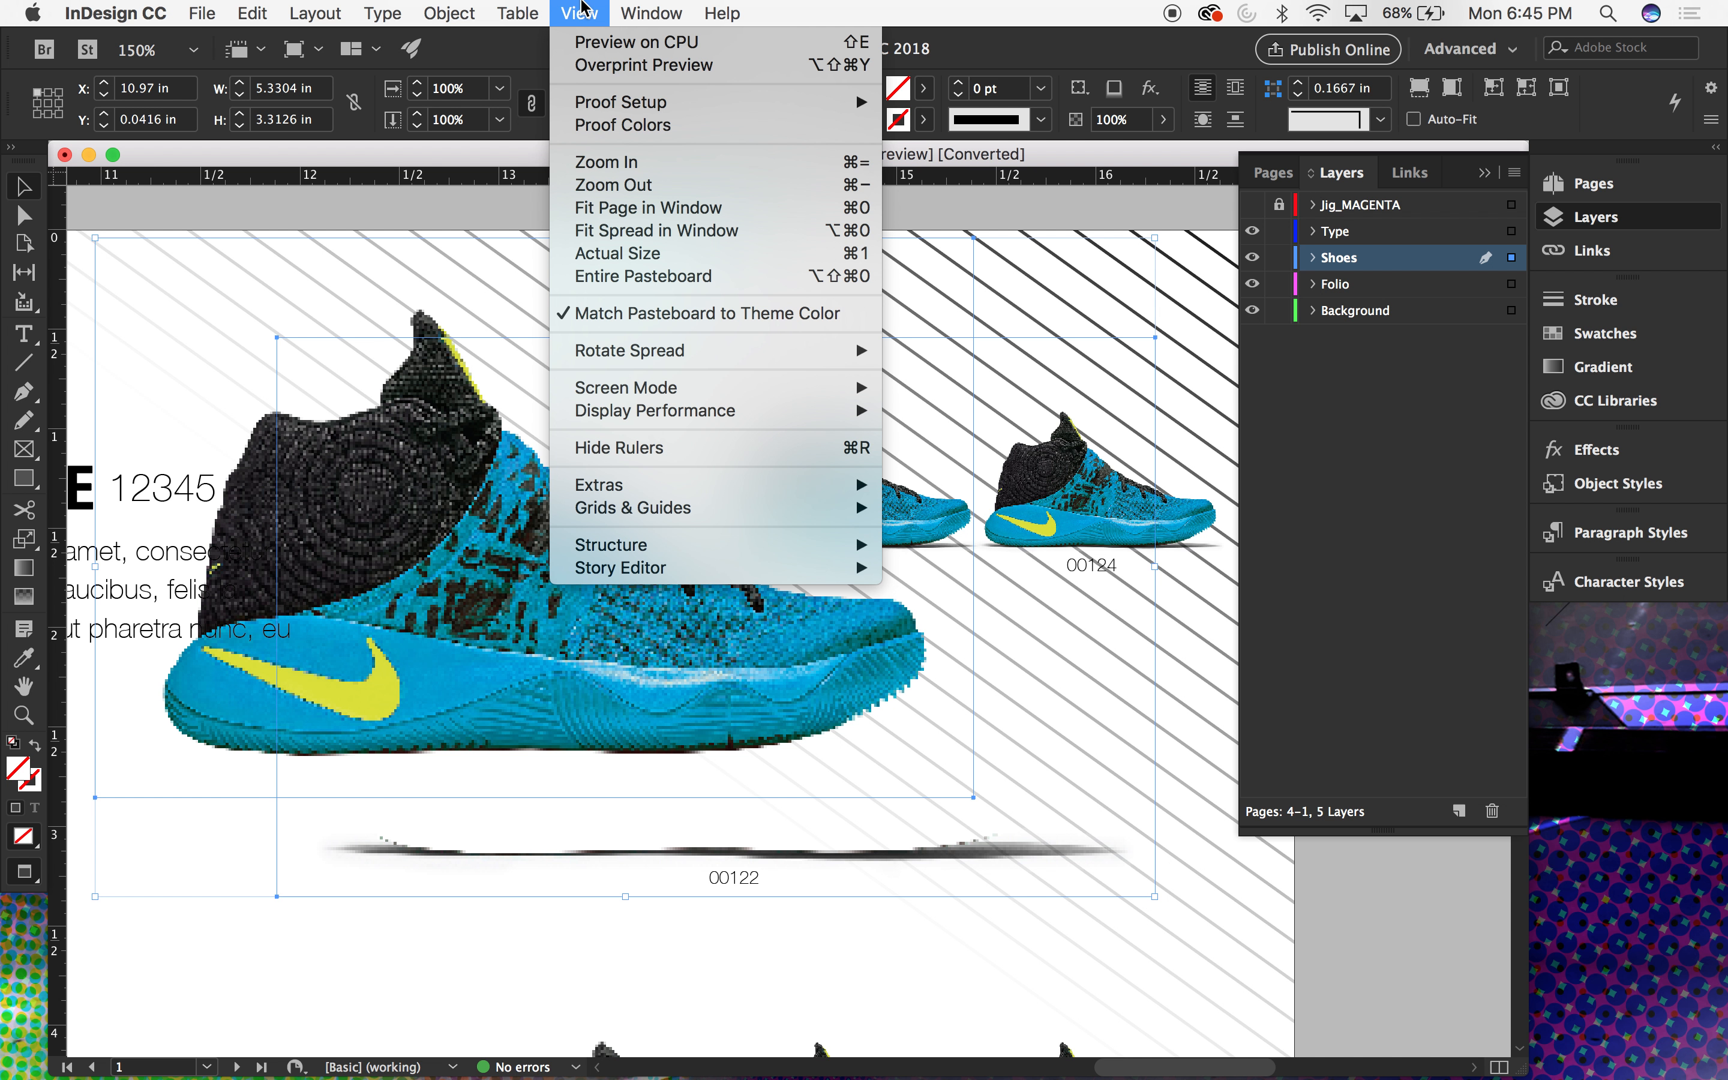
key("super+minus")
left_click(579, 13)
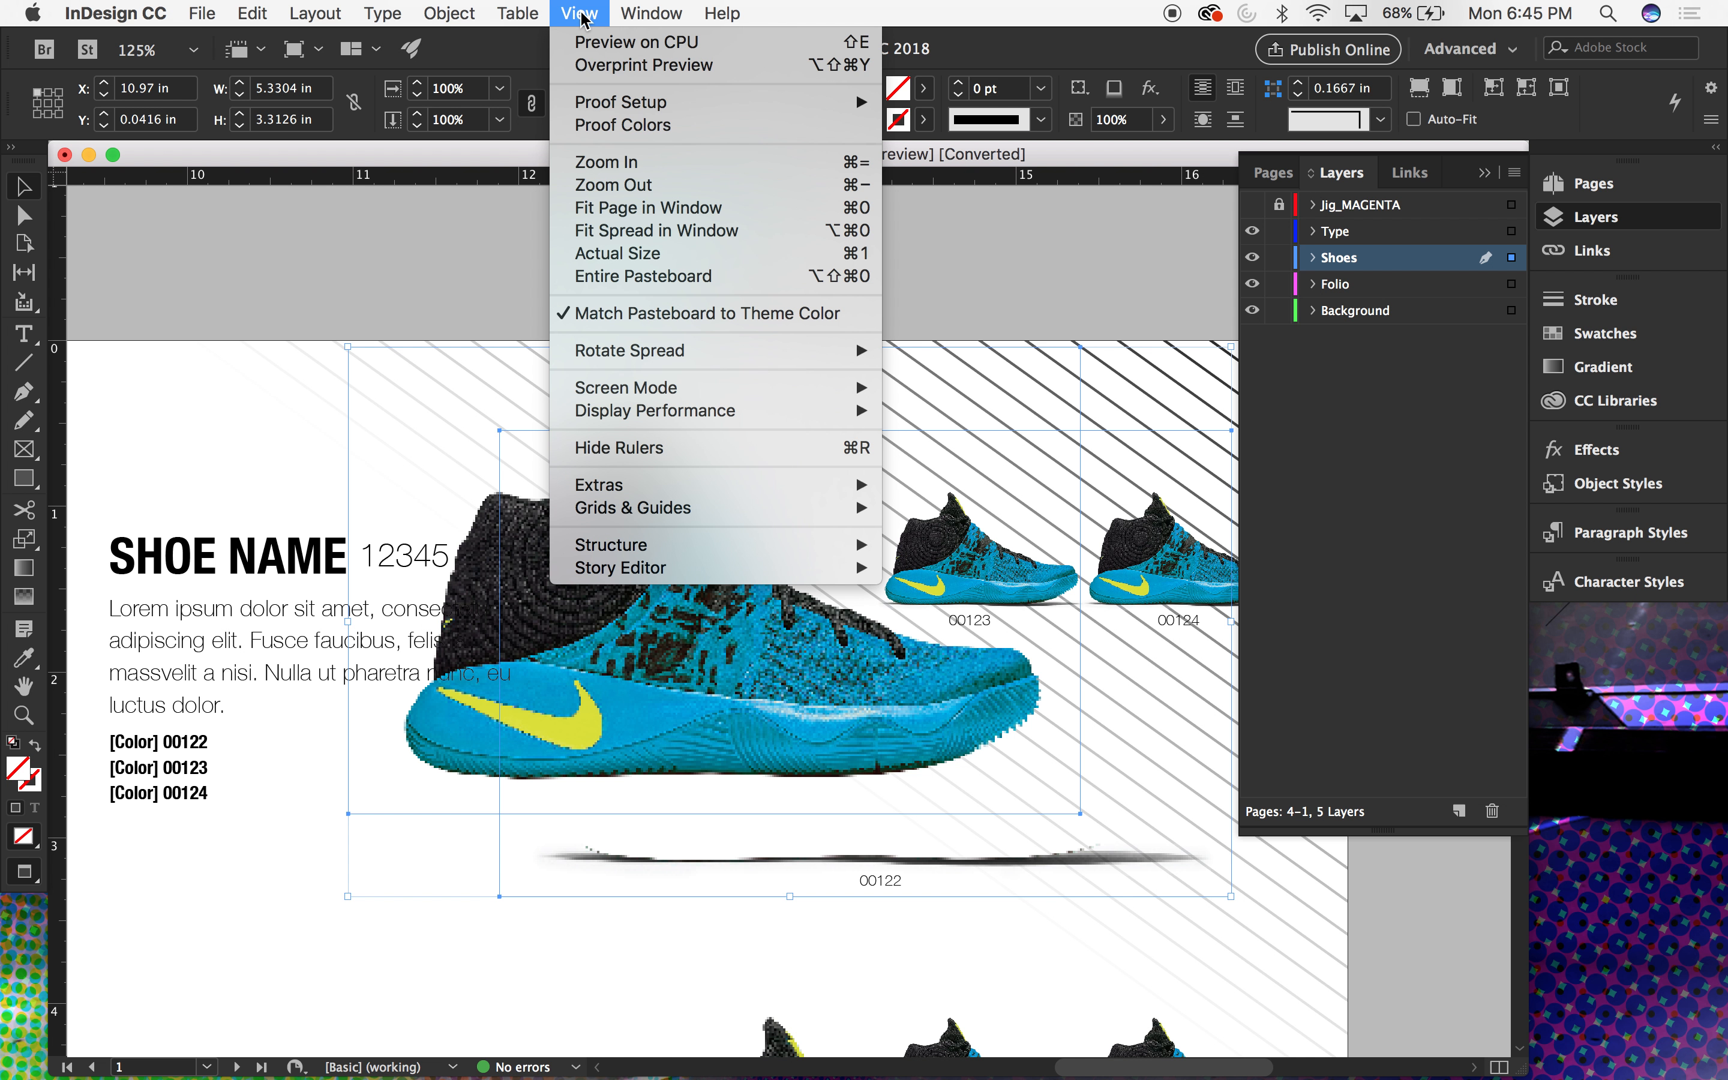
mouse_move(676, 412)
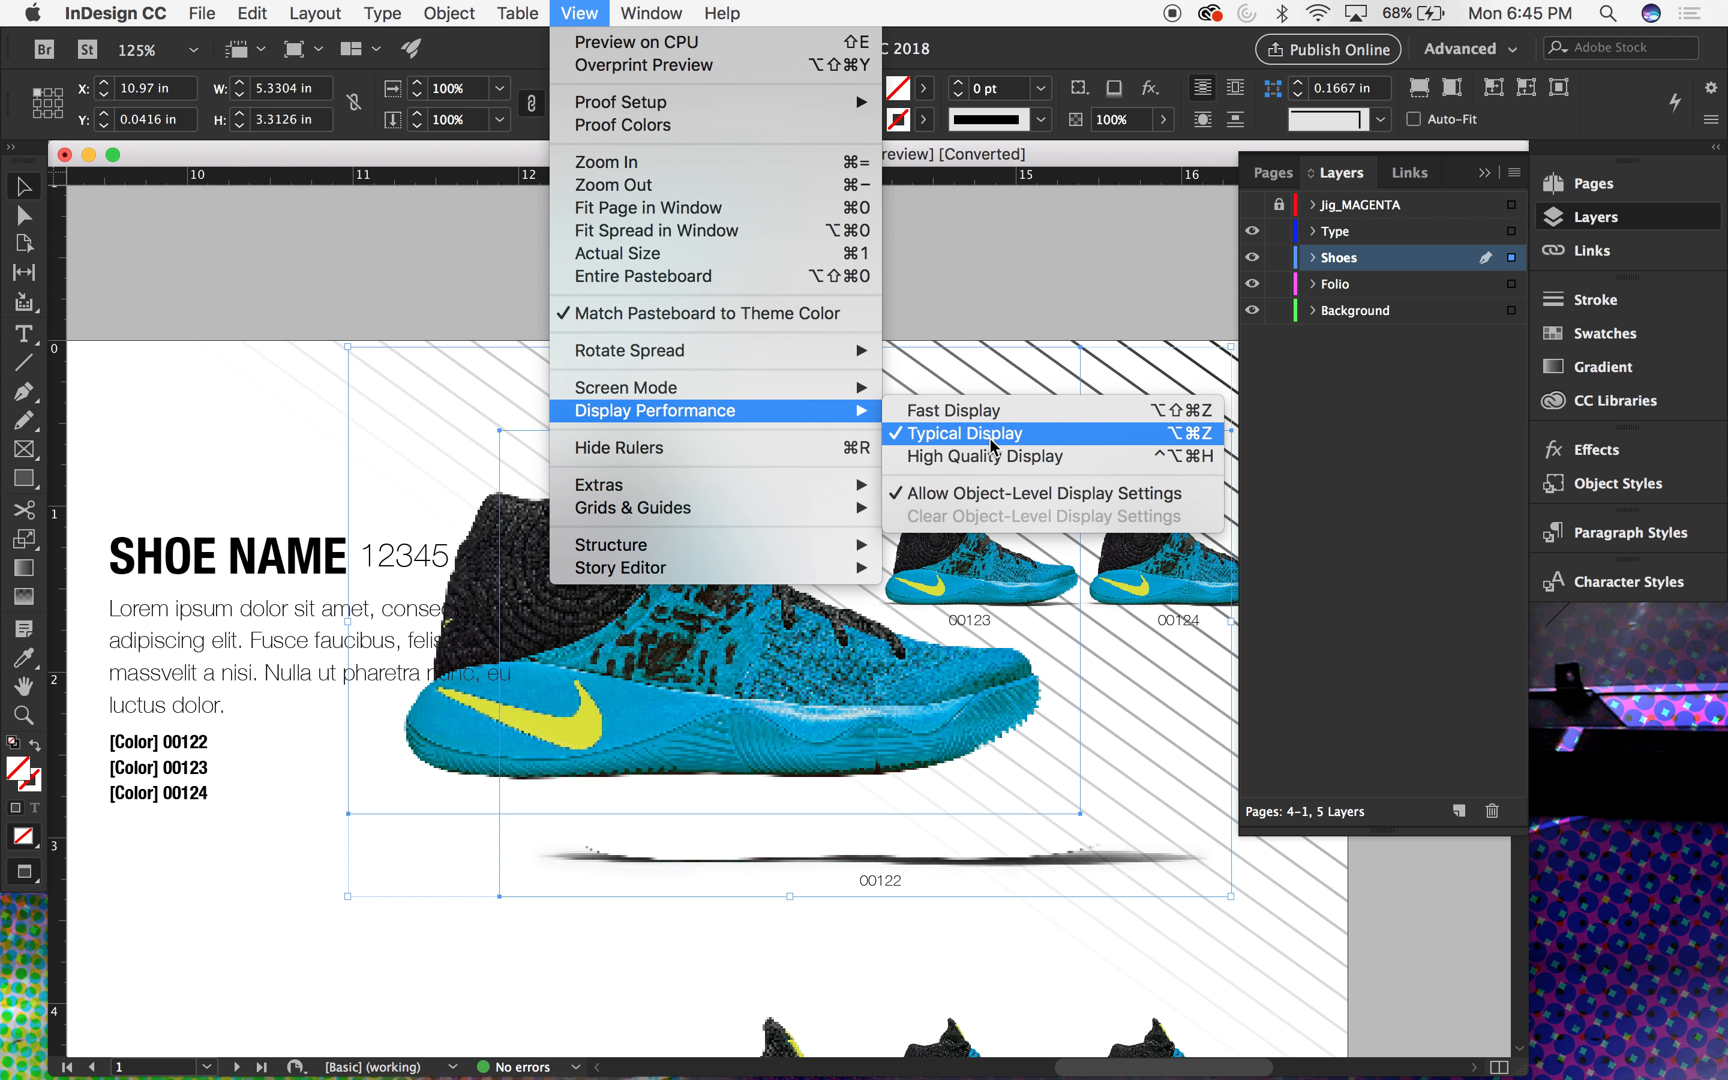
left_click(984, 459)
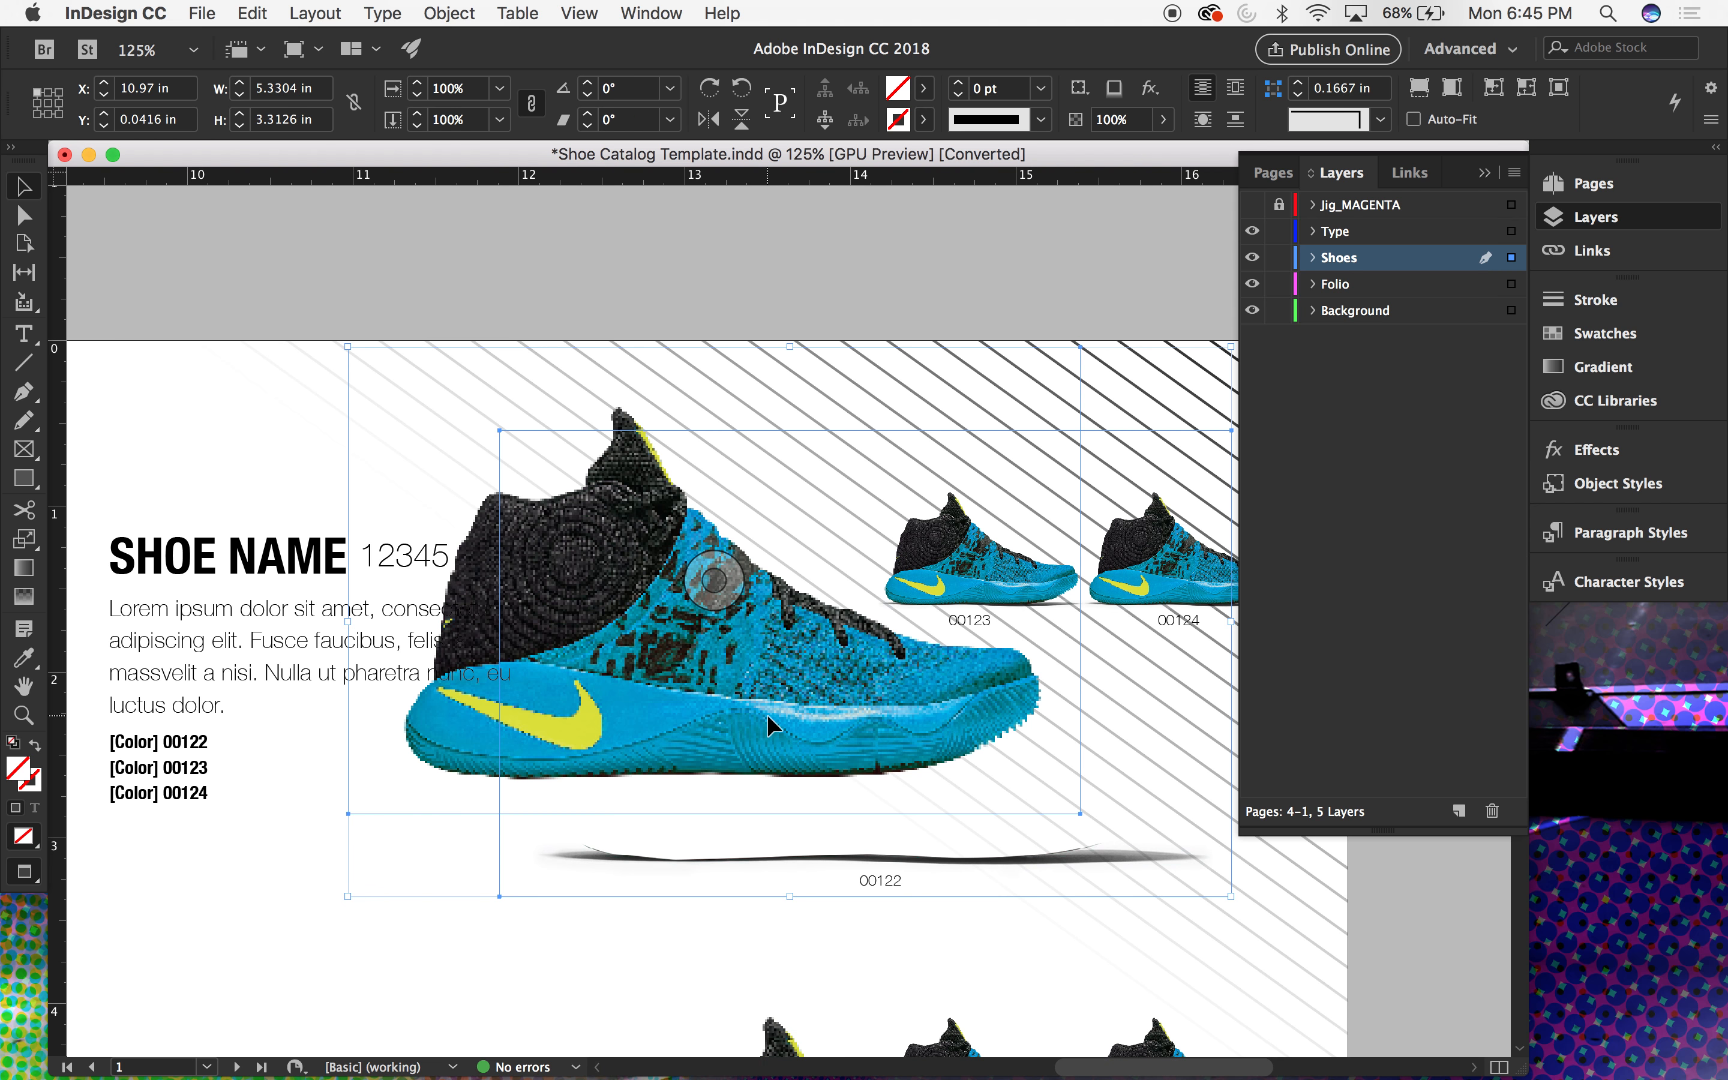
Step: Inspect the separated shoe image and its shadow up close for image quality and edge detail
scroll(770, 723, "down", 3)
scroll(767, 714, "down", 1)
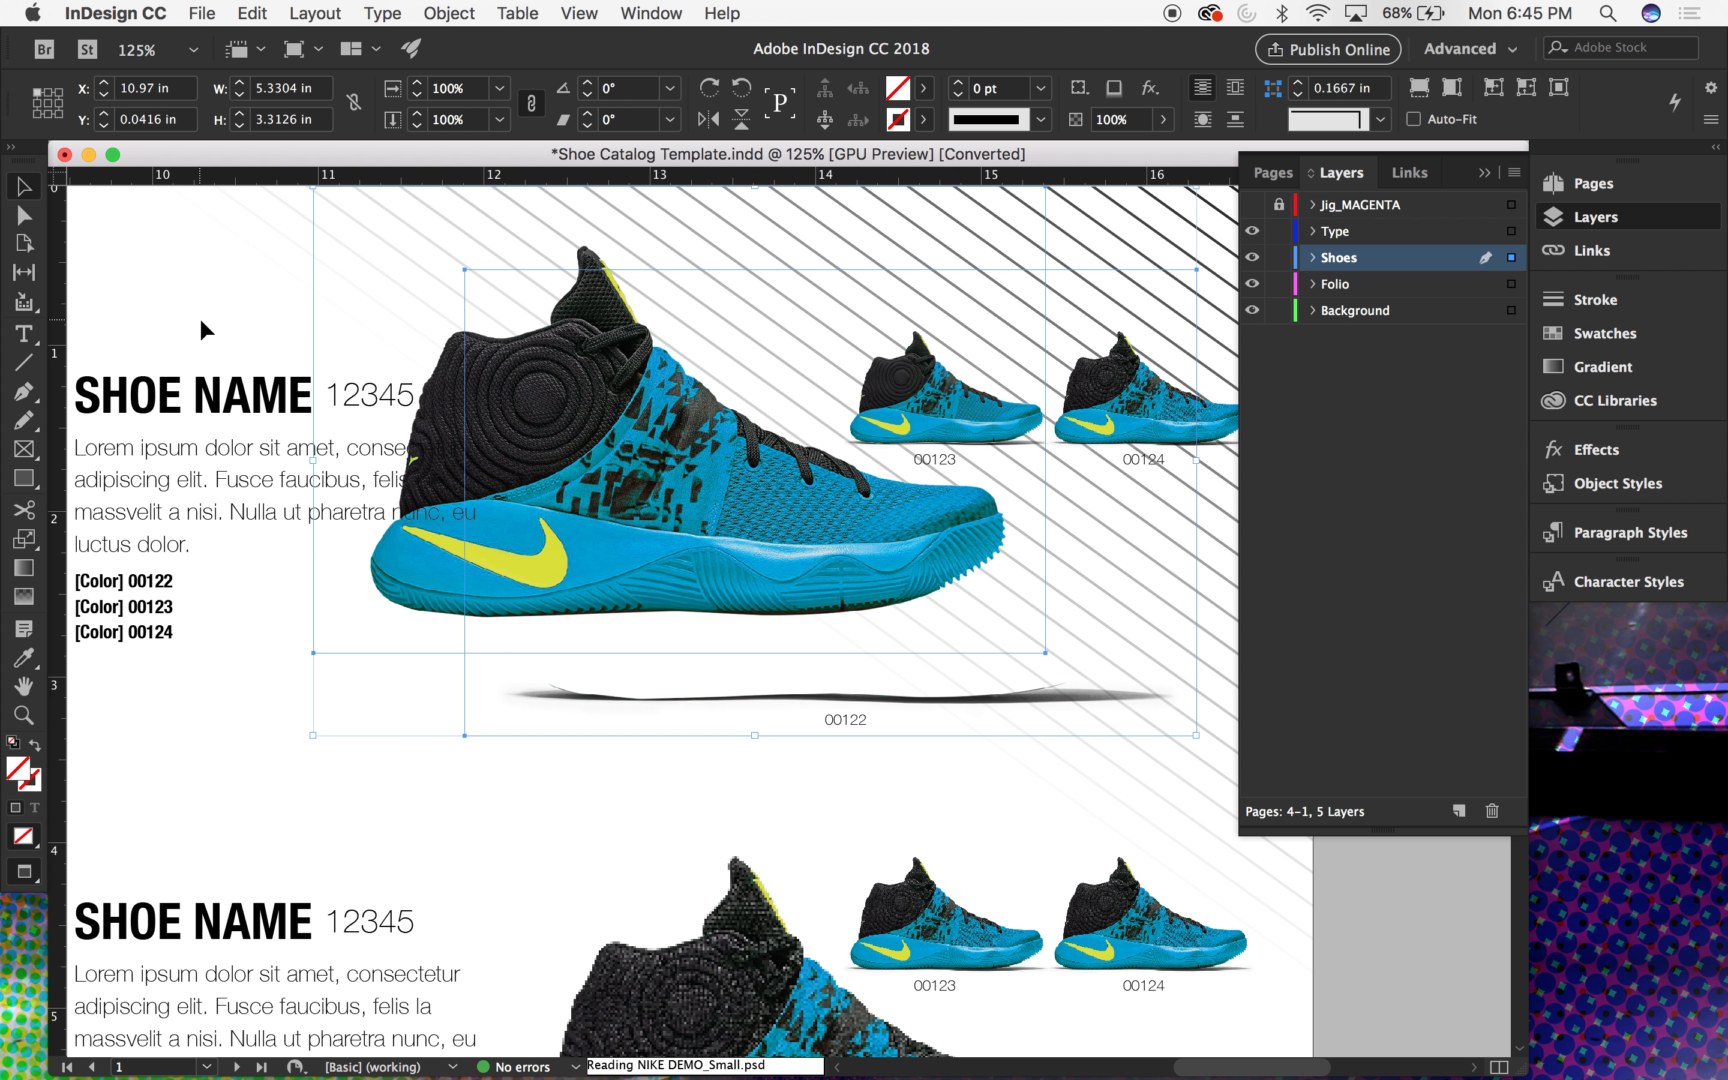
key("super+equal")
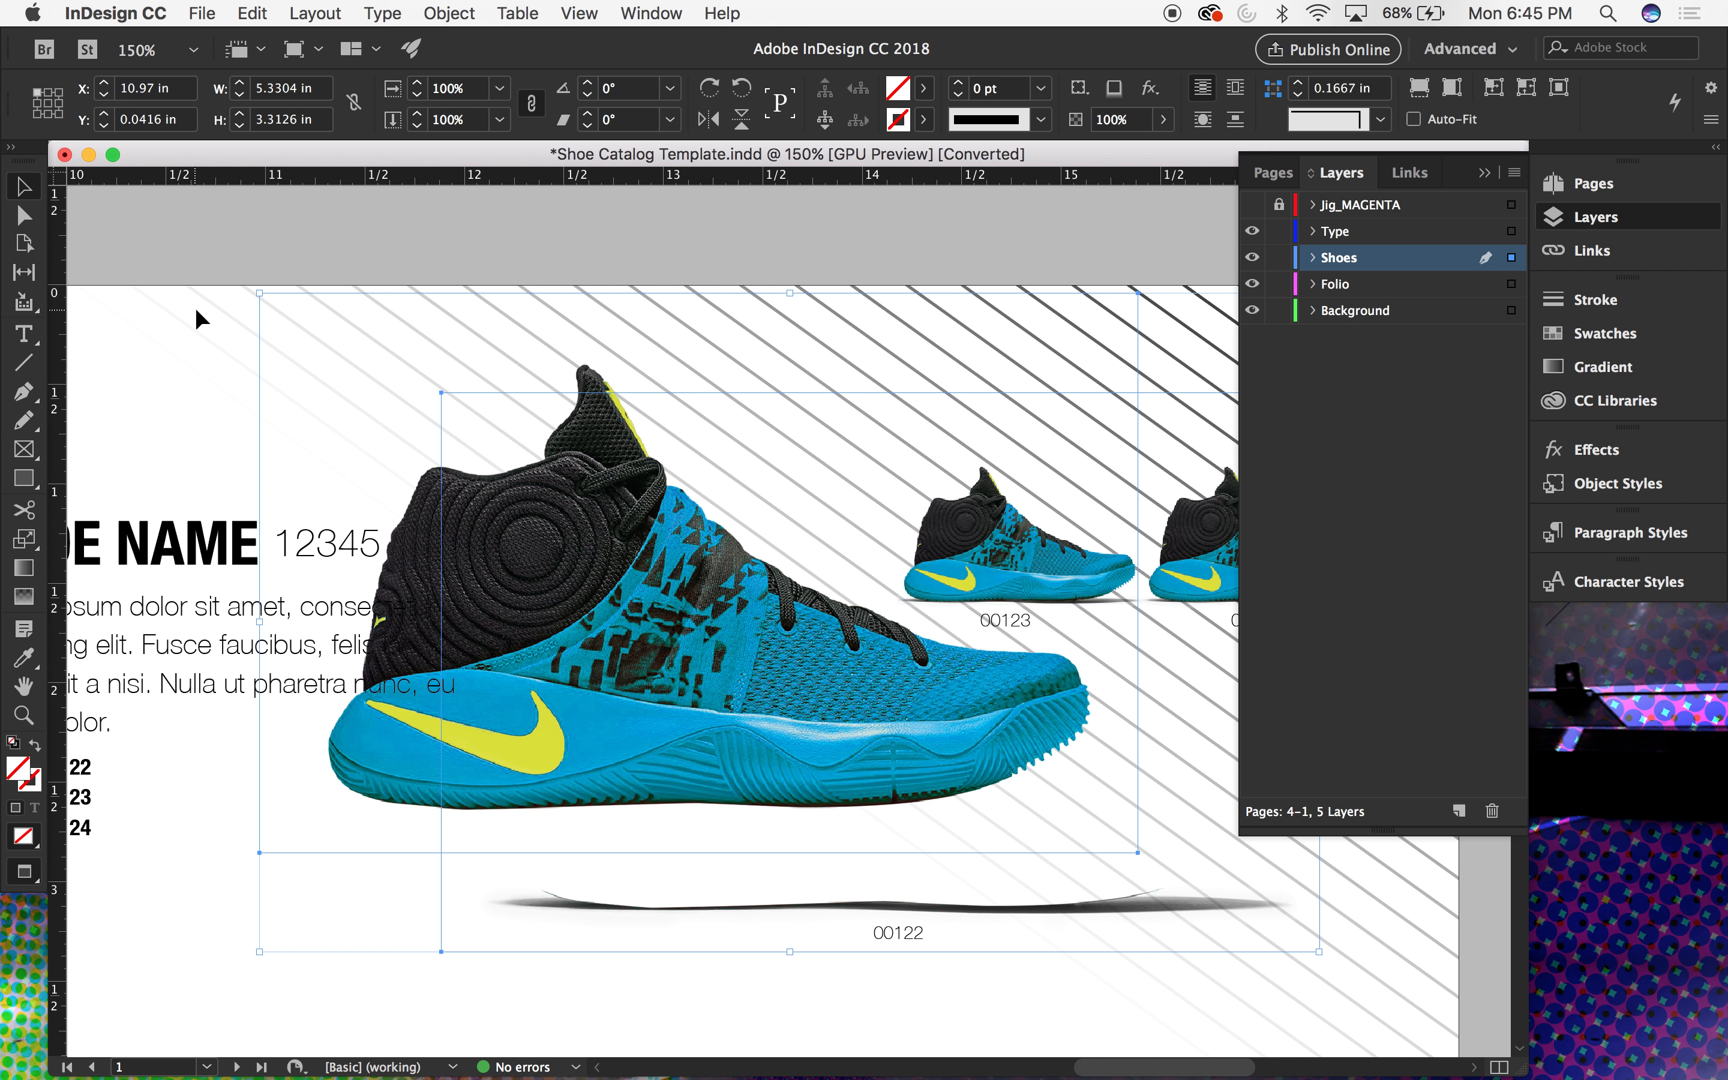
scroll(372, 477, "down", 5)
scroll(373, 478, "right", 2)
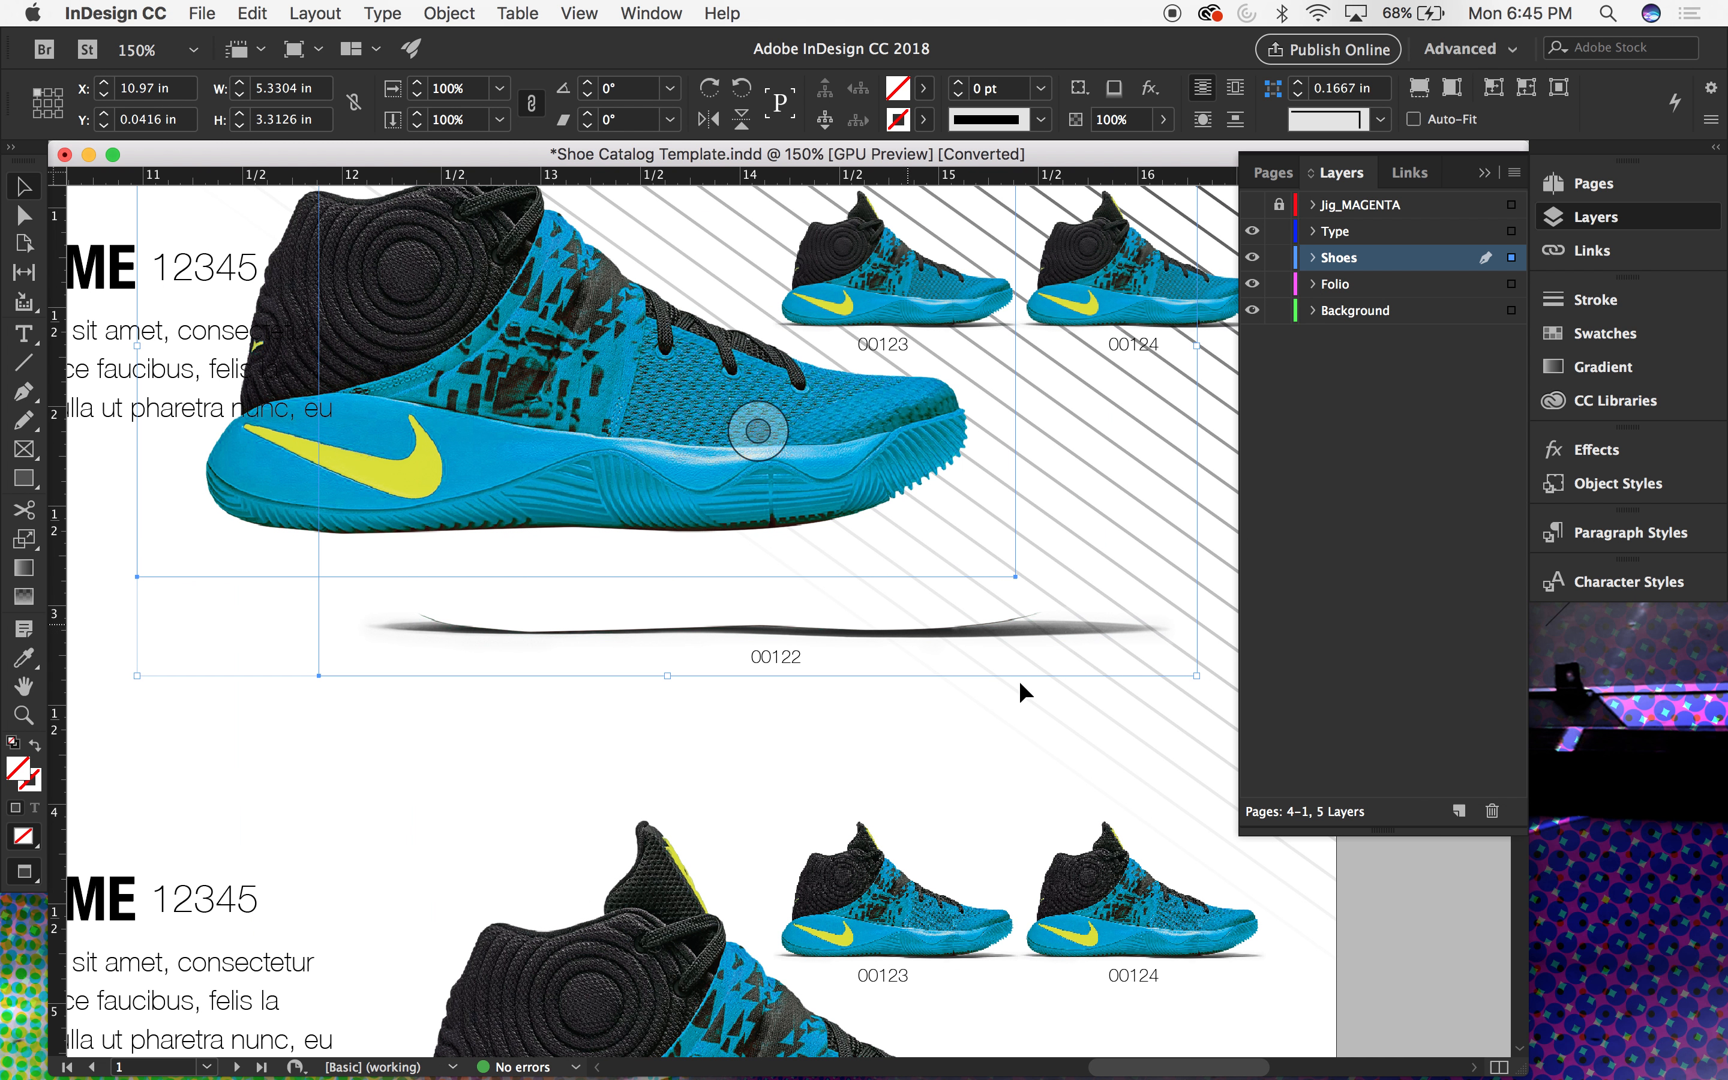
key("super+space")
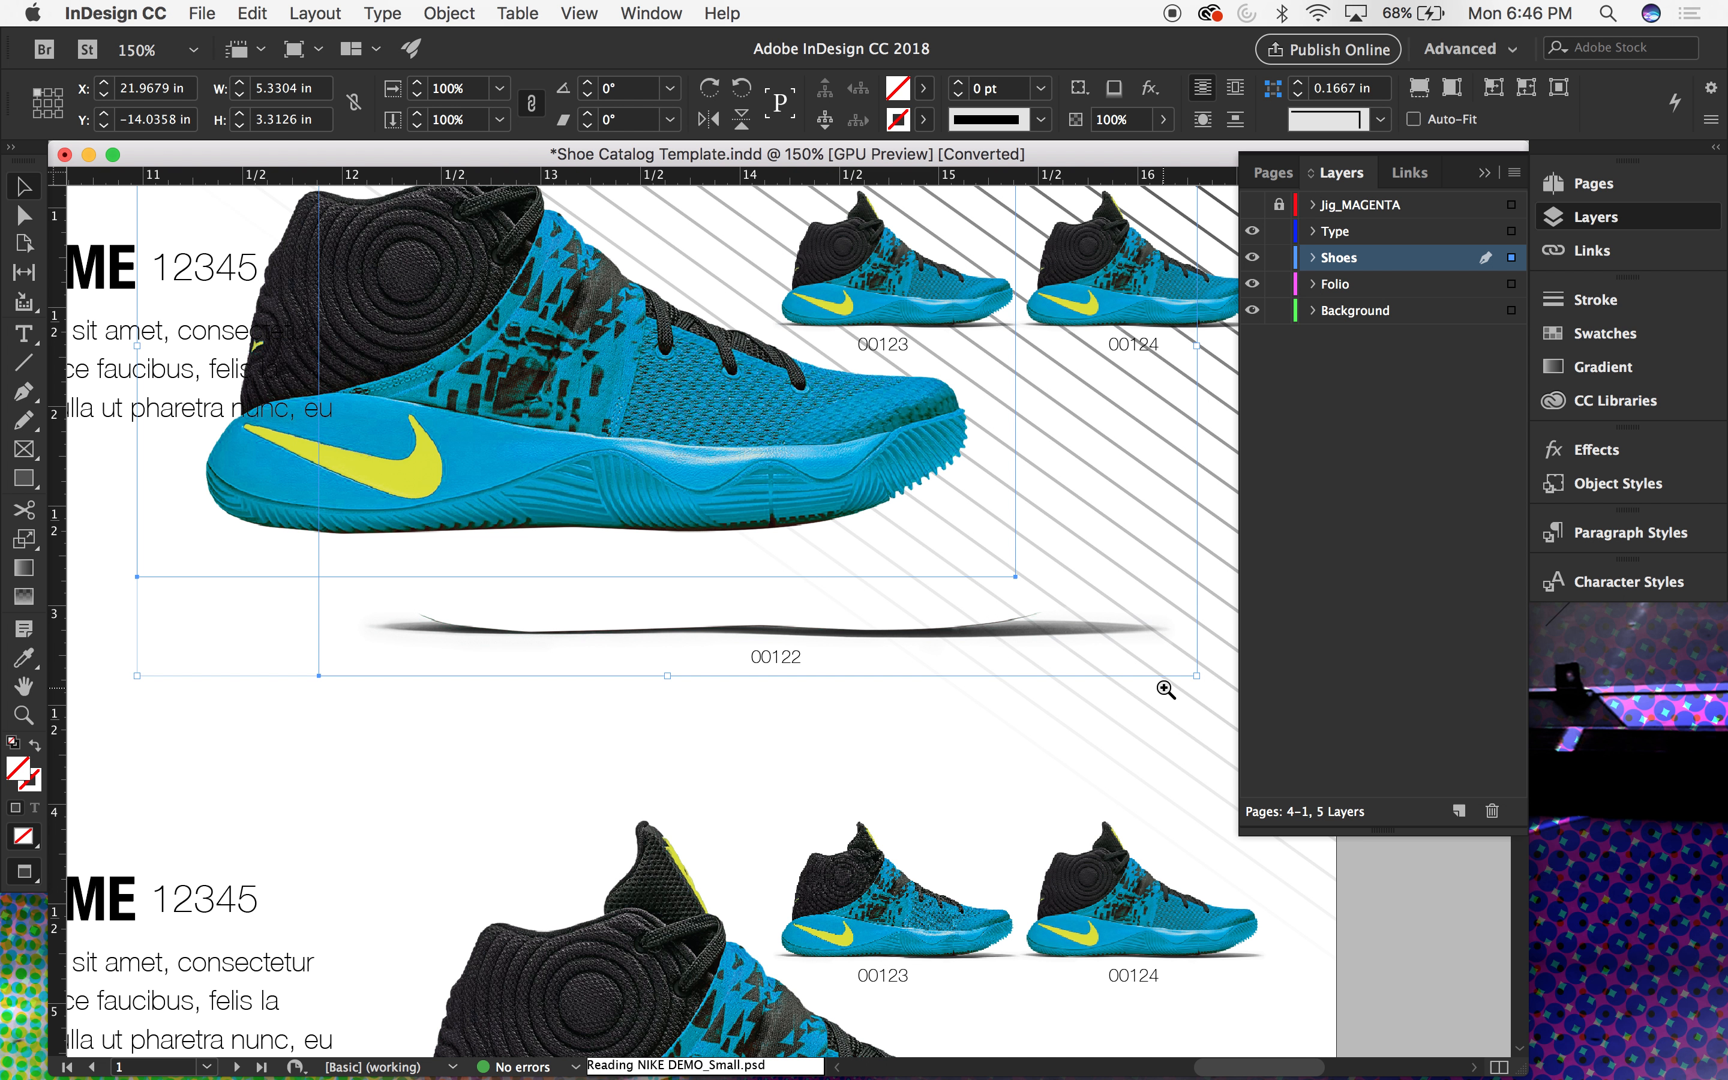
left_click(1165, 689)
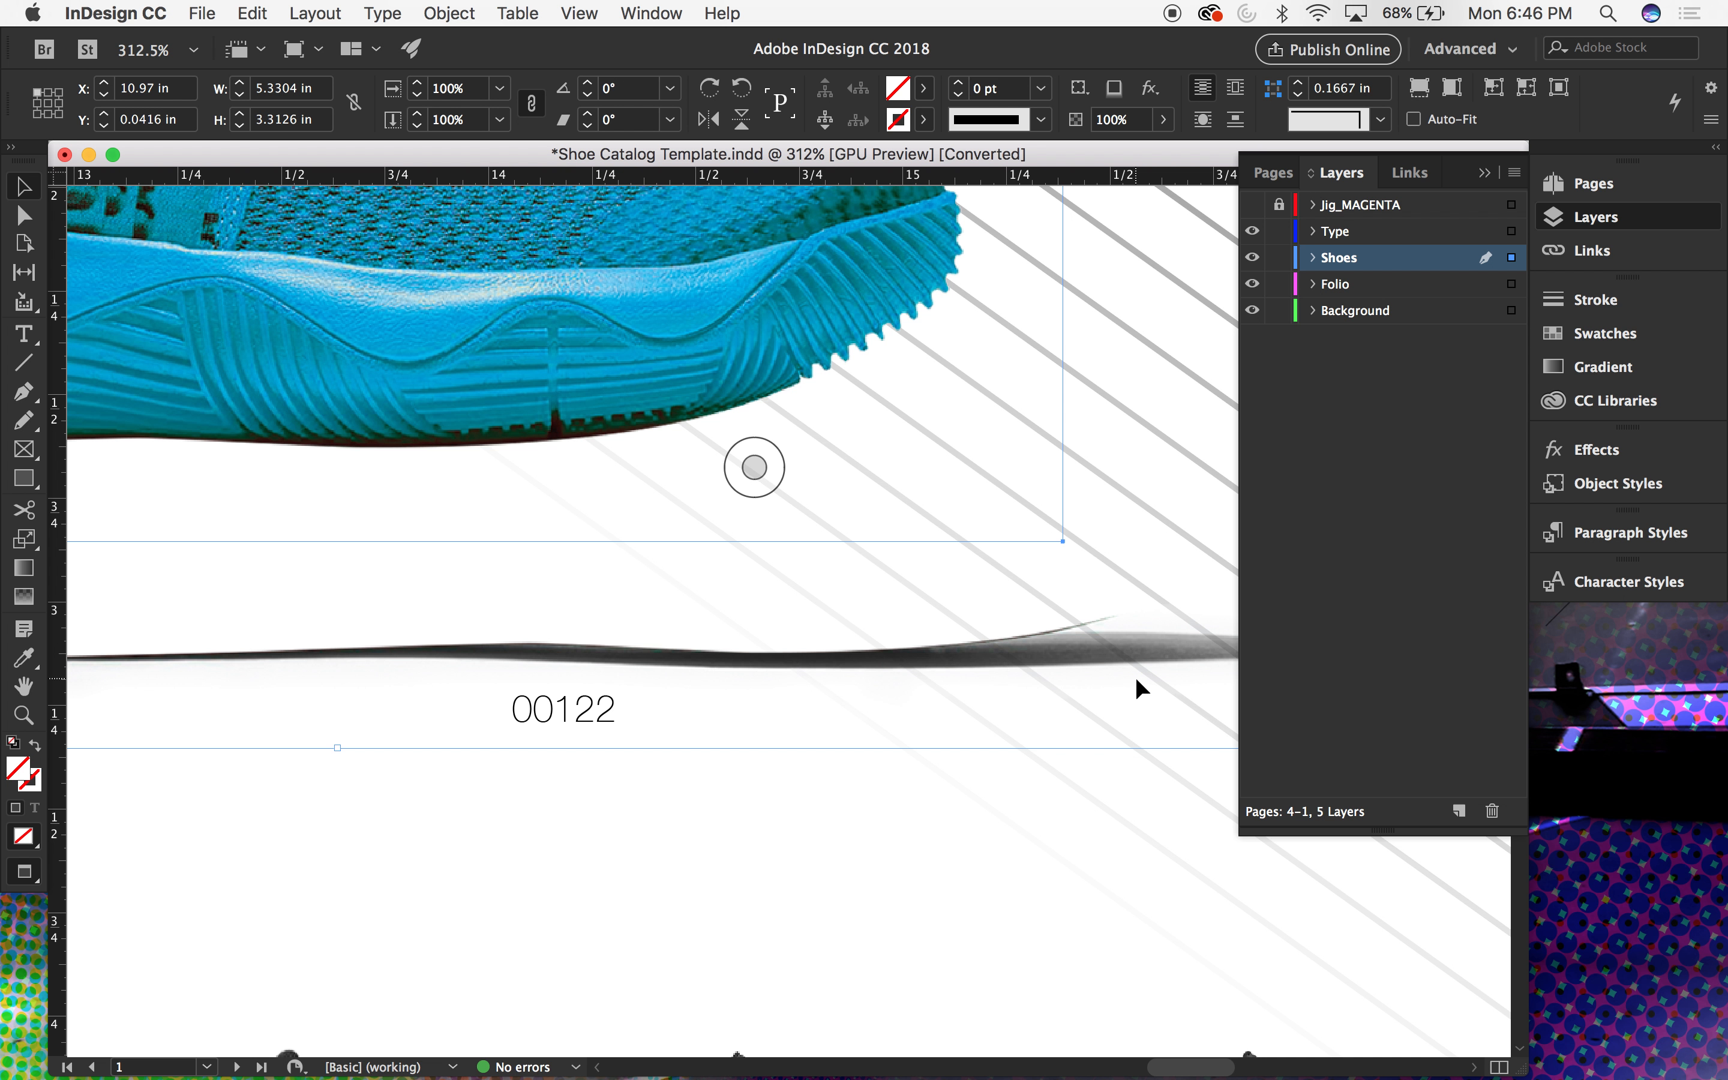
Step: Examine the far end of the large shoe's shadow up close, and deselect the shoe and shadow images
scroll(1137, 680, "down", 4)
scroll(1137, 680, "right", 10)
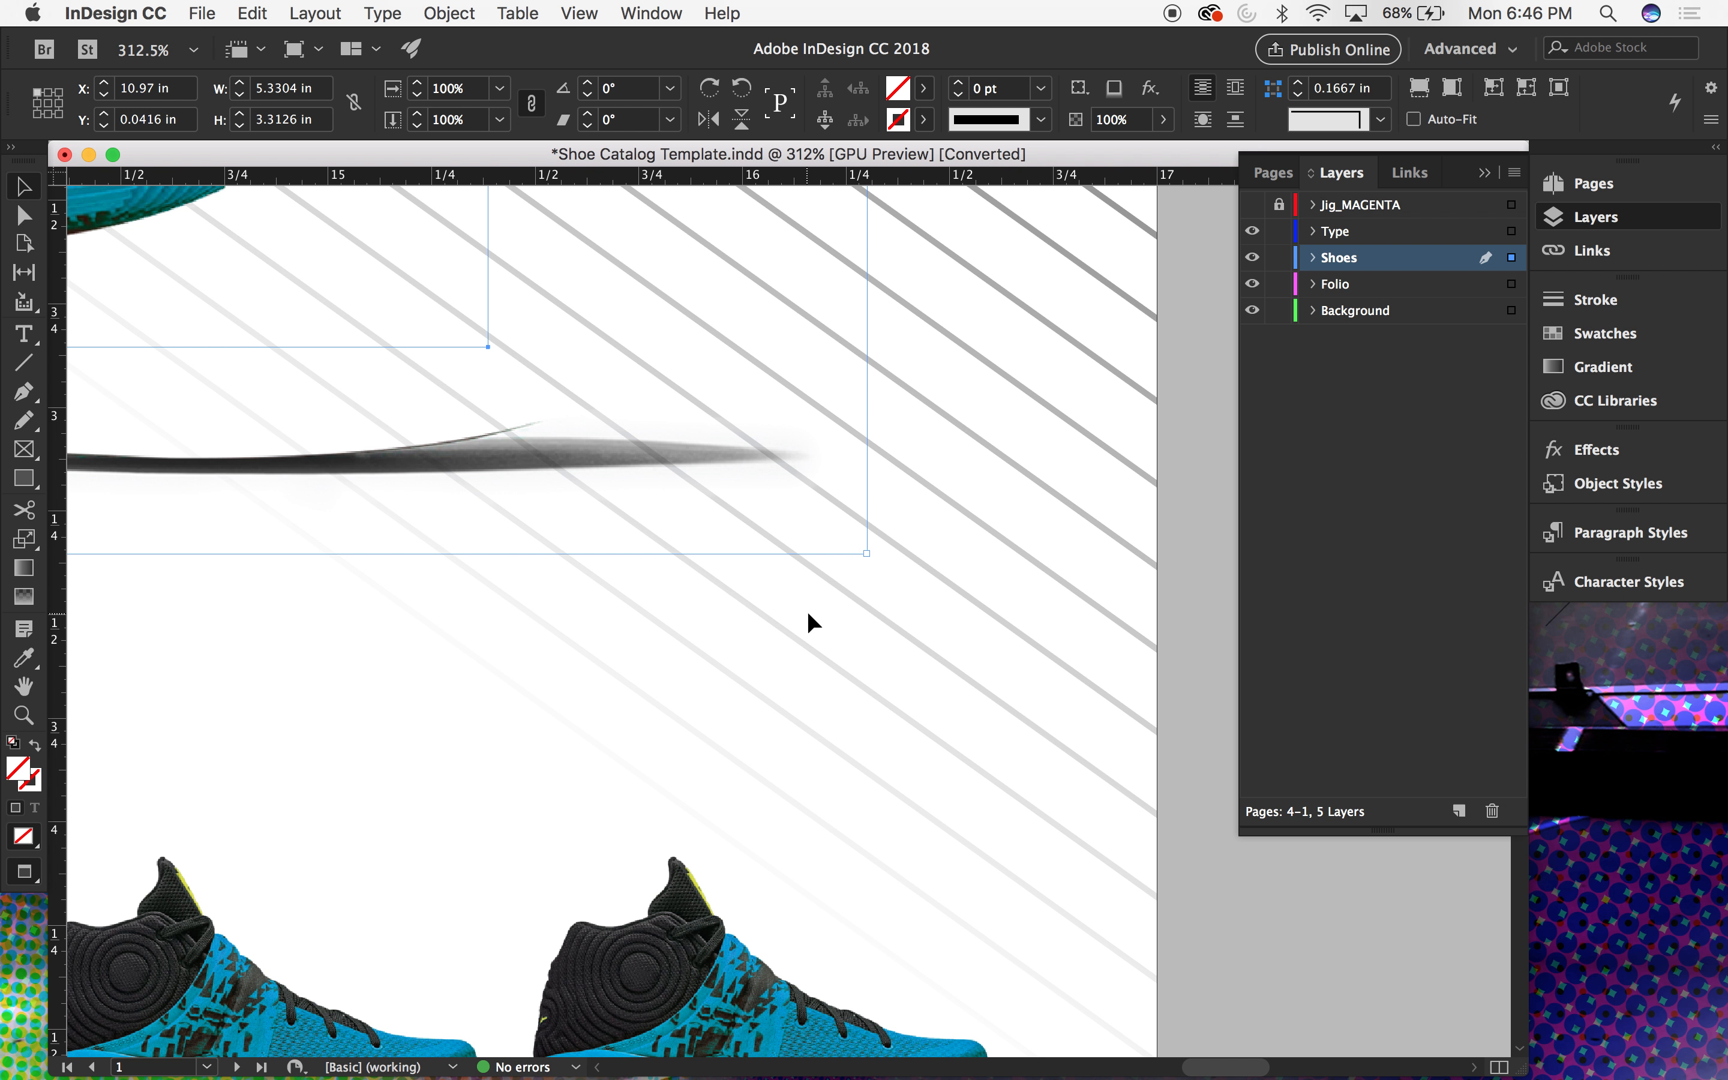
key("super+minus")
key("super+minus")
key("super+minus")
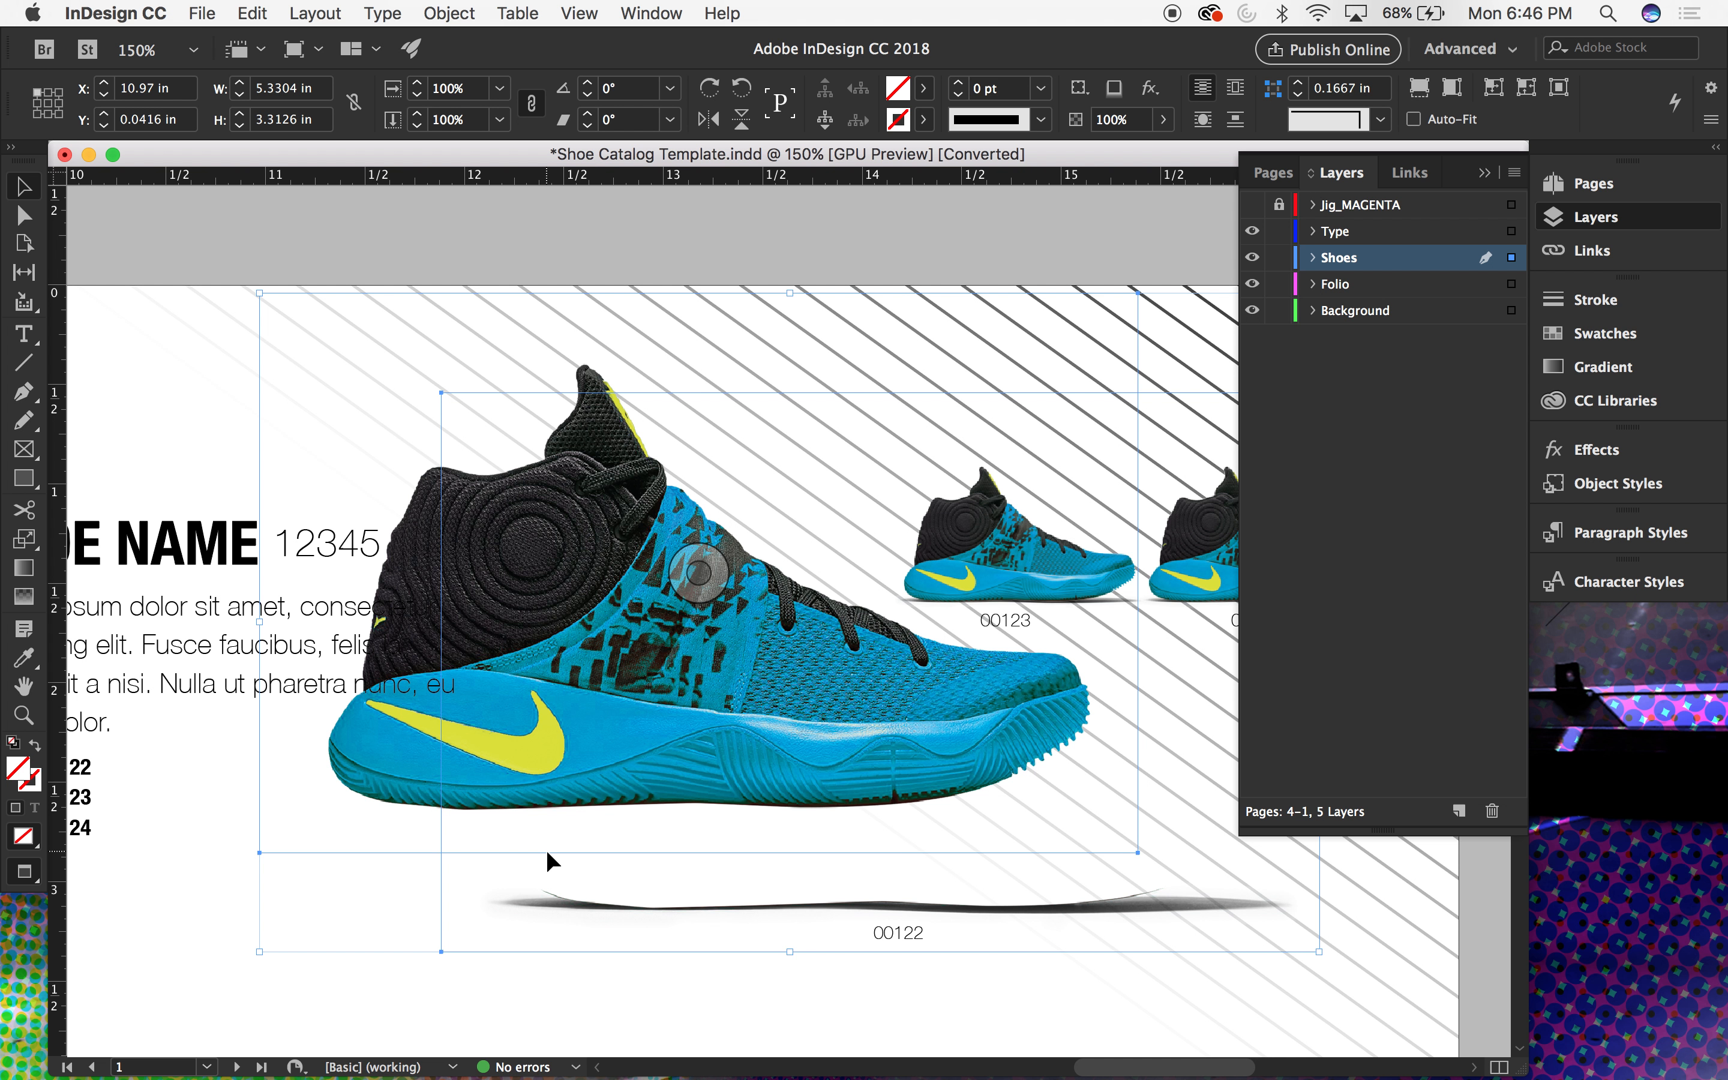
left_click(1465, 906)
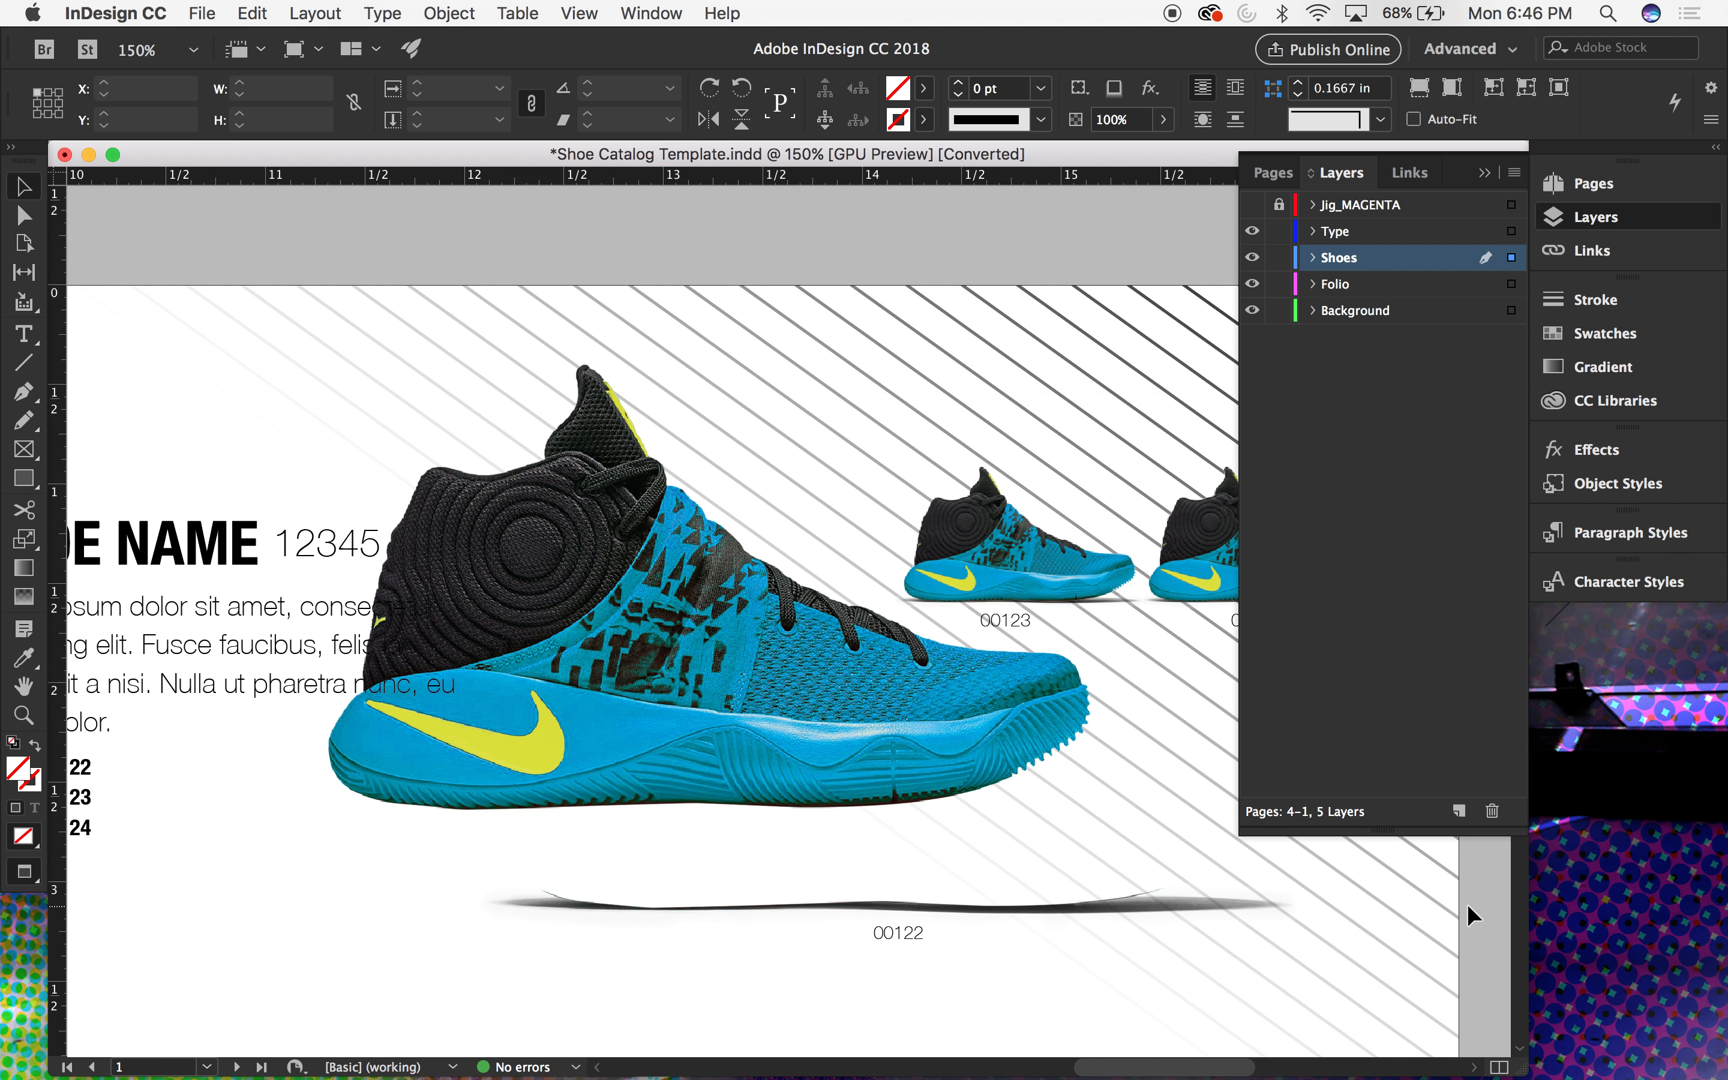
Step: Set the blending mode of the large shoe's shadow image to Normal
left_click(1130, 885)
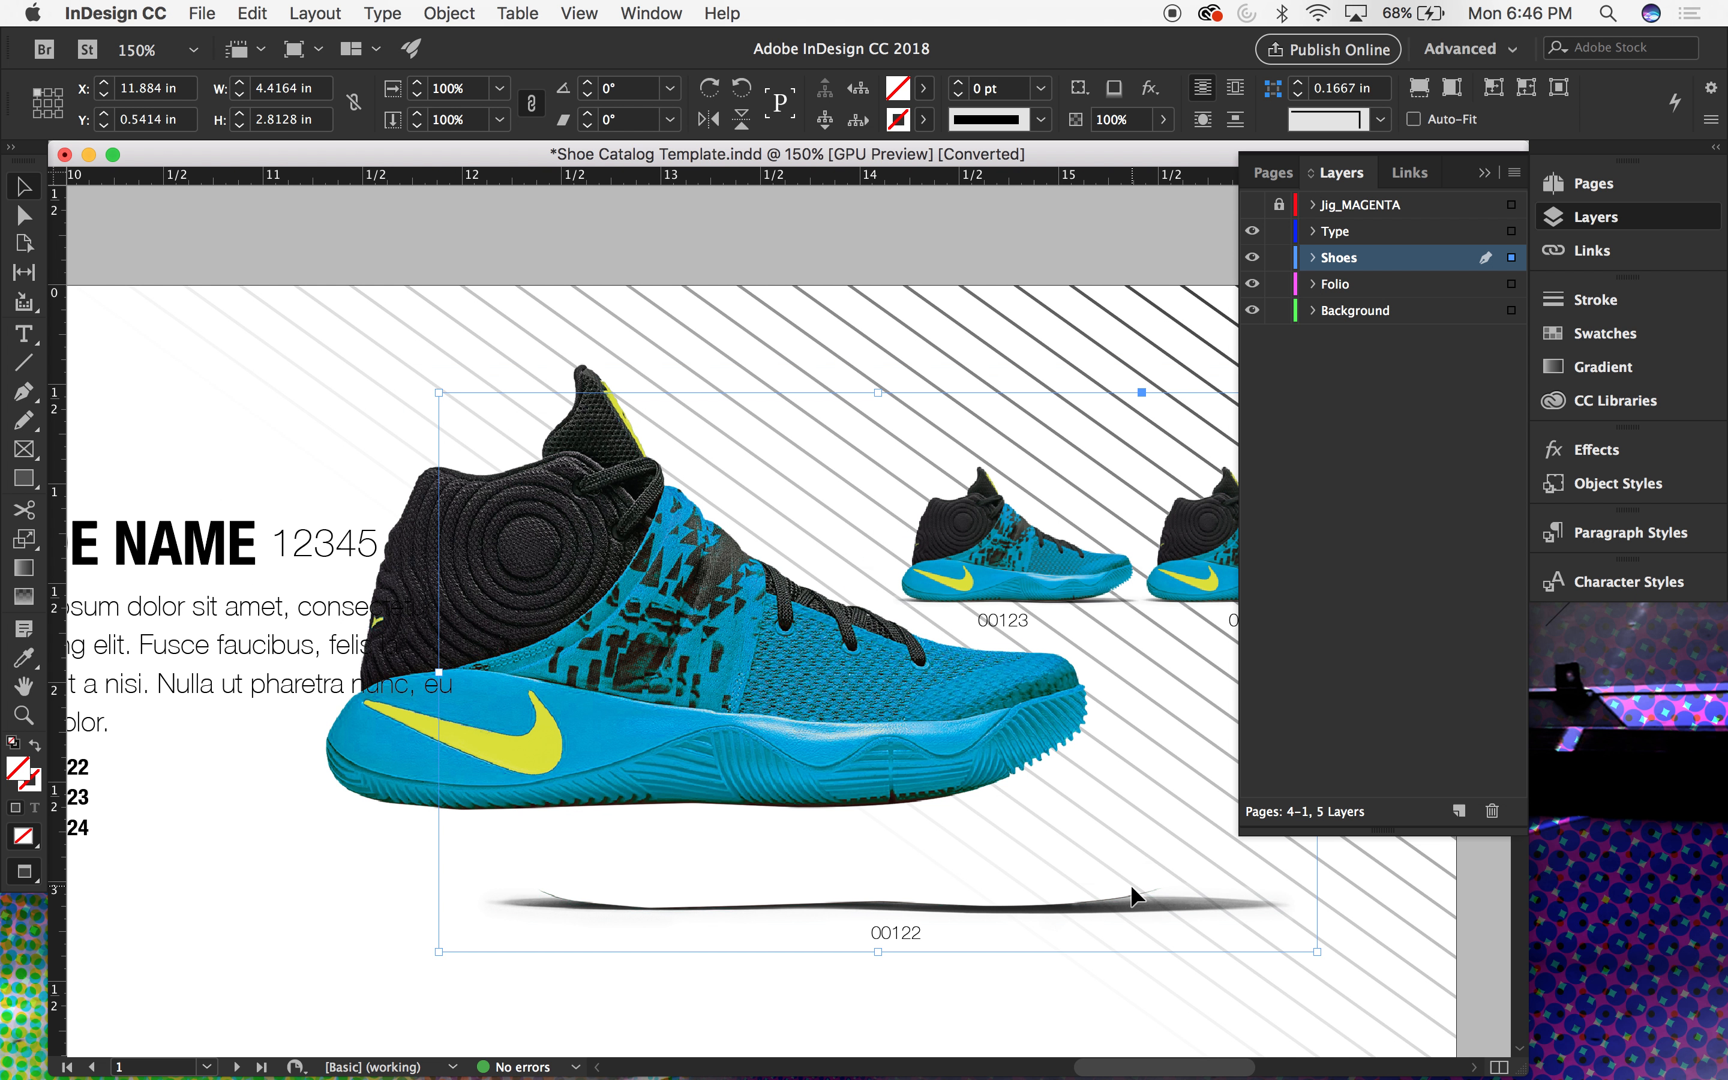
scroll(1130, 885, "down", 3)
scroll(1130, 884, "right", 4)
scroll(1131, 888, "down", 1)
scroll(1132, 887, "right", 1)
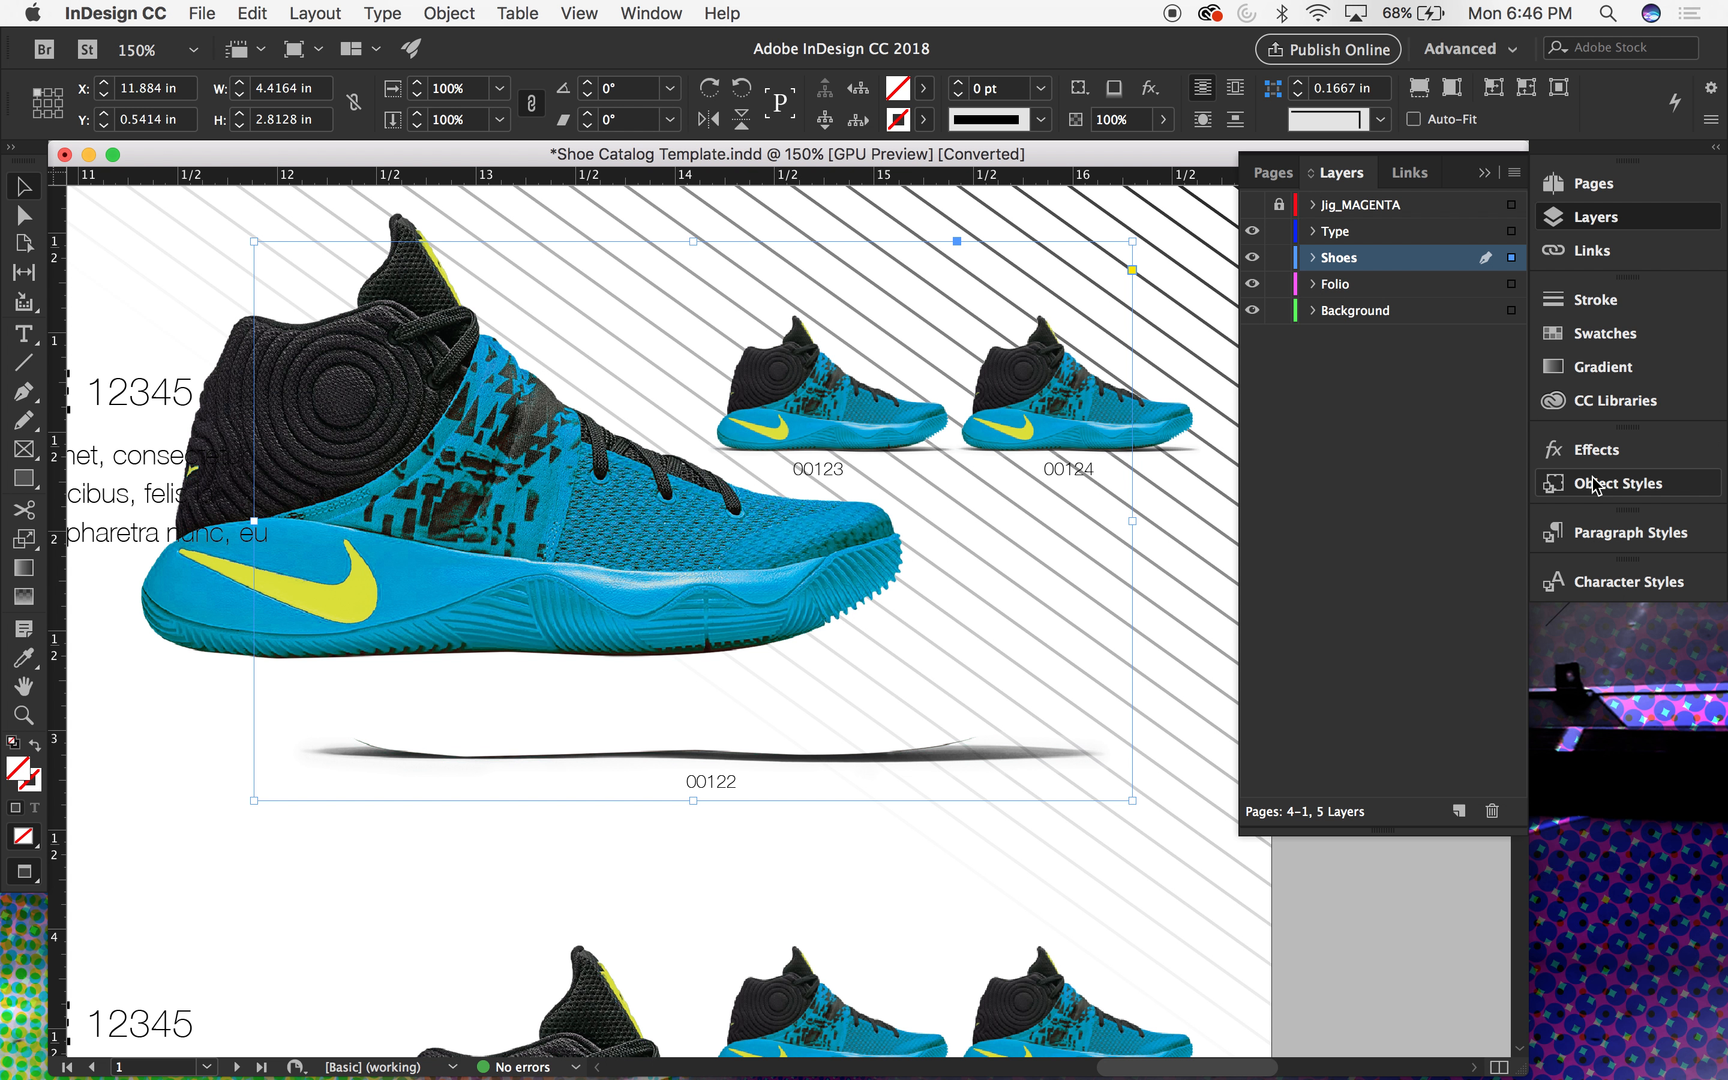
left_click(1593, 457)
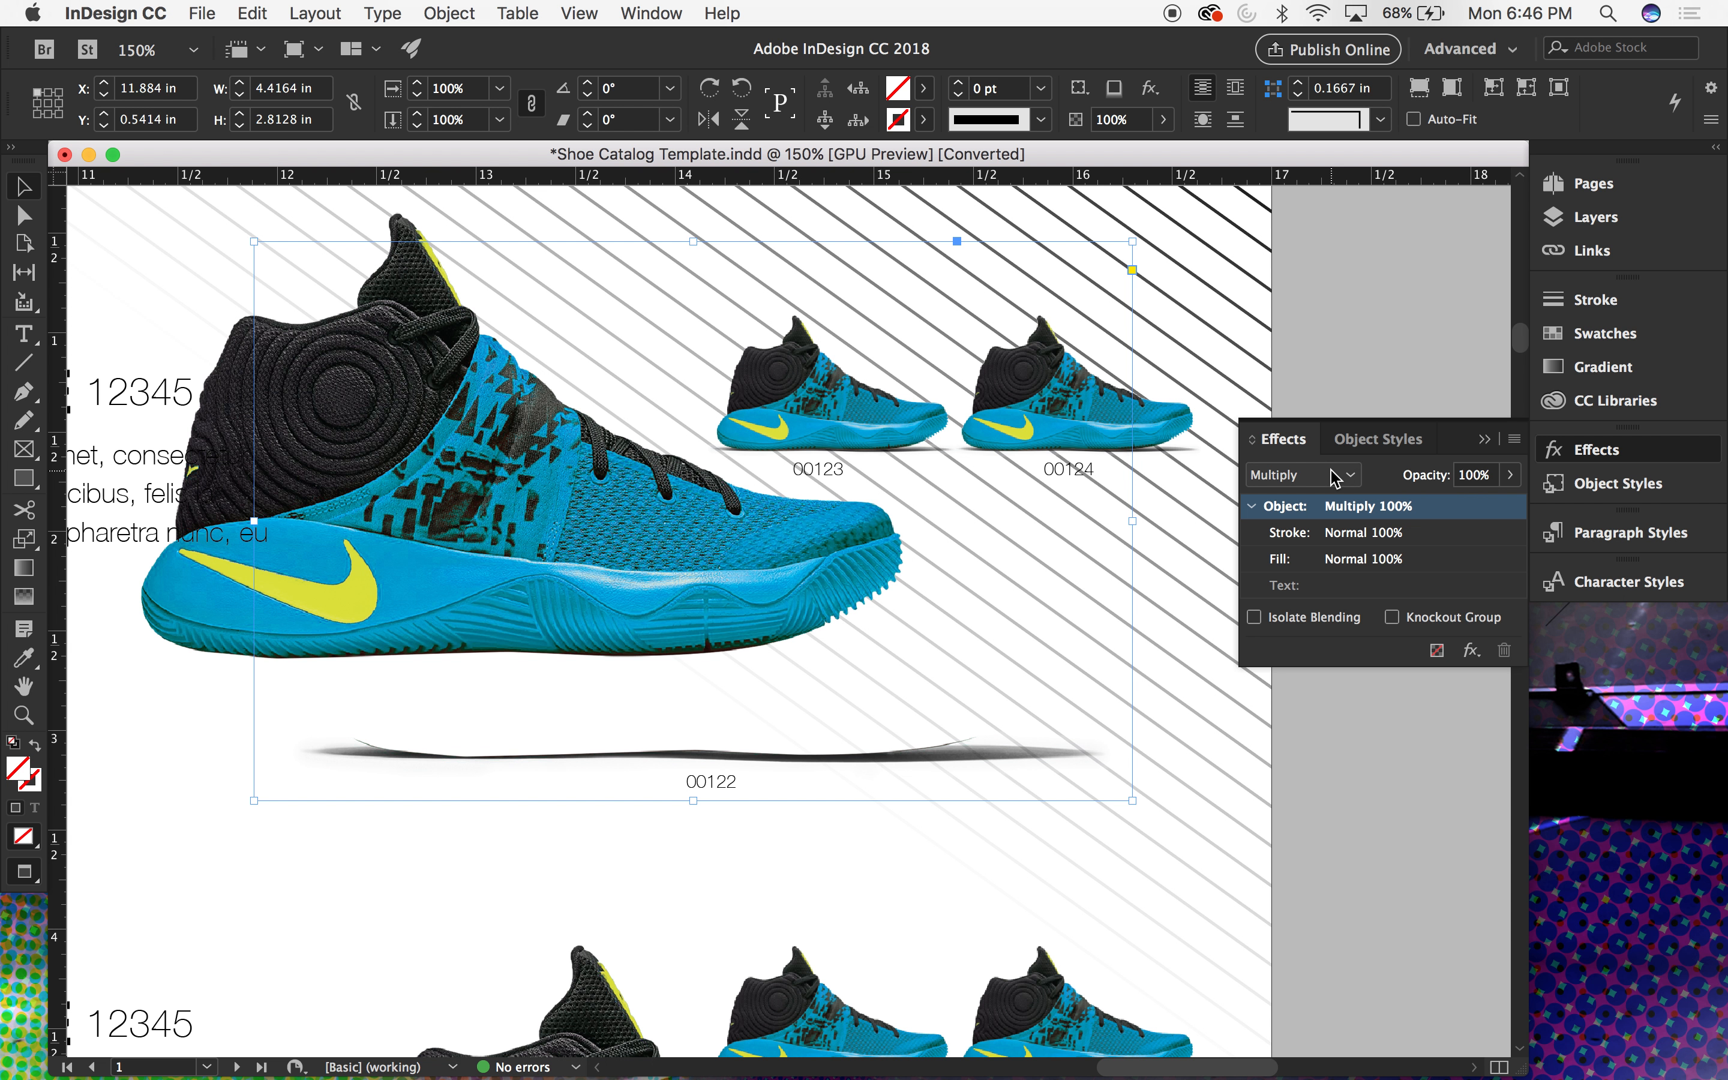
left_click(1352, 477)
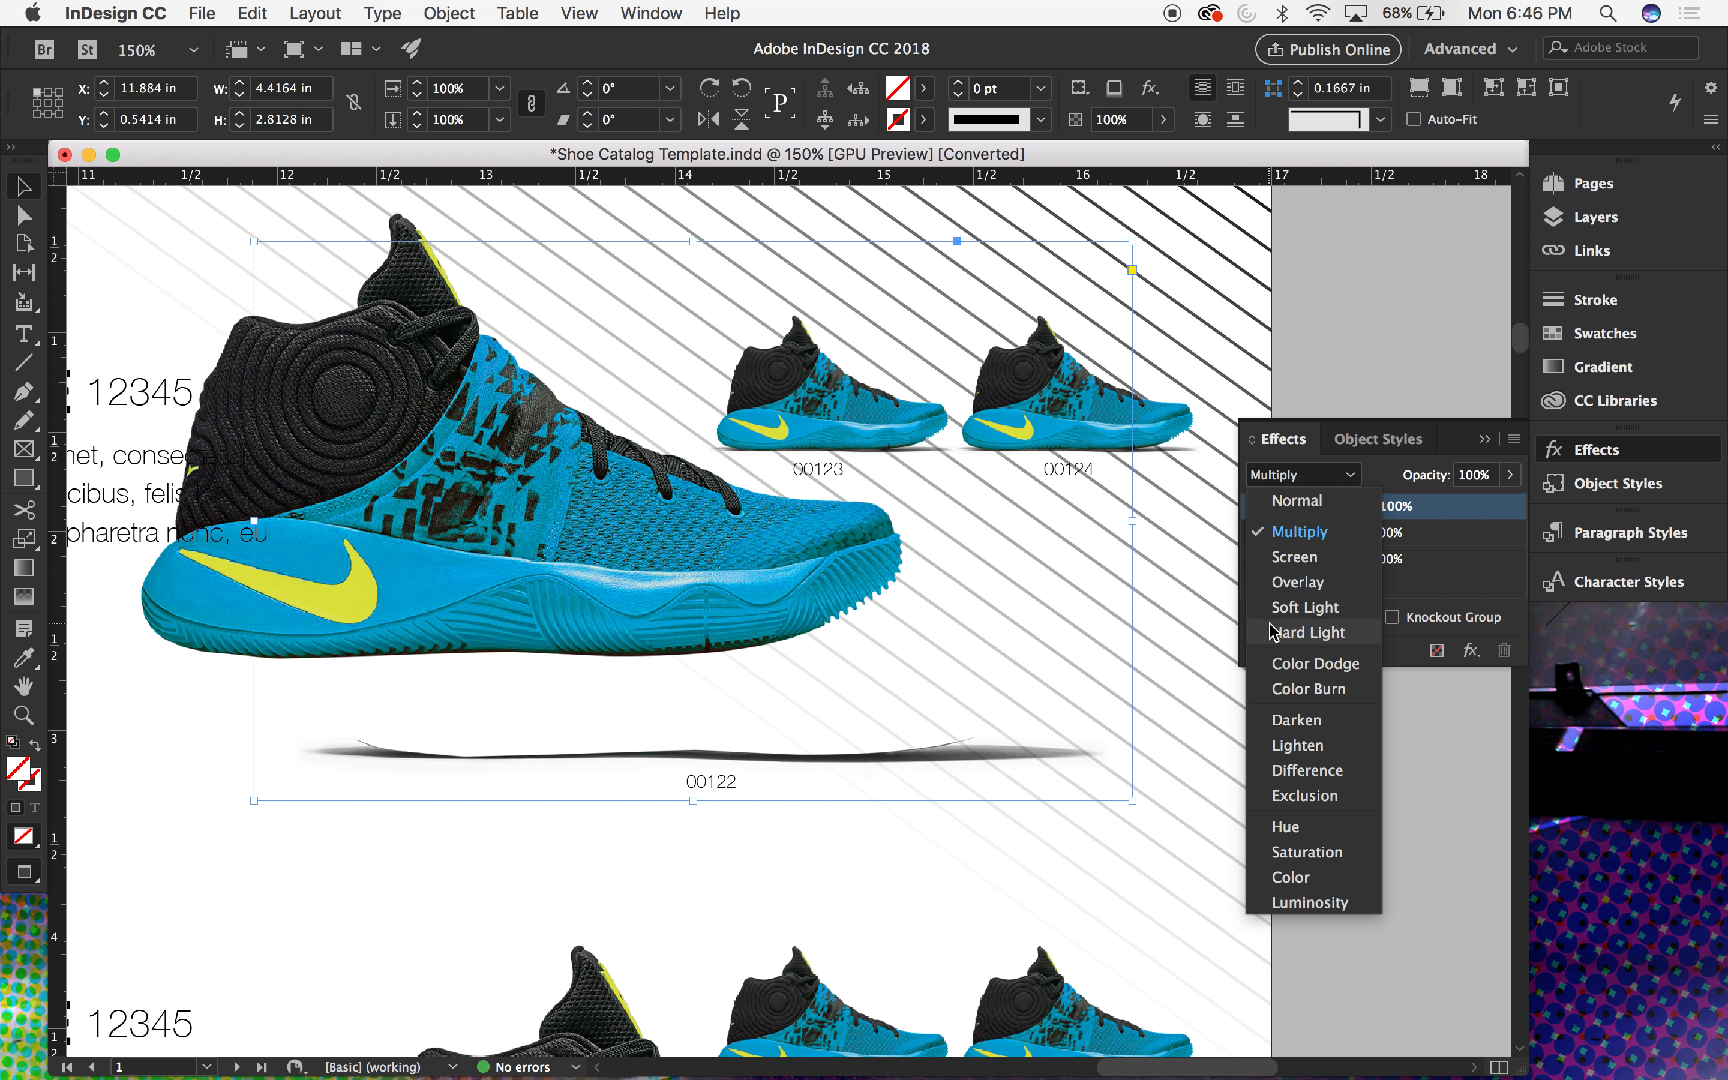
left_click(1317, 514)
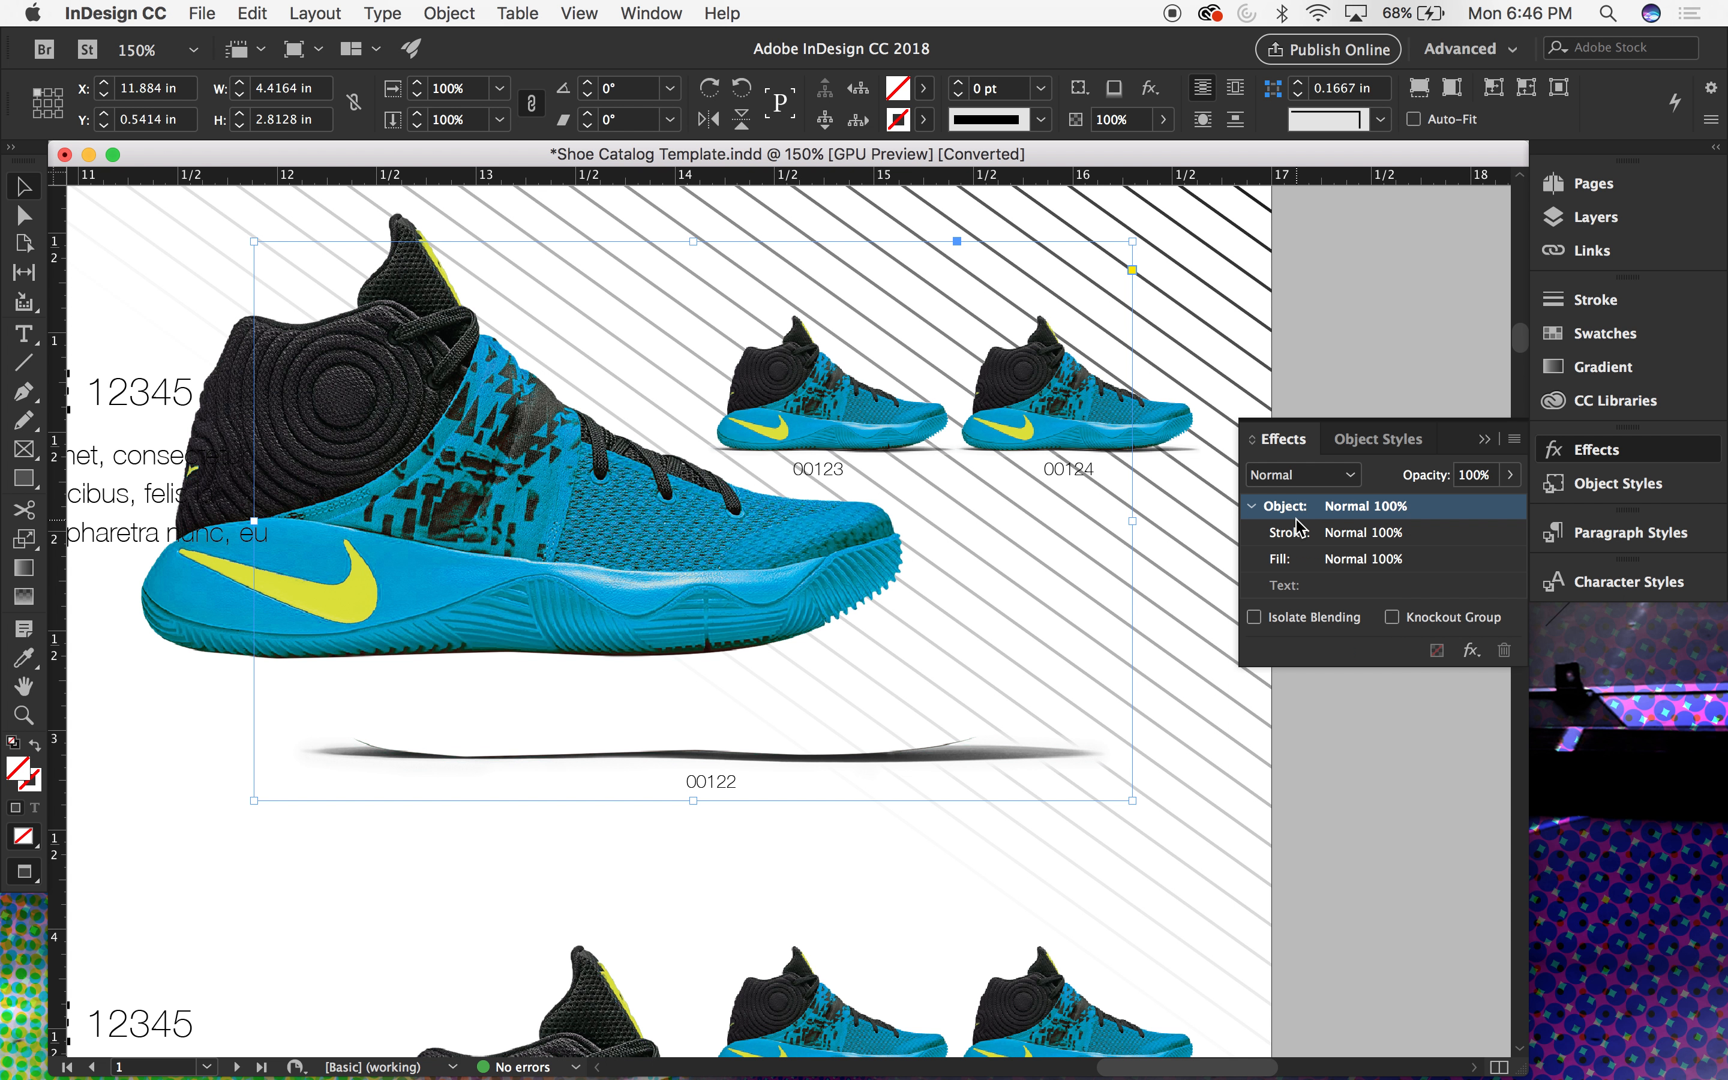
Step: Inspect up close how the shadow's edge blends over the diagonal background lines
left_click_drag(995, 732, 1323, 972)
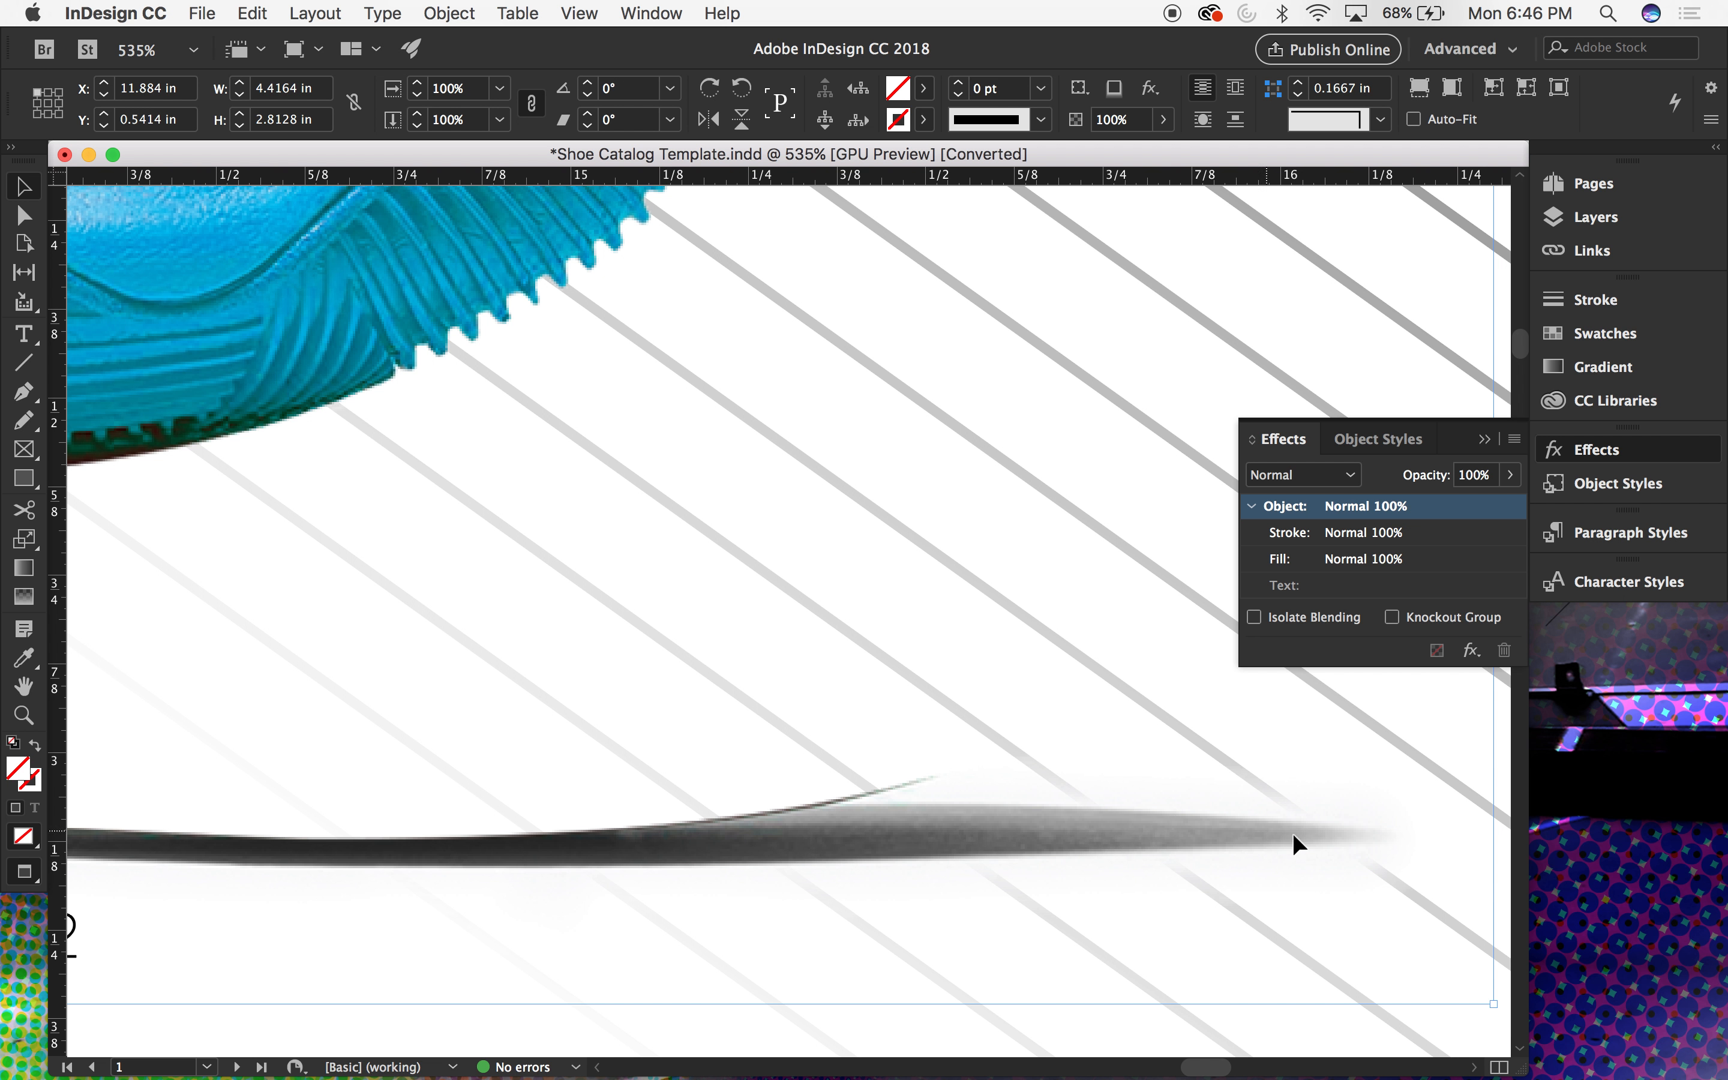
key("super+minus")
key("super+minus")
key("super+minus")
key("super+minus")
key("super+minus")
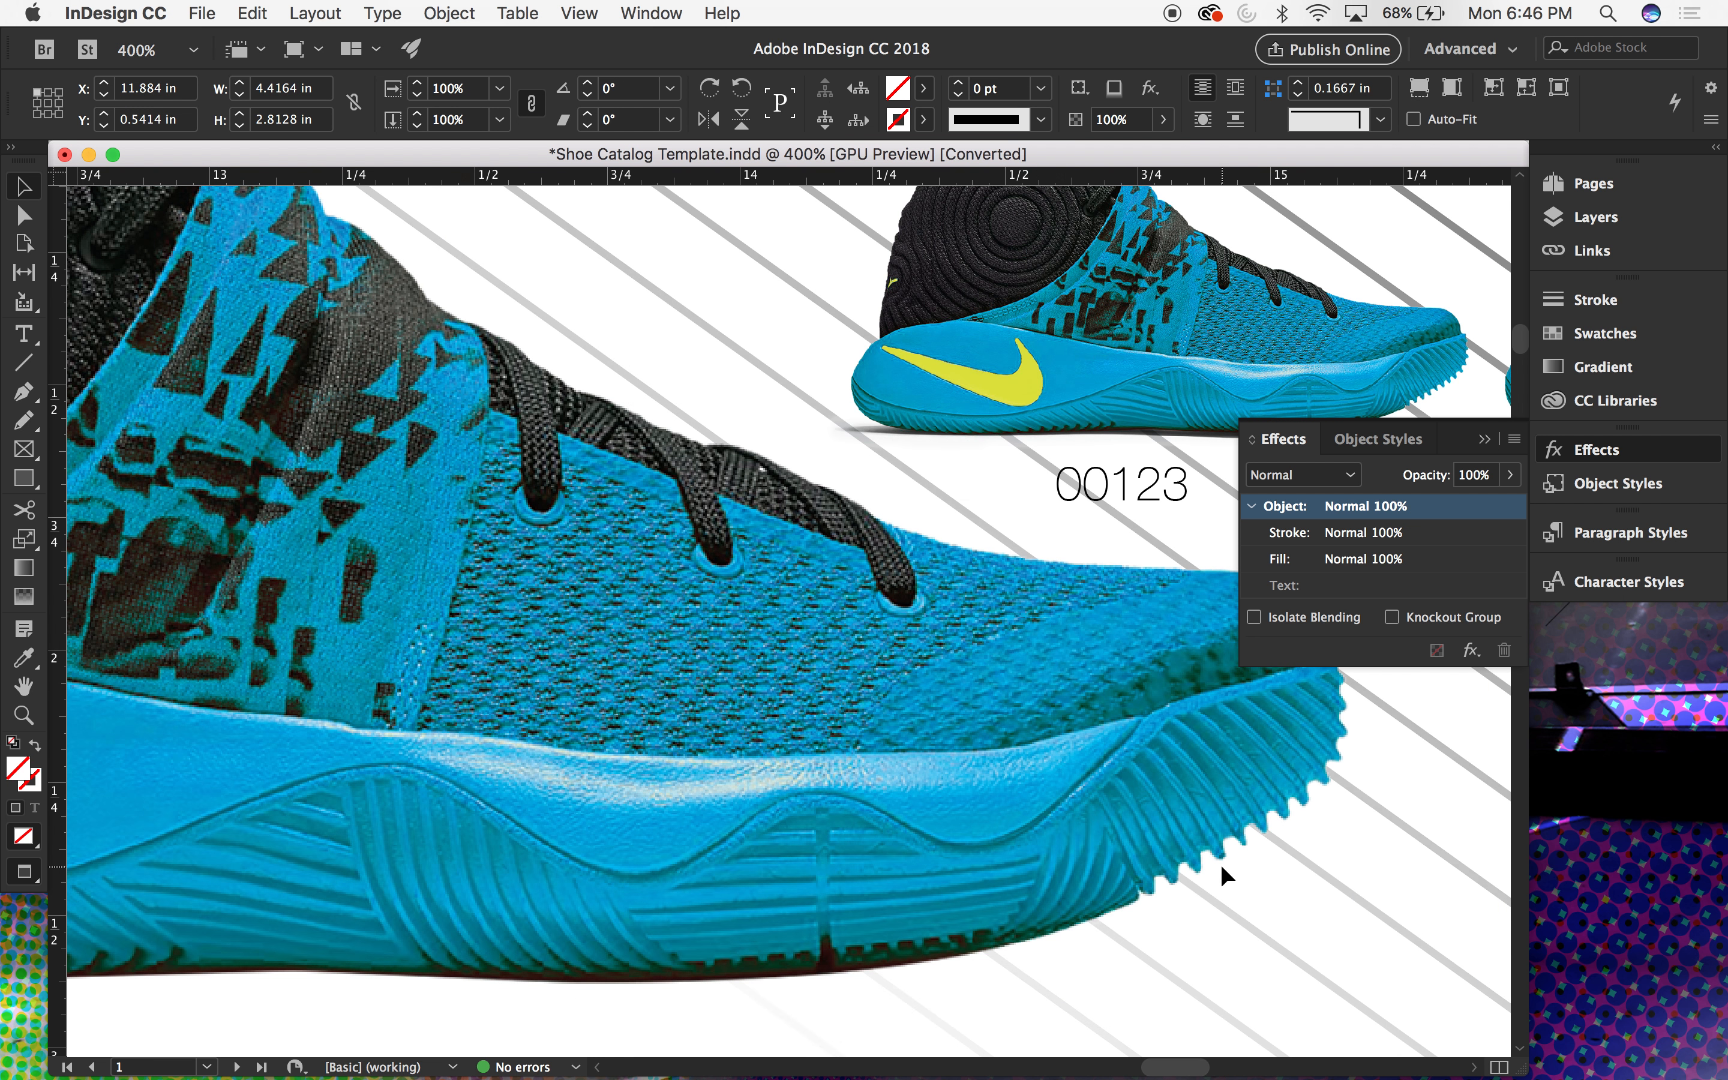
key("super+minus")
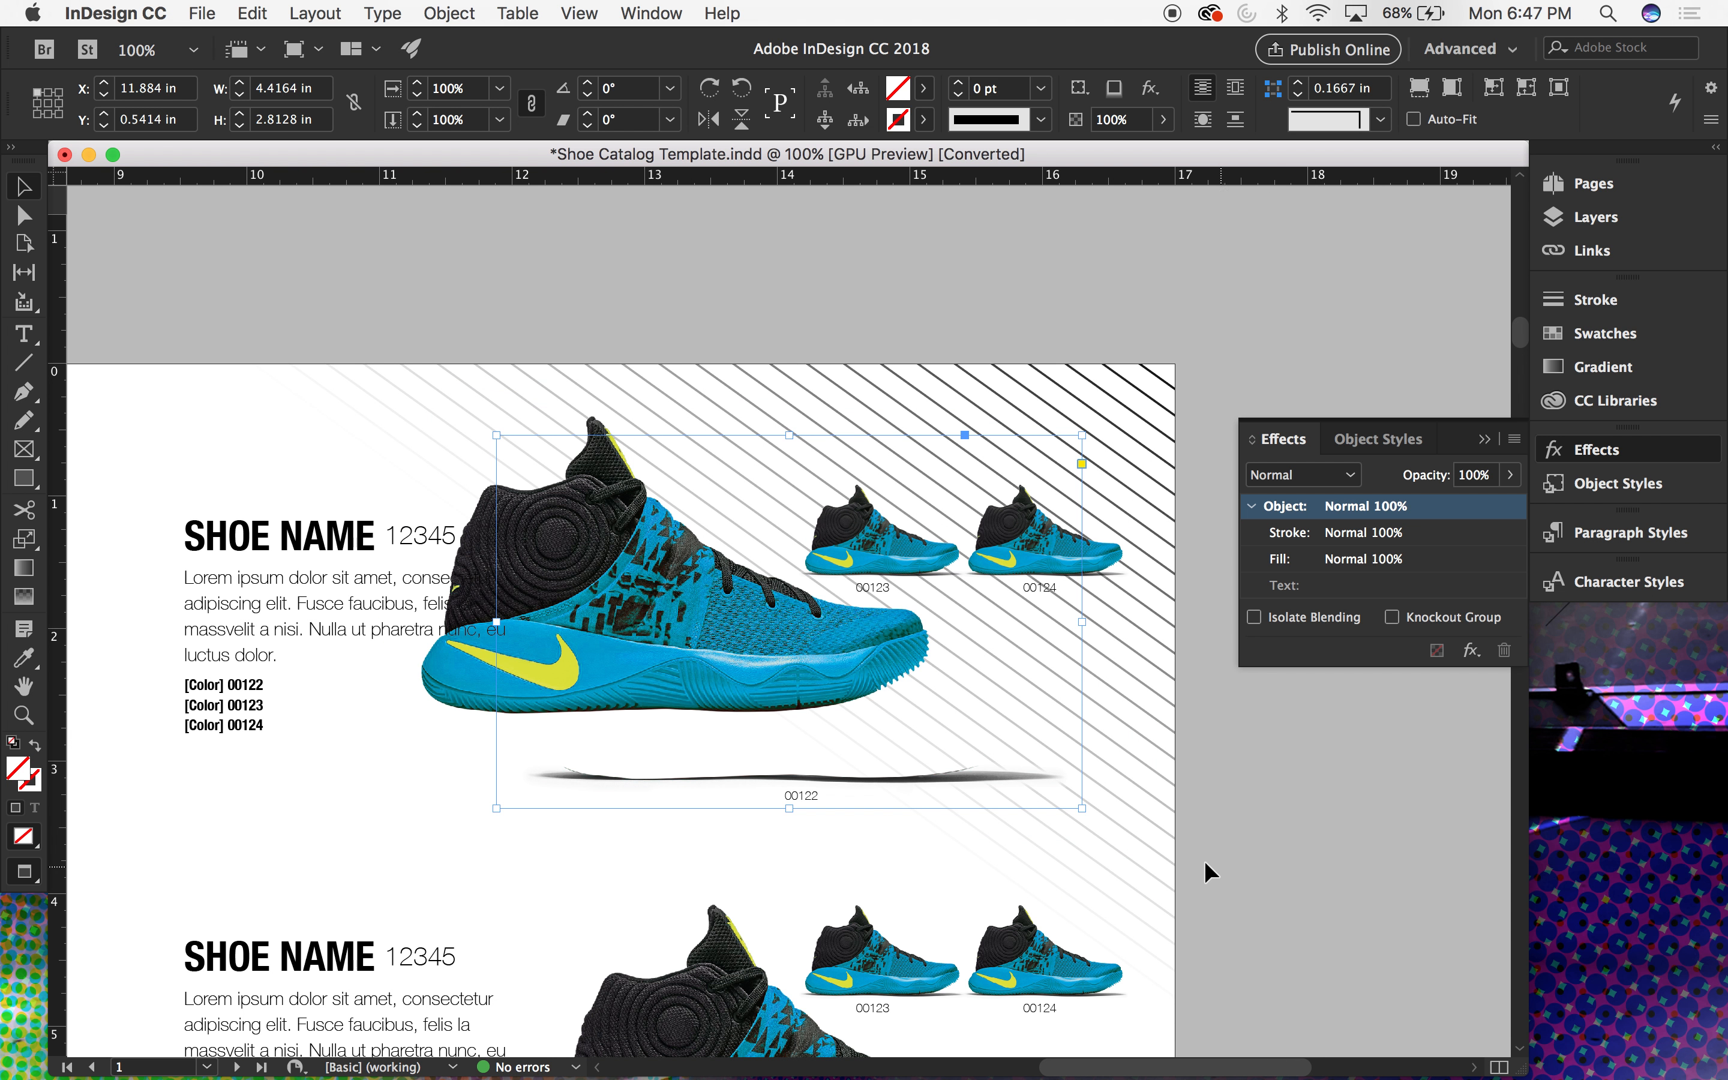
Step: Draw a rectangle about 7.75 by 4.7 in over the first shoe entry and swap its fill and stroke
key("m")
mouse_move(1171, 364)
left_mouse_down()
mouse_move(752, 742)
mouse_move(148, 986)
left_mouse_up()
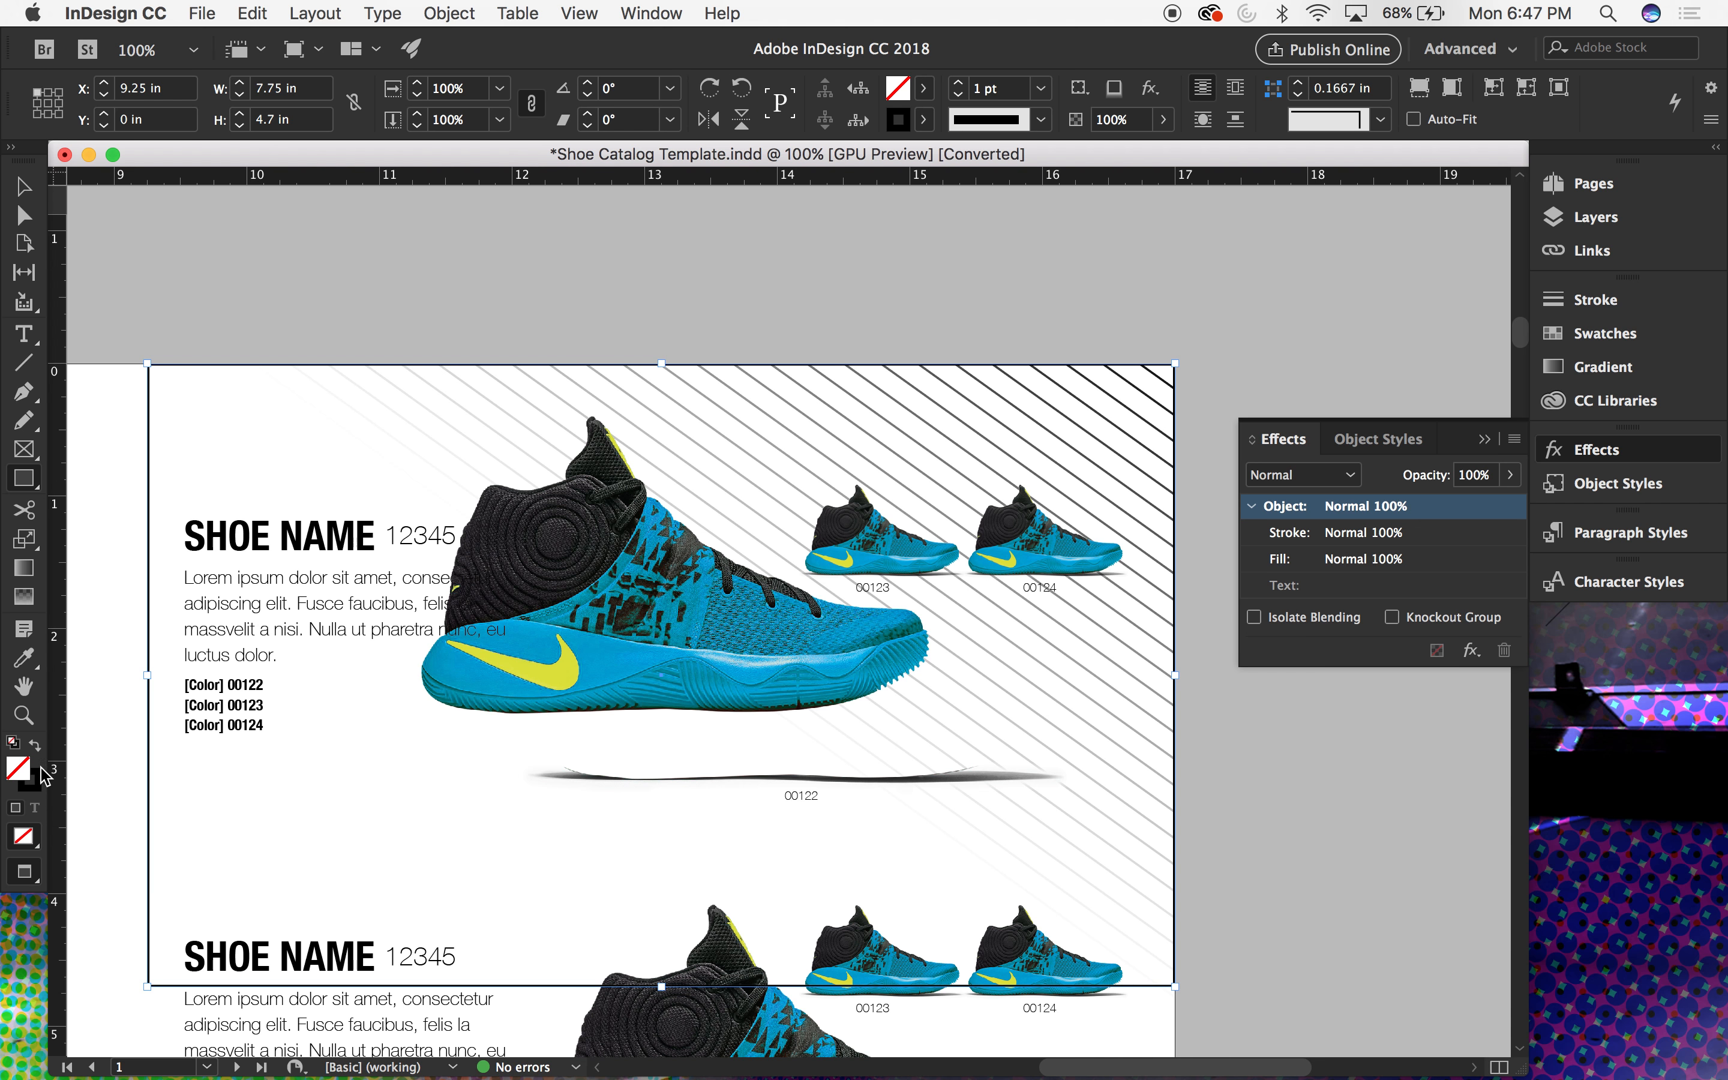
left_click(34, 747)
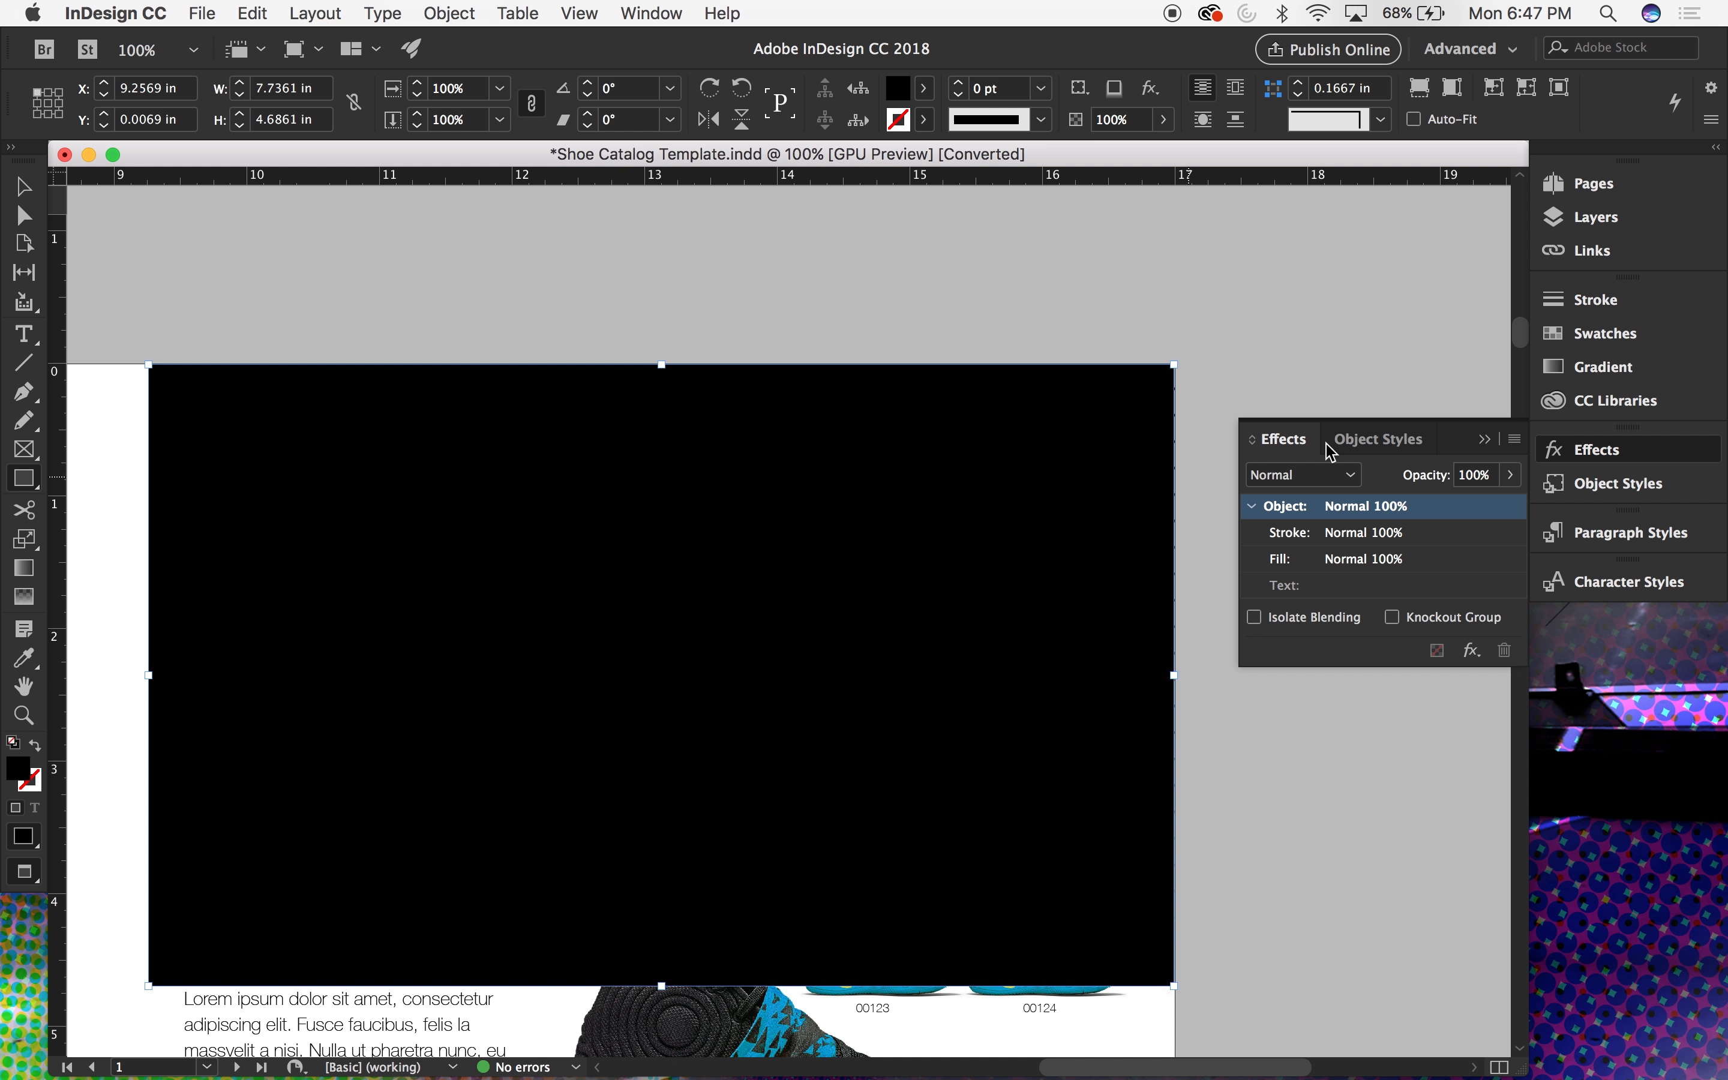
Step: Fill the rectangle with the C=0 M=100 Y=0 K=0 swatch and send it to the back of its layer
left_click(1582, 336)
left_click(1276, 498)
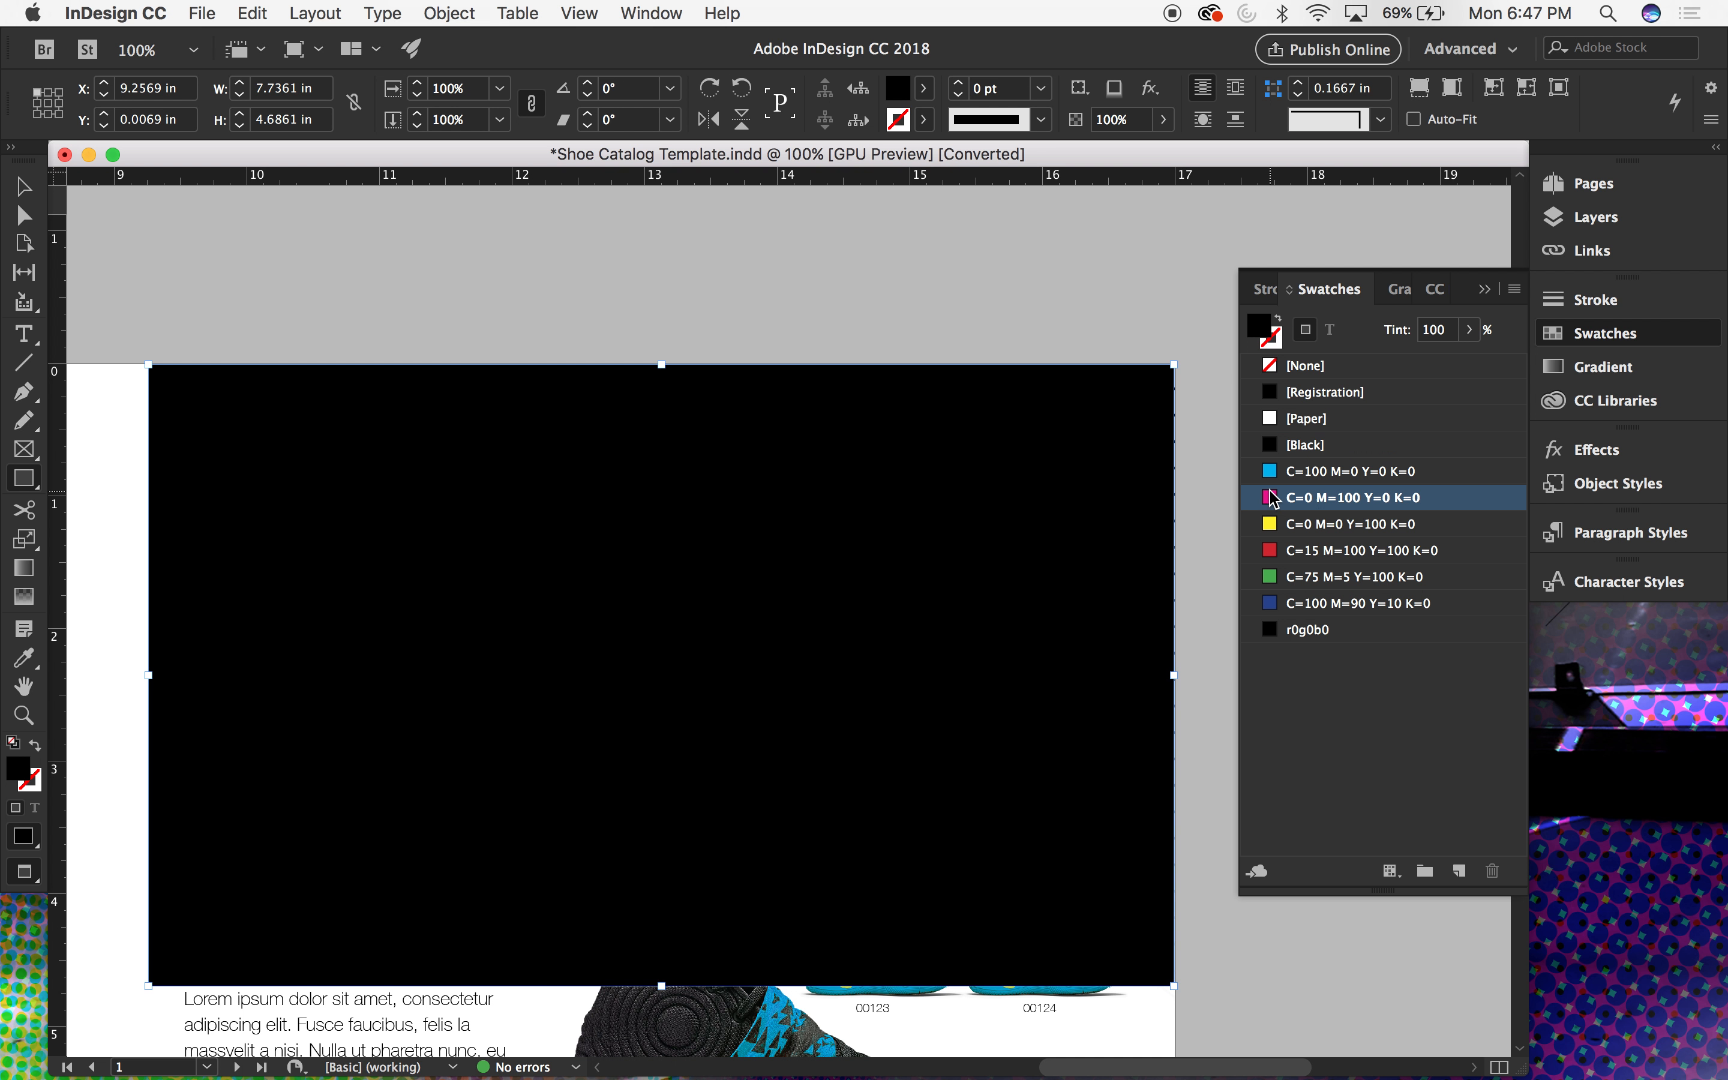
left_click(24, 192)
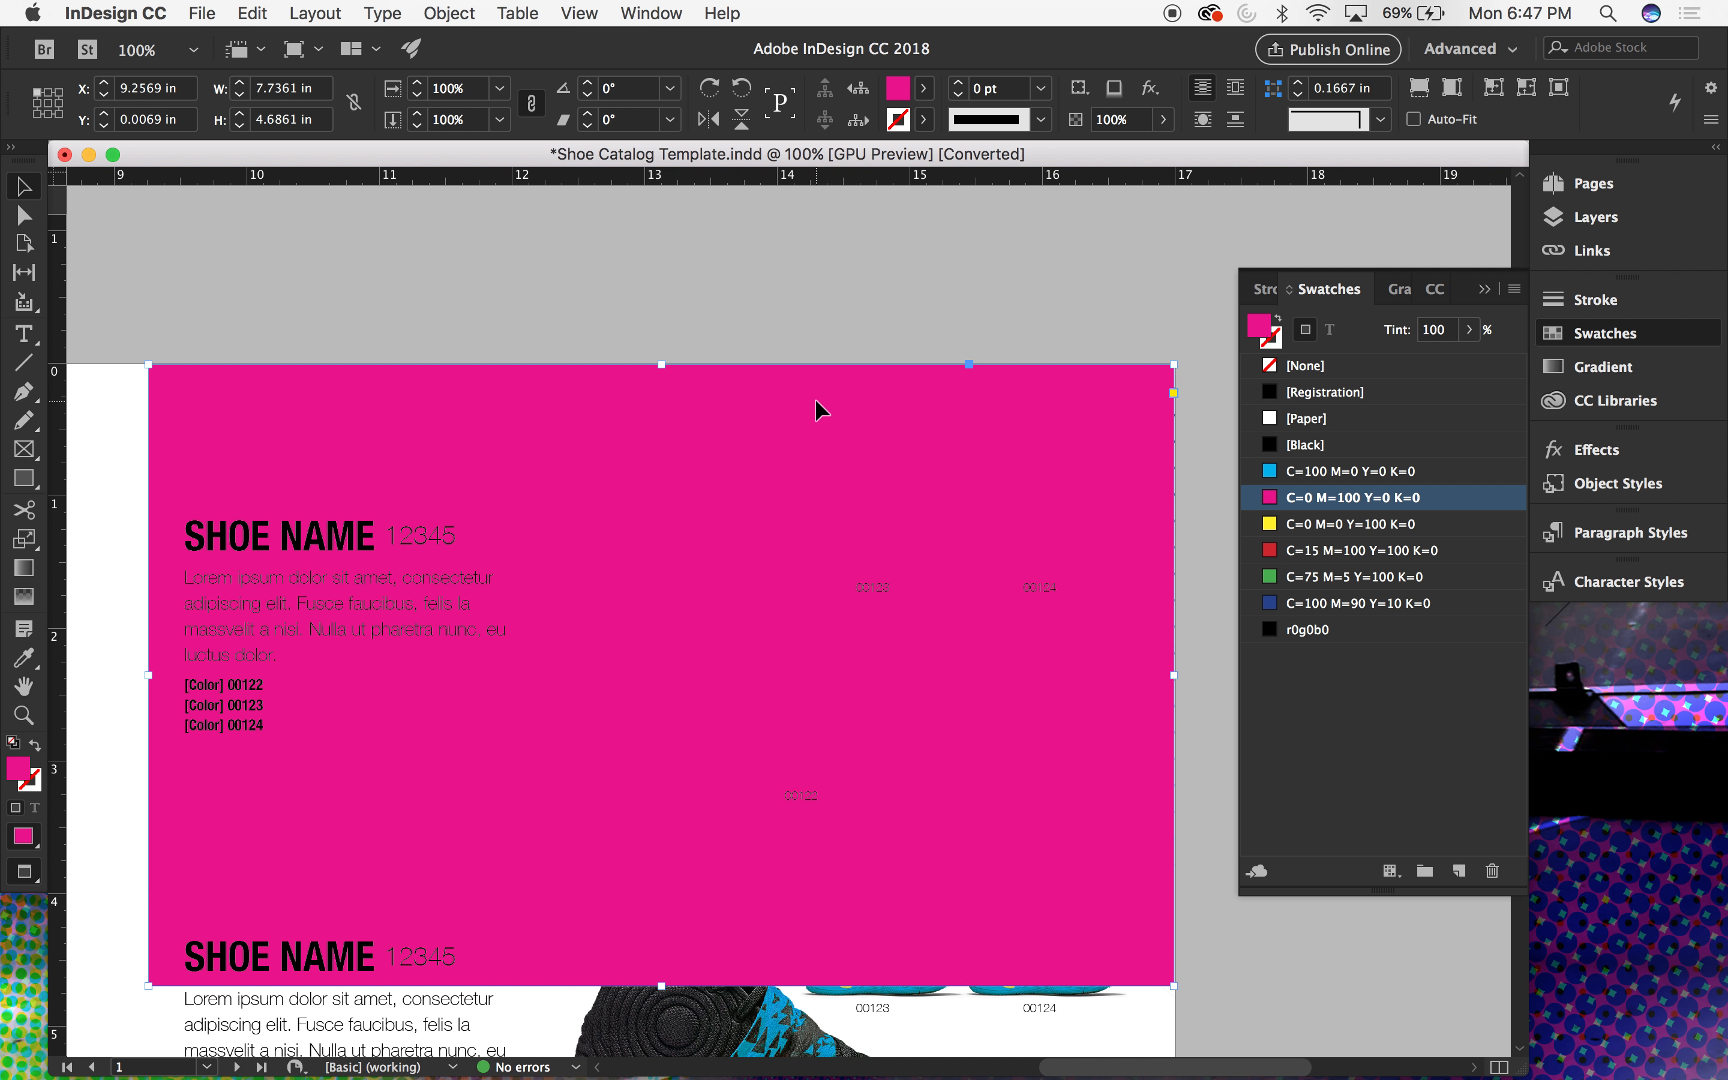
key("super+shift+bracketleft")
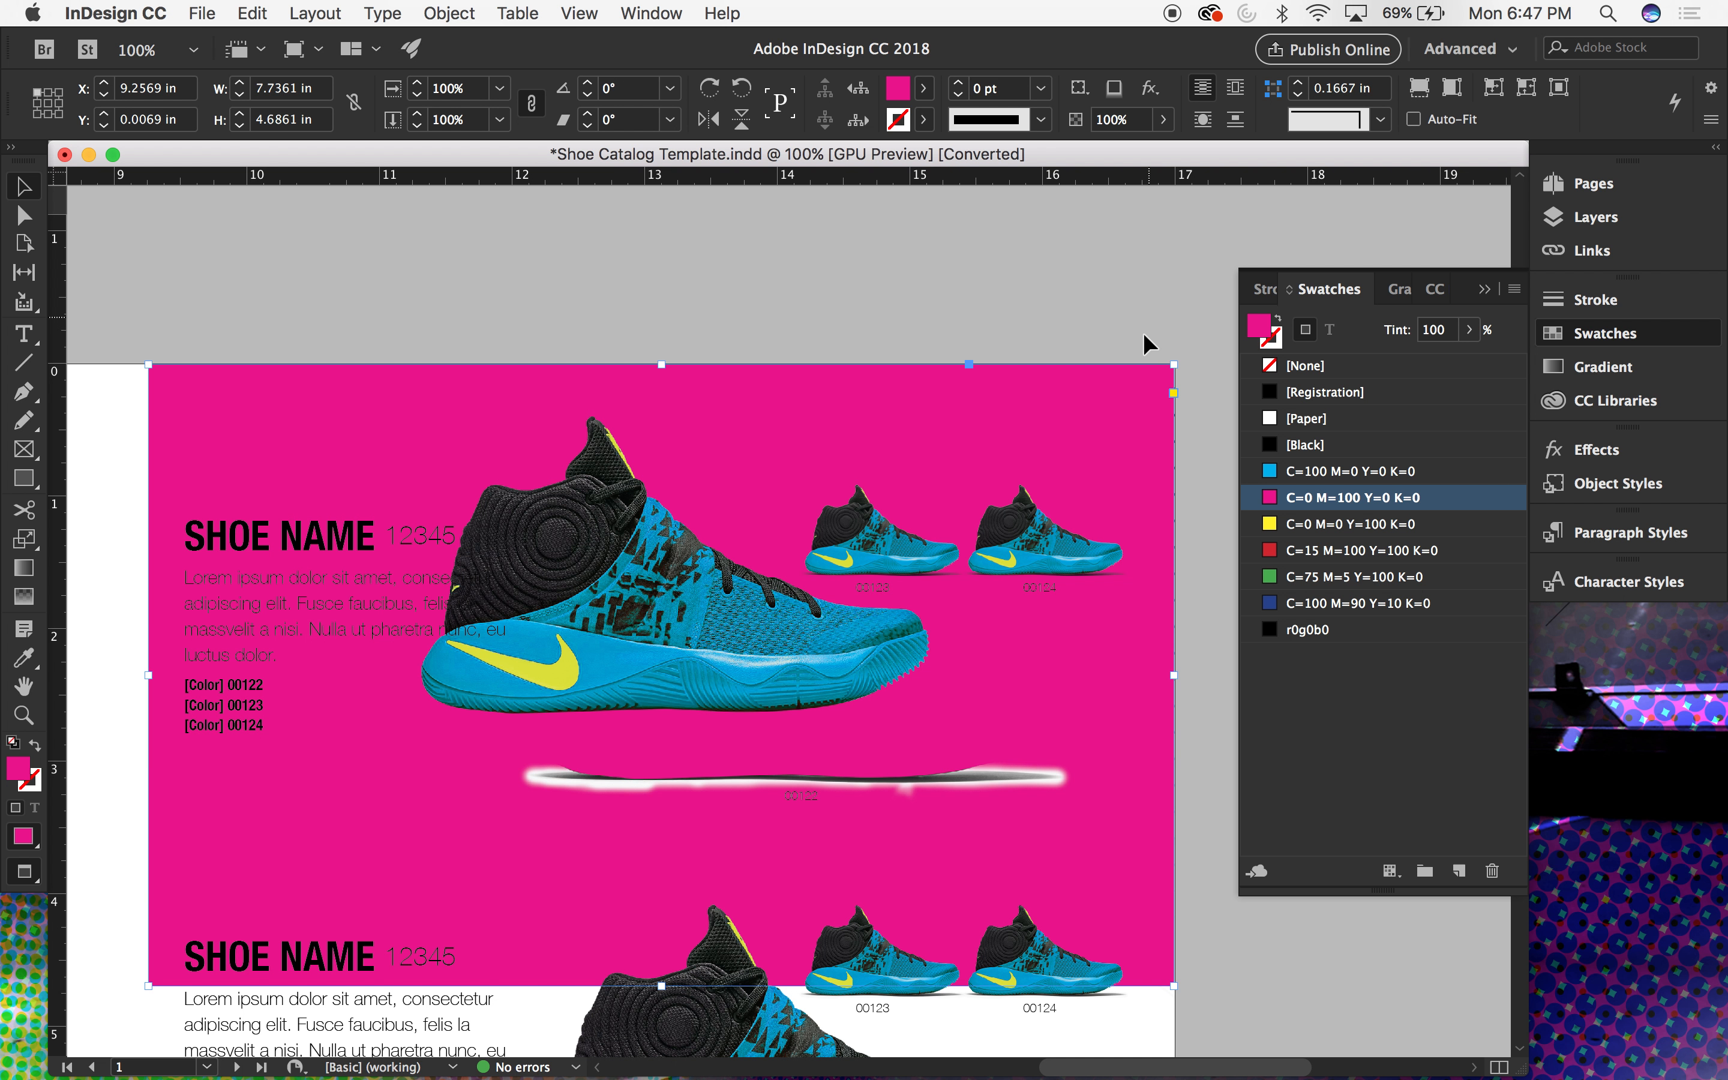
Step: Look up which stacking-order commands are available for the selected magenta rectangle
left_click(582, 13)
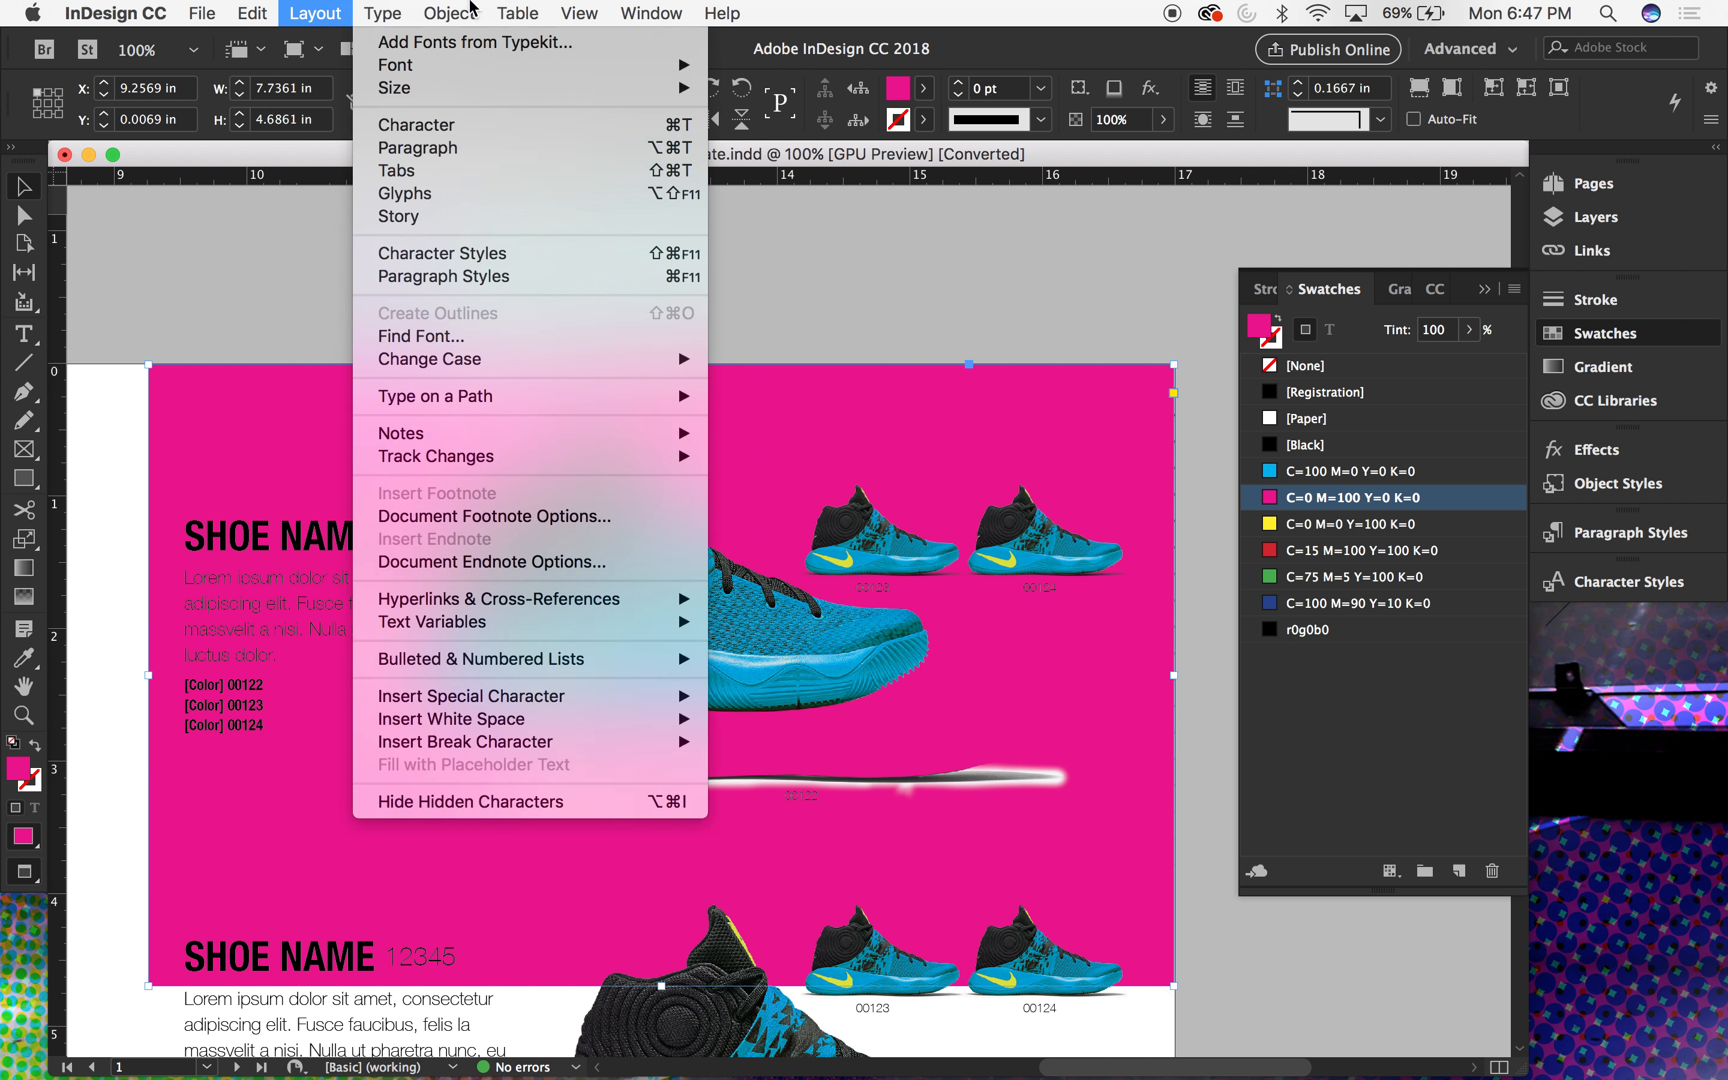
mouse_move(496, 437)
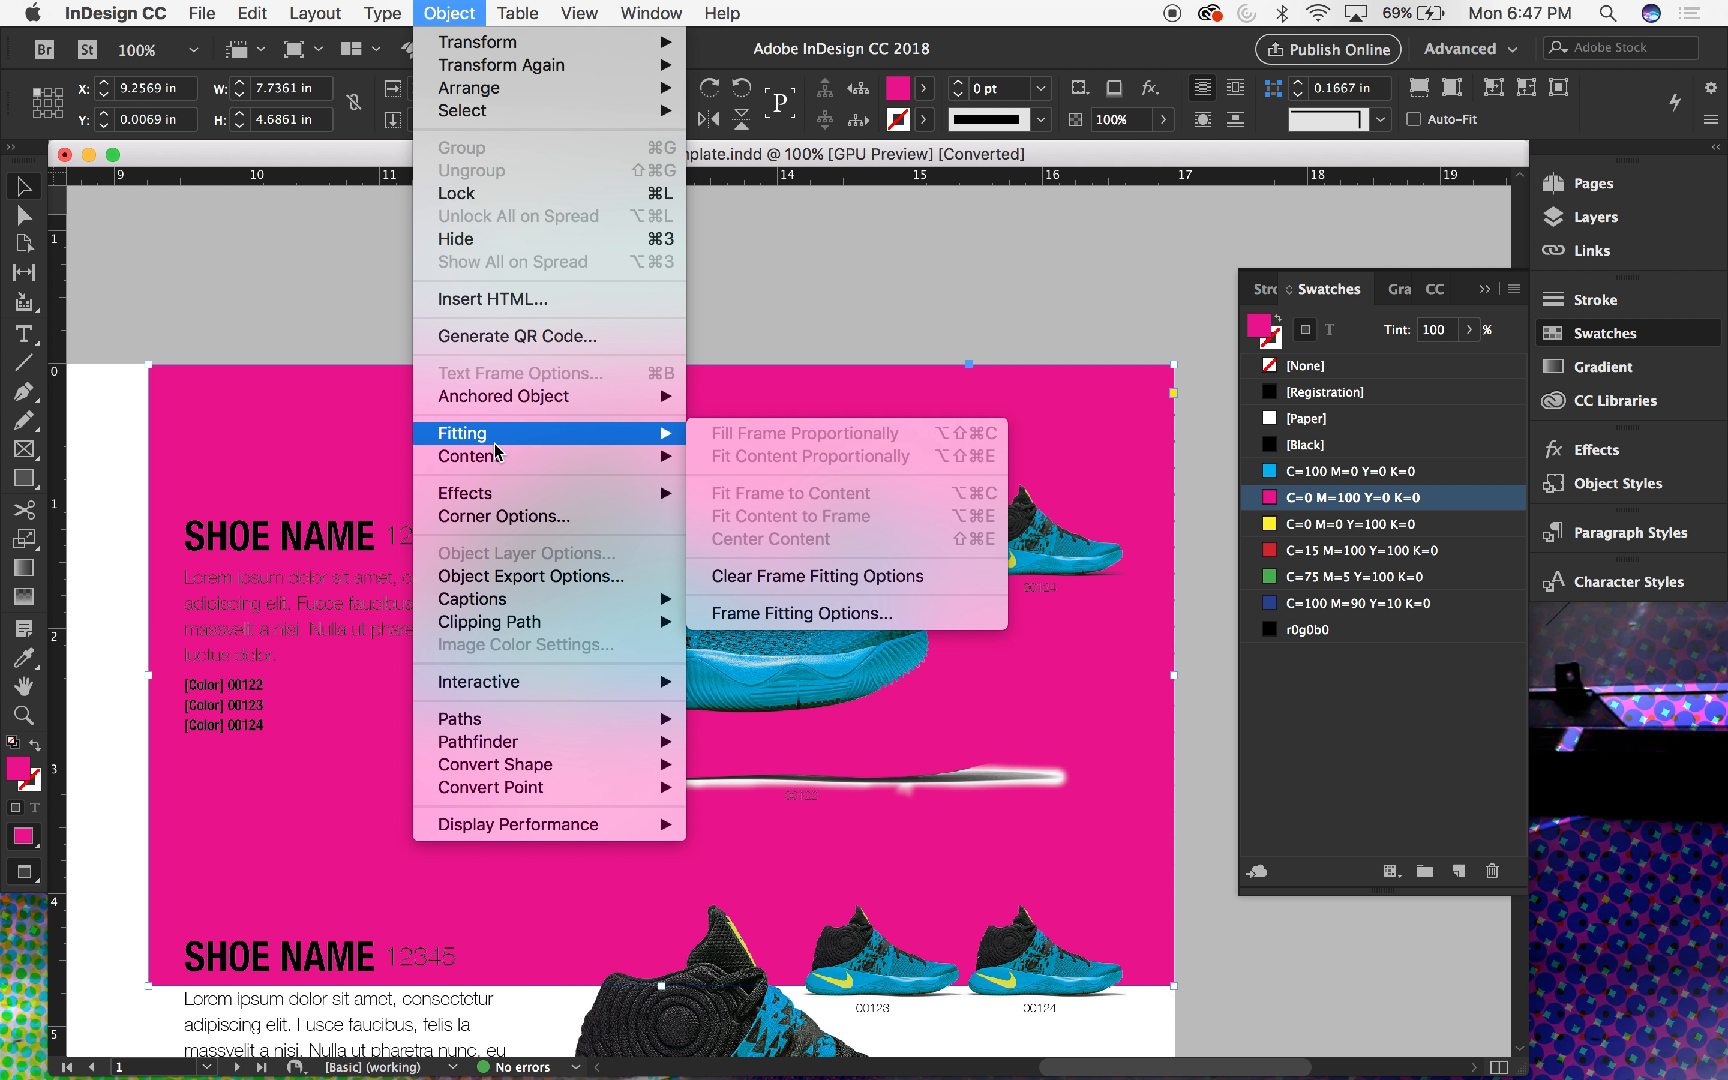
mouse_move(504, 492)
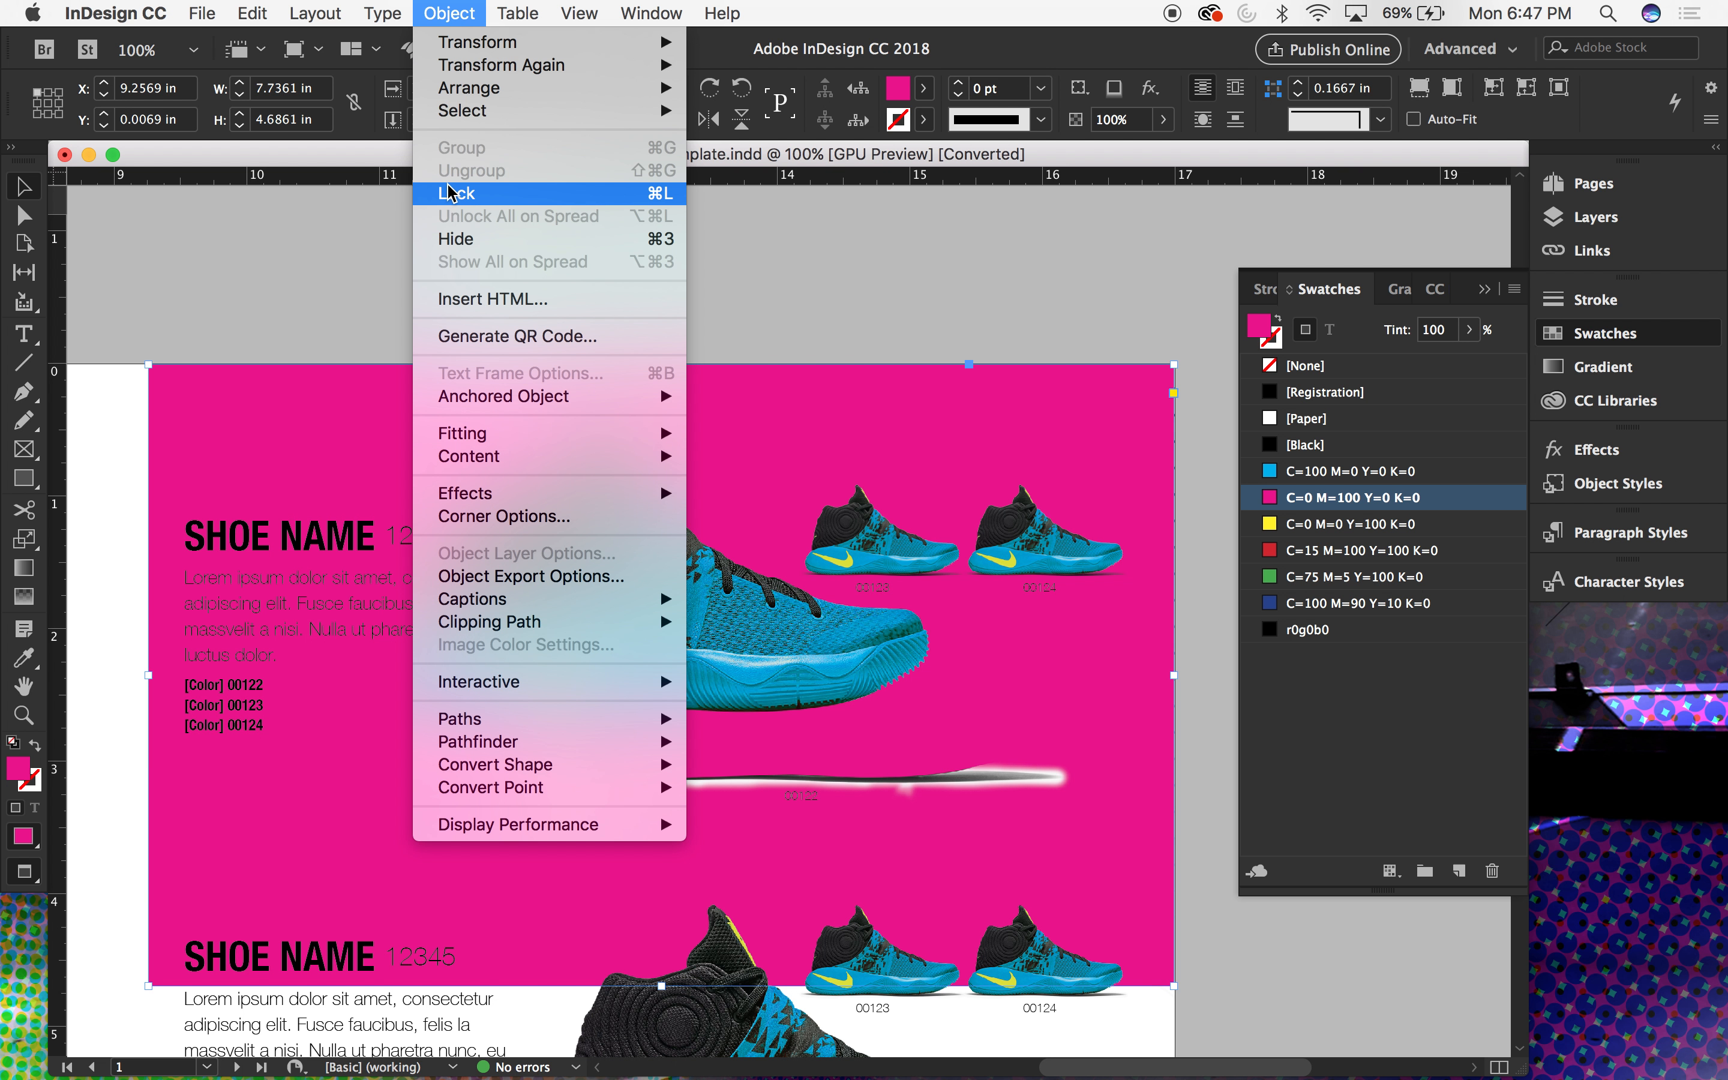
mouse_move(232, 6)
mouse_move(335, 14)
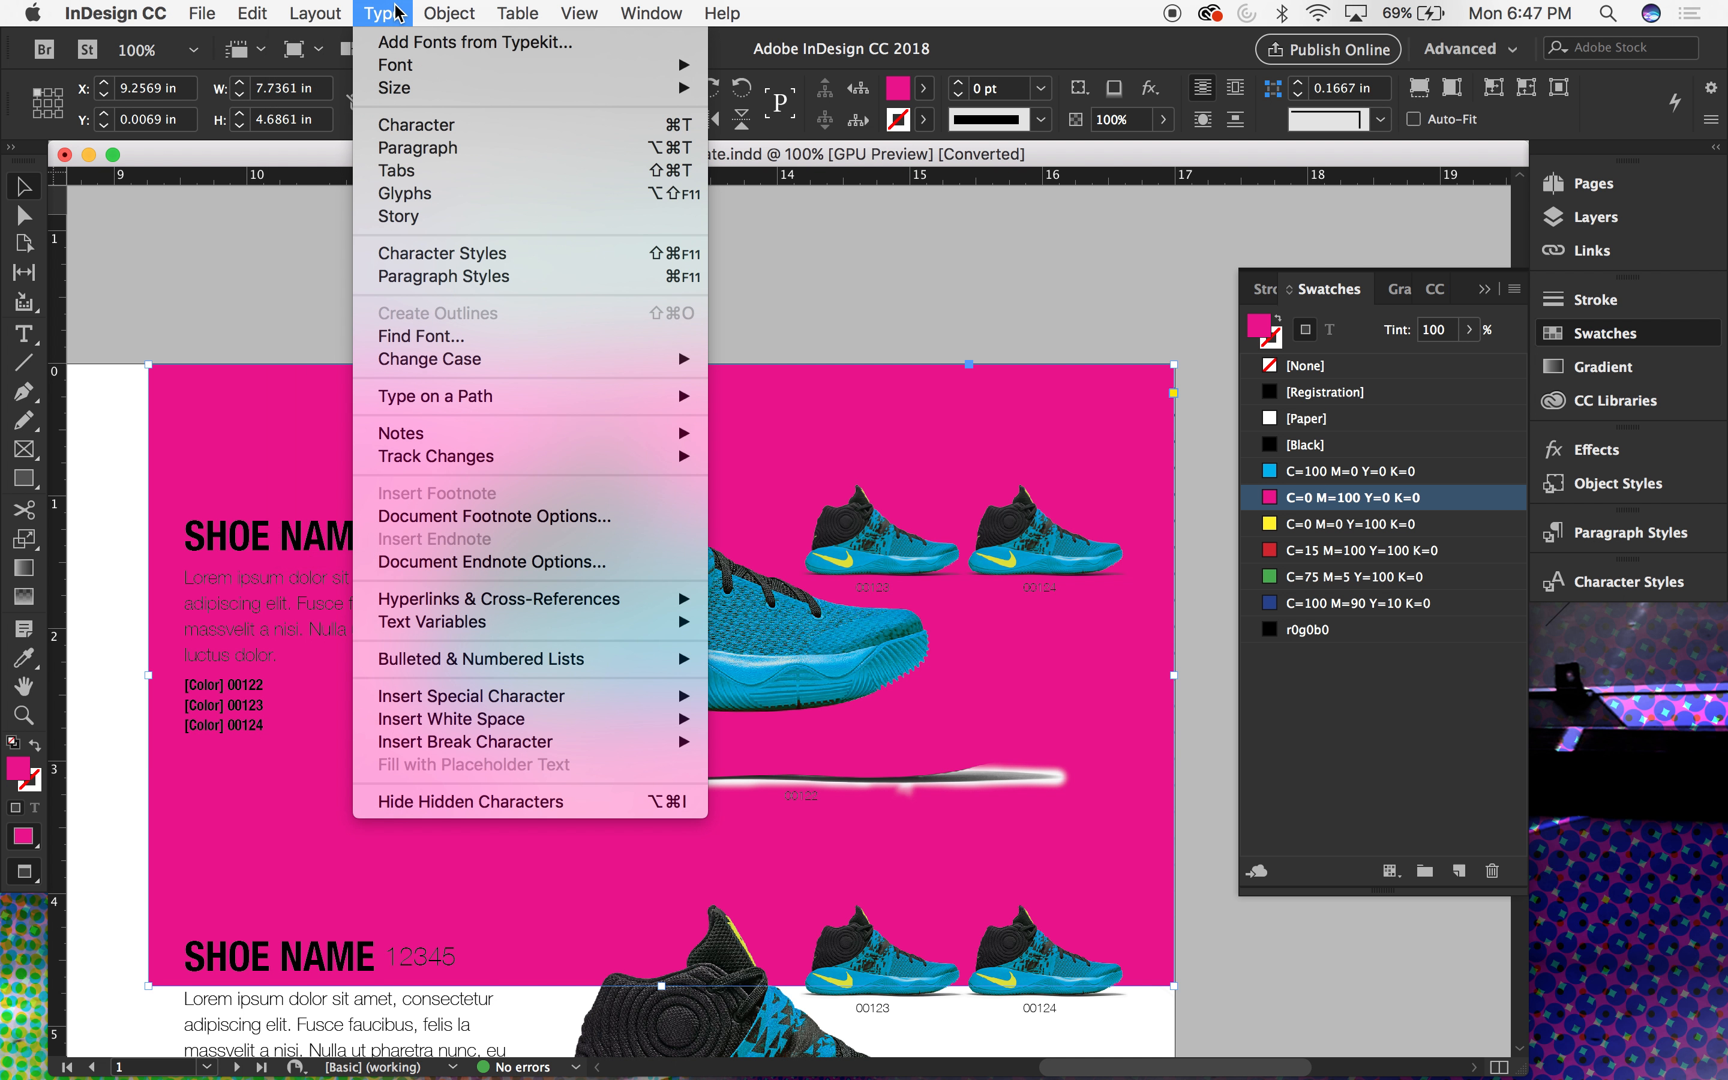
mouse_move(521, 10)
mouse_move(253, 6)
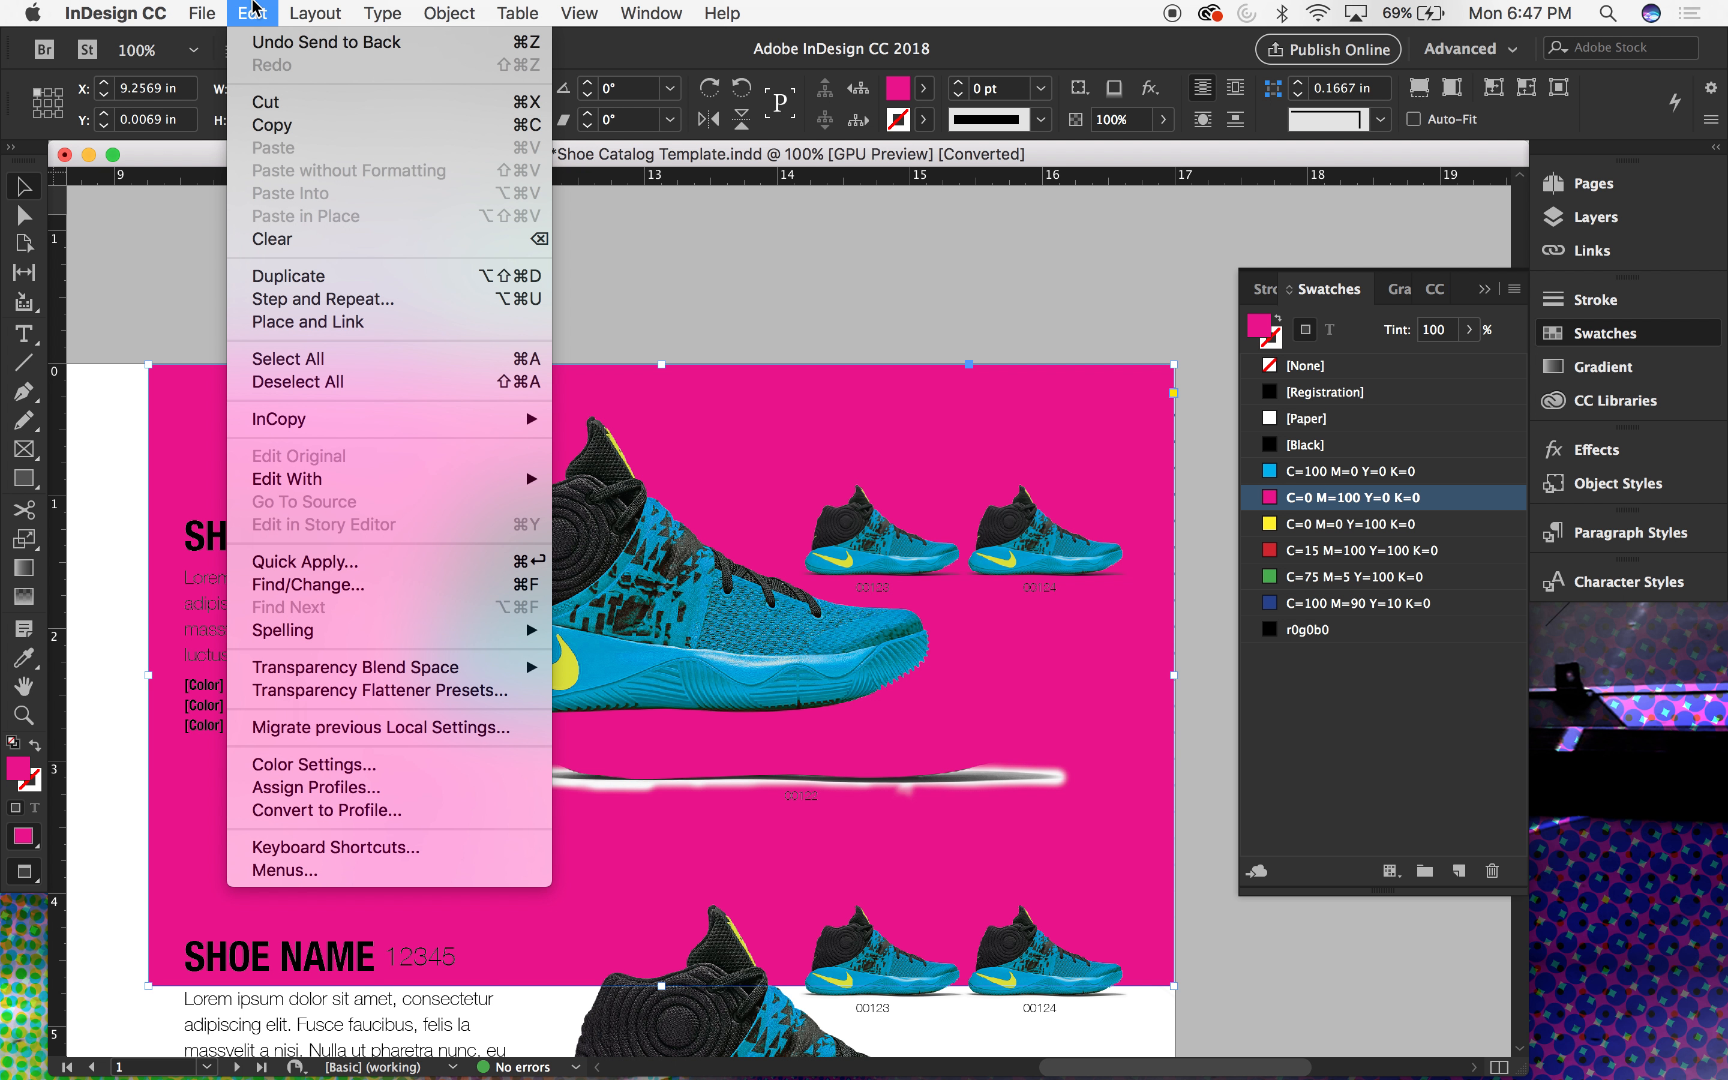
mouse_move(316, 9)
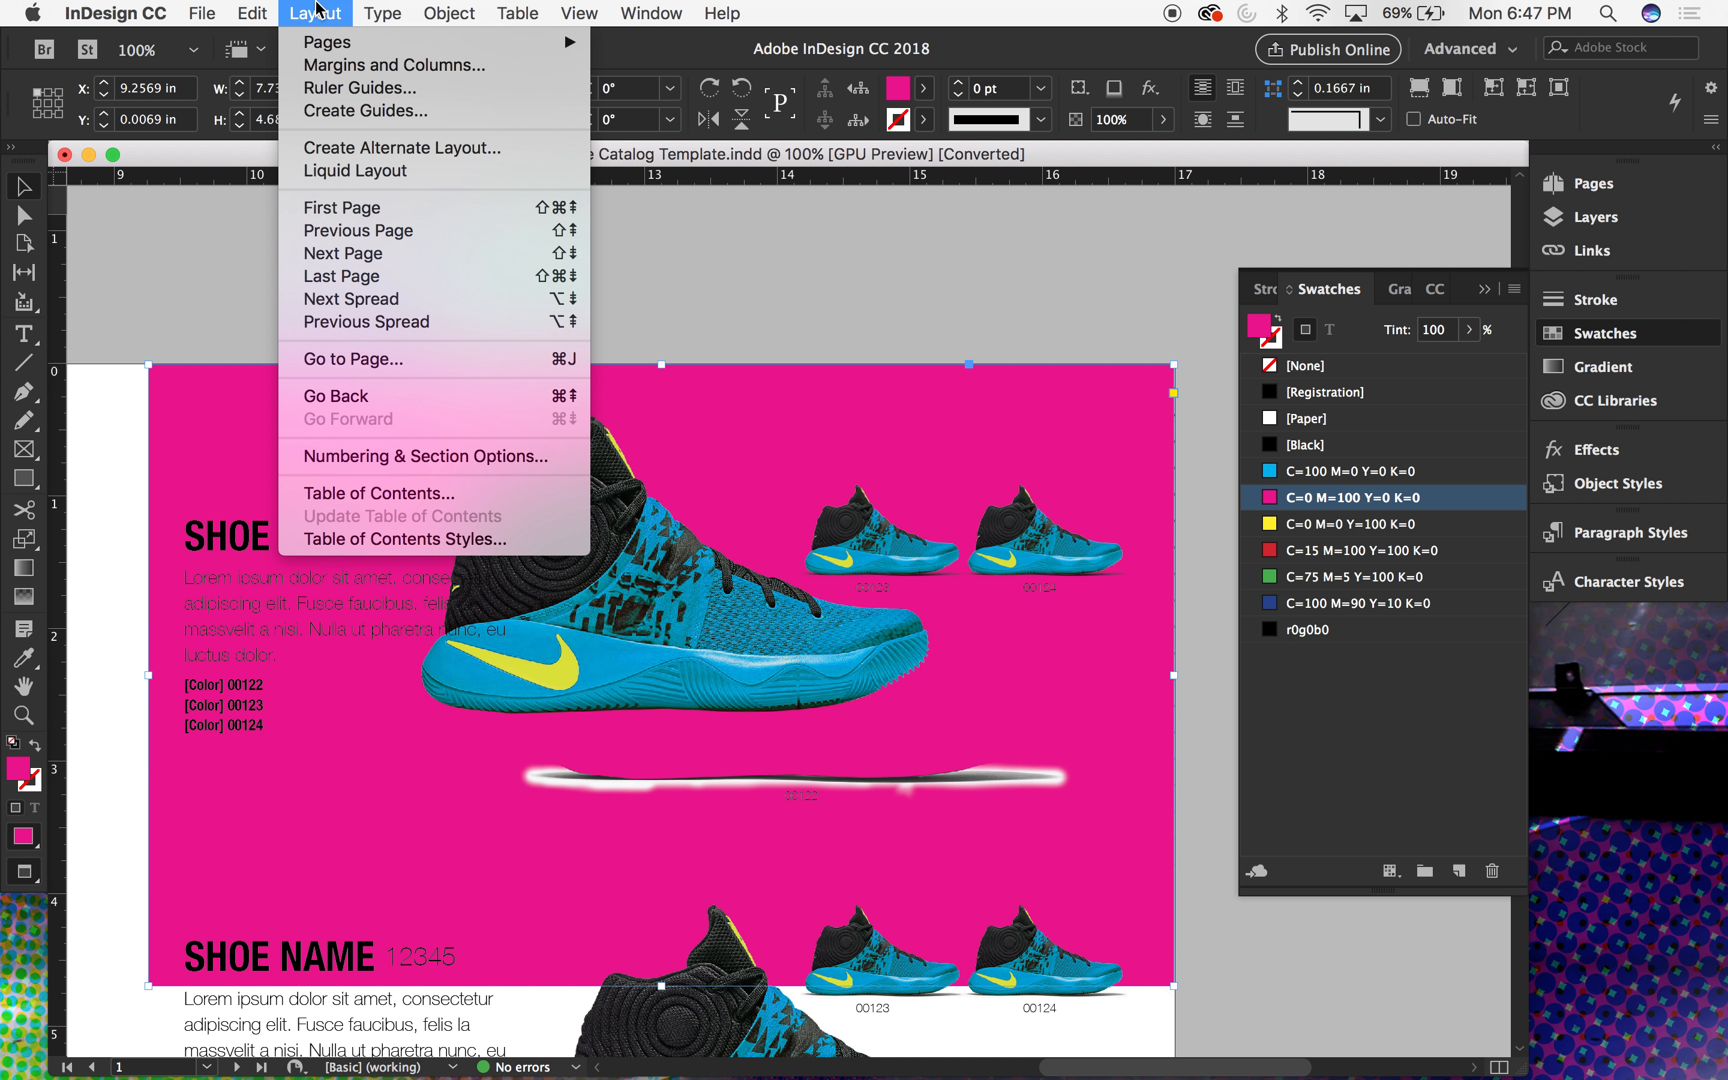
mouse_move(437, 8)
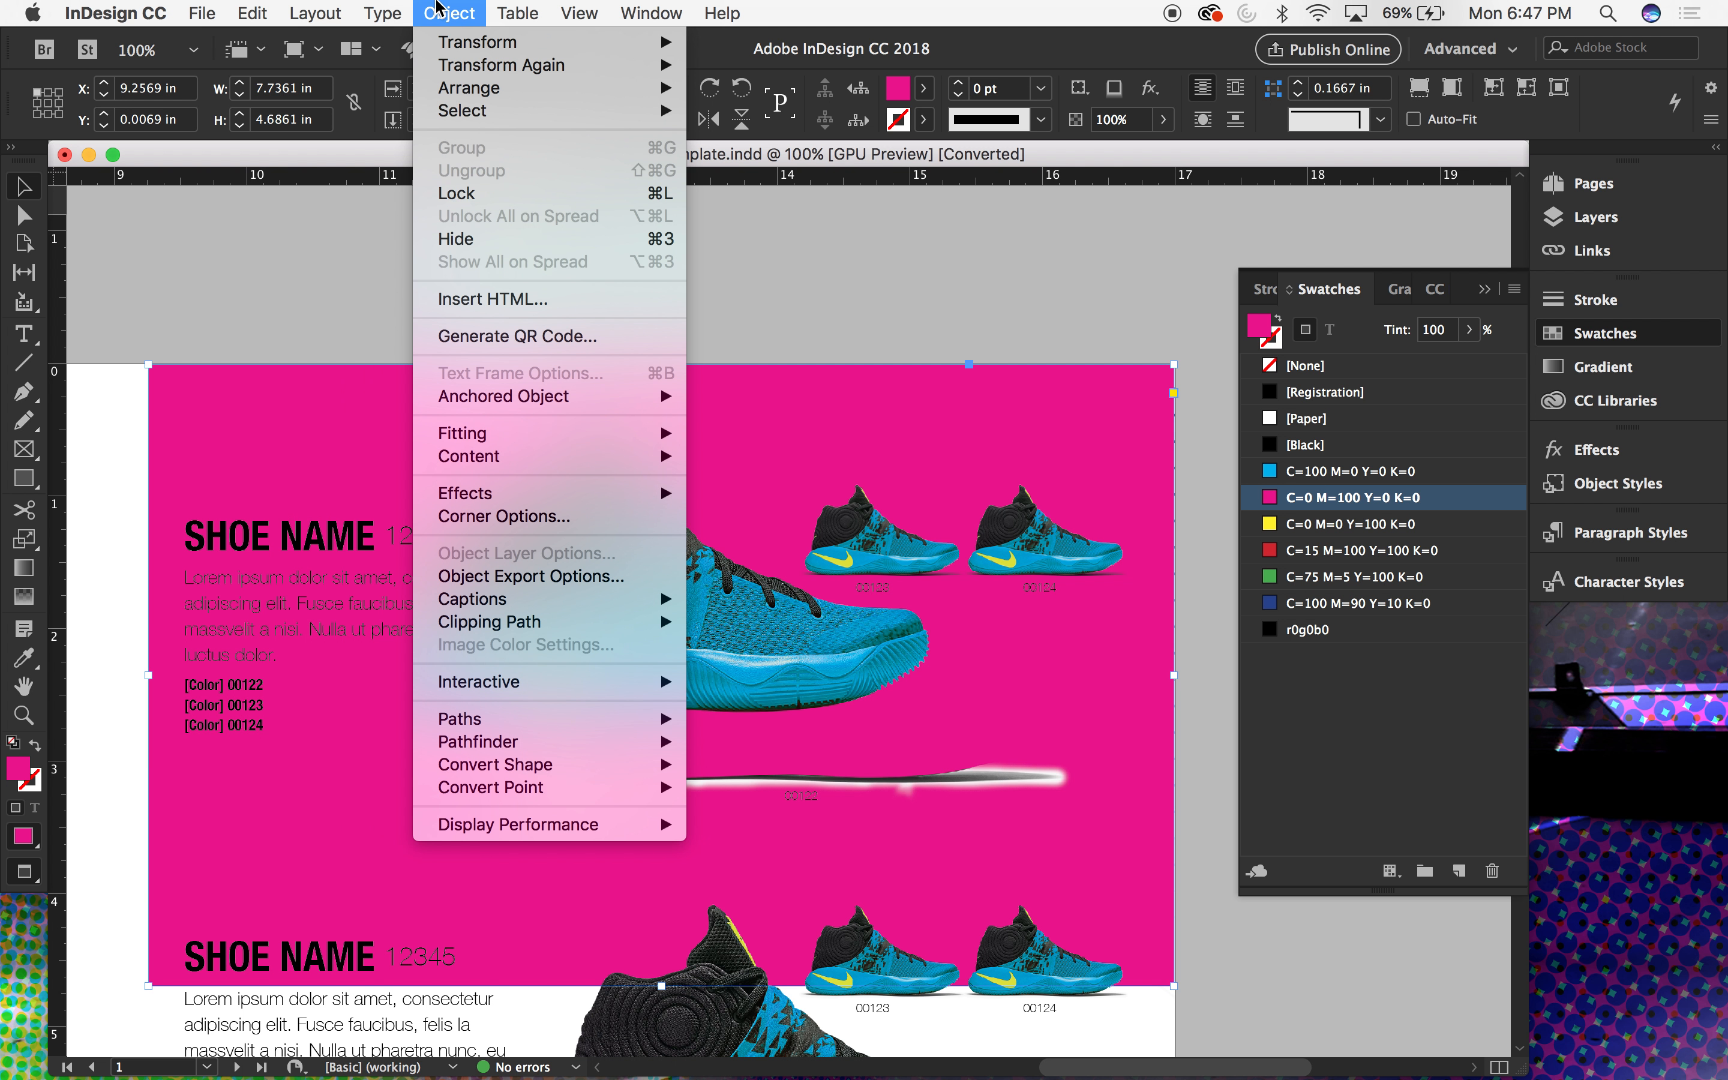
mouse_move(465, 87)
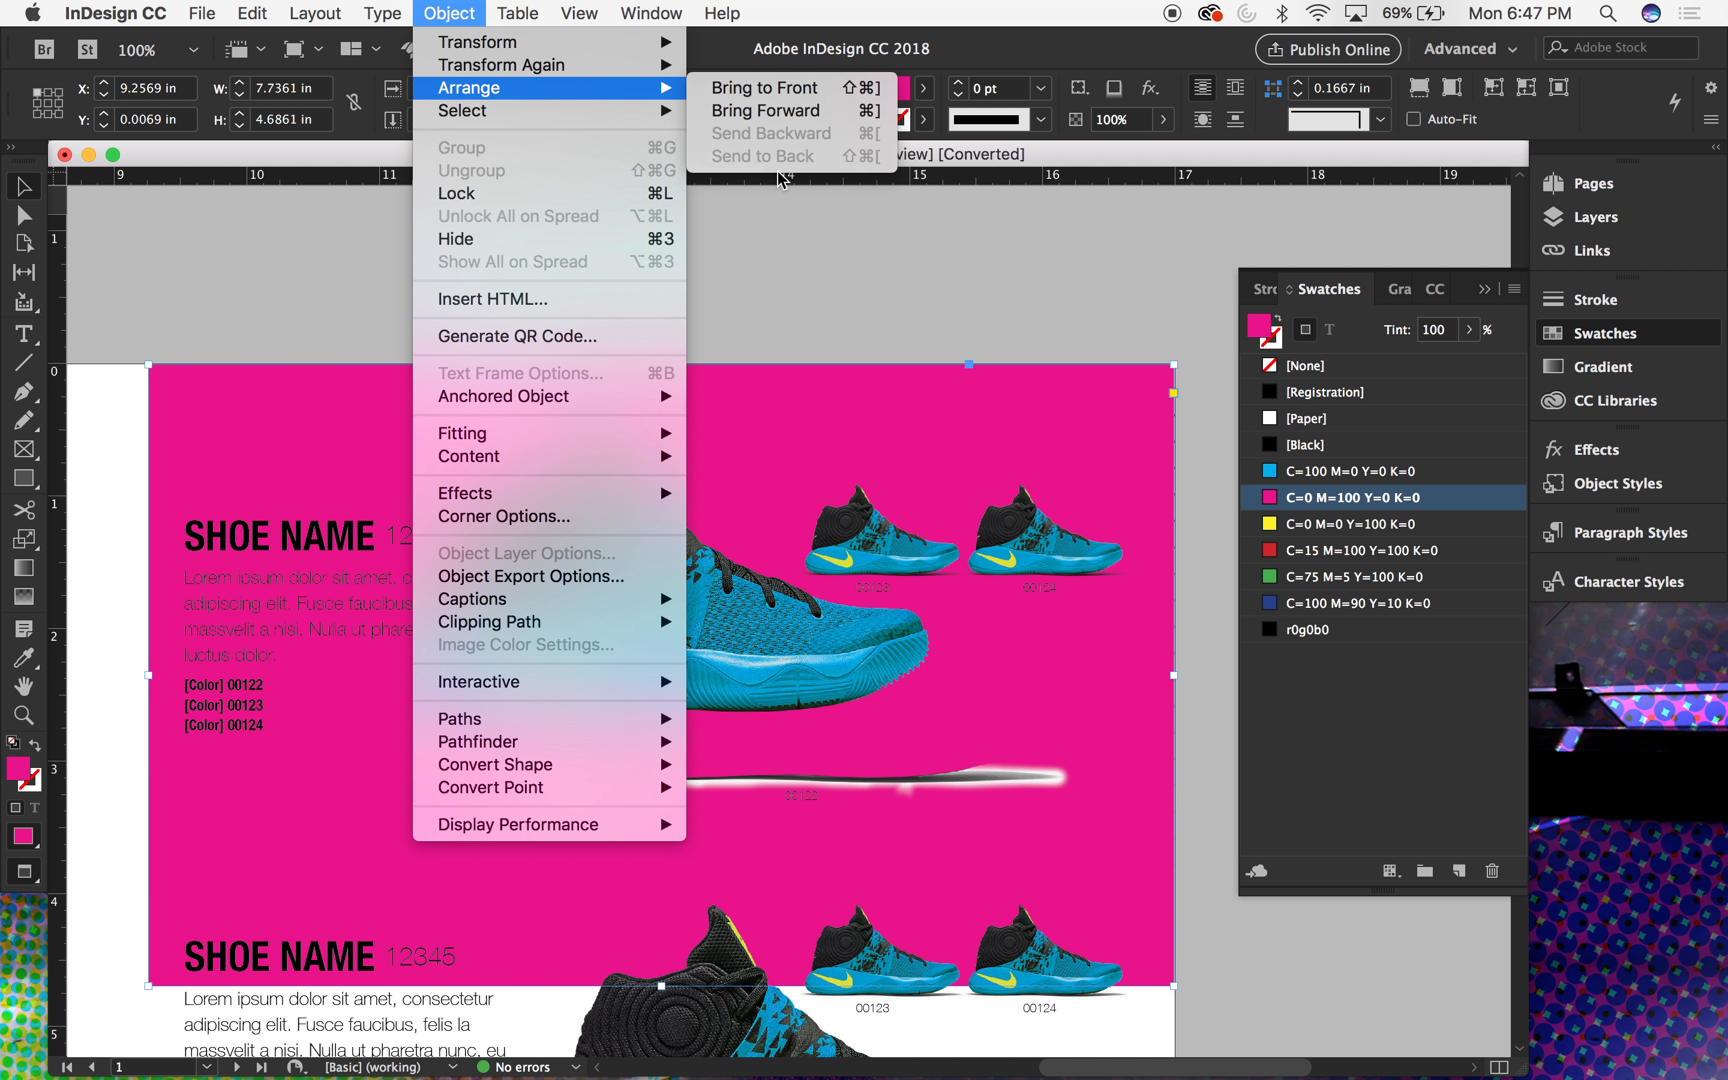
left_click(1198, 634)
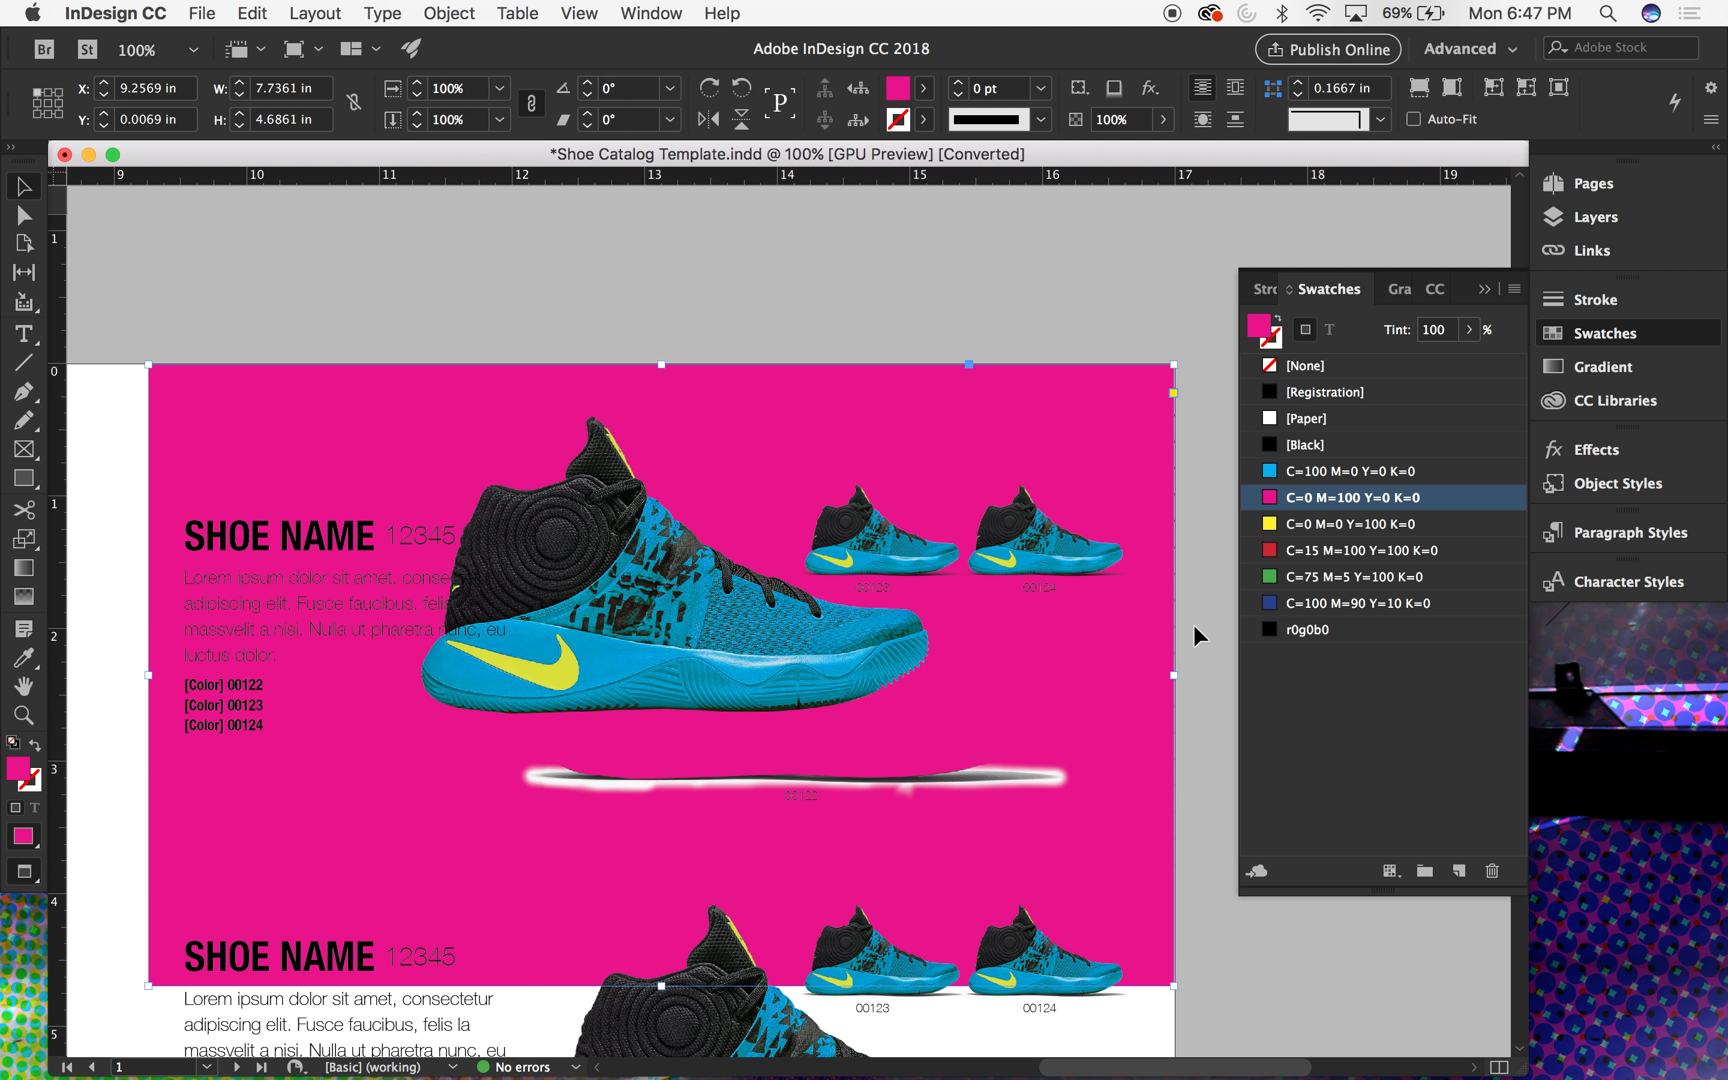
Step: Select the first entry's shadow image over the magenta background and set its blending mode to Multiply
left_click(1089, 222)
scroll(1119, 330, "down", 5)
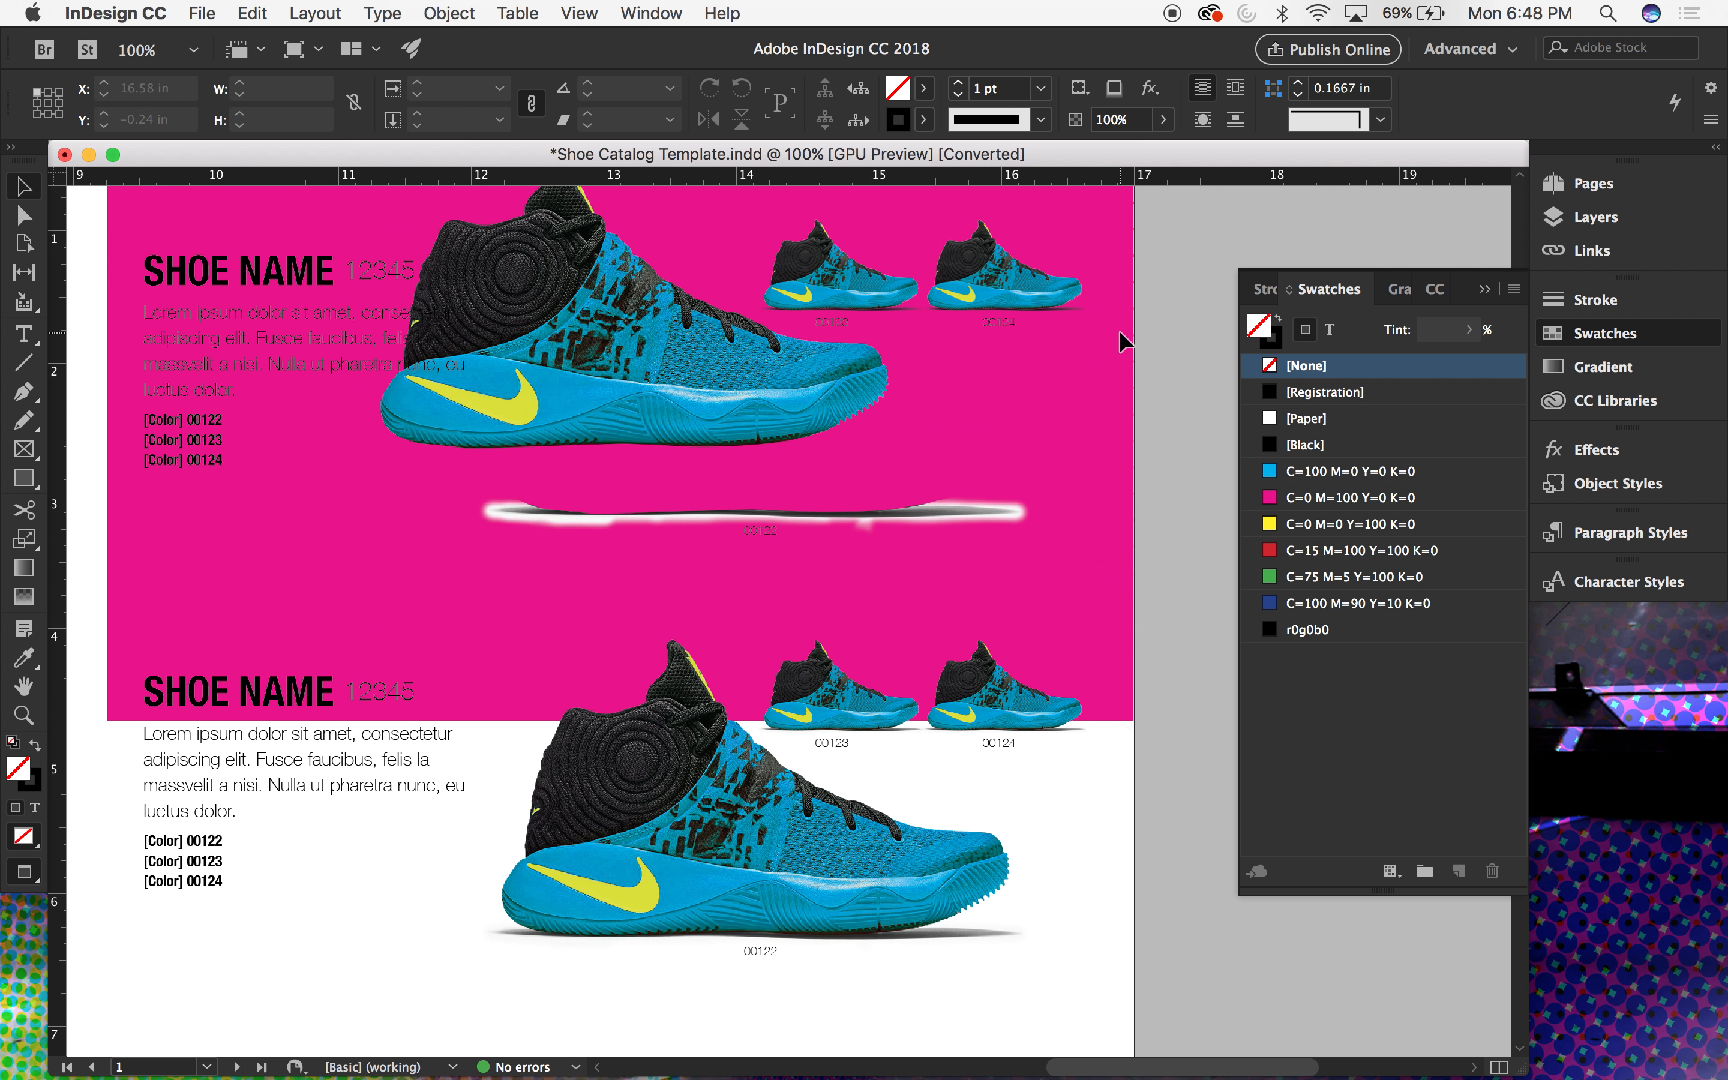
left_click(1024, 517)
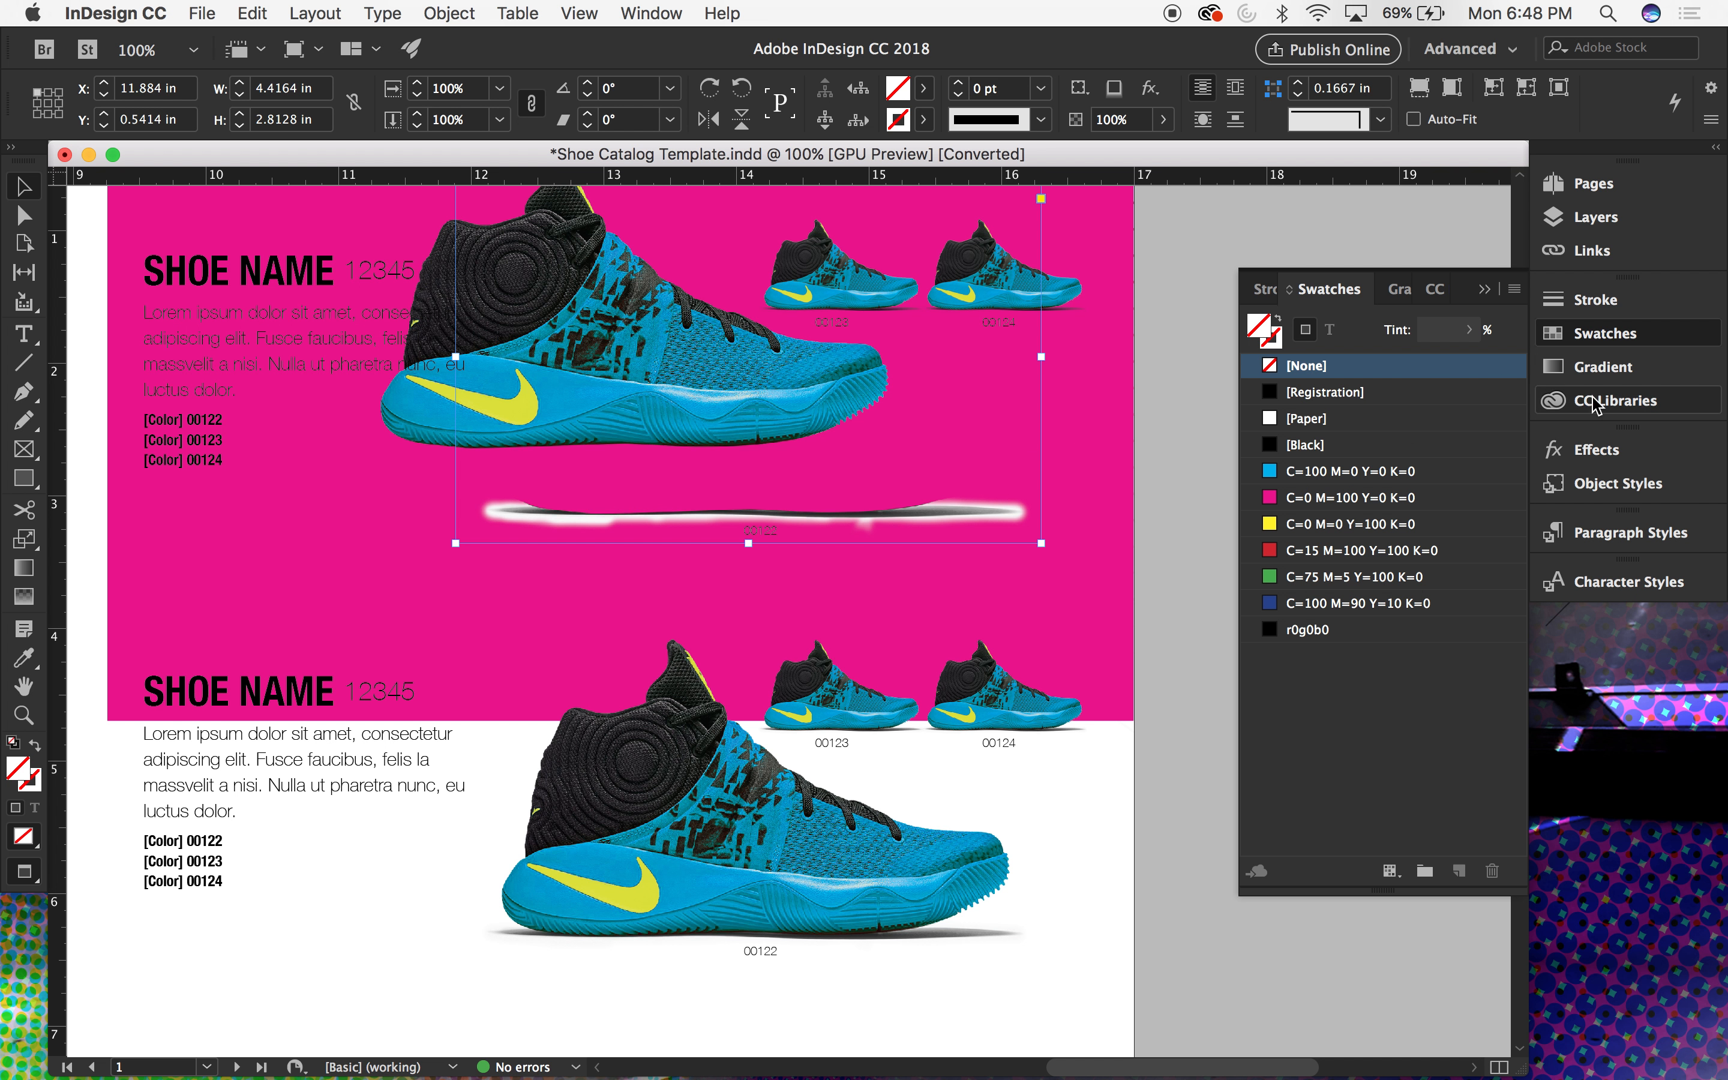
left_click(1623, 448)
left_click(1304, 474)
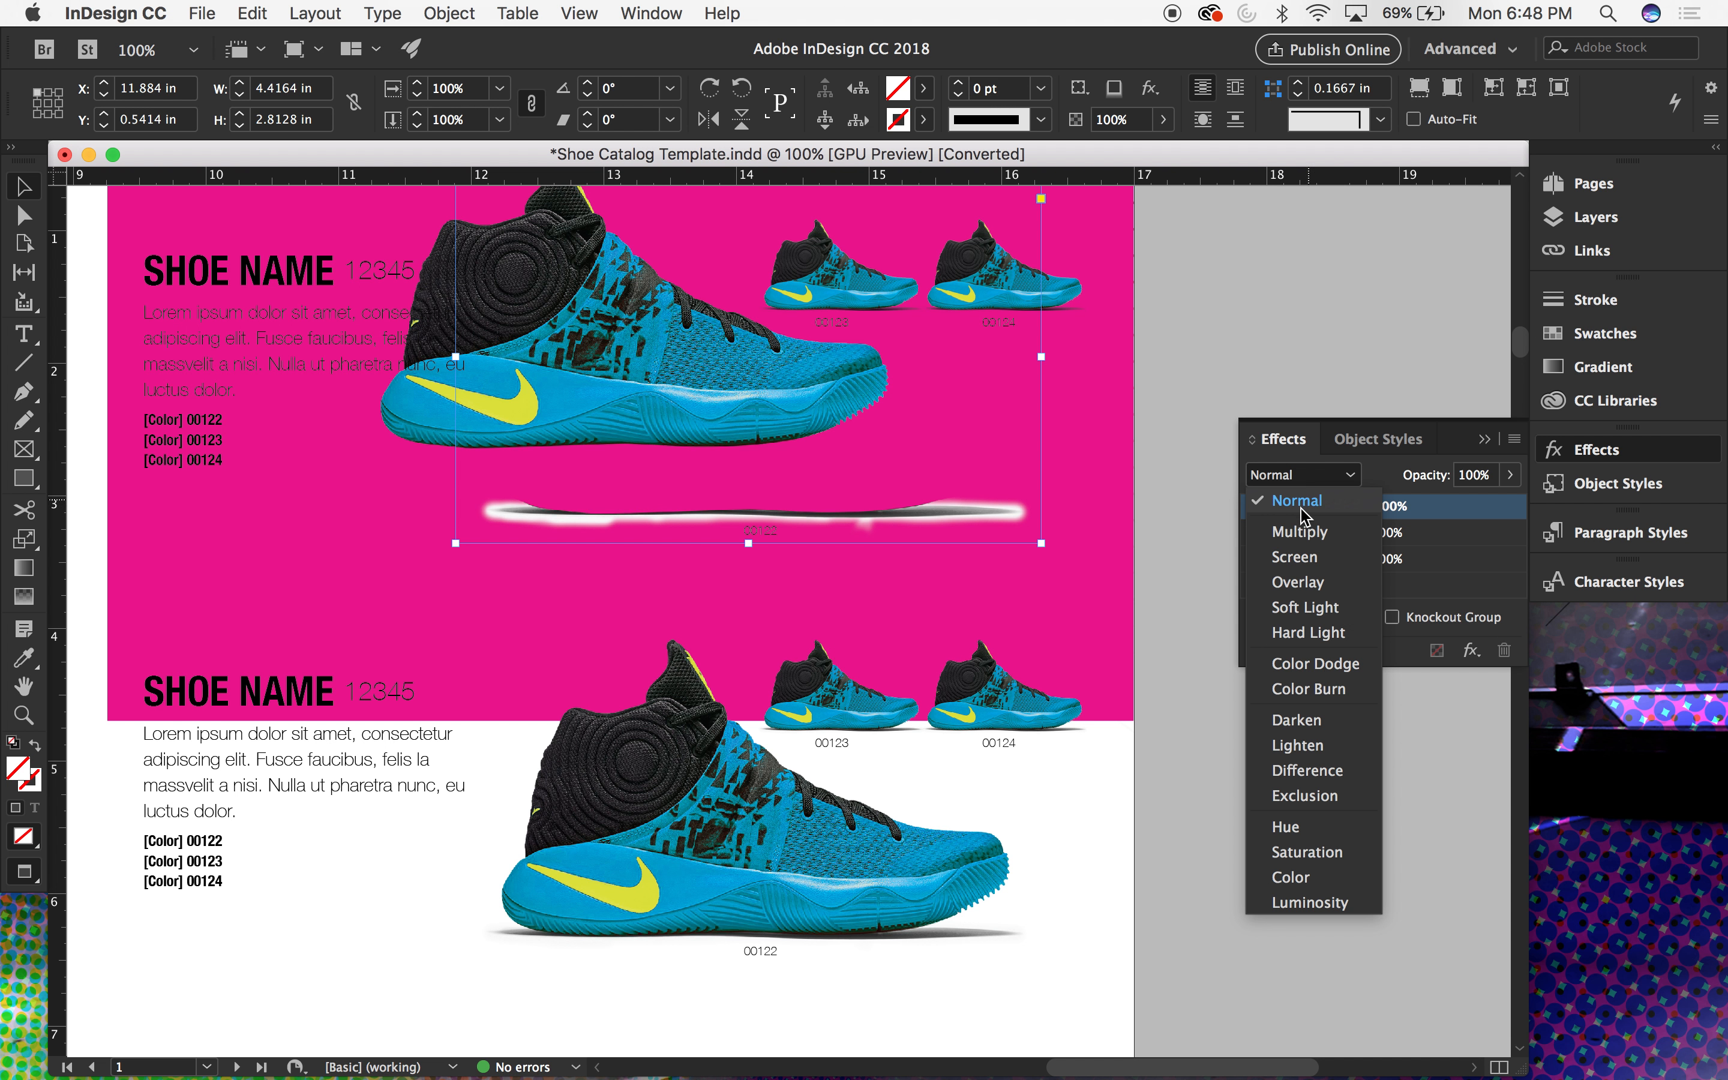
left_click(1293, 533)
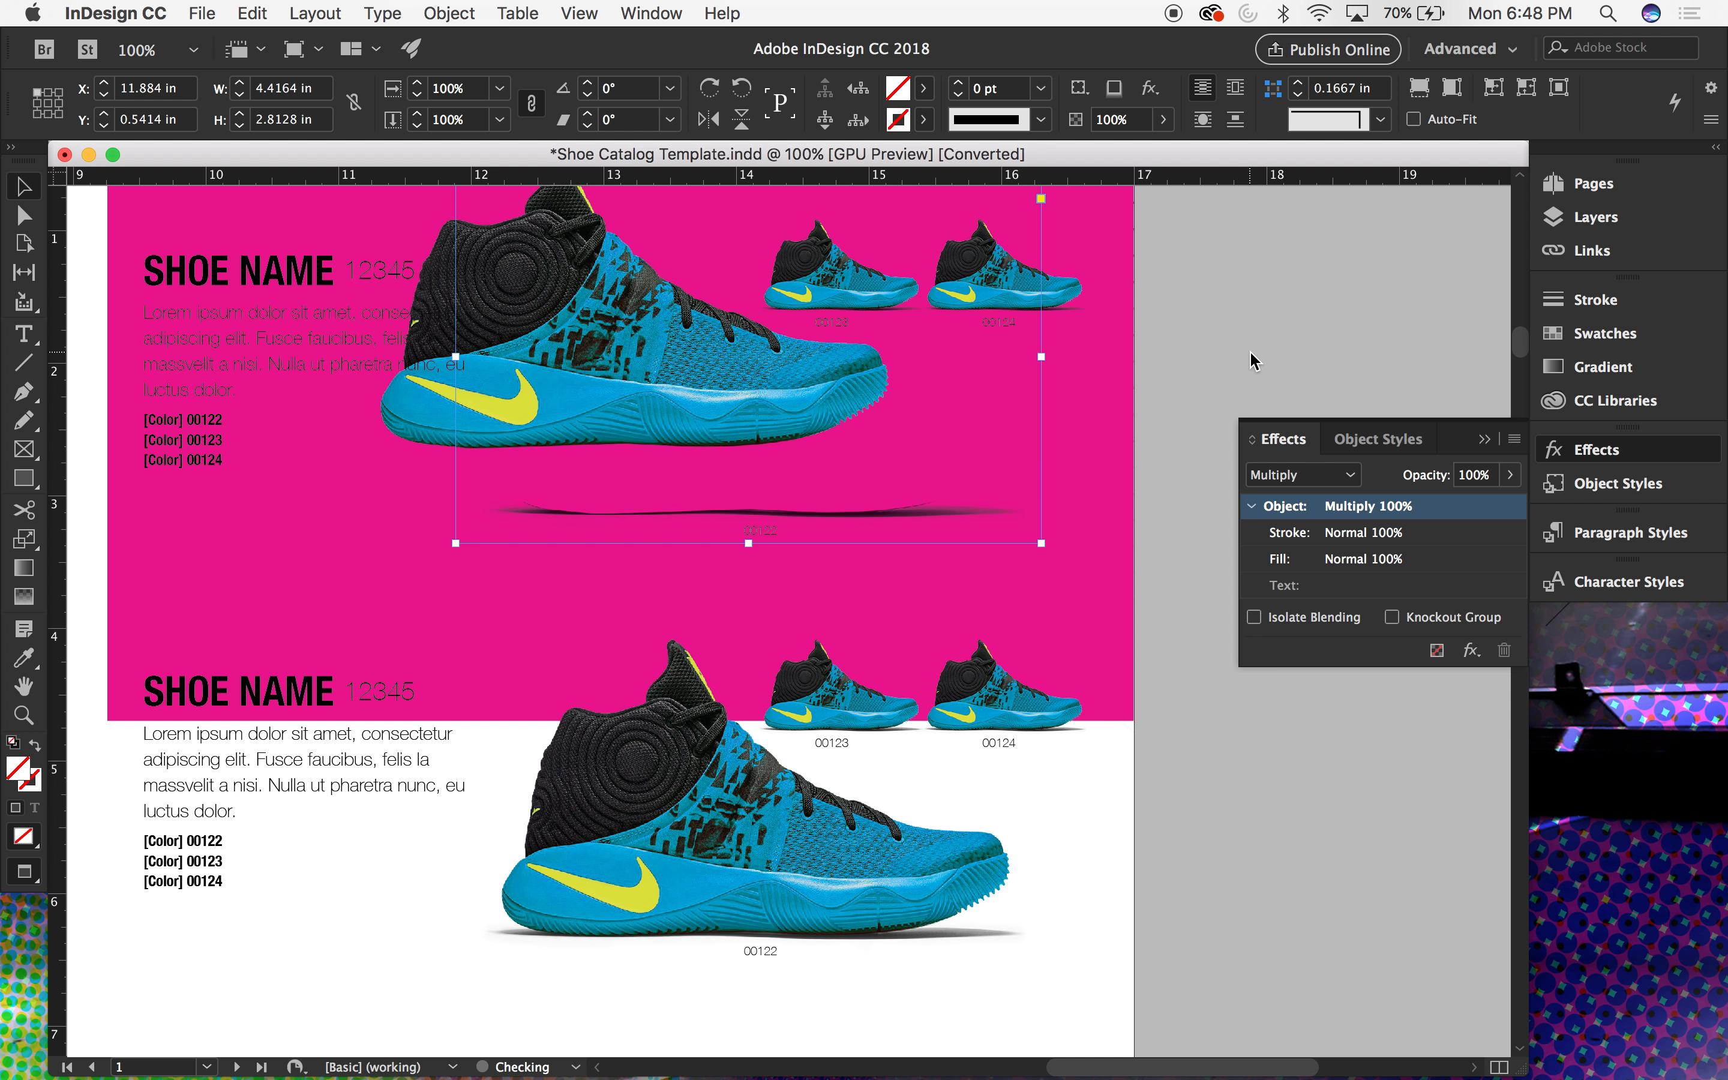
Step: Delete the magenta rectangle behind the first shoe entry
right_click(1254, 357)
left_click(1197, 374)
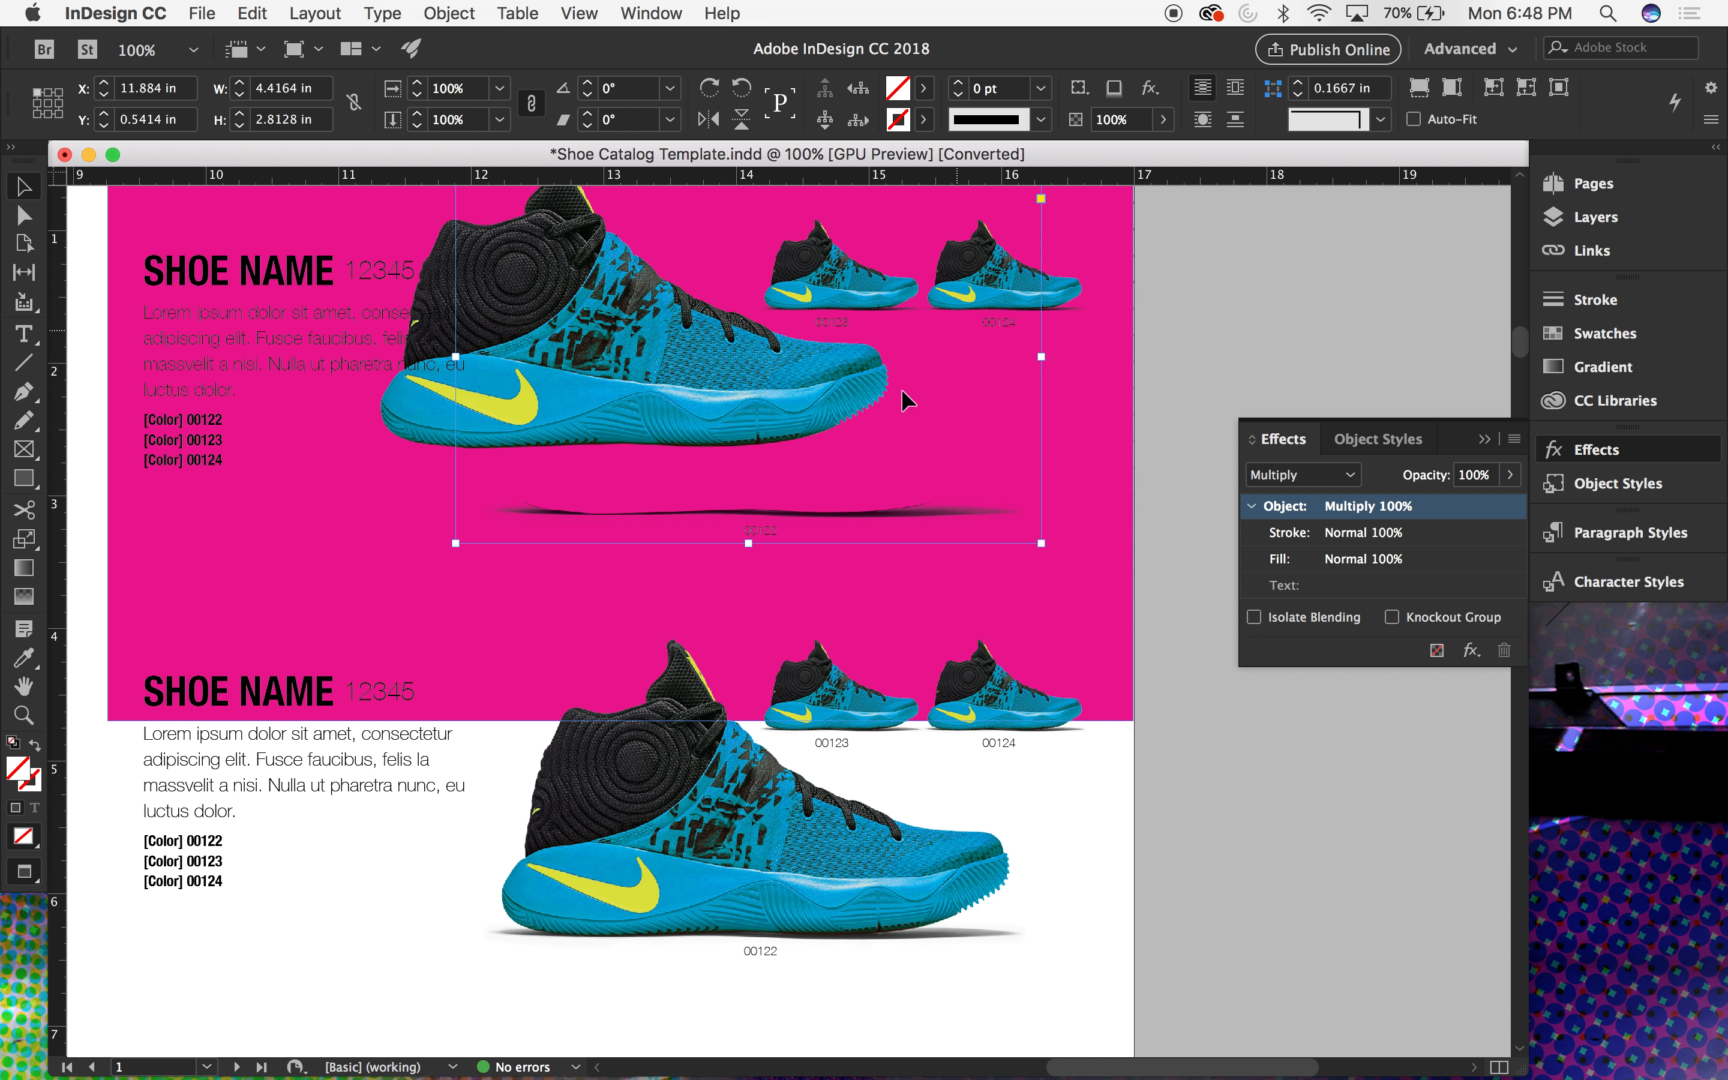
right_click(1040, 600)
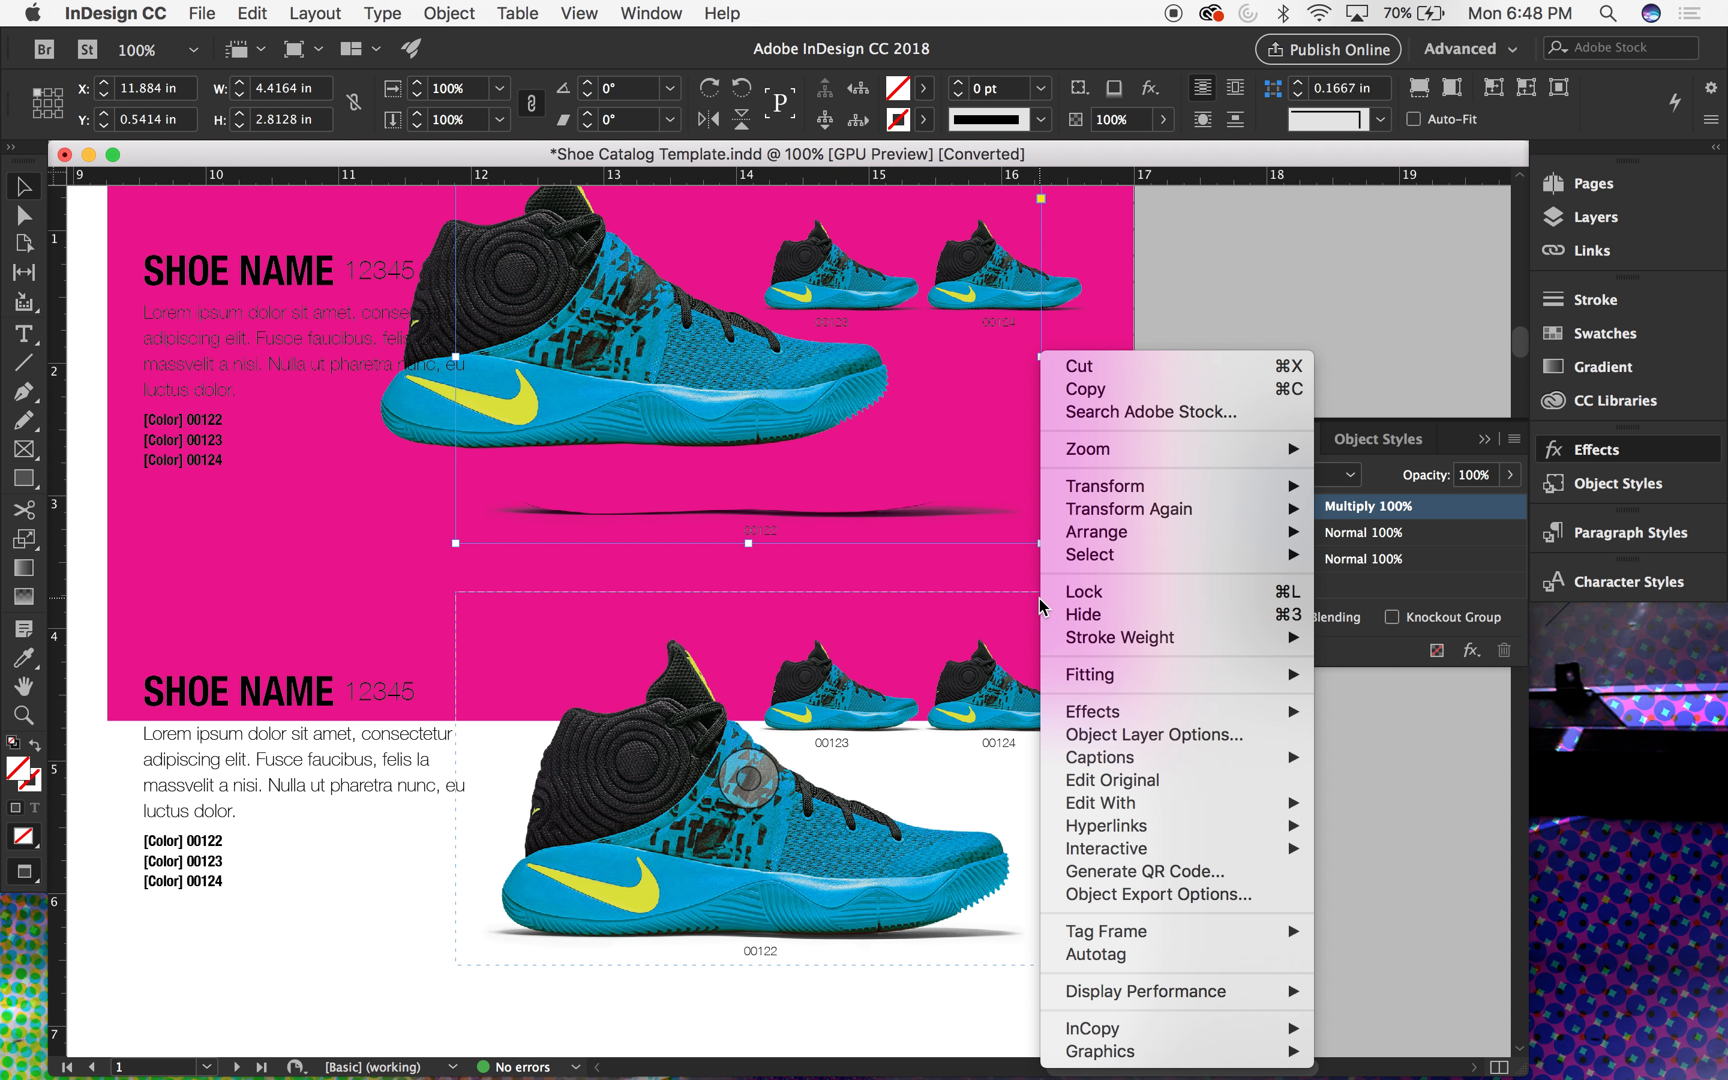
left_click(1182, 275)
left_click(1090, 604)
key("Delete")
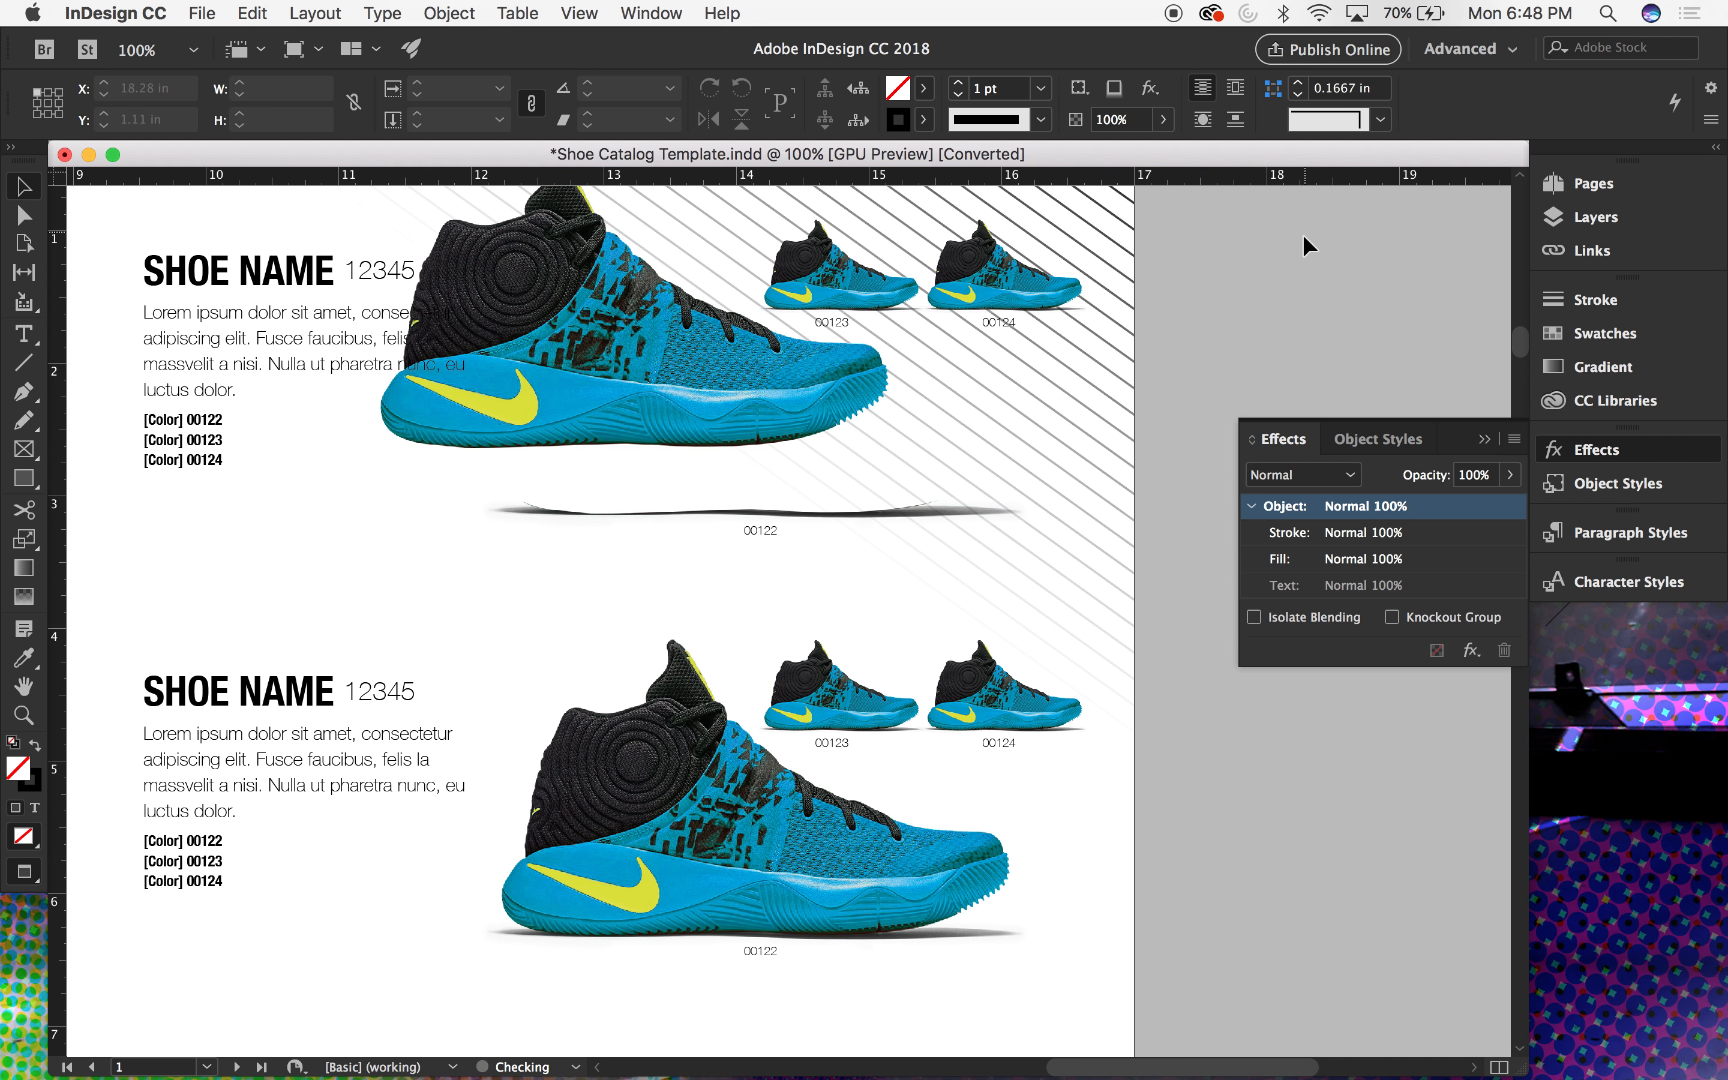
Step: Move the first entry's large shoe image down onto its shadow, and deselect everything
key("super+minus")
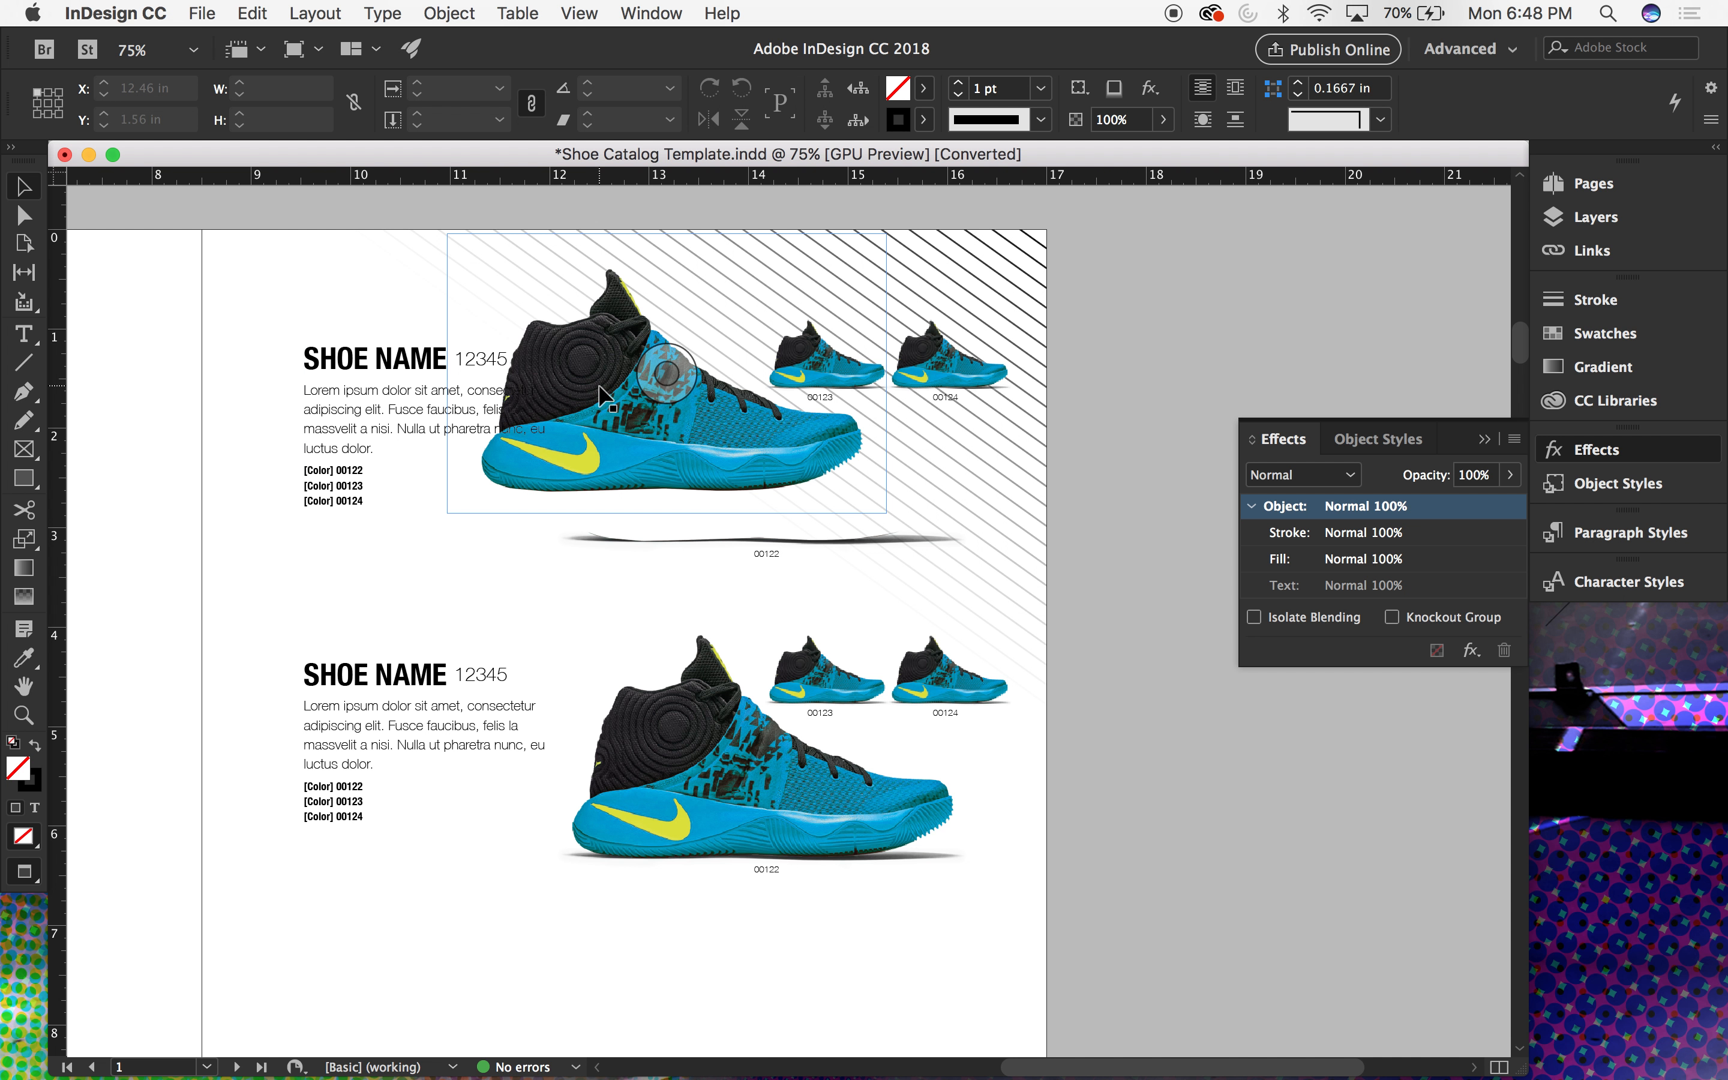
left_click_drag(608, 339, 696, 382)
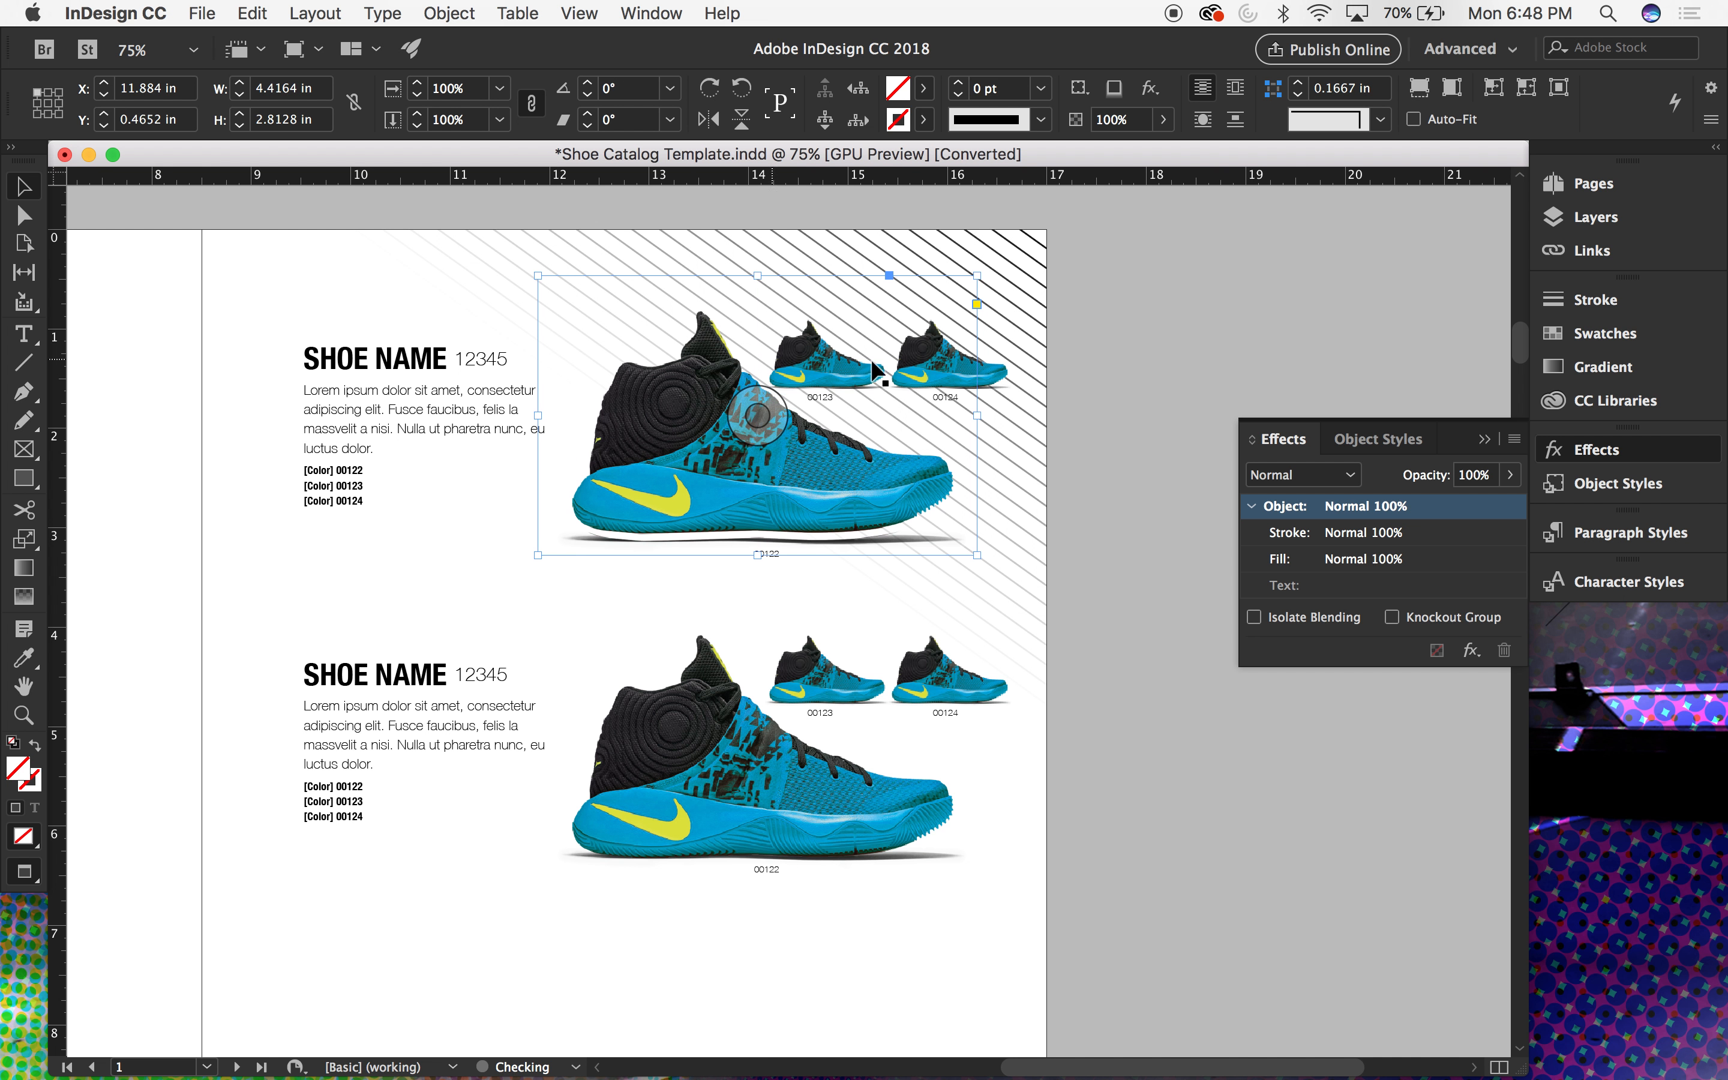
left_click(1142, 393)
scroll(1143, 393, "down", 3)
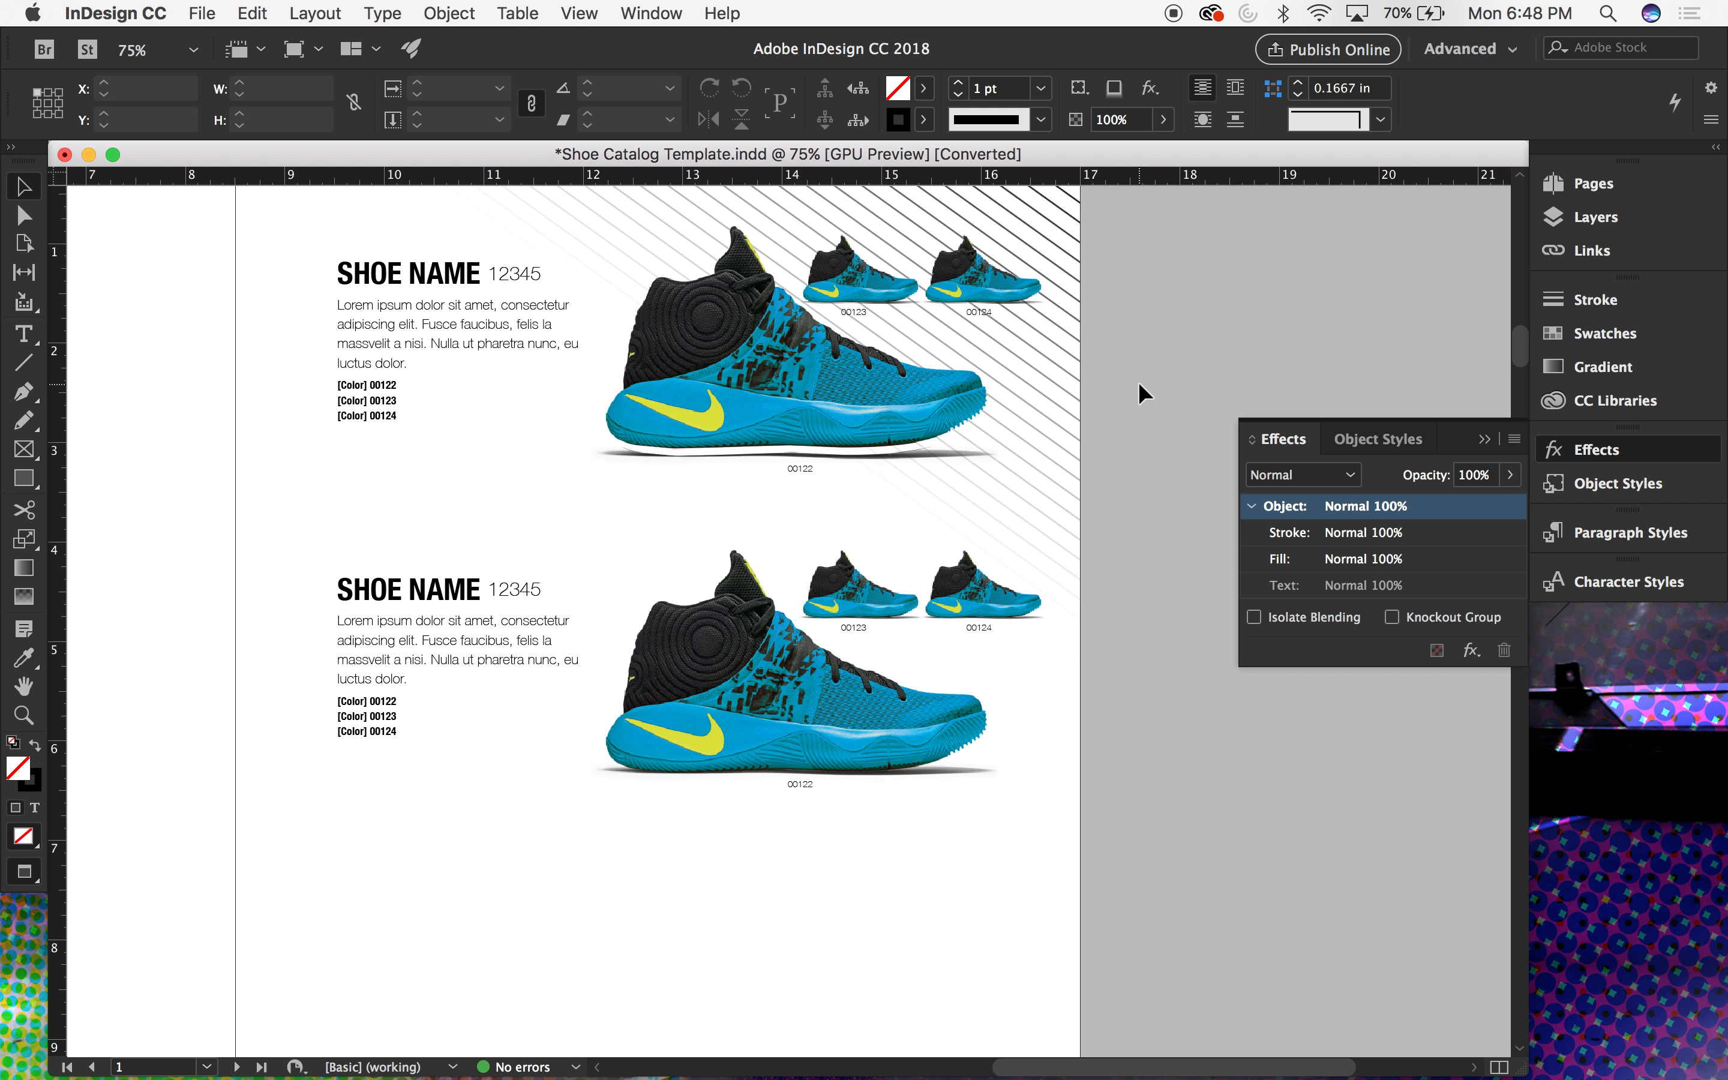
Step: Delete the first entry's large shoe image on page 1 and select the shadow image beneath it
scroll(1141, 390, "up", 1)
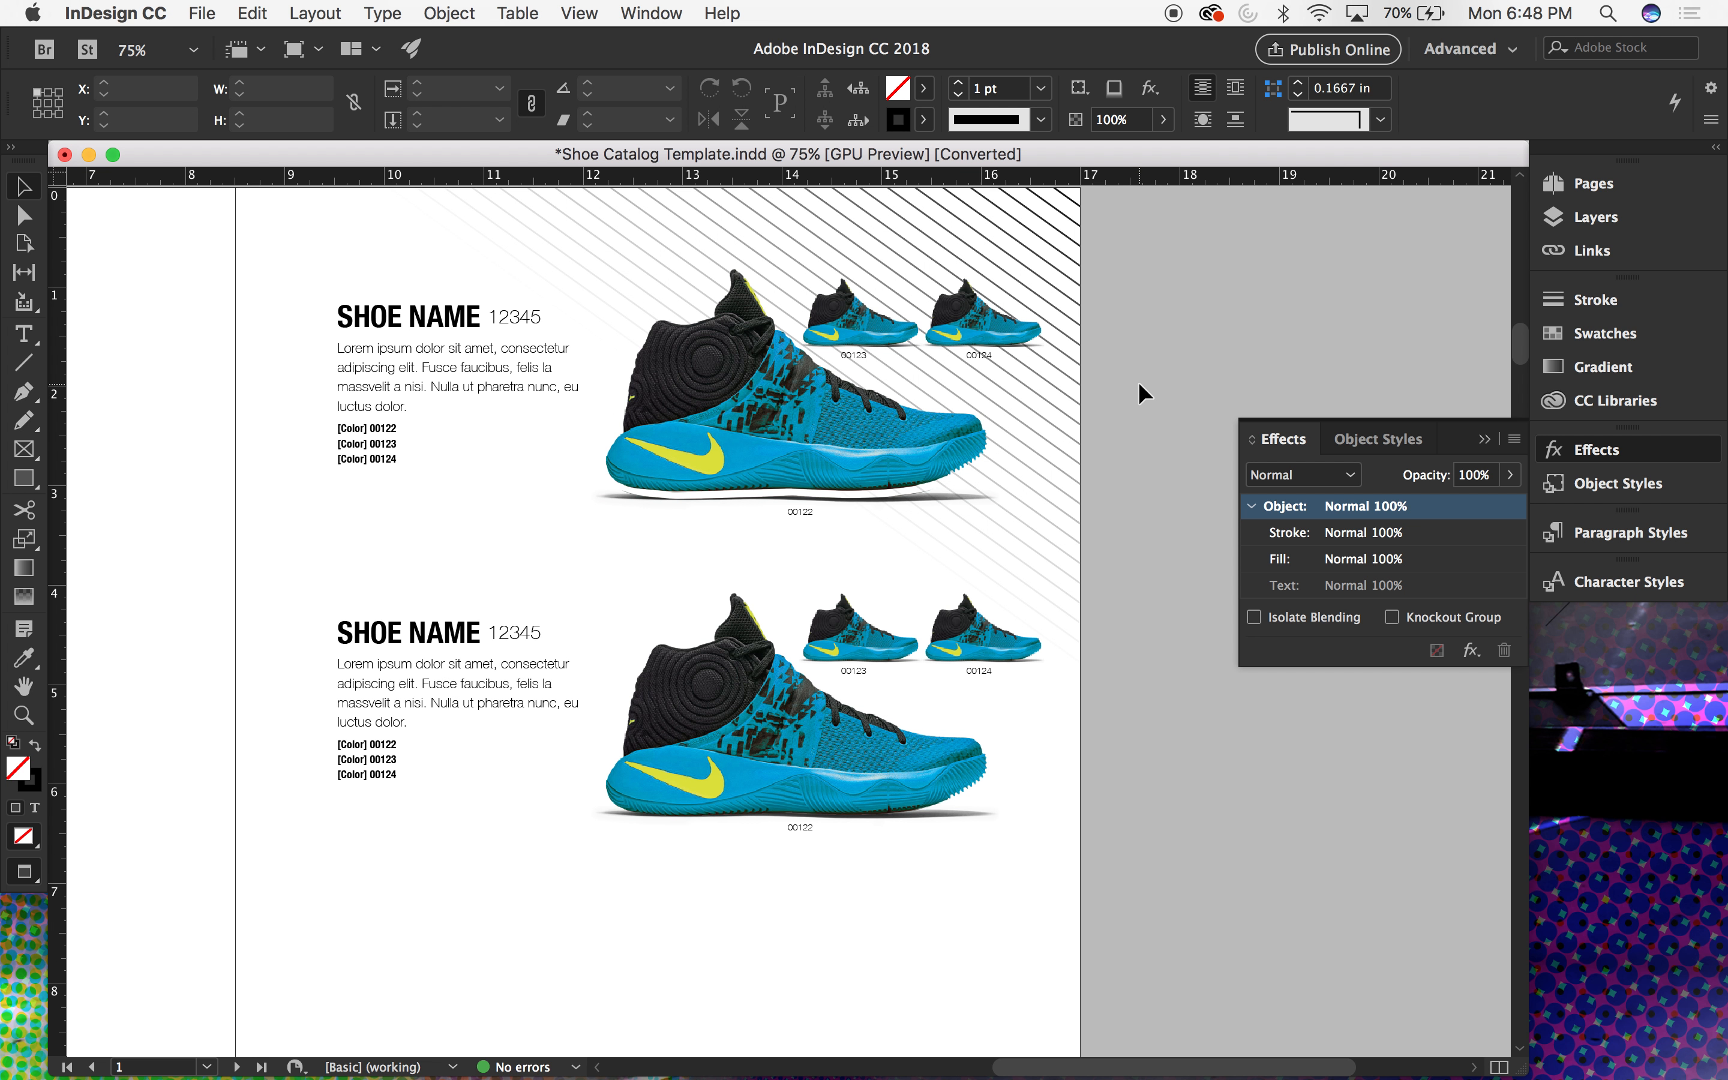
left_click(725, 371)
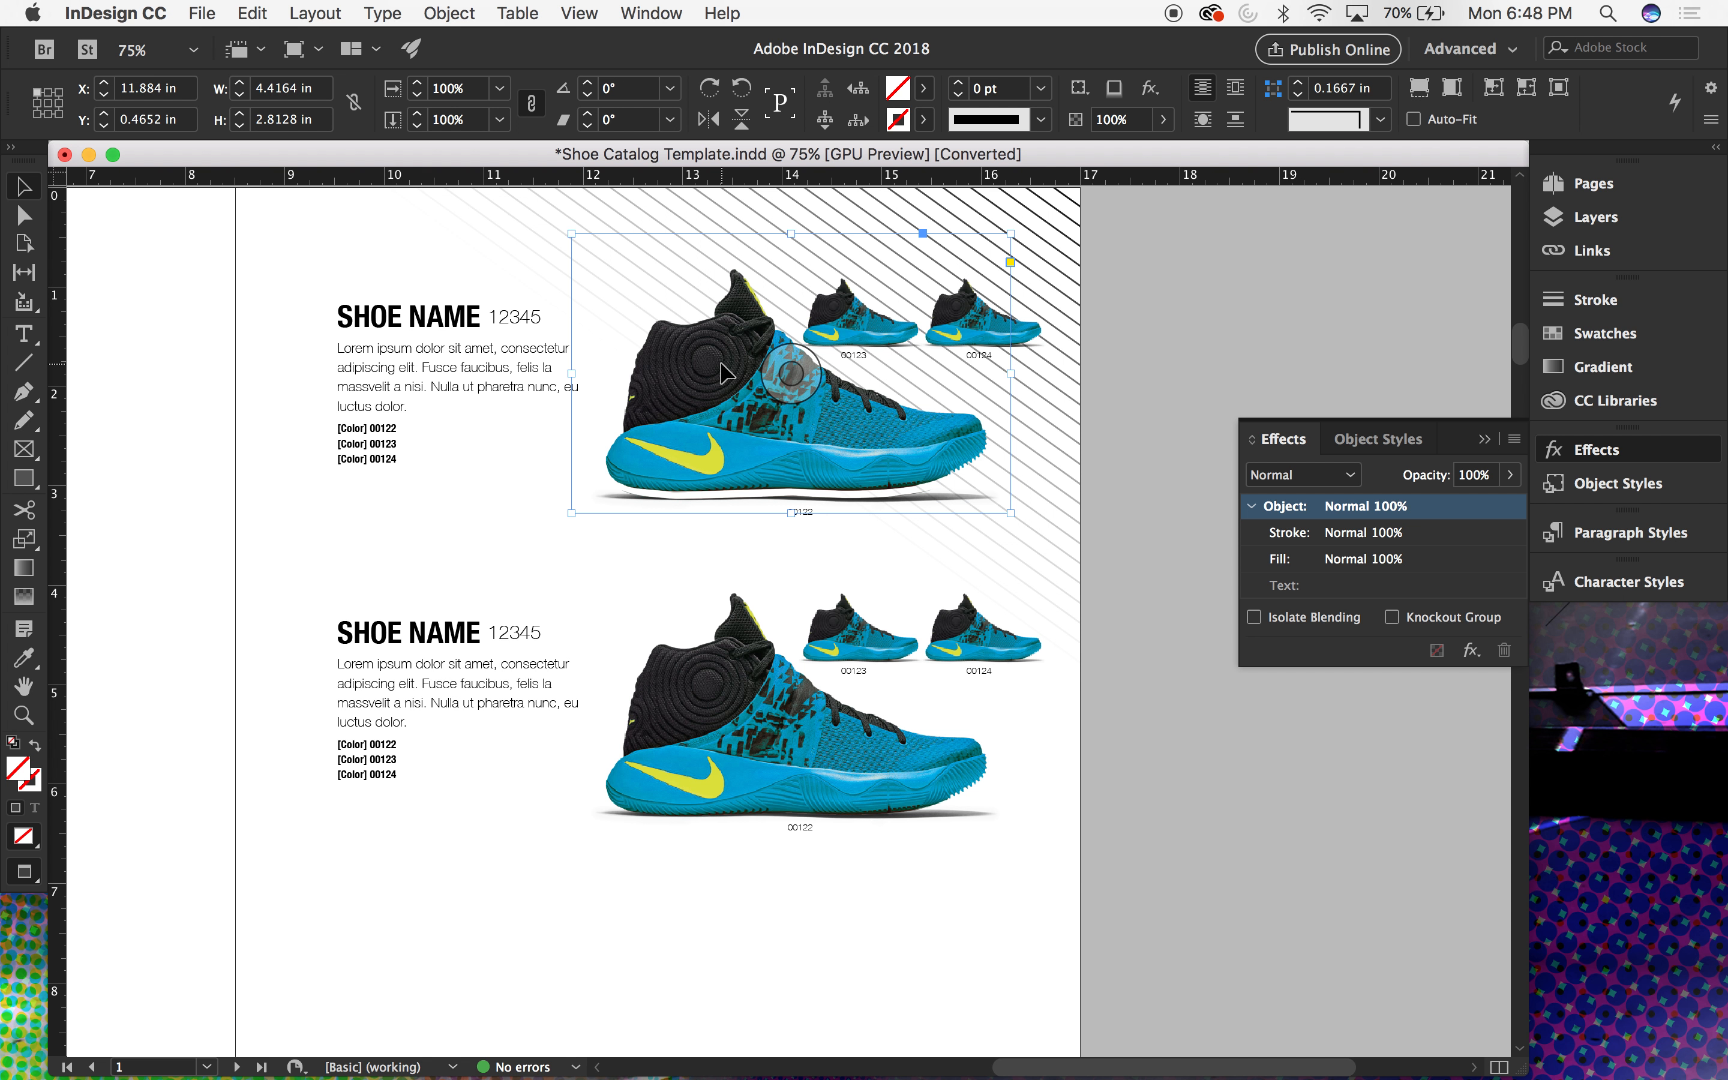
key("Delete")
left_click(667, 493)
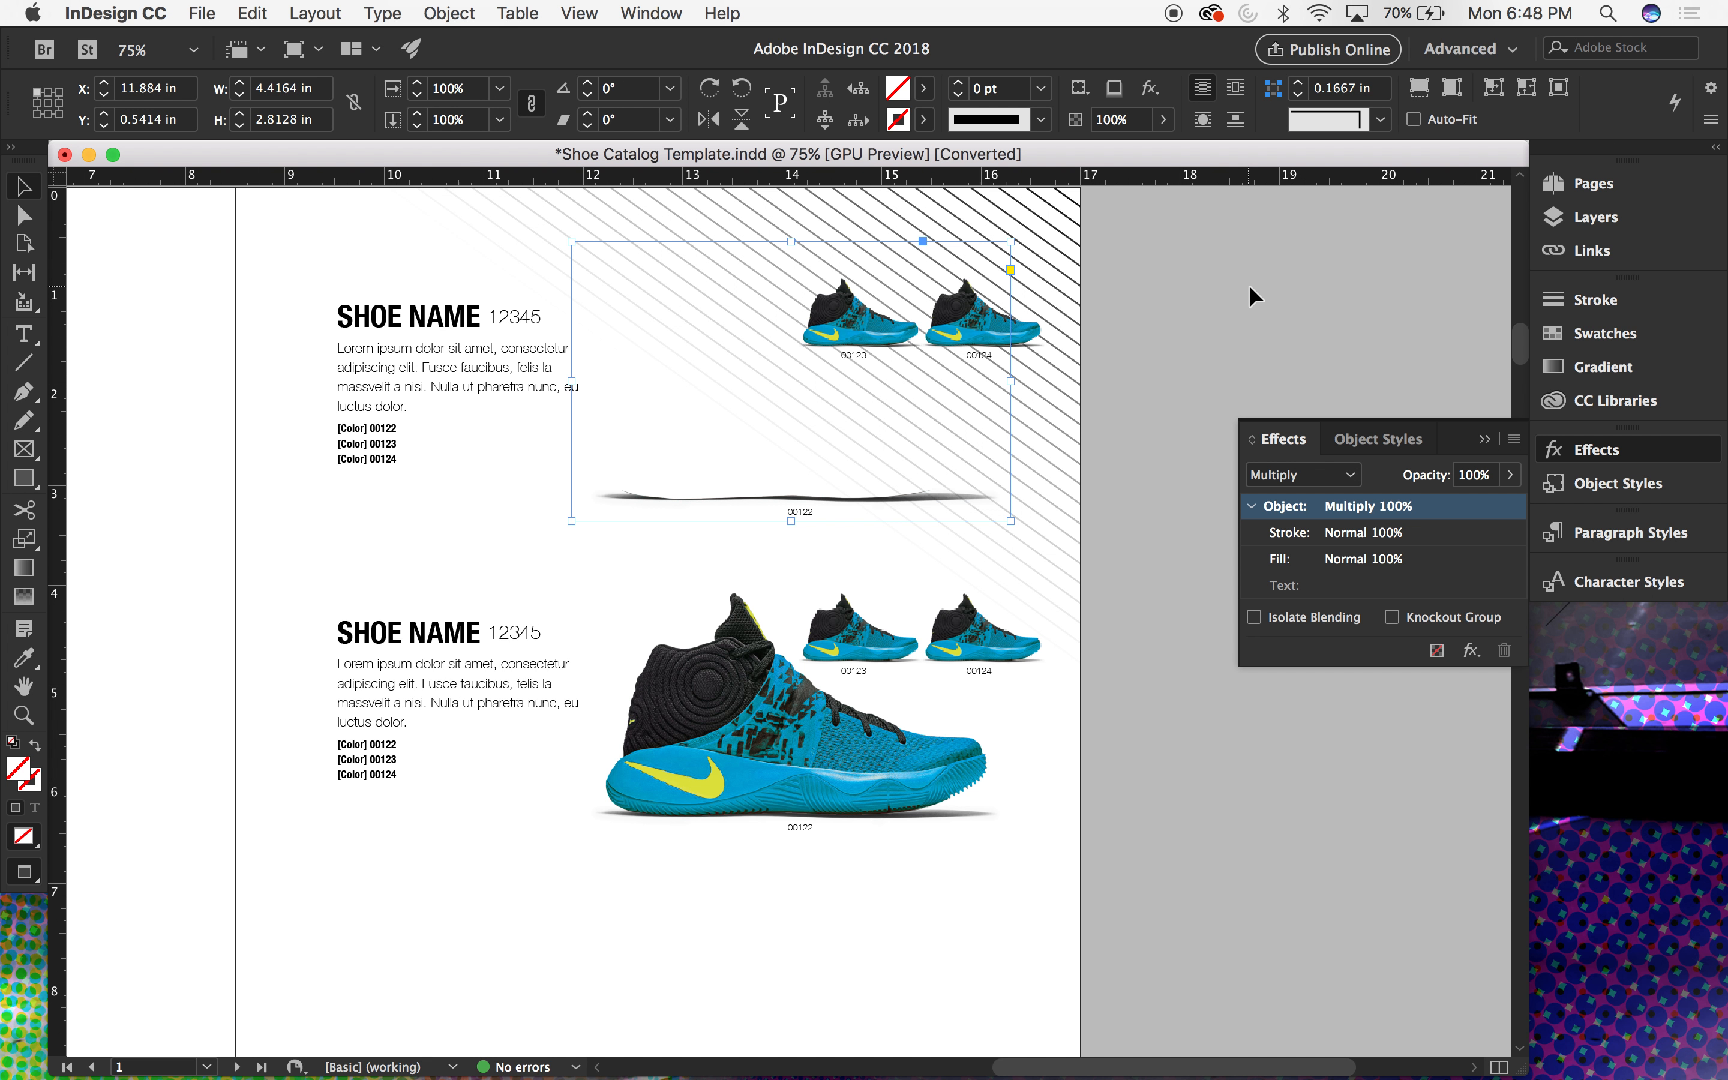
Step: Go to page 3 and select the first entry's large shoe image, viewed at 100%
key("super+minus")
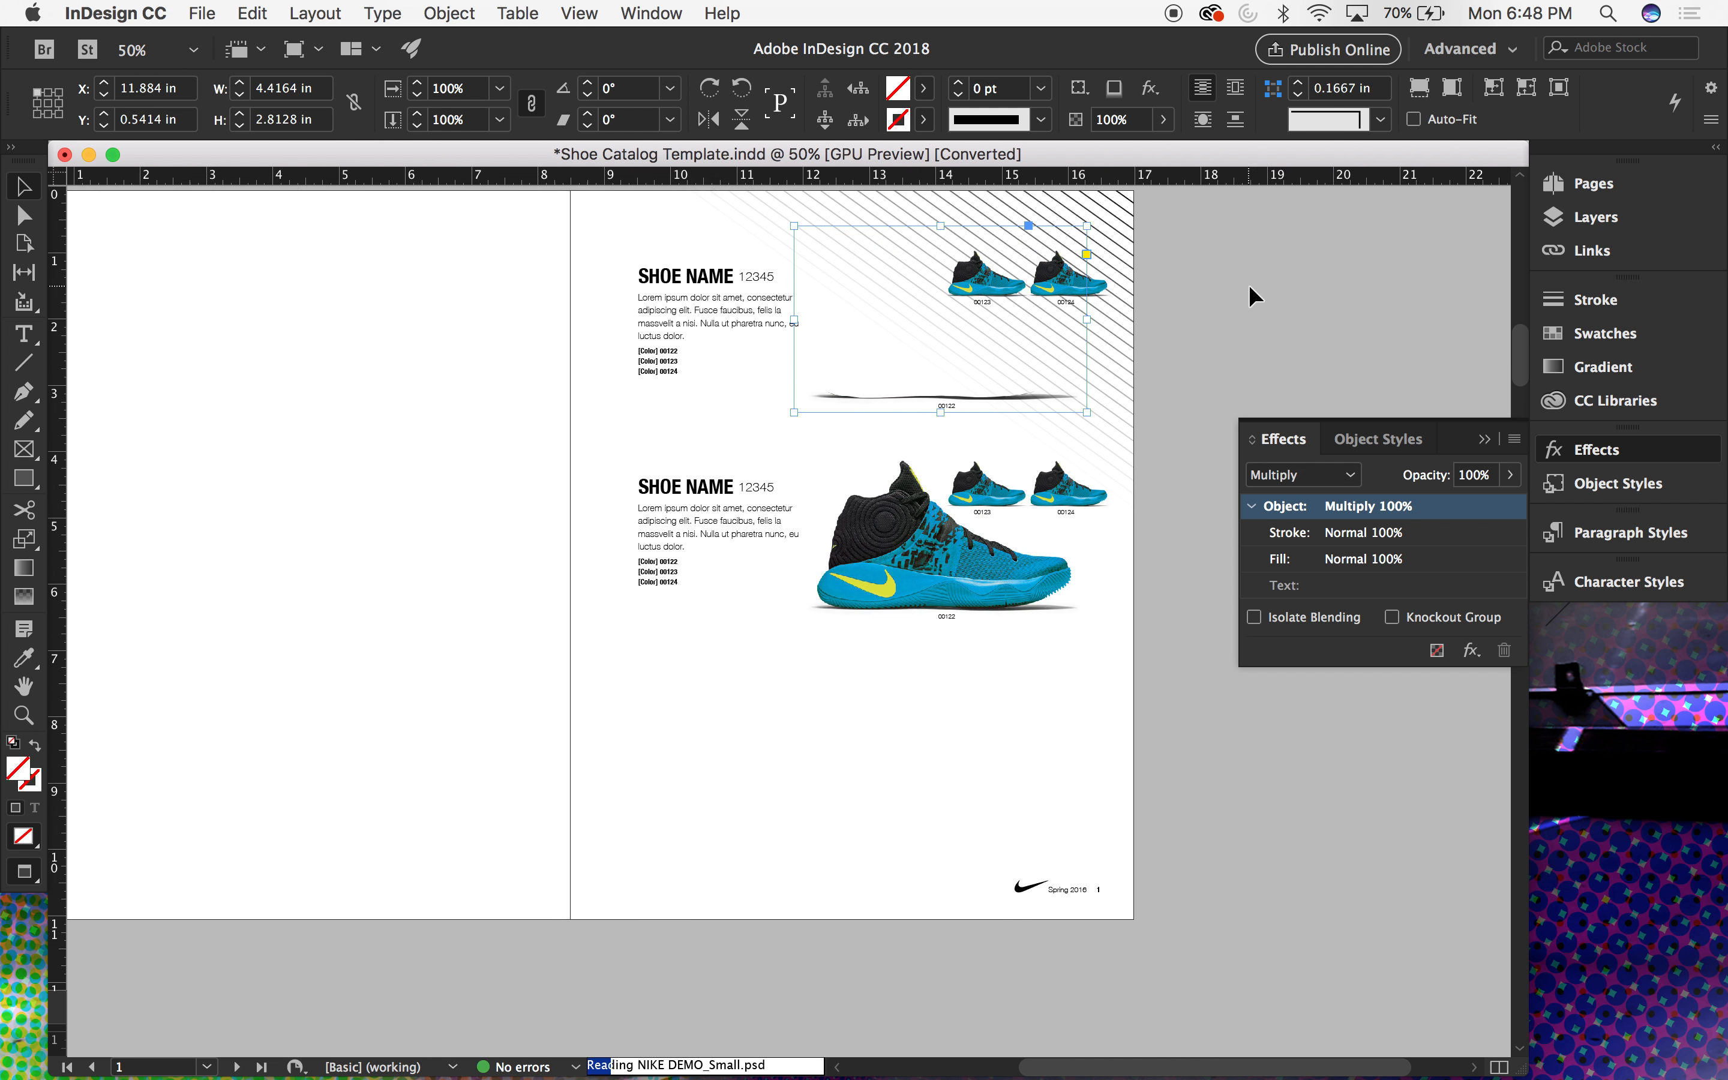
scroll(1249, 285, "up", 3)
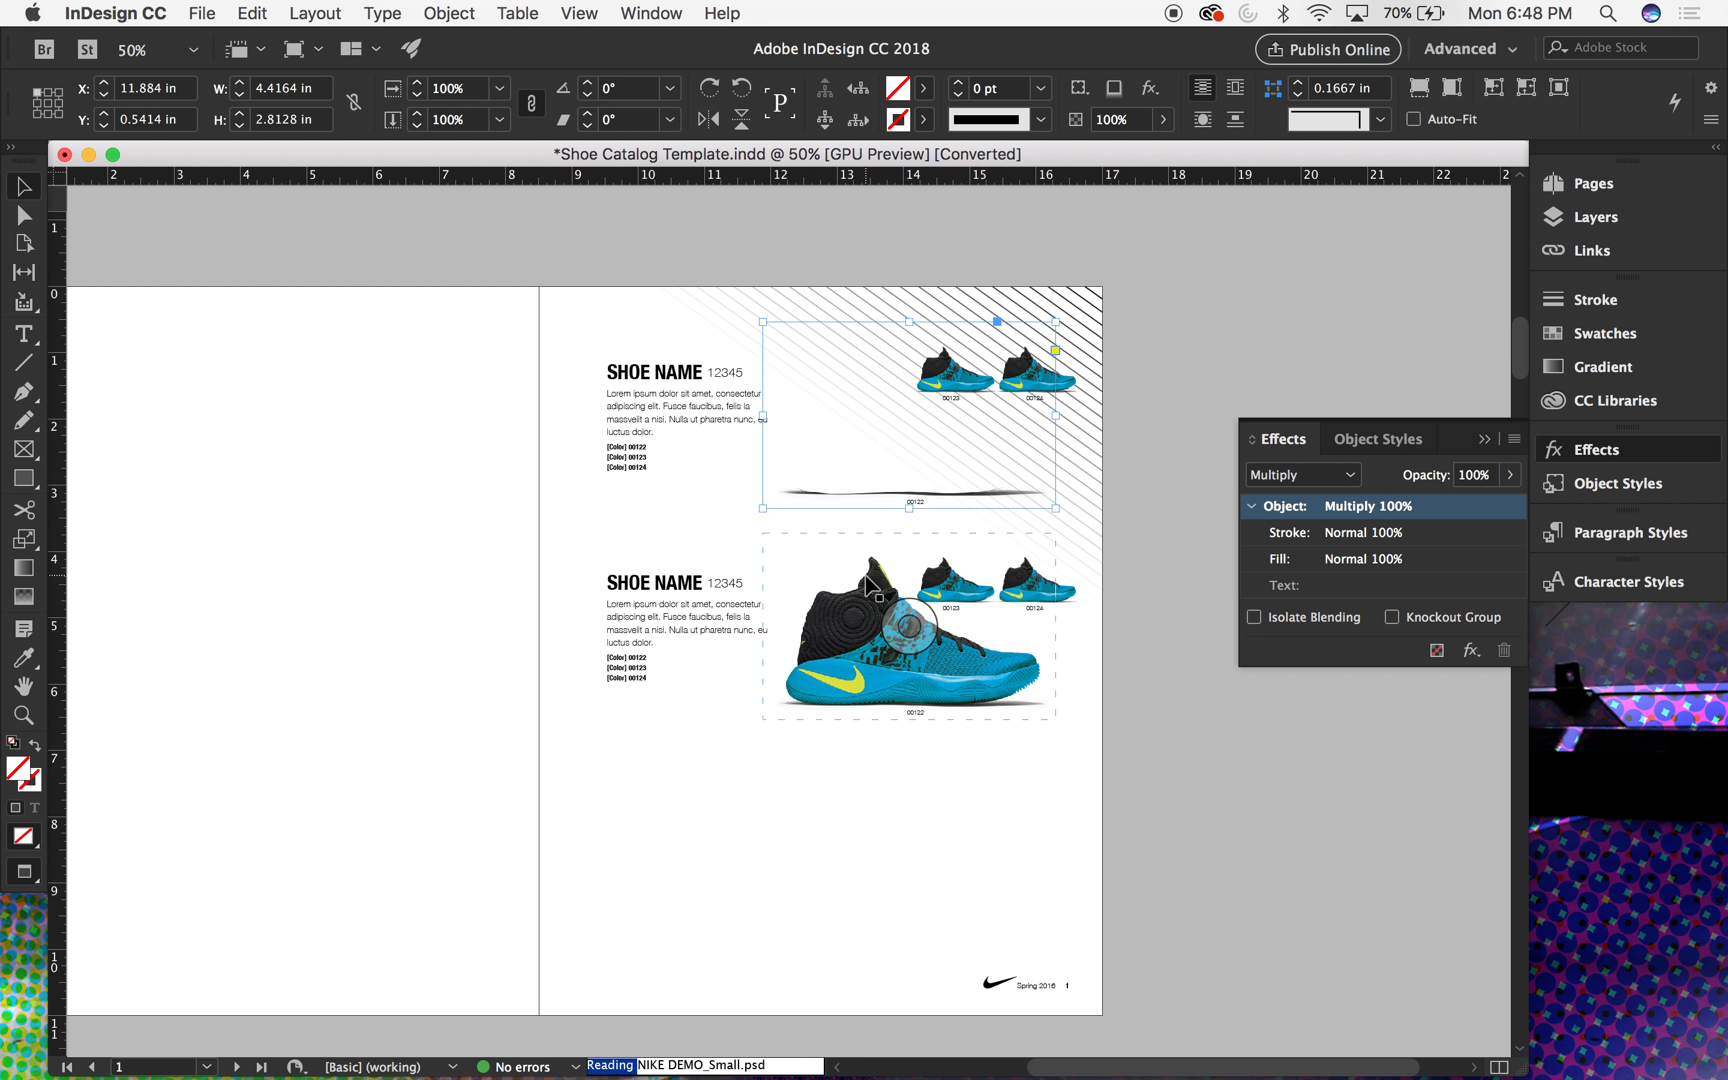
scroll(866, 585, "down", 15)
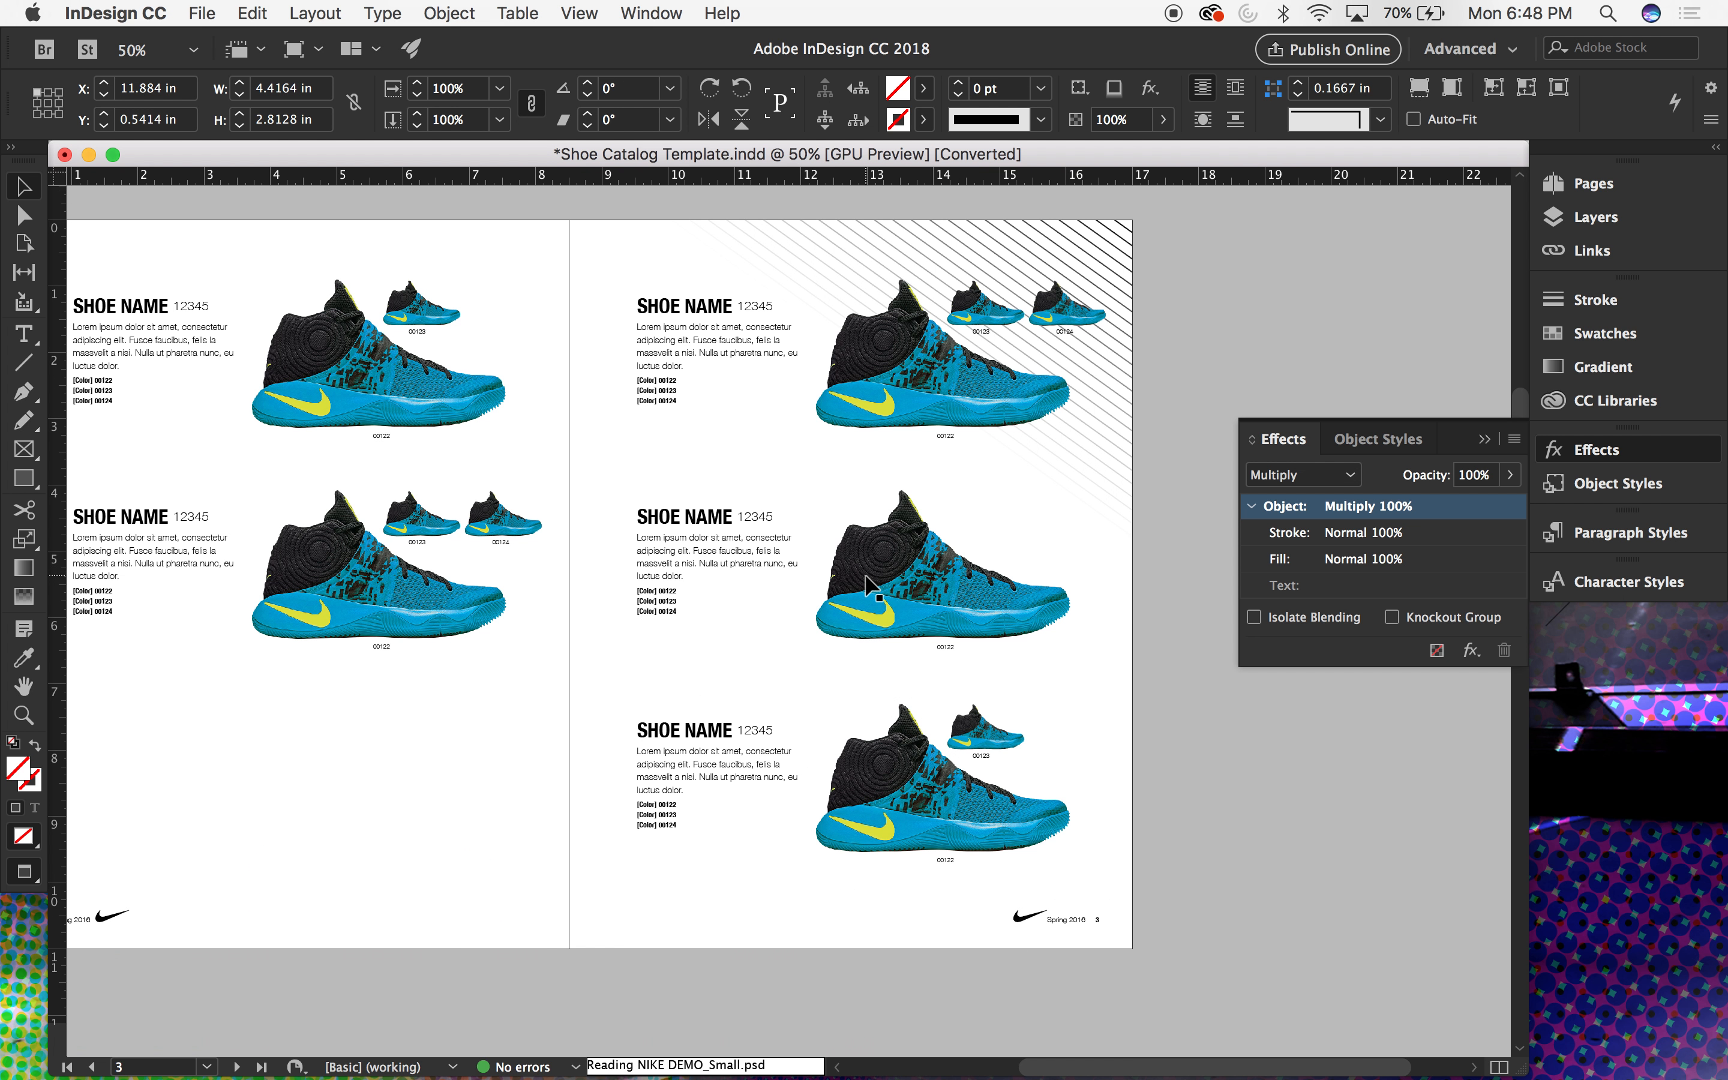
scroll(867, 585, "down", 7)
scroll(870, 585, "up", 7)
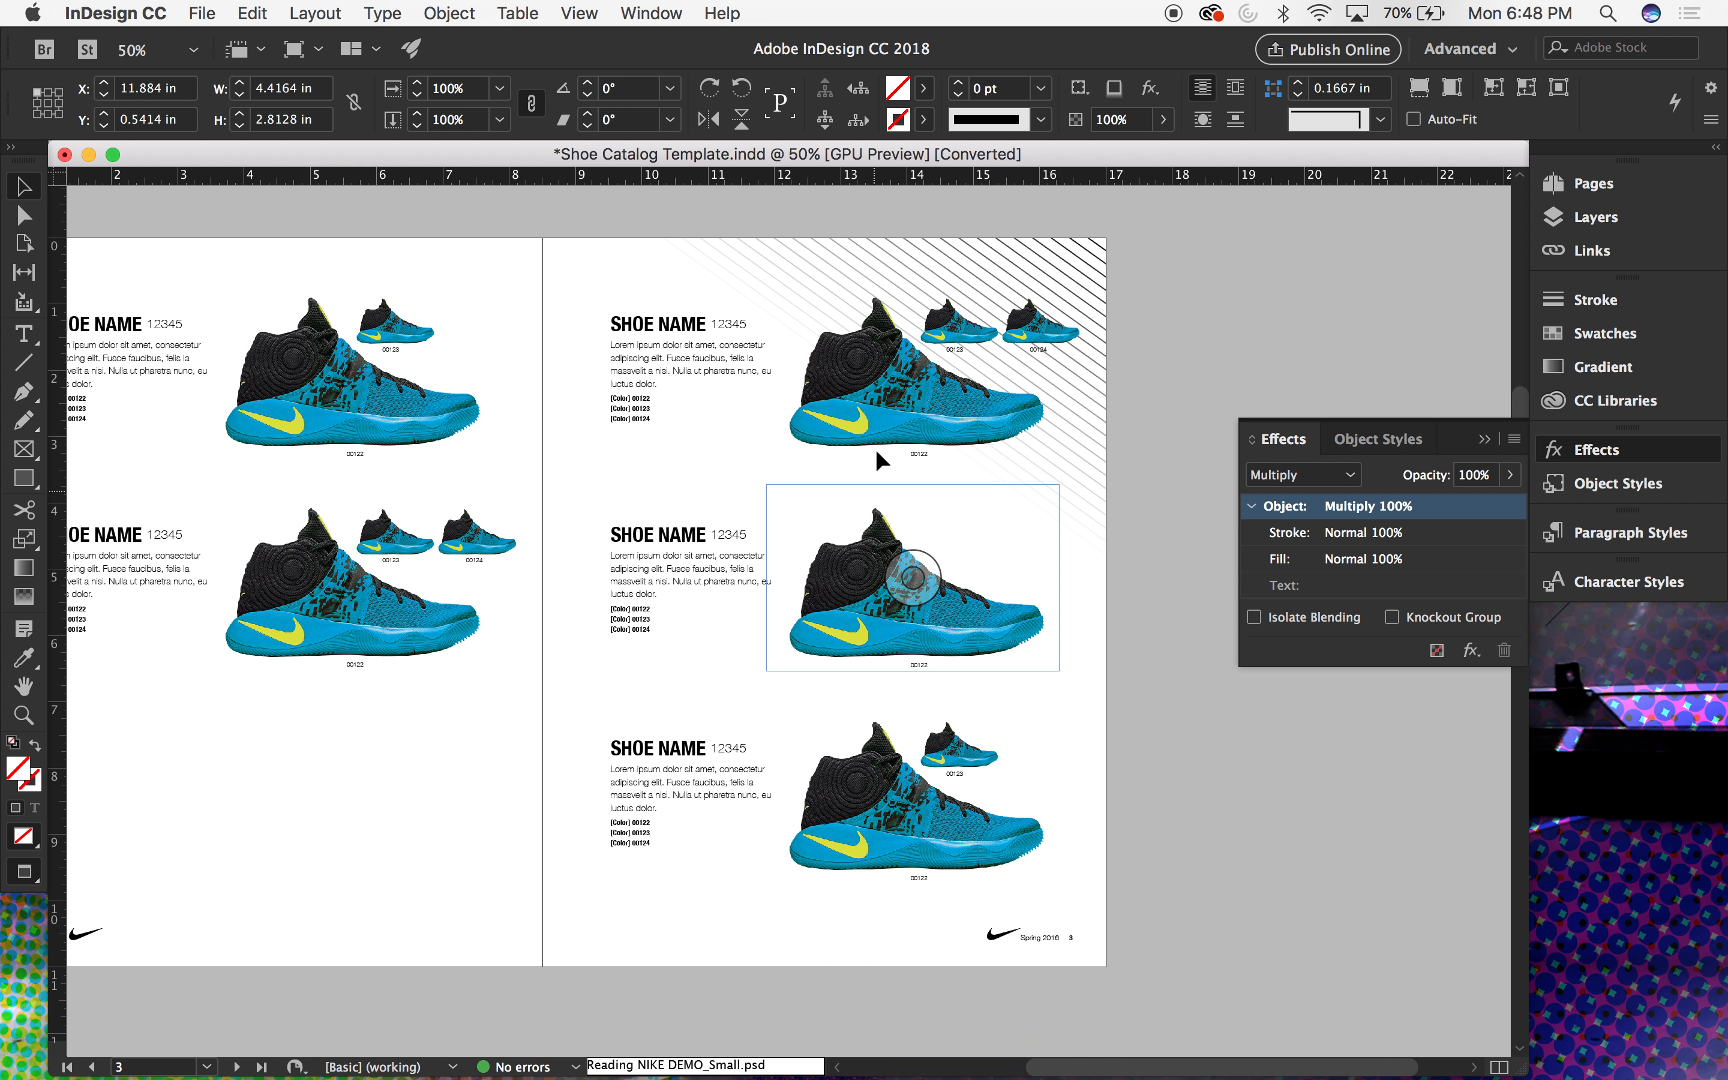
left_click(842, 375)
key("super+1")
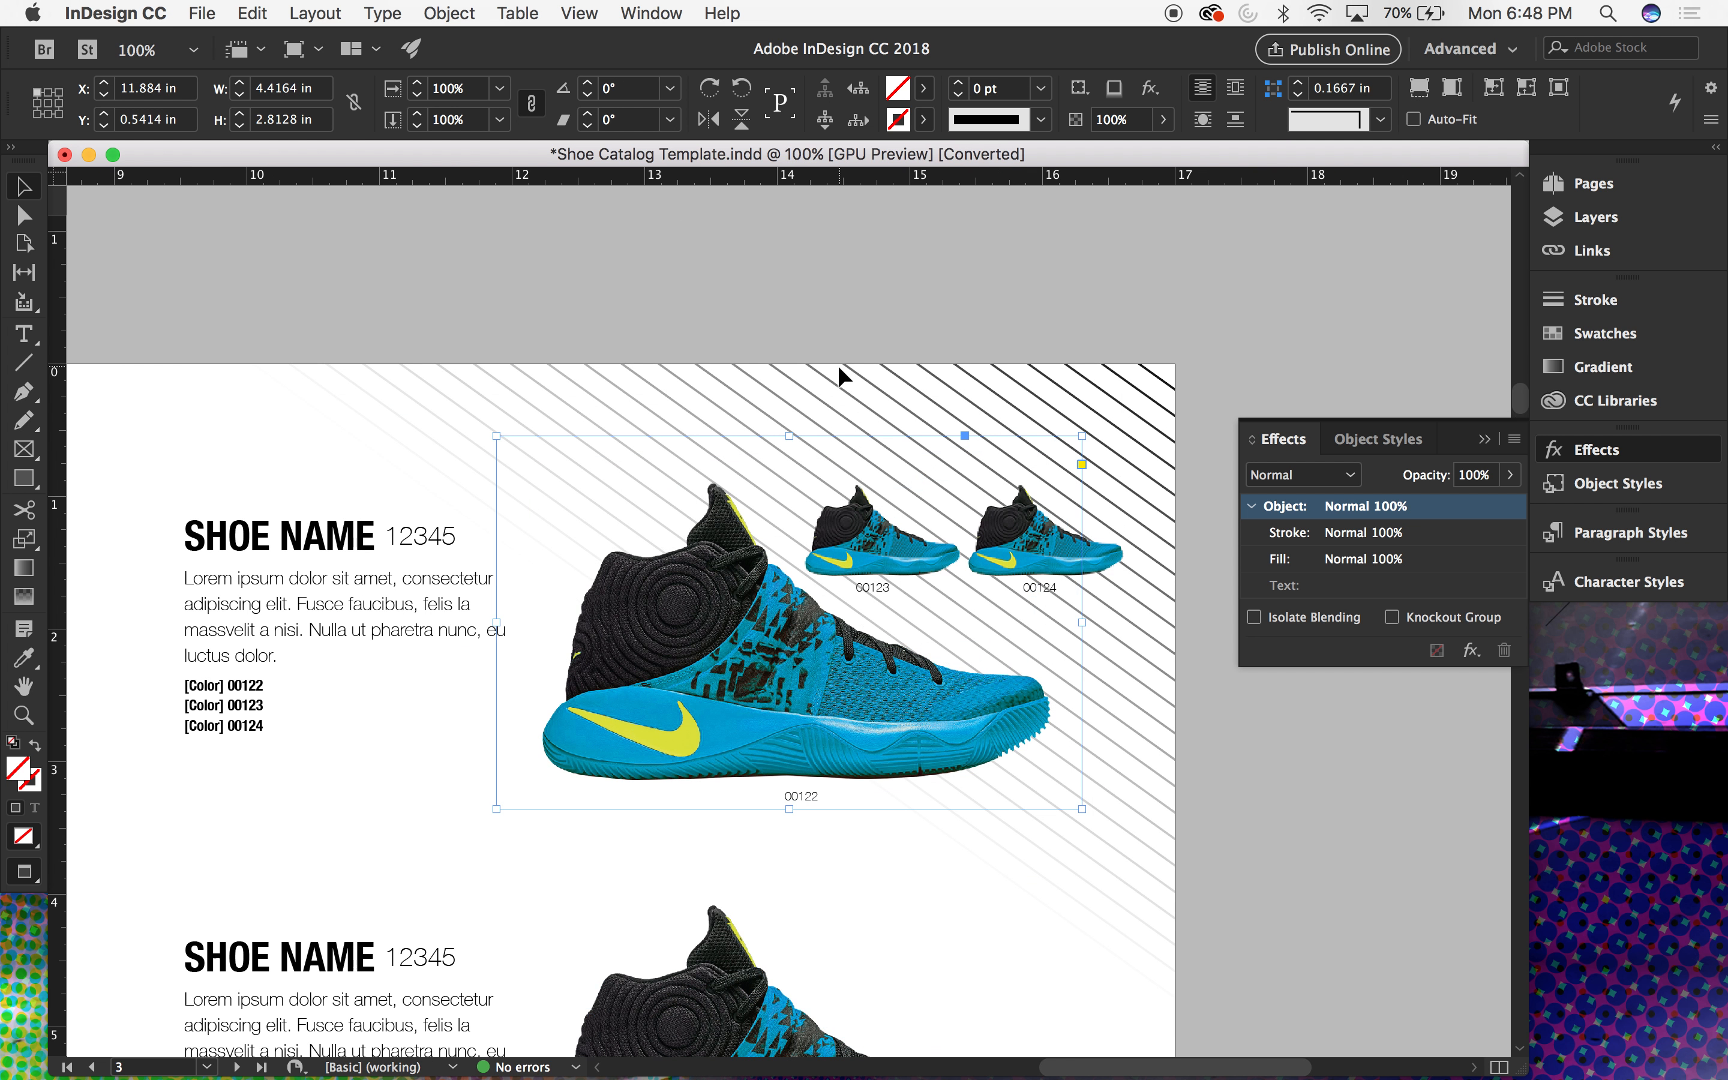
Step: Show the document's linked files with the NIKE DEMO_Small.psd group collapsed and the list widened to fit full file names
left_click(1592, 252)
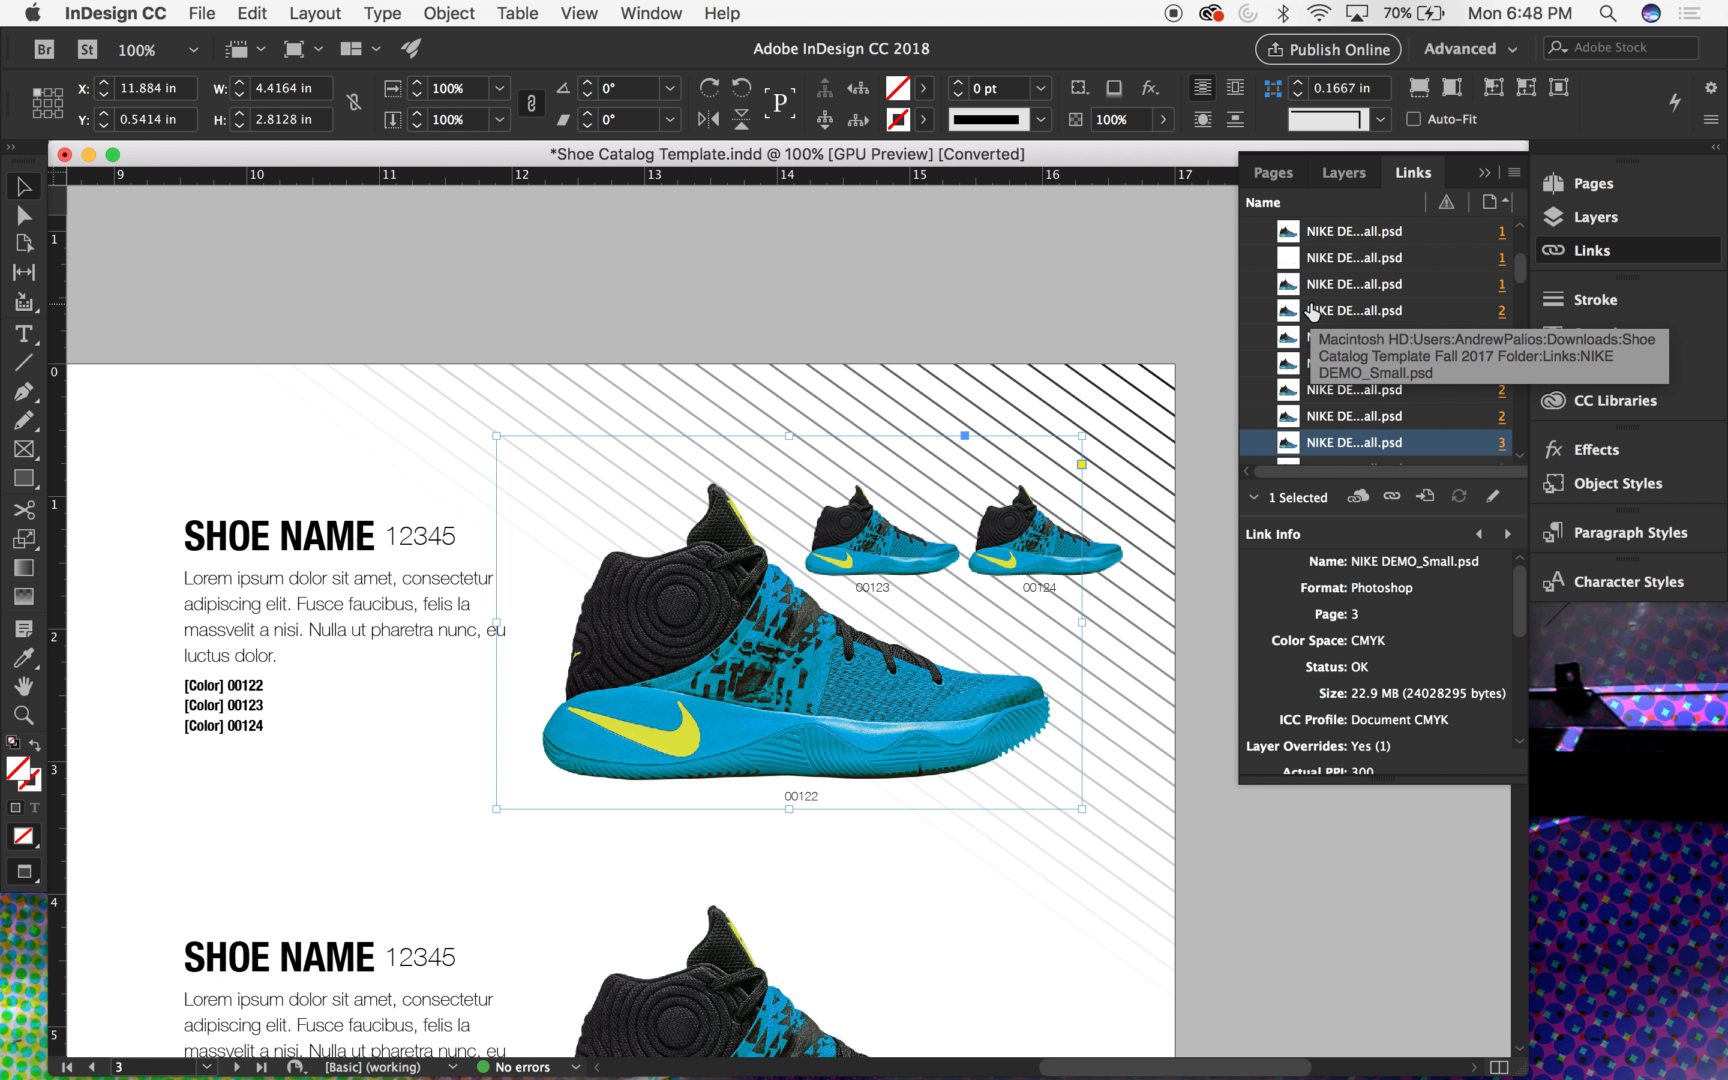
left_click_drag(1521, 270, 1523, 243)
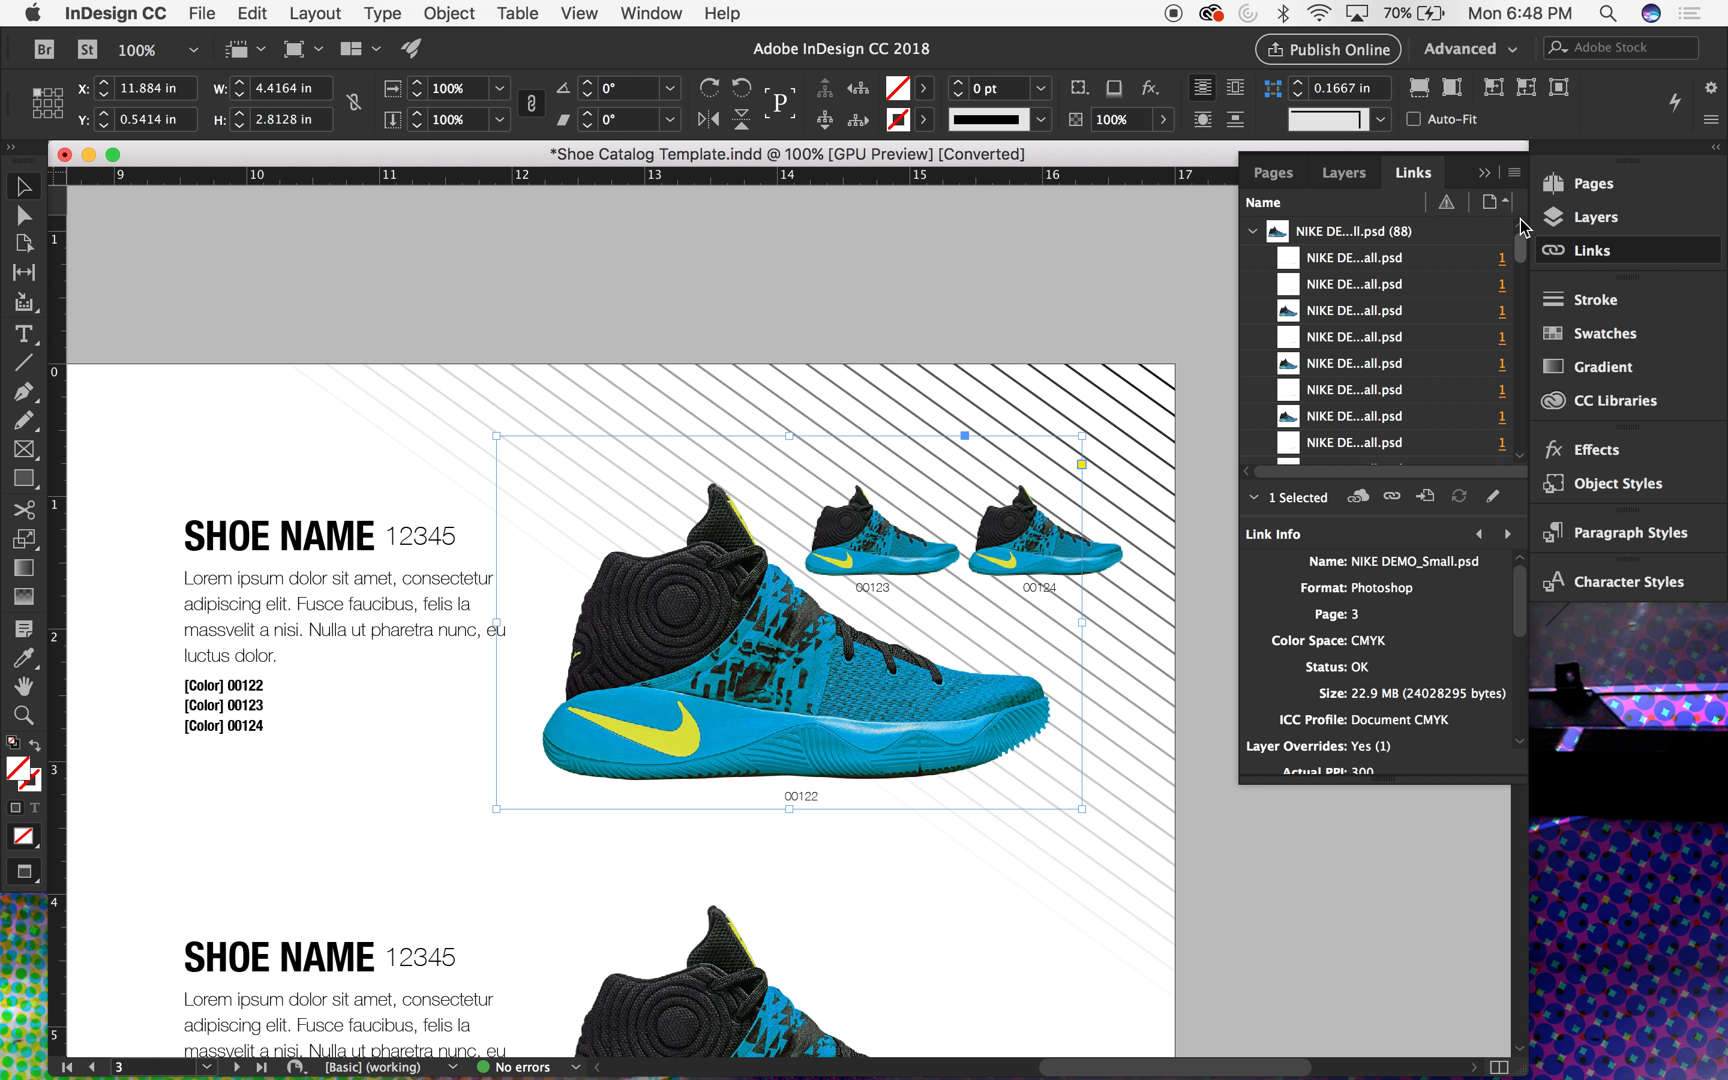
left_click(1254, 232)
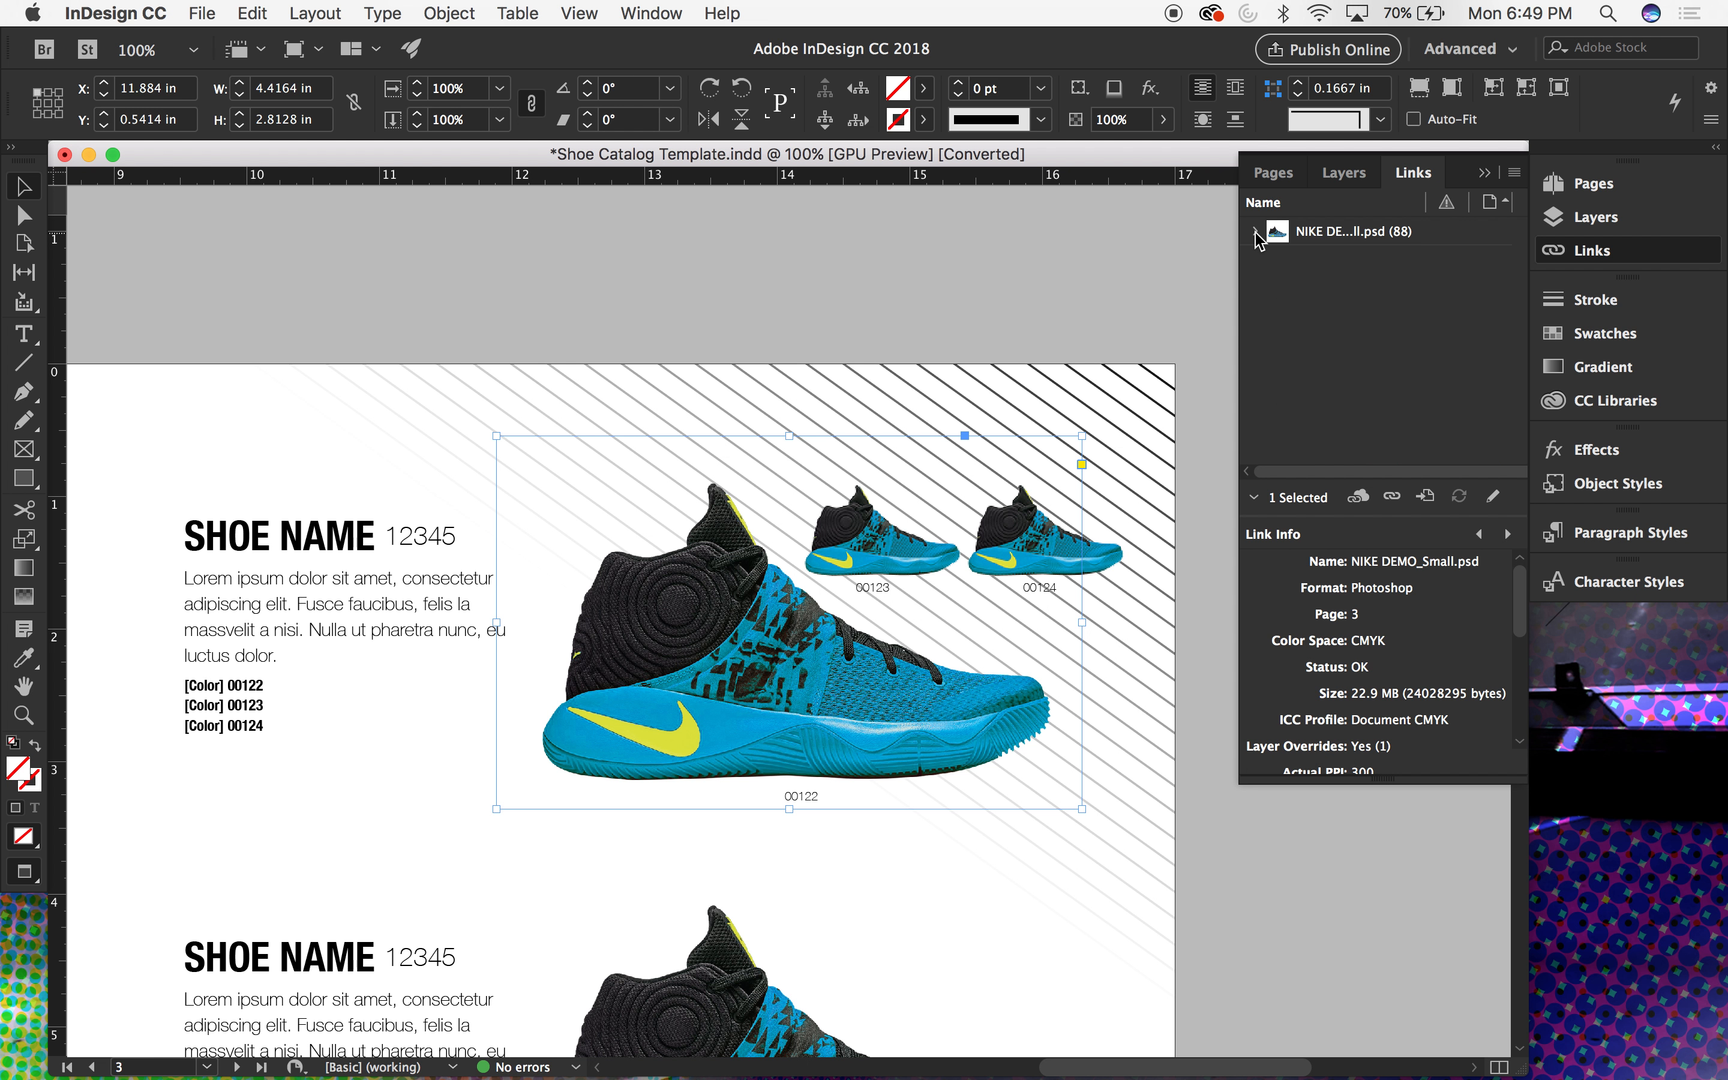
left_click_drag(1237, 241, 1063, 243)
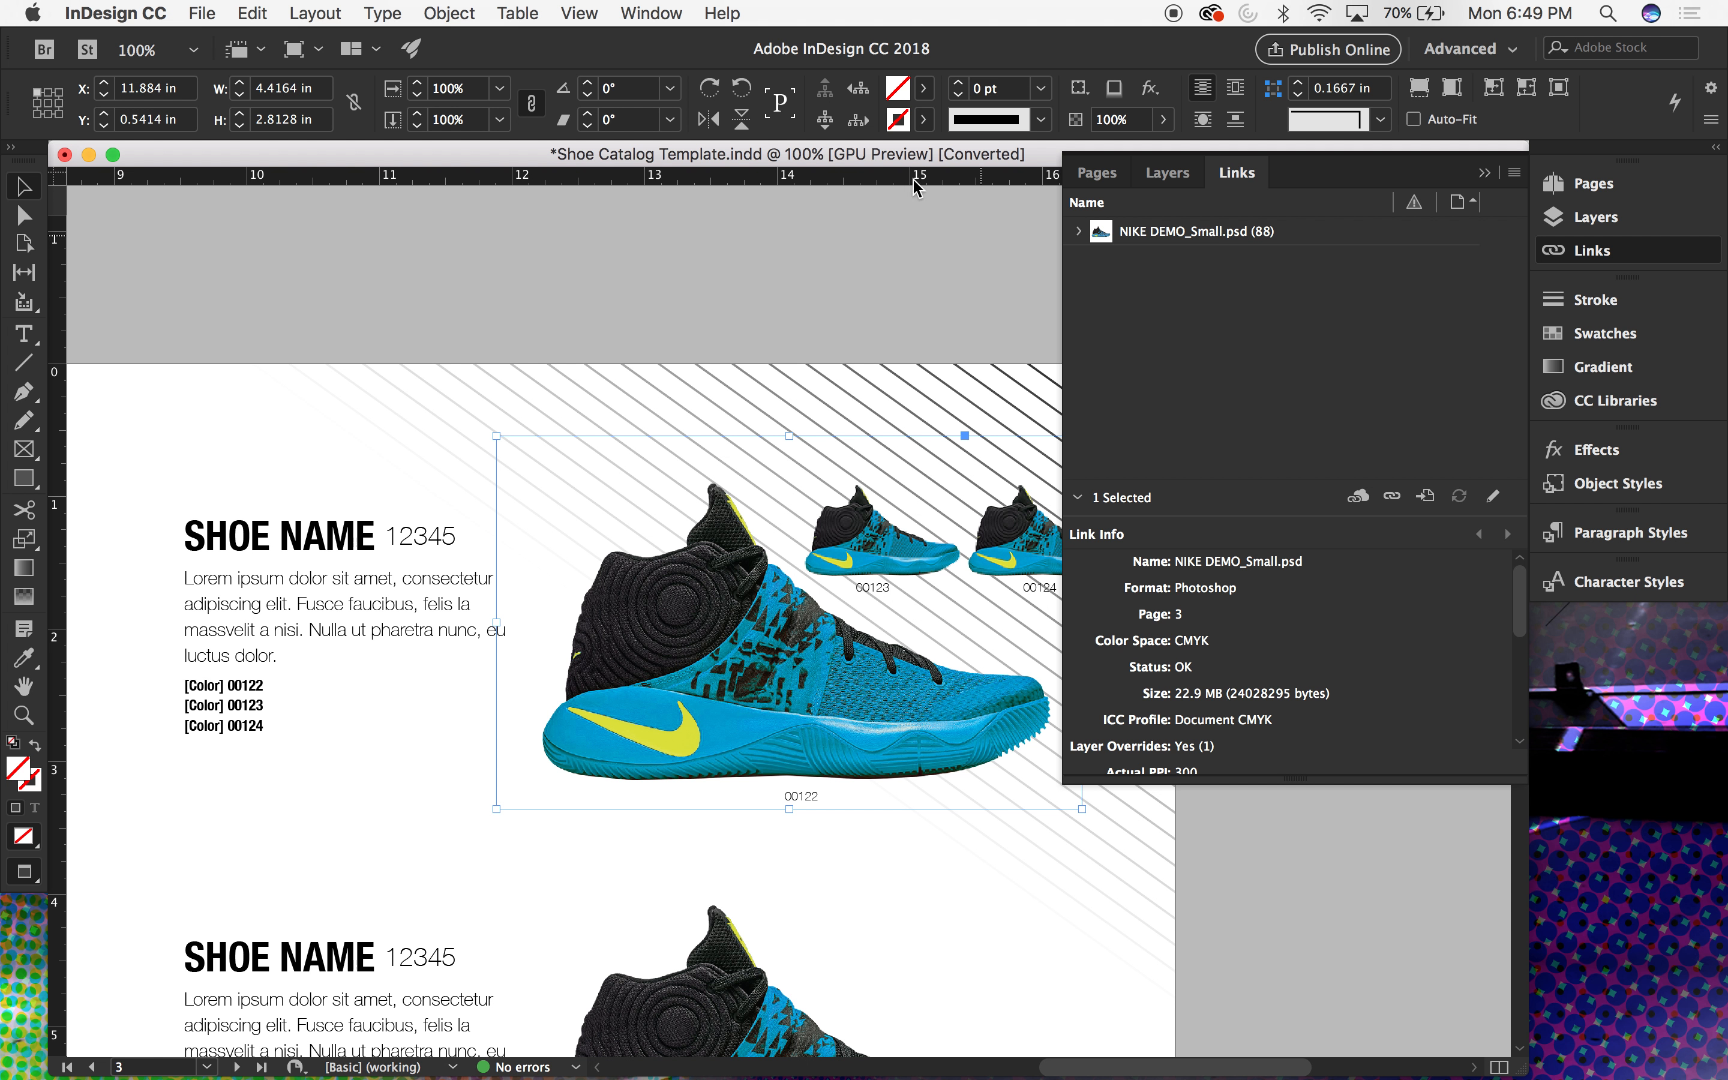
Step: Switch to Finder, view the files in the Louboutin Catalog Folder's Links folder, and close that window
left_click_drag(888, 149, 988, 593)
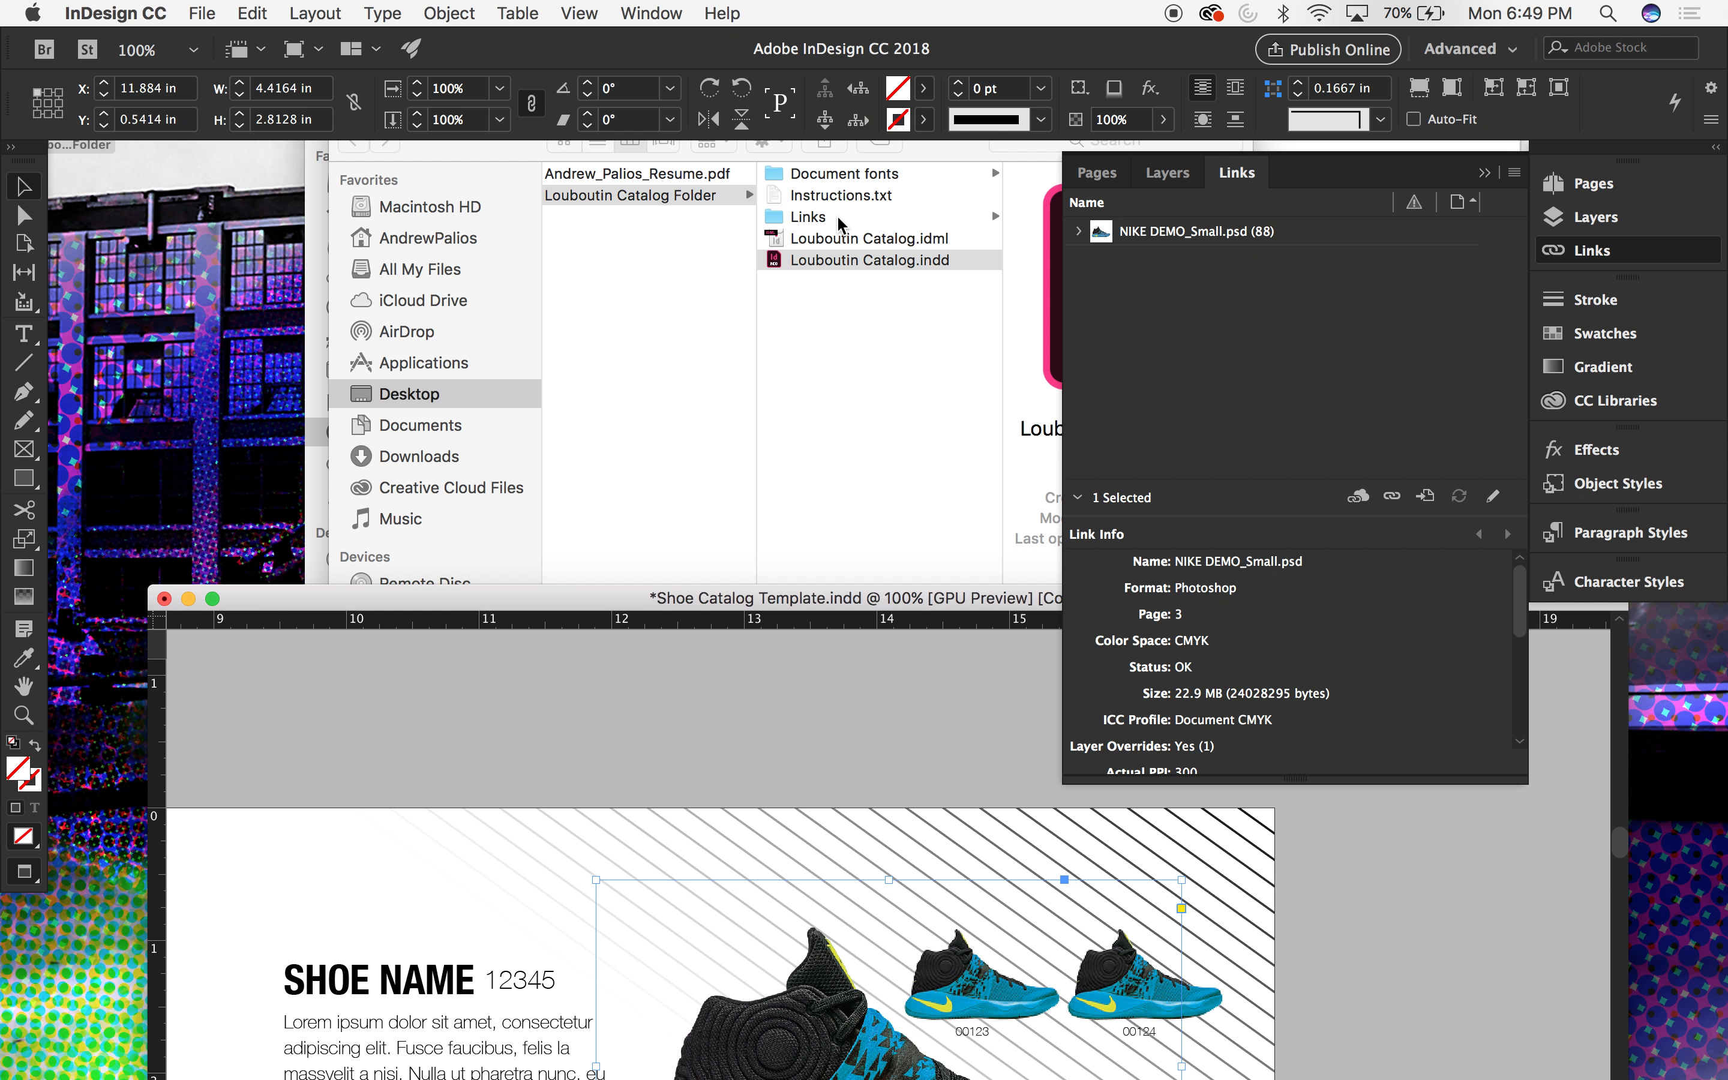
left_click(835, 217)
left_click(819, 218)
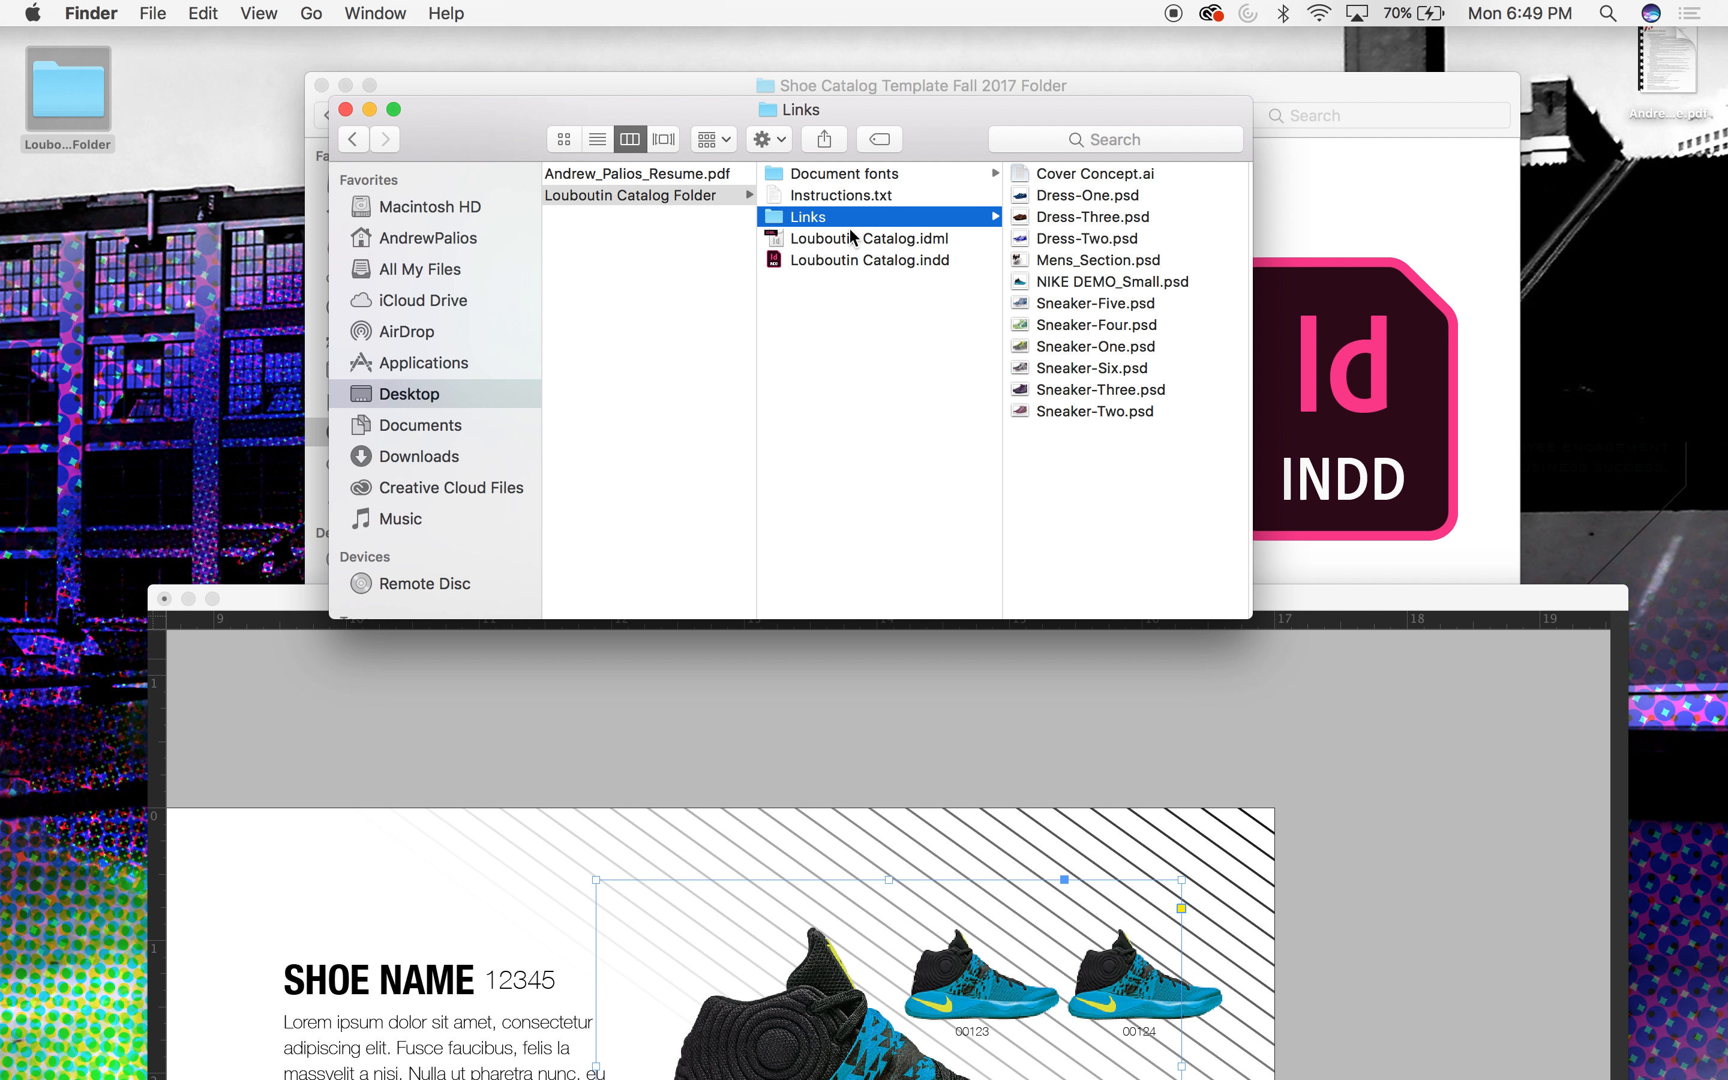
left_click(345, 108)
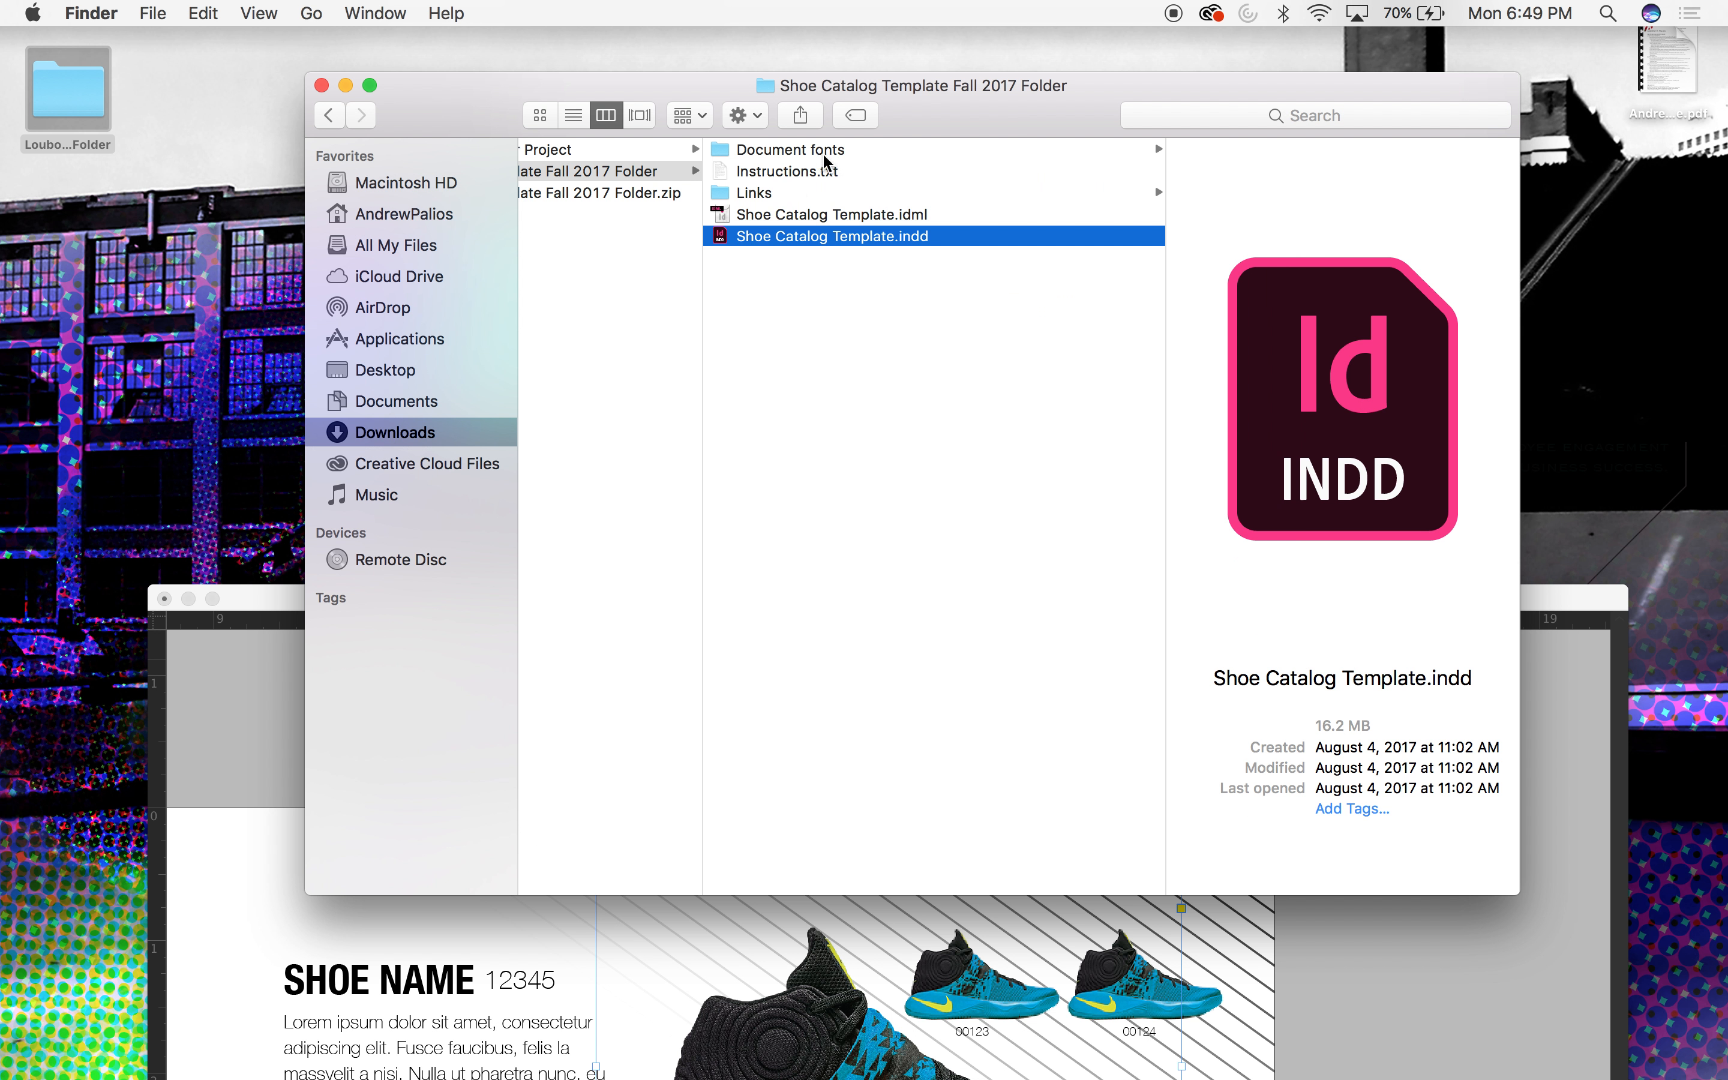
Step: Inspect NIKE DEMO_Small.psd in the shoe catalog template's Links folder and return to the InDesign document
left_click(771, 194)
left_click(1158, 151)
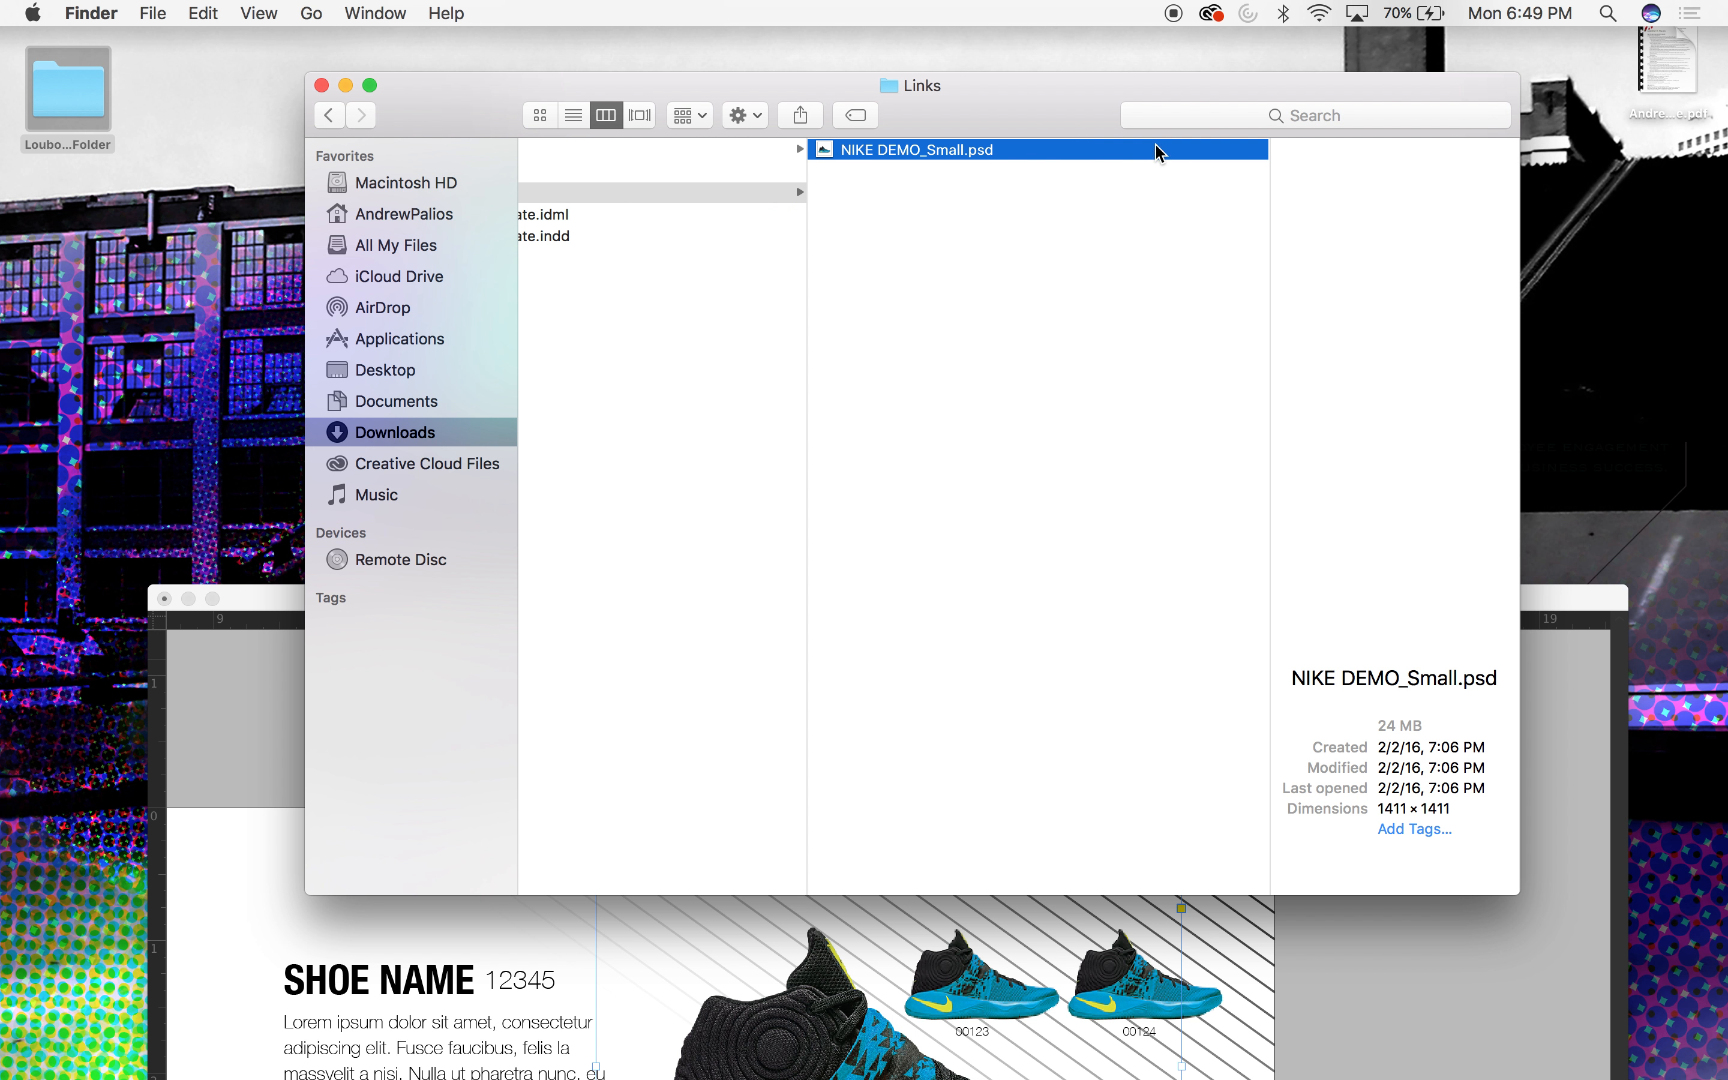
left_click(1434, 997)
left_click_drag(978, 607, 855, 163)
Step: Expand the NIKE DEMO_Small.psd link group and look through its instances and their page numbers
left_click(1078, 231)
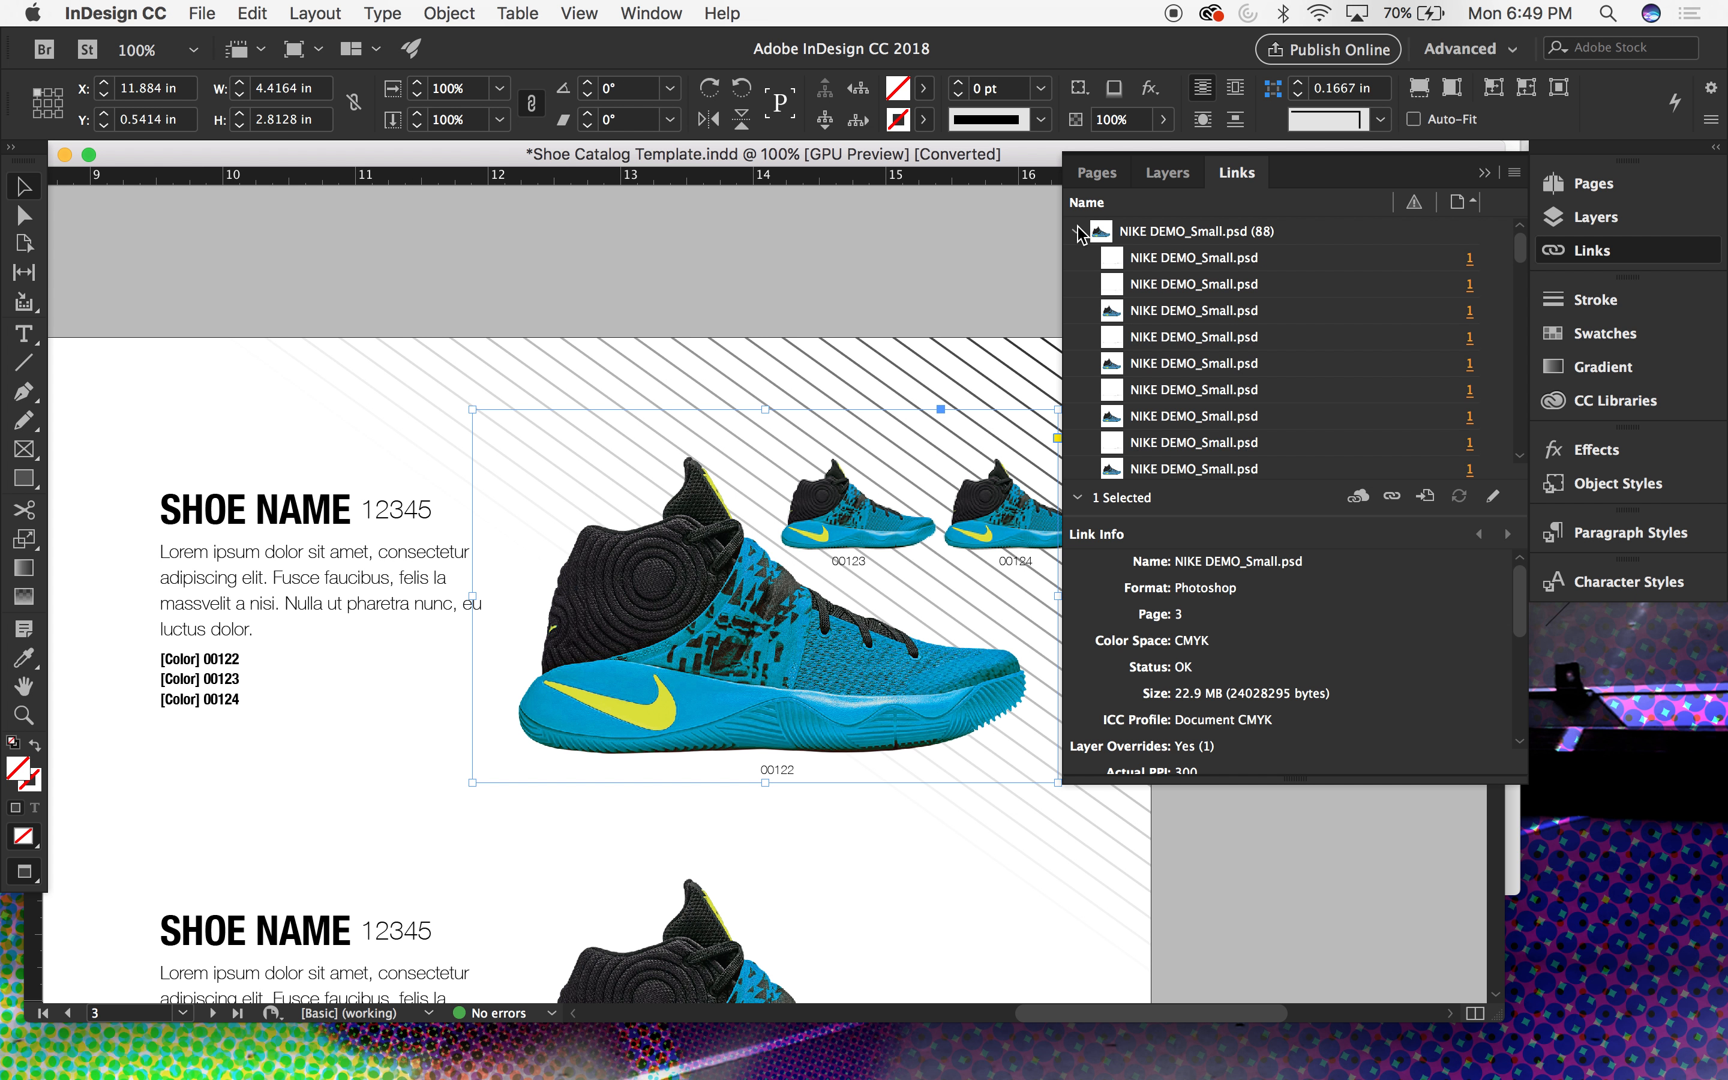
left_click(1078, 231)
left_click(1078, 232)
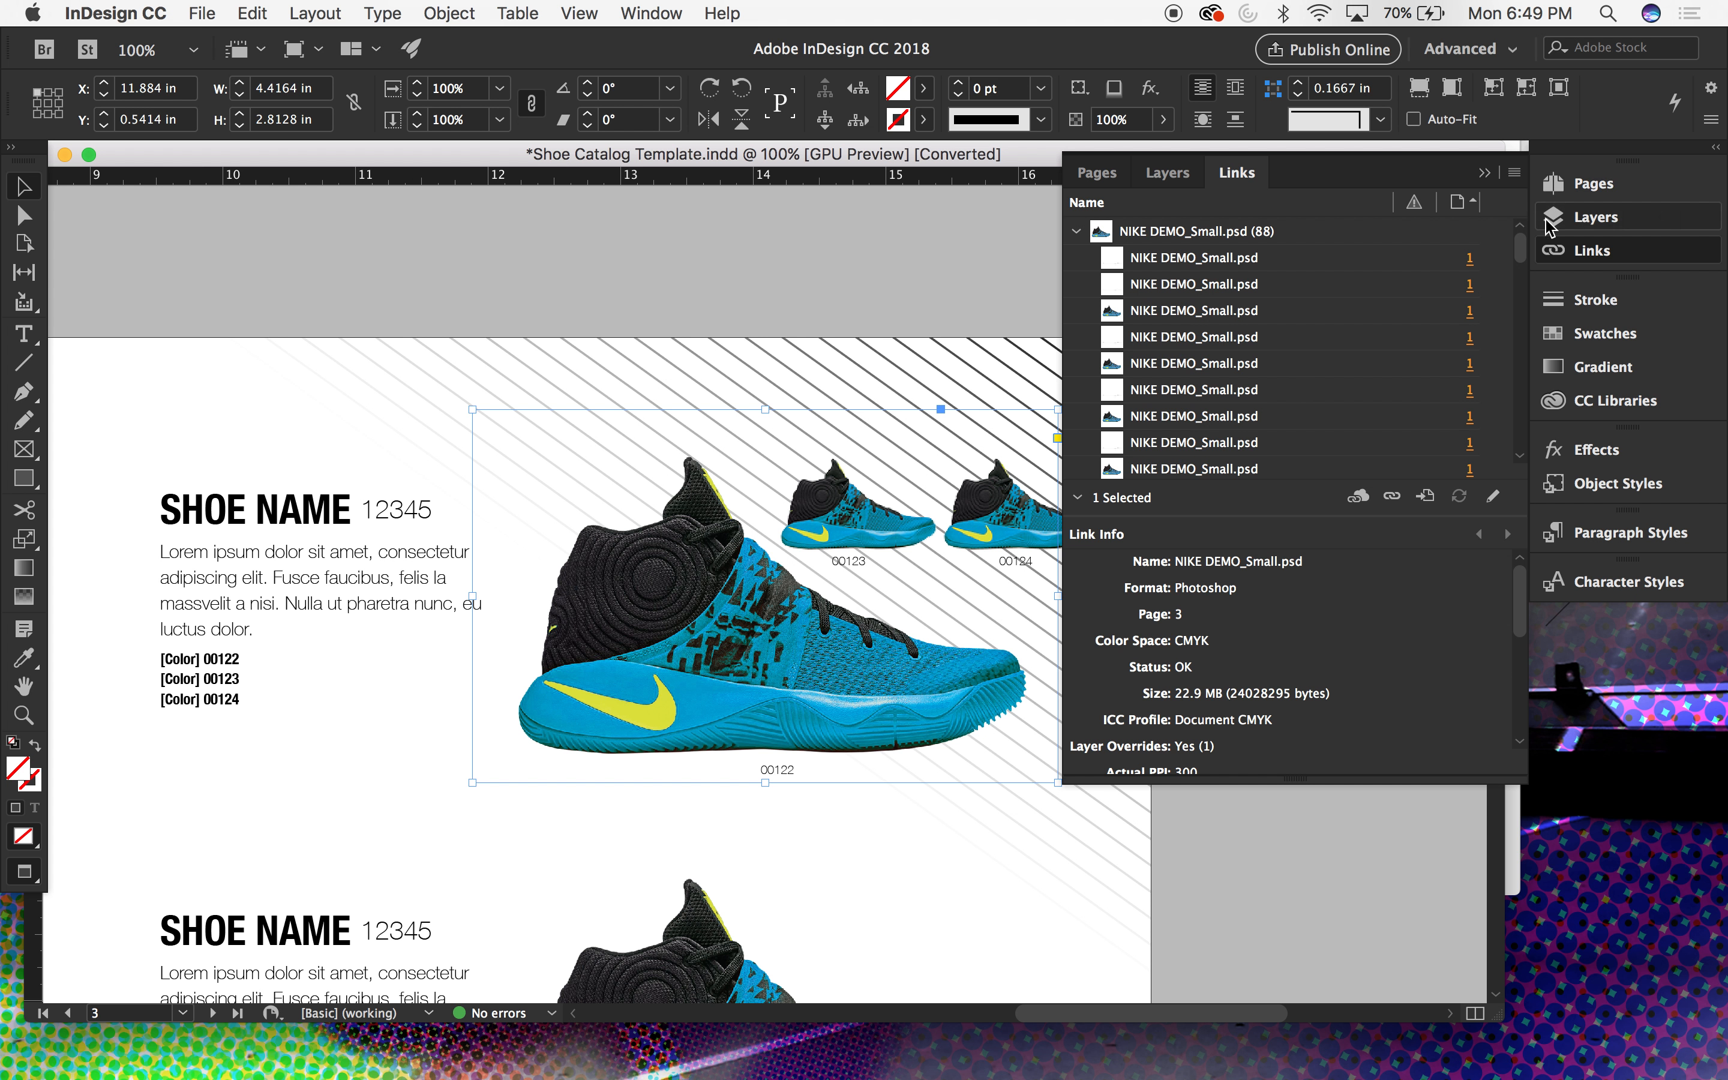
mouse_move(1521, 247)
left_mouse_down()
mouse_move(1525, 345)
mouse_move(1519, 229)
left_mouse_up()
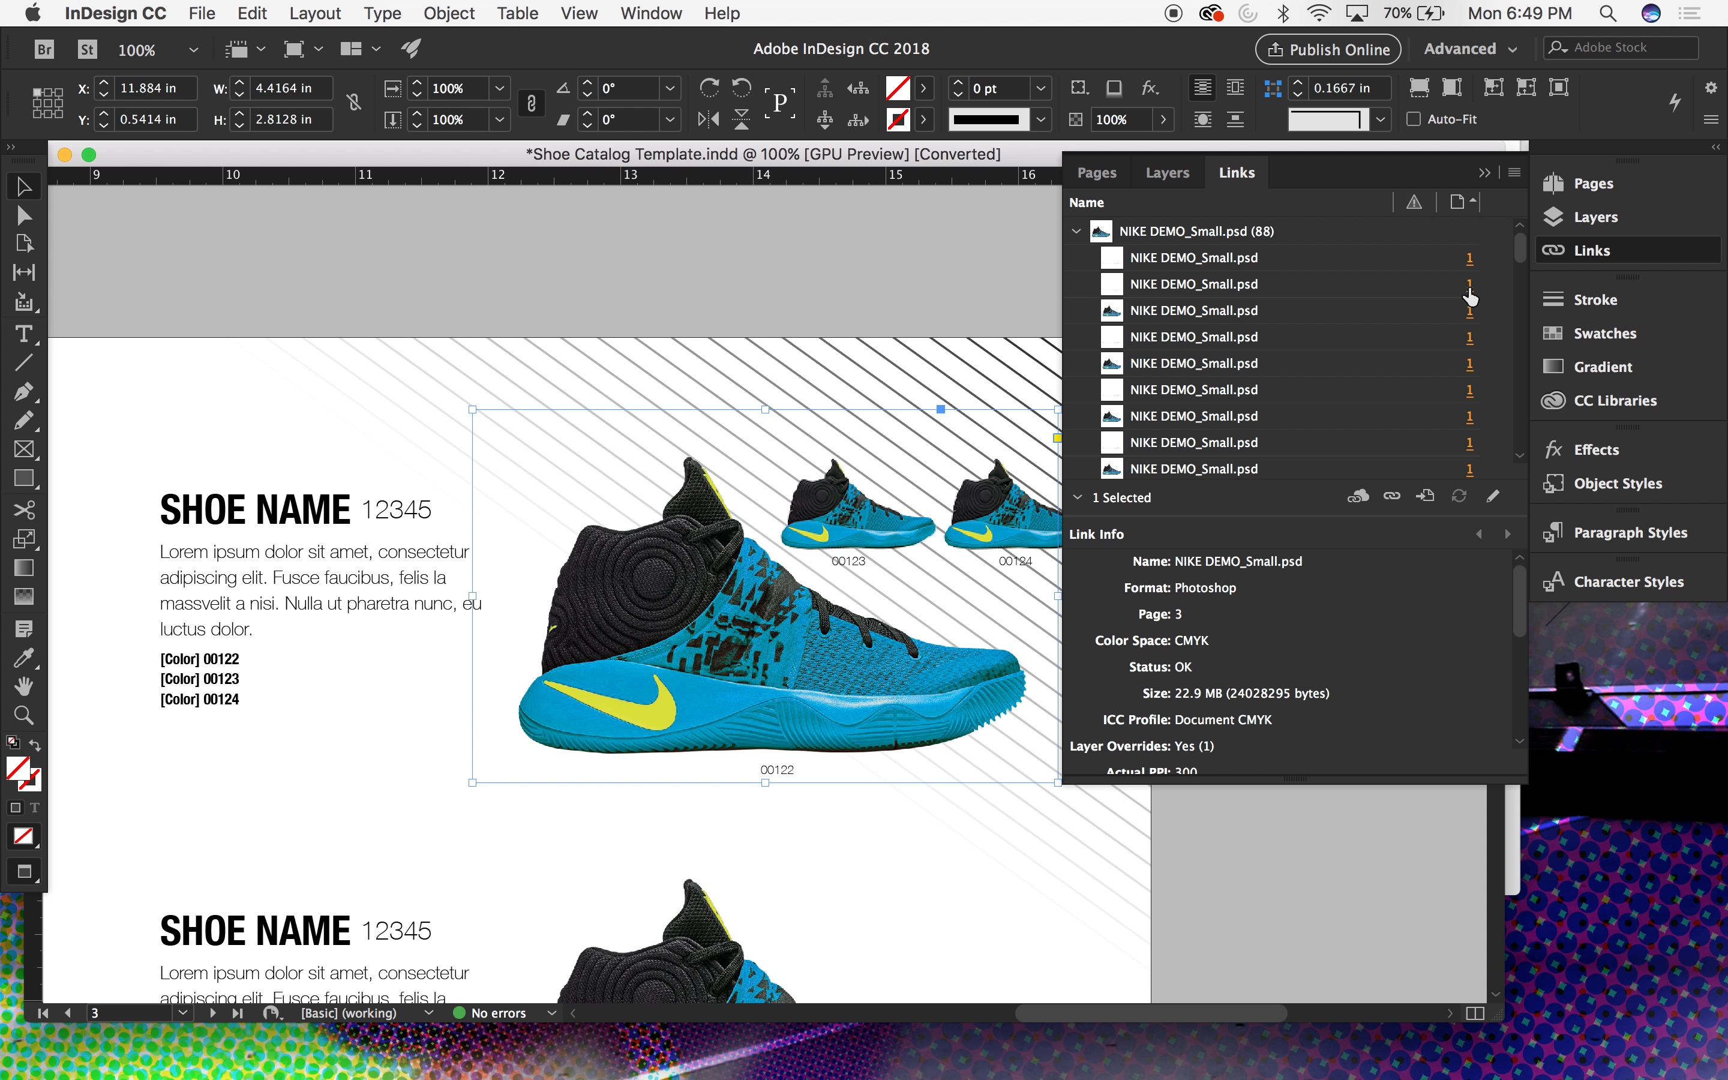
left_click_drag(1521, 257, 1525, 345)
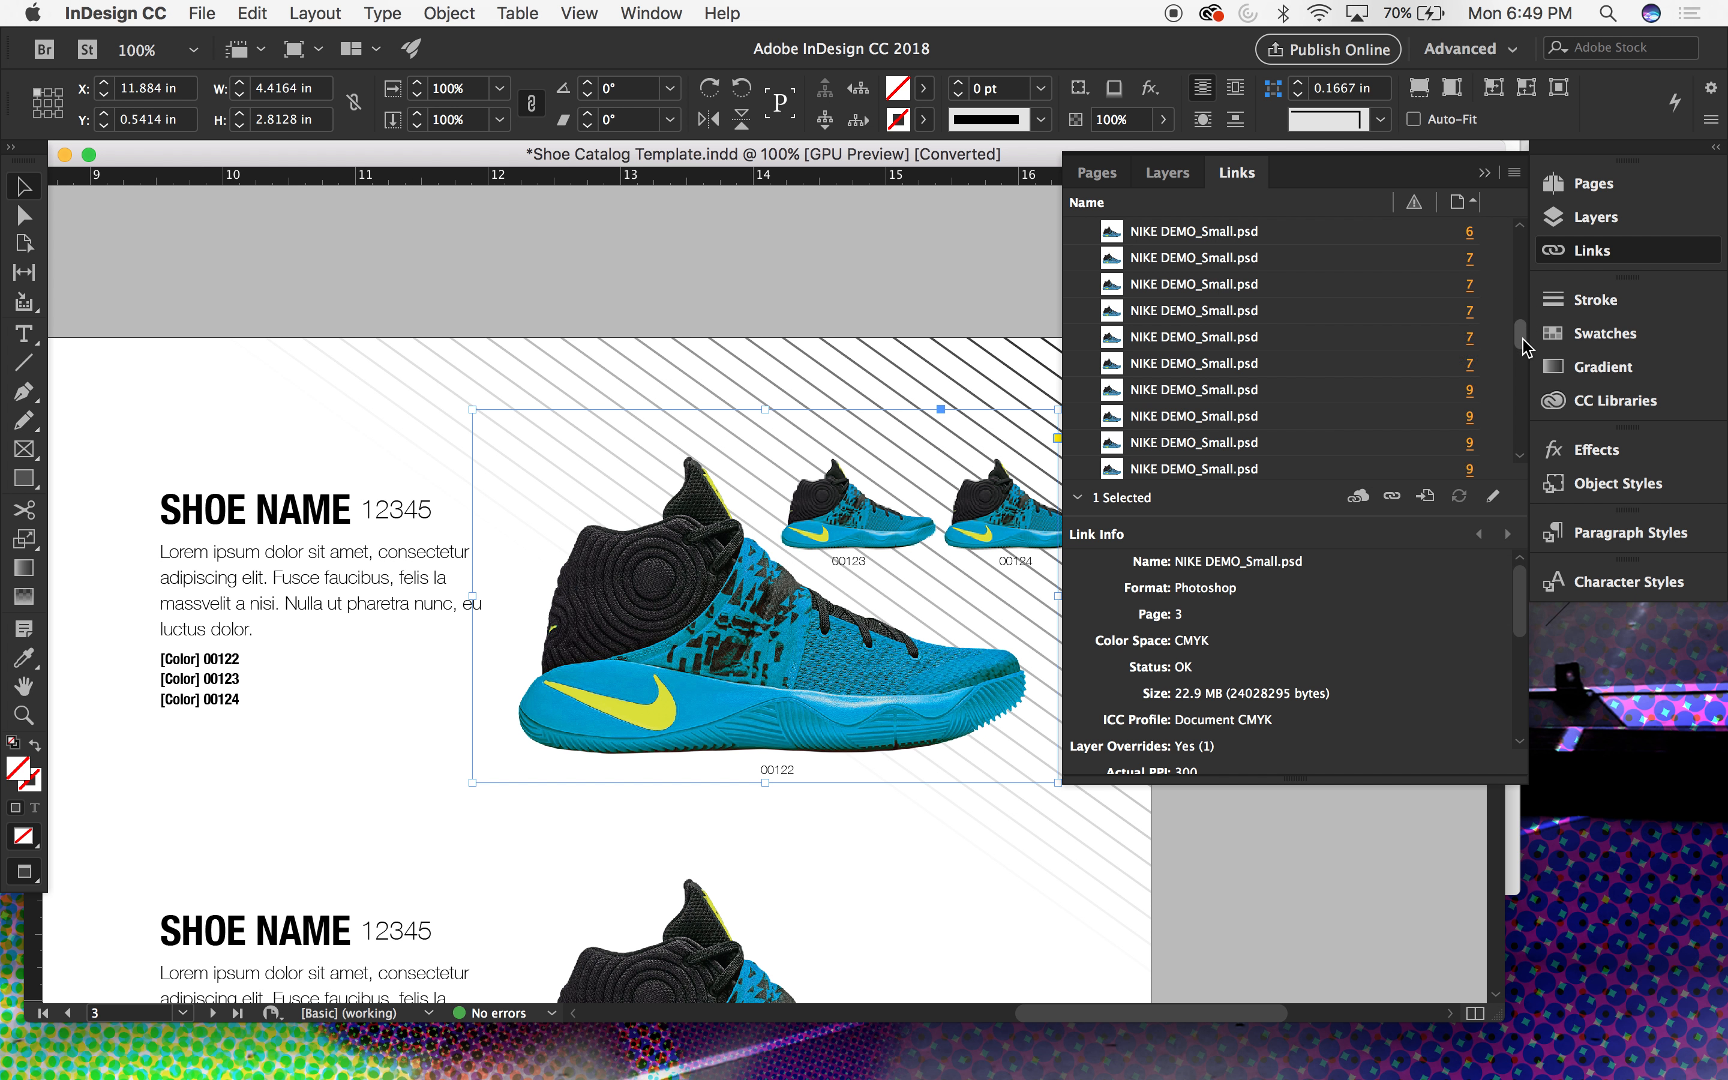
scroll(1465, 343, "down", 5)
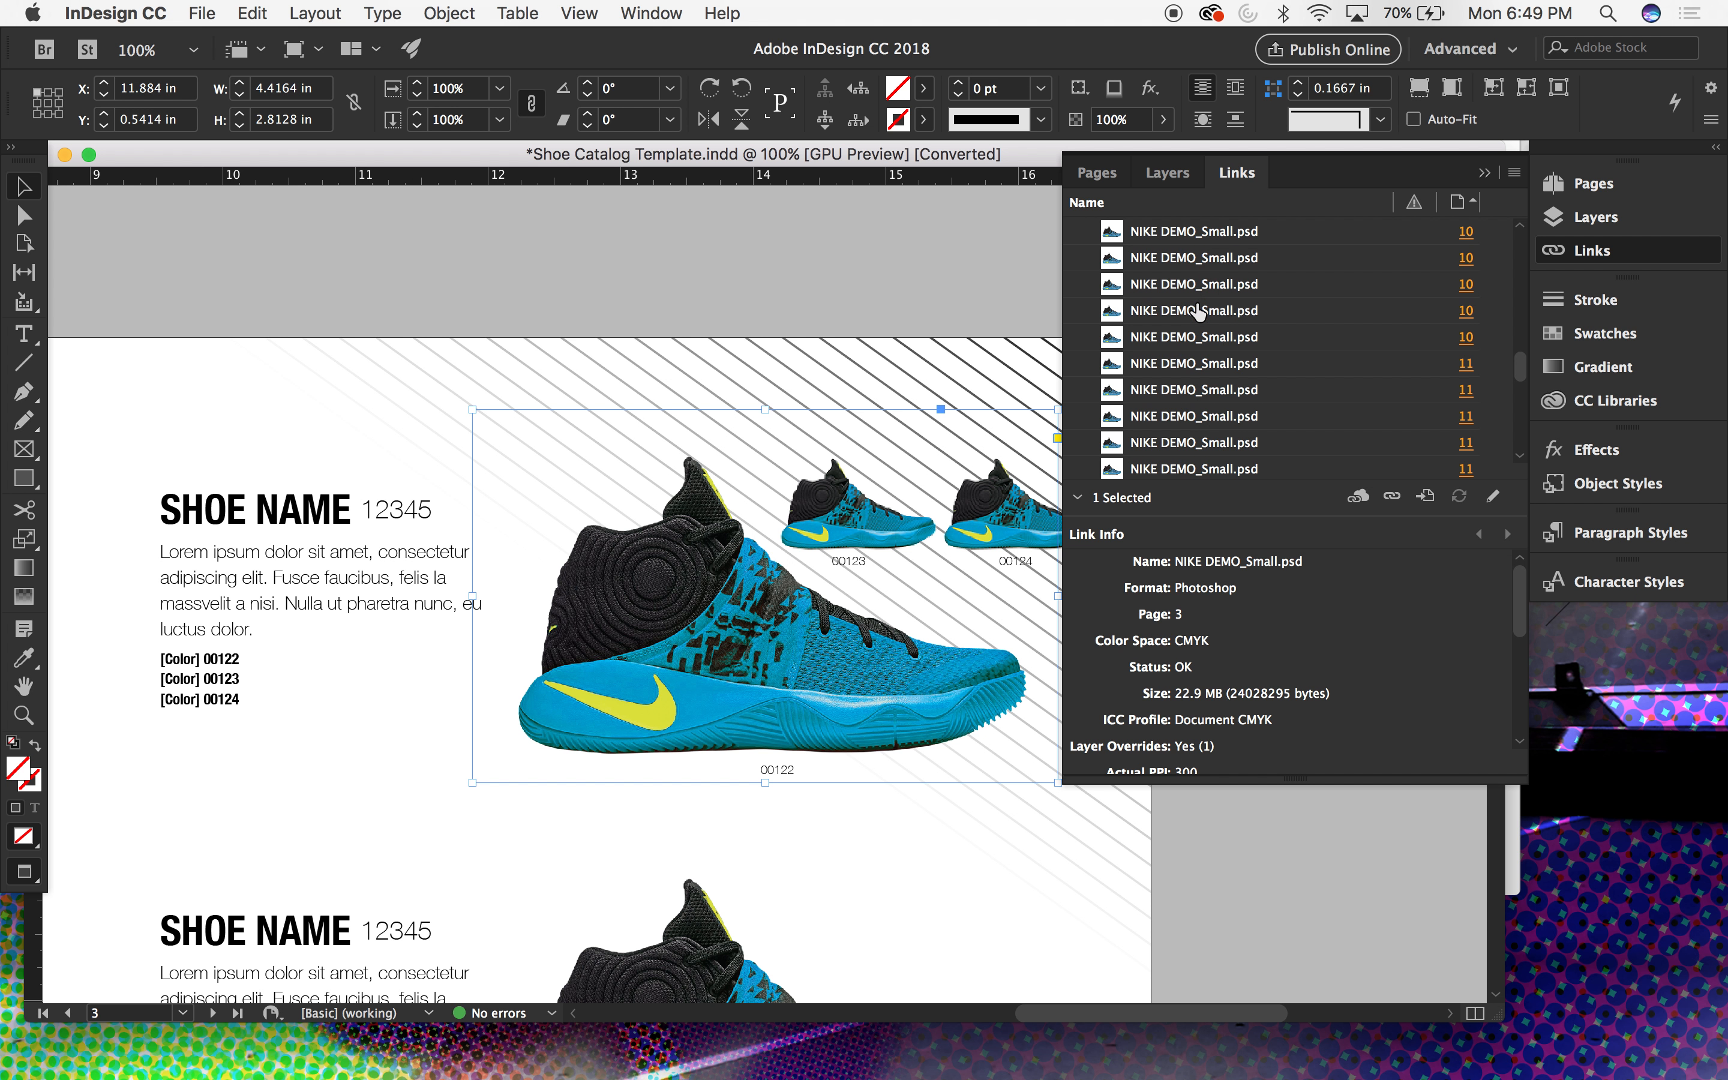
scroll(1513, 344, "down", 2)
Step: Jump from the link list to a NIKE DEMO_Small.psd instance on page 11 and view it at 75%
left_click(1465, 344)
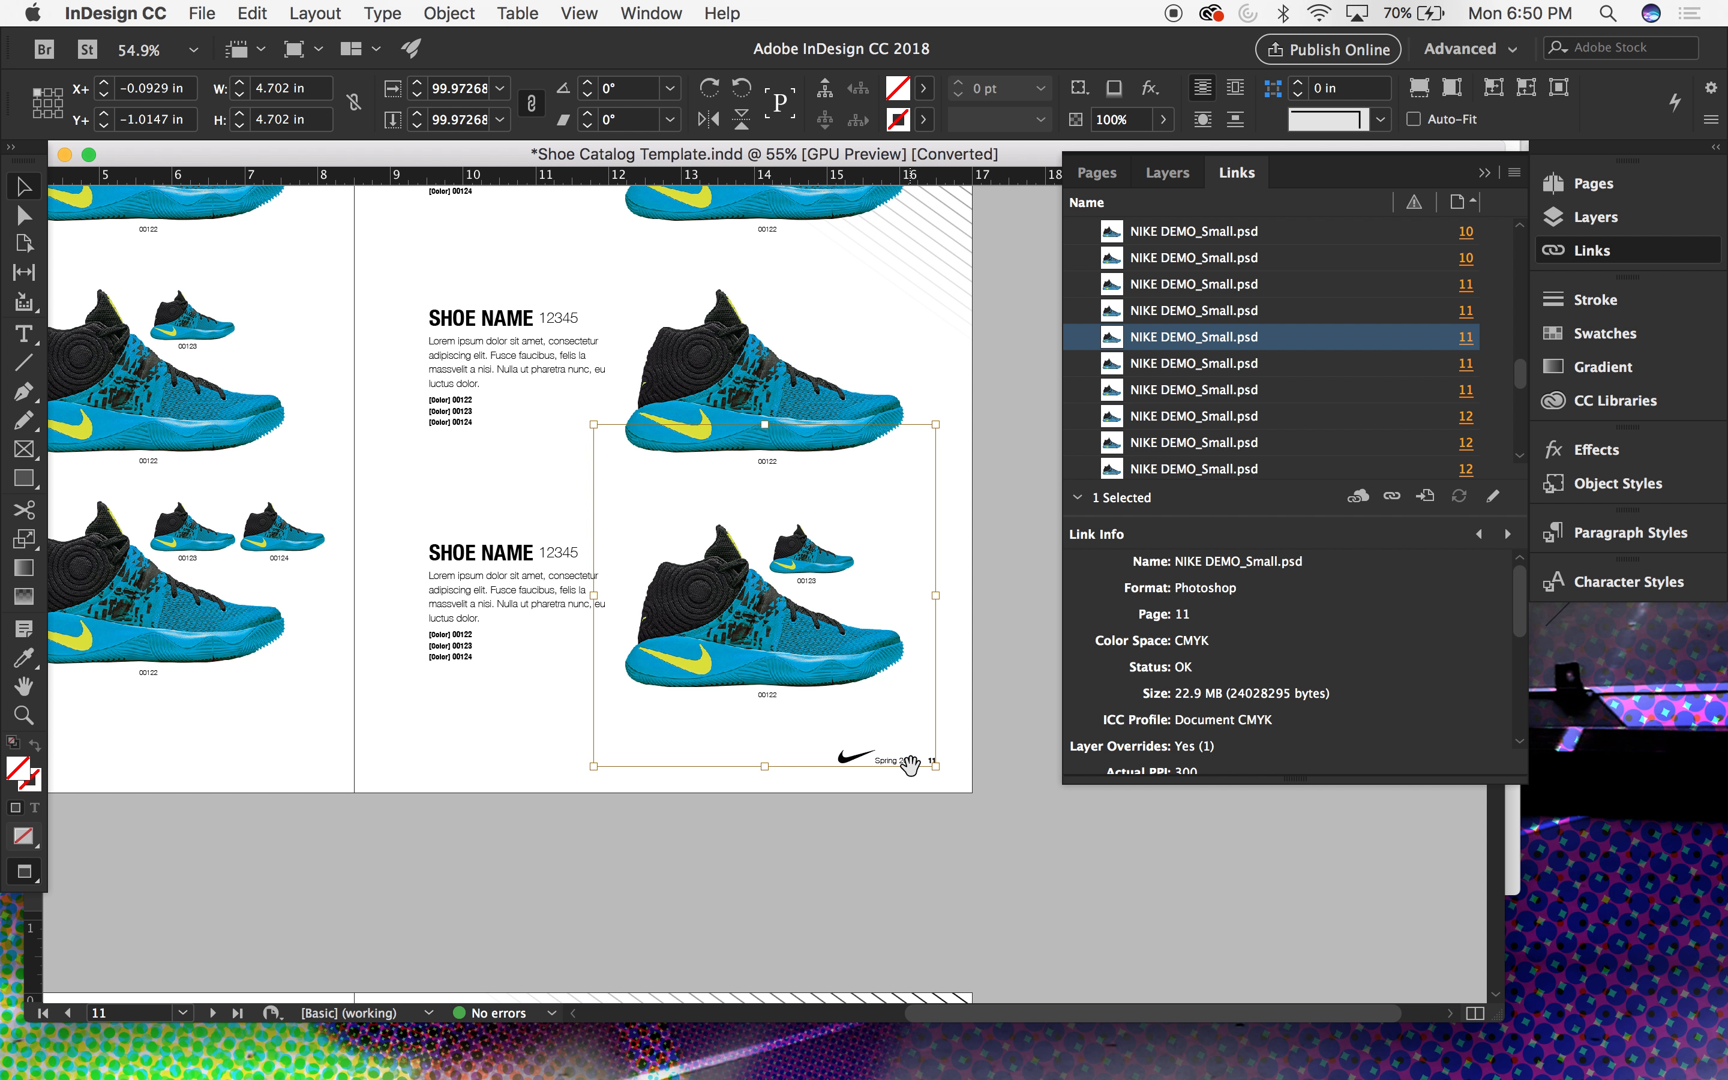
key("super+=")
scroll(820, 772, "down", 1)
scroll(819, 771, "right", 1)
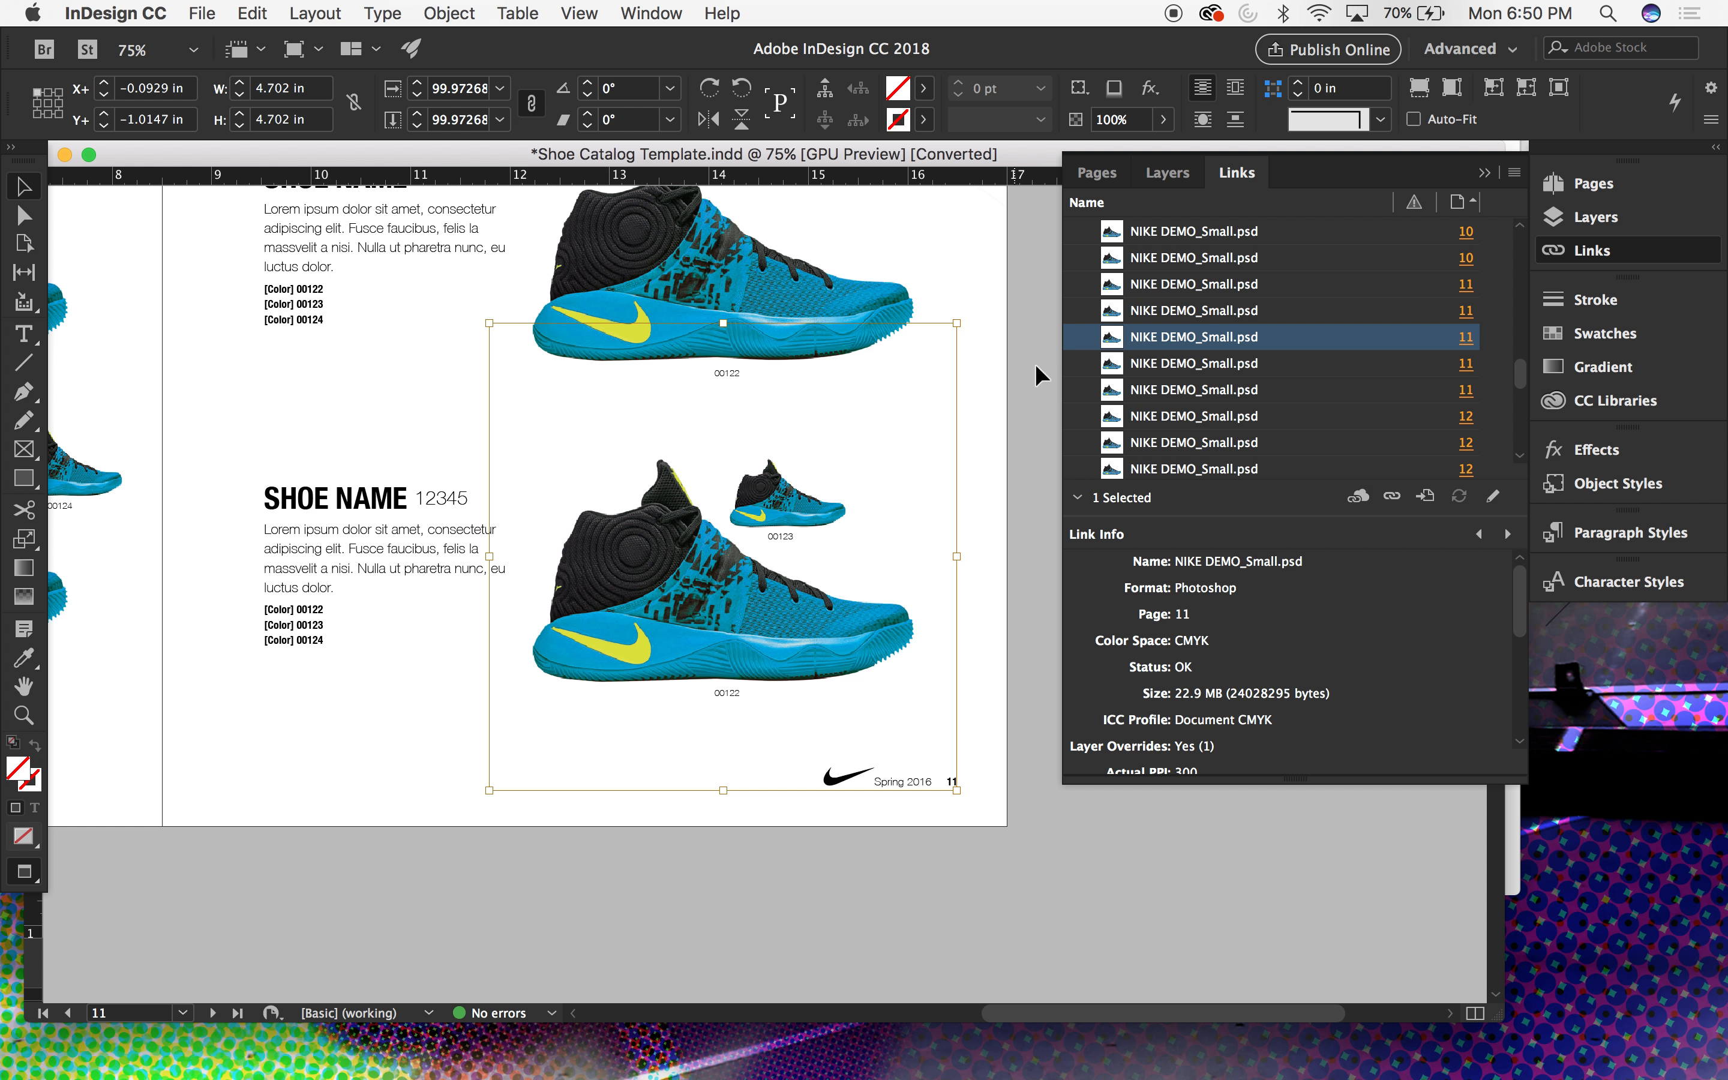
Step: Jump to the first NIKE DEMO_Small.psd instance on page 1, and deselect it
left_click_drag(1521, 371, 1534, 228)
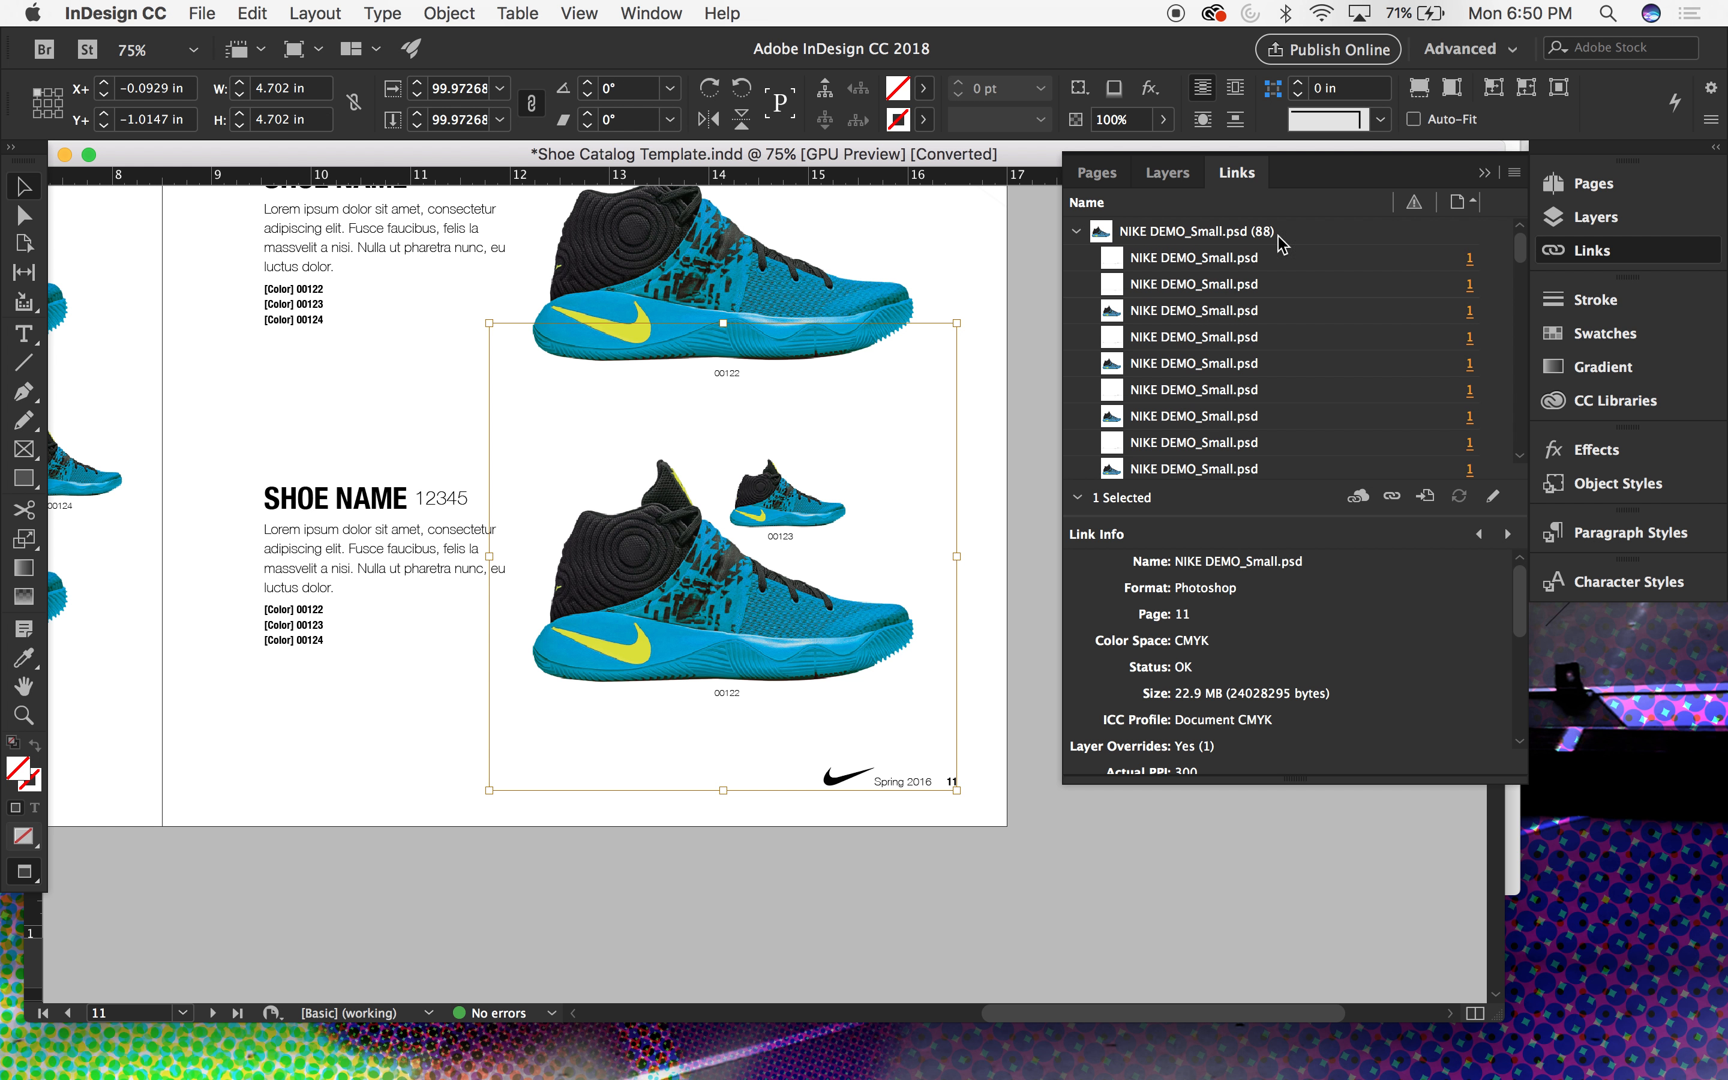
left_click(1078, 233)
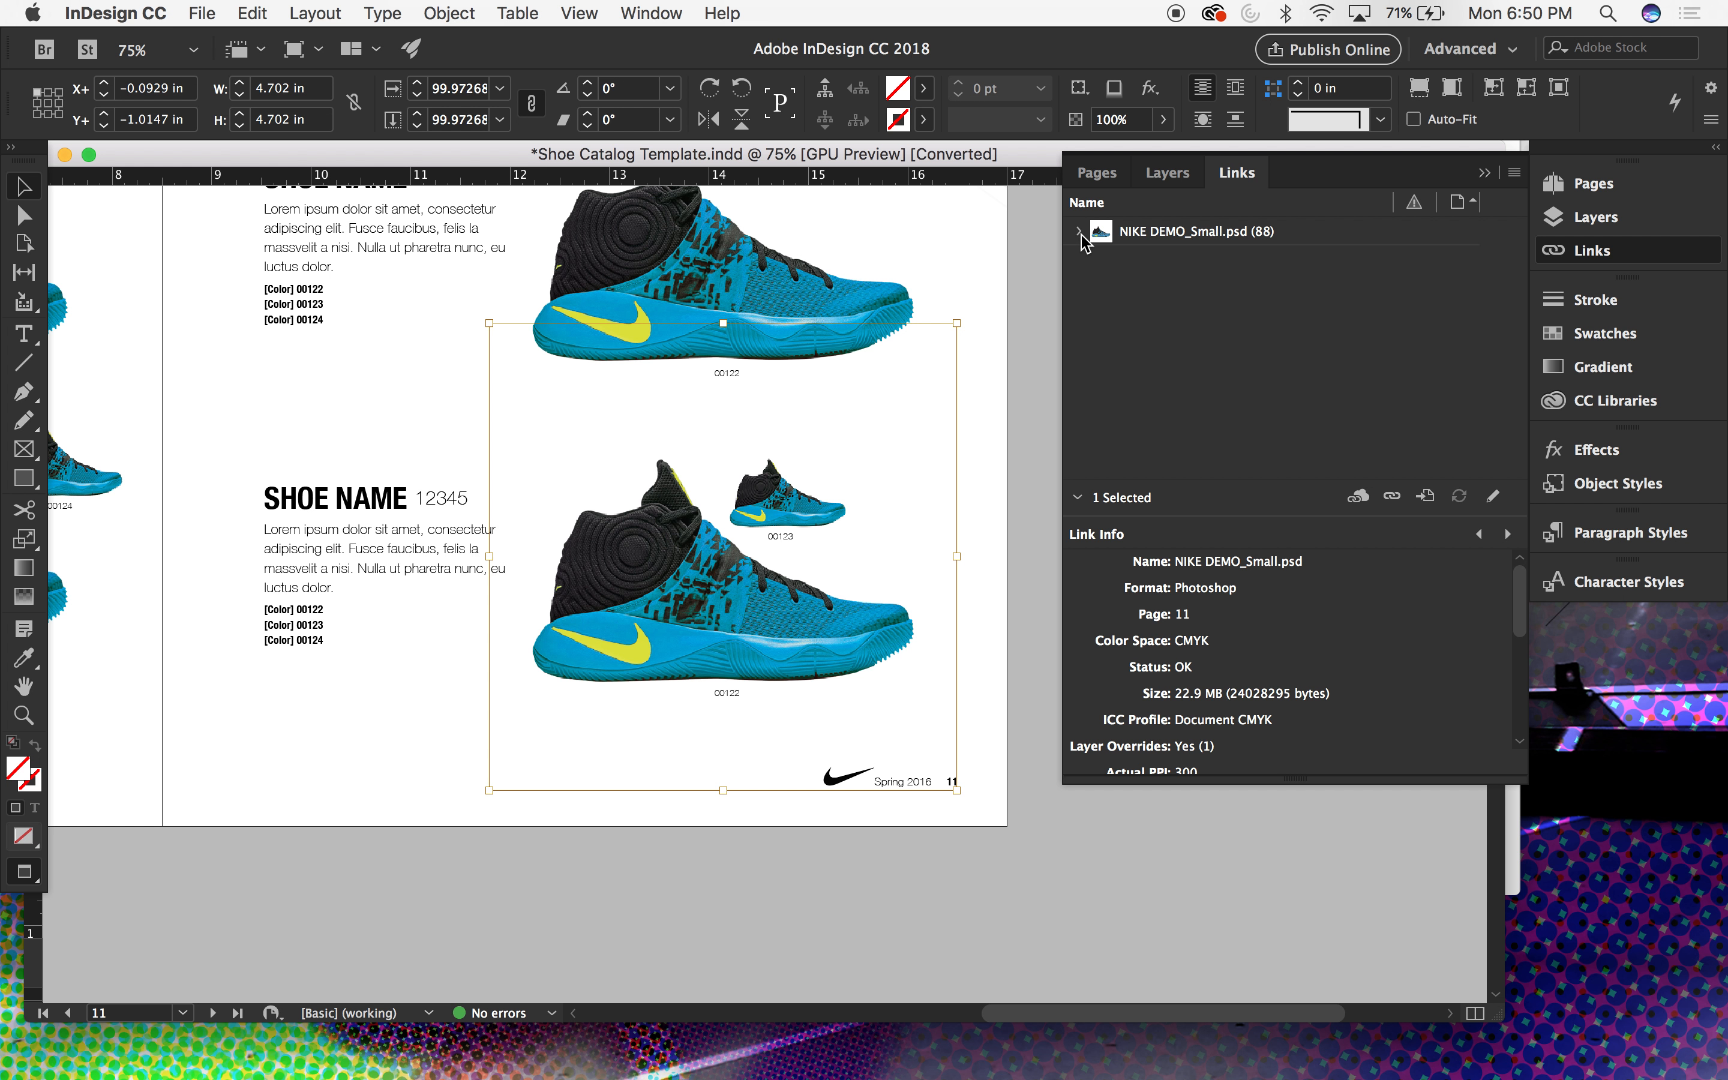
left_click(1078, 234)
left_click(1470, 258)
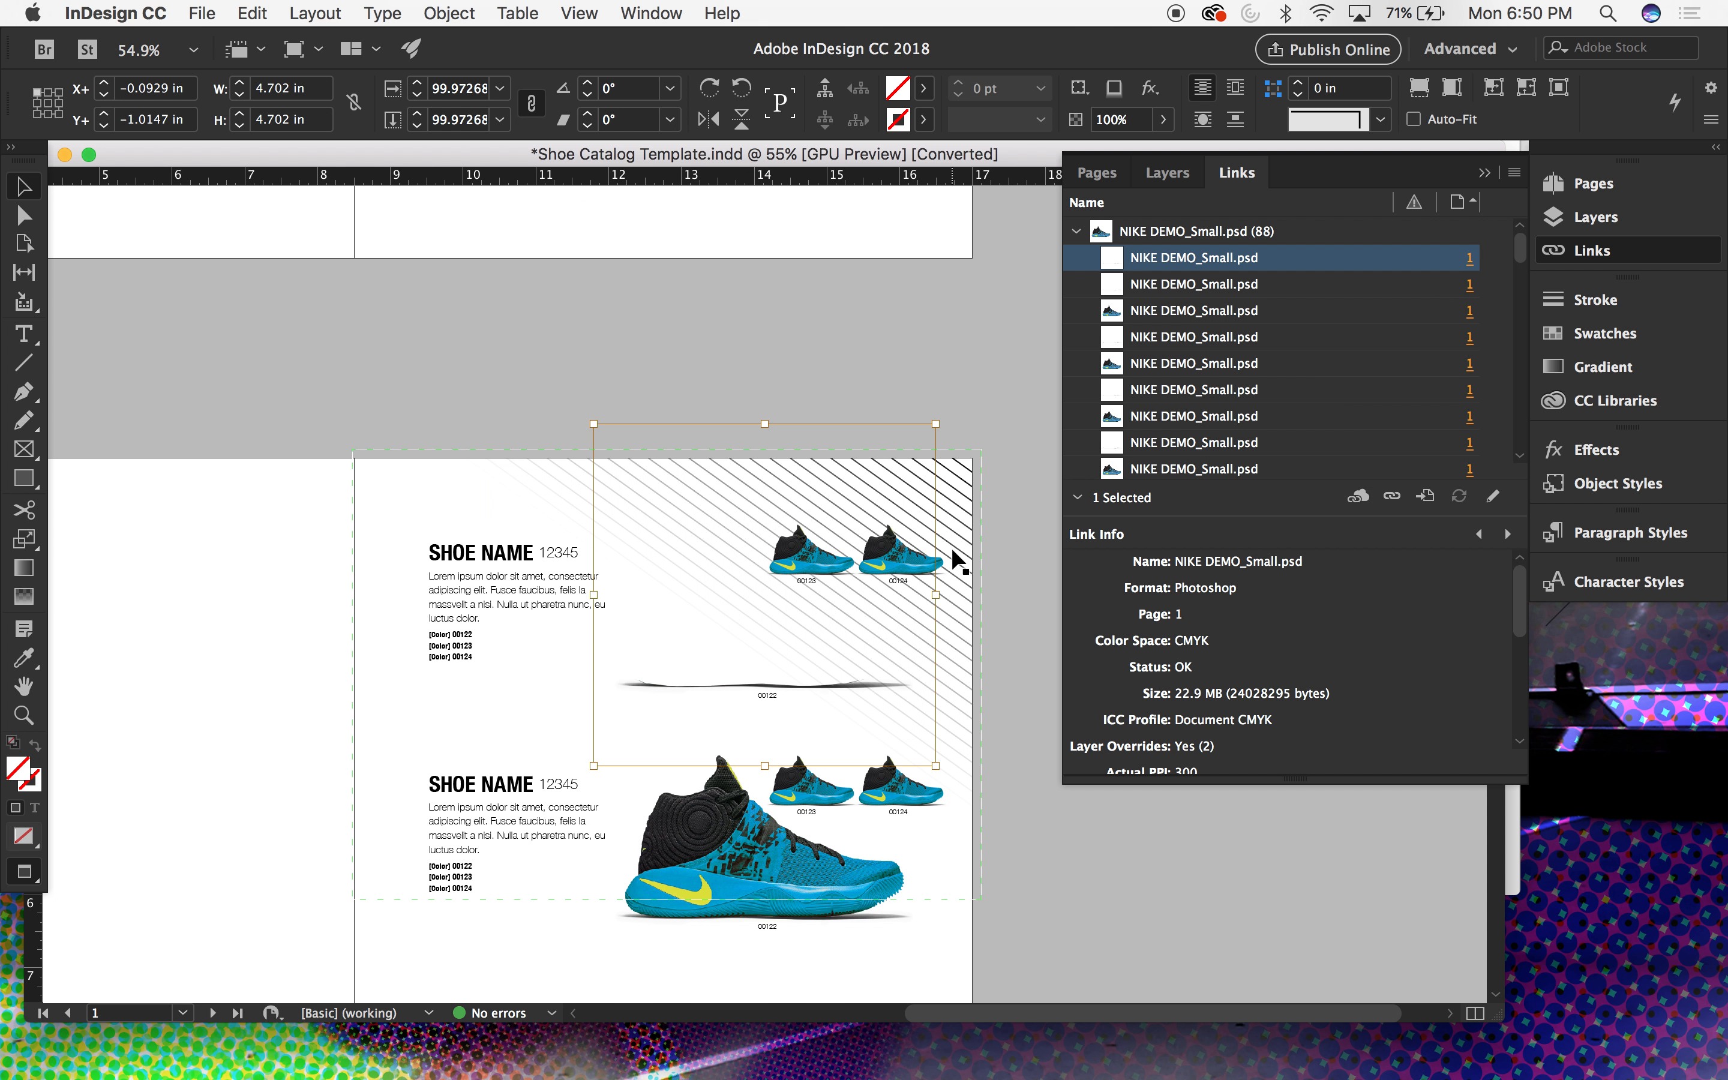
left_click(1014, 549)
Step: Examine the shoe entries on page 3 up close at 100%
scroll(1015, 552, "down", 15)
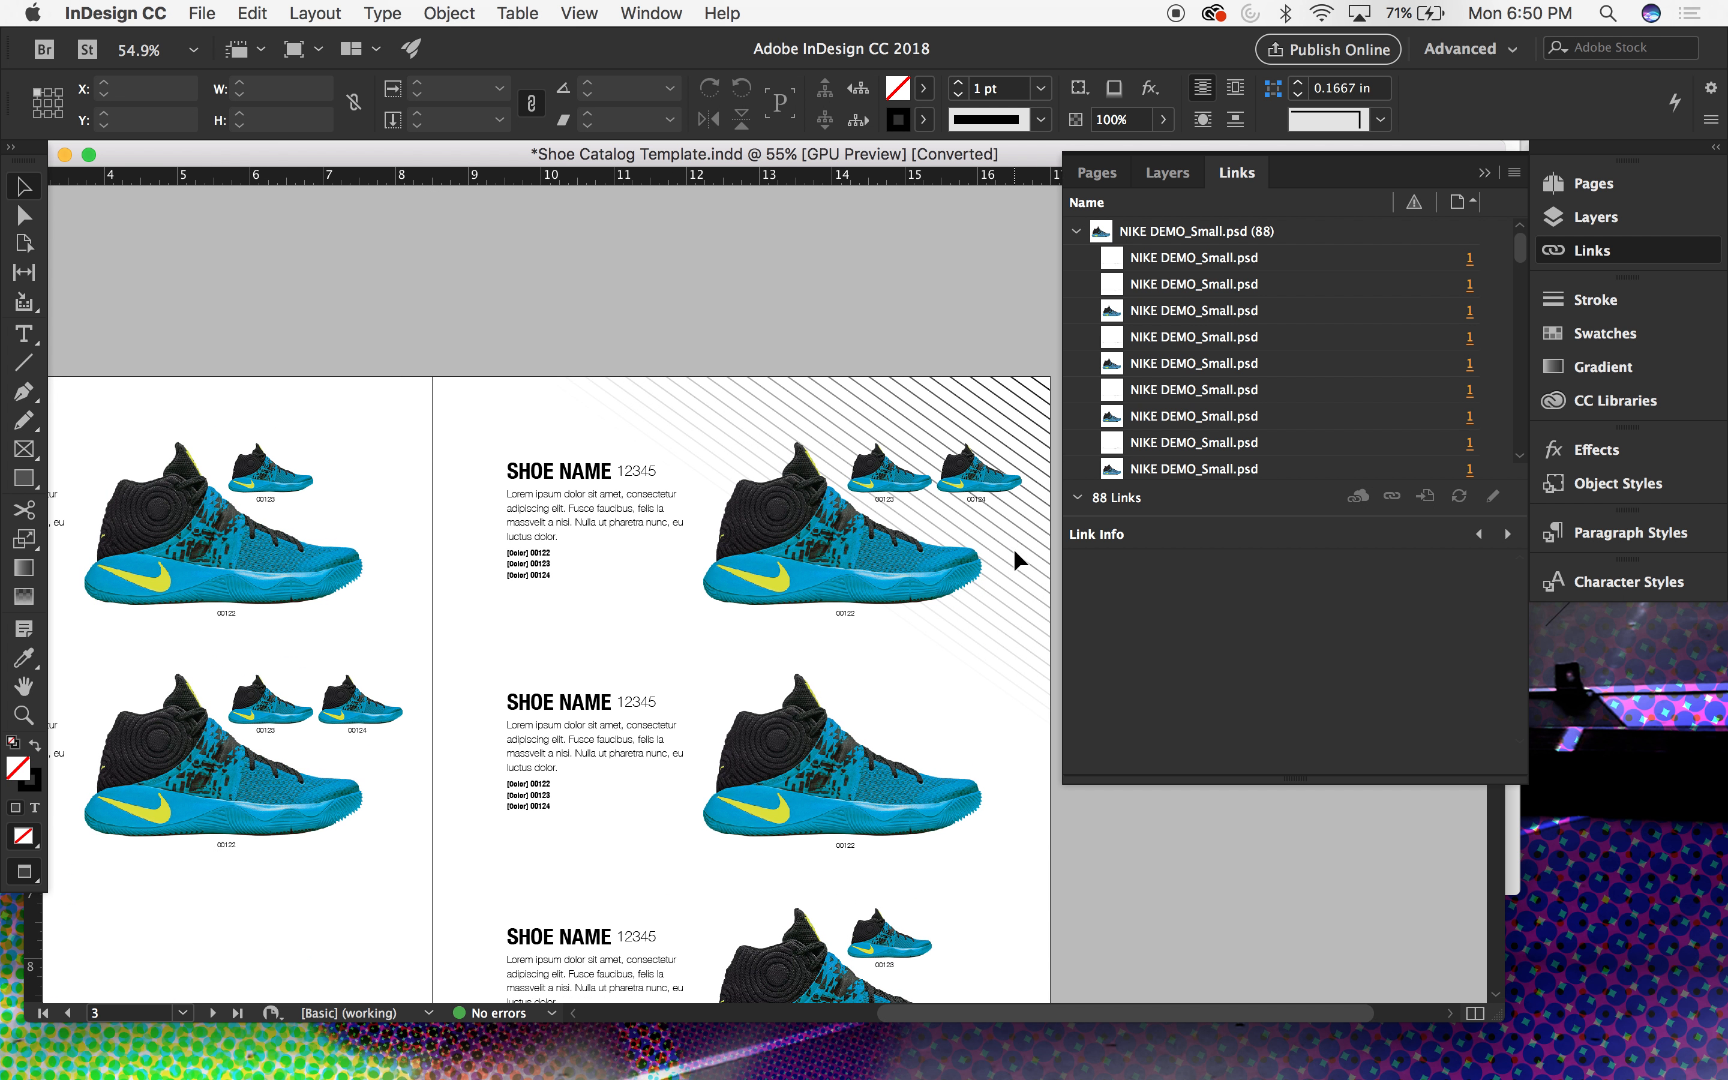
scroll(1014, 550, "down", 3)
scroll(1014, 550, "up", 4)
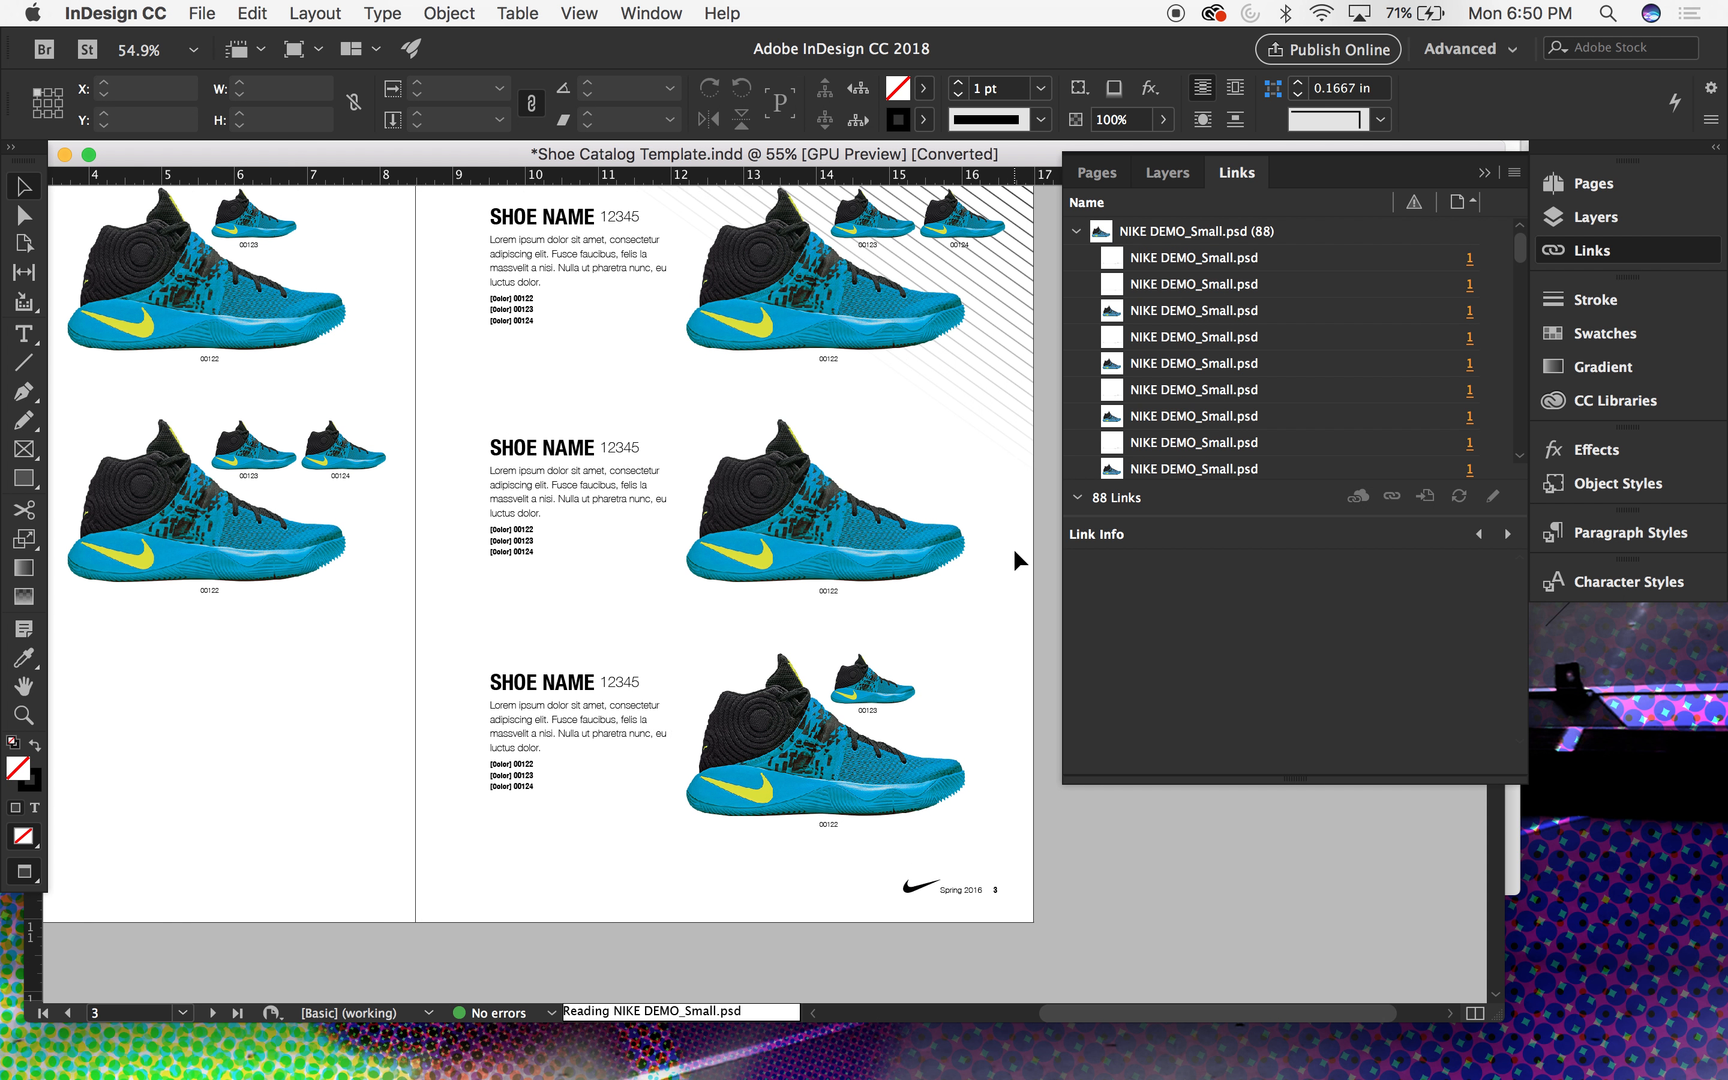
scroll(1014, 550, "right", 2)
scroll(1014, 550, "down", 2)
scroll(1014, 549, "up", 3)
scroll(1014, 548, "right", 1)
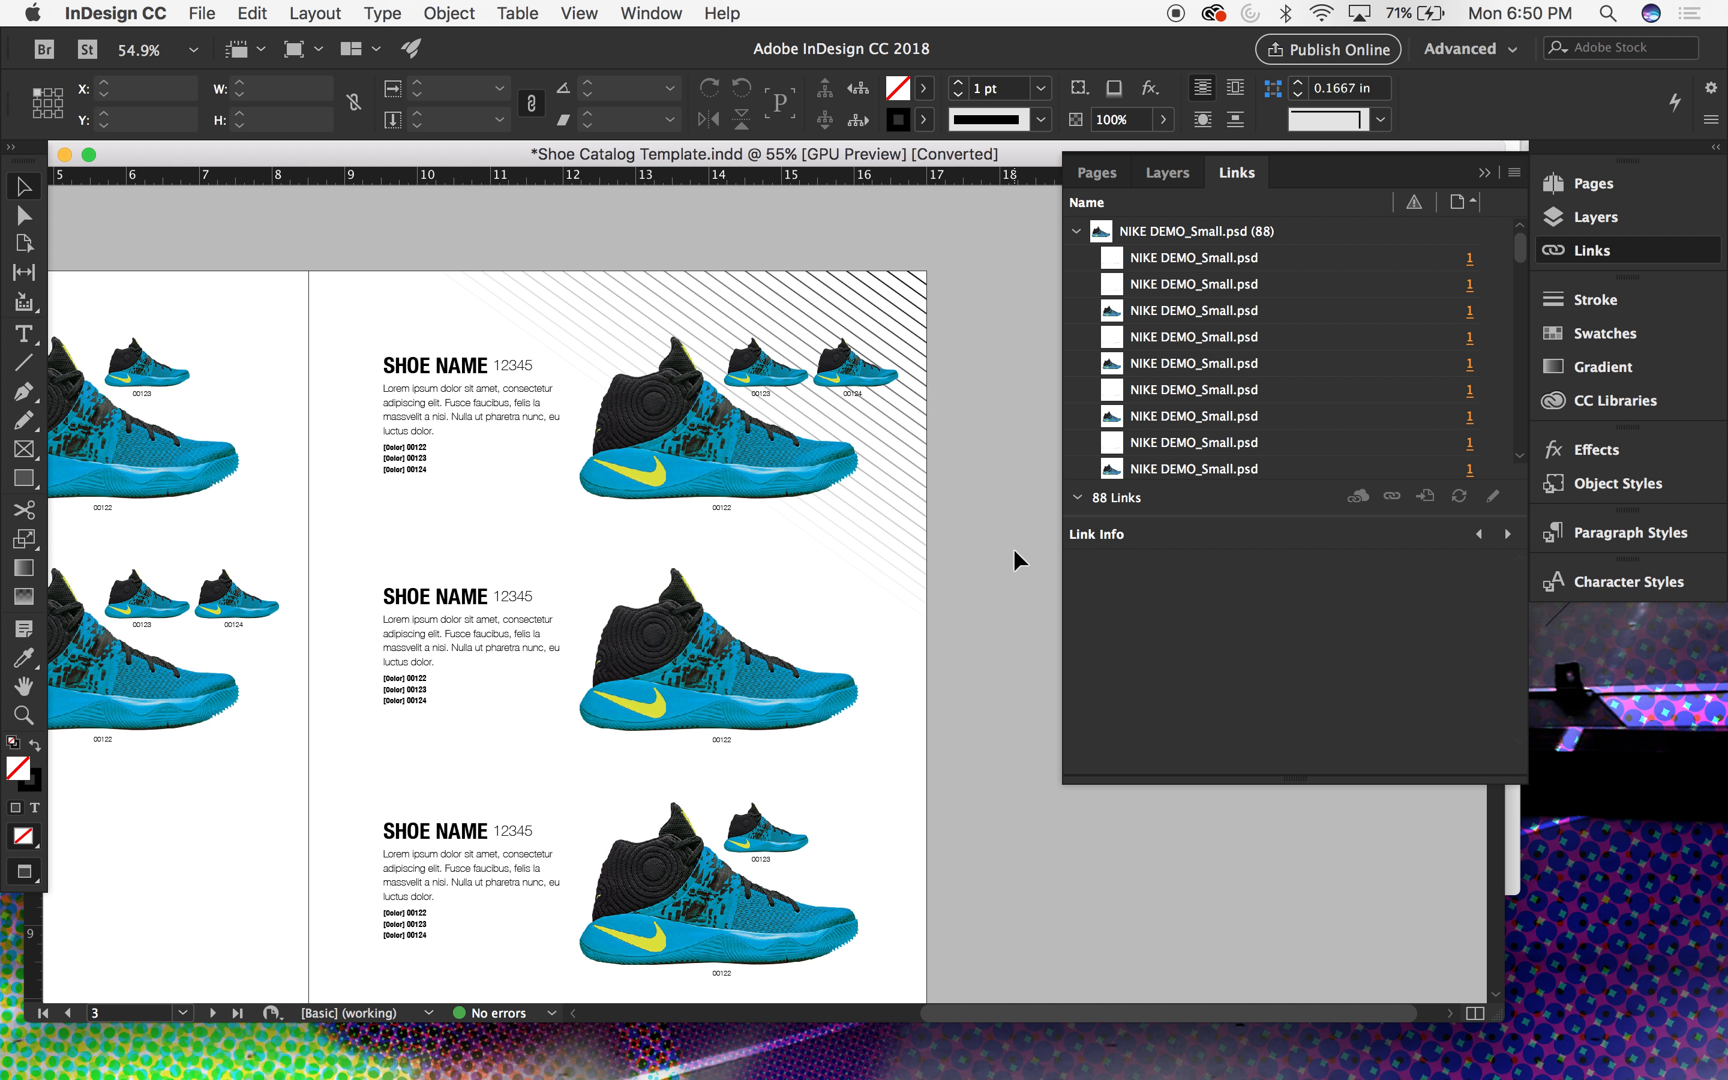
key("super+equal")
key("super+equal")
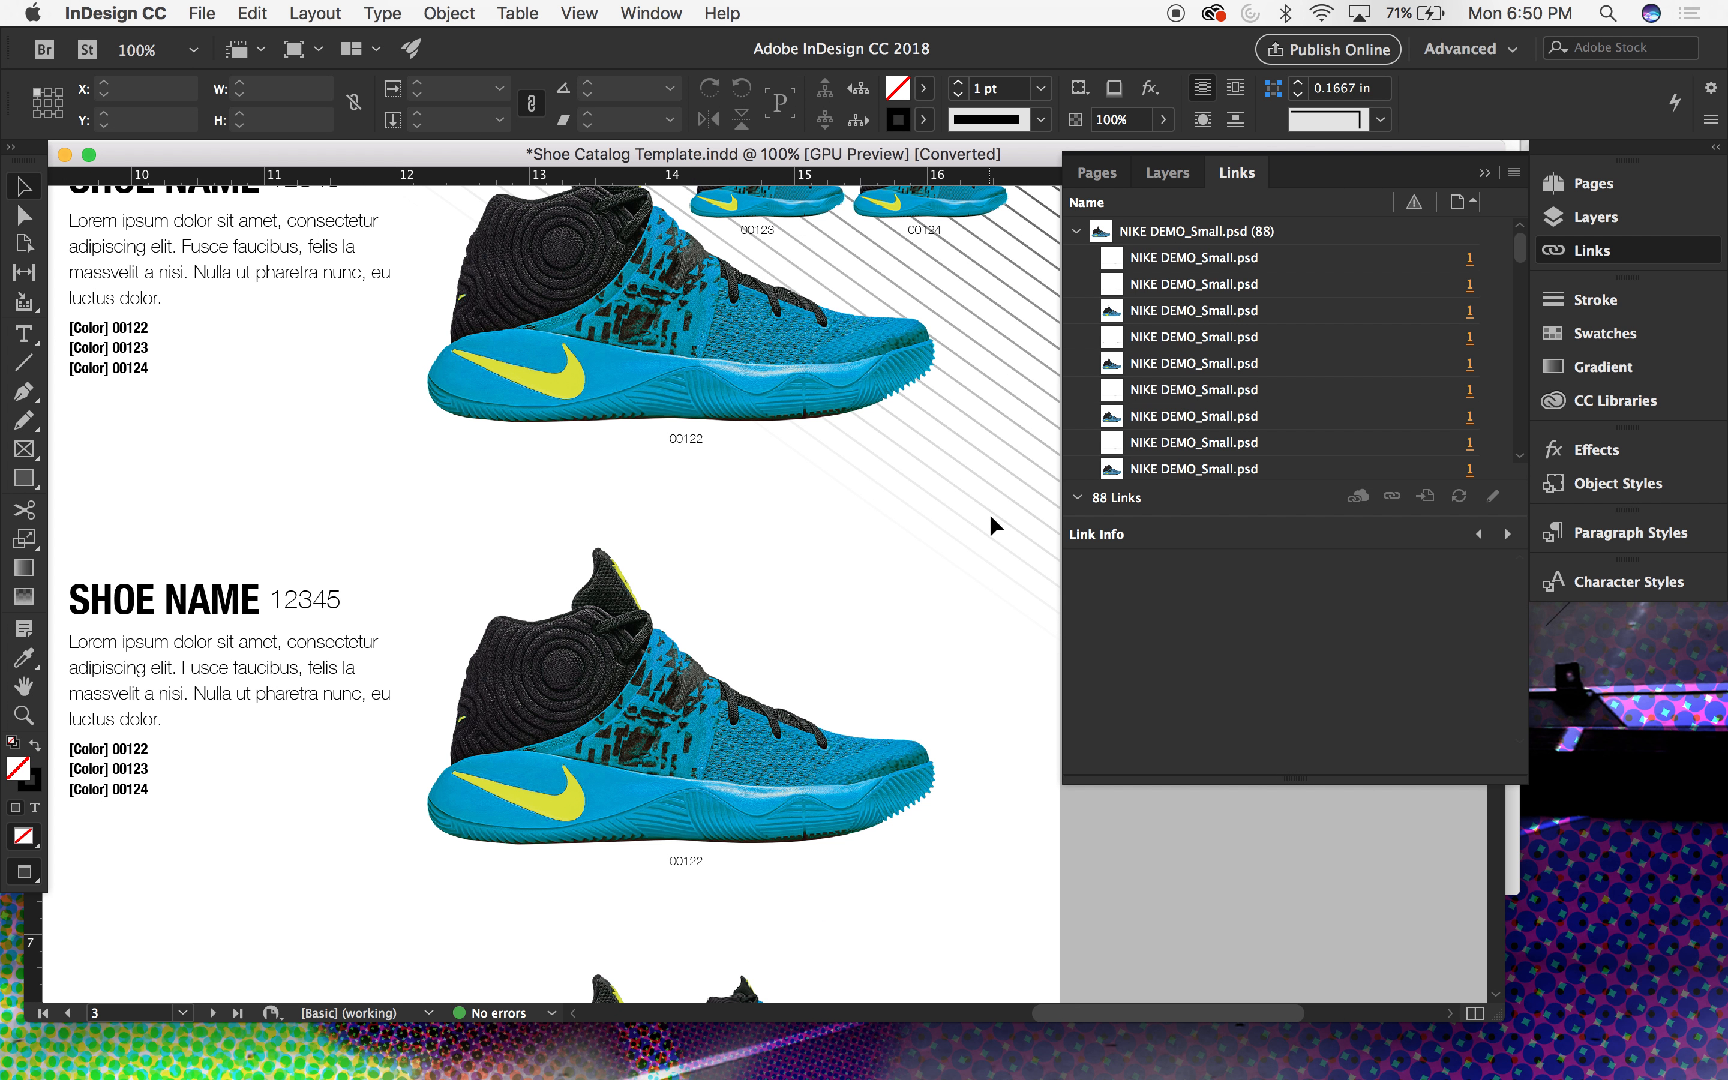
scroll(989, 525, "up", 2)
scroll(989, 525, "right", 1)
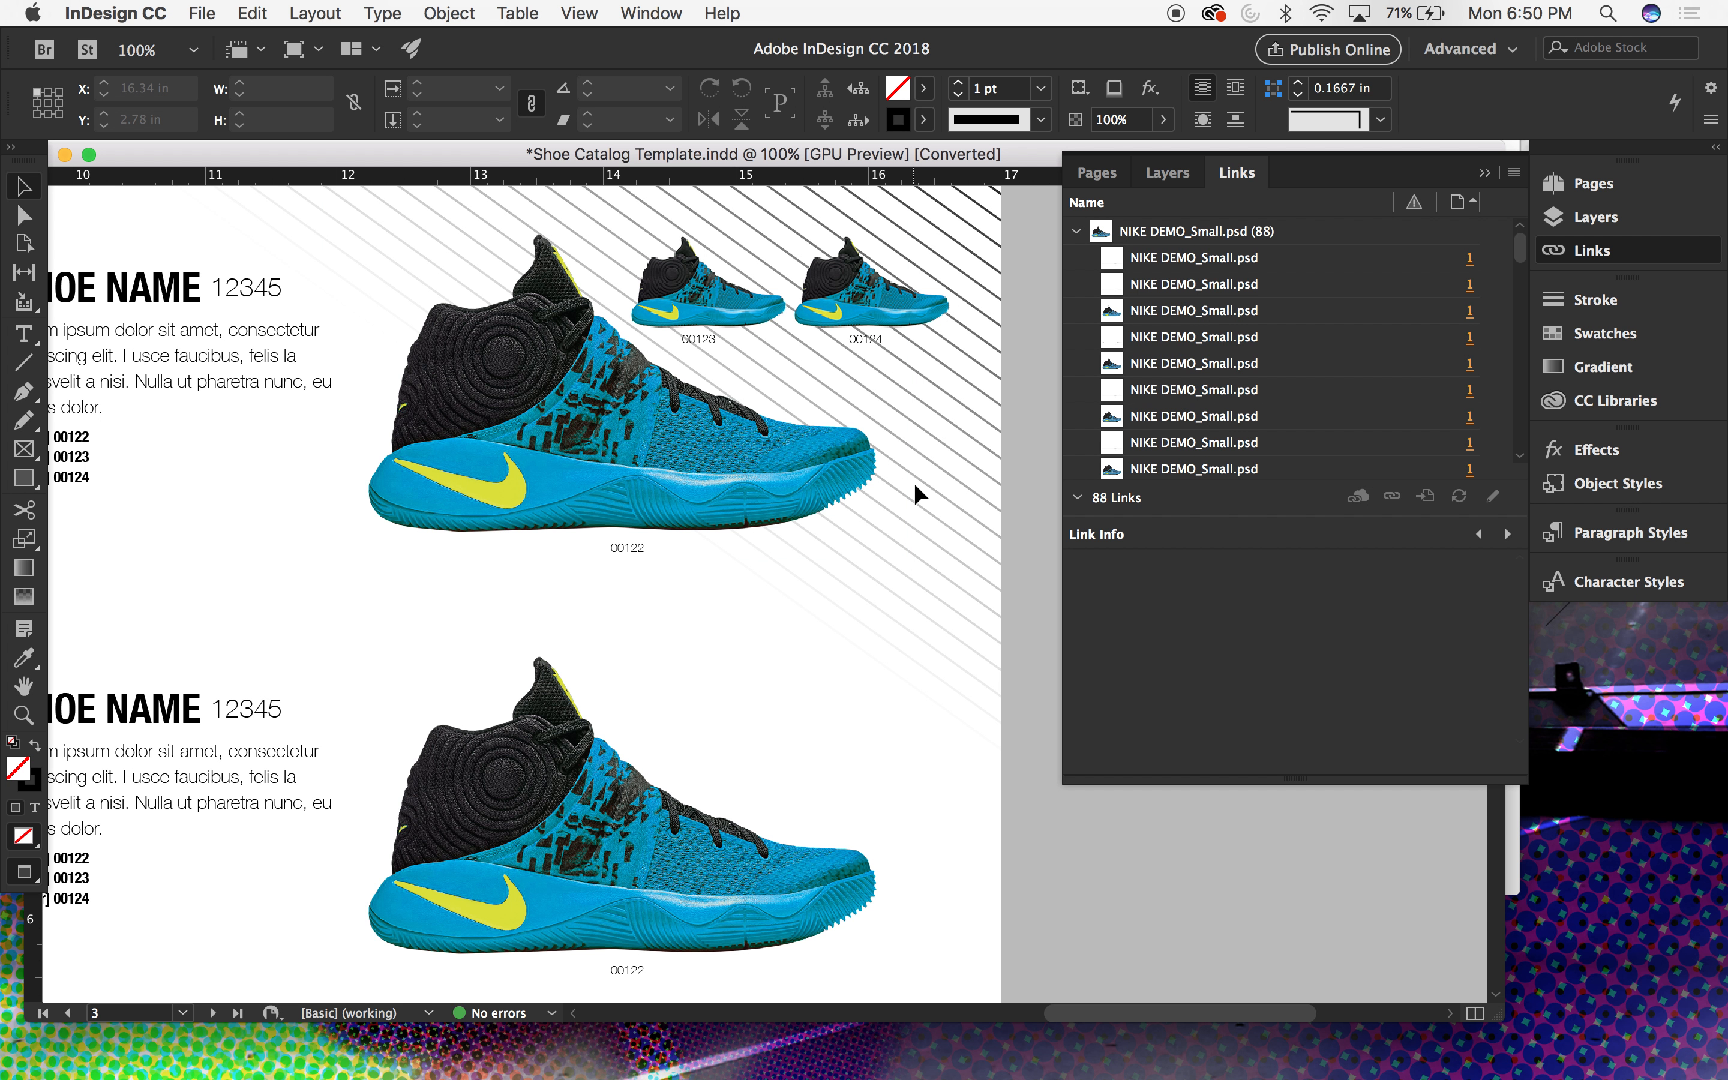
Step: Collapse the link group and select page 3's first large shoe image to locate its entry among the links
left_click(1075, 232)
left_click(791, 435)
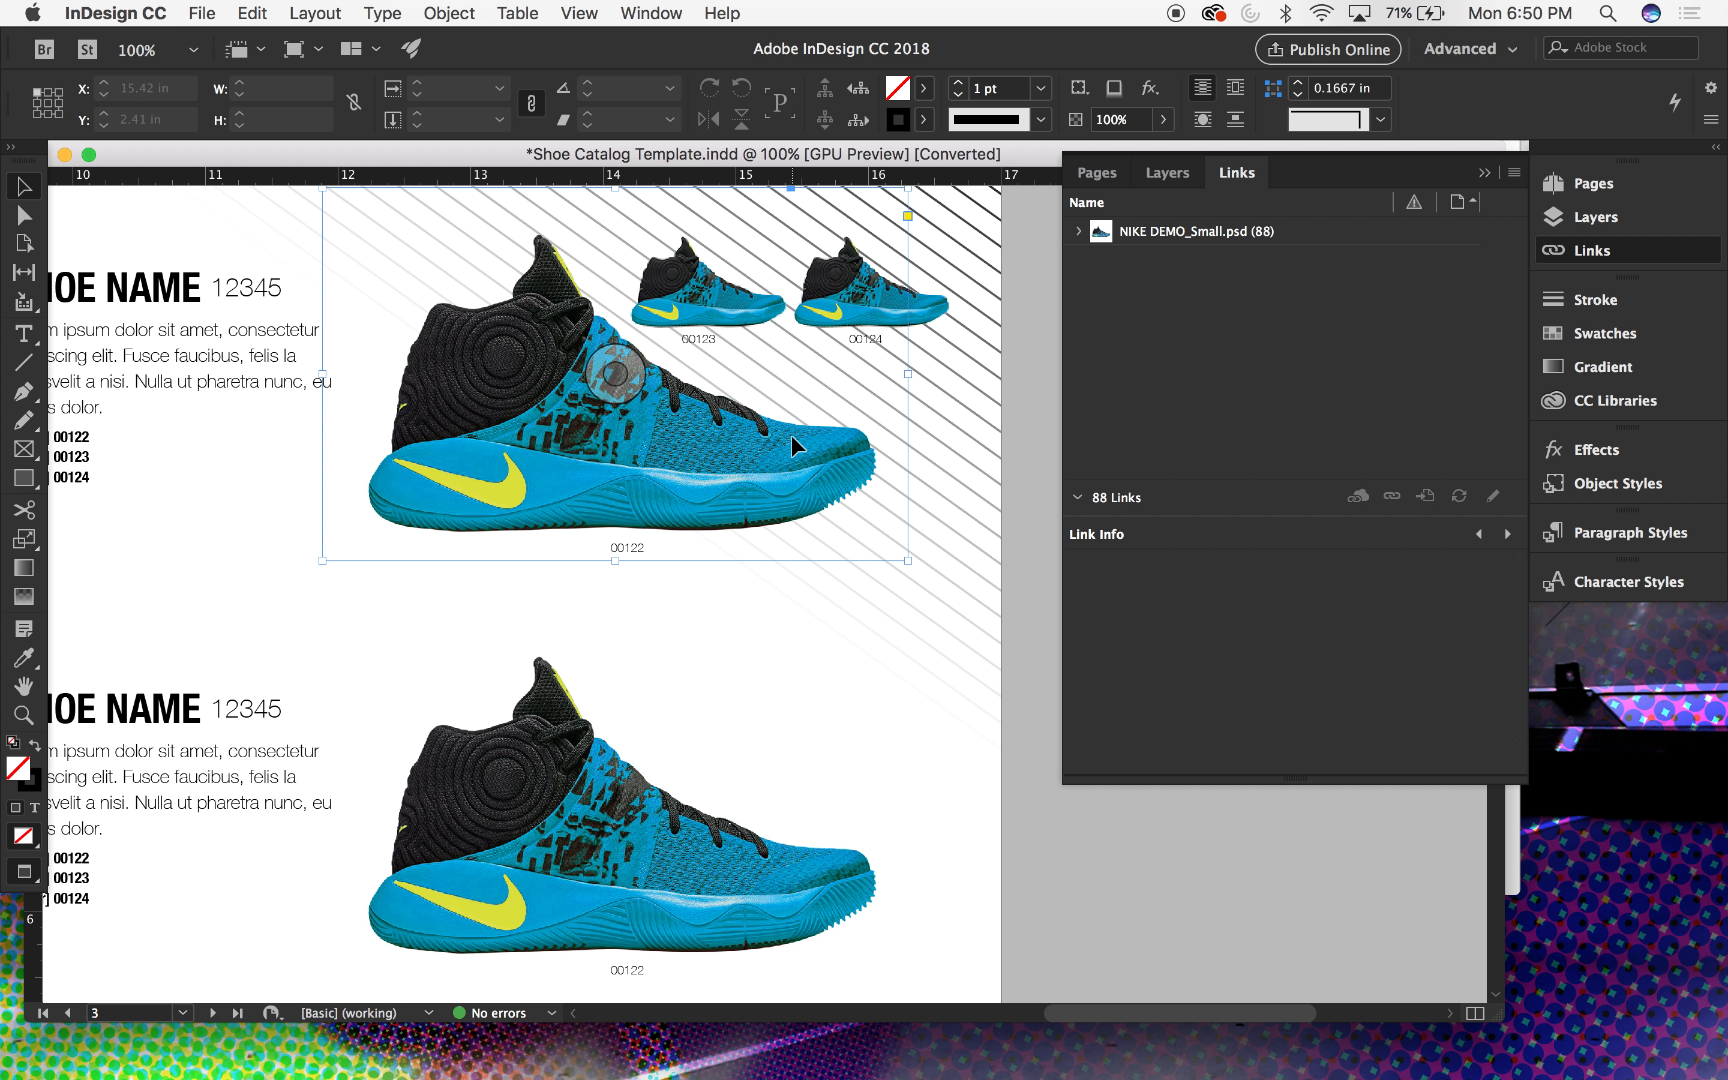
scroll(454, 378, "up", 4)
scroll(455, 378, "left", 2)
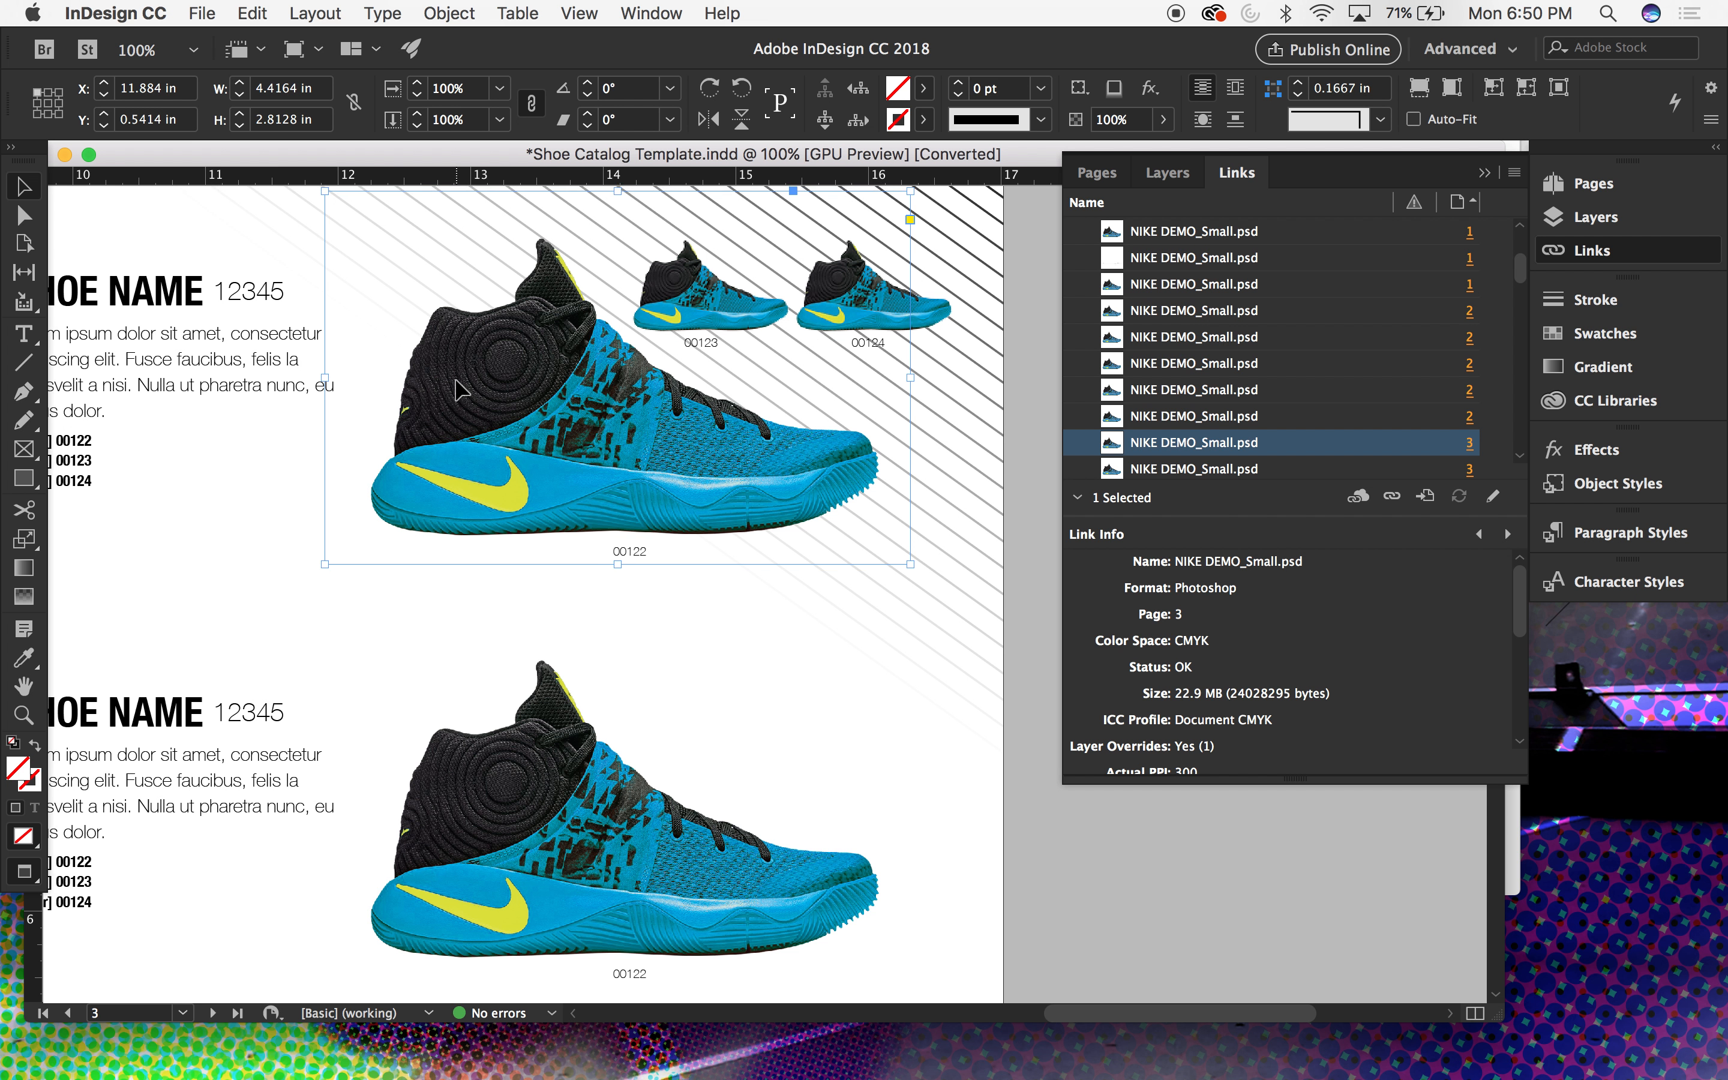
scroll(455, 378, "down", 4)
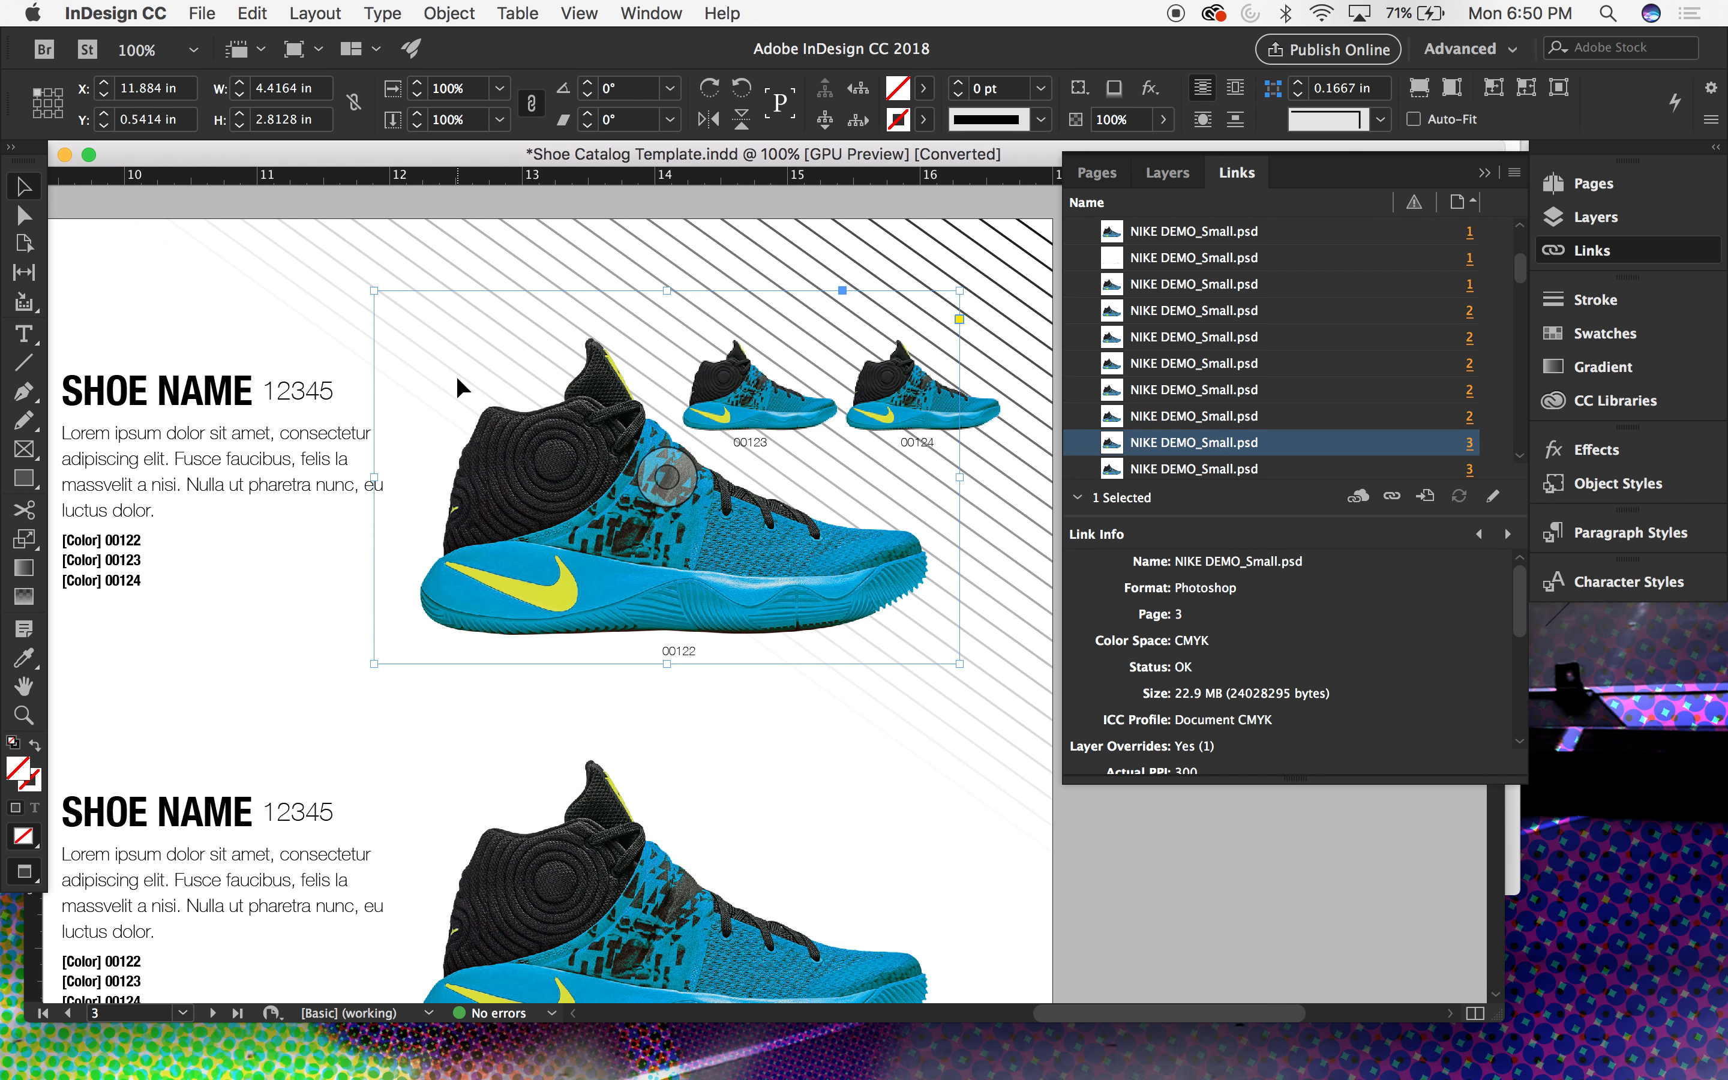
key("super+minus")
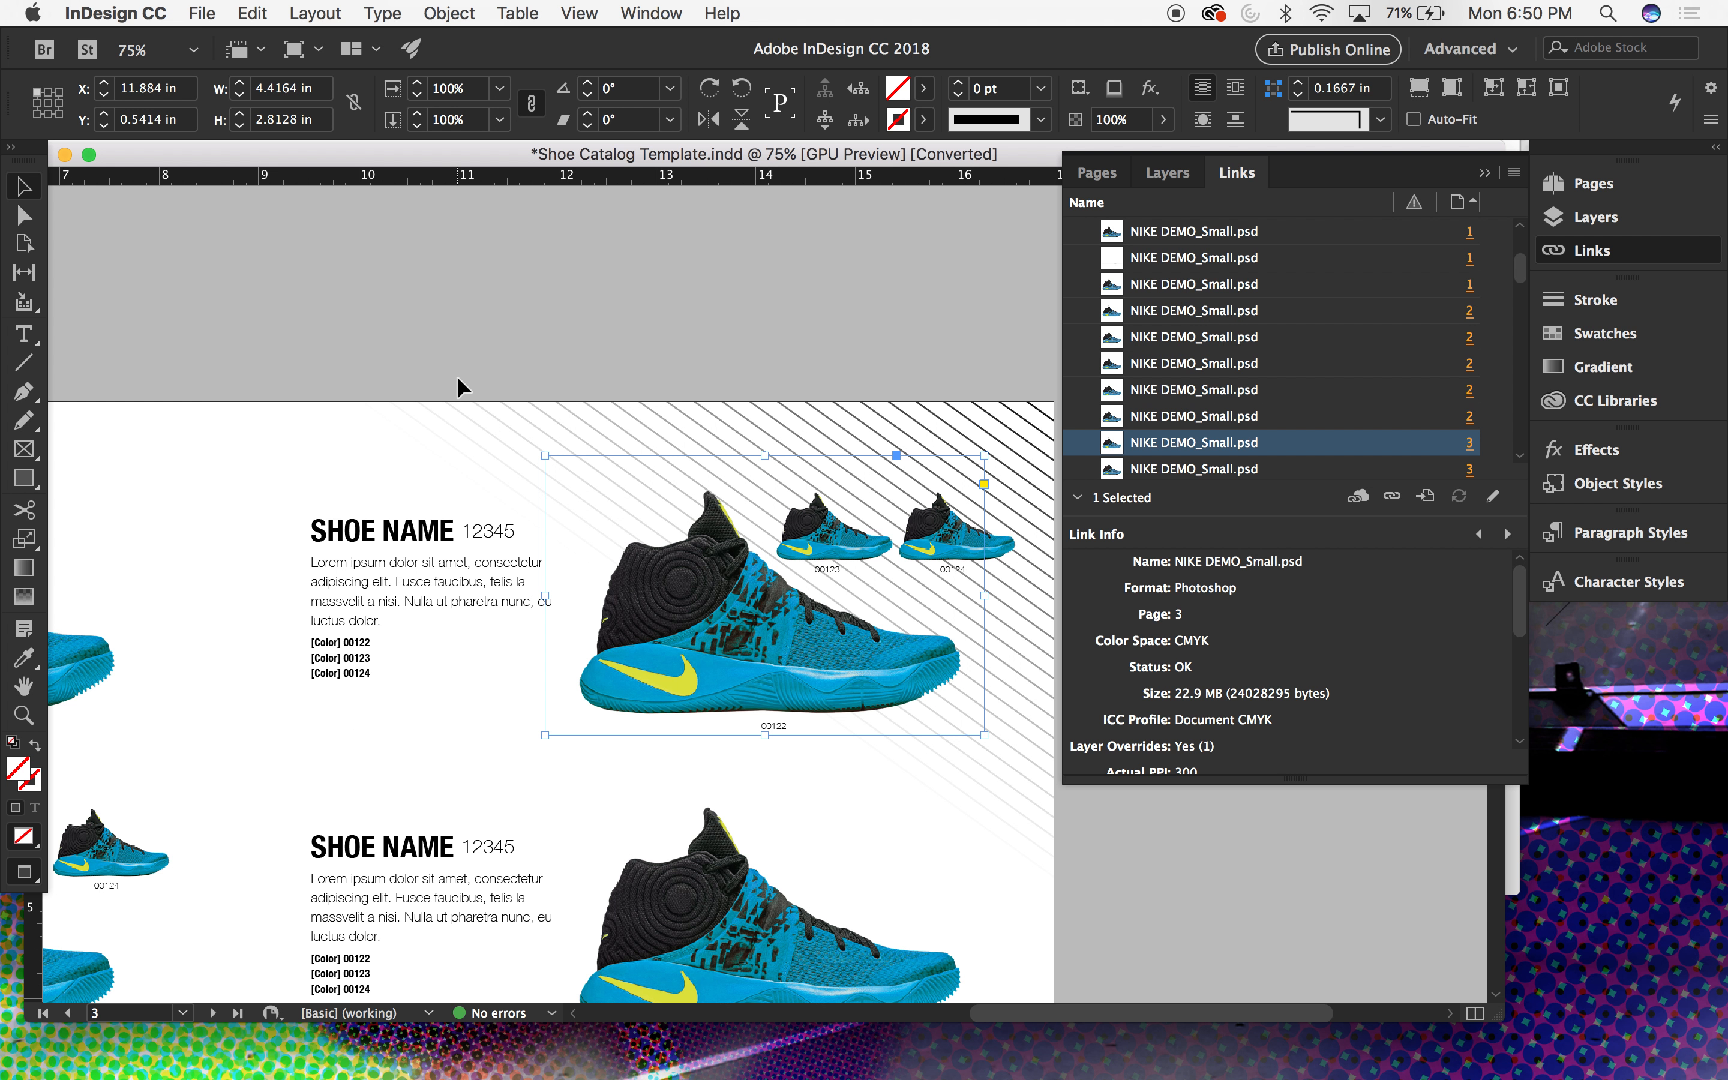
Step: Enlarge the link info area of the Links panel to show the full details of page 3's first large shoe image
scroll(623, 681, "down", 5)
scroll(622, 681, "right", 2)
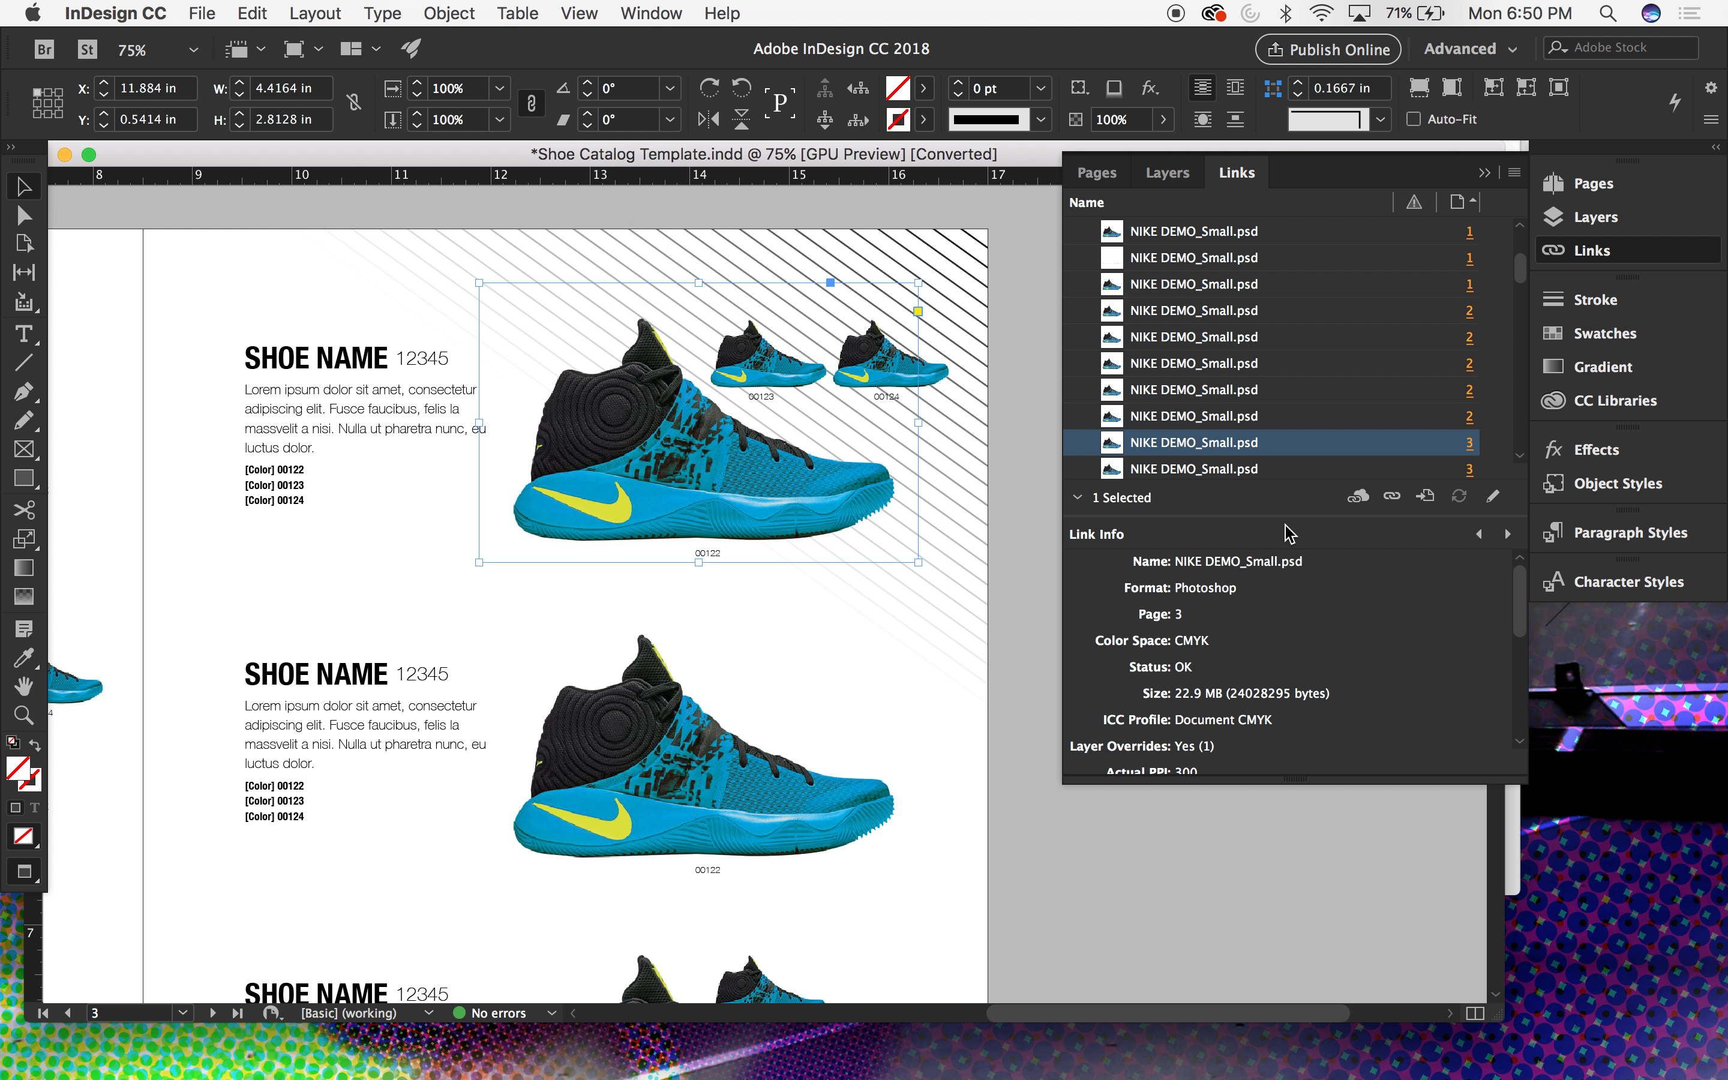
left_click_drag(1288, 522, 1280, 368)
left_click_drag(1292, 312, 1292, 353)
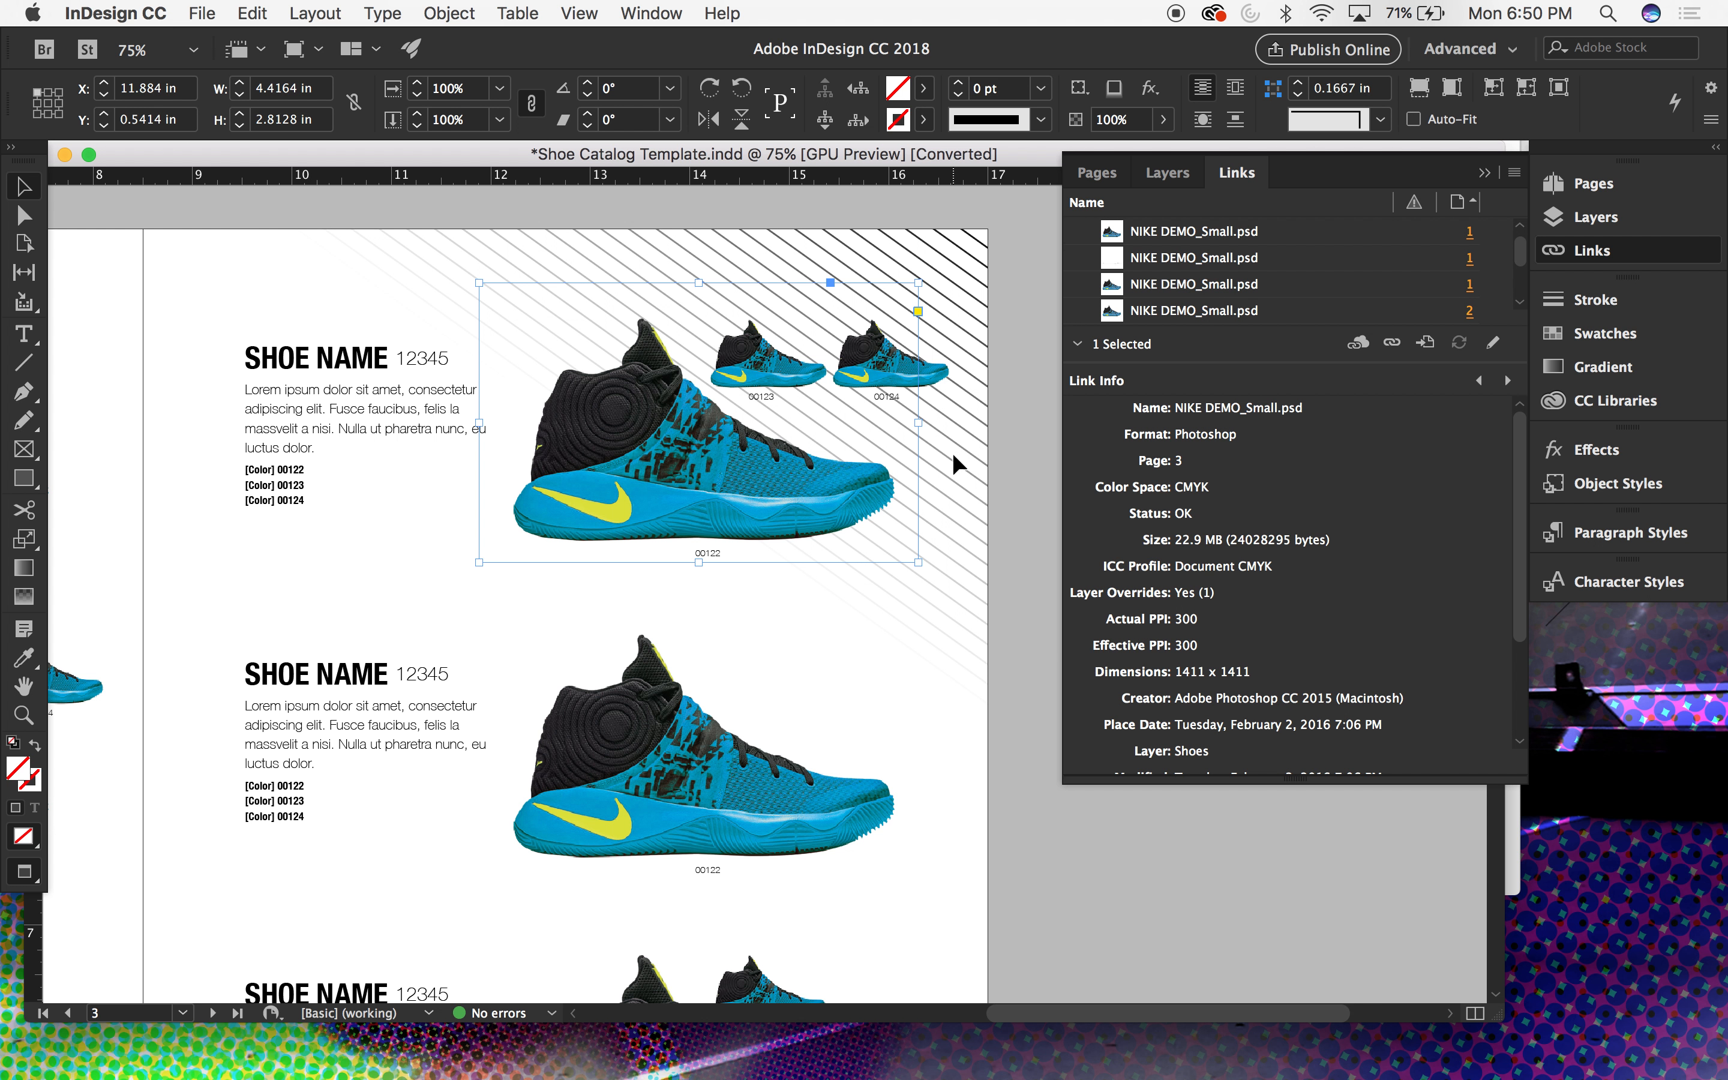
left_click_drag(1387, 783, 1396, 906)
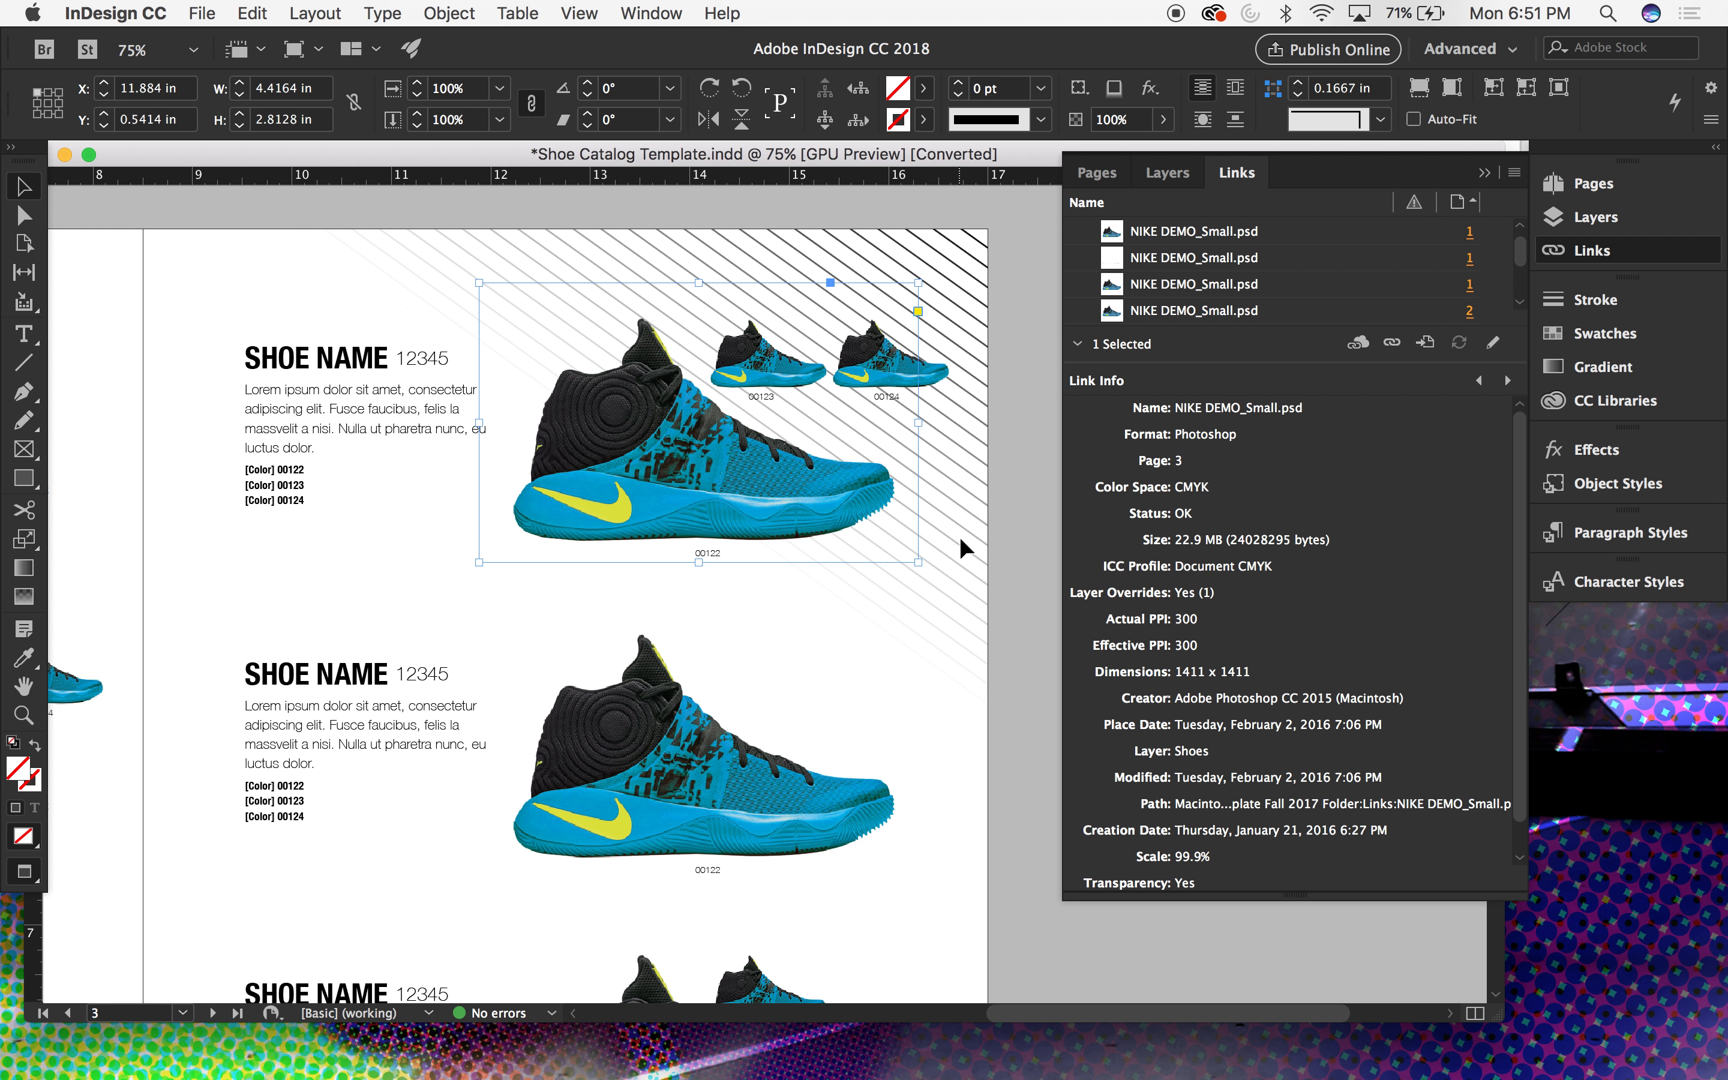
scroll(959, 536, "down", 5)
scroll(960, 536, "up", 5)
scroll(959, 536, "right", 1)
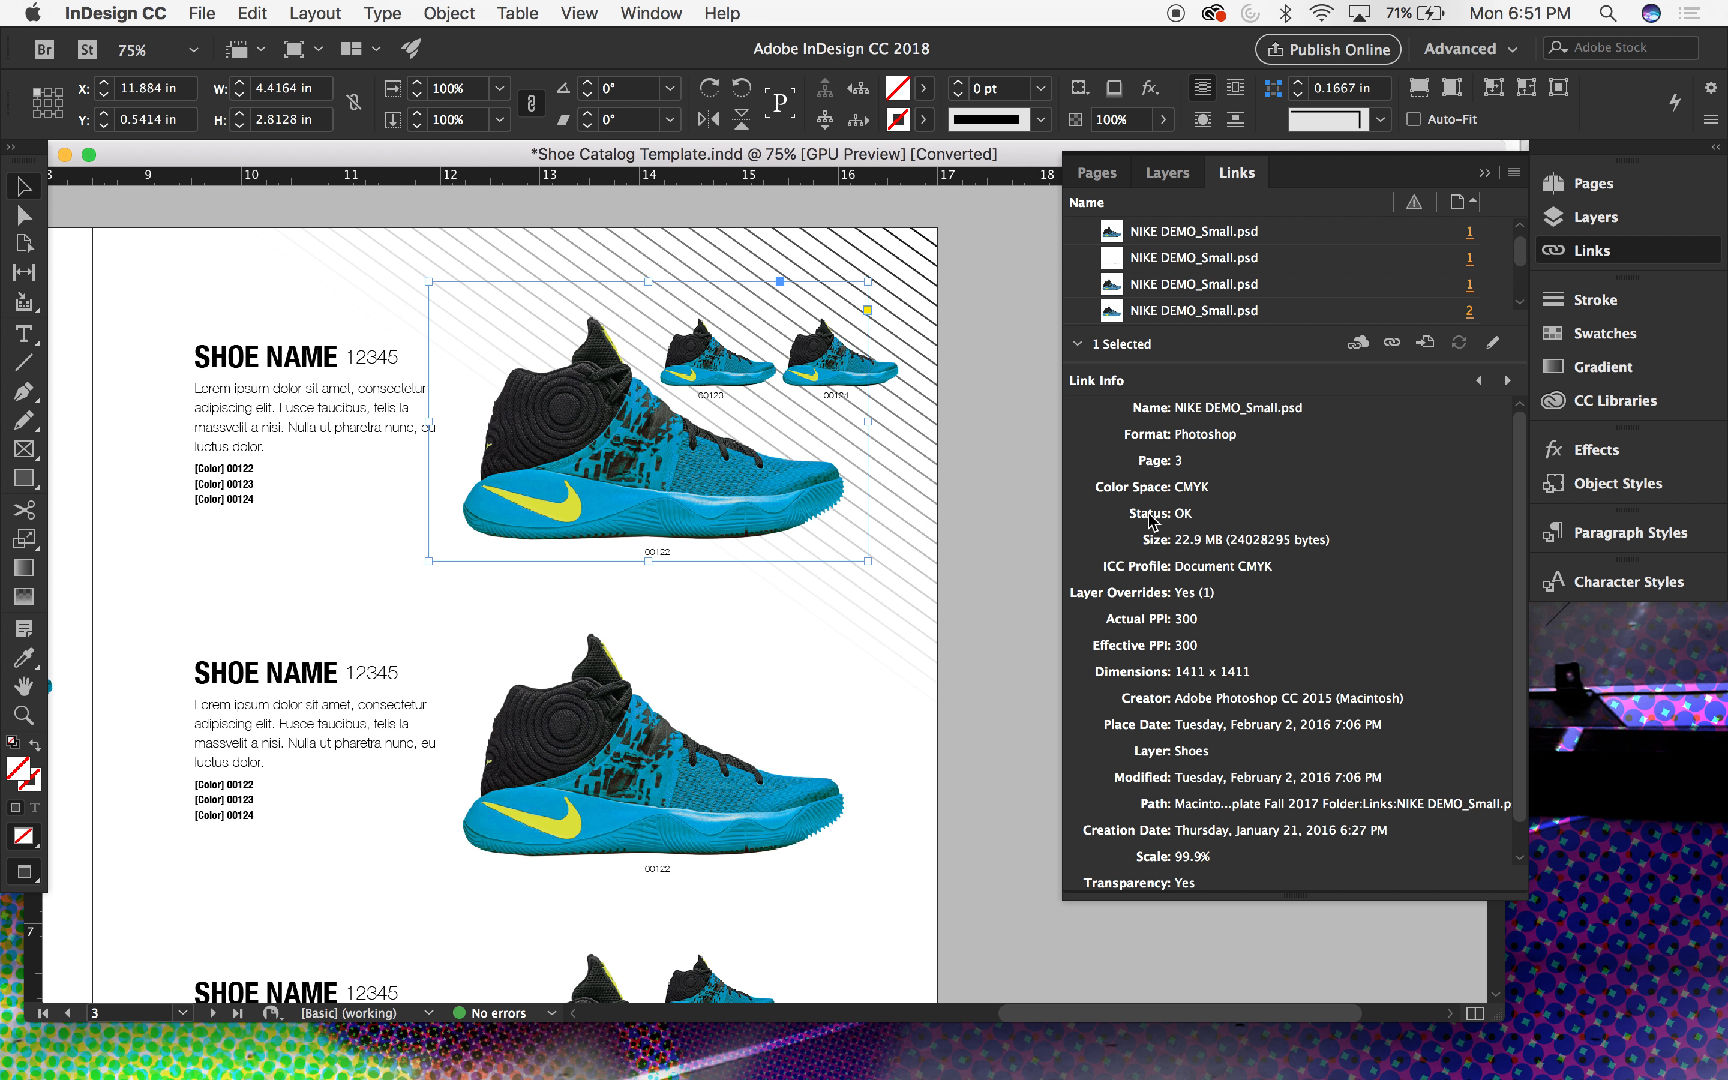
Step: Compare the link info of page 3's first large shoe image with that of the small 00124 shoe image beside it
left_click(889, 372)
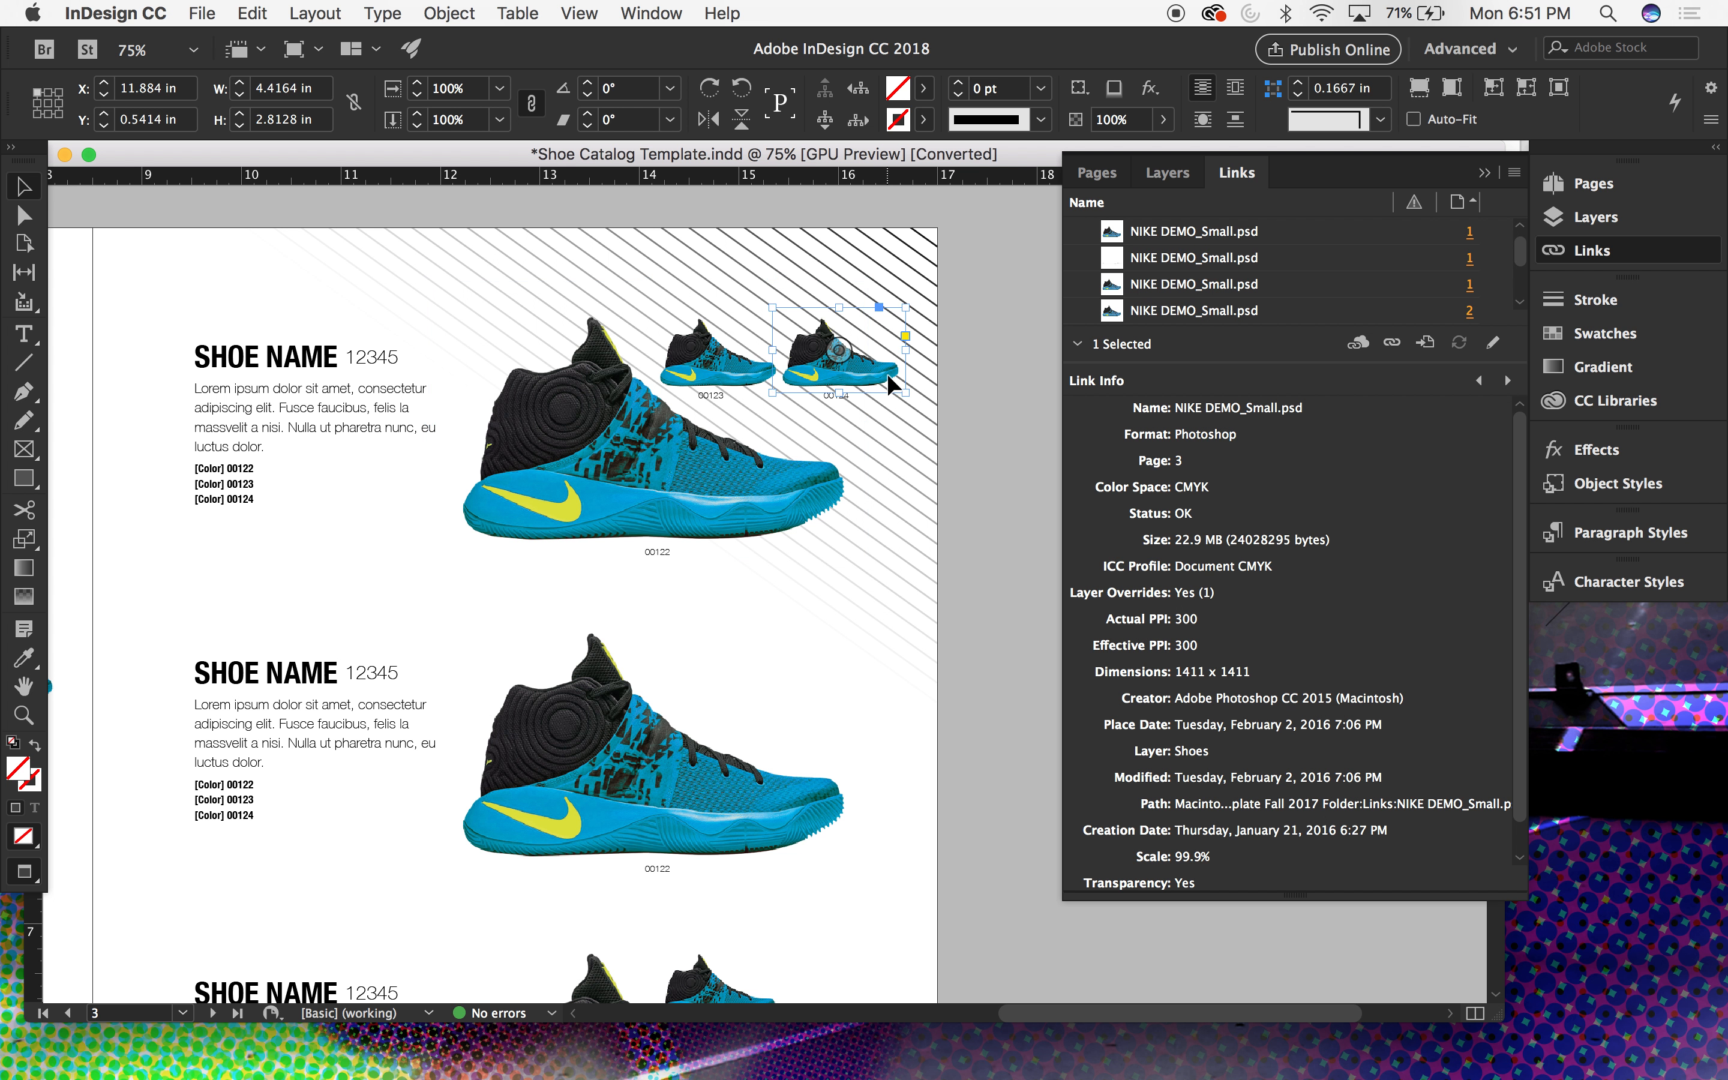
left_click(776, 645)
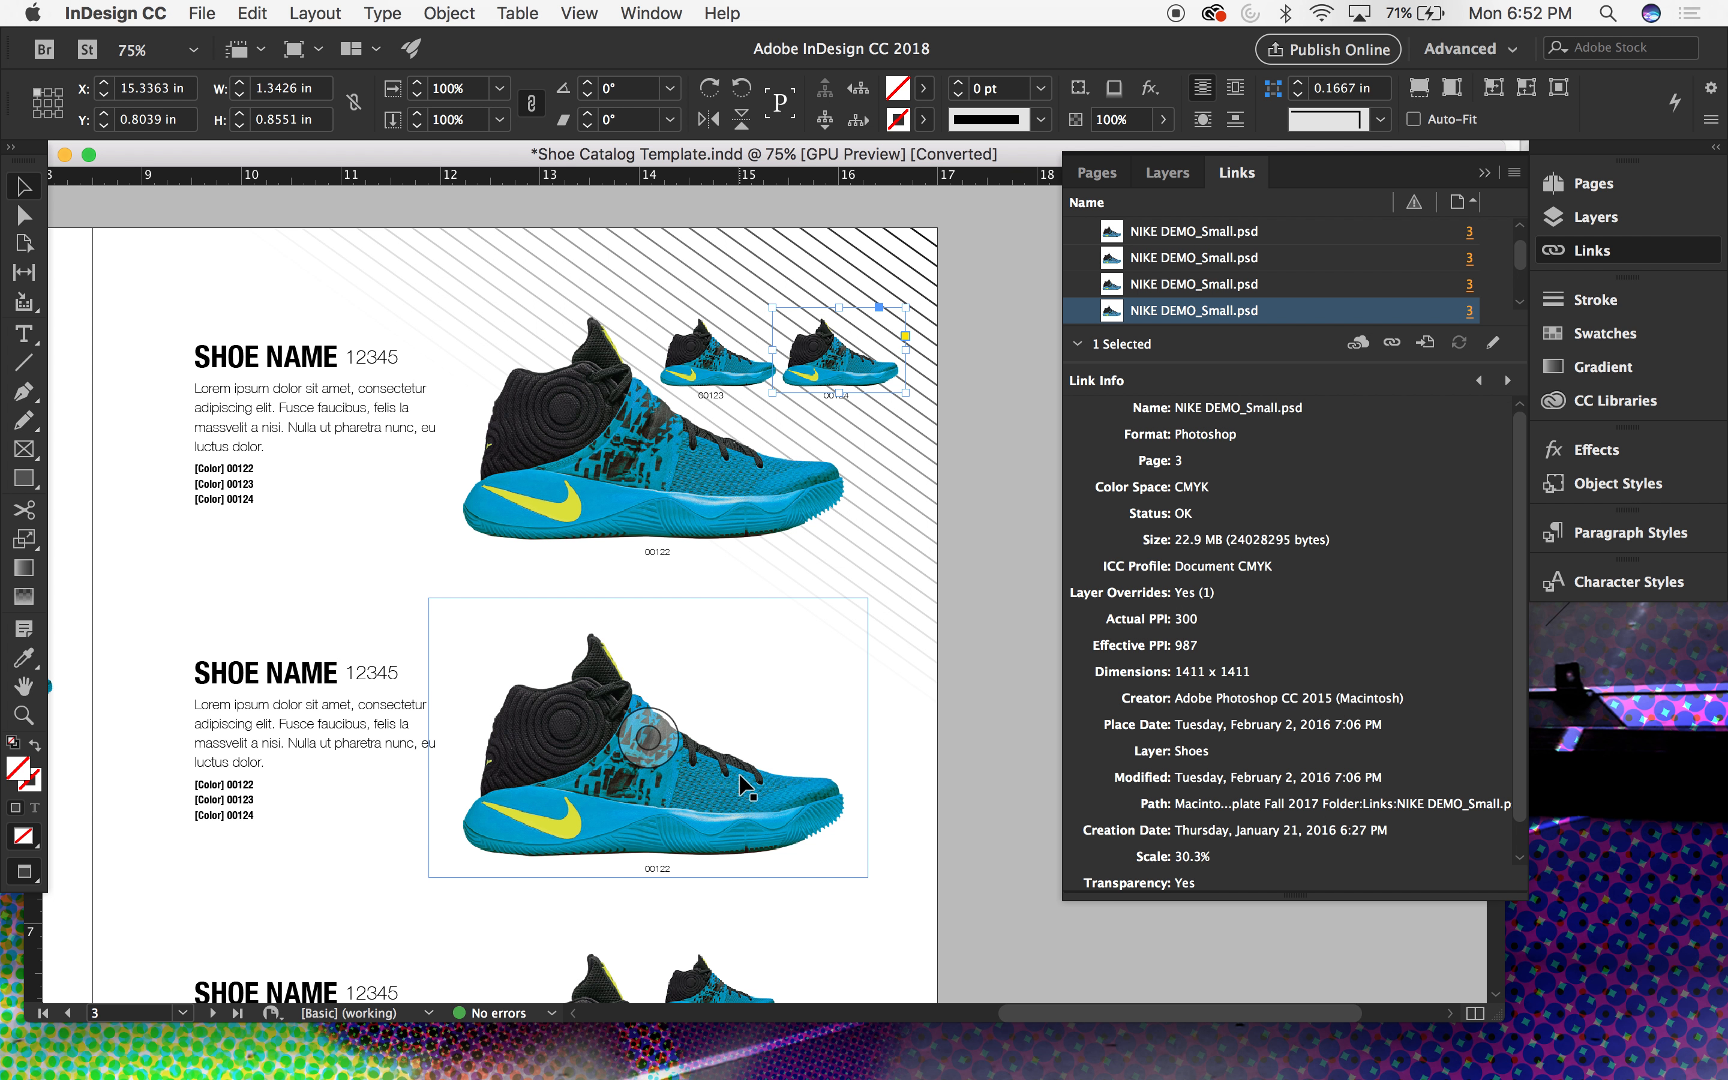
left_click(752, 477)
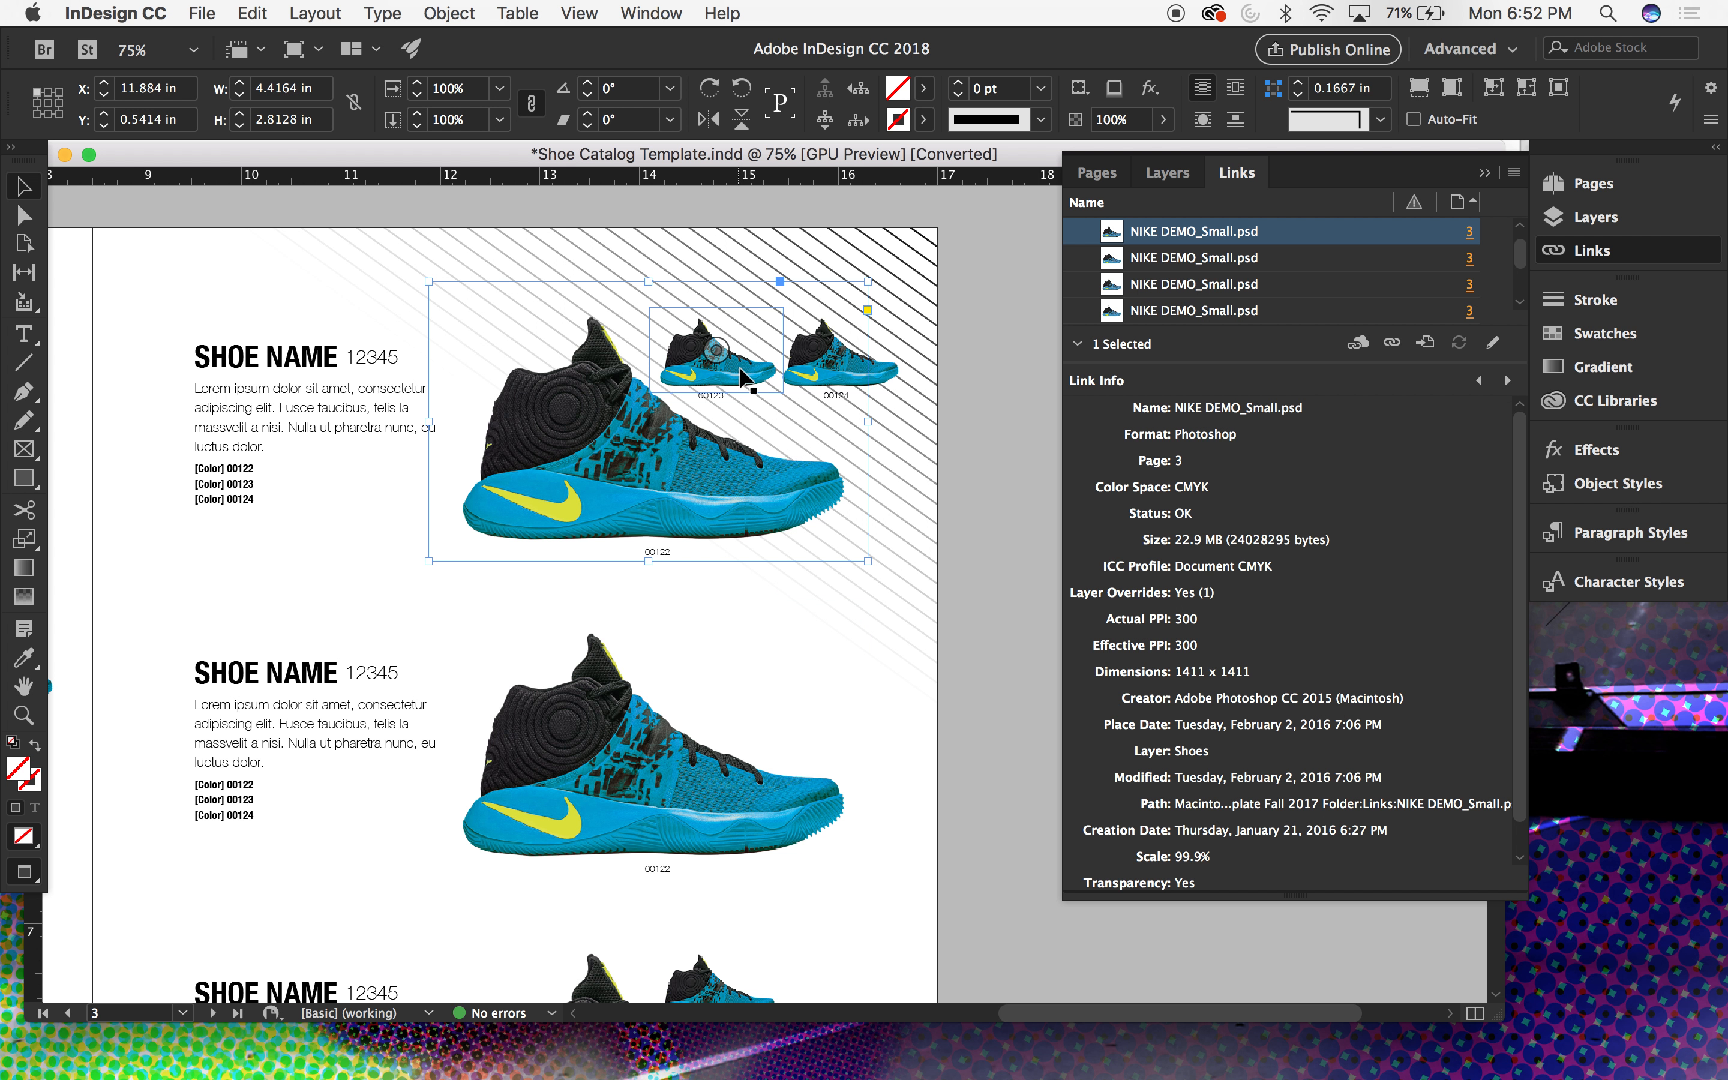
left_click(826, 352)
left_click(825, 351)
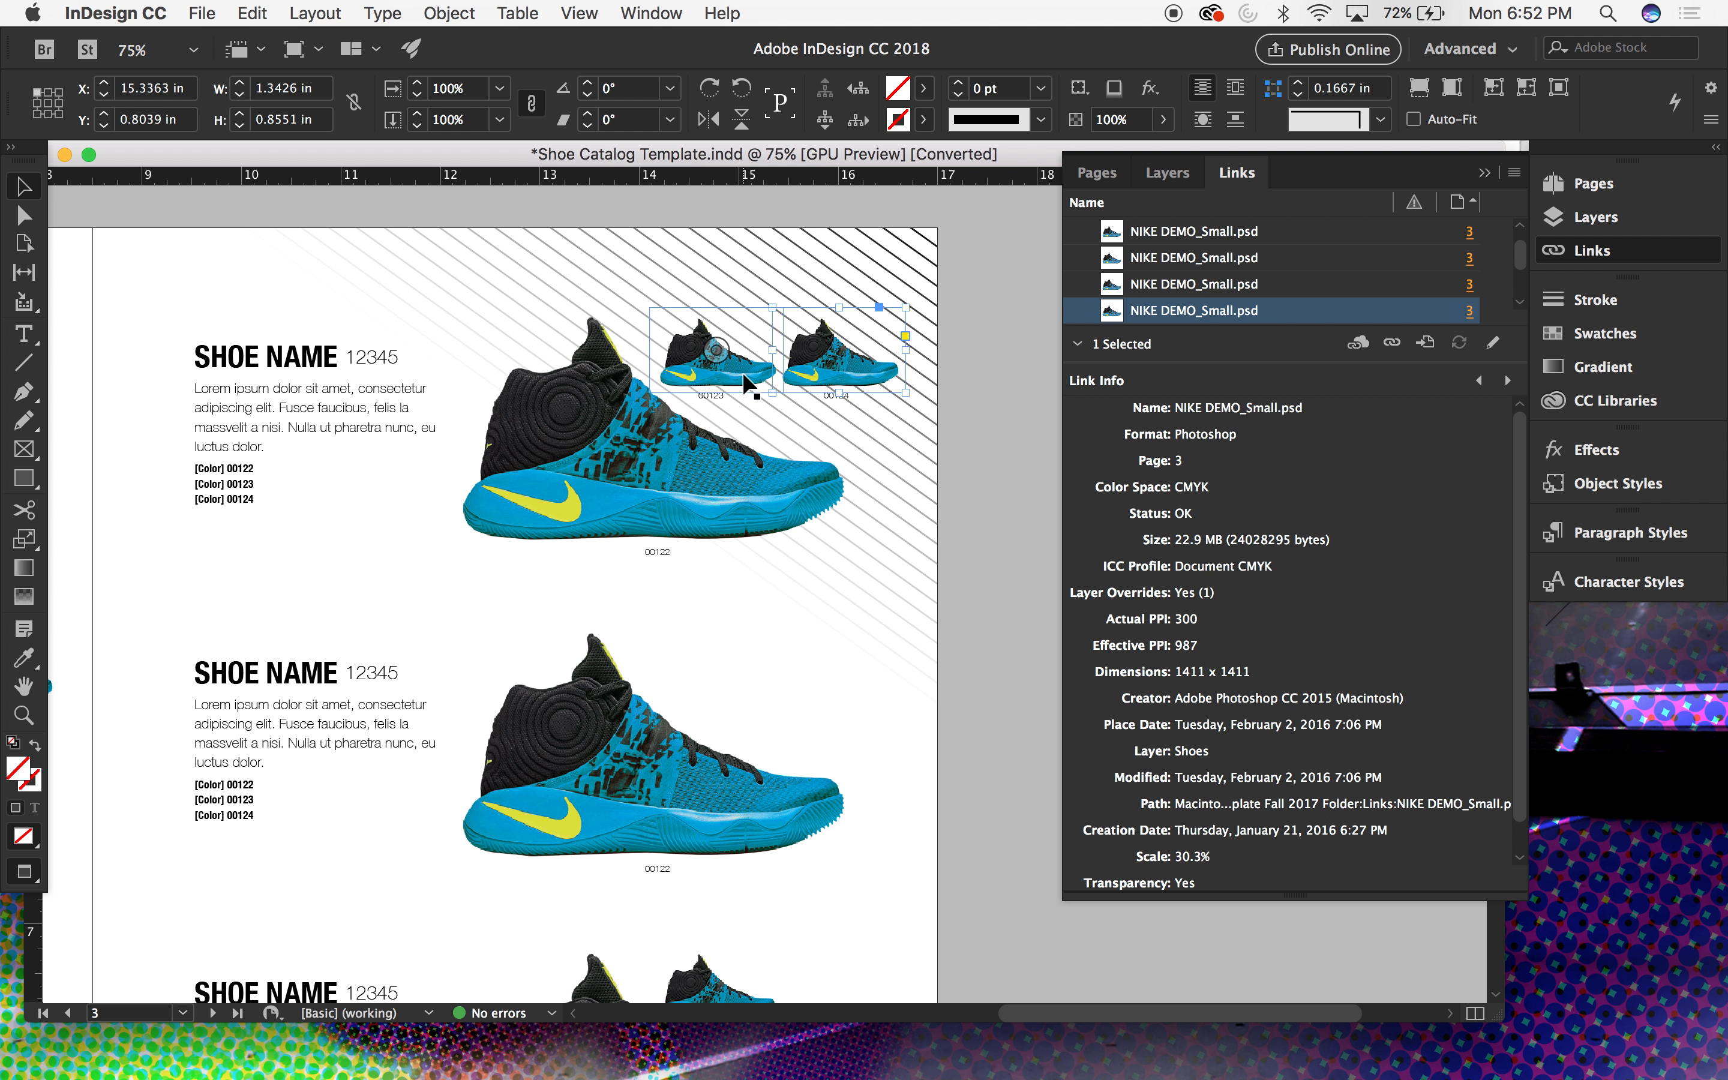
left_click(757, 443)
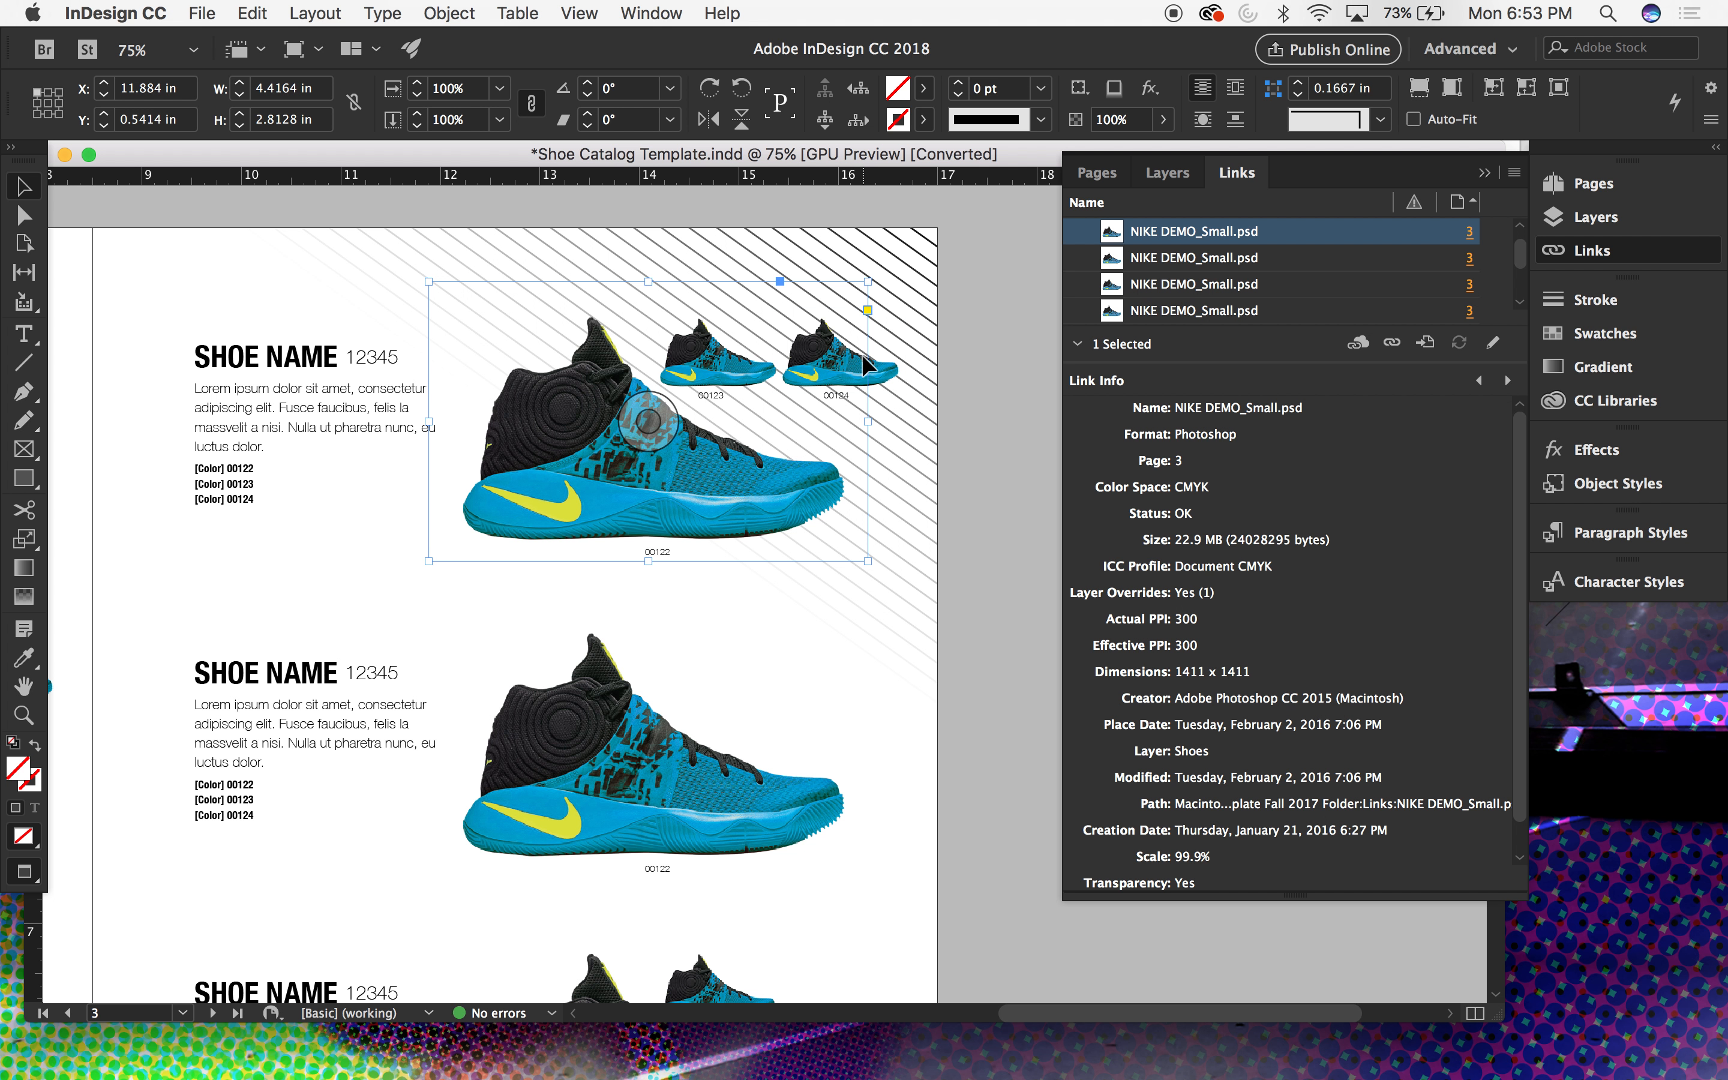
left_click(891, 358)
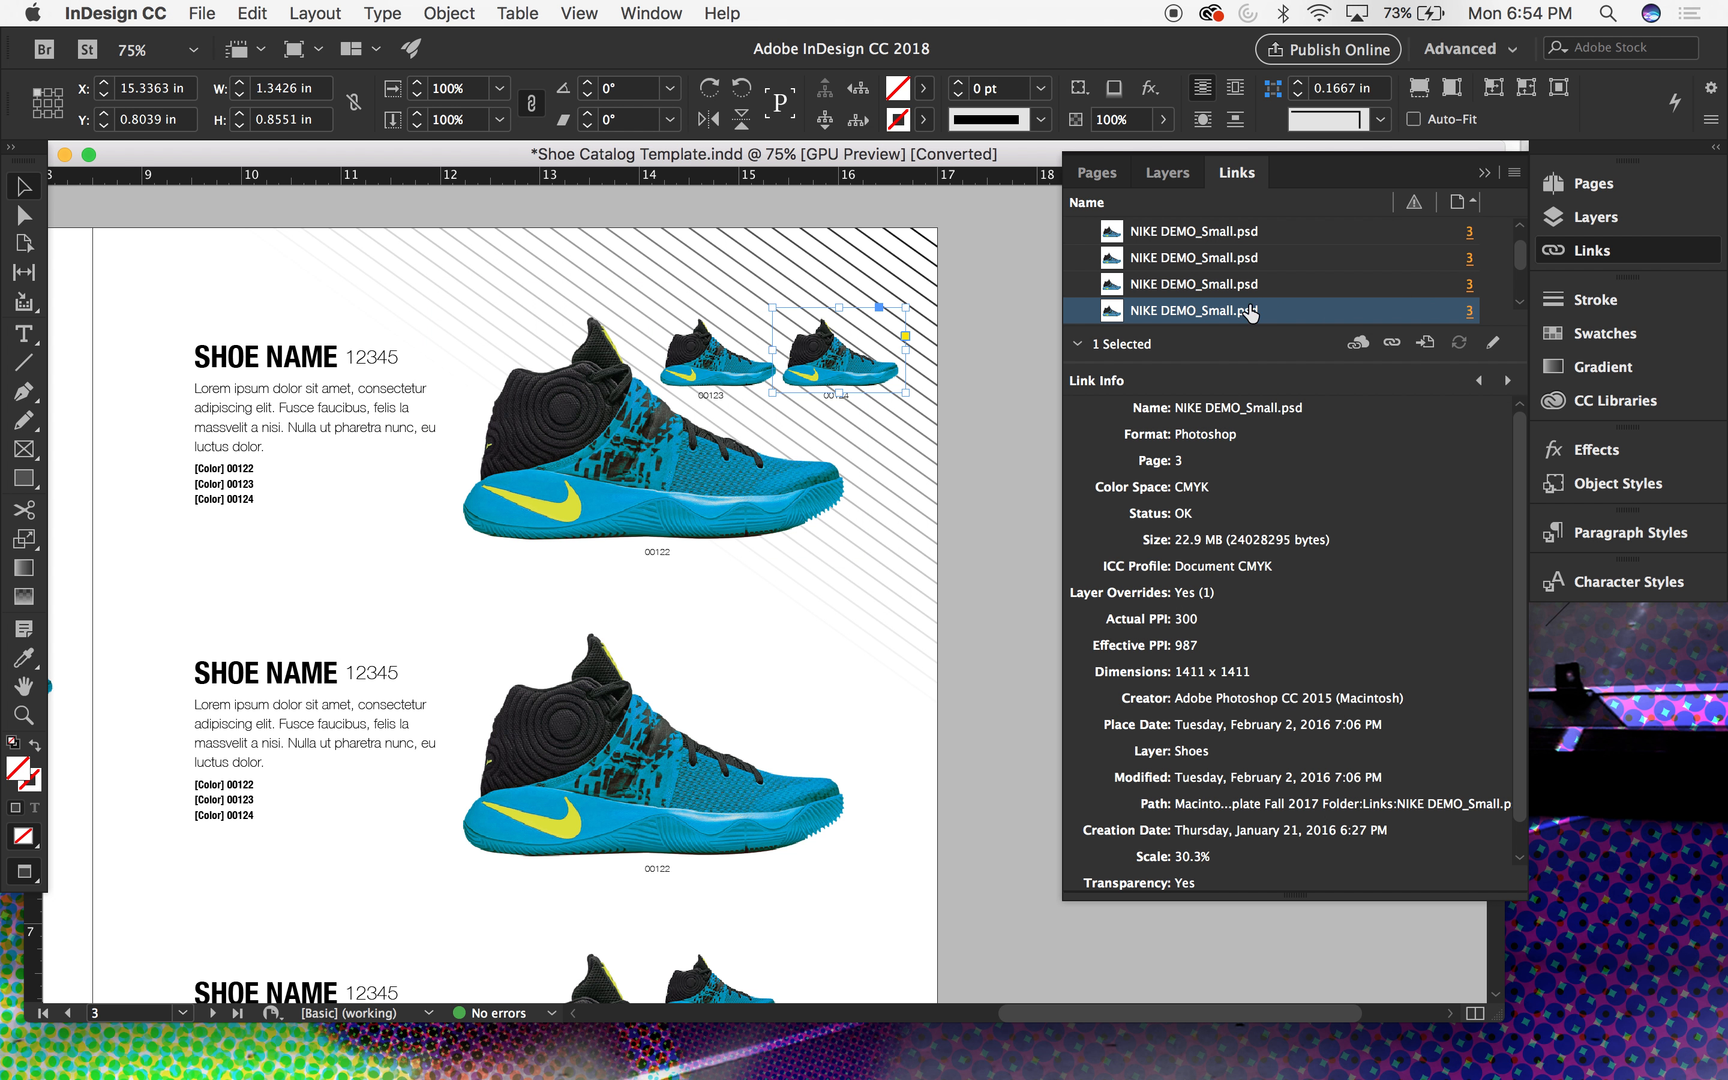
Step: Give the link list more room and reselect the small 00124 shoe image to check its actual and effective PPI
left_click_drag(1208, 368, 1208, 472)
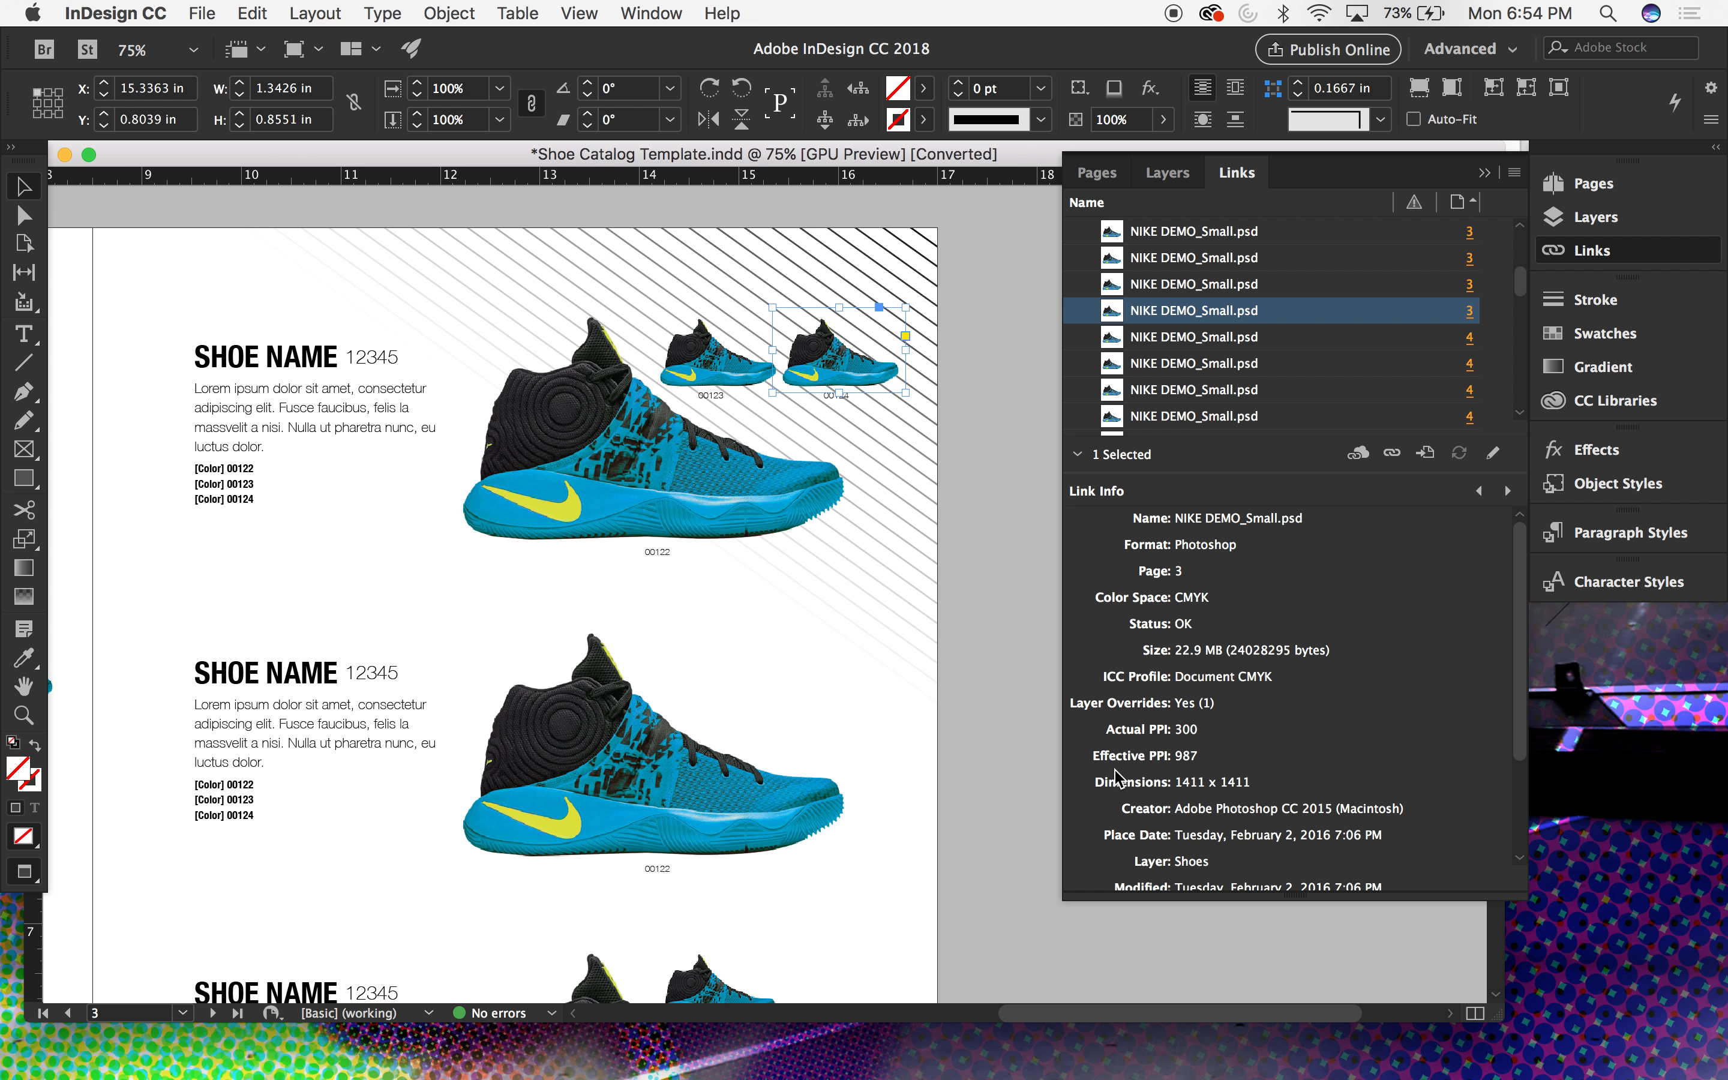
left_click(1002, 589)
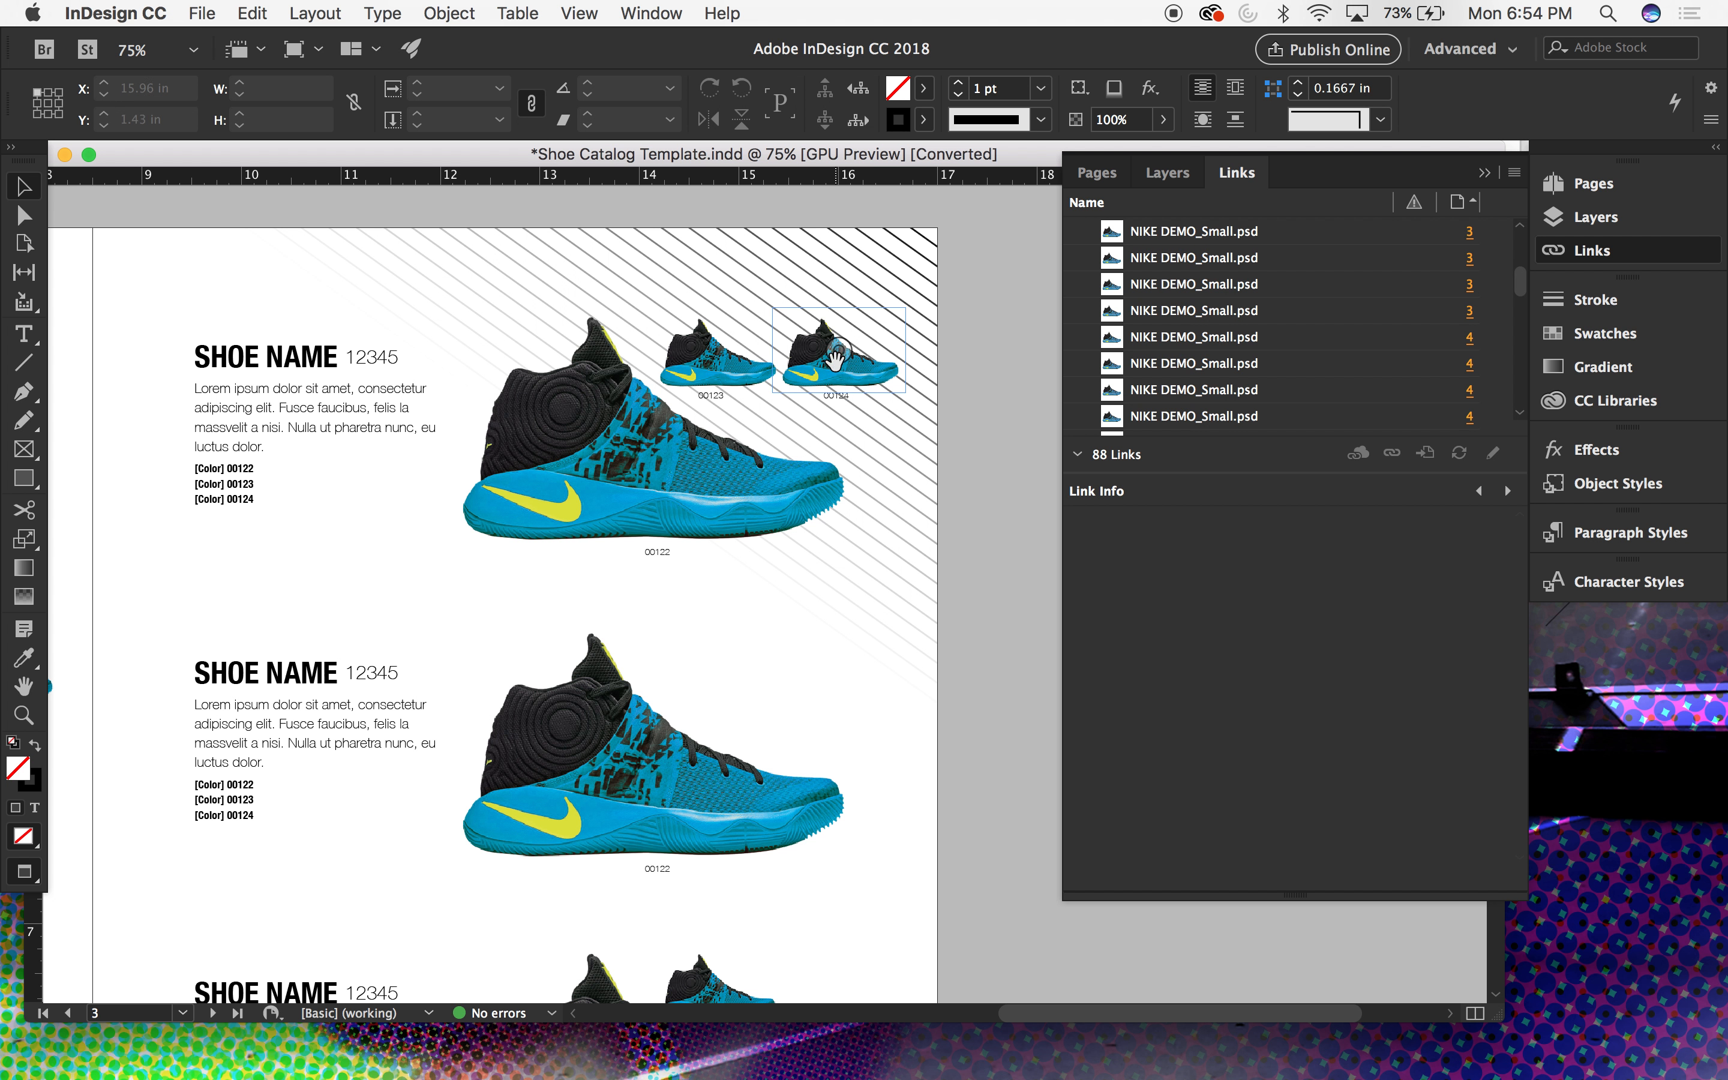
left_click(876, 384)
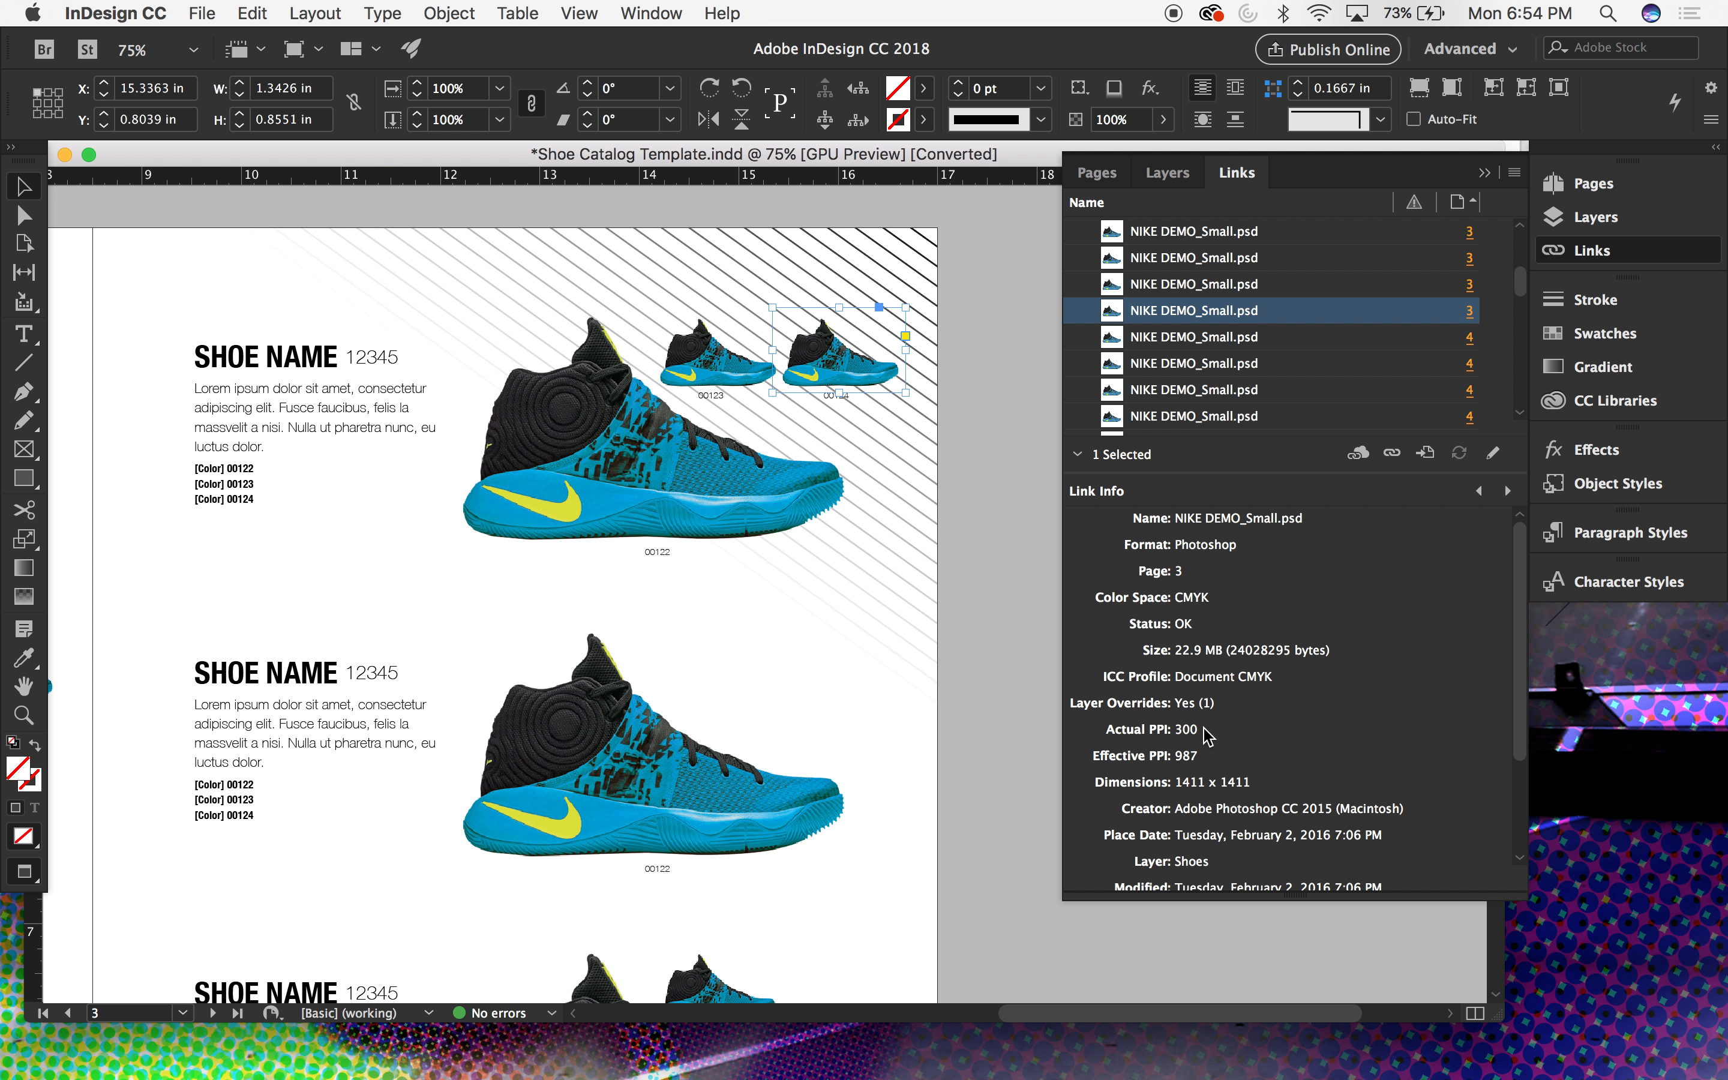
Step: Select page 3's second large shoe image and examine it with its neighbouring entries at 100%
left_click(1008, 537)
scroll(1008, 537, "down", 5)
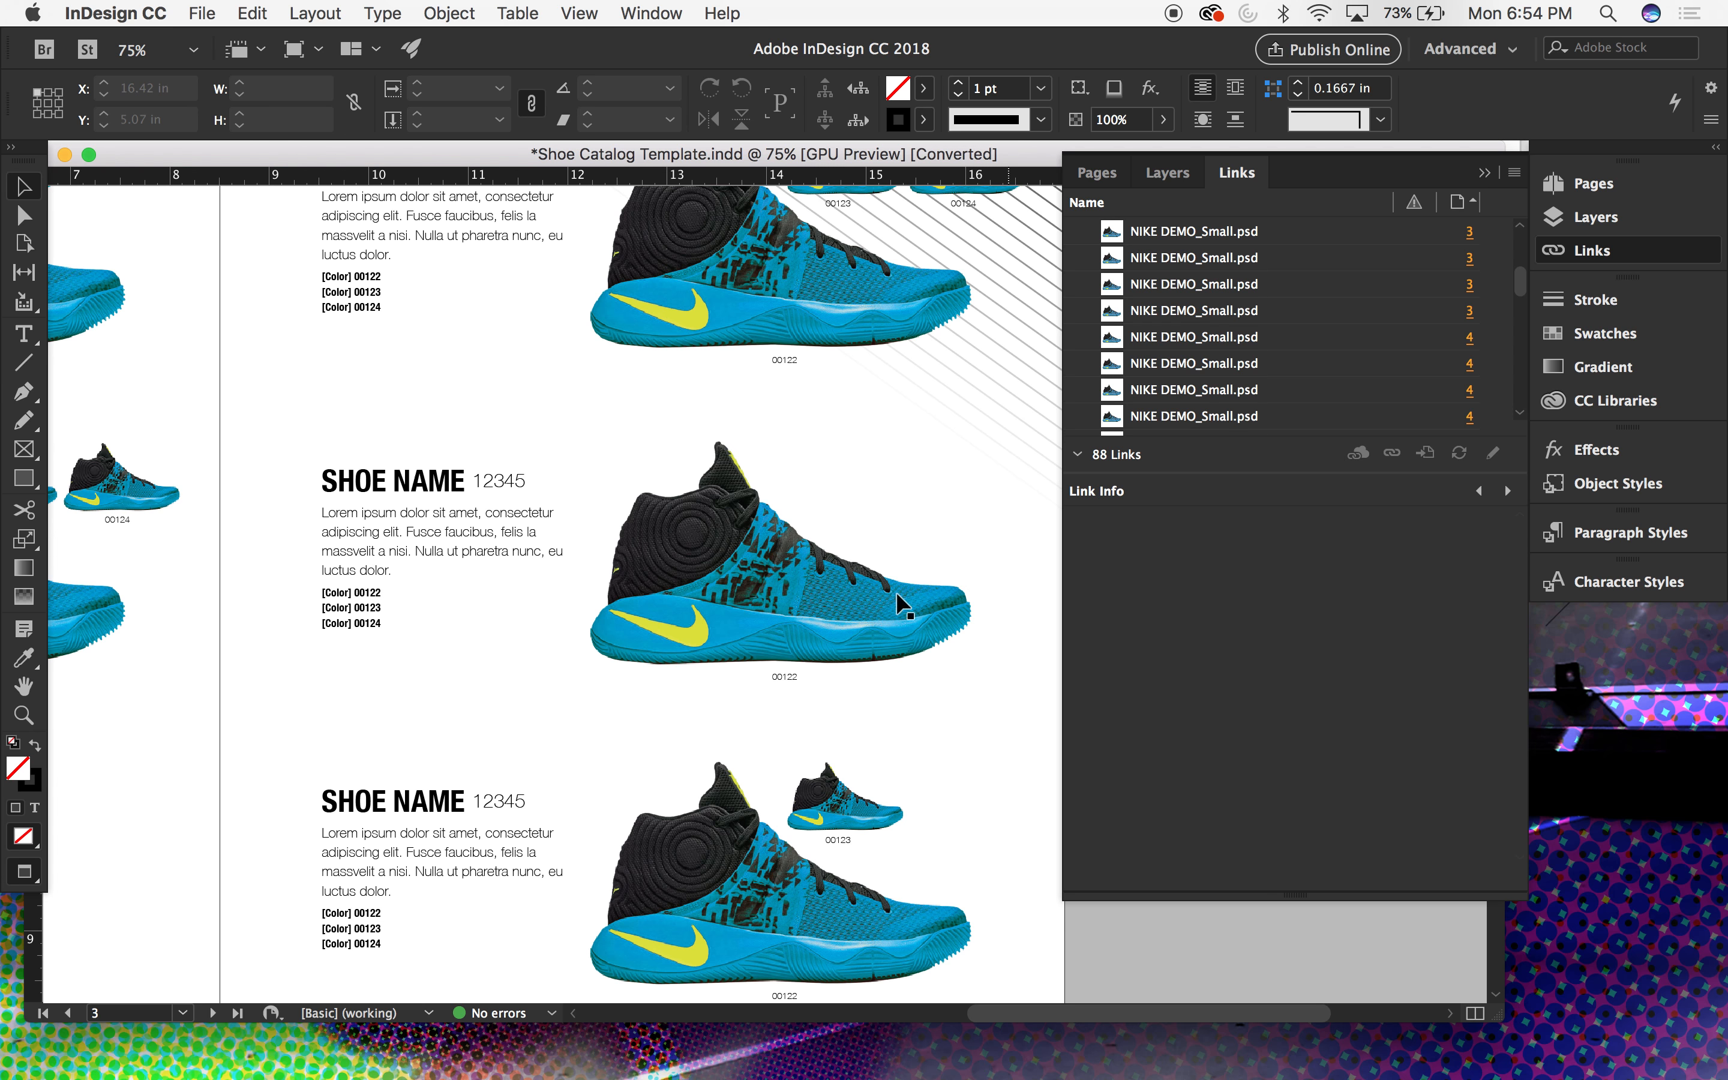
left_click(669, 495)
scroll(610, 554, "down", 3)
key("super+equal")
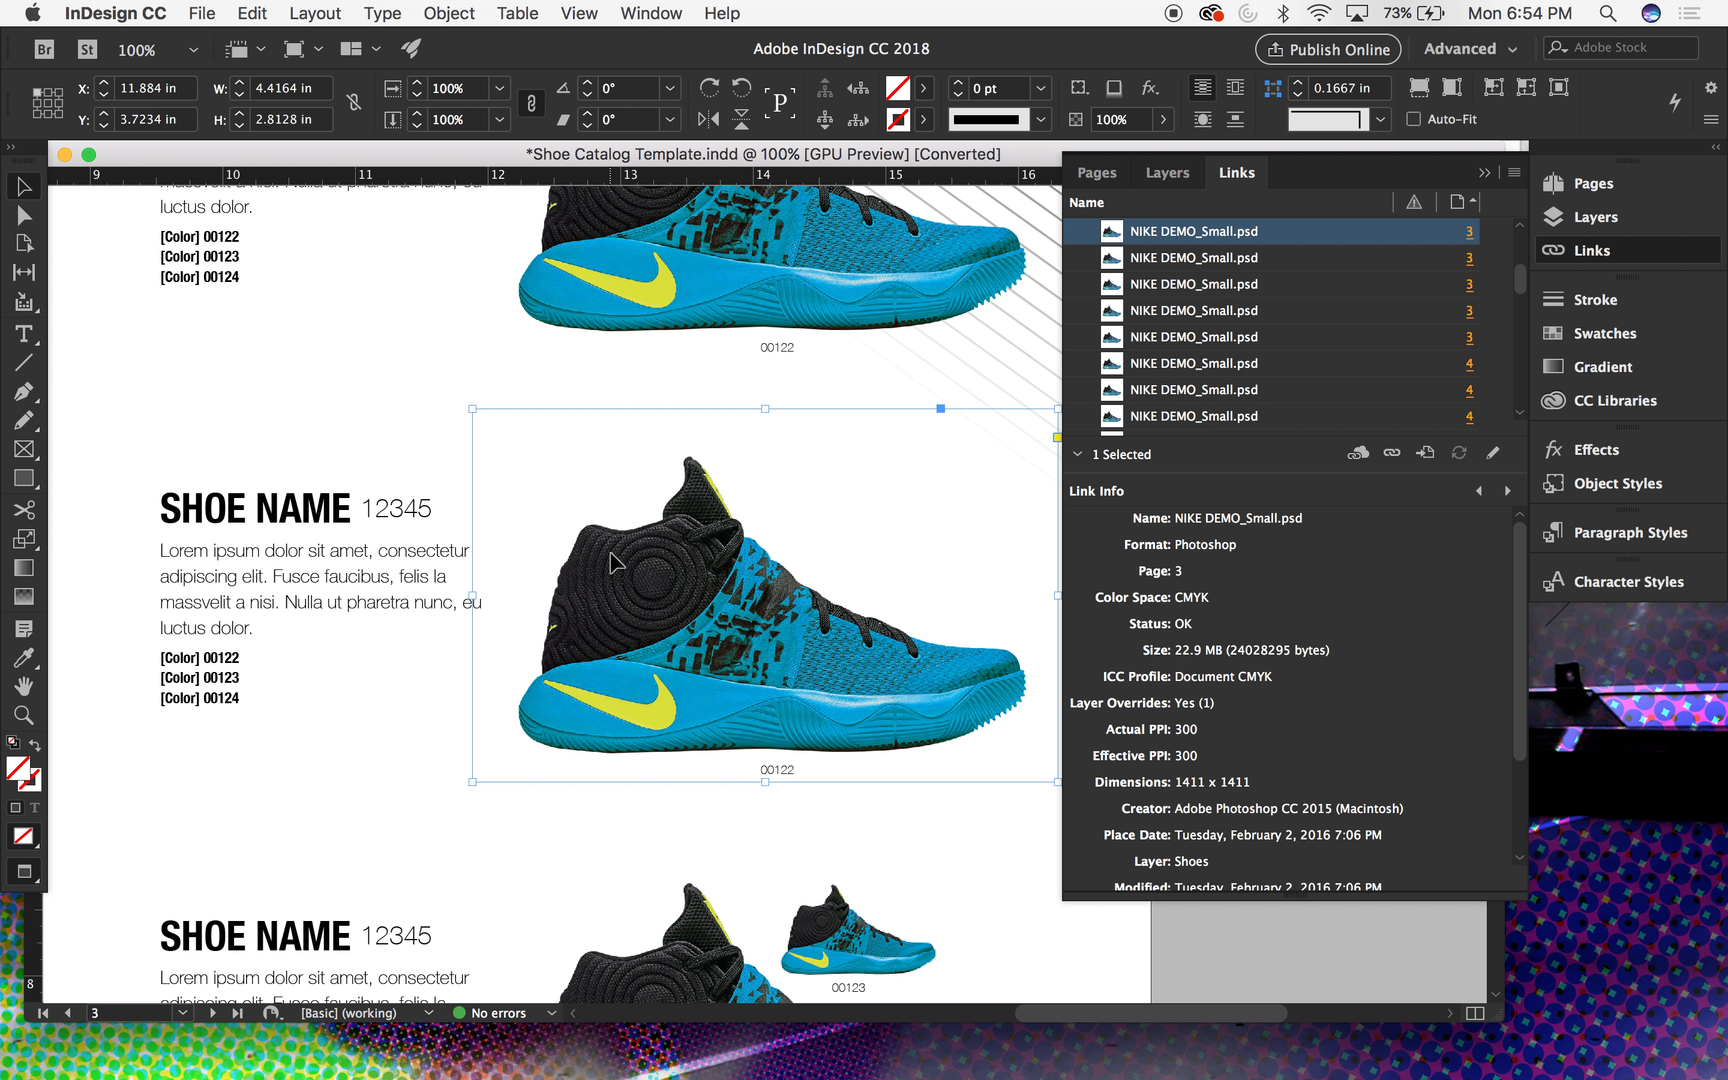
scroll(611, 550, "up", 5)
scroll(611, 555, "down", 3)
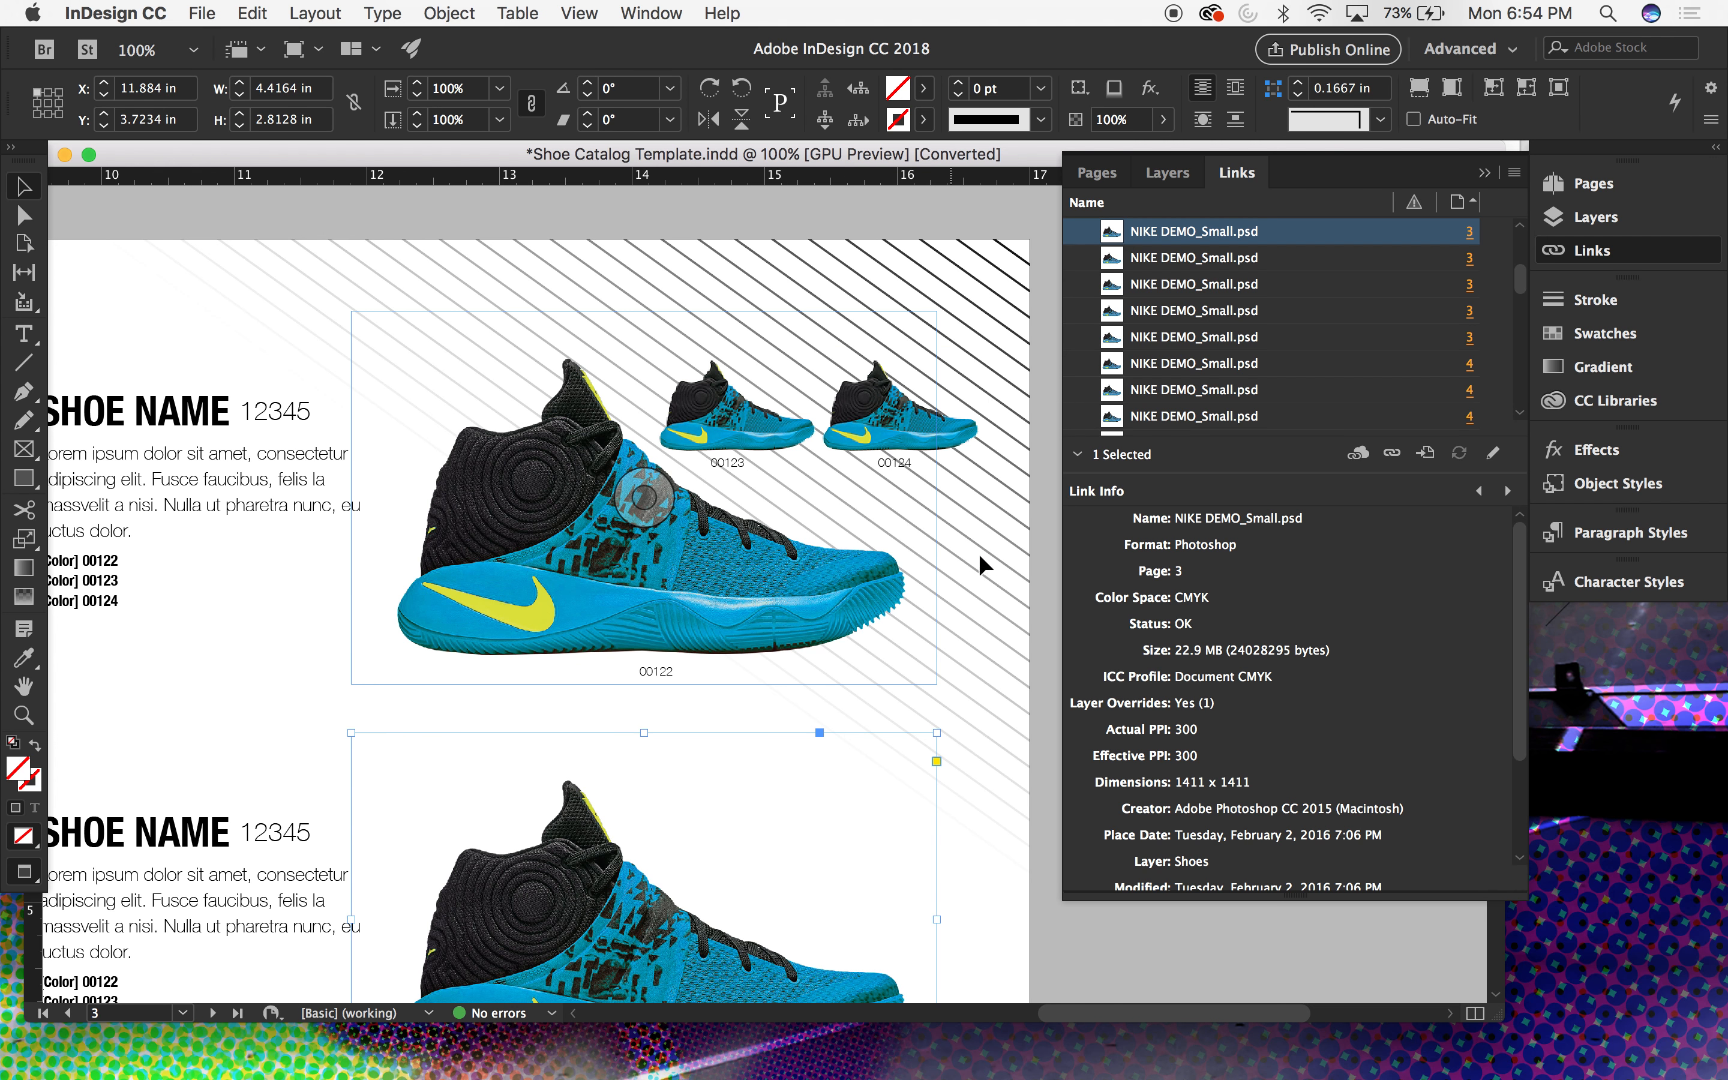
scroll(983, 556, "down", 6)
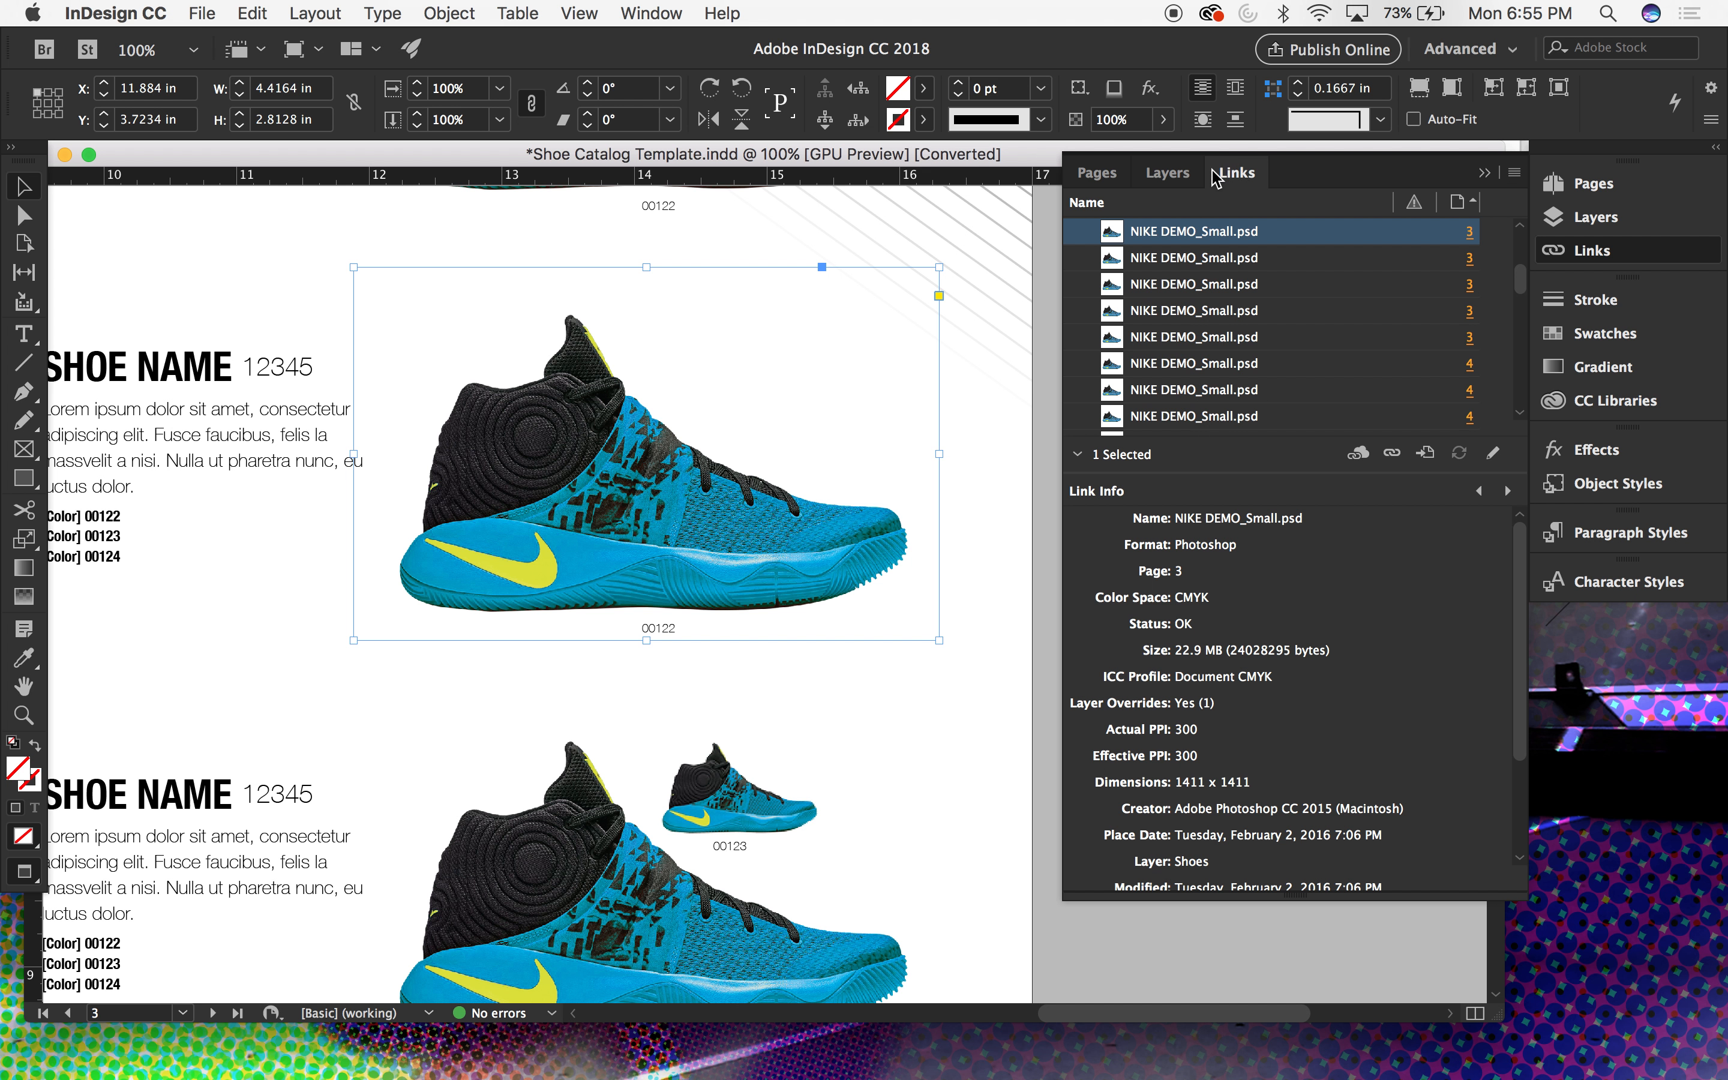
Step: Open the selected link's original file, NIKE DEMO_Small.psd, in Photoshop and bring its layers fully into view
left_click(1514, 173)
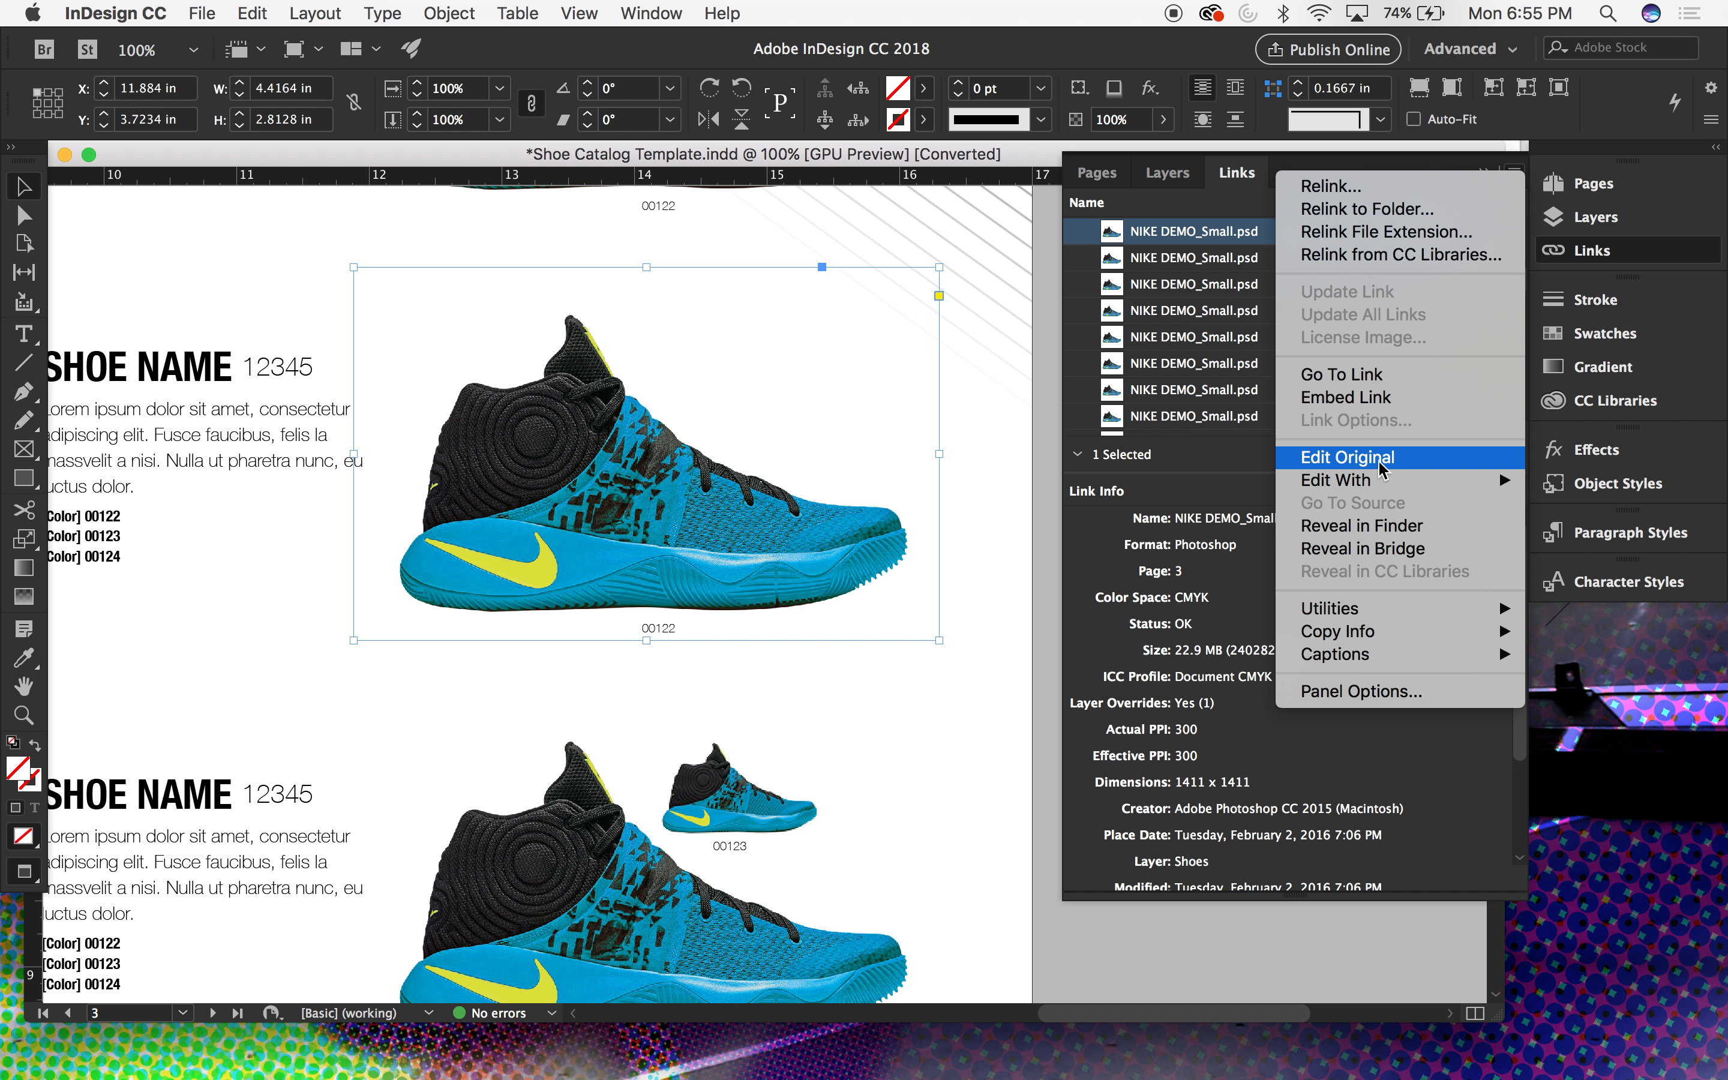
left_click(1355, 457)
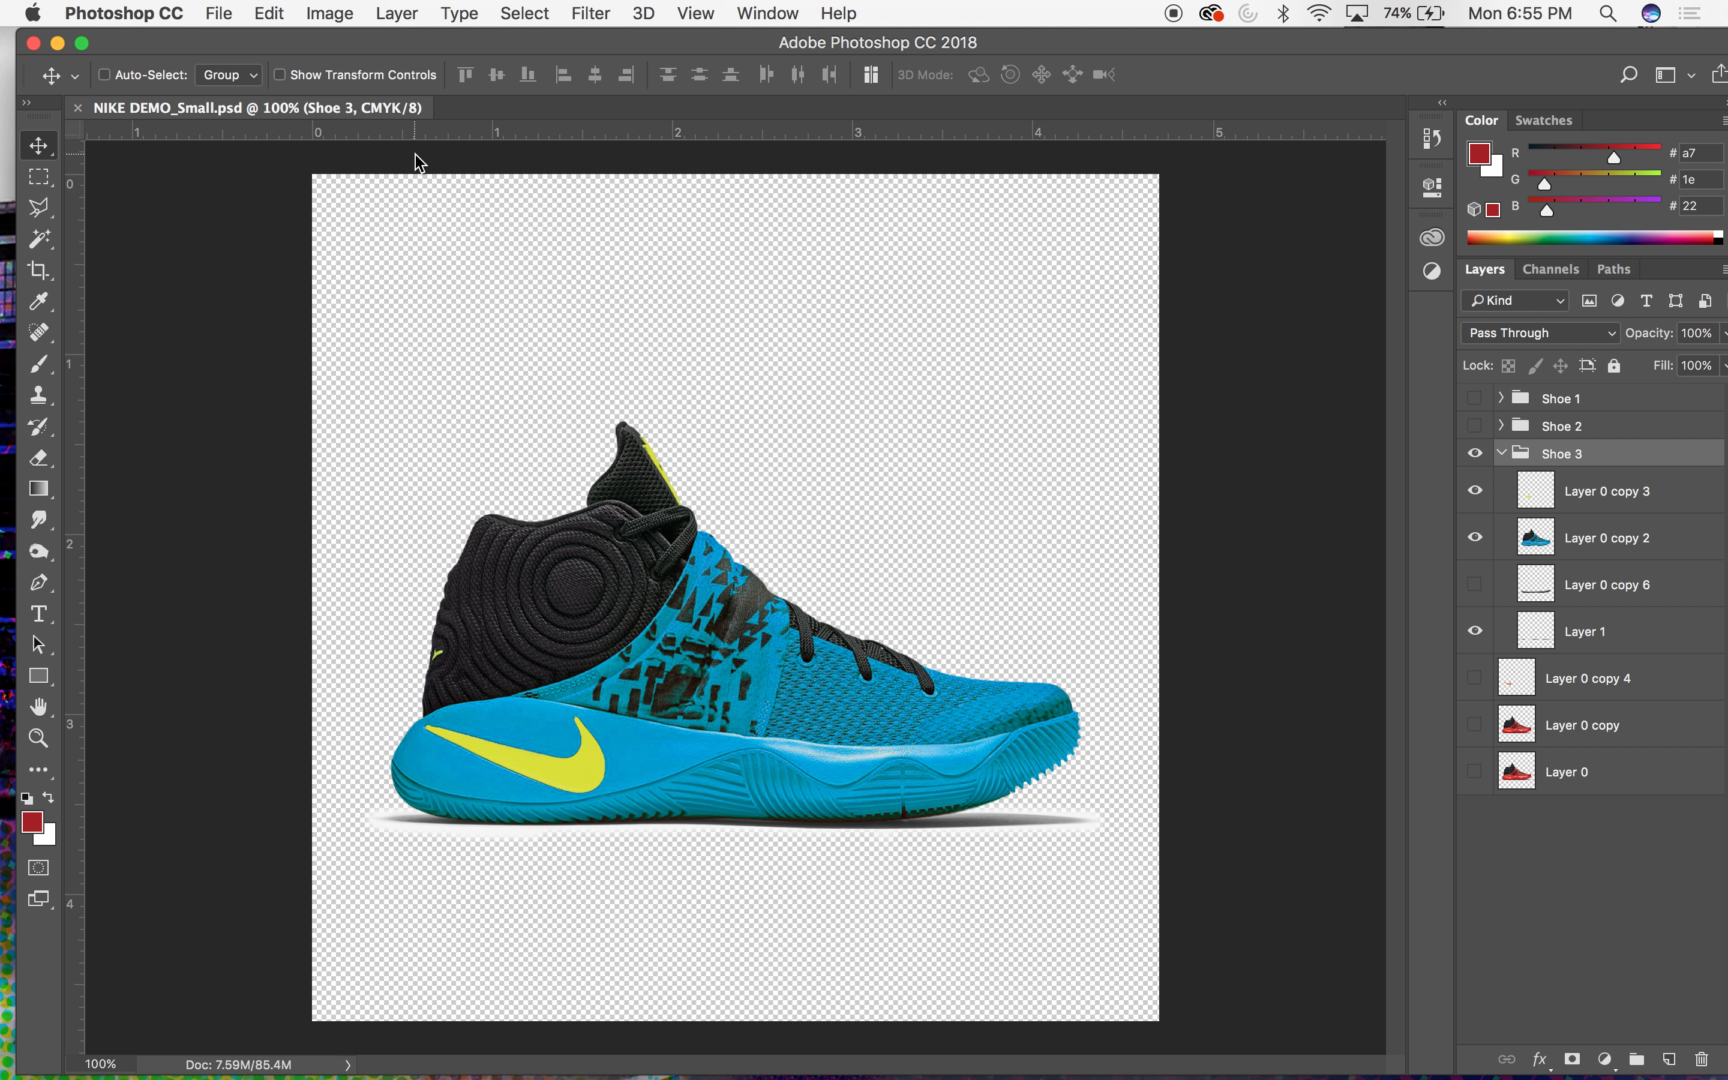
left_click_drag(300, 40, 283, 39)
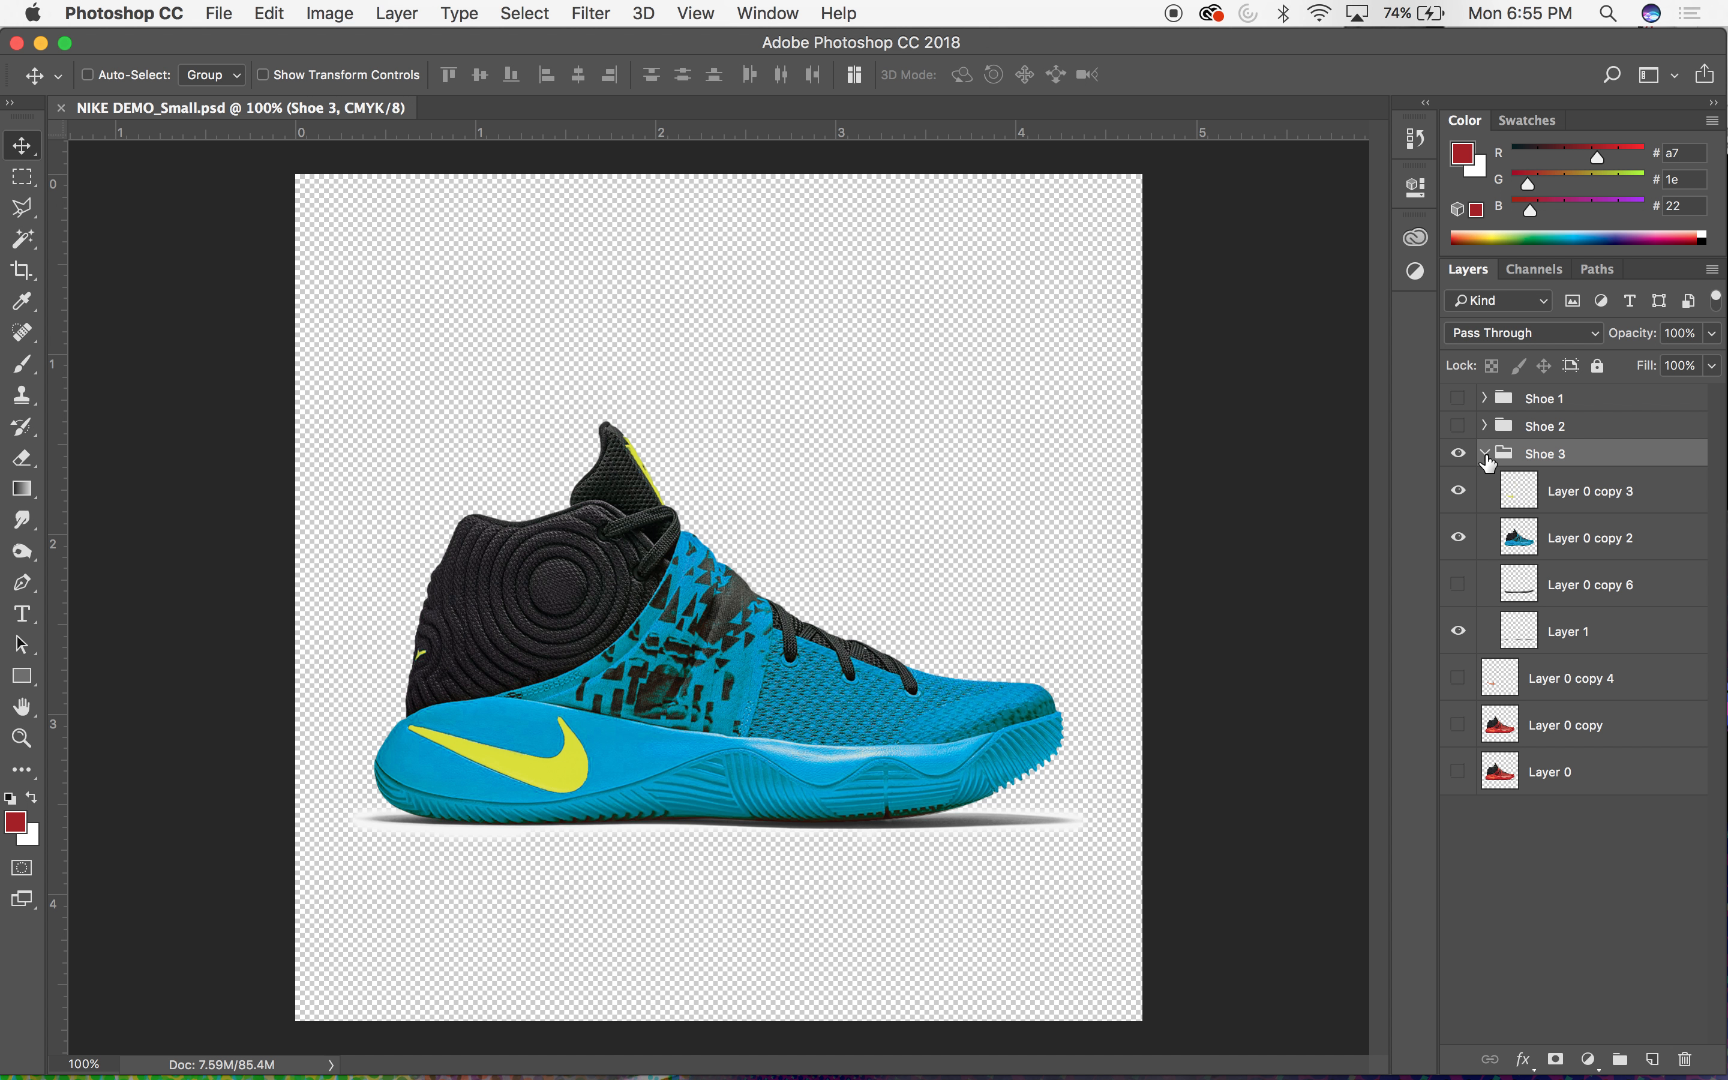
Step: Show the Shoe 2 layer group briefly, hide it again, and collapse the Shoe 3 group
left_click(1459, 428)
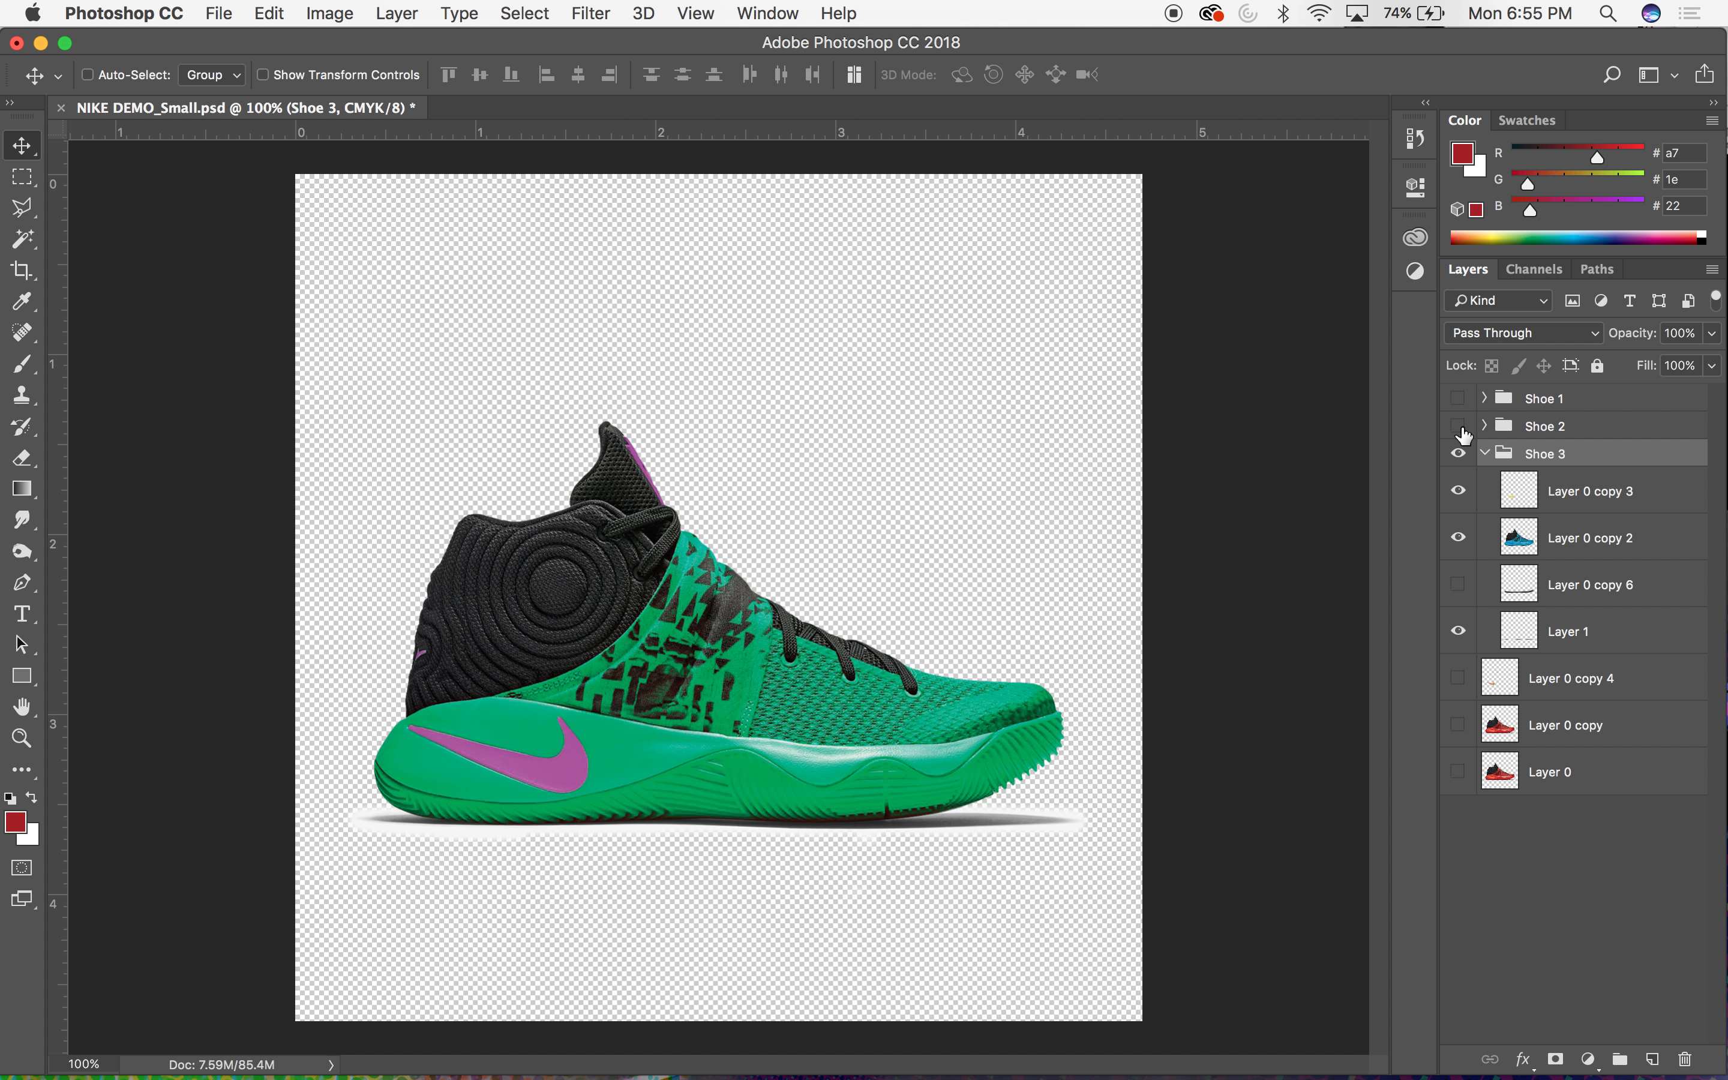
left_click(1458, 429)
left_click(1486, 453)
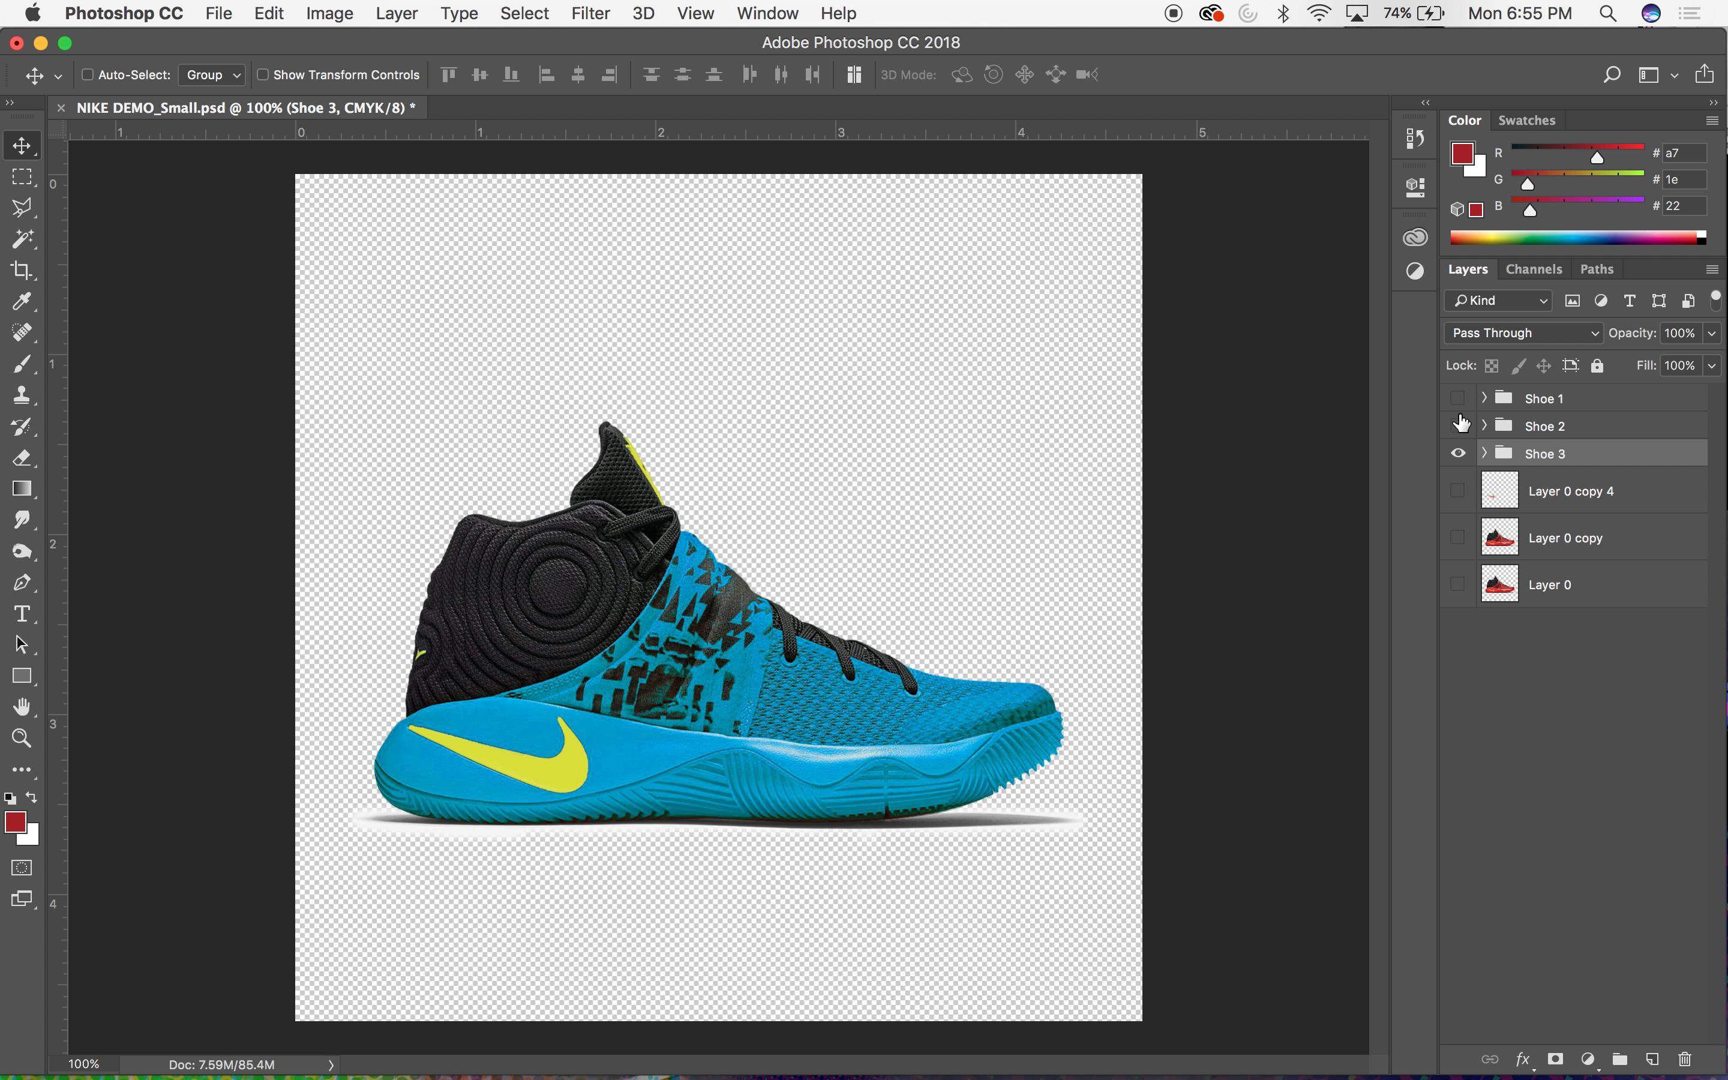
Step: Display only the Shoe 1 group and inspect the layers inside it, including Layer 0 copy 5
left_click(1533, 398)
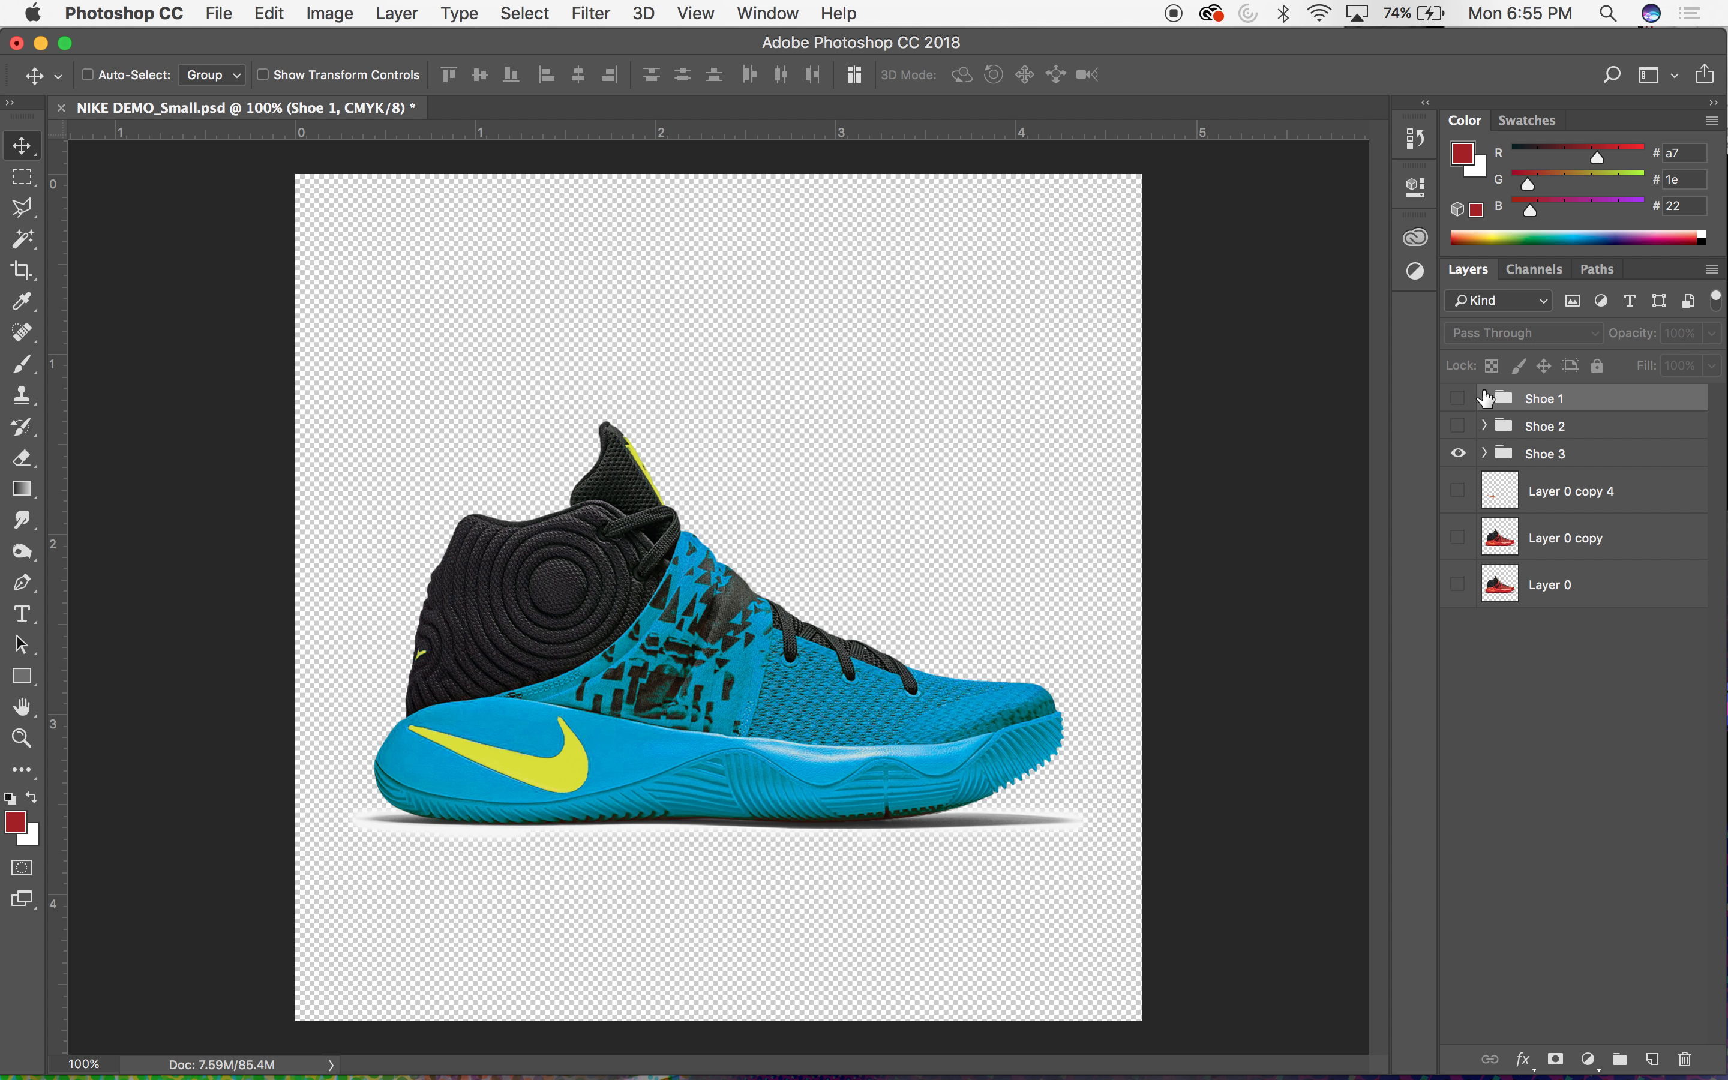
left_click(1458, 397)
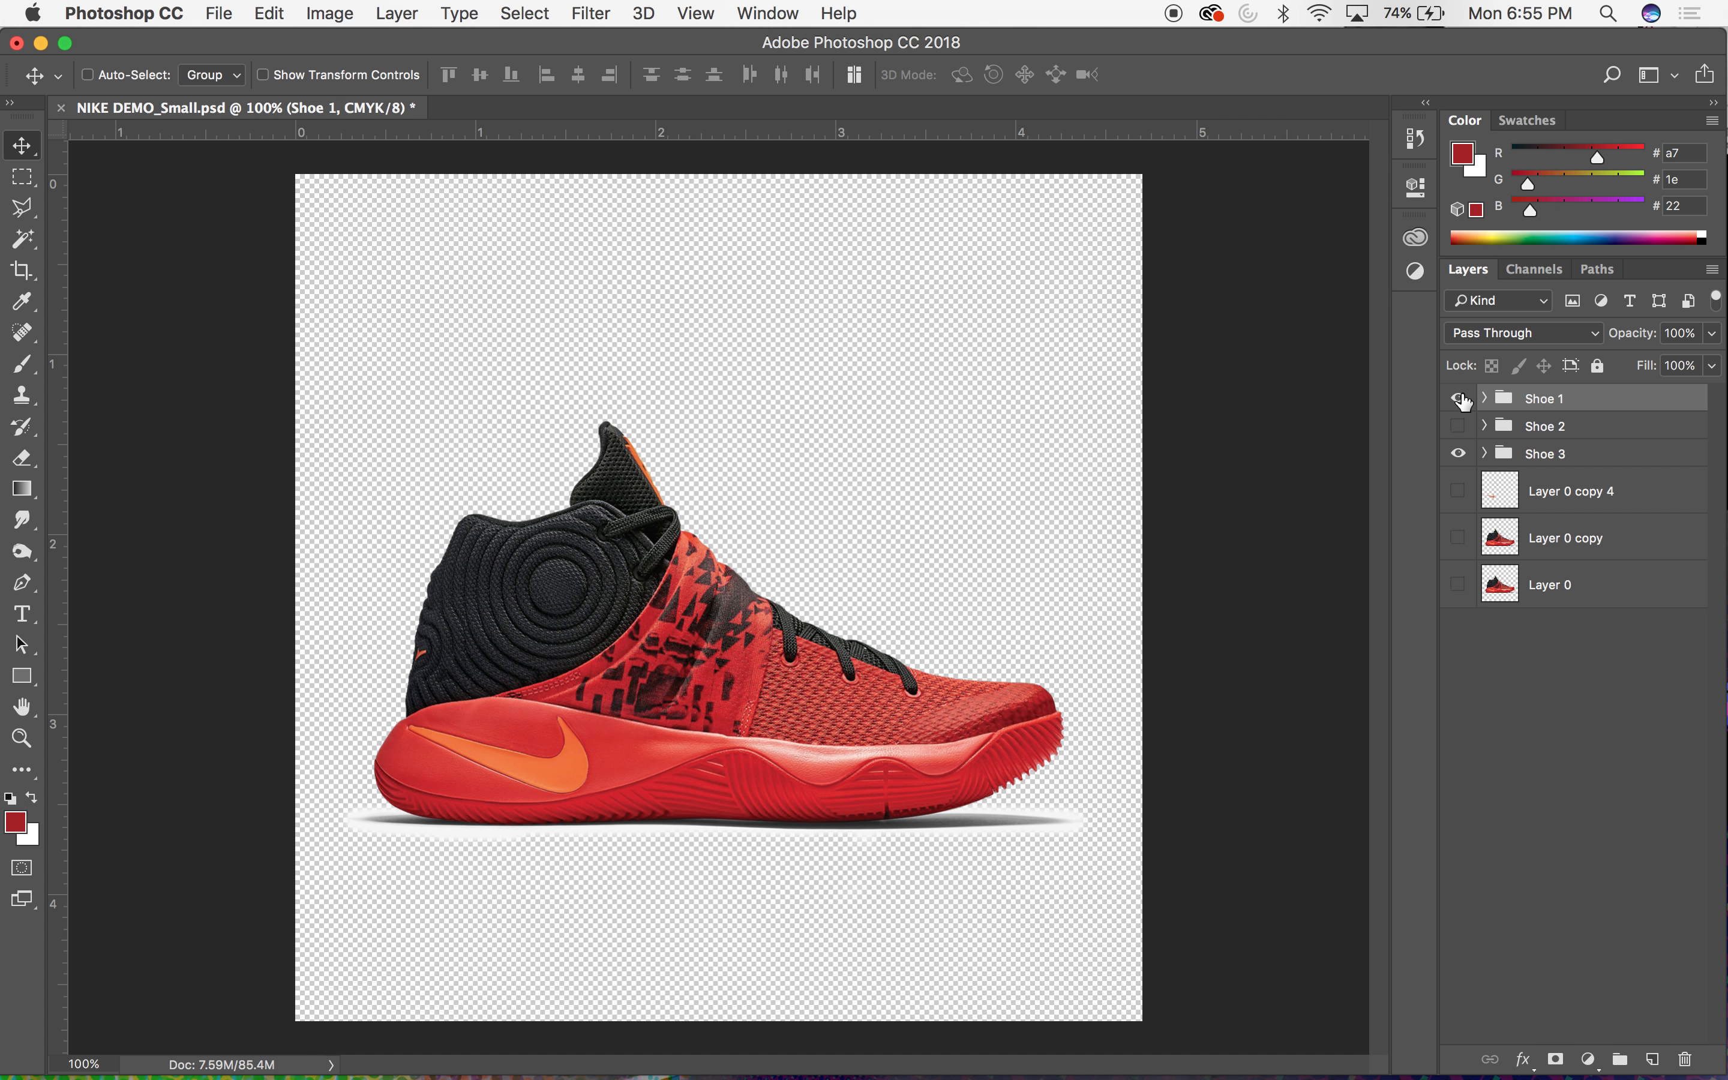
left_click(1458, 427)
left_click(1458, 456)
left_click(1458, 427)
left_click(1485, 398)
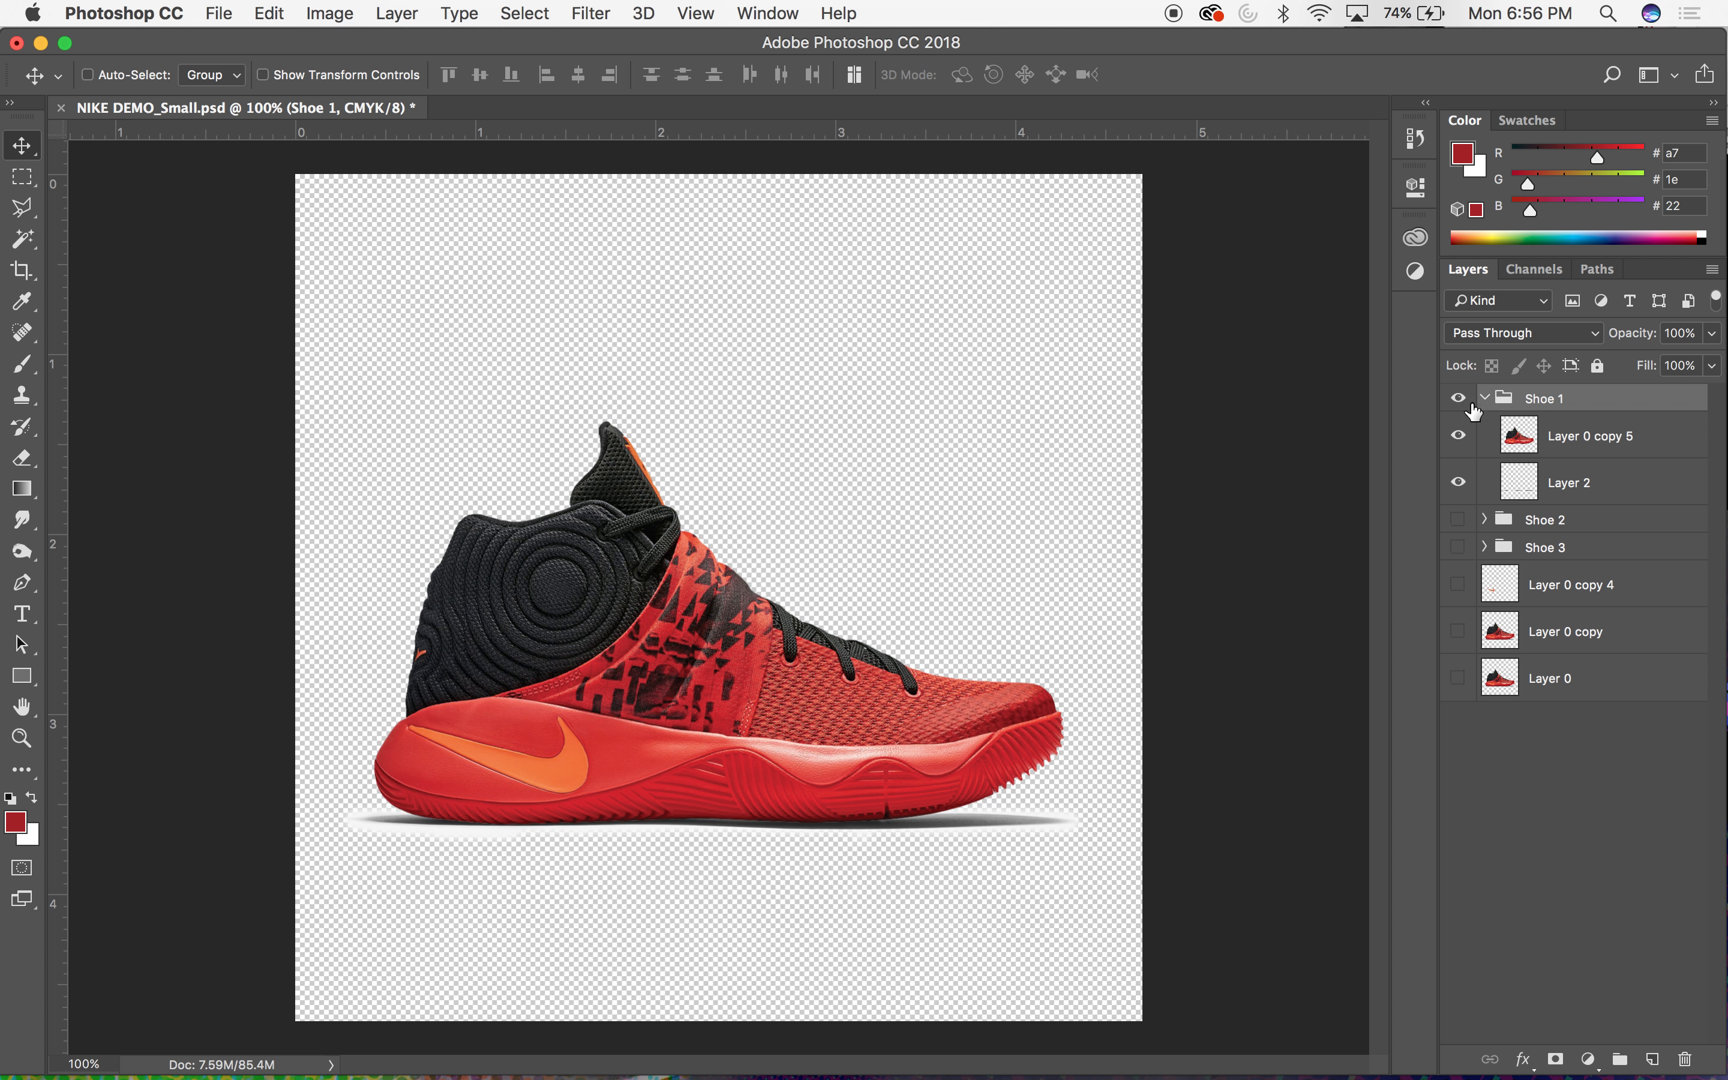
left_click(1484, 397)
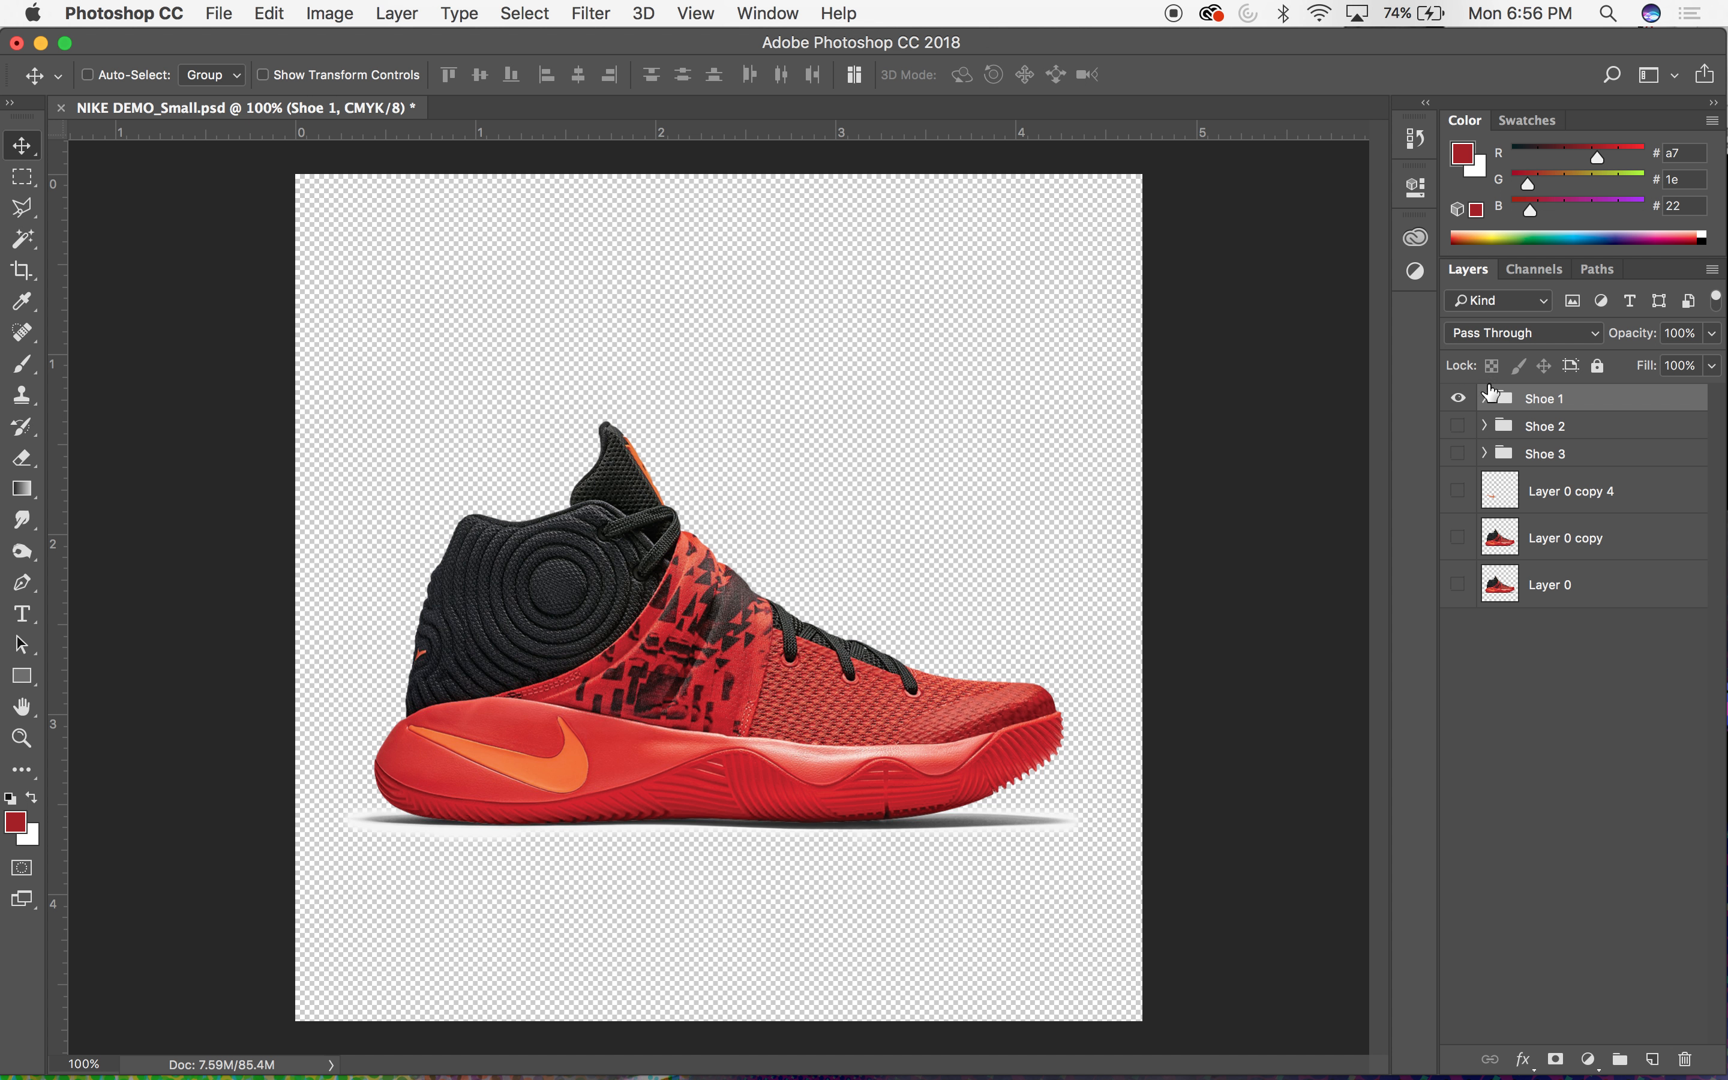
left_click(1484, 398)
left_click(1532, 437)
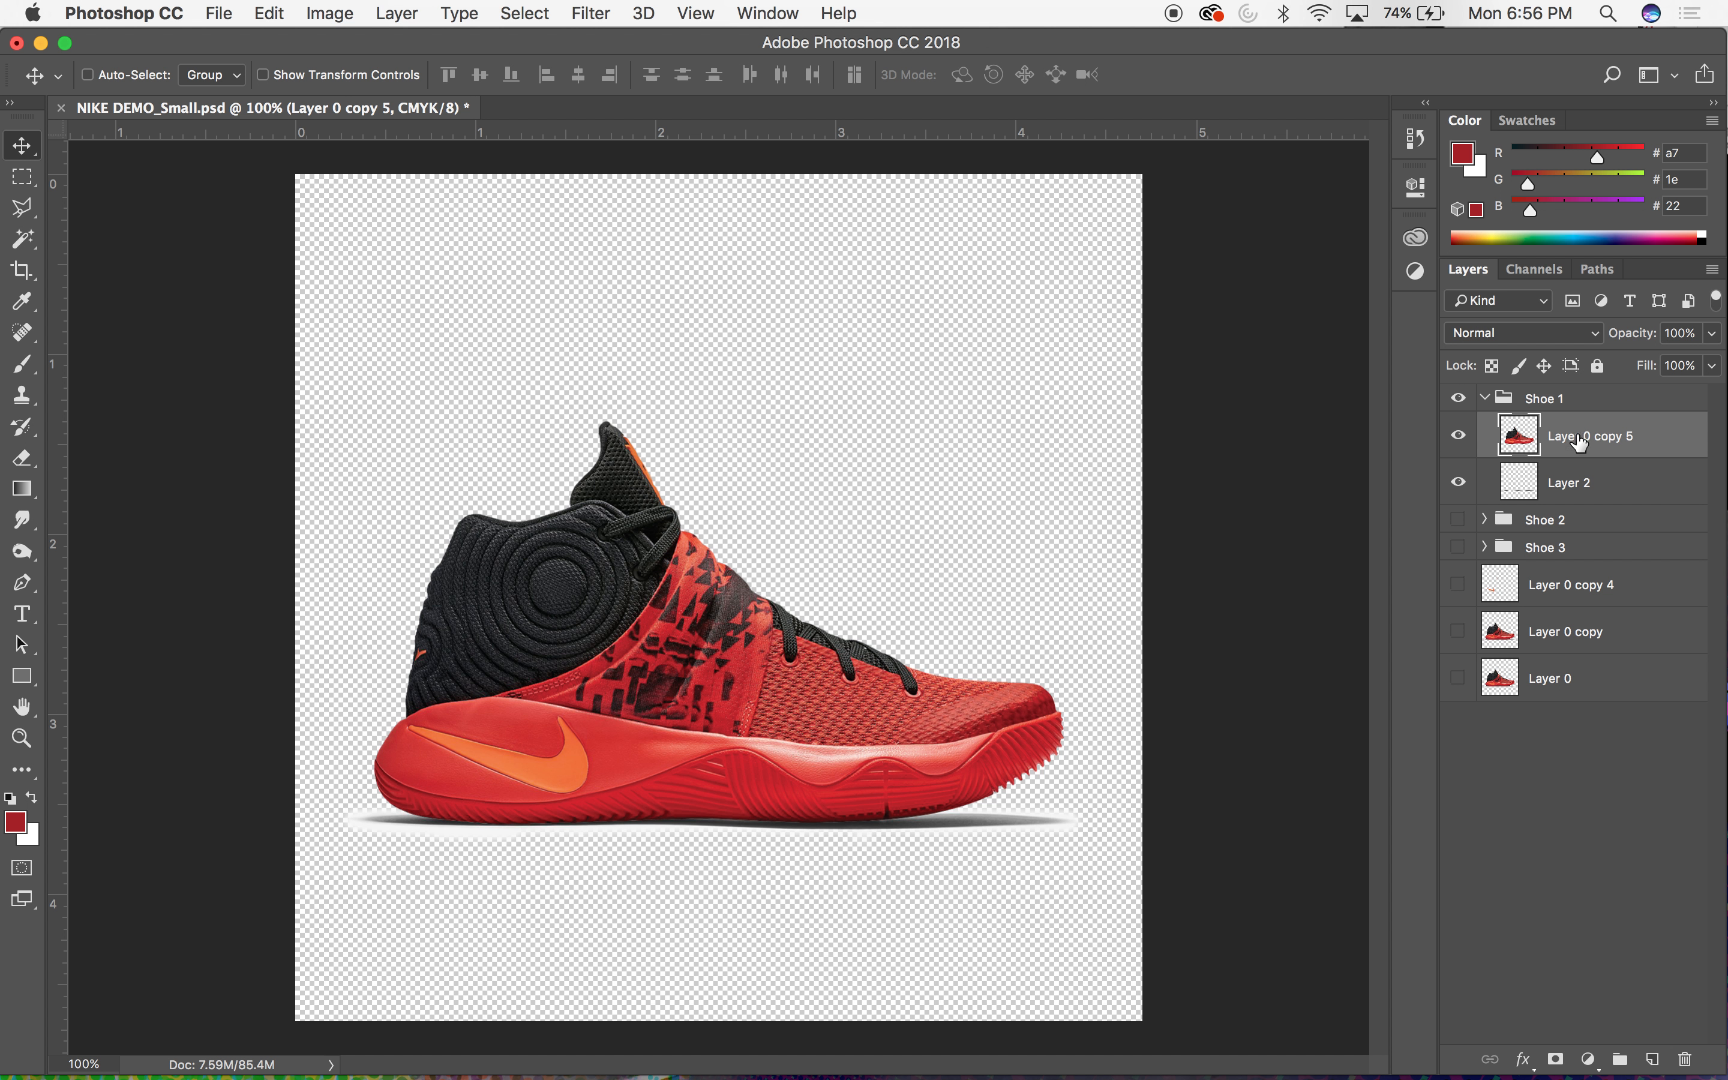
left_click(1485, 398)
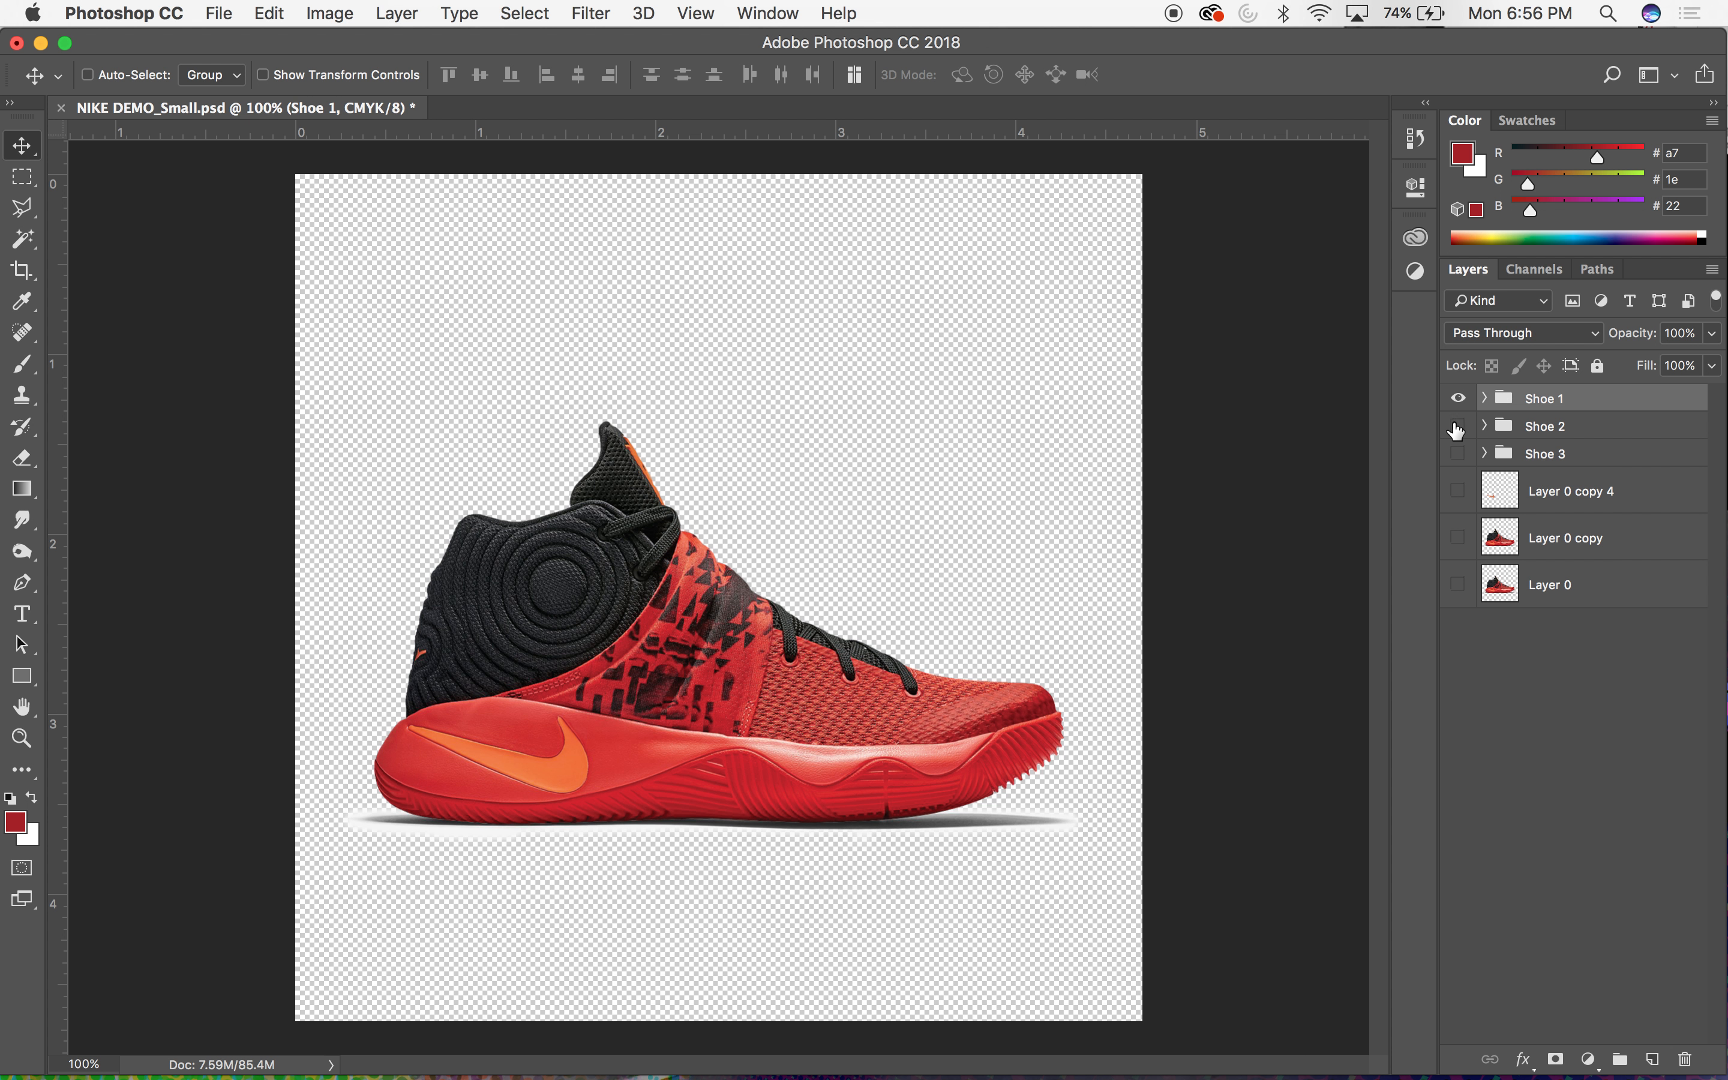
Step: Switch the visible group from Shoe 1 to Shoe 2 and on to Shoe 3, and inspect Shoe 3's layers
left_click(1458, 398)
left_click(1458, 427)
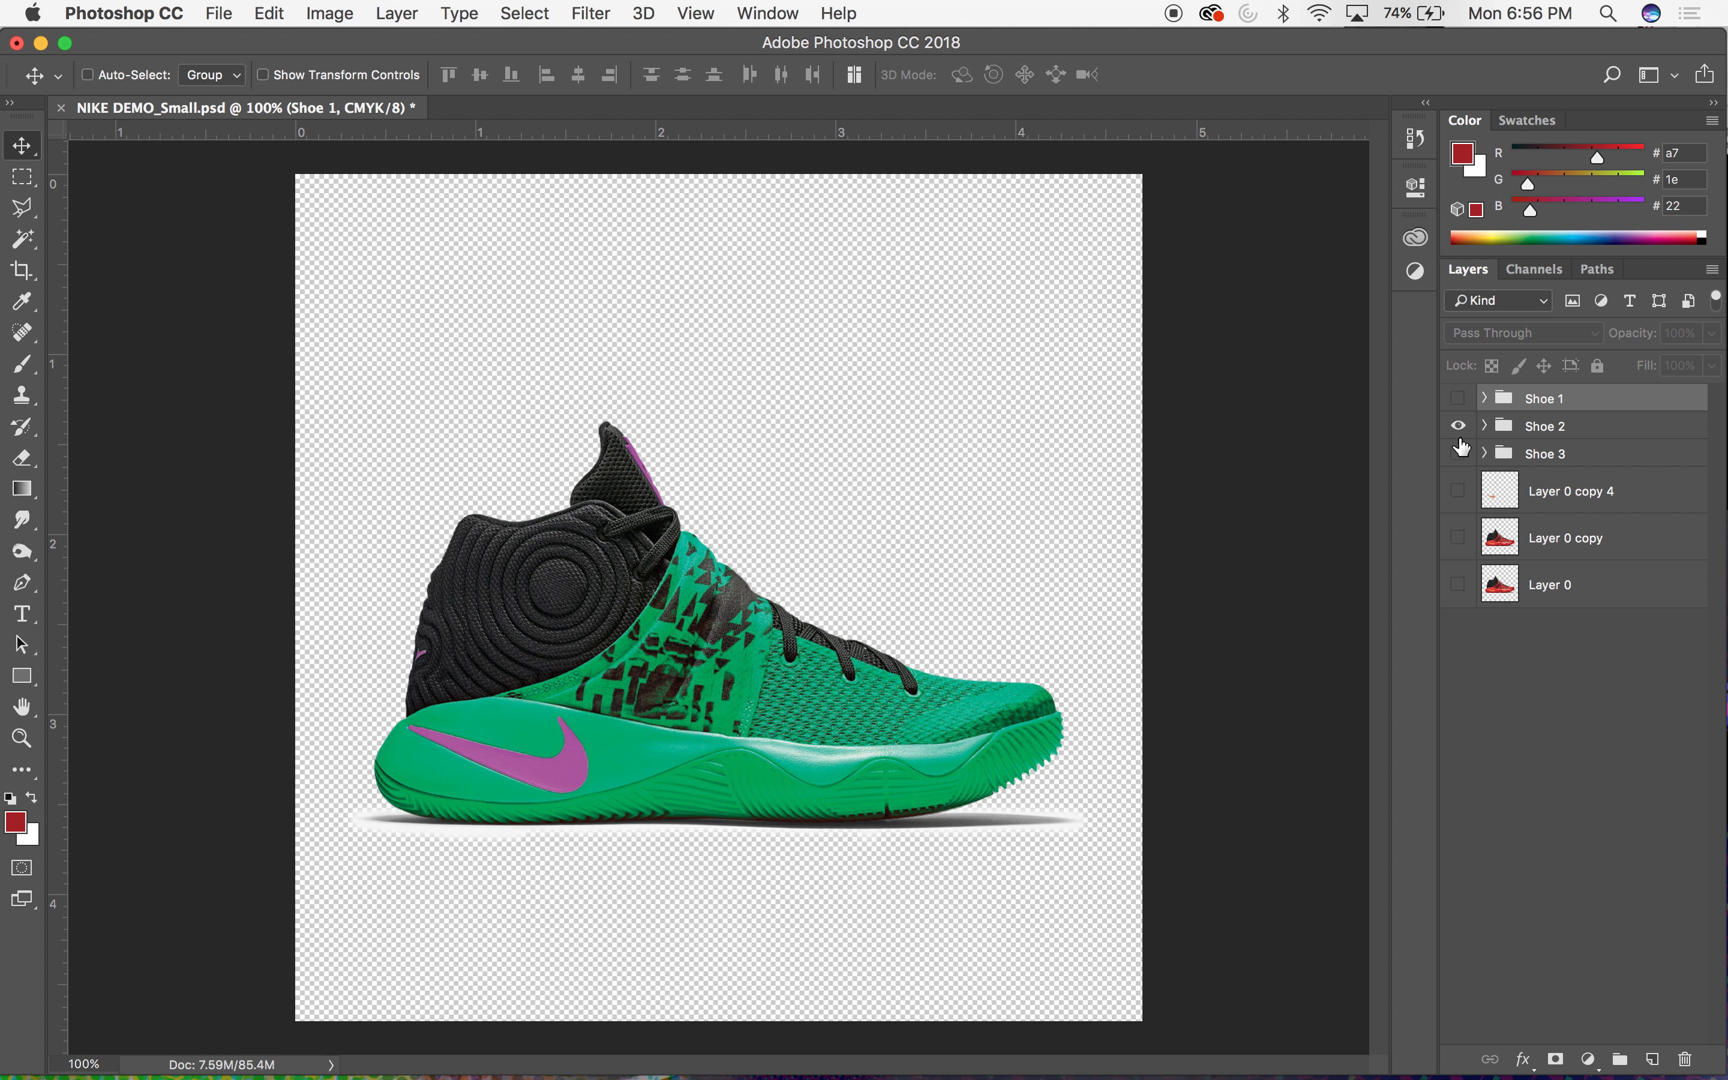
left_click(1458, 426)
left_click(1458, 454)
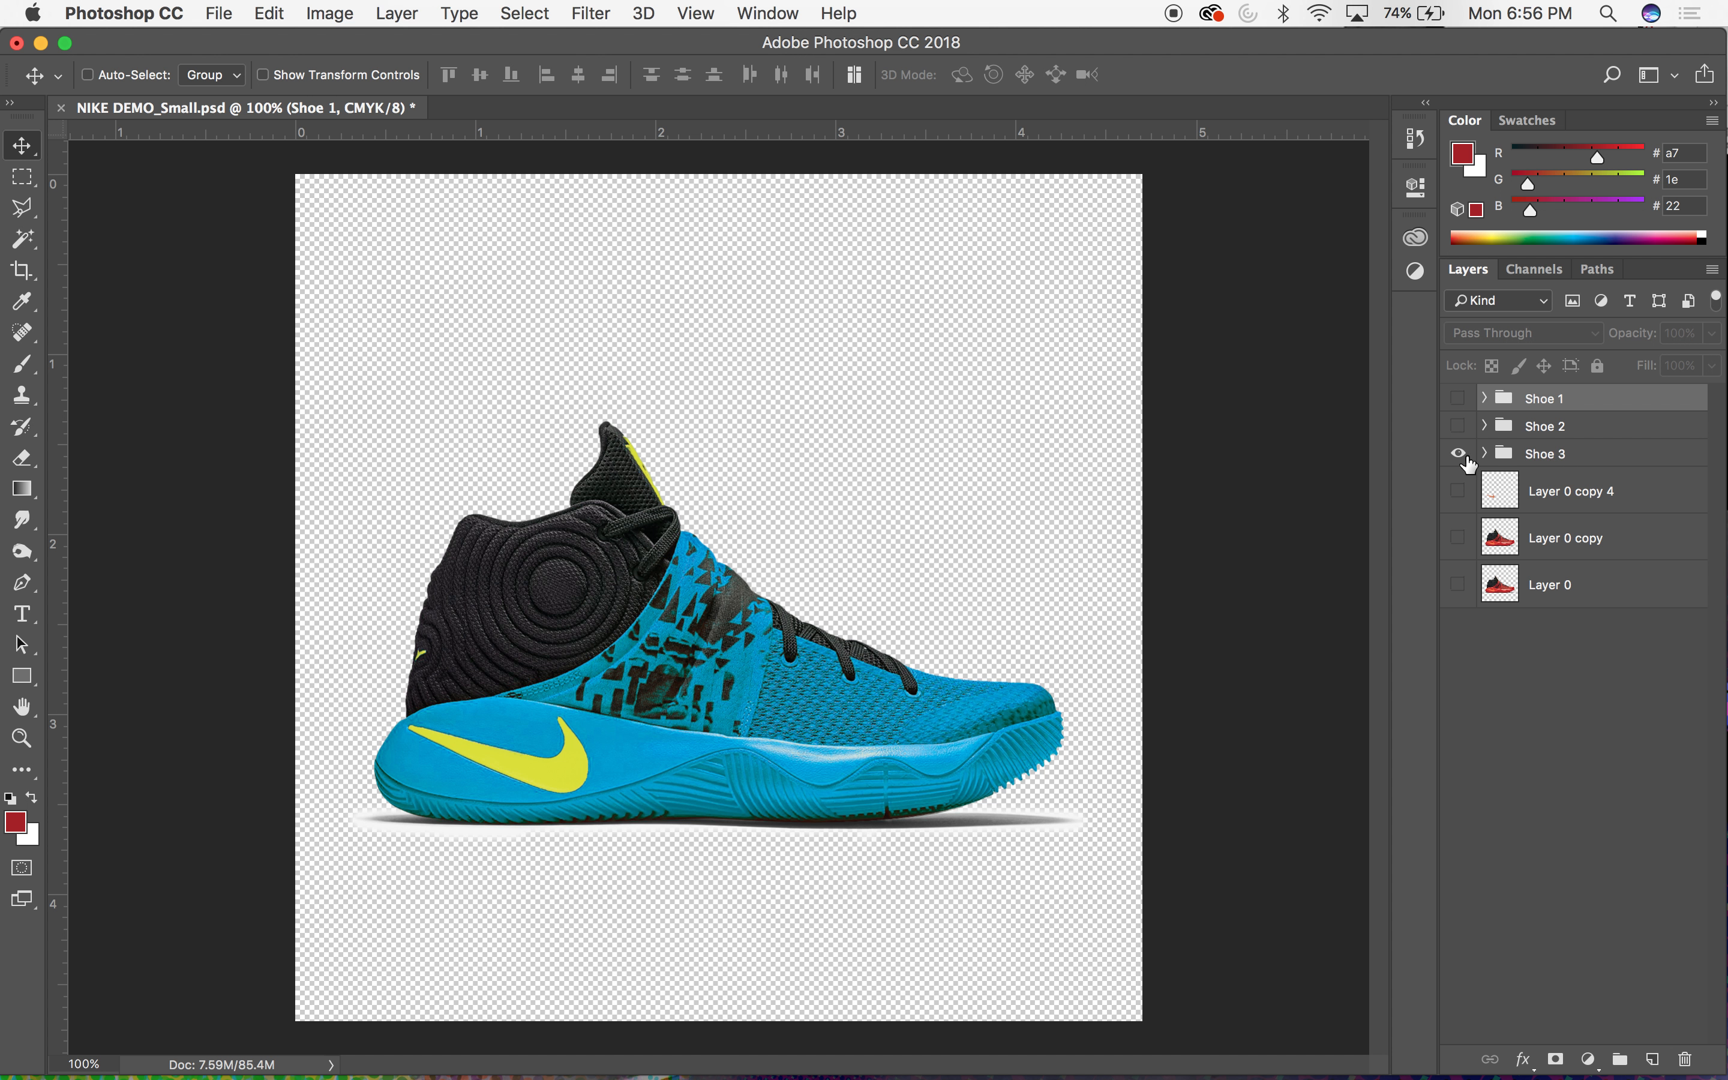
left_click(1486, 454)
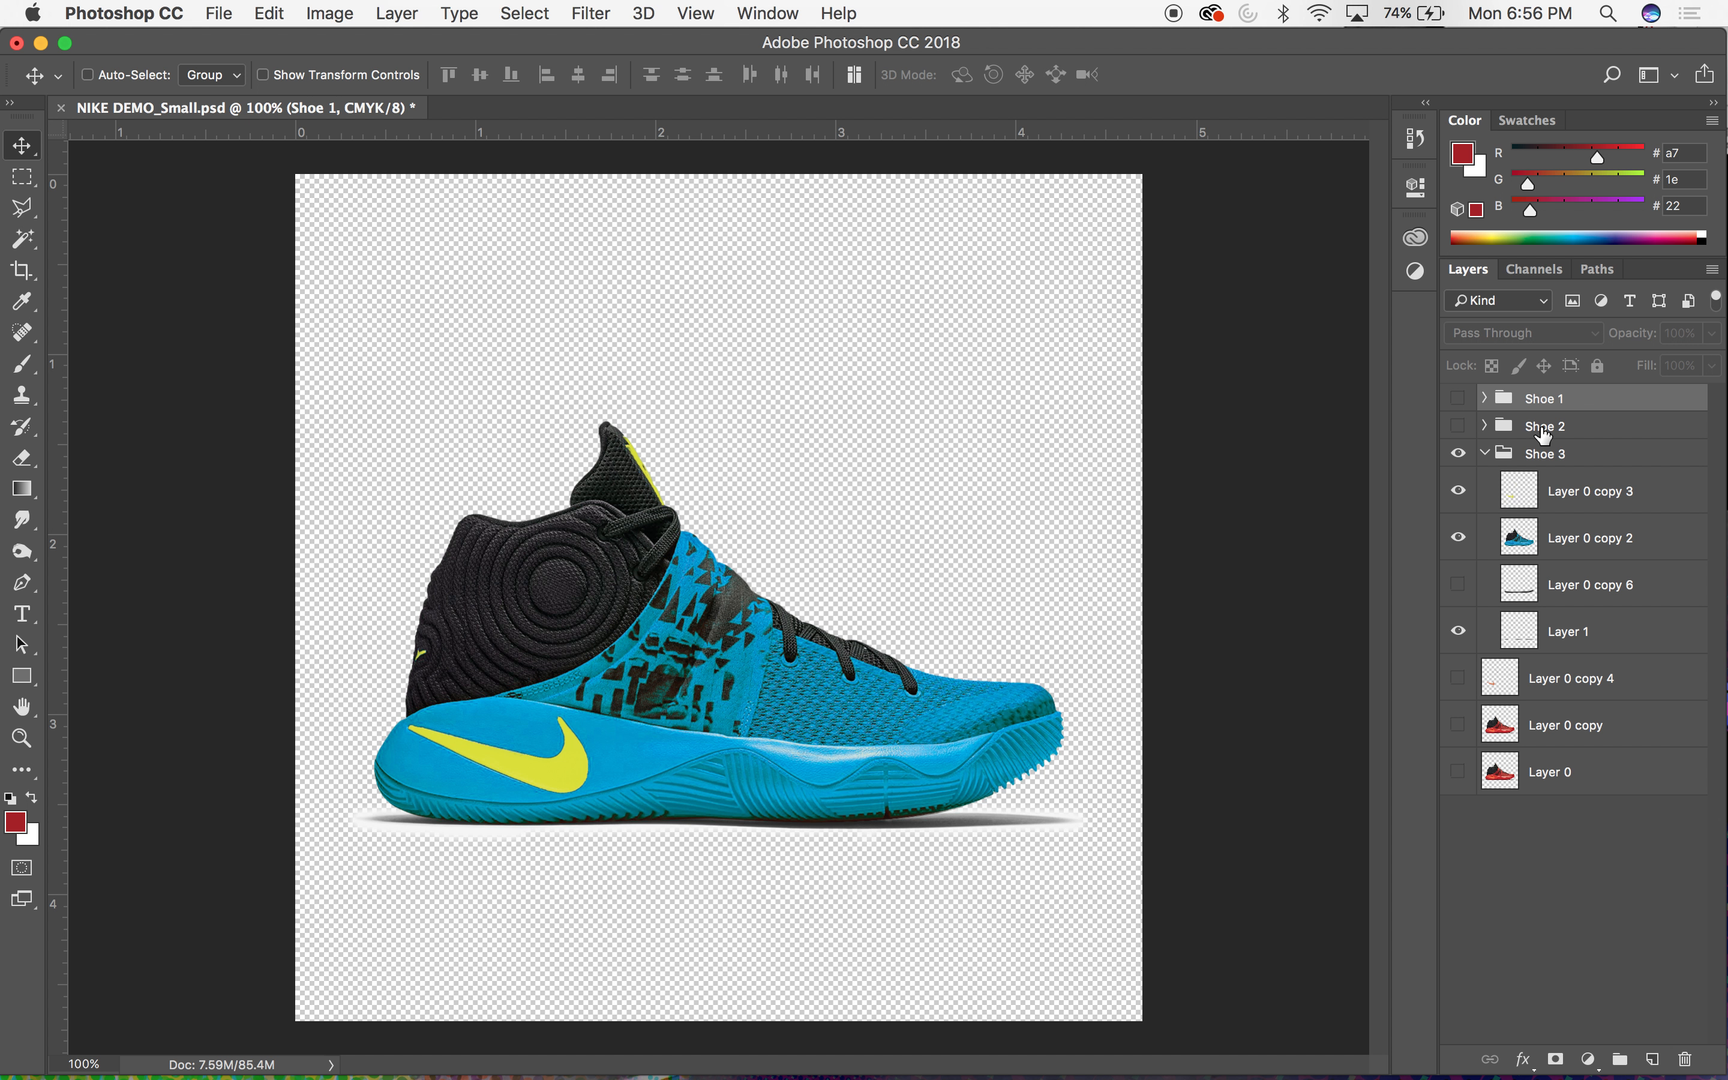
left_click(1485, 455)
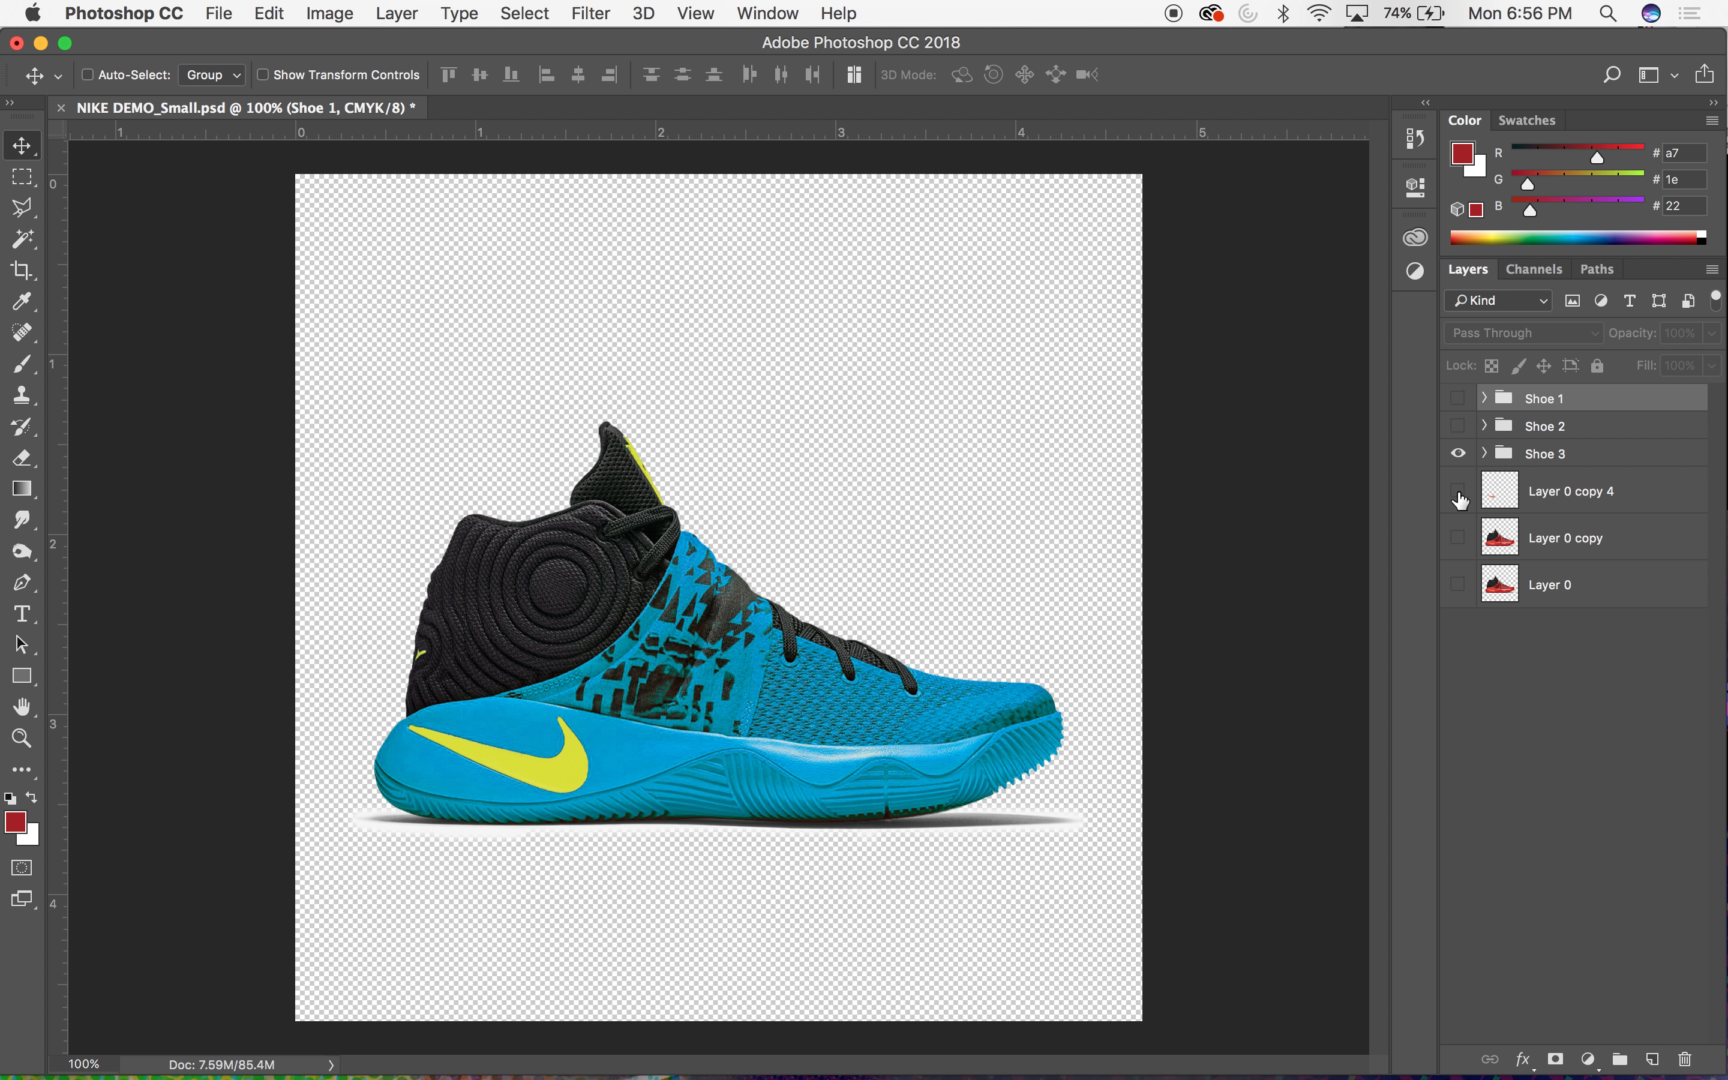
Step: Close NIKE DEMO_Small.psd without saving, close the Photoshop window, and return to the catalog template in InDesign
left_click(61, 109)
left_click(769, 388)
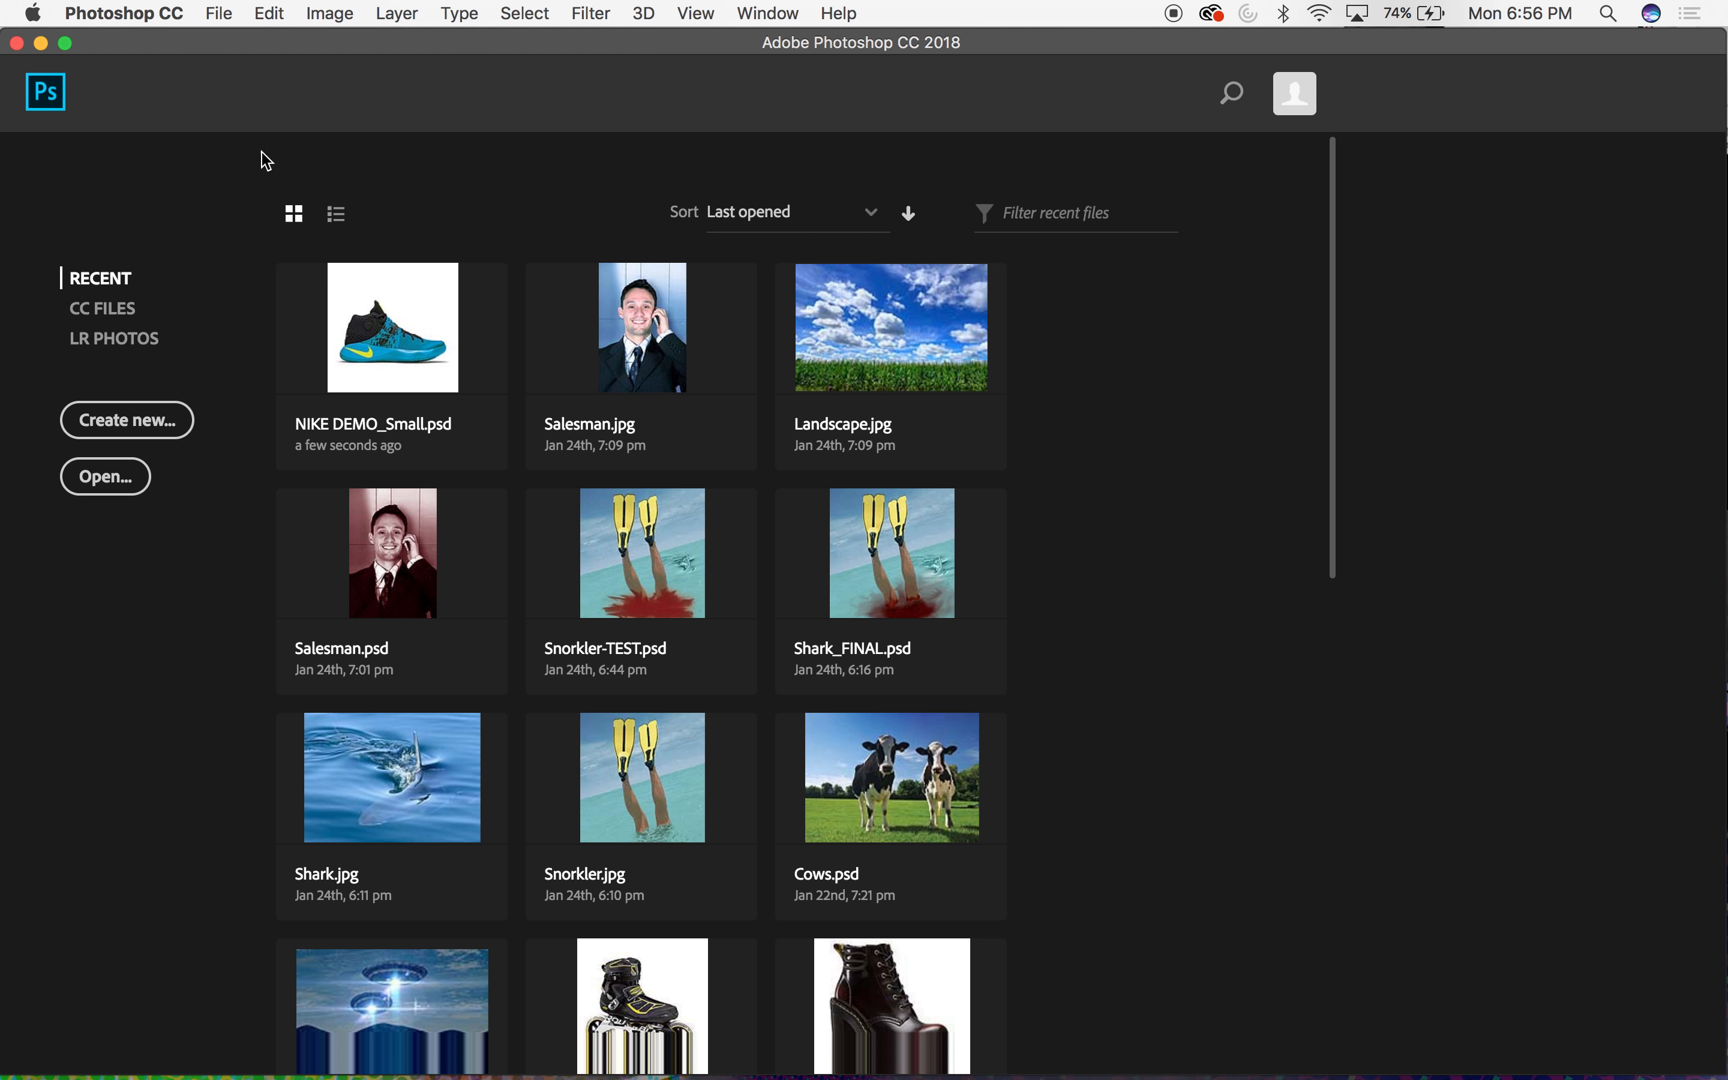
left_click(41, 44)
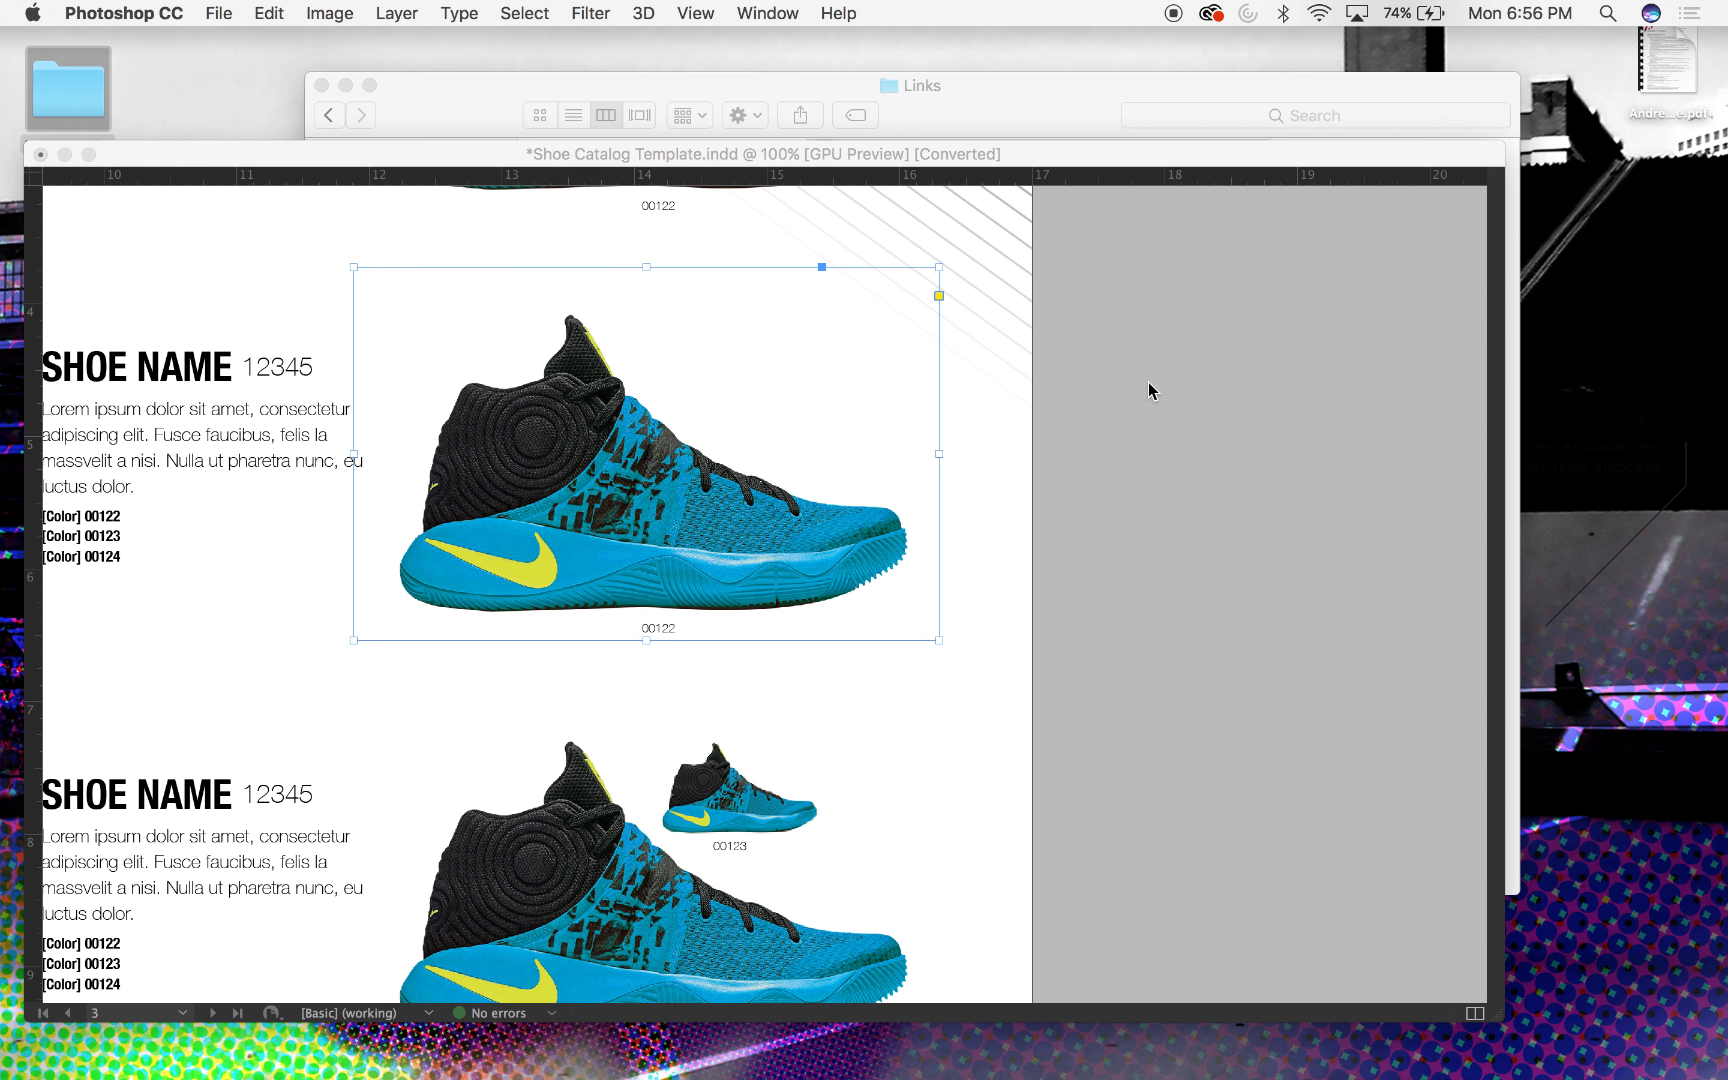
left_click(1150, 391)
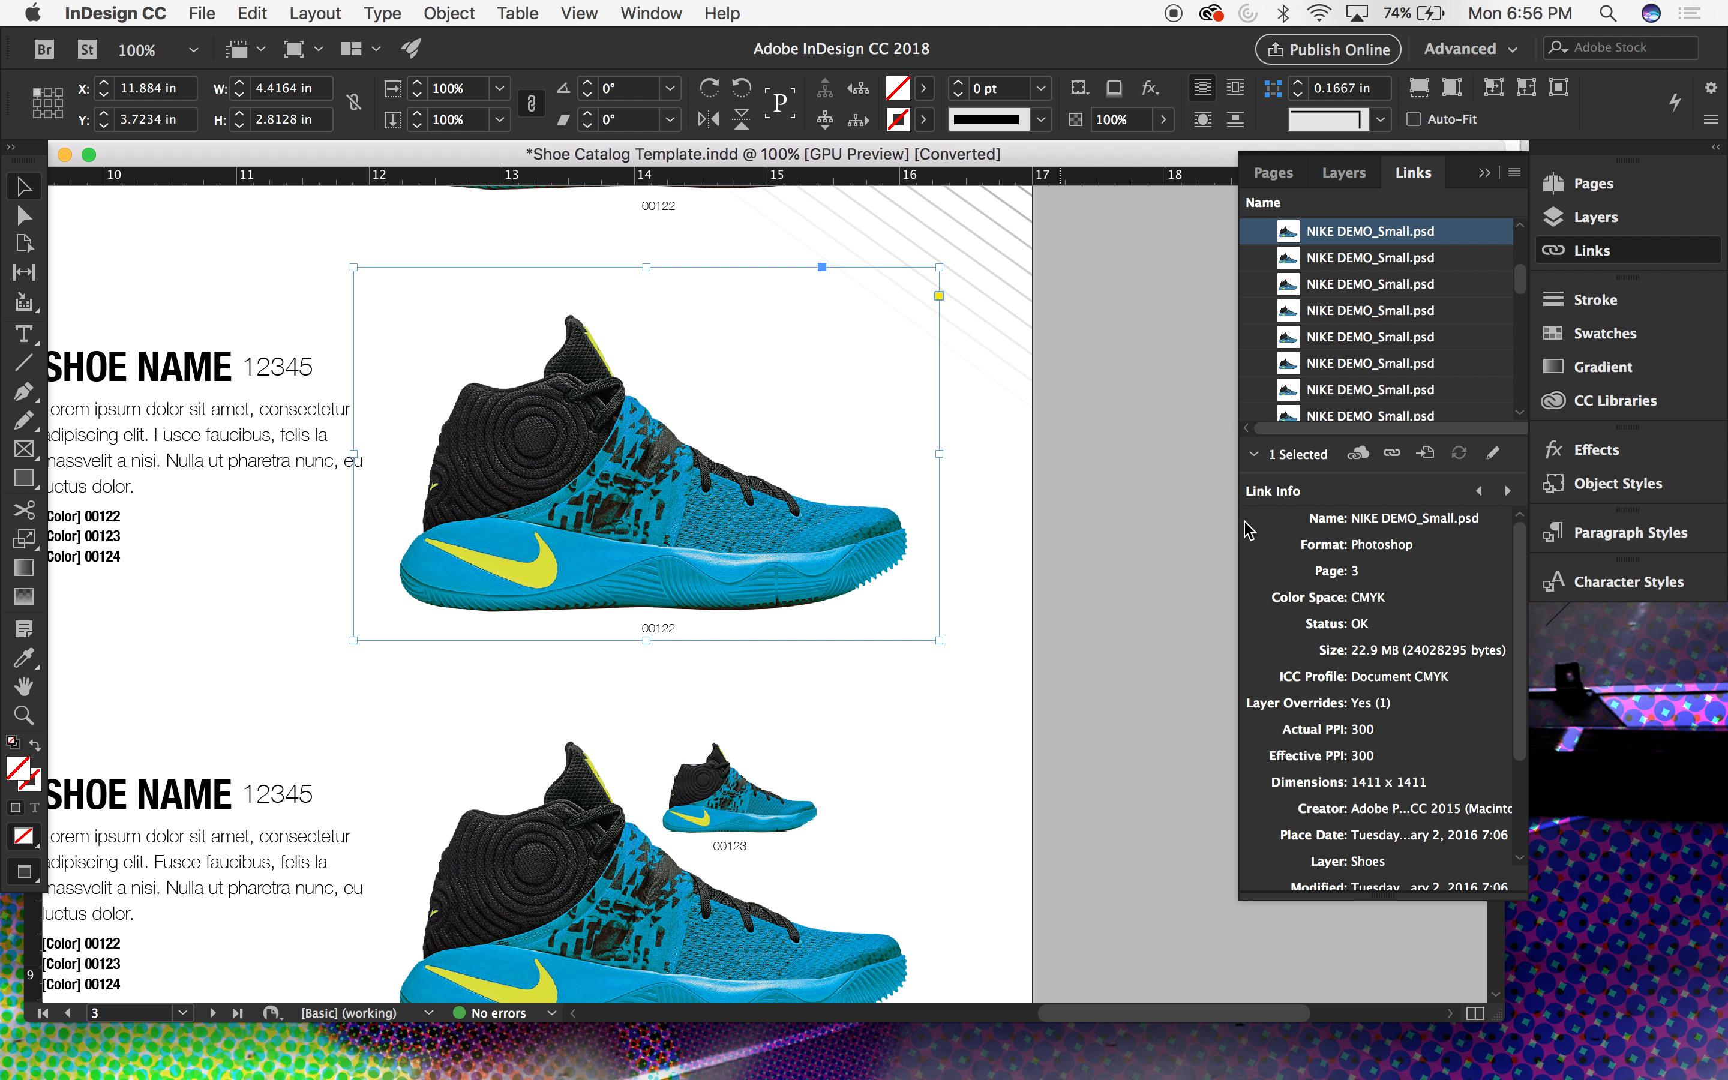
Step: Select the bottom shoe image on page 3 to check its link info
scroll(1004, 603, "up", 5)
scroll(1004, 603, "left", 5)
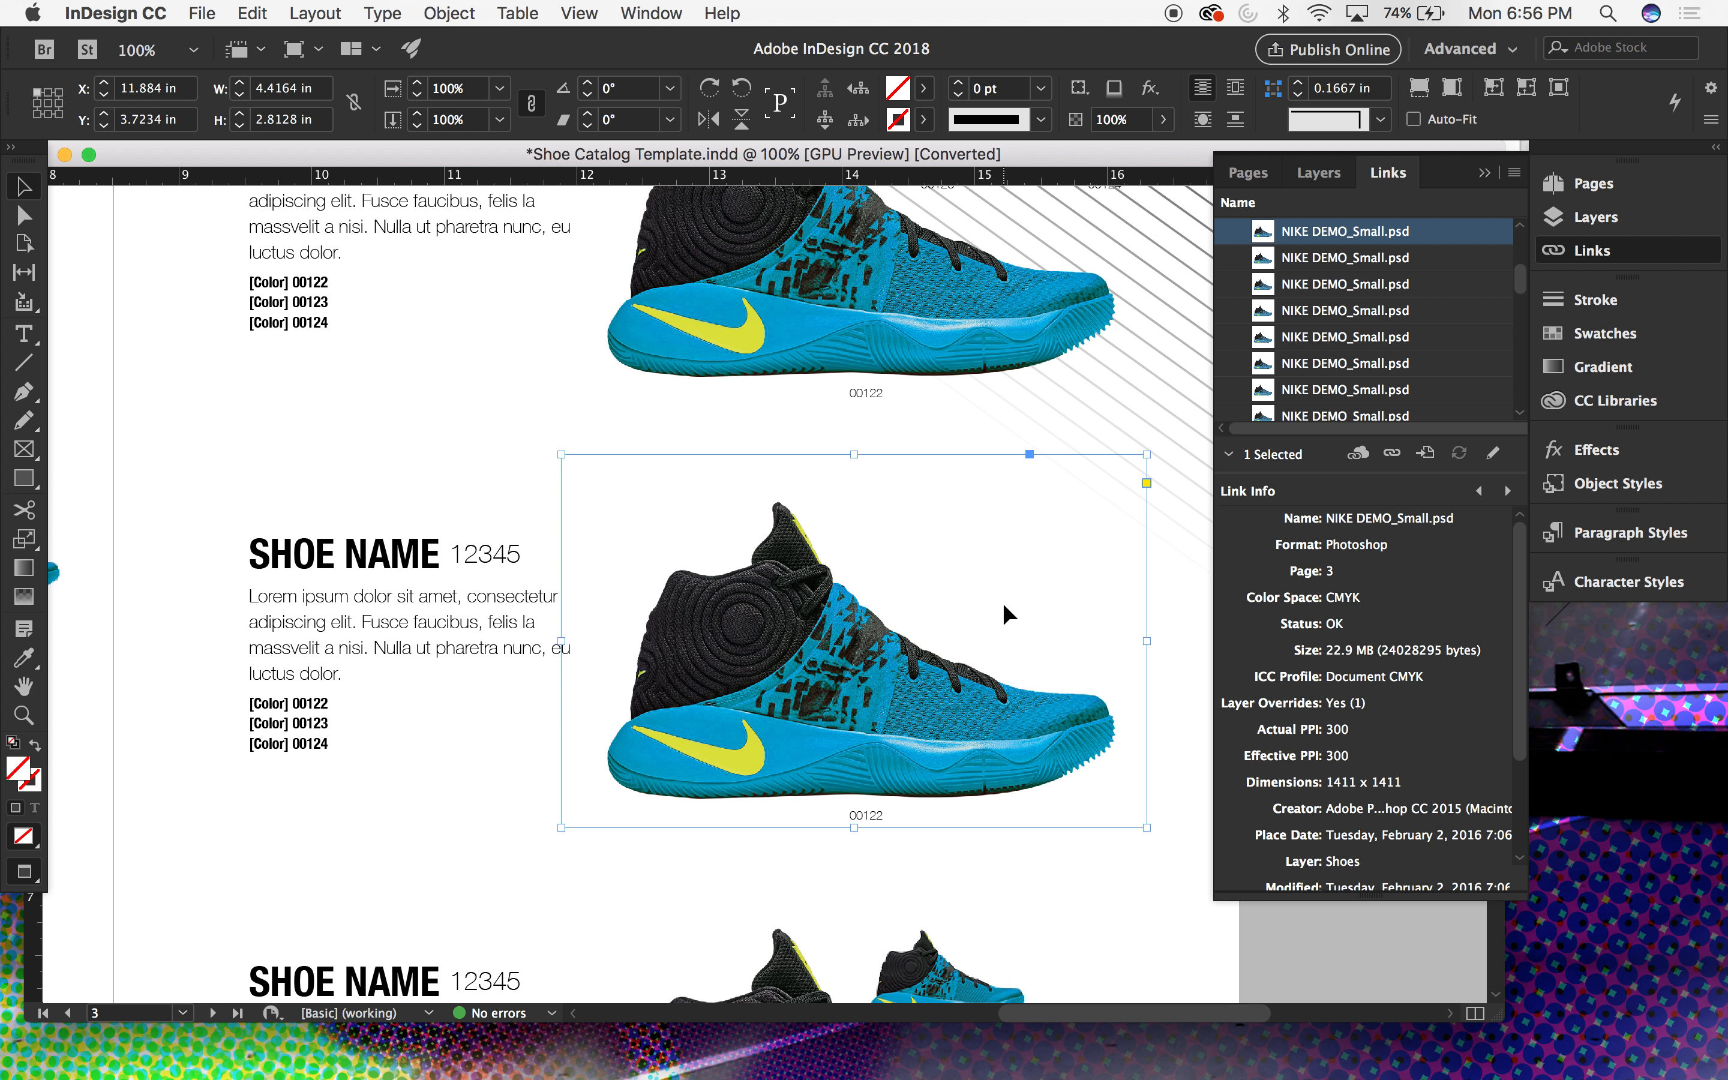
scroll(1003, 614, "down", 2)
scroll(1003, 615, "right", 1)
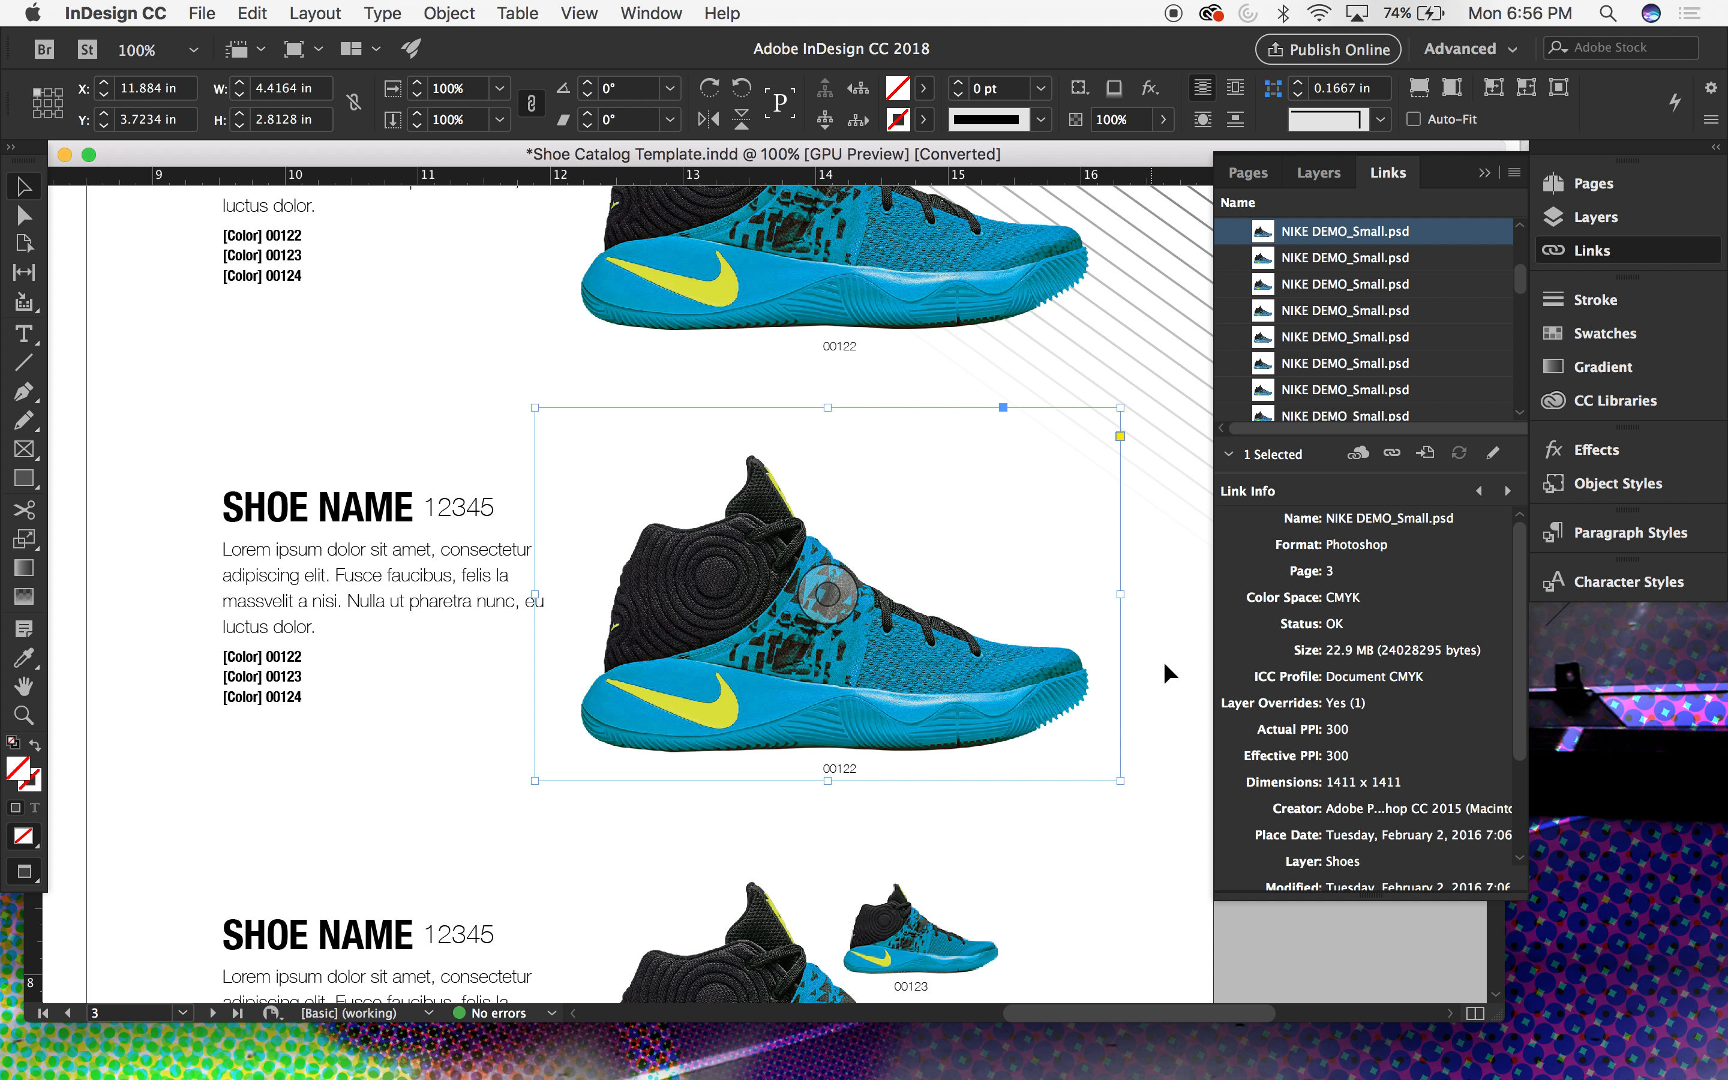
scroll(1150, 669, "down", 8)
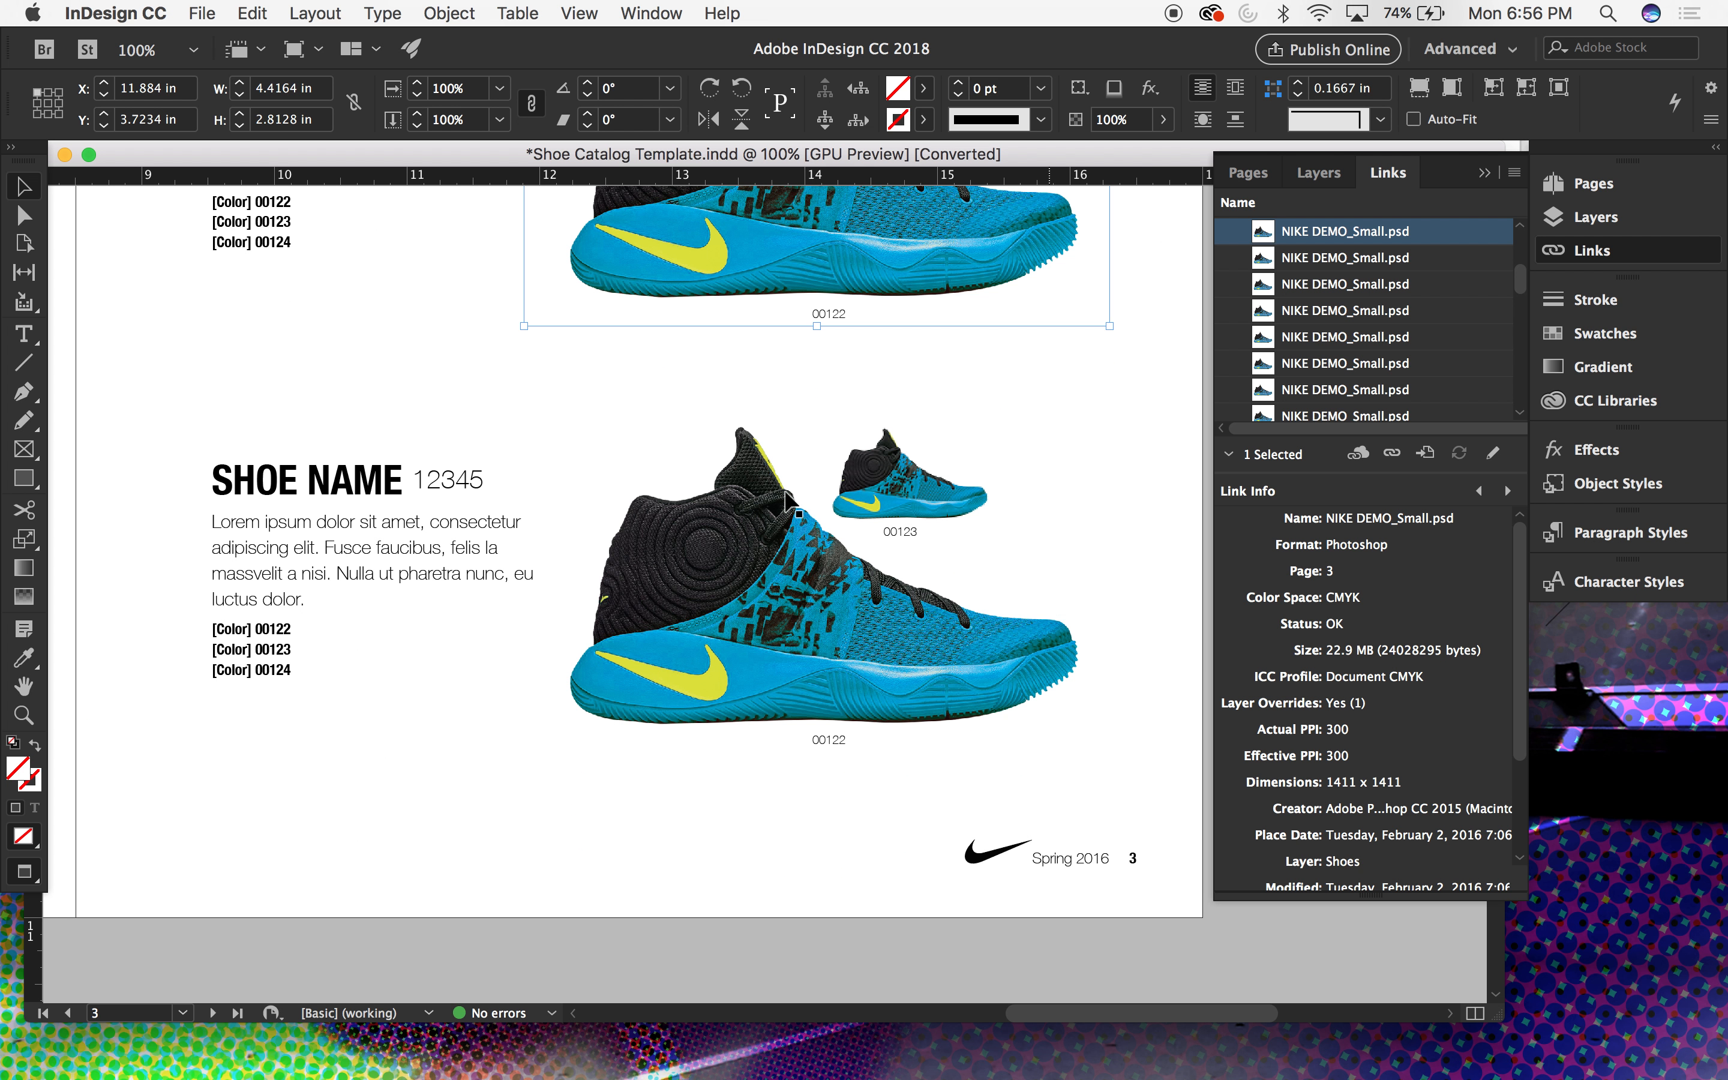
left_click(679, 516)
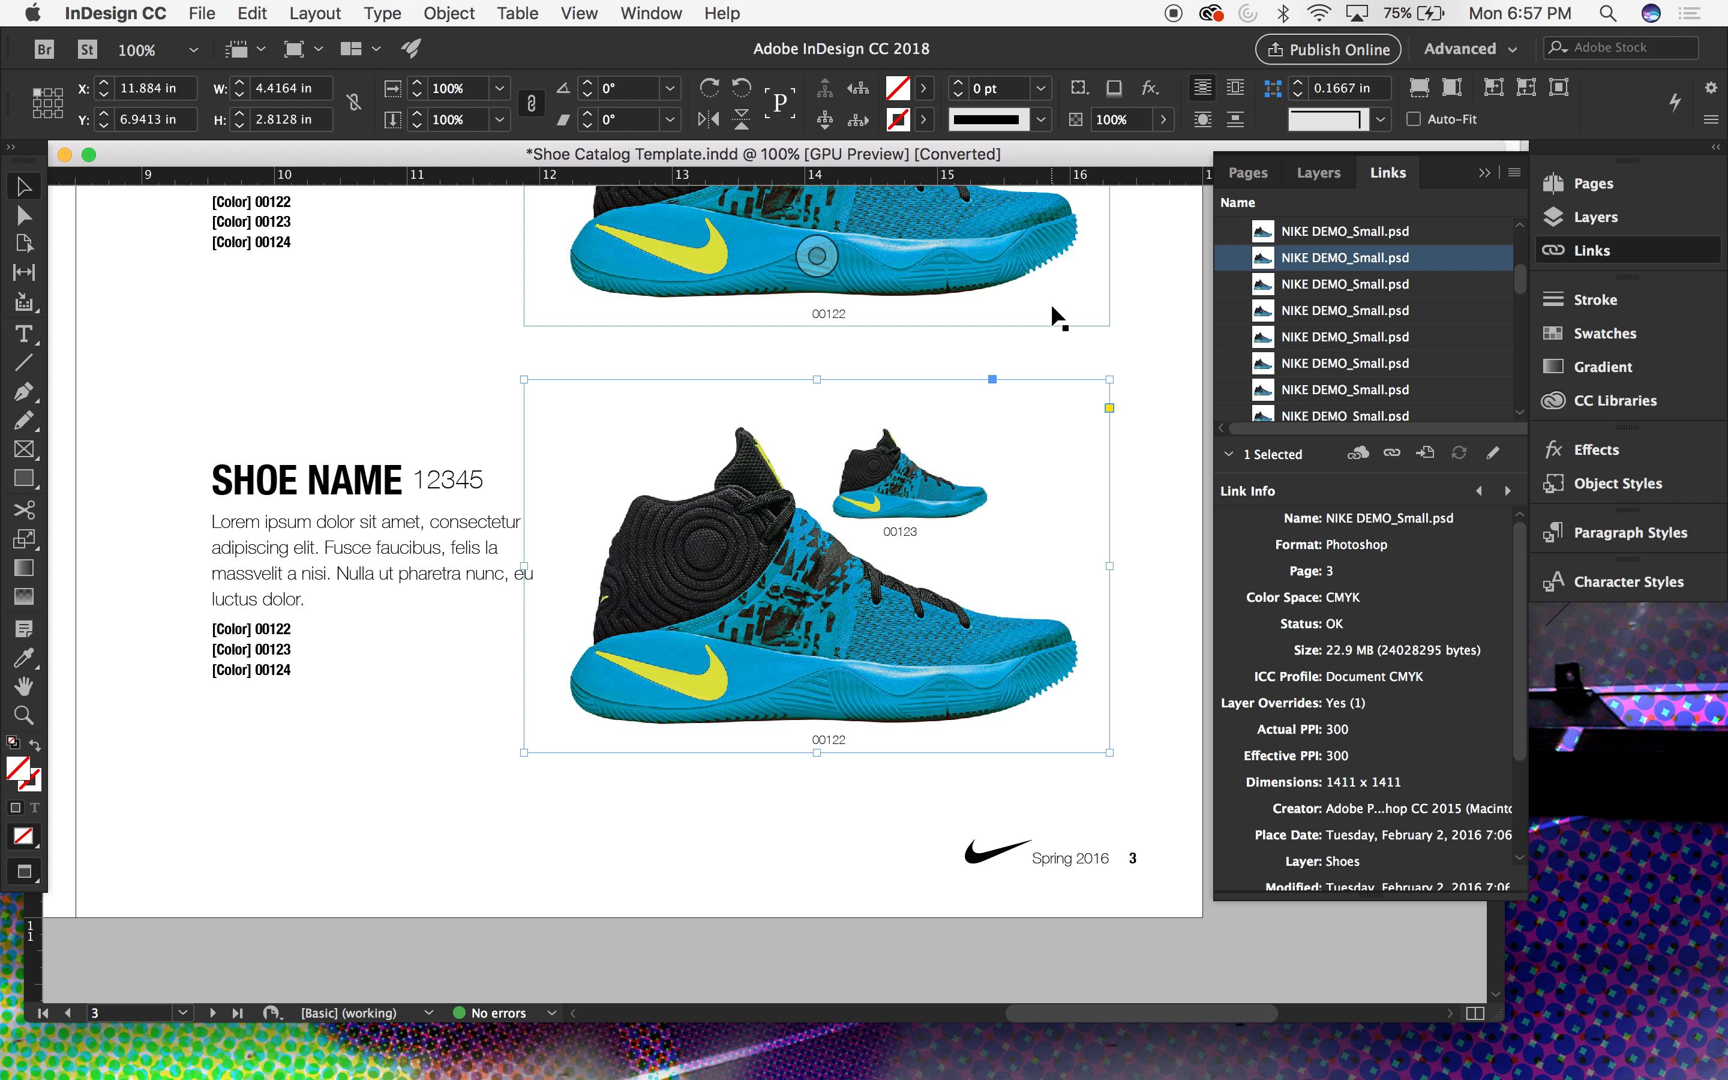
Step: Look over the shoe layouts on the page 4–5 spread and select the lowest shoe image on page 4
scroll(1051, 303, "down", 4)
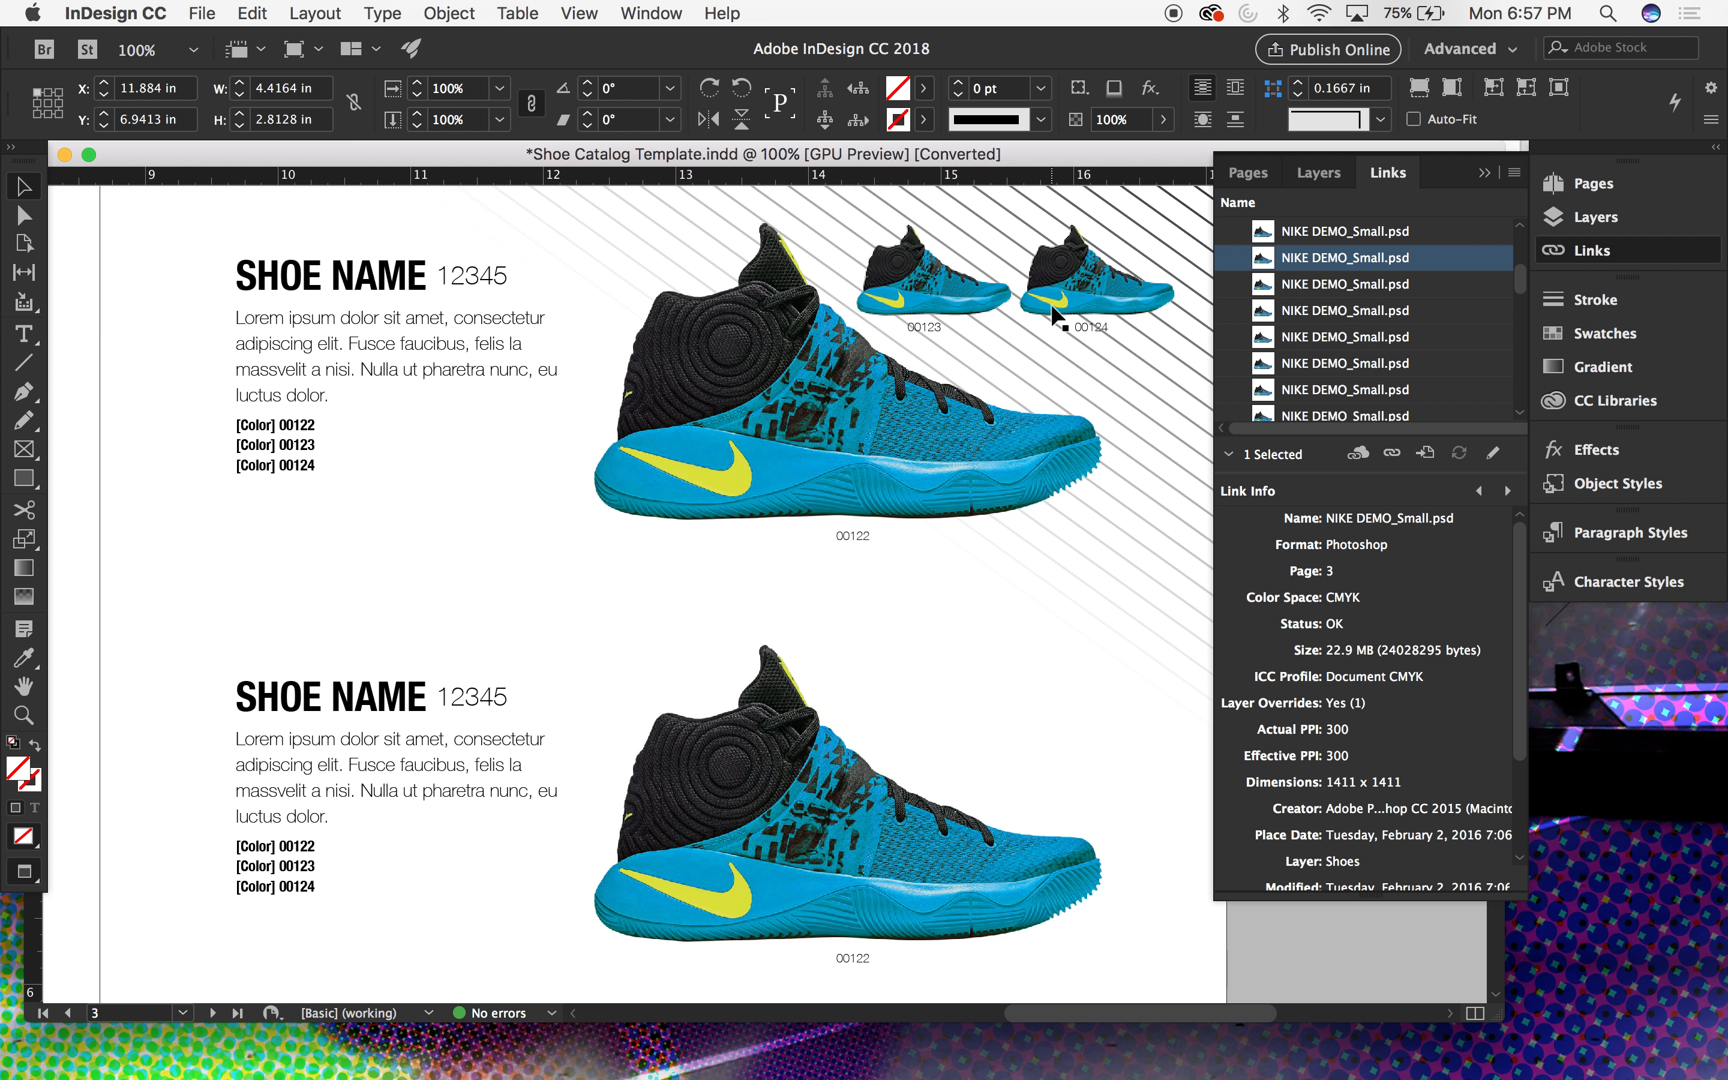
scroll(1051, 304, "down", 15)
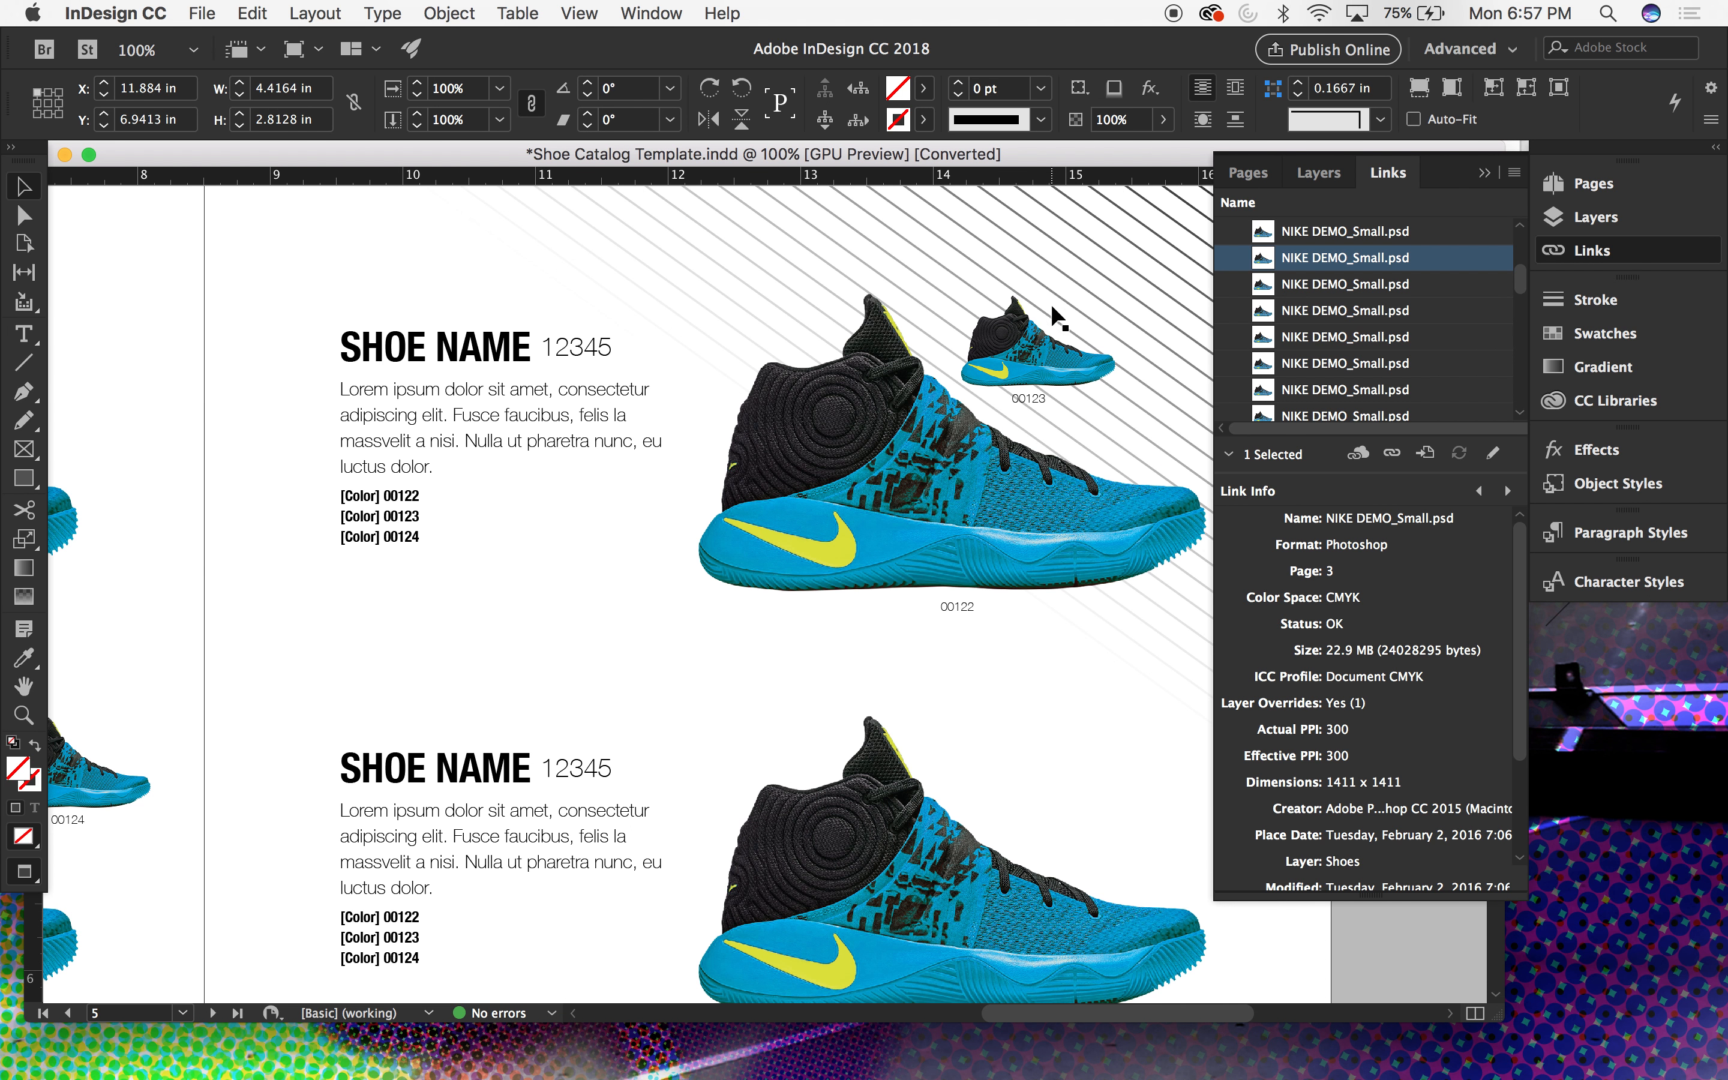
scroll(1050, 303, "down", 3)
scroll(1051, 304, "left", 8)
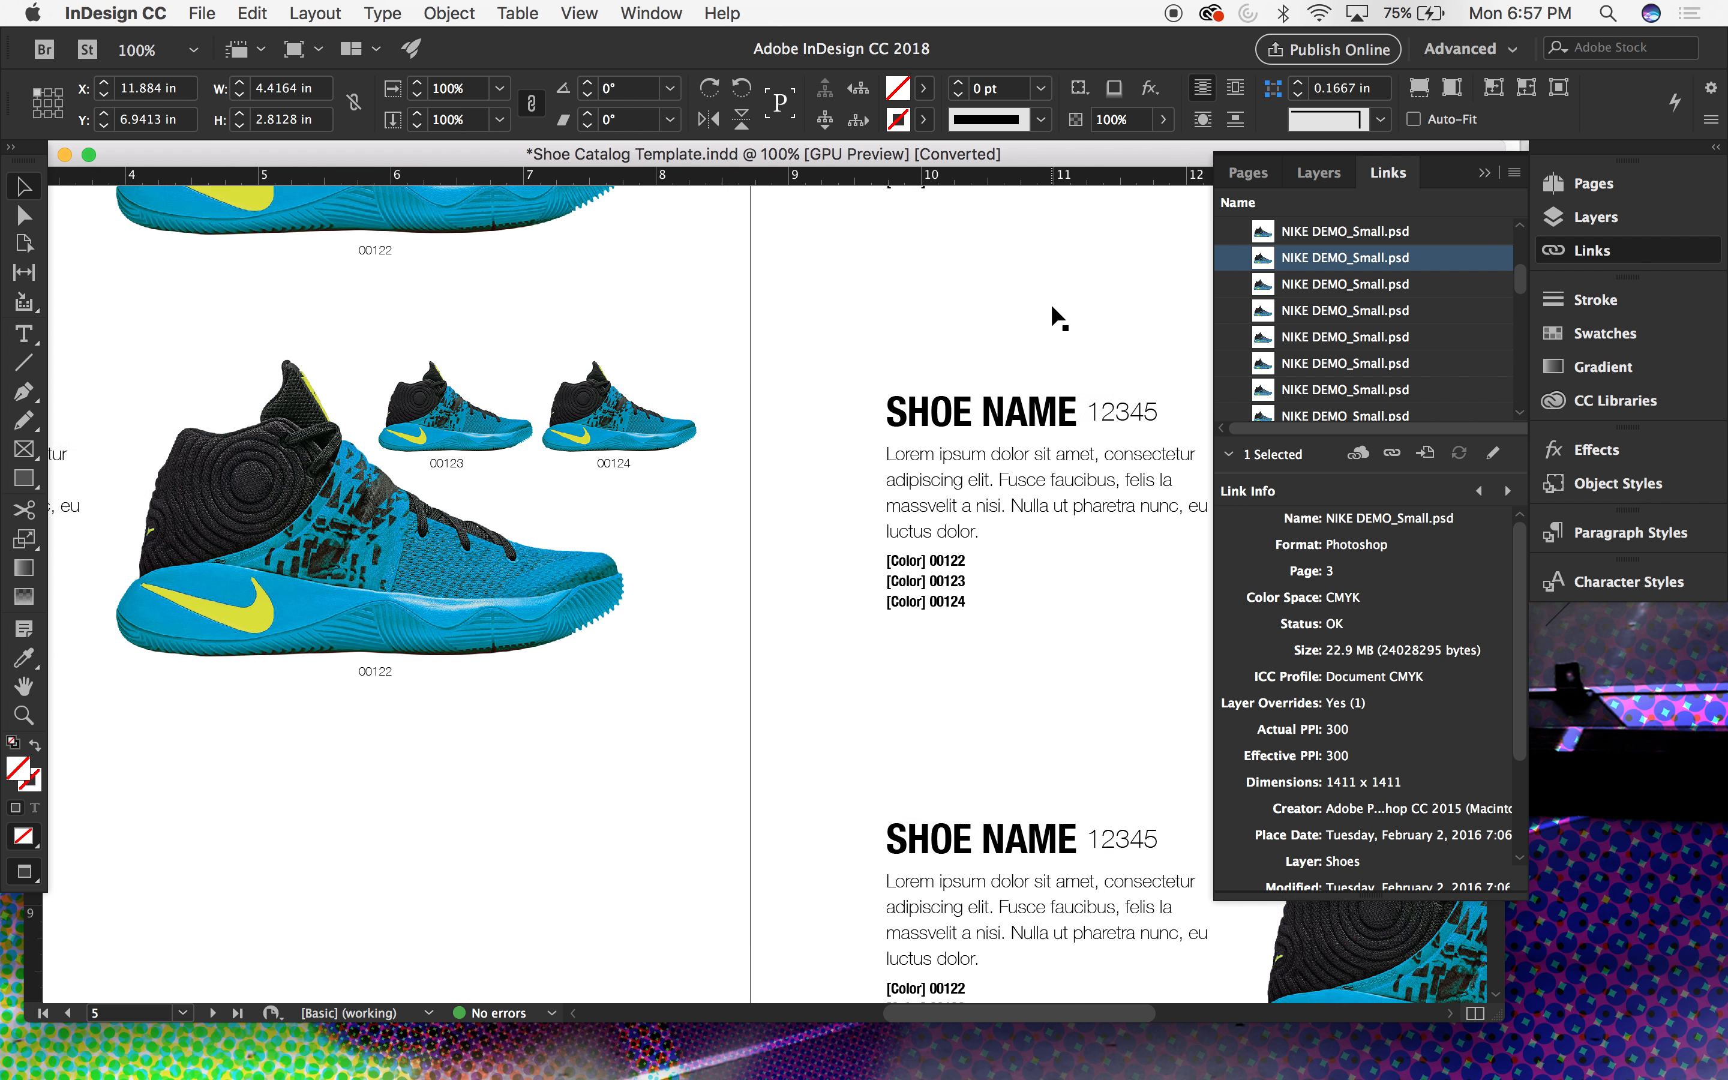
scroll(1051, 304, "left", 5)
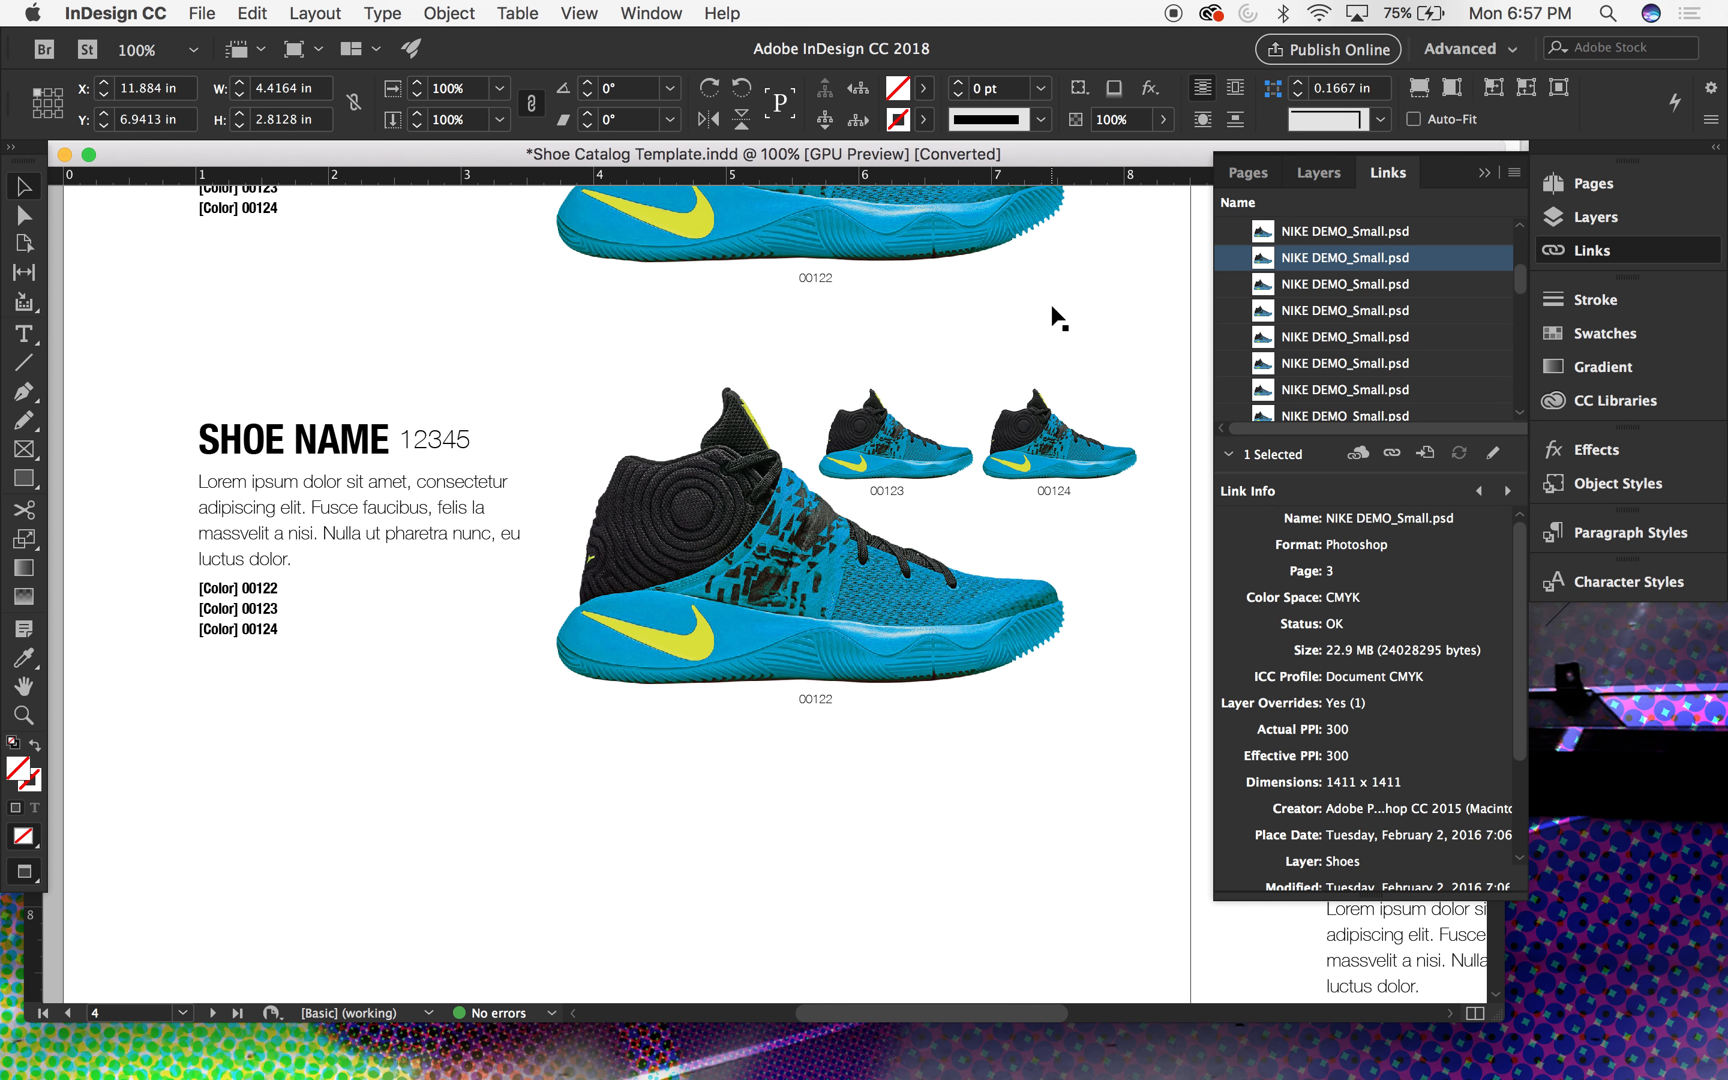
scroll(1050, 304, "down", 2)
scroll(1051, 304, "right", 1)
left_click(709, 458)
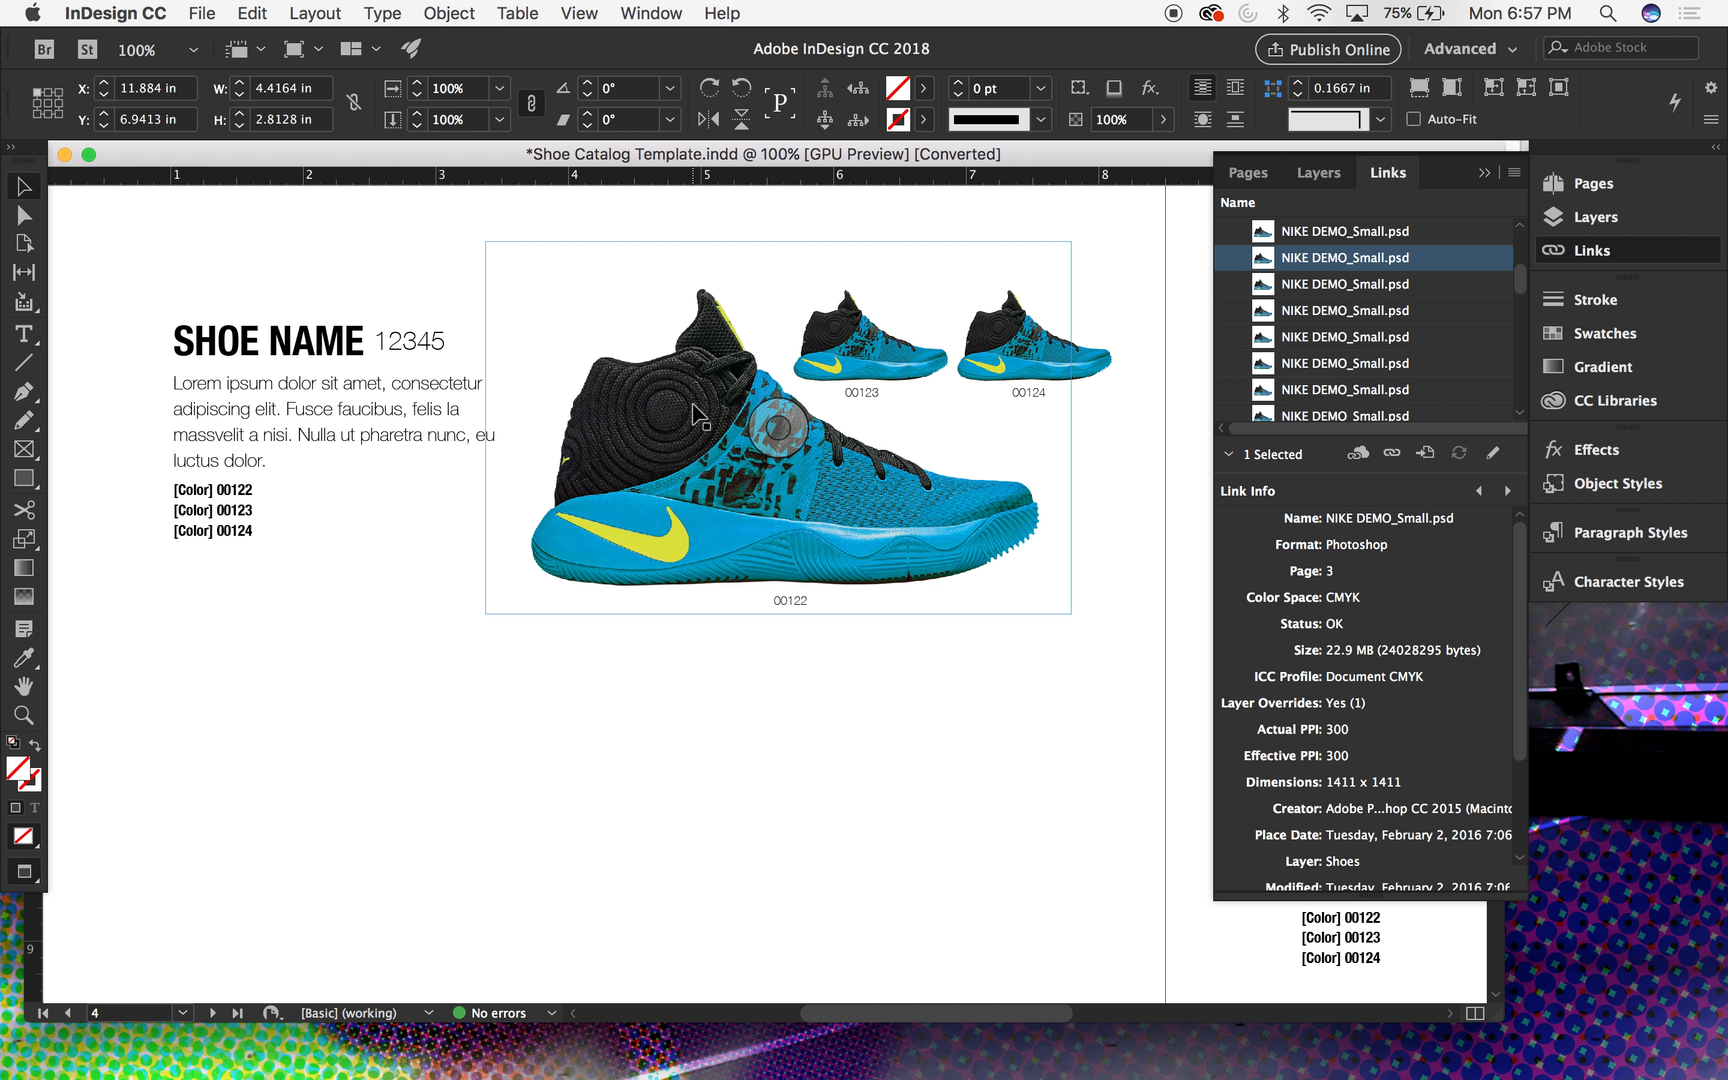
left_click(863, 321)
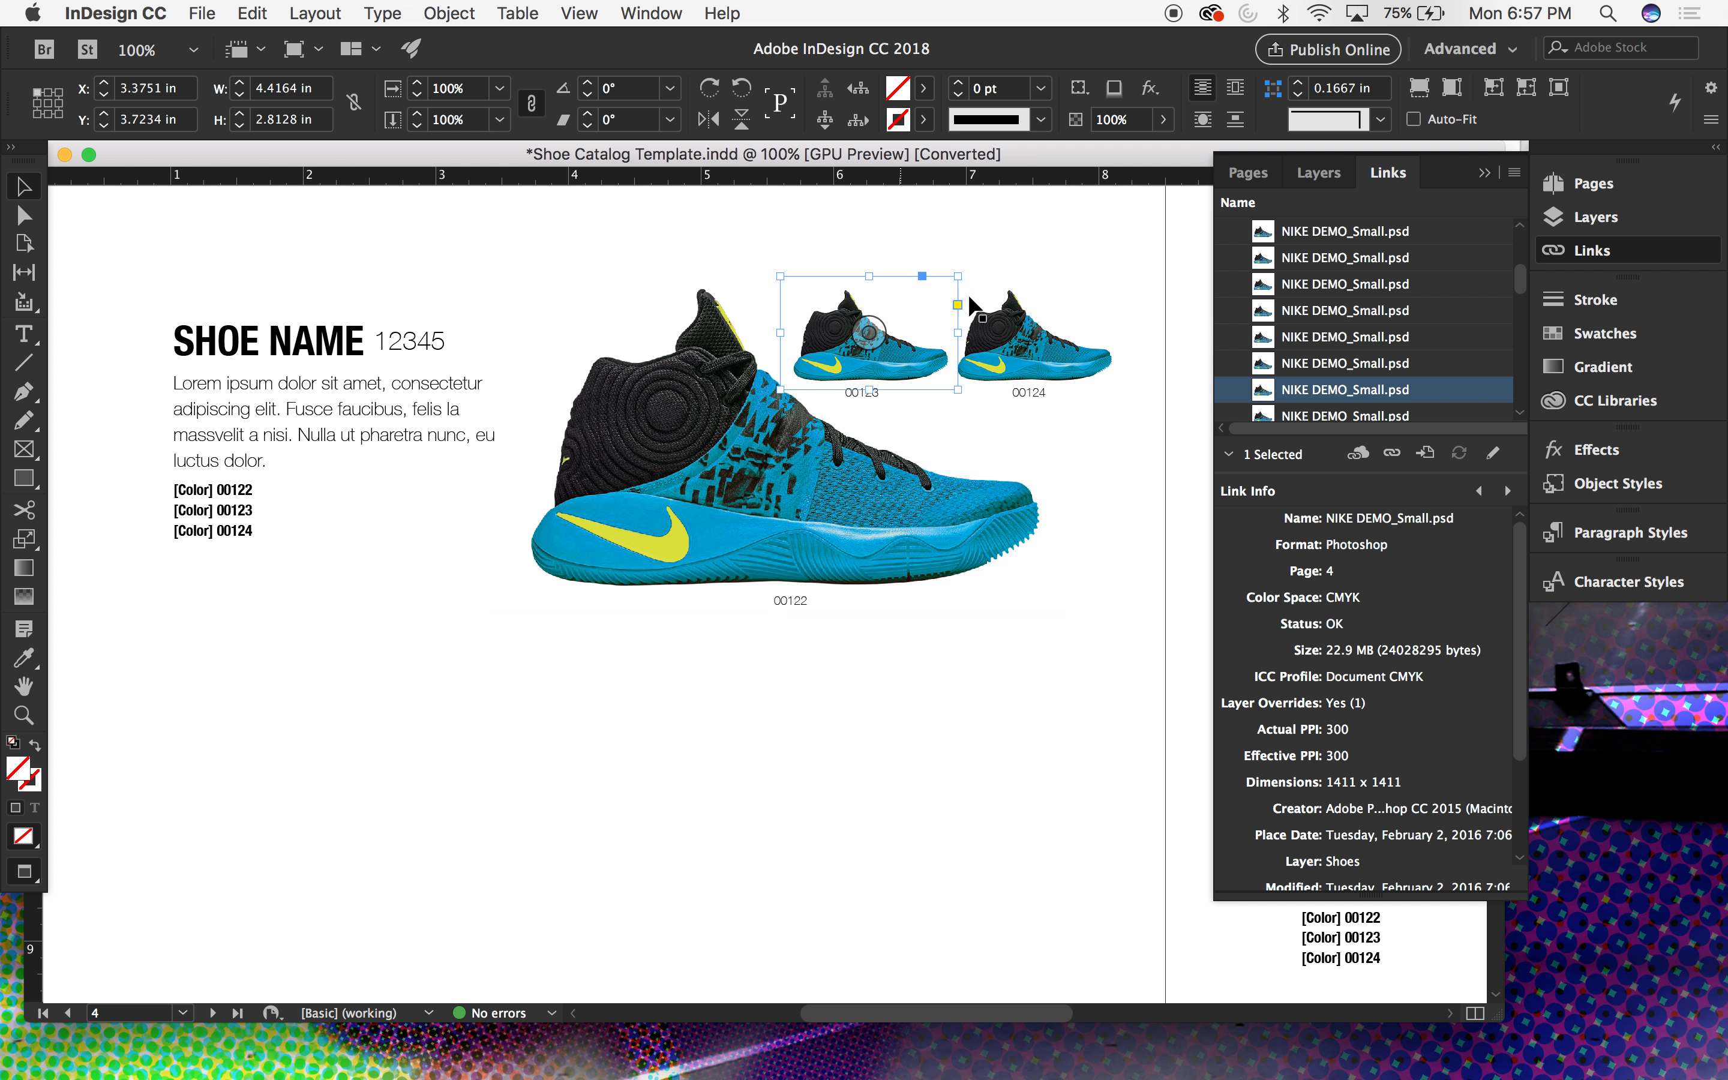
left_click(1033, 318)
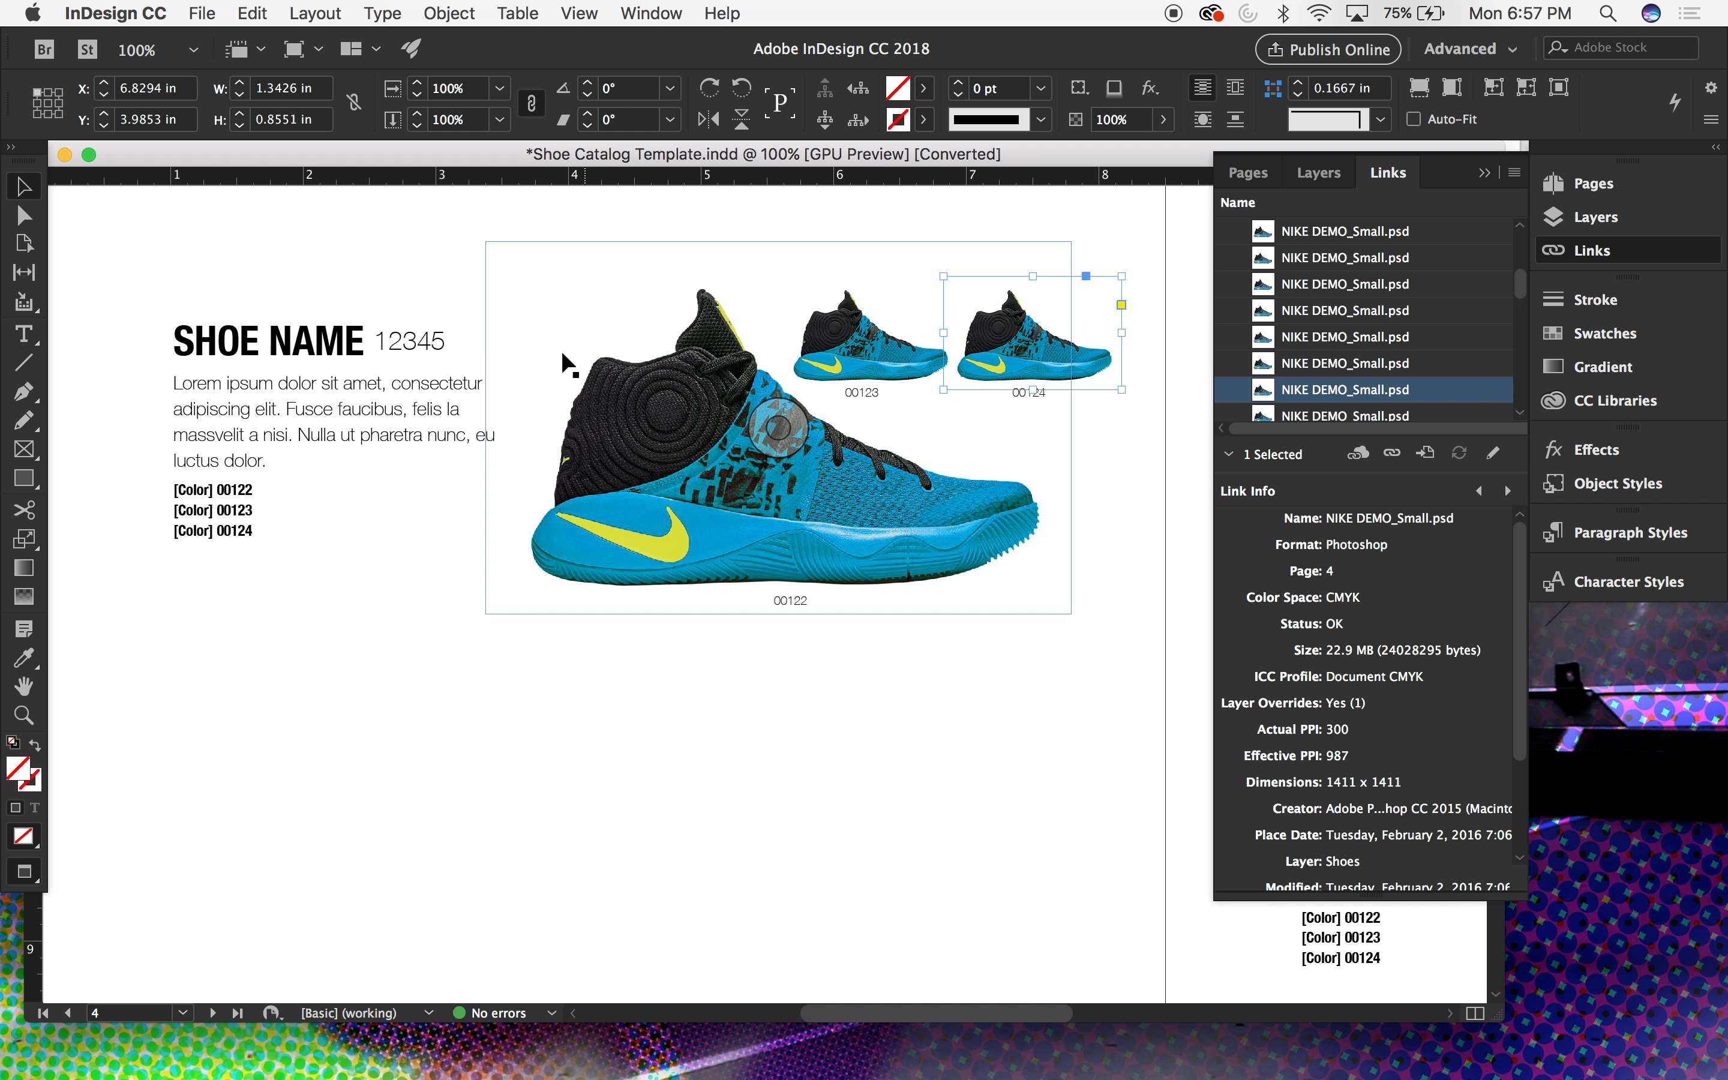
left_click(675, 903)
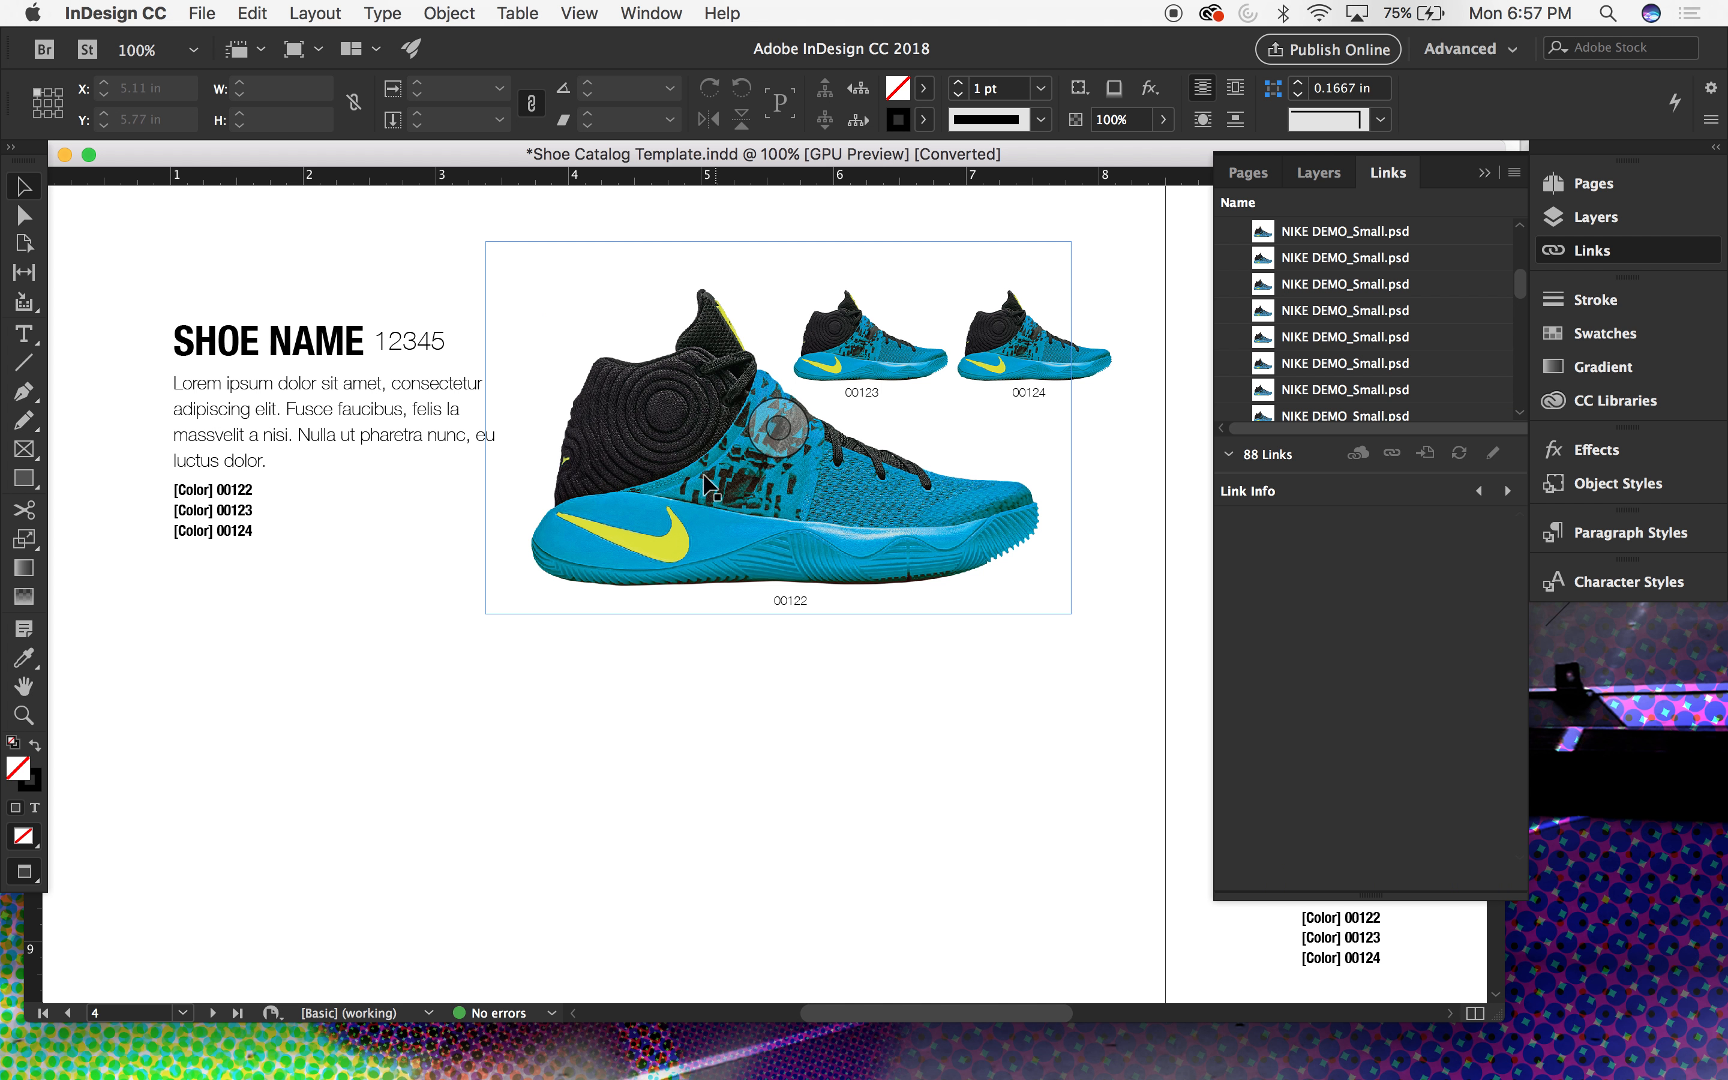
Step: Use Object Layer Options on the lower entry's large shoe image to show the Shoe 1 group and hide Shoe 3, with preview enabled
left_click(687, 447)
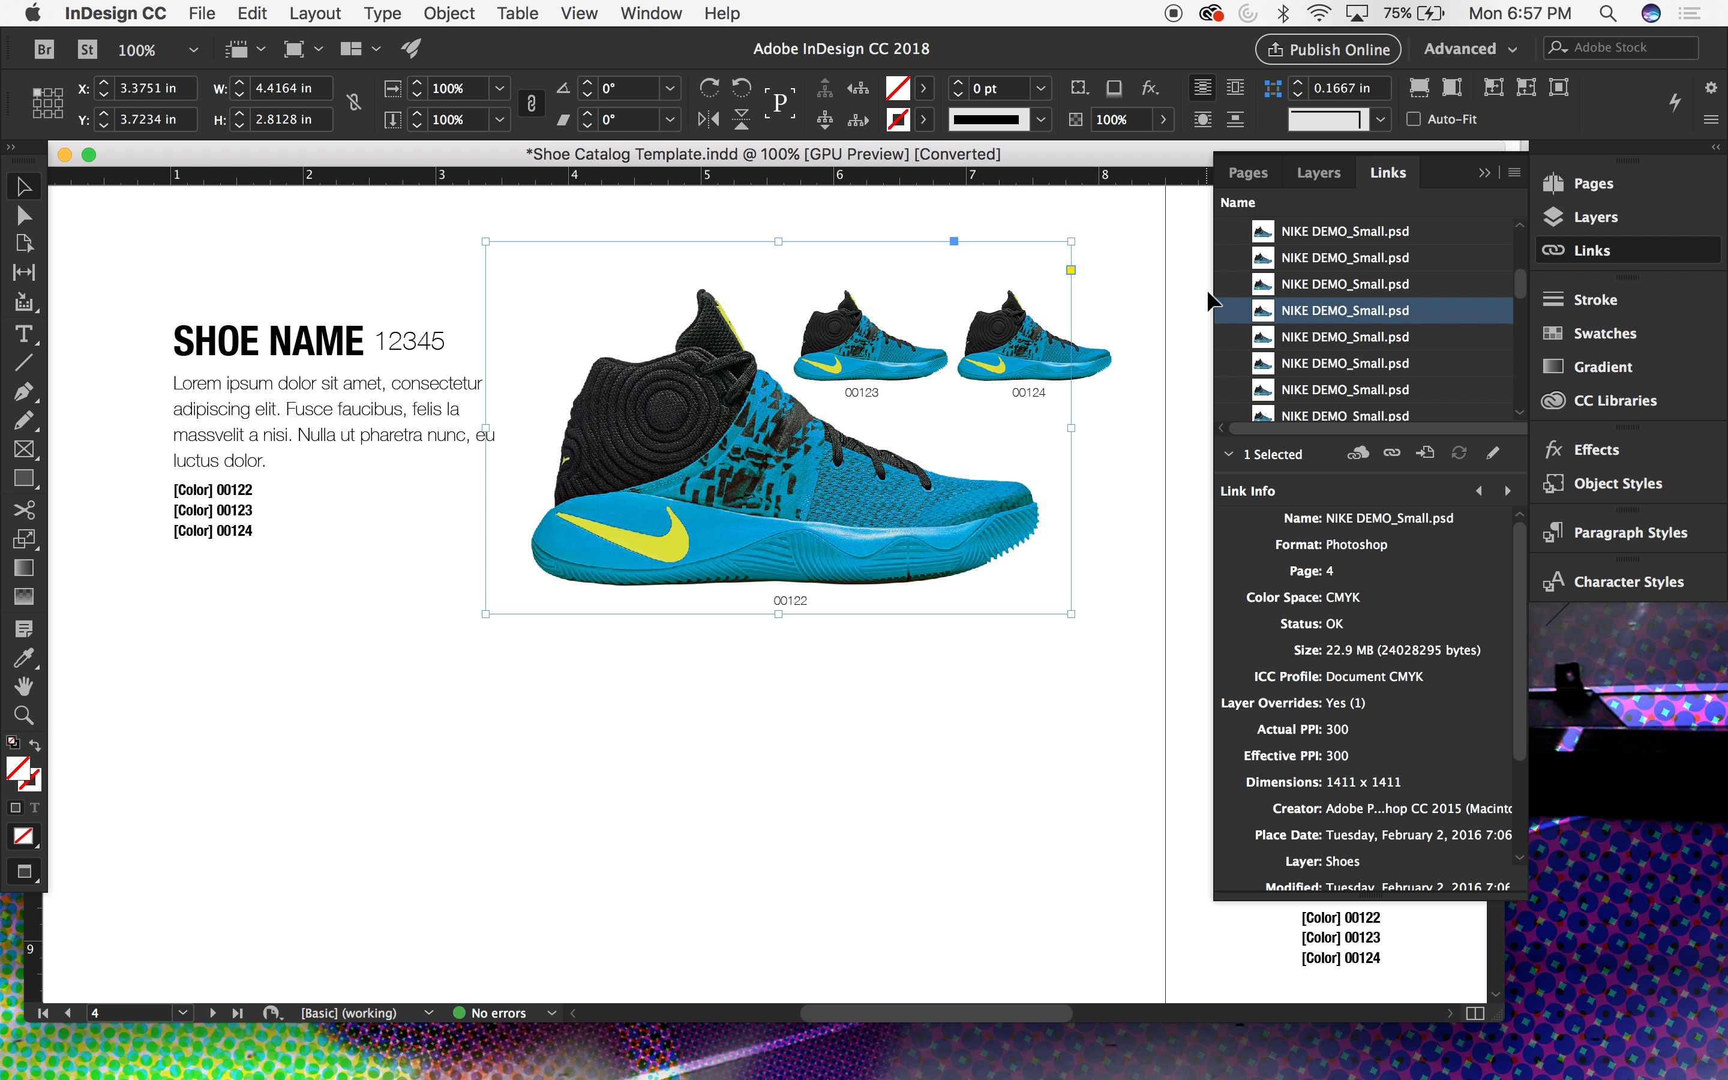
left_click(470, 11)
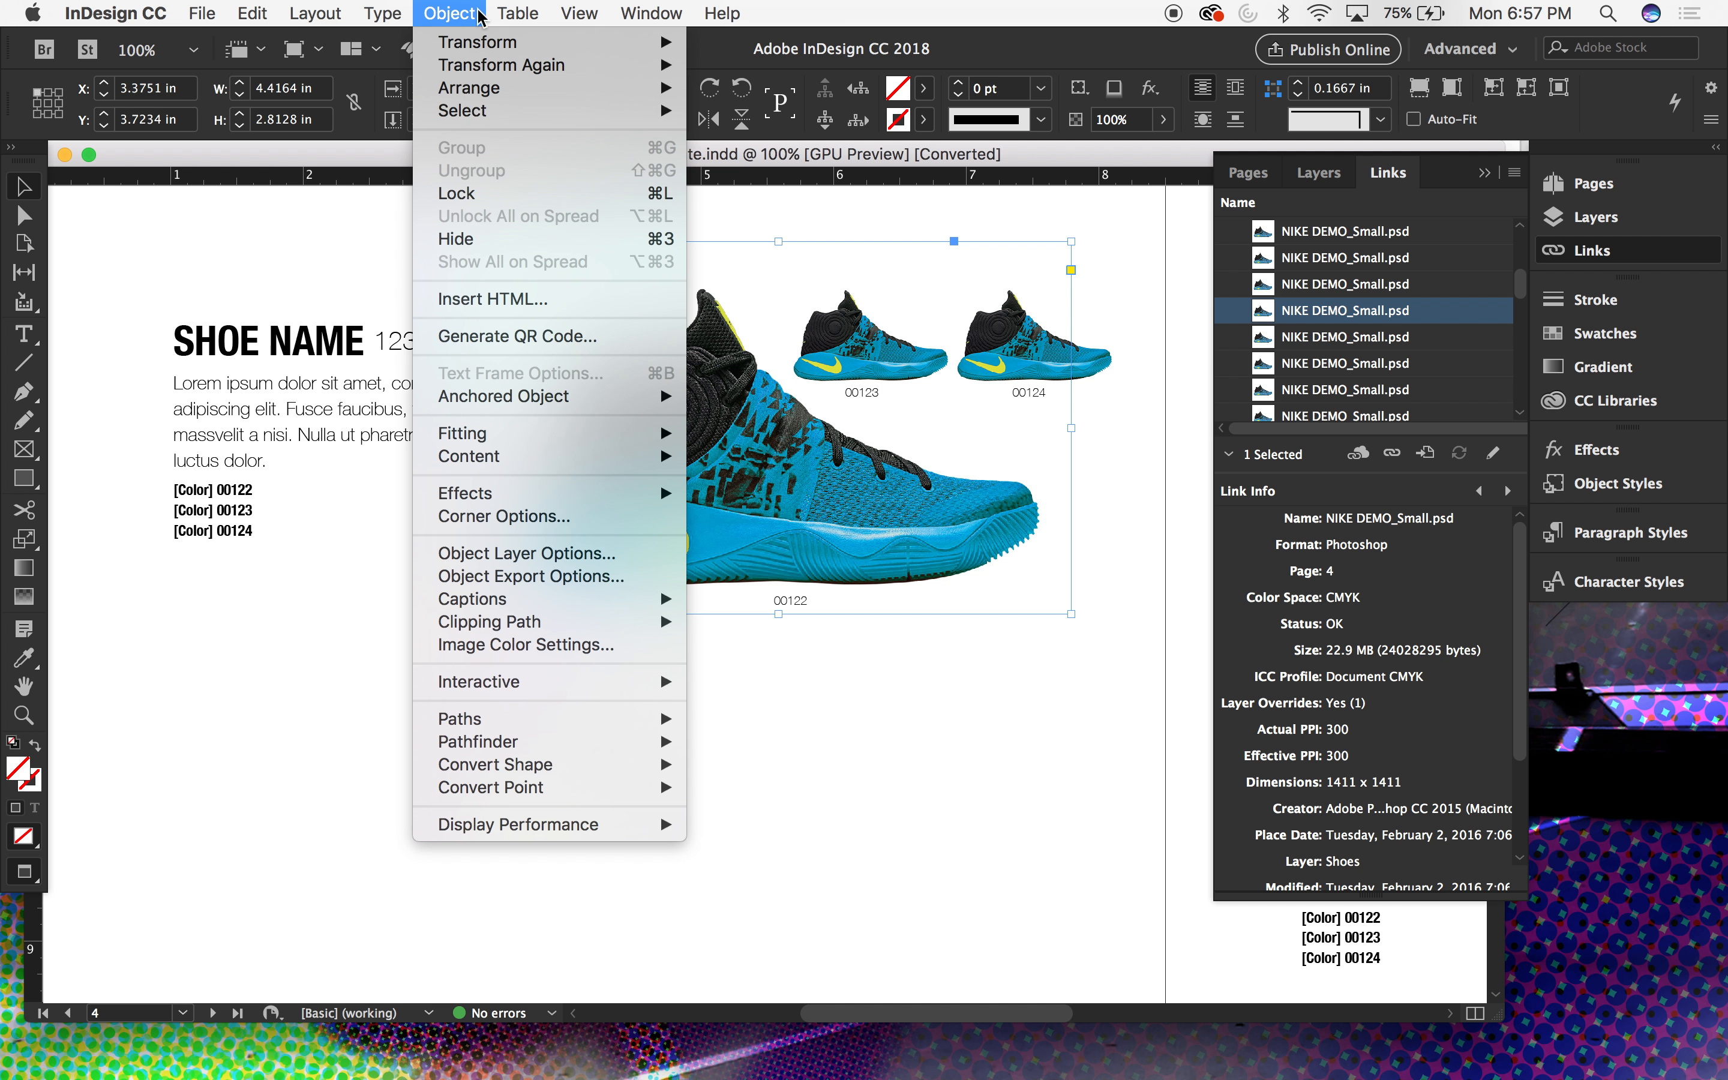
left_click(566, 552)
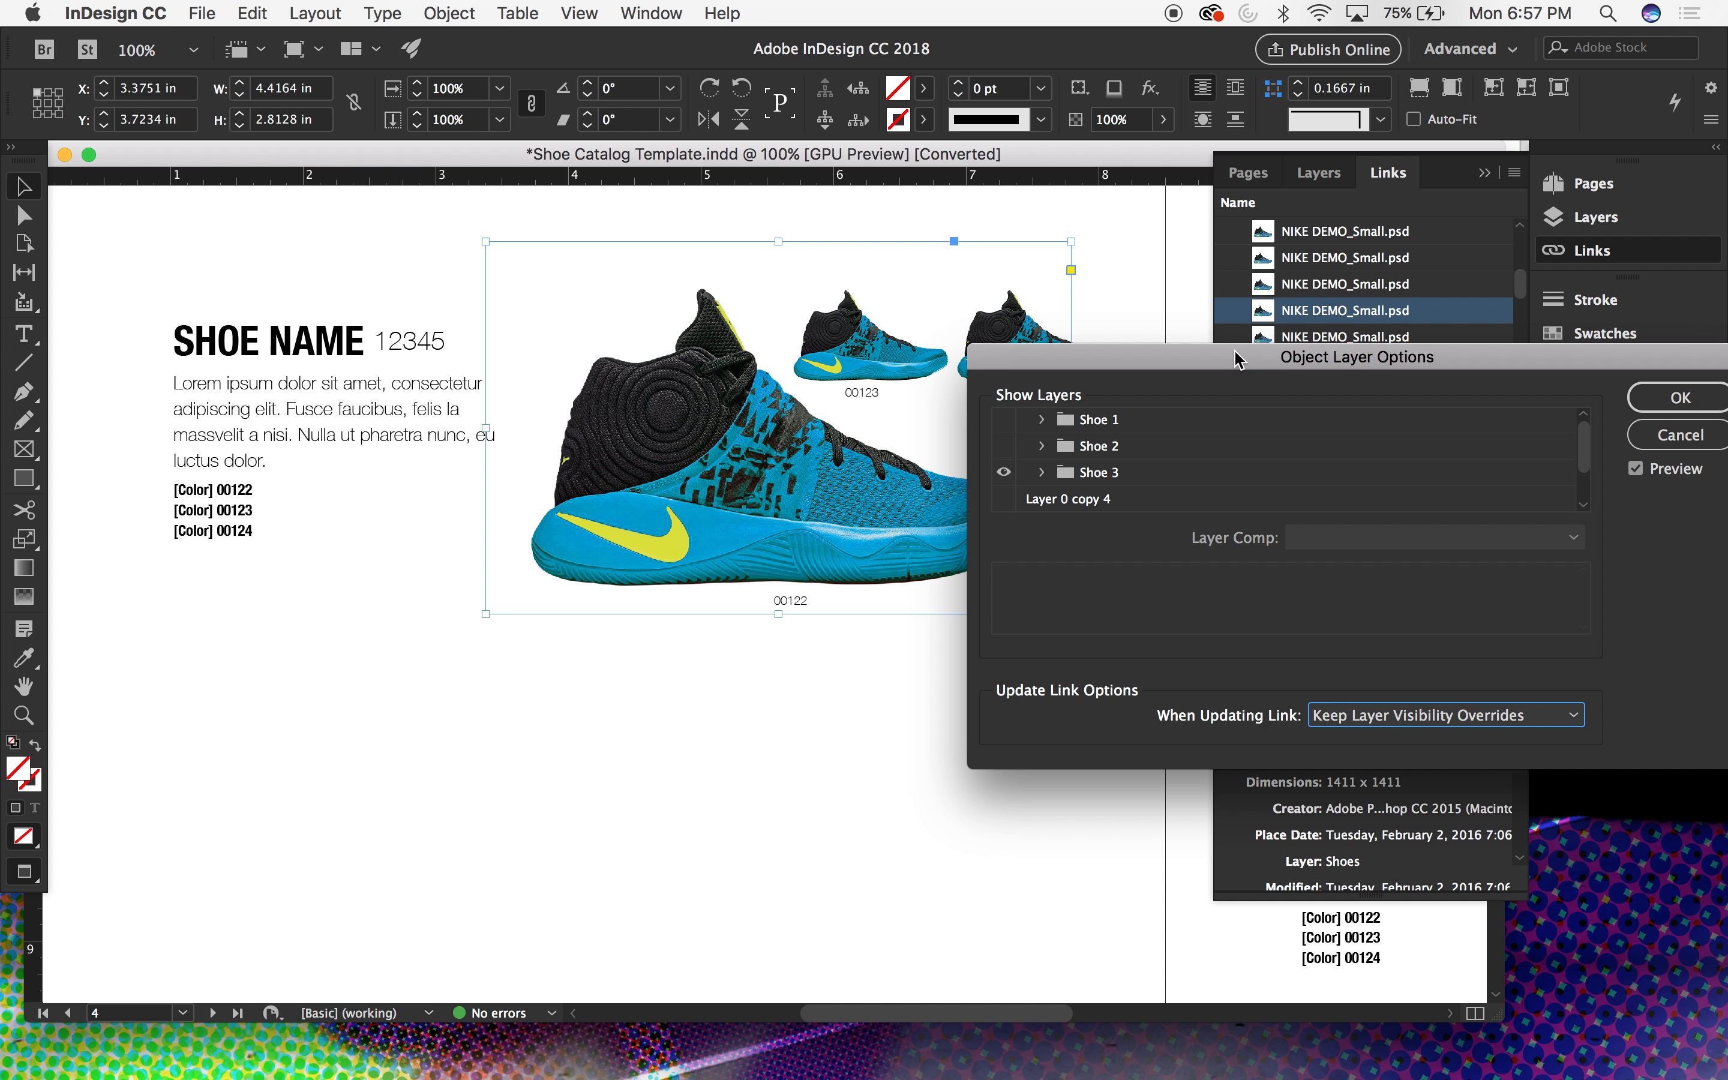
left_click_drag(1239, 360, 619, 633)
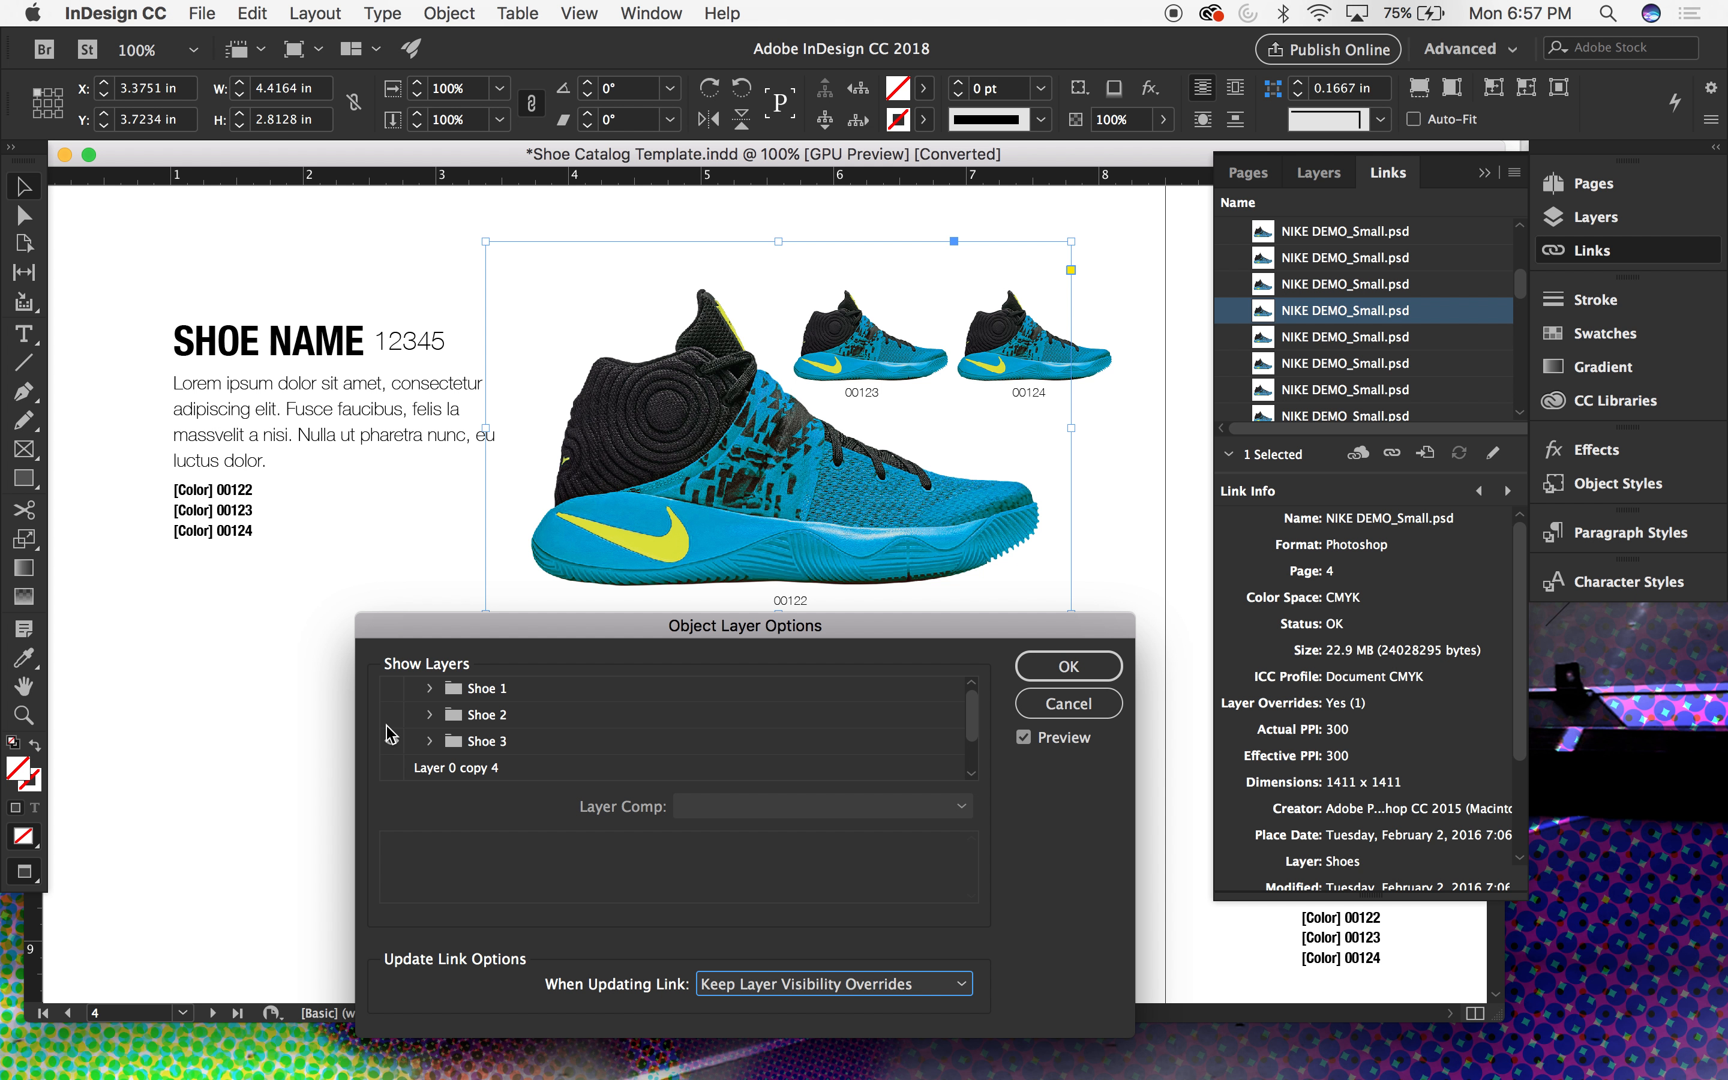
left_click(392, 689)
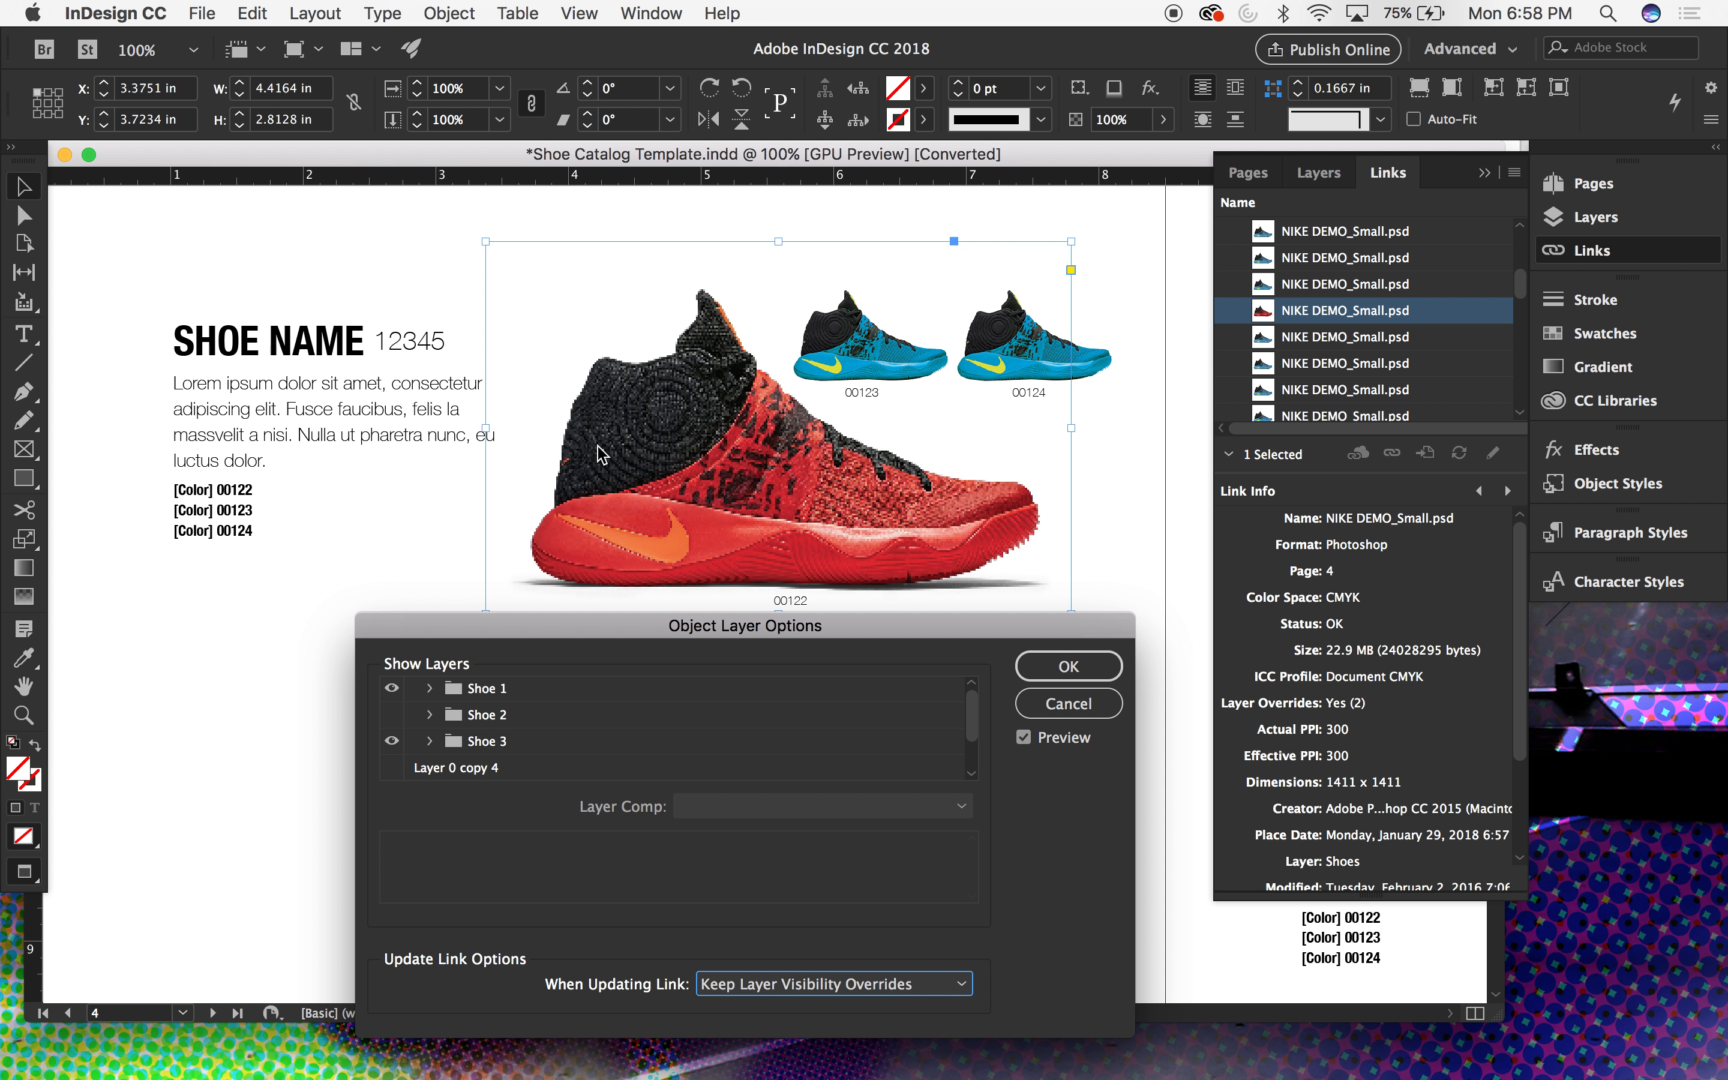
left_click(429, 688)
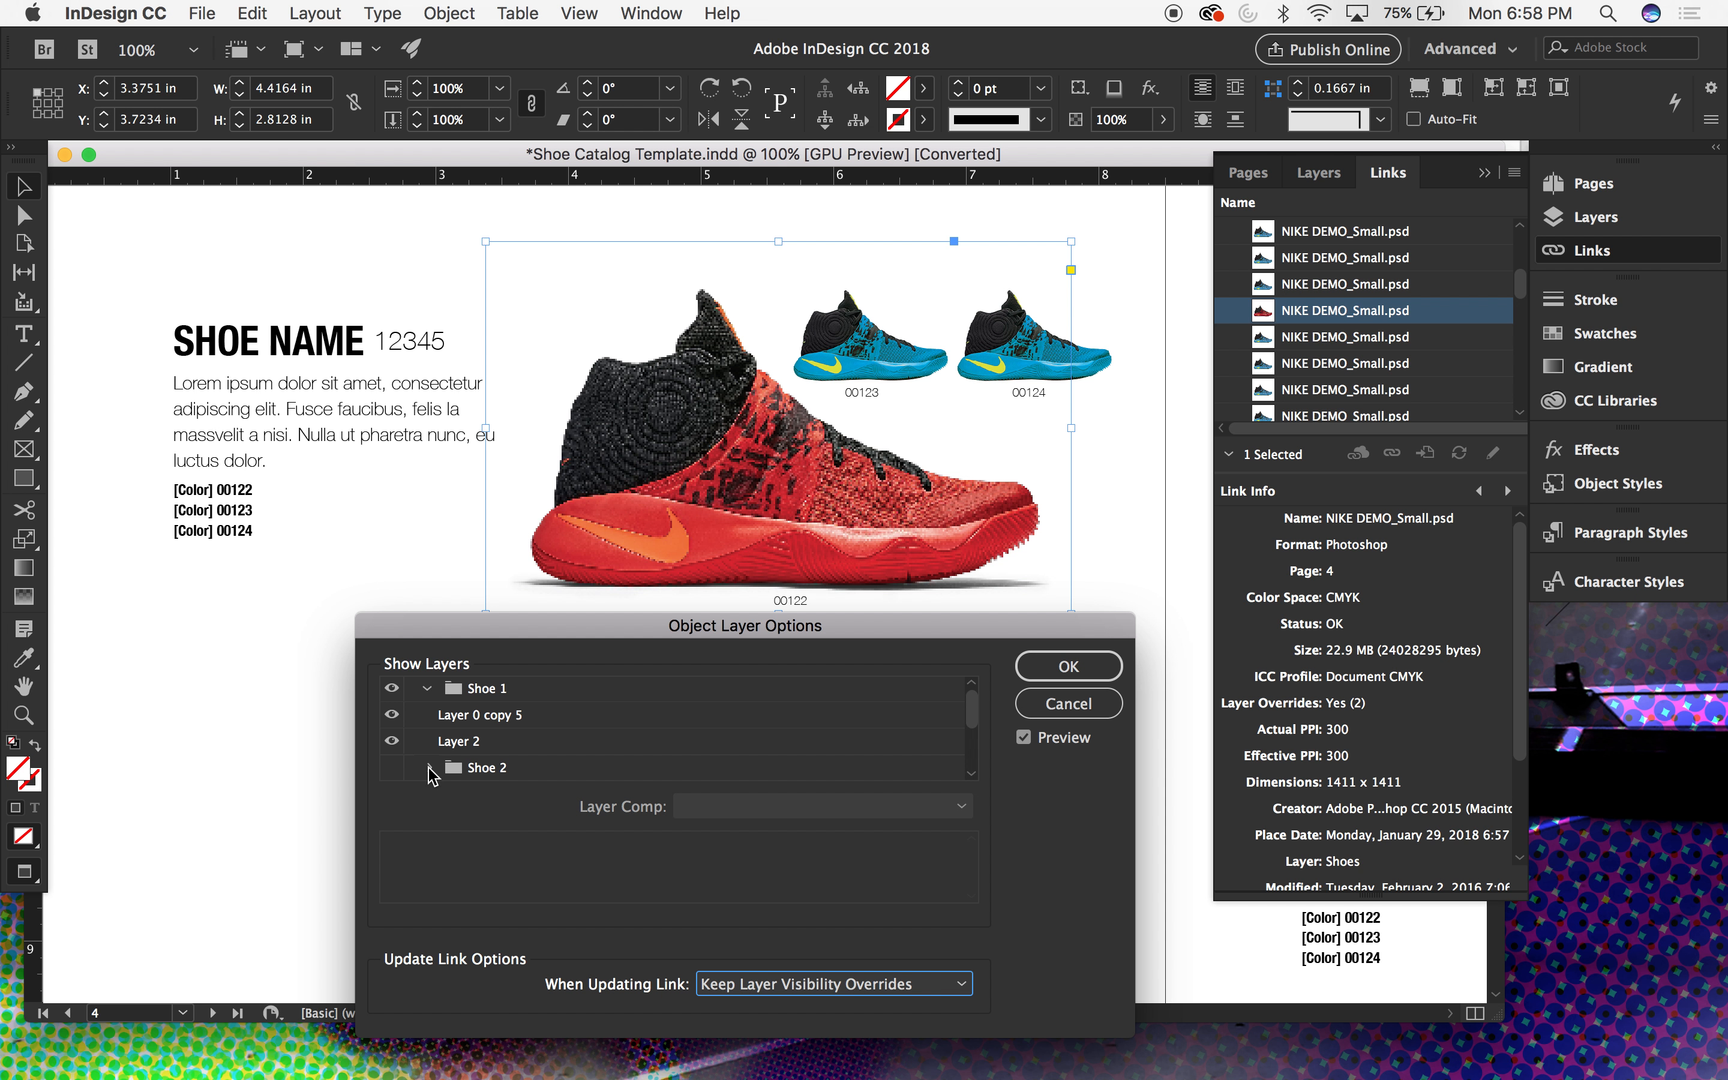
left_click(427, 689)
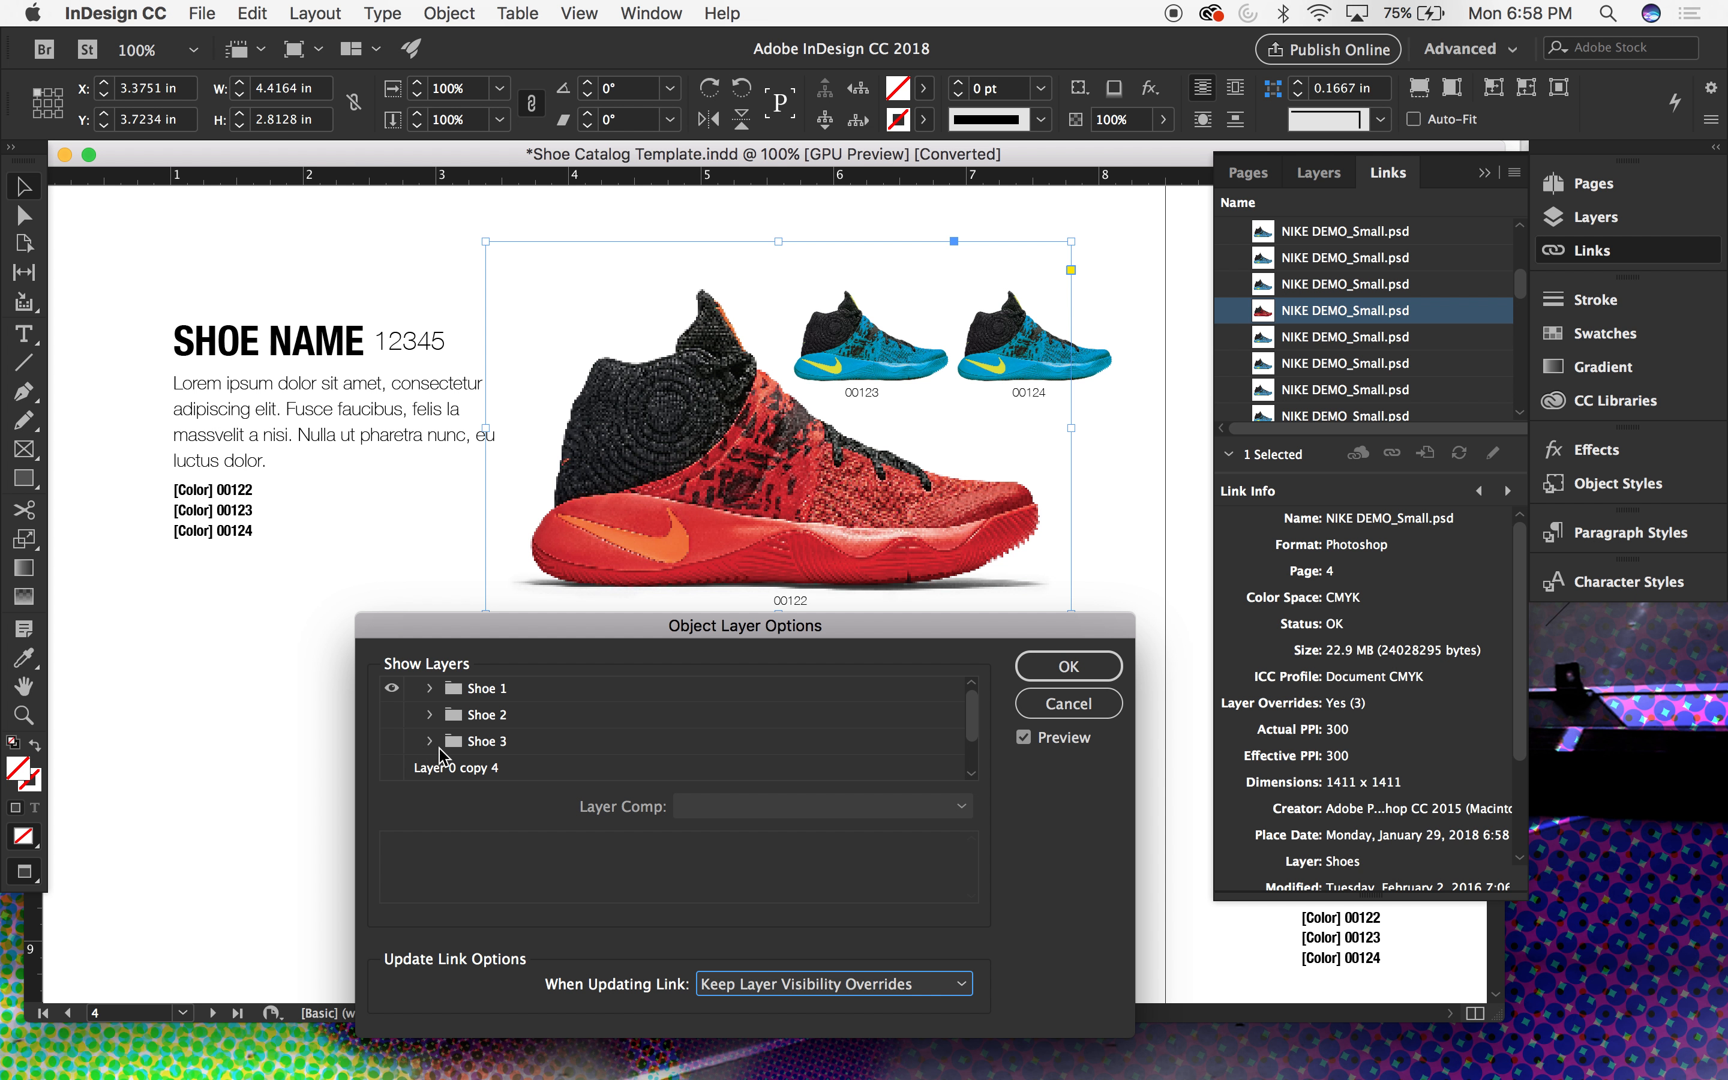
left_click(1024, 738)
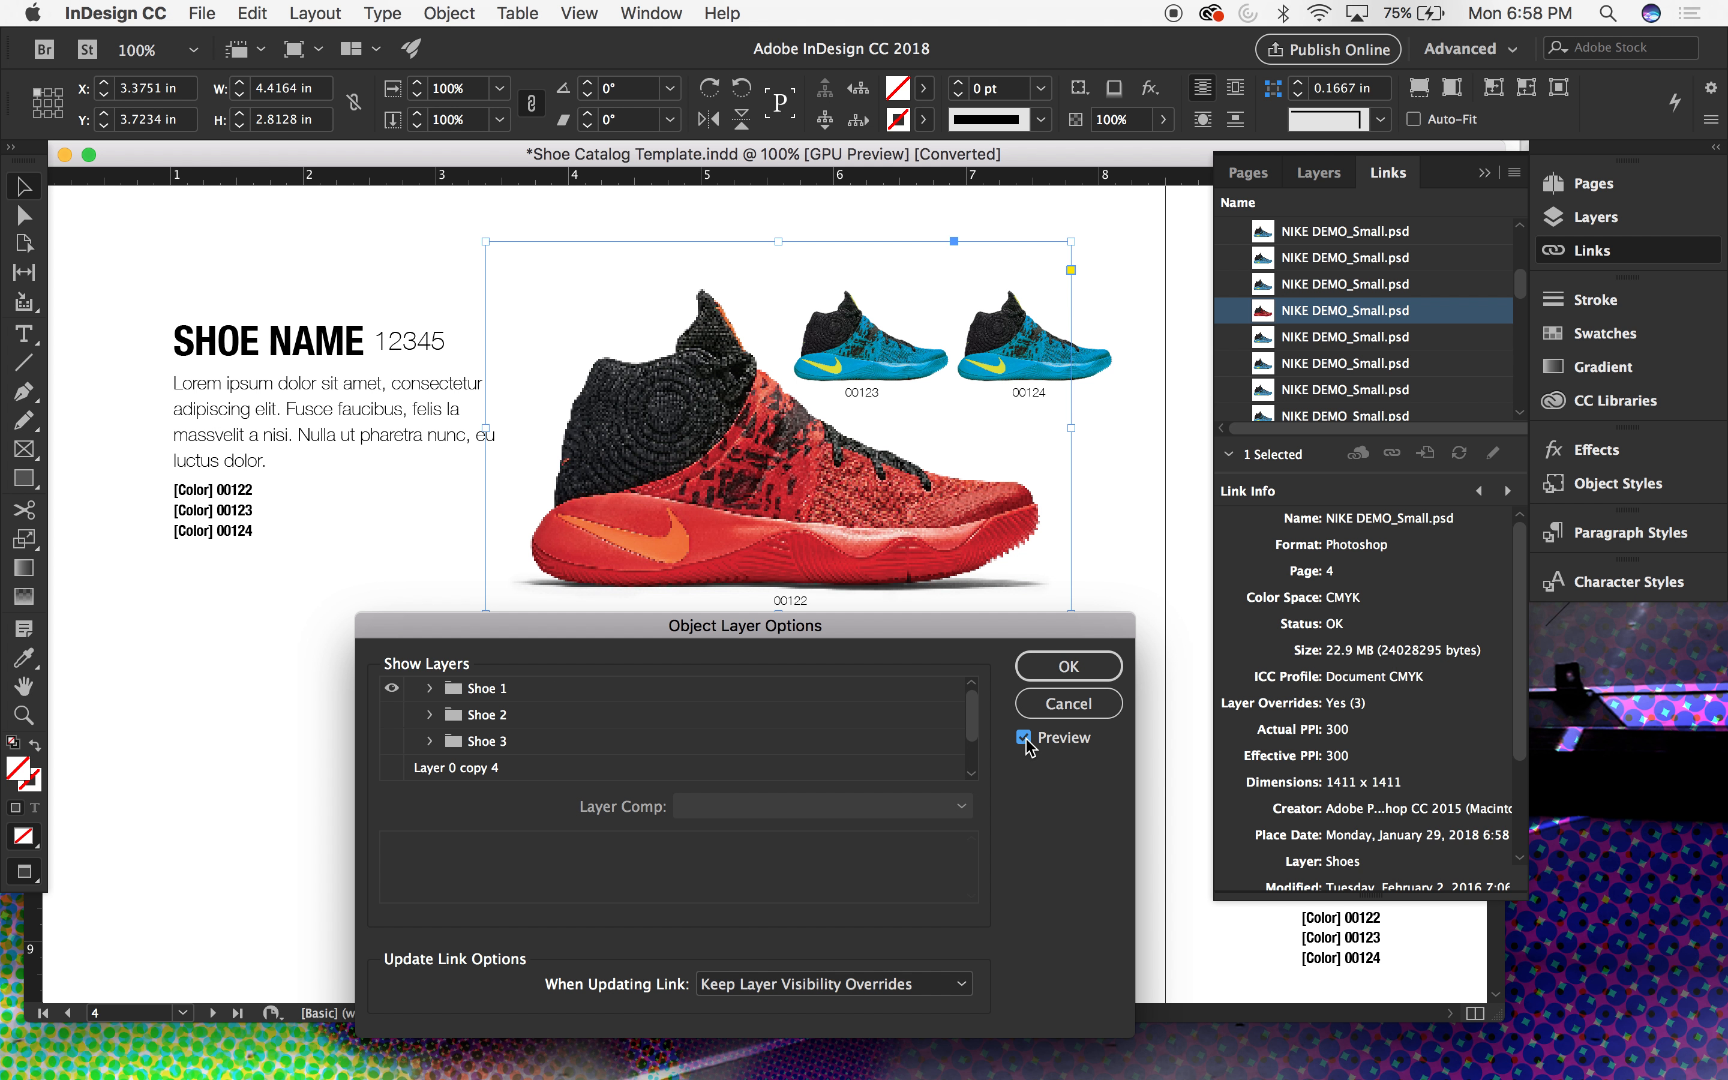
left_click(1024, 737)
left_click(1024, 738)
Step: Hide Layer 2, the shadow inside the Shoe 1 group, for the large shoe image, apply the layer options and deselect the image
left_click(429, 689)
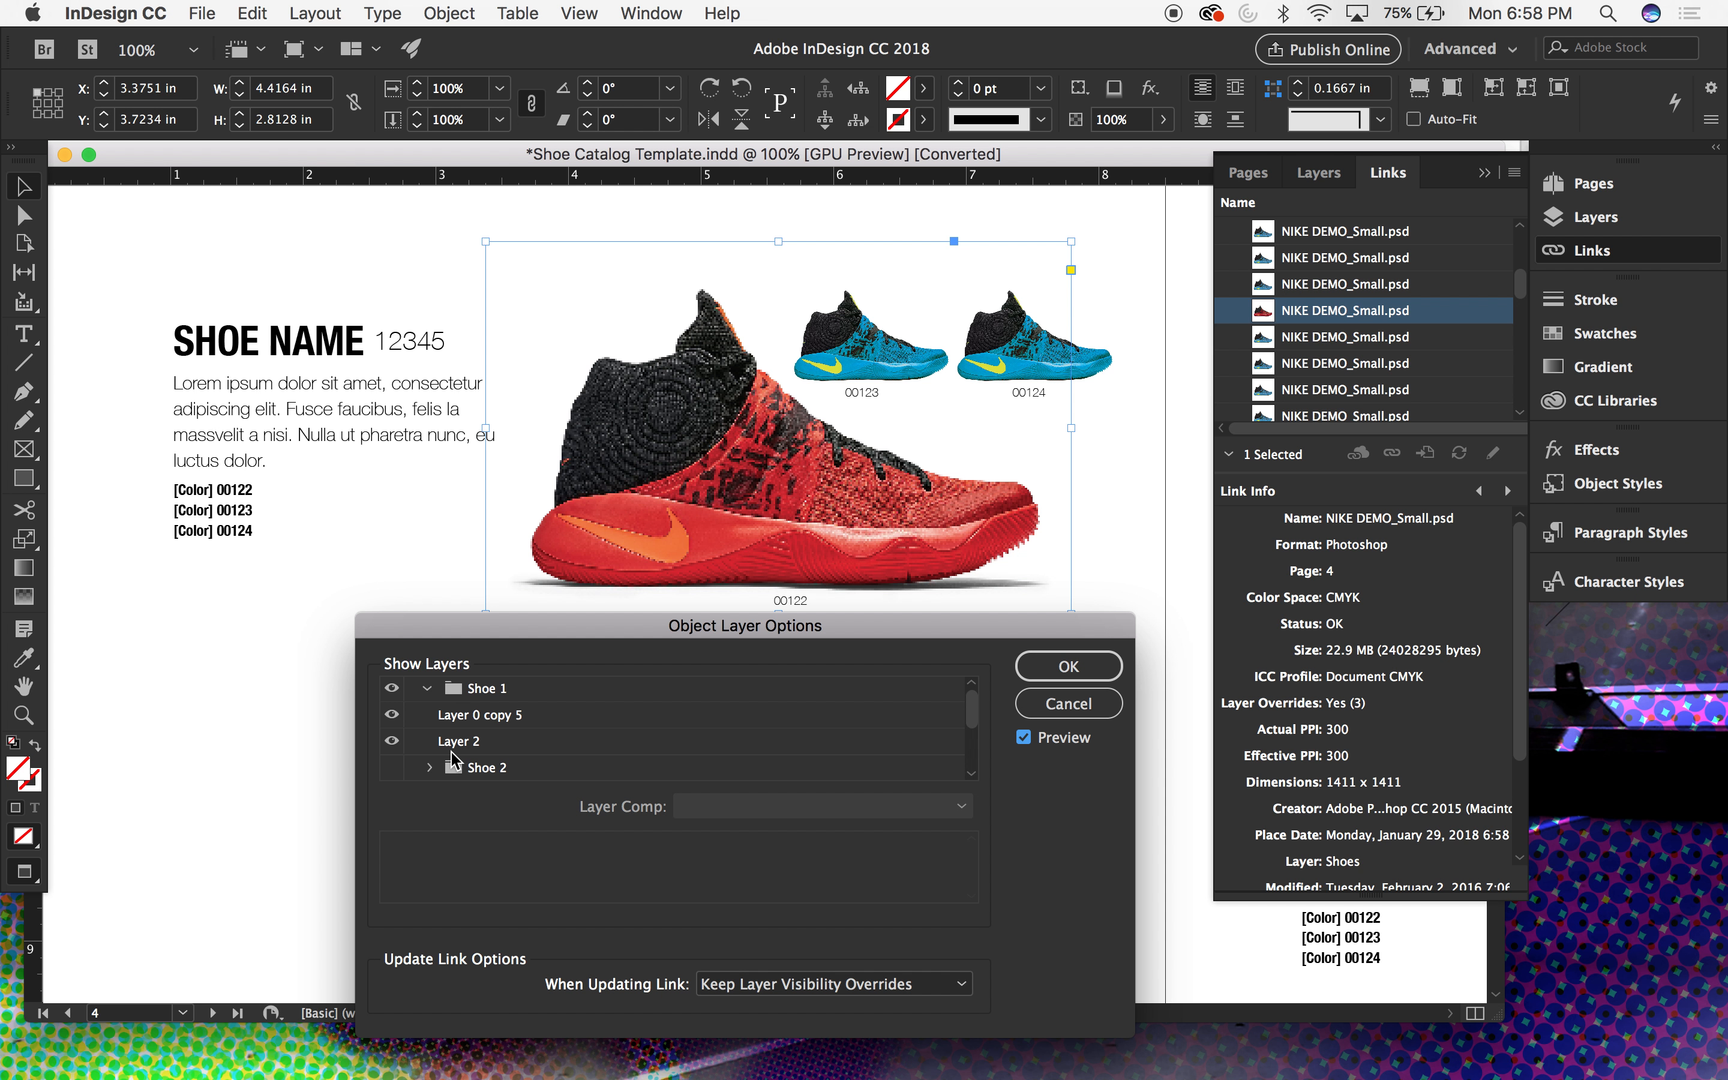
left_click(392, 742)
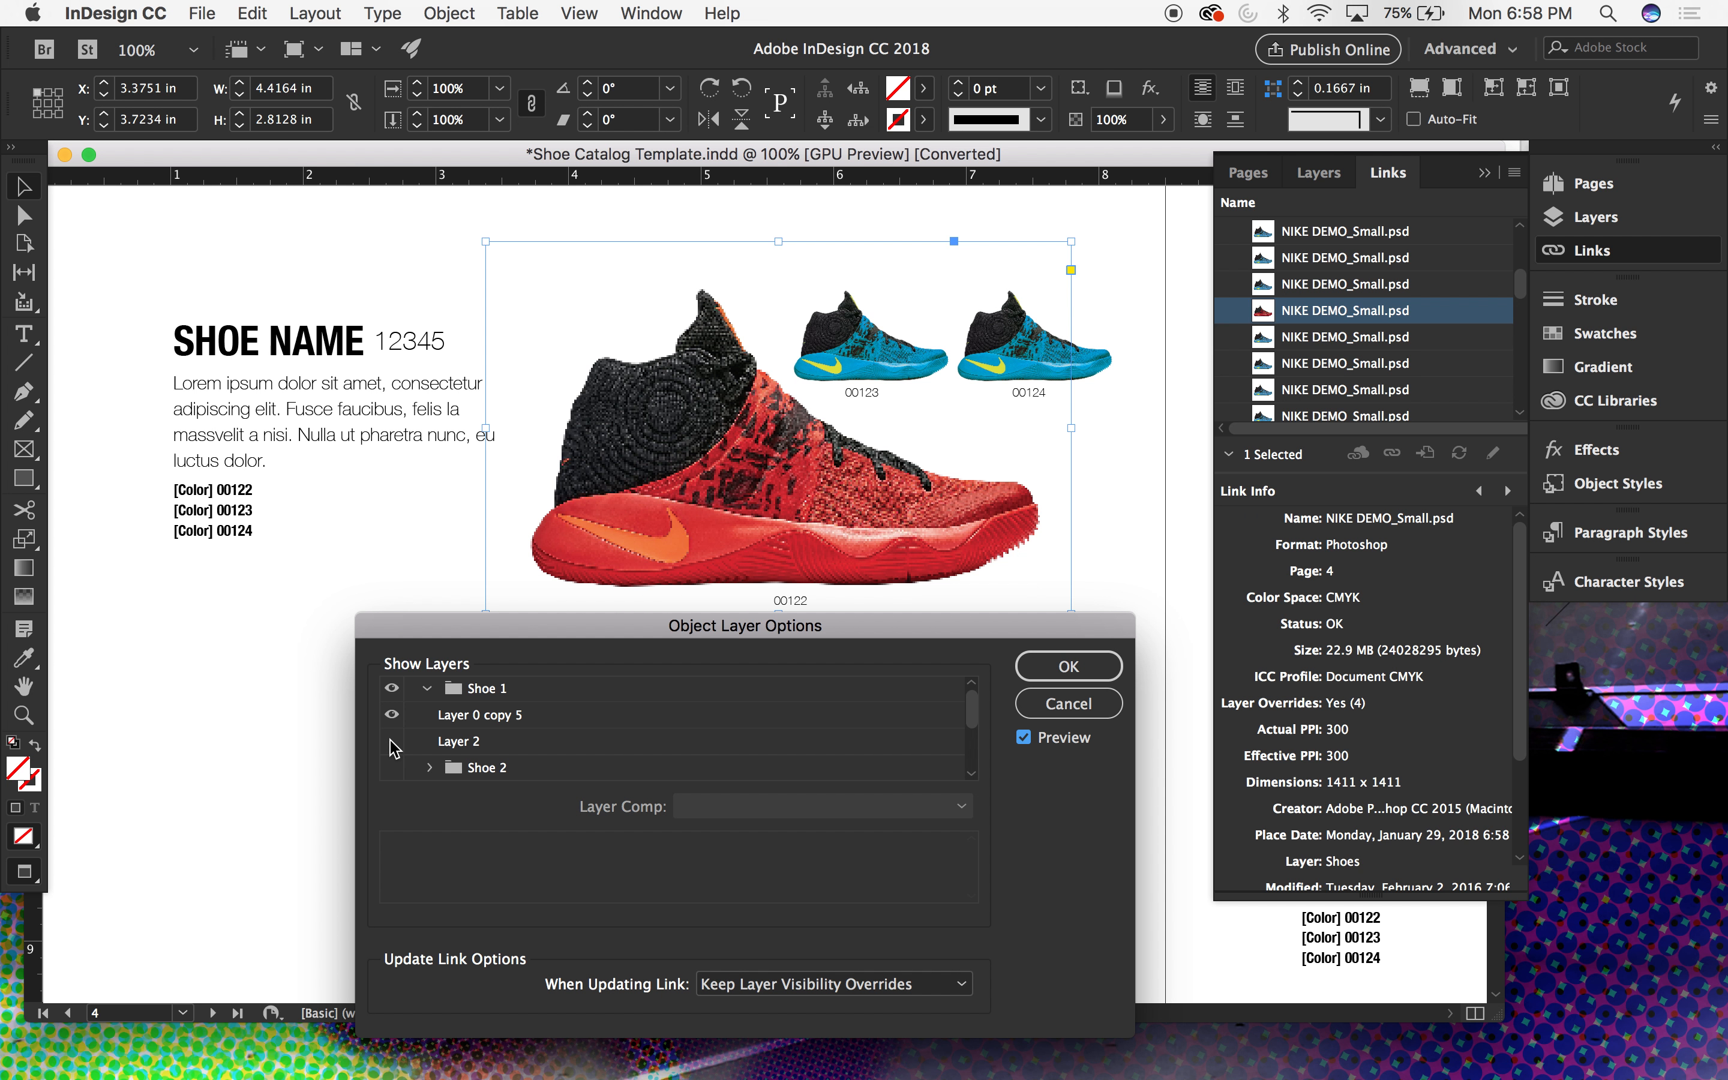
left_click(392, 742)
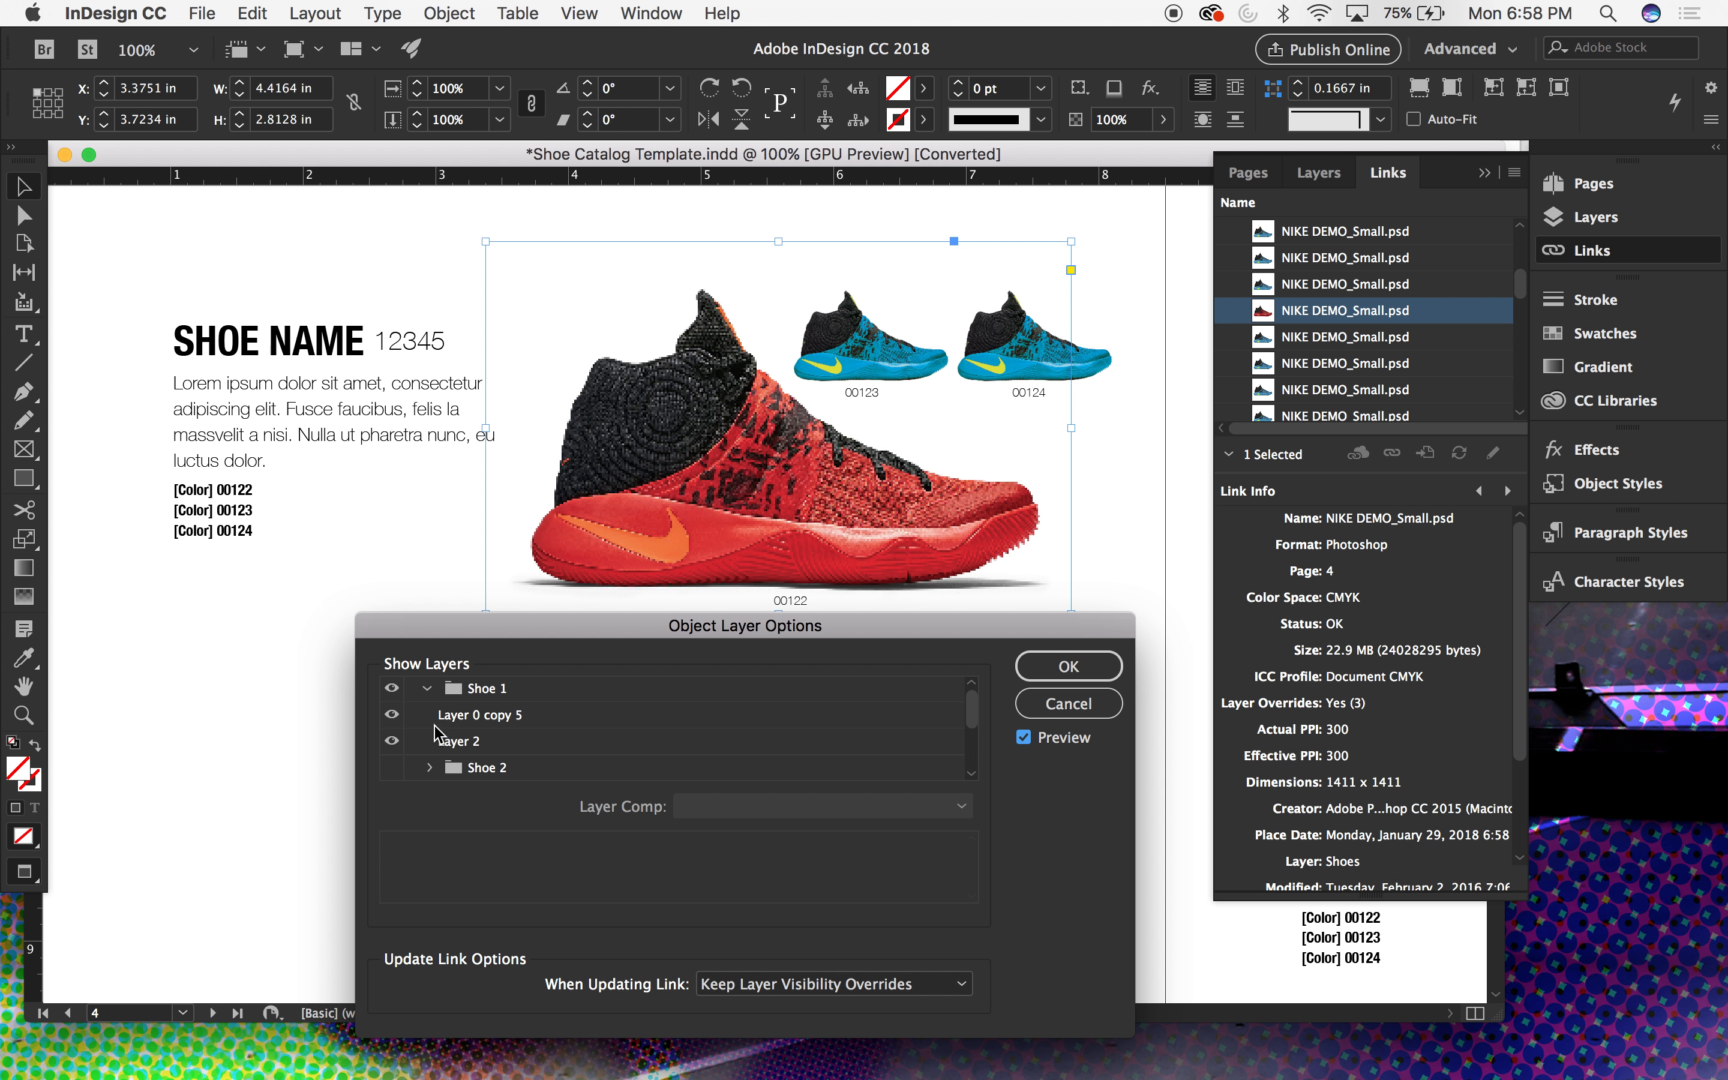
left_click(392, 743)
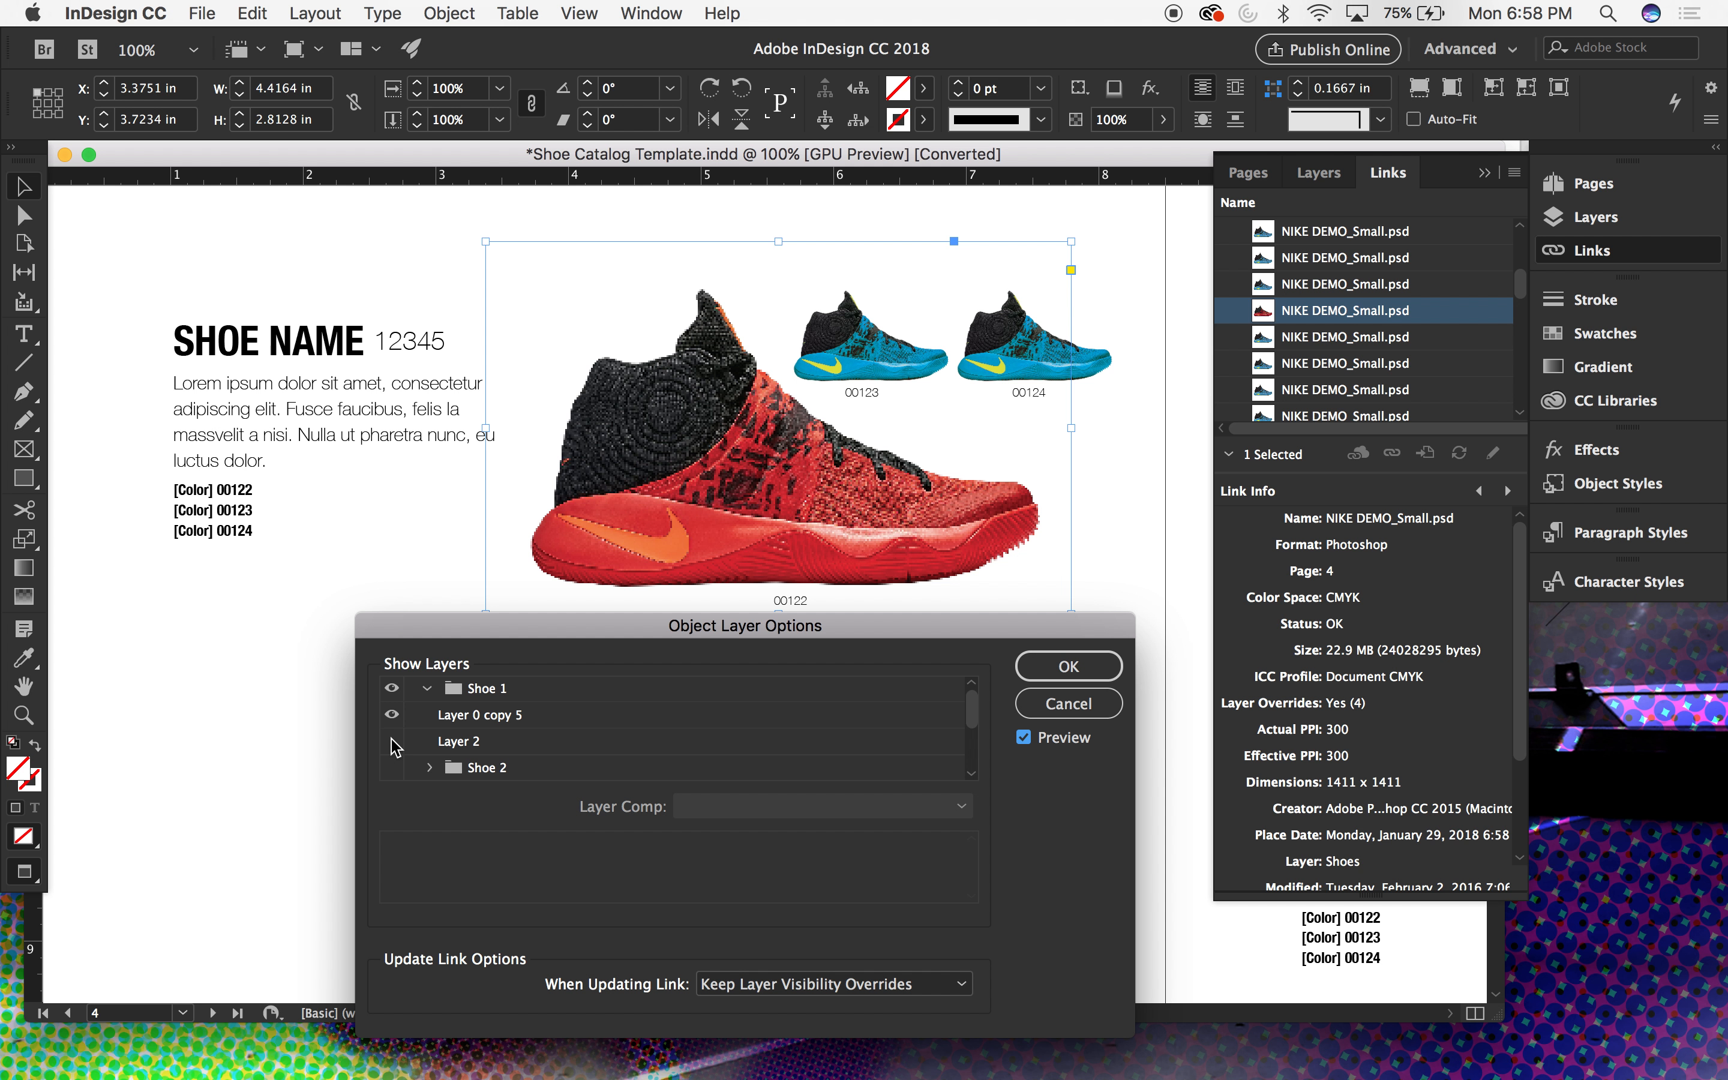
left_click(392, 742)
left_click(392, 742)
left_click(392, 743)
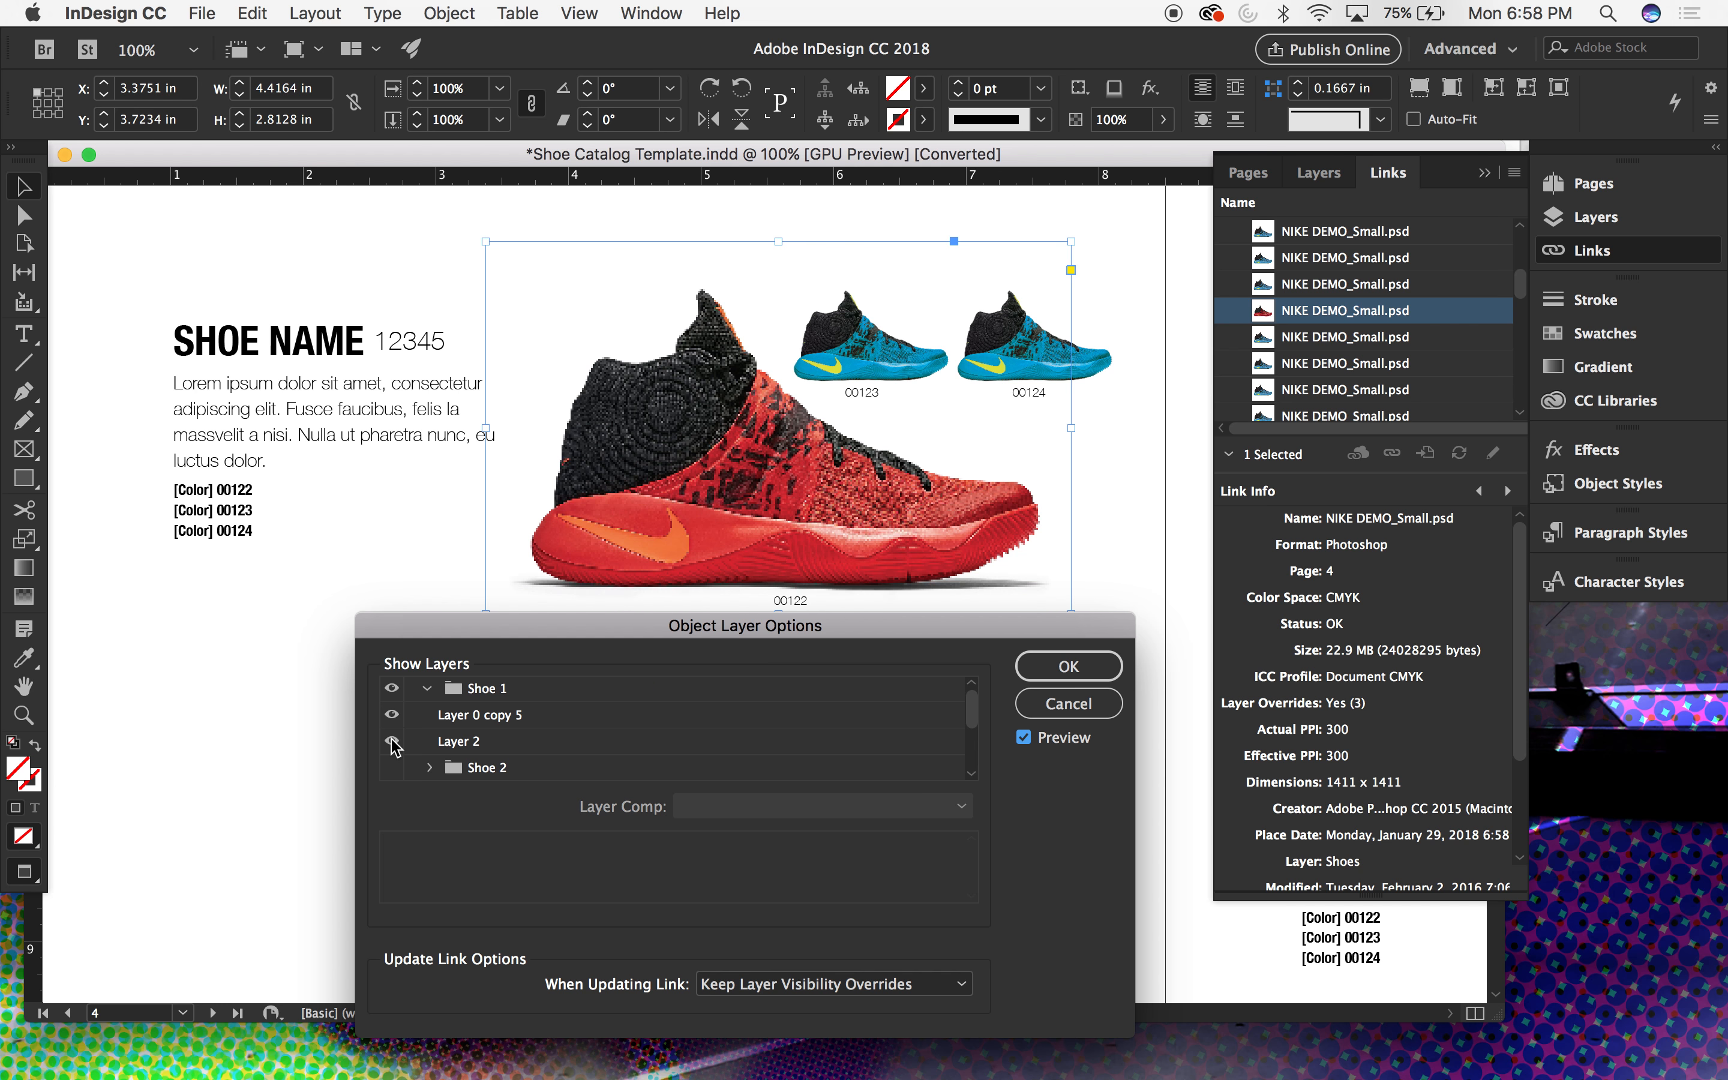
left_click(392, 743)
left_click(392, 742)
left_click(392, 742)
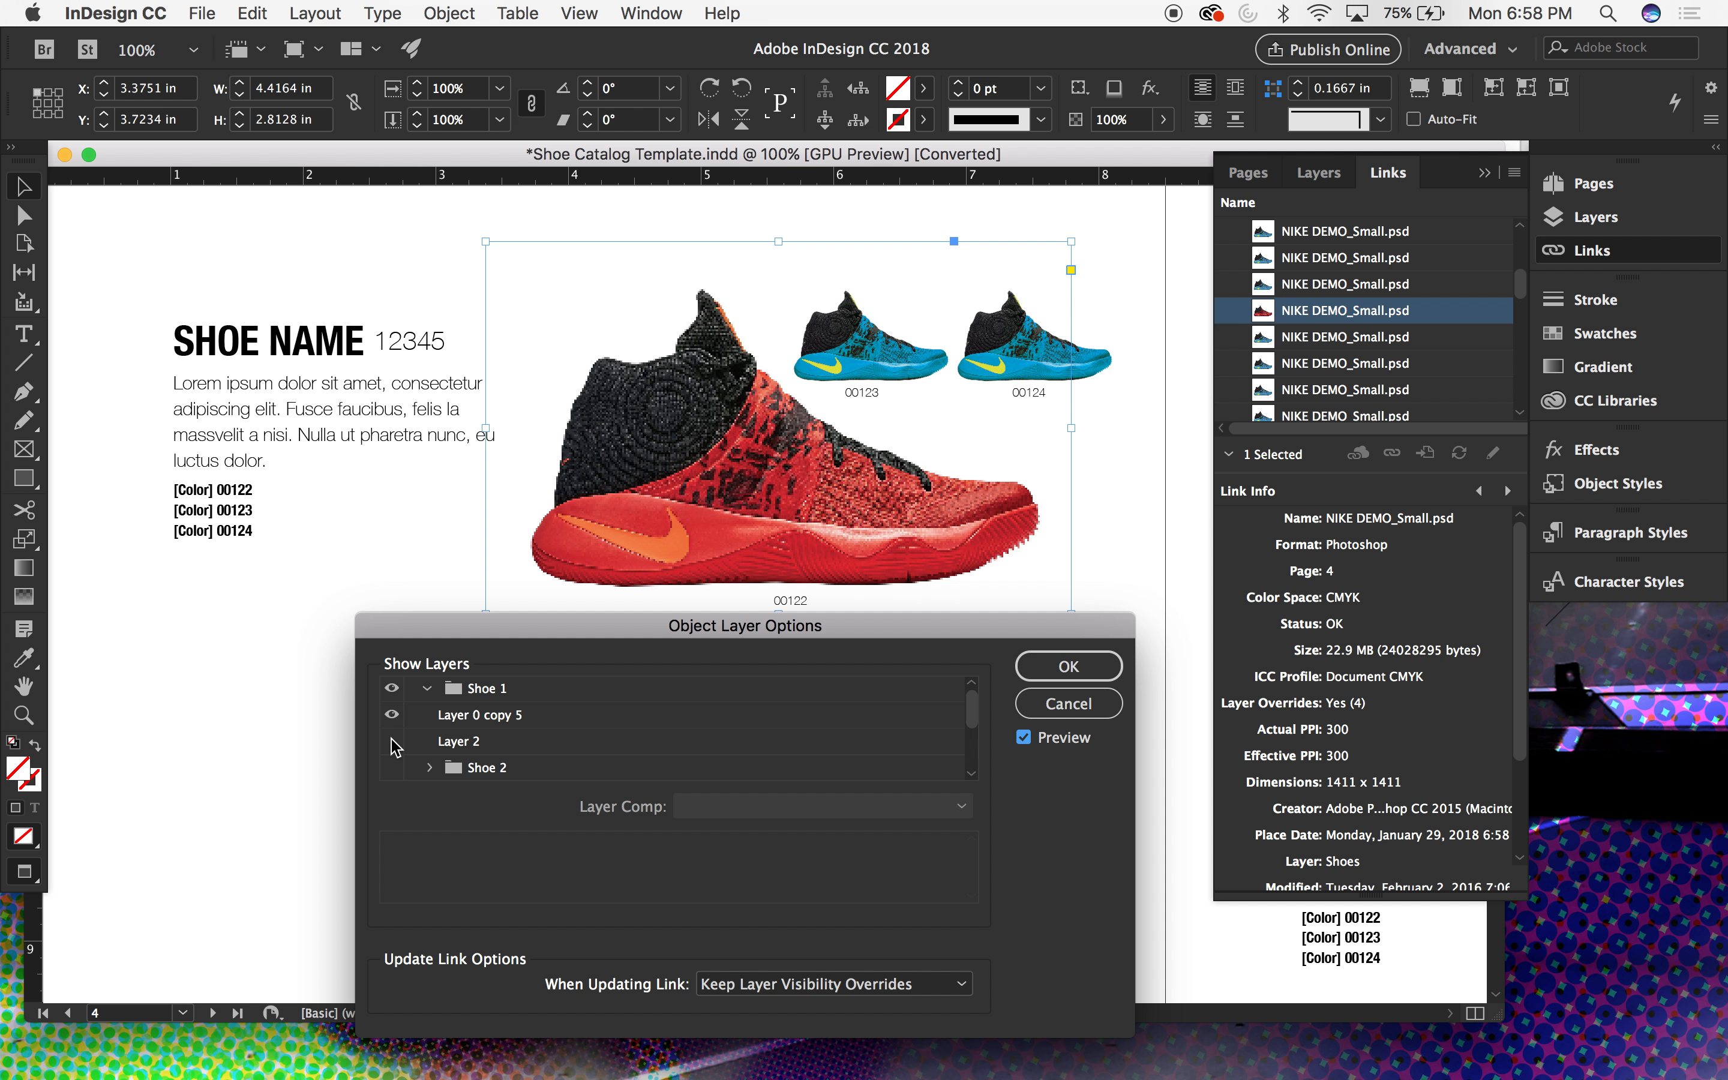
left_click(1112, 665)
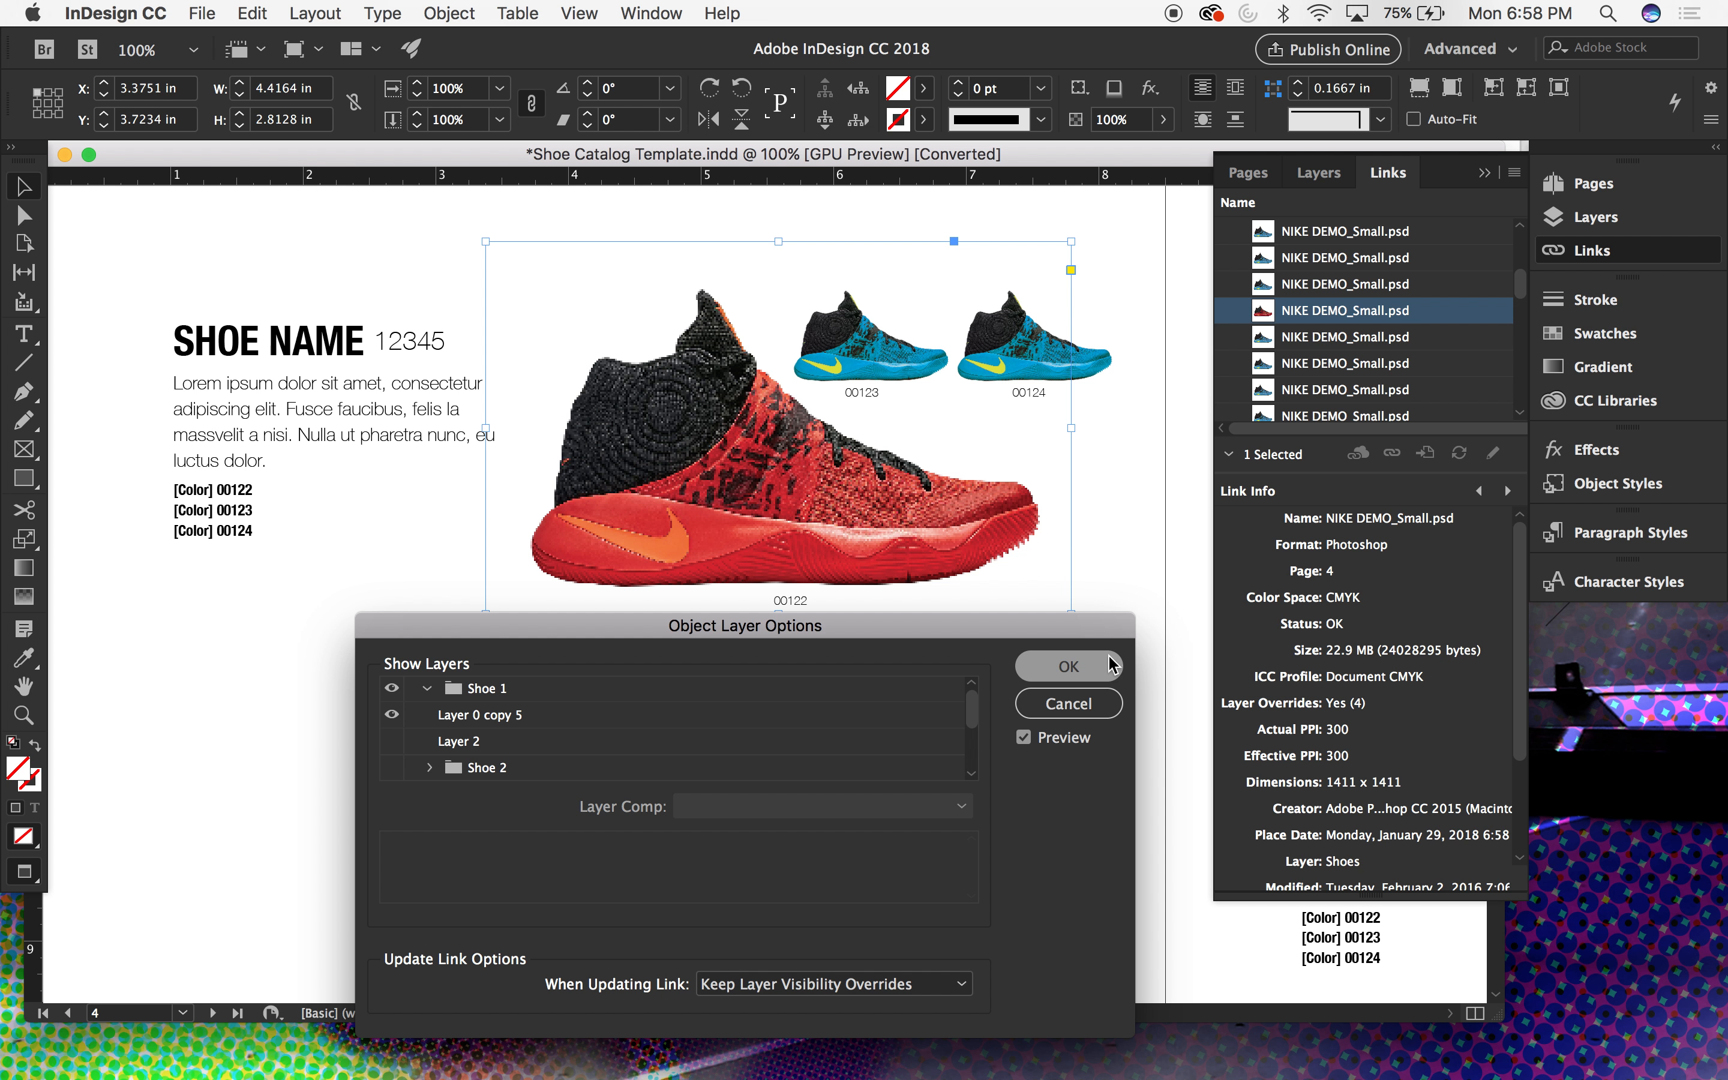
left_click(1155, 462)
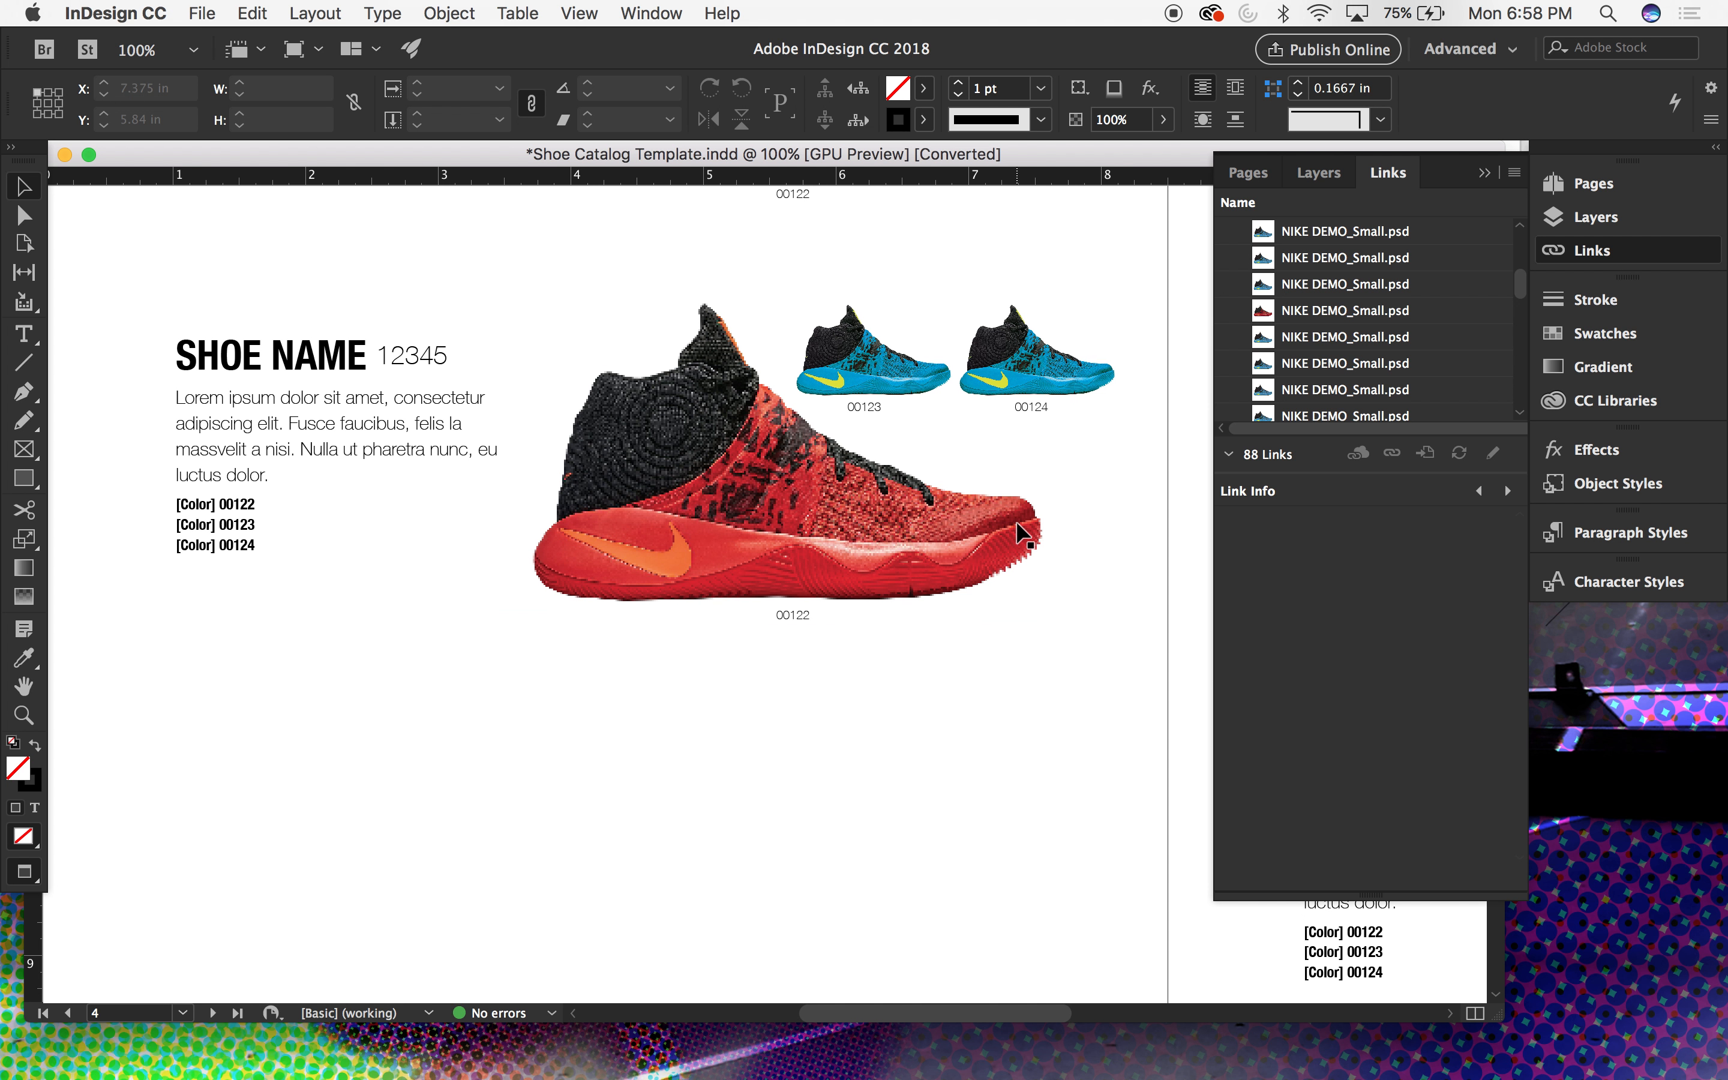
Step: Switch the lower entry's large shoe image to the green version by hiding Shoe 1 and showing Shoe 2 in Object Layer Options
scroll(1022, 532, "up", 3)
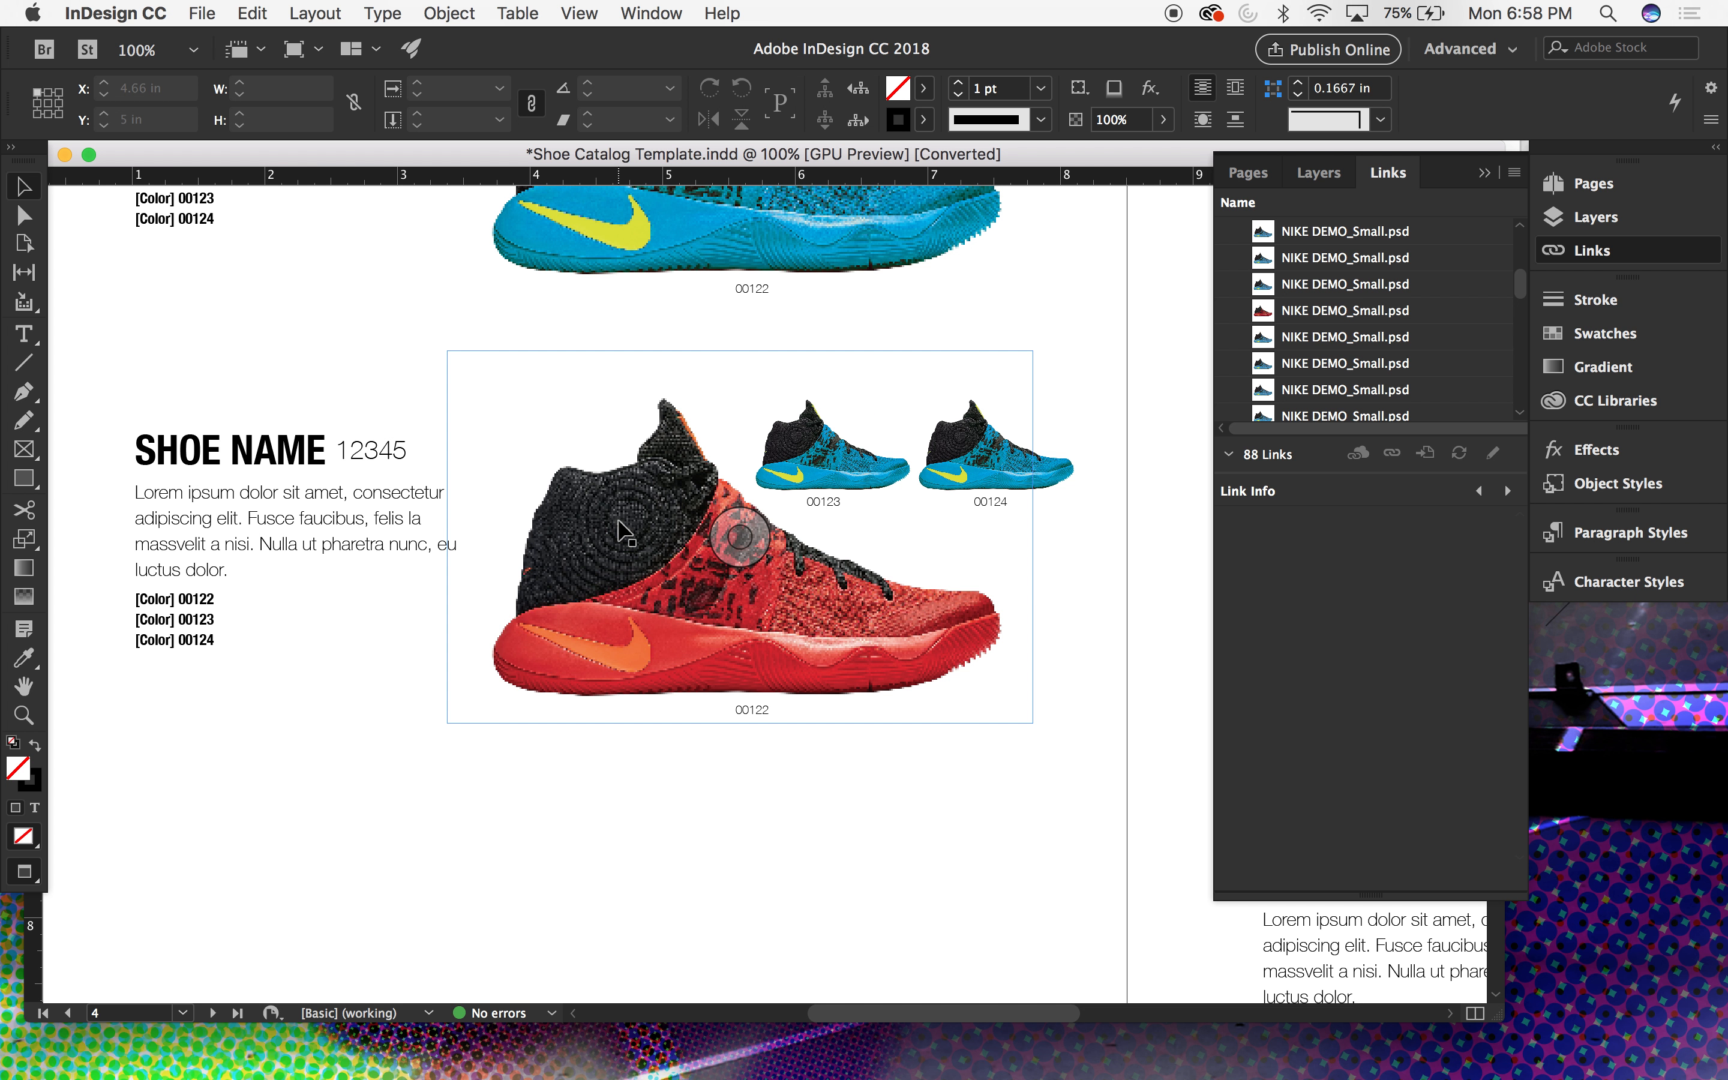
key("super+minus")
key("super+minus")
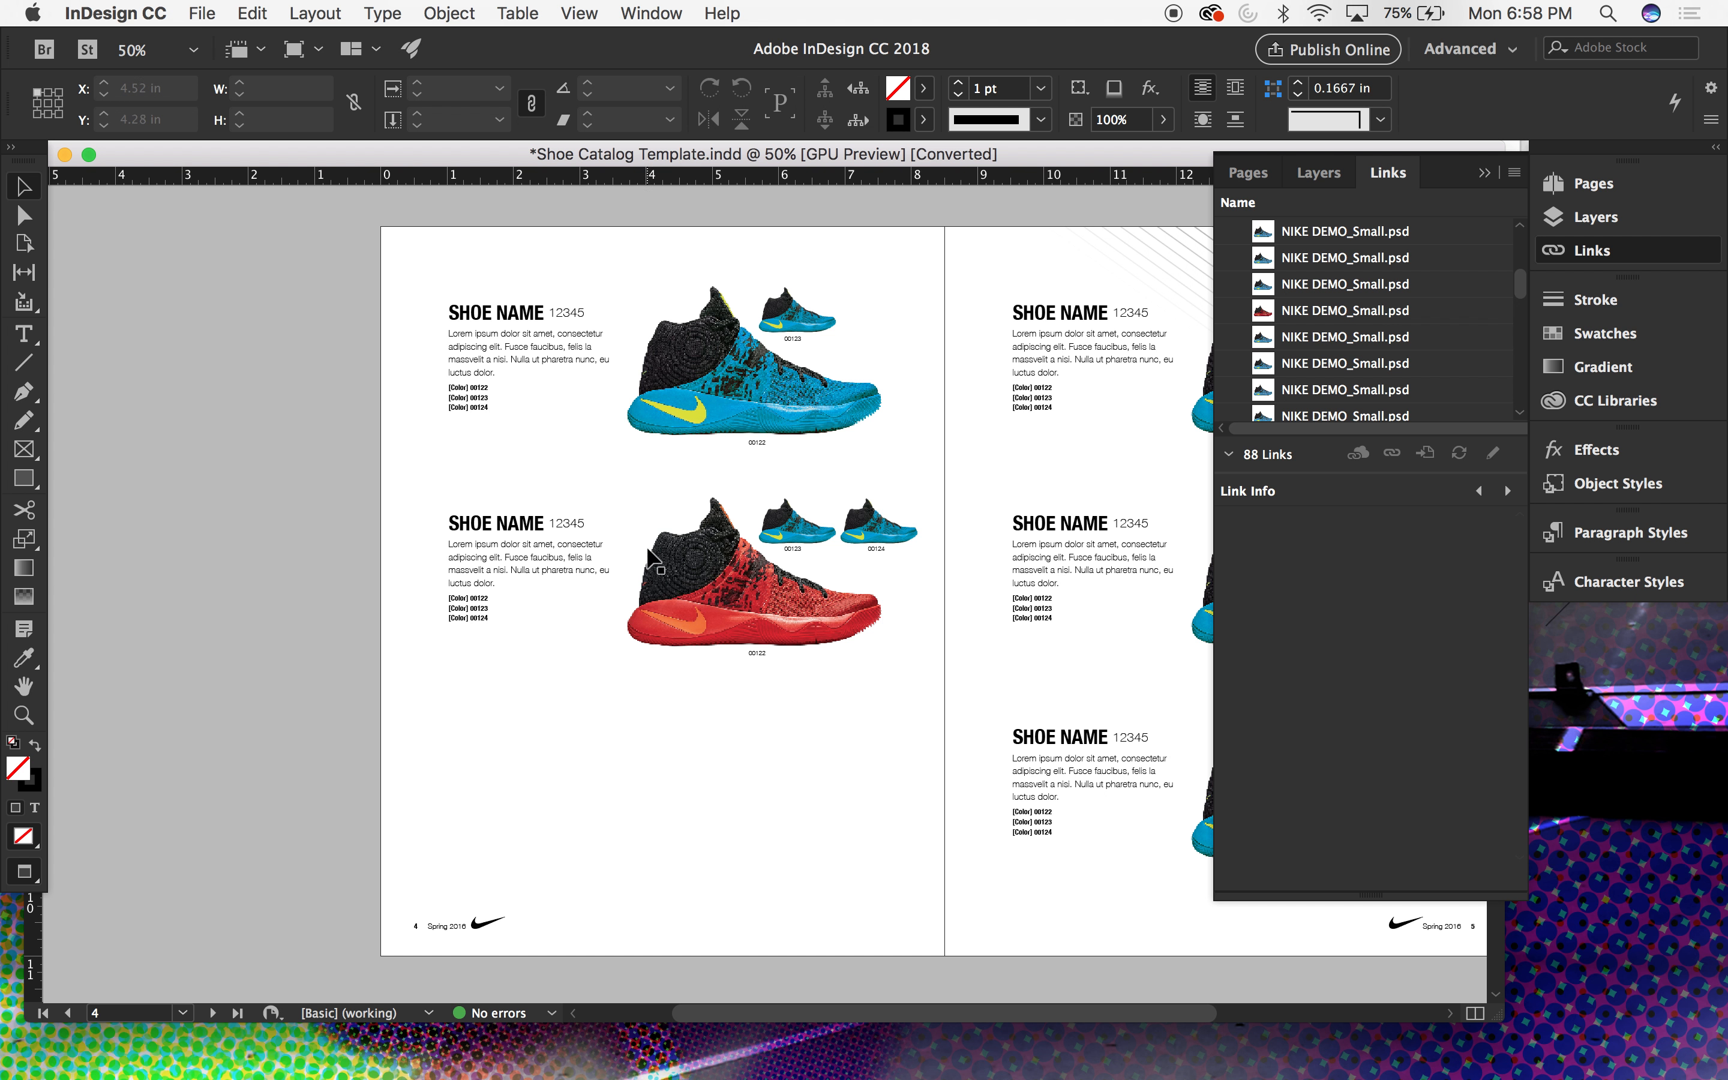
scroll(760, 391, "right", 2)
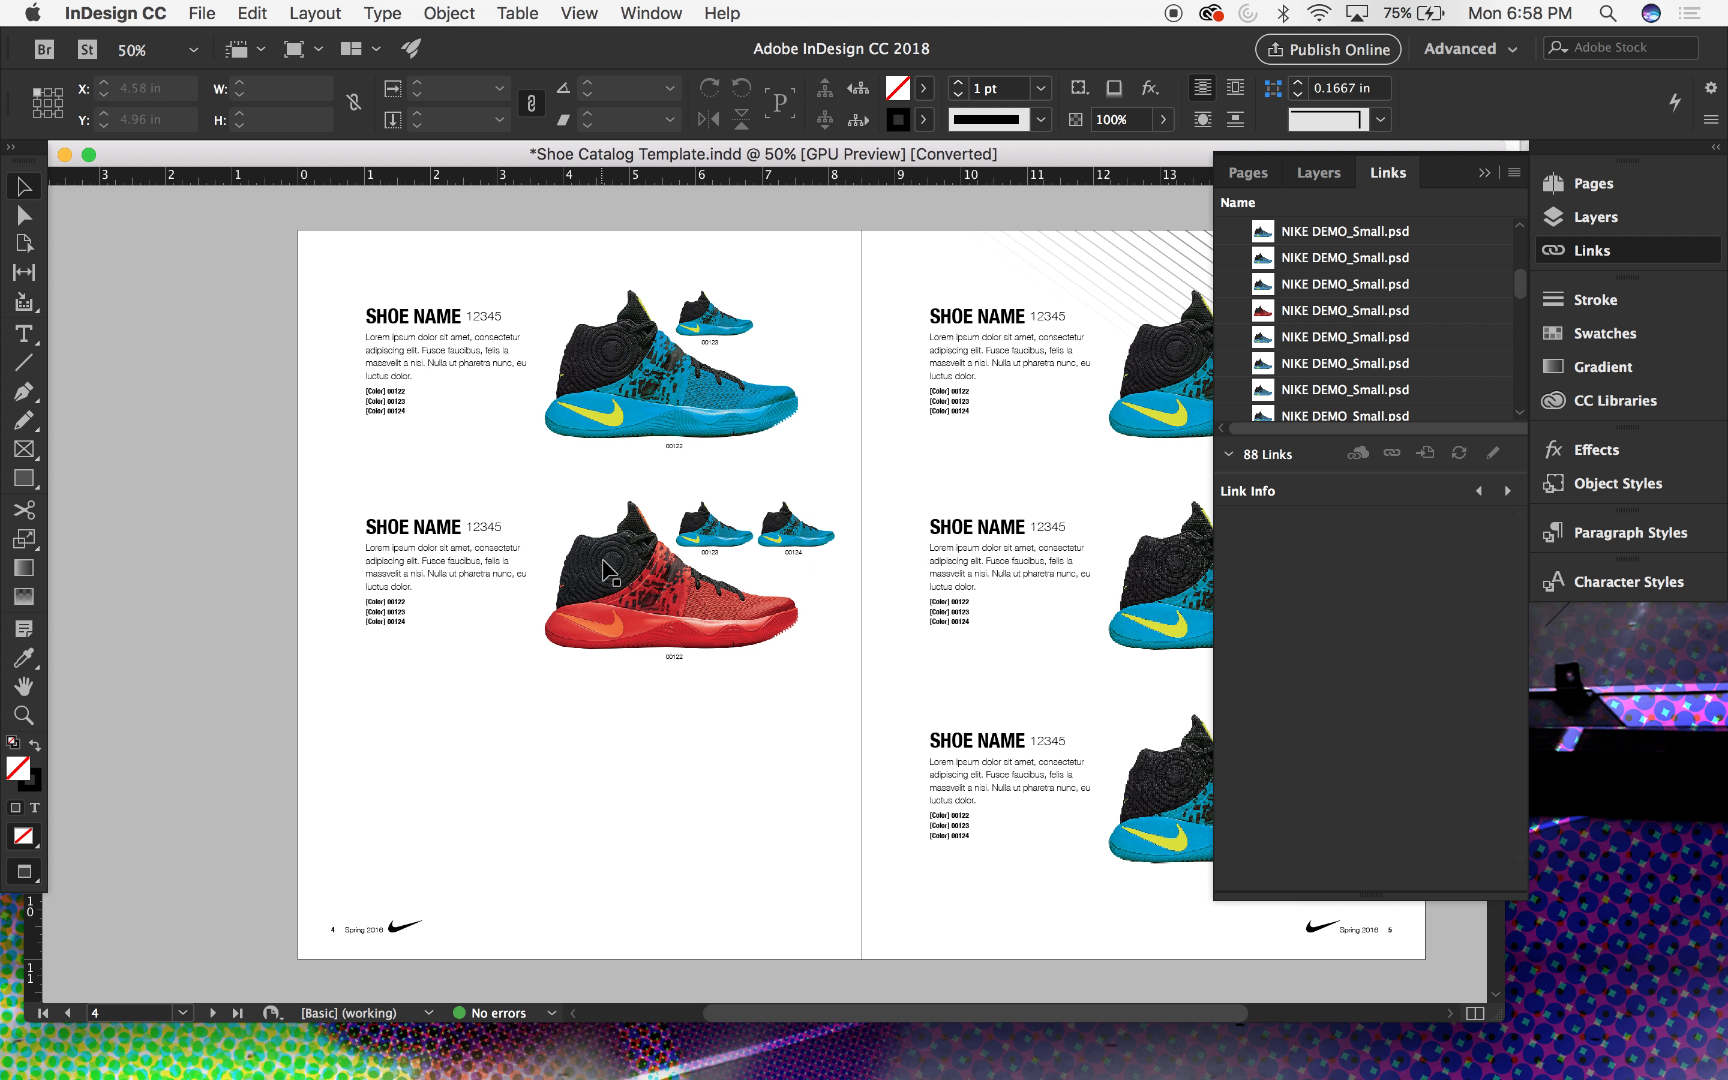
left_click(665, 578)
left_click(449, 13)
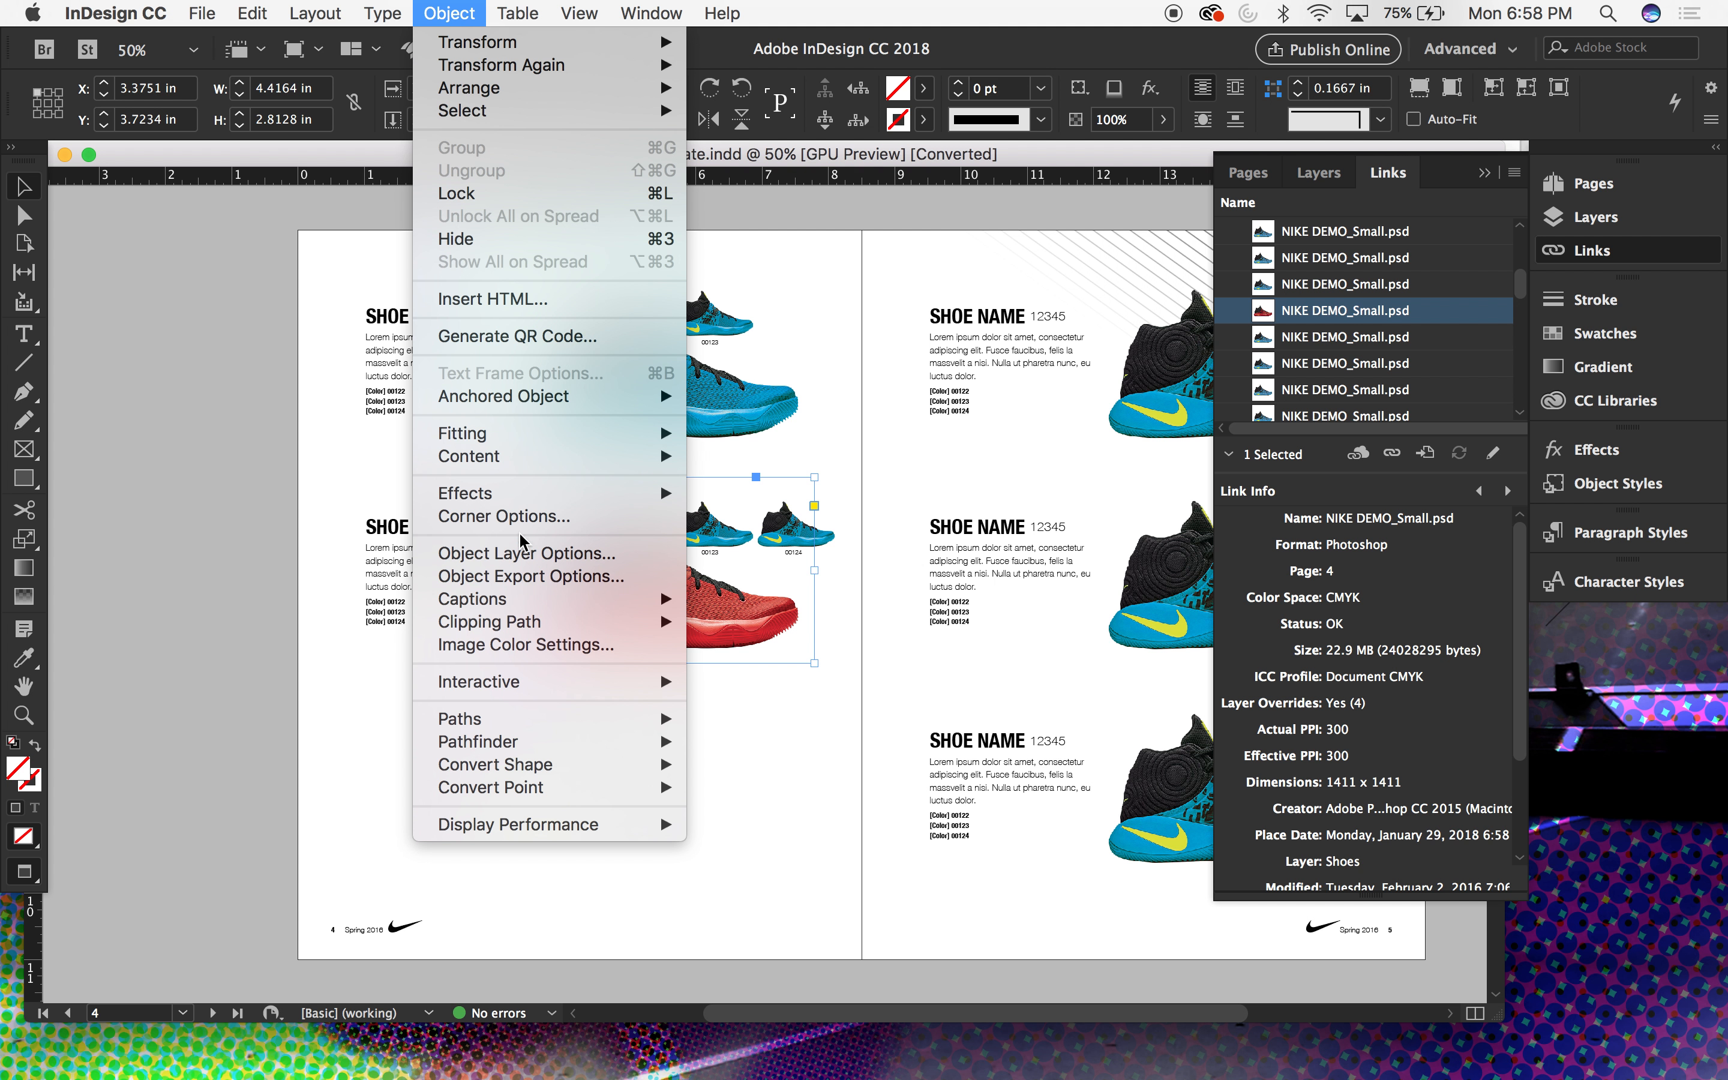
left_click(526, 554)
left_click(391, 687)
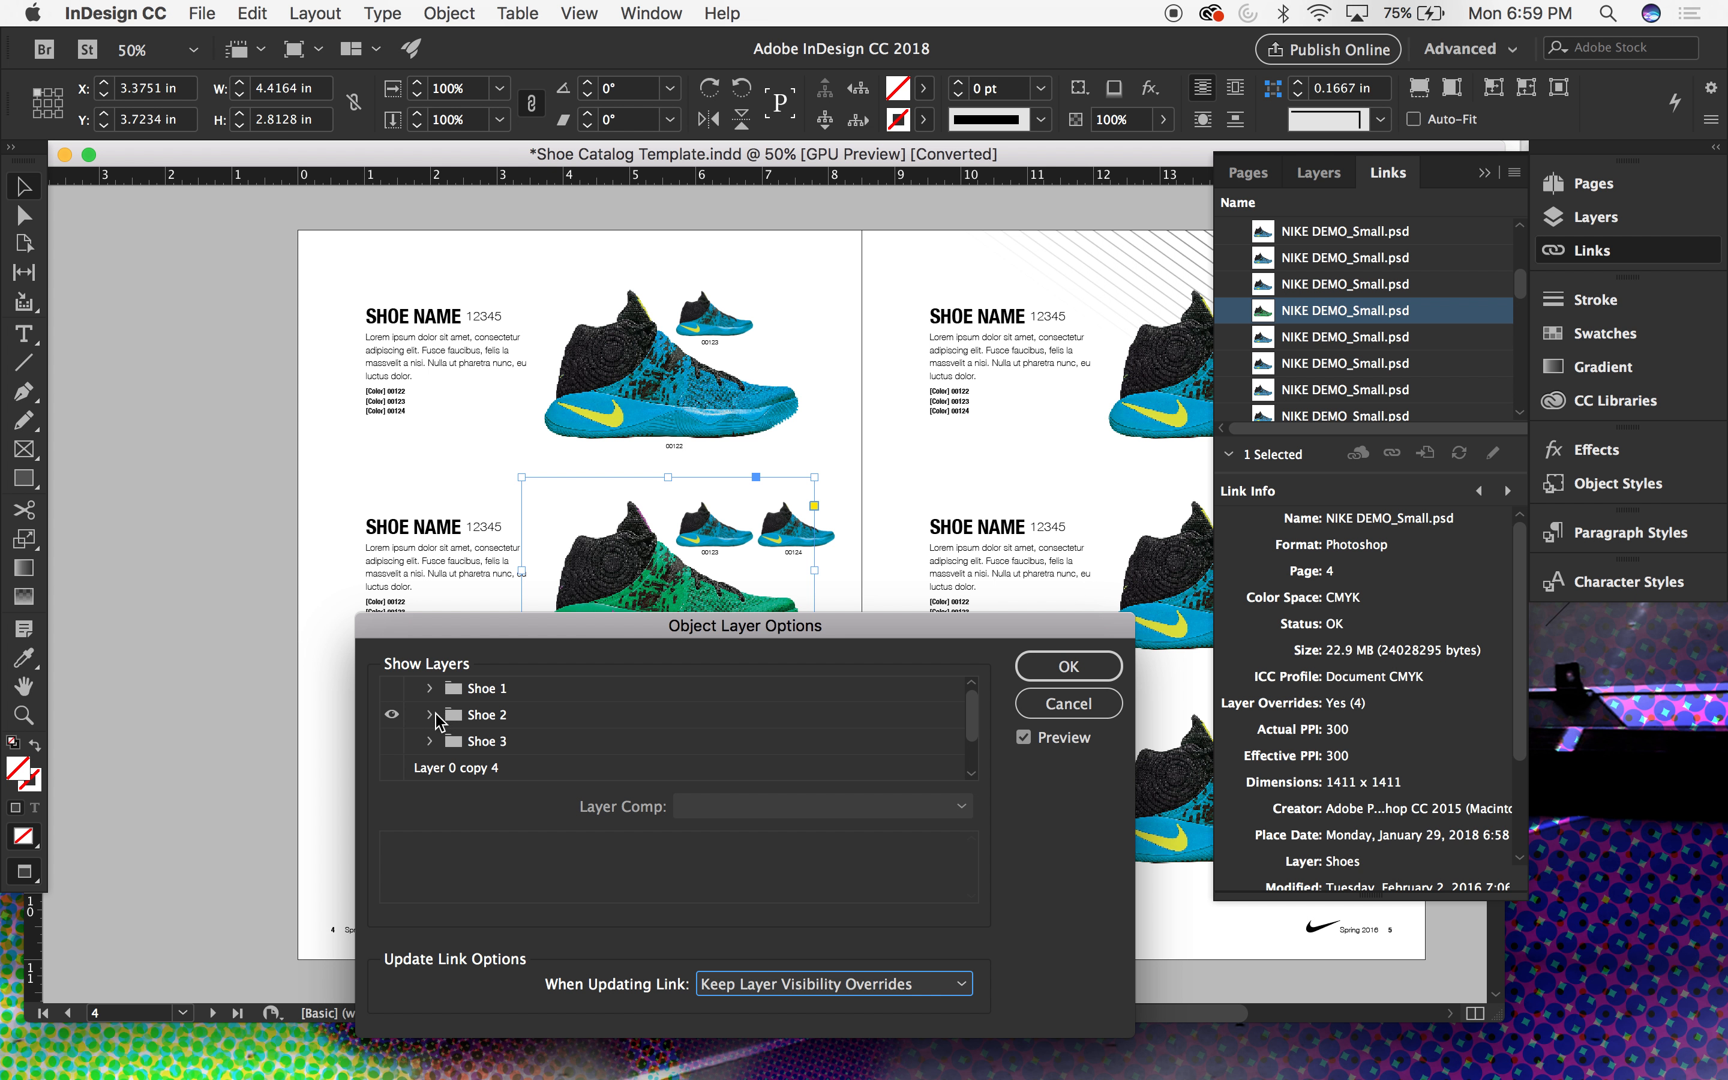
left_click_drag(742, 627, 1099, 687)
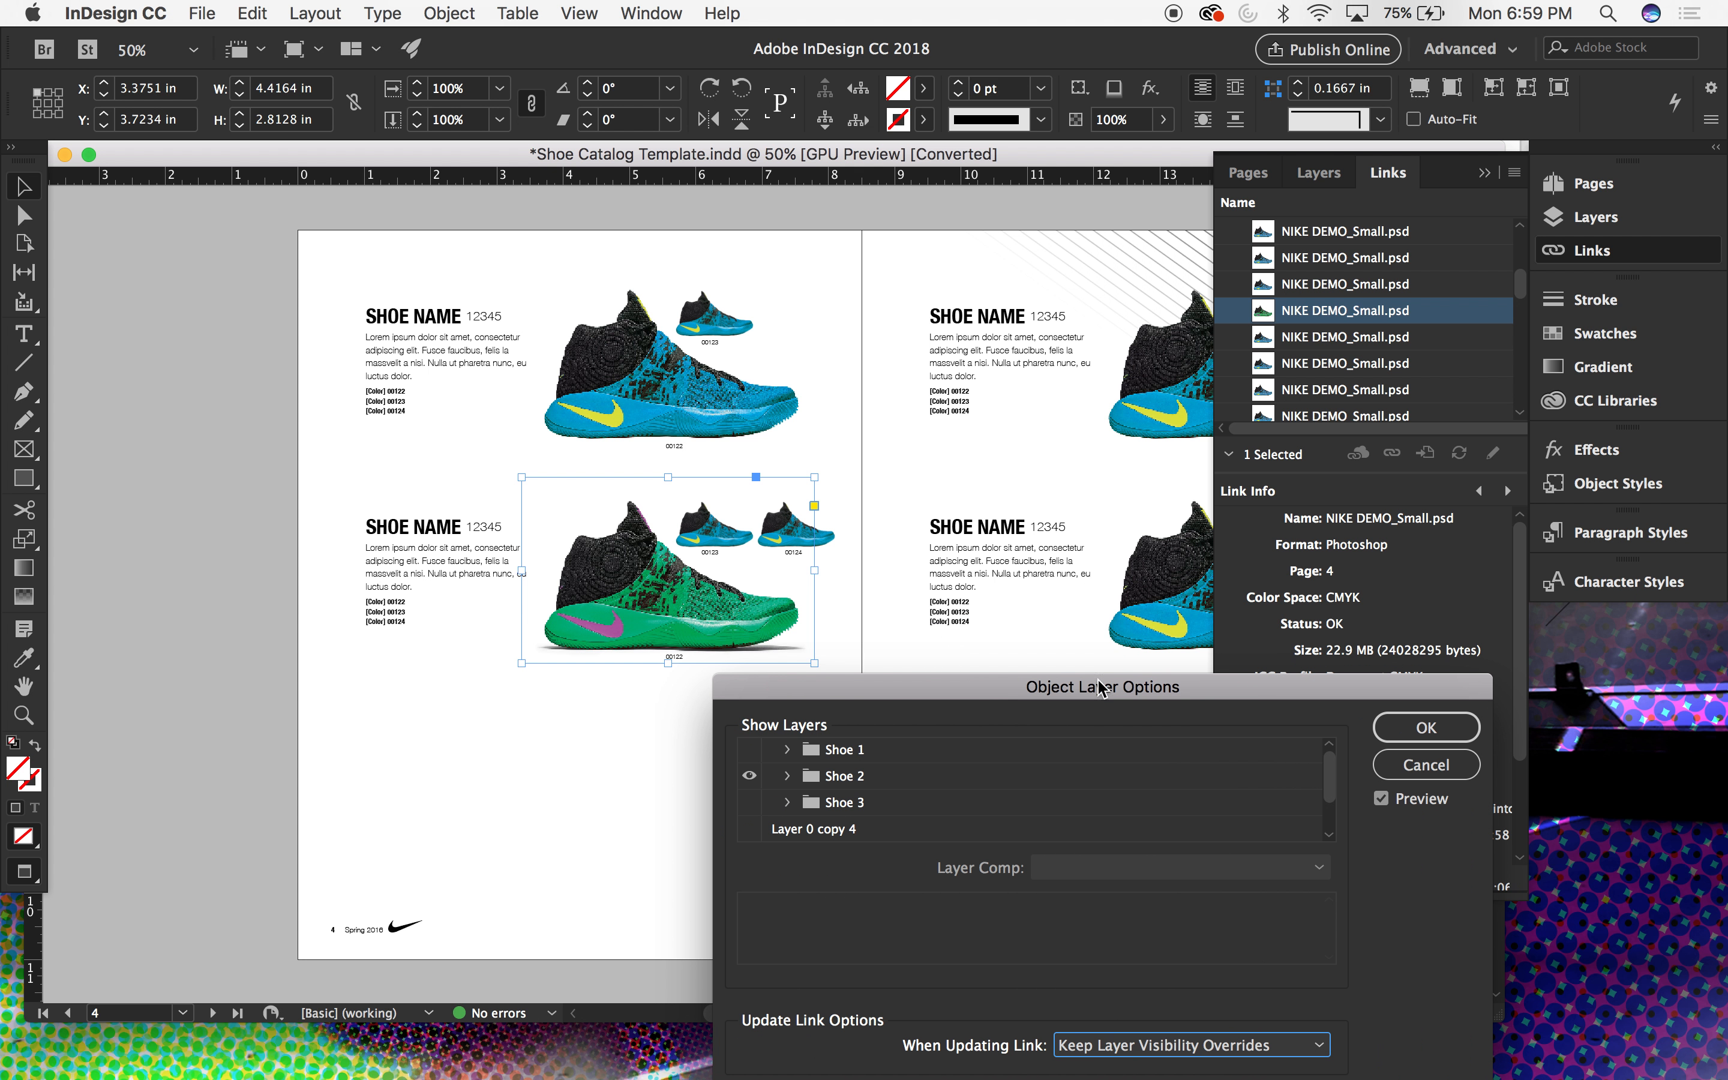
Step: Hide Layer 1 inside the Shoe 2 group to remove the large shoe's shadow, apply the layer options and deselect the image
left_click(787, 776)
left_click(786, 749)
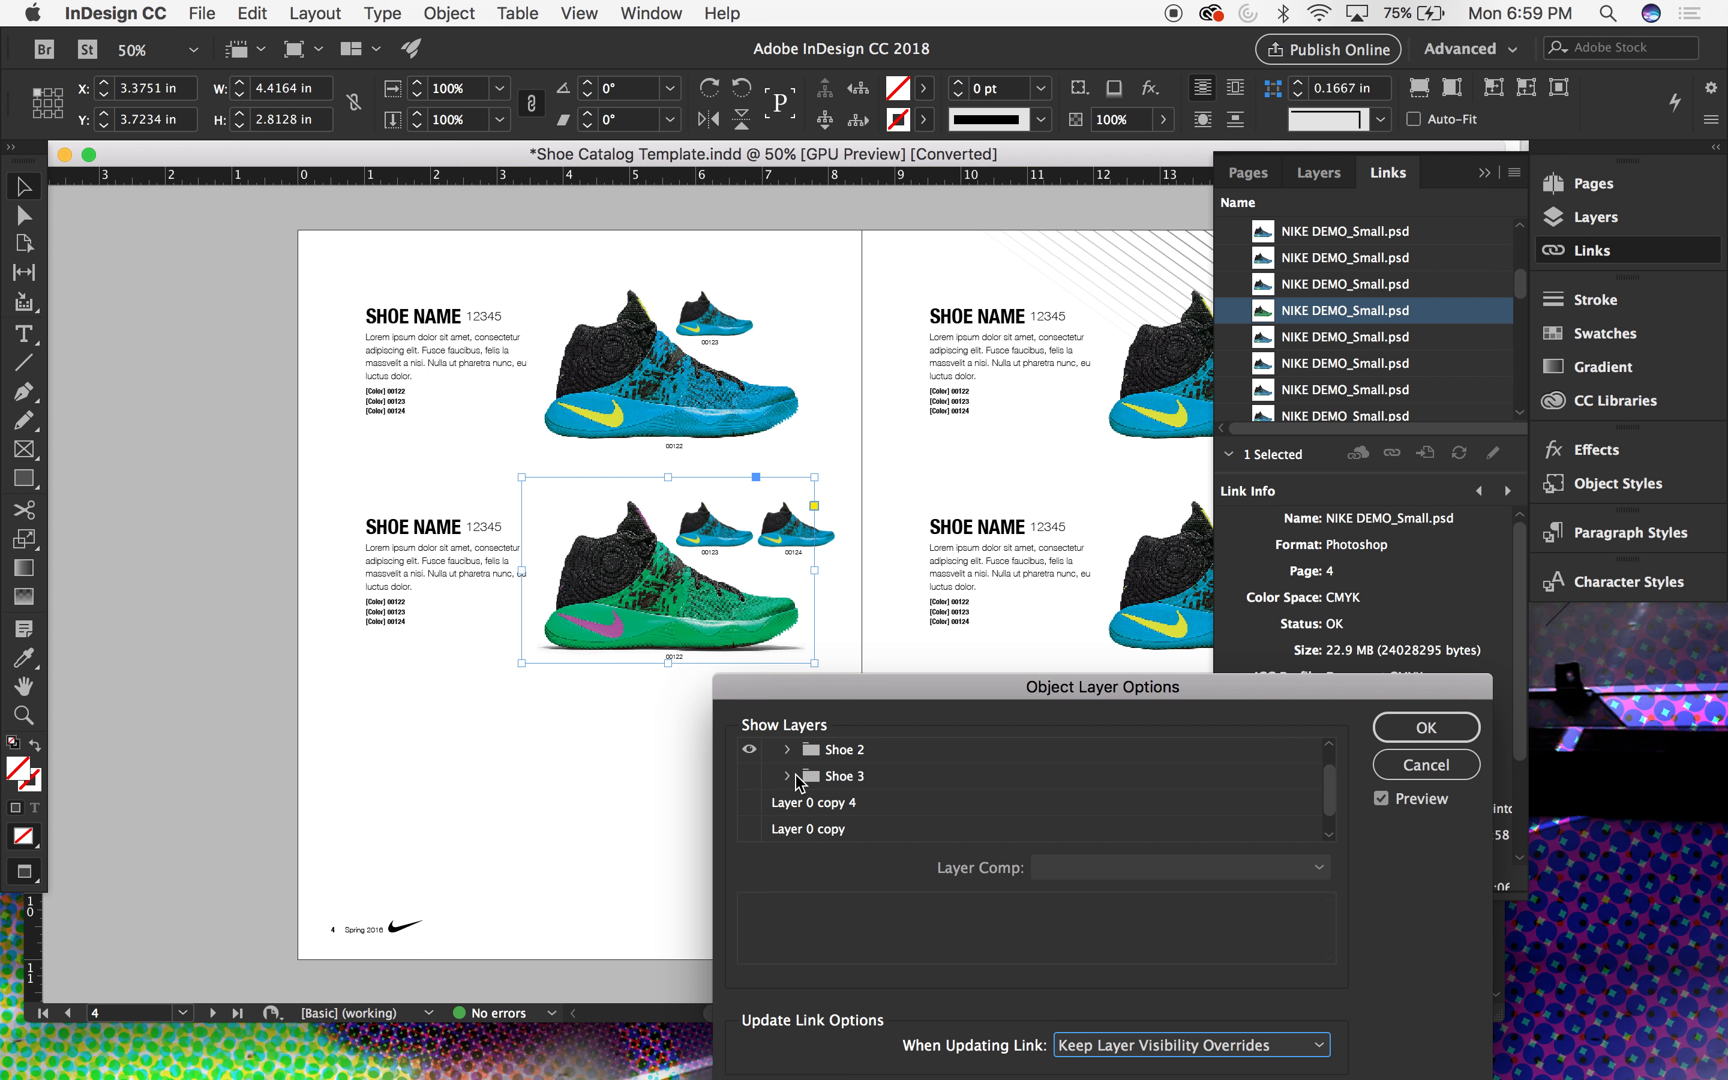
left_click(786, 750)
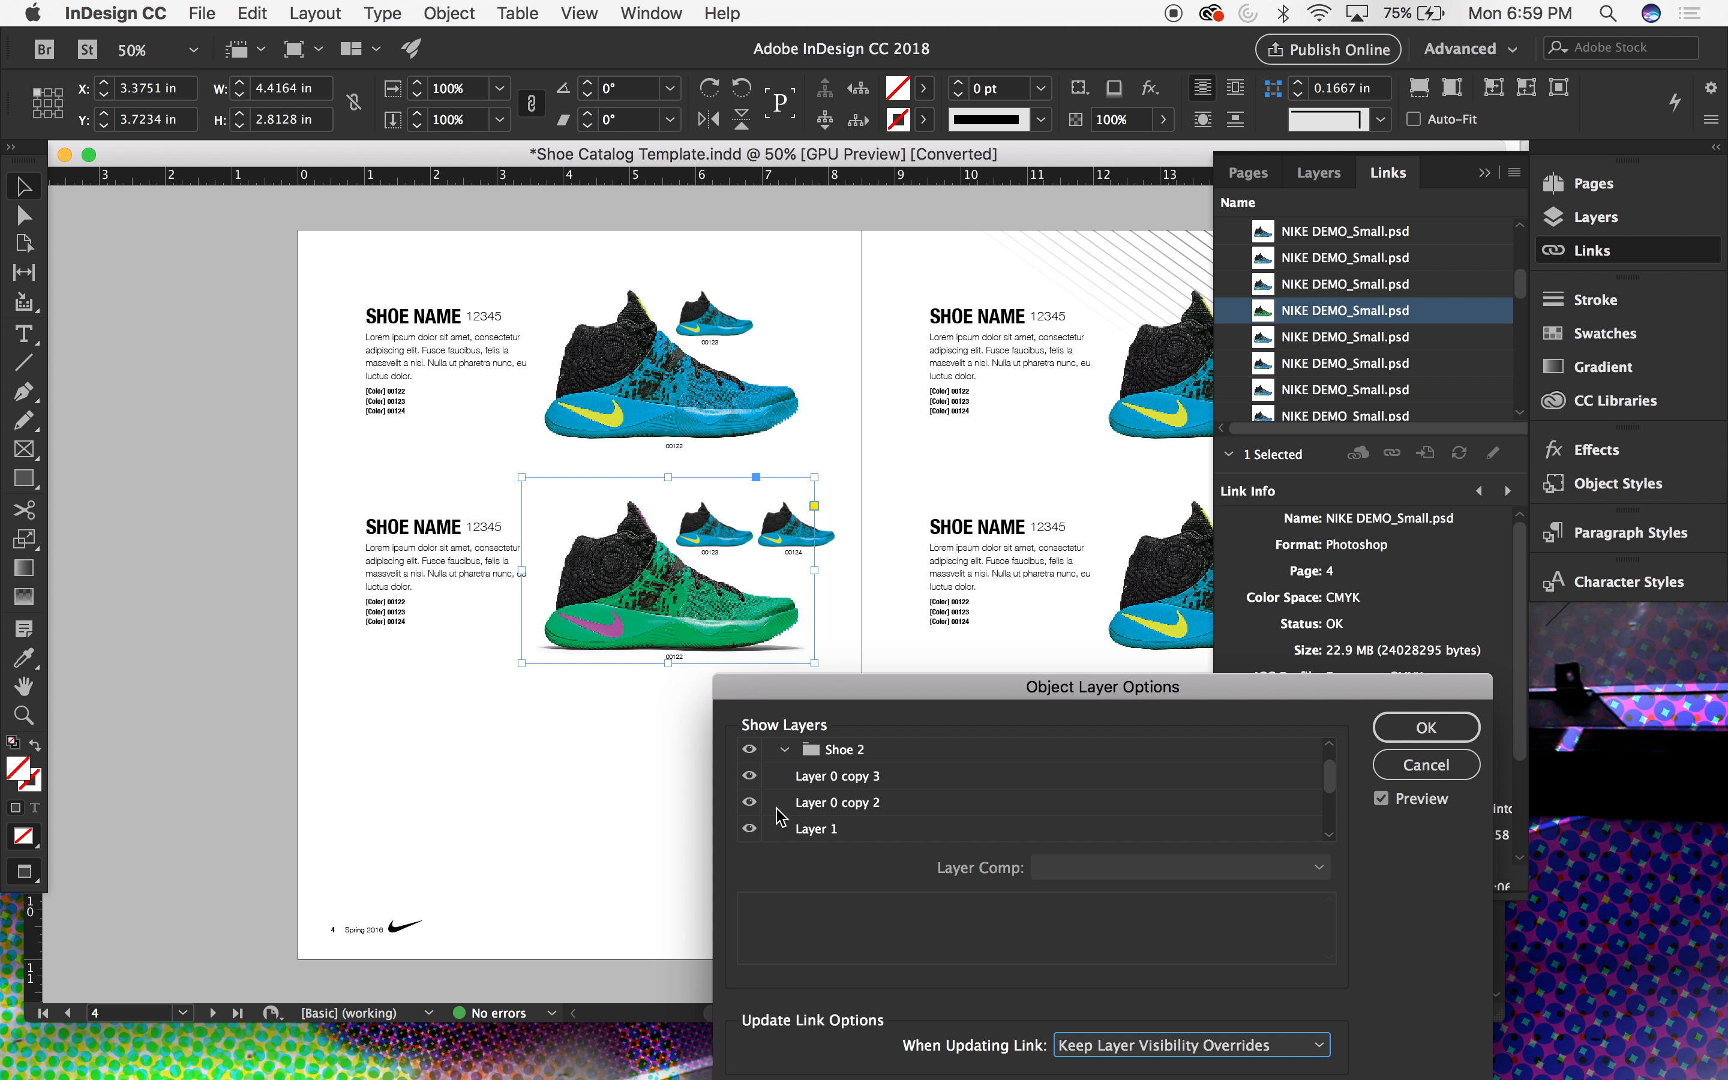
left_click(749, 829)
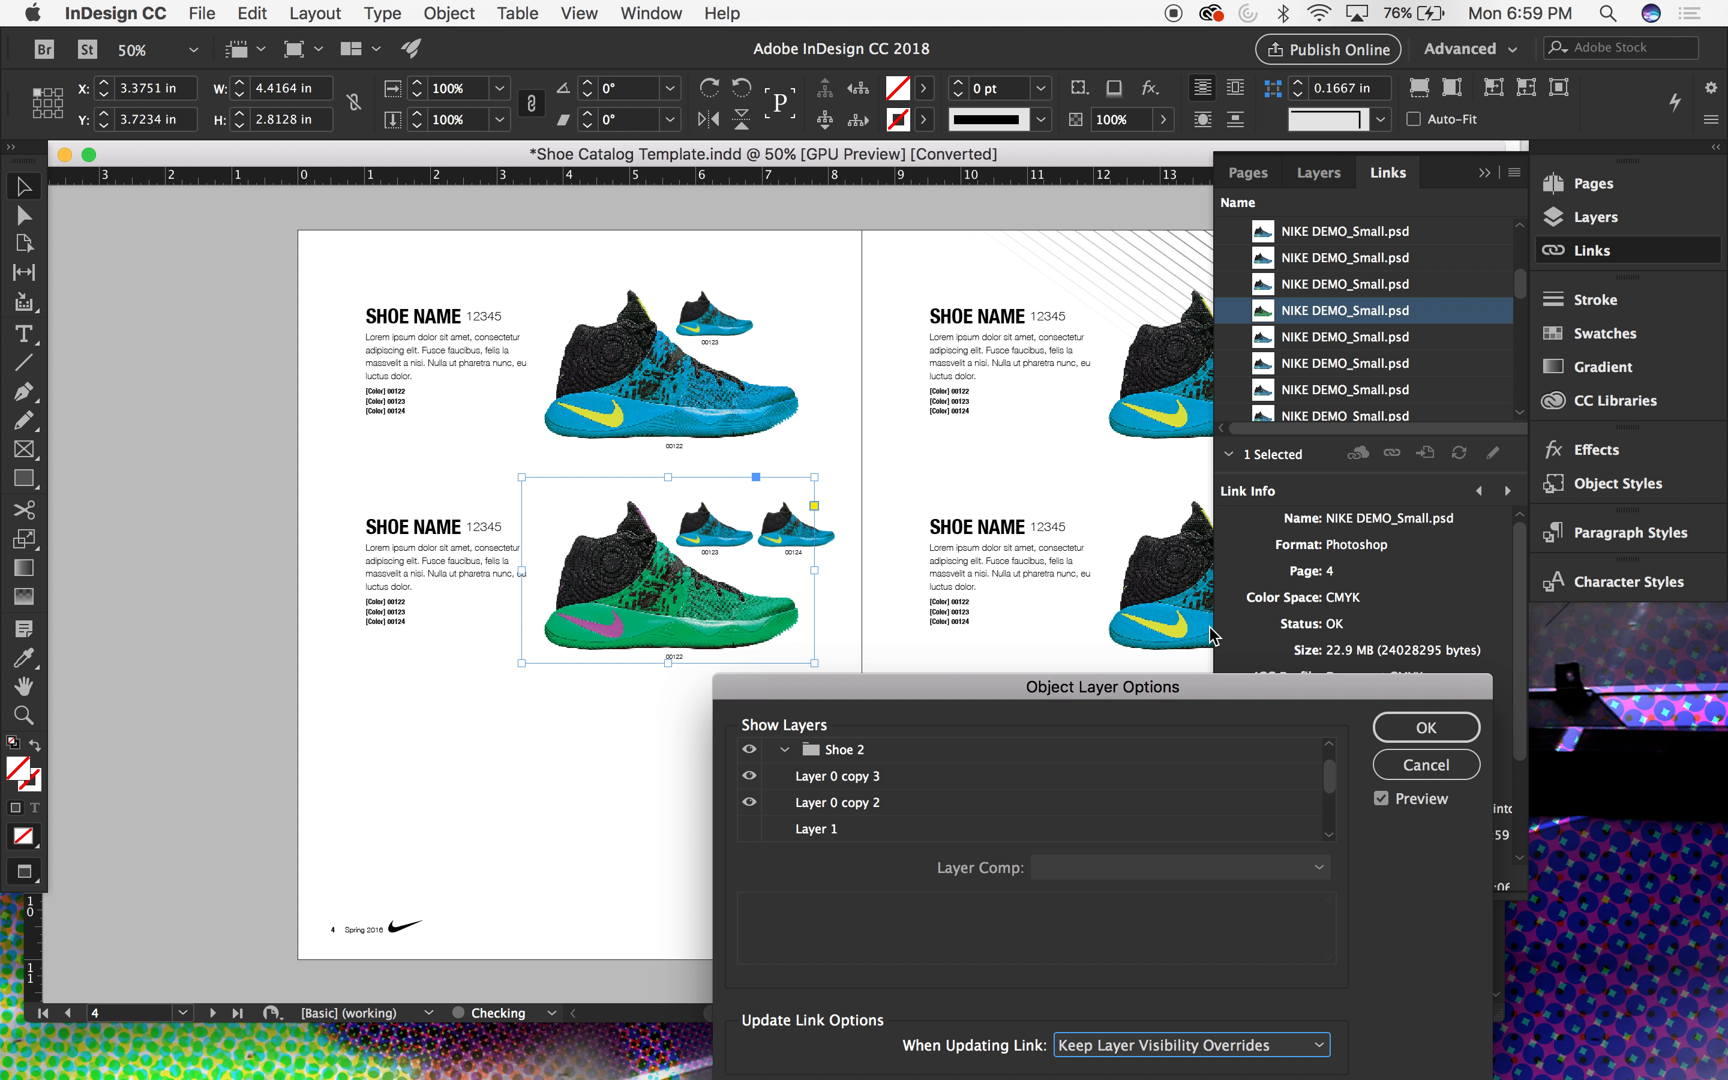
left_click(1426, 727)
left_click(778, 772)
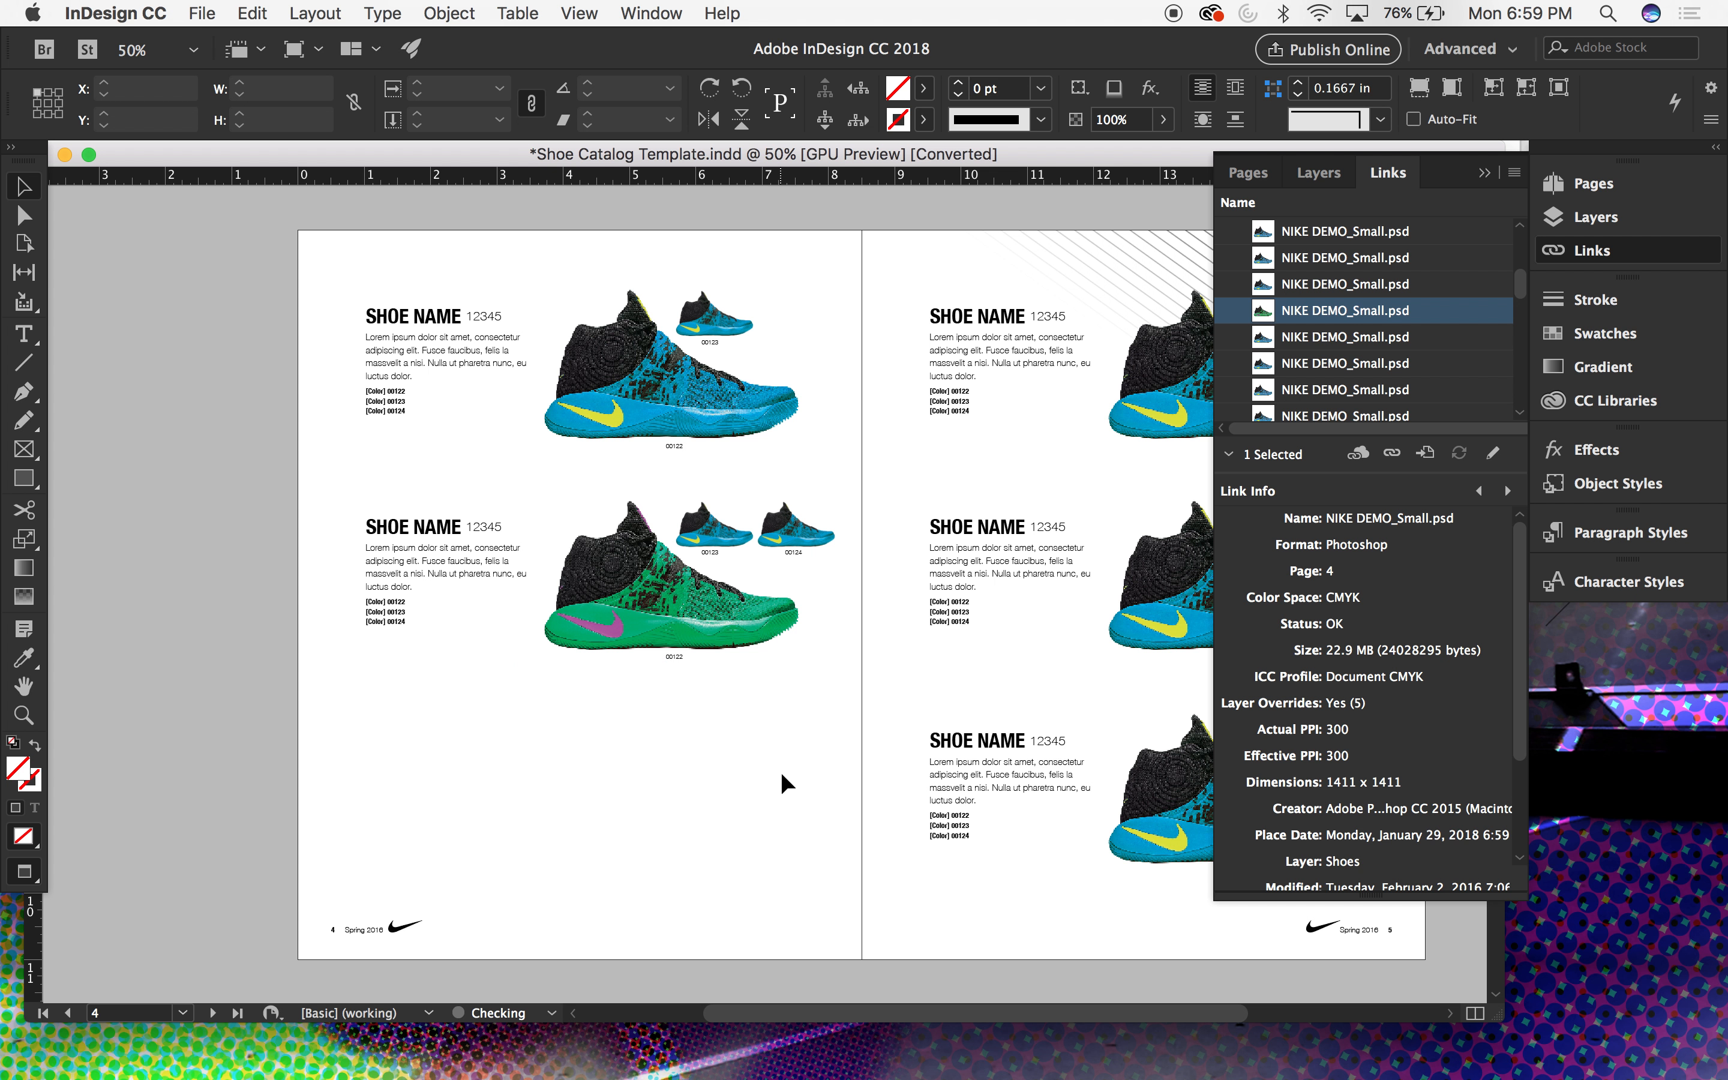
Step: Switch the lower entry's small 00123 shoe image to the red version by showing Shoe 1 and hiding Shoes 2 and 3 in Object Layer Options
left_click(673, 545)
left_click(444, 13)
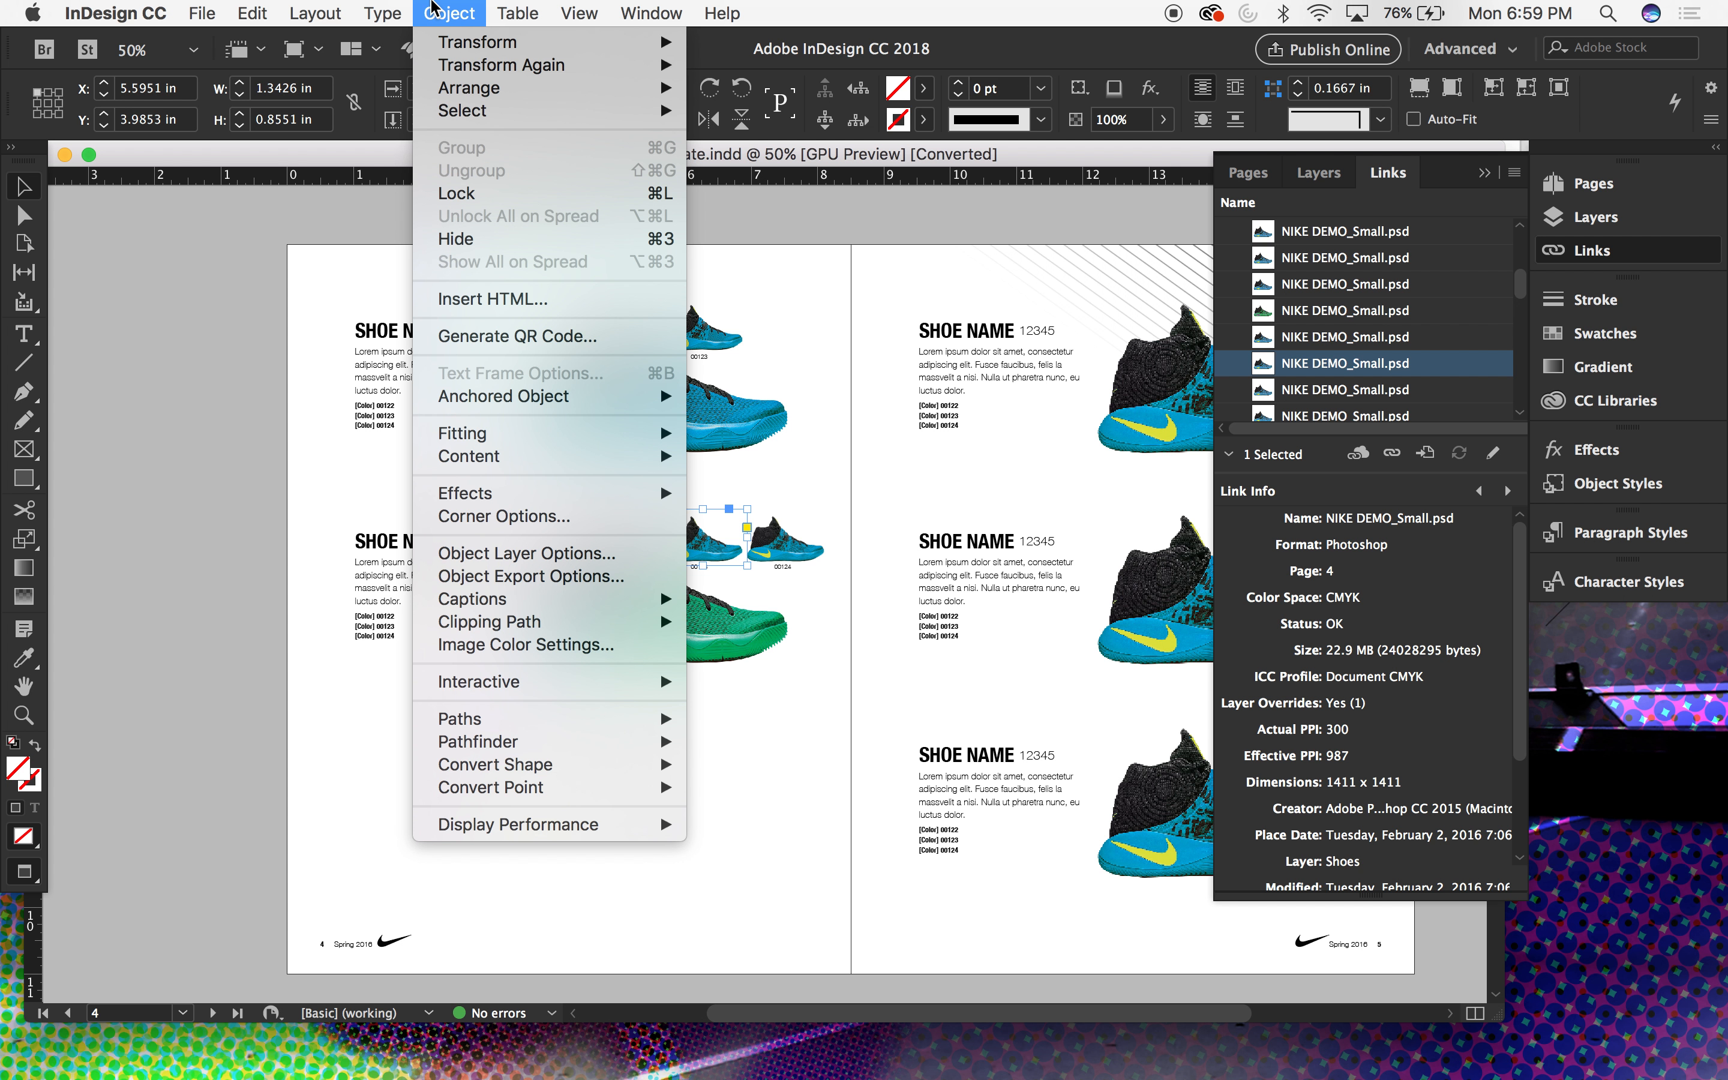
left_click(895, 516)
key("super+1")
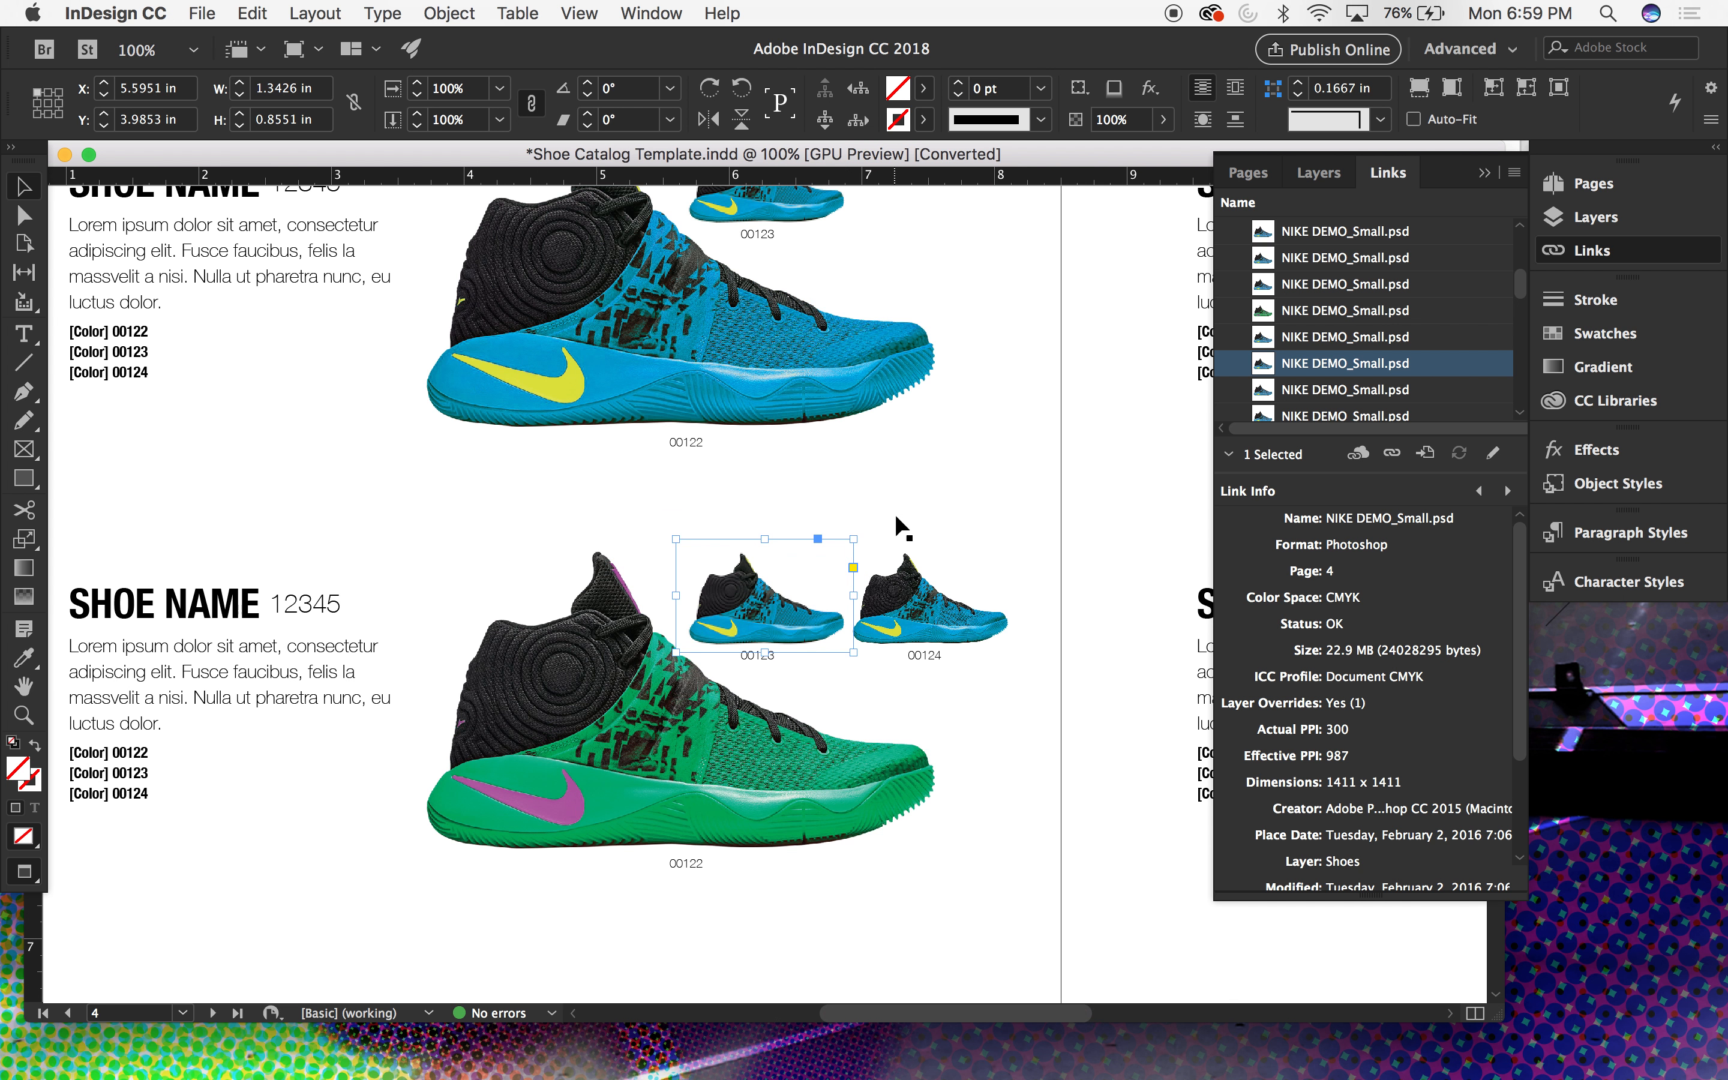
left_click(423, 8)
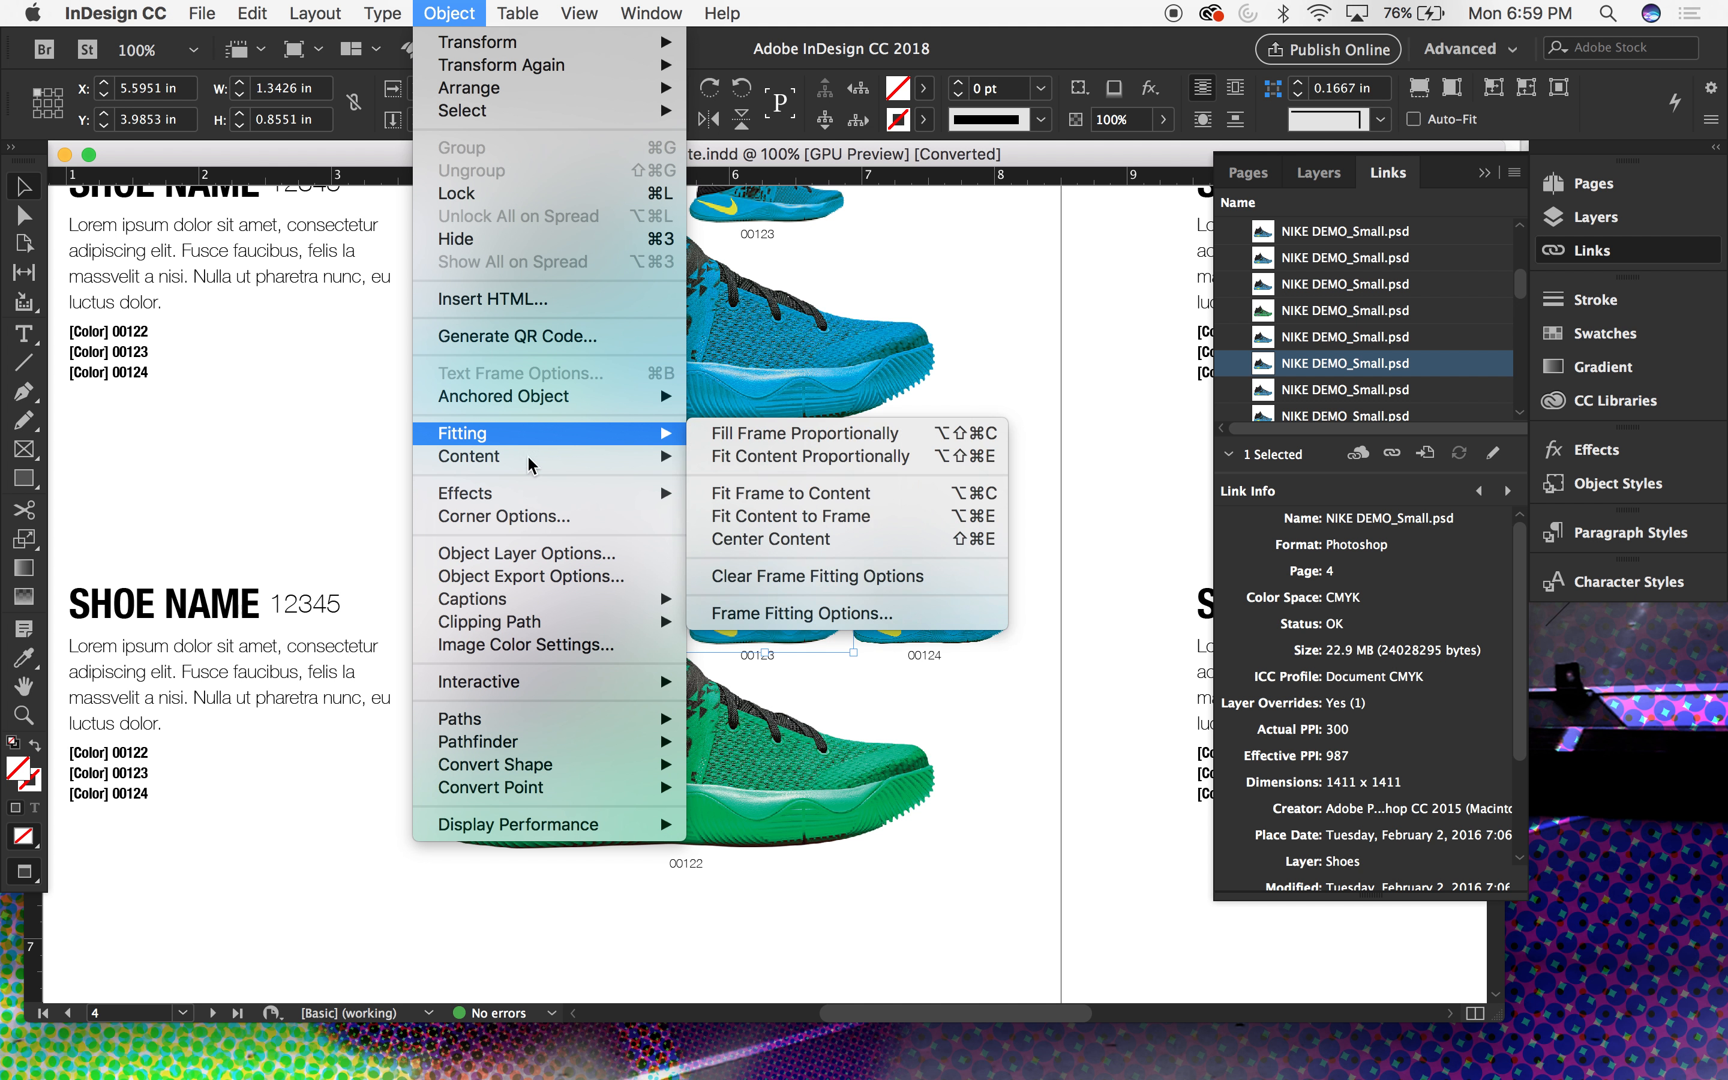
left_click(517, 554)
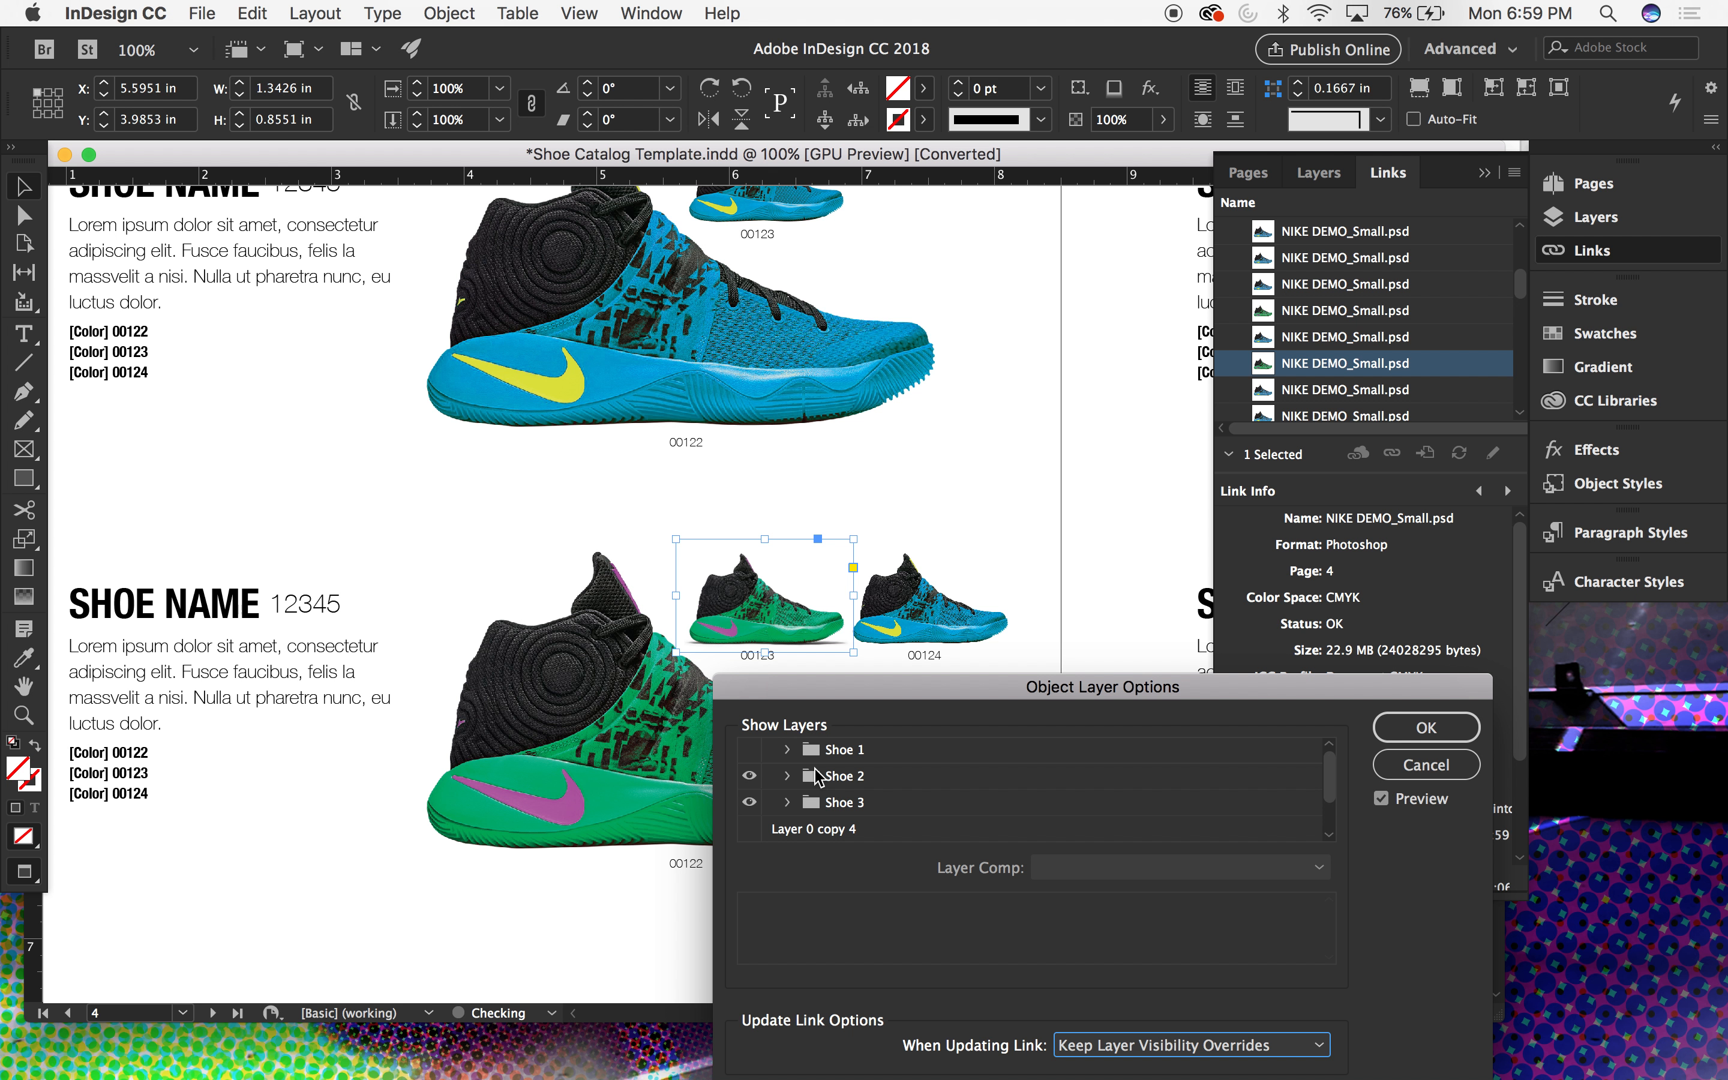
left_click(749, 775)
left_click(751, 801)
left_click(749, 750)
Step: Hide Layer 2 inside the Shoe 1 group to remove the small 00123 shoe's shadow, and apply the layer options
left_click(786, 750)
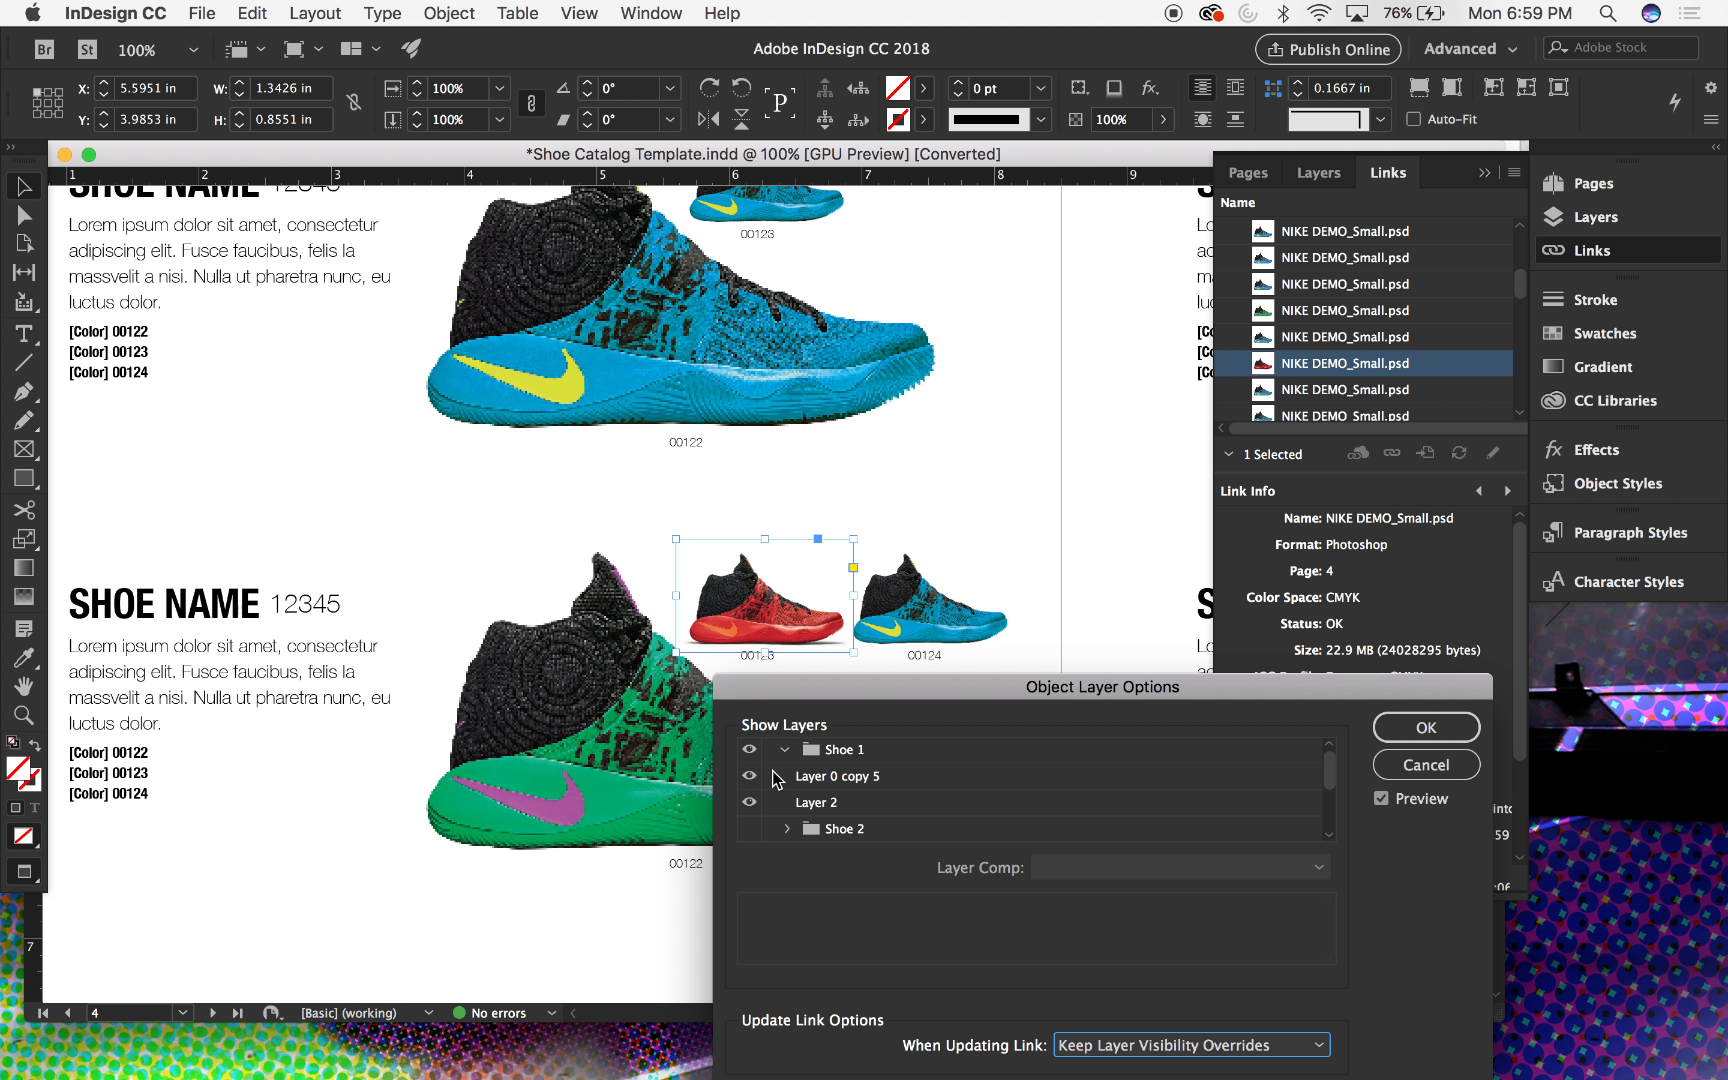
left_click(749, 802)
left_click(1443, 730)
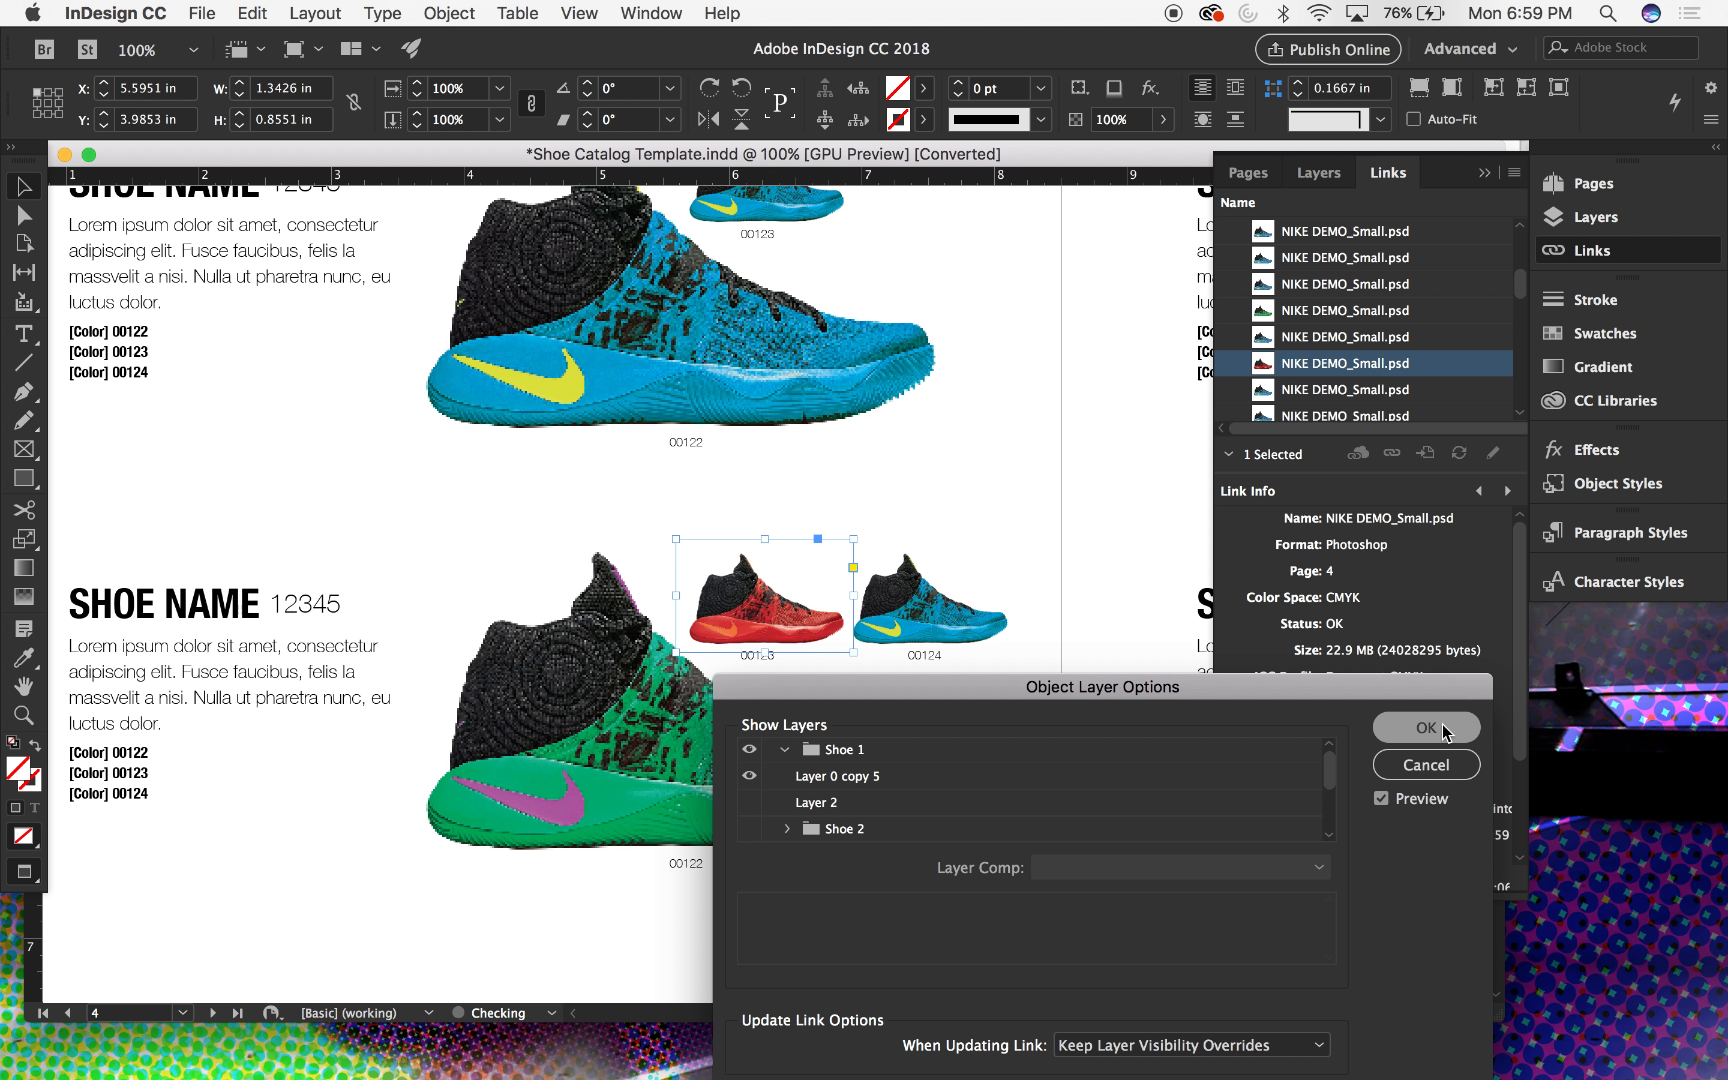
Step: Deselect the small shoe image and review the lower entry's green, red and blue shoe variants on the page
left_click(1059, 516)
scroll(1008, 519, "down", 2)
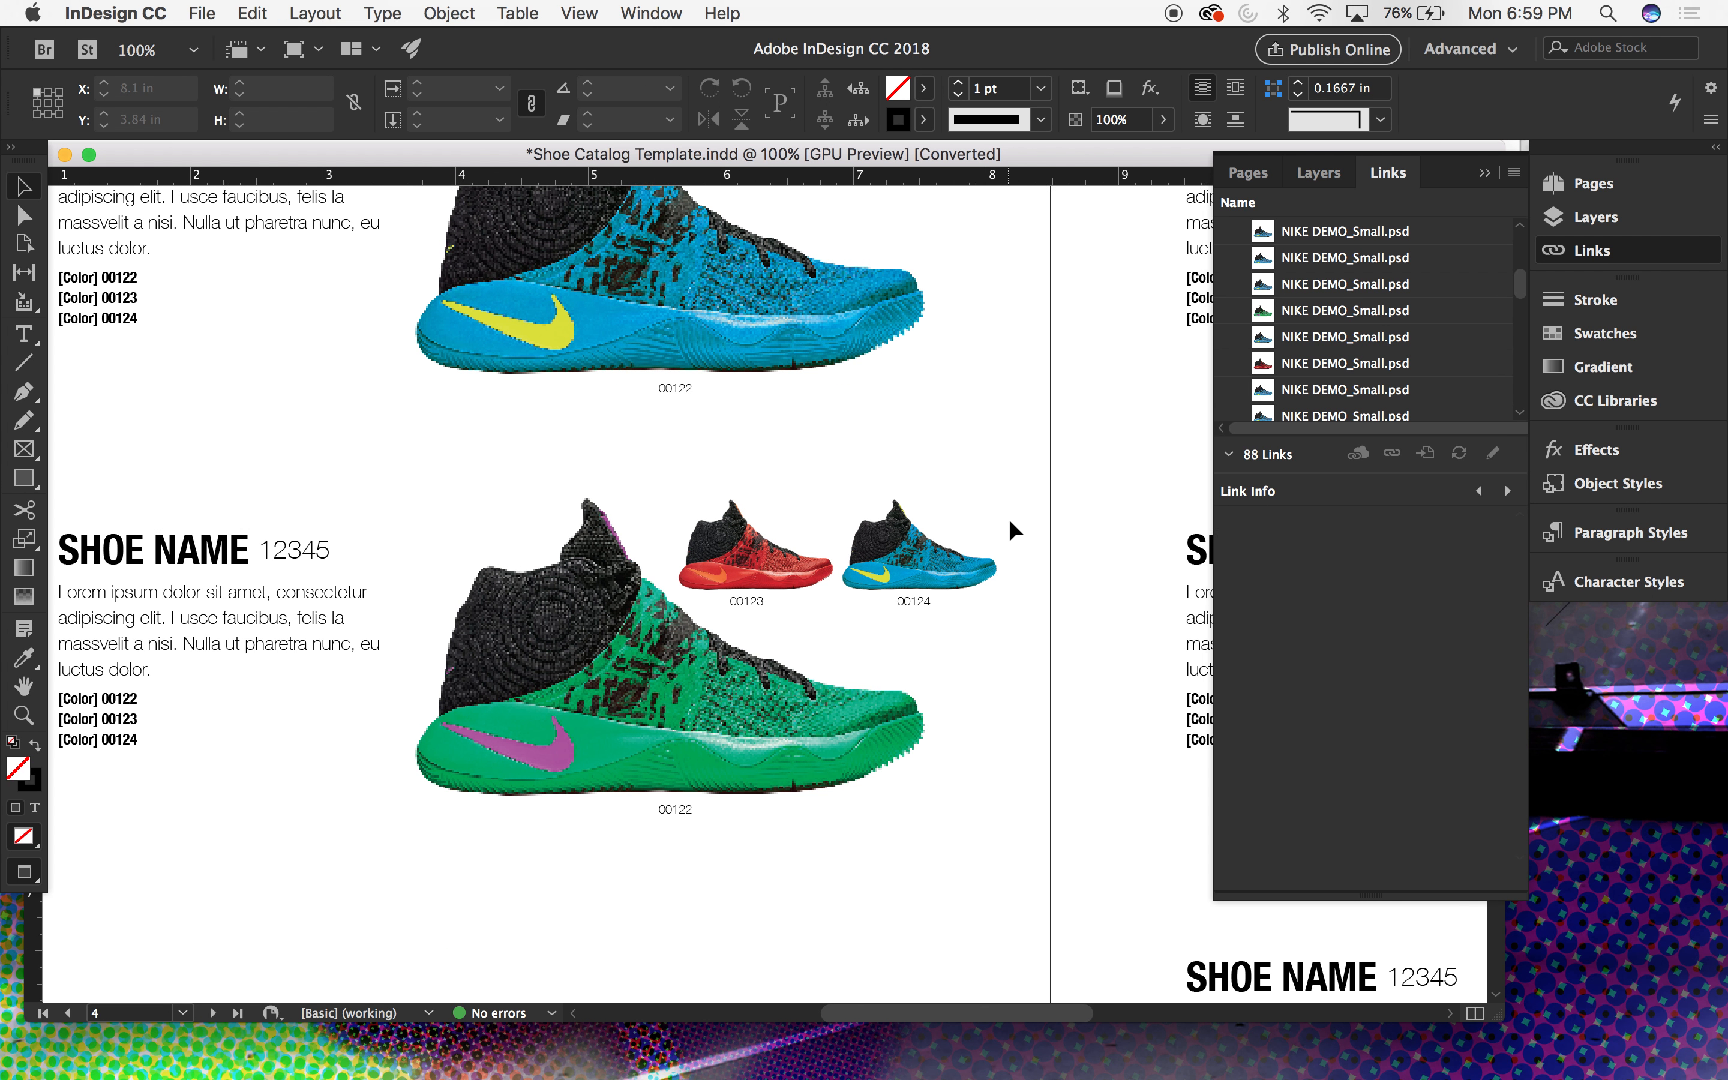
scroll(1009, 522, "right", 3)
scroll(1009, 521, "down", 1)
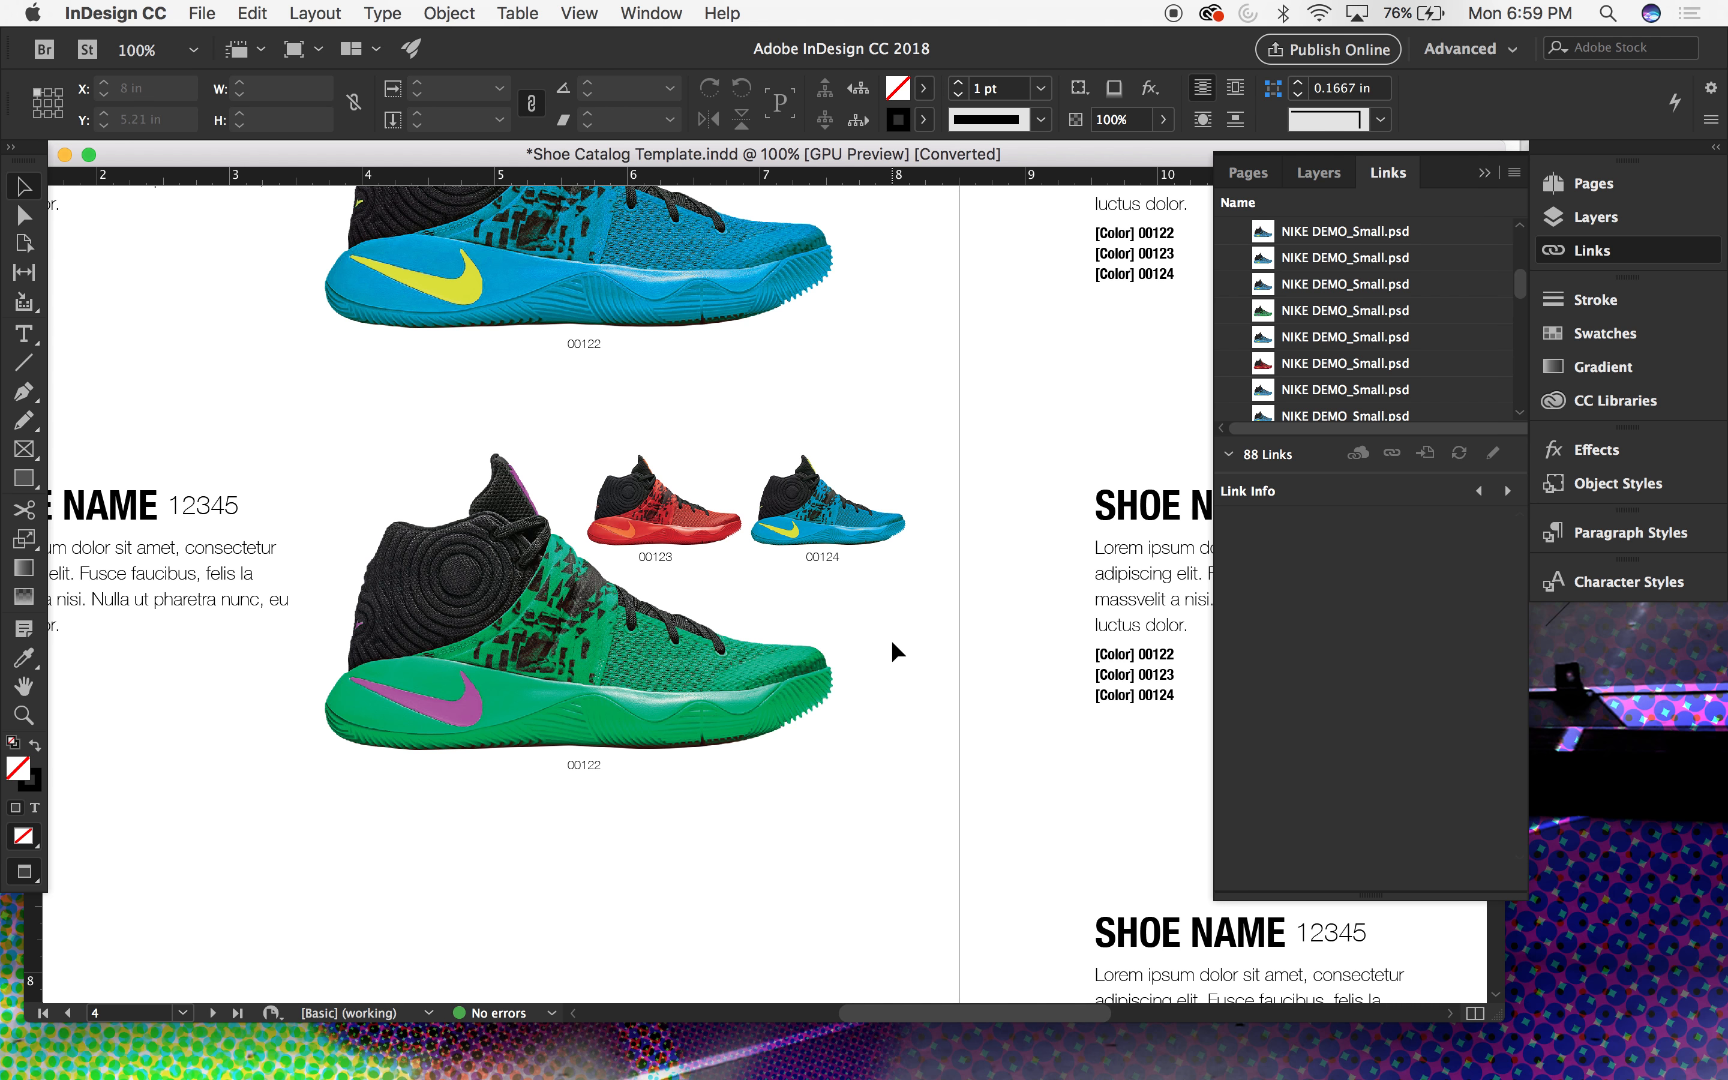
scroll(769, 699, "down", 3)
scroll(769, 698, "left", 2)
scroll(768, 700, "up", 1)
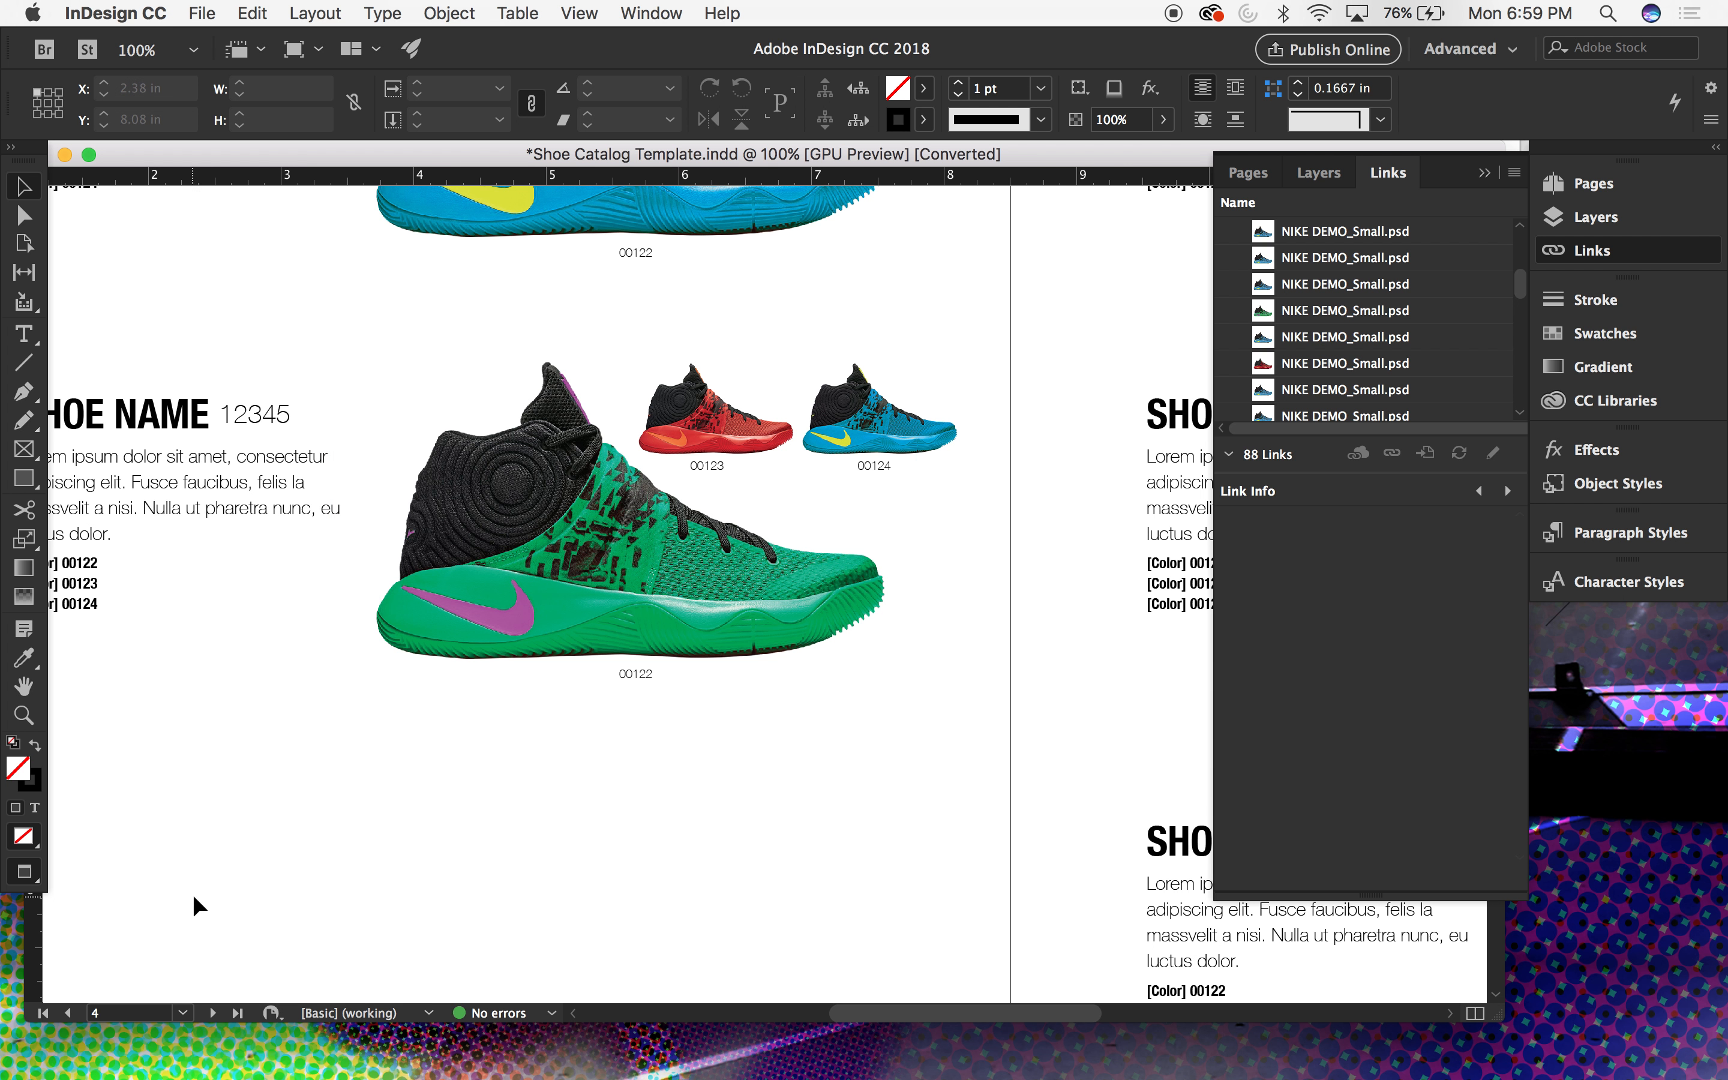
scroll(432, 656, "down", 5)
scroll(432, 655, "left", 3)
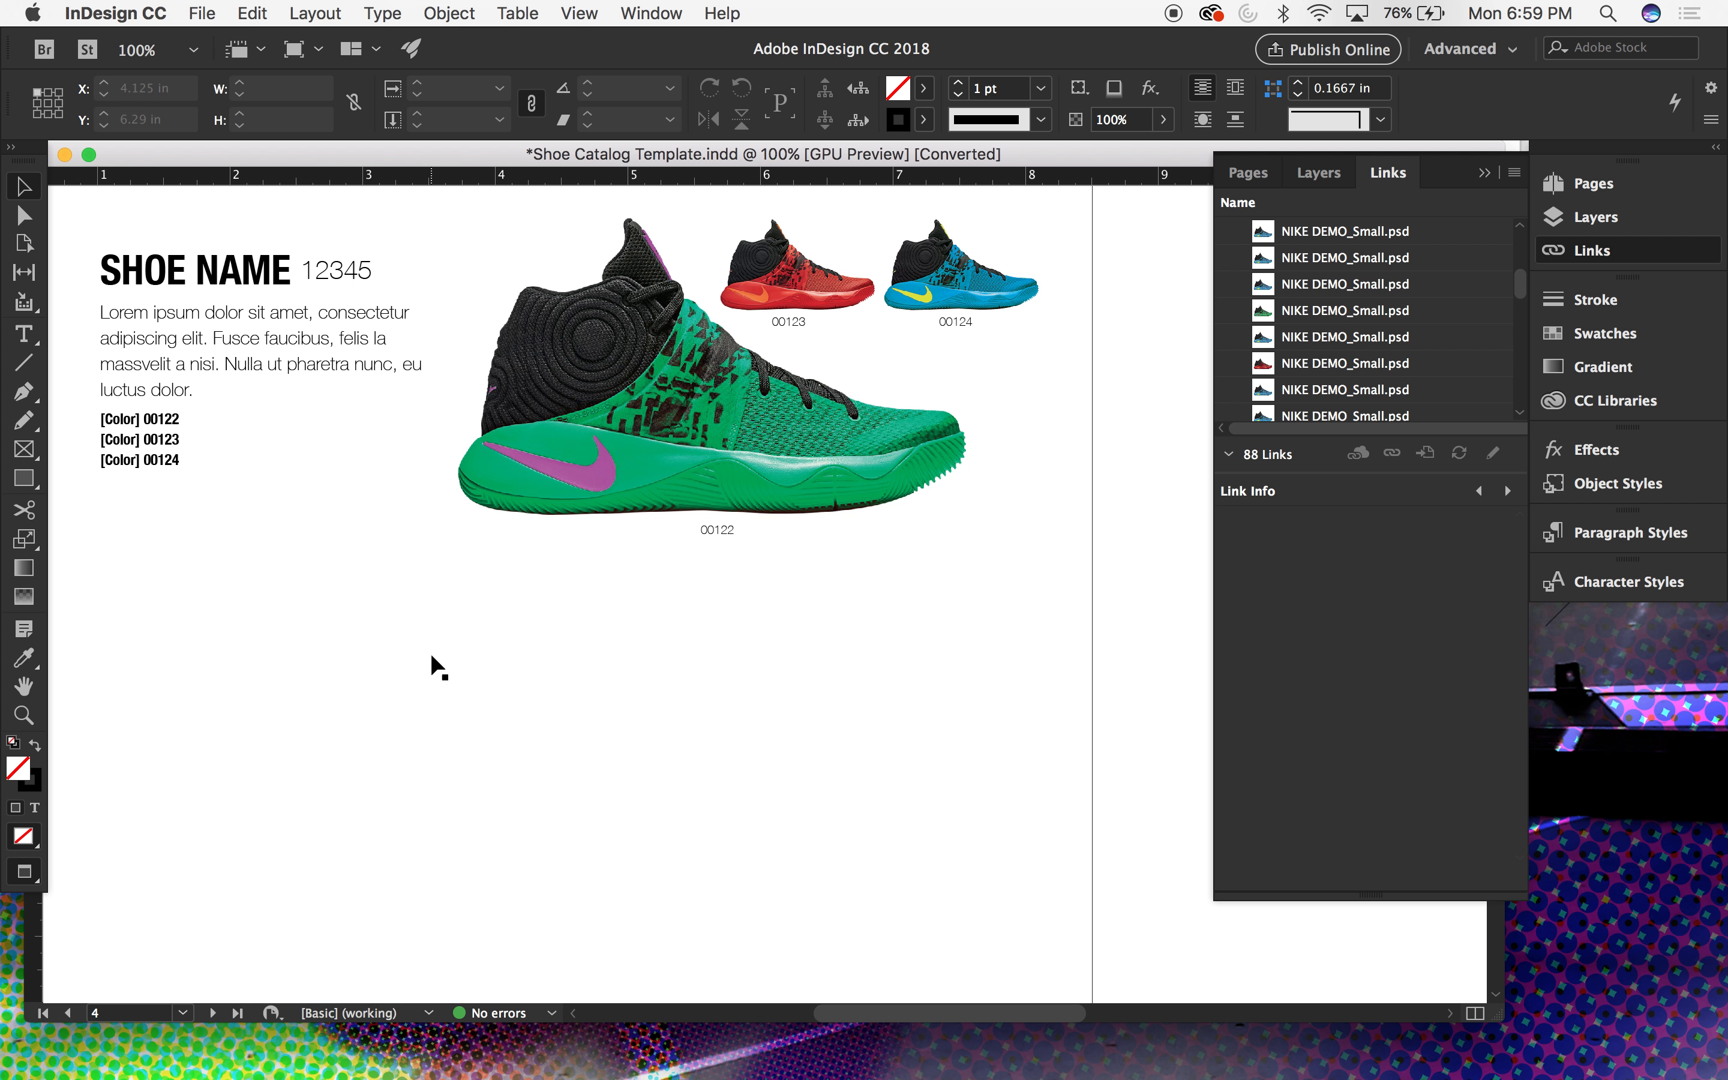
Step: Copy the lower entry's large green shoe image and paste a duplicate of it onto the page
left_click(627, 280)
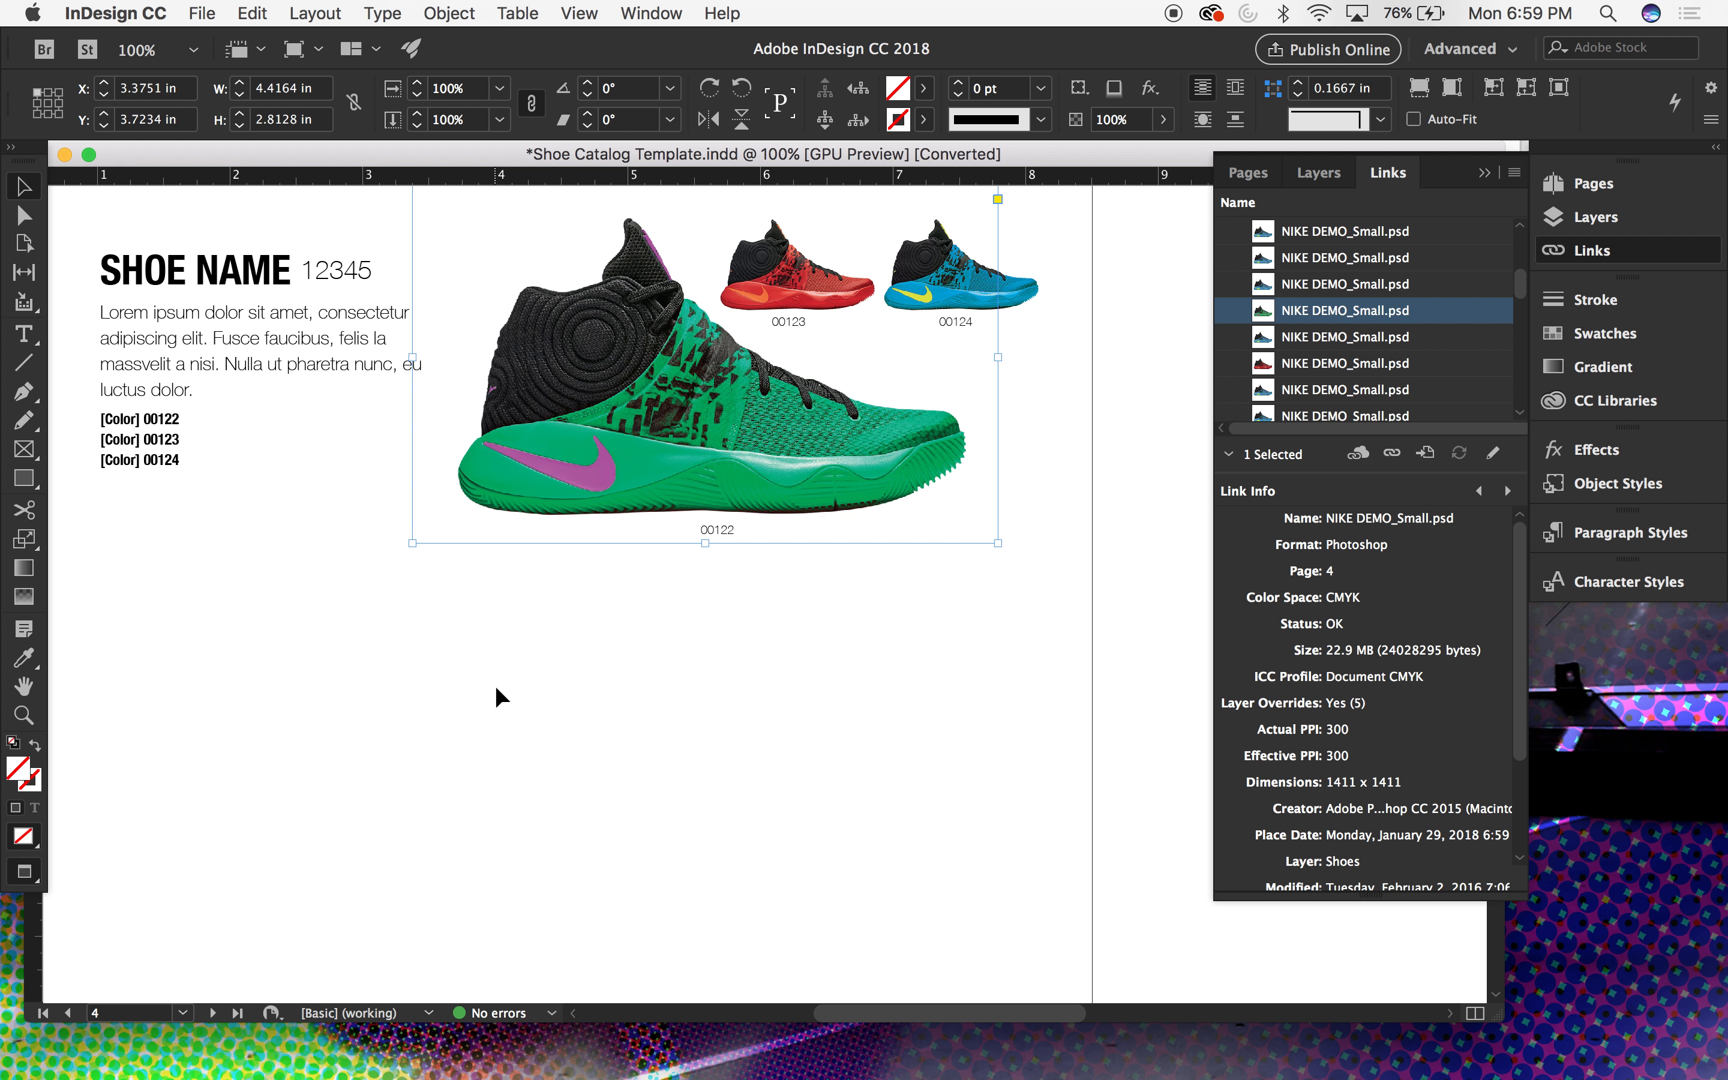
scroll(495, 685, "up", 3)
scroll(496, 686, "right", 1)
key("super+equal")
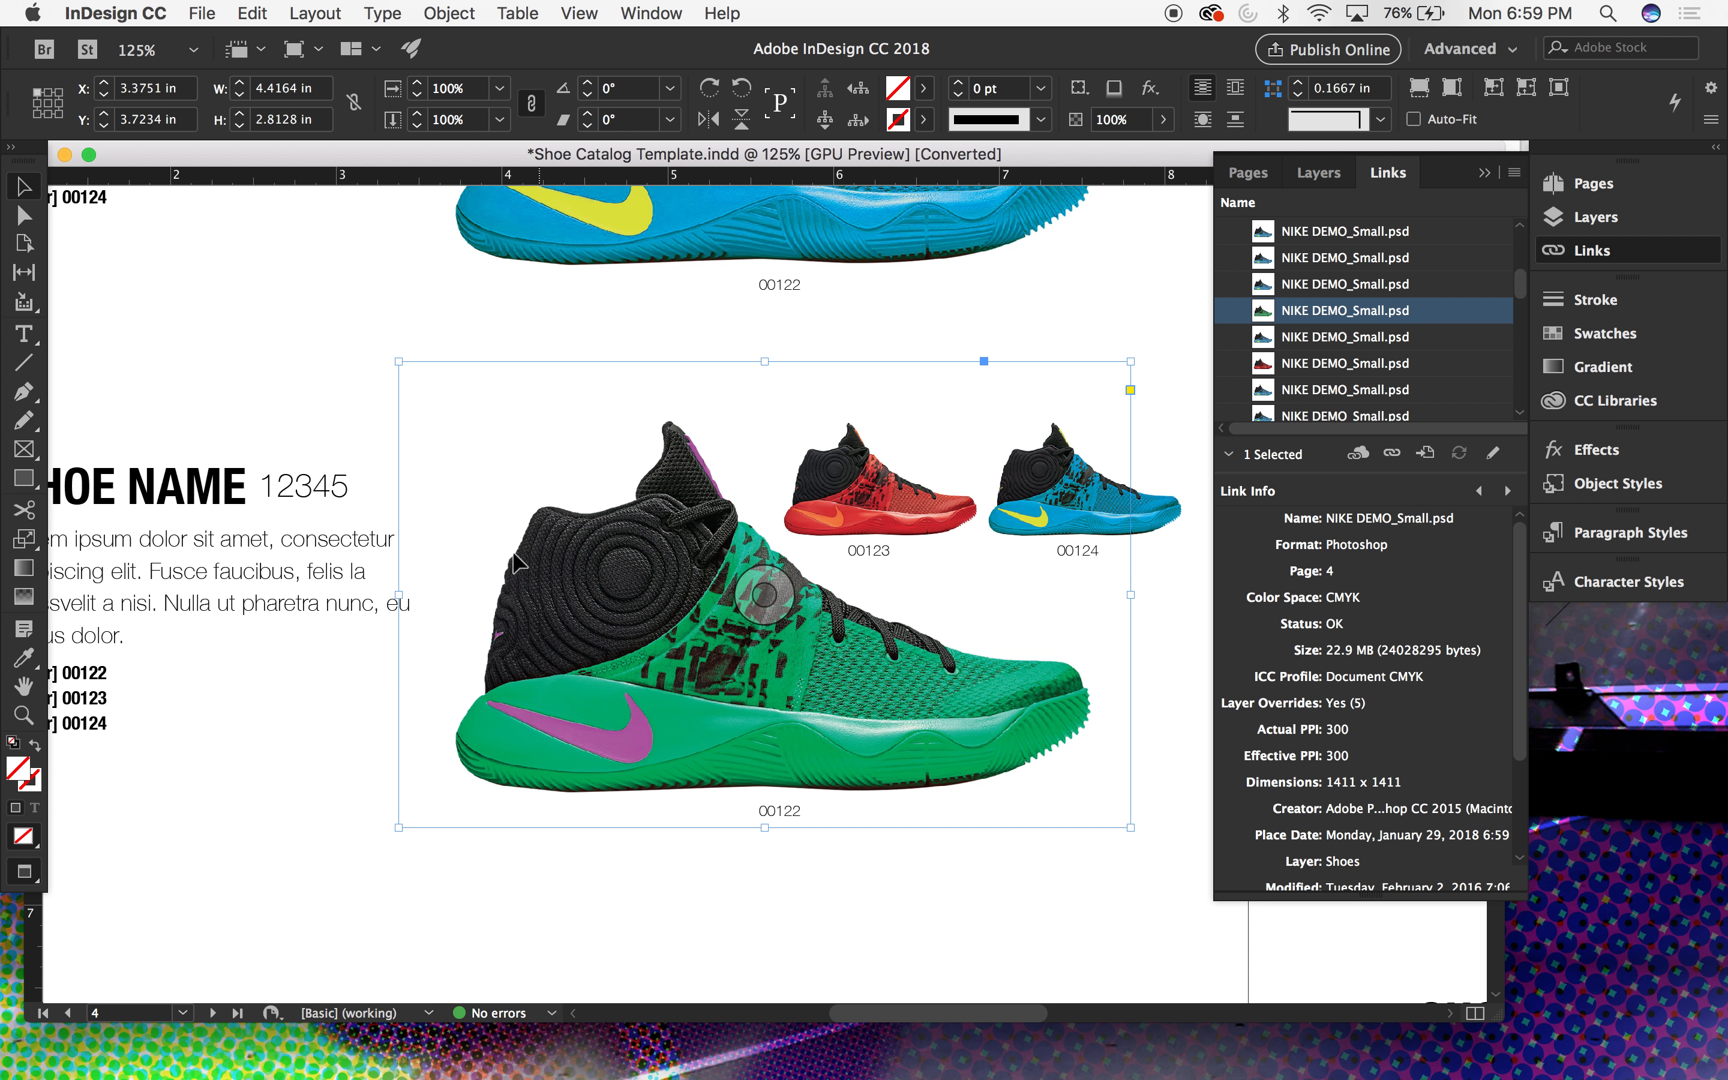
left_click(252, 13)
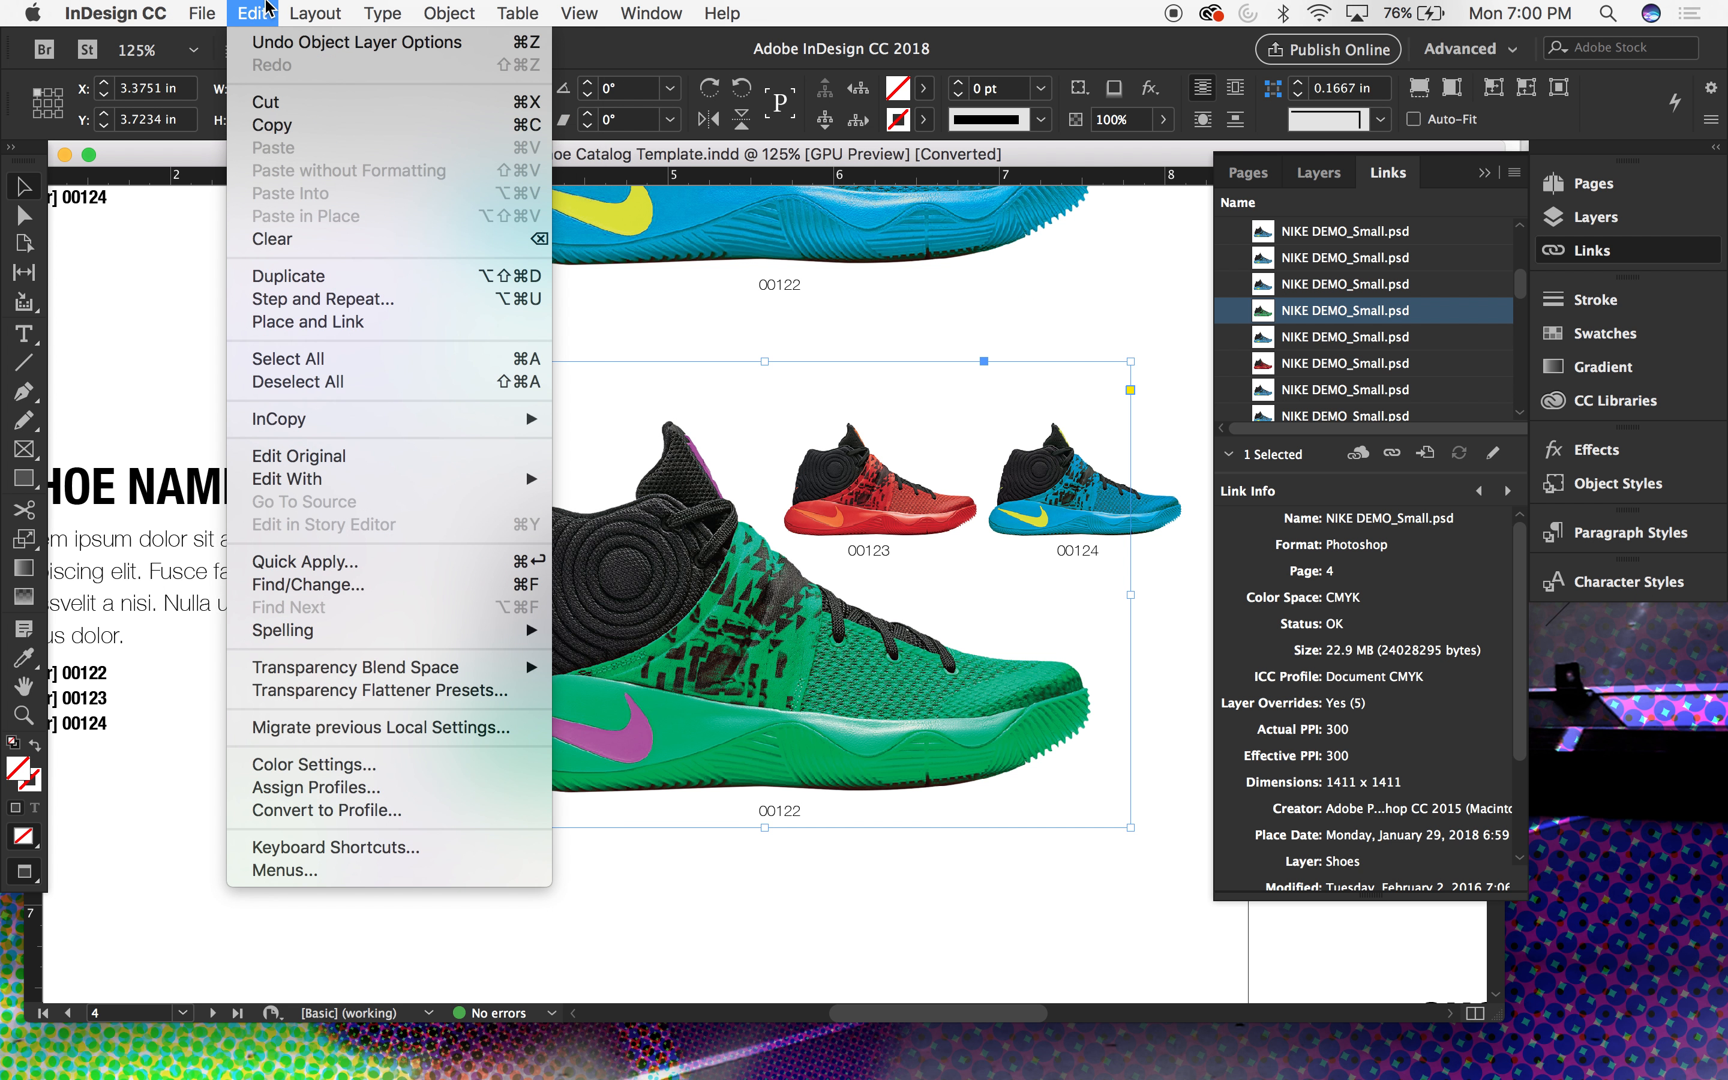
left_click(307, 124)
left_click(253, 13)
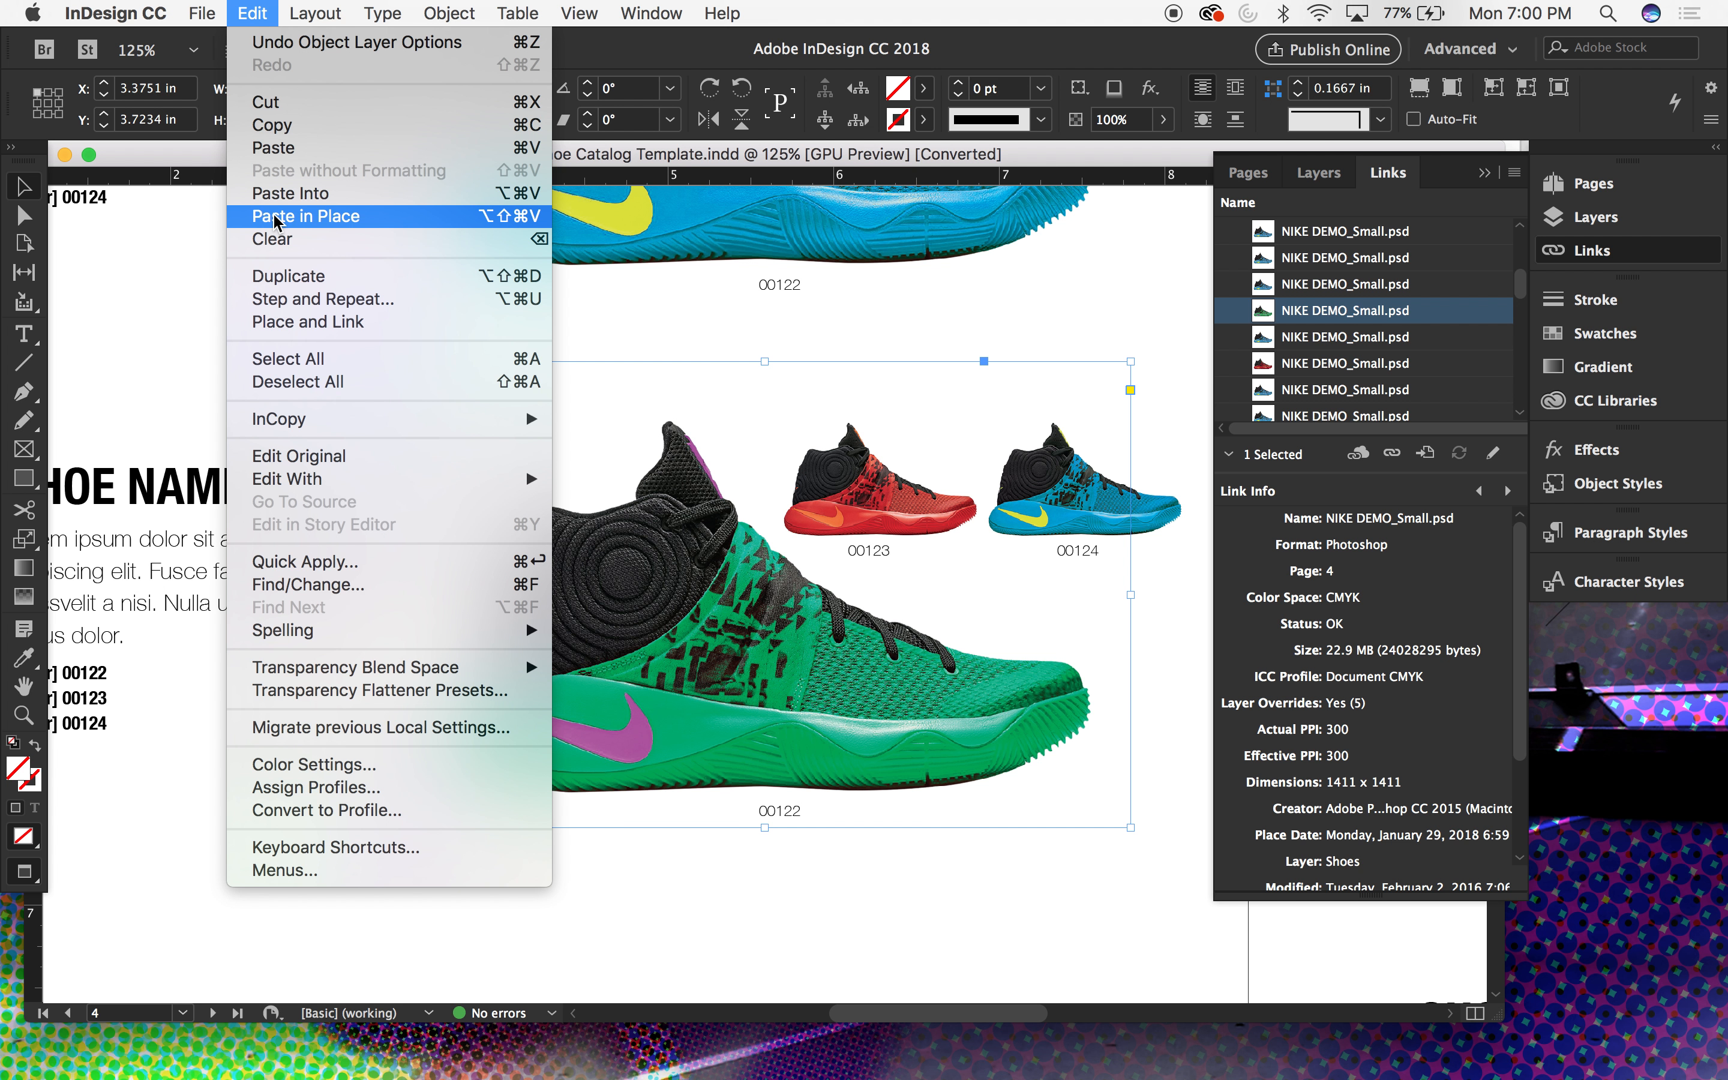
left_click(290, 148)
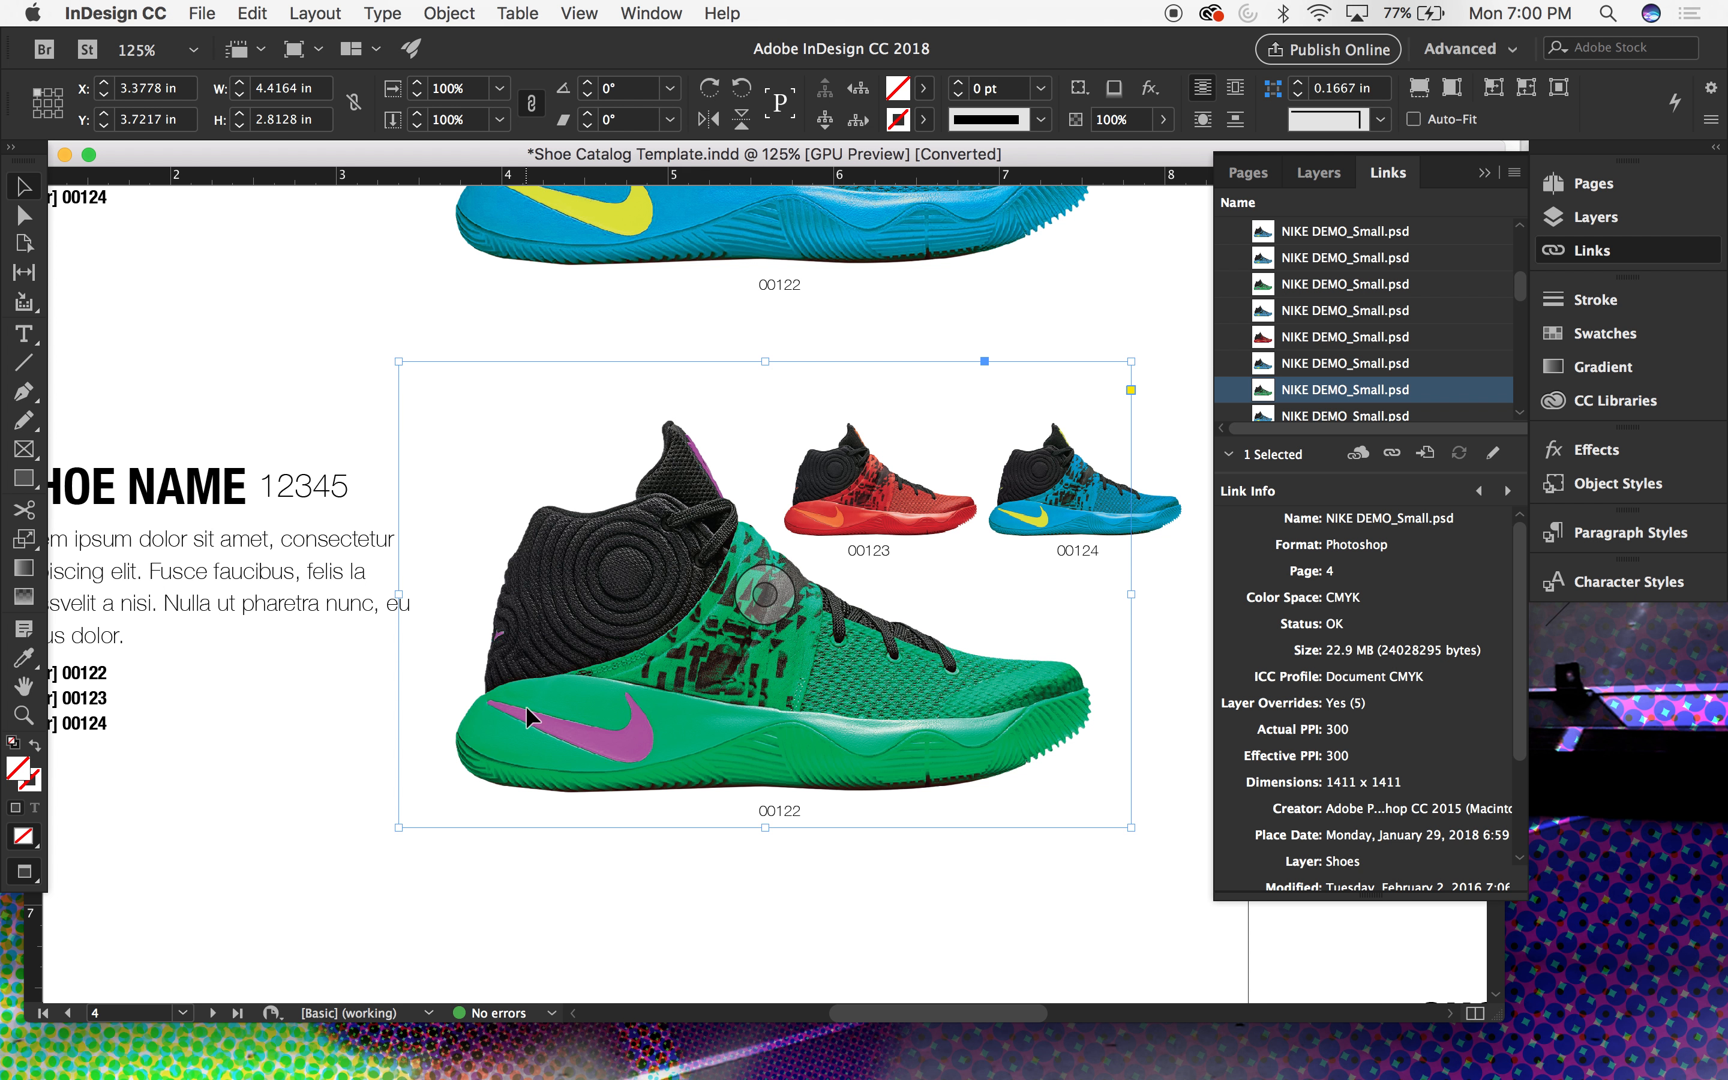
Step: Select the pasted duplicate of the large green shoe and delete it
key("super+minus")
key("super+minus")
key("super+minus")
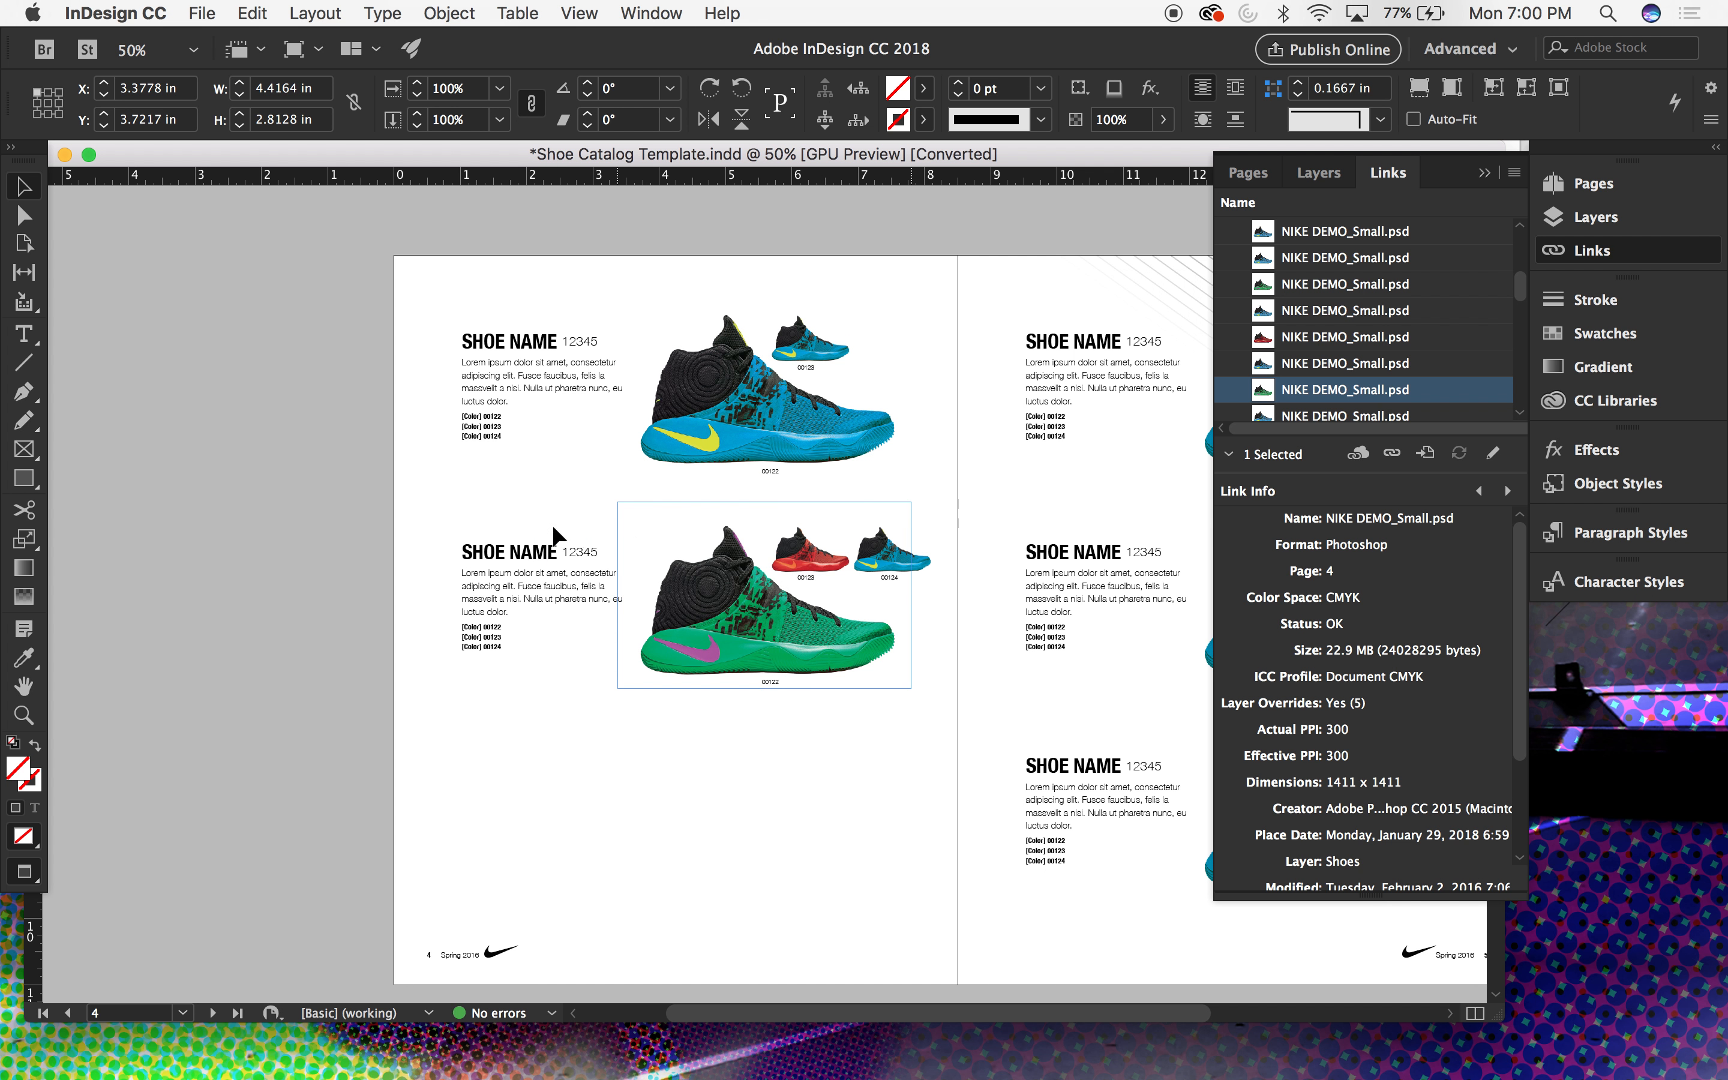
left_click_drag(557, 464, 911, 679)
scroll(911, 682, "down", 3)
scroll(912, 681, "right", 2)
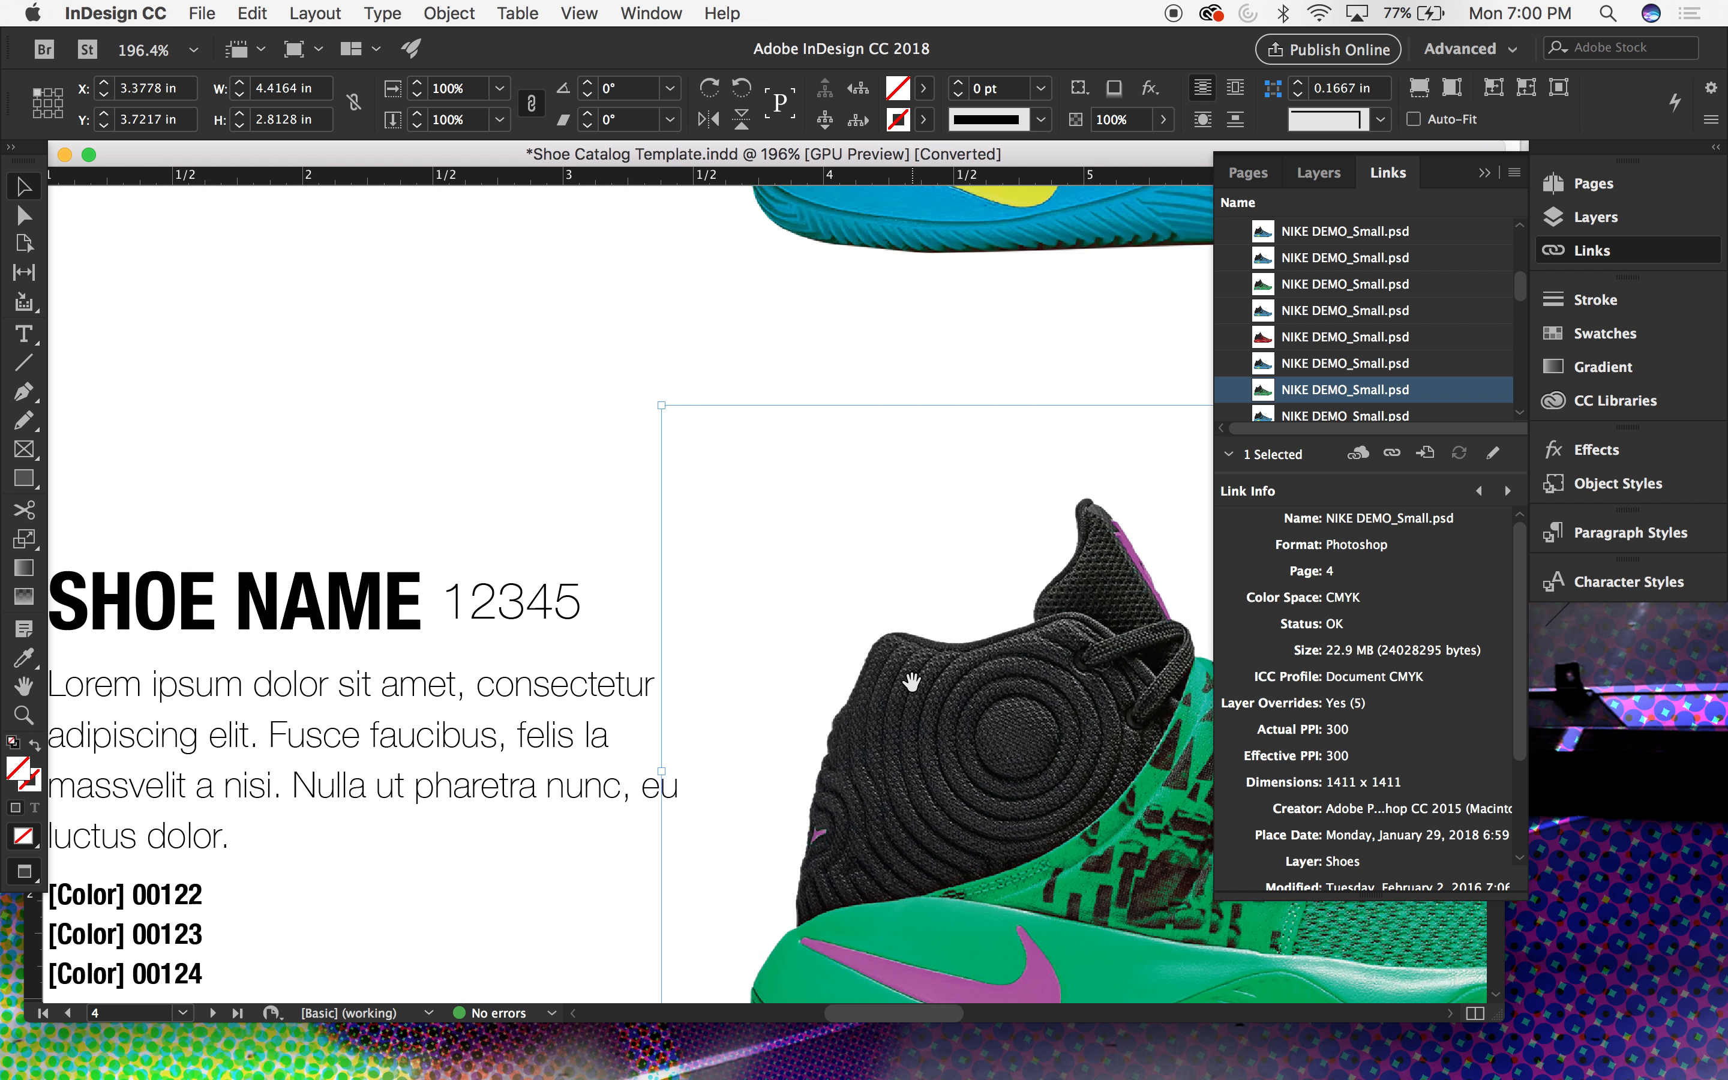
scroll(912, 682, "down", 5)
scroll(912, 682, "right", 5)
left_click(552, 895)
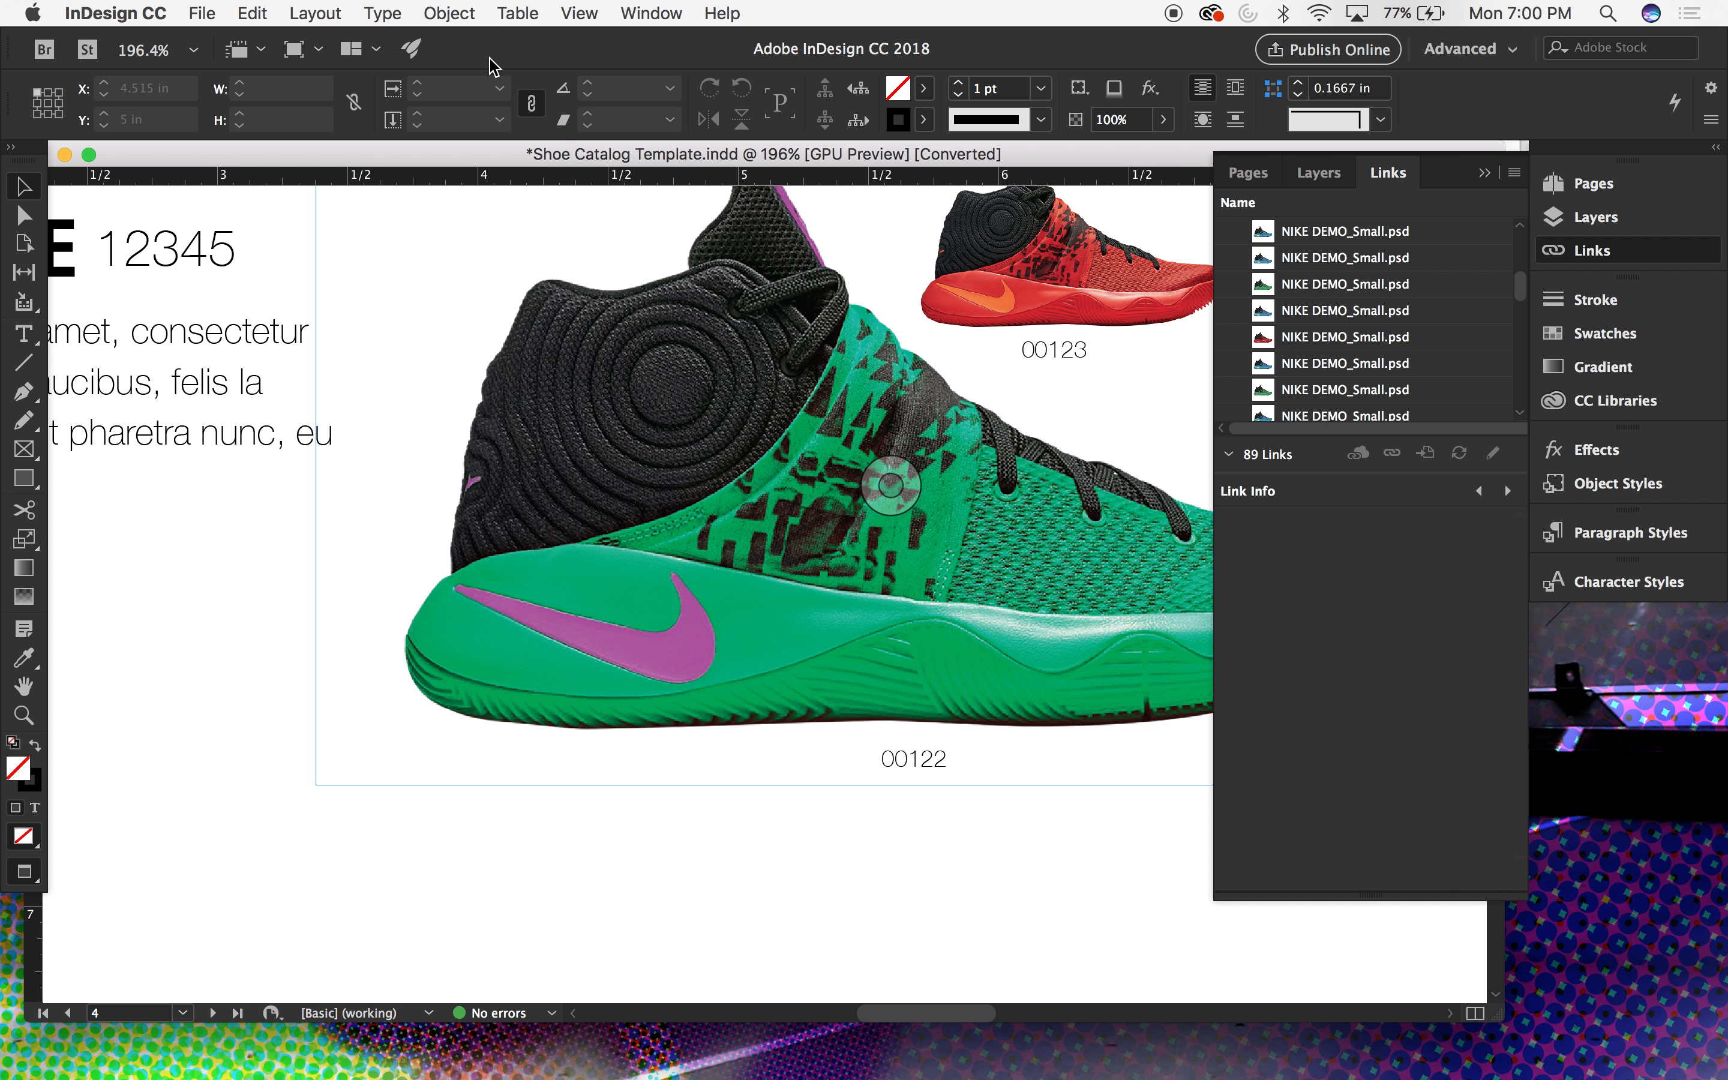
left_click(648, 361)
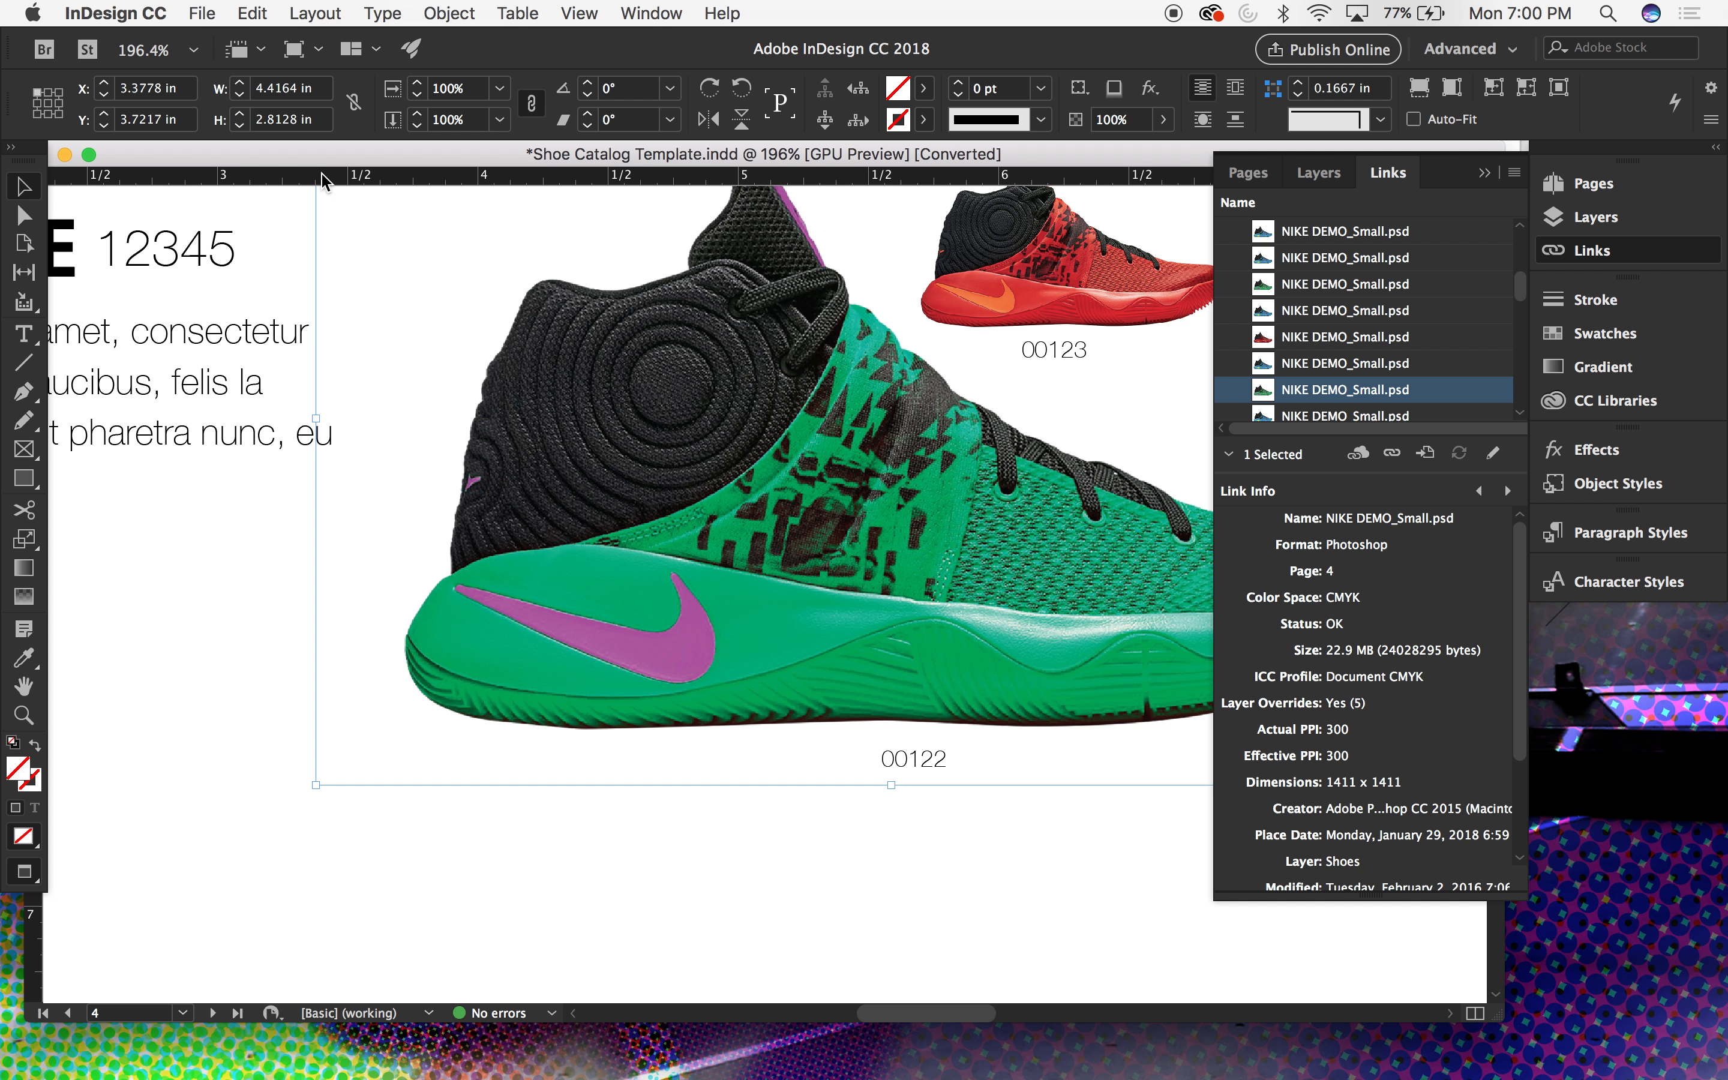
key("super+minus")
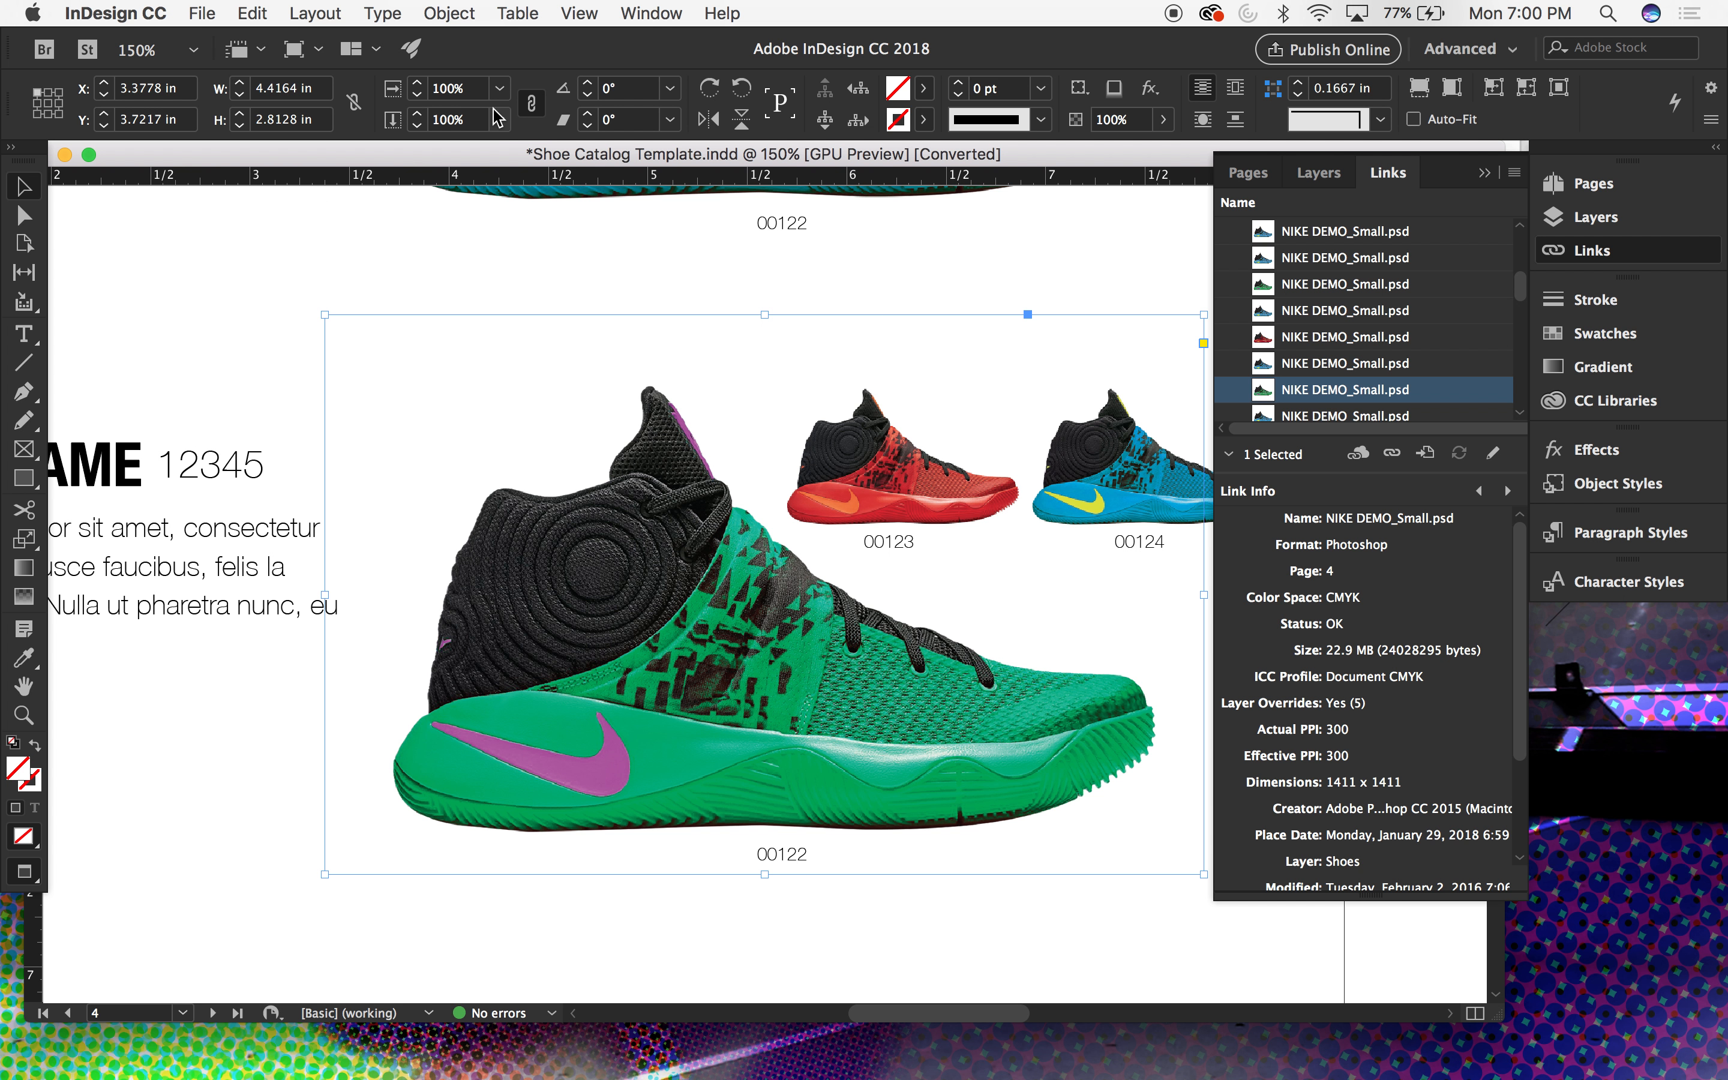
right_click(627, 550)
left_click(418, 269)
left_click(331, 773)
left_click(649, 582)
key("super+shift+a")
Step: Select the lower entry's original large green shoe image and copy it to the clipboard
left_click(626, 543)
left_click(252, 12)
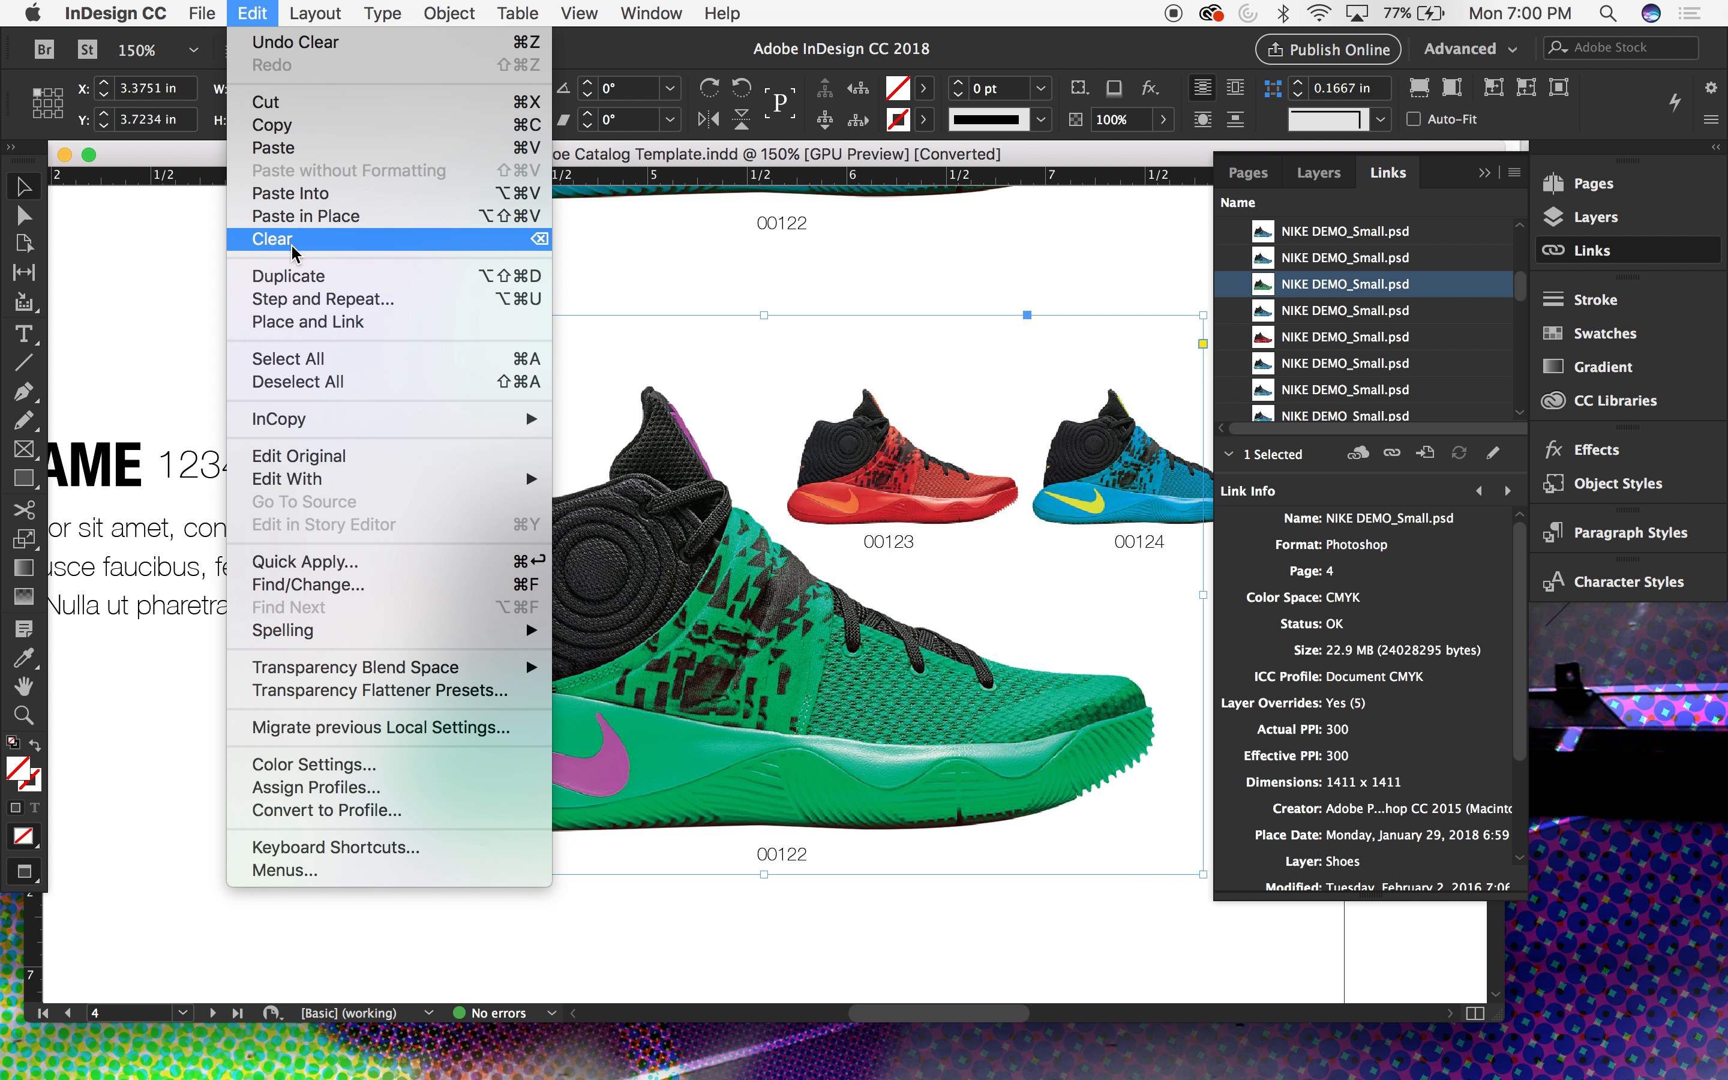
left_click(282, 126)
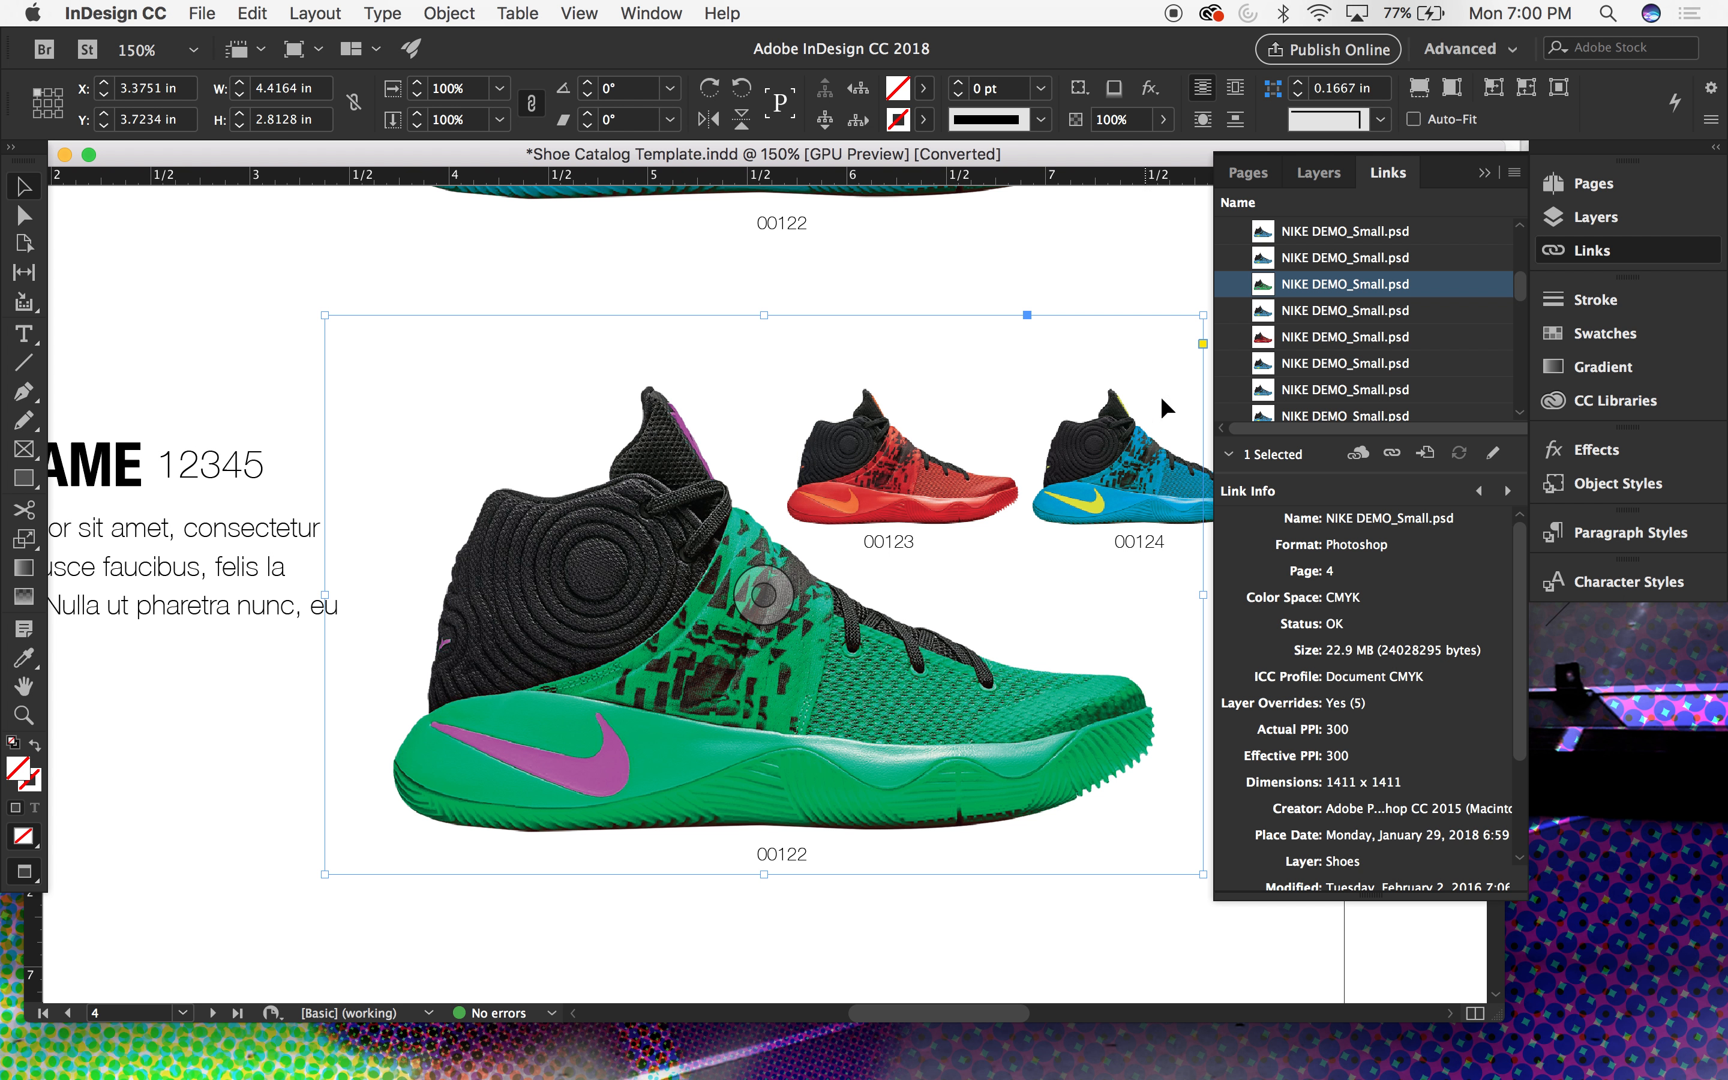
Step: Hide Layer 0 copy 3 and Layer 0 copy 2 inside the Shoe 2 group through the large image's Object Layer Options
left_click(579, 12)
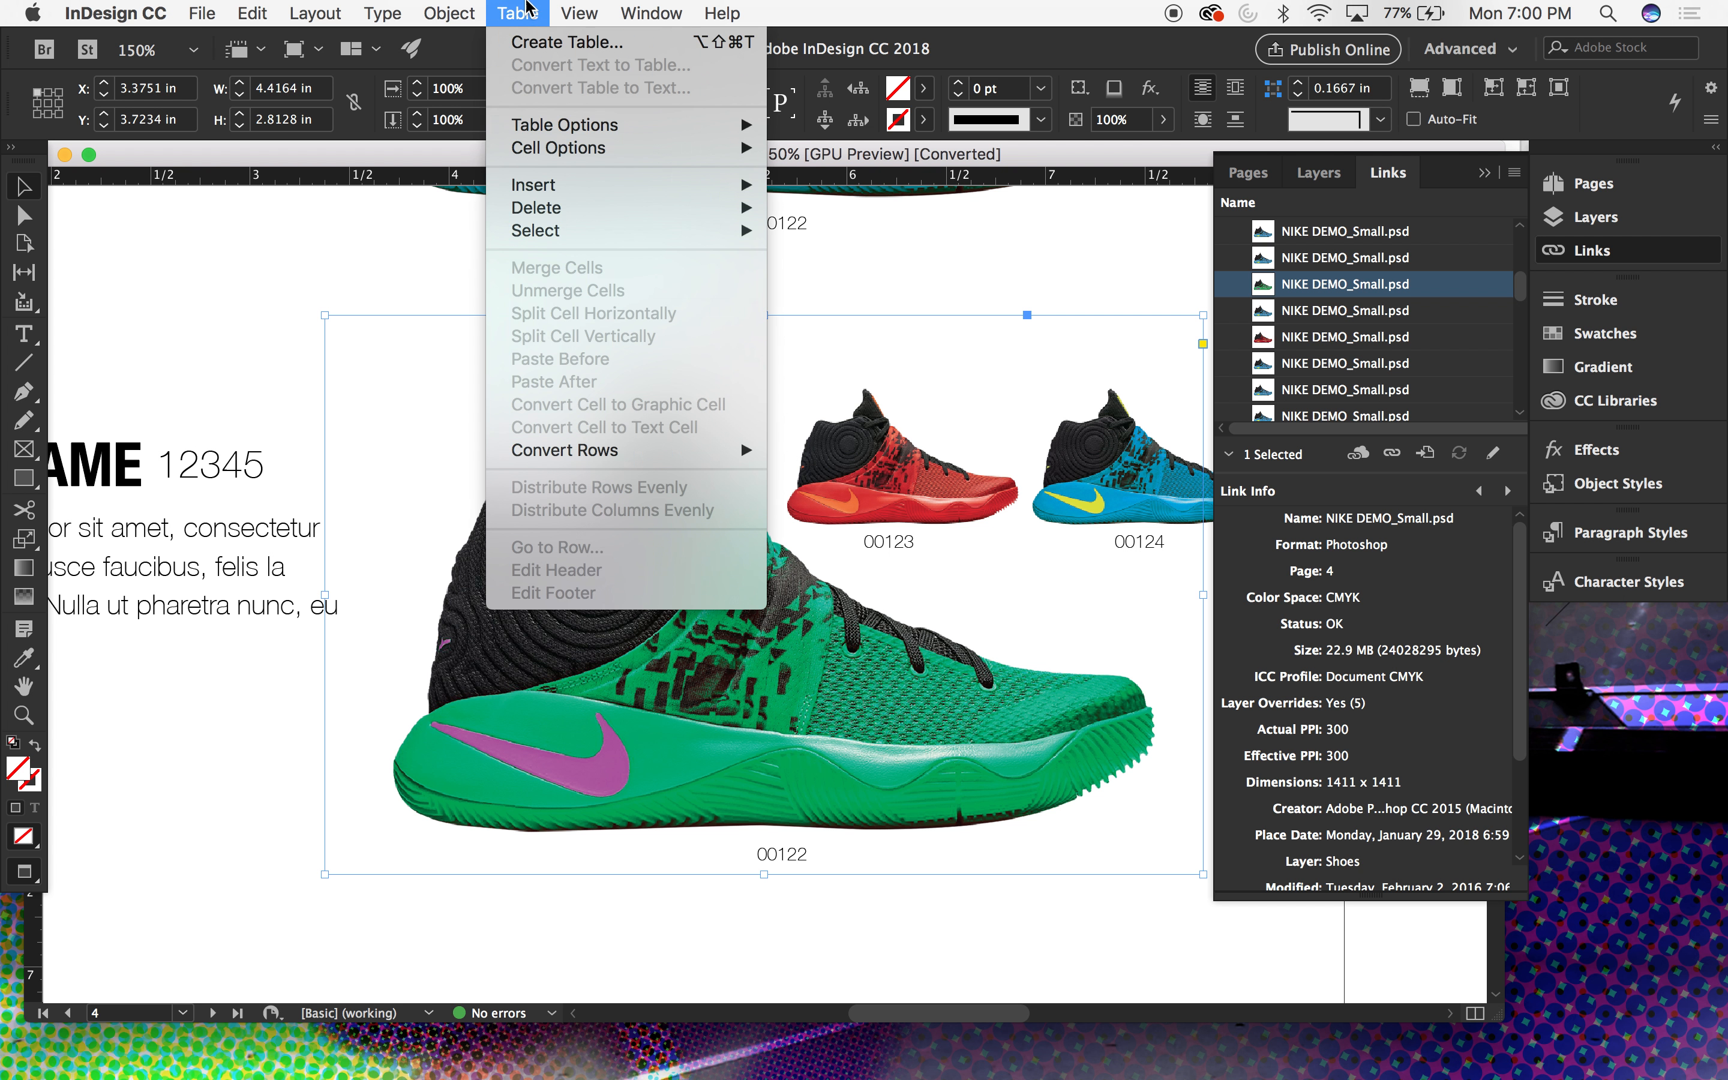
mouse_move(448, 11)
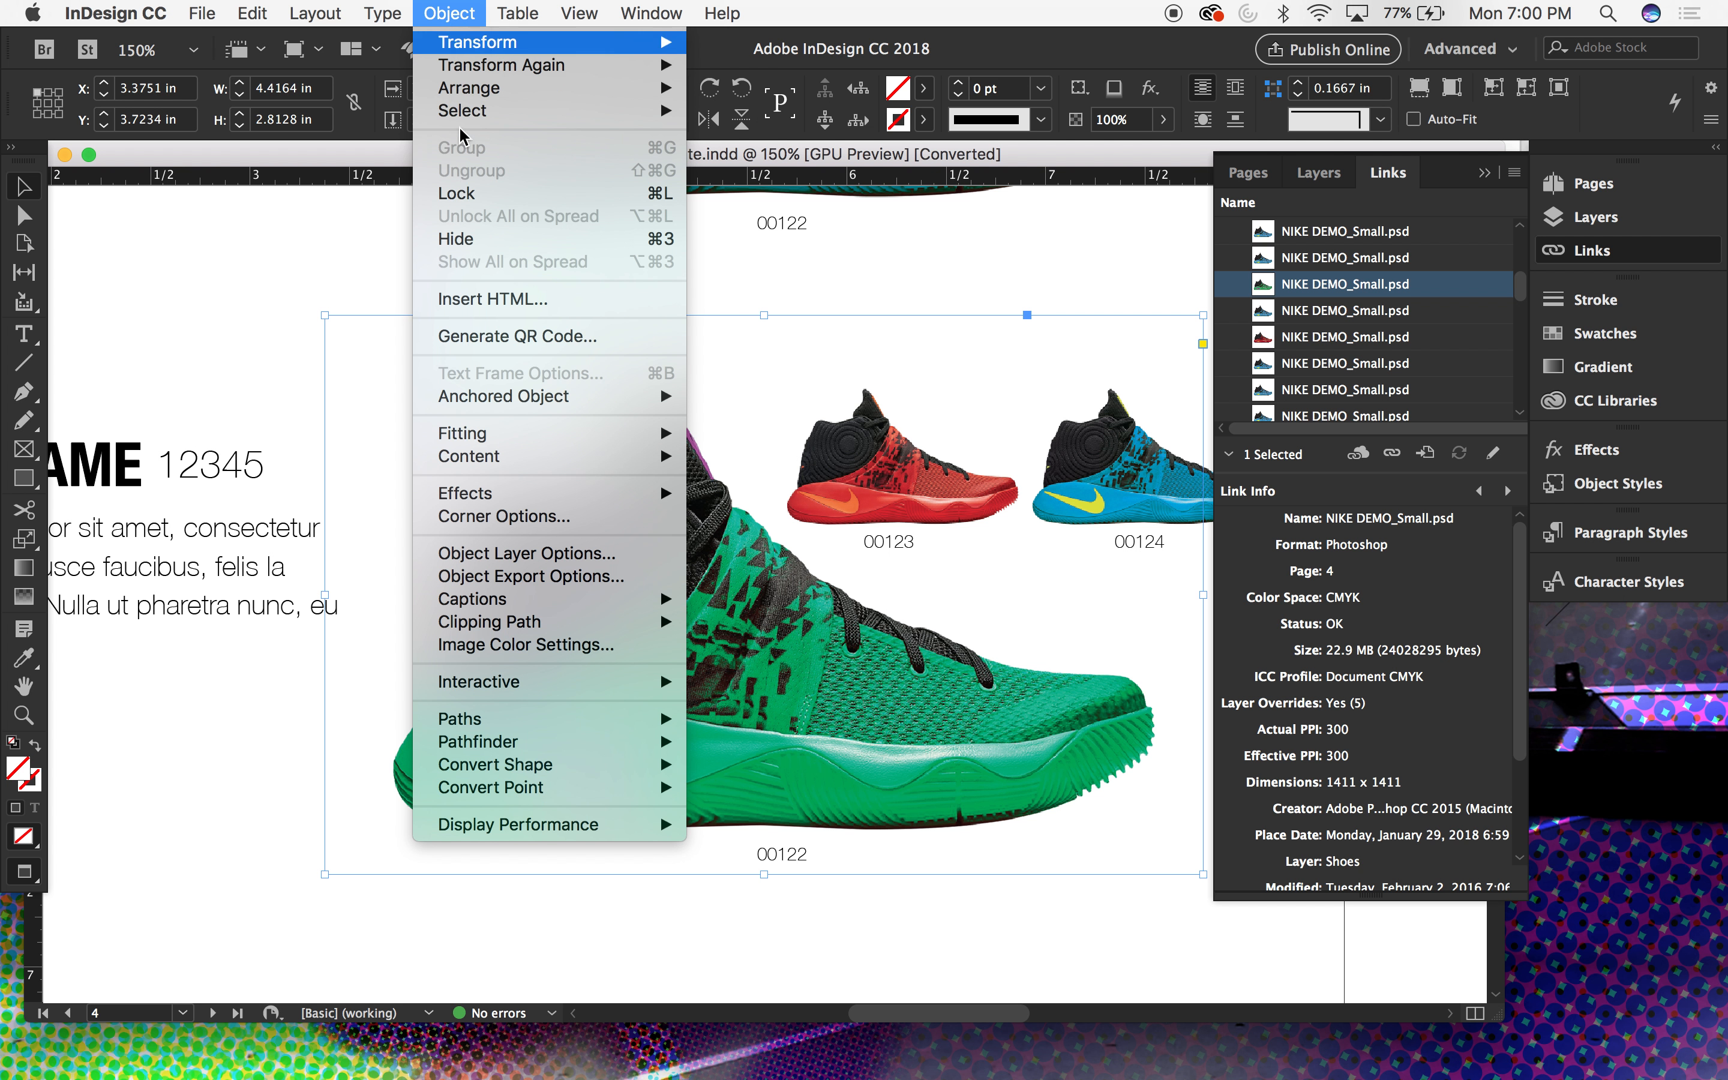
left_click(550, 552)
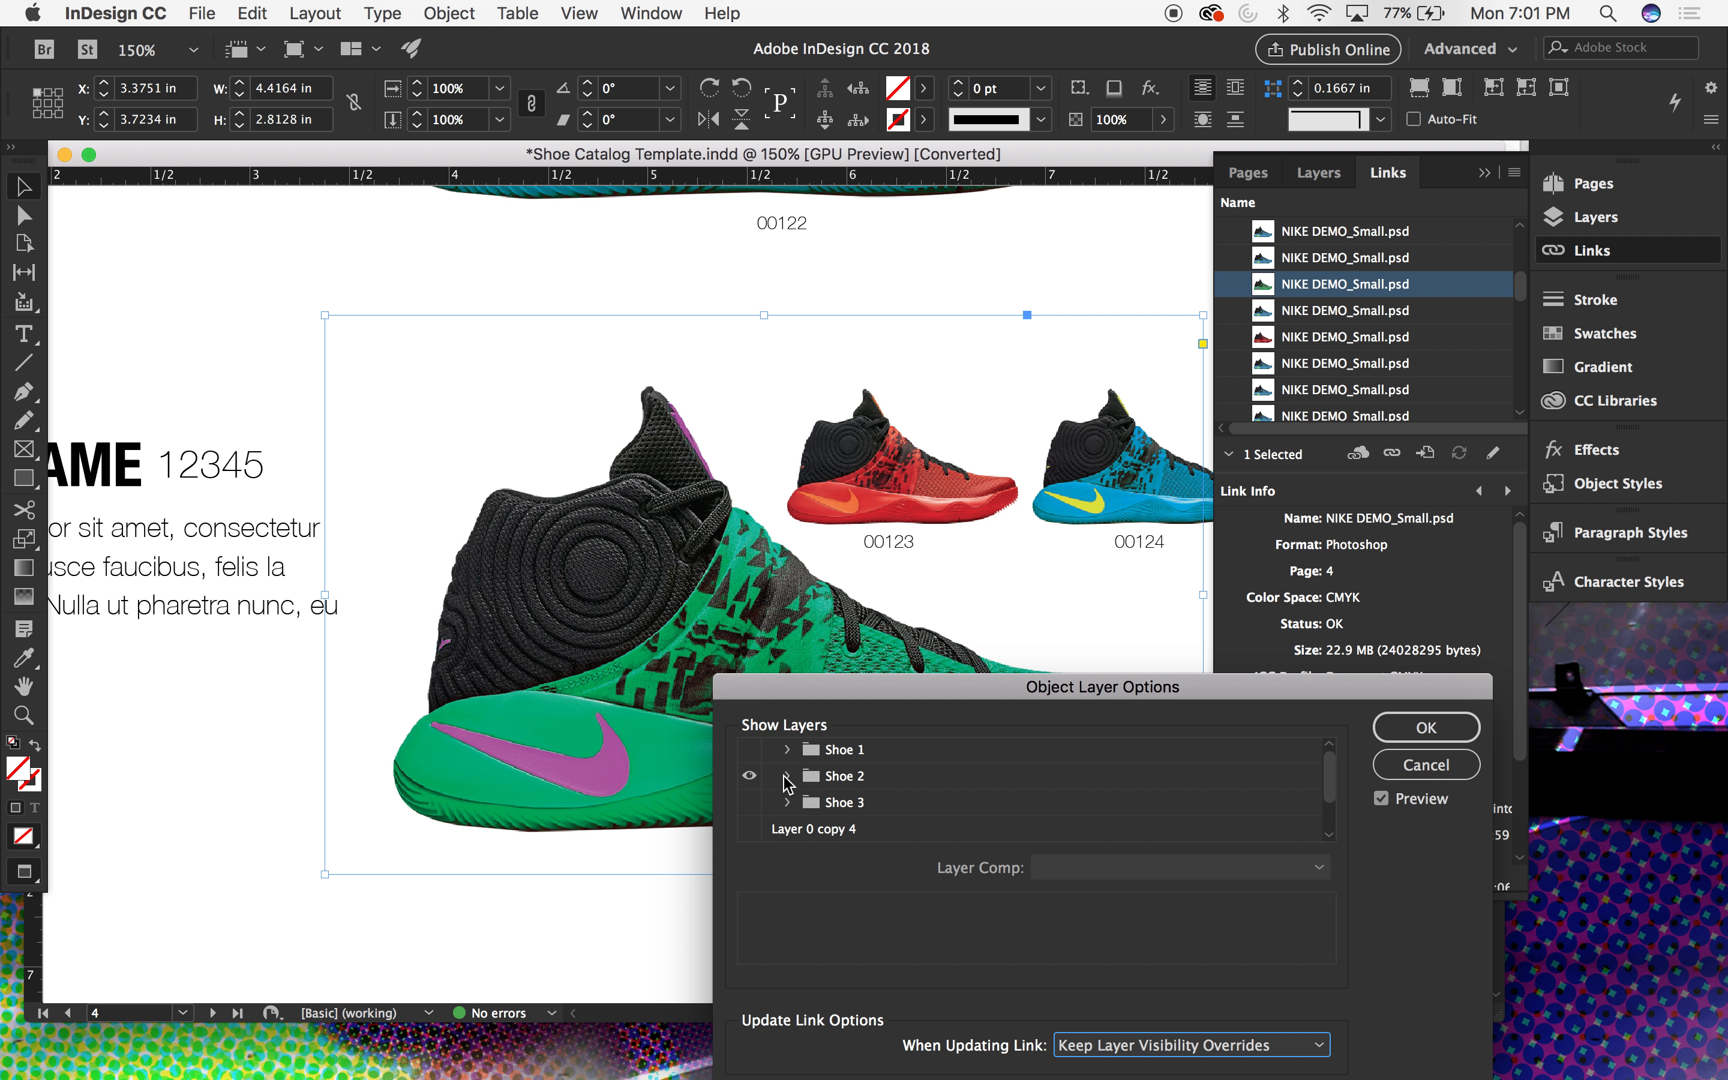
left_click(789, 777)
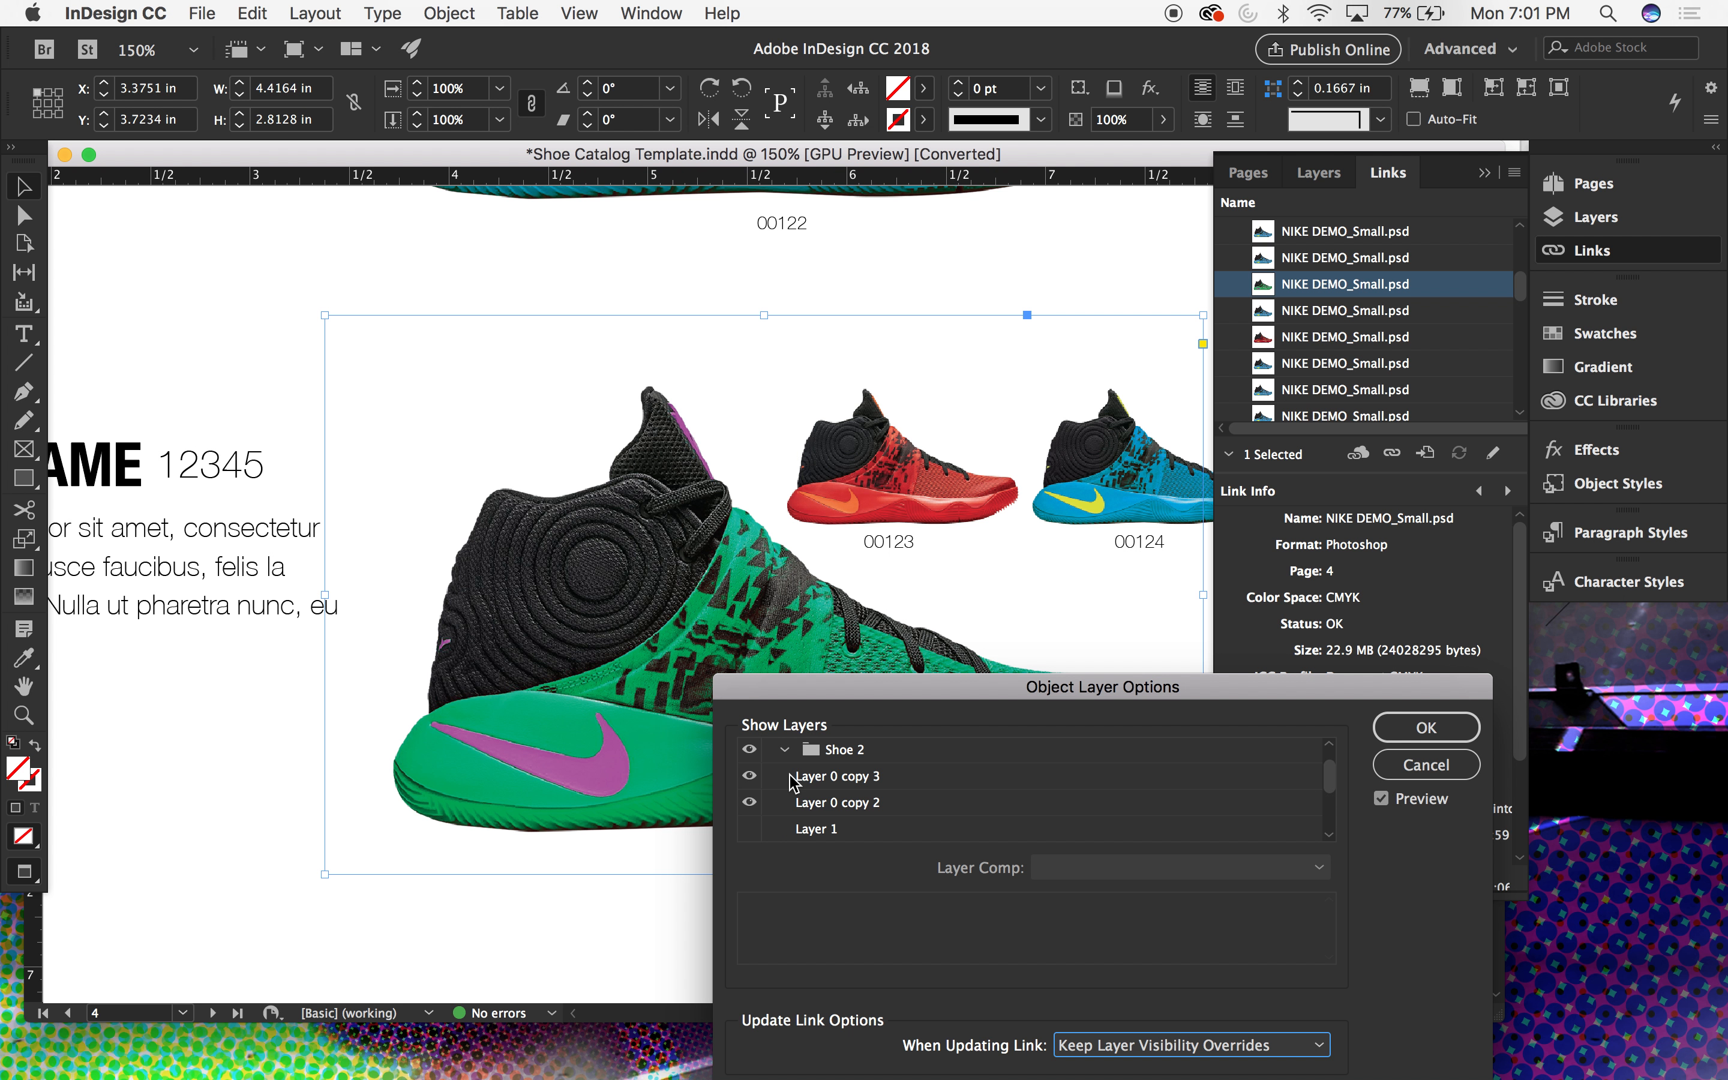
left_click(750, 776)
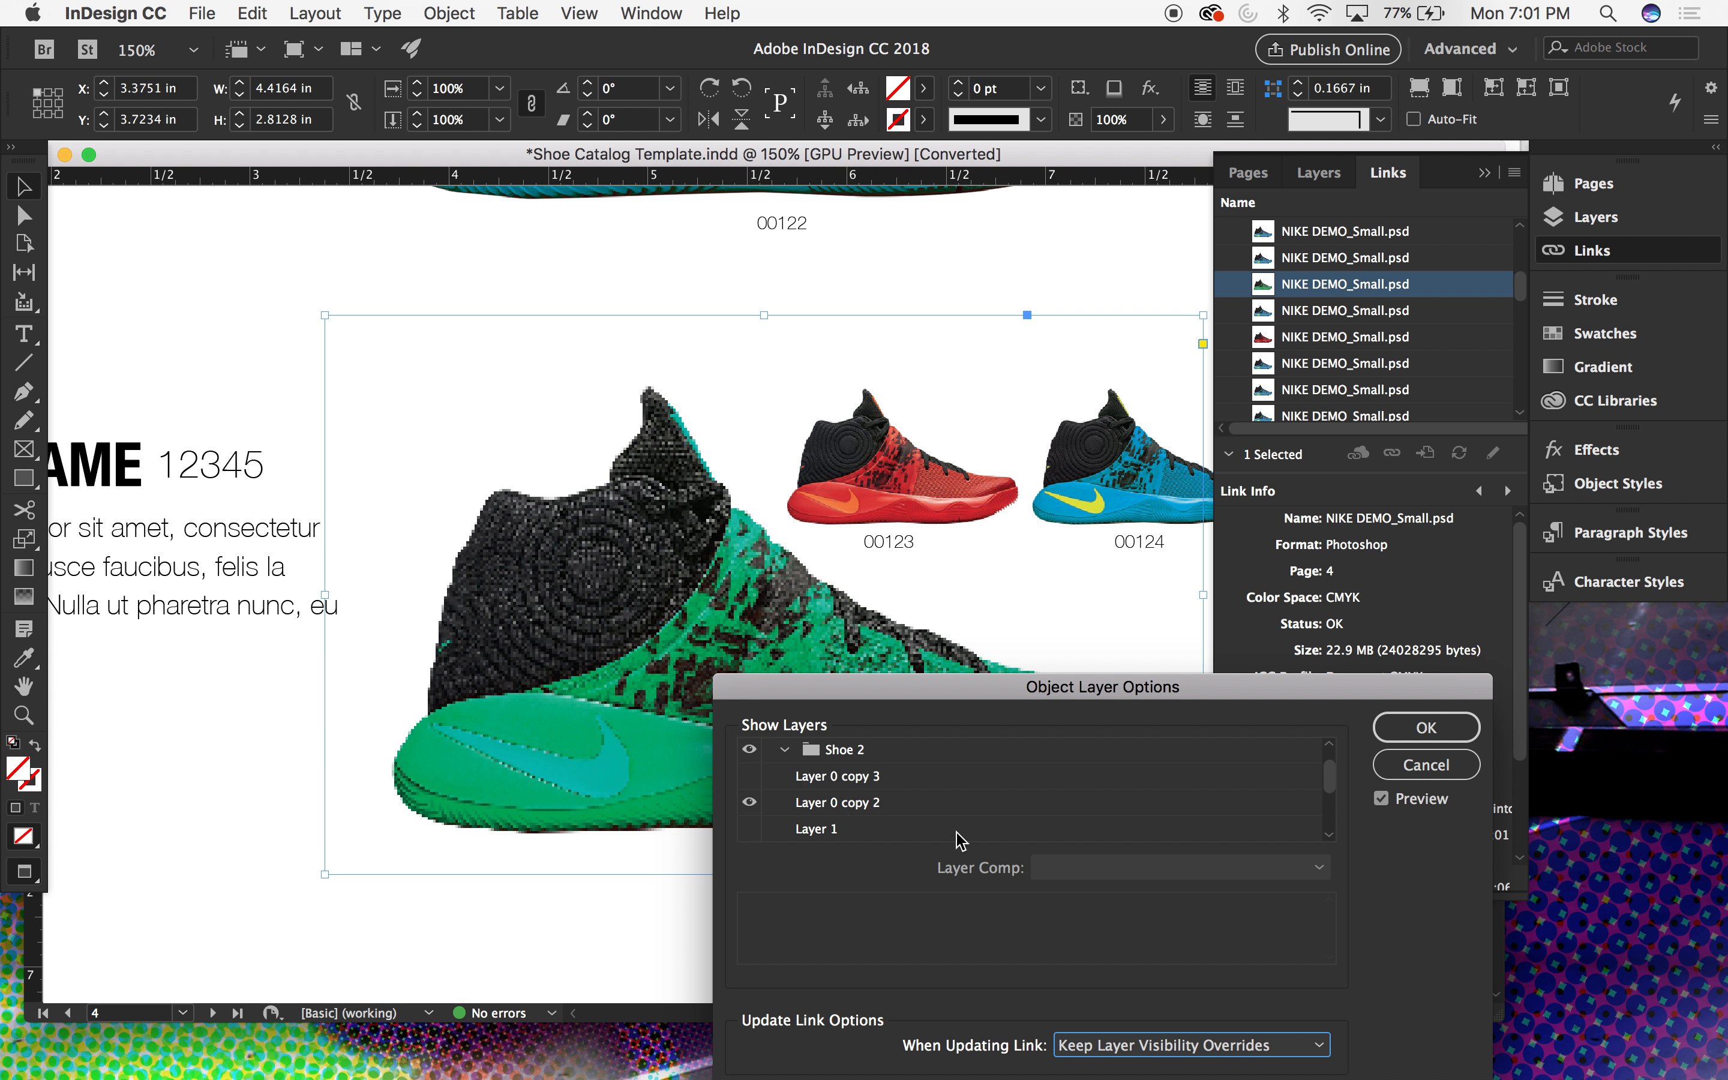
mouse_move(1334, 795)
left_mouse_down()
mouse_move(1338, 764)
mouse_move(1343, 811)
mouse_move(1342, 786)
left_mouse_up()
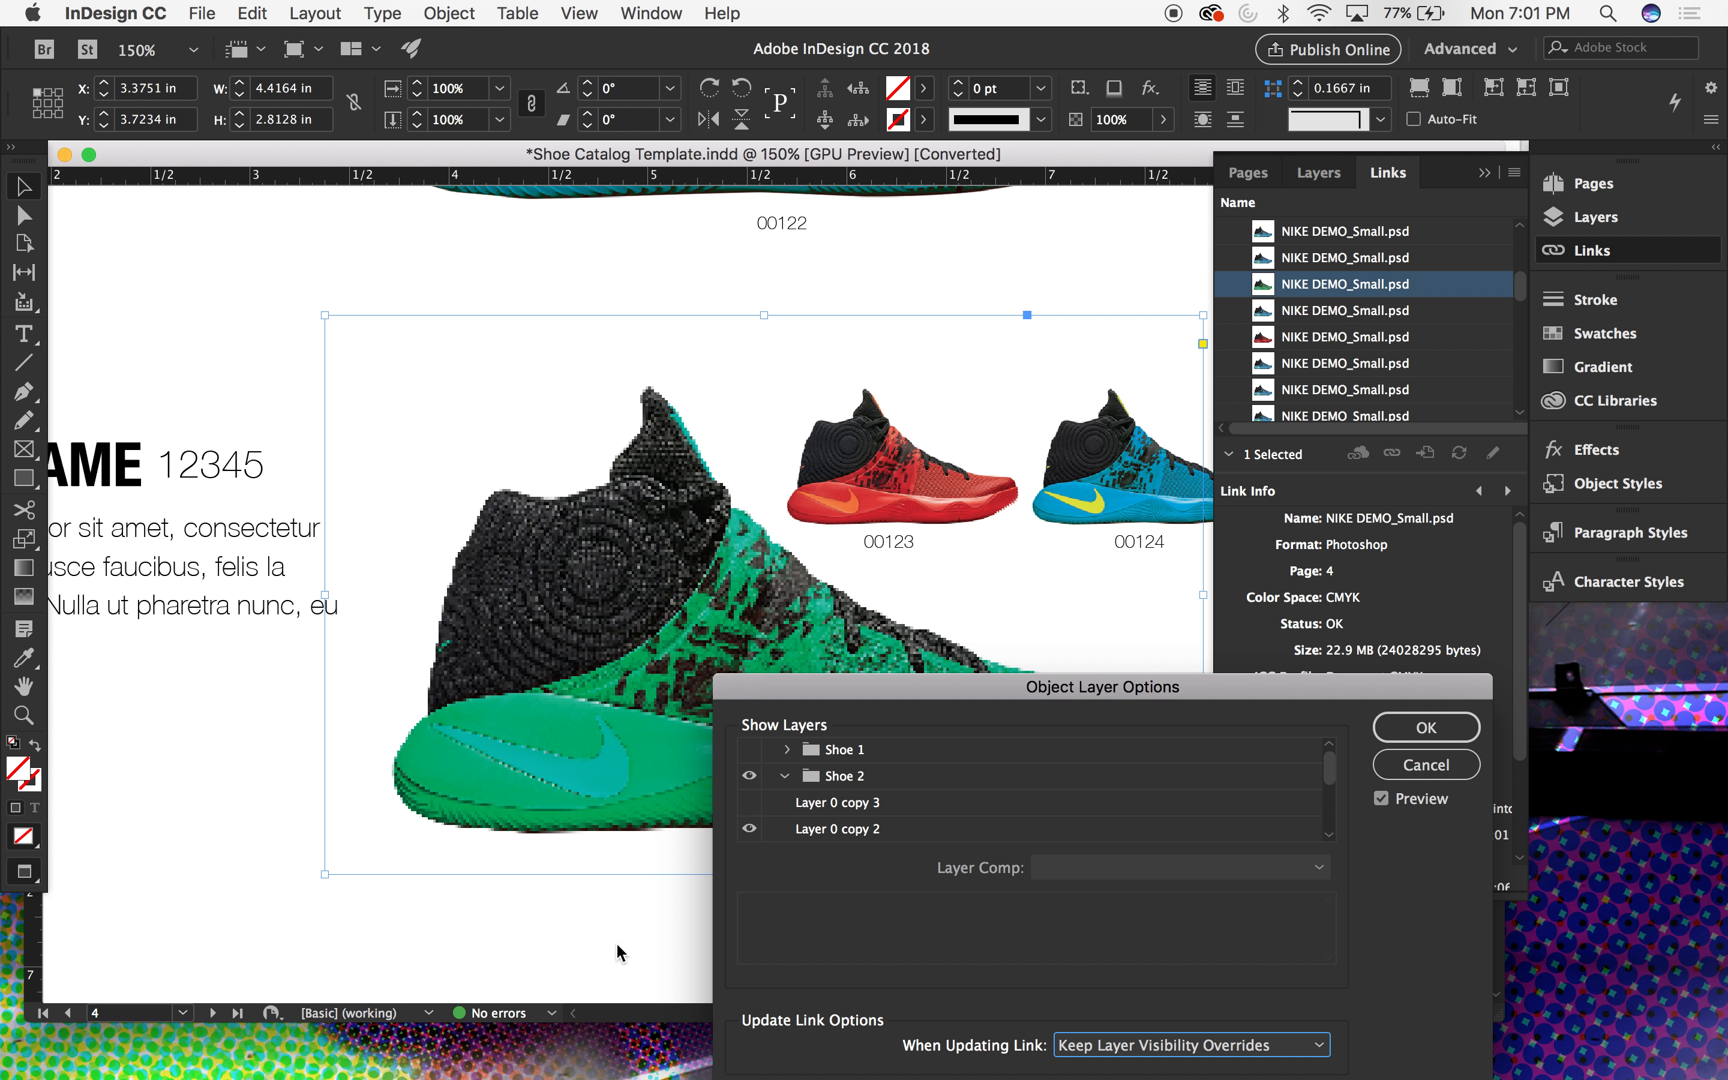
left_click(750, 828)
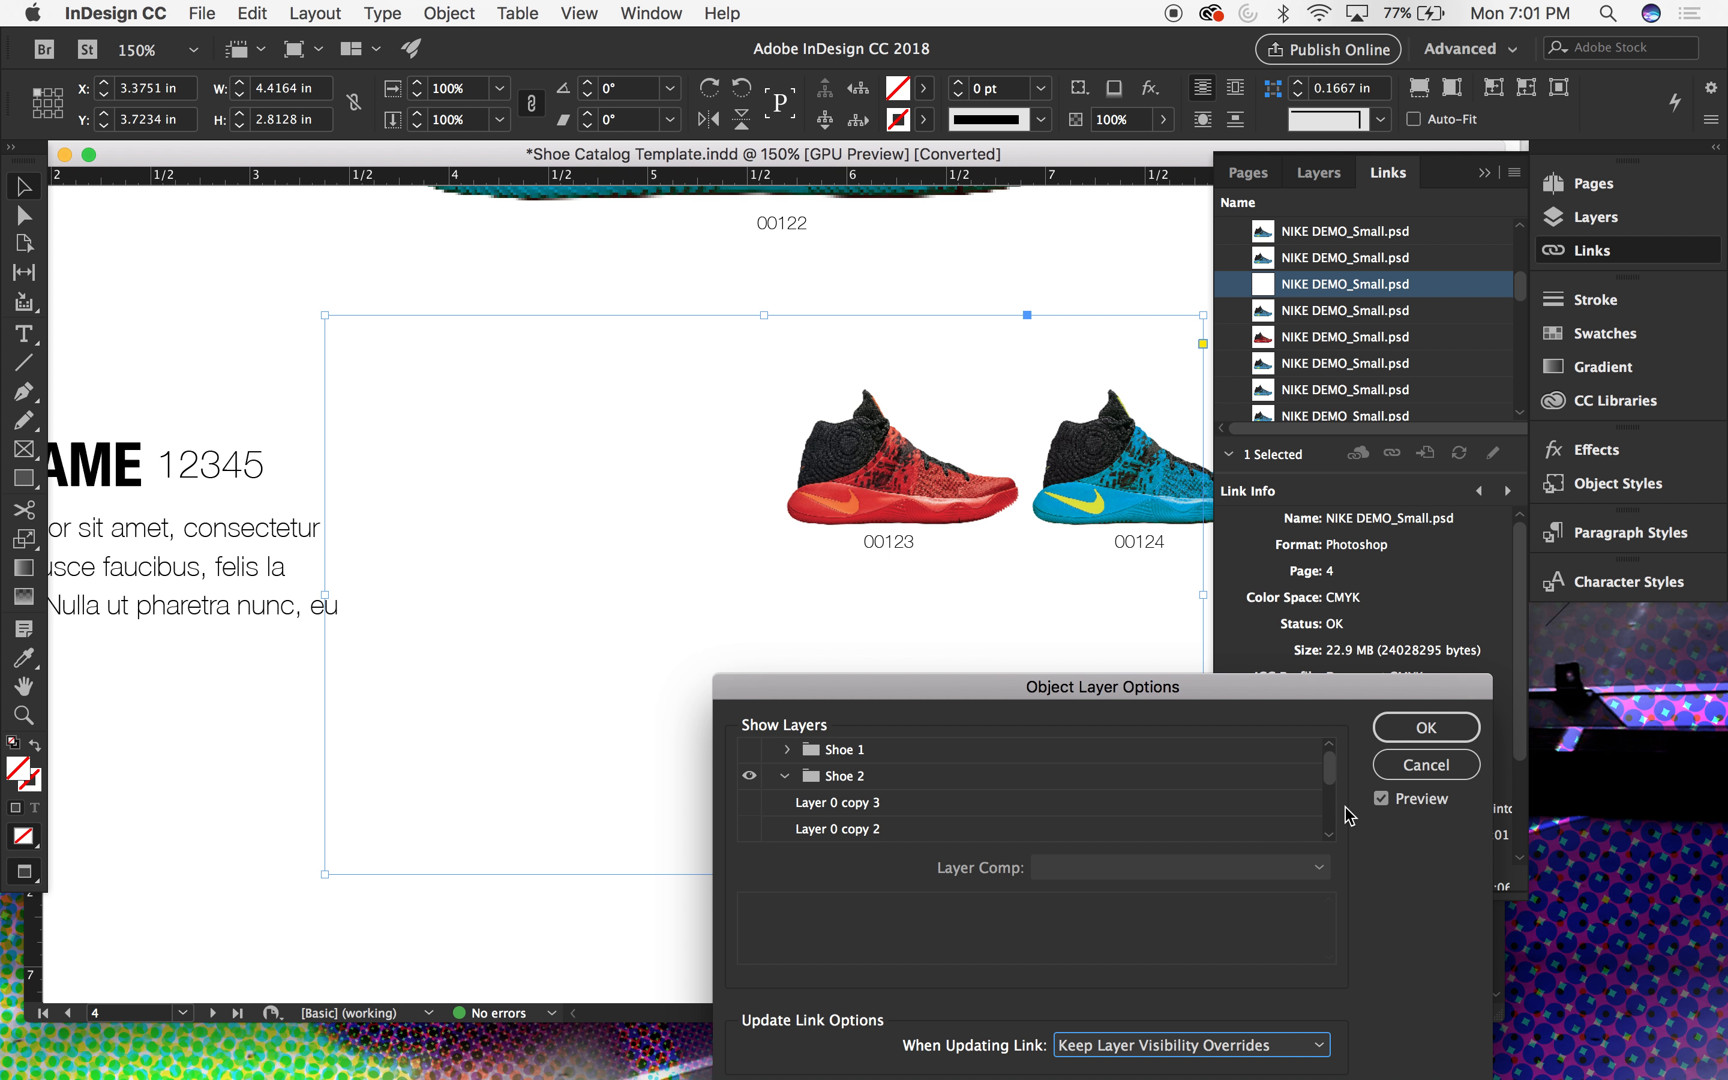
Step: Show only the shadow in the large image by turning on Layer 1 in the Shoe 2 group, and apply the layer options
left_click(1329, 834)
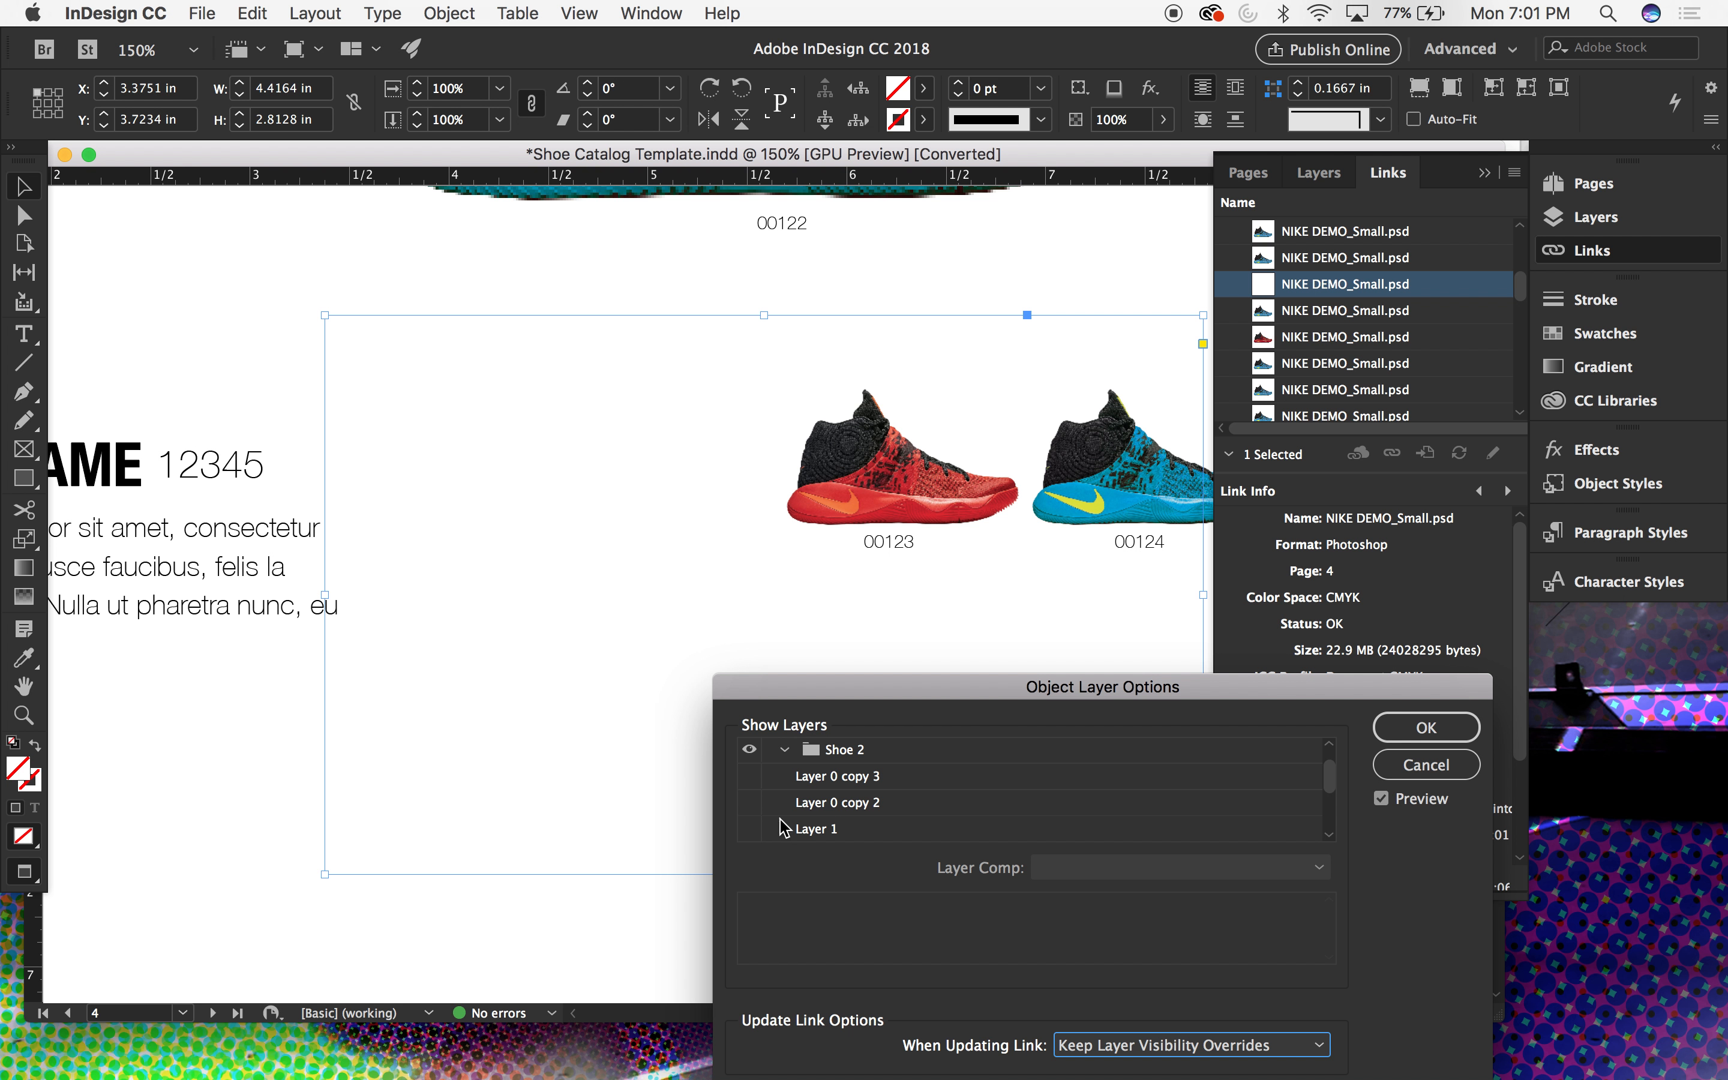
left_click(750, 830)
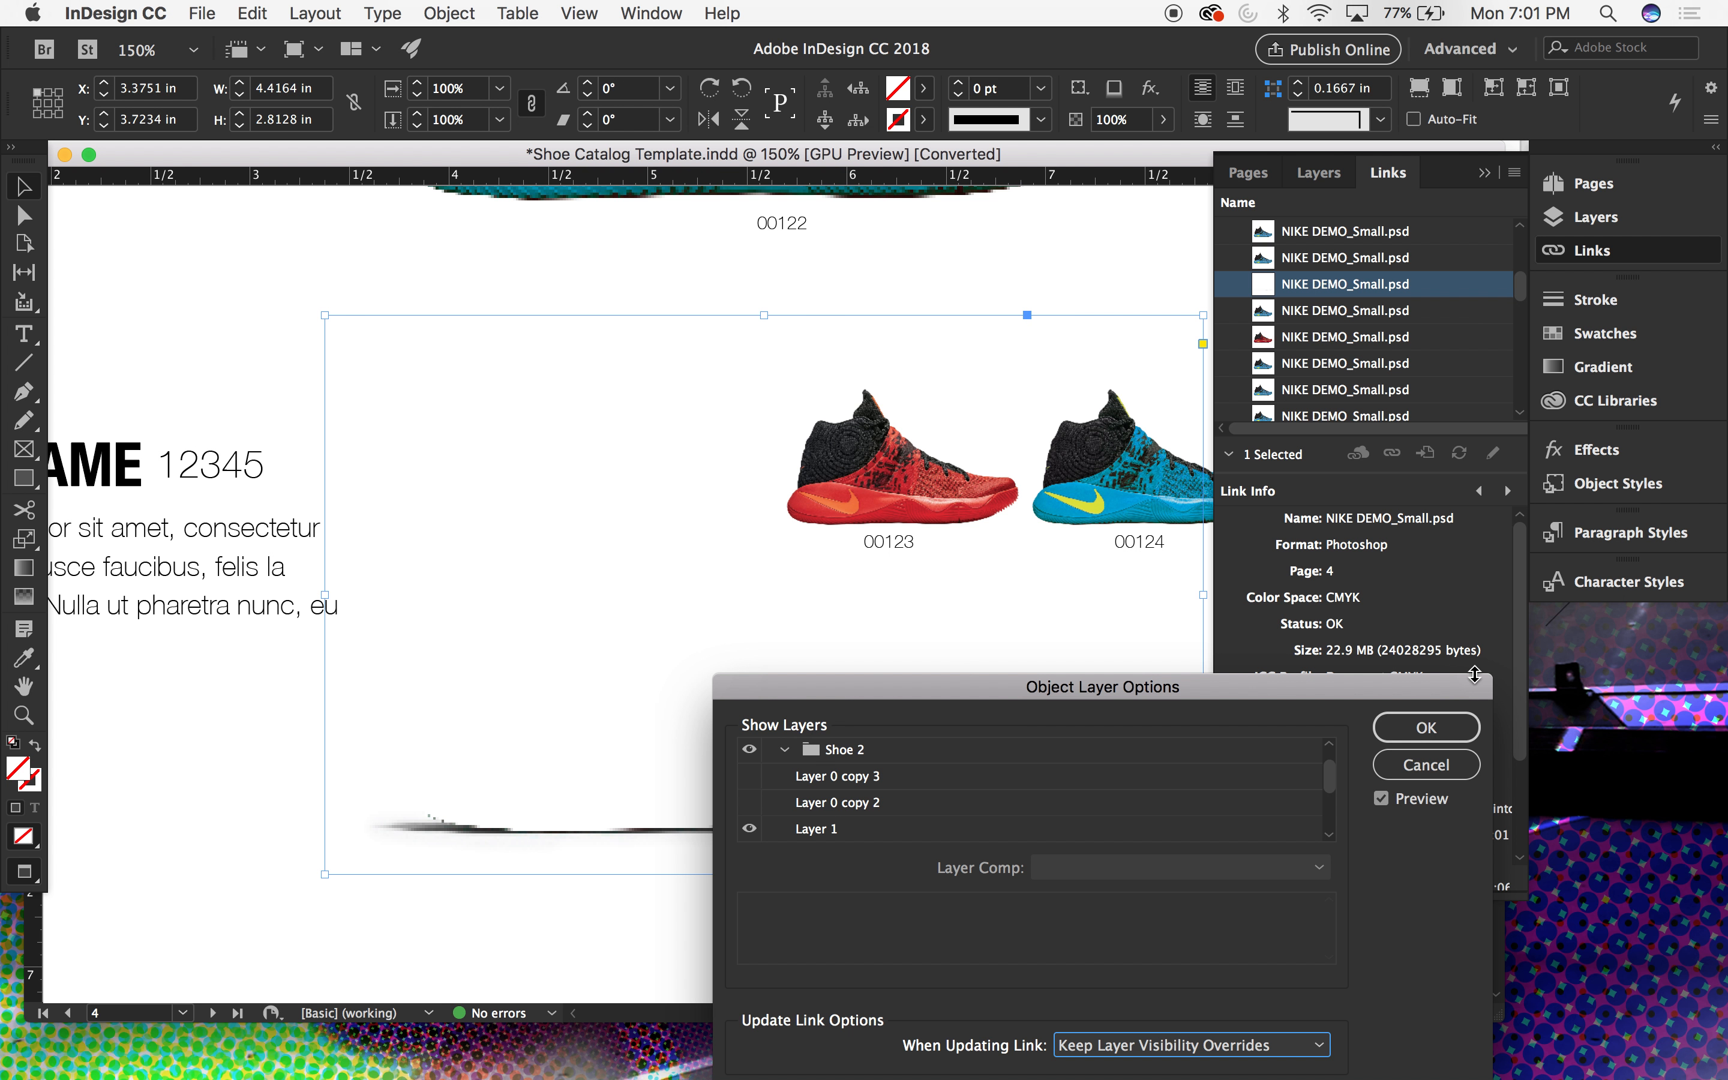
left_click(1438, 730)
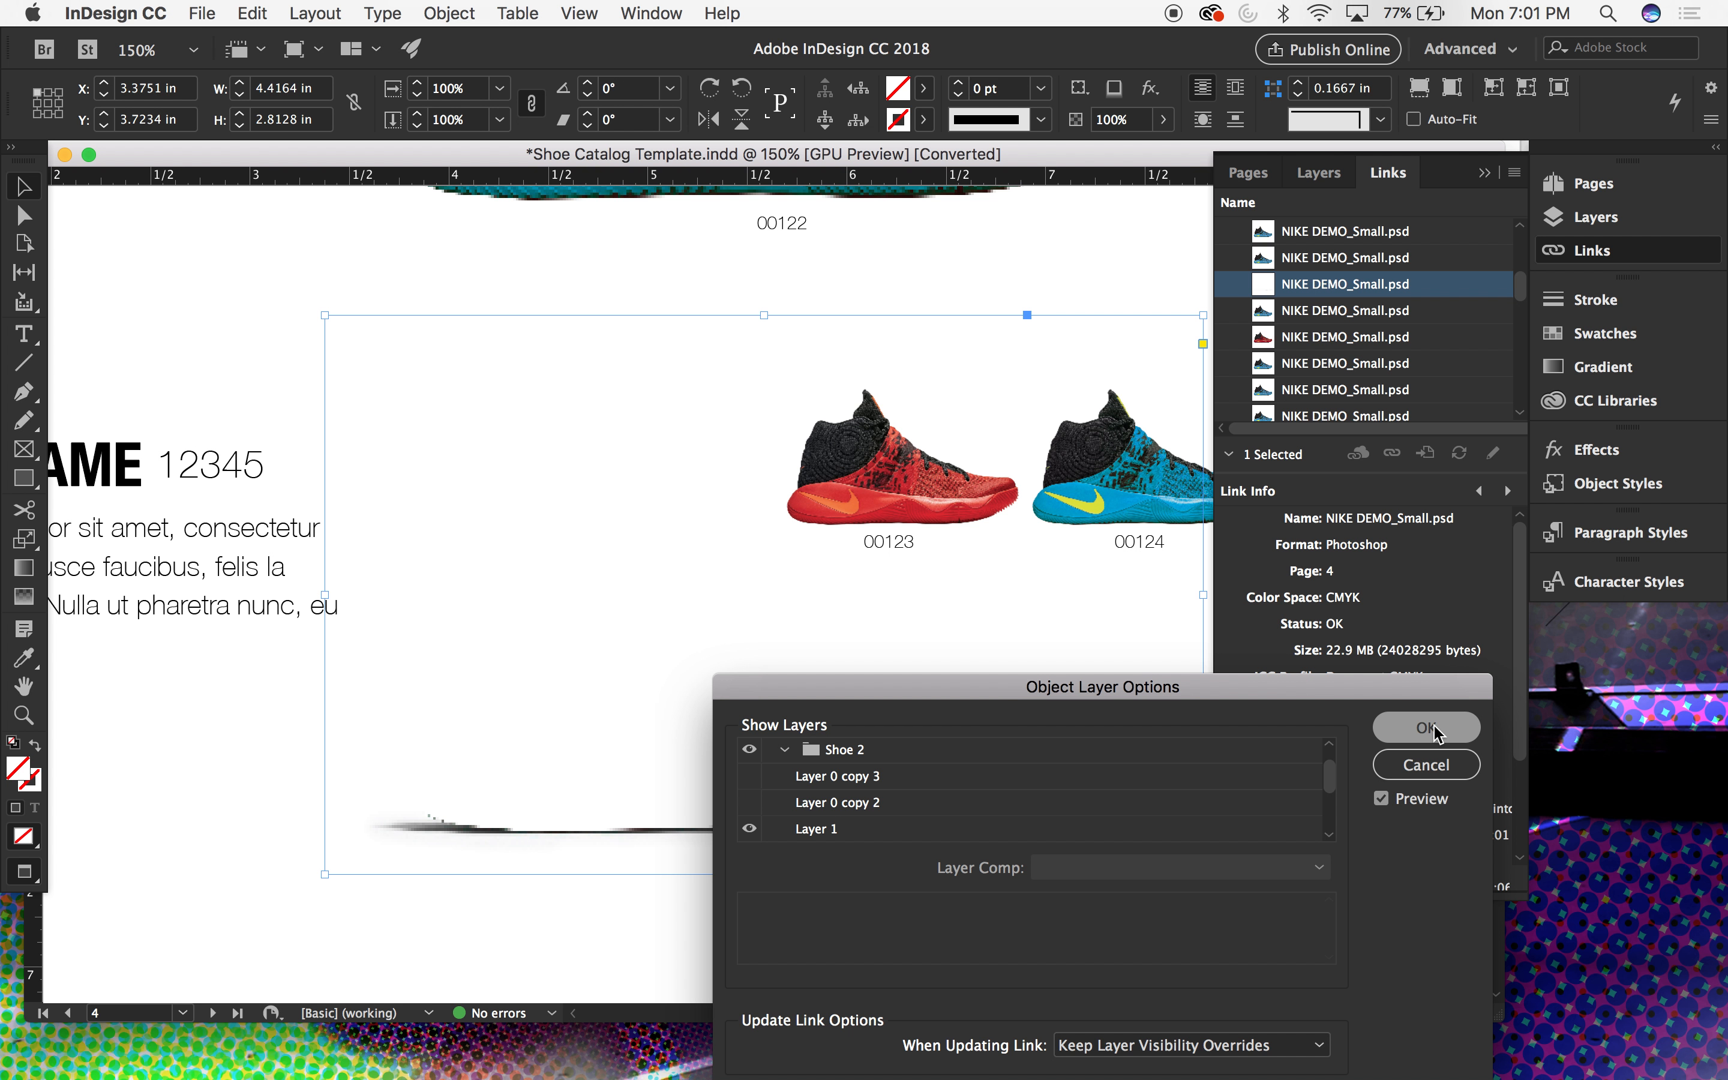
right_click(1129, 938)
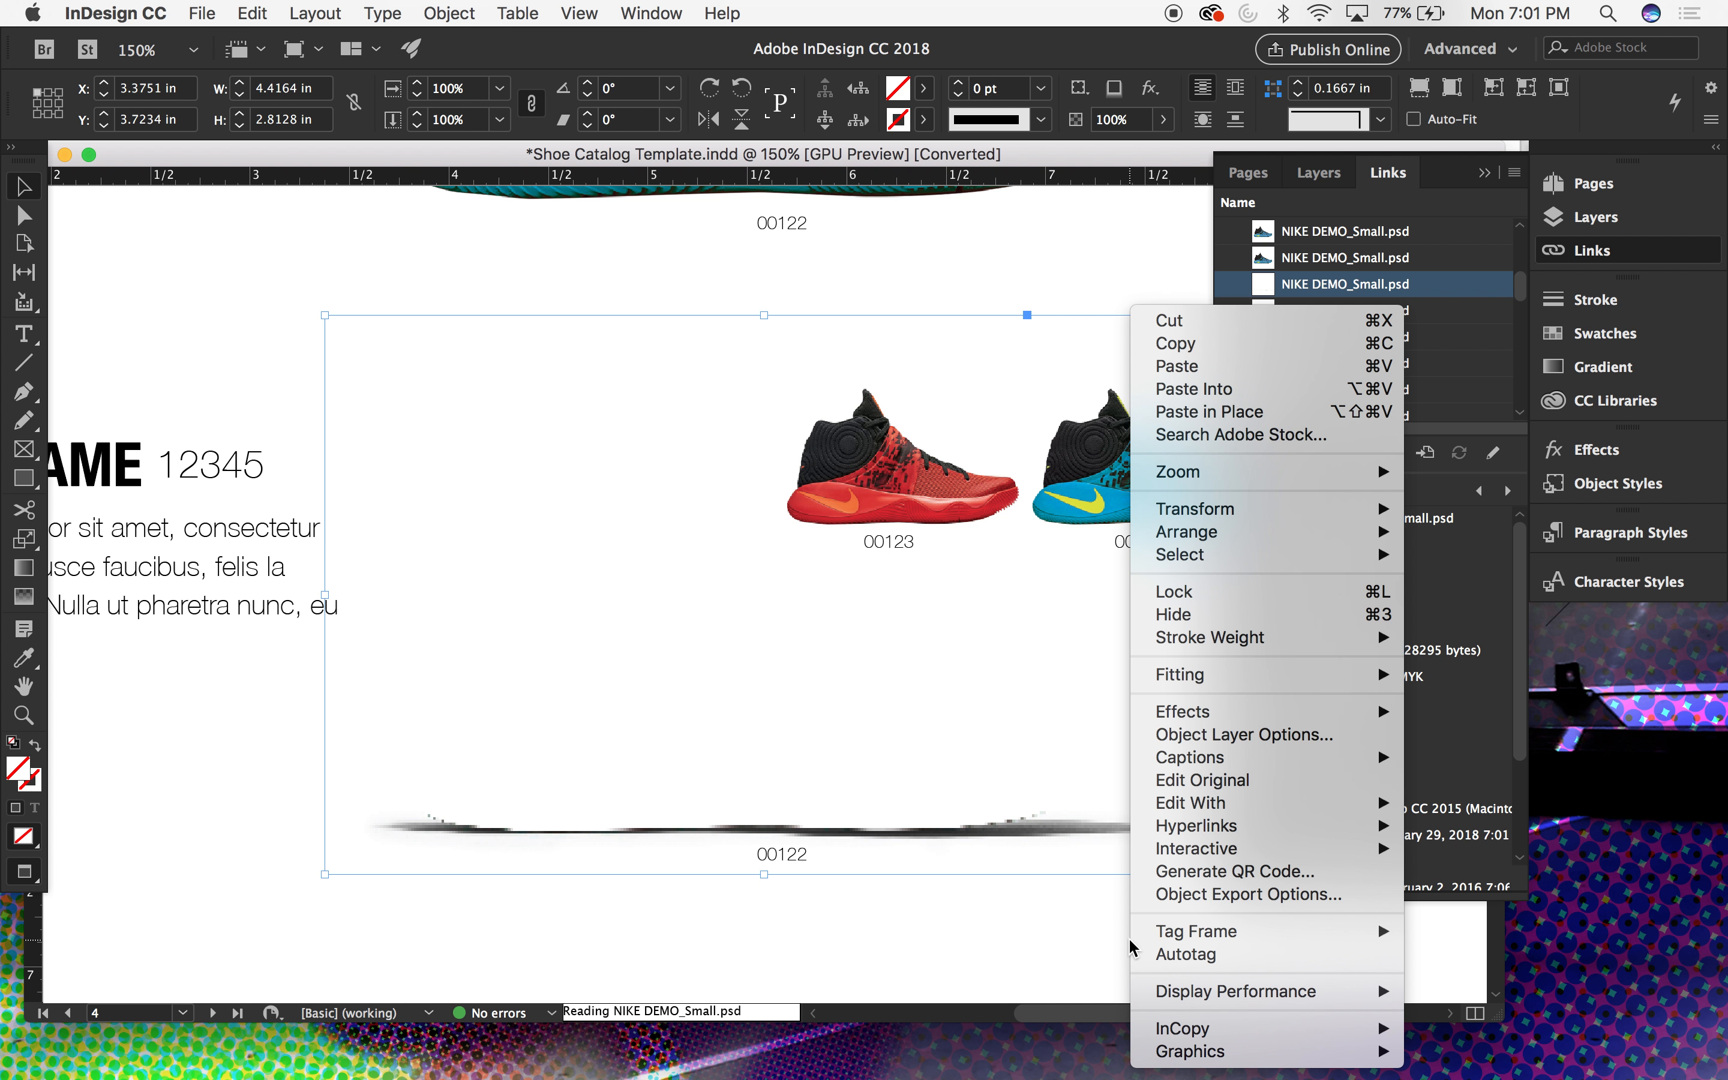
left_click(1085, 945)
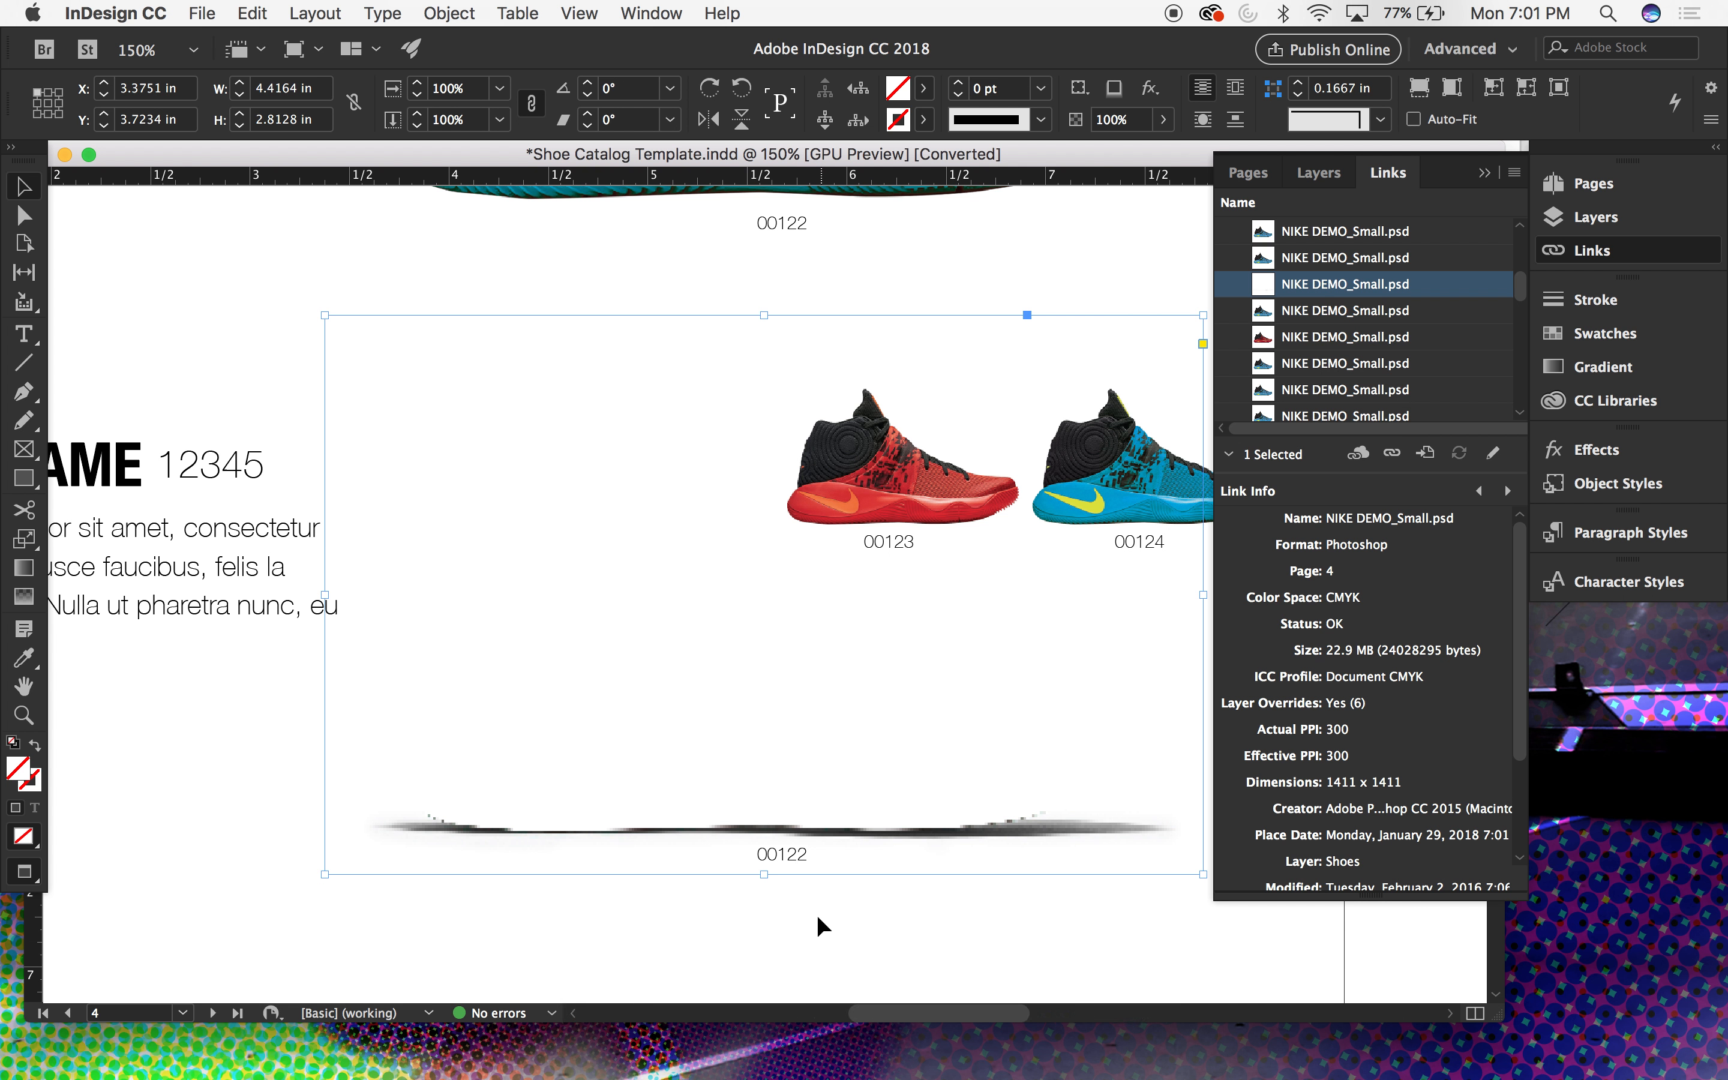
Step: Paste the copied green shoe in place over the shadow-only image and deselect it
left_click(821, 900)
left_click(252, 13)
left_click(335, 214)
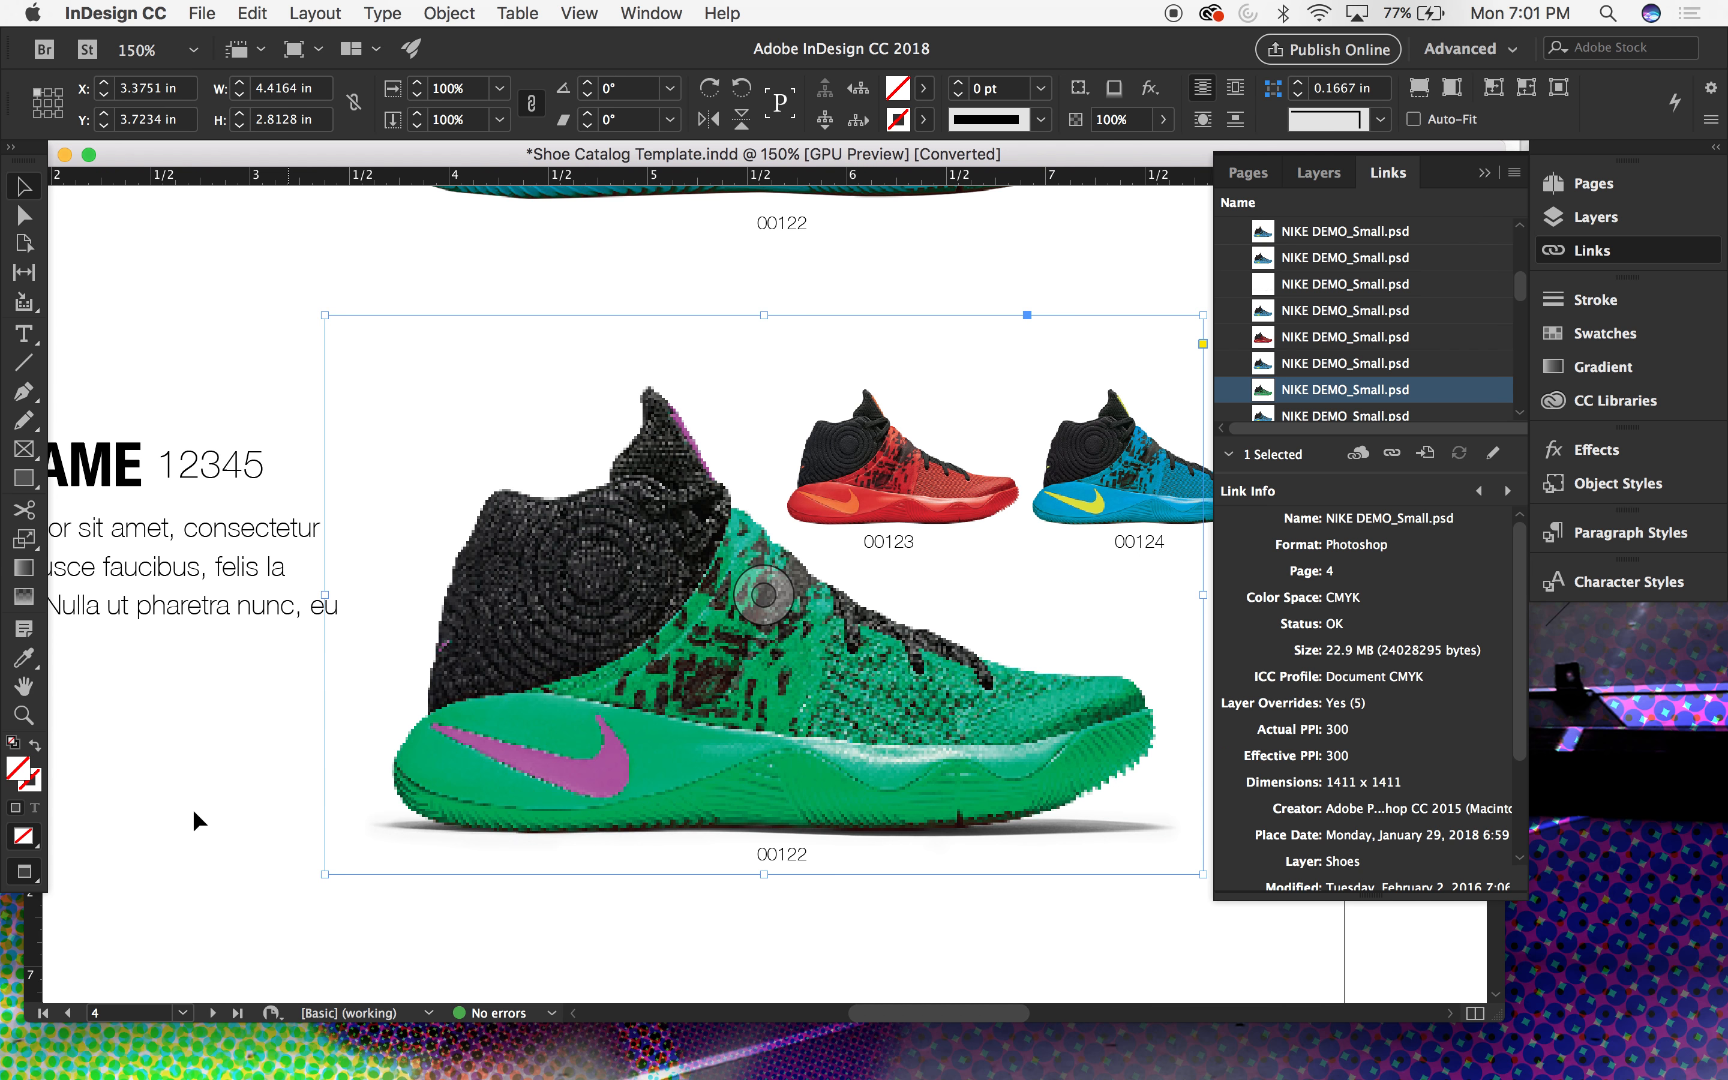
left_click(185, 809)
key("super+minus")
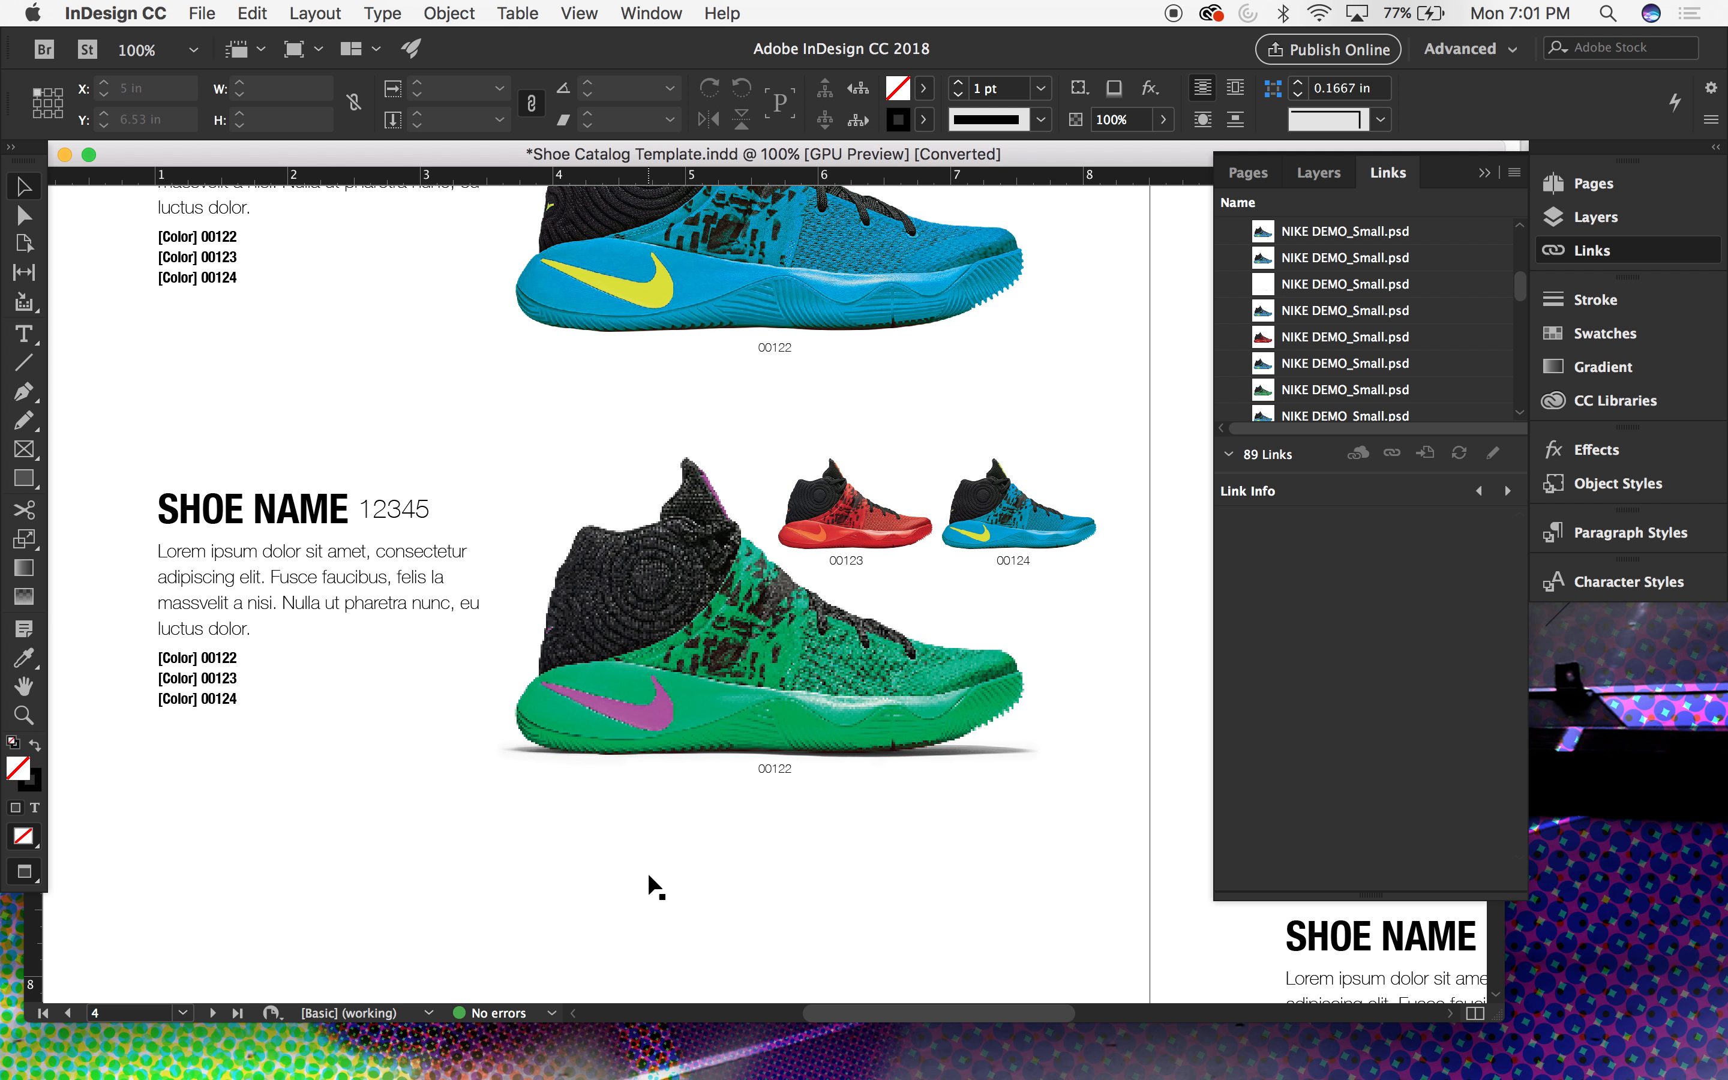
Step: Select both the large green shoe image and the shadow image beneath it, and group them
left_click_drag(372, 718, 630, 788)
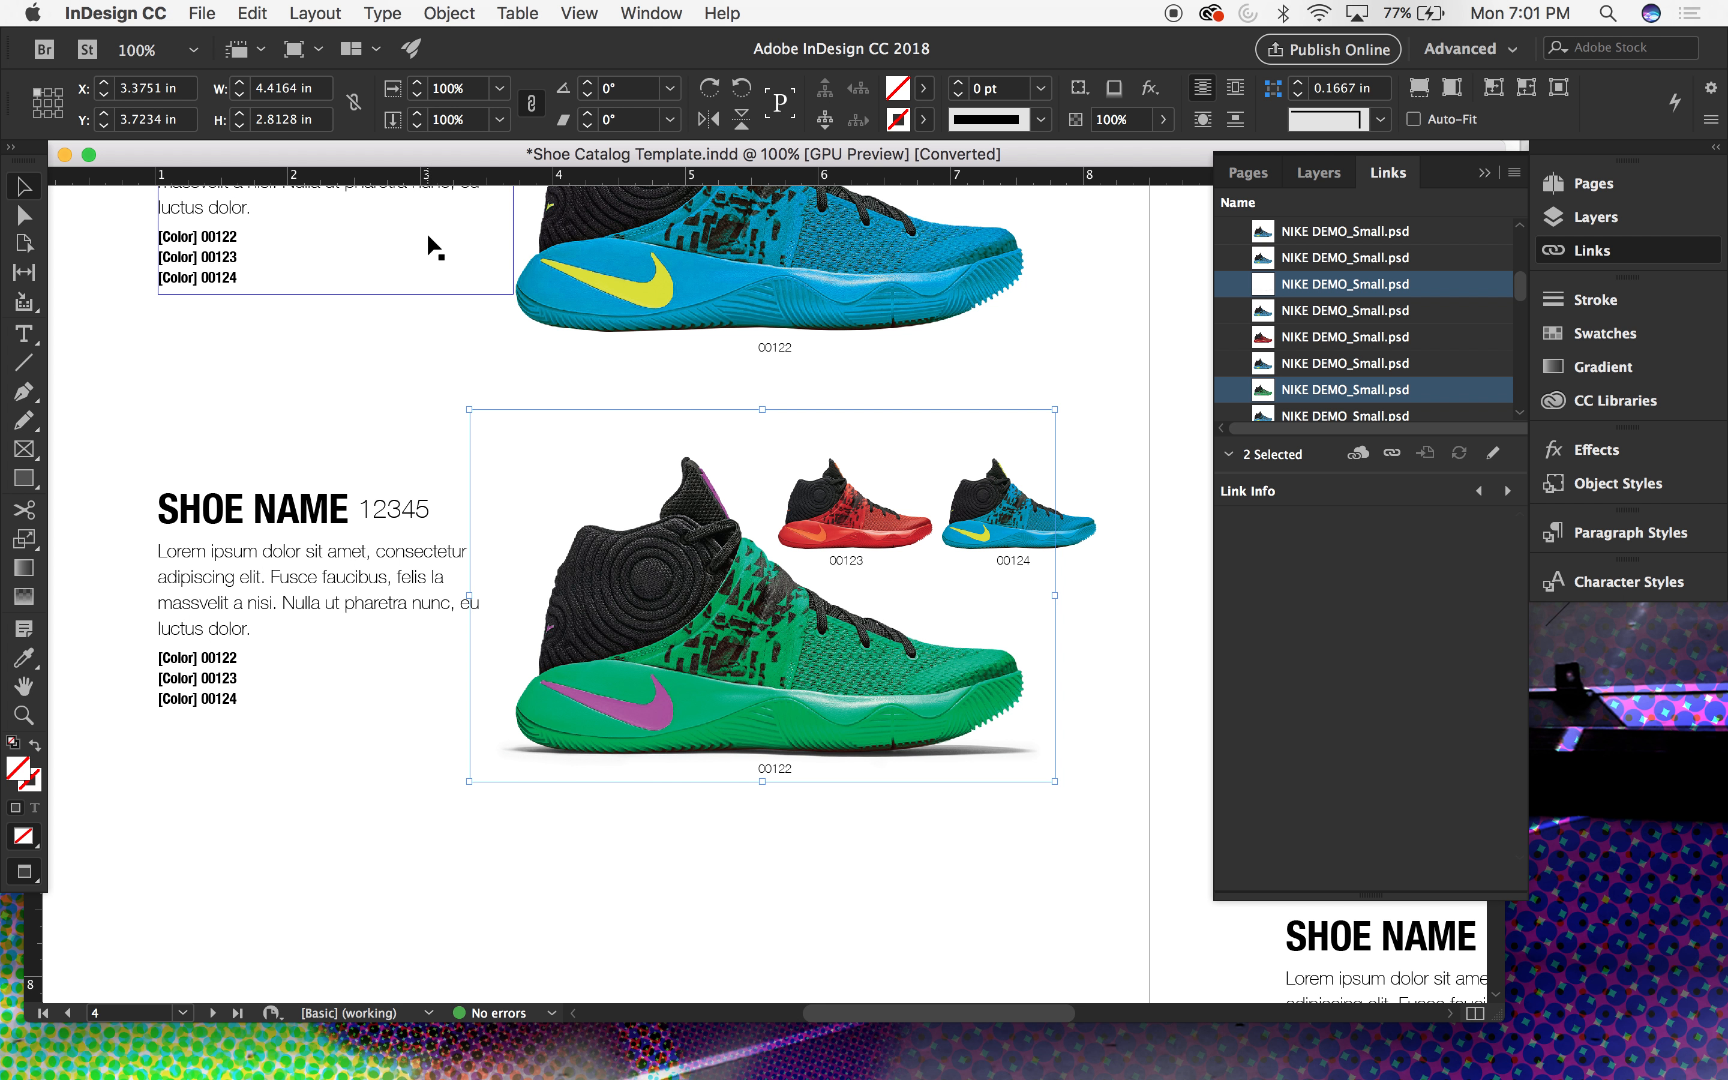
left_click(1082, 810)
left_click(988, 647)
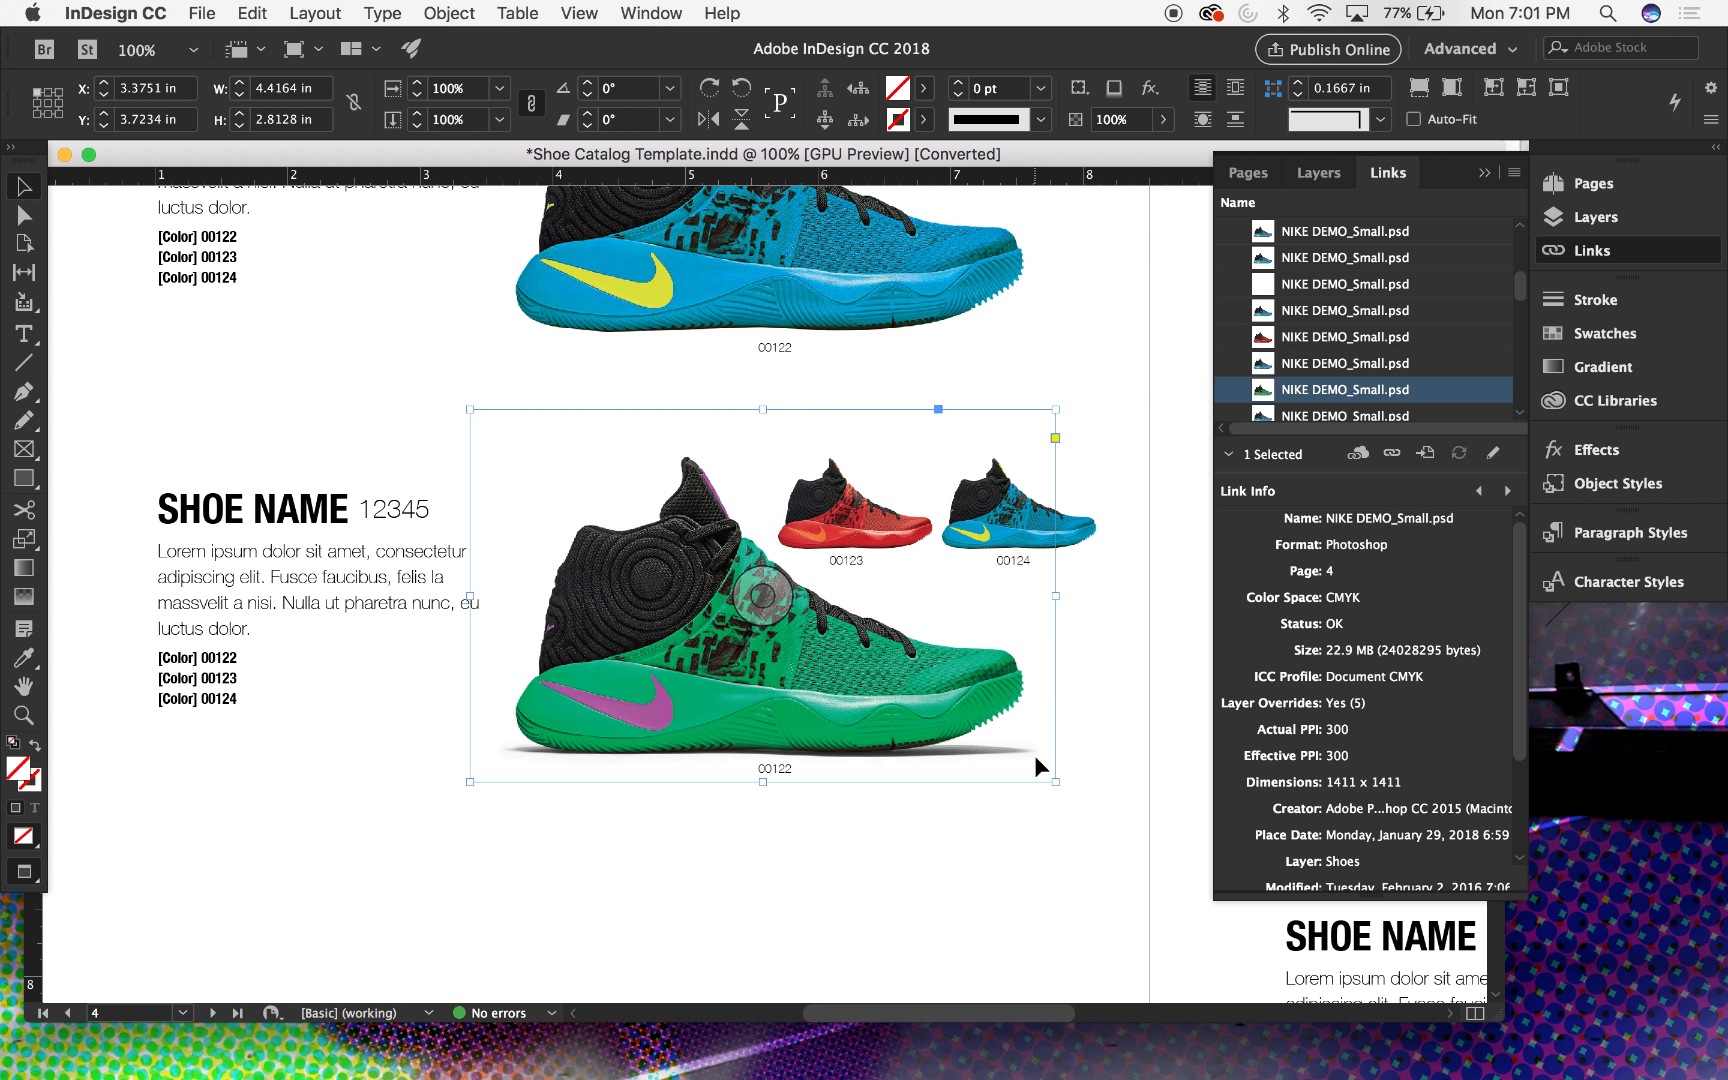
left_click(329, 725)
left_click_drag(1107, 840, 953, 651)
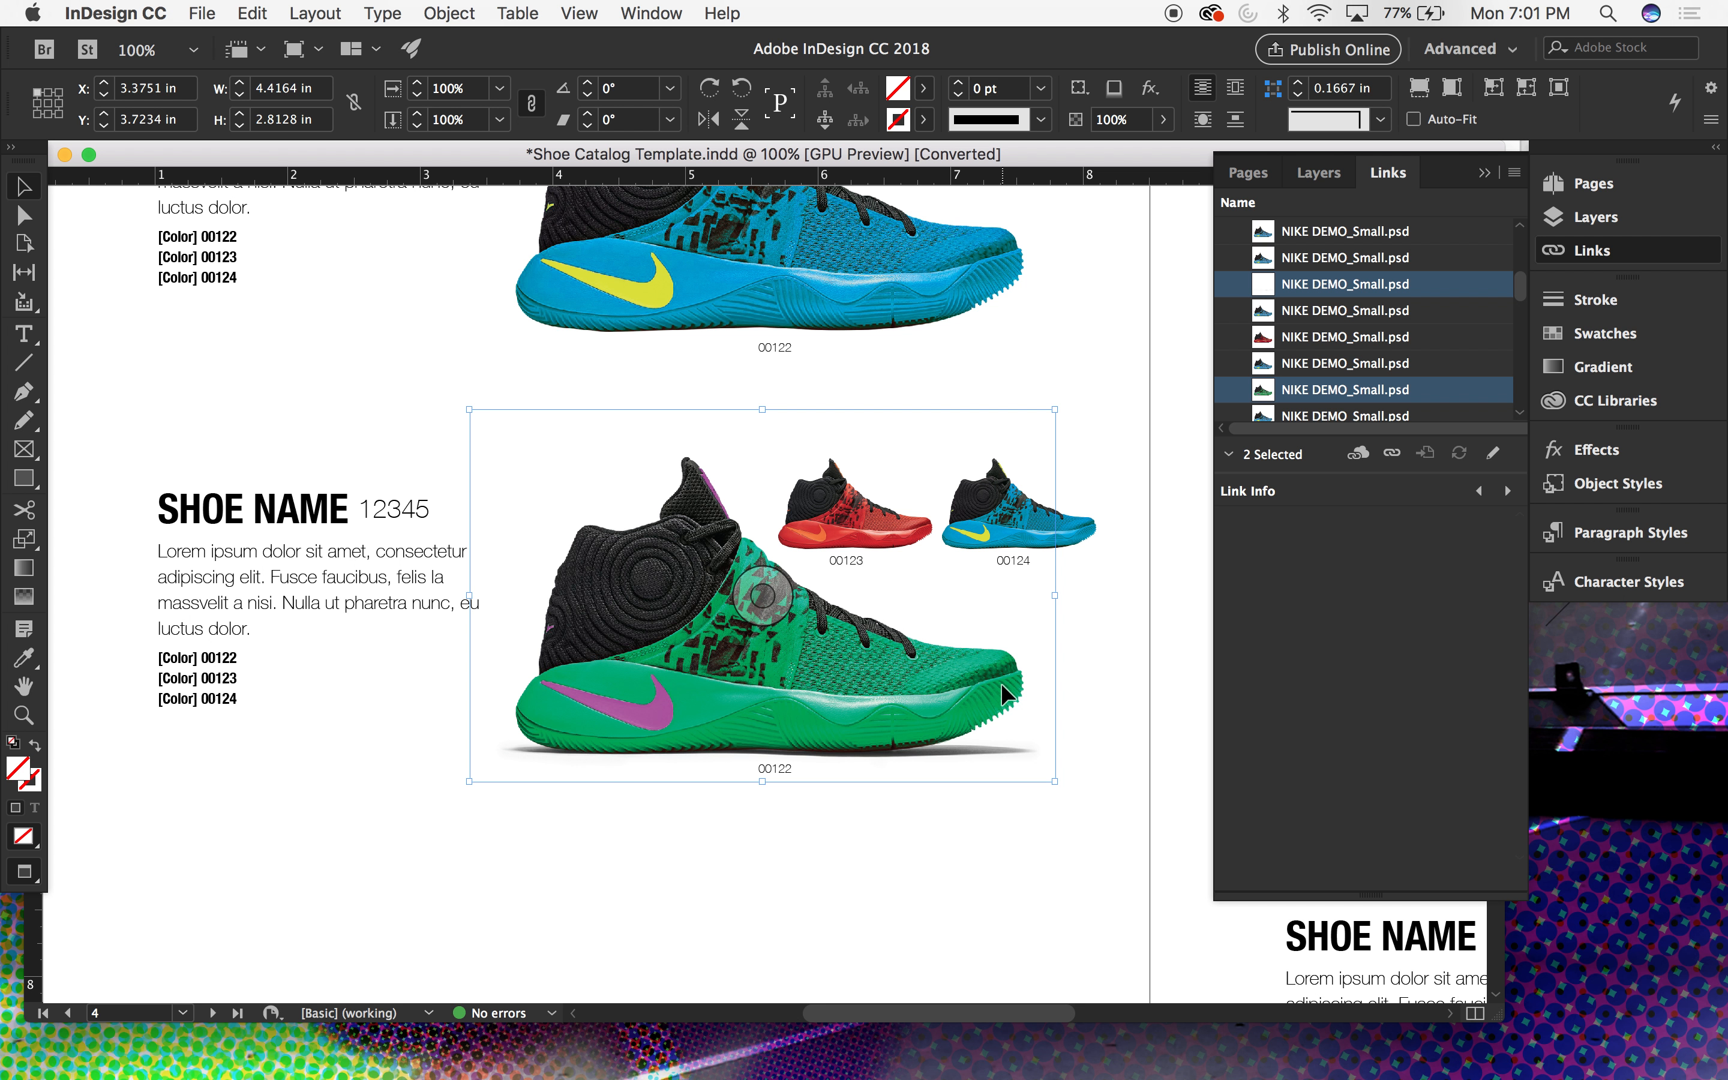
left_click(383, 13)
mouse_move(443, 7)
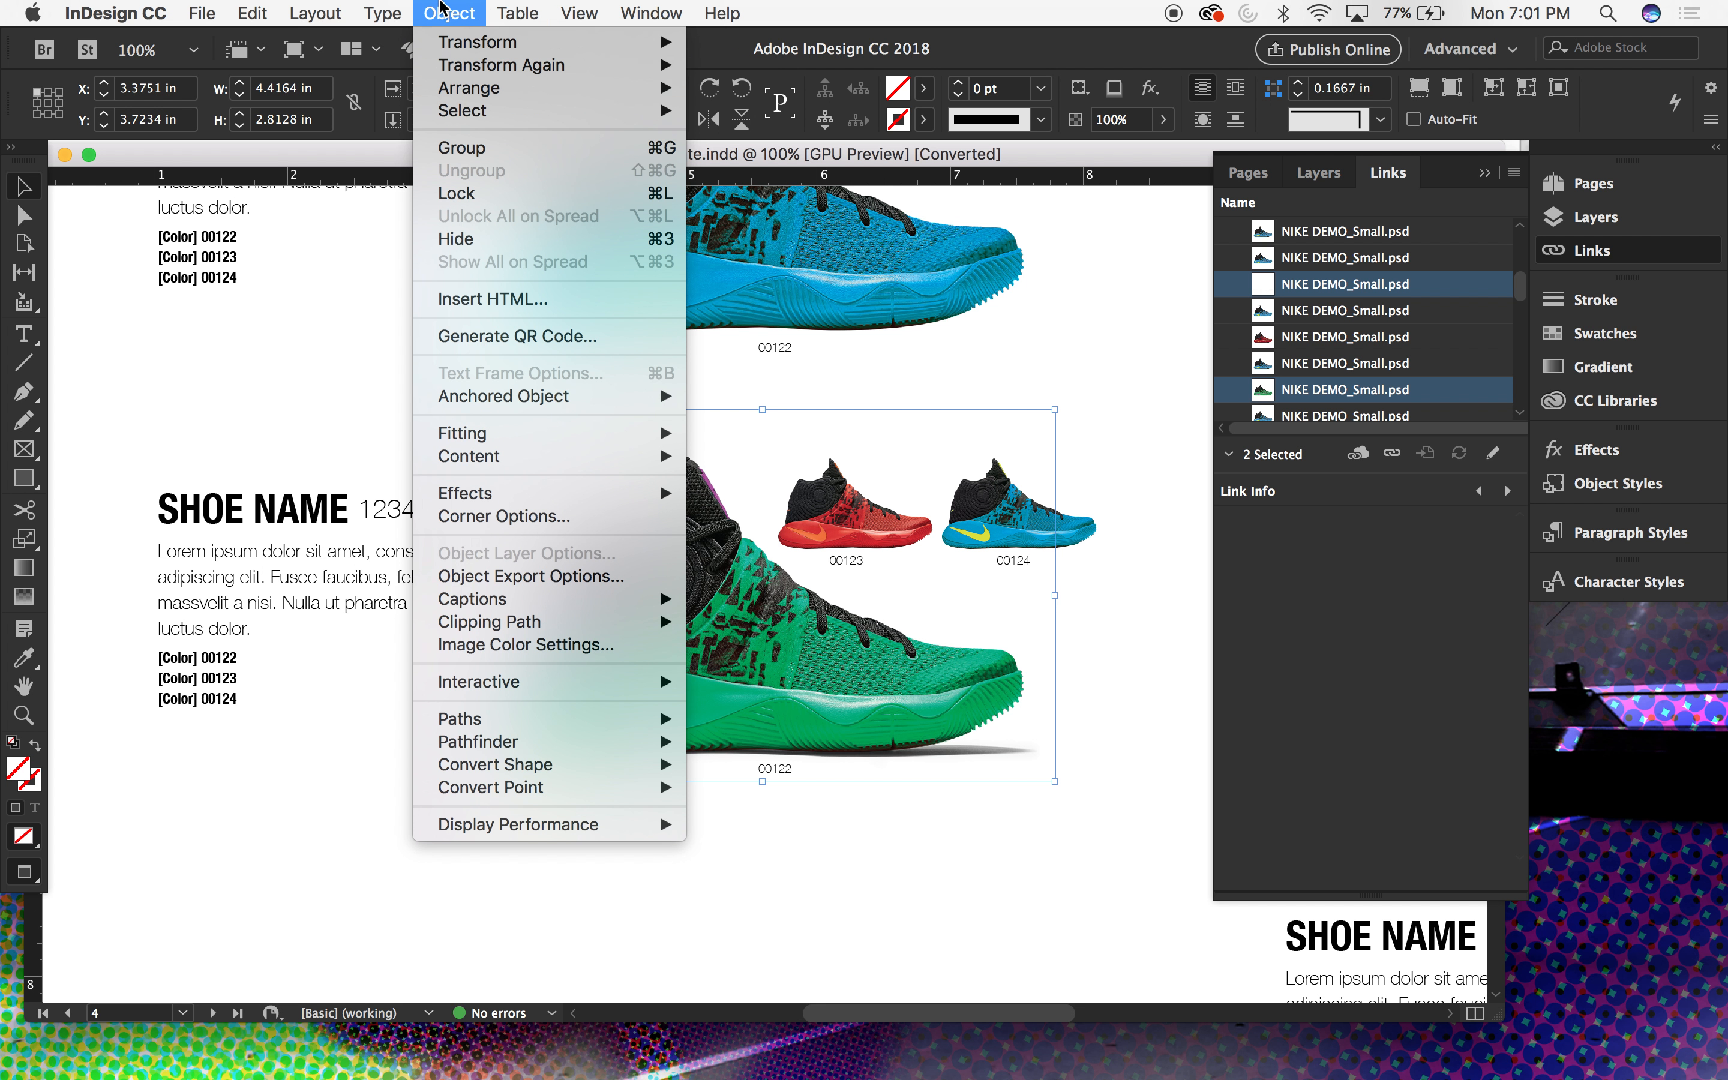
left_click(464, 147)
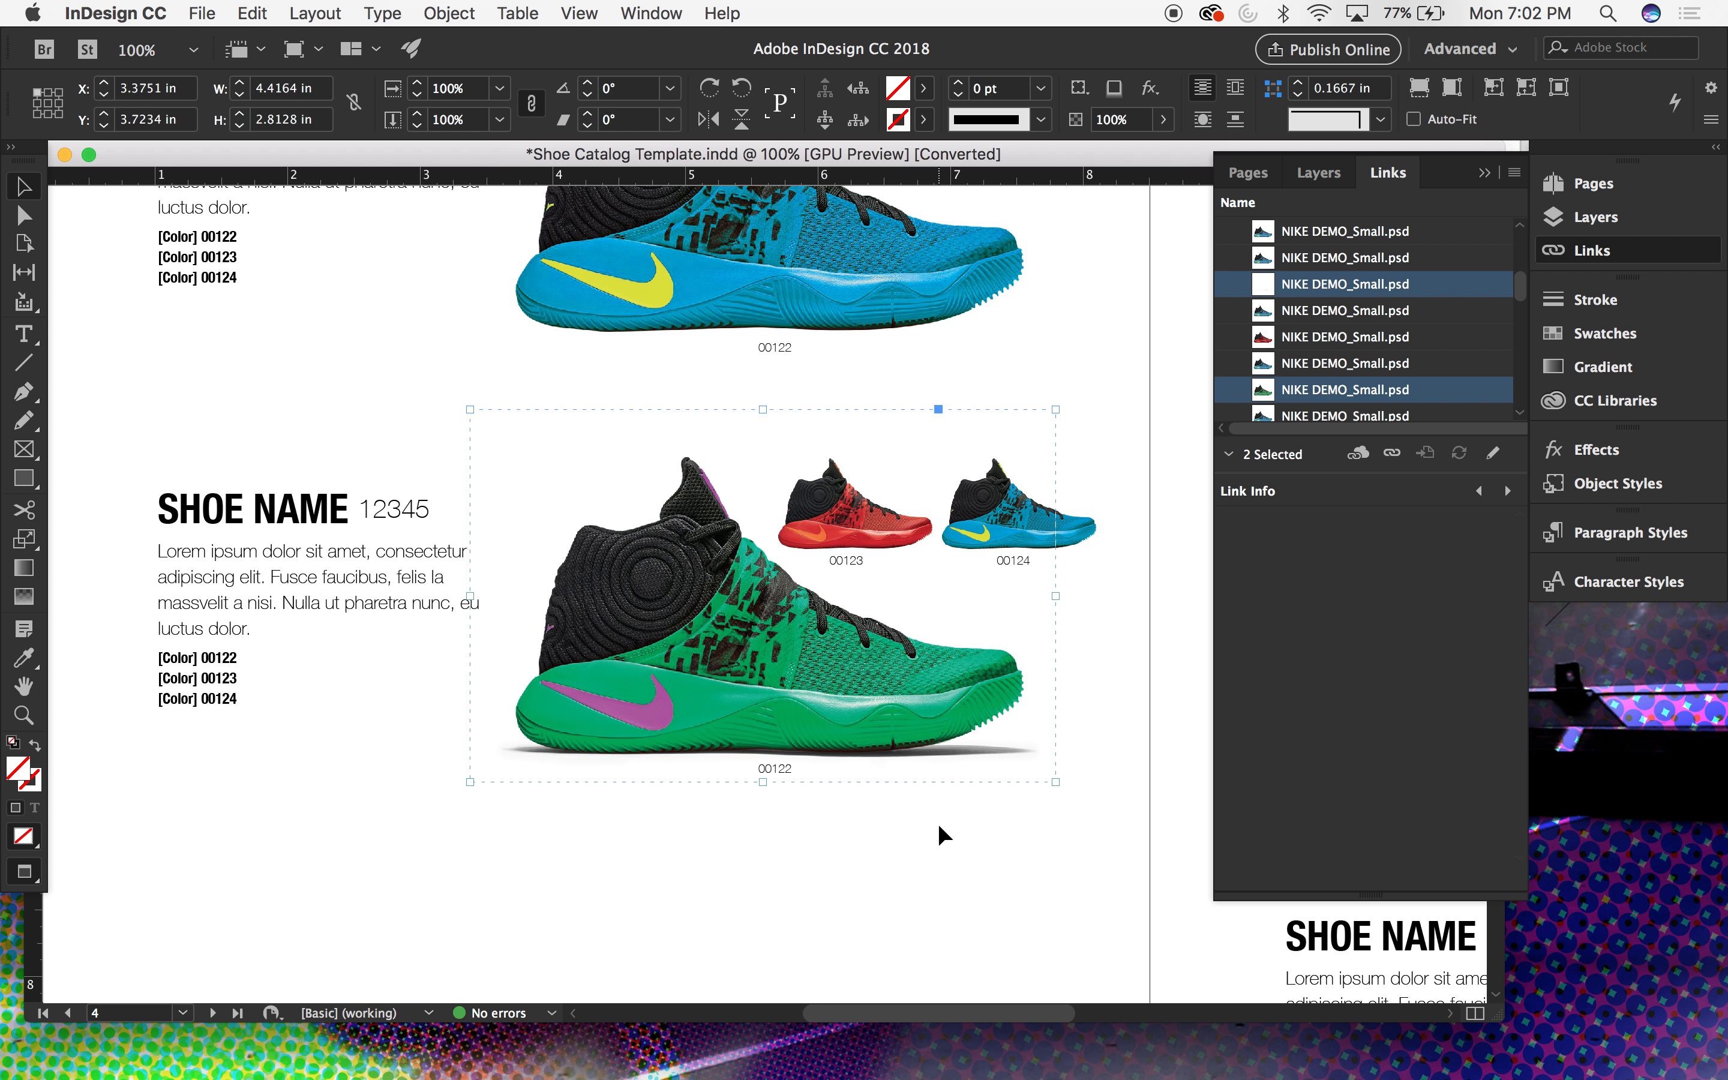
Step: Try moving the grouped green shoe and shadow around the page, and undo the moves
left_click_drag(914, 684, 838, 431)
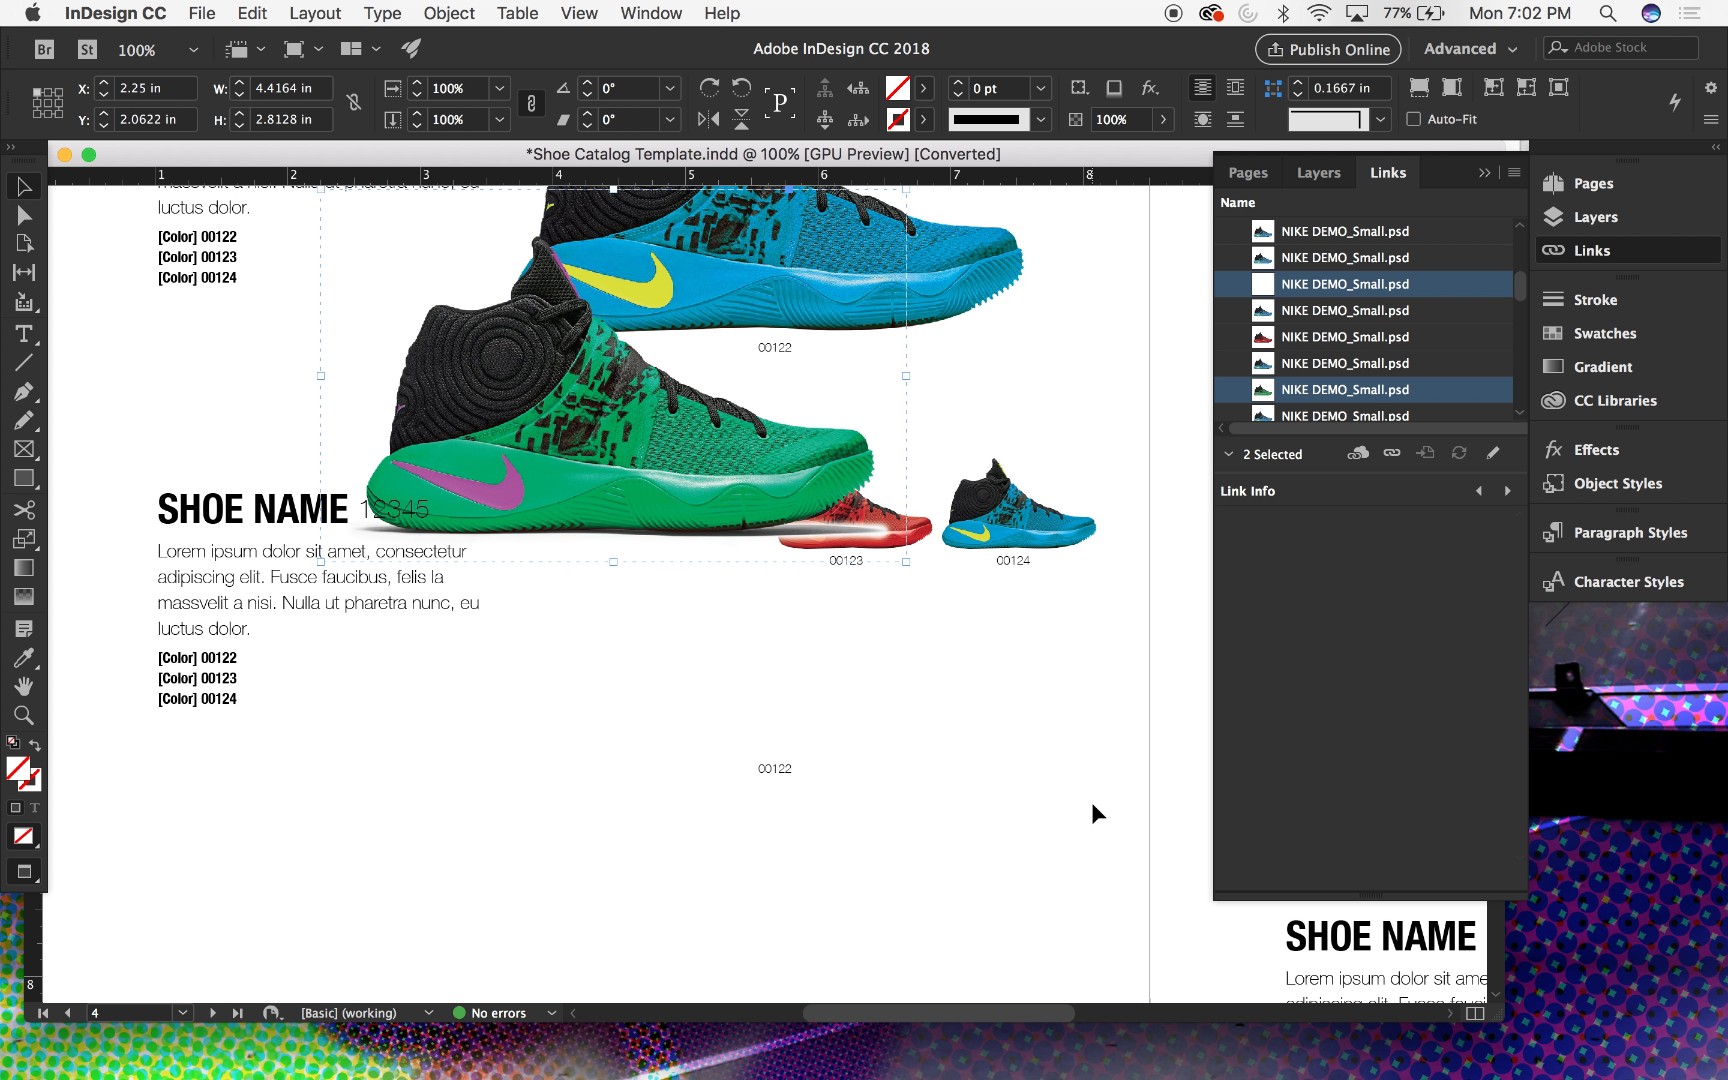
key("super+minus")
key("super+minus")
left_click_drag(859, 633, 913, 713)
key("super+z")
key("super+z")
key("super+z")
key("super+z")
left_click(1076, 825)
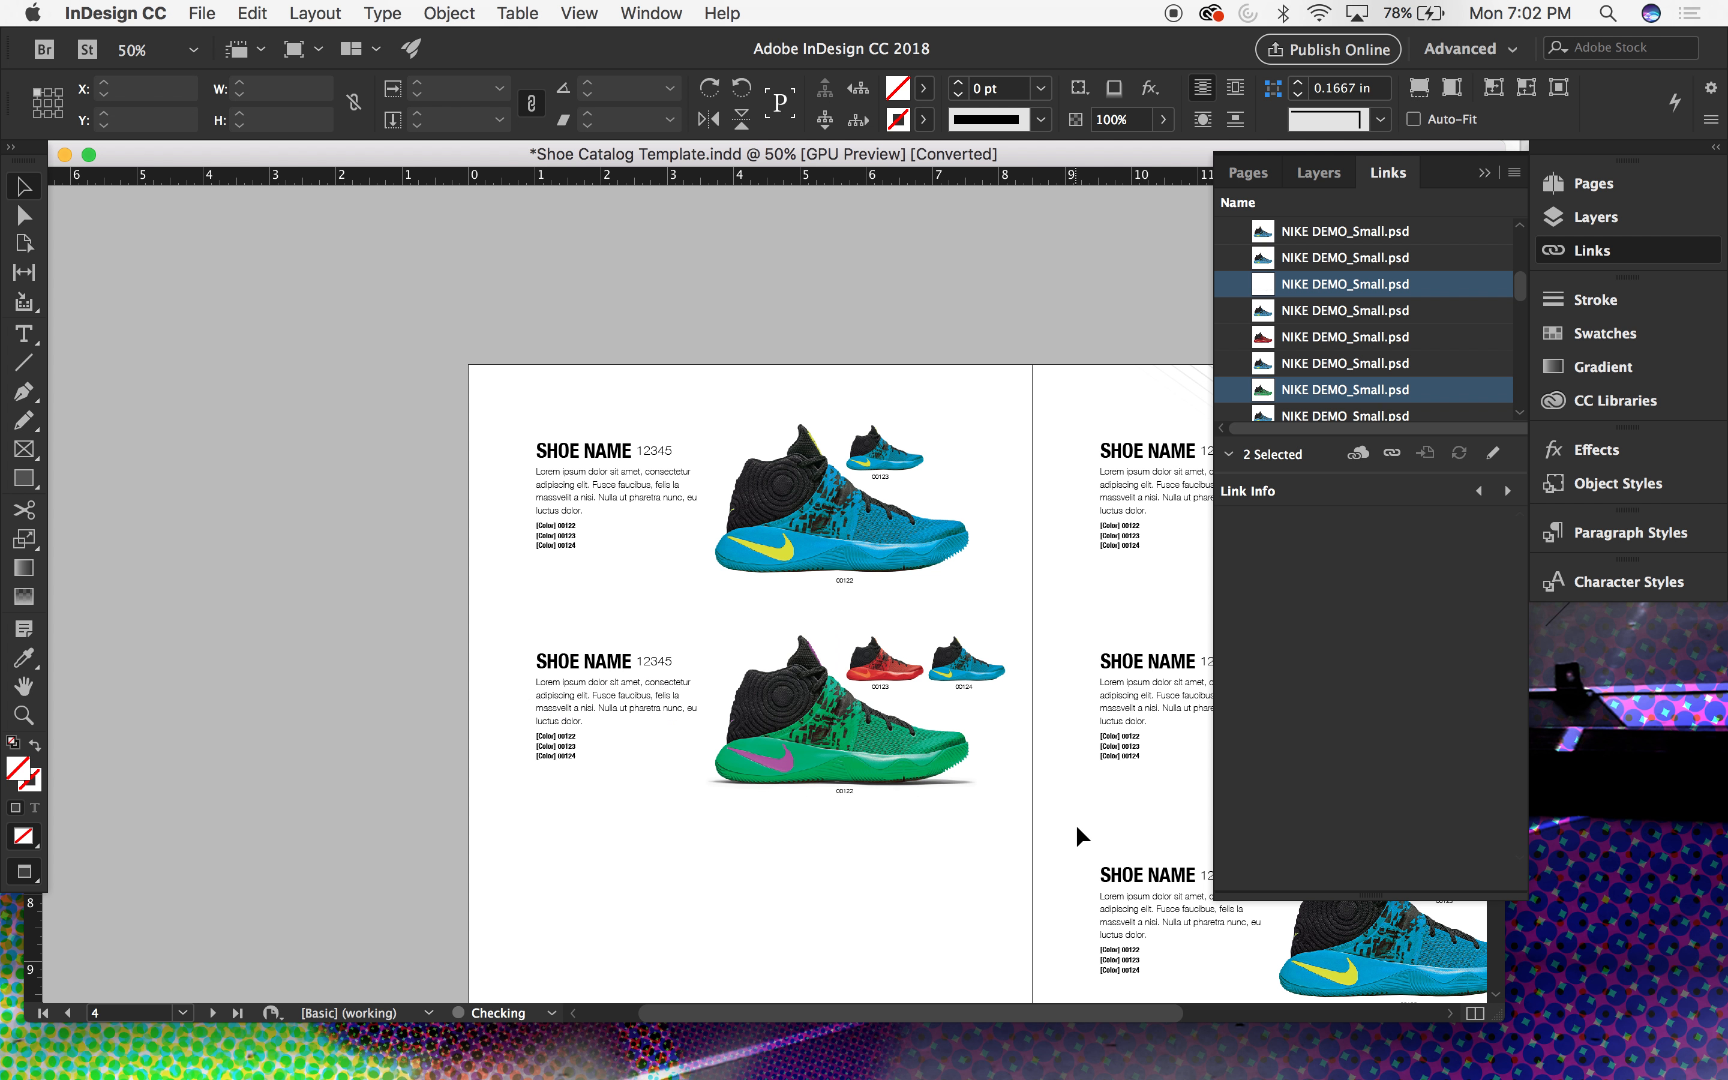
Step: Examine the shoe catalog's layout from the spread on pages 4–5 back to the spread on pages 2–3
scroll(1076, 825, "right", 5)
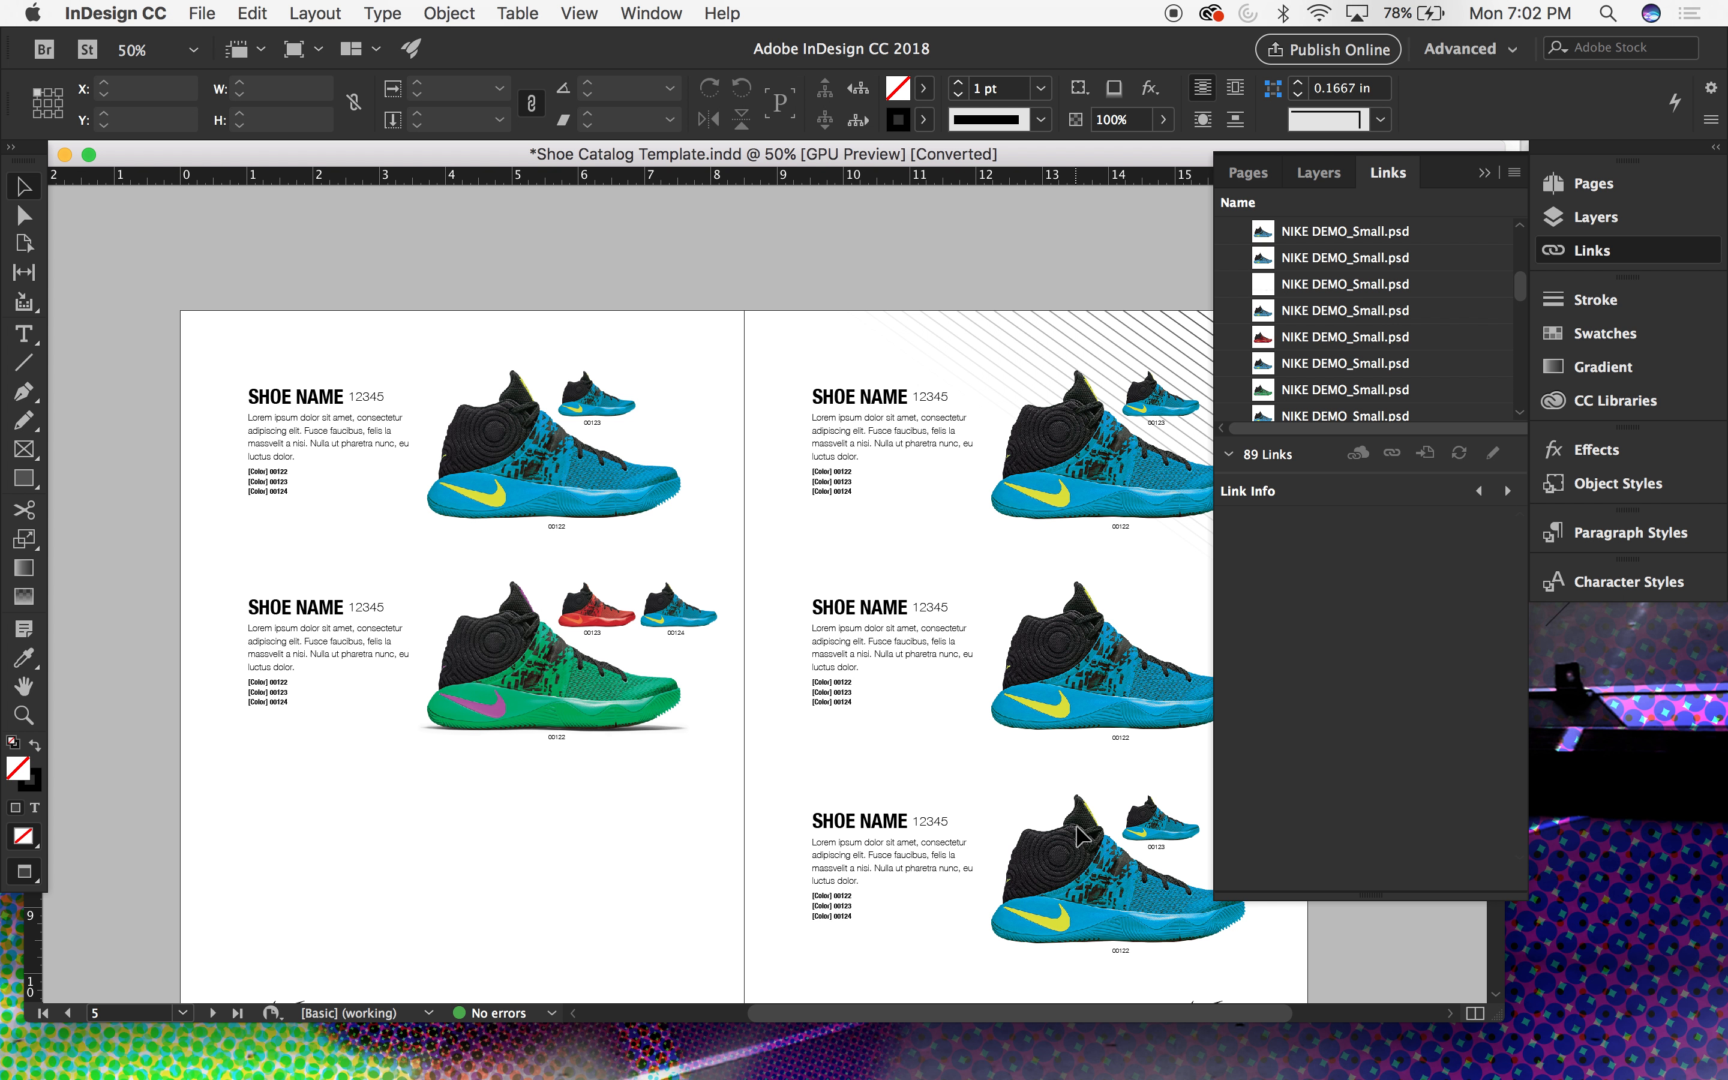
scroll(1076, 825, "up", 8)
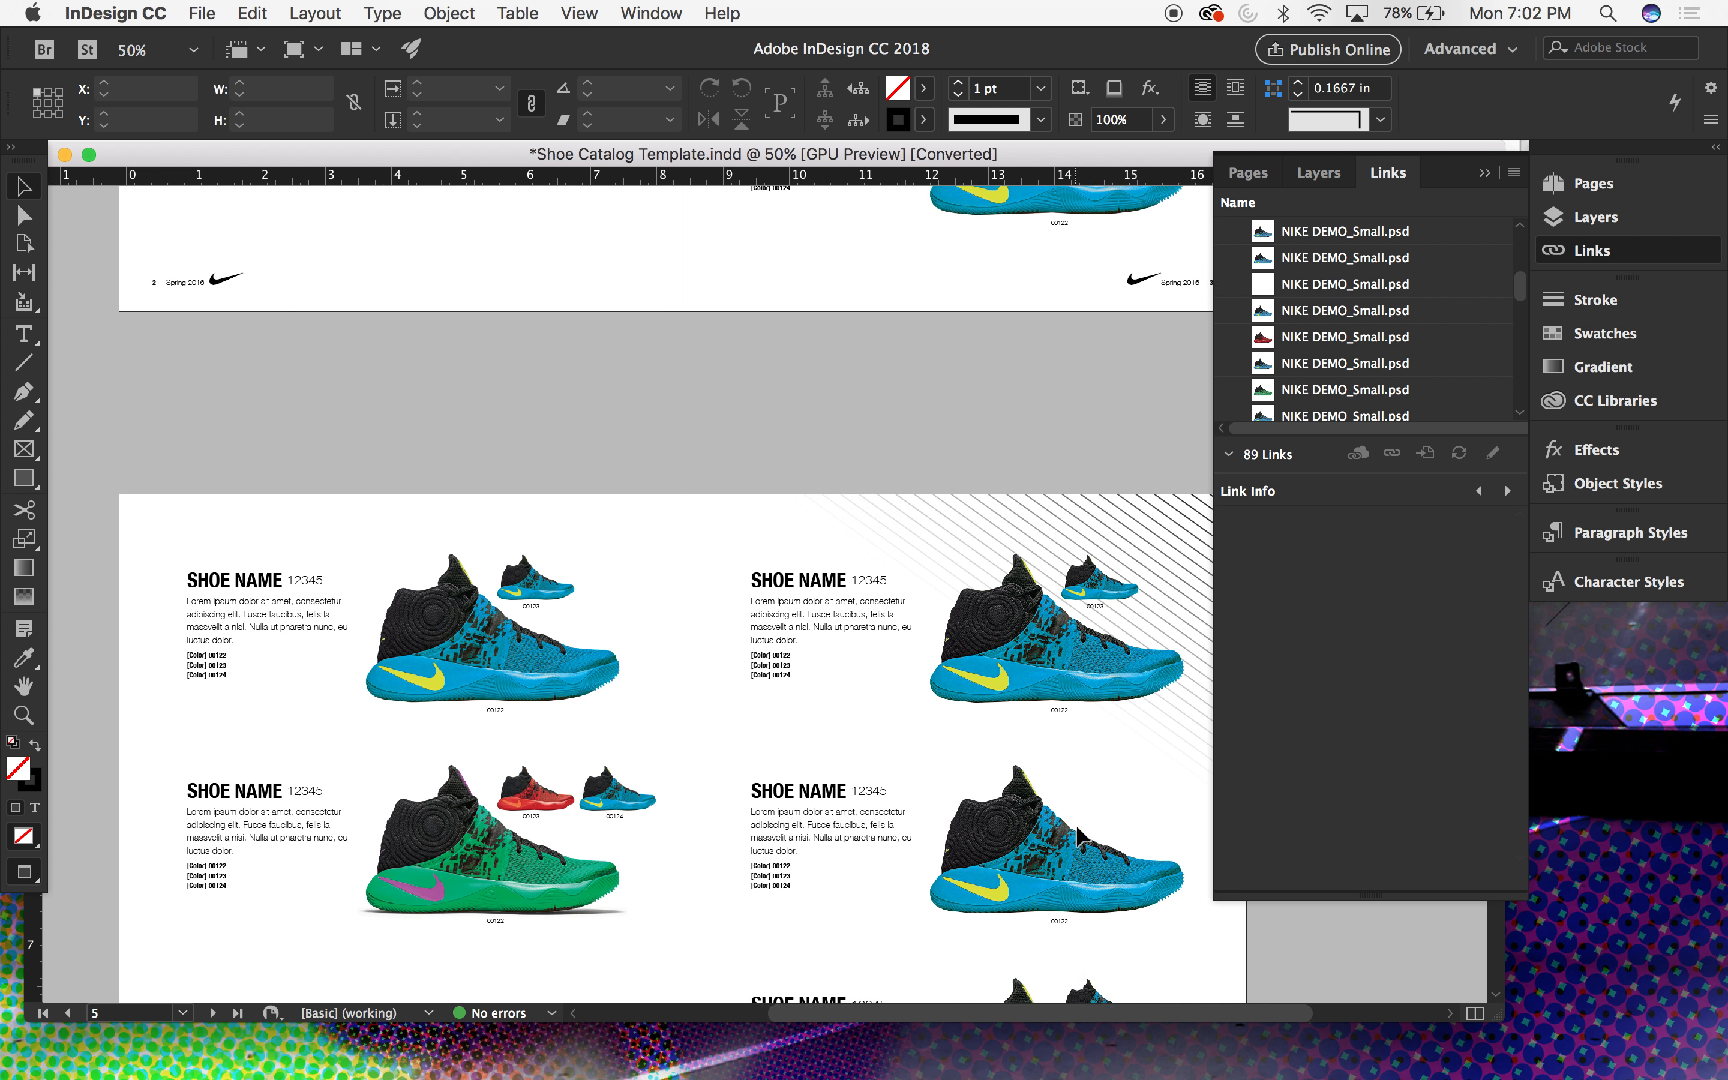
scroll(1076, 825, "up", 3)
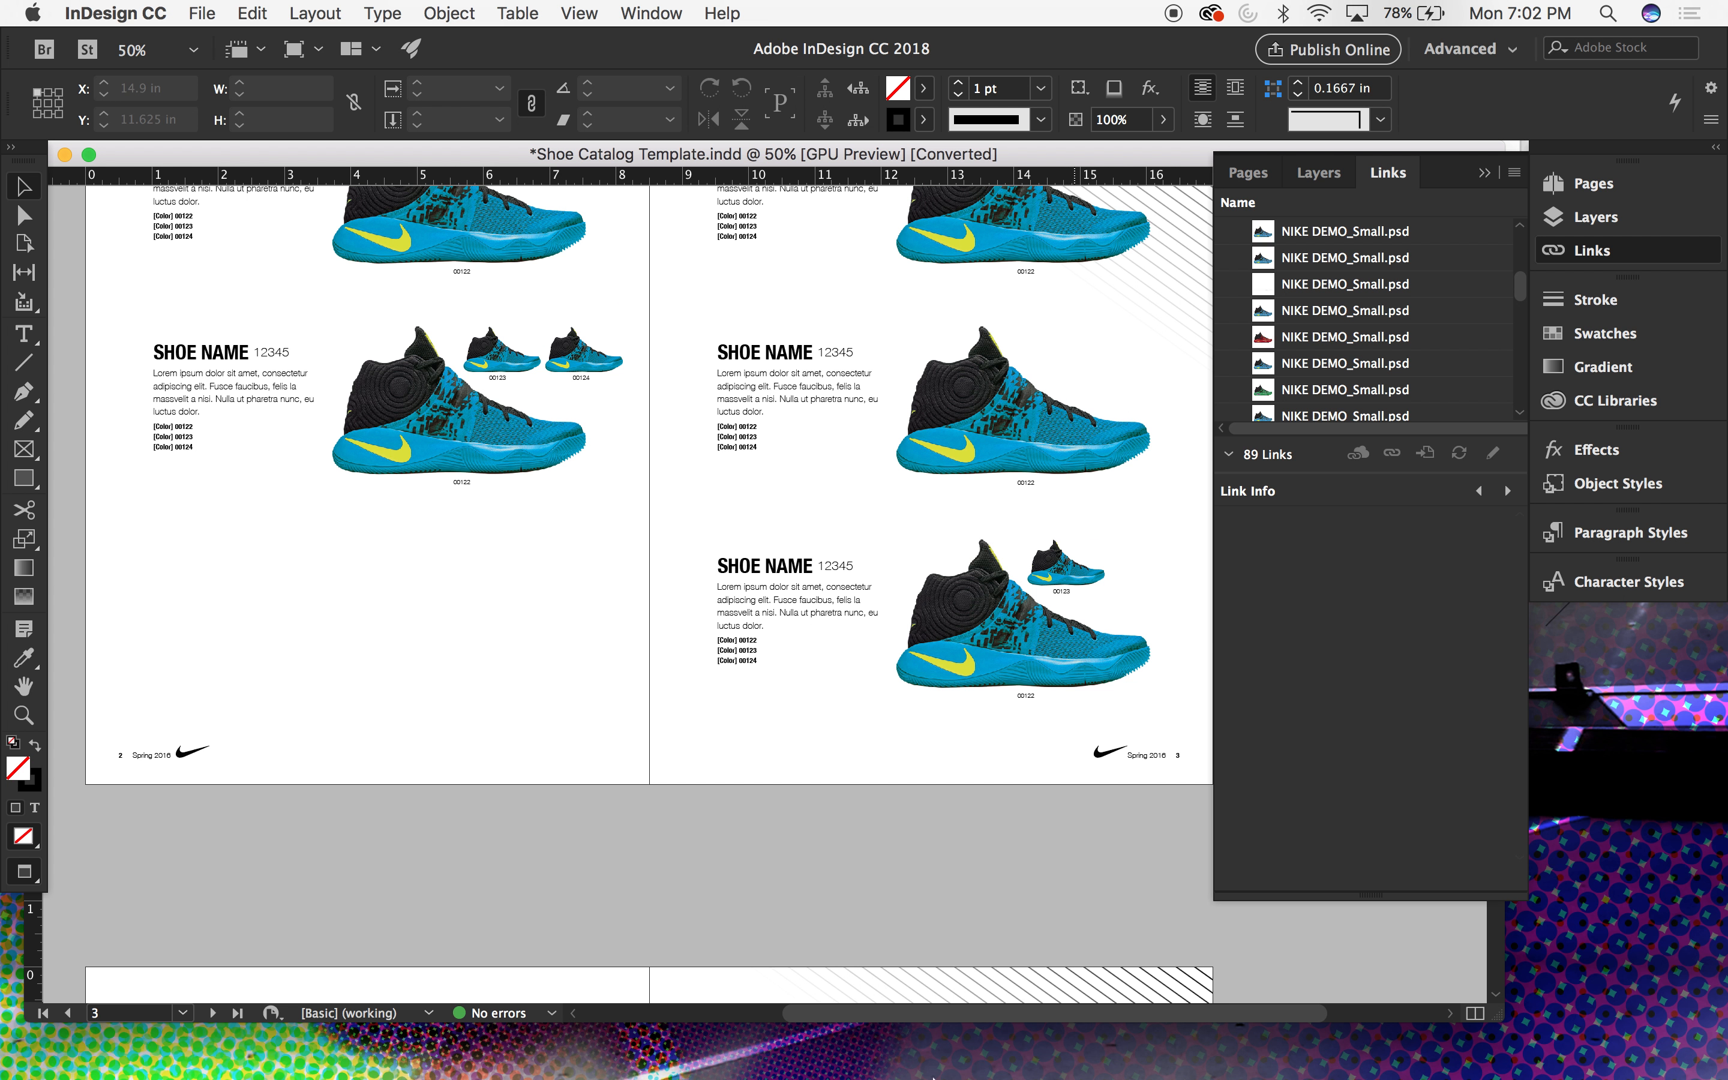
scroll(831, 837, "up", 2)
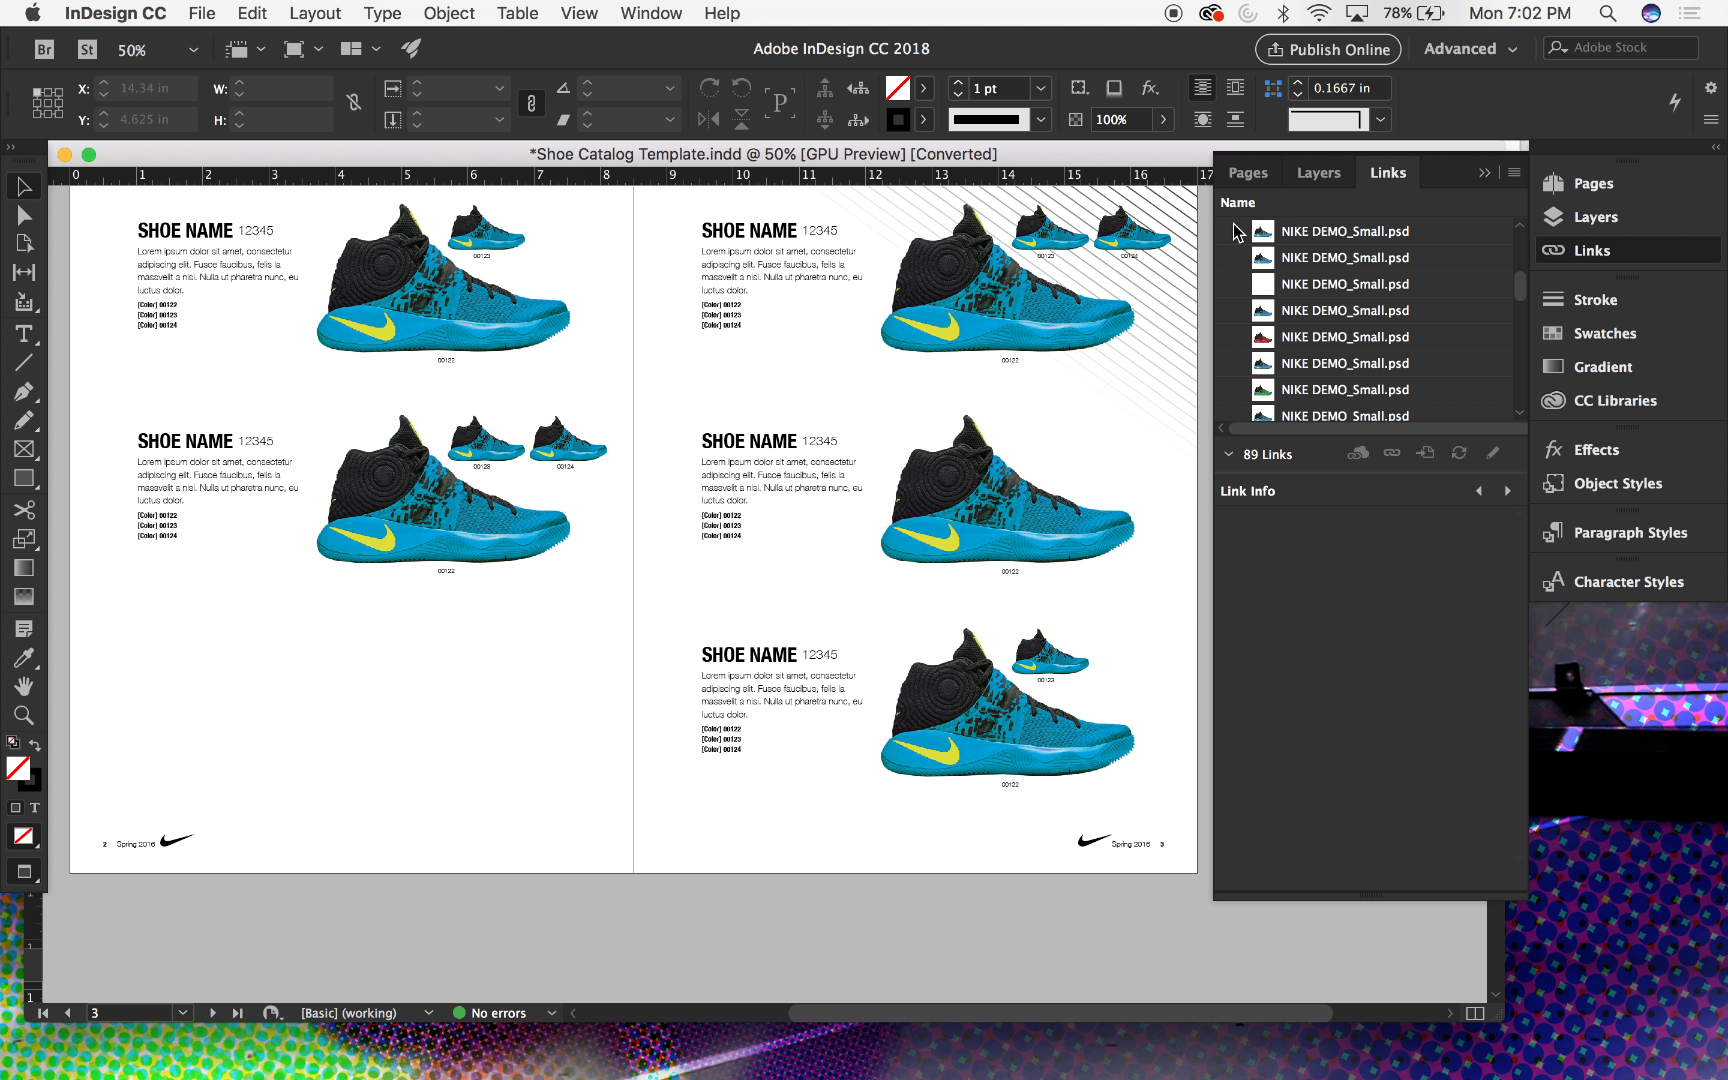
left_click(1485, 177)
scroll(1407, 374, "left", 3)
scroll(1408, 374, "up", 1)
scroll(1407, 374, "down", 1)
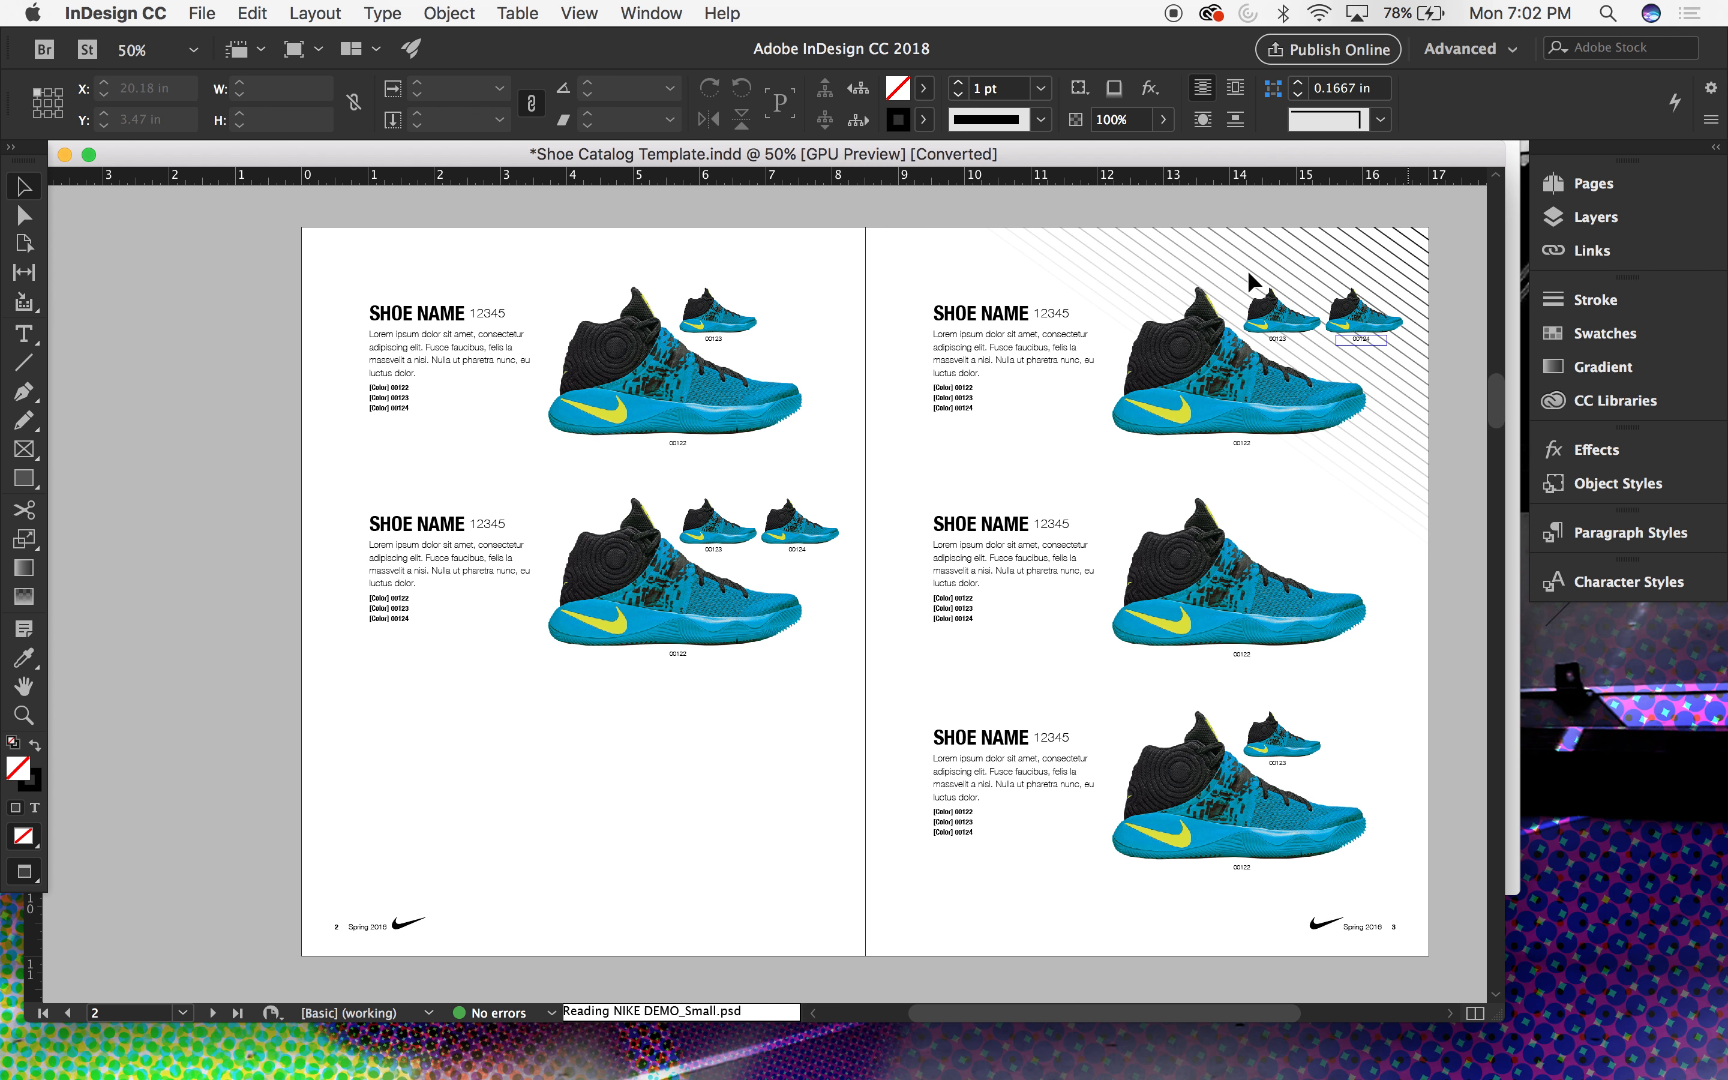
Step: Start a new Letter-size document with facing pages and set its units to inches
left_click(204, 16)
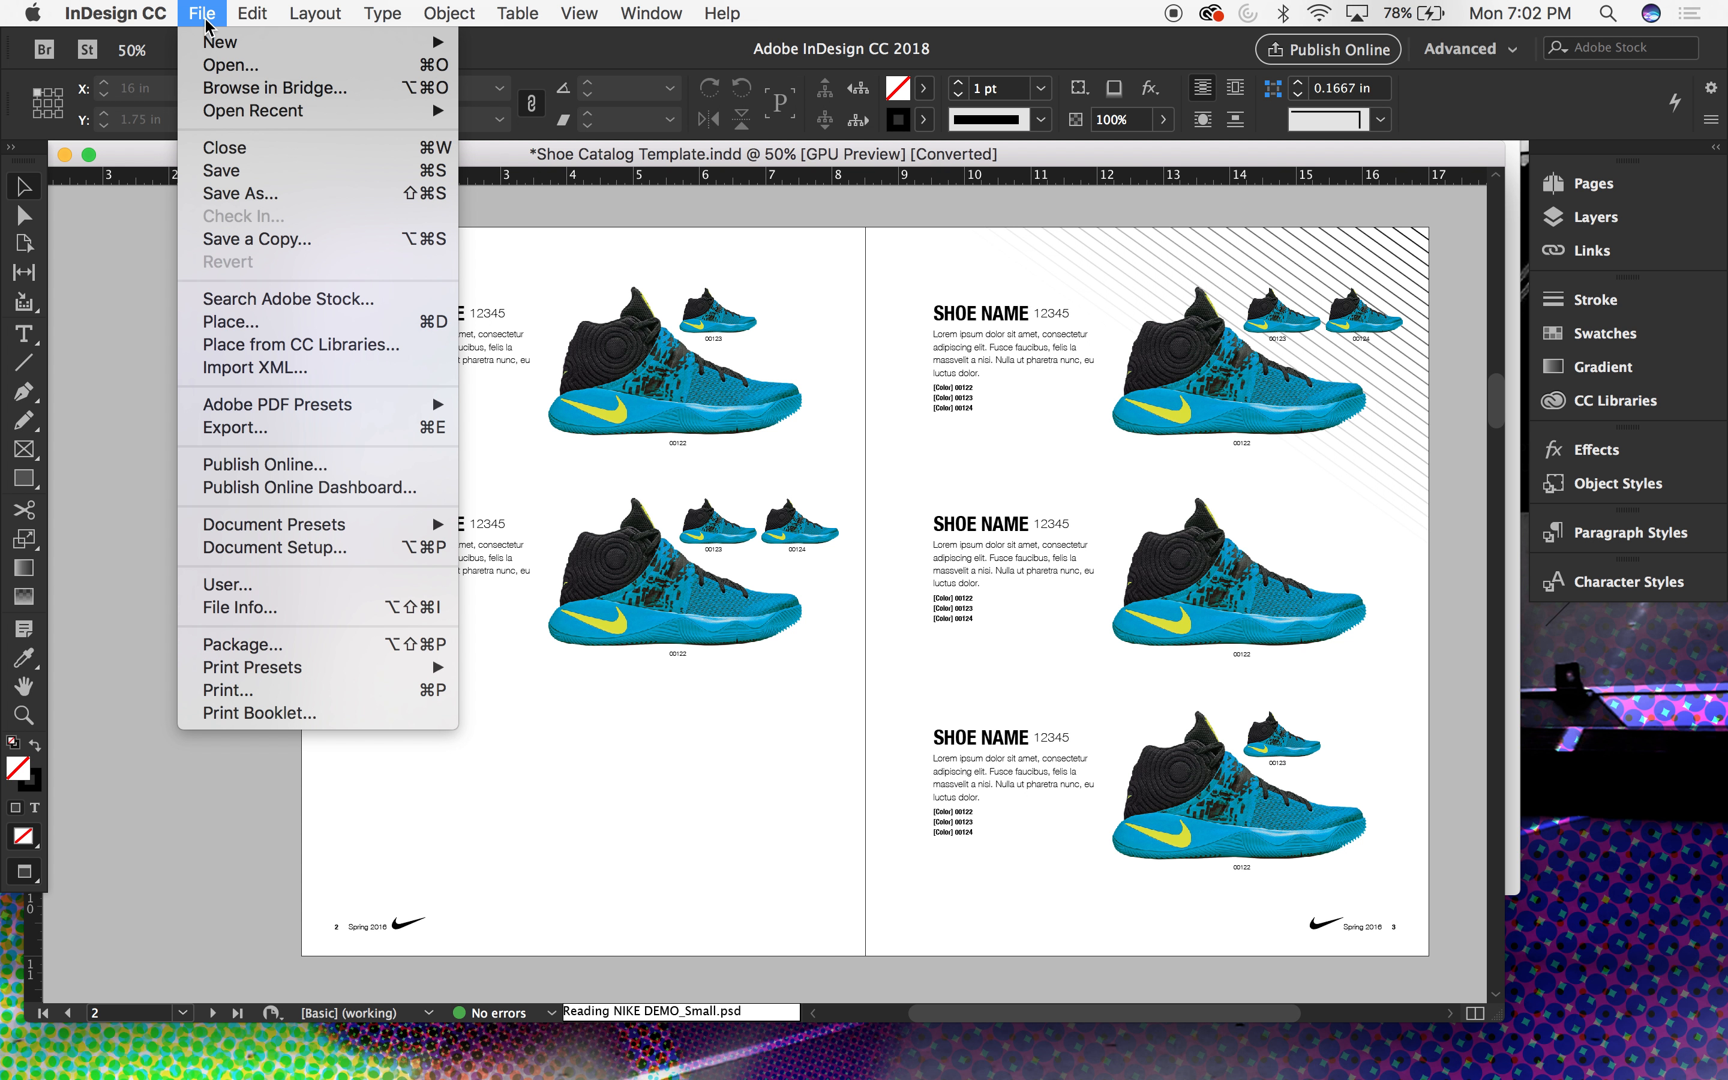
mouse_move(207, 45)
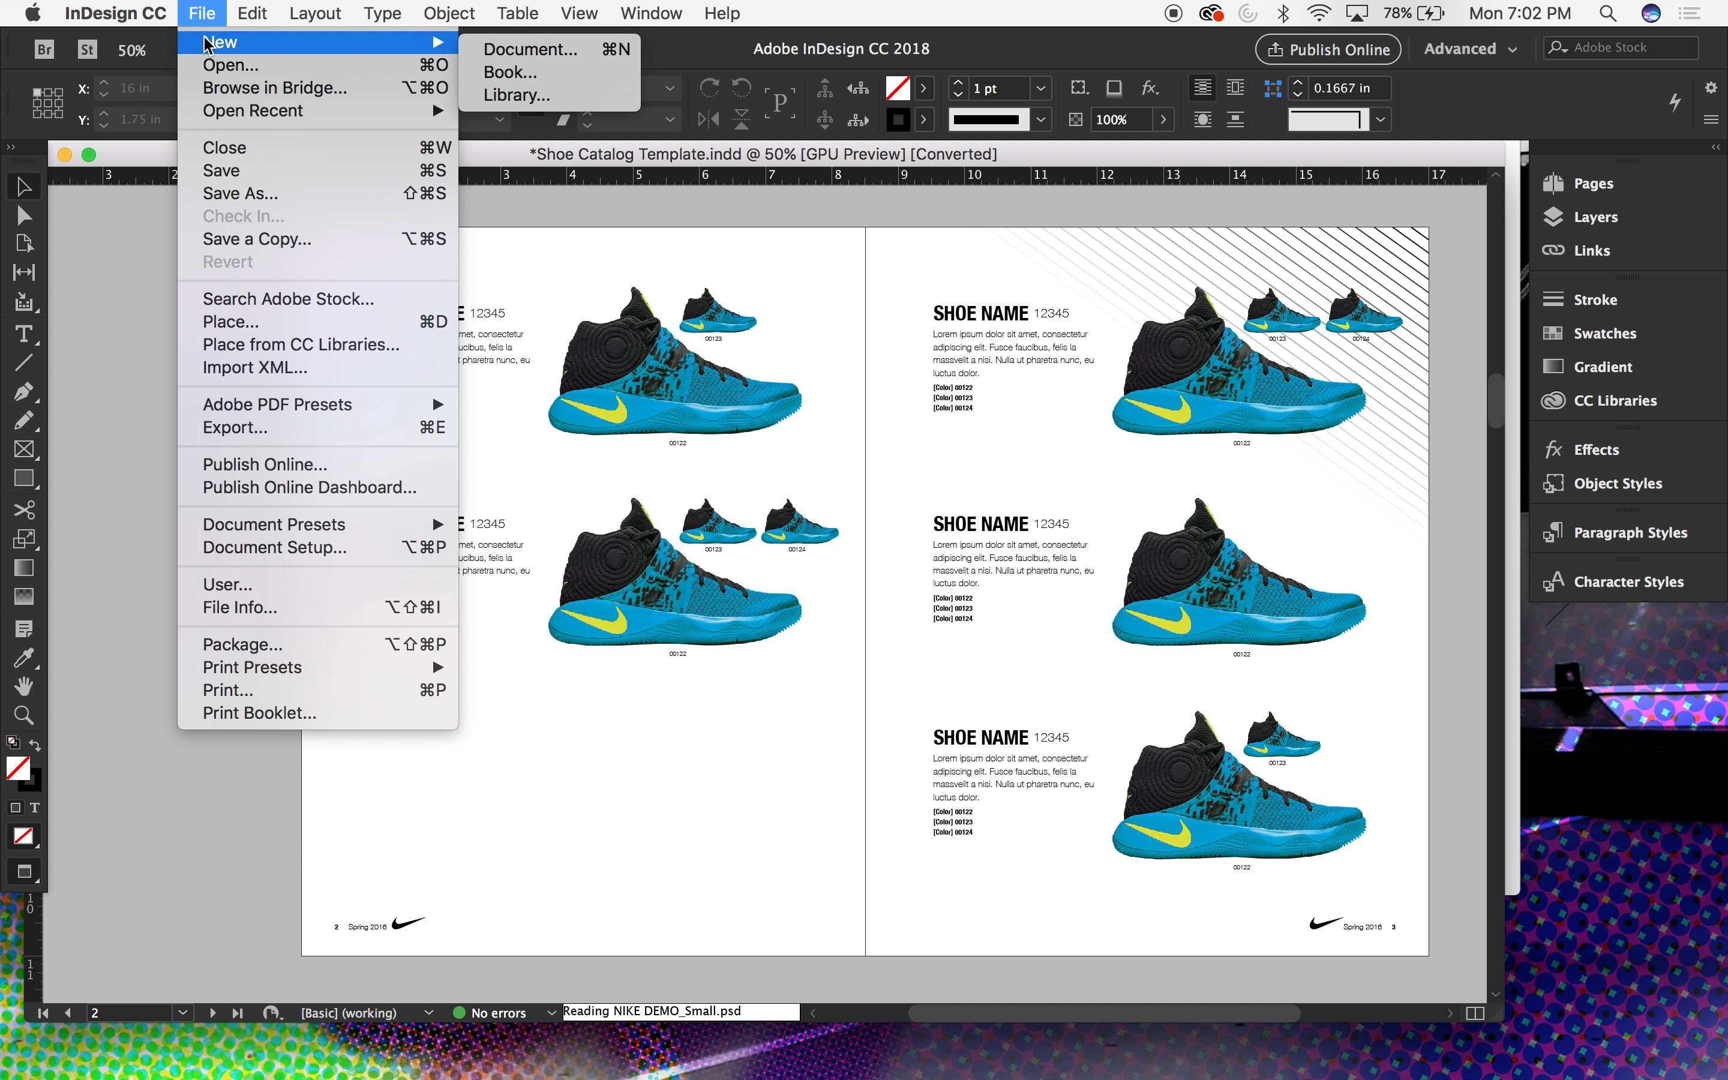
left_click(534, 59)
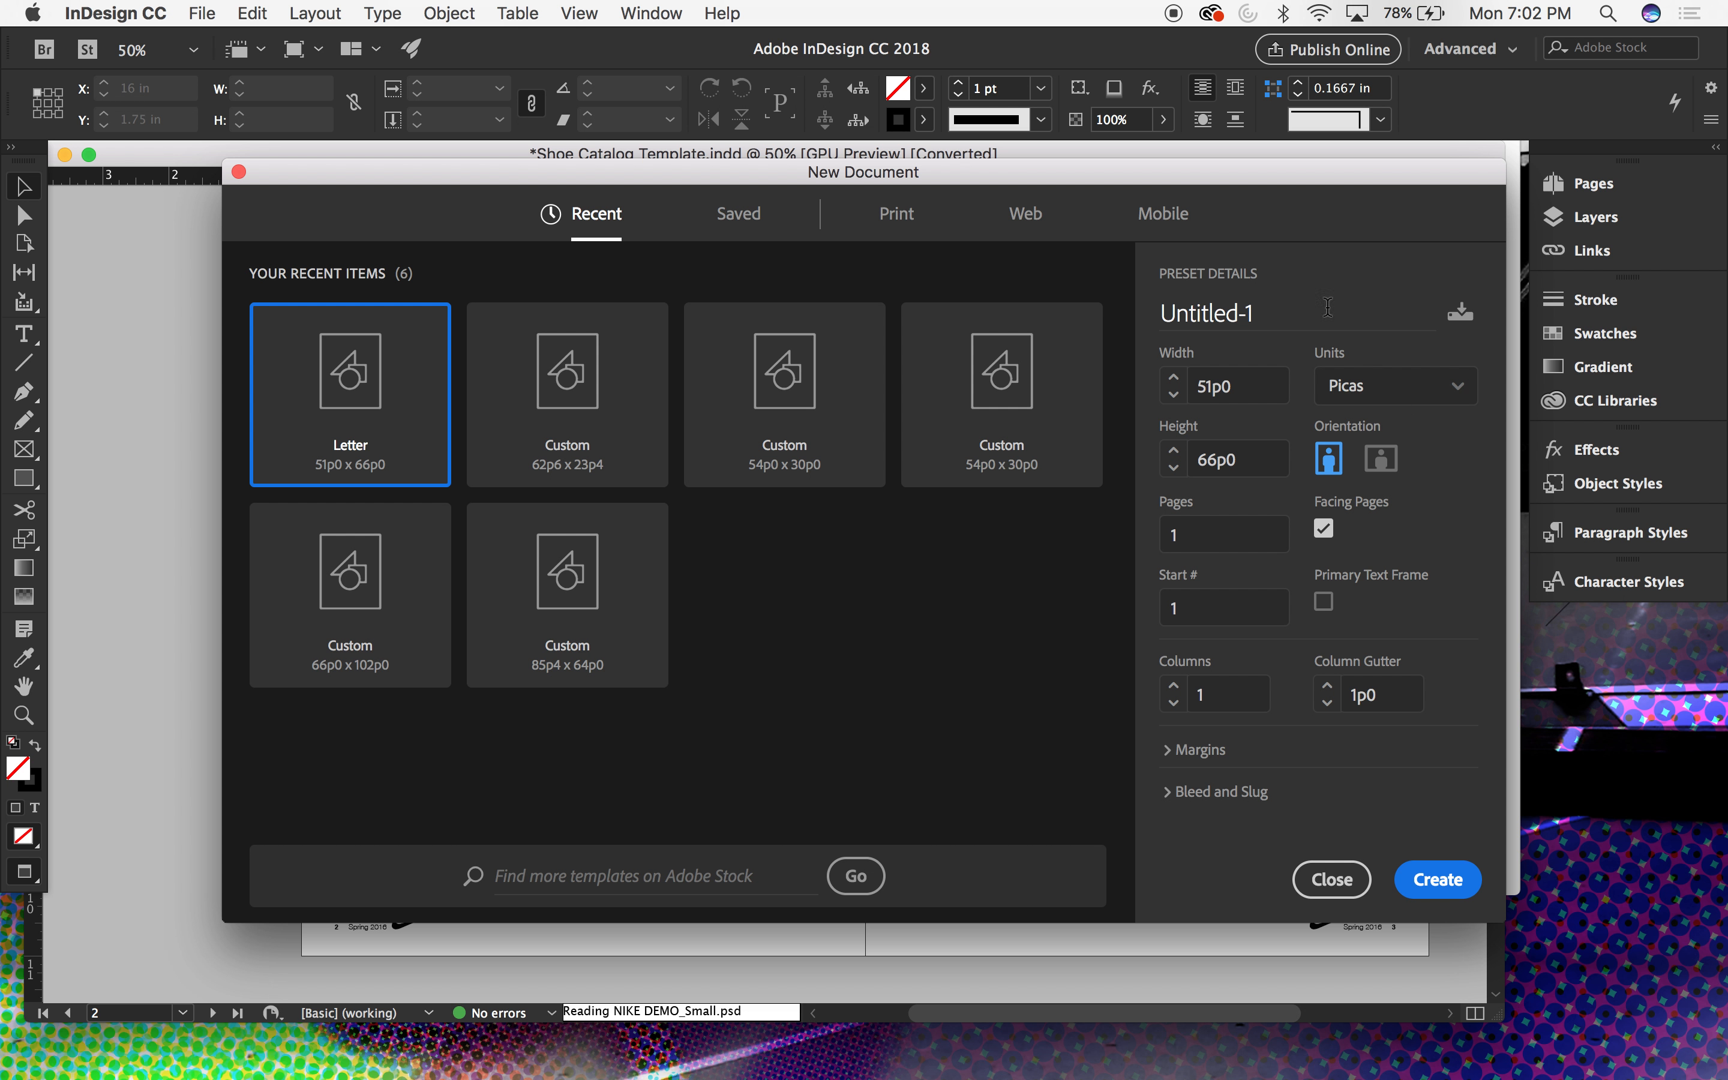
left_click_drag(1075, 181, 972, 187)
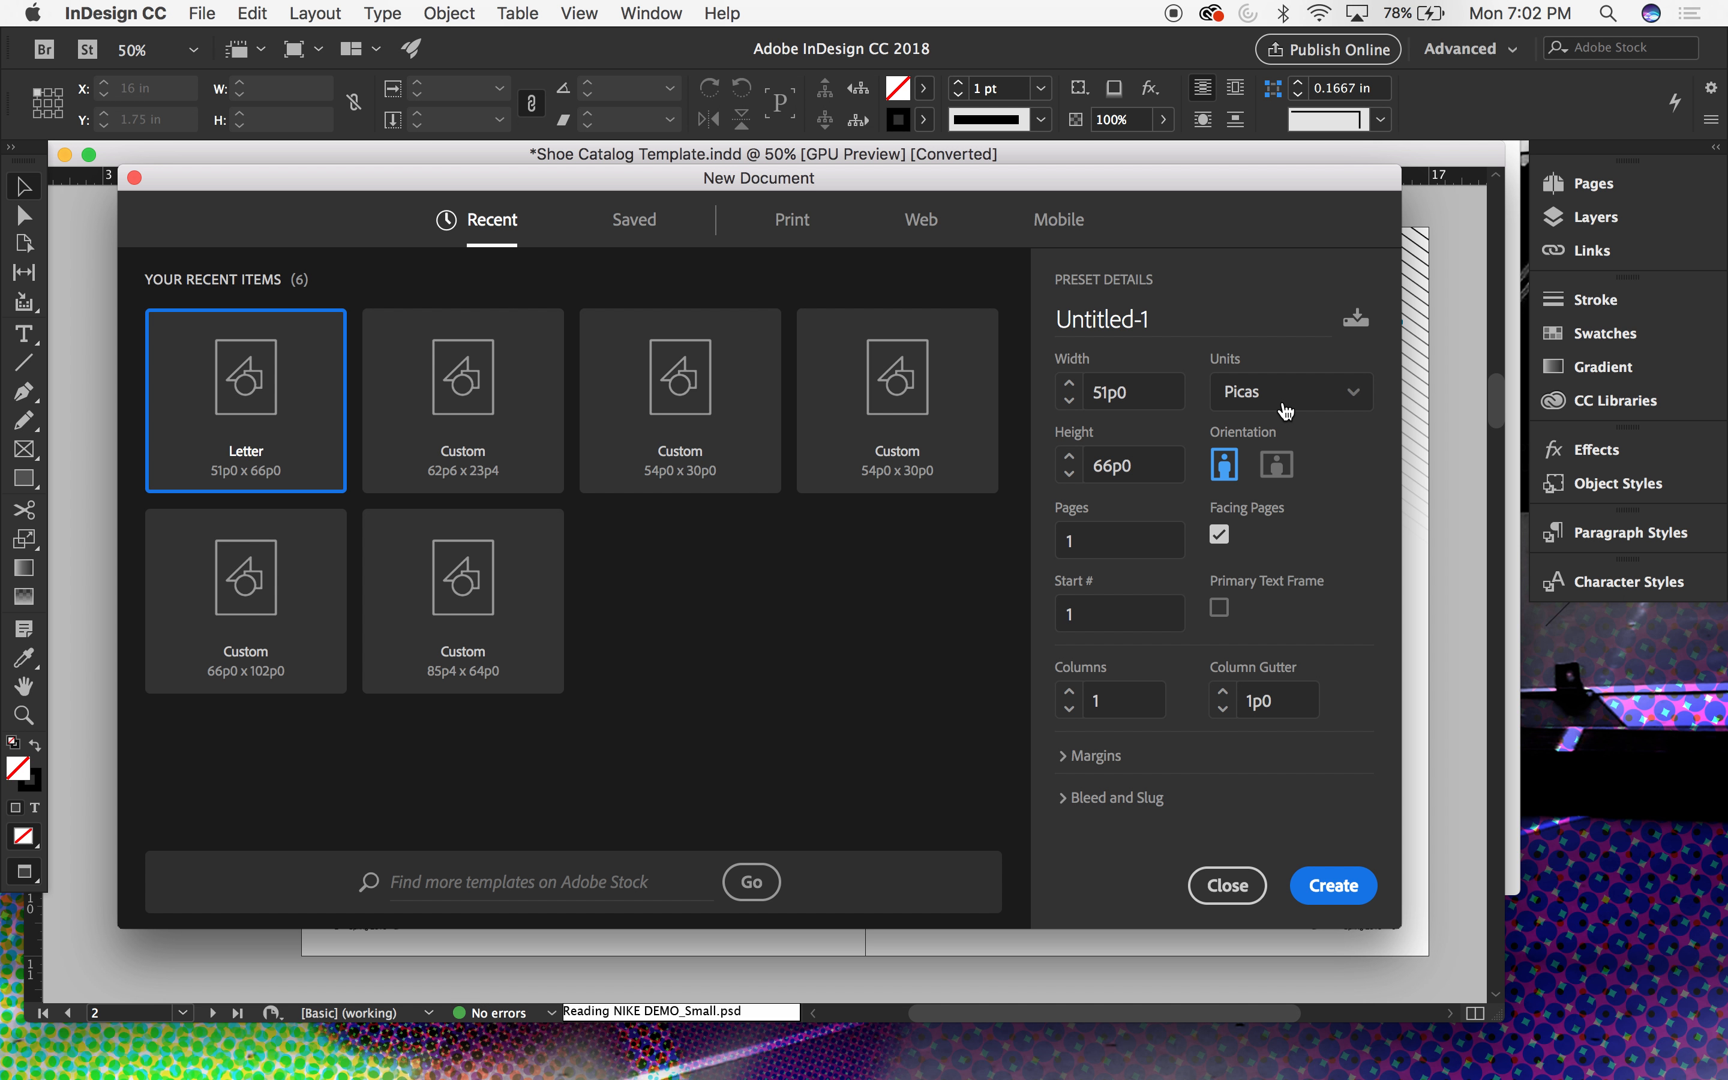
left_click(1285, 411)
left_click(1266, 517)
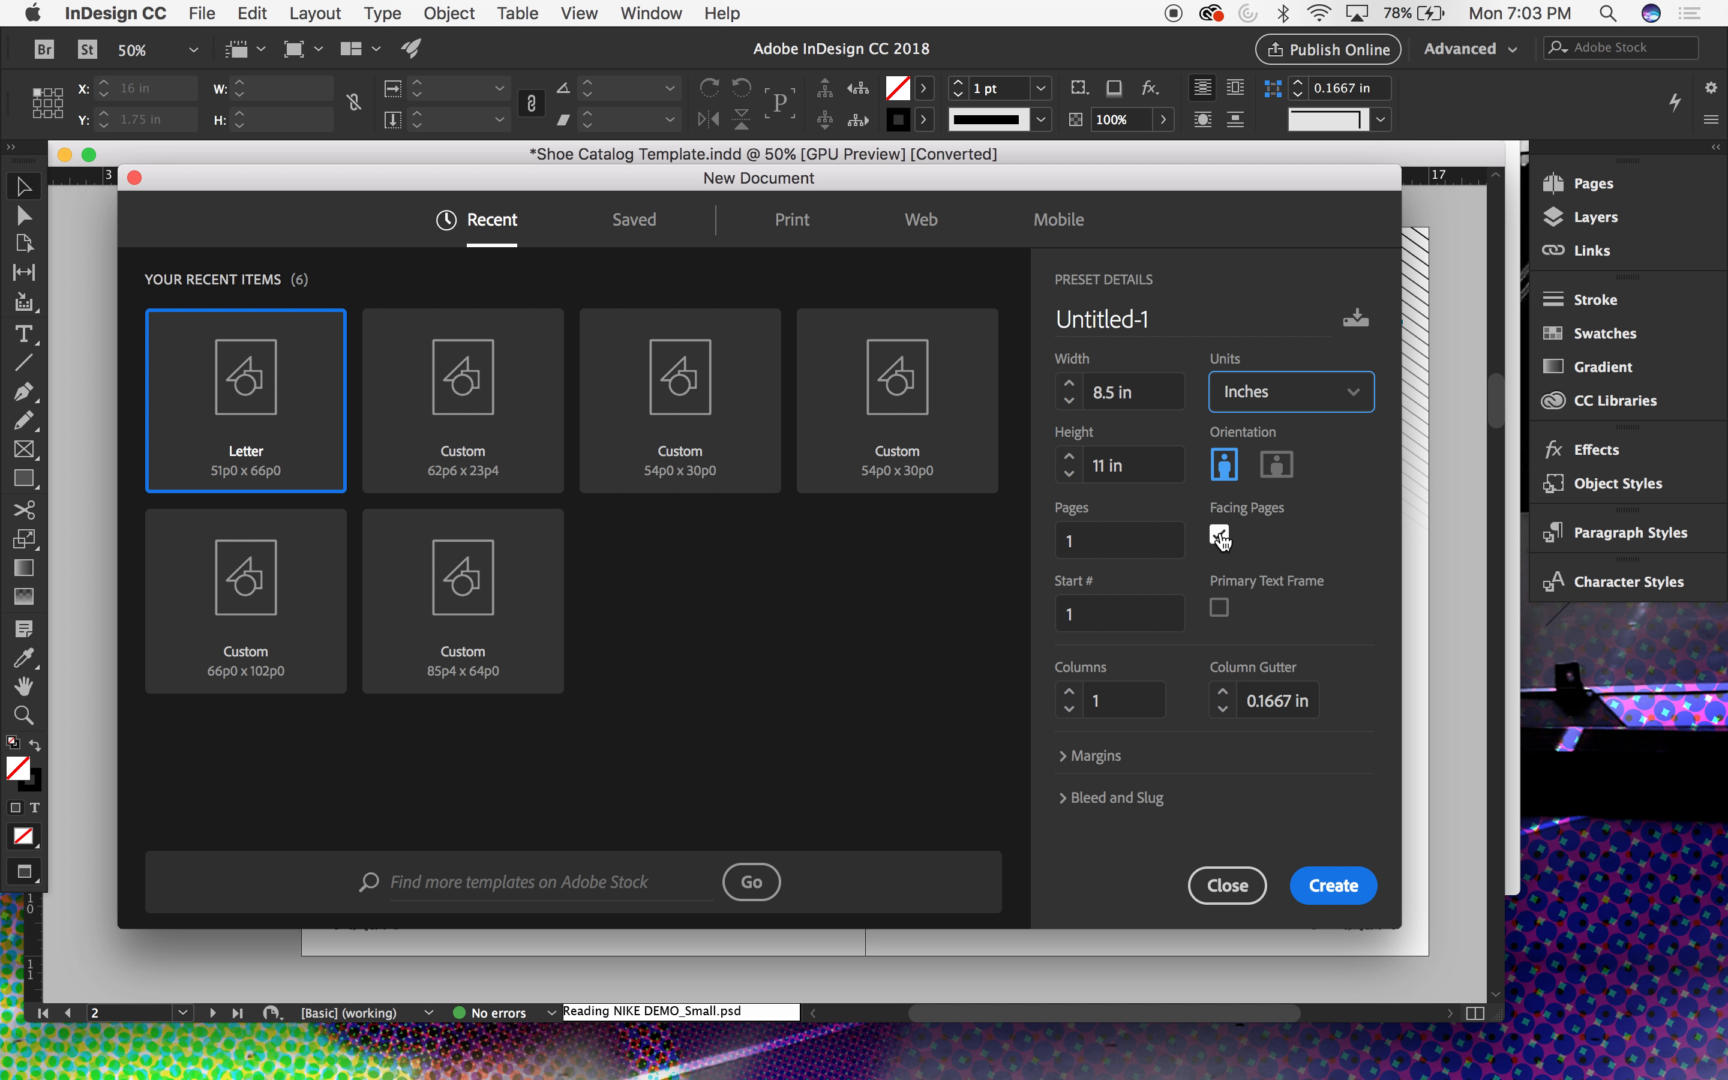
left_click_drag(707, 179, 743, 194)
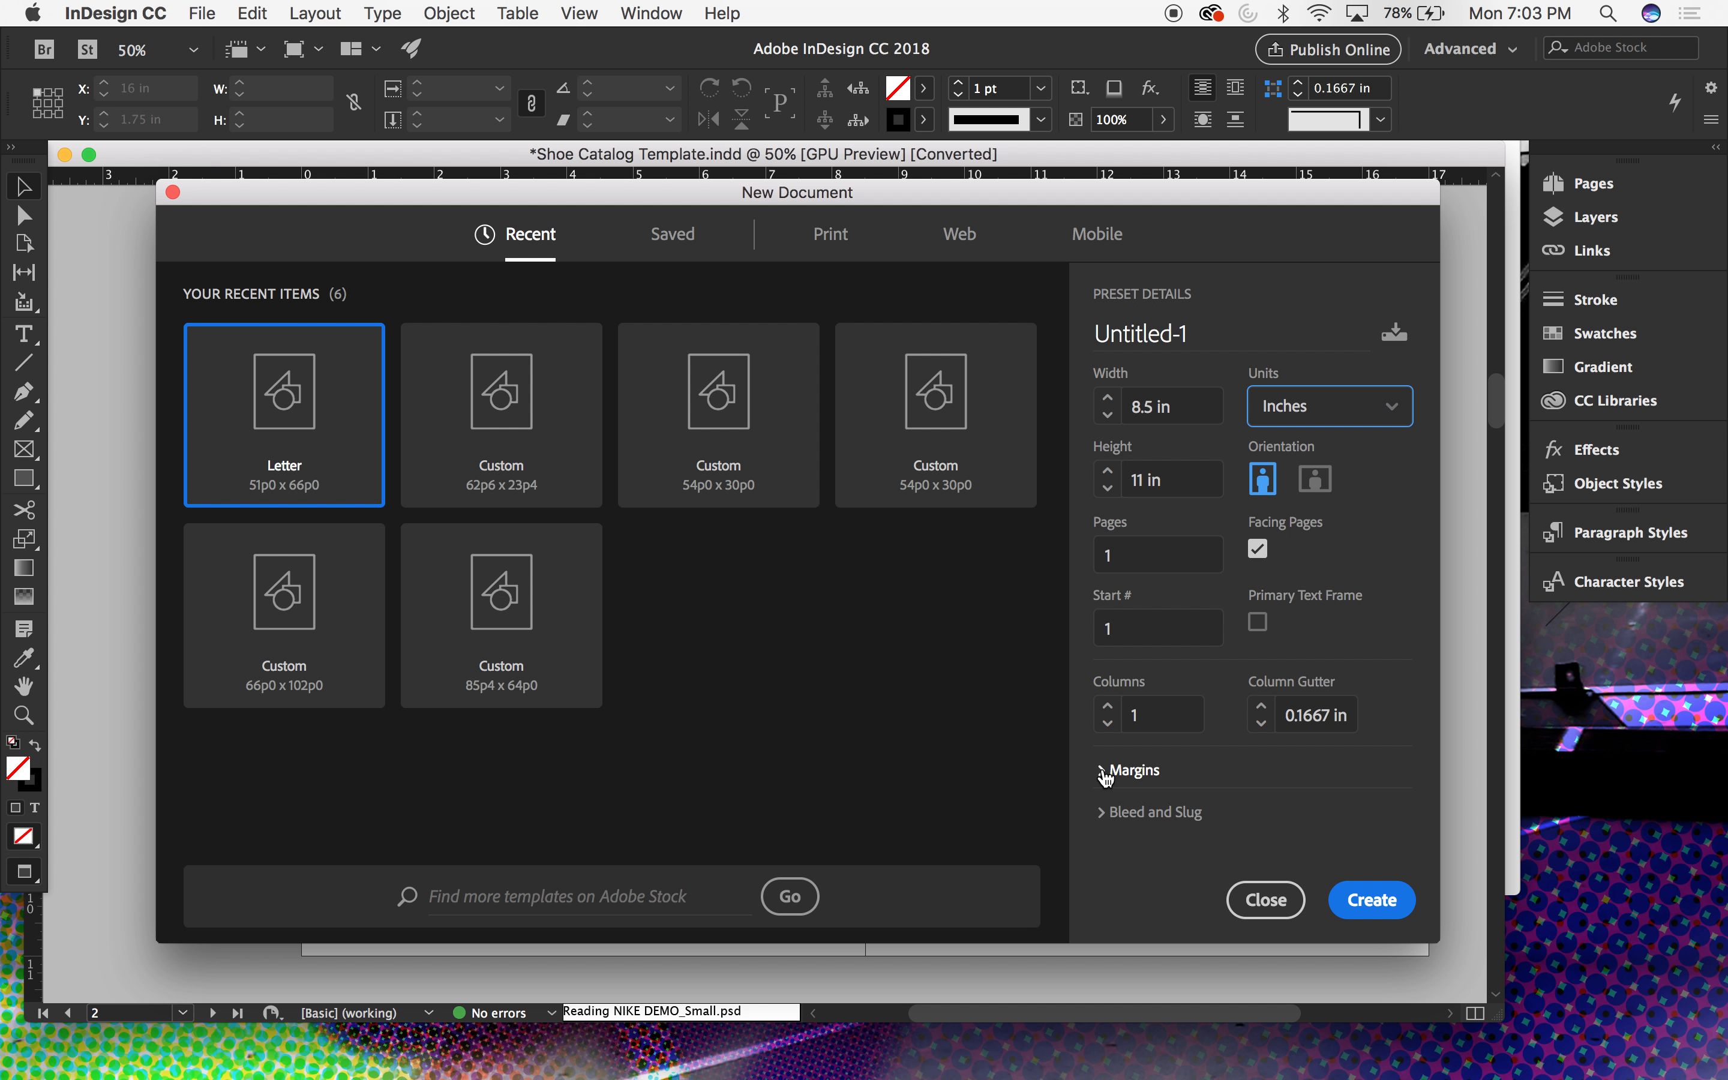
Step: Set the bleed to 0.125 in on all sides and create the document
left_click(1106, 772)
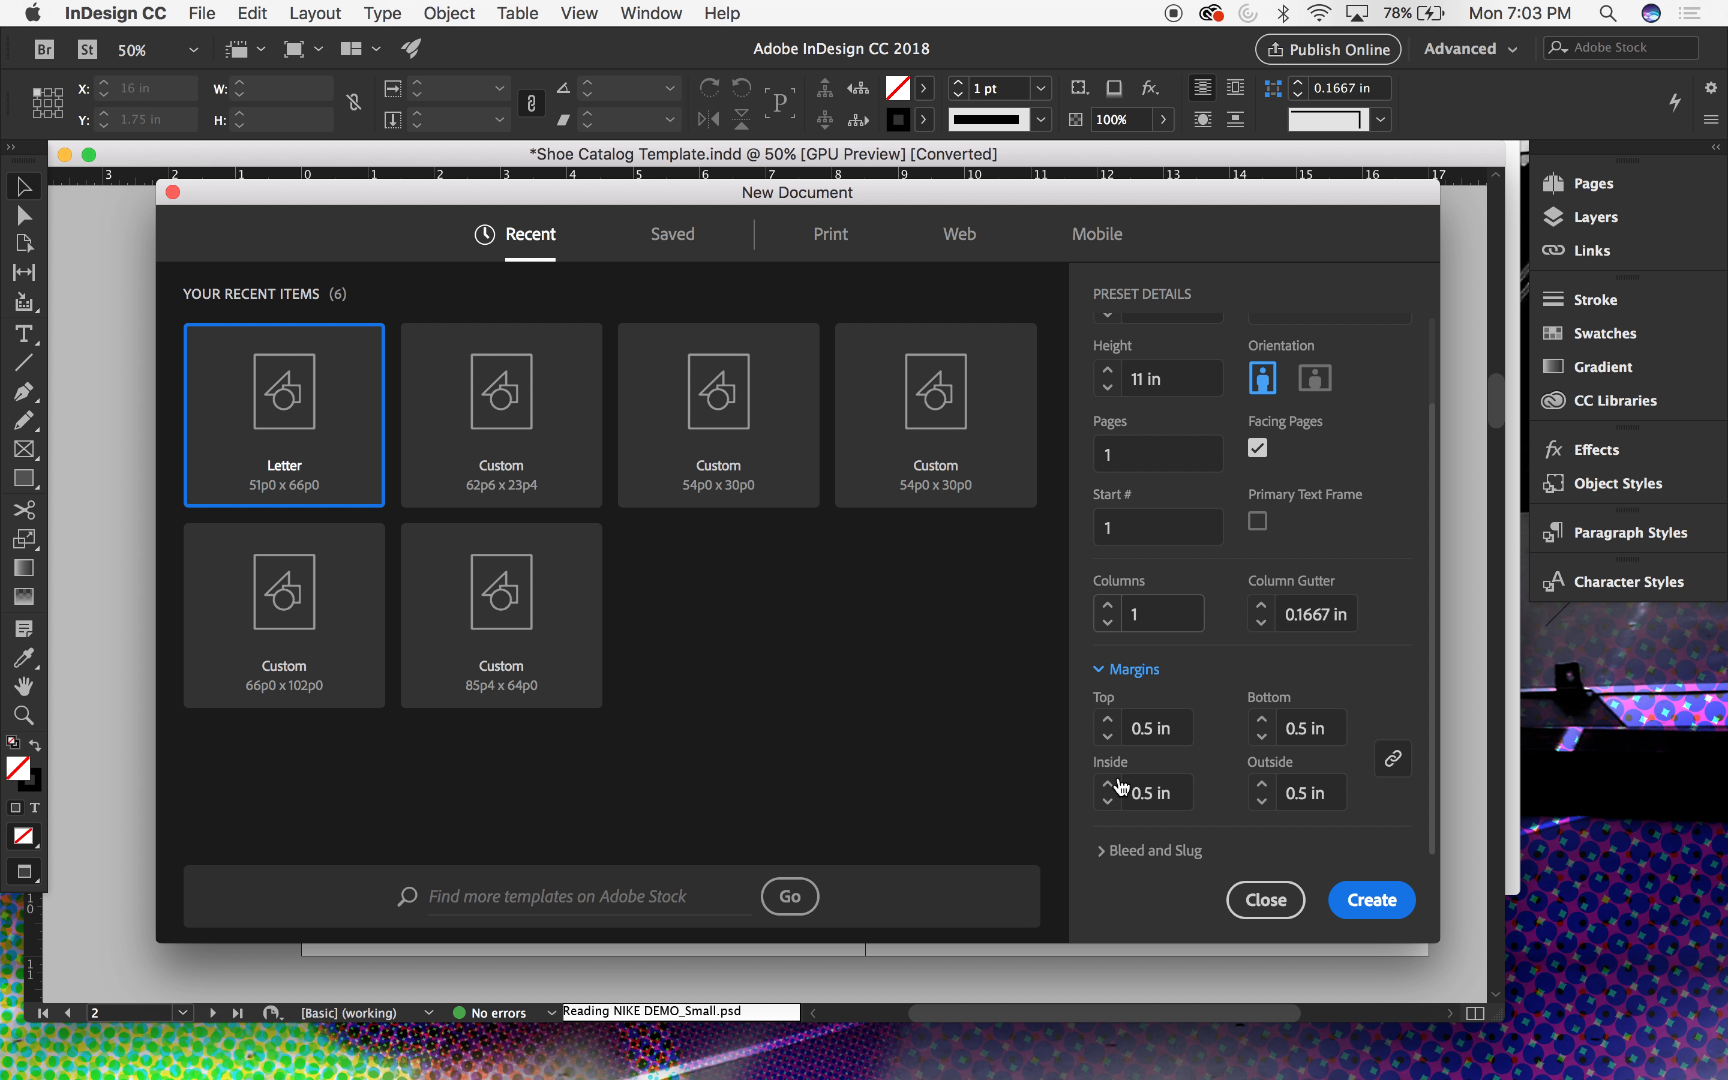
left_click(1109, 851)
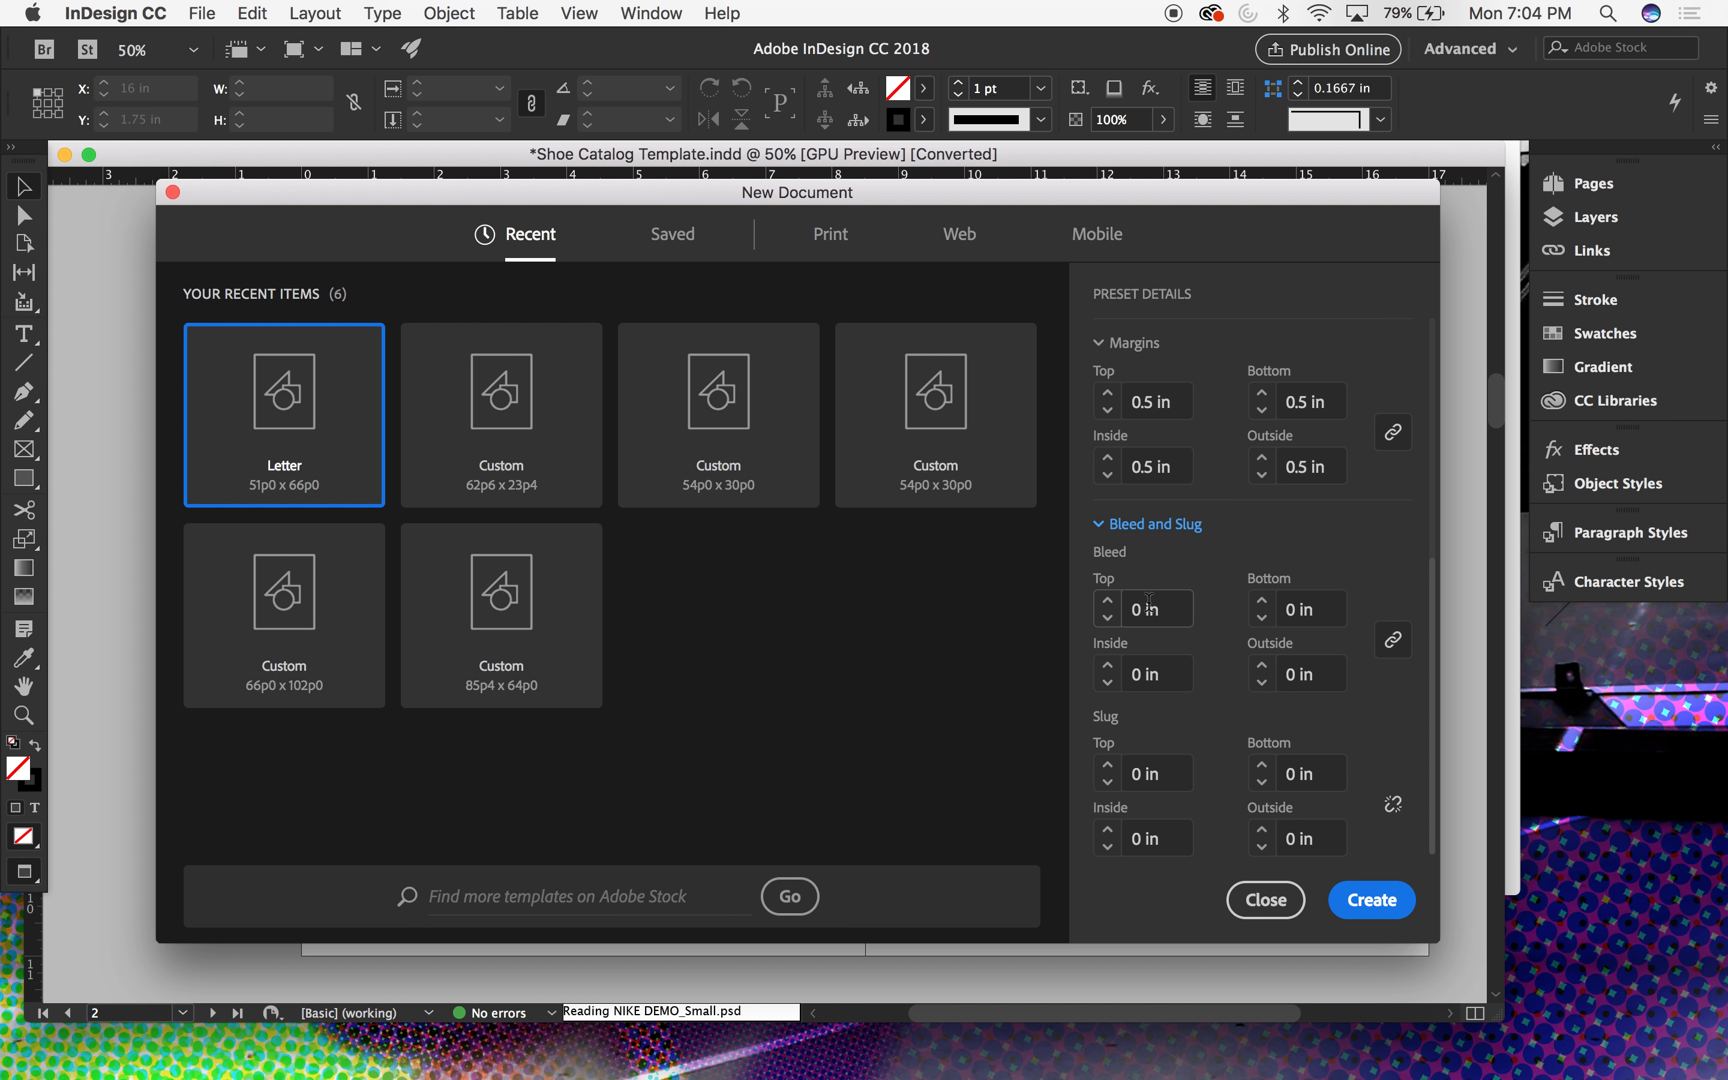
left_click(1146, 604)
left_click(1157, 614)
triple_click(1138, 608)
type("0.125")
triple_click(1288, 603)
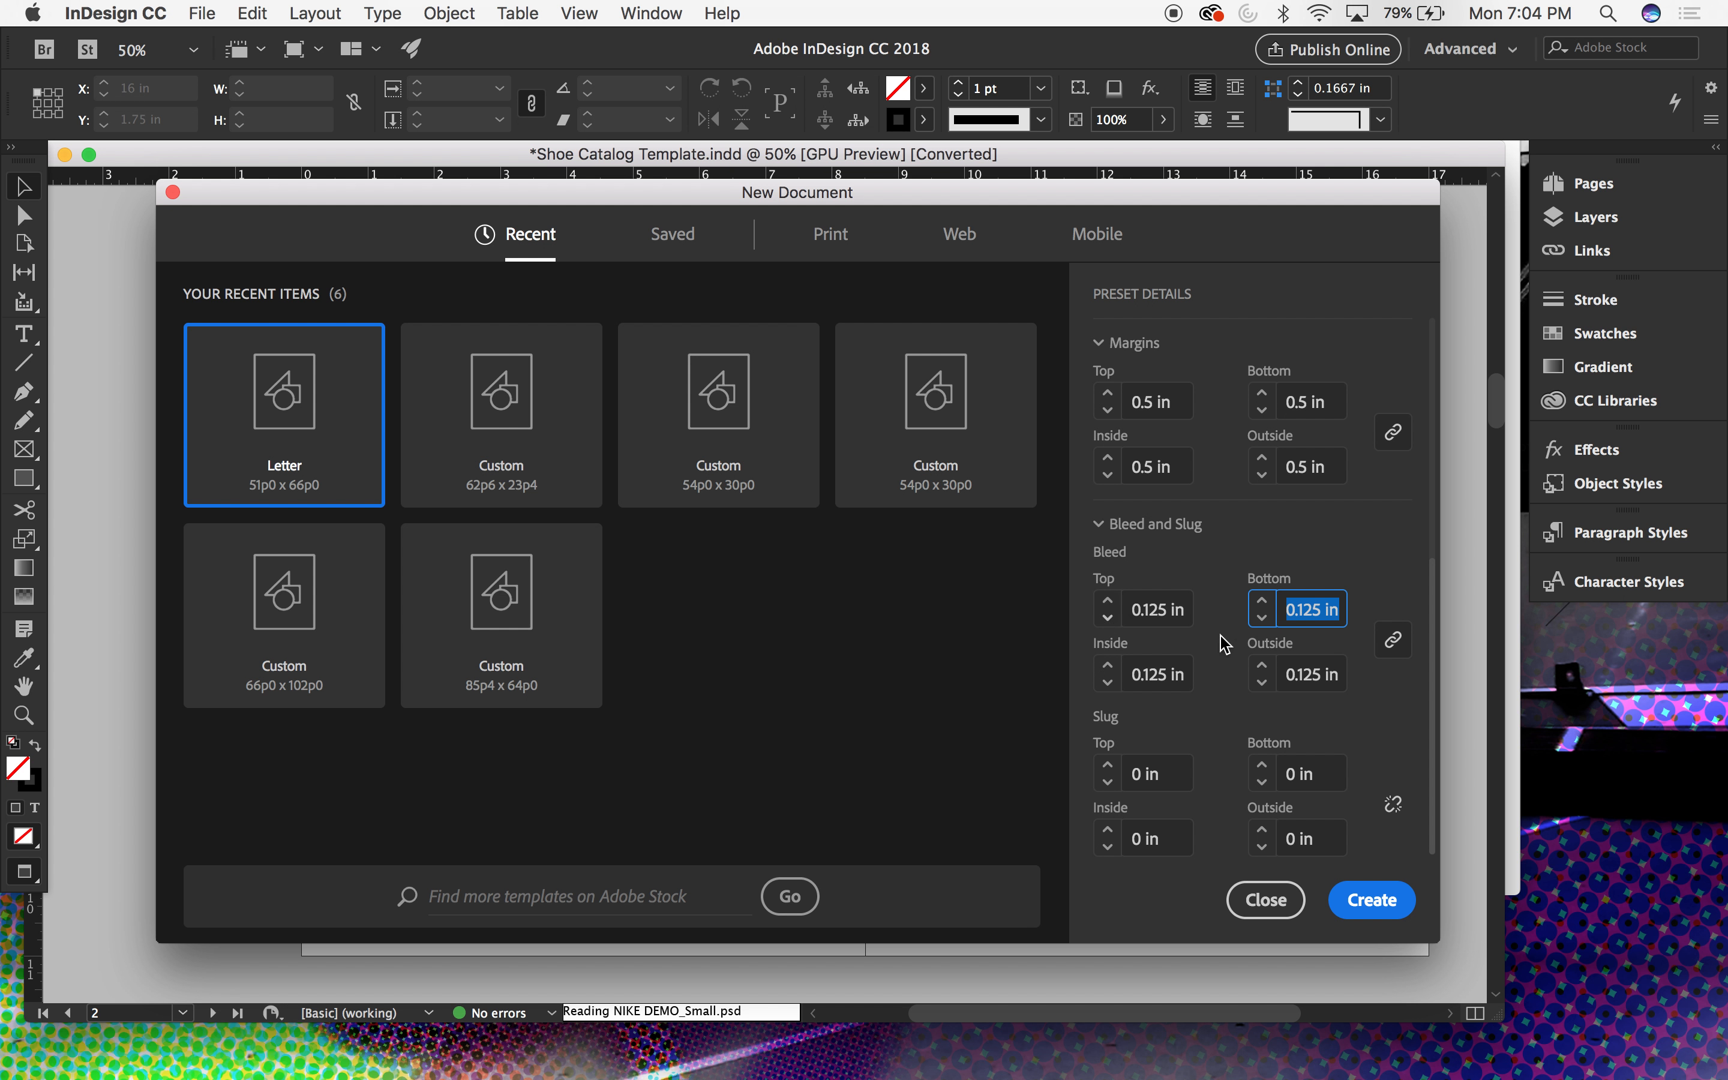
left_click(1371, 901)
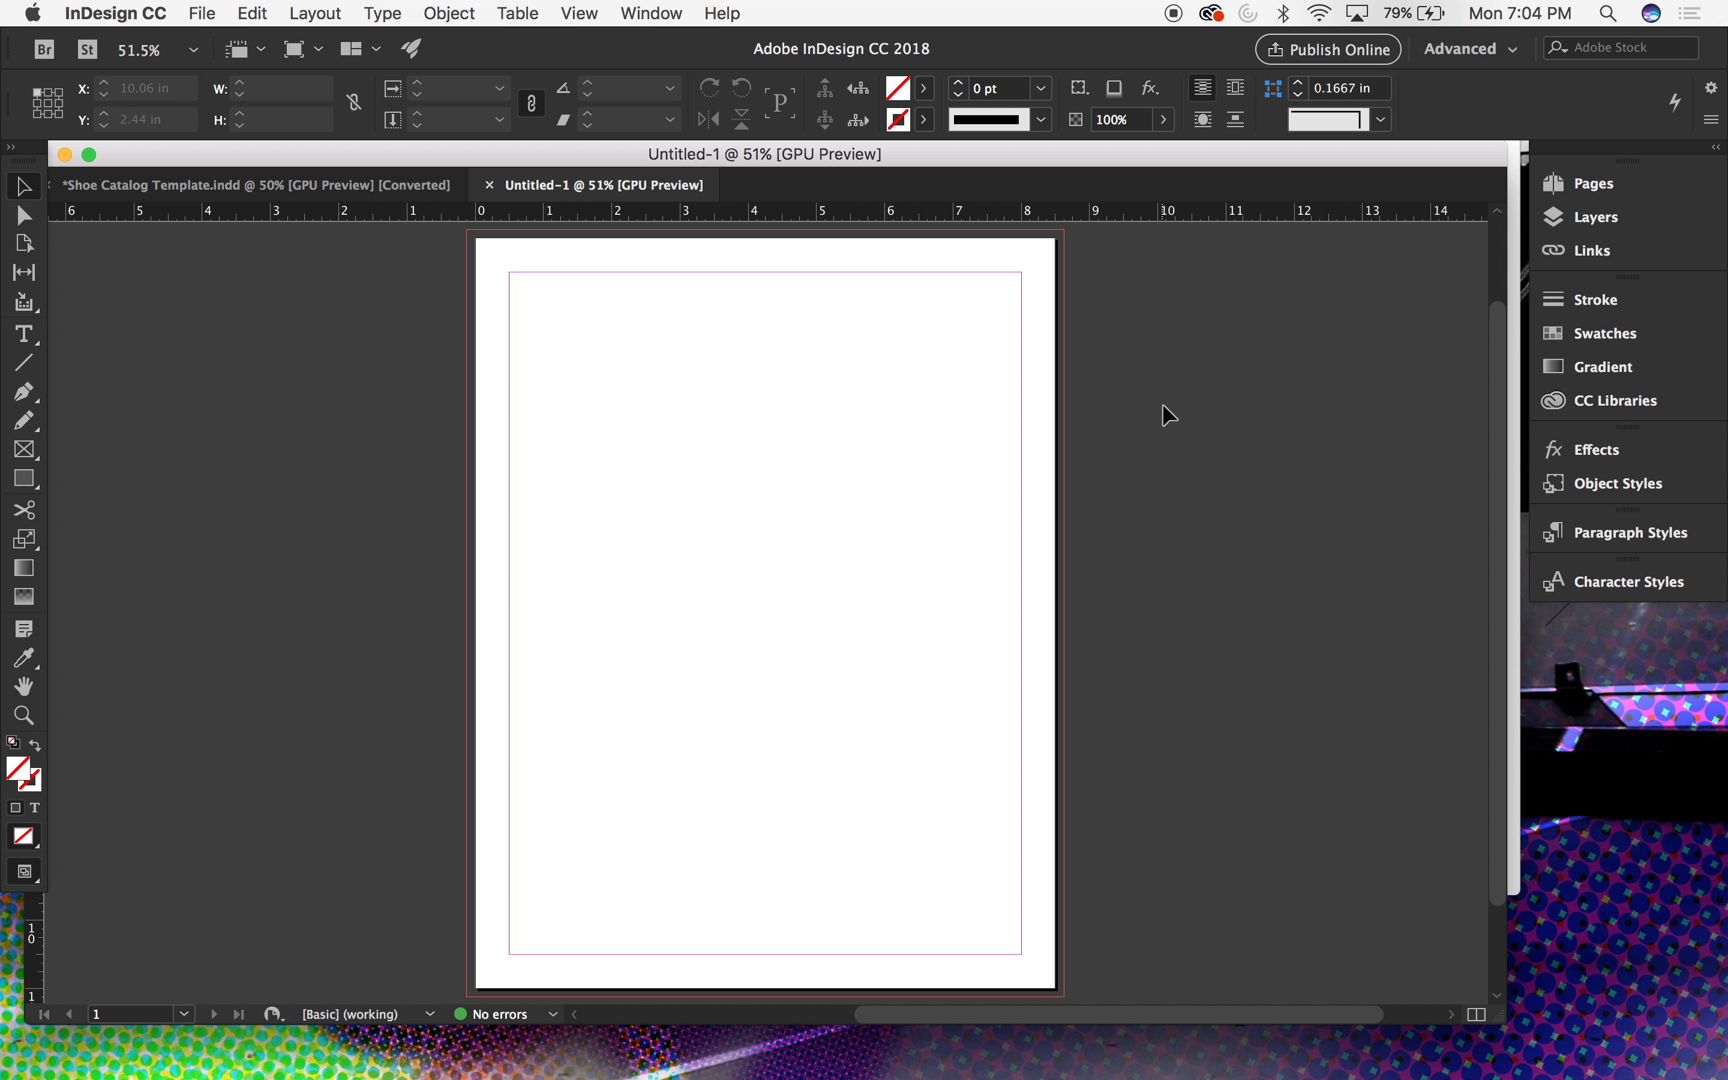
Step: Add blank pages based on A-Master until the new document has 12 pages
left_click(1599, 183)
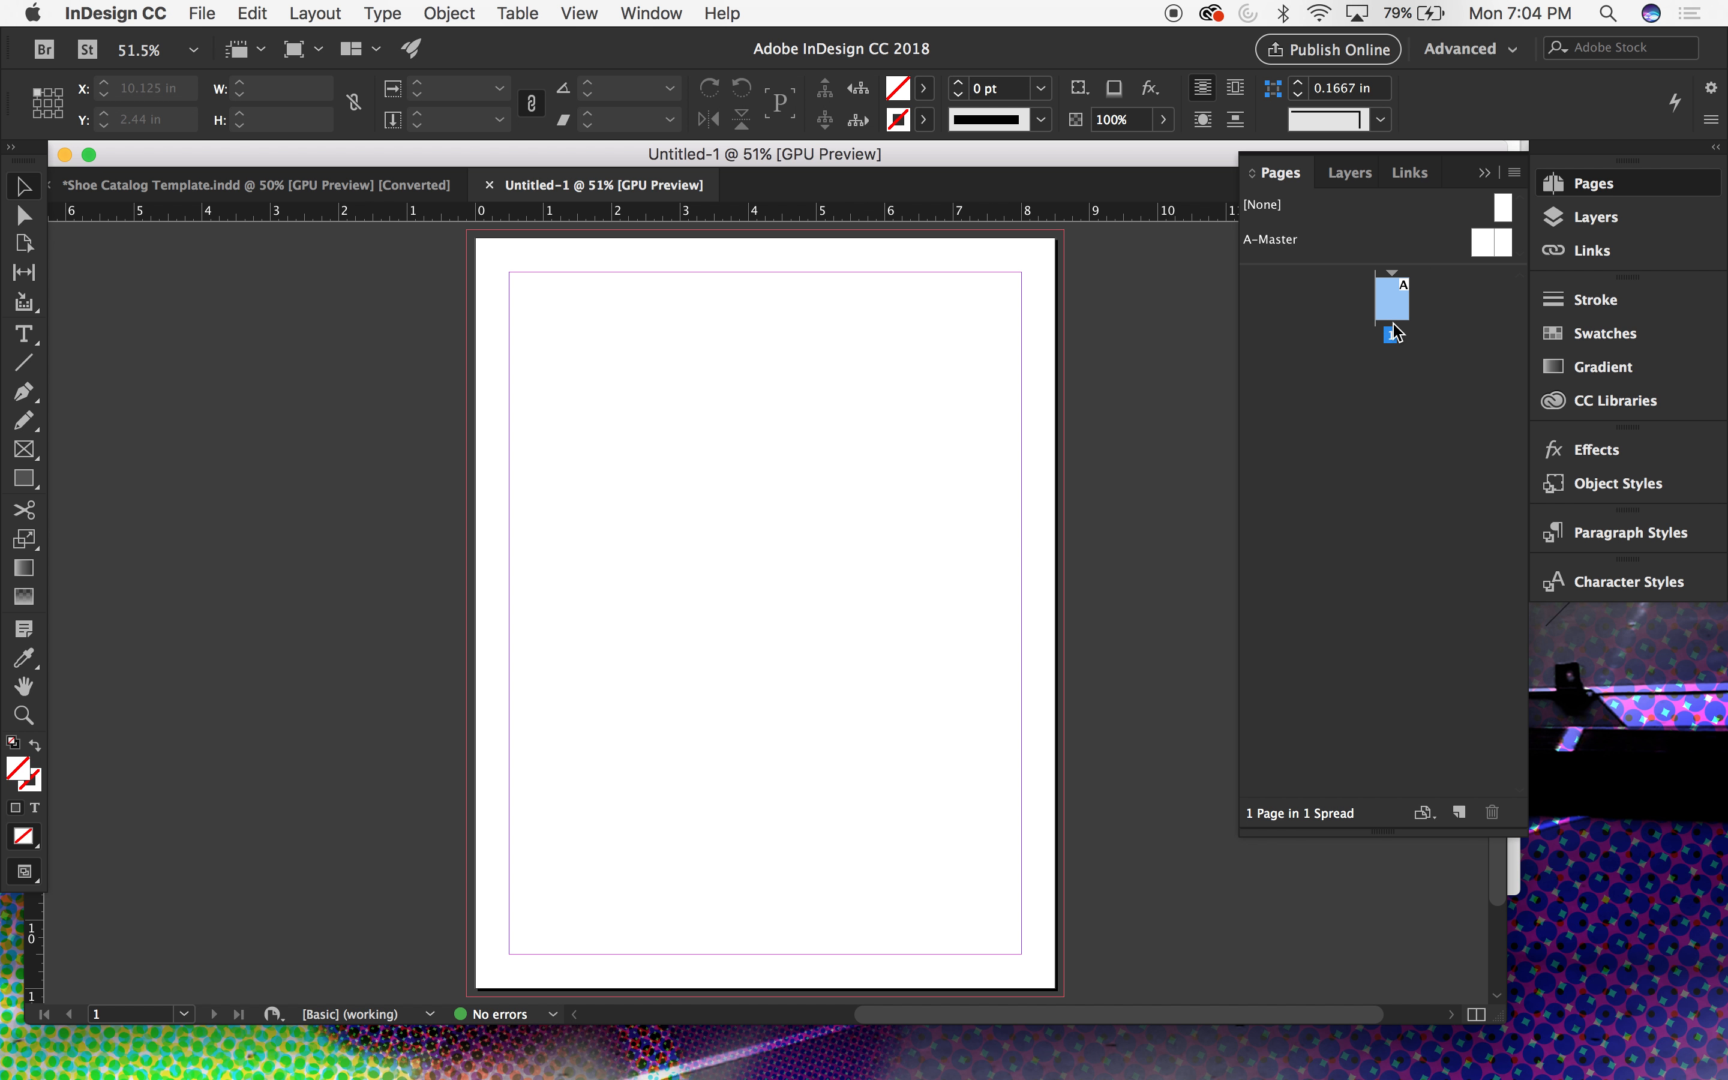
left_click(1460, 813)
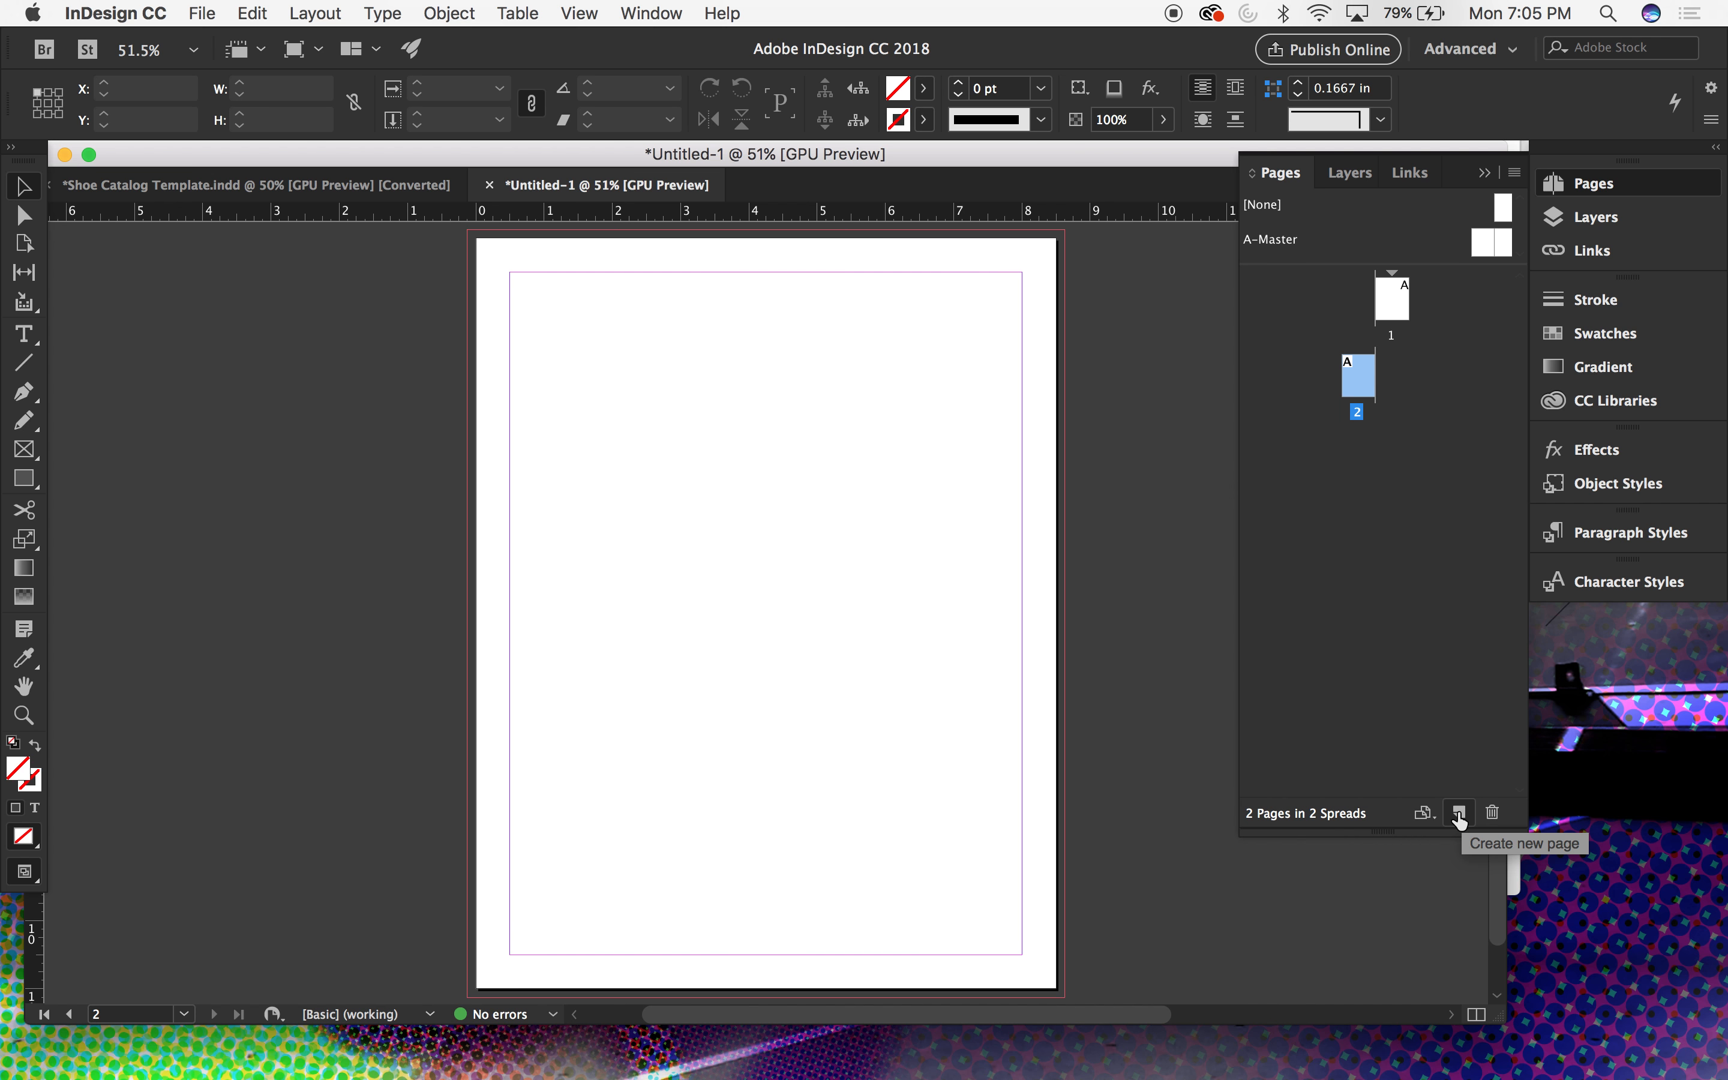
left_click(1458, 813)
left_click(1458, 813)
left_click(1459, 813)
left_click(1458, 813)
left_click(1459, 813)
left_click(1459, 813)
left_click(1459, 813)
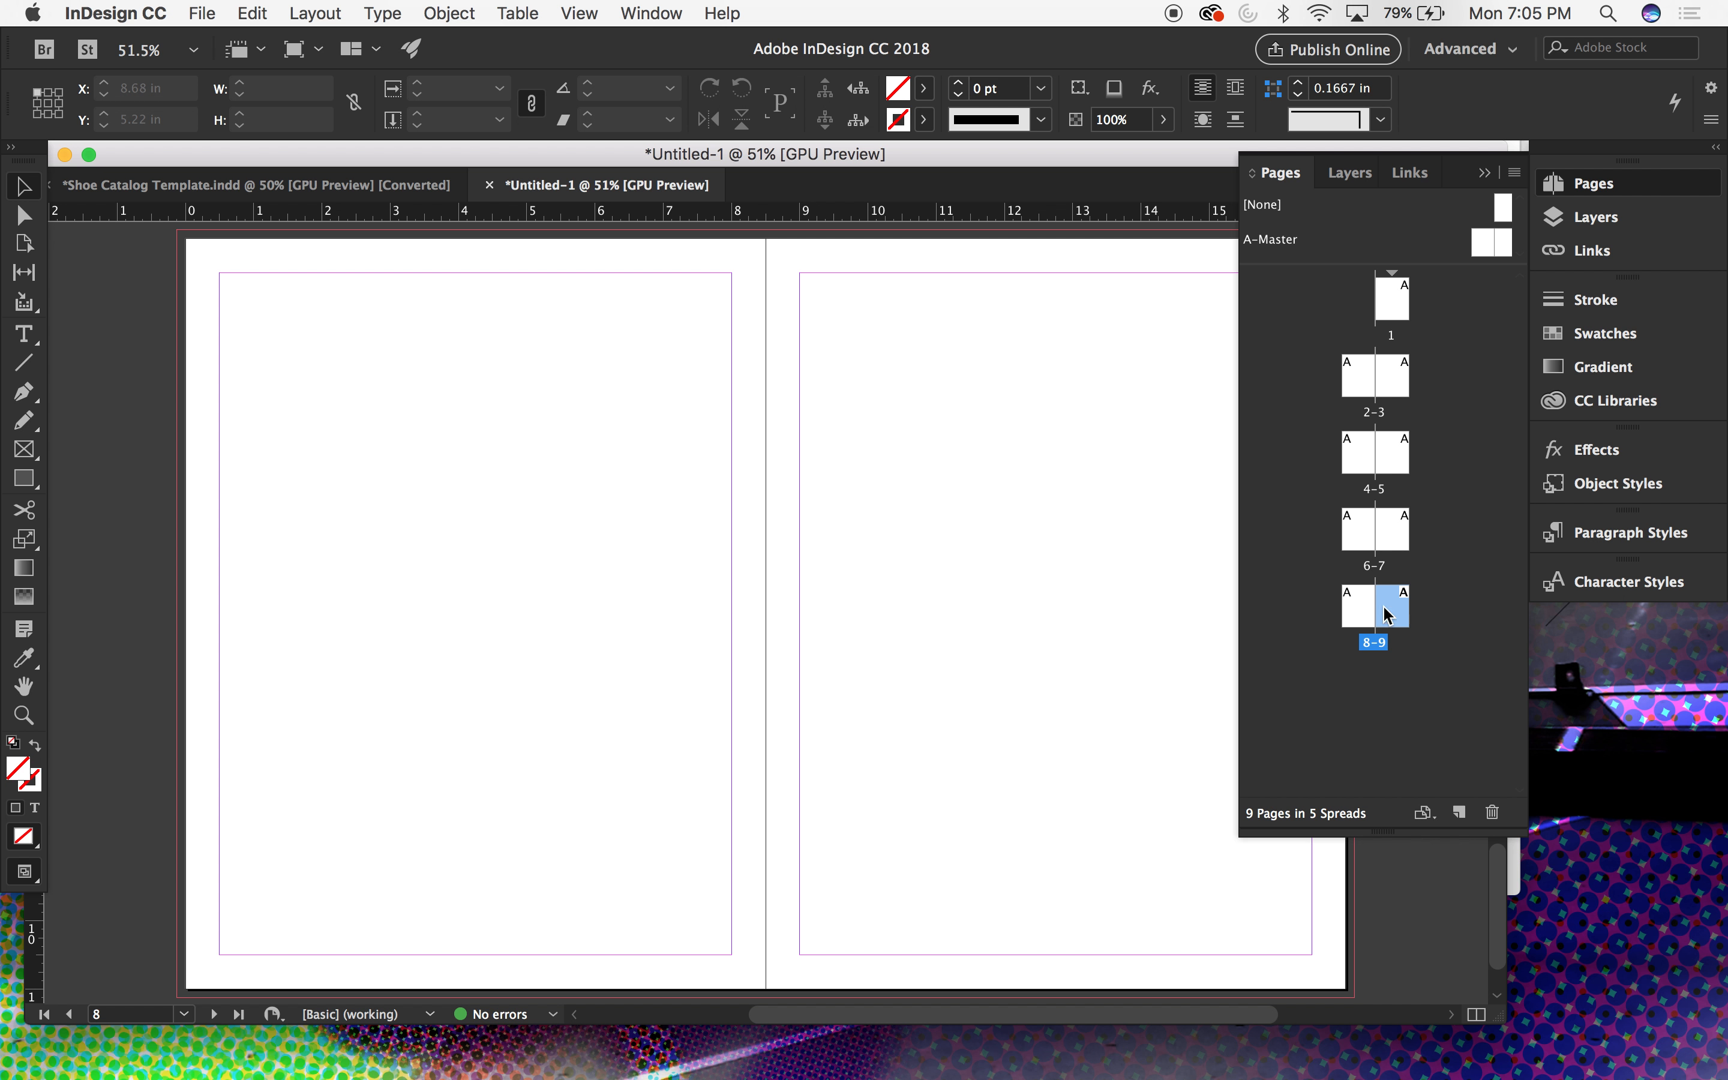
left_click(1459, 813)
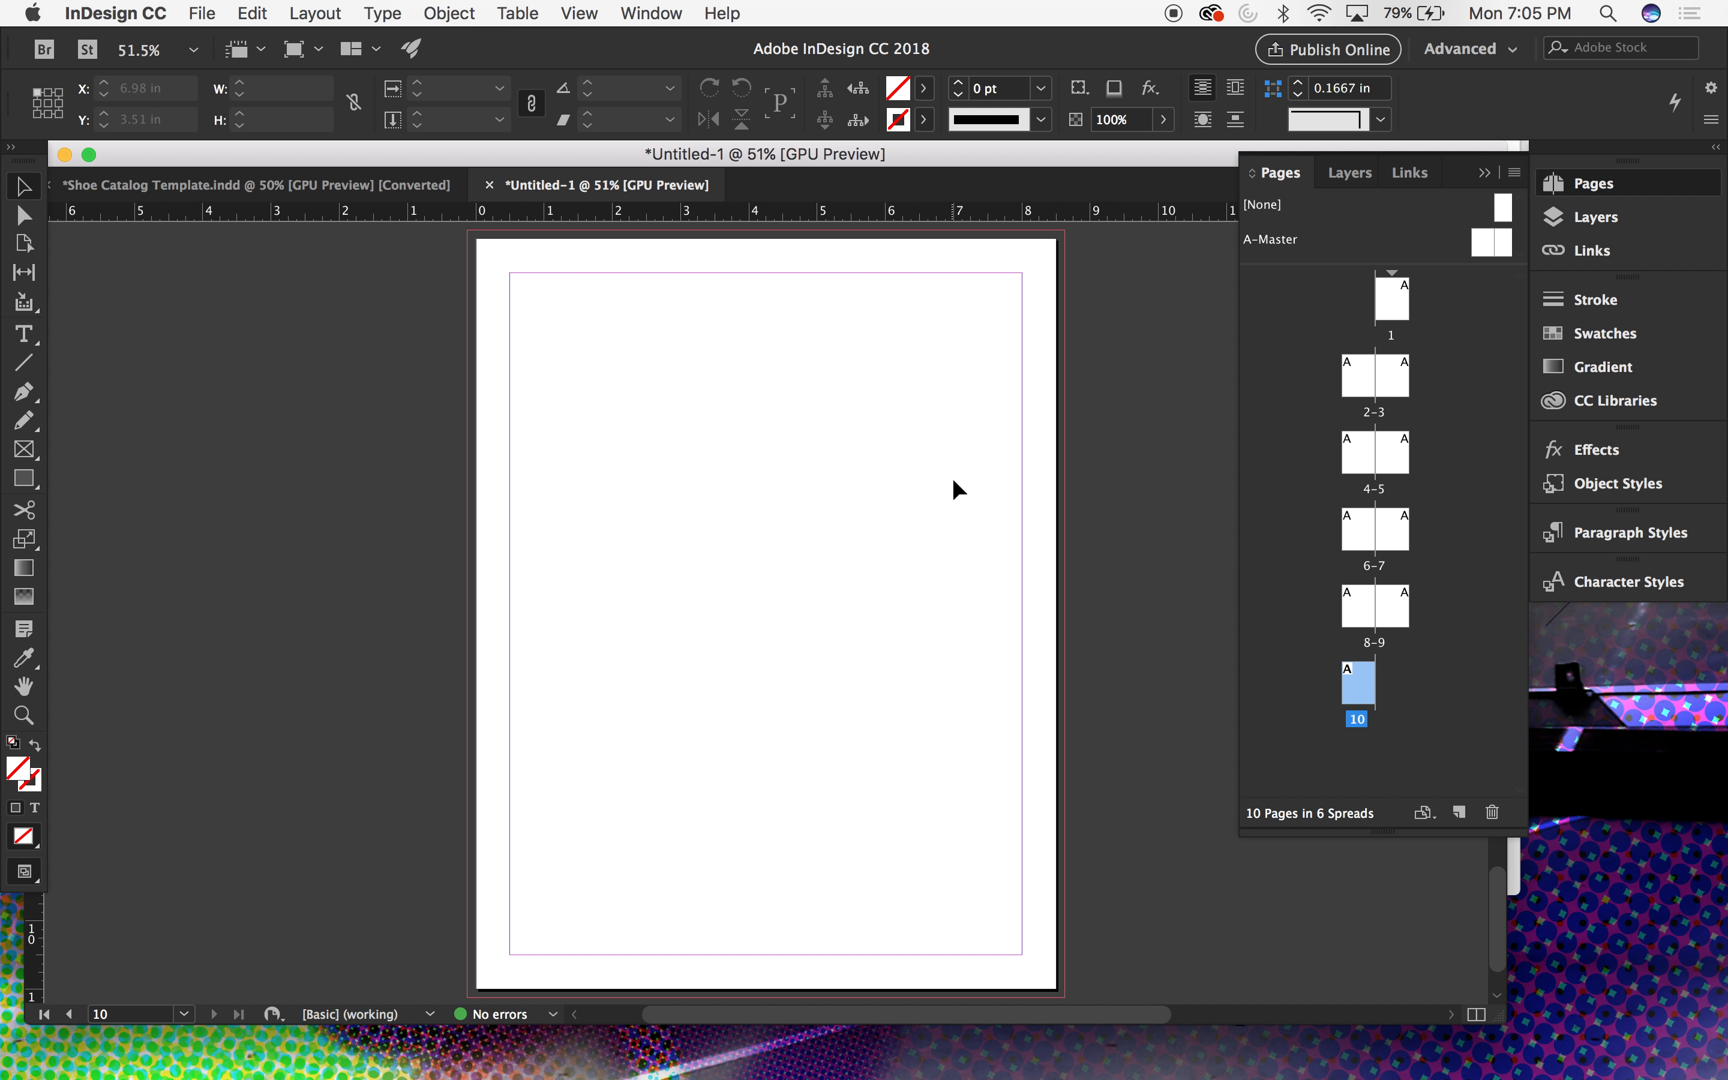
scroll(952, 479, "up", 5)
scroll(953, 479, "up", 5)
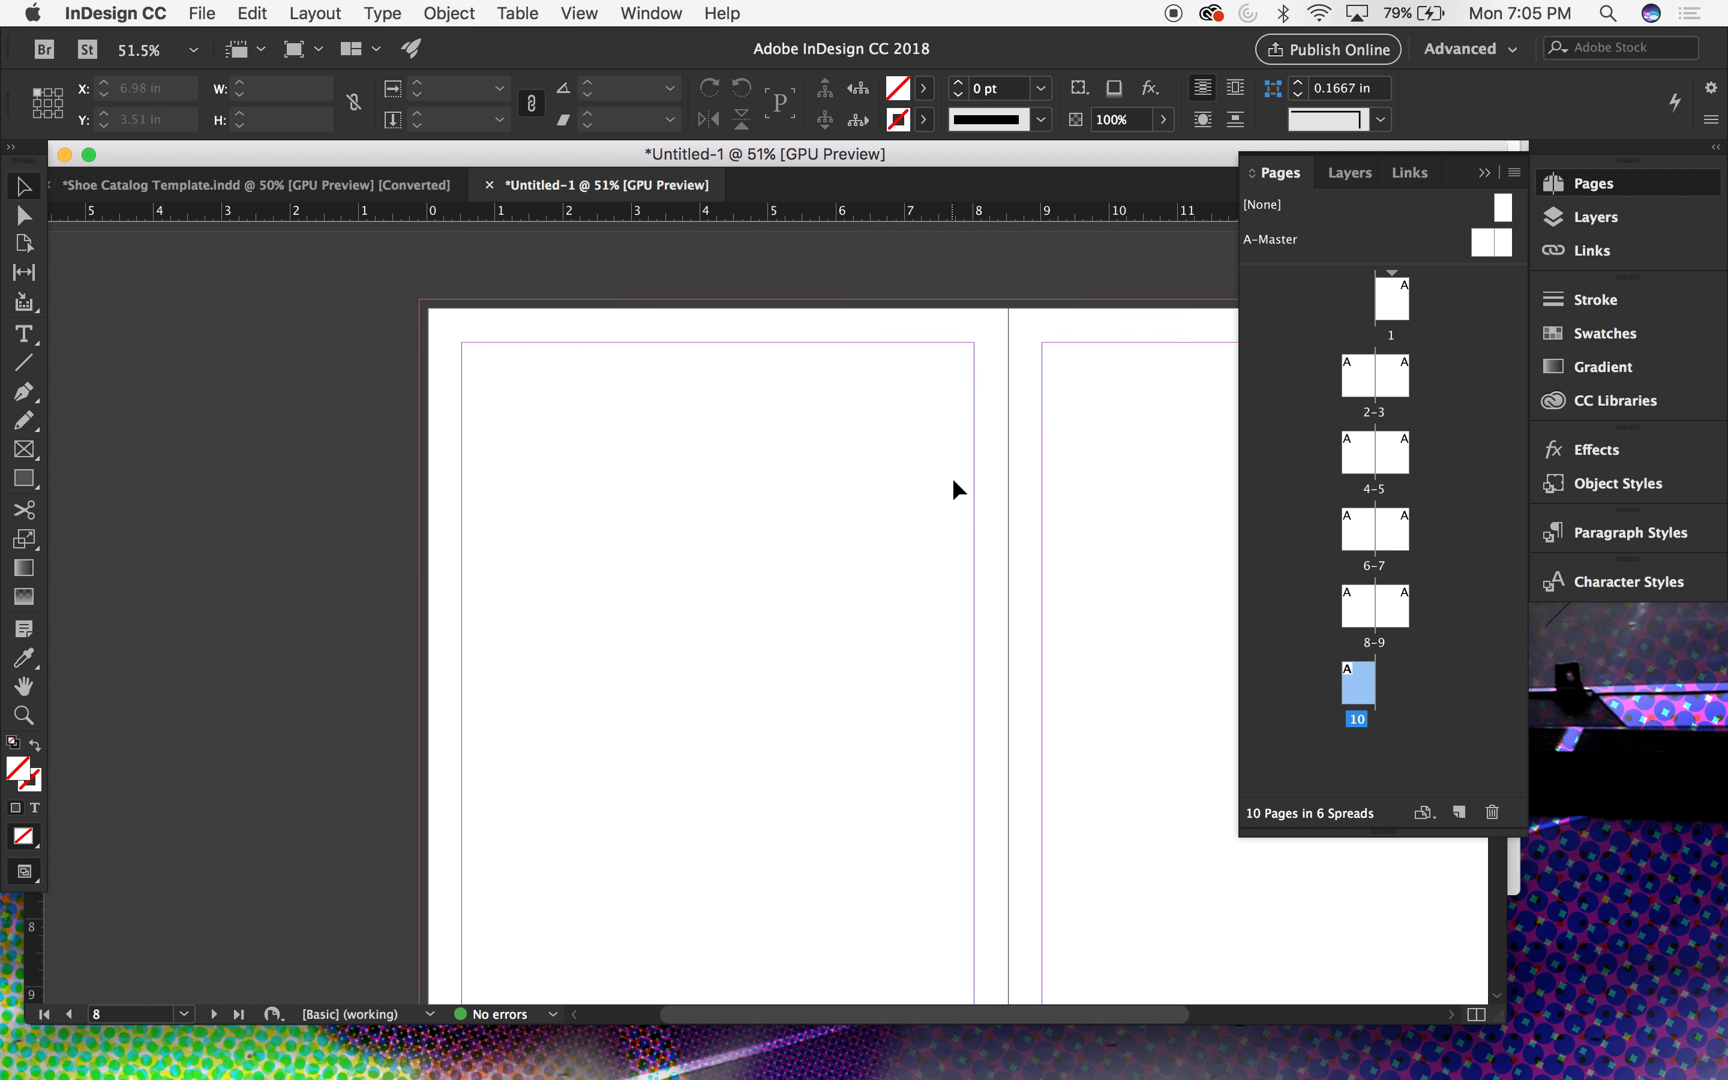
left_click(1459, 813)
left_click(1458, 815)
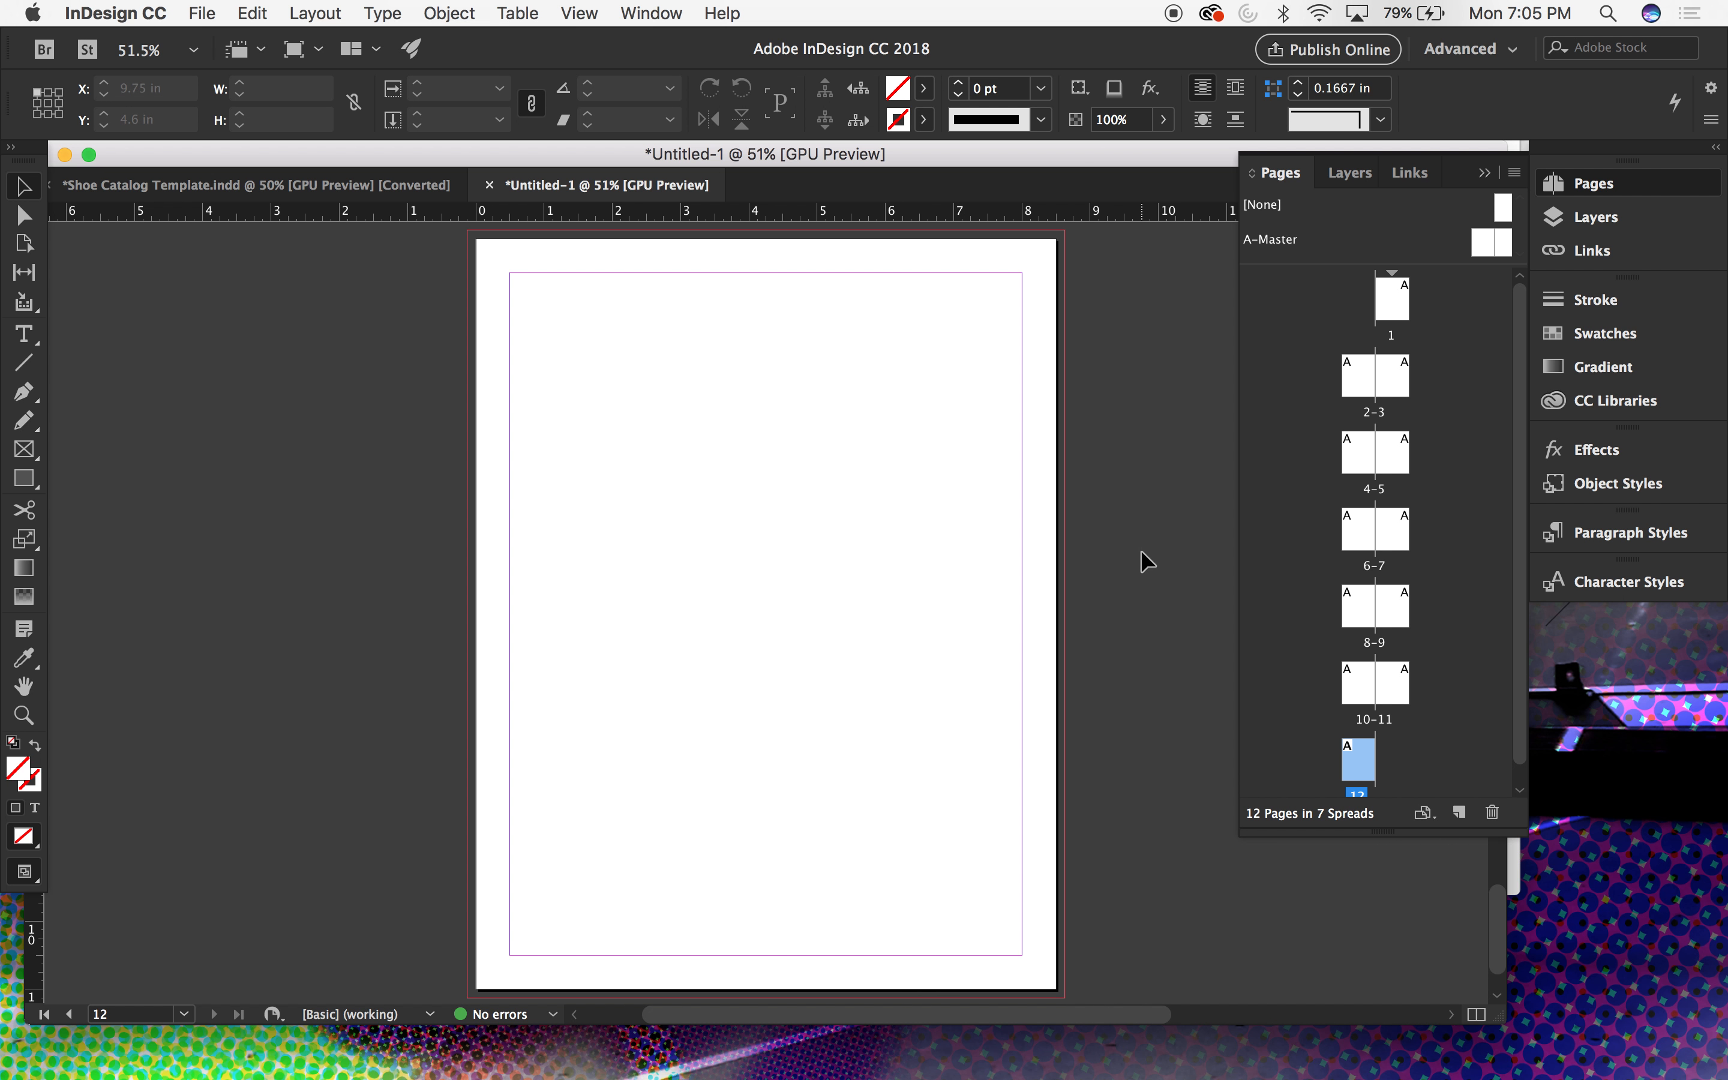
Step: Look through the blank spreads from page 12 back to page 1 to check the facing-page layout
scroll(1040, 468, "up", 6)
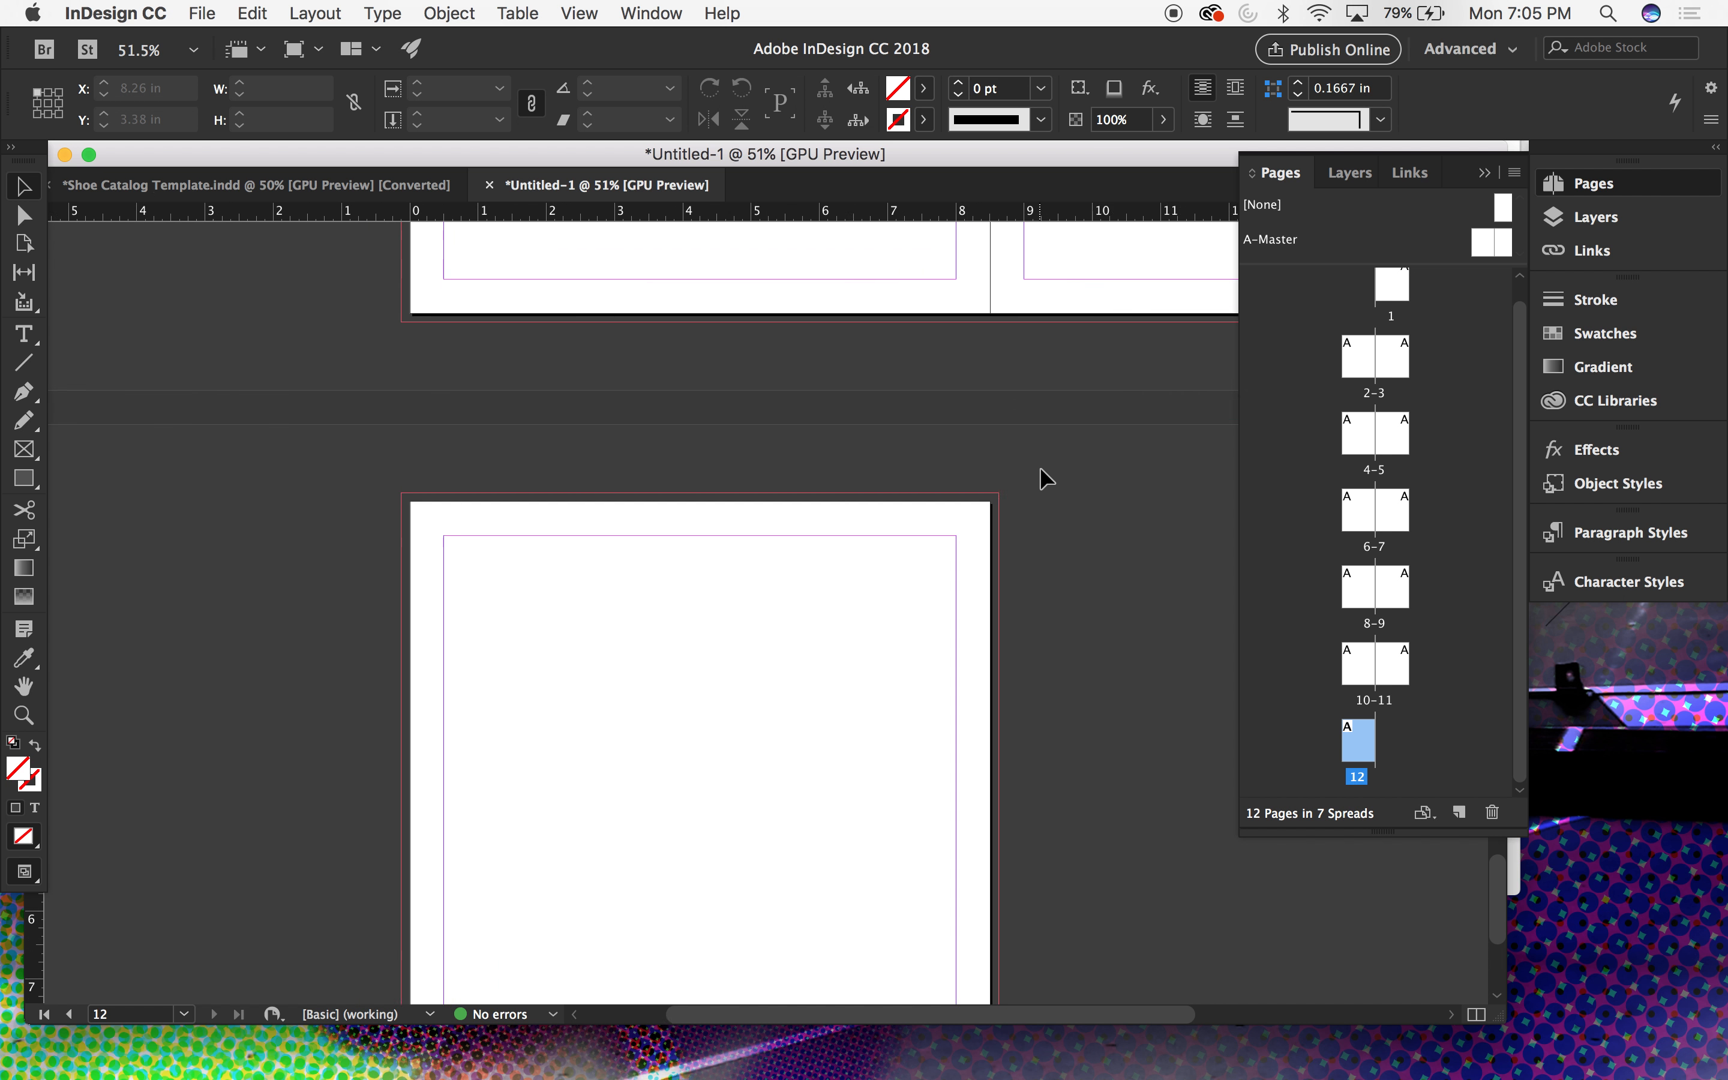
scroll(1041, 470, "up", 10)
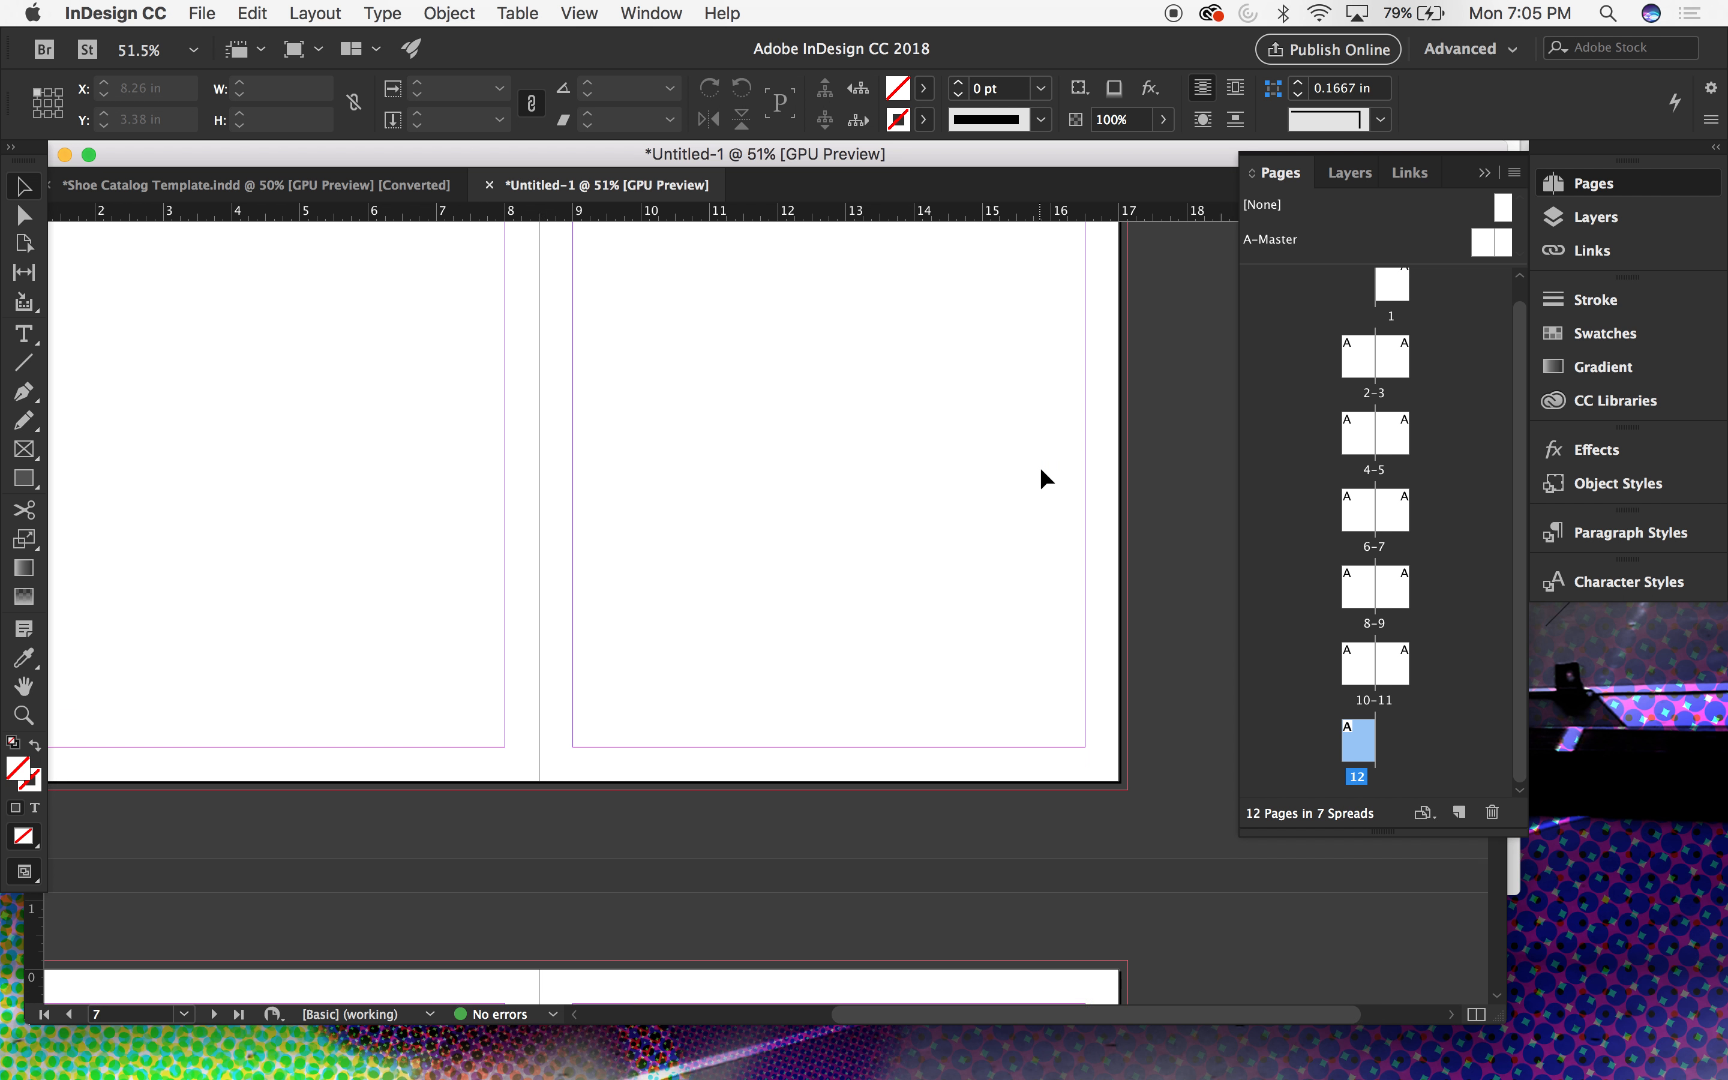
scroll(1040, 469, "down", 1)
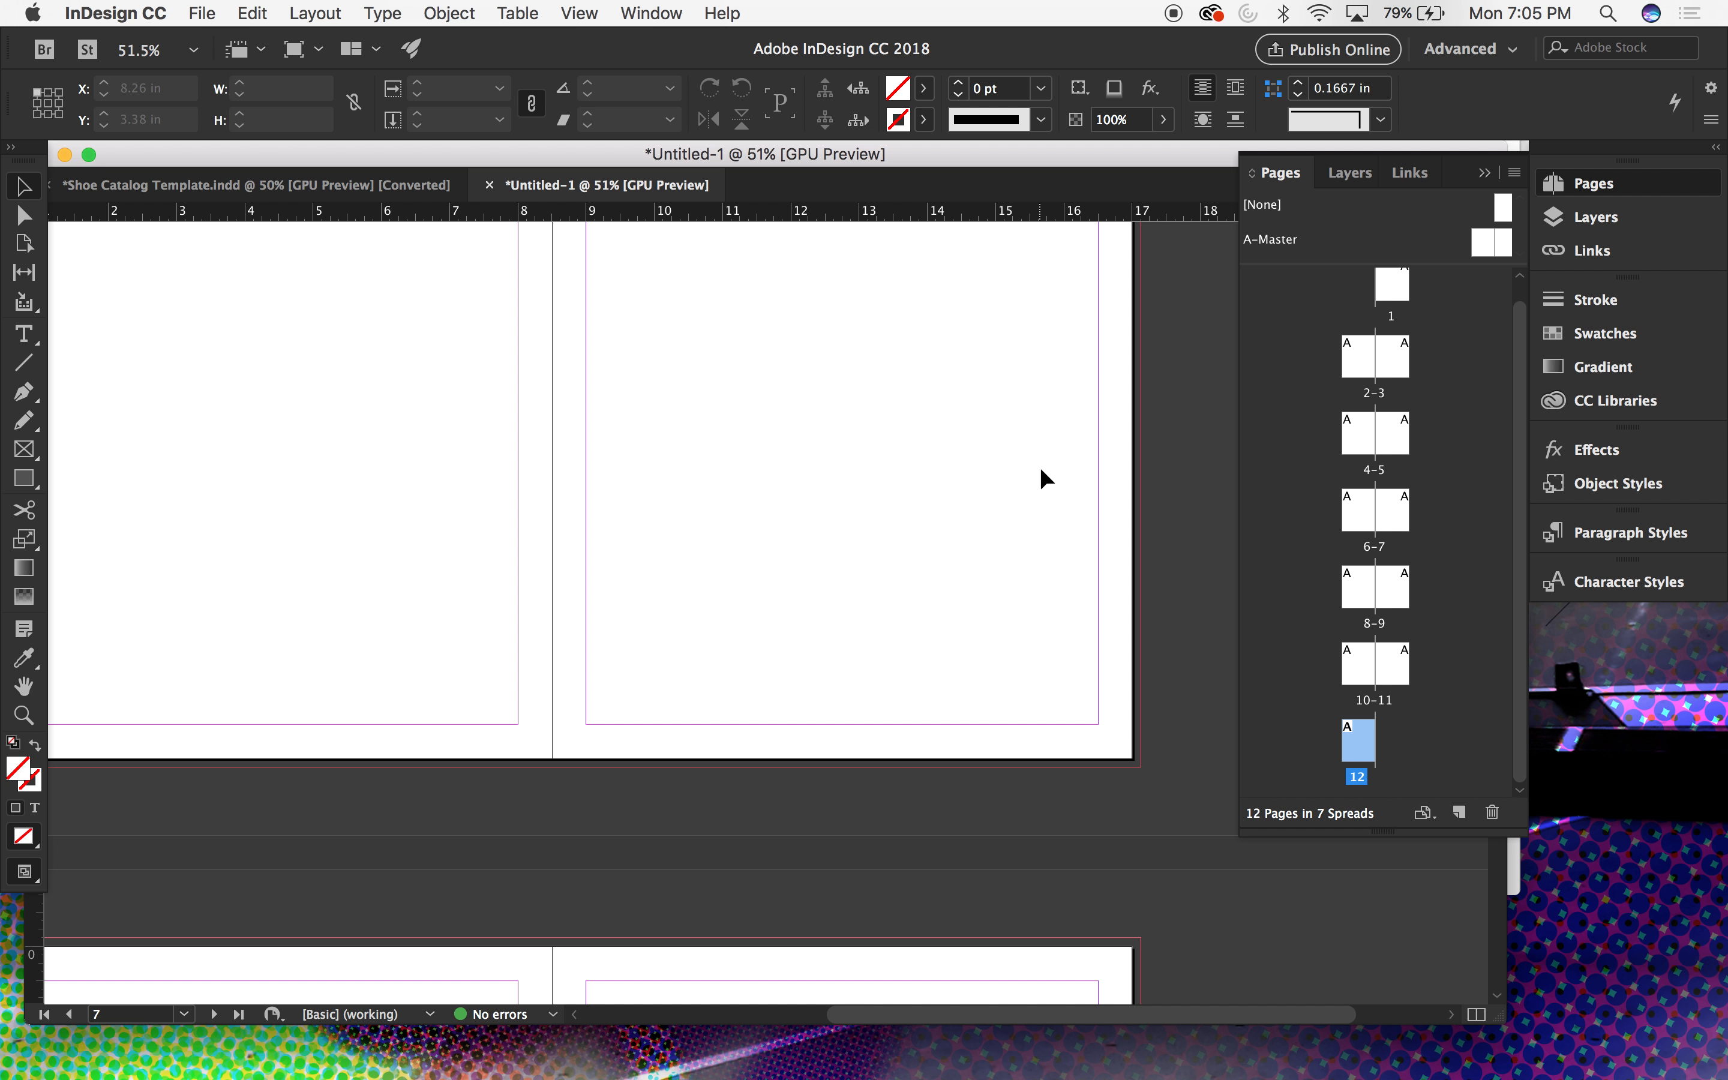
scroll(1039, 467, "up", 15)
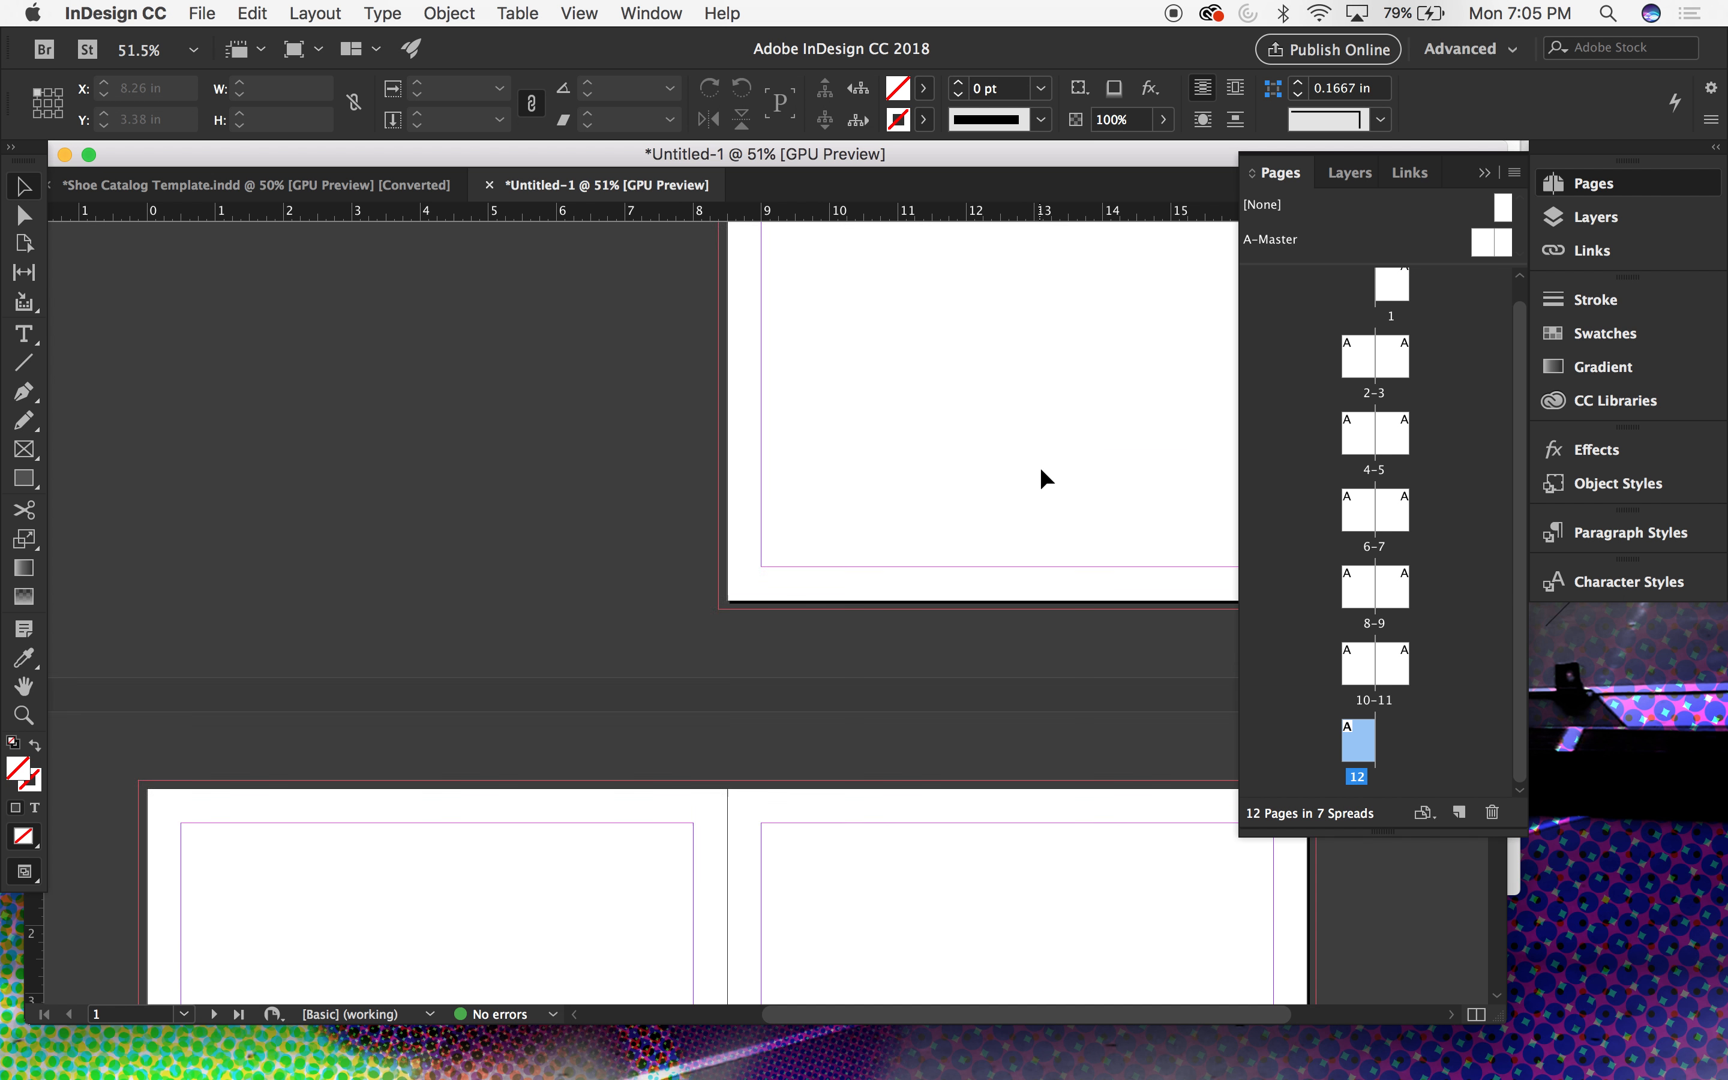
scroll(1040, 467, "up", 7)
scroll(1040, 467, "down", 10)
scroll(1040, 467, "right", 3)
scroll(1040, 468, "up", 5)
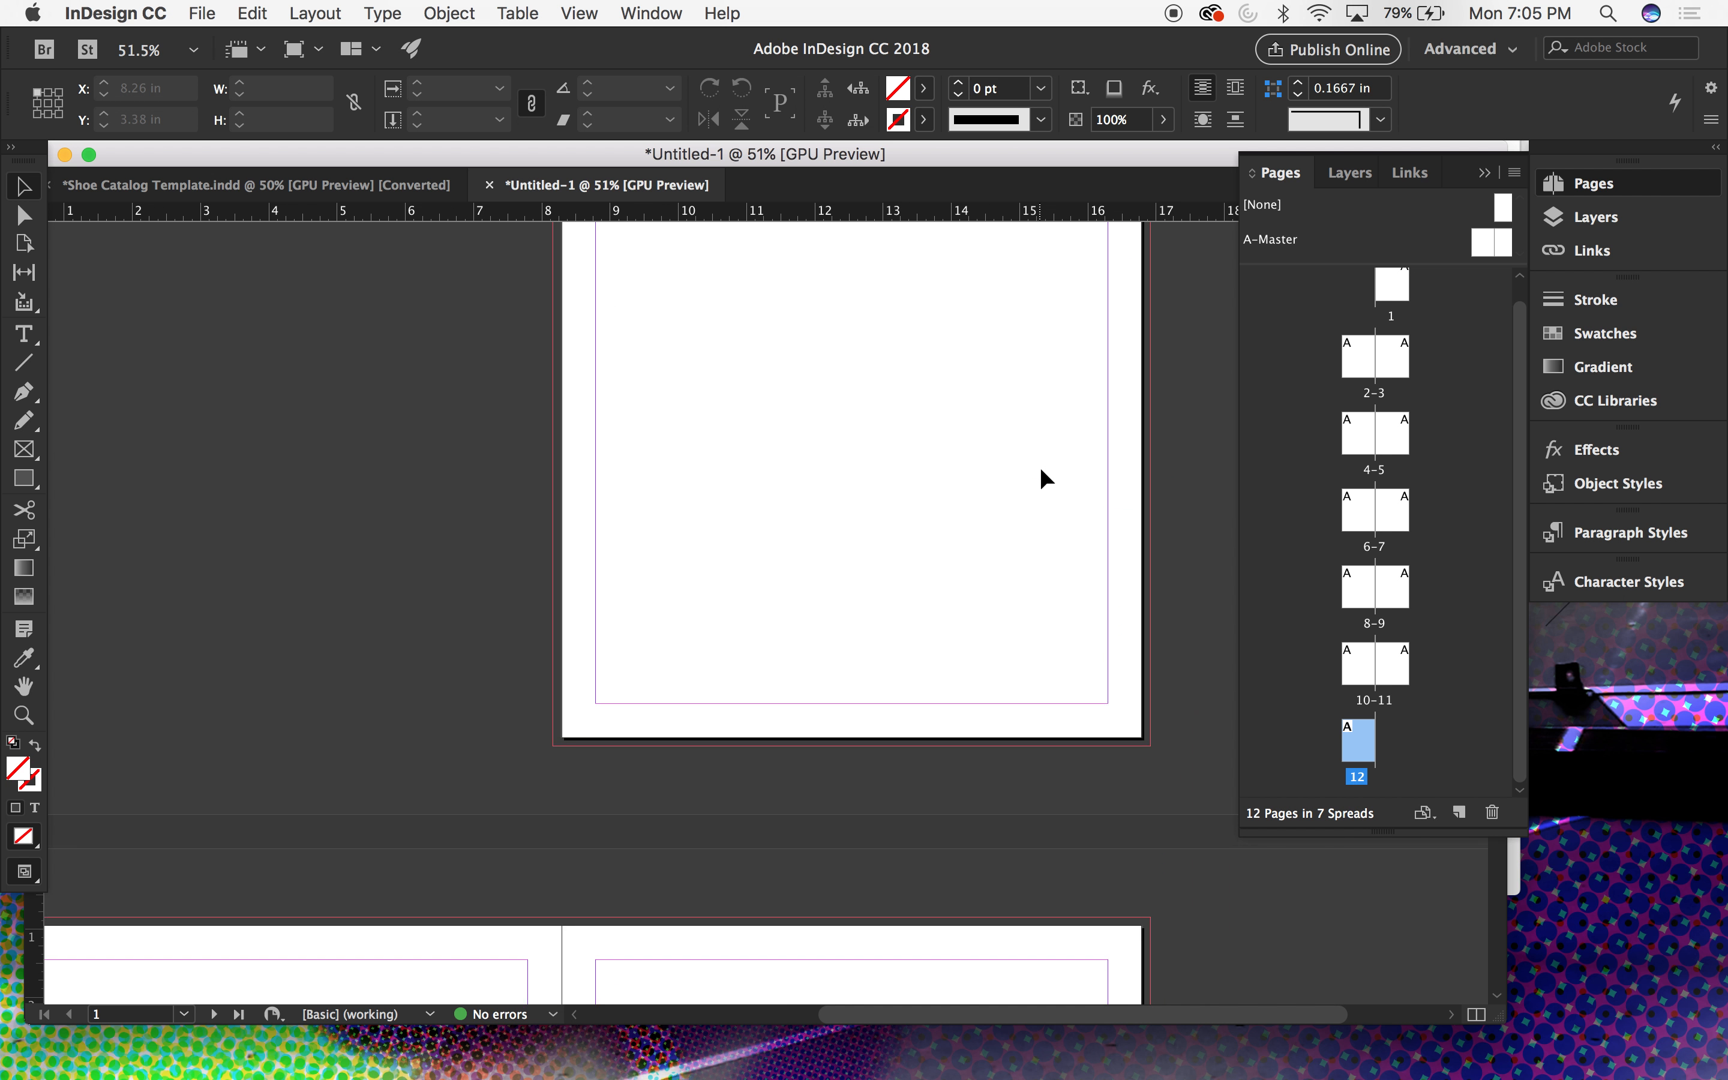
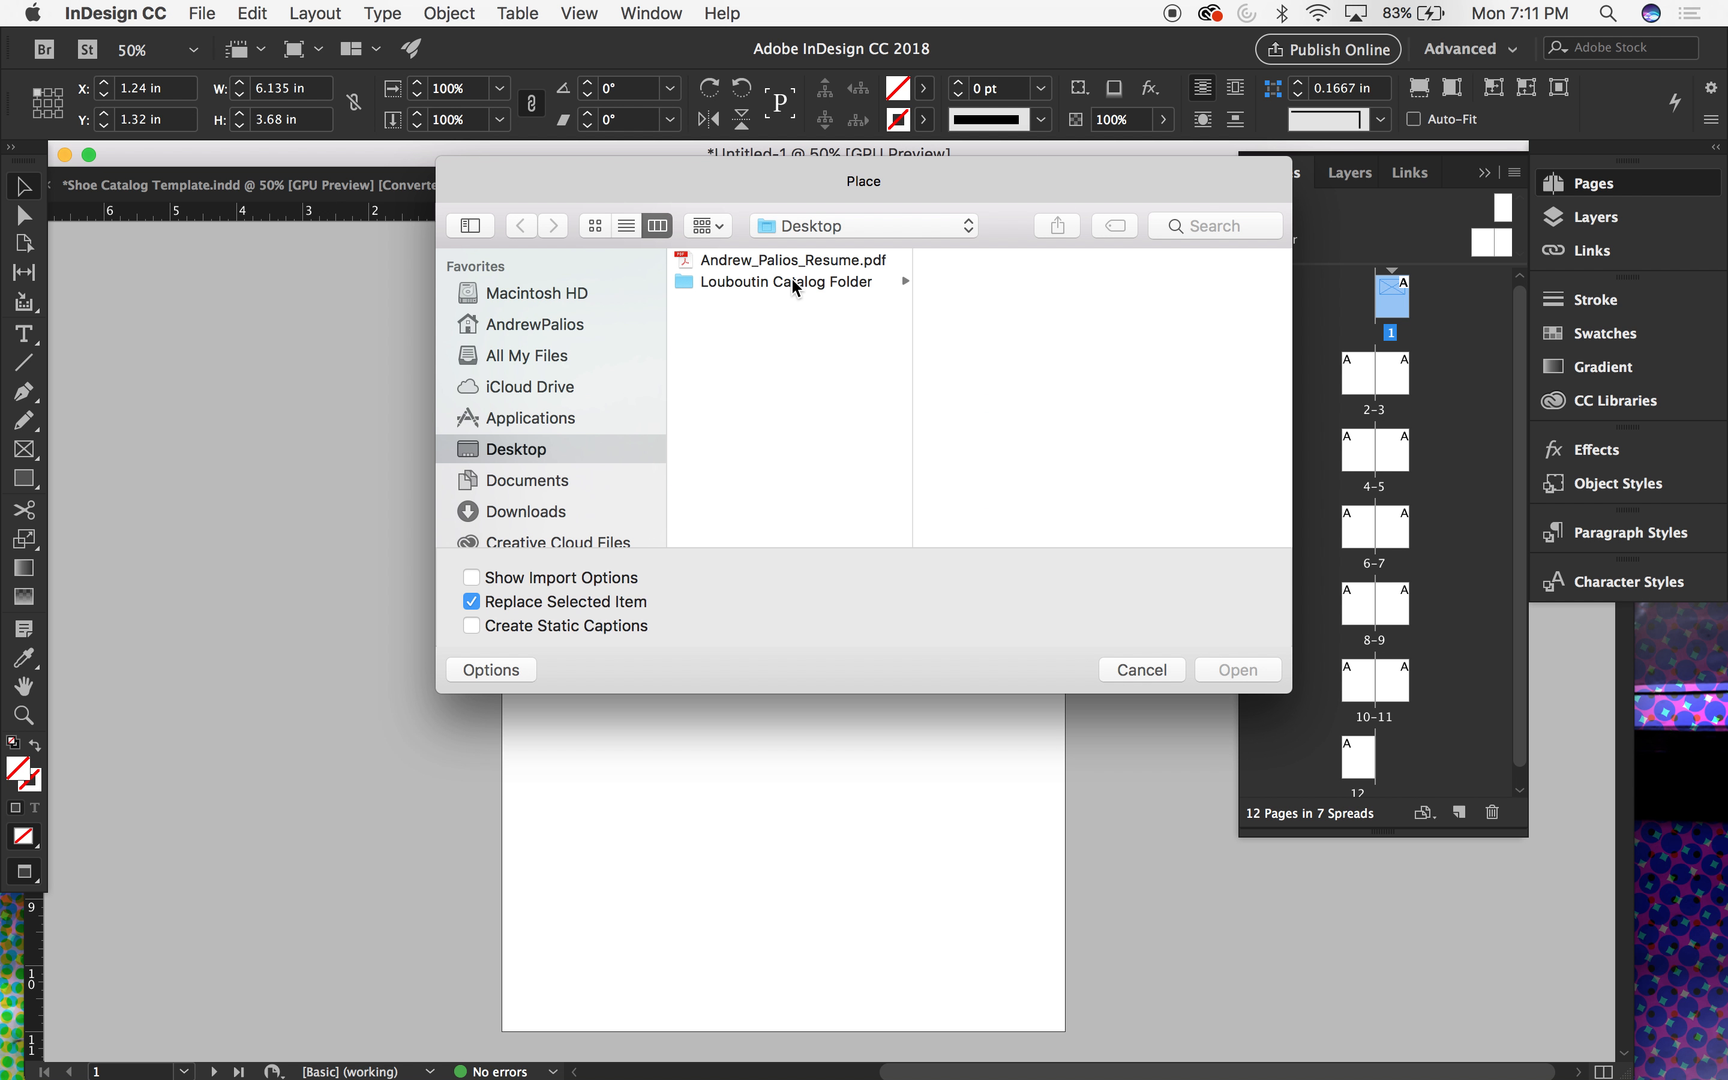
Step: Place Dress-Two.psd from the Links folder of the Louboutin Catalog Folder into the selected frame on page 1
left_click(750, 283)
left_click(966, 303)
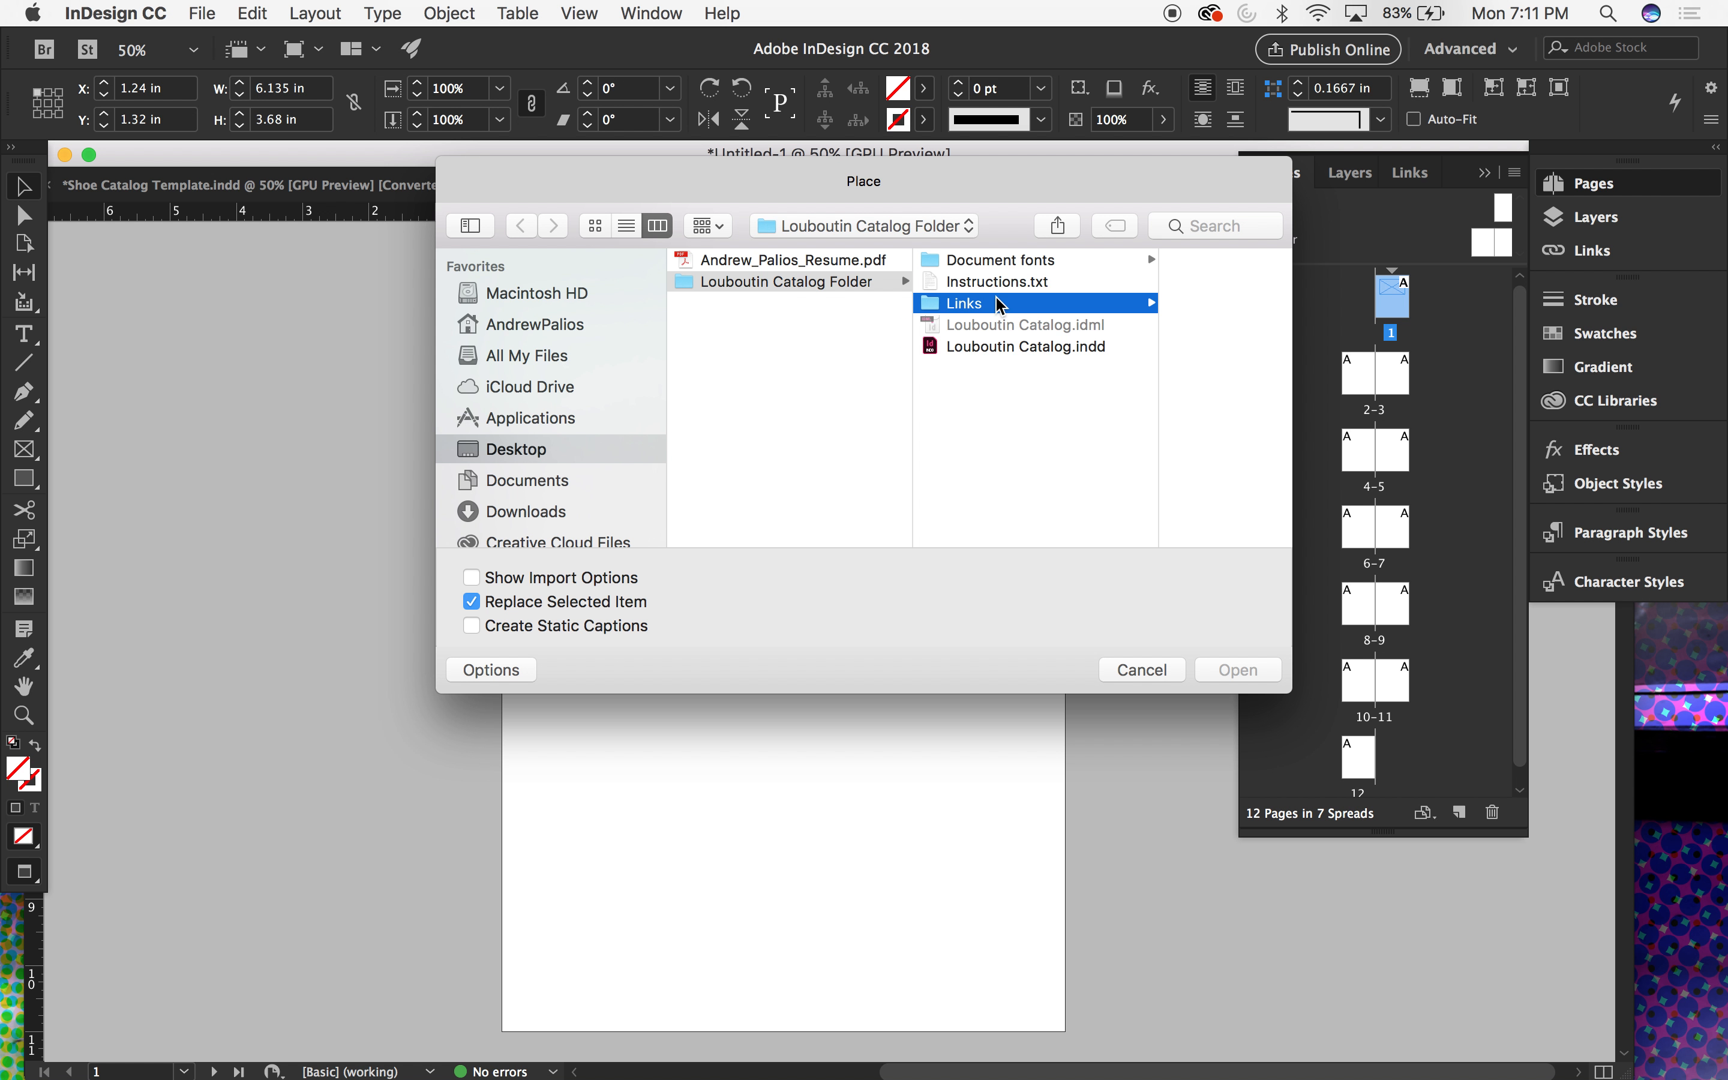
left_click(1135, 323)
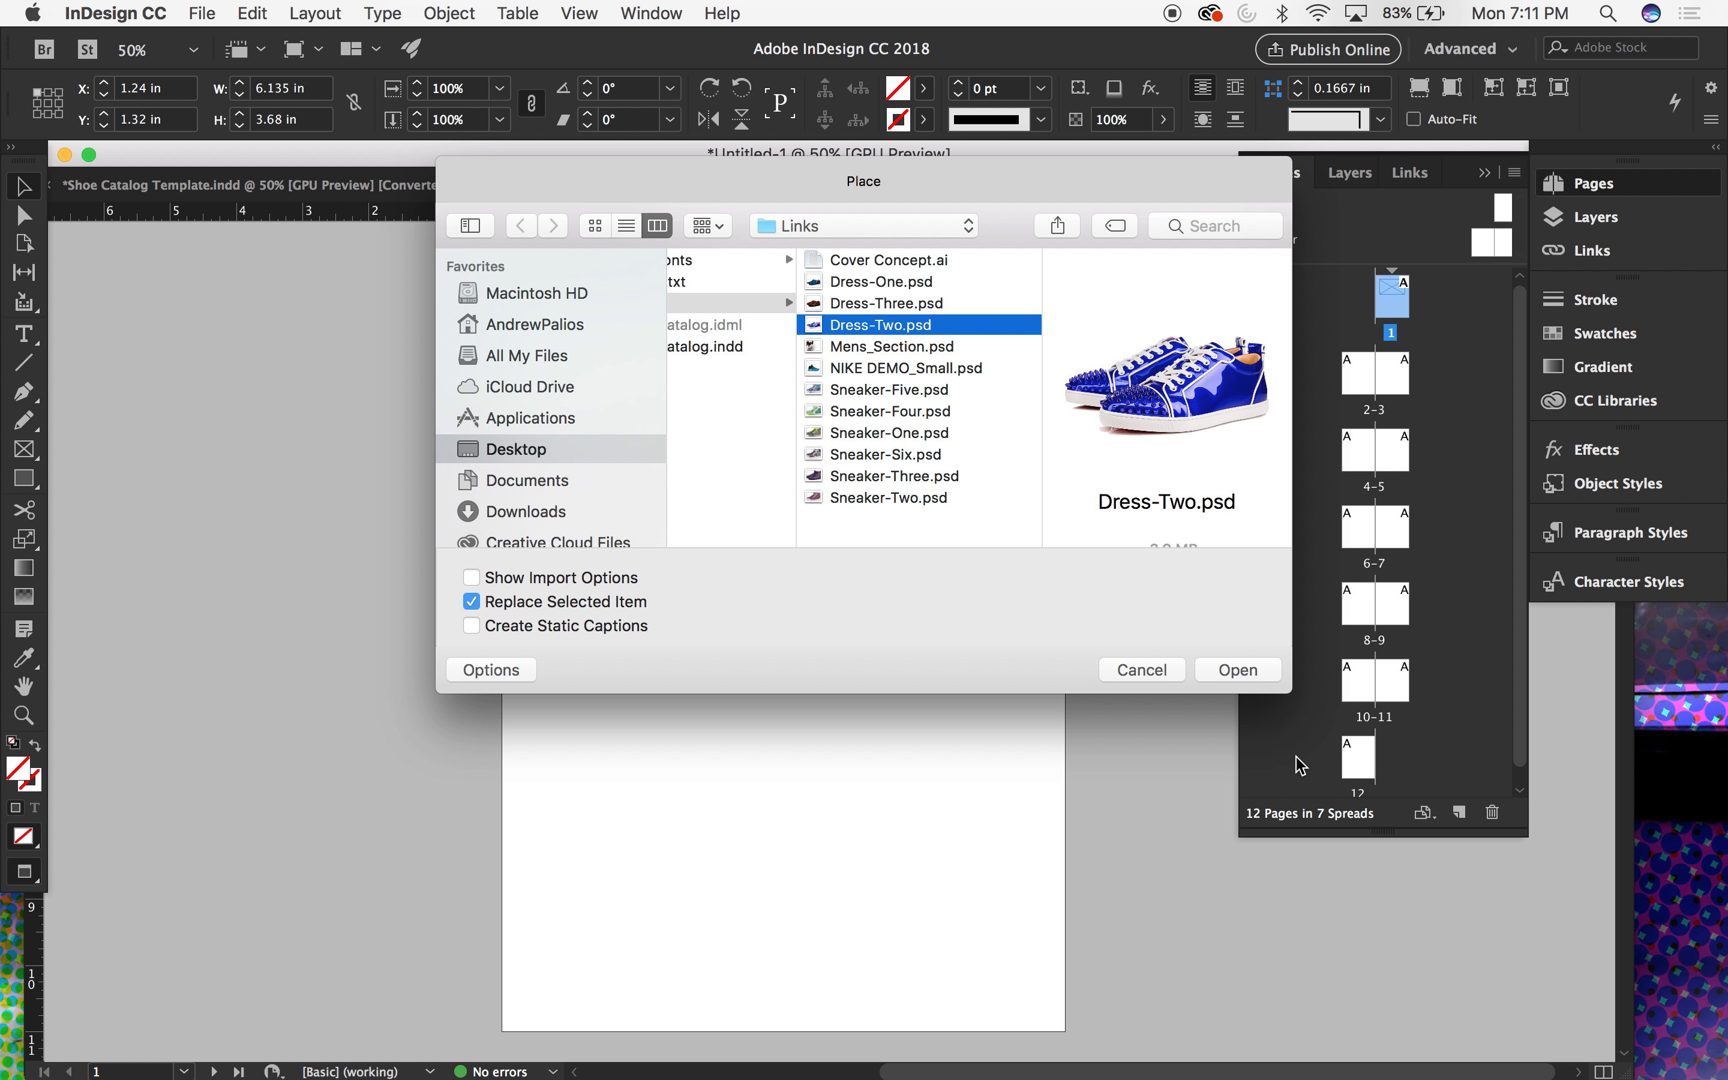
left_click(1240, 669)
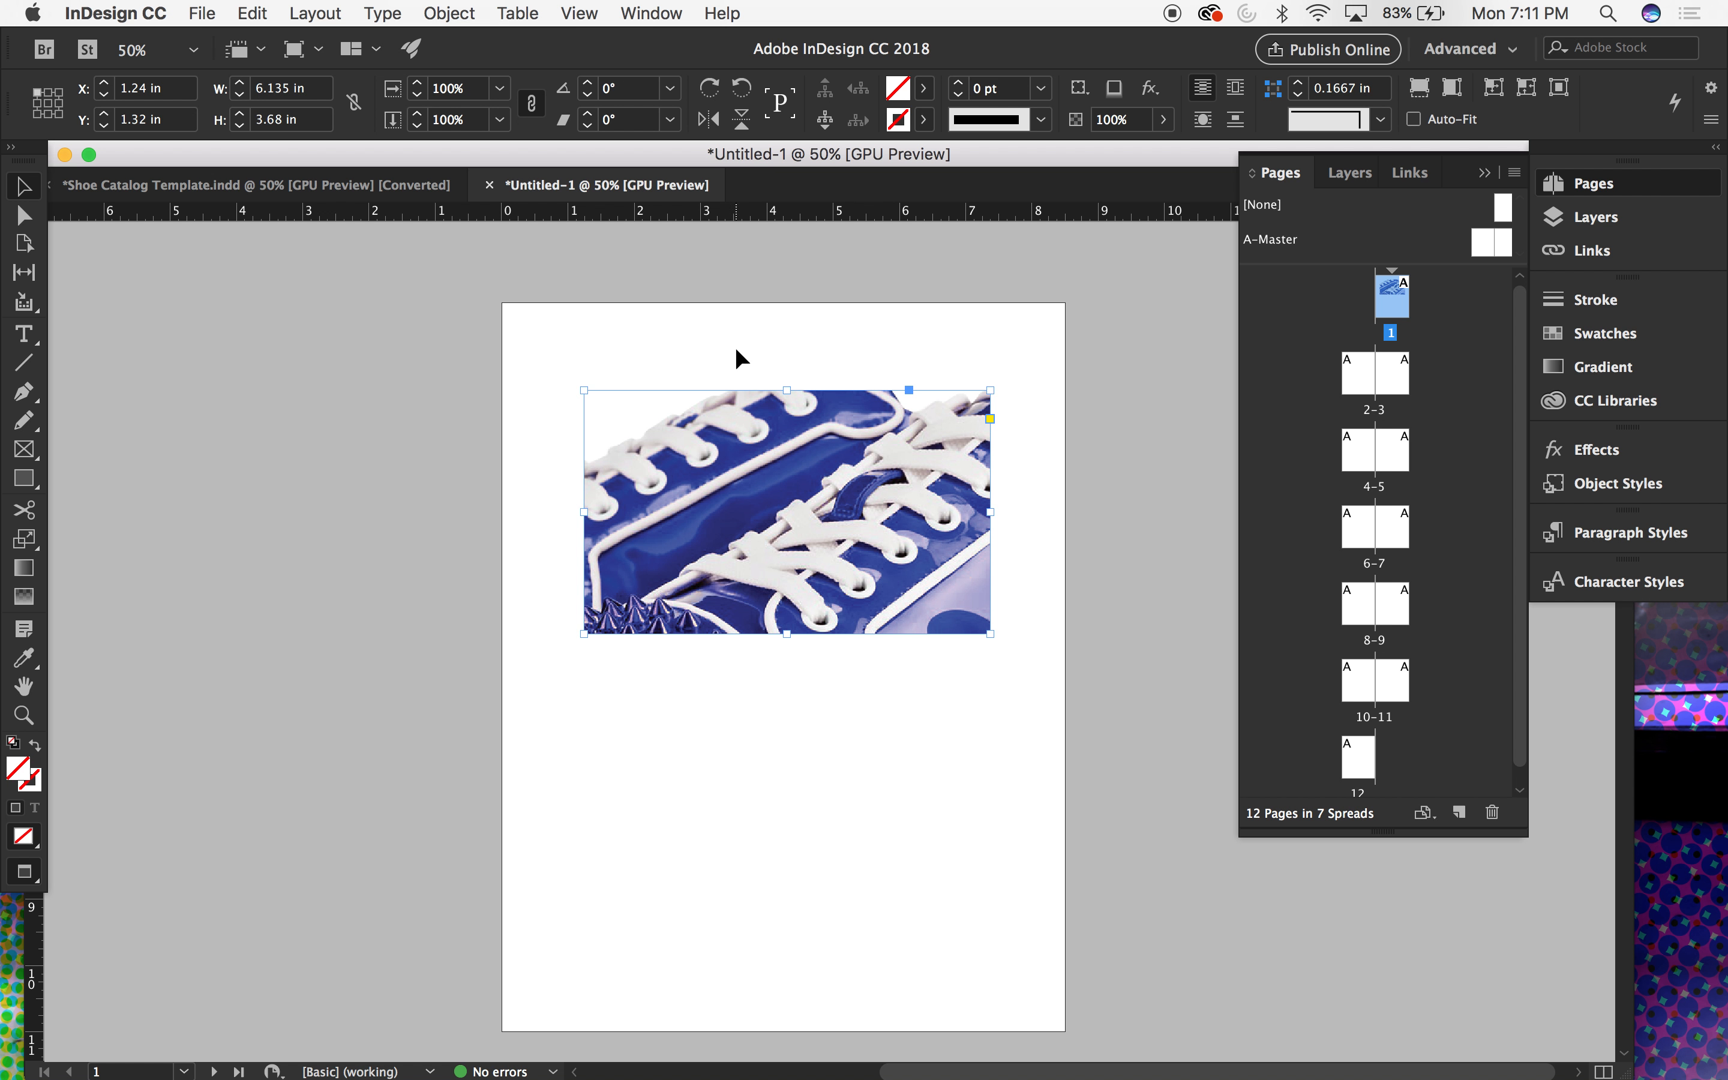
Step: Align the image frame to the upper-left margin corner at X 0.75 in, Y 0.25 in, and widen it to 7.5 in
mouse_move(788, 525)
key("super+equal")
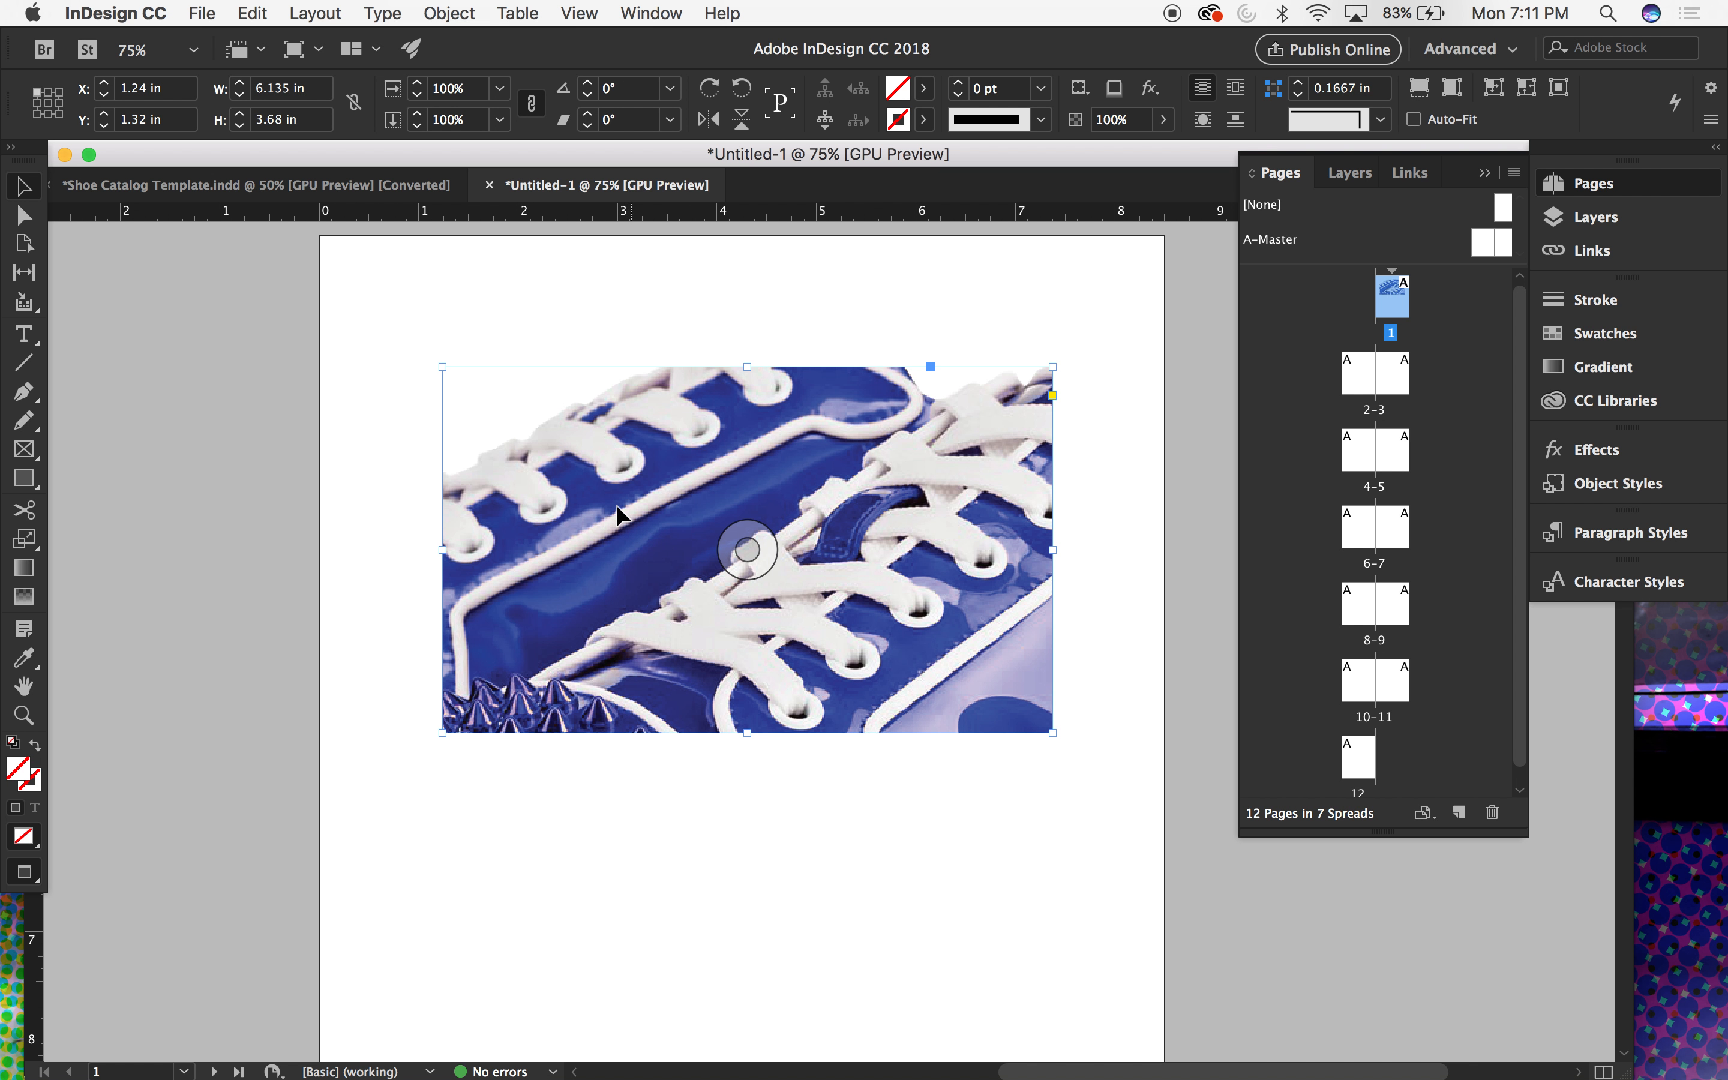
left_click_drag(612, 516, 567, 417)
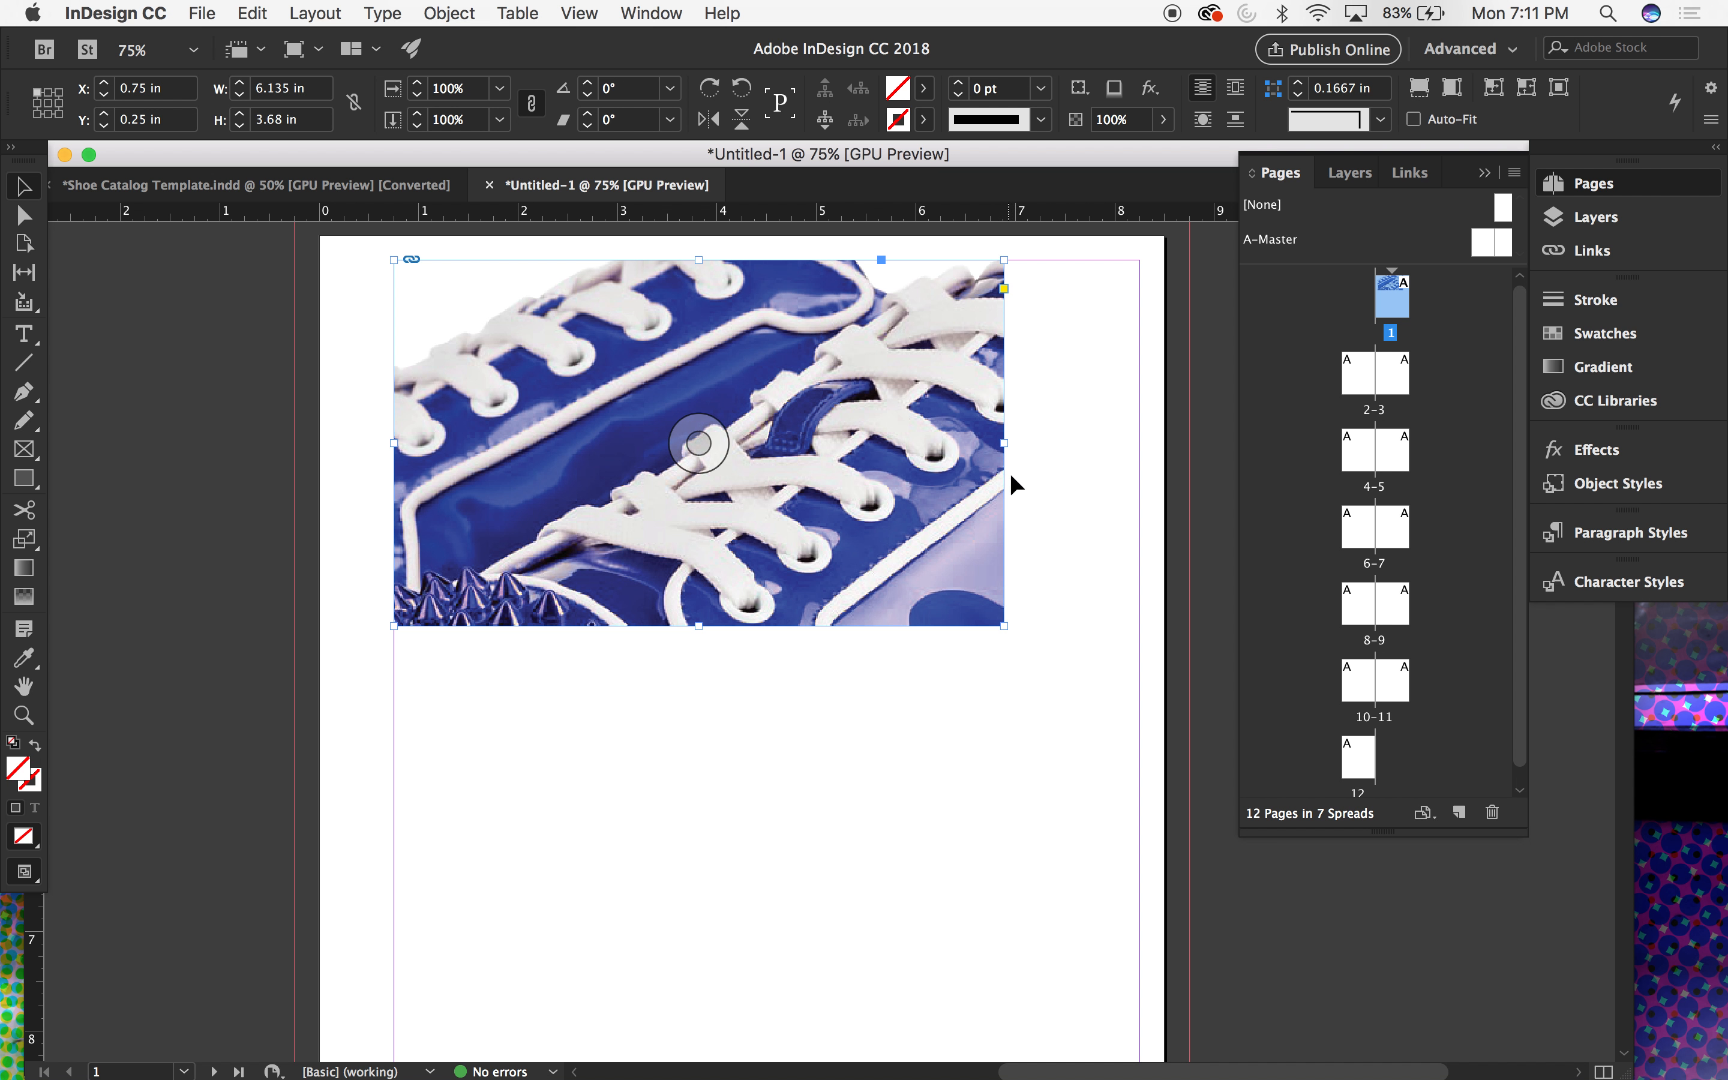
left_click_drag(1004, 443, 1139, 439)
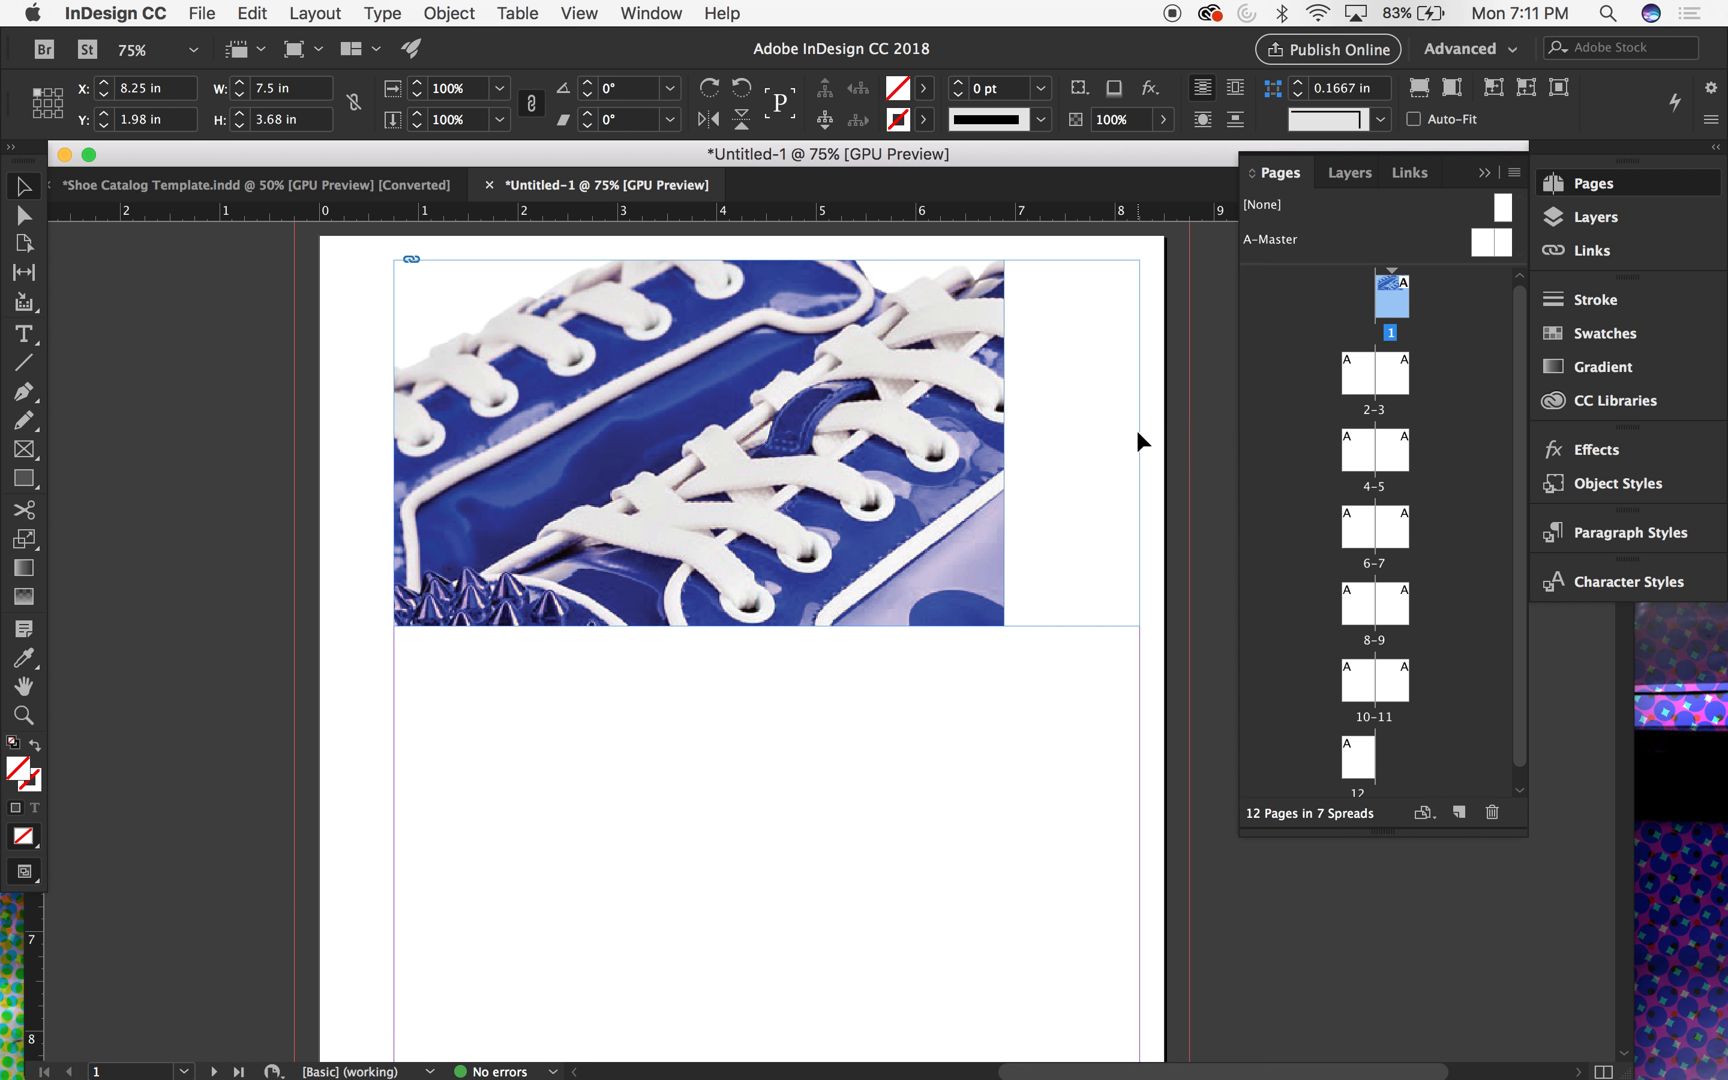
Step: Examine the placed shoe image and its frame on page 1 at several zoom levels
left_click(861, 855)
key("super+minus")
key("super+minus")
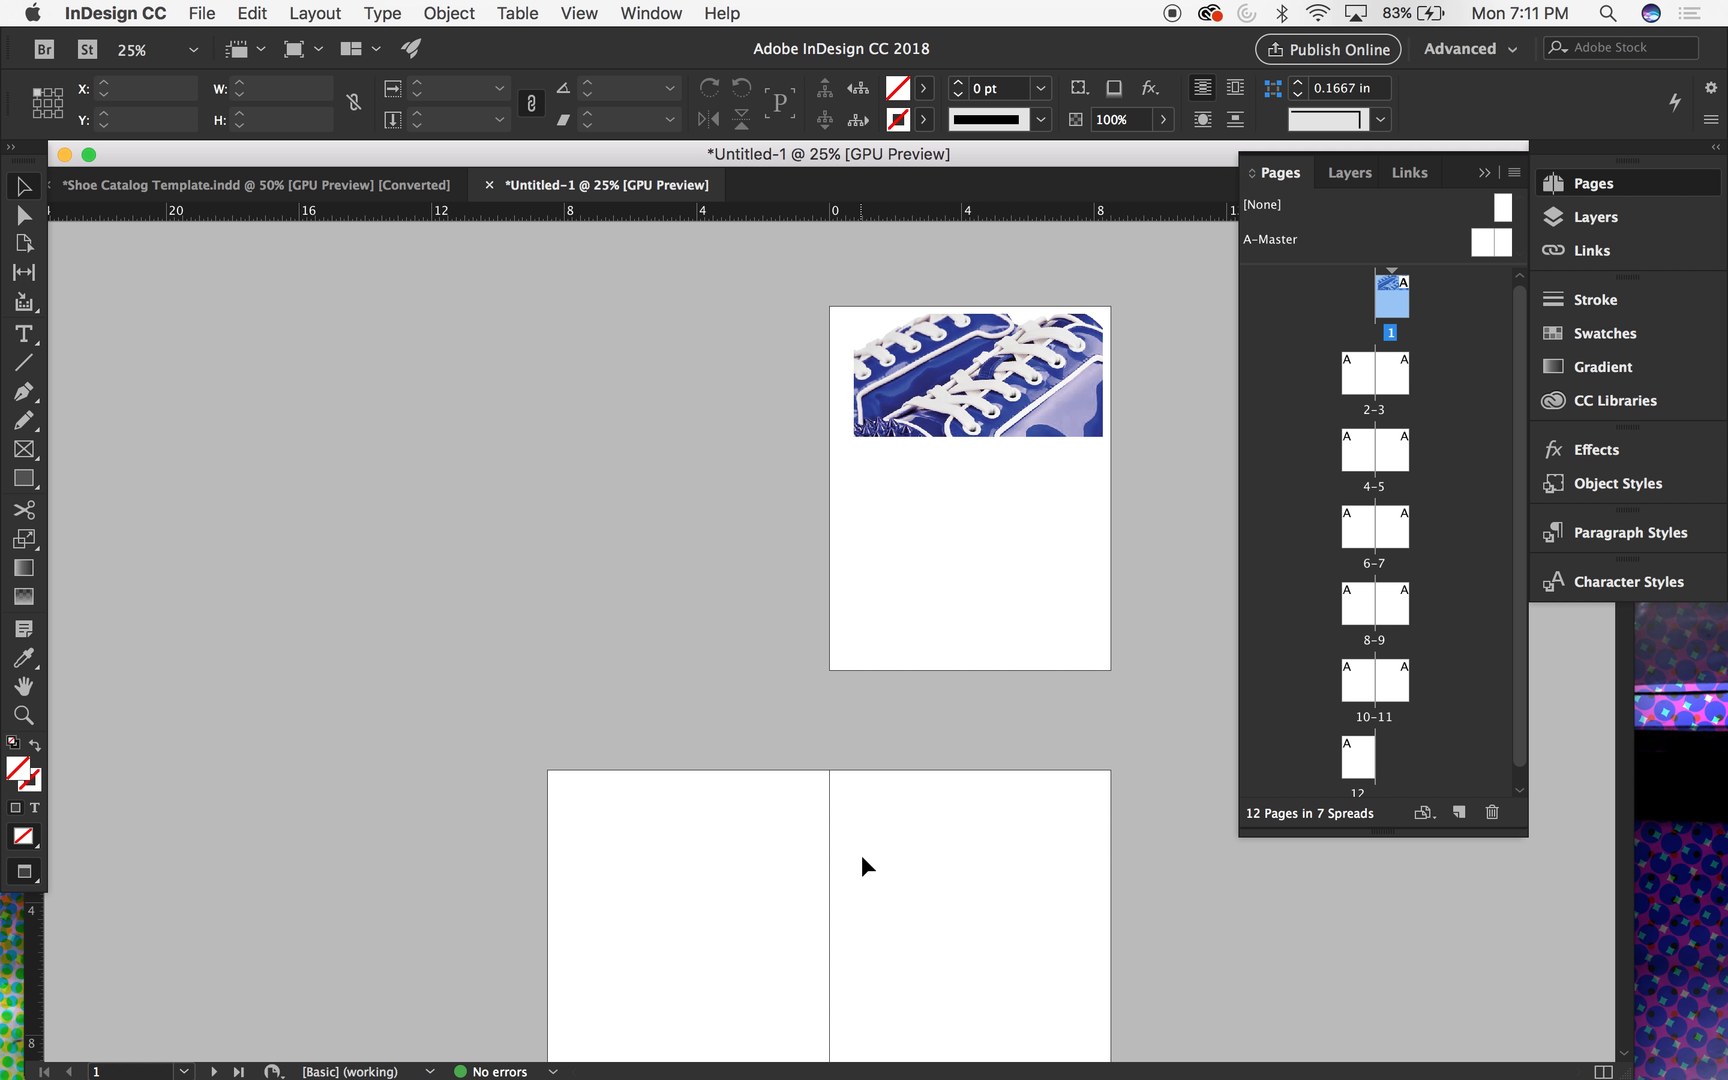
key("super+equal")
scroll(861, 855, "right", 5)
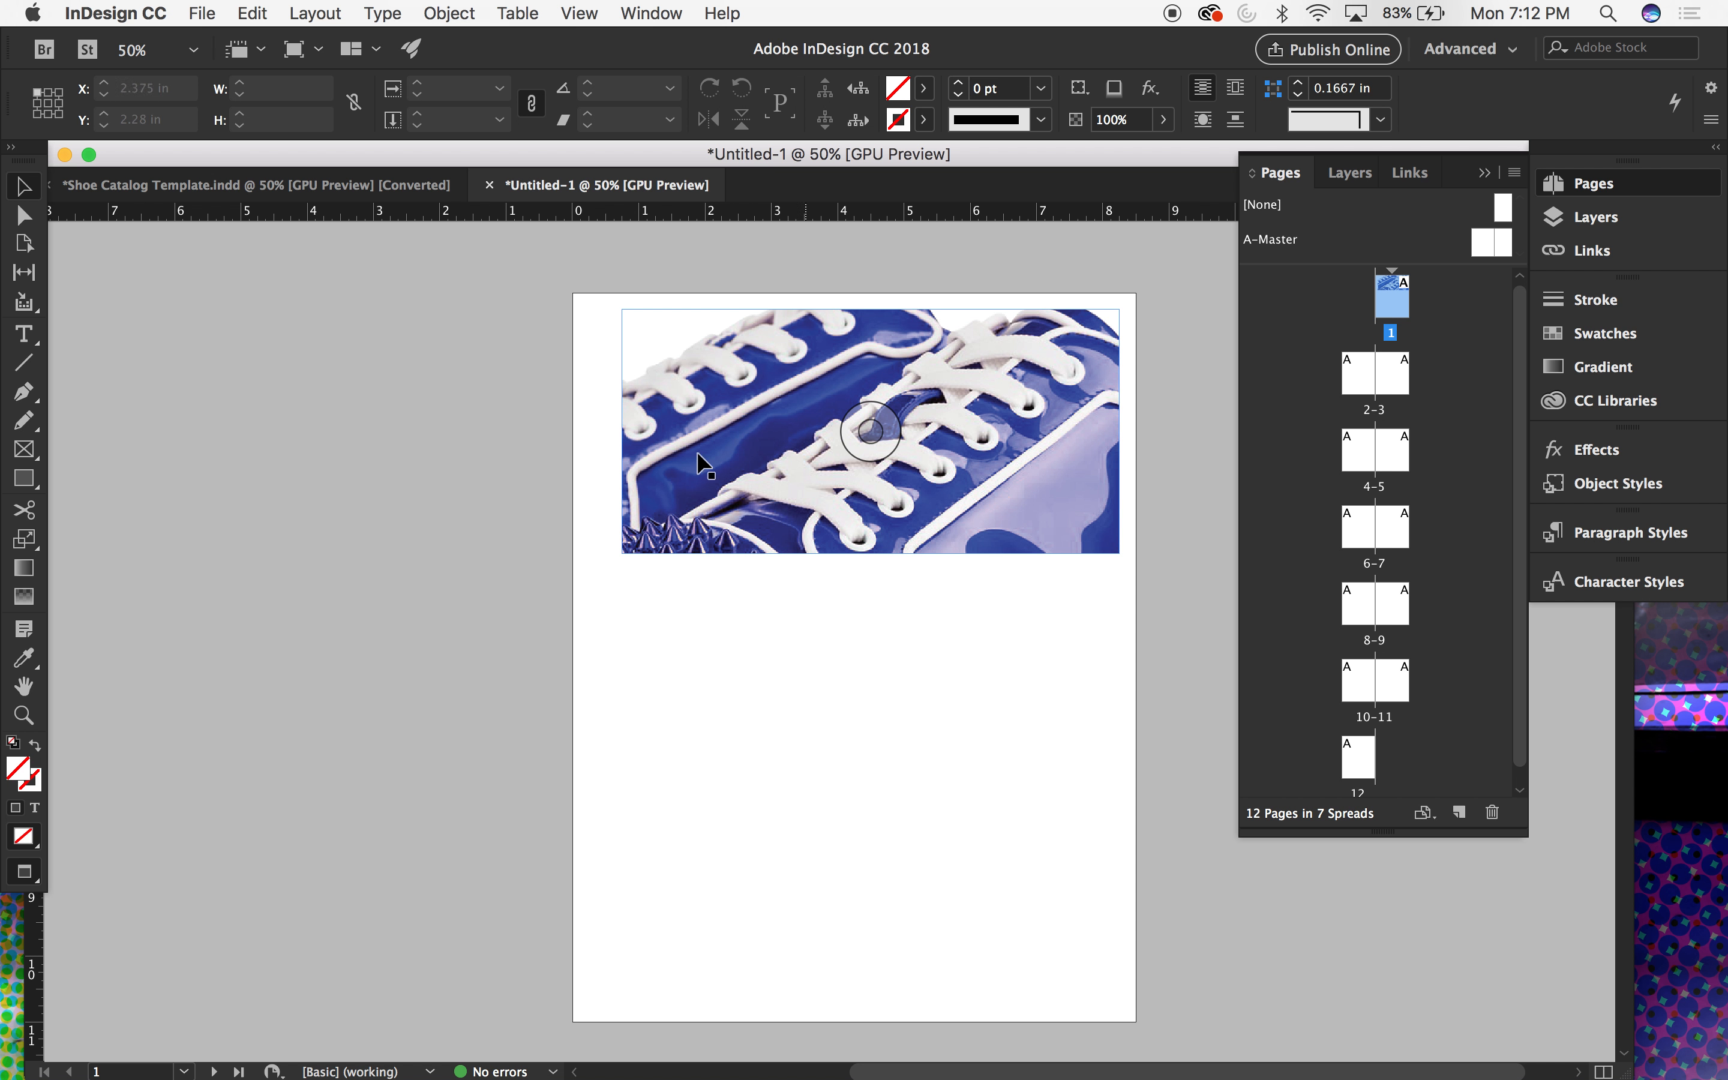
key("super+=")
scroll(582, 379, "up", 4)
scroll(582, 378, "right", 2)
scroll(582, 386, "down", 3)
scroll(582, 386, "left", 1)
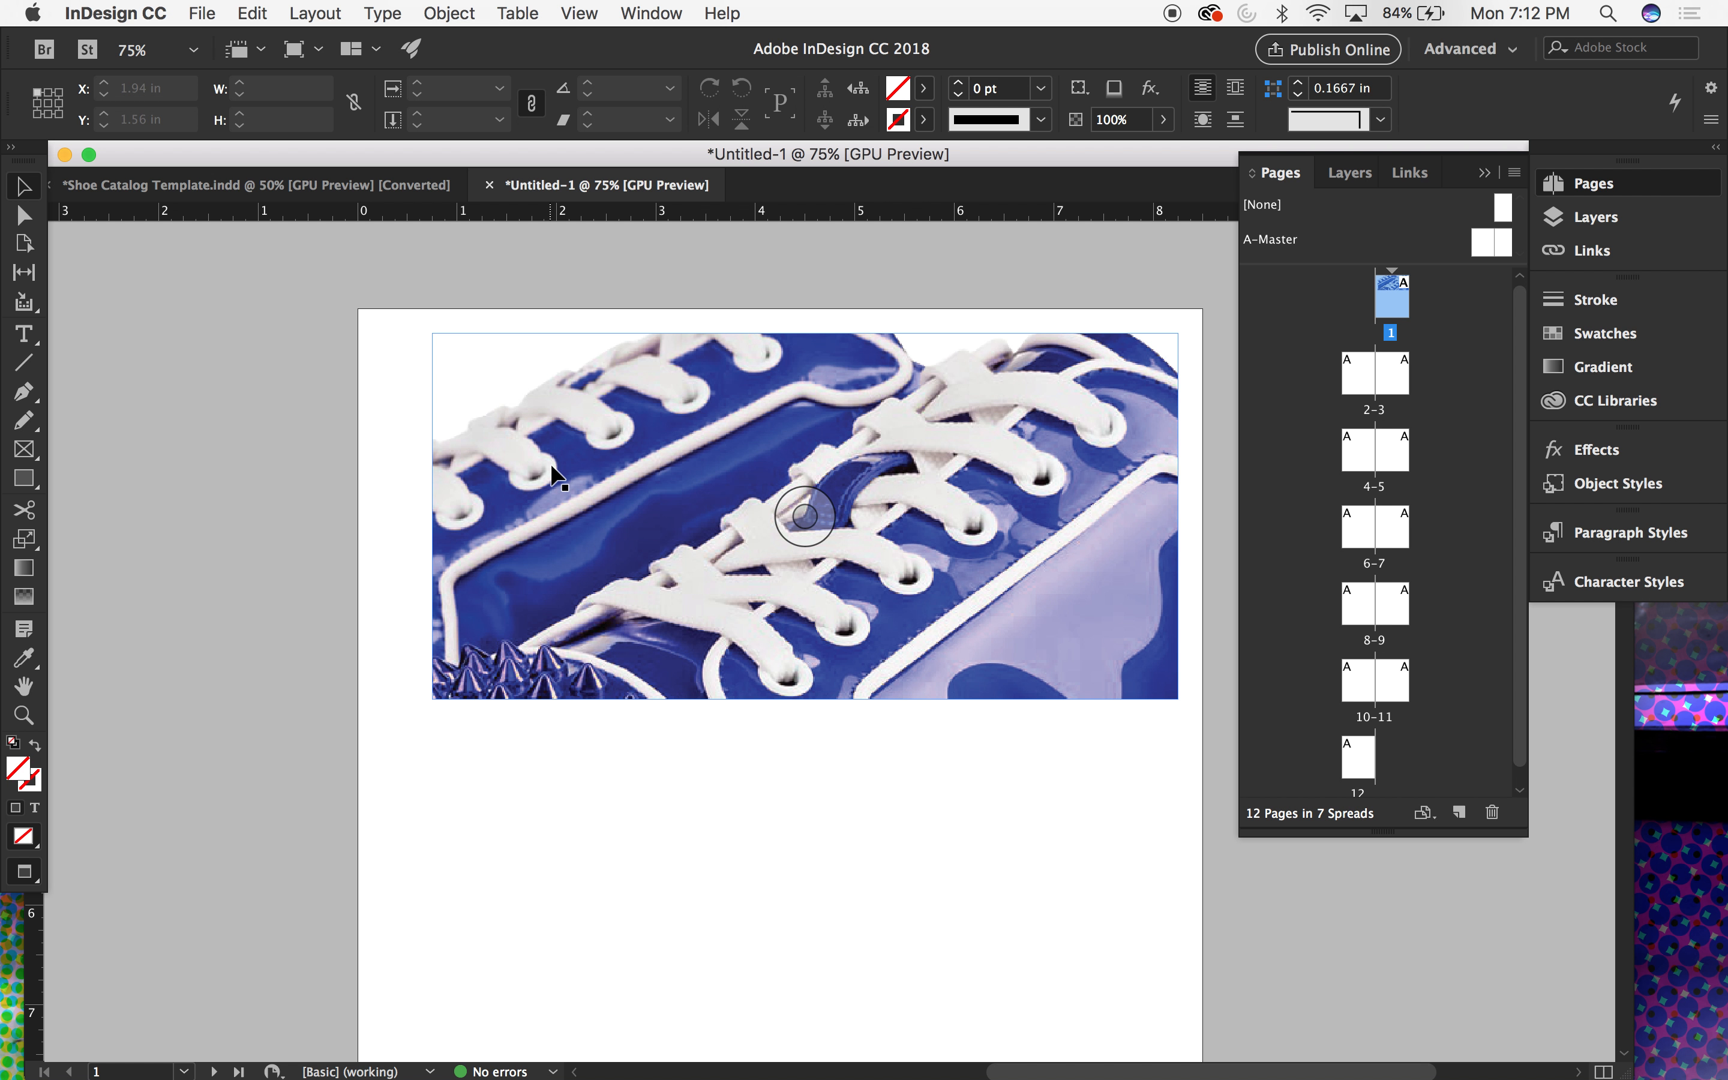
Step: Widen the image frame on page 1 to 8 in so it extends past the page's right edge into the bleed
left_click(626, 498)
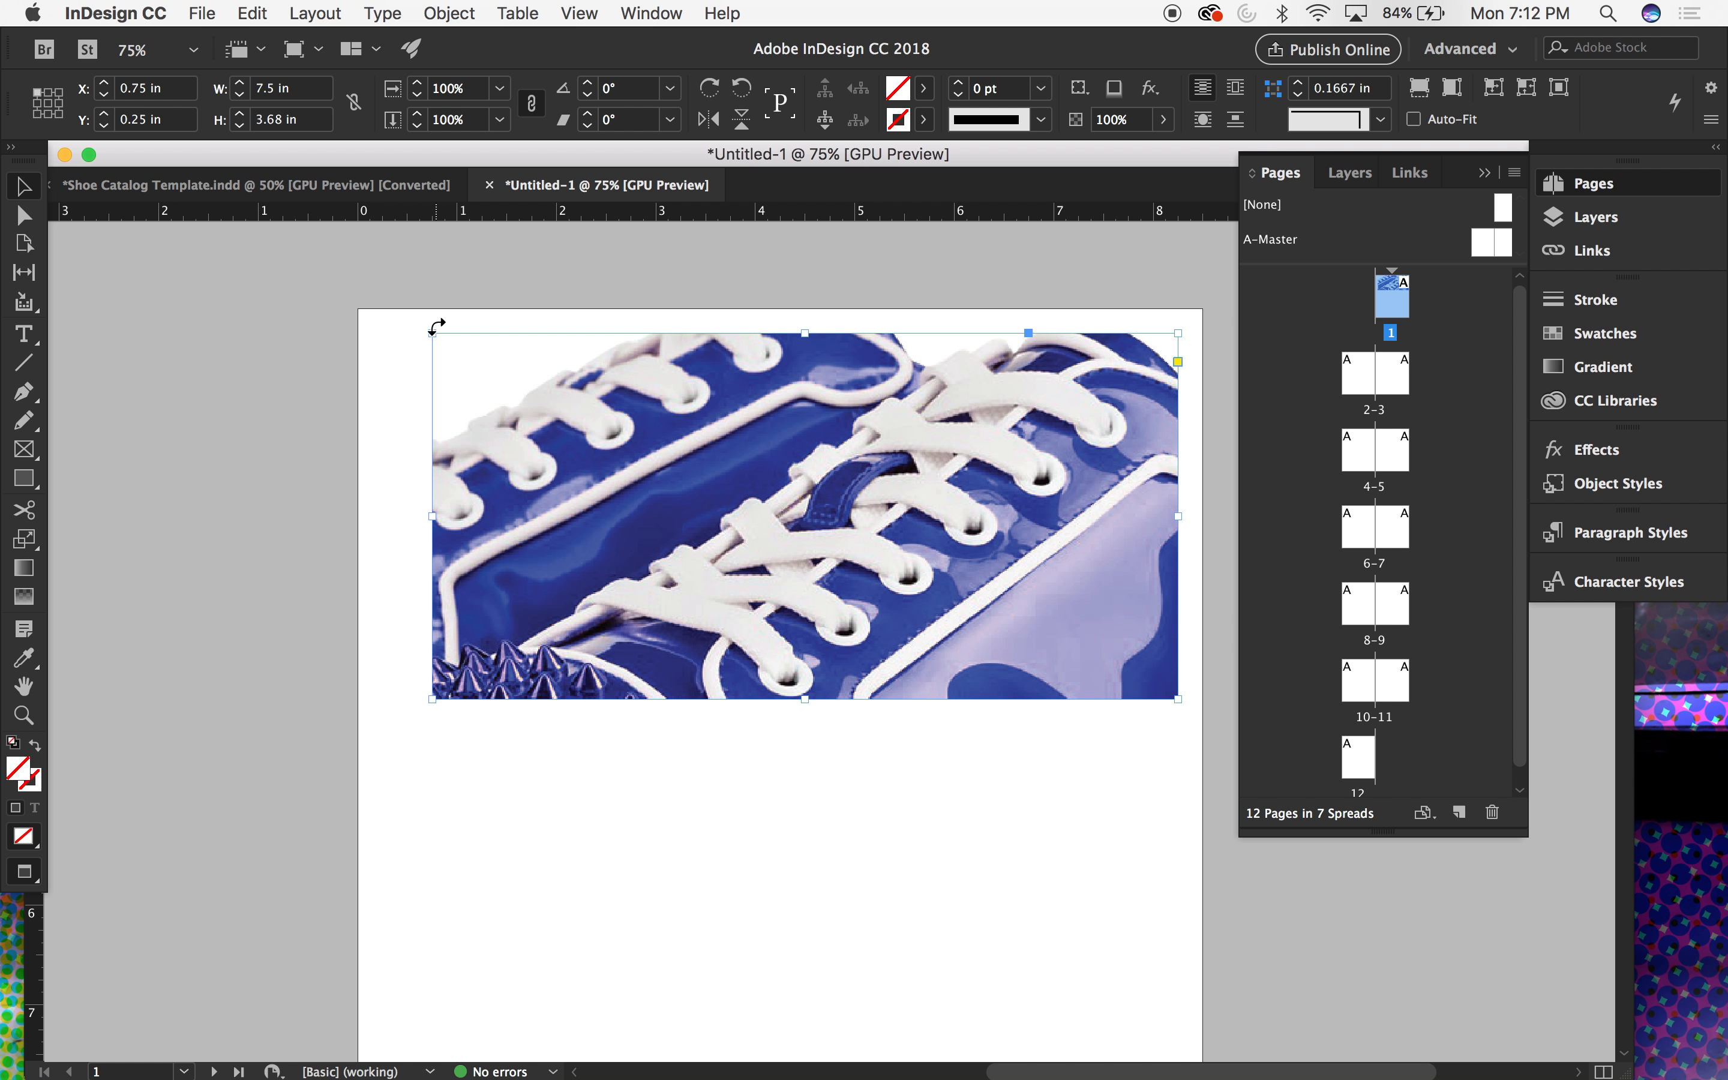
mouse_move(432, 515)
left_mouse_down()
mouse_move(379, 513)
mouse_move(843, 507)
mouse_move(480, 509)
mouse_move(897, 525)
mouse_move(406, 519)
mouse_move(455, 509)
mouse_move(432, 516)
left_mouse_up()
key("w")
key("w")
left_click(415, 509)
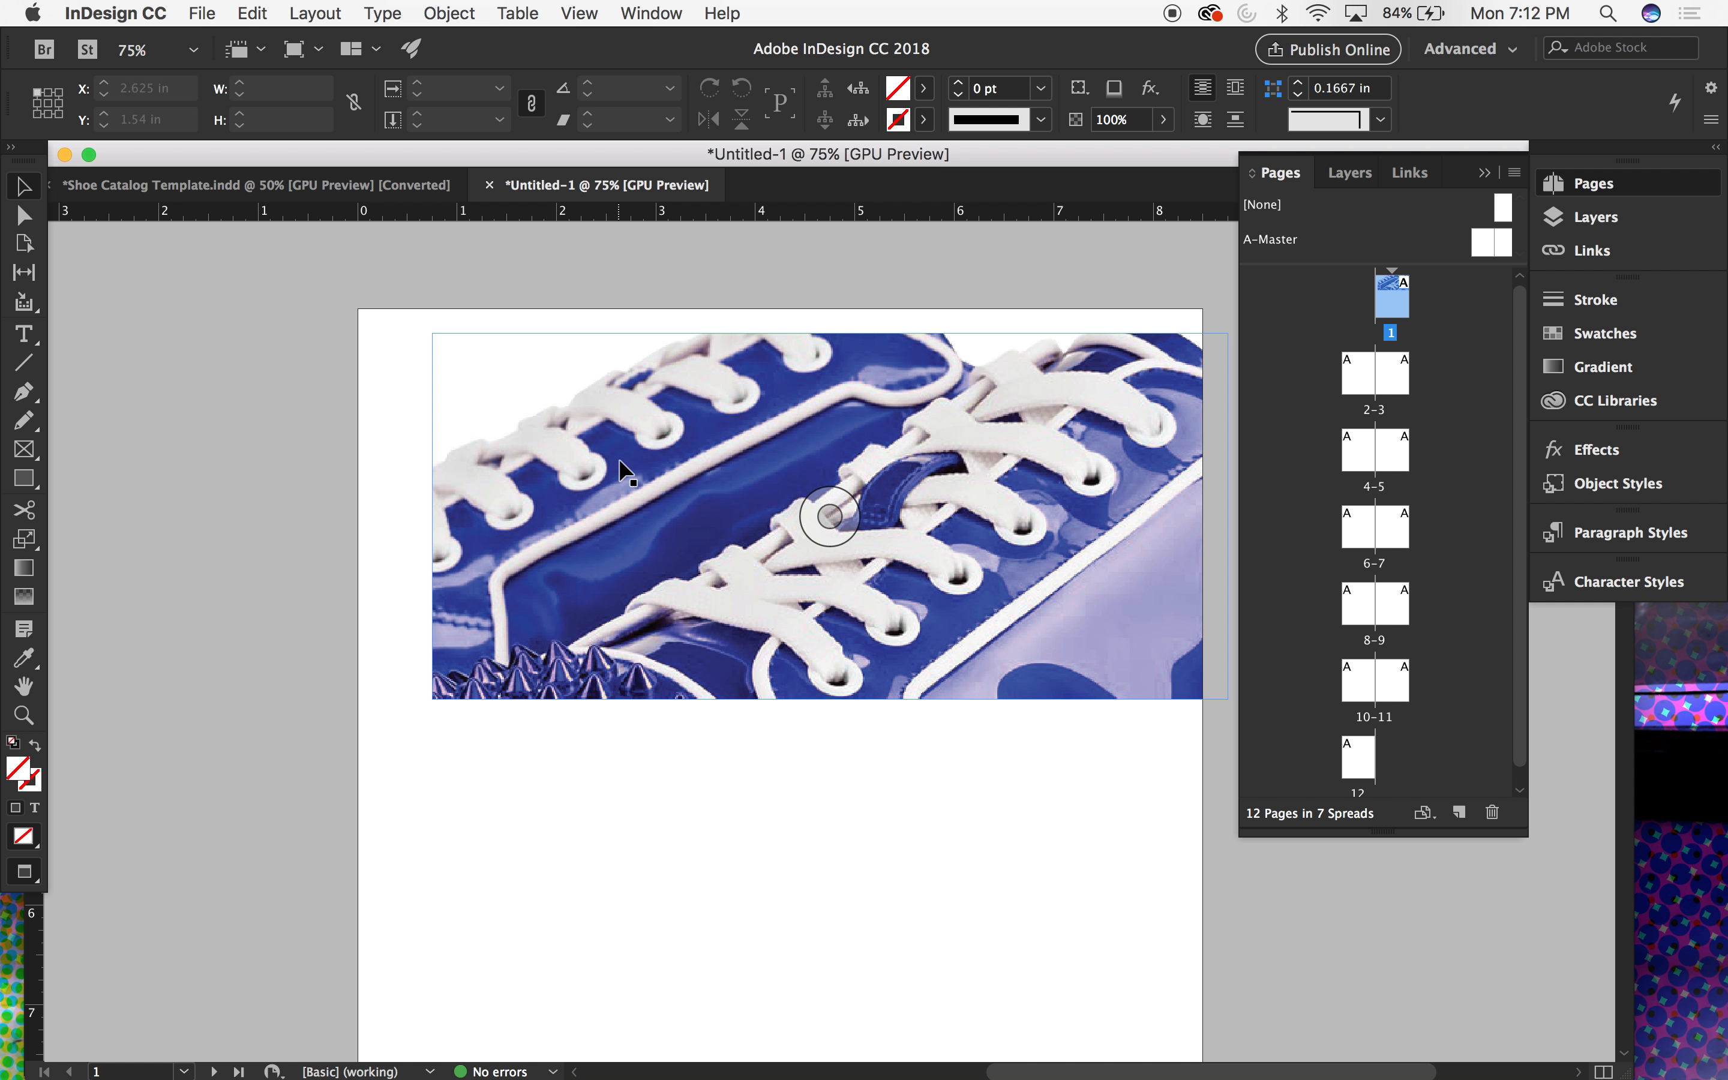
Step: Reposition the shoe image inside its frame with the Direct Selection tool, to about X+ -5.27 in, Y+ -7.57 in
left_click(21, 215)
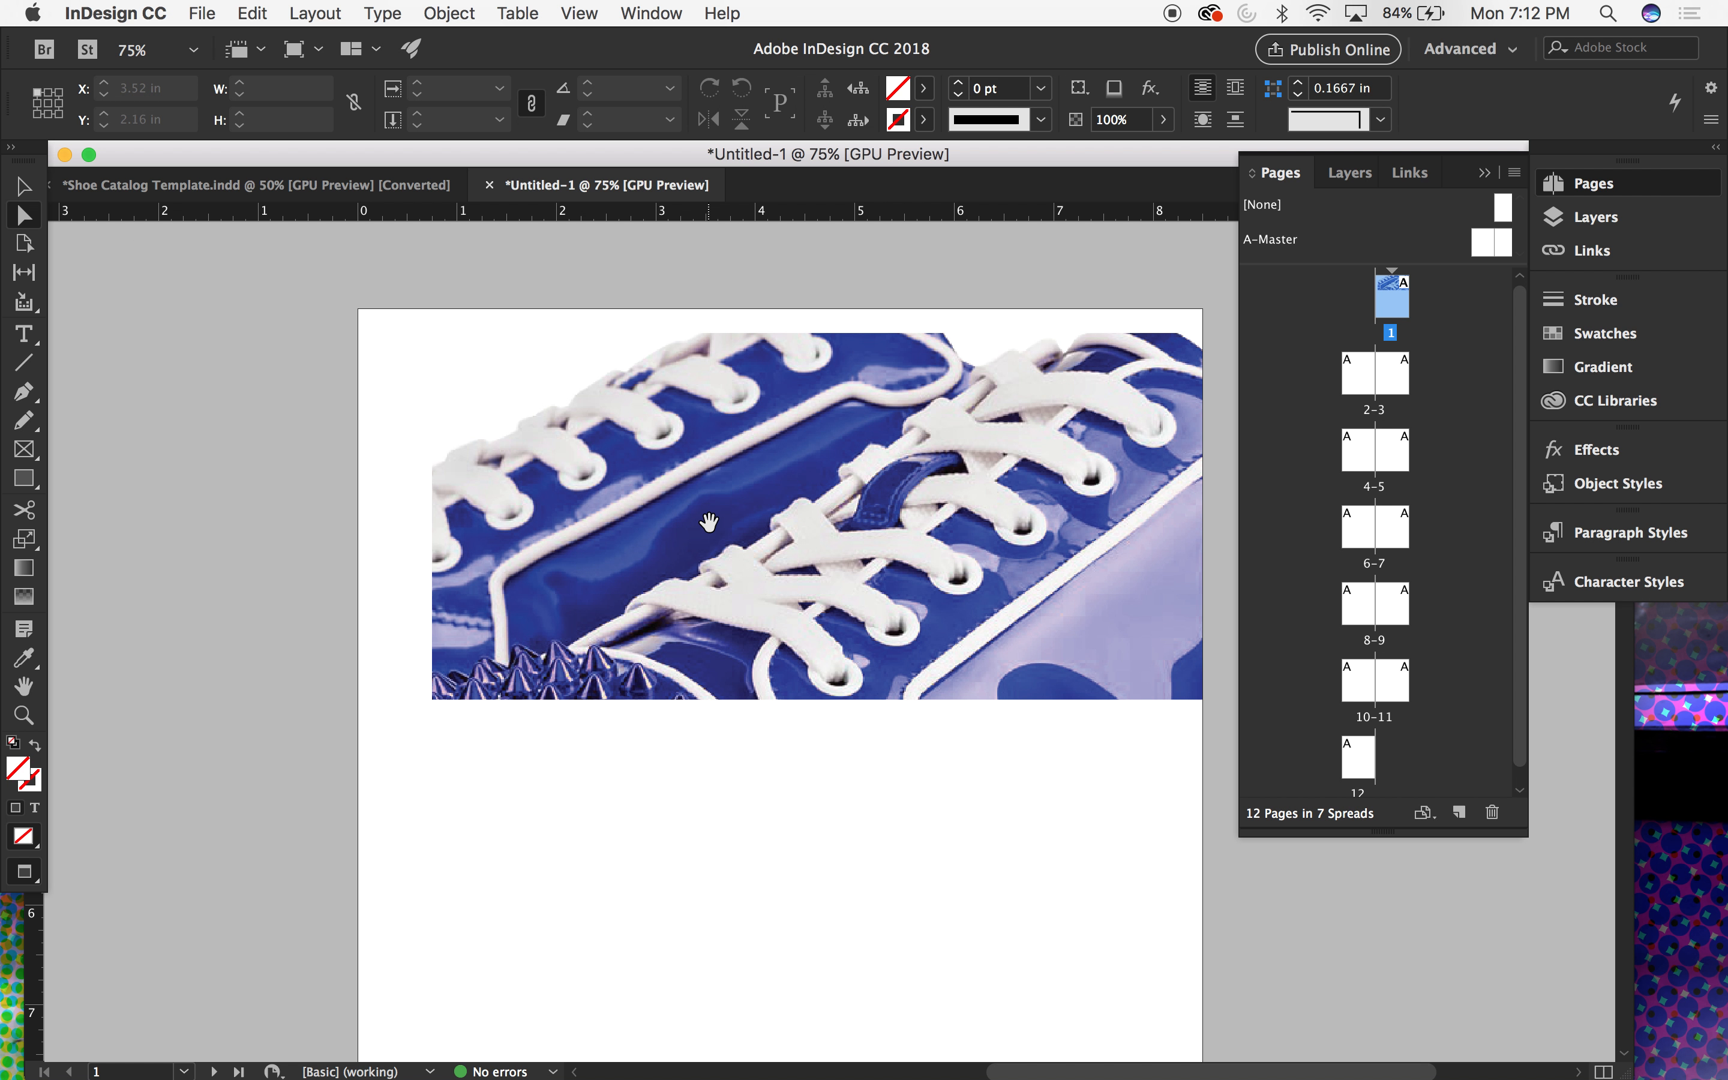
left_click(679, 528)
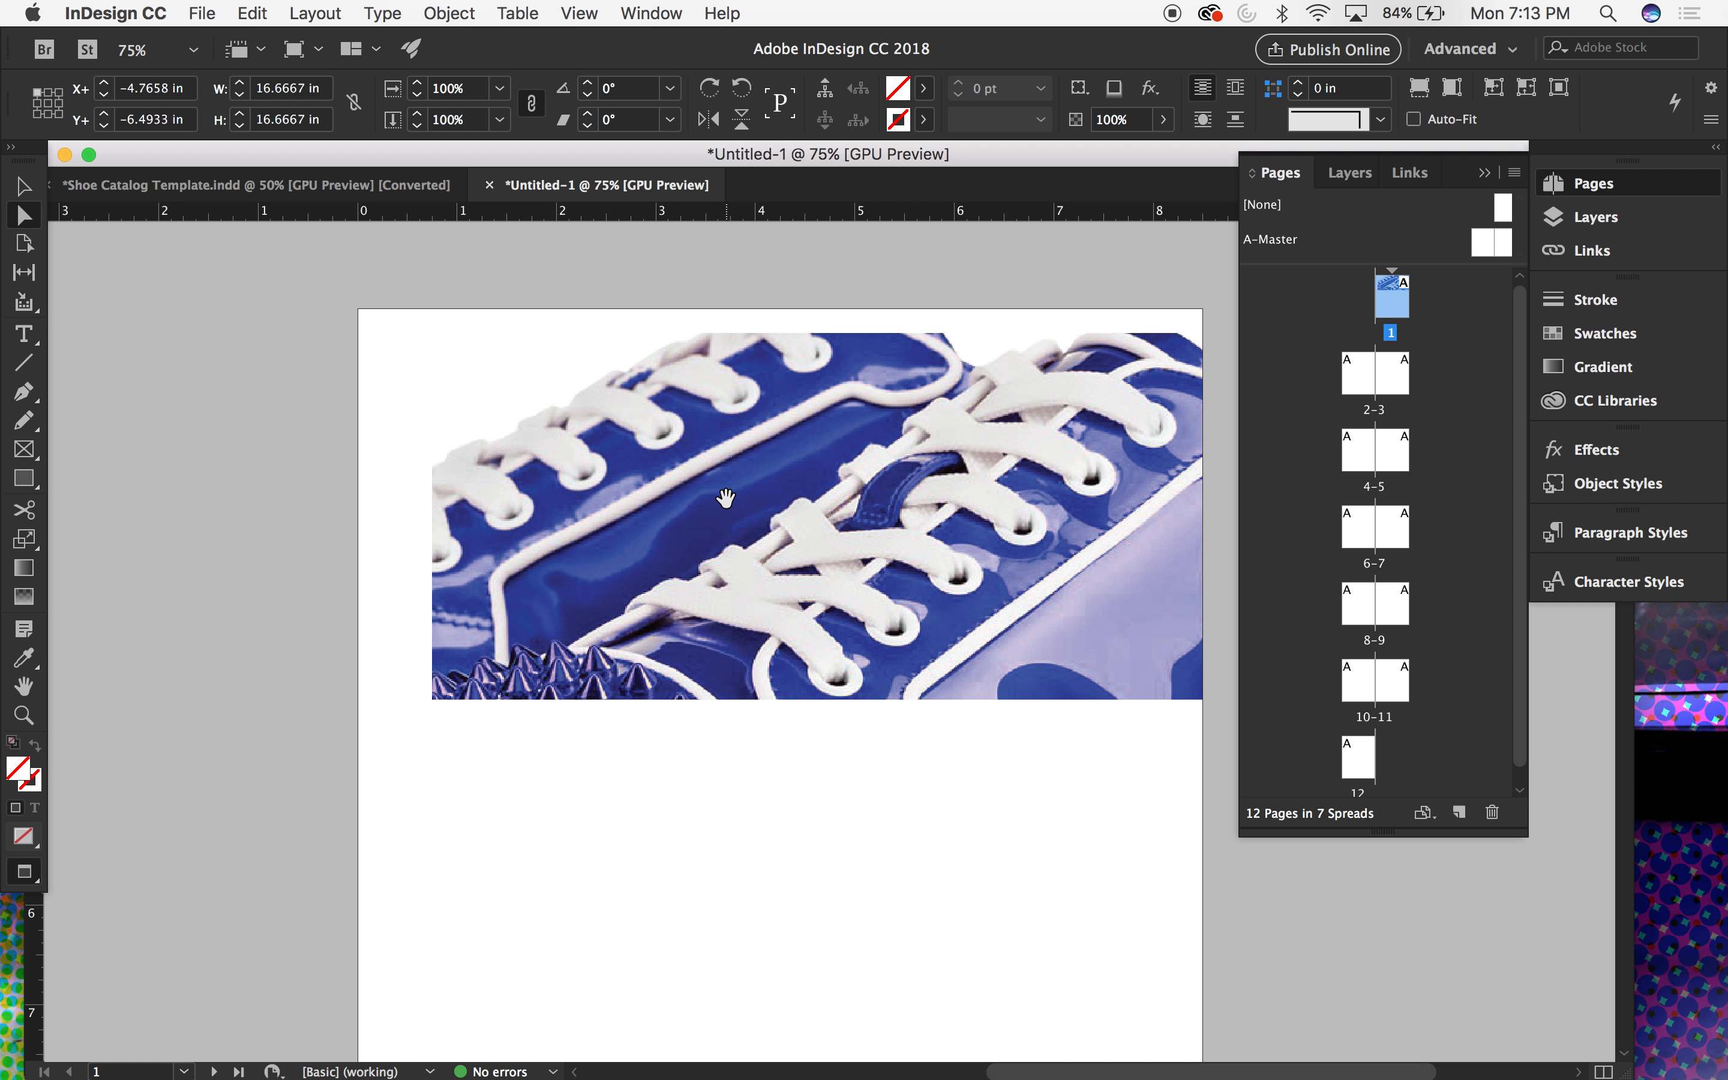
left_click_drag(726, 498, 732, 434)
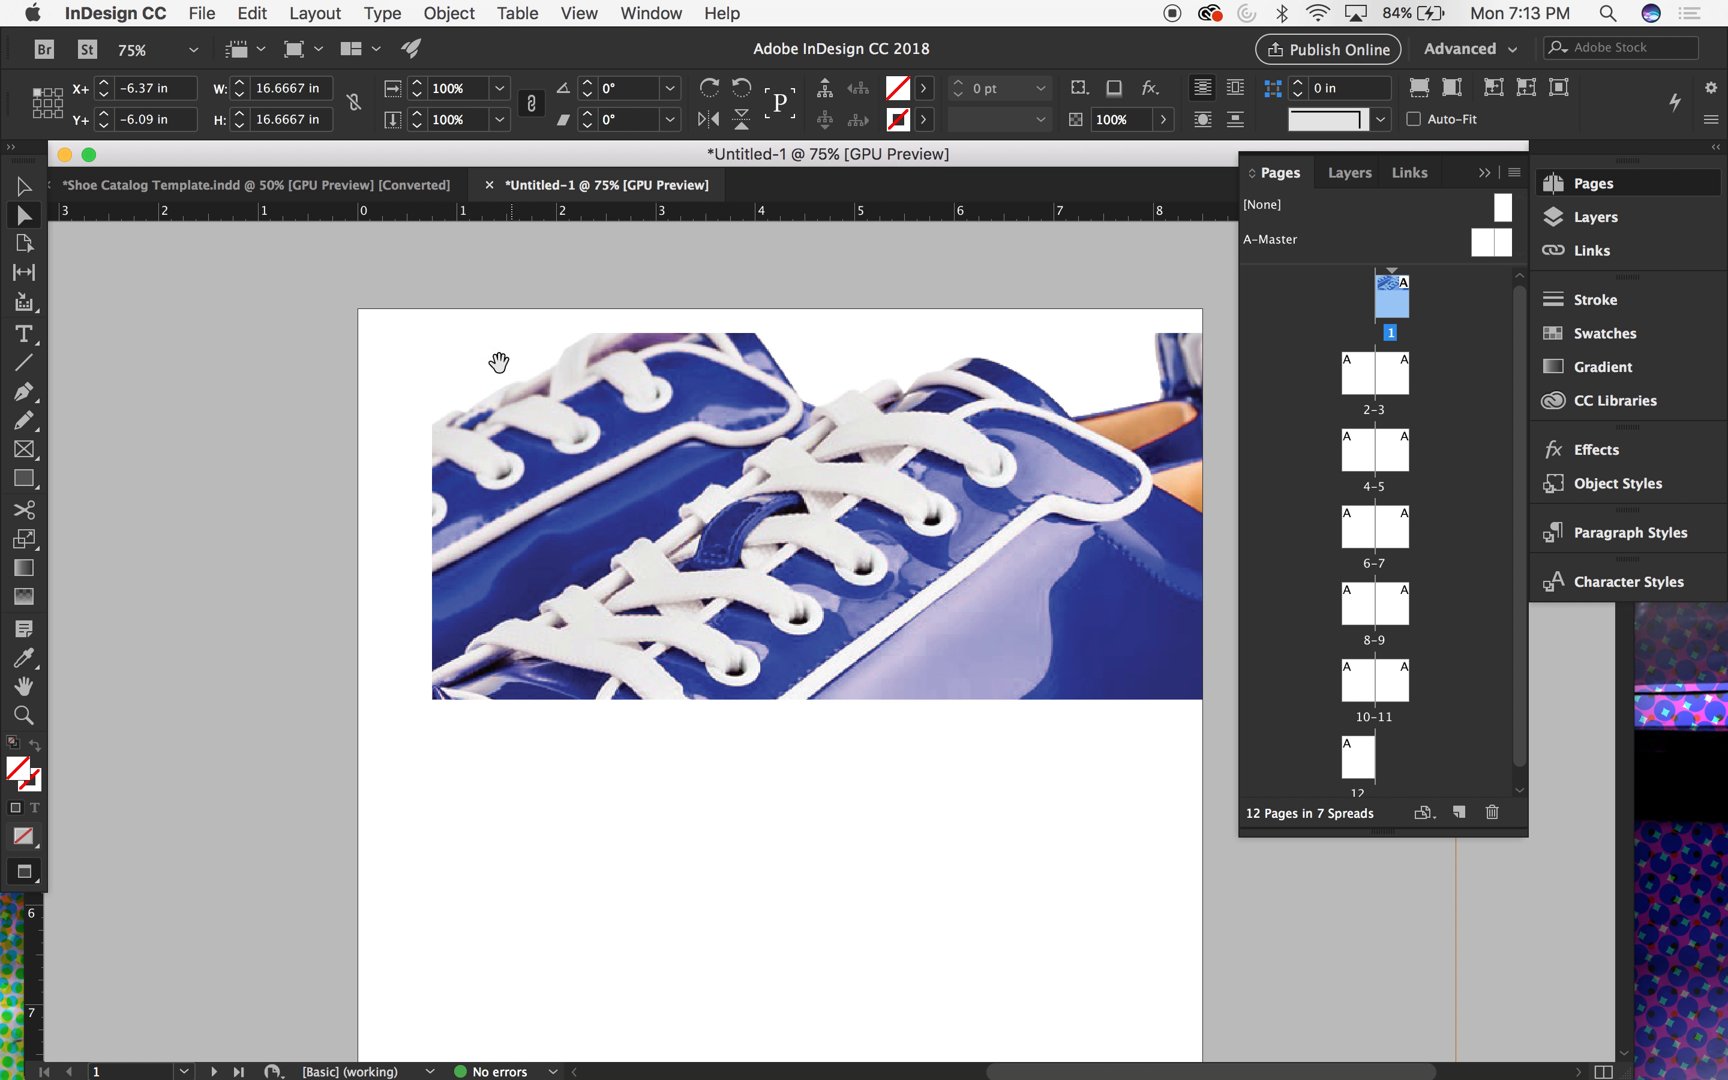
left_click_drag(916, 652, 936, 540)
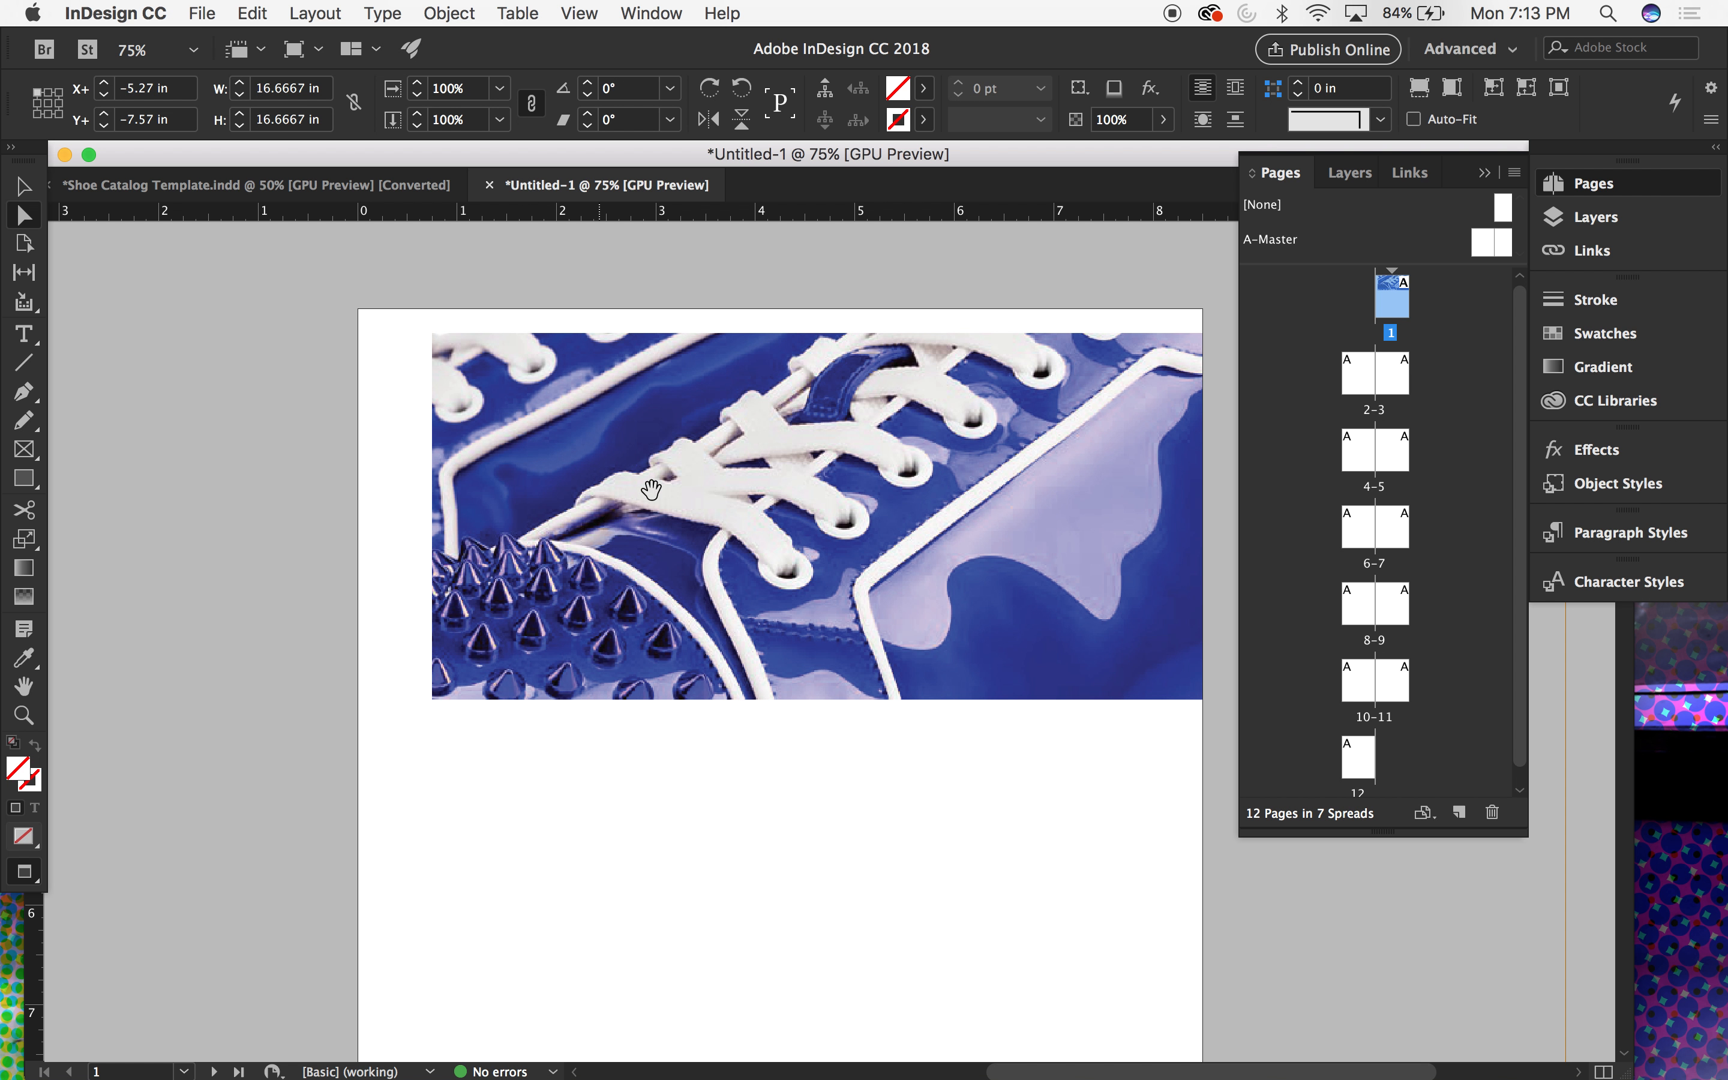
Step: Try moving the image frame on page 1 with the Selection tool, and undo the move
left_click(22, 187)
left_click(160, 289)
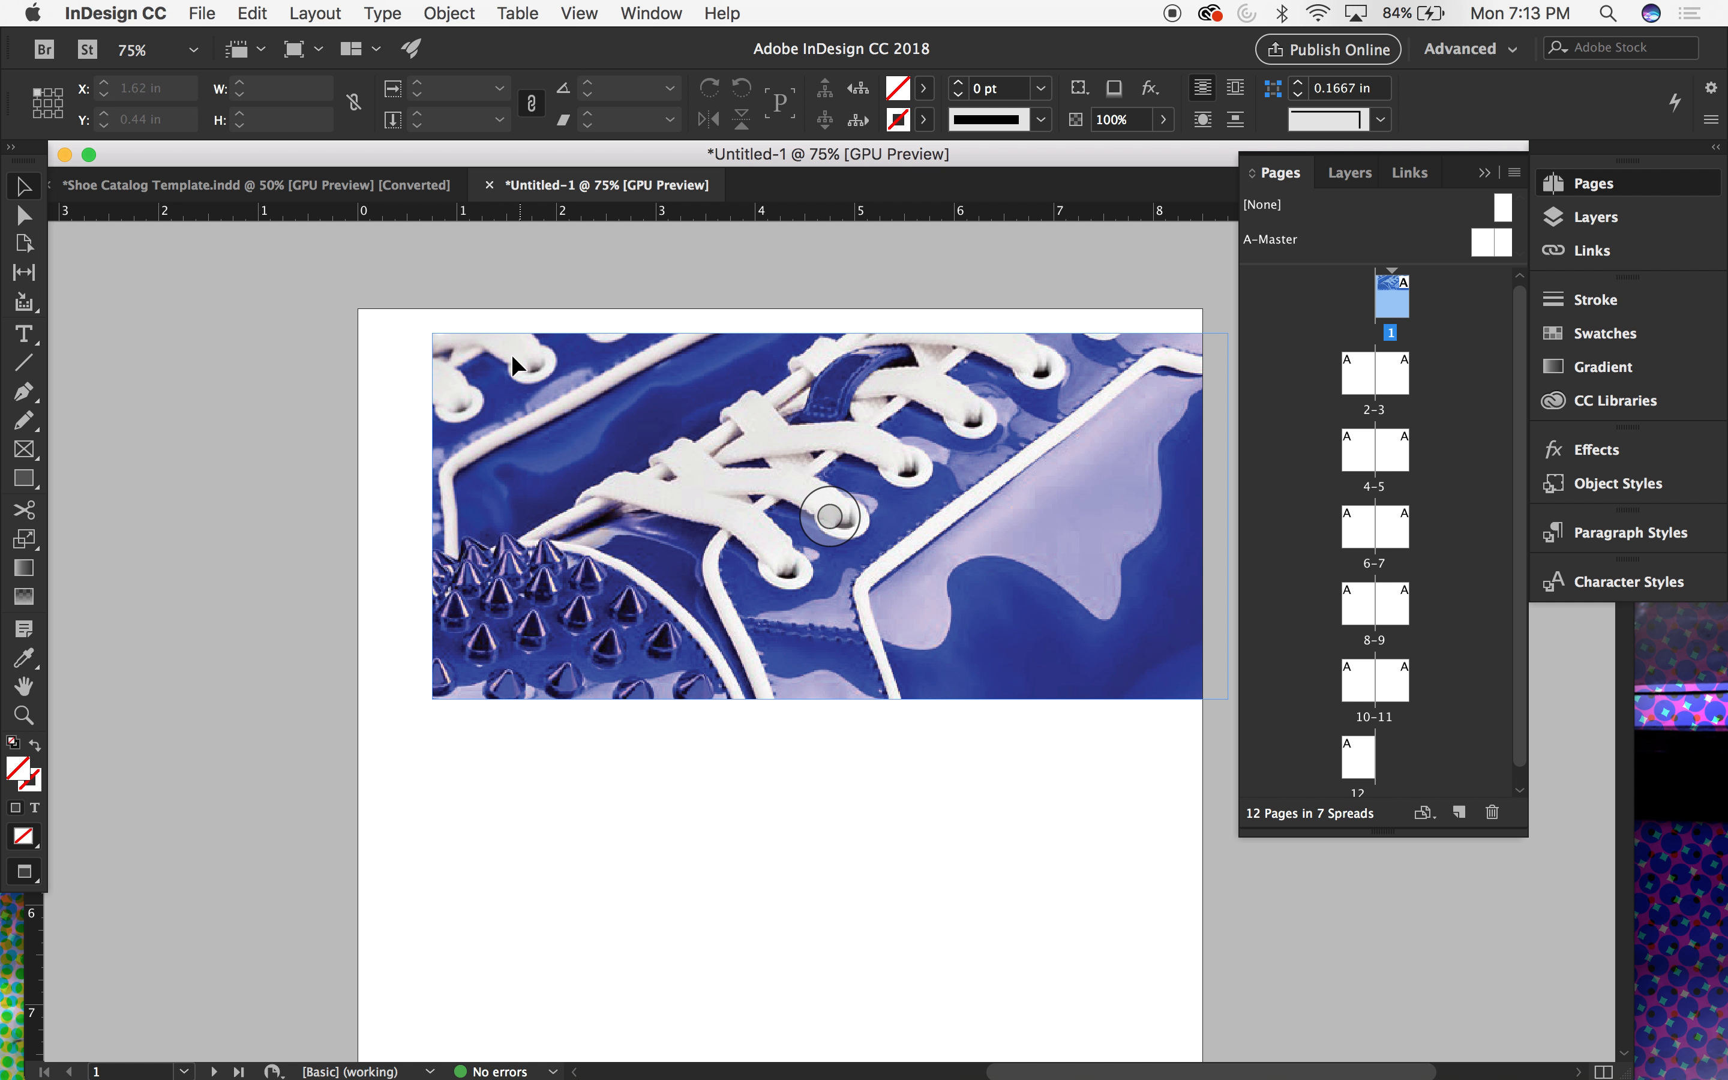
left_click_drag(518, 352, 493, 409)
key("super+z")
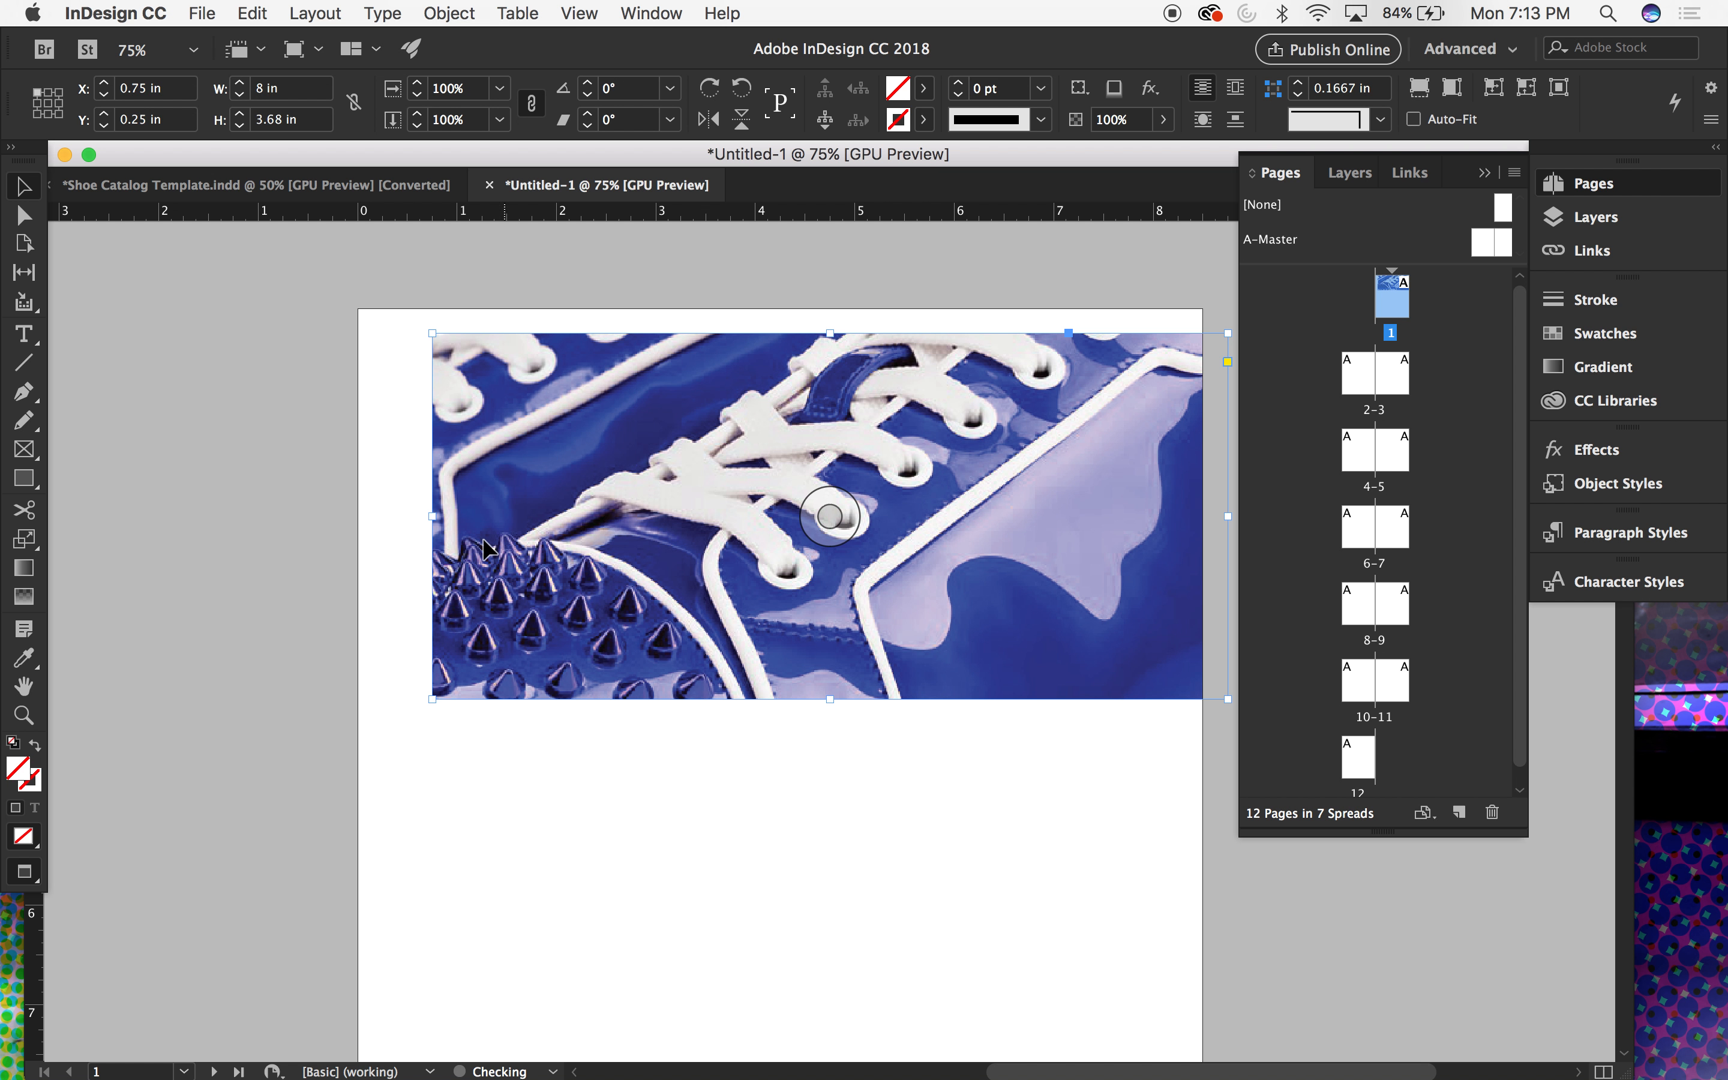
left_click(289, 481)
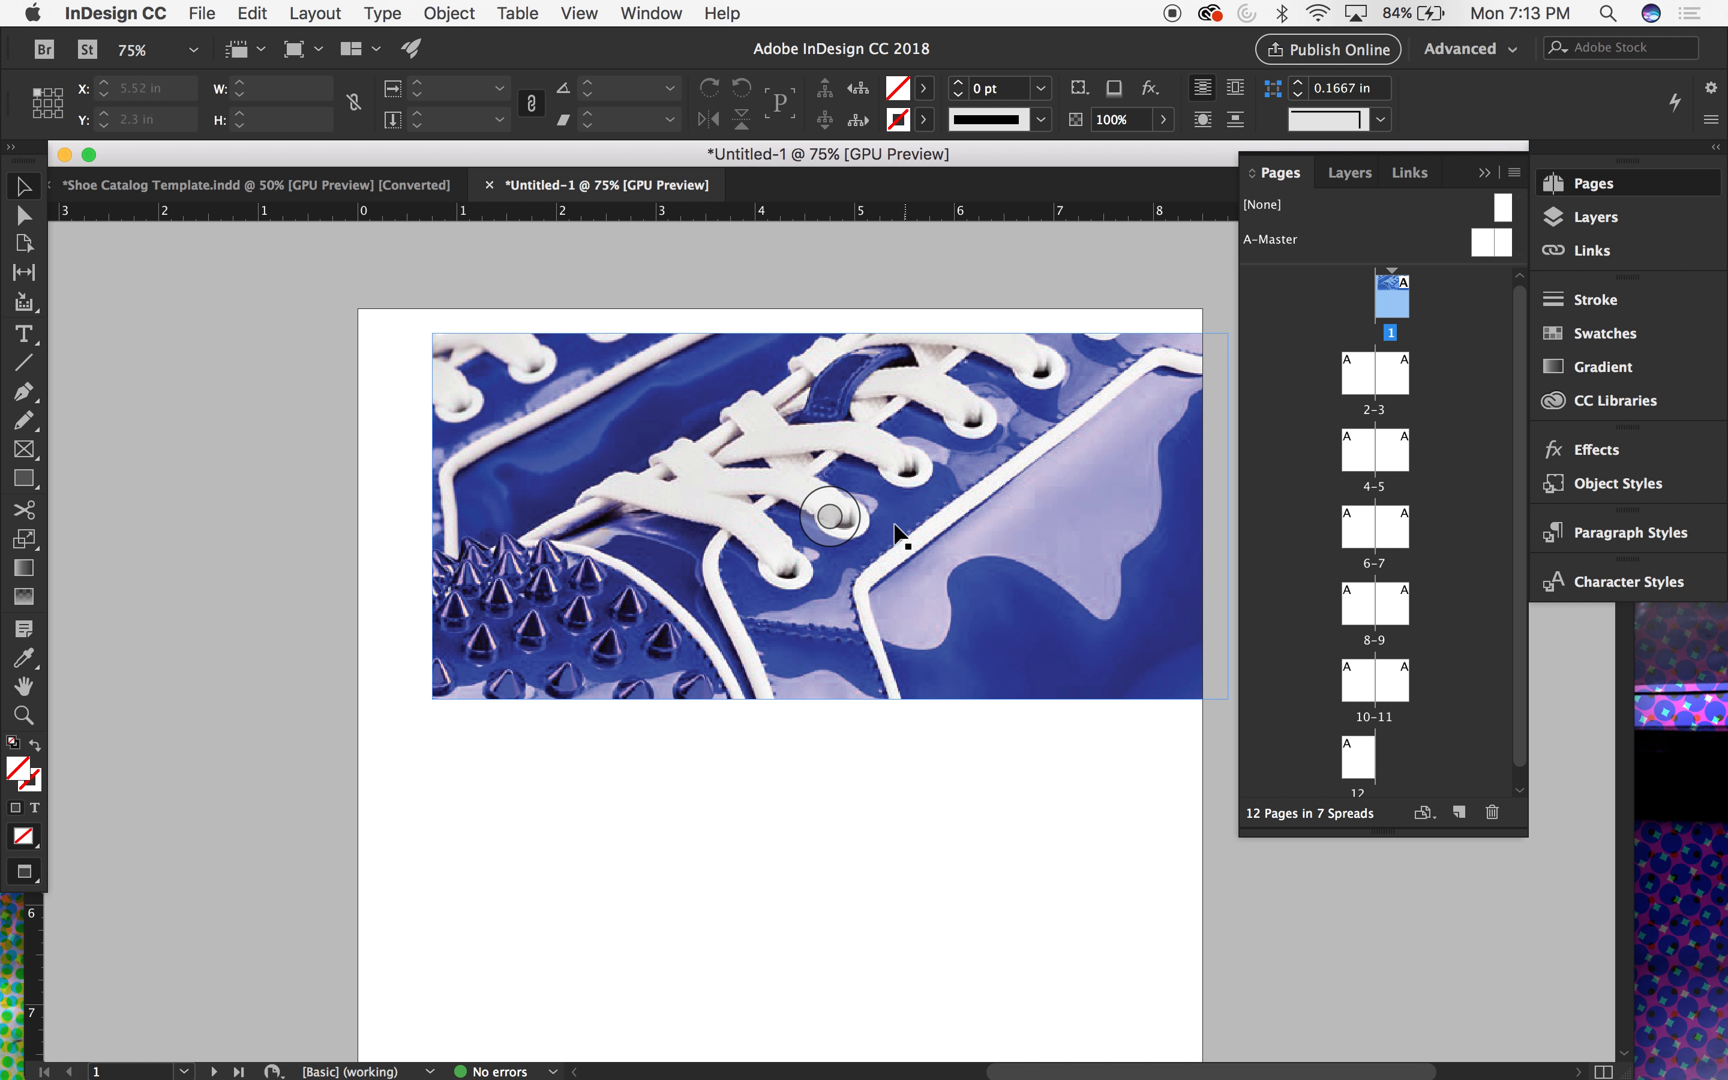
Step: Shift the shoe image inside its frame with the content grabber to show the spiked toe and white sole
left_click_drag(839, 517, 799, 469)
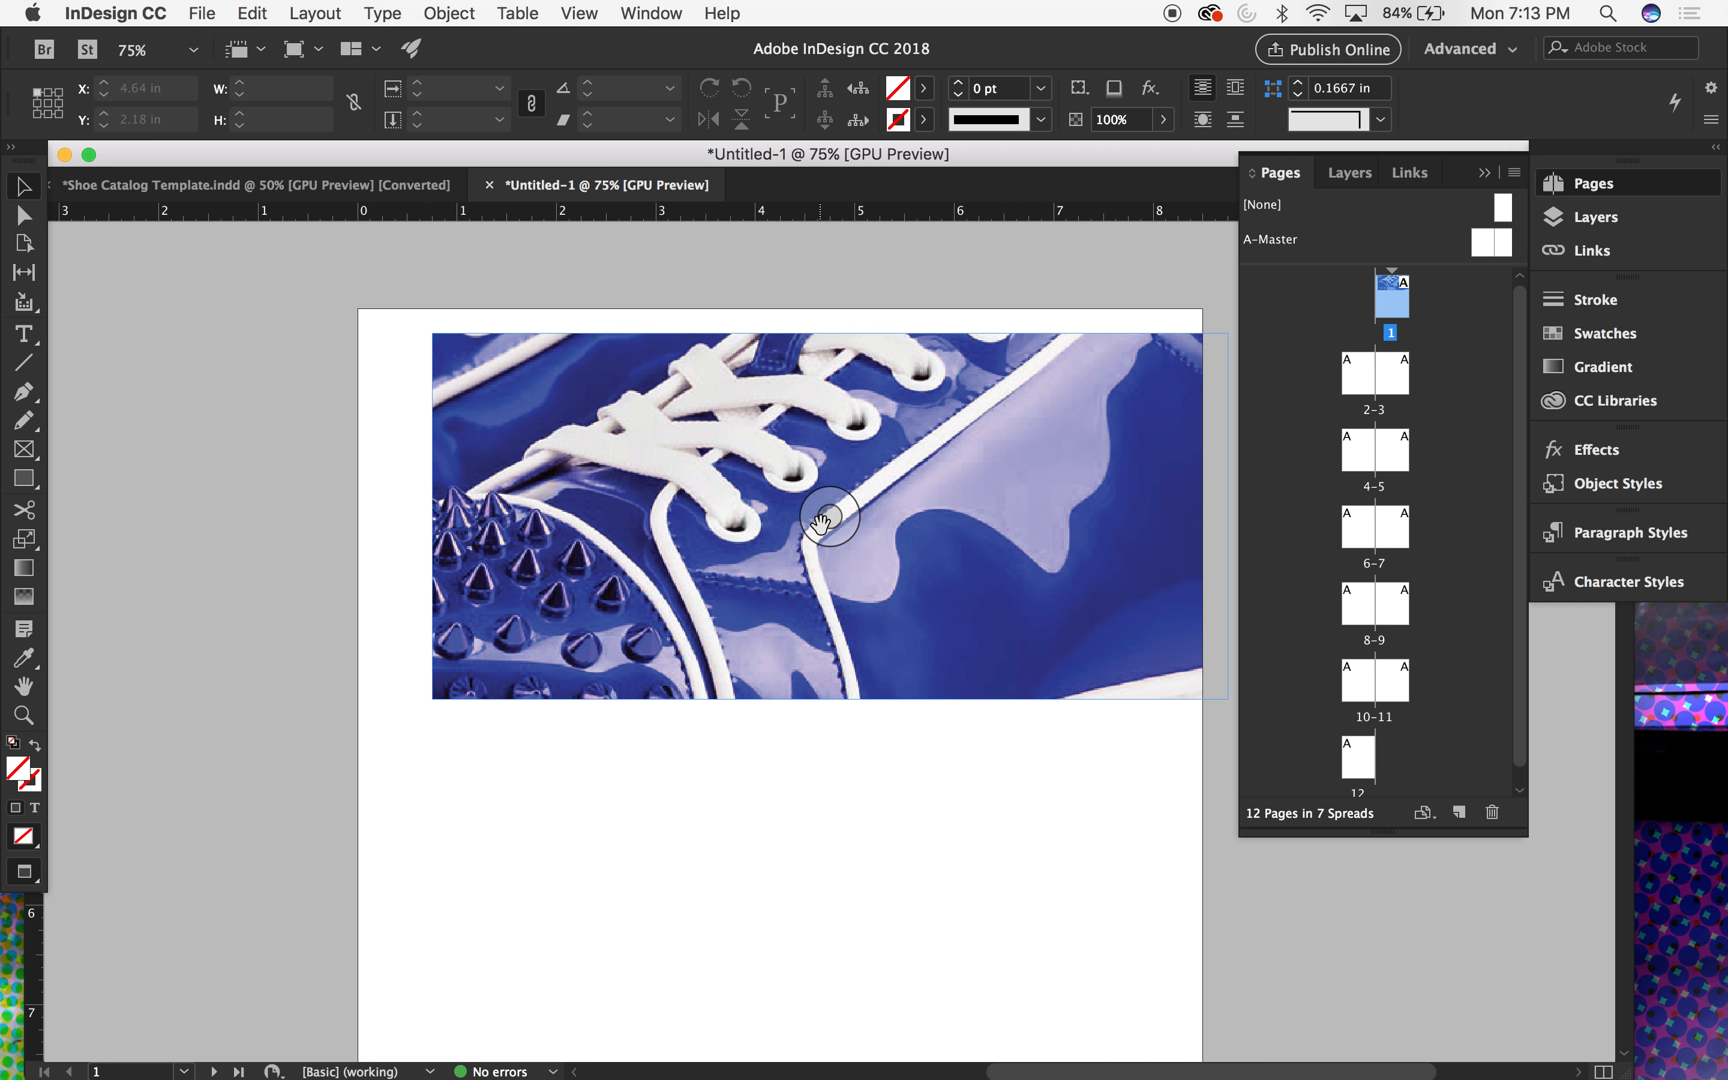
left_click_drag(830, 521, 1019, 394)
key("shift+super+a")
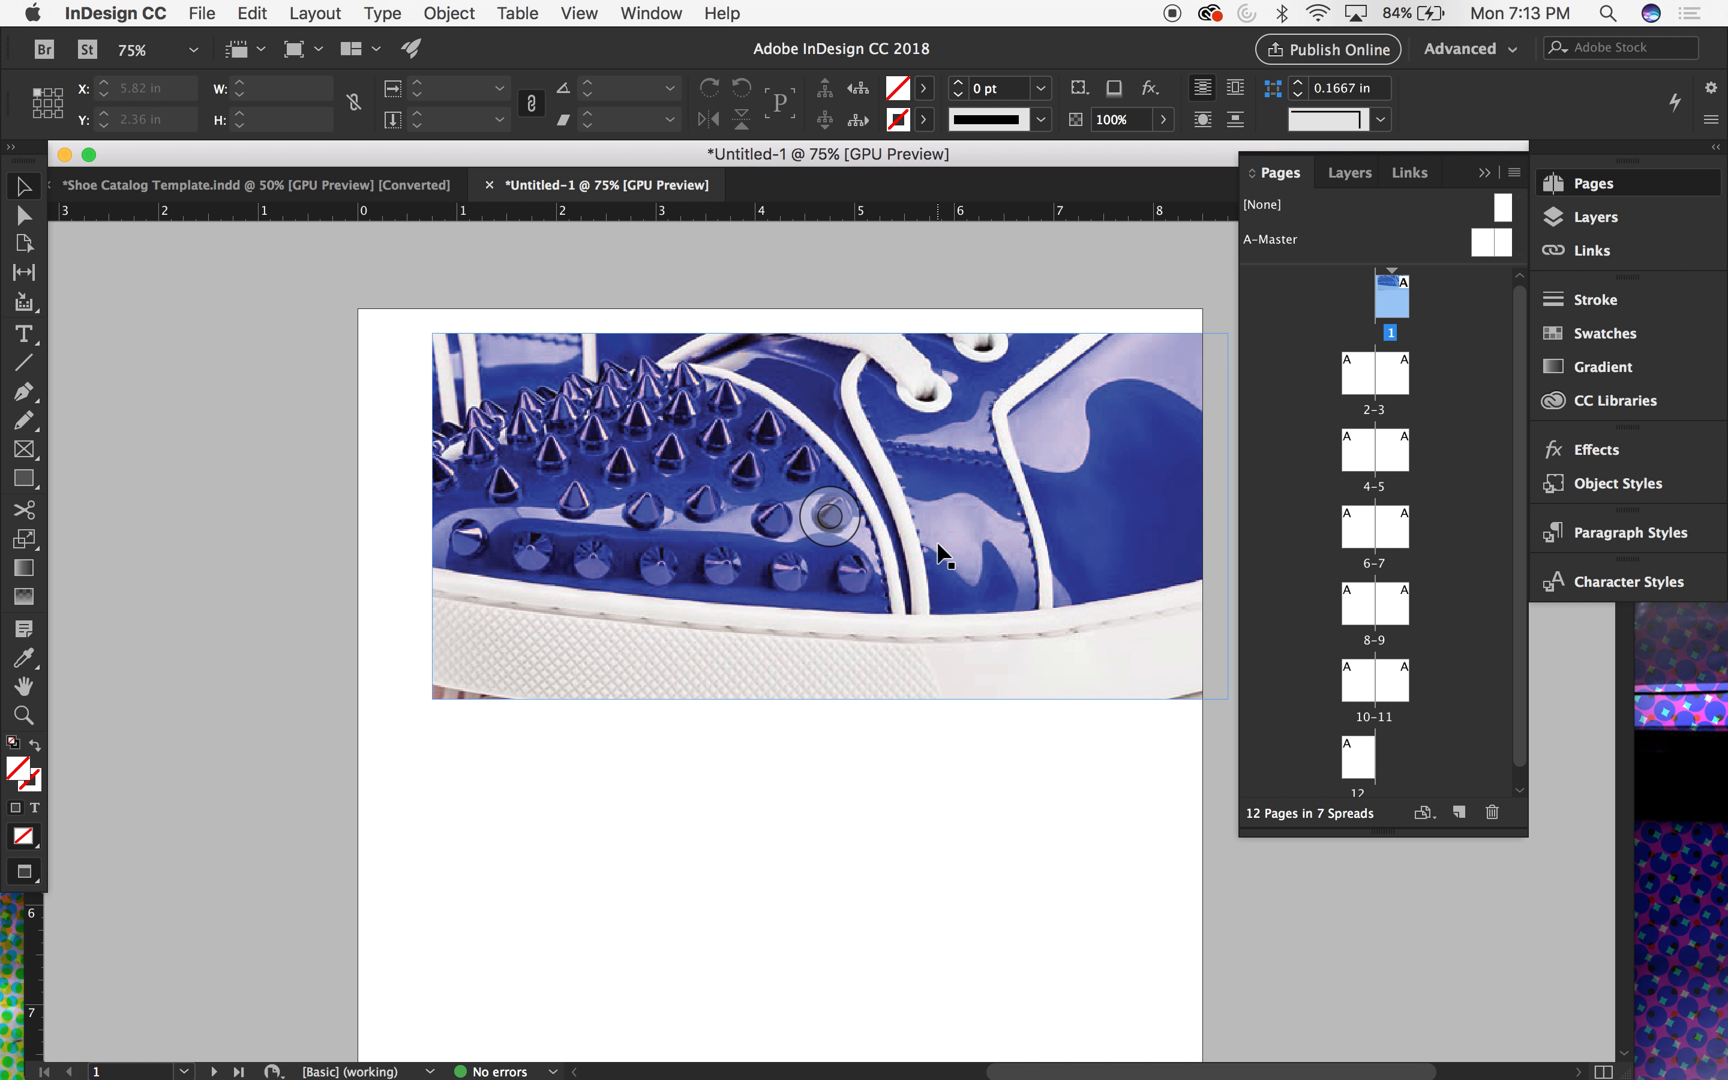
Step: Reshape the image frame by moving its upper-left anchor to about X 2.68, Y 1.28 in and its lower-left anchor to about X 5.62, Y 5.66 in
key("super+minus")
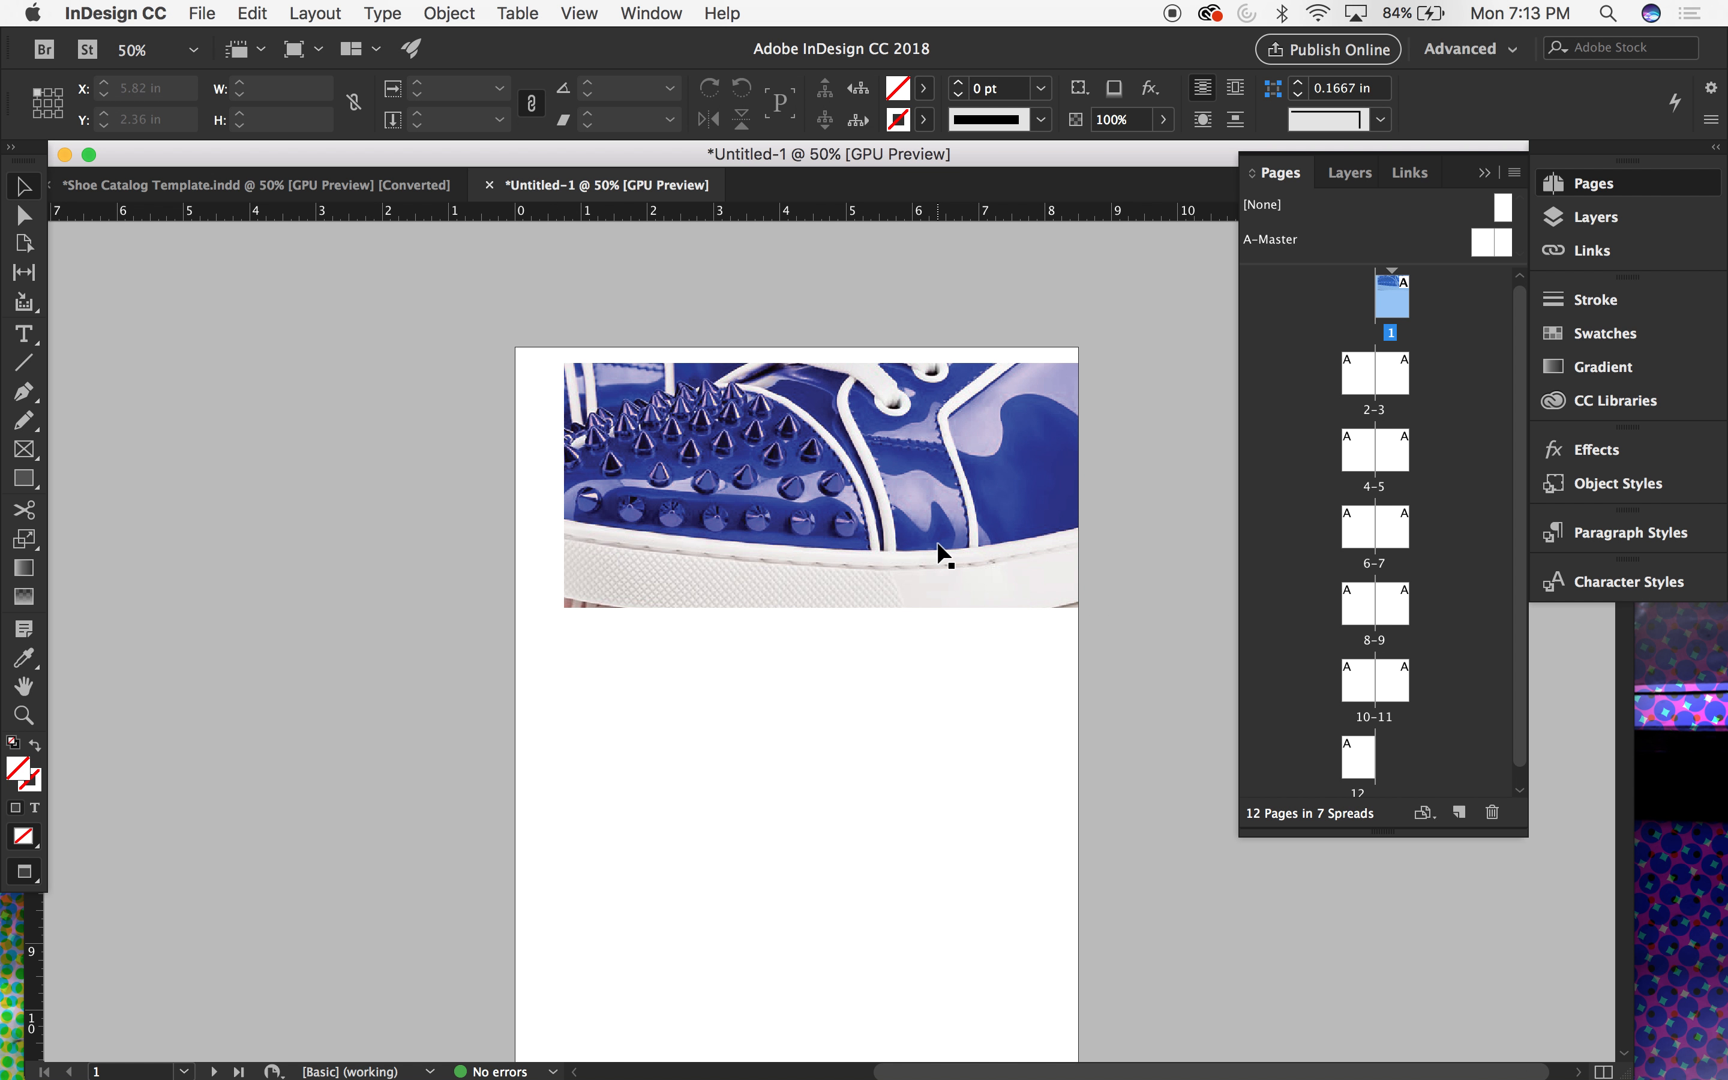
left_click(23, 215)
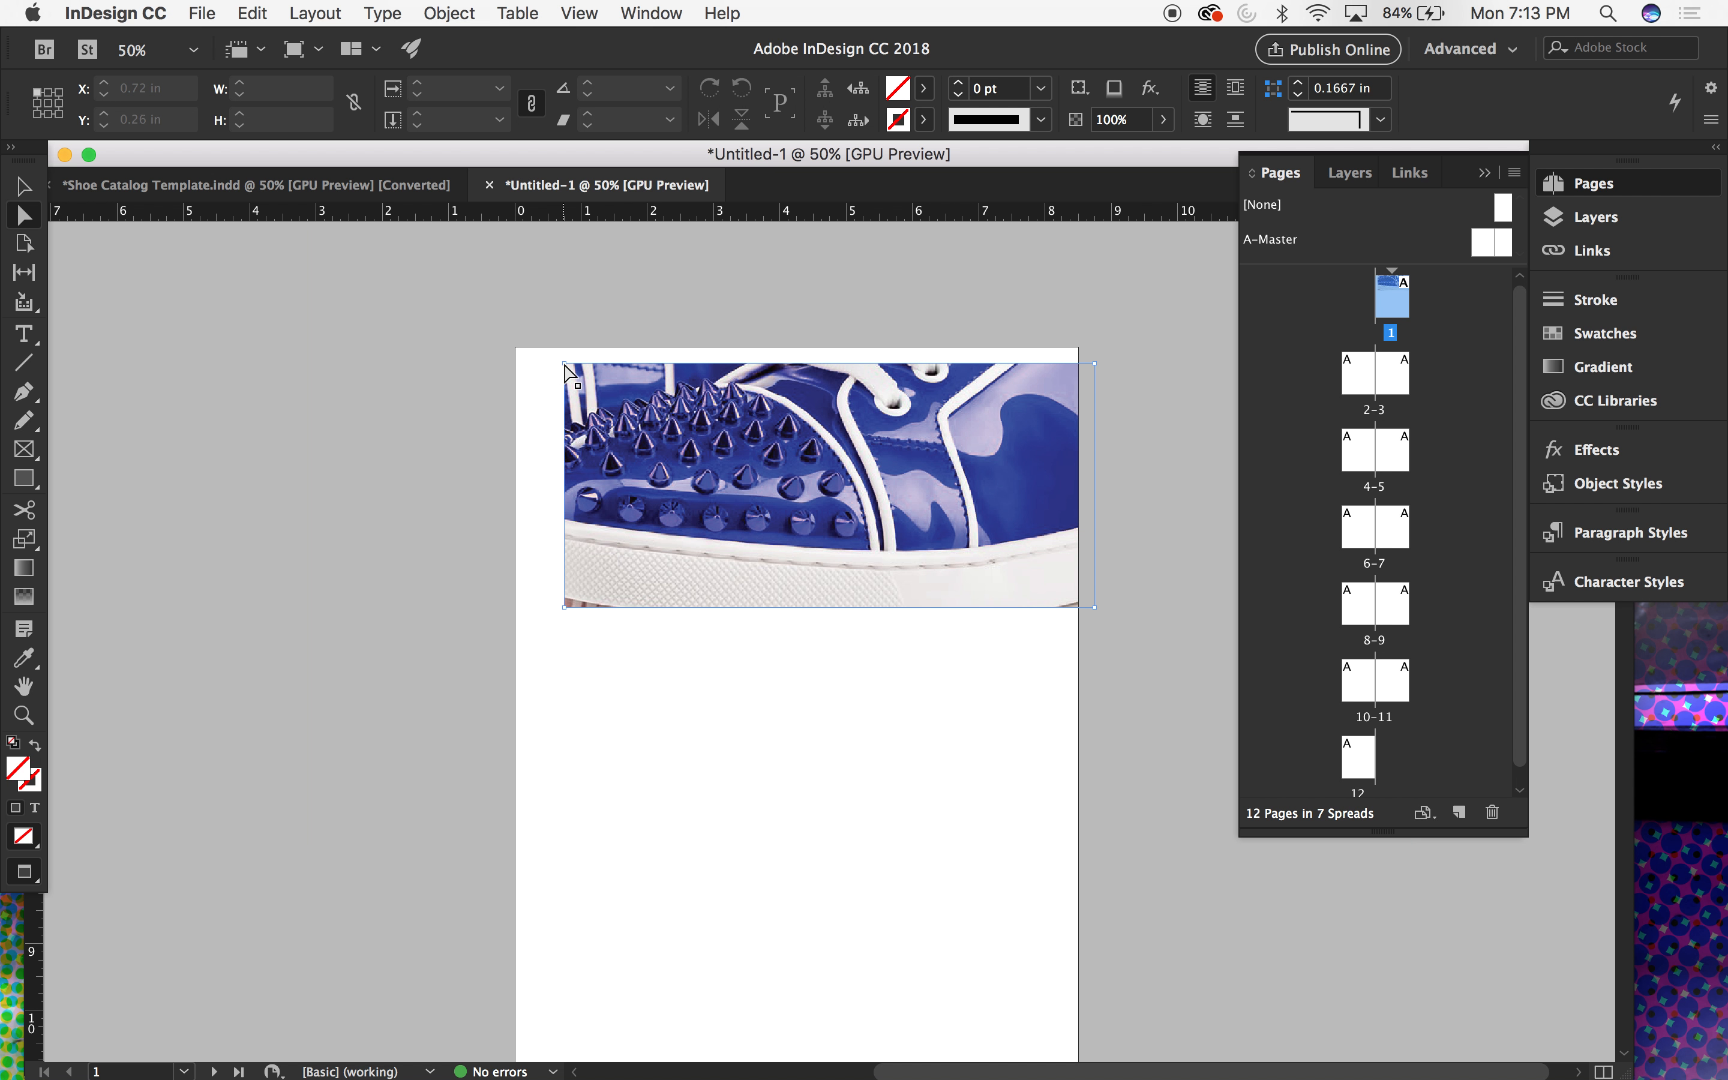
left_click_drag(566, 365, 737, 436)
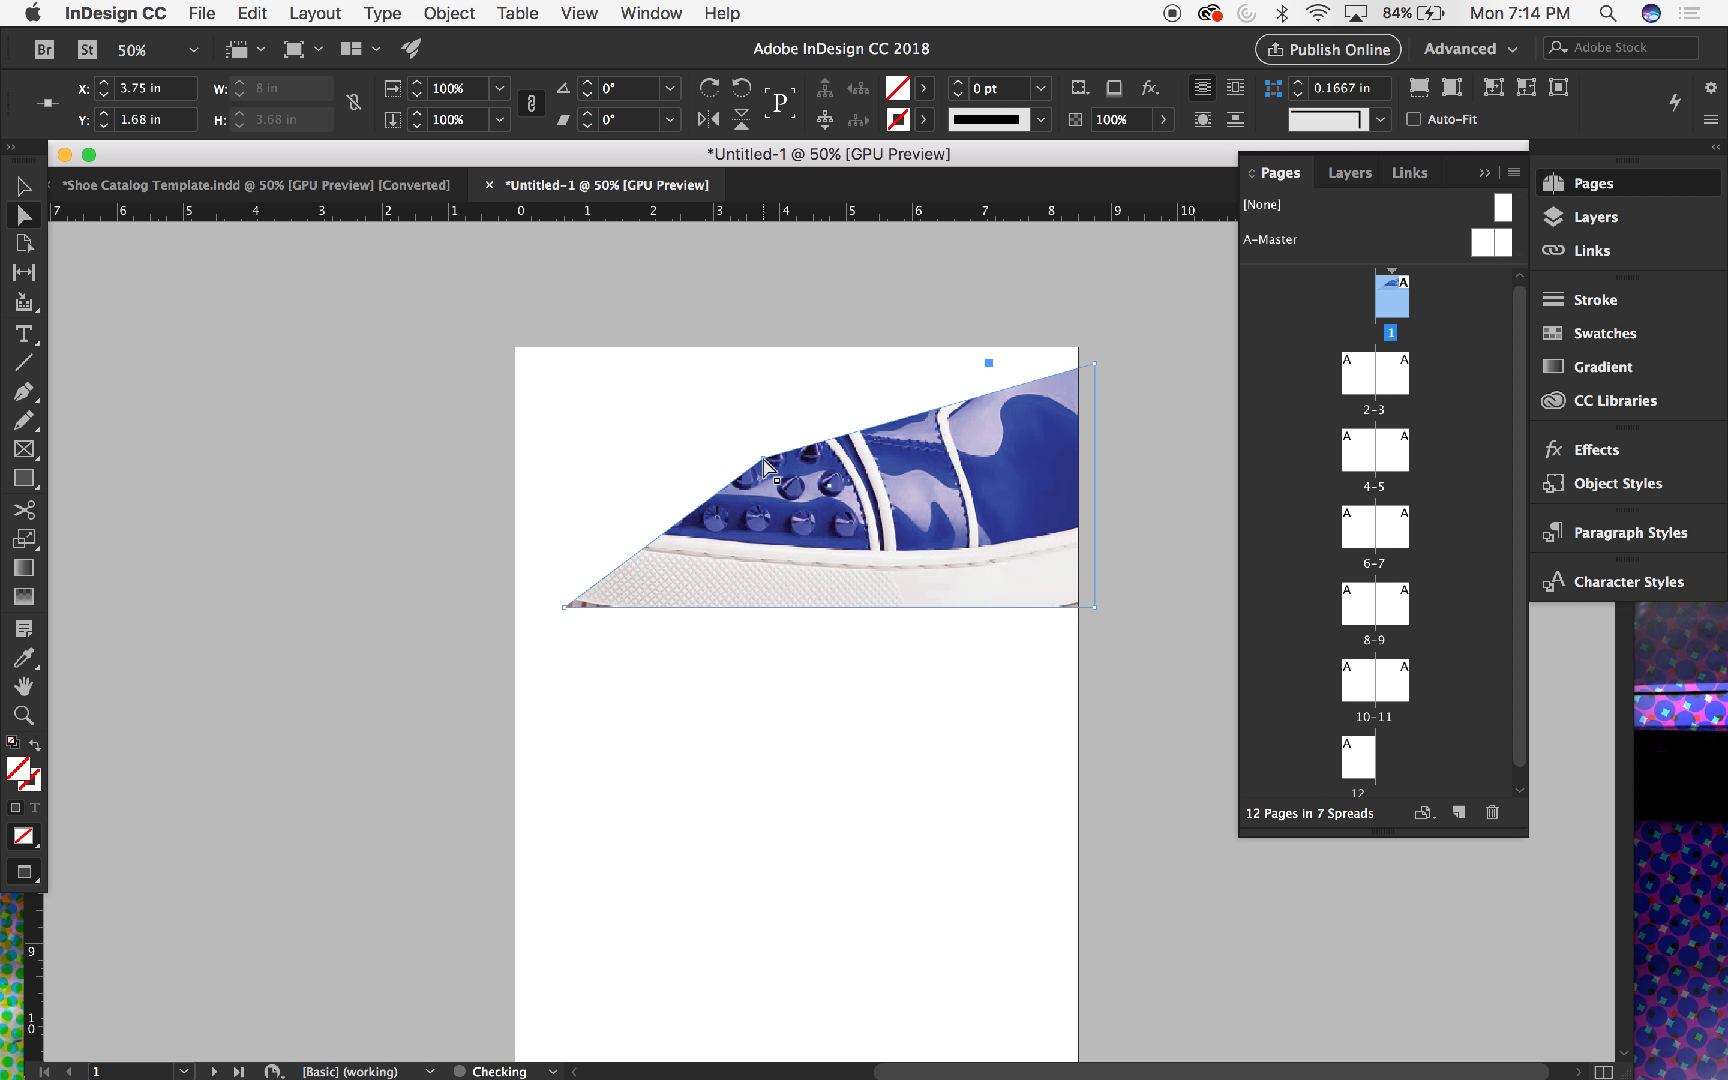
left_click_drag(566, 607, 889, 724)
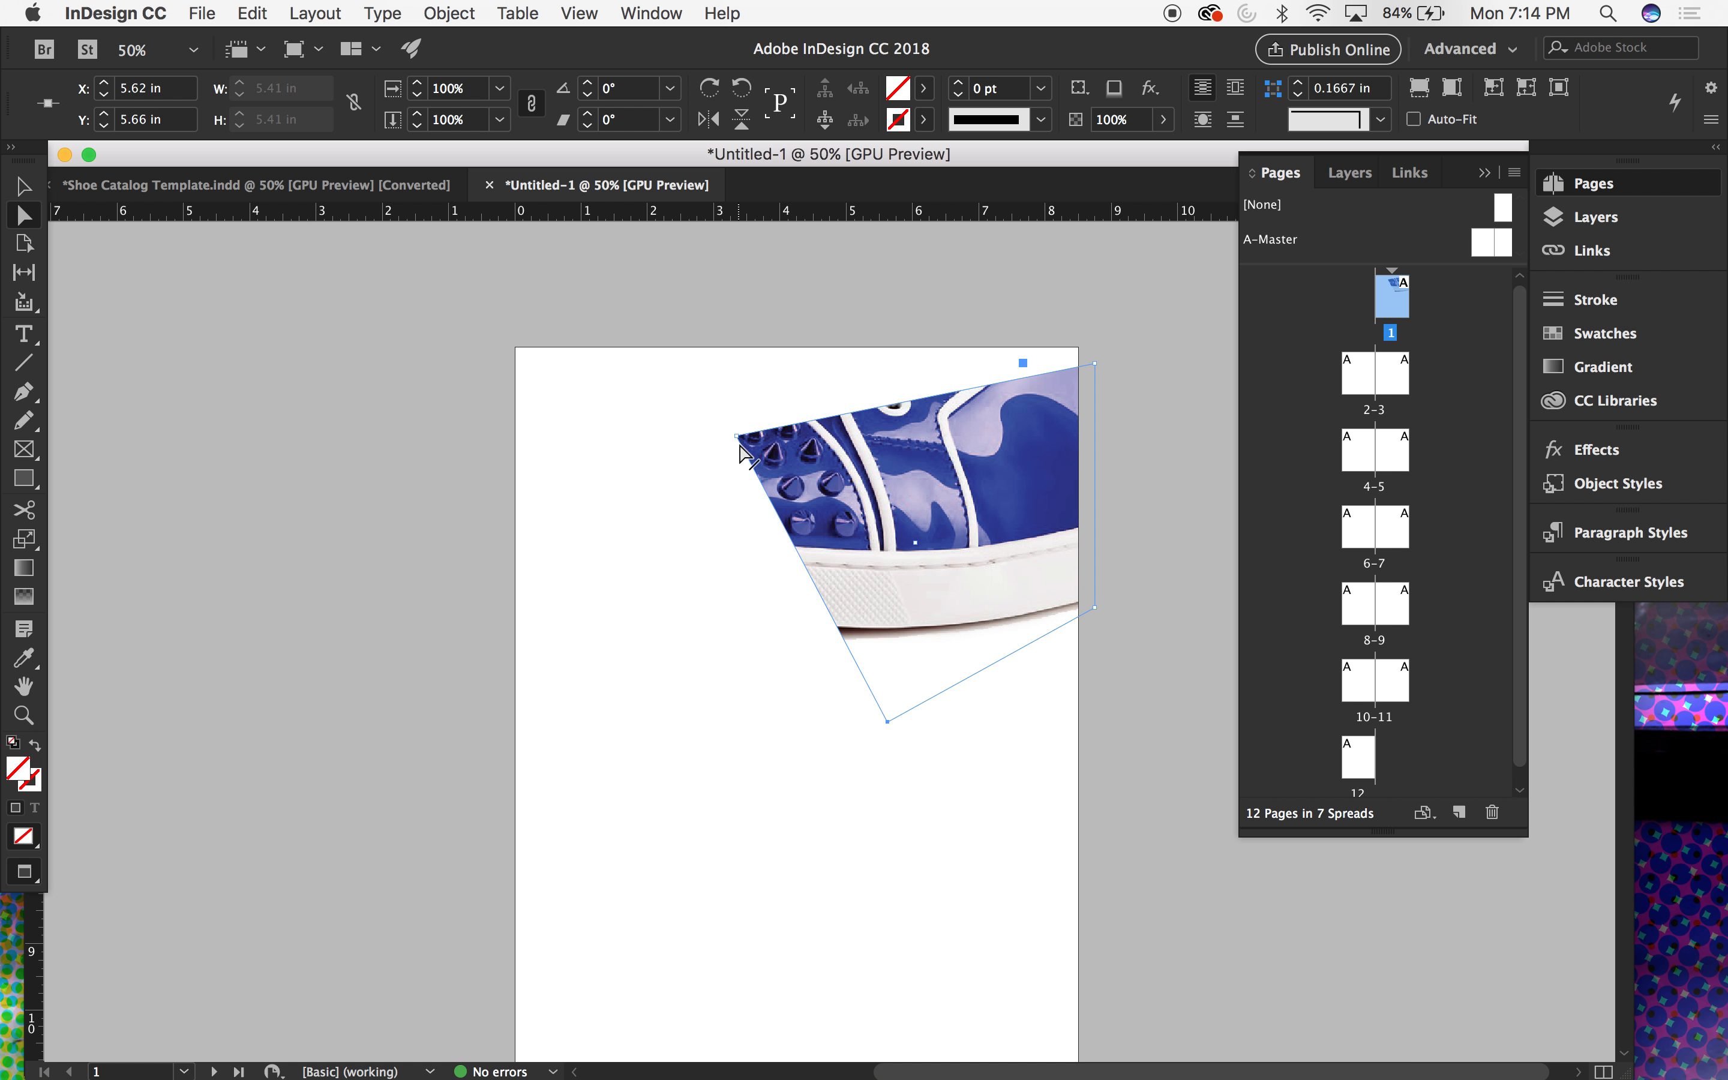
left_click_drag(736, 437, 692, 432)
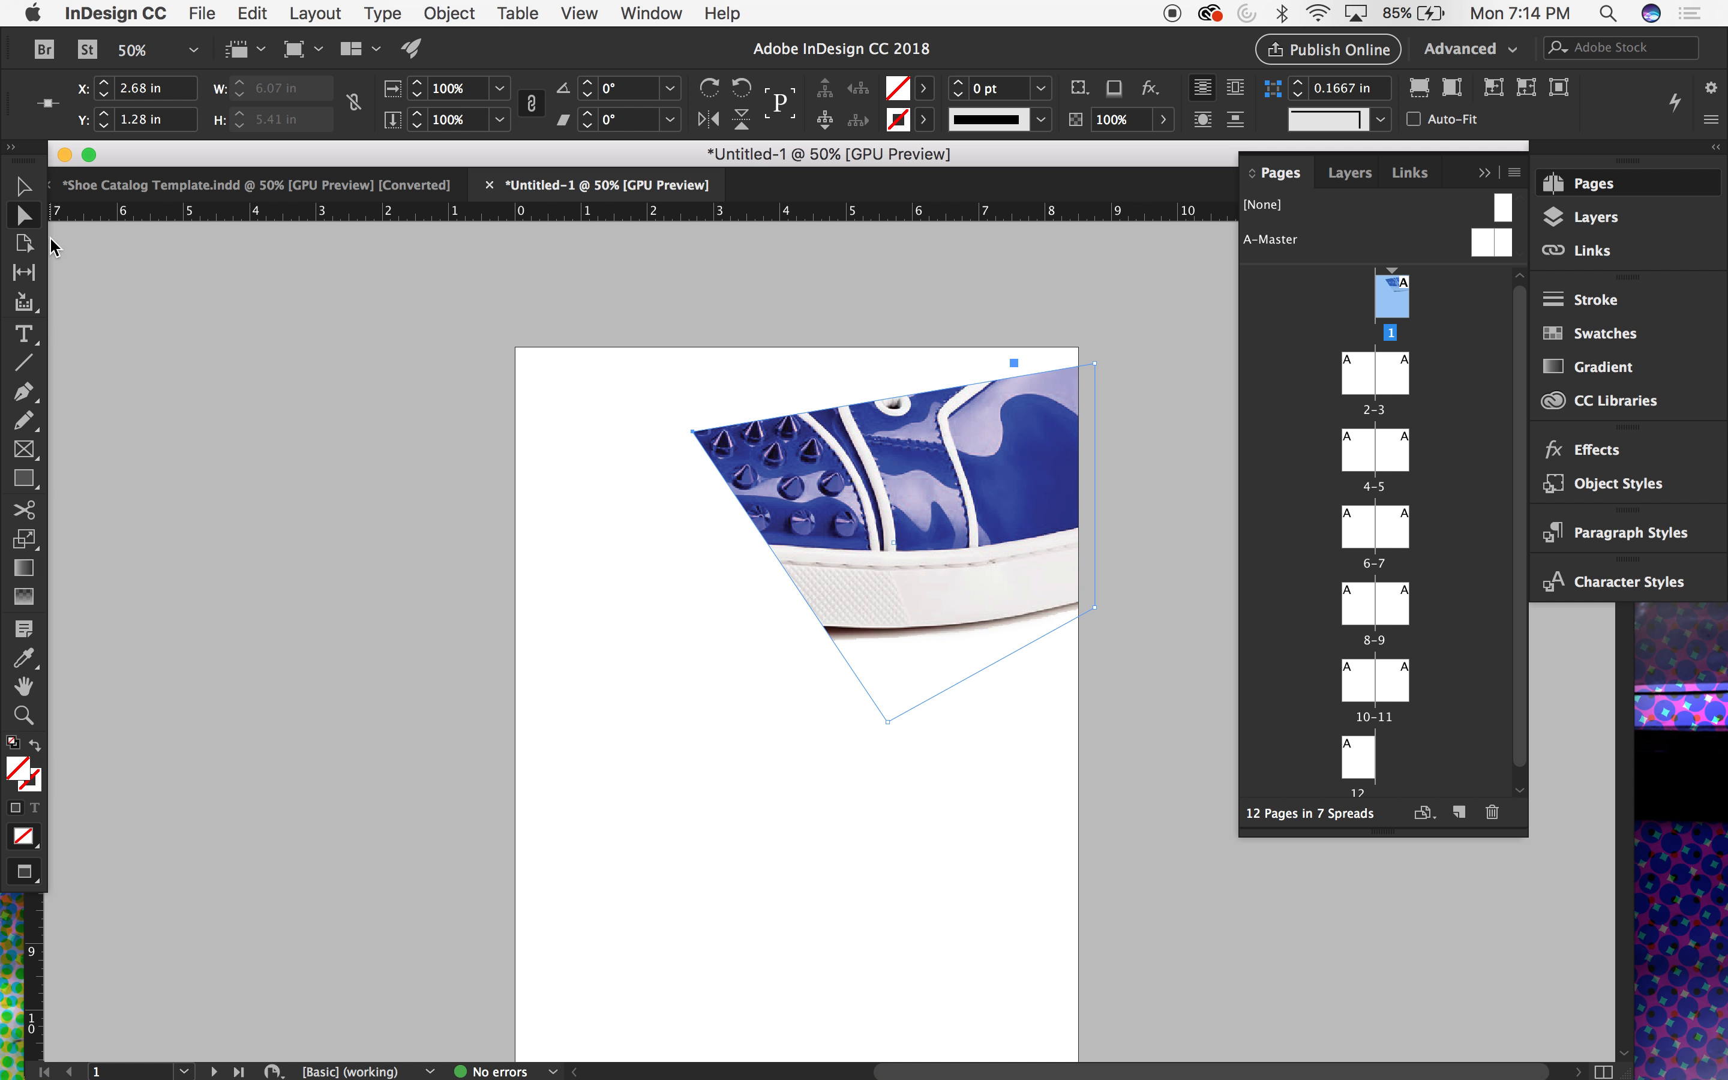
Step: Add anchor points to the image frame with the Add Anchor Point tool: two on the top edge, one each on the left and bottom edges
left_click(27, 398)
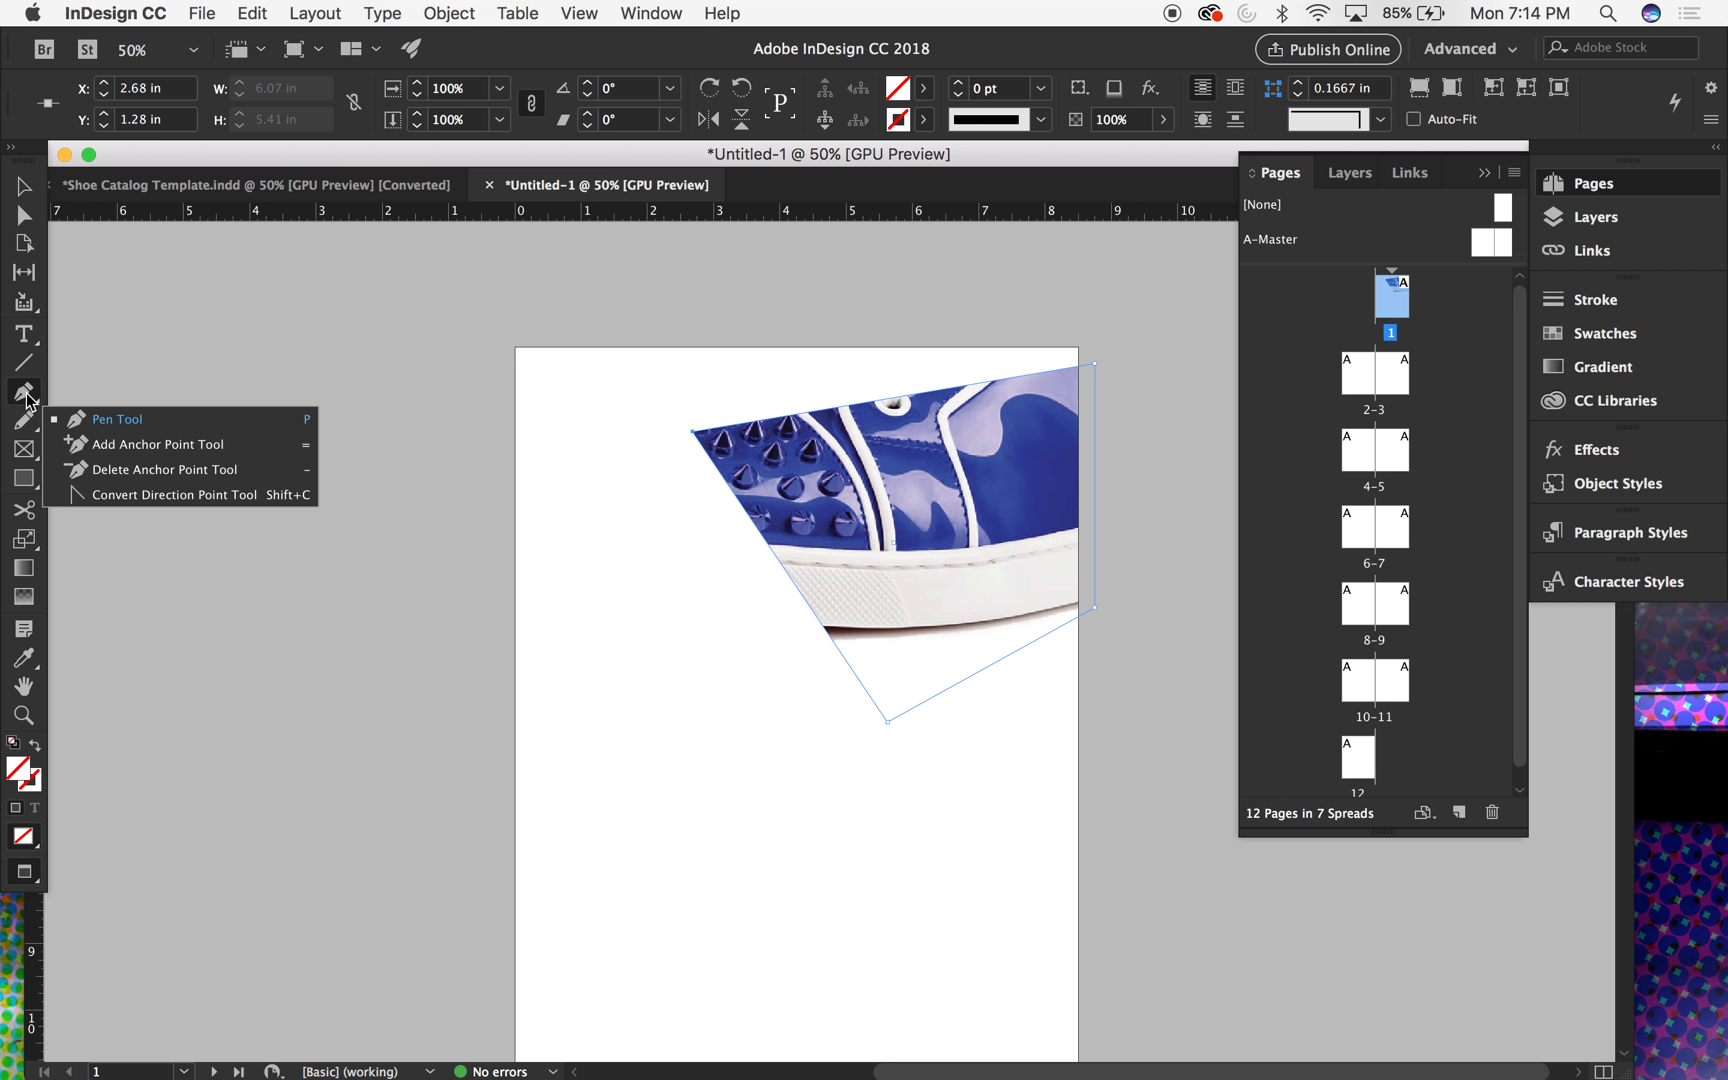
left_click(94, 450)
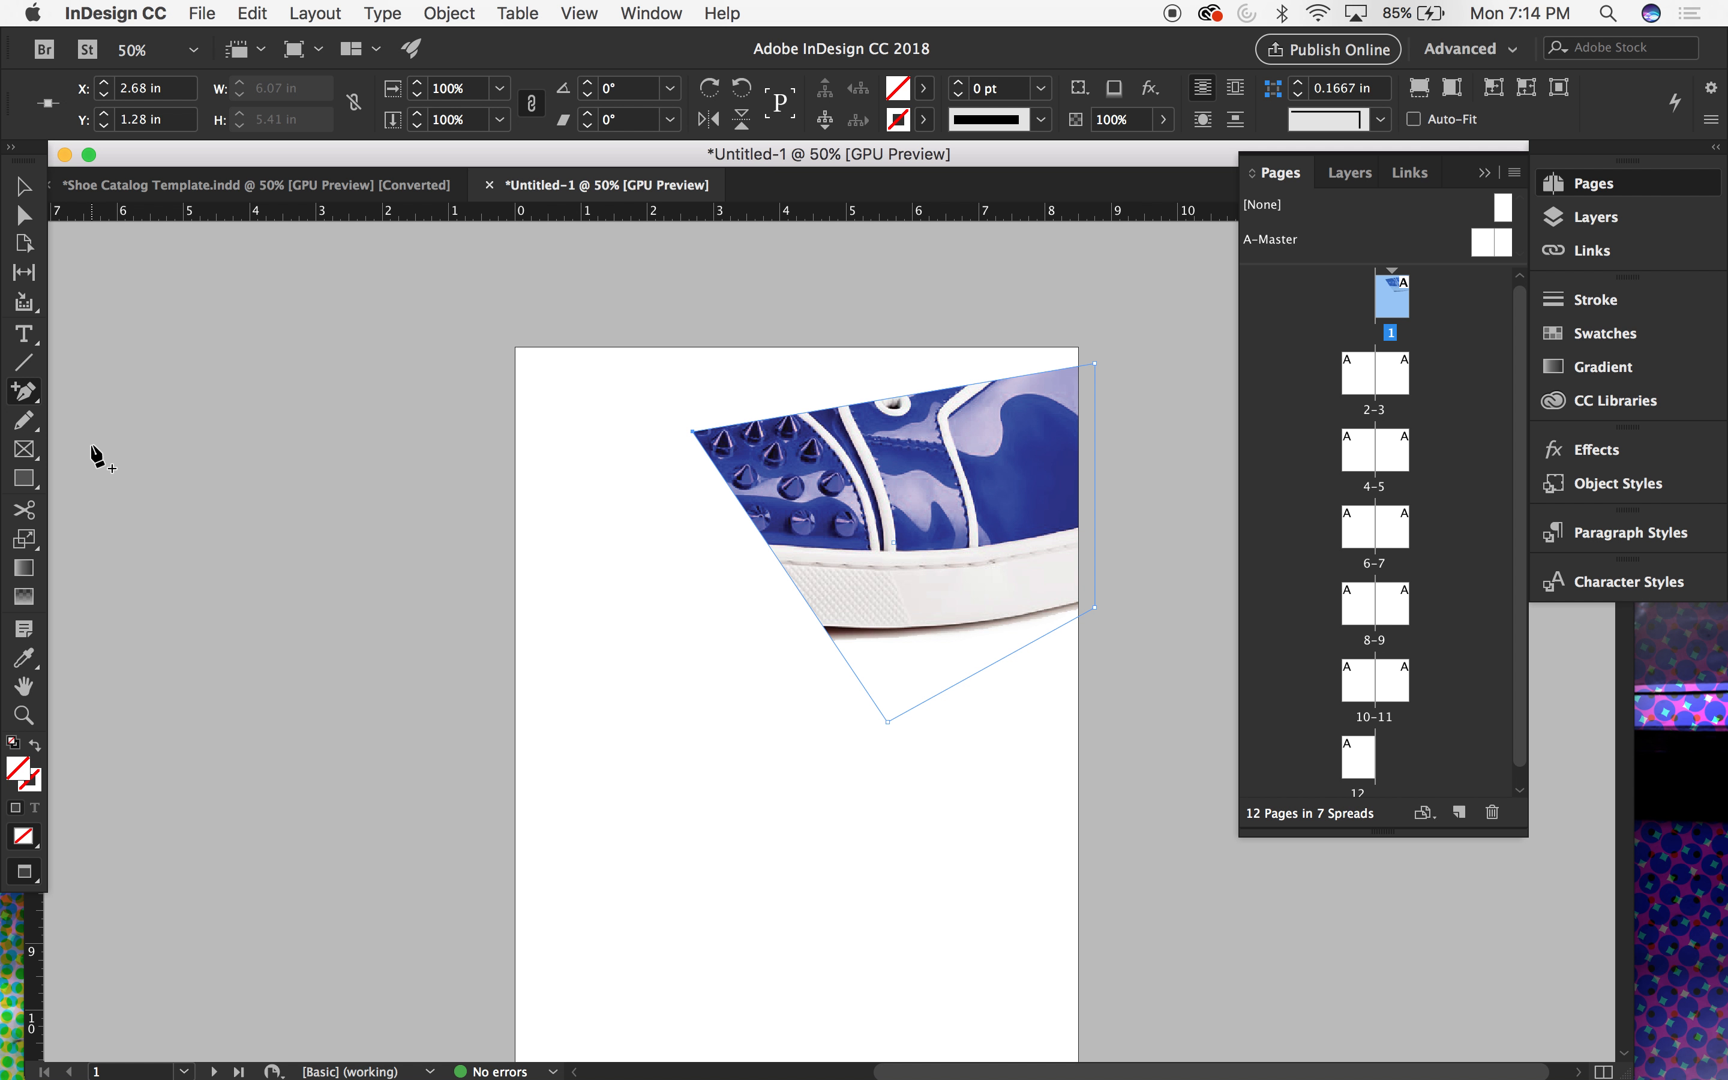
left_click(863, 402)
key("super+equal")
key("super+equal")
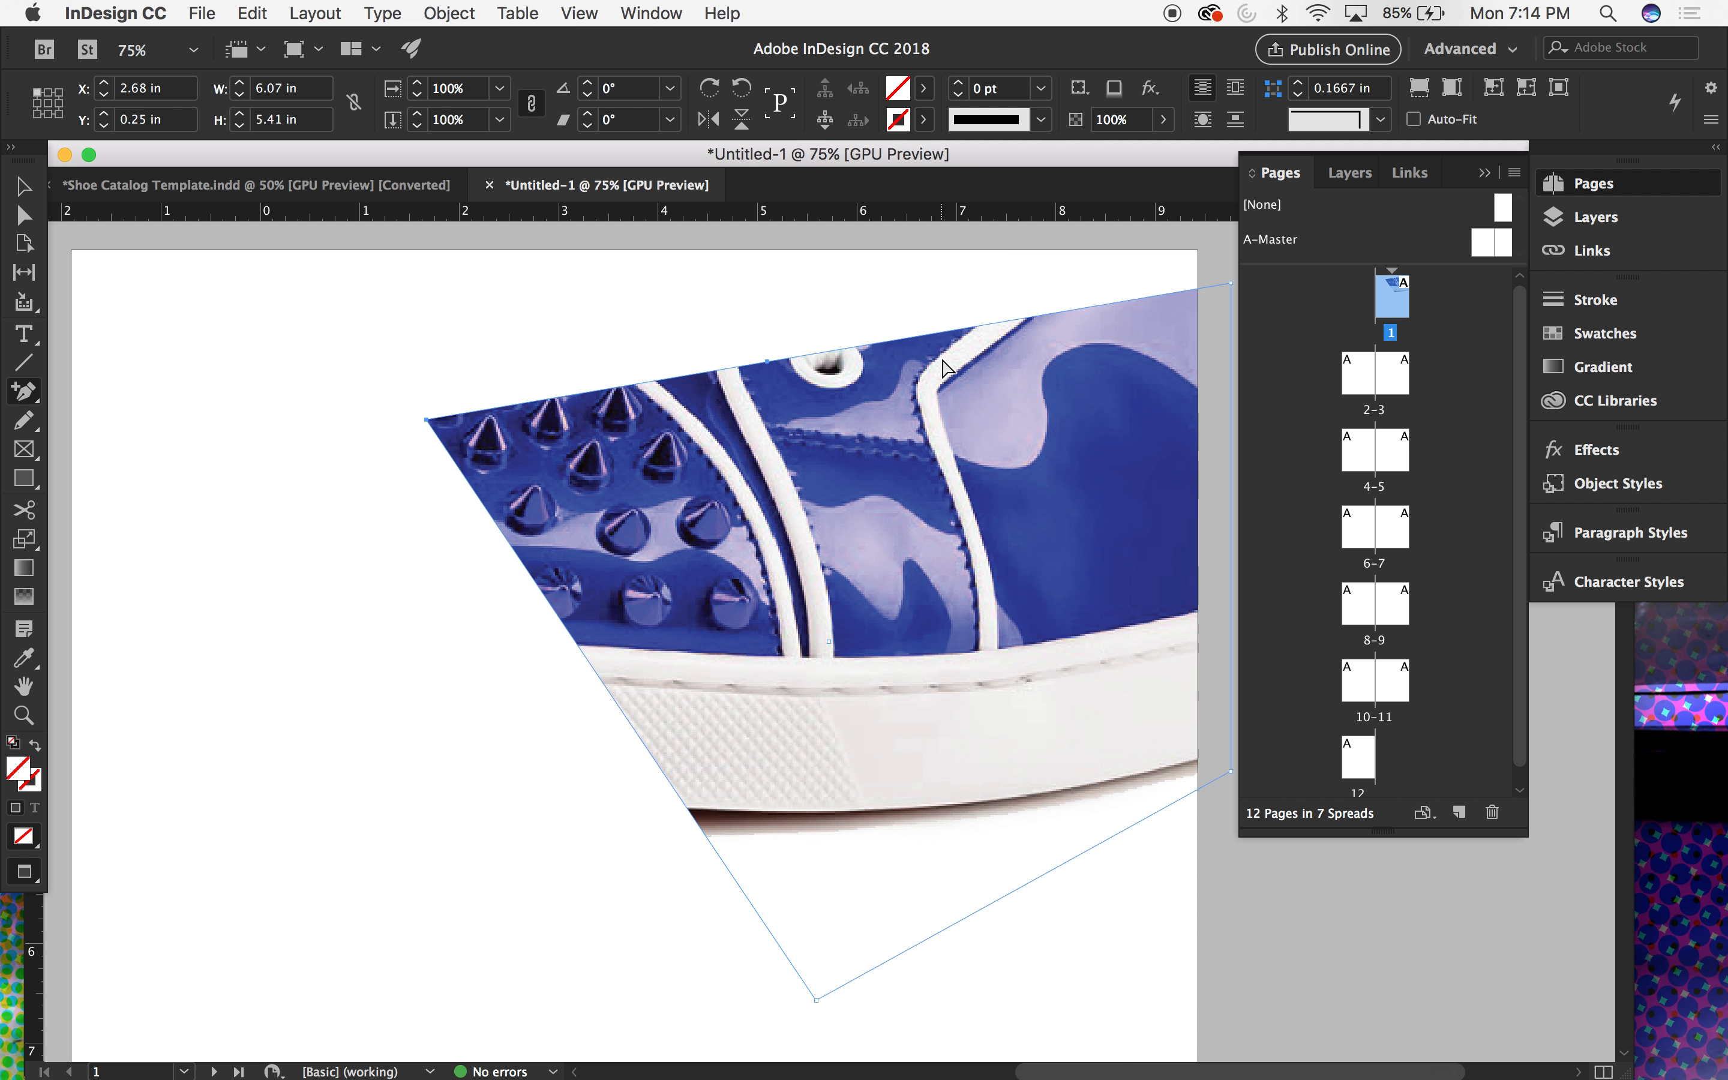
key("super+equal")
key("super+equal")
left_click(542, 684)
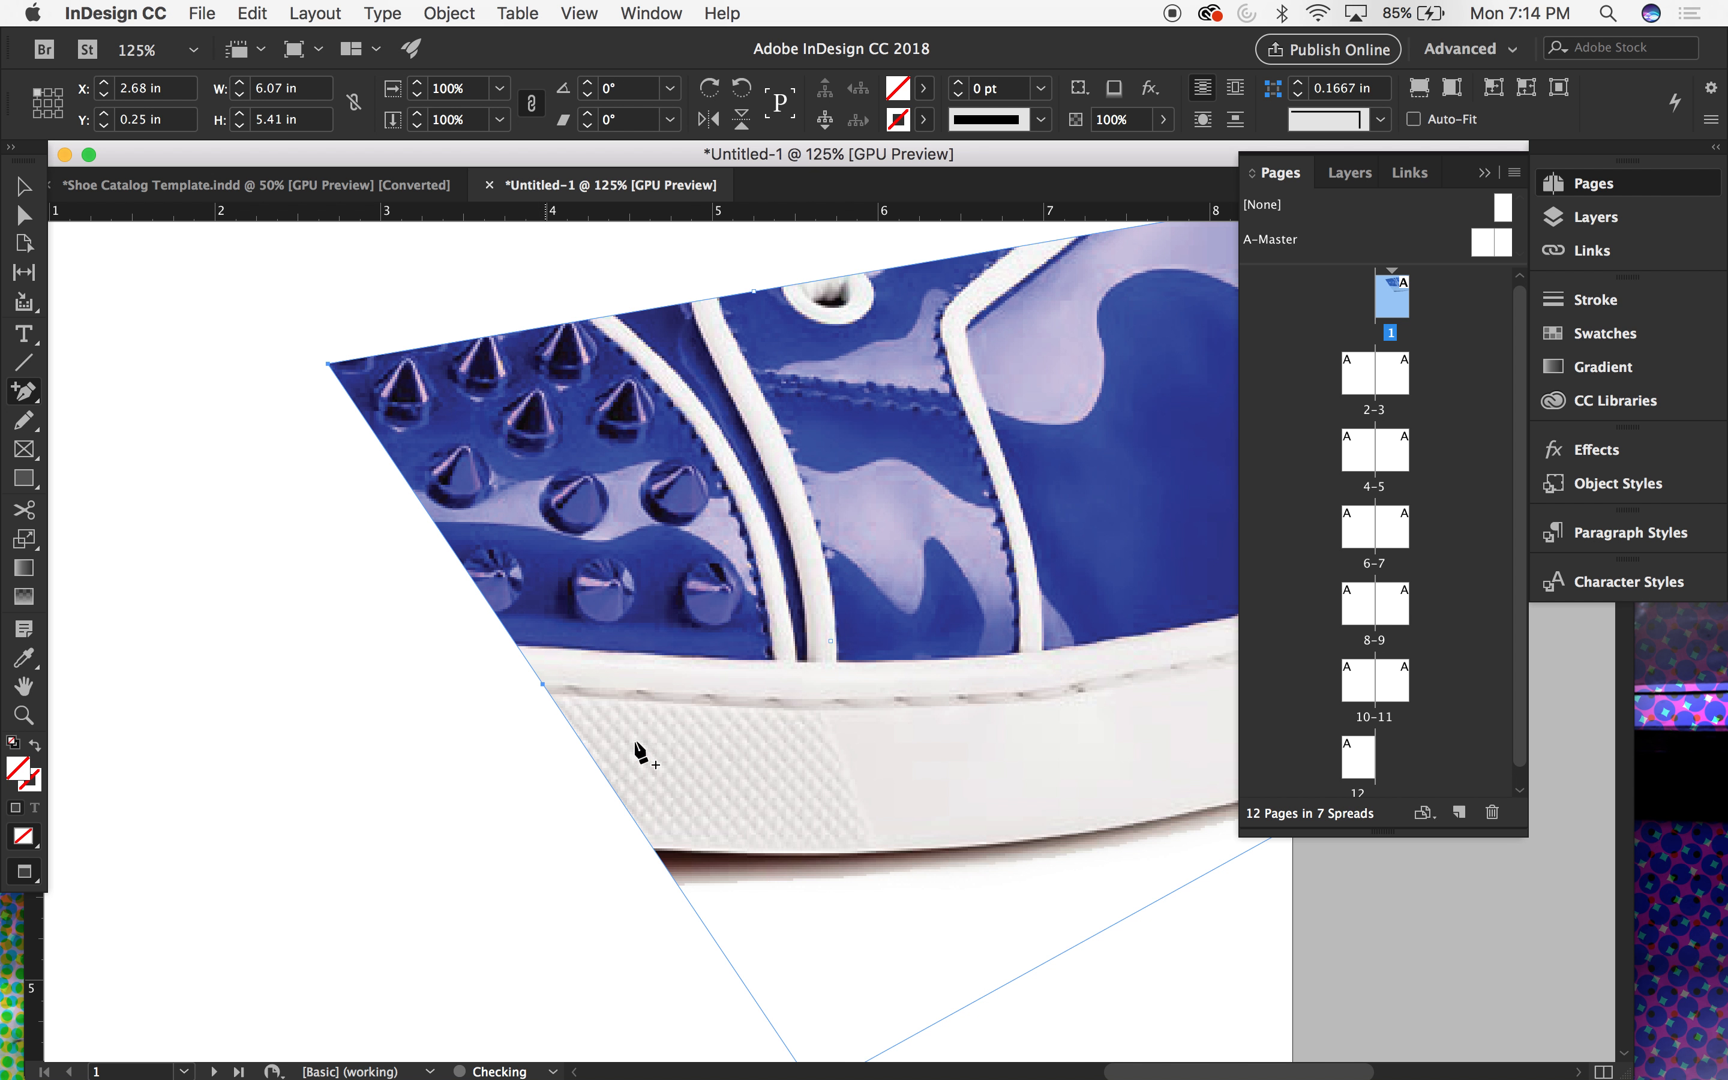
left_click(1018, 976)
left_click(570, 323)
Step: Move the two added top anchors to about X 5.04, Y 0.25 in and X 4.9, Y 1.48 in, and pull the frame's lowest corner outward left
left_click(27, 217)
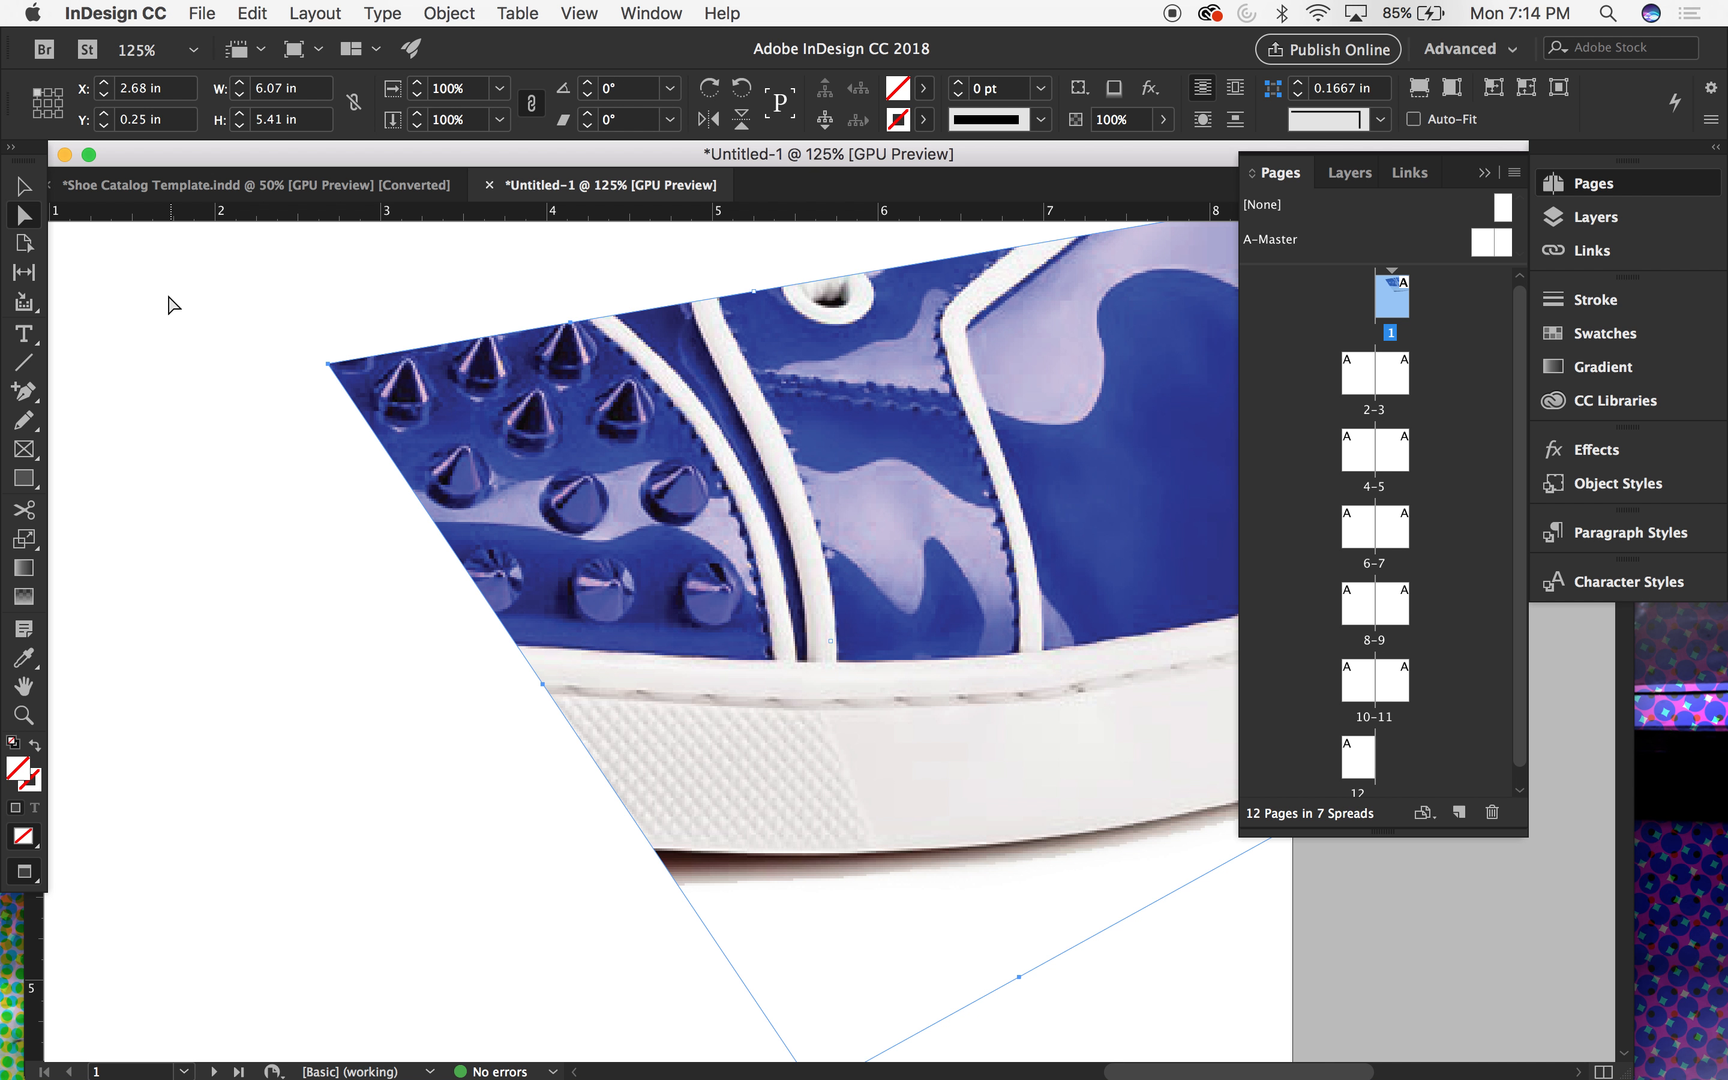
key("super+minus")
key("super+minus")
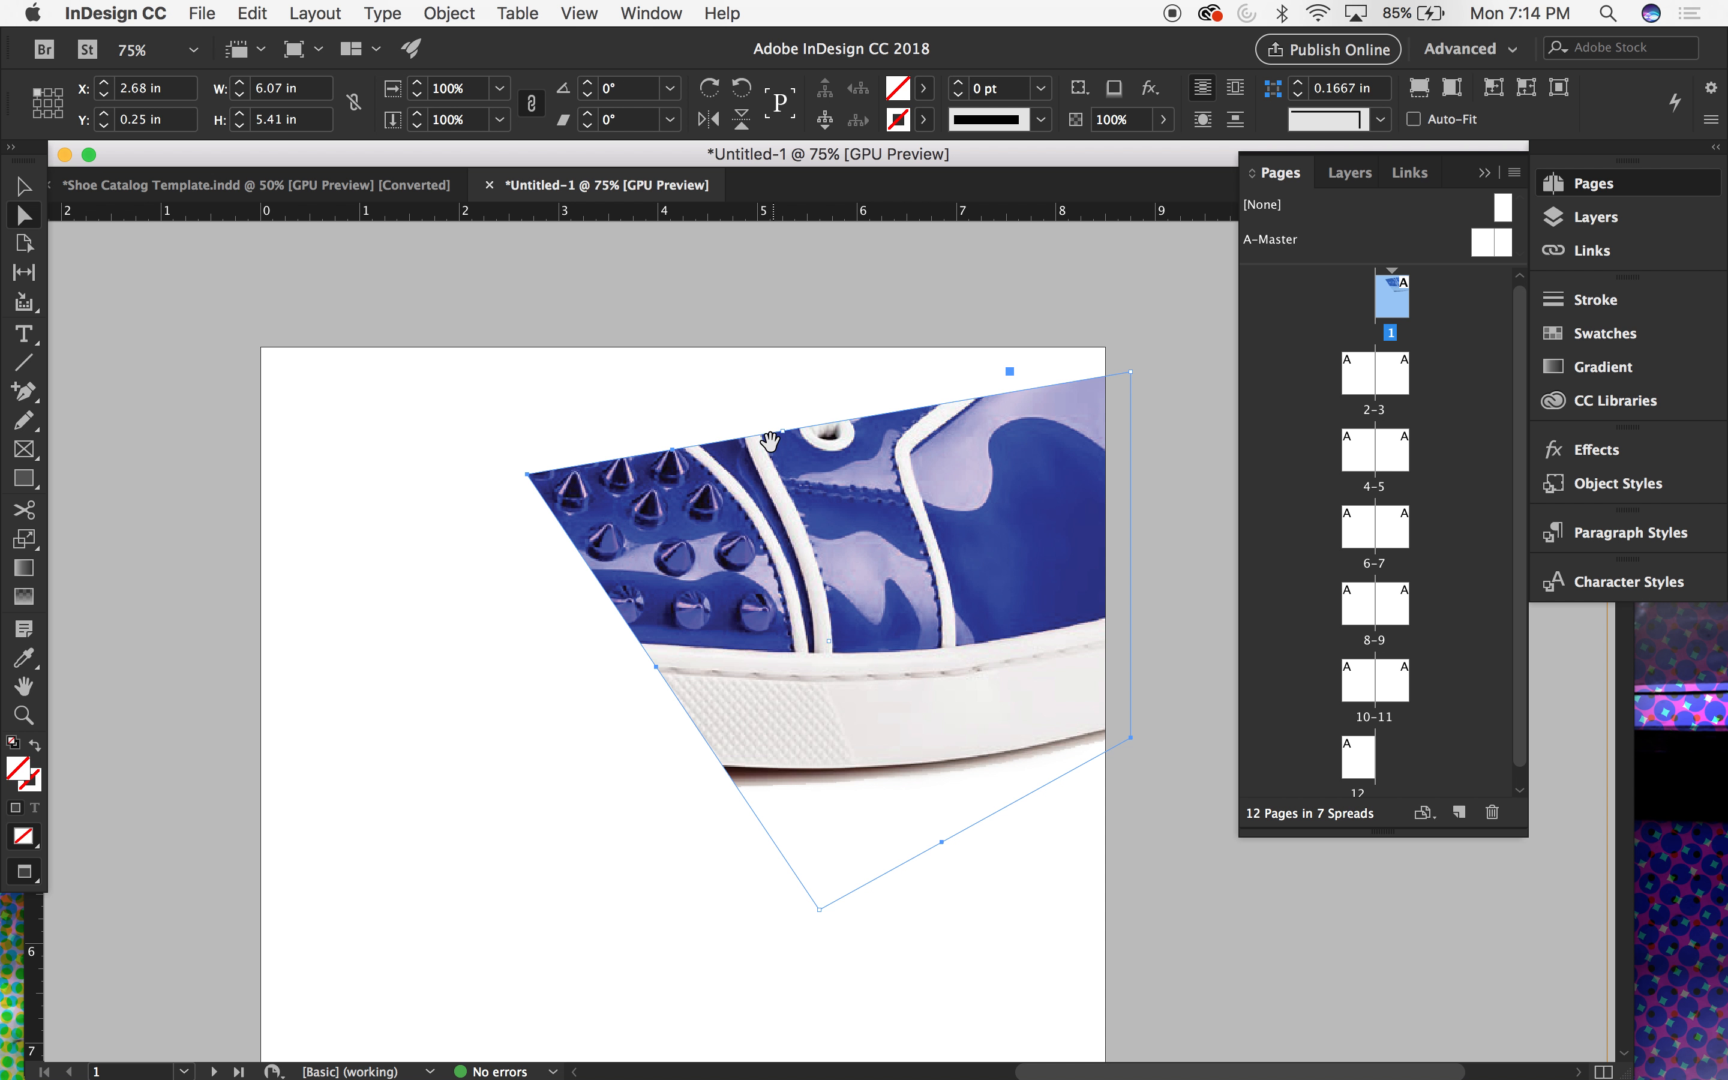
left_click_drag(784, 431, 761, 372)
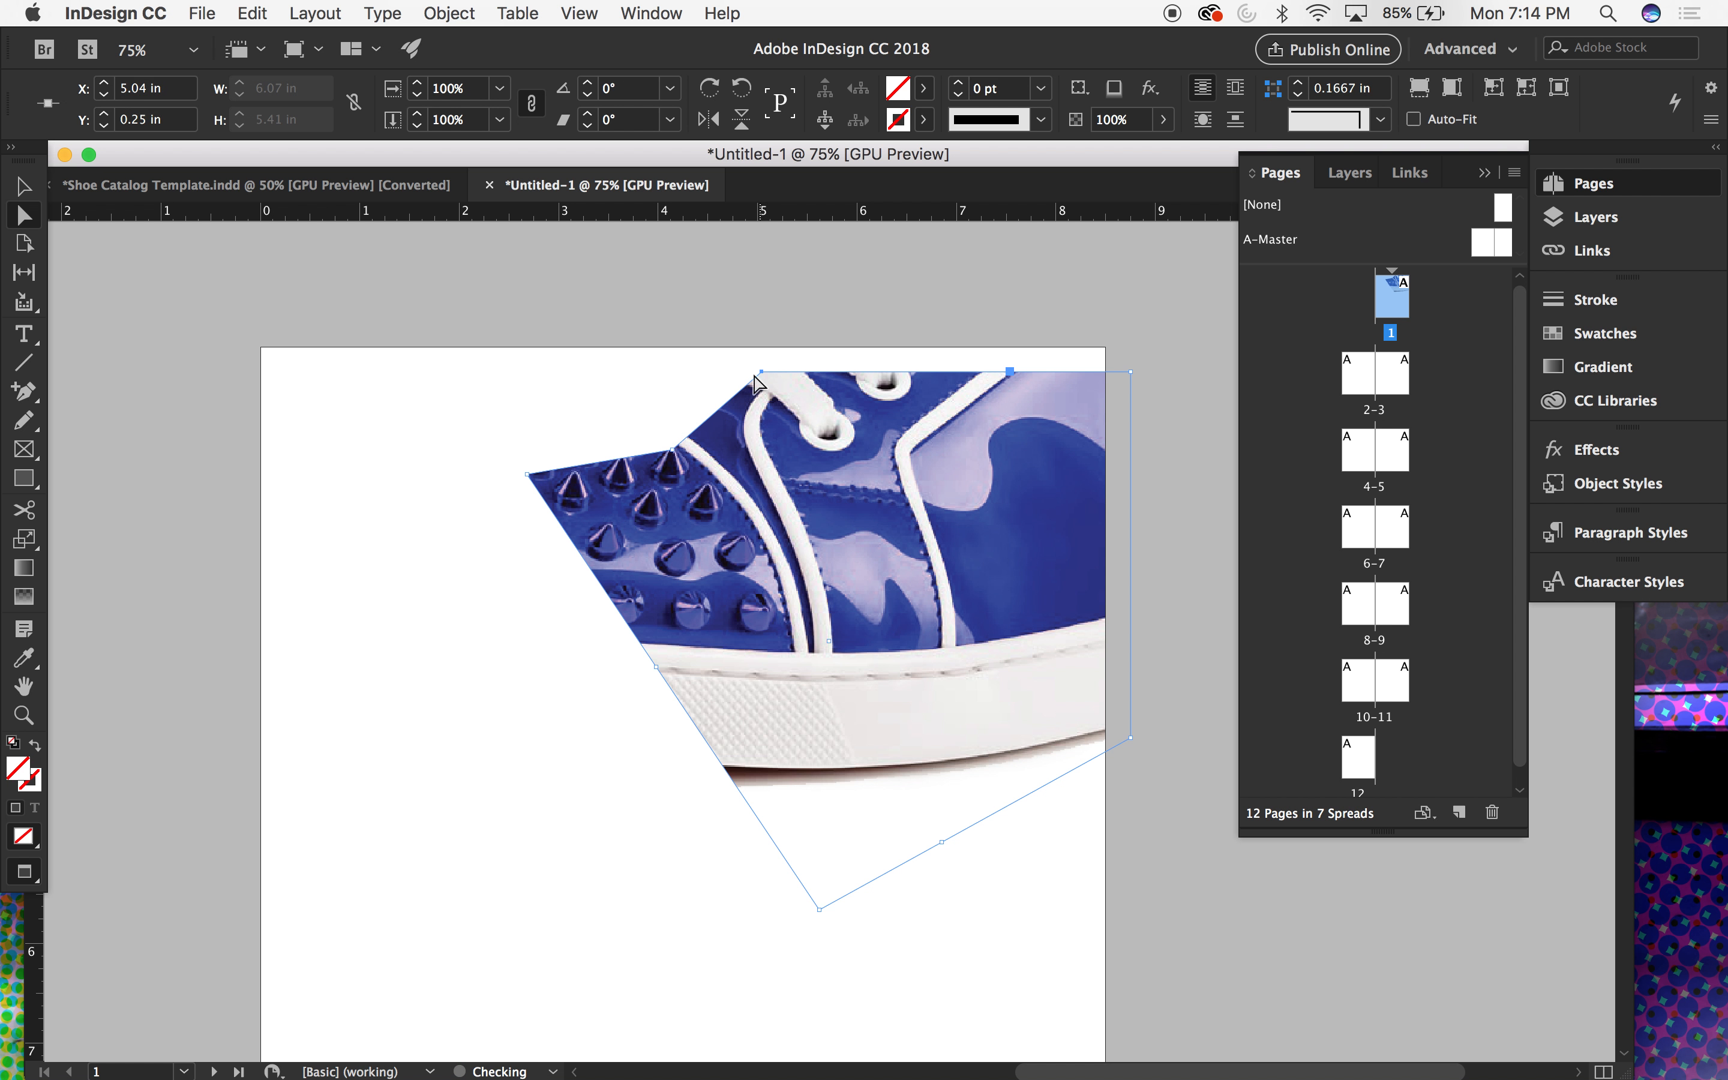
left_click_drag(672, 450, 747, 494)
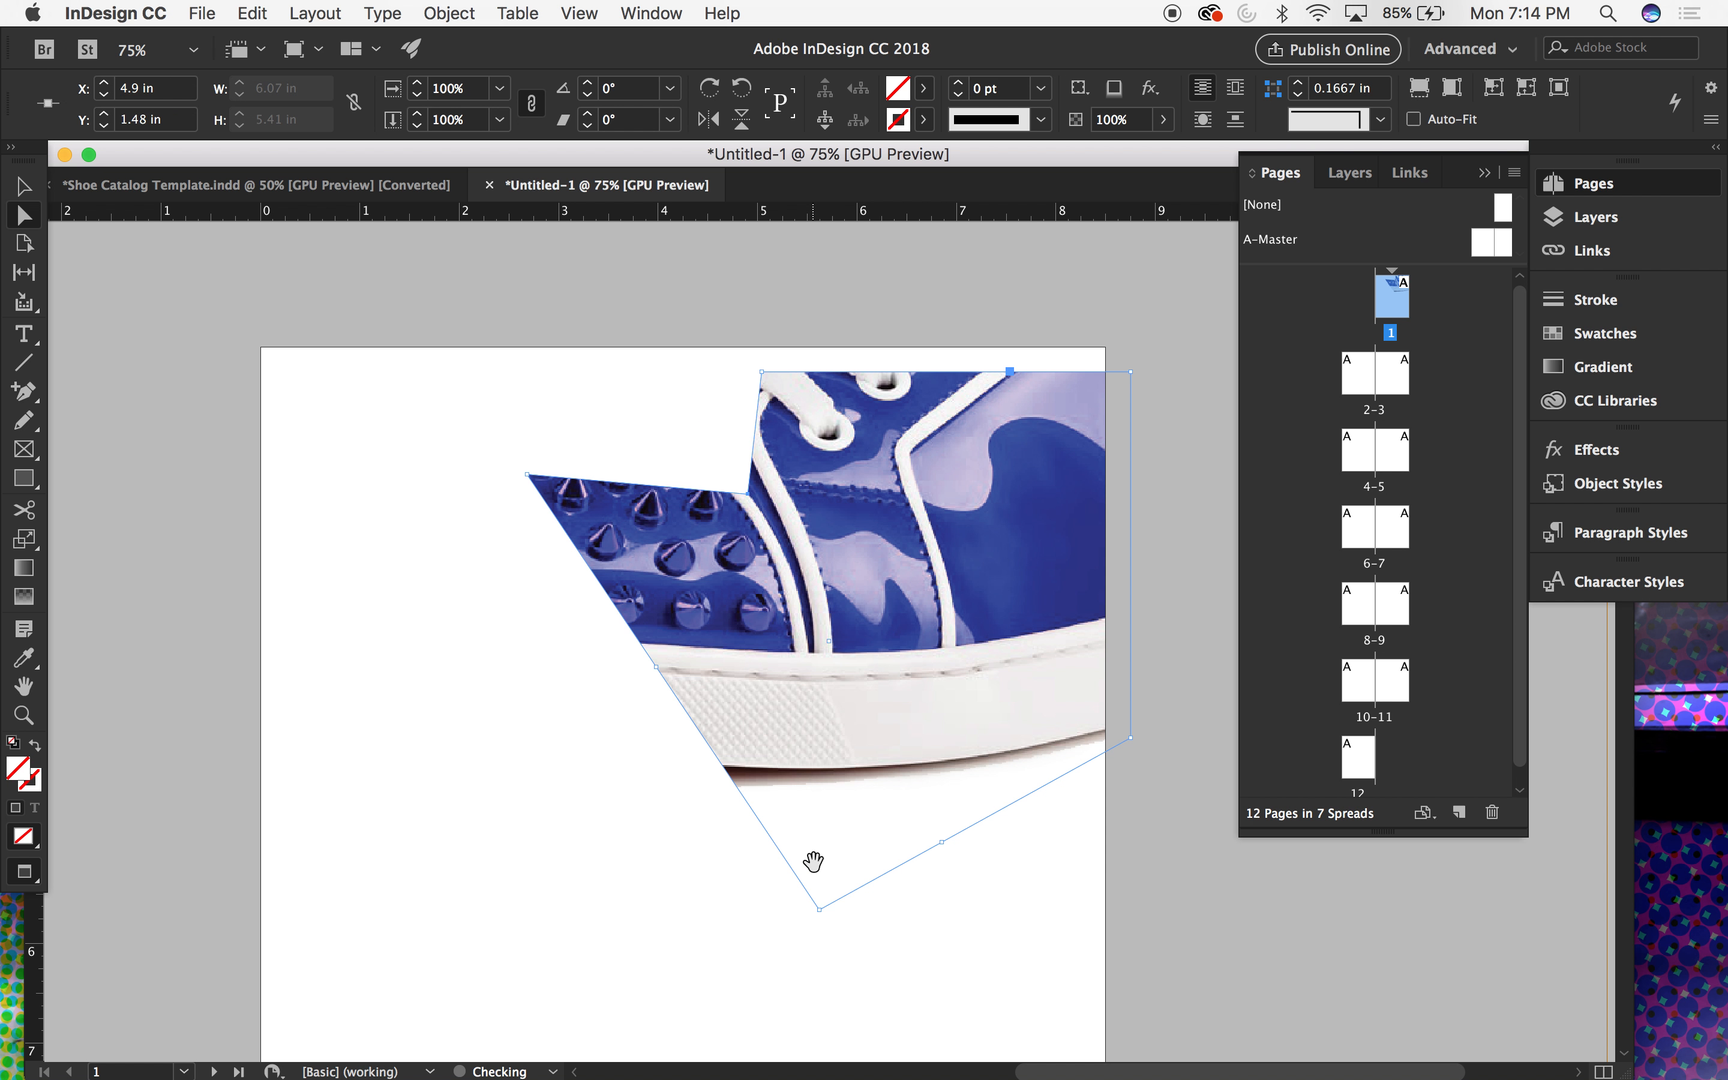
left_click_drag(820, 910, 468, 769)
left_click(361, 738)
scroll(362, 738, "down", 2)
scroll(362, 738, "right", 2)
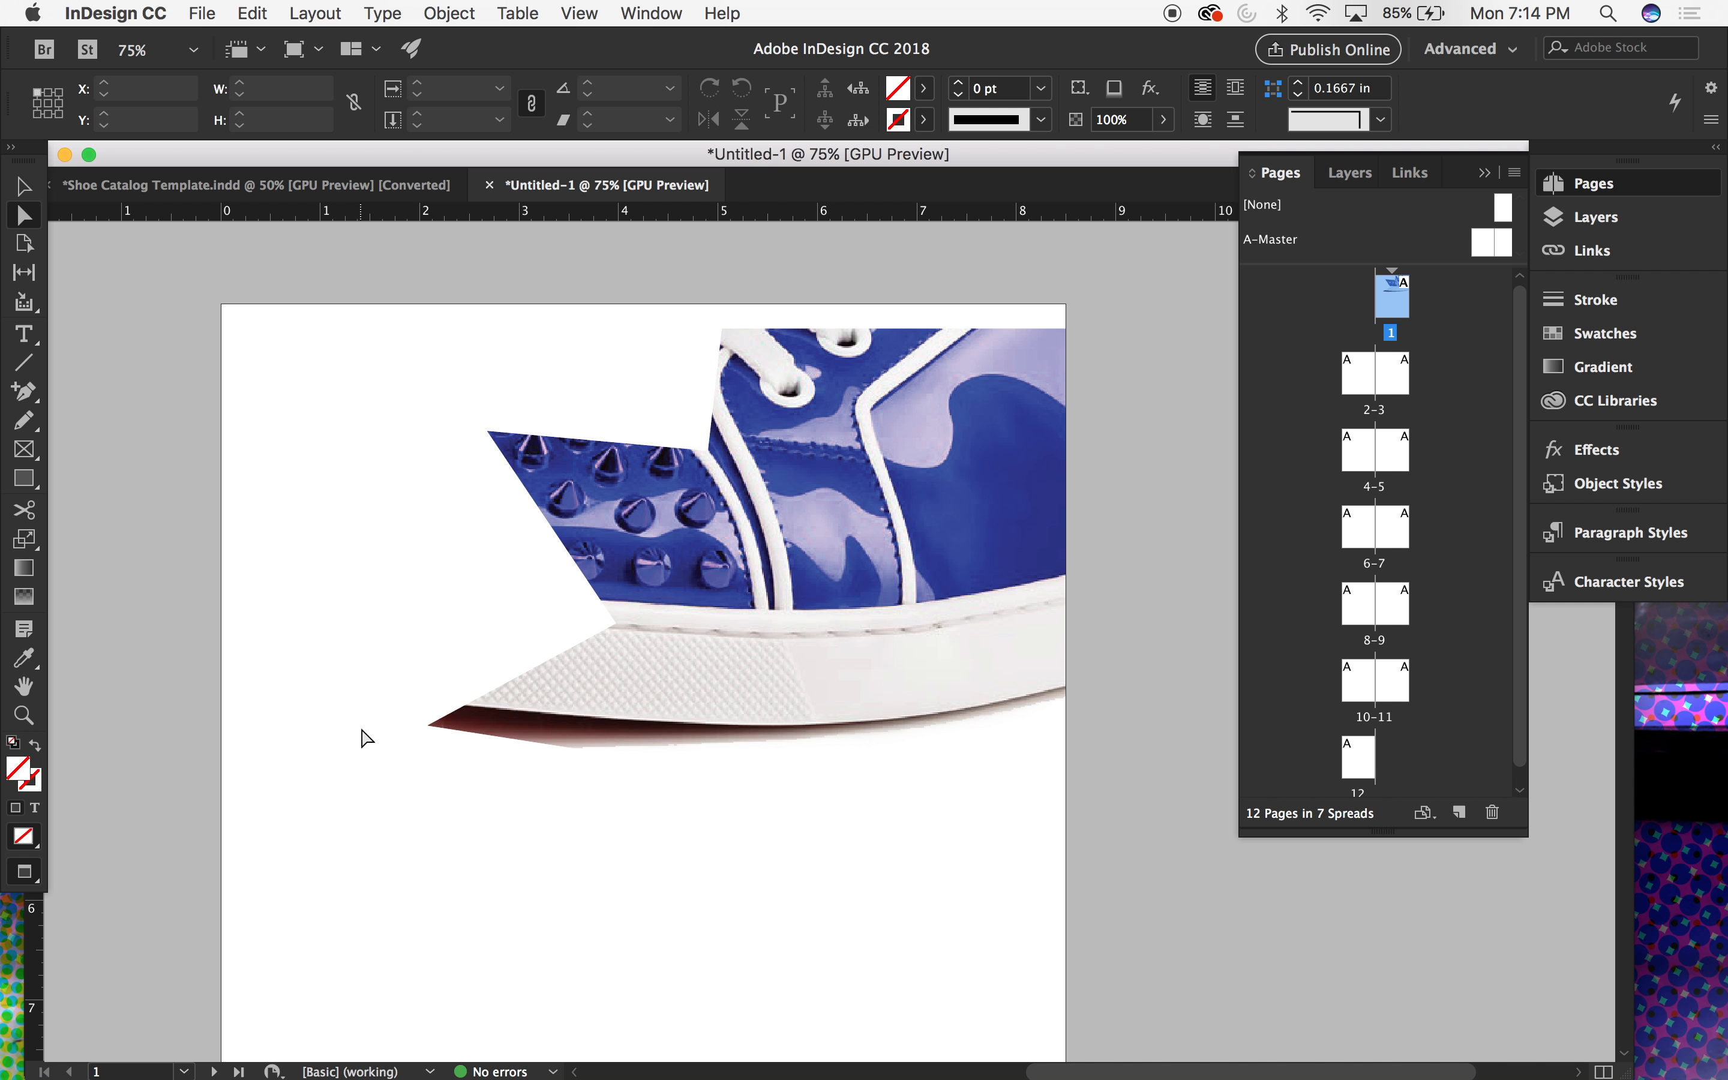
Step: Draw a closed curved freeform shape with the Pen tool below the shoe image, about 5.2 in wide and 4.2 in high
key("super+minus")
scroll(361, 738, "down", 3)
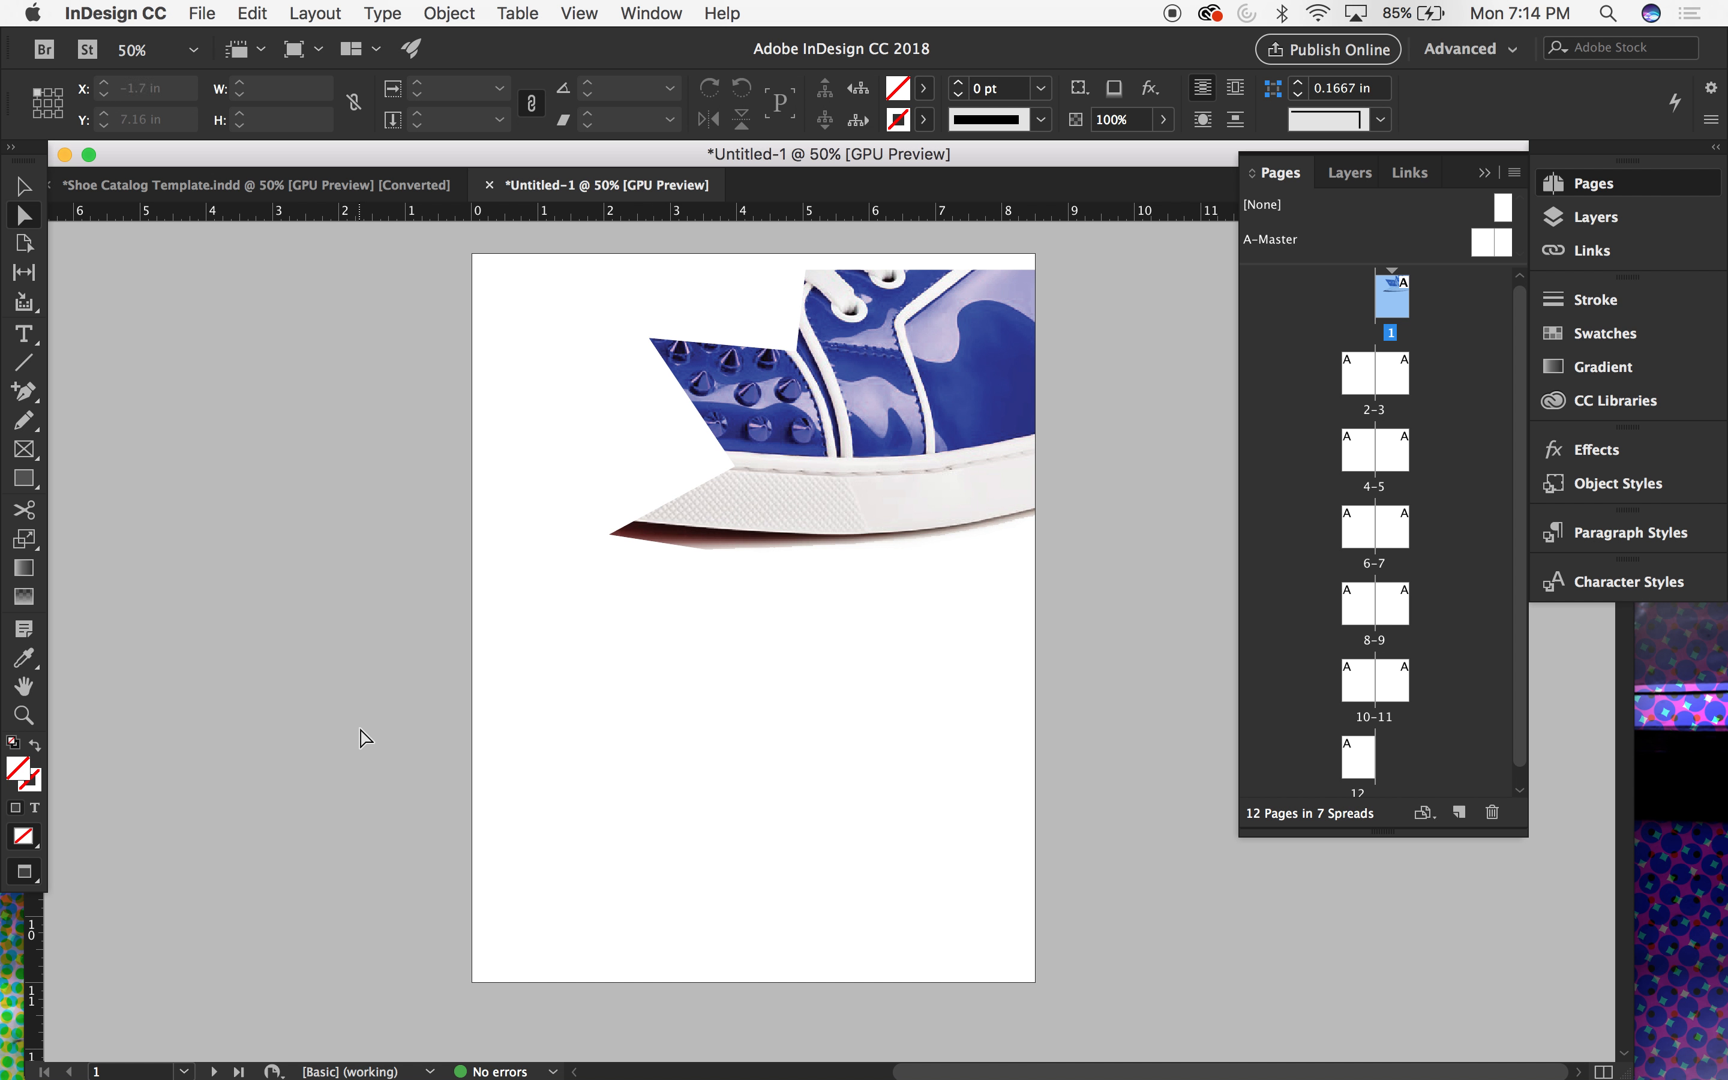
left_click(25, 391)
left_click(93, 419)
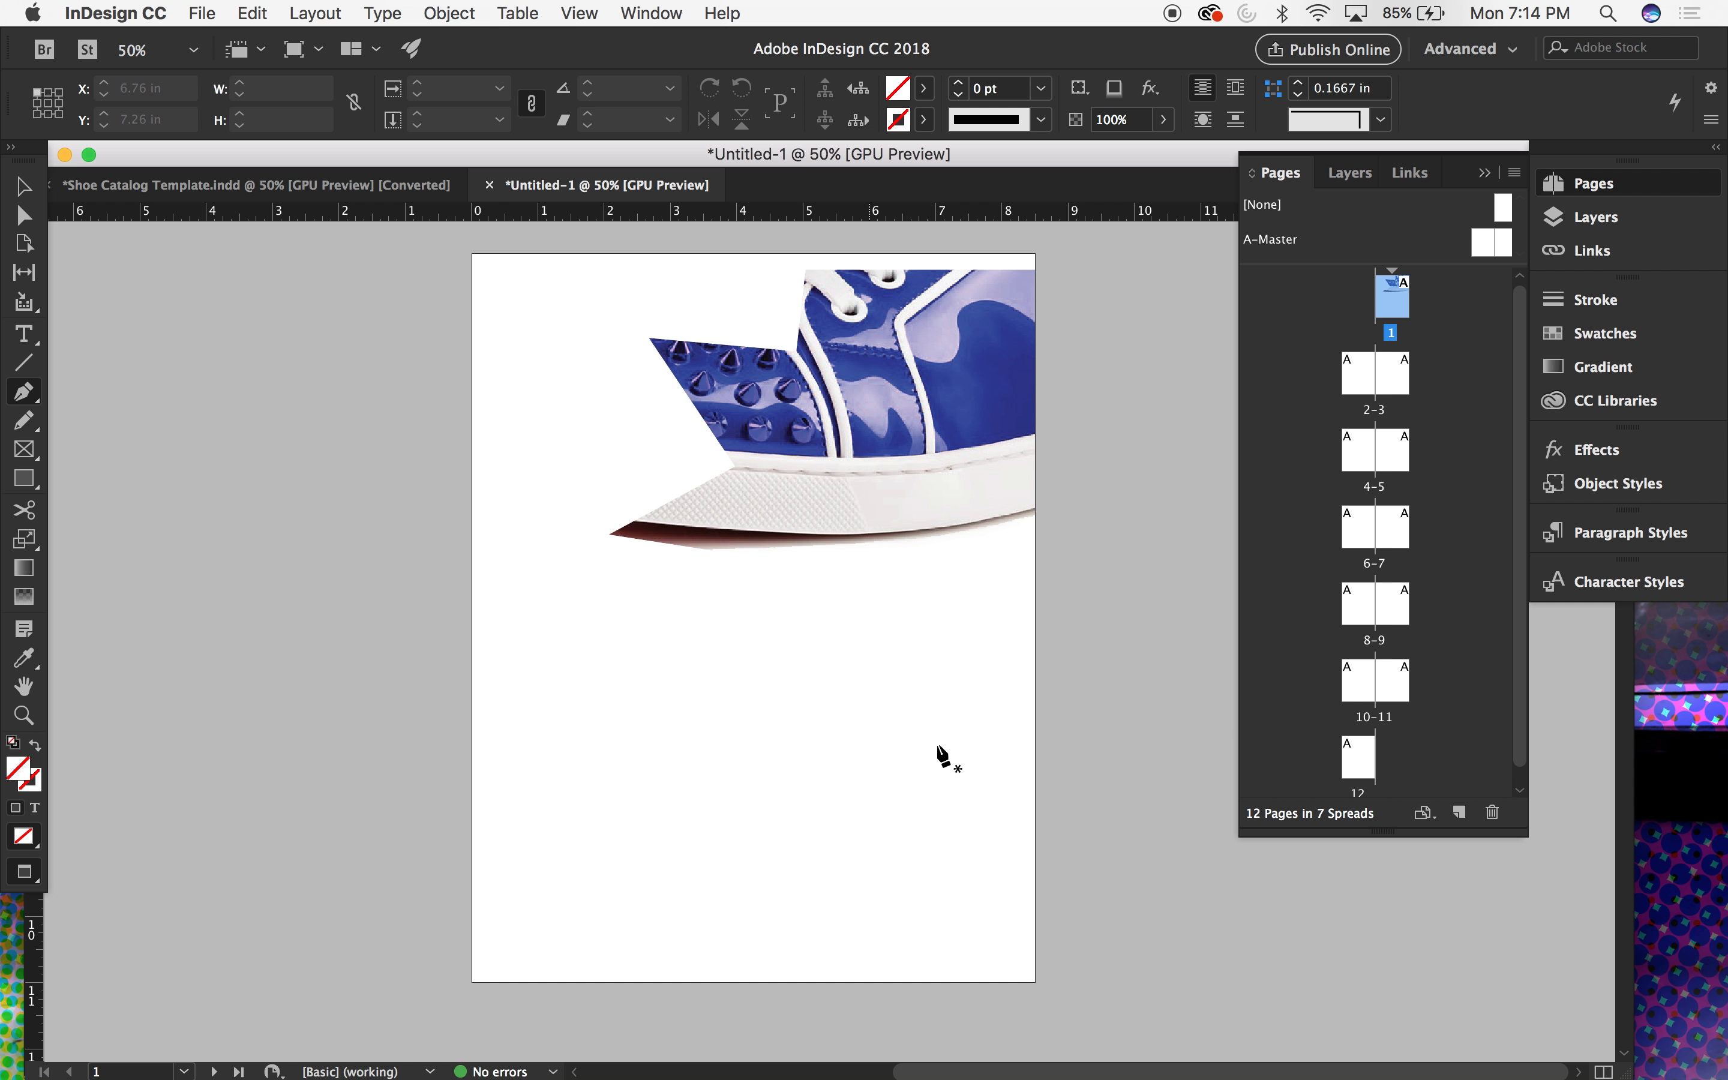
left_click(917, 753)
left_click_drag(797, 735, 790, 656)
mouse_move(679, 651)
left_mouse_down()
mouse_move(609, 765)
mouse_move(664, 871)
mouse_move(821, 867)
left_mouse_up()
left_click_drag(867, 867, 895, 841)
left_click_drag(942, 781, 948, 761)
left_click(917, 753)
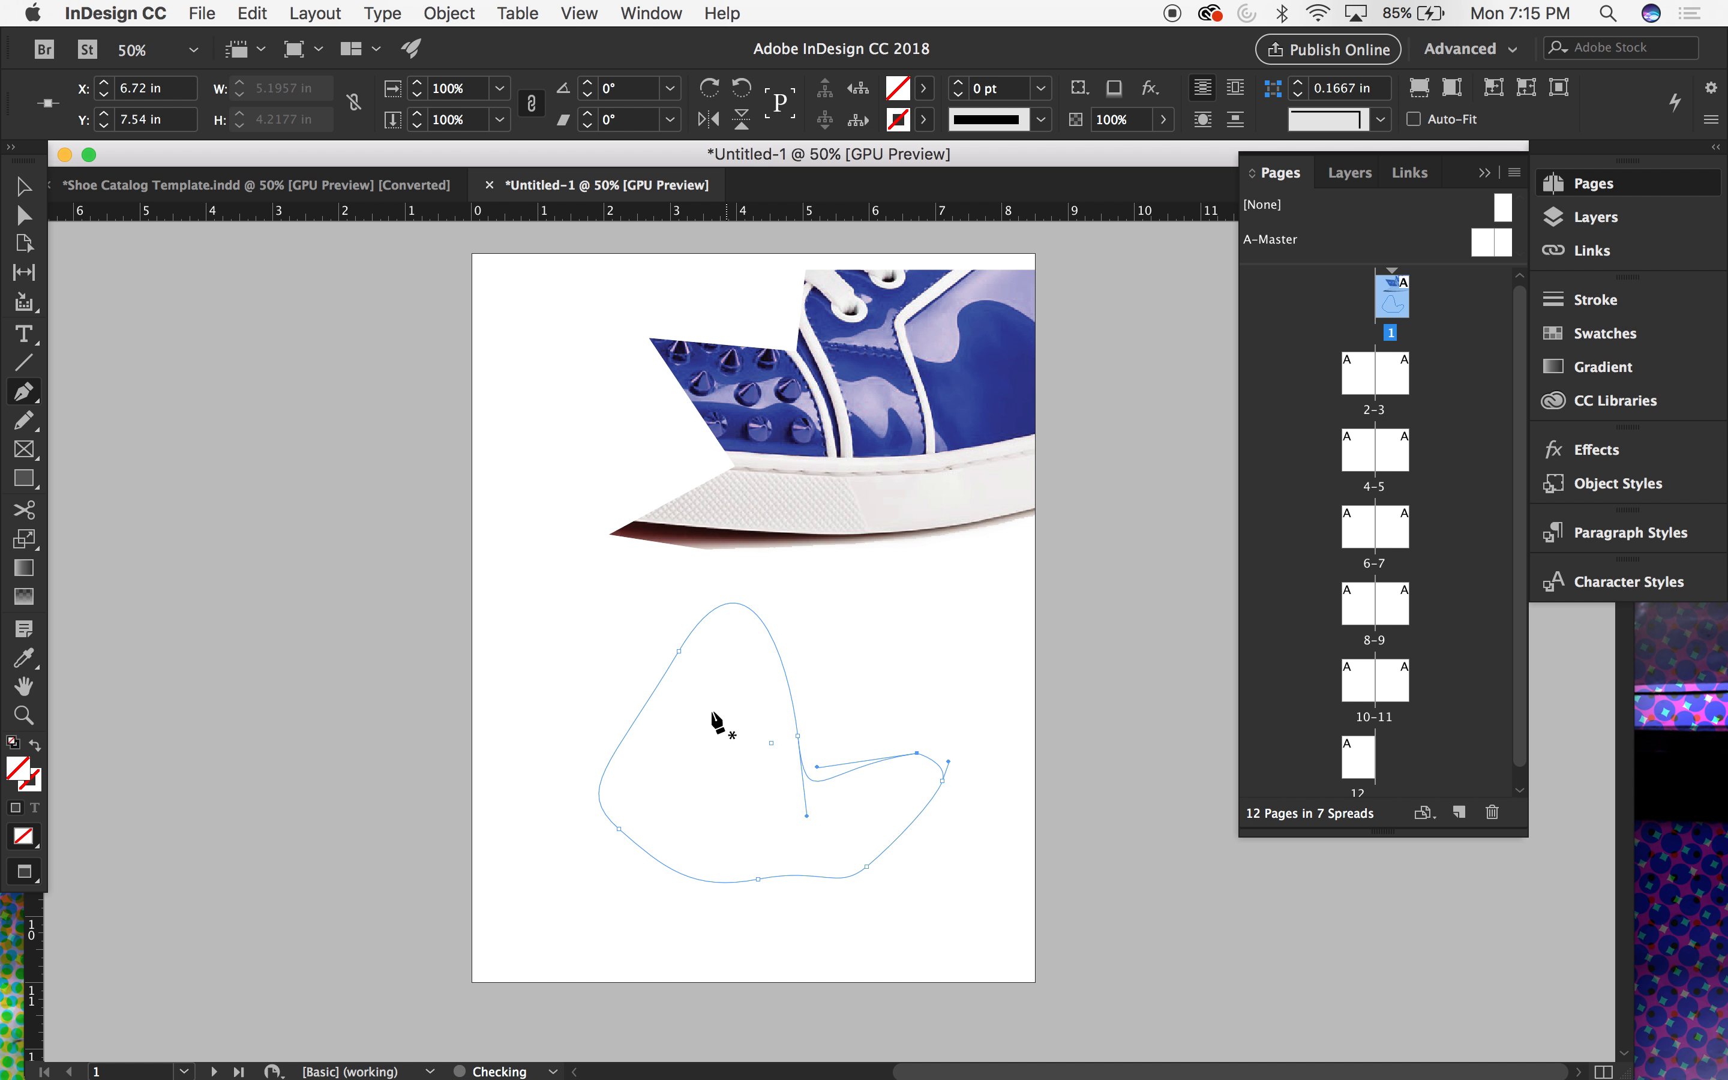
Step: Fill the freeform shape with the magenta swatch C=0 M=100 Y=0 K=0
key("v")
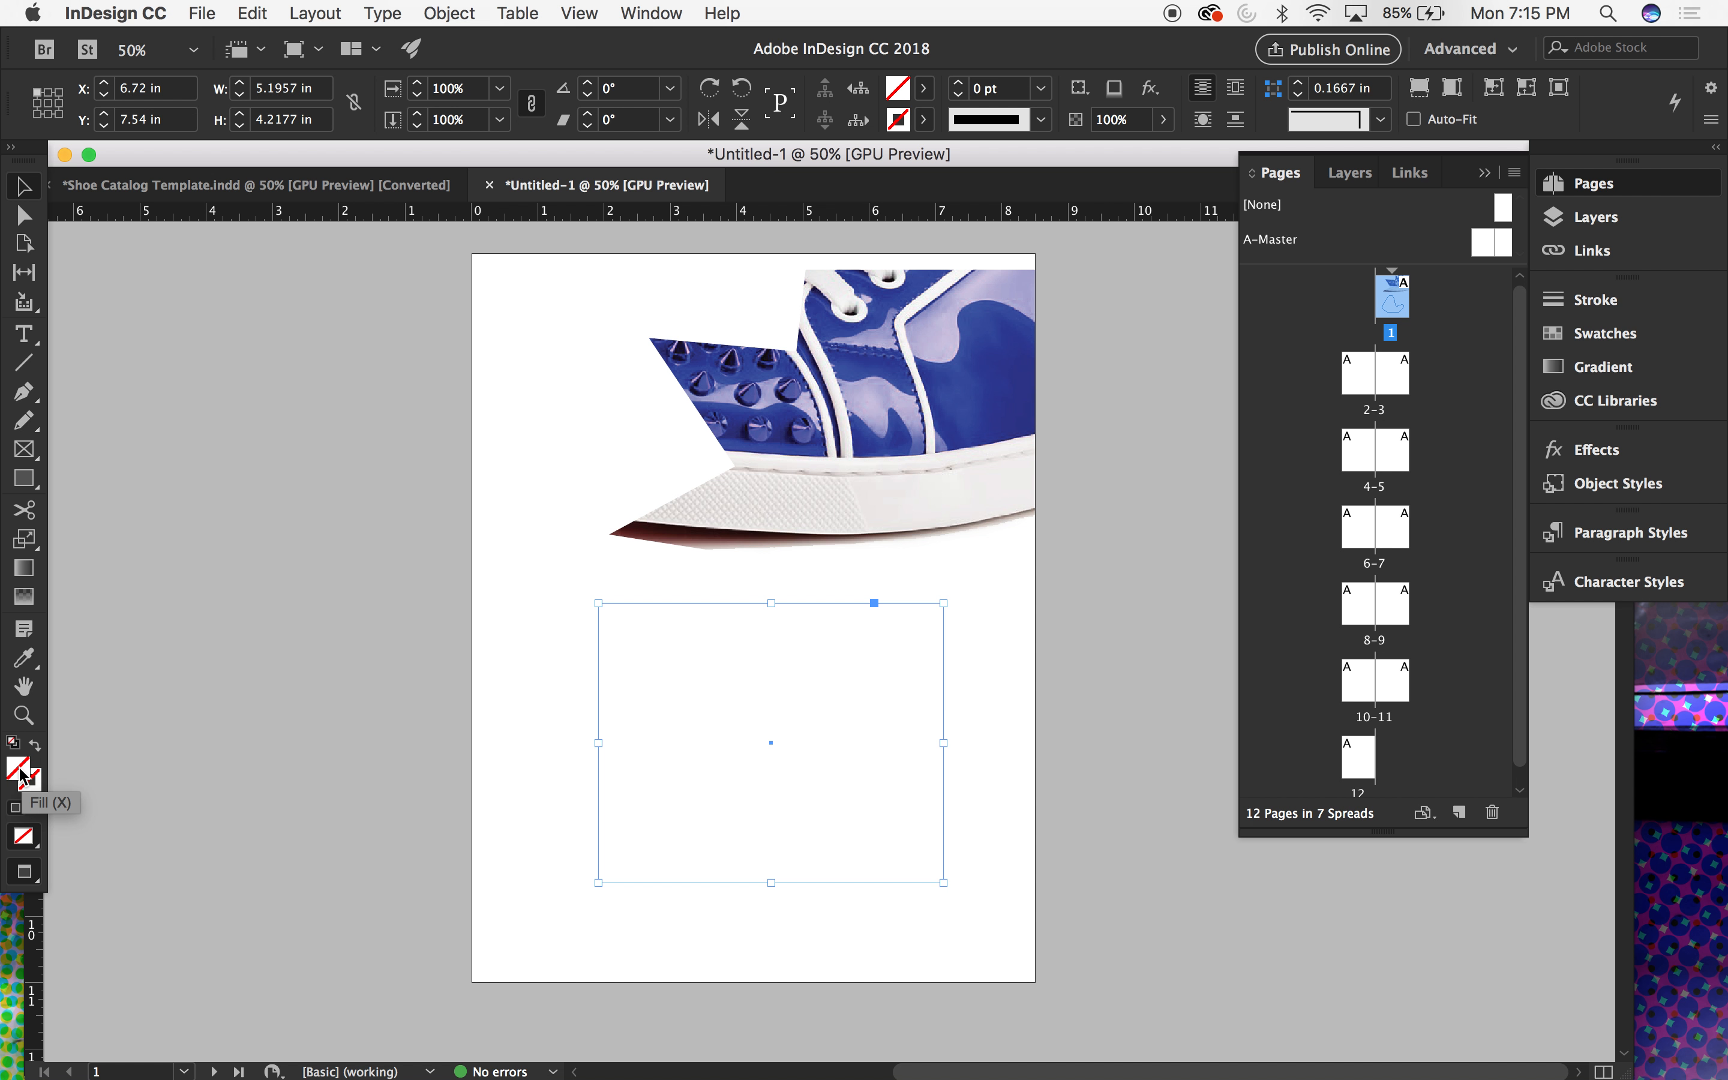
left_click(1629, 334)
left_click(1603, 371)
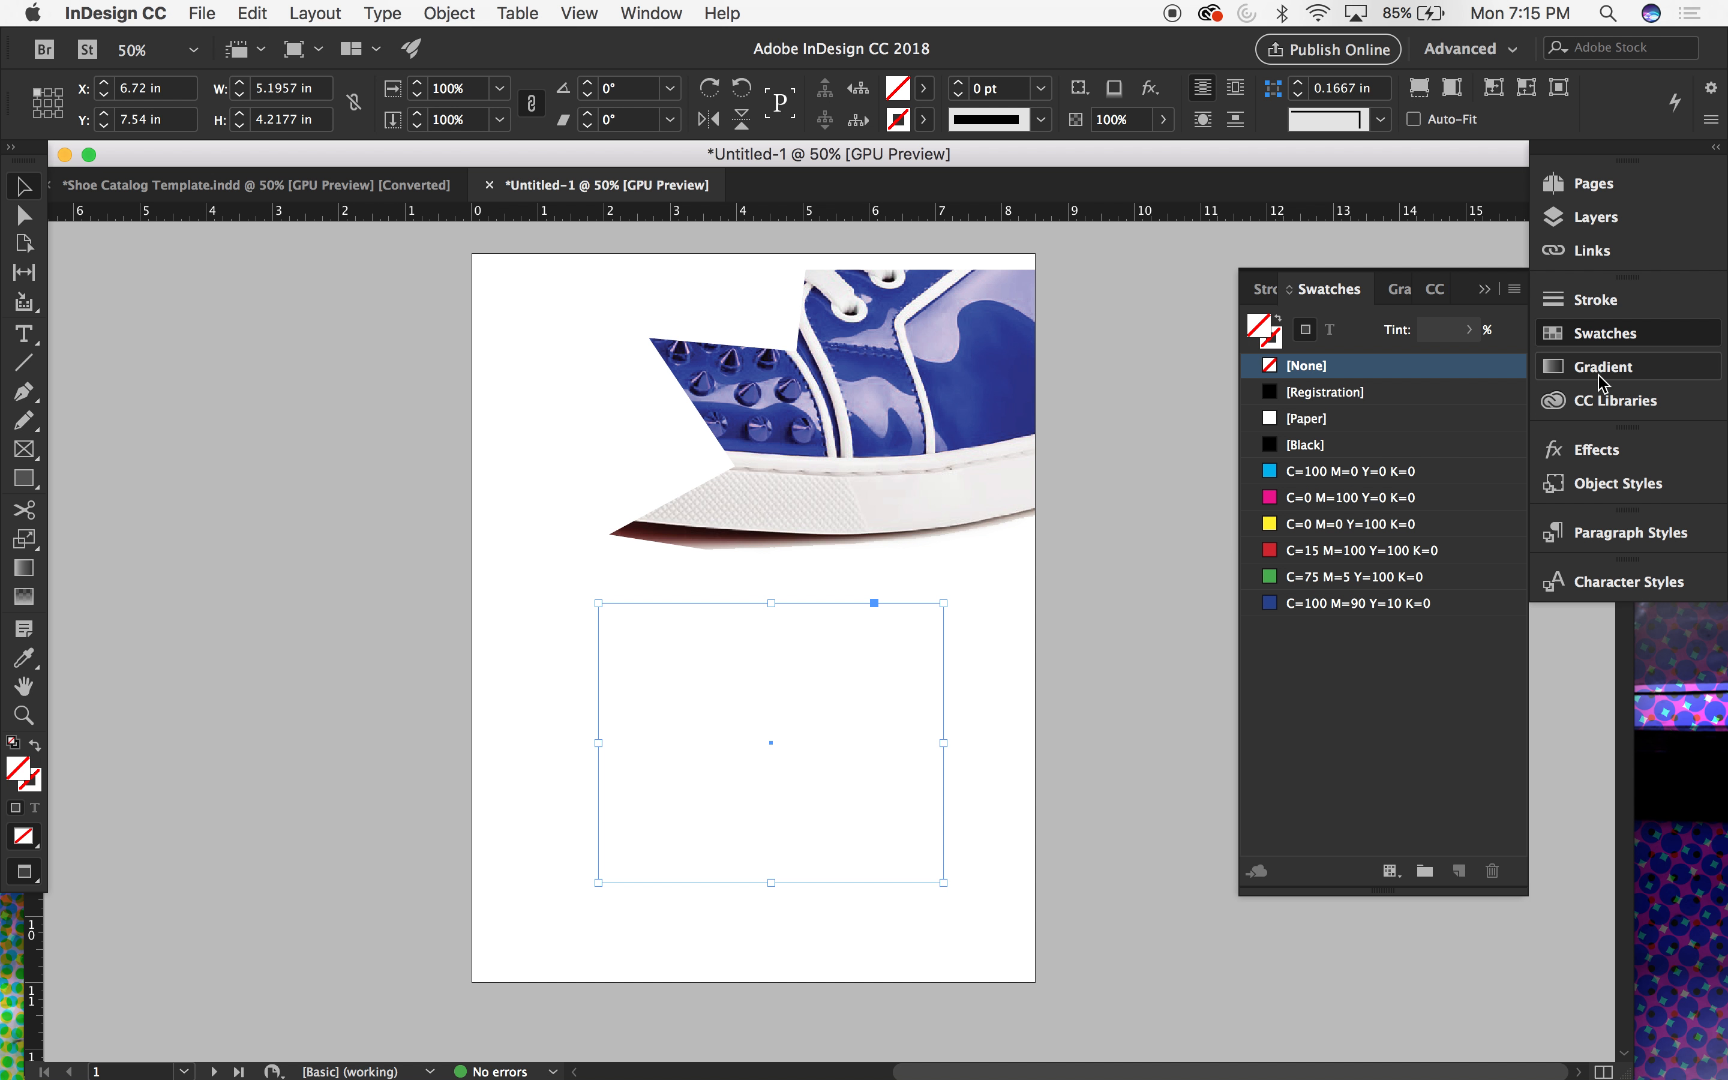
left_click(1604, 334)
left_click(1333, 502)
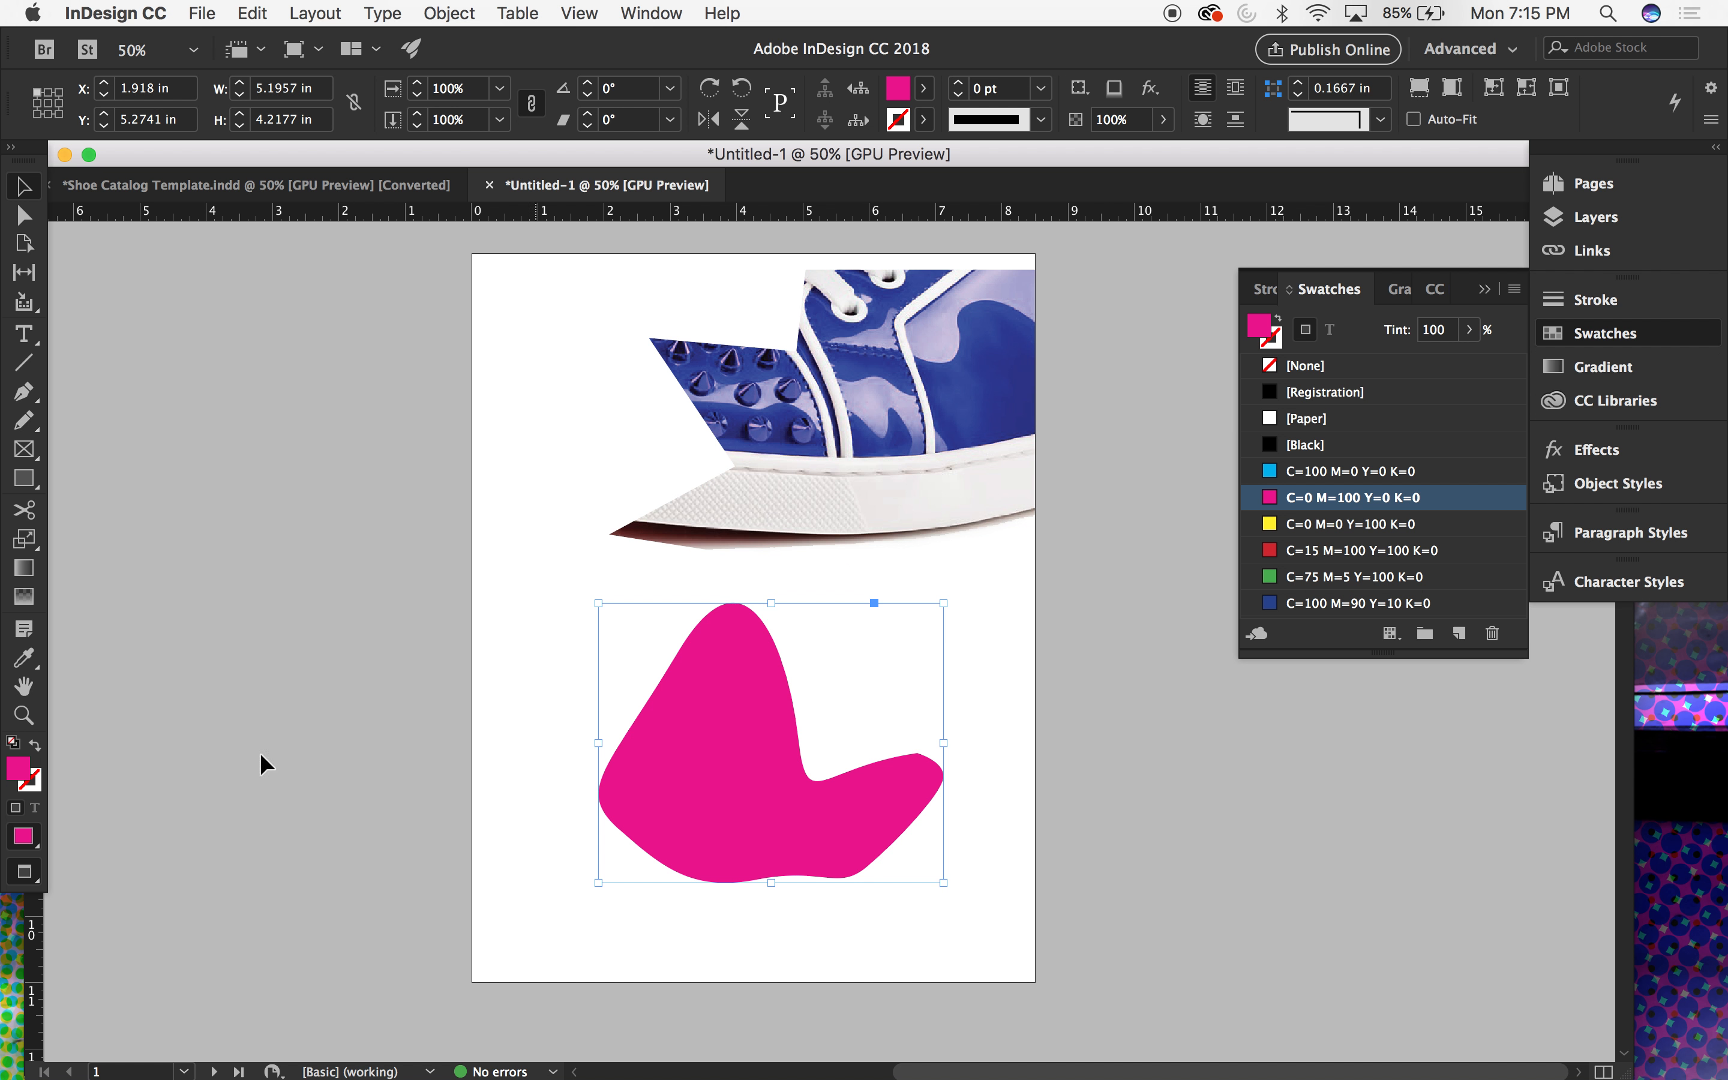
Step: Change the freeform shape's fill to a purple with RGB values of about 117, 74, 203
double_click(19, 770)
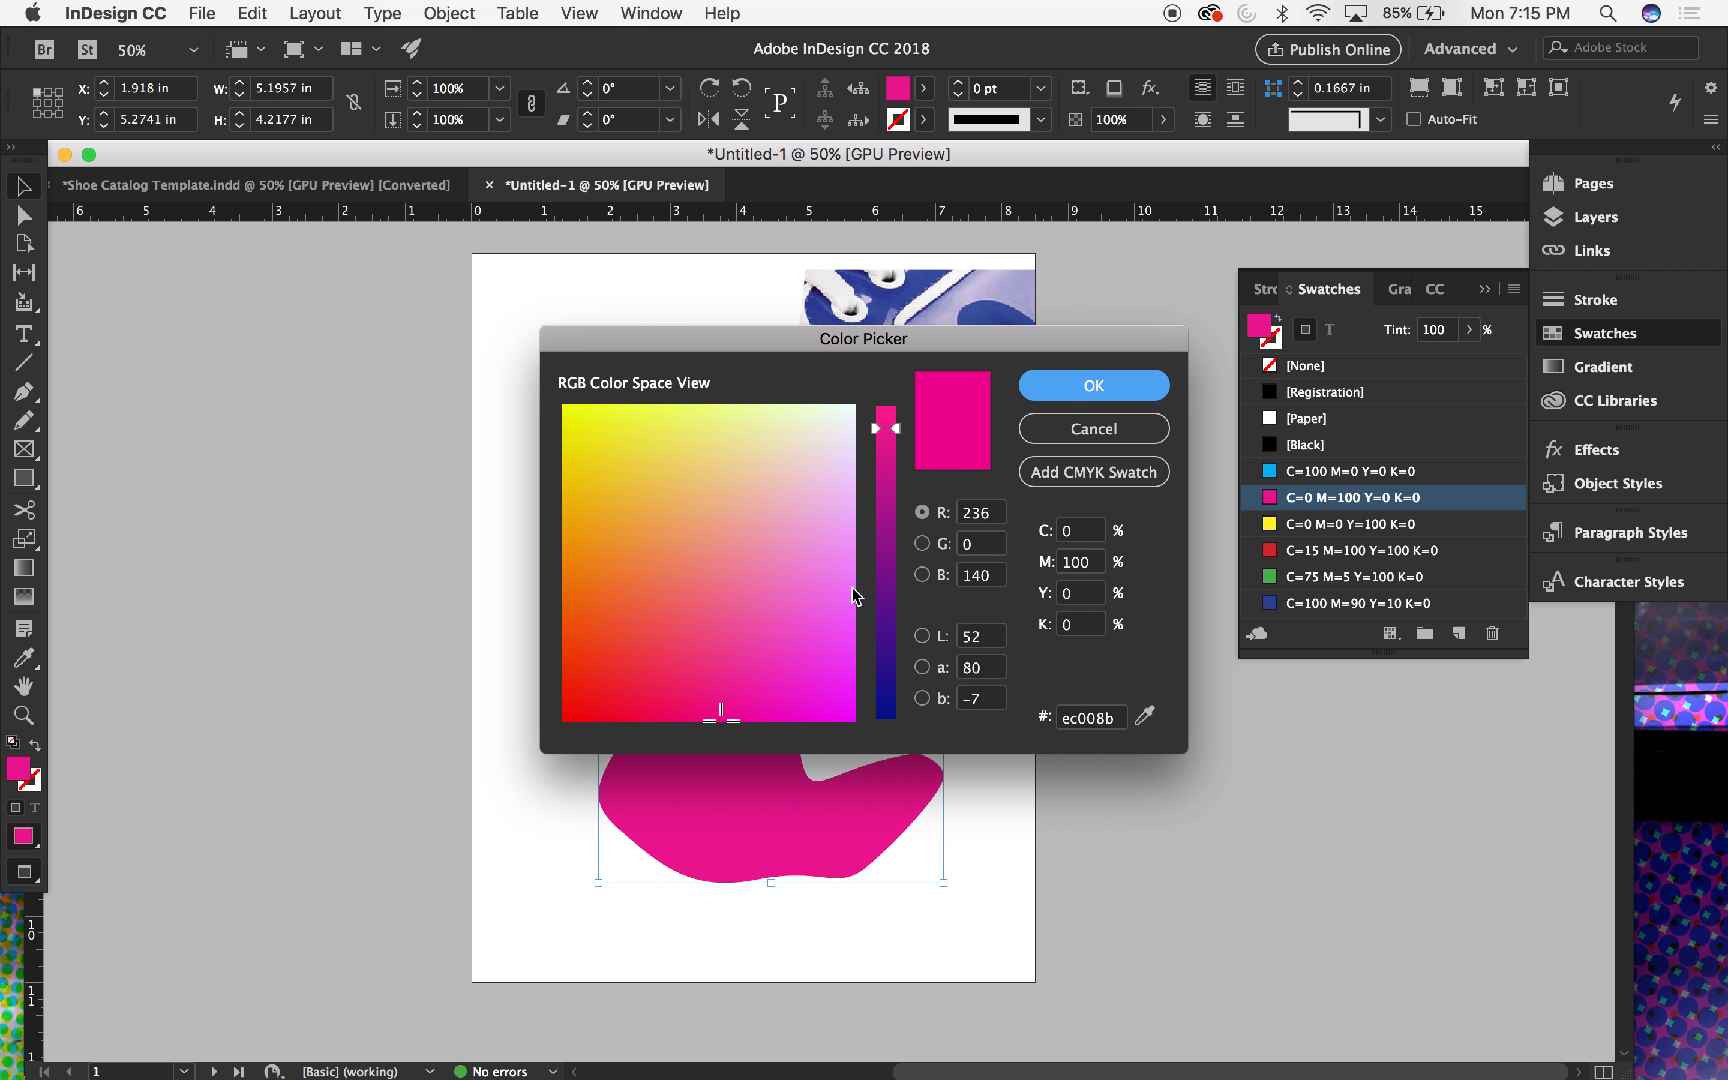
left_click_drag(891, 553, 888, 574)
left_click(827, 416)
mouse_move(827, 416)
left_mouse_down()
mouse_move(794, 559)
mouse_move(810, 637)
mouse_move(794, 628)
left_mouse_up()
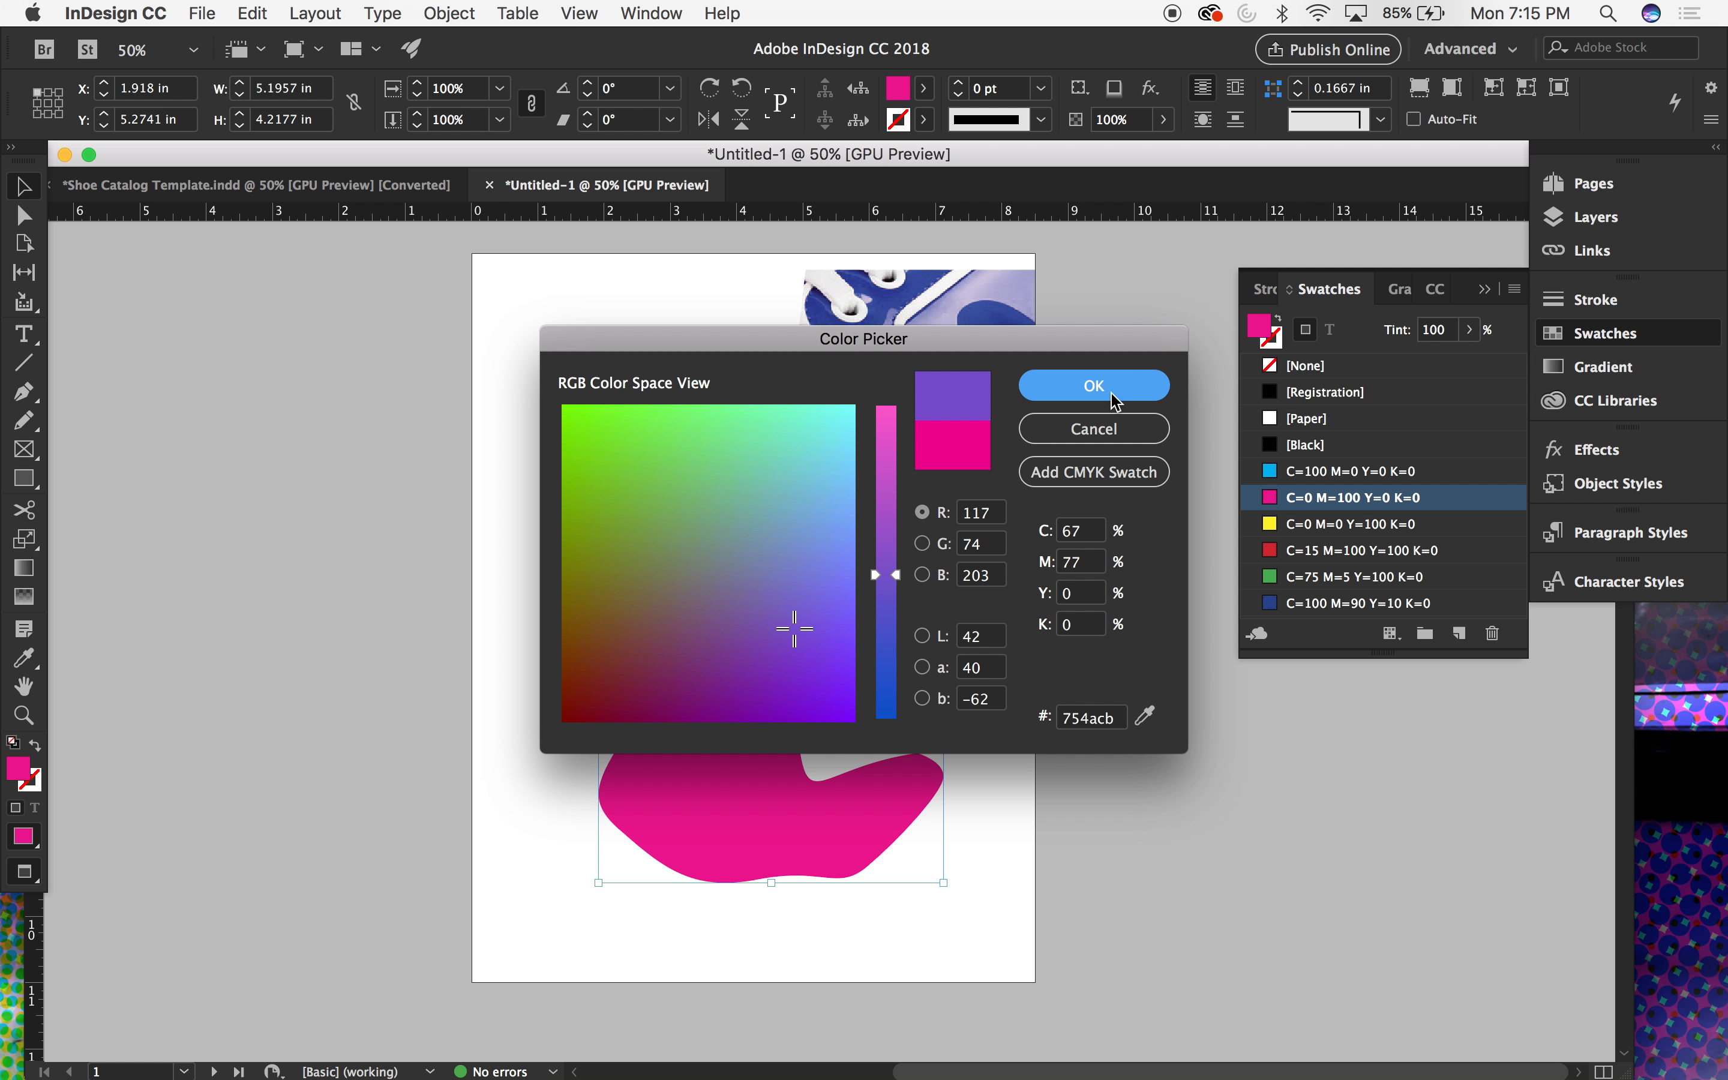
left_click(1094, 386)
left_click(1128, 740)
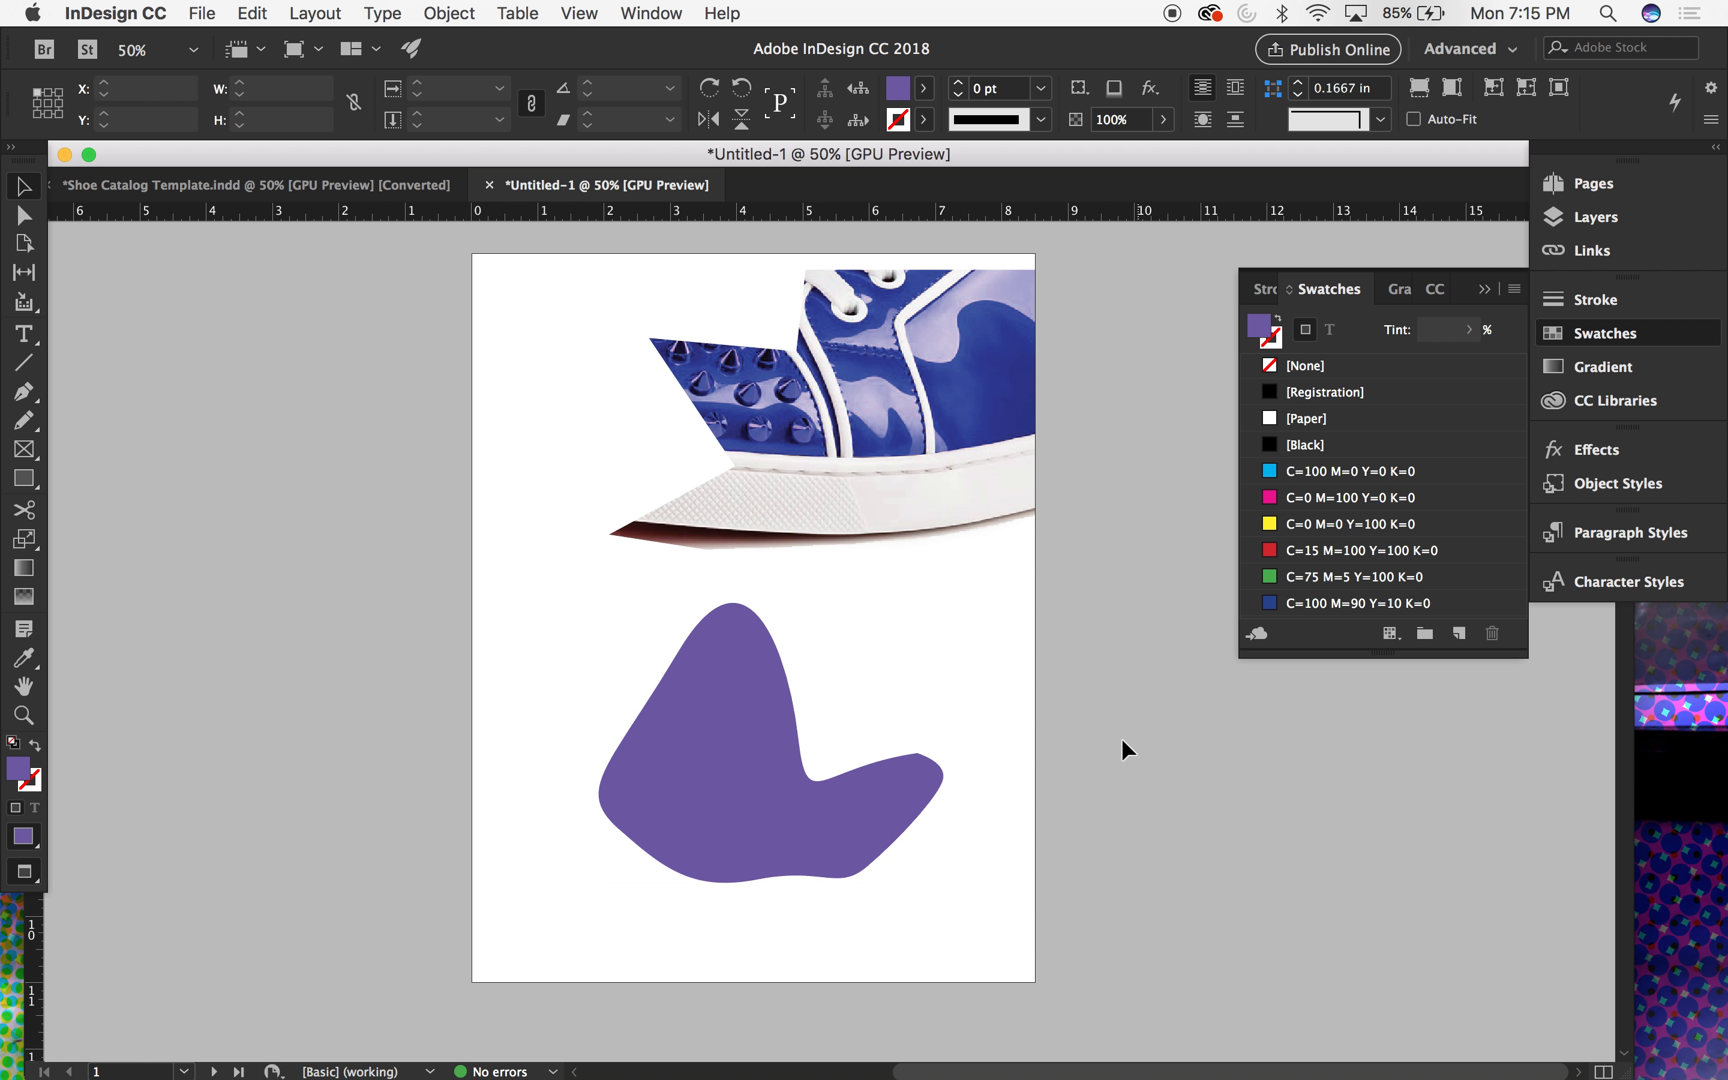
left_click(781, 692)
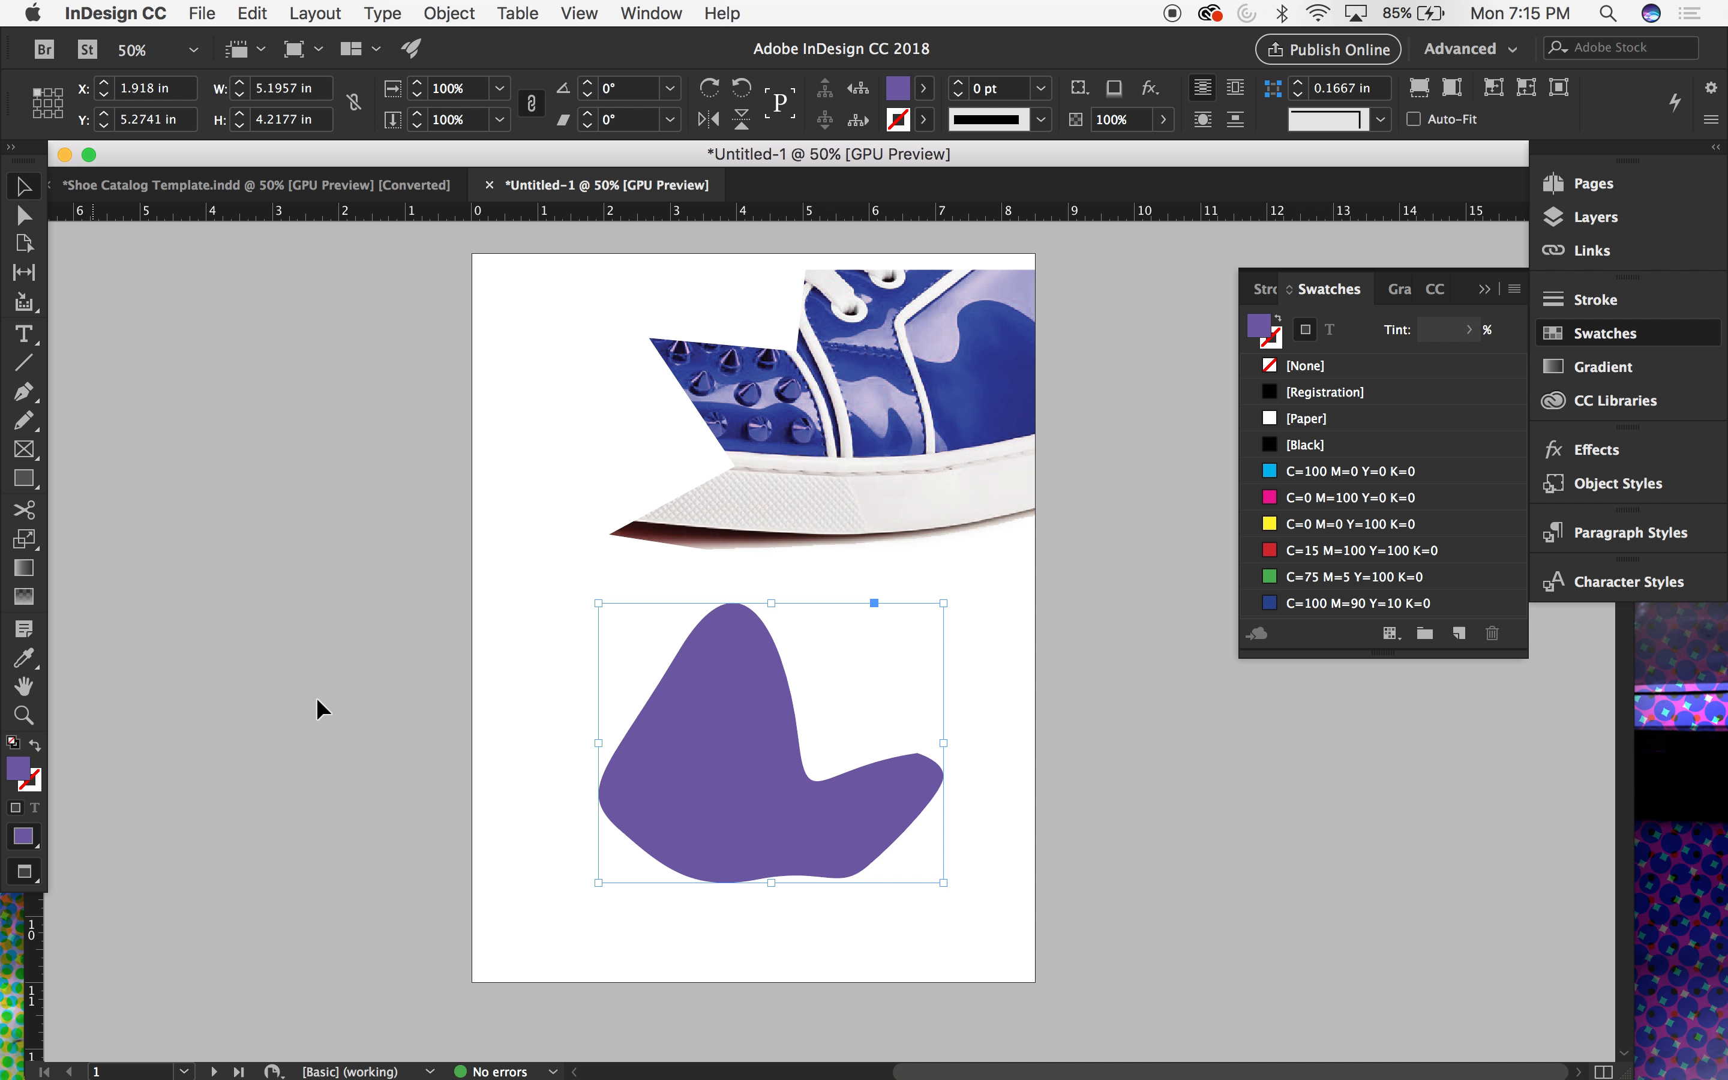
left_click(33, 772)
left_click(416, 358)
left_click(941, 366)
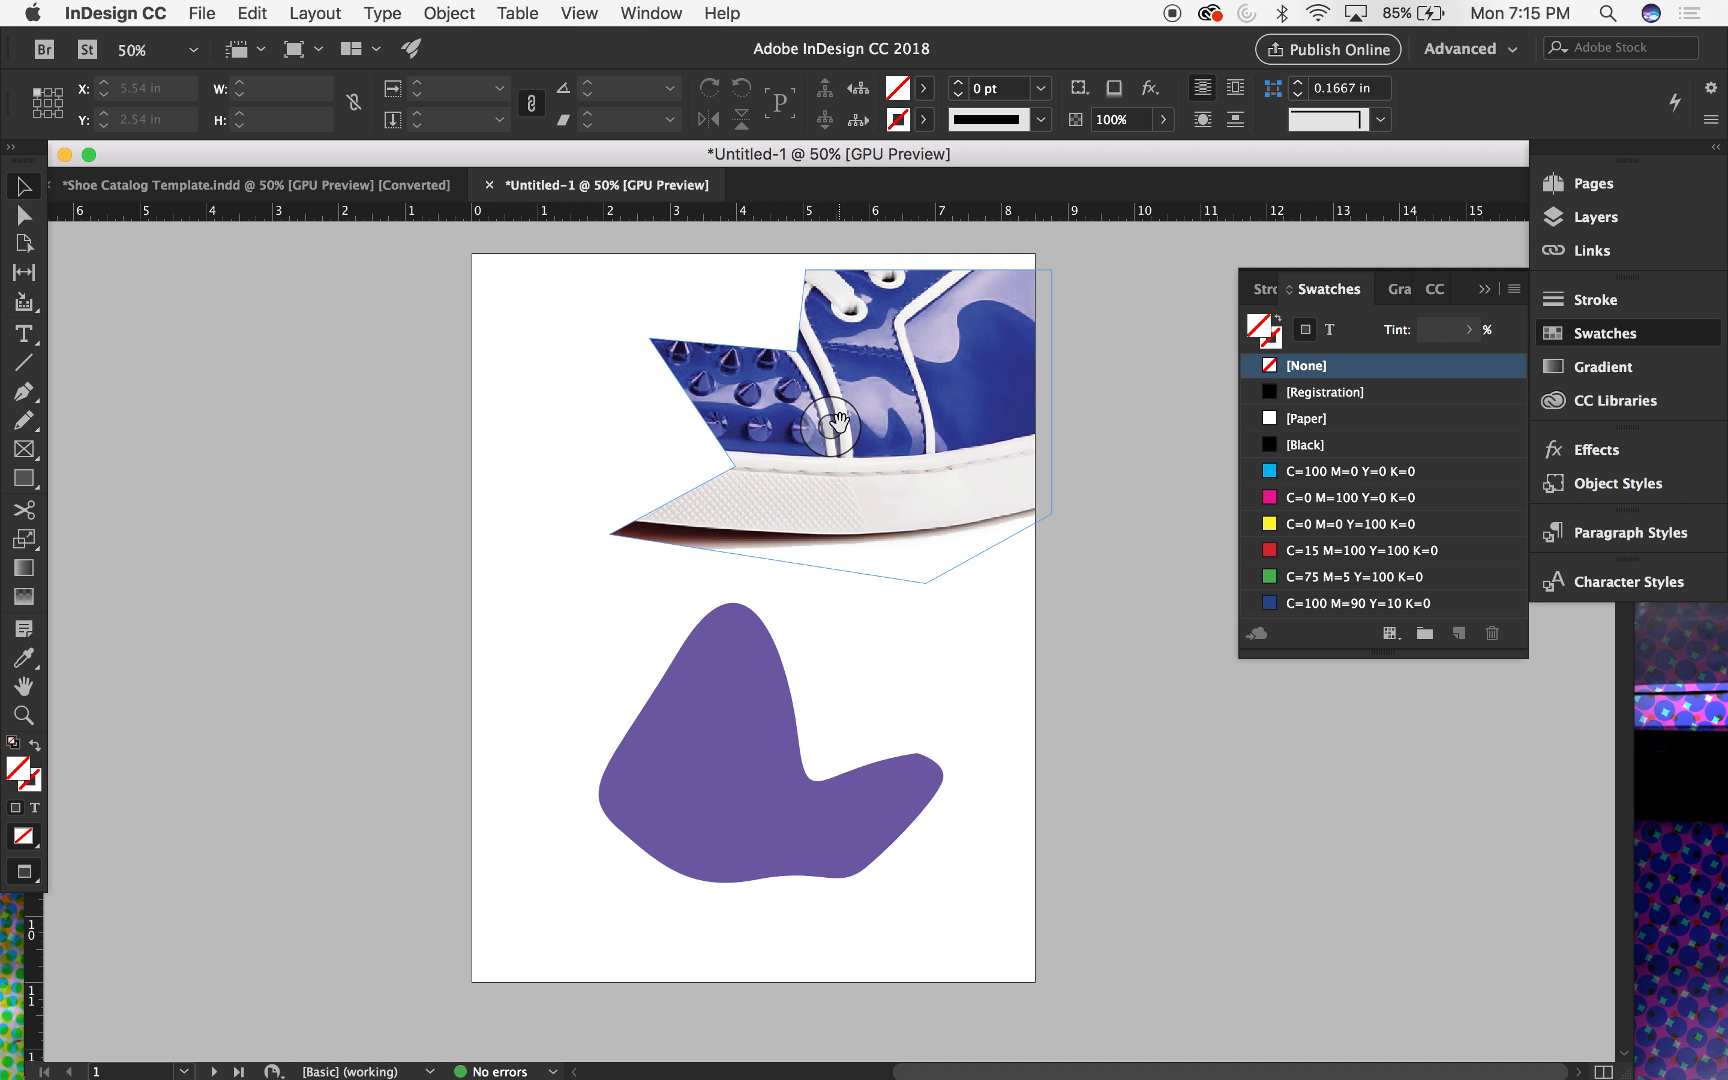
left_click(837, 423)
Step: Place Sneaker-Five.psd from the Links folder inside the purple freeform shape
left_click(714, 837)
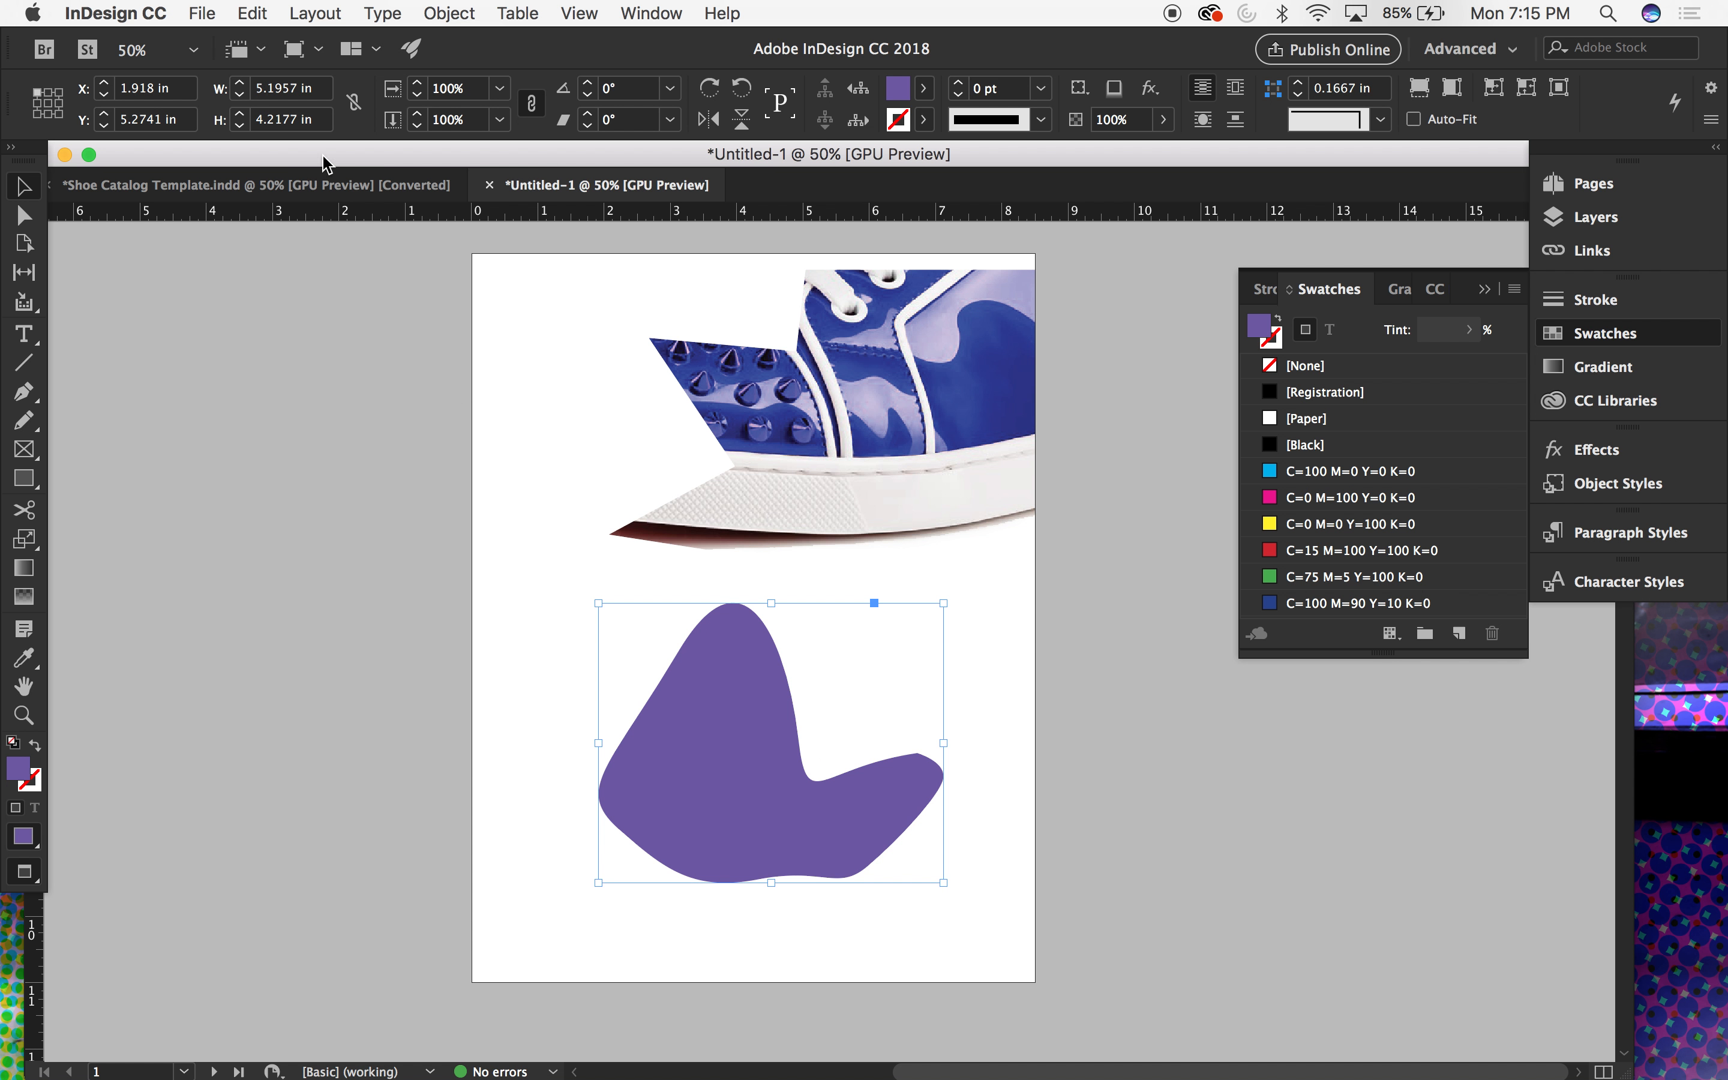
left_click(251, 12)
mouse_move(187, 9)
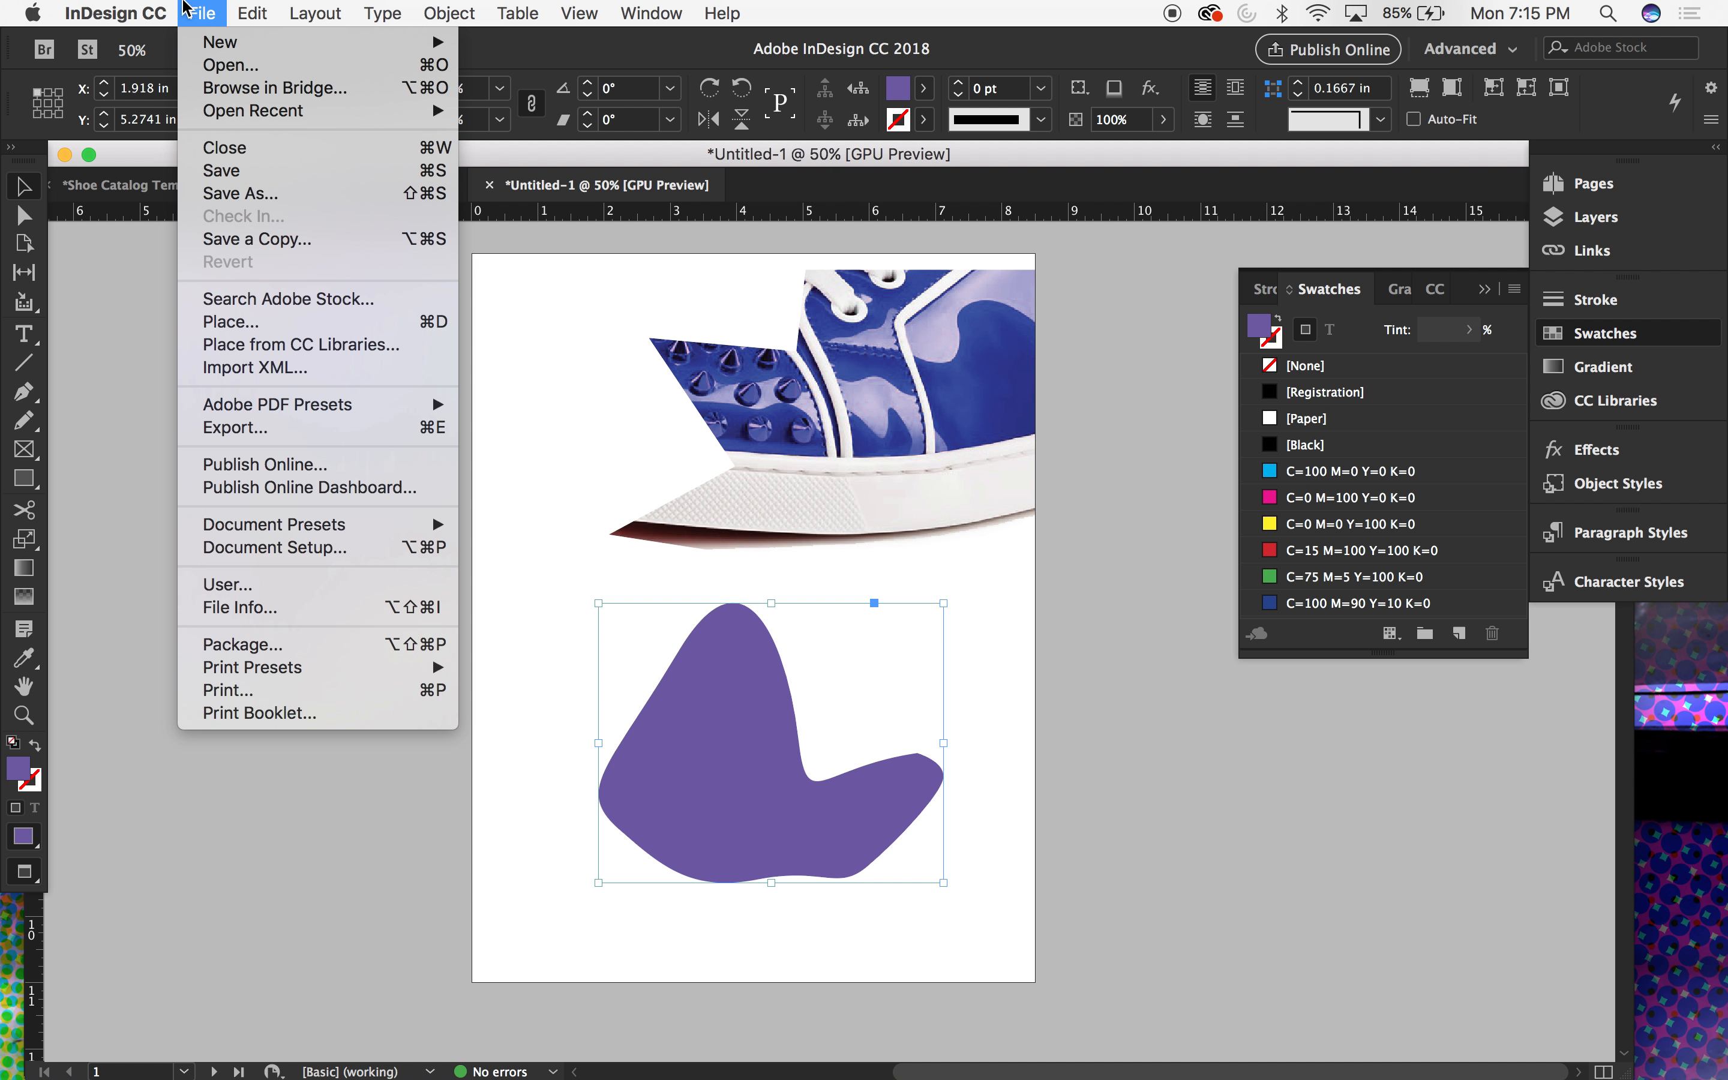
mouse_move(207, 43)
left_click(232, 322)
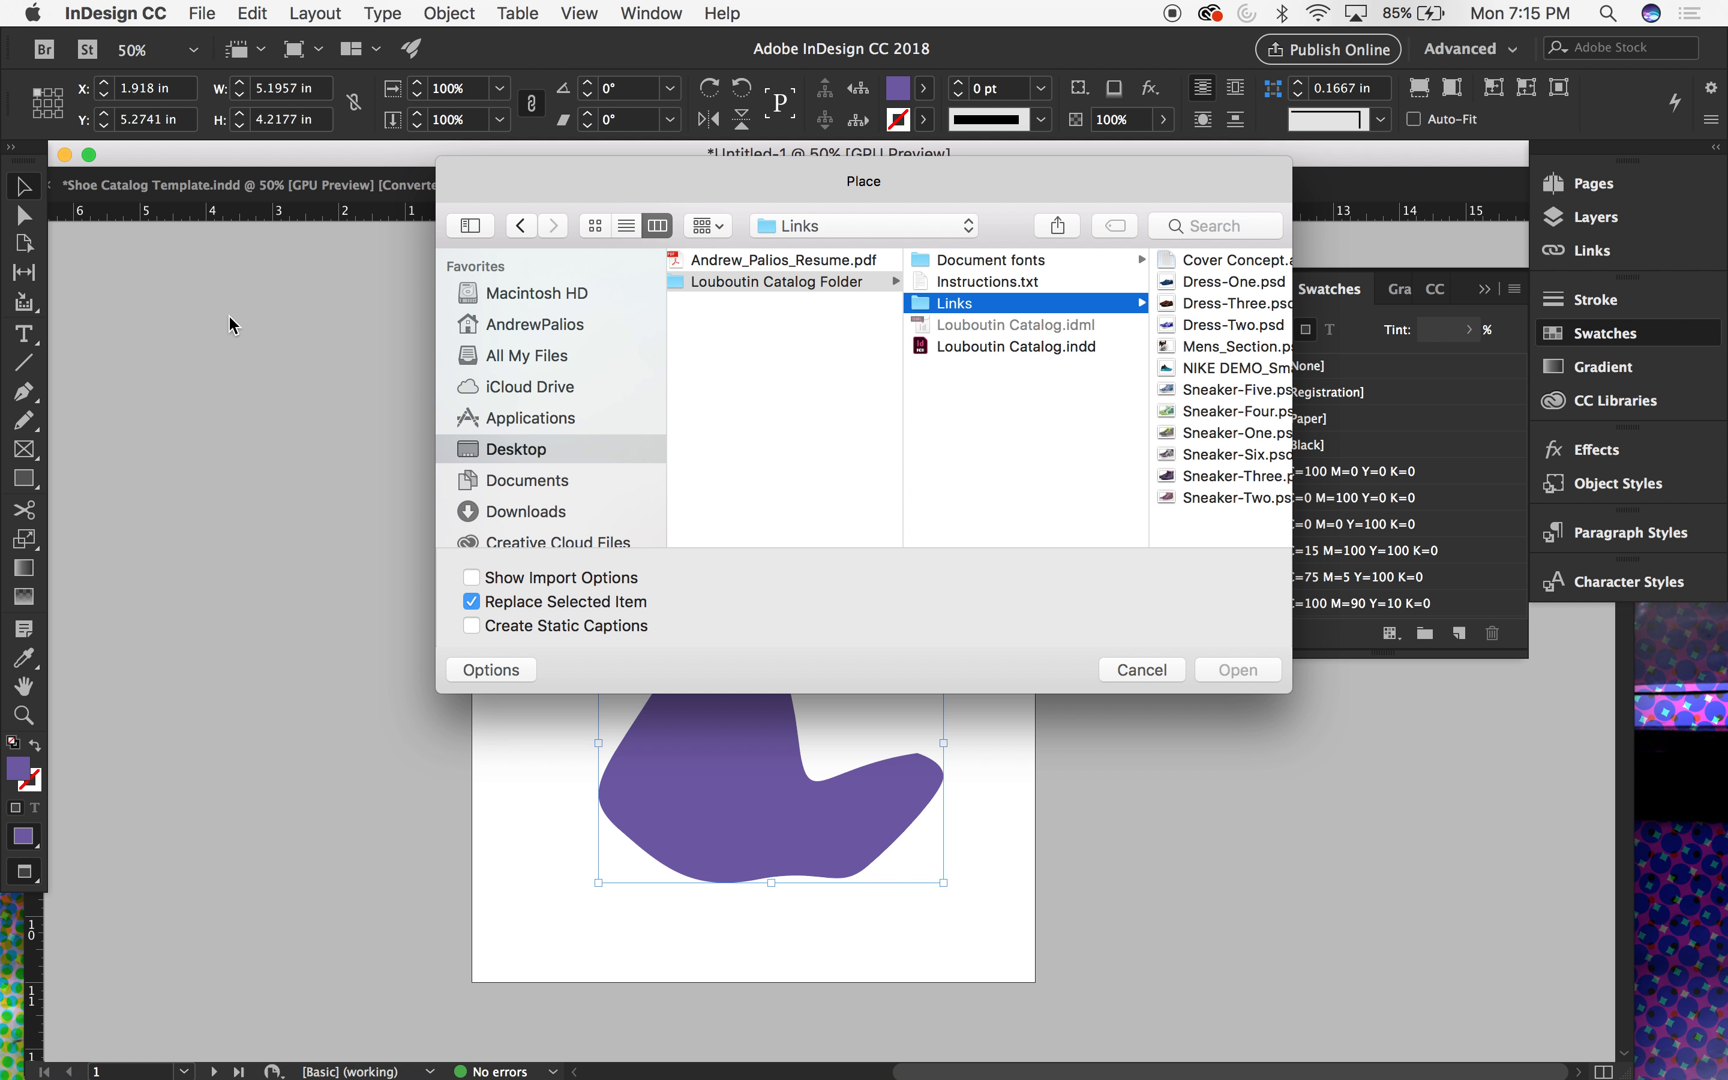
left_click(1165, 387)
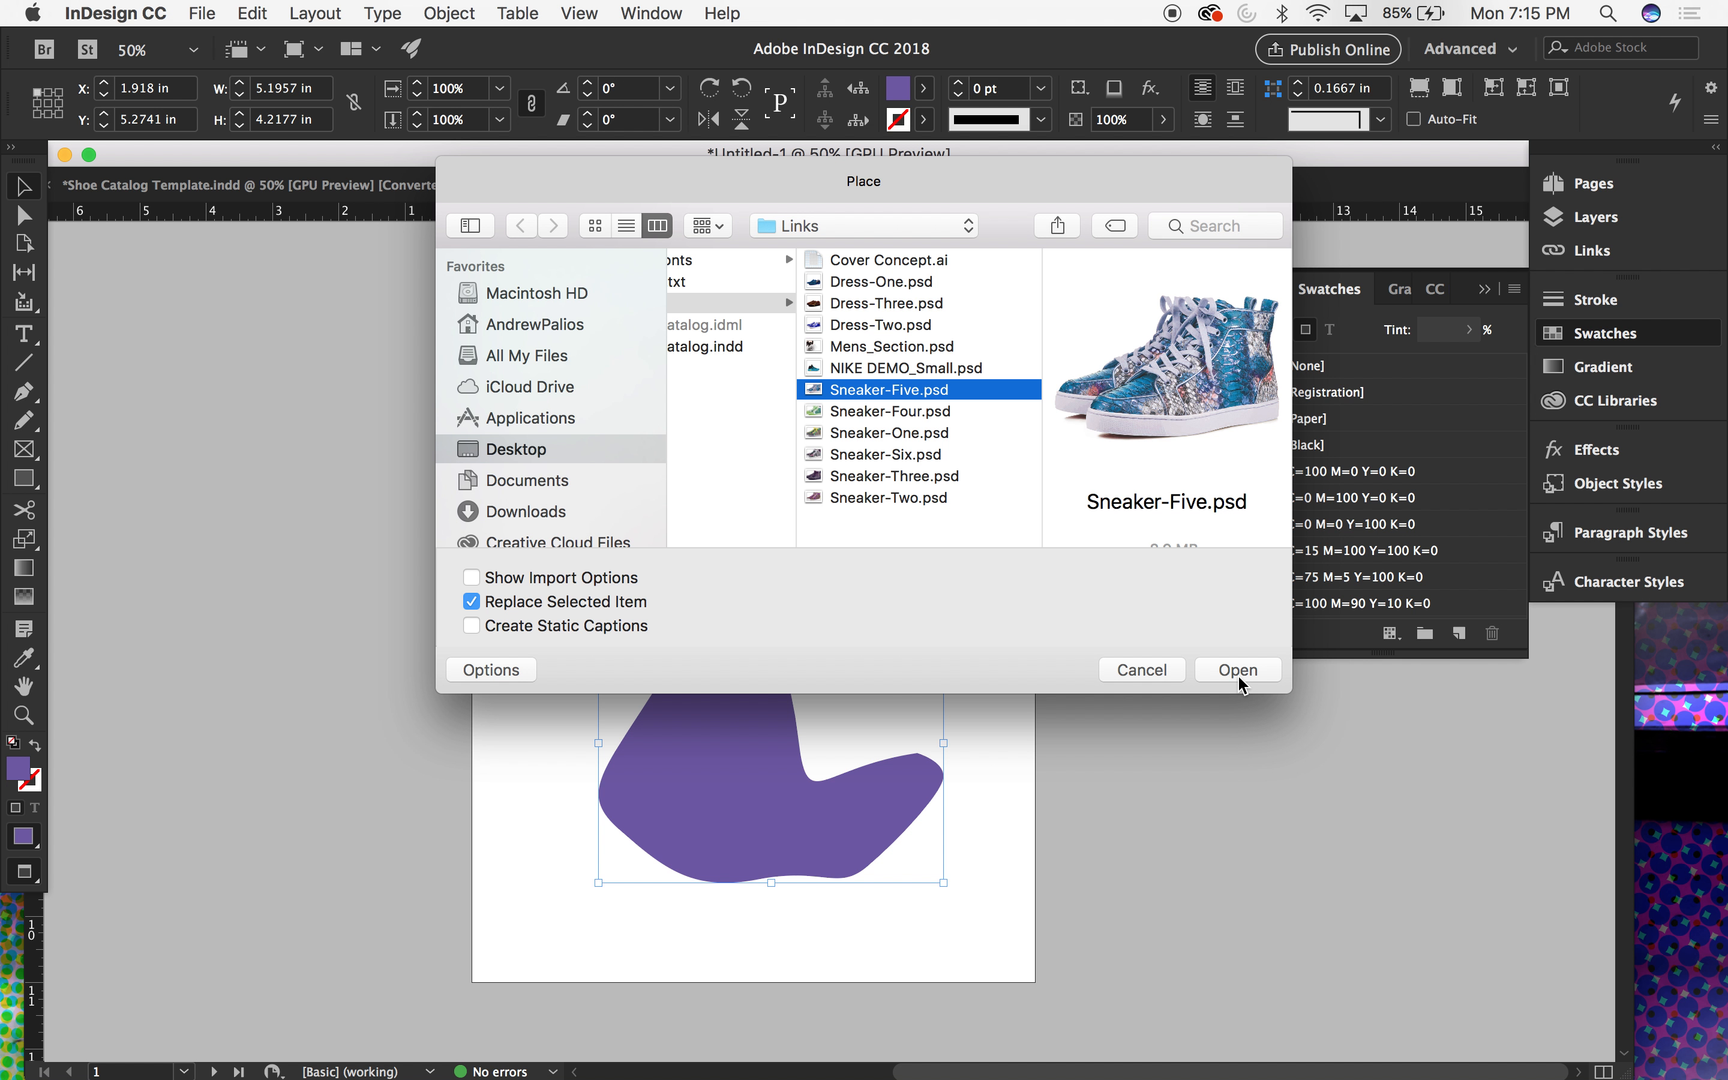
left_click(1239, 677)
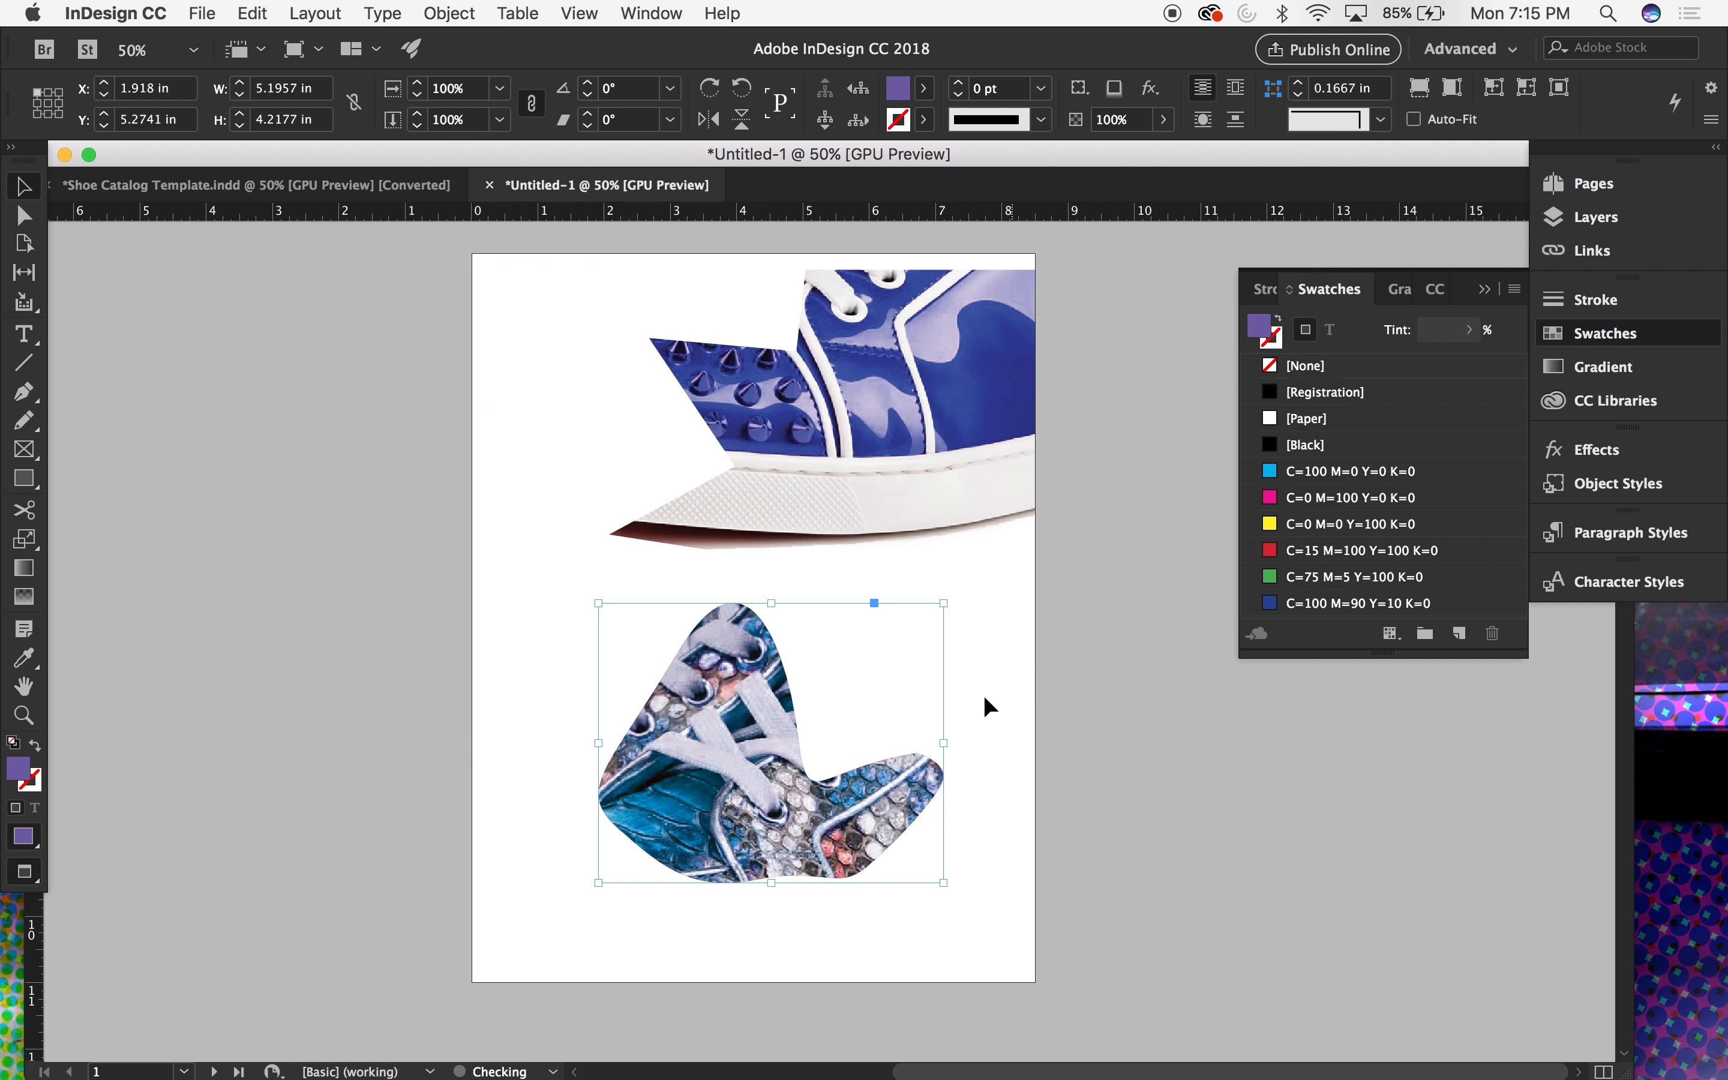
left_click(1235, 746)
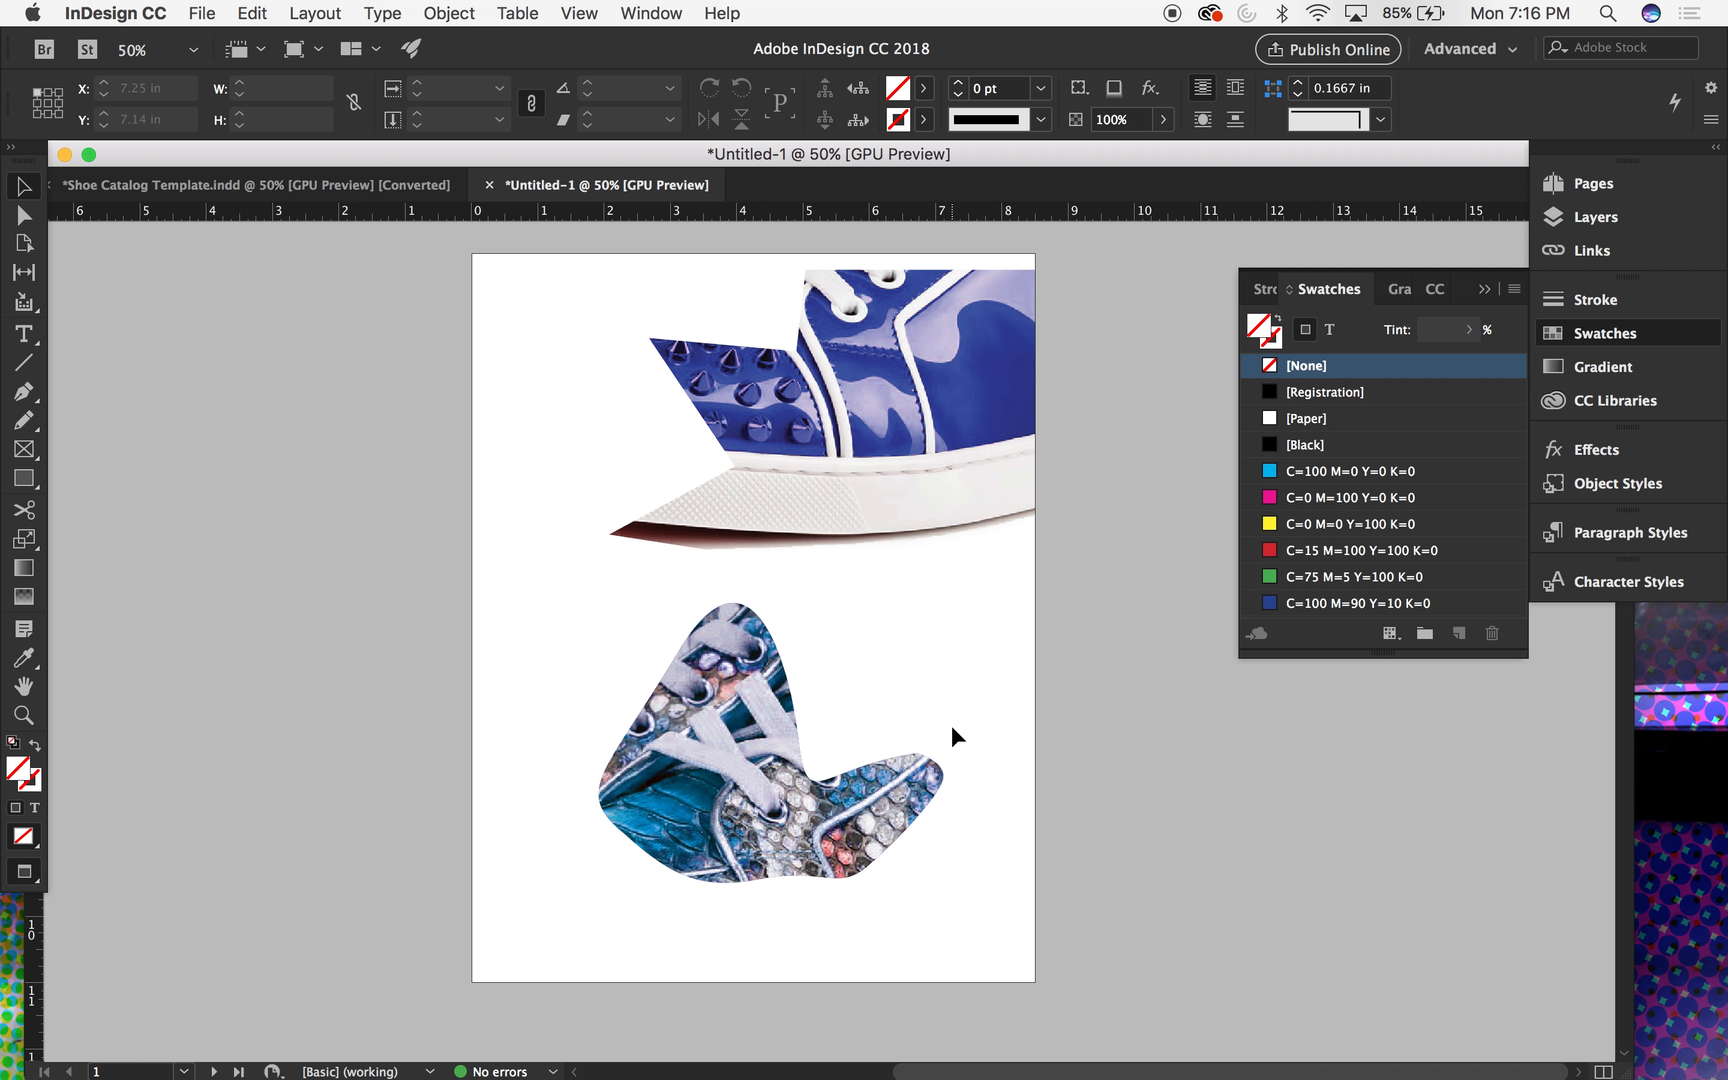
Step: Move the blue shoe image frame to X 1 in, Y 0.58 in on the page
key("super+=")
scroll(951, 725, "up", 5)
left_click_drag(894, 454, 785, 486)
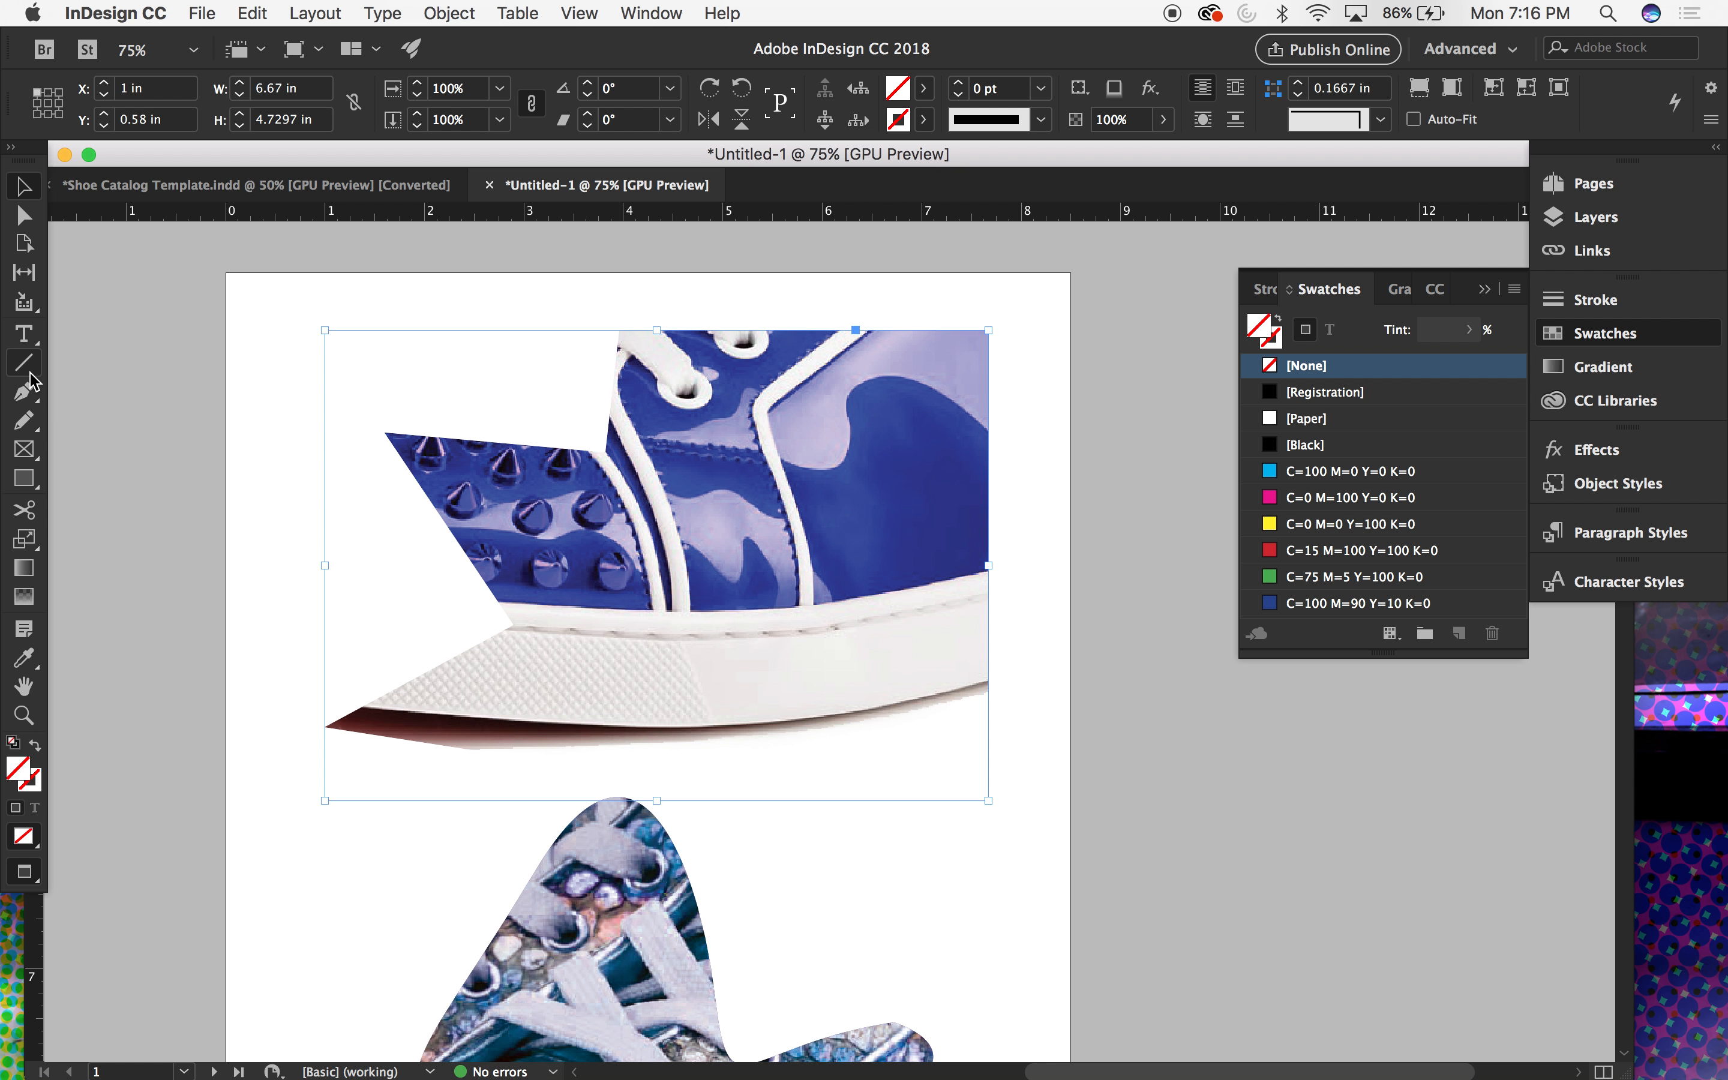
Step: Make Type on a Path the active type tool and delete the placed sneaker image from the freeform shape
left_click(22, 336)
left_click_drag(22, 341, 105, 398)
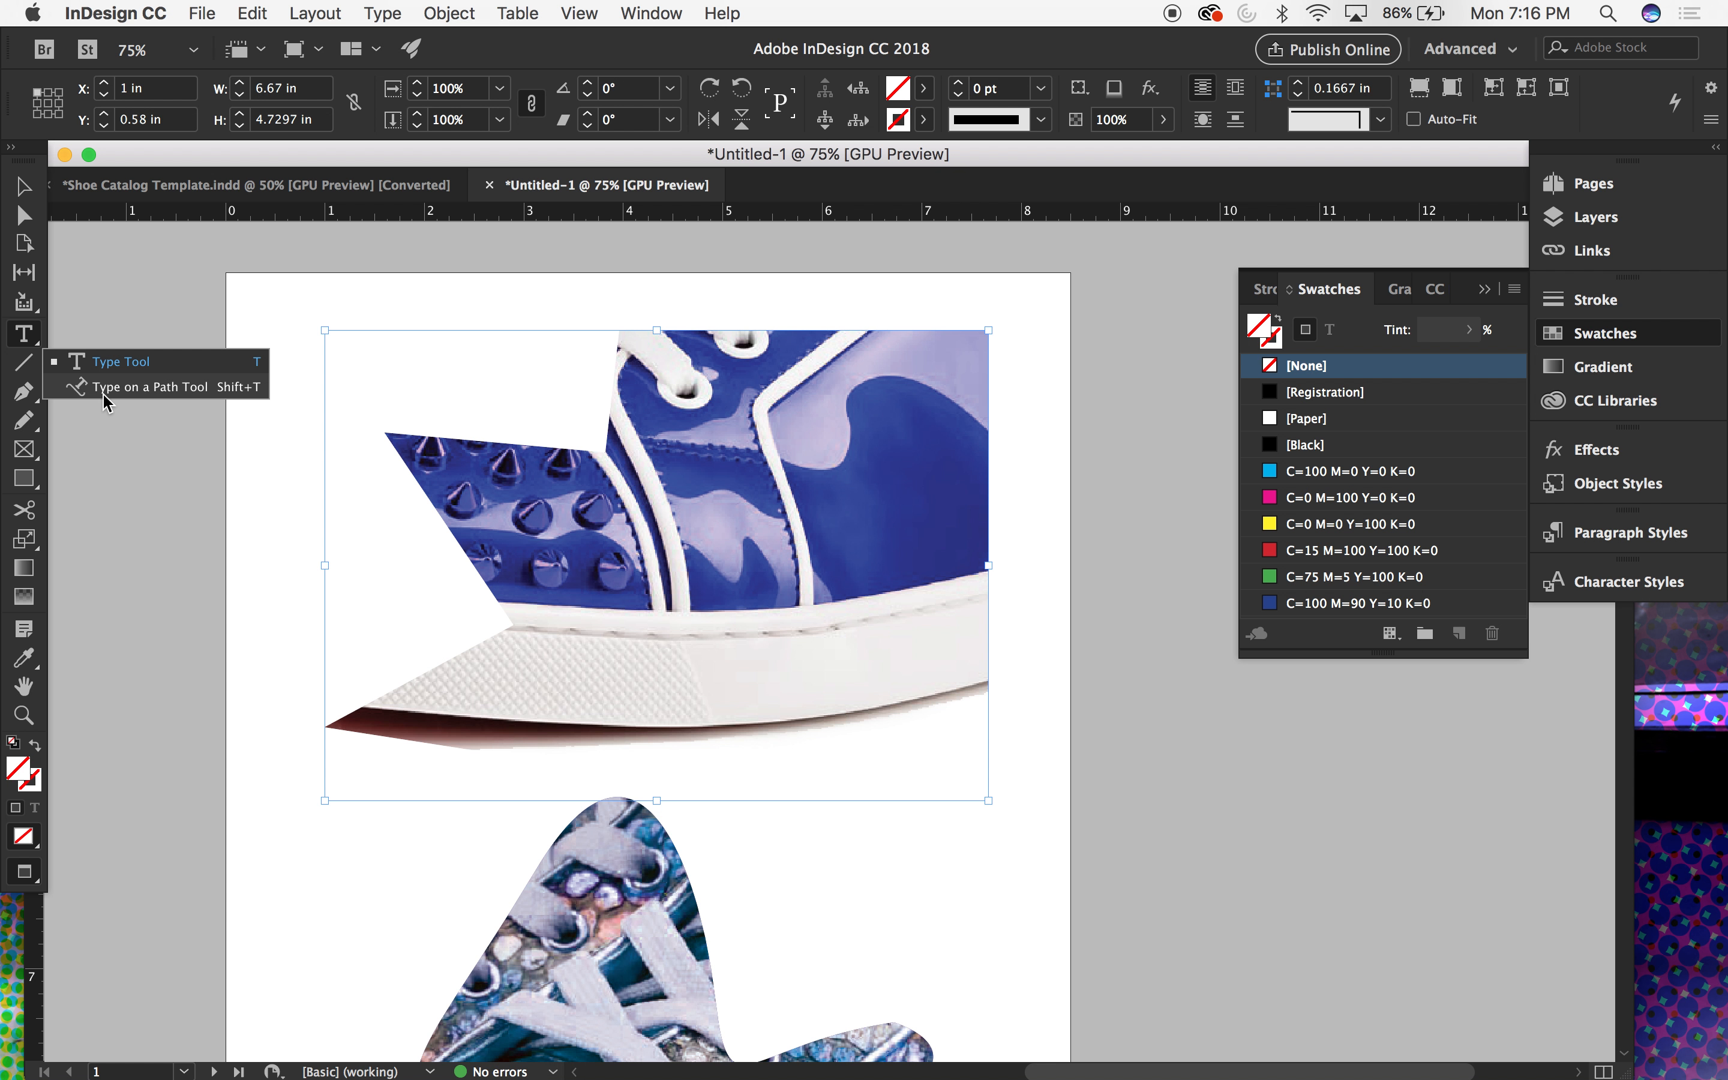
left_click_drag(104, 395, 104, 395)
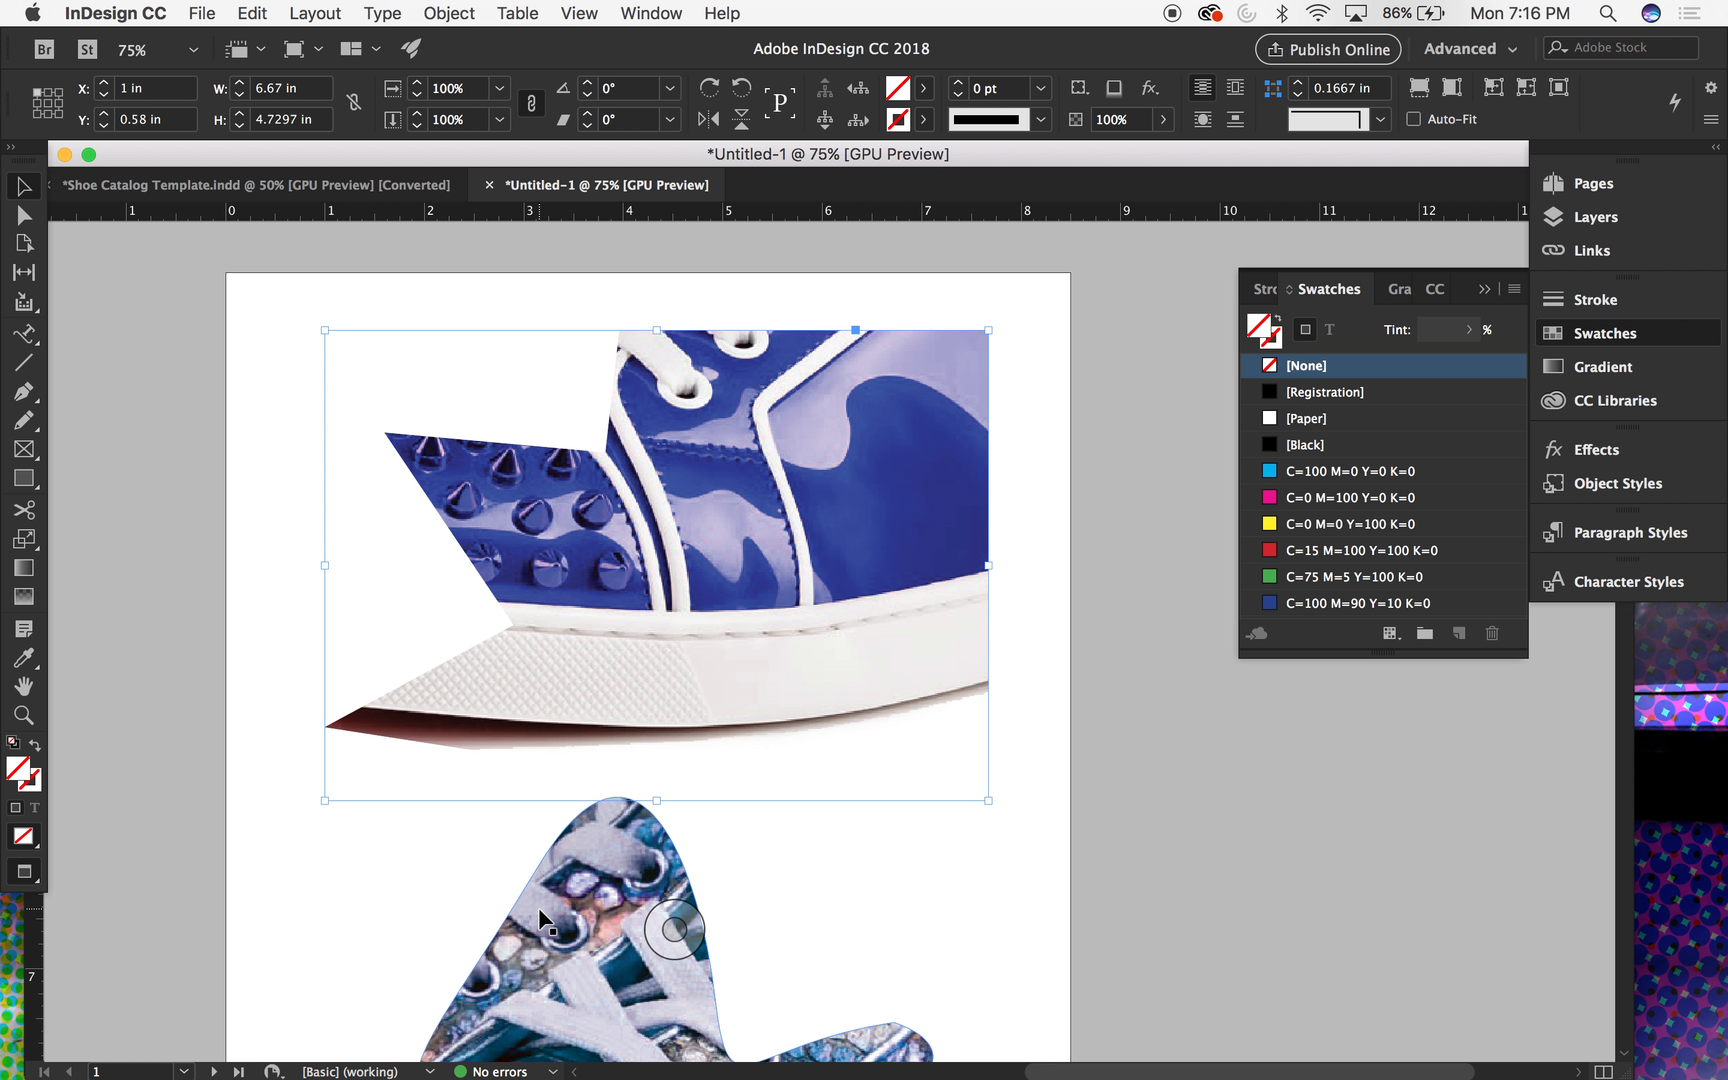
scroll(538, 907, "down", 5)
left_click(654, 671)
key("Delete")
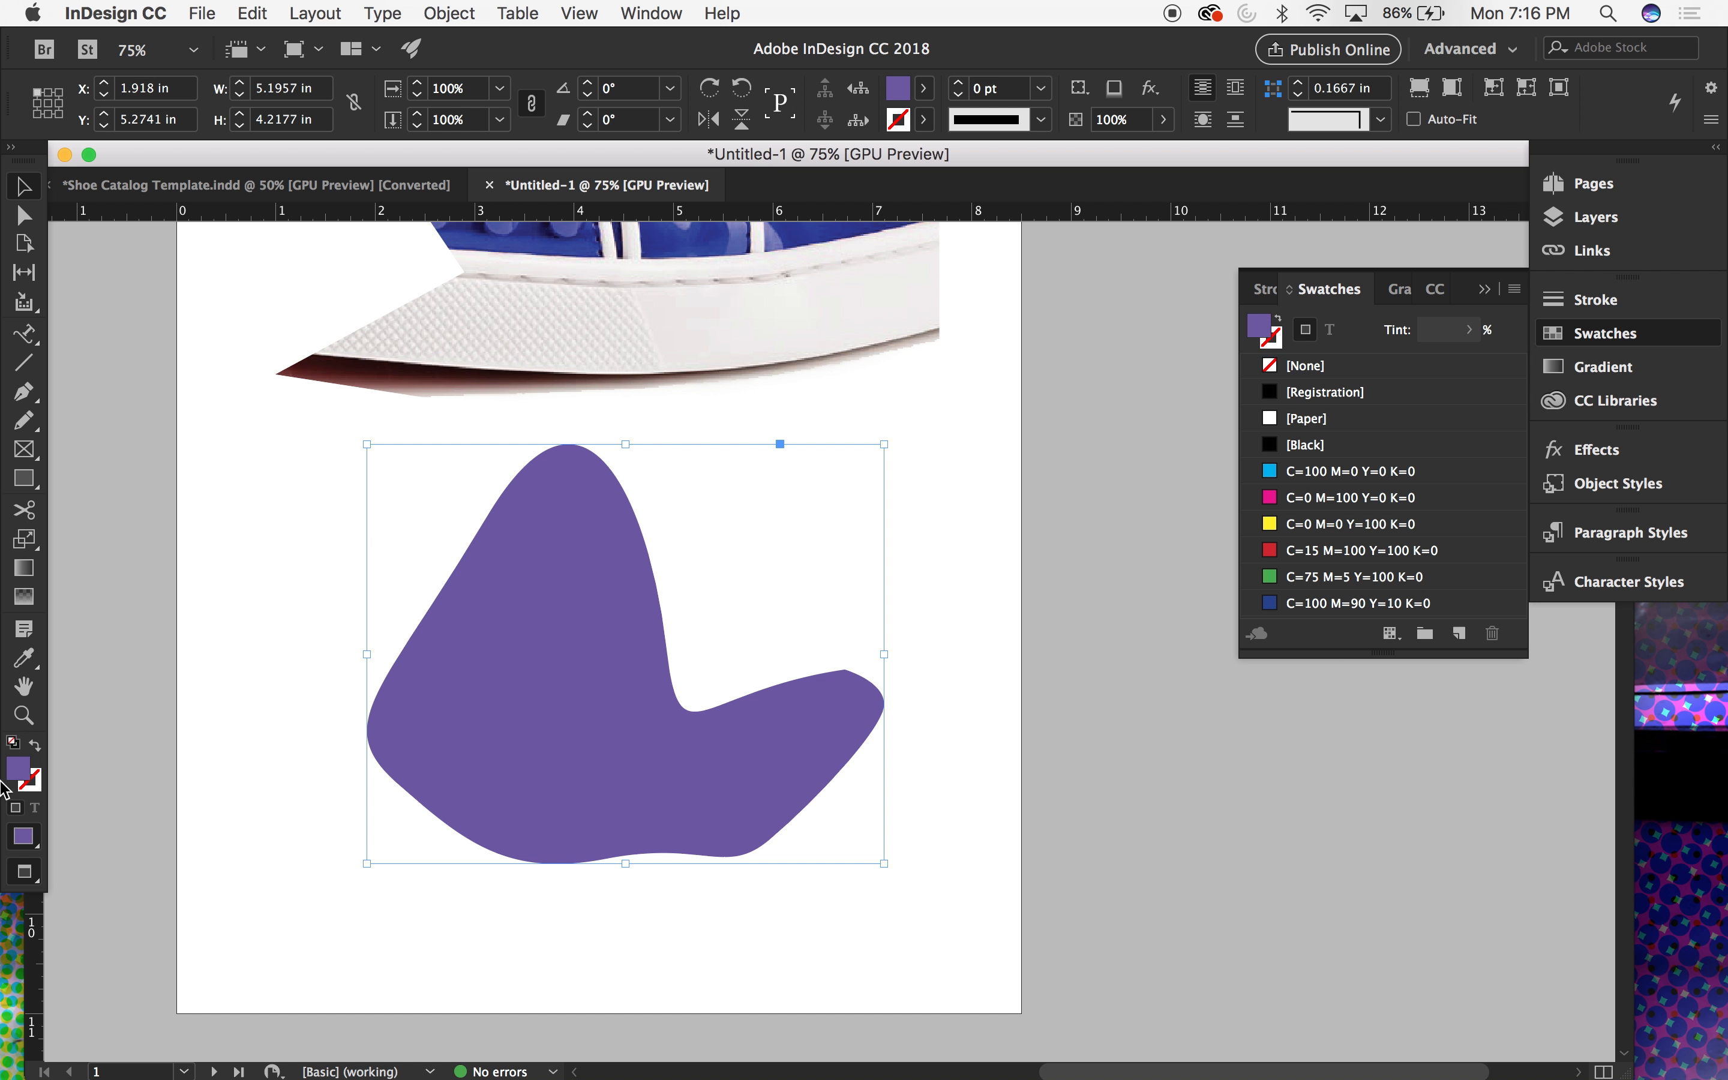
Step: Swap the freeform shape's fill and stroke colors and enter "Type on Path" along its outline
left_click(35, 745)
left_click(29, 336)
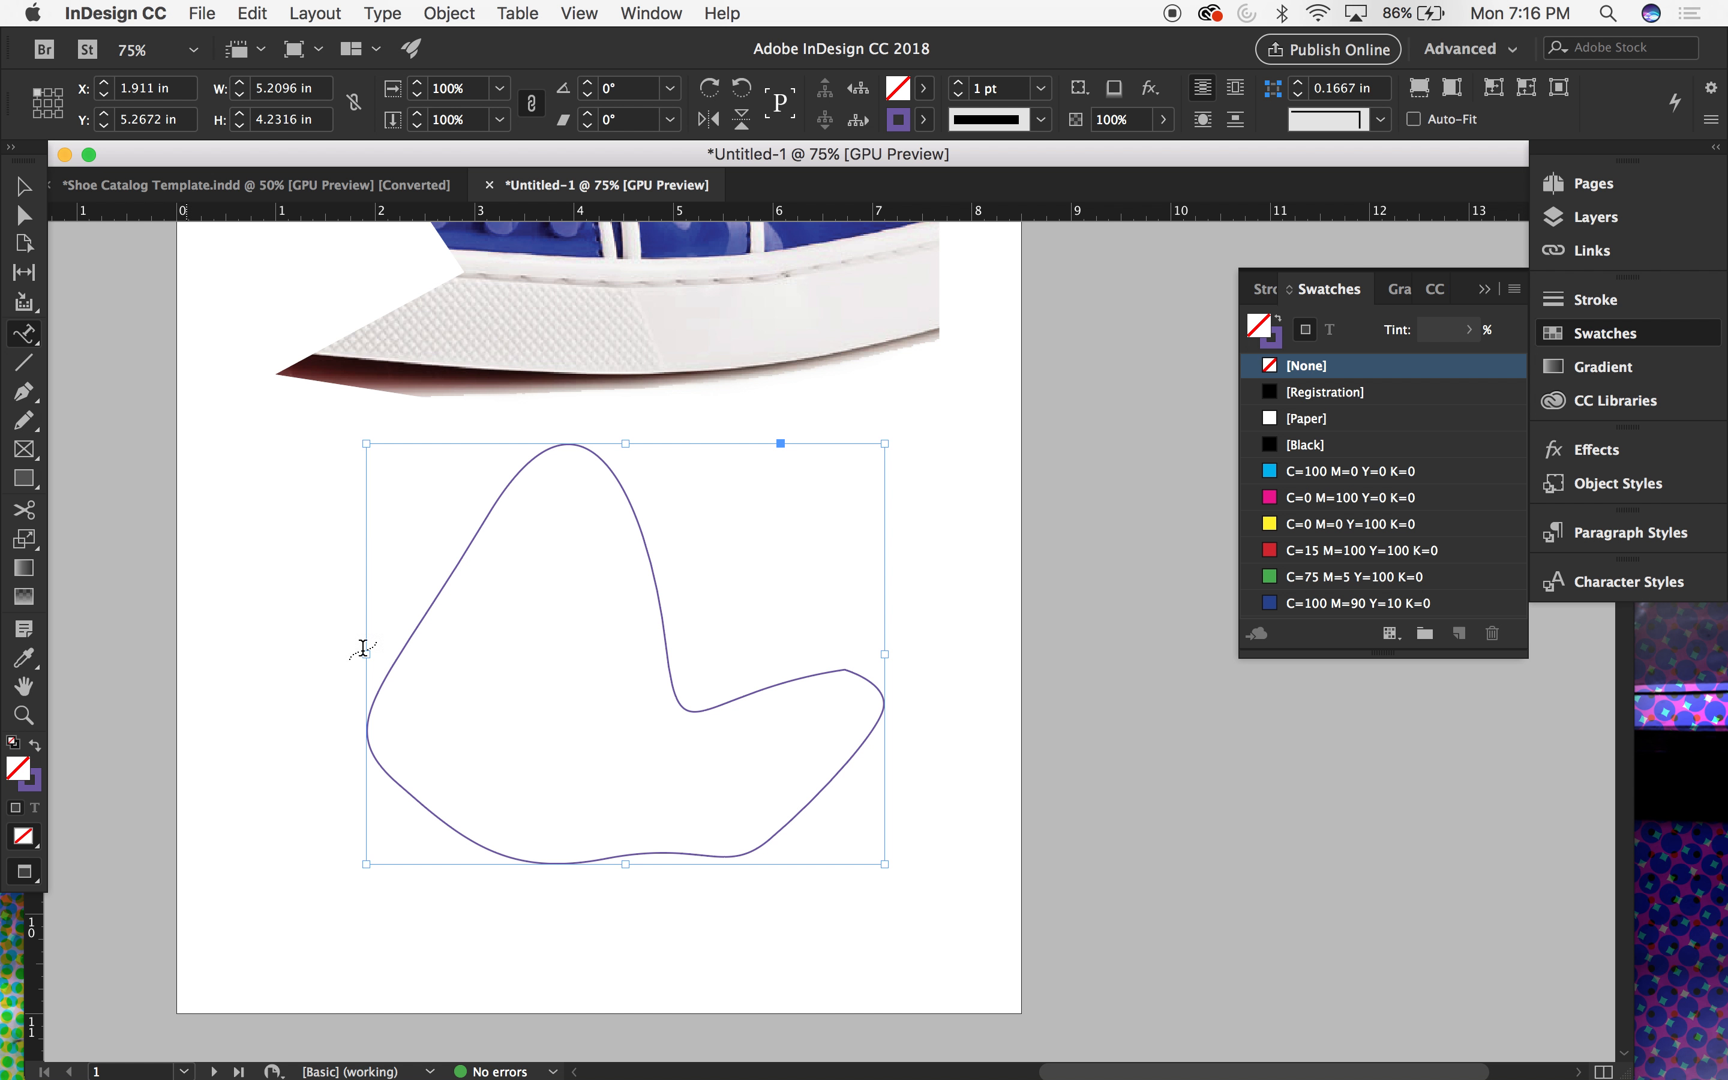
left_click(388, 675)
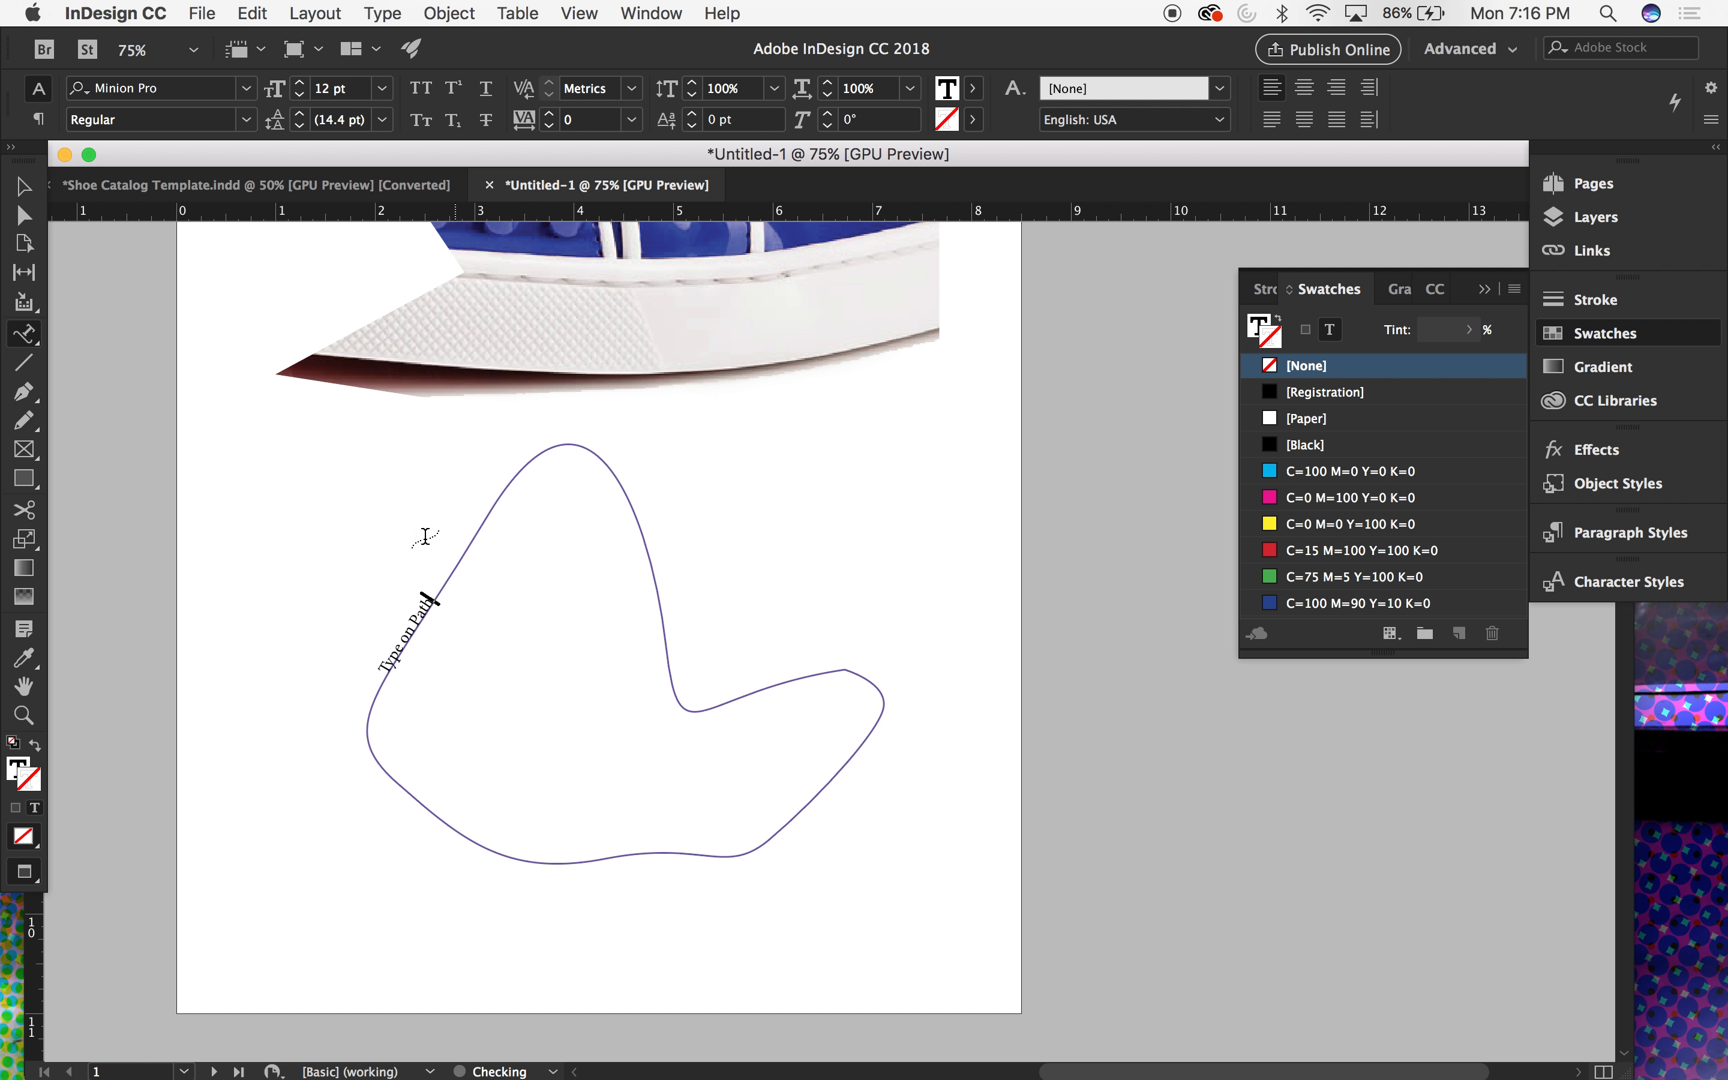
Step: Copy the "Type on Path" text and paste it repeatedly along the shape's outline
left_click_drag(382, 674, 437, 607)
left_click(435, 581)
key("super+v")
key("super+v")
key("super+v")
key("super+v")
key("super+v")
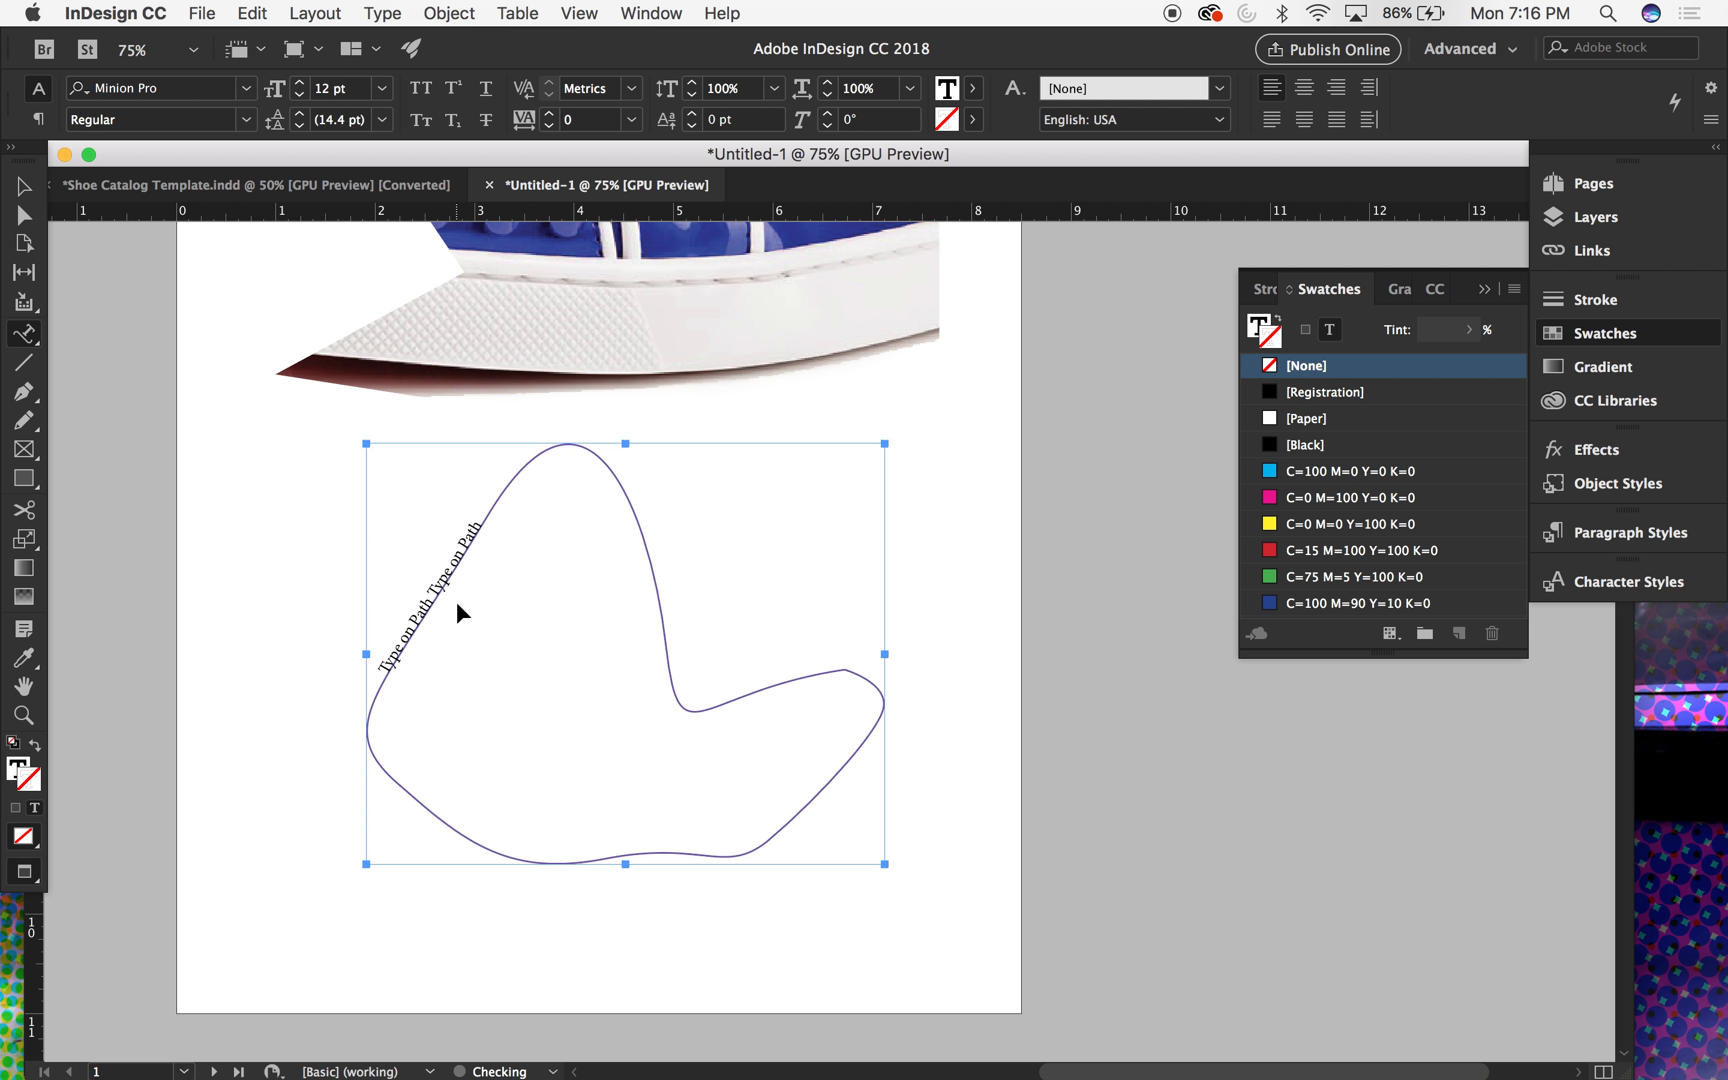
key("super+v")
key("super+v")
key("super+v")
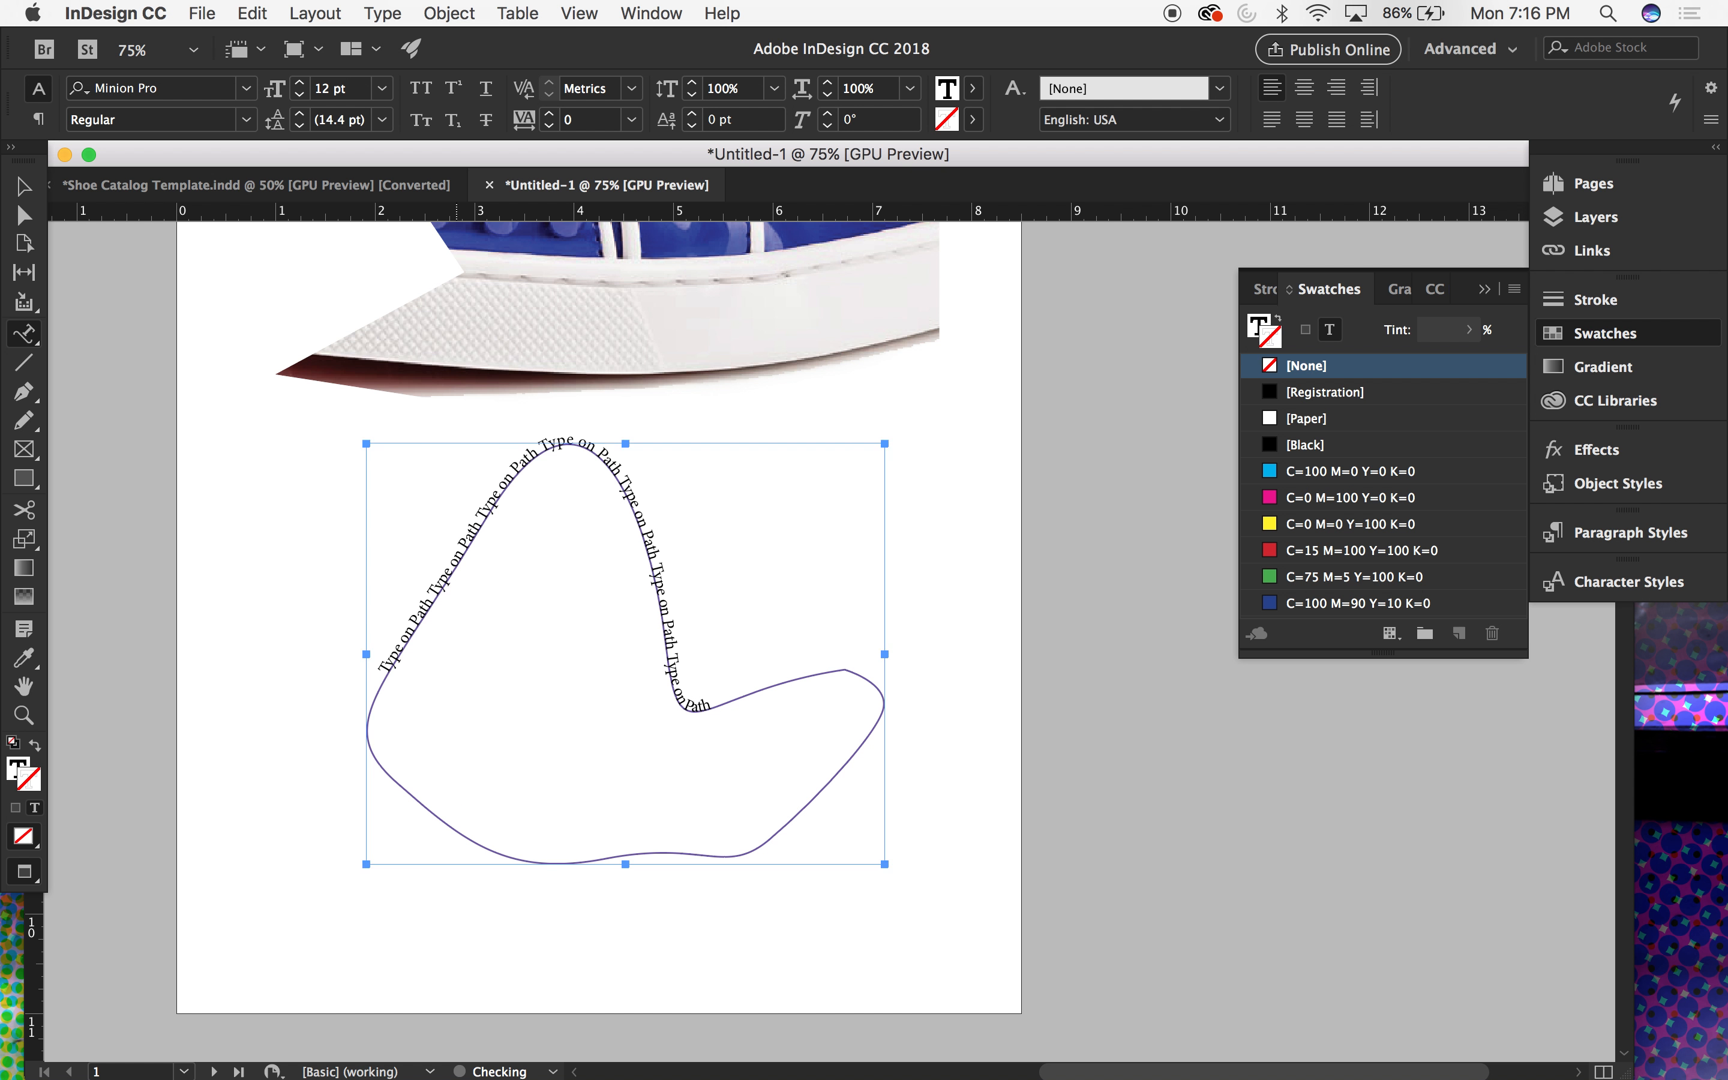
Step: Set the font size of all the text on the path to 35 pt
key("super+a")
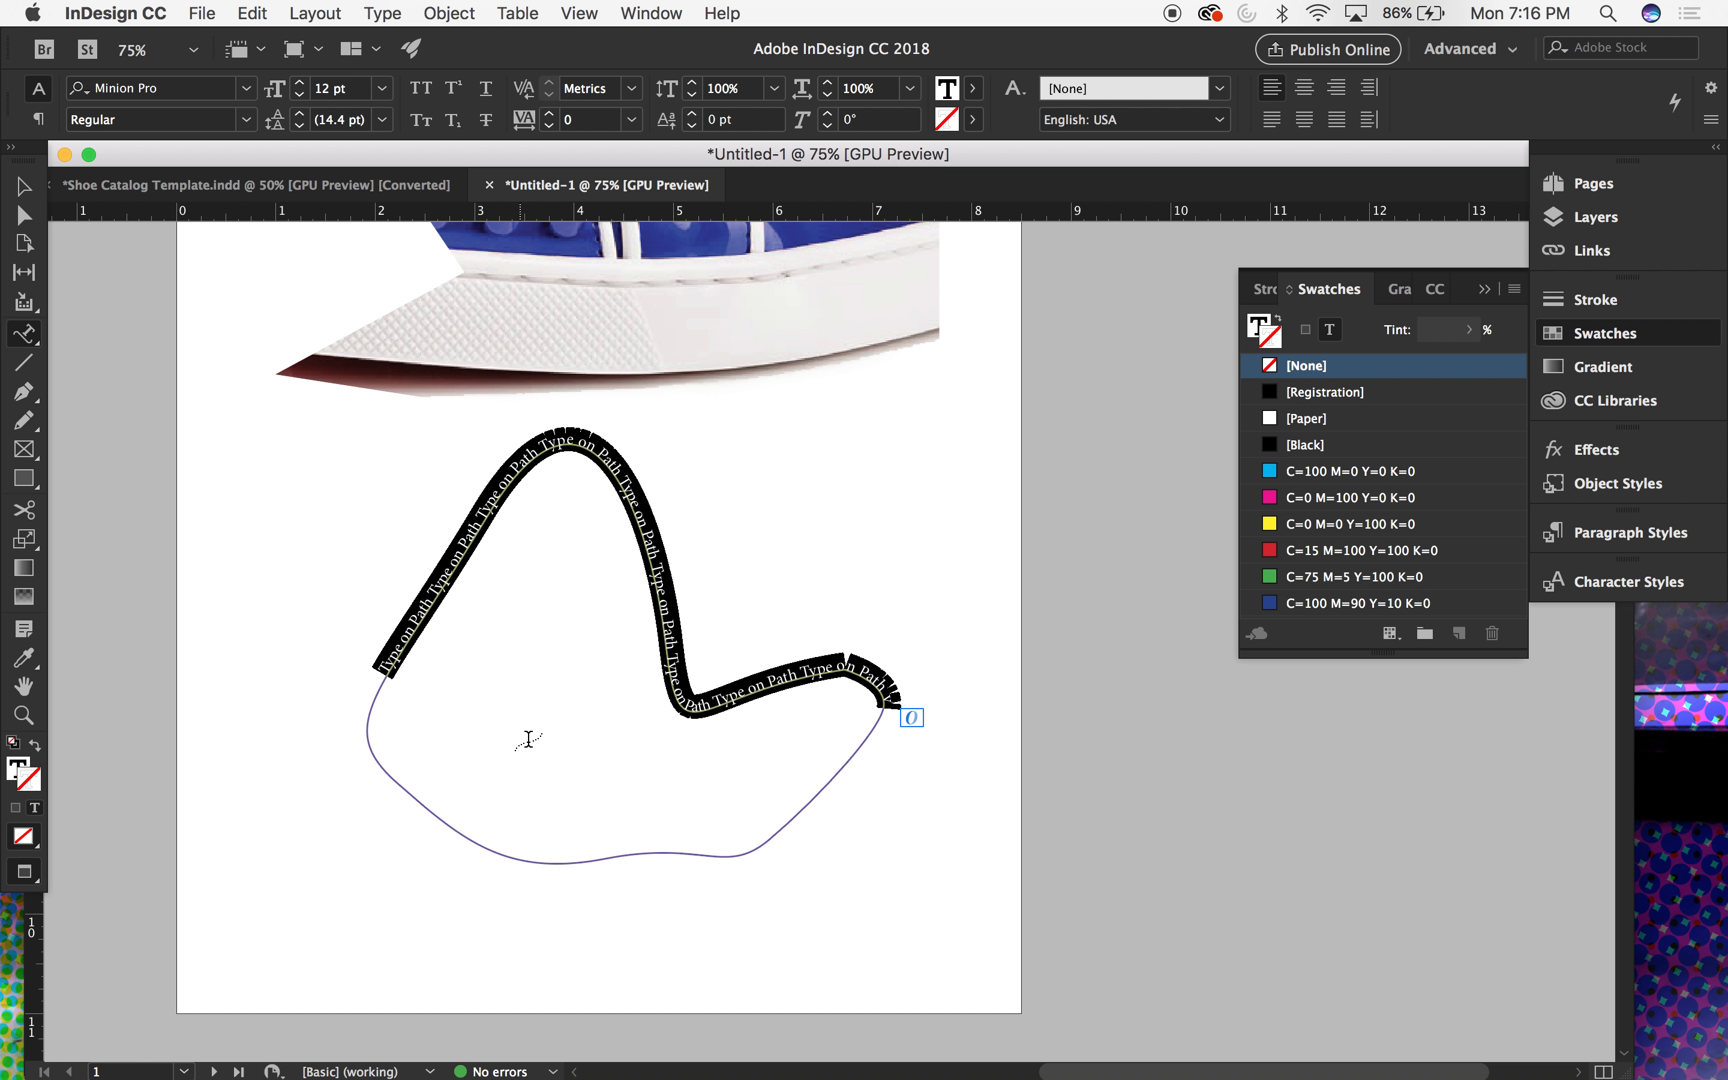
double_click(341, 90)
type("32")
key("Return")
key("Up")
key("Up")
key("Up")
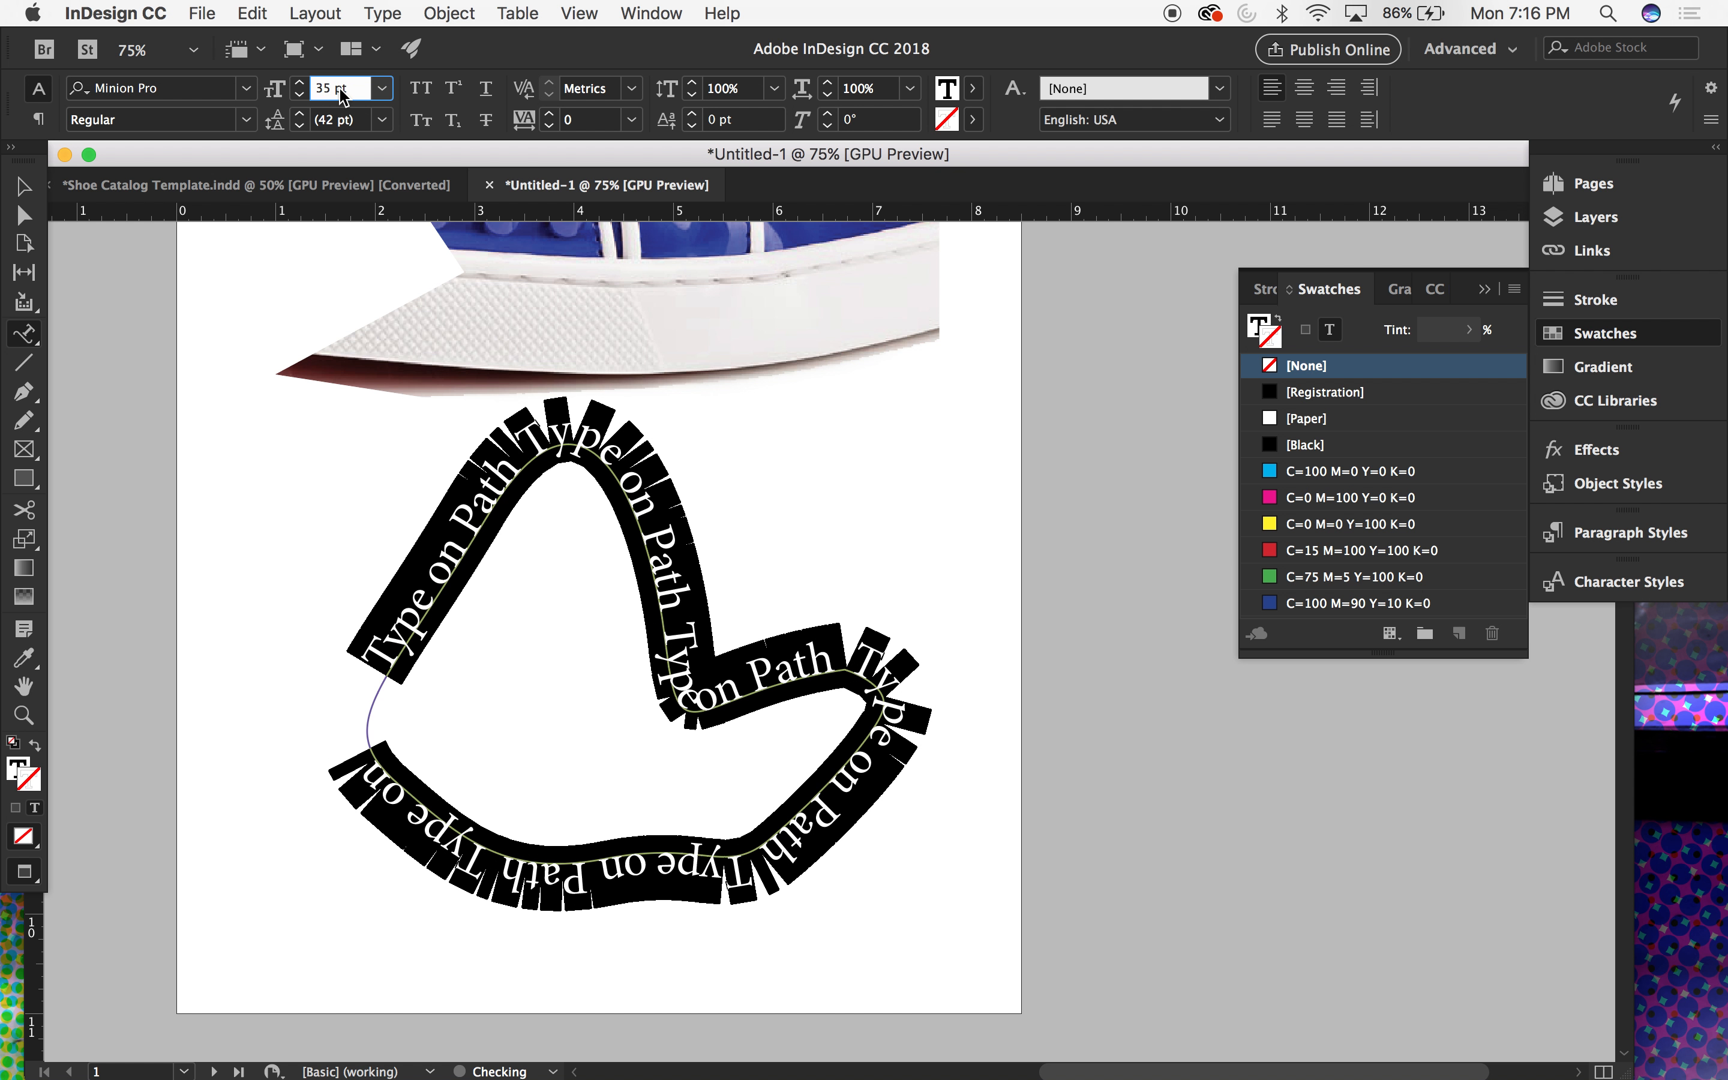
Step: Tighten the path text's tracking to -100 and leave text editing
left_click(567, 113)
key("shift+Down")
key("shift+Down")
key("shift+Down")
key("shift+Down")
key("shift+Down")
key("shift+Up")
key("shift+Up")
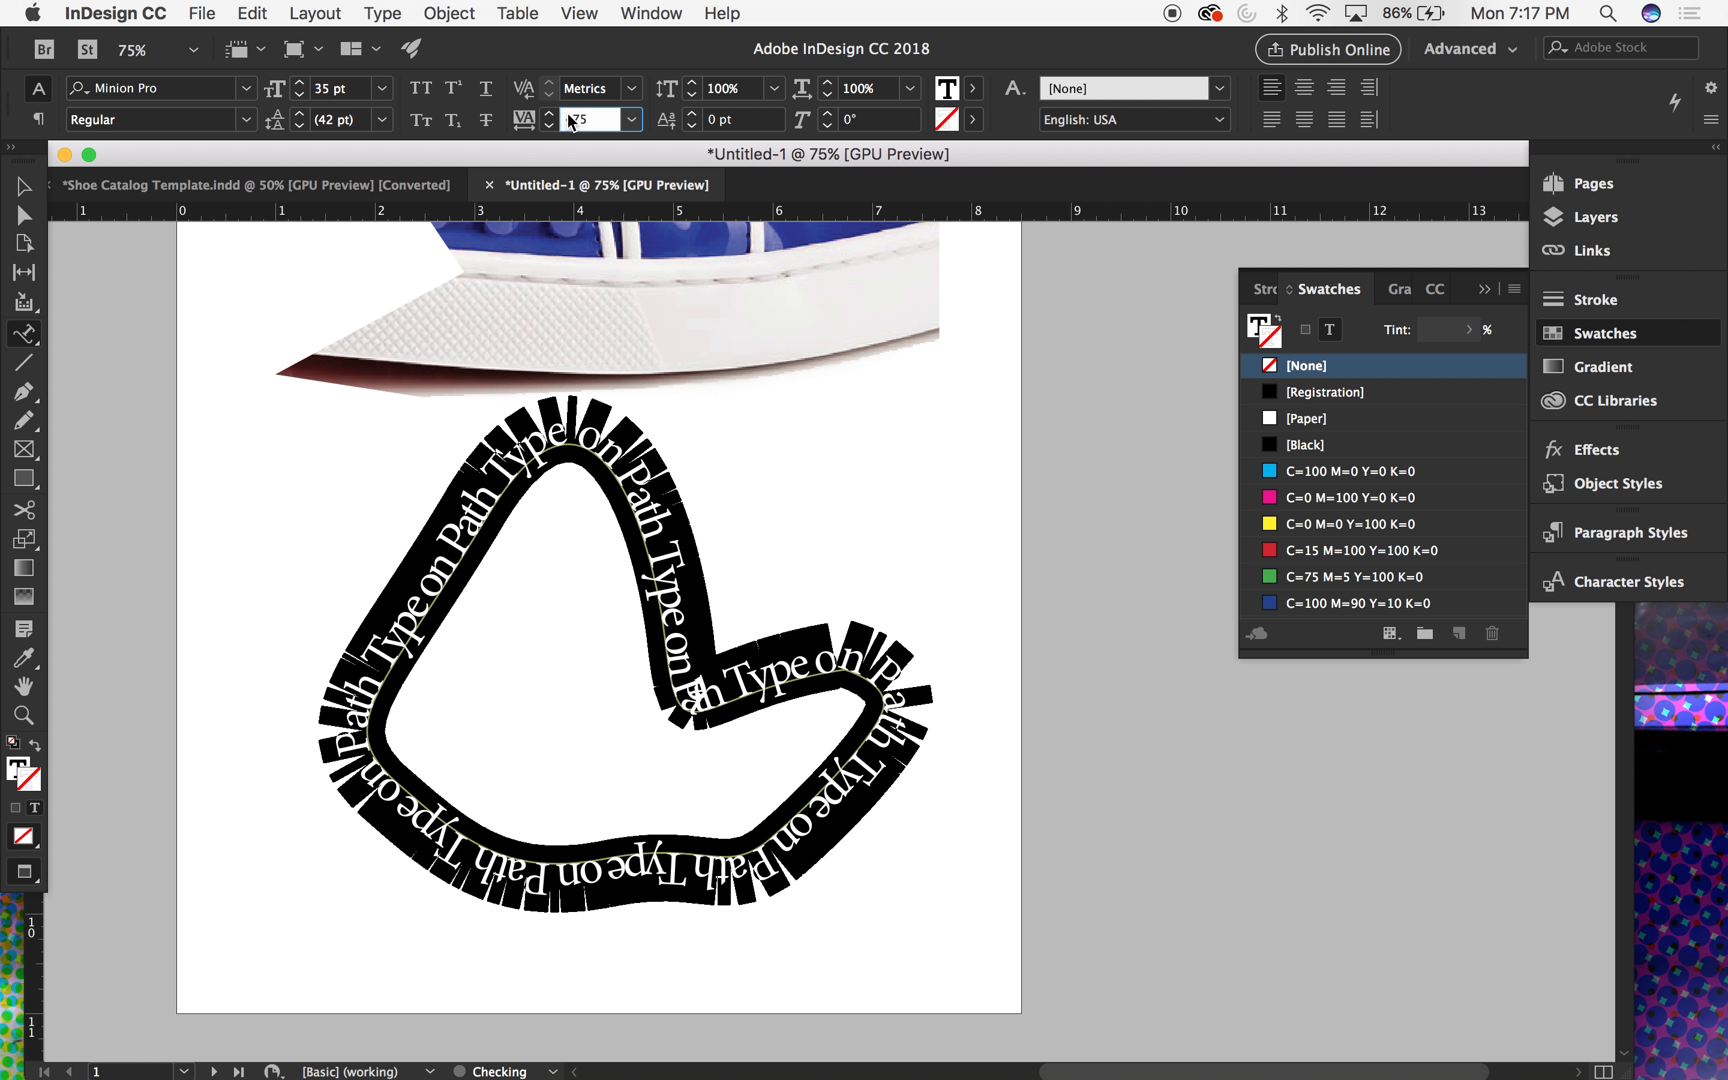
key("shift+Down")
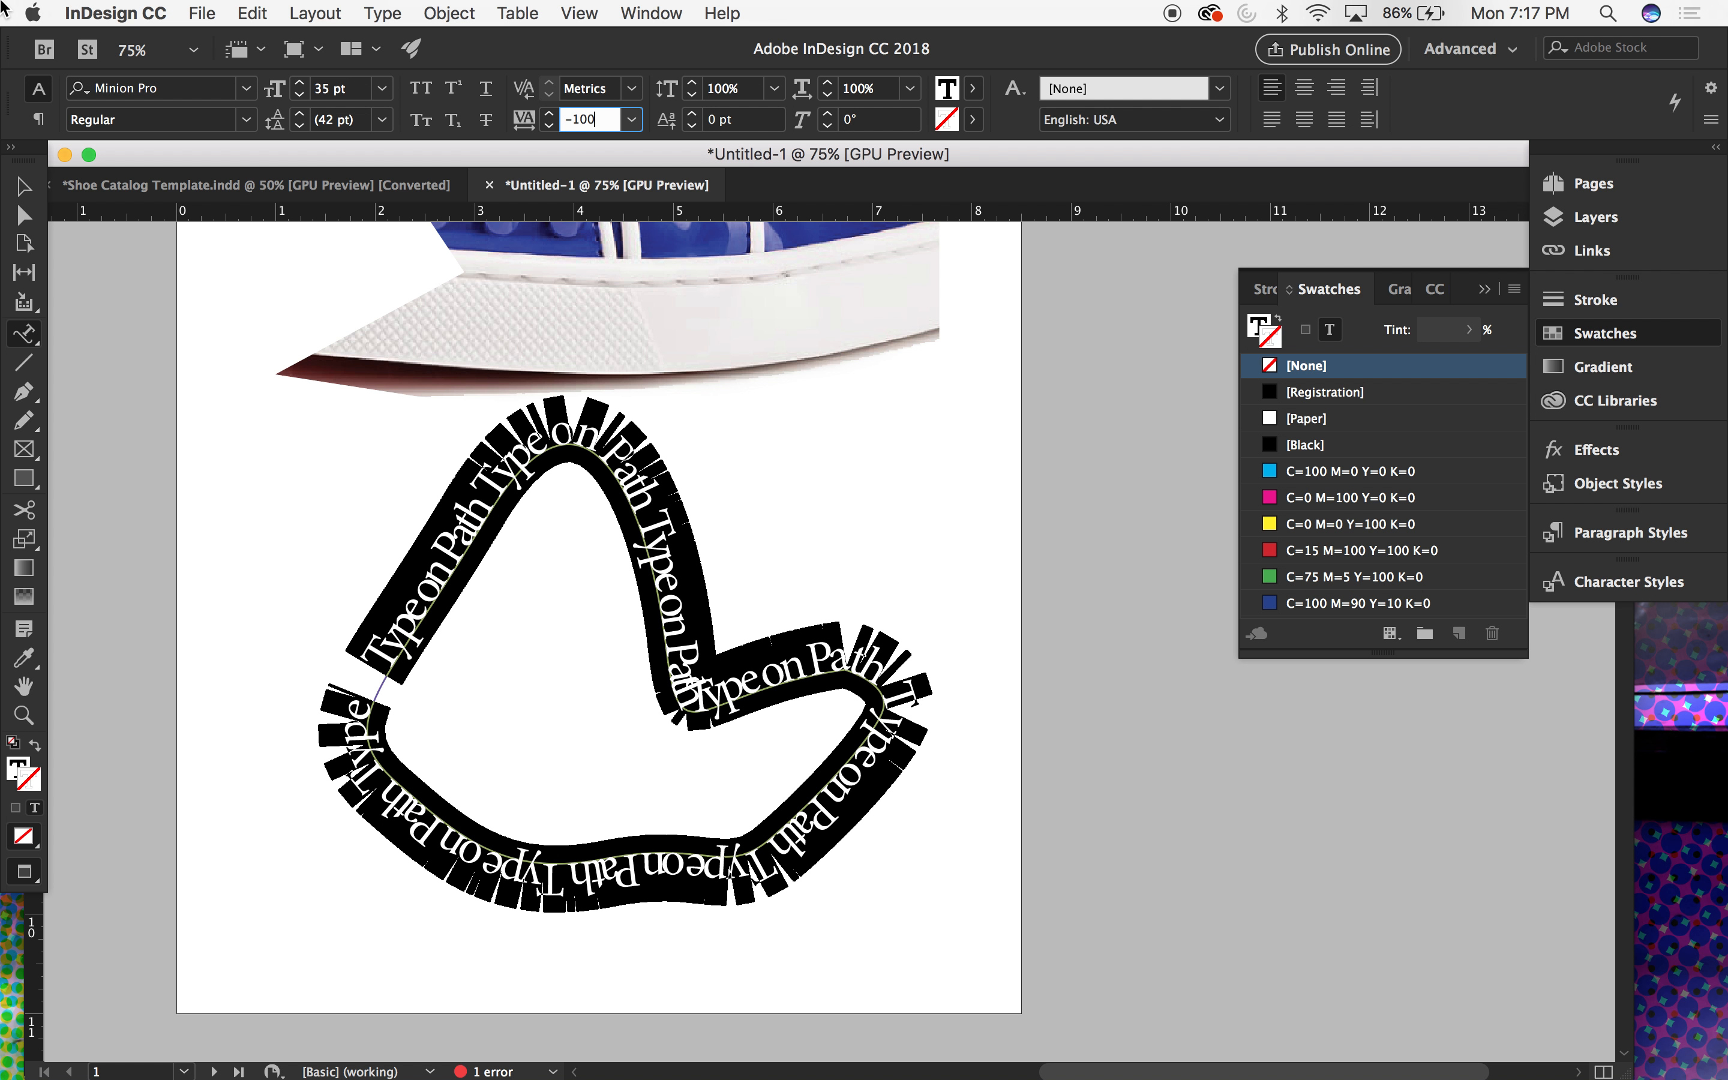
left_click(24, 187)
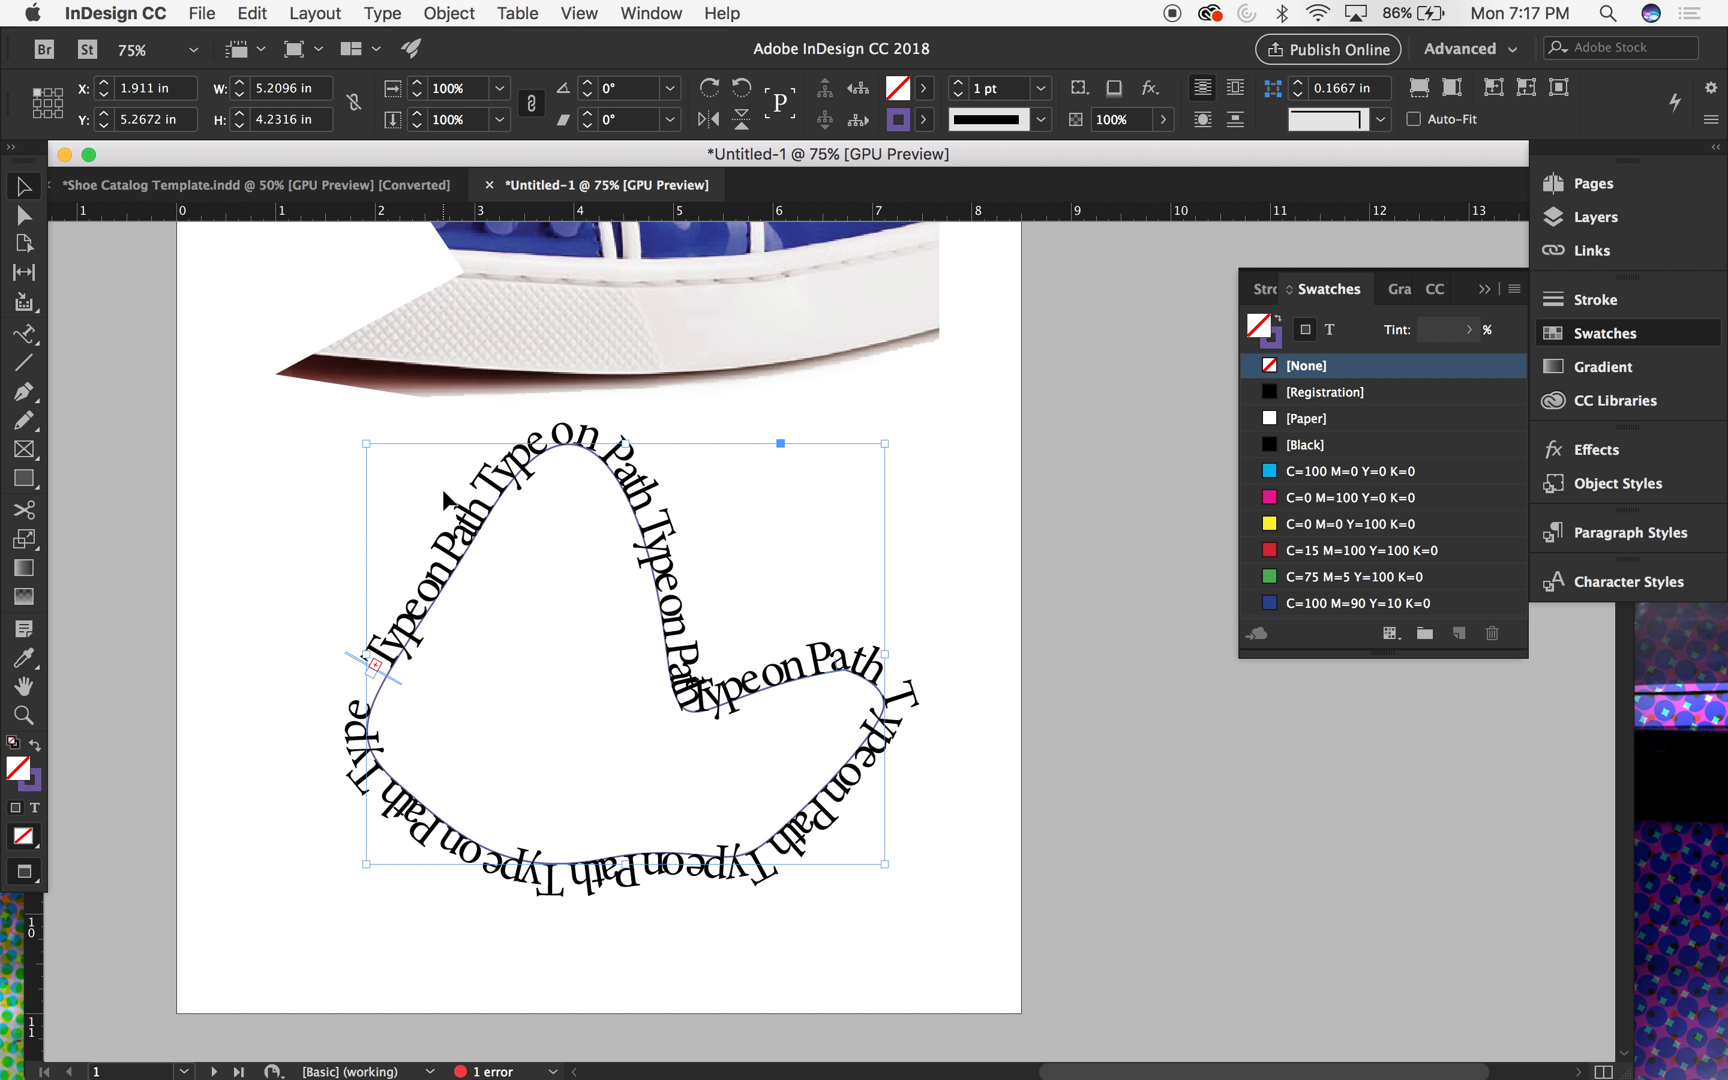
left_click(600, 334)
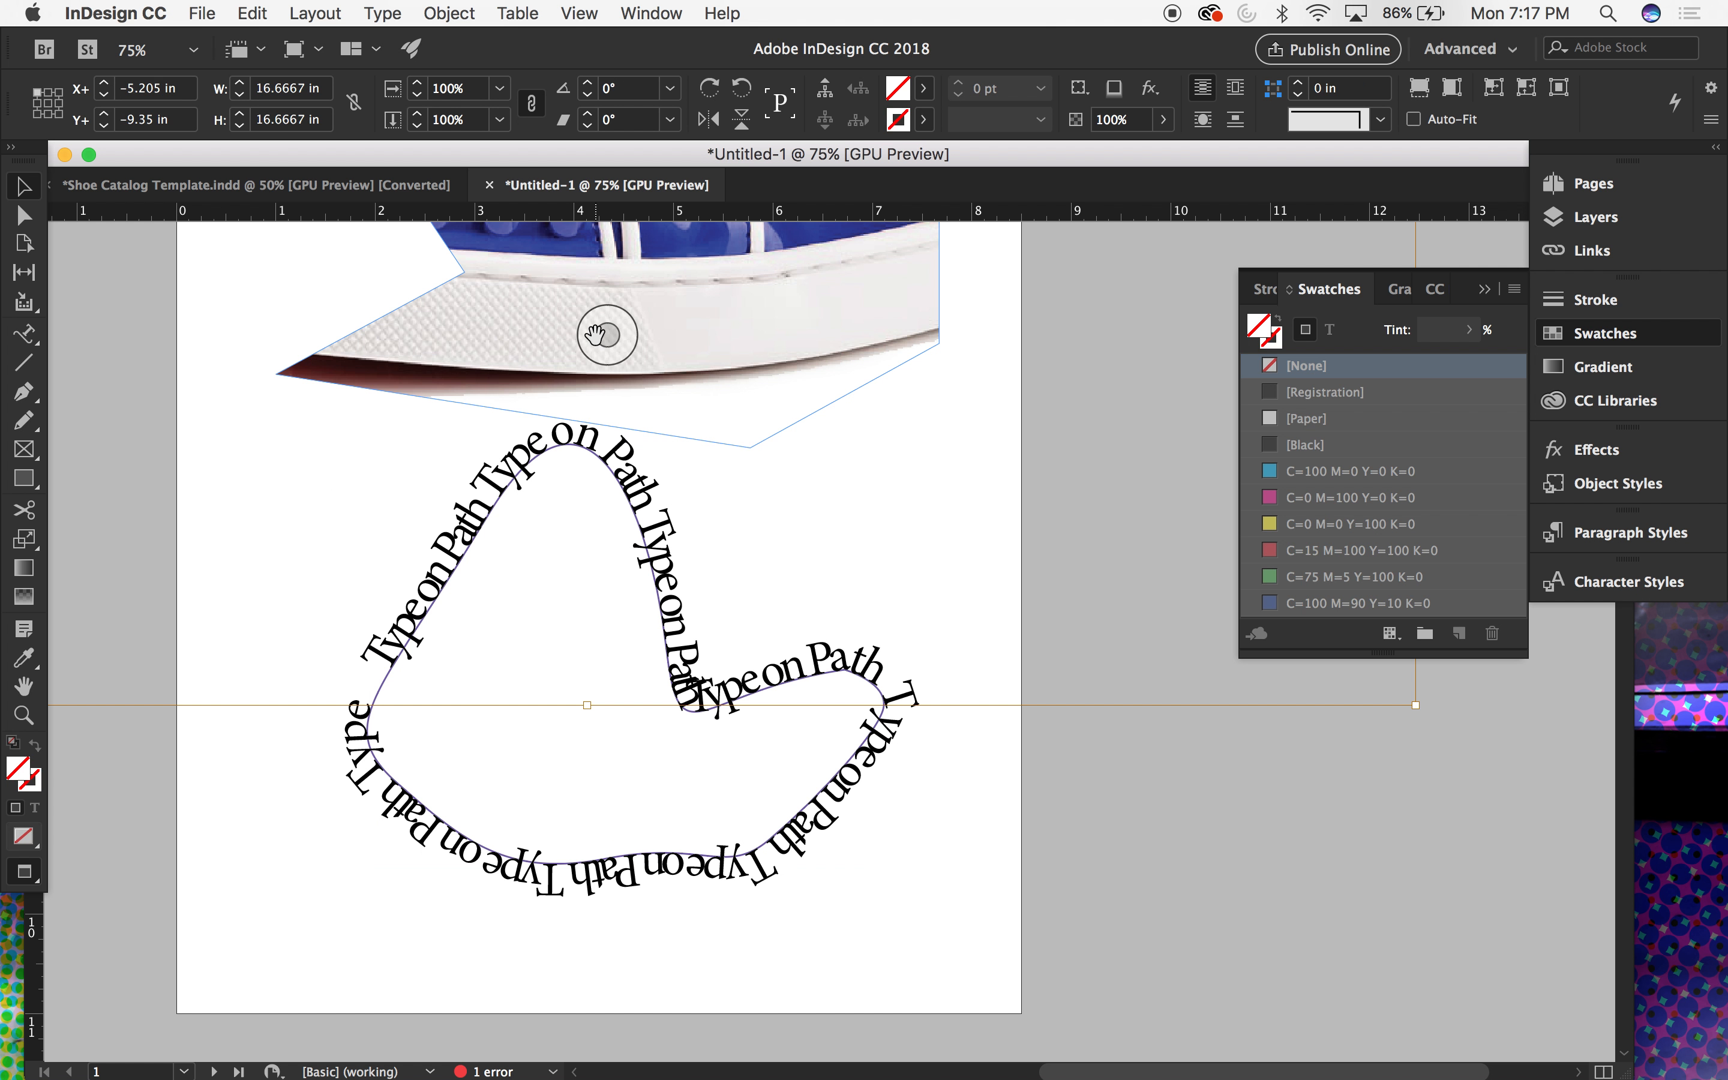
left_click(612, 755)
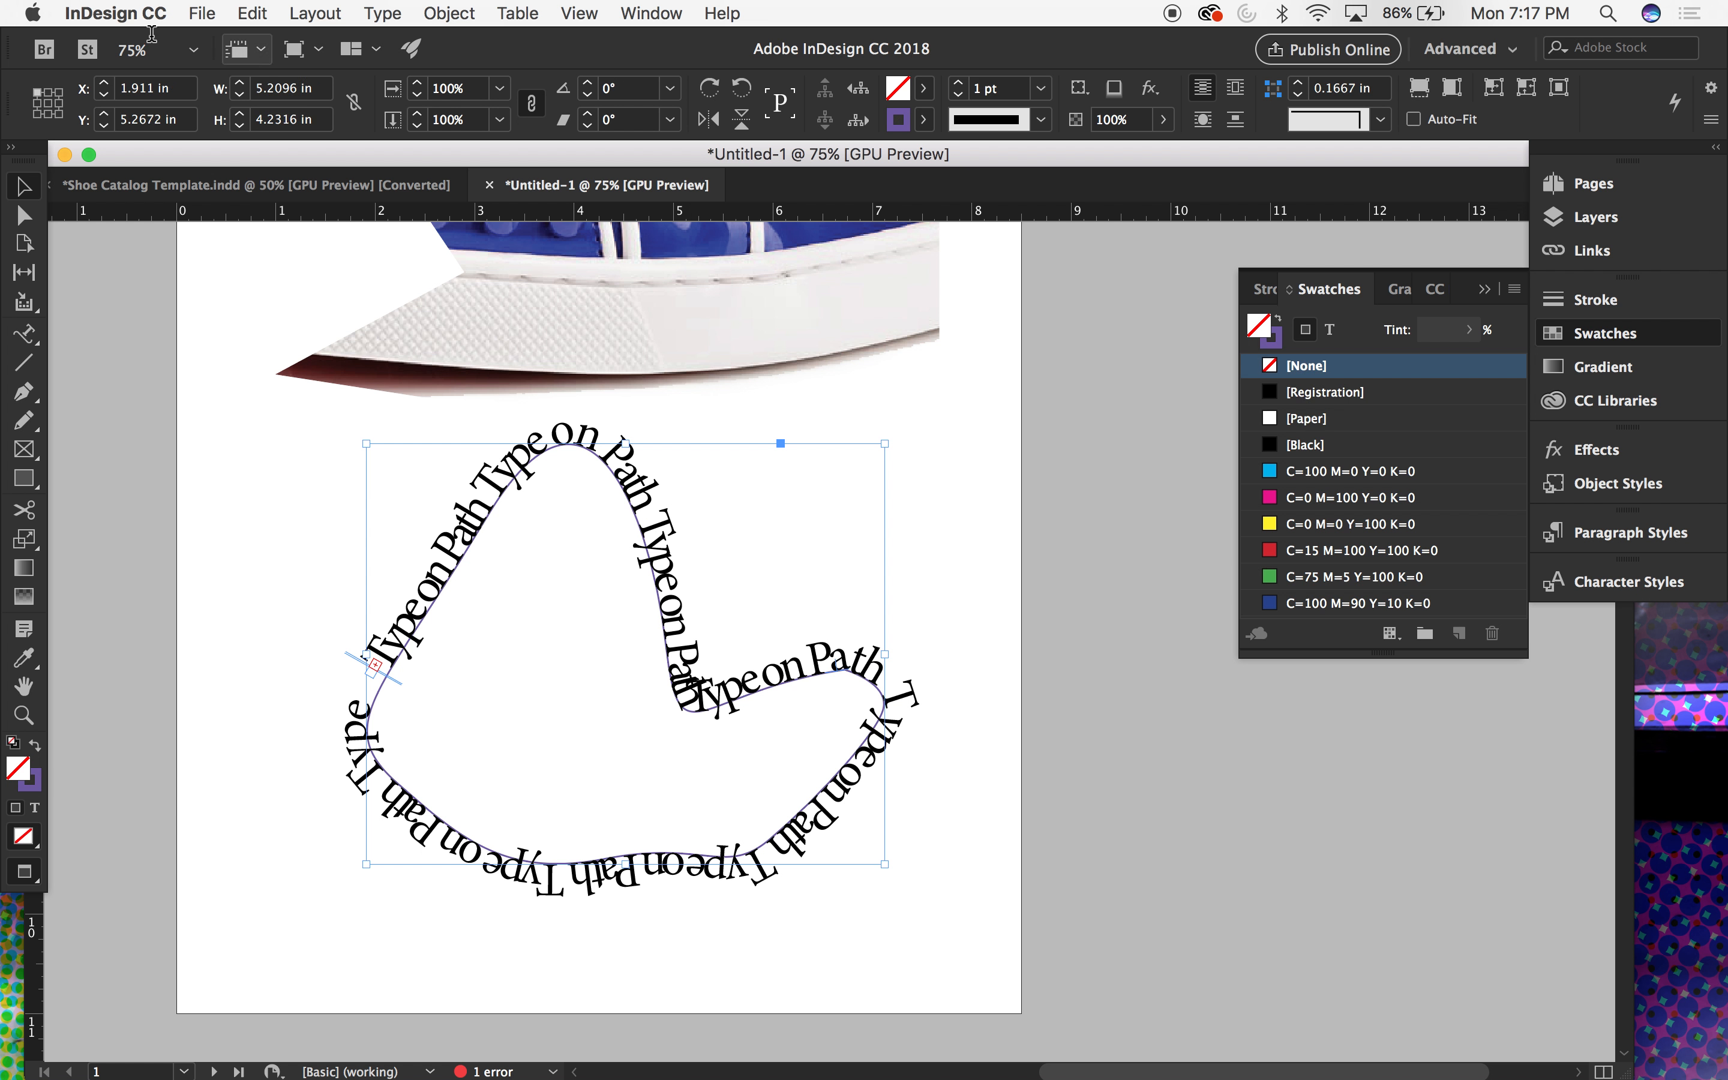
left_click(195, 10)
mouse_move(257, 13)
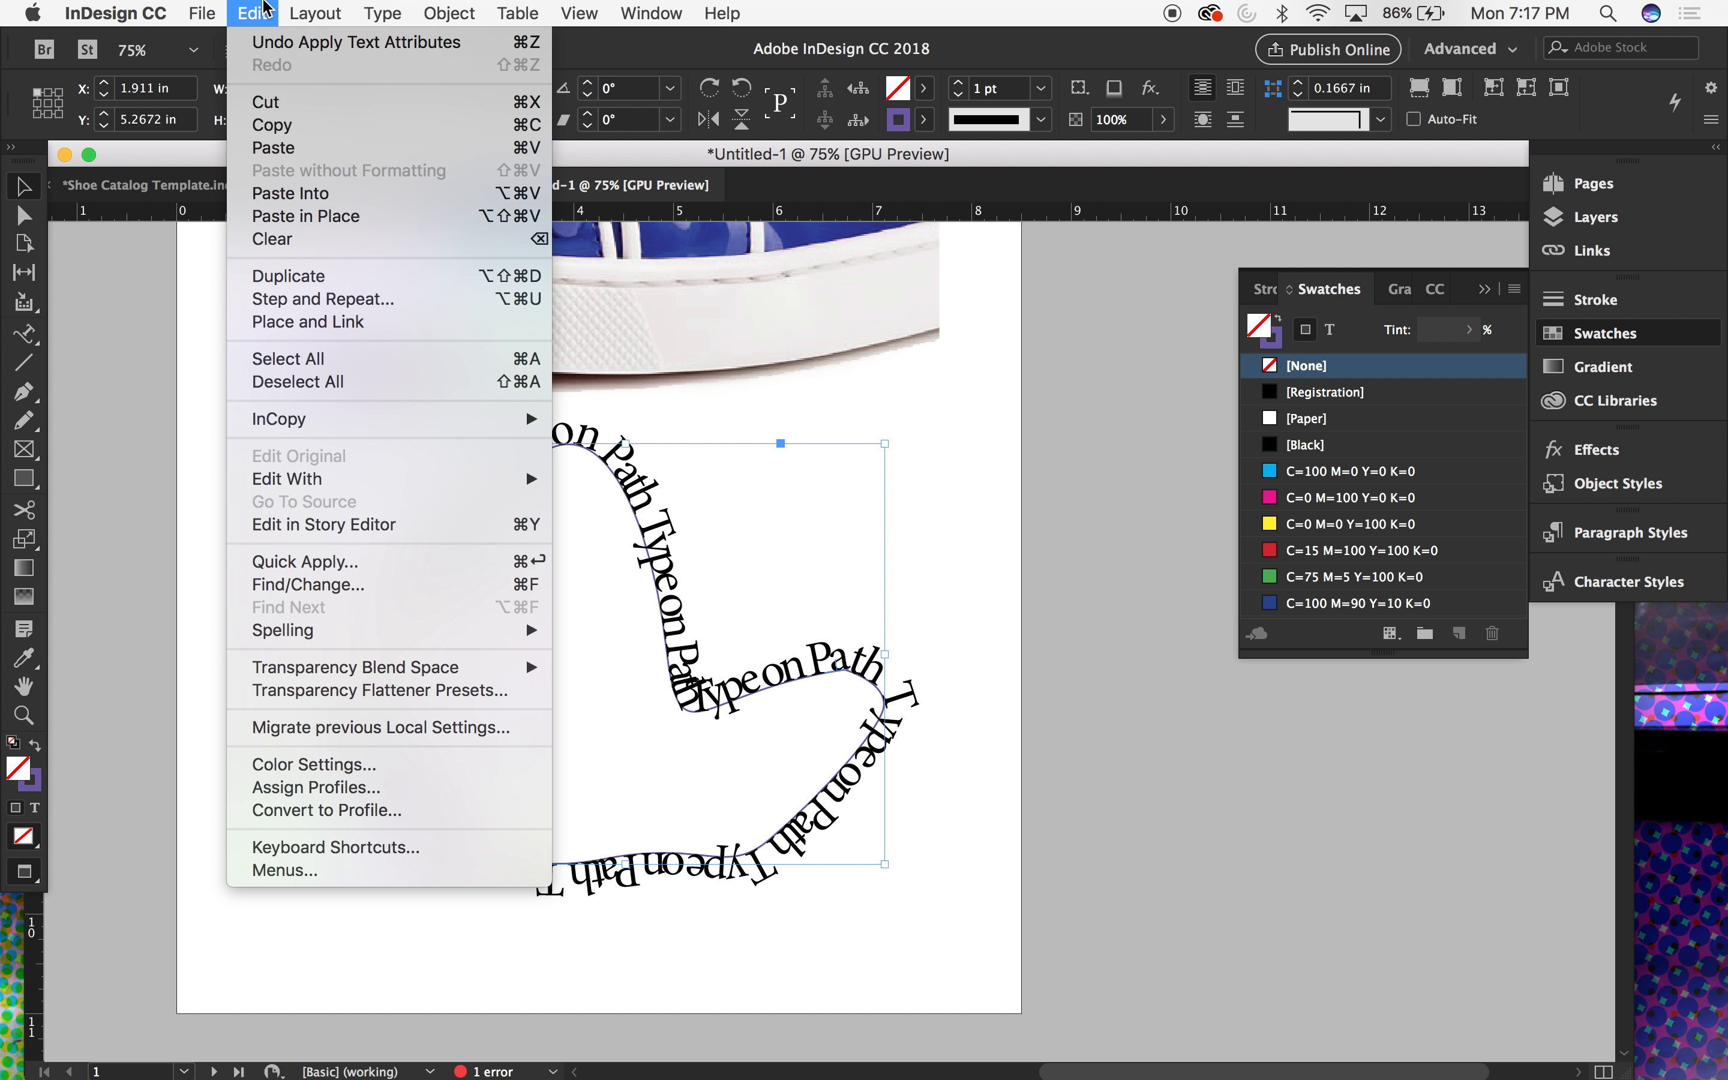
left_click(307, 193)
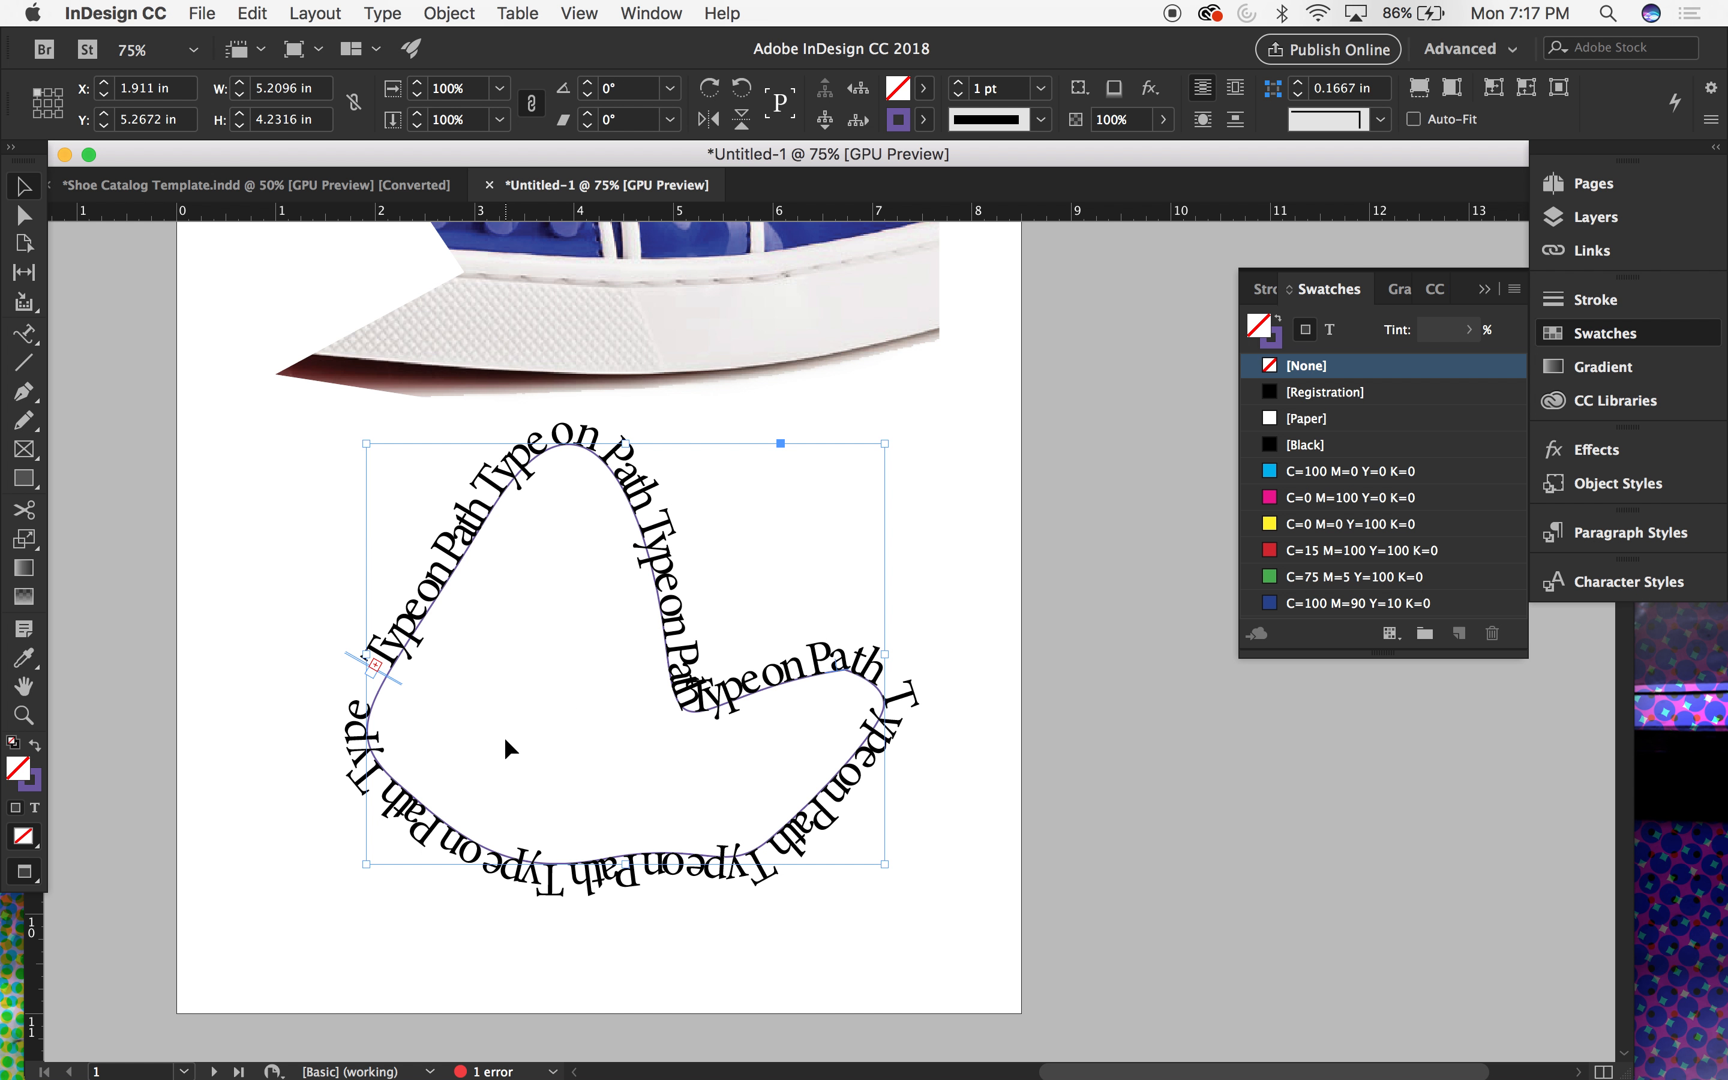
Step: Delete the freeform shape together with its path text from the first page
left_click(1029, 603)
key("super+minus")
key("super+minus")
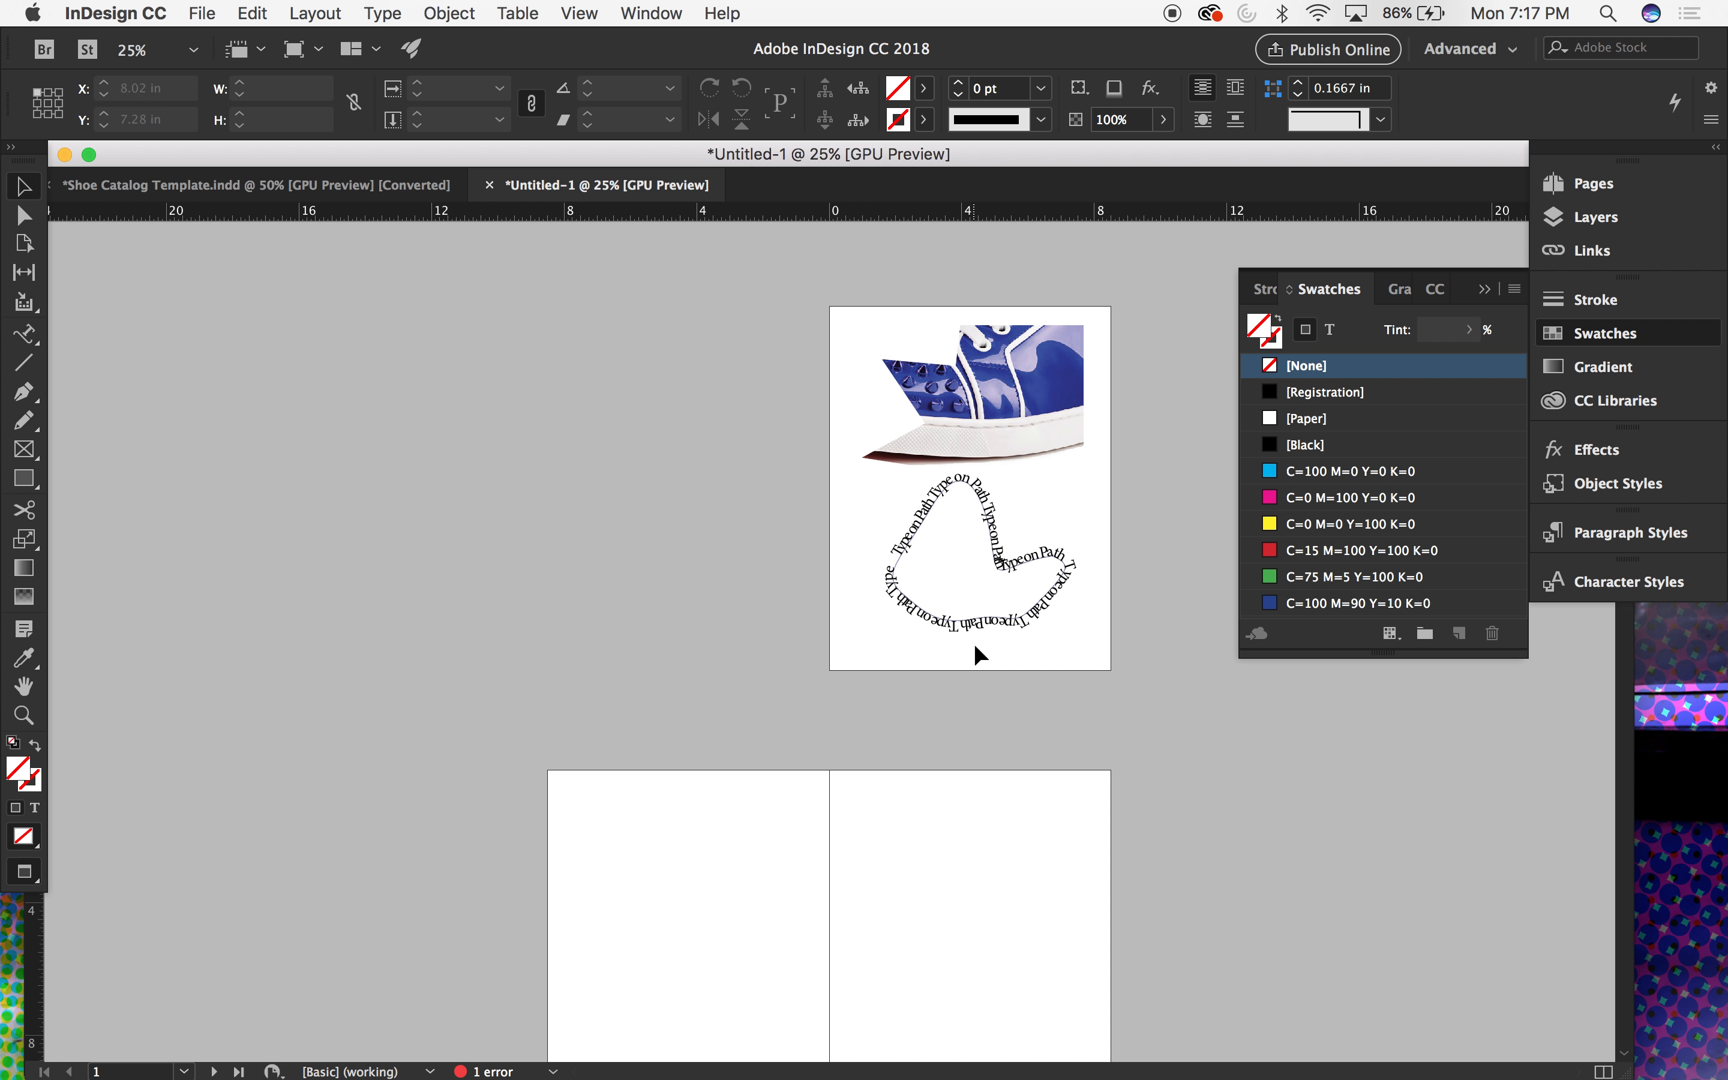
left_click(918, 515)
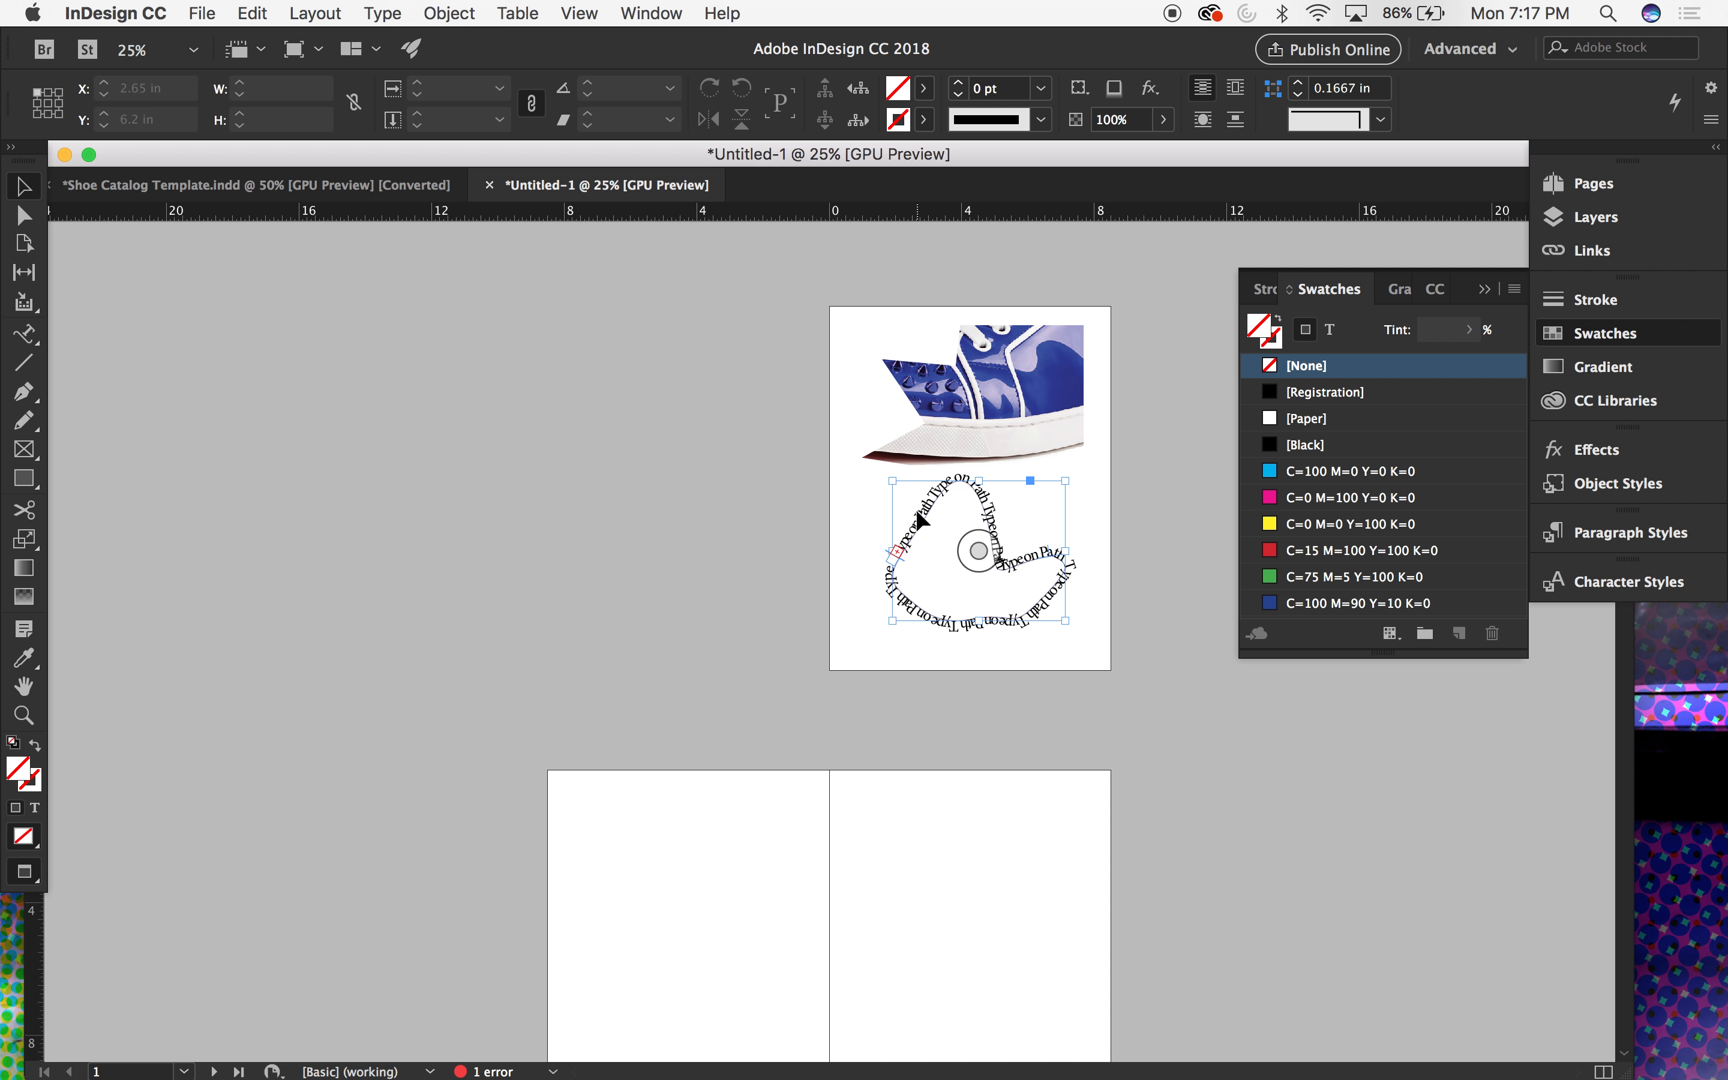
key("Delete")
key("super+equal")
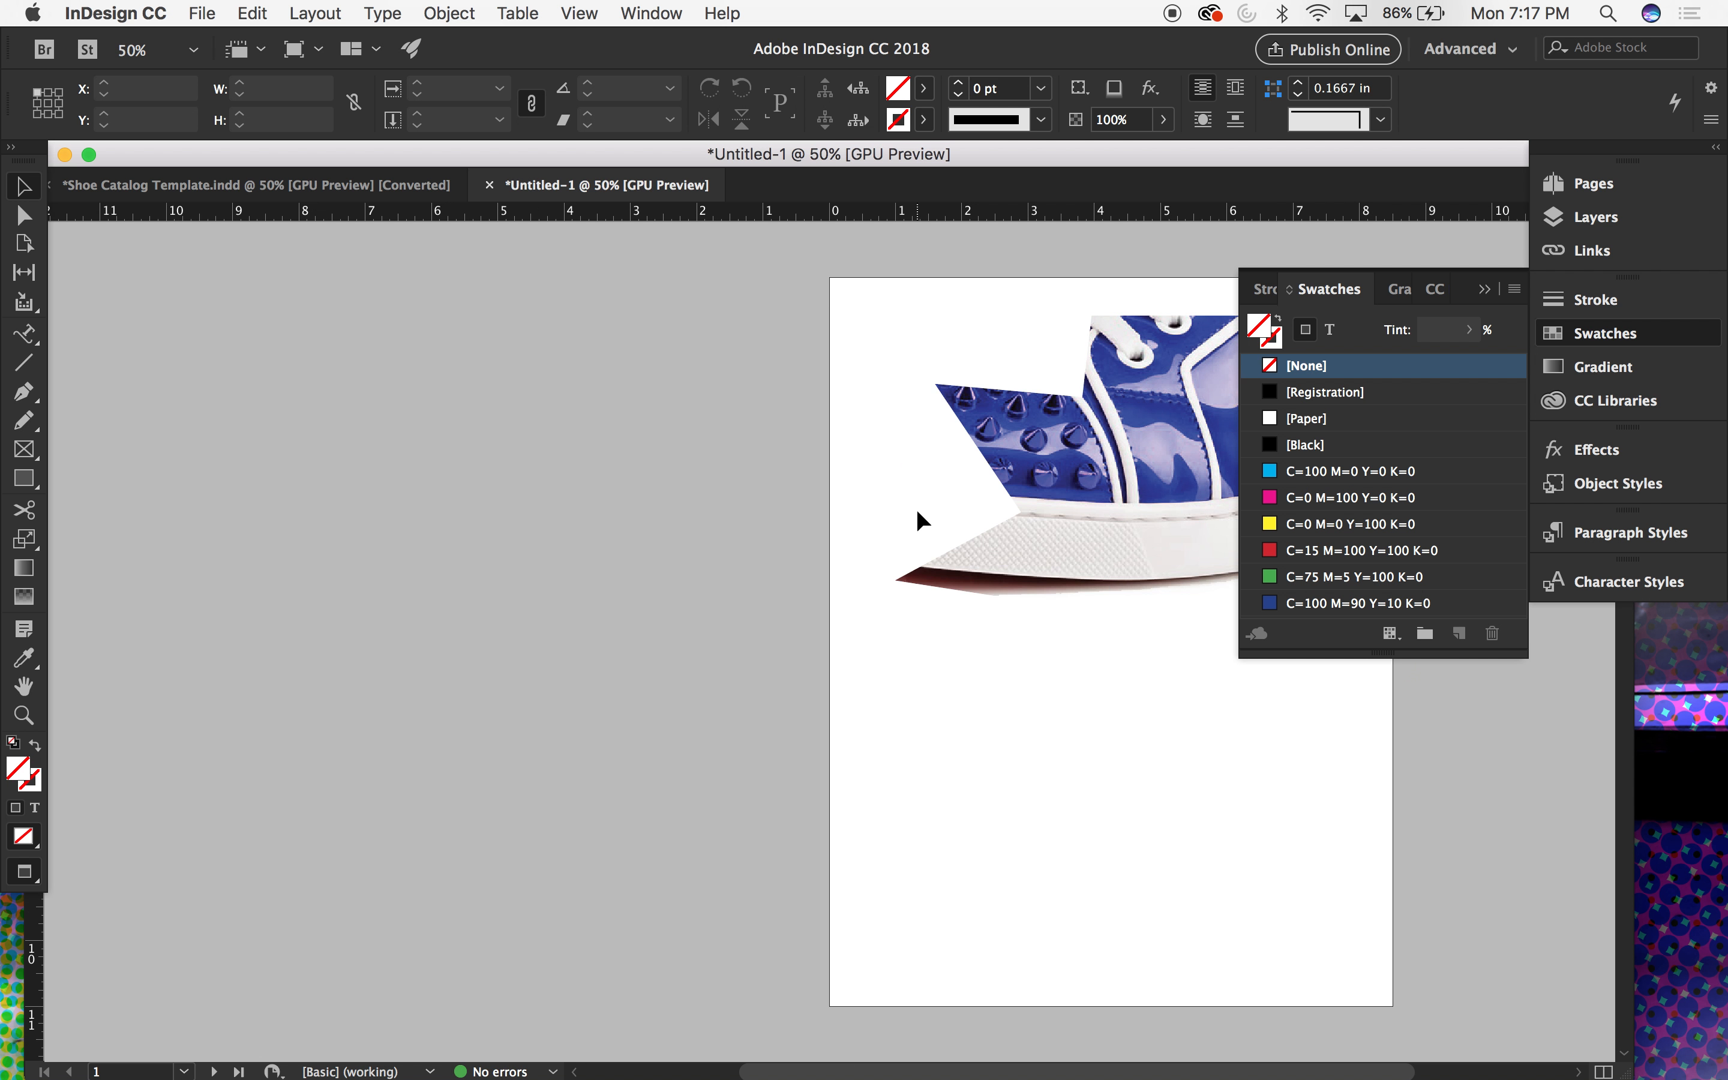
key("super+equal")
scroll(917, 511, "up", 3)
scroll(917, 511, "right", 5)
key("super+minus")
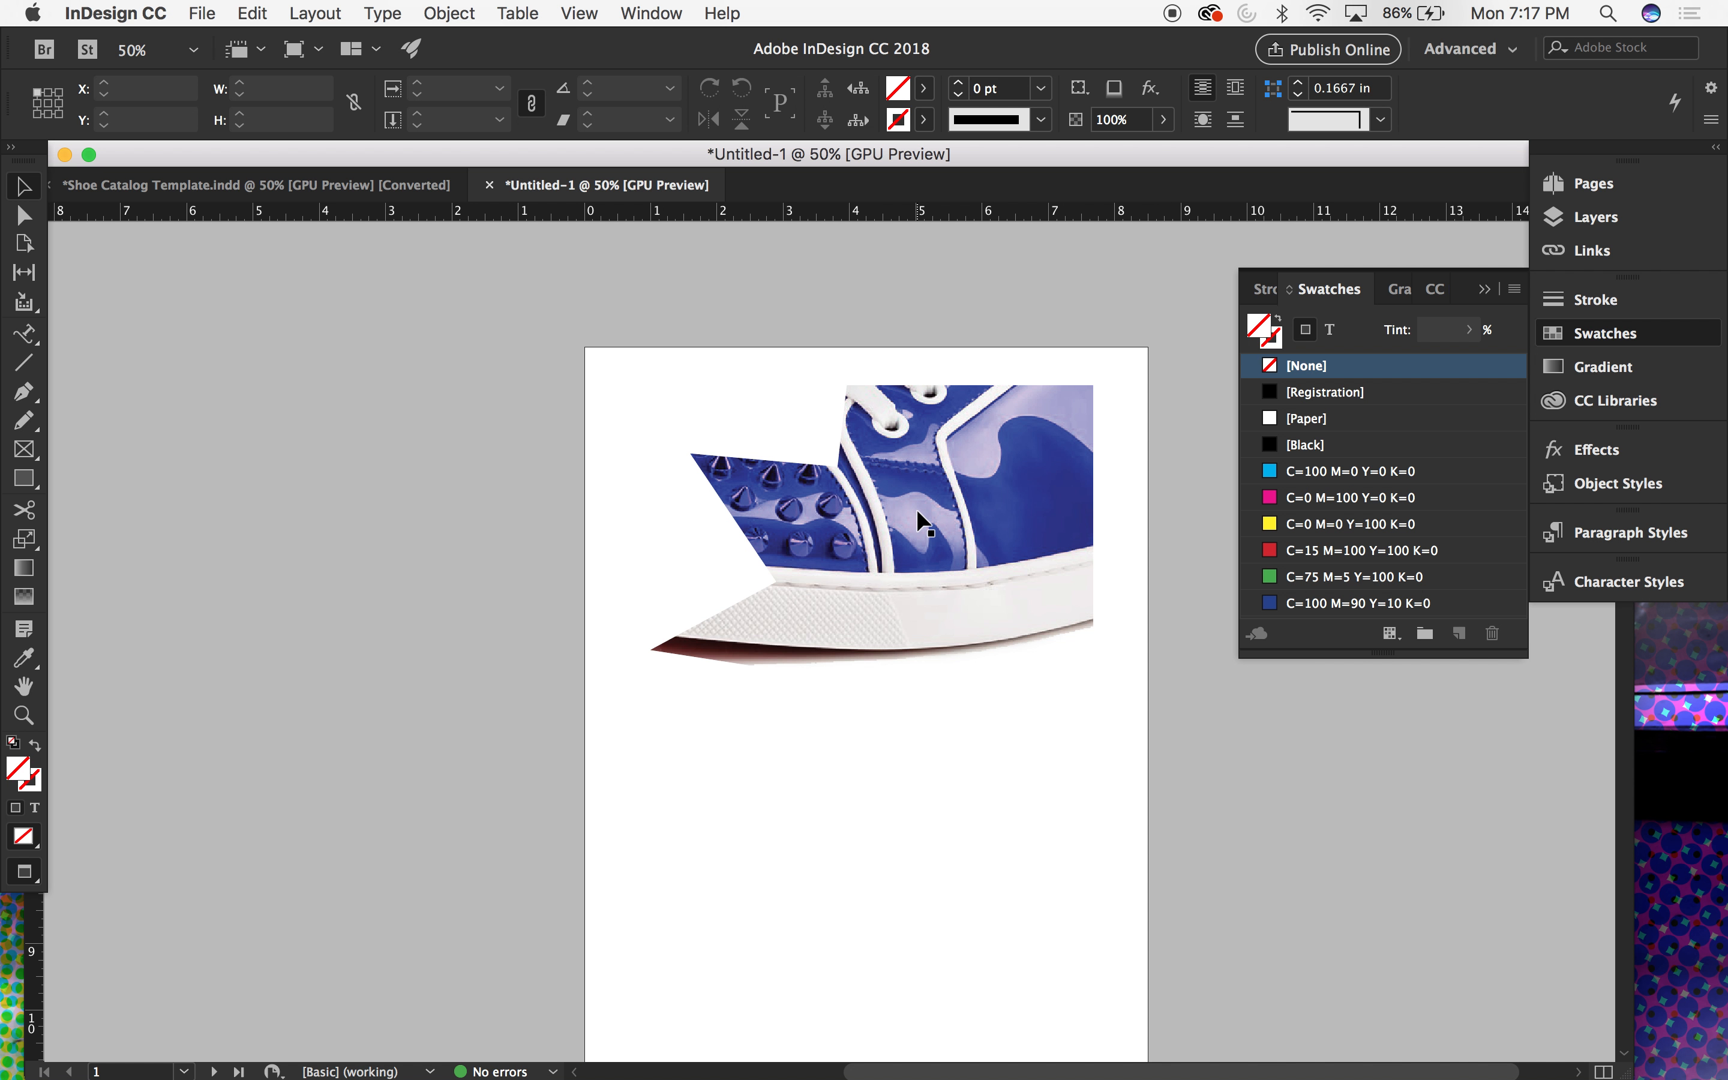
scroll(917, 512, "down", 1)
scroll(917, 511, "right", 1)
scroll(916, 510, "down", 1)
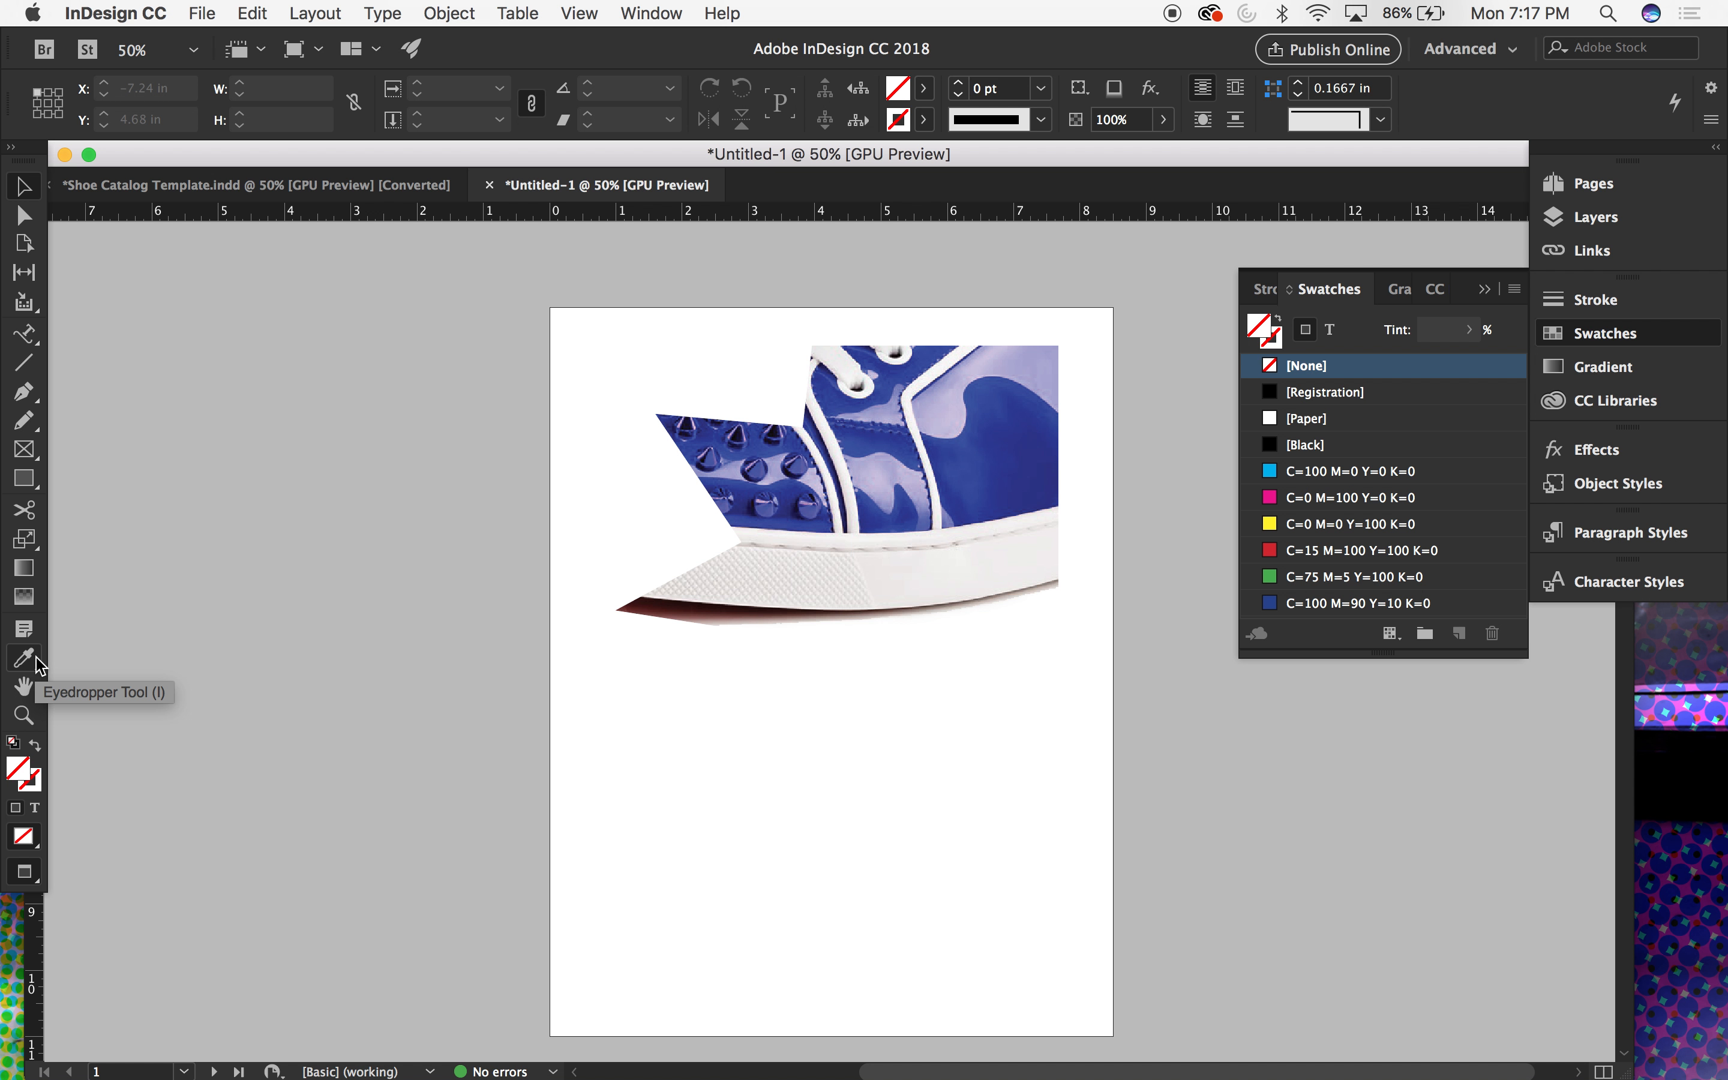
Step: Switch to the Shoe Catalog Template.indd document and view its spread of pages 2 and 3
left_click(400, 185)
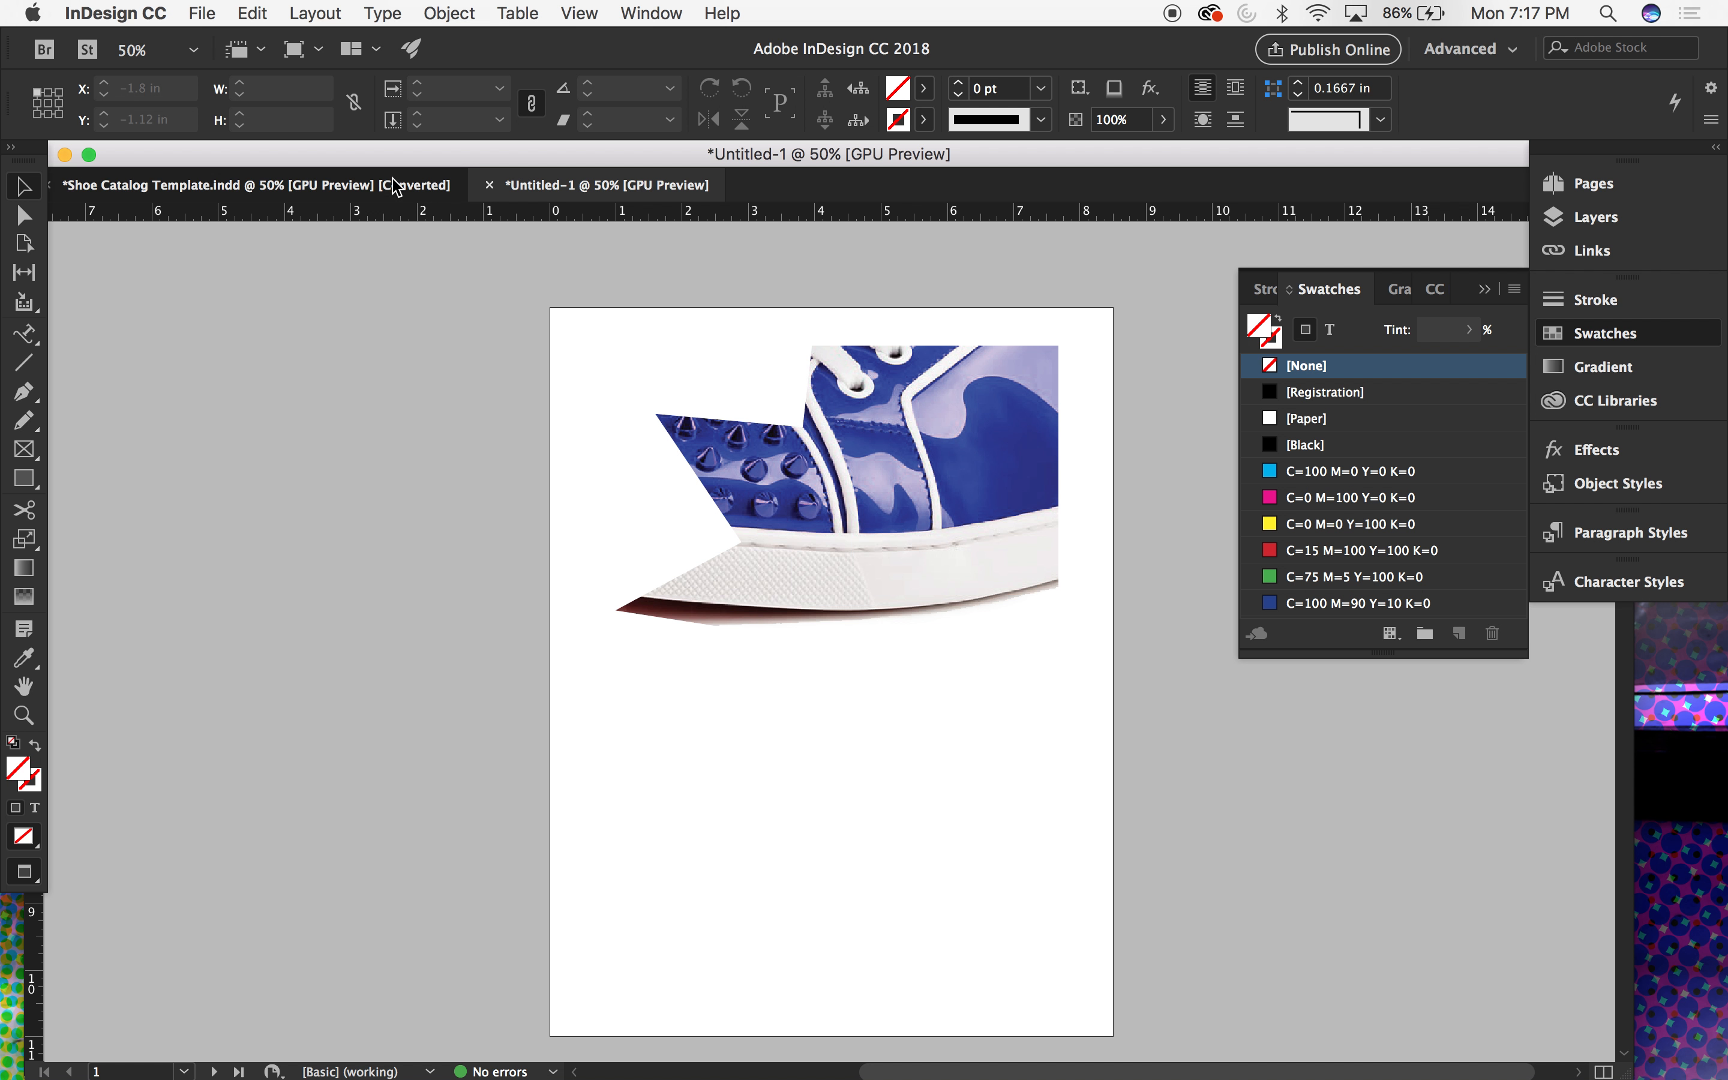
scroll(250, 374, "right", 3)
scroll(250, 375, "up", 1)
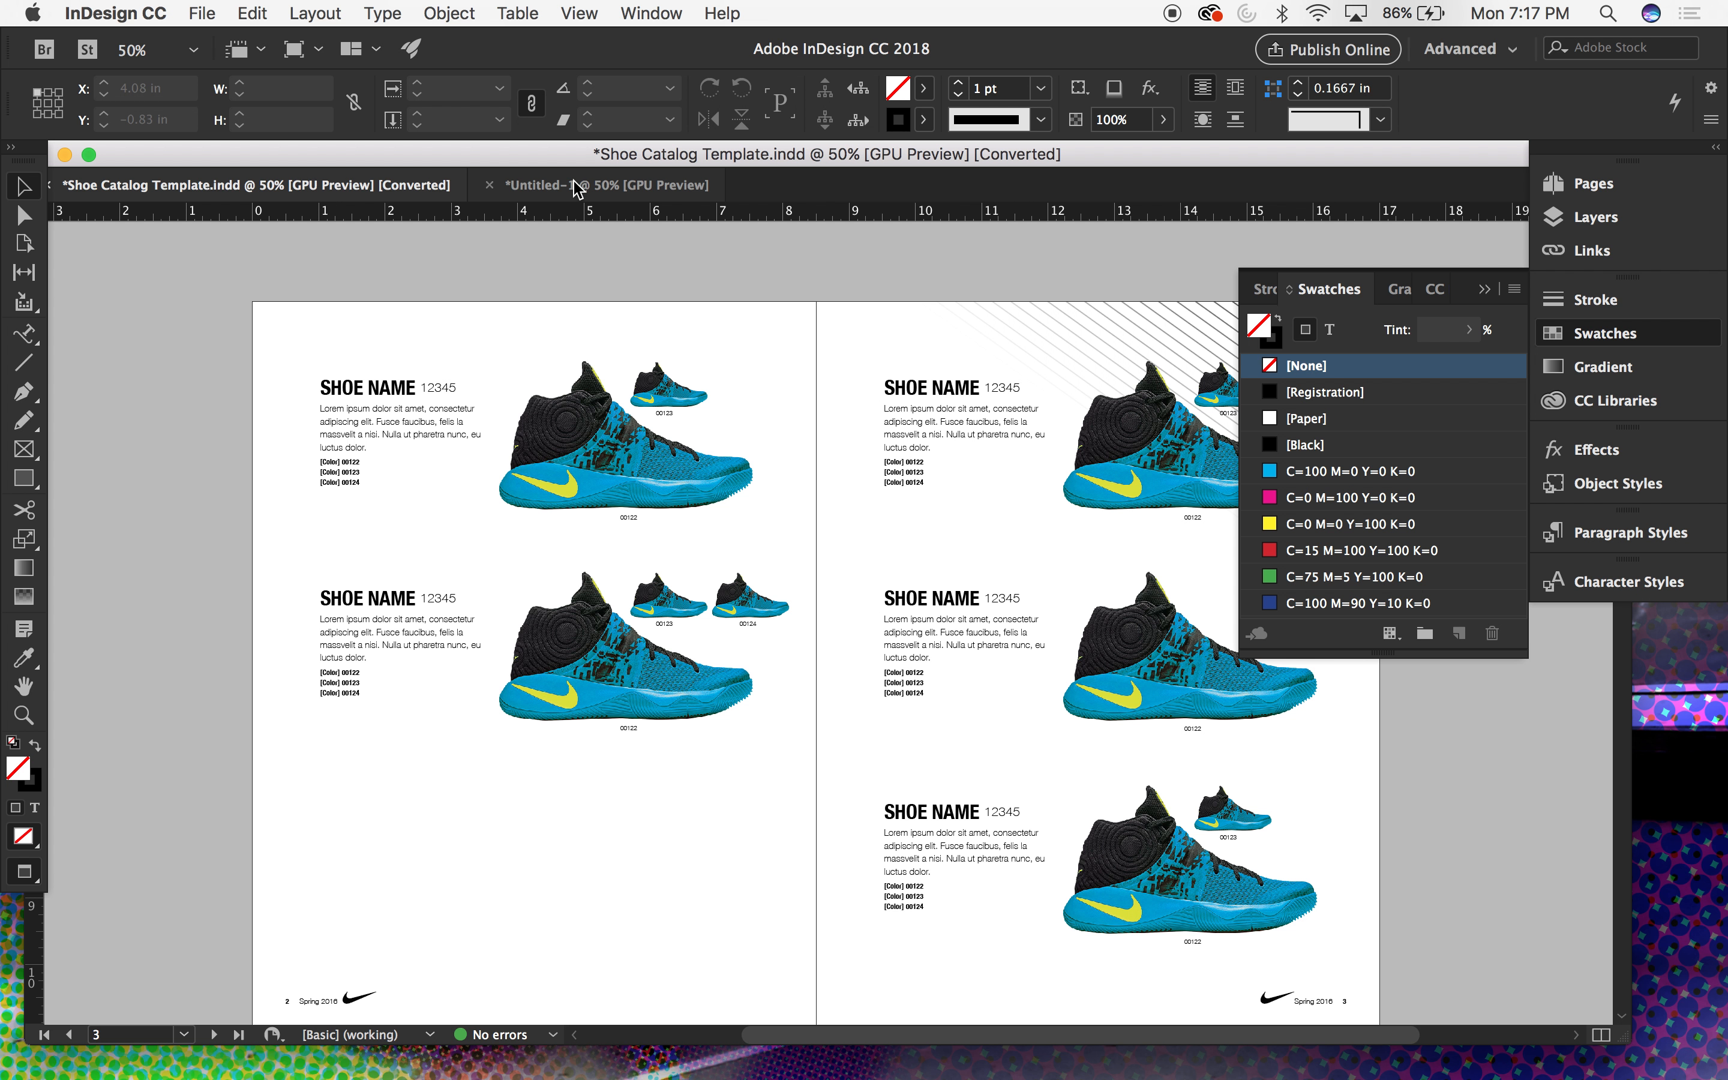
Step: Inspect the first shoe entry on page 2 by selecting its Lorem ipsum paragraph, and end with its text frame selected
scroll(605, 282, "down", 1)
scroll(605, 282, "right", 1)
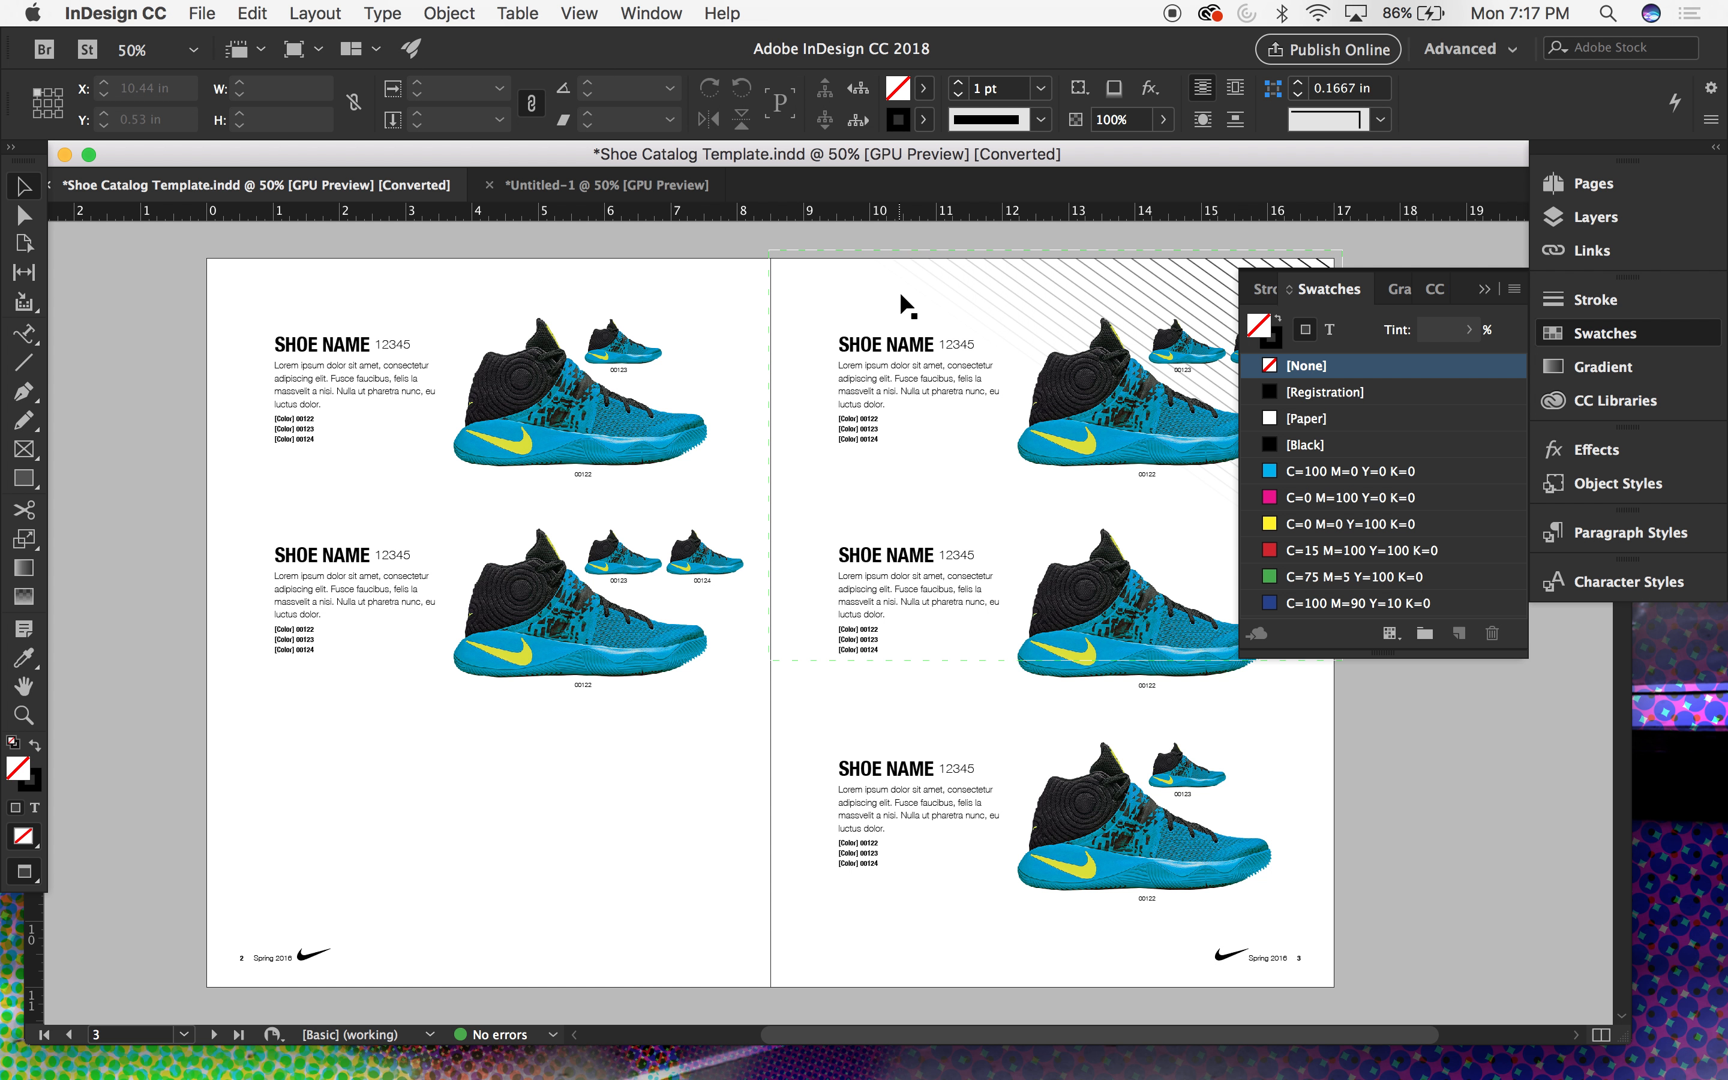
left_click(41, 344)
left_click(72, 361)
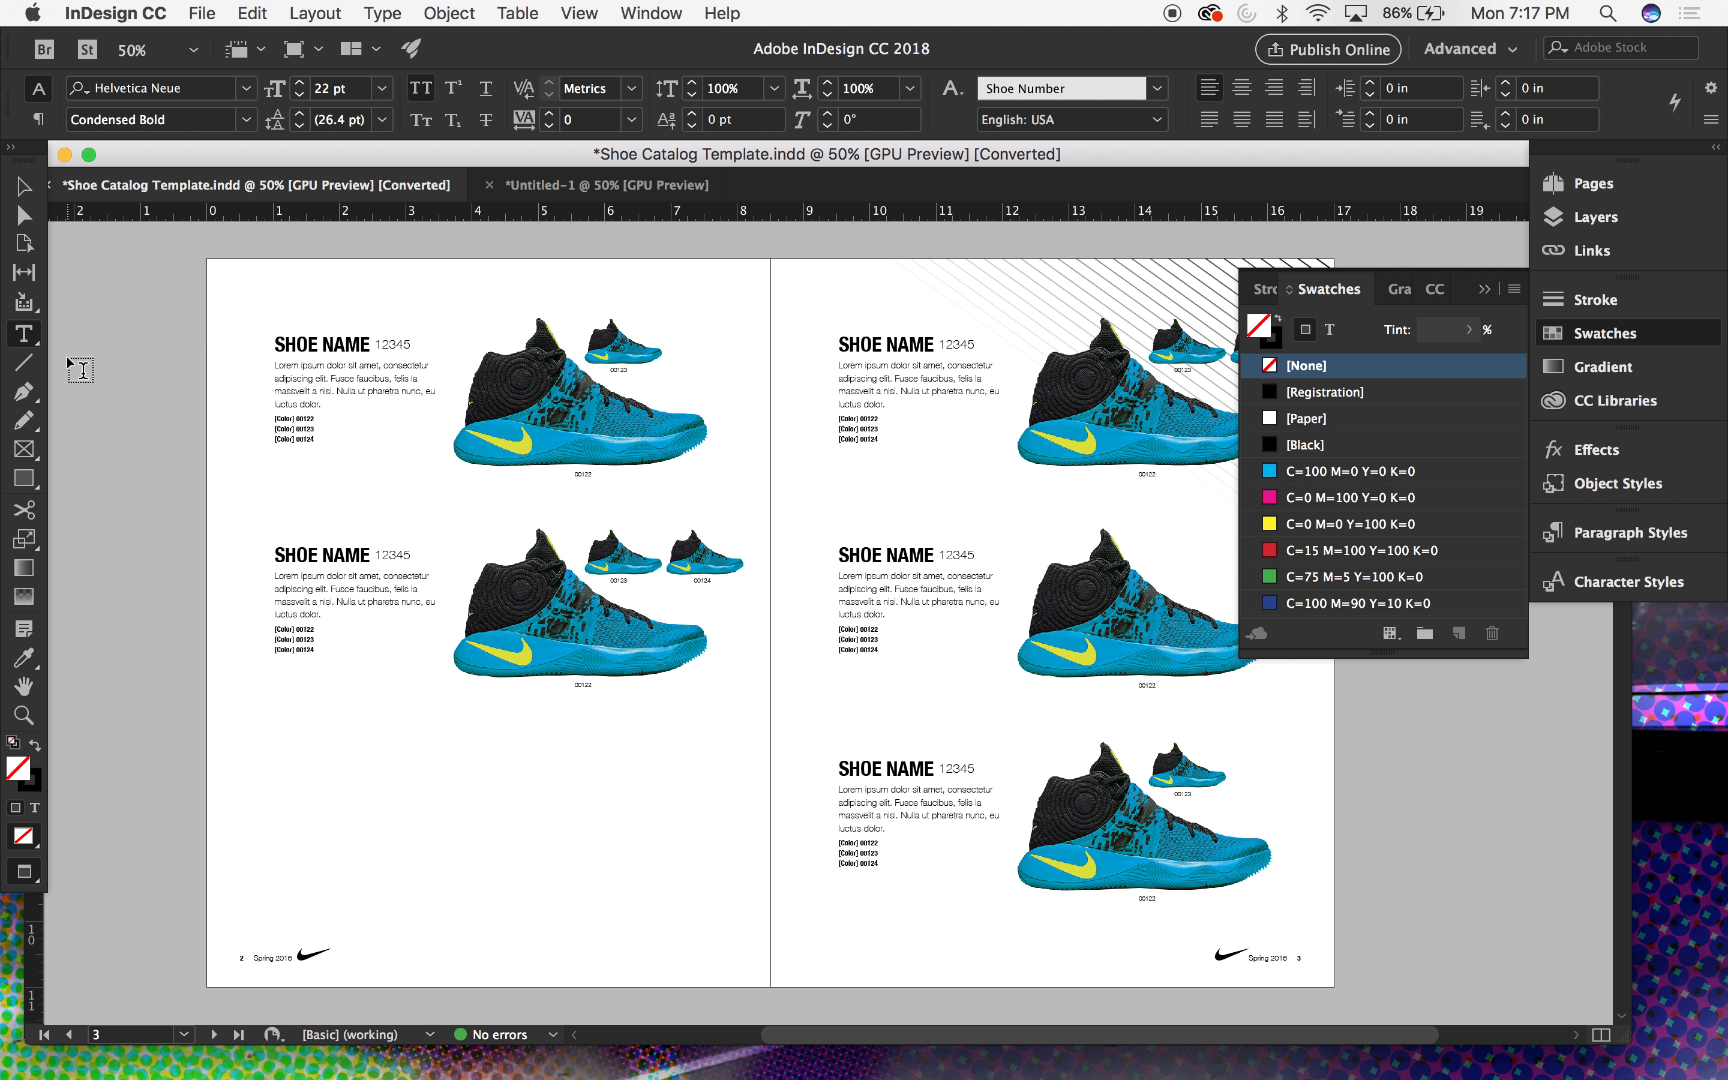
triple_click(298, 366)
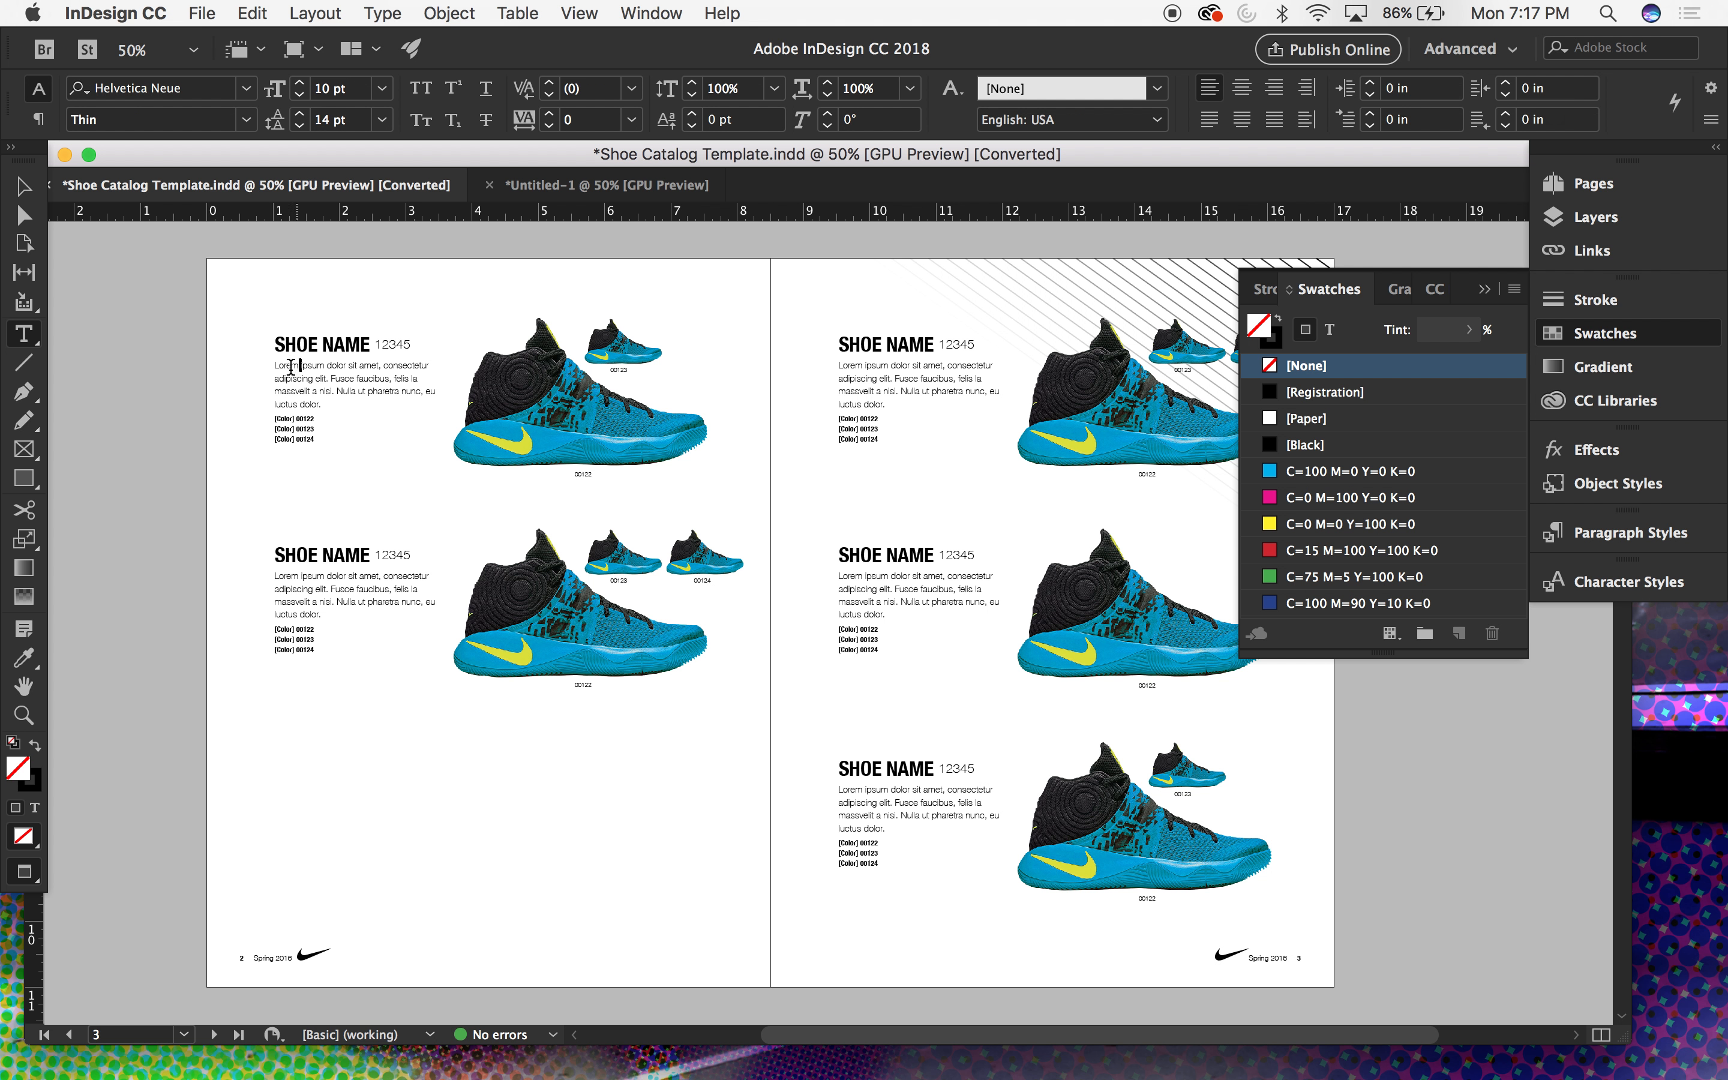
triple_click(318, 374)
left_click(319, 375)
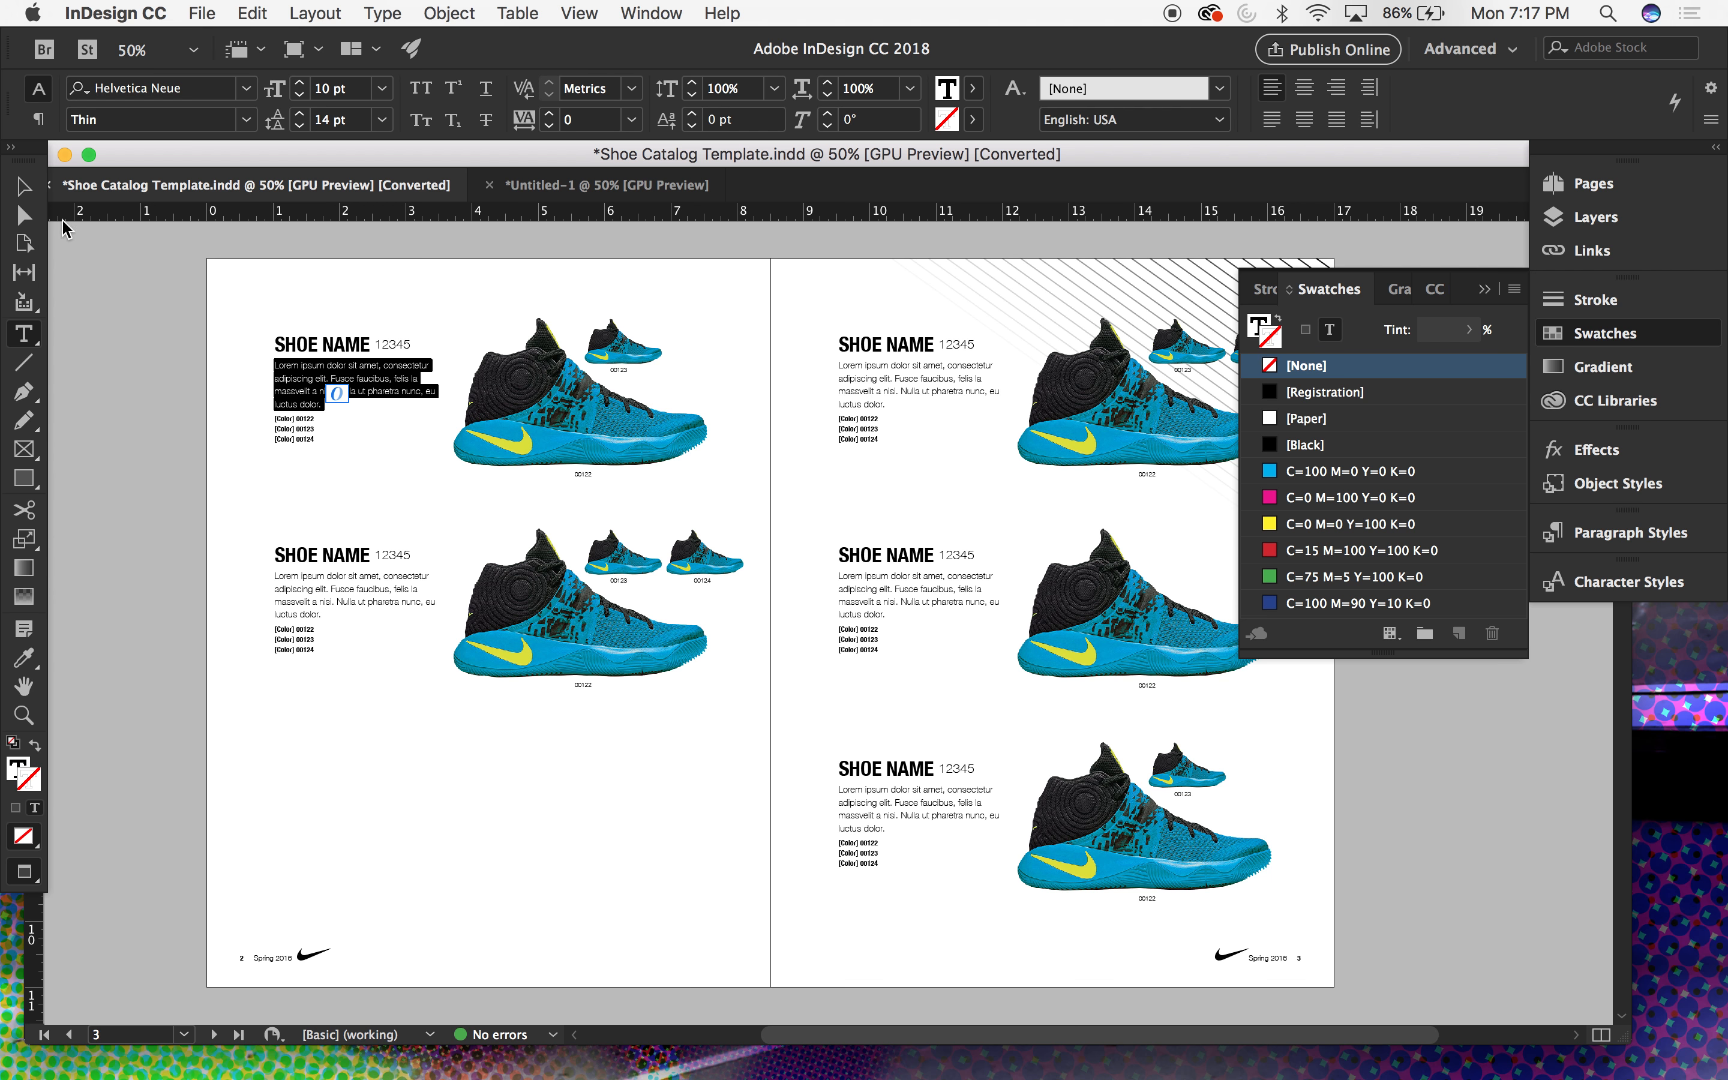
left_click(23, 187)
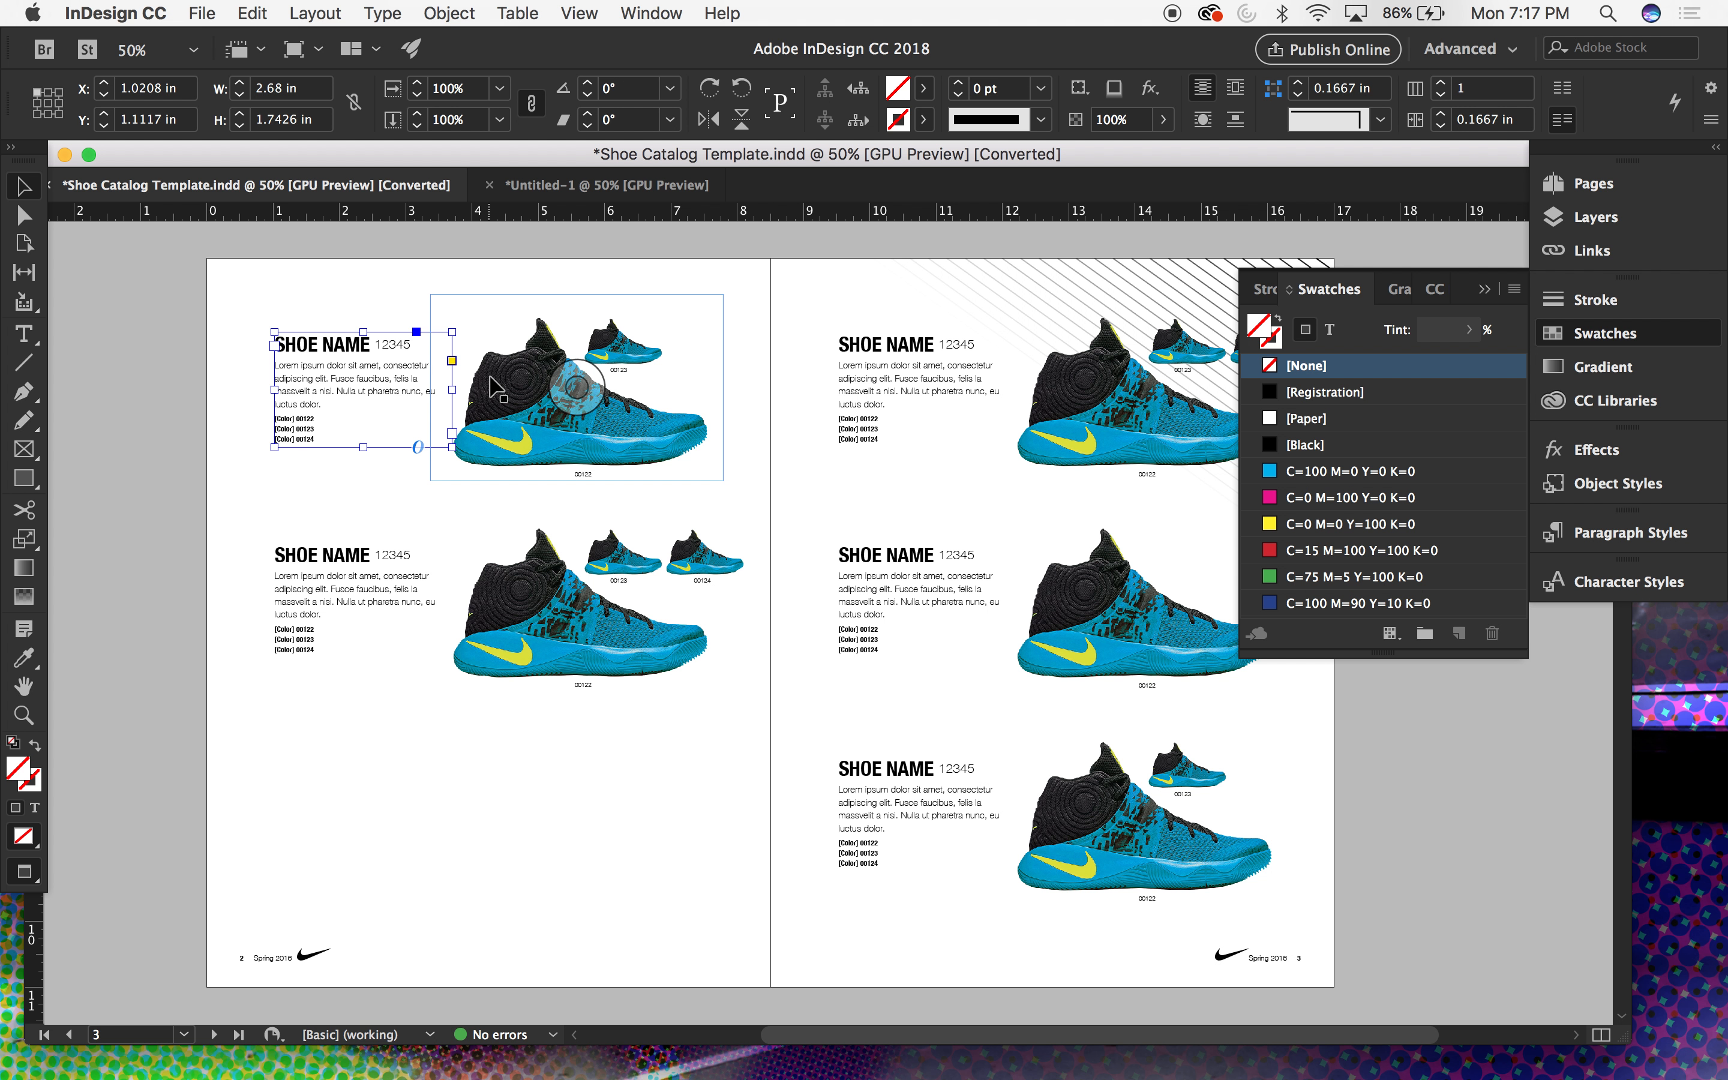
scroll(540, 386, "up", 2)
scroll(540, 386, "right", 2)
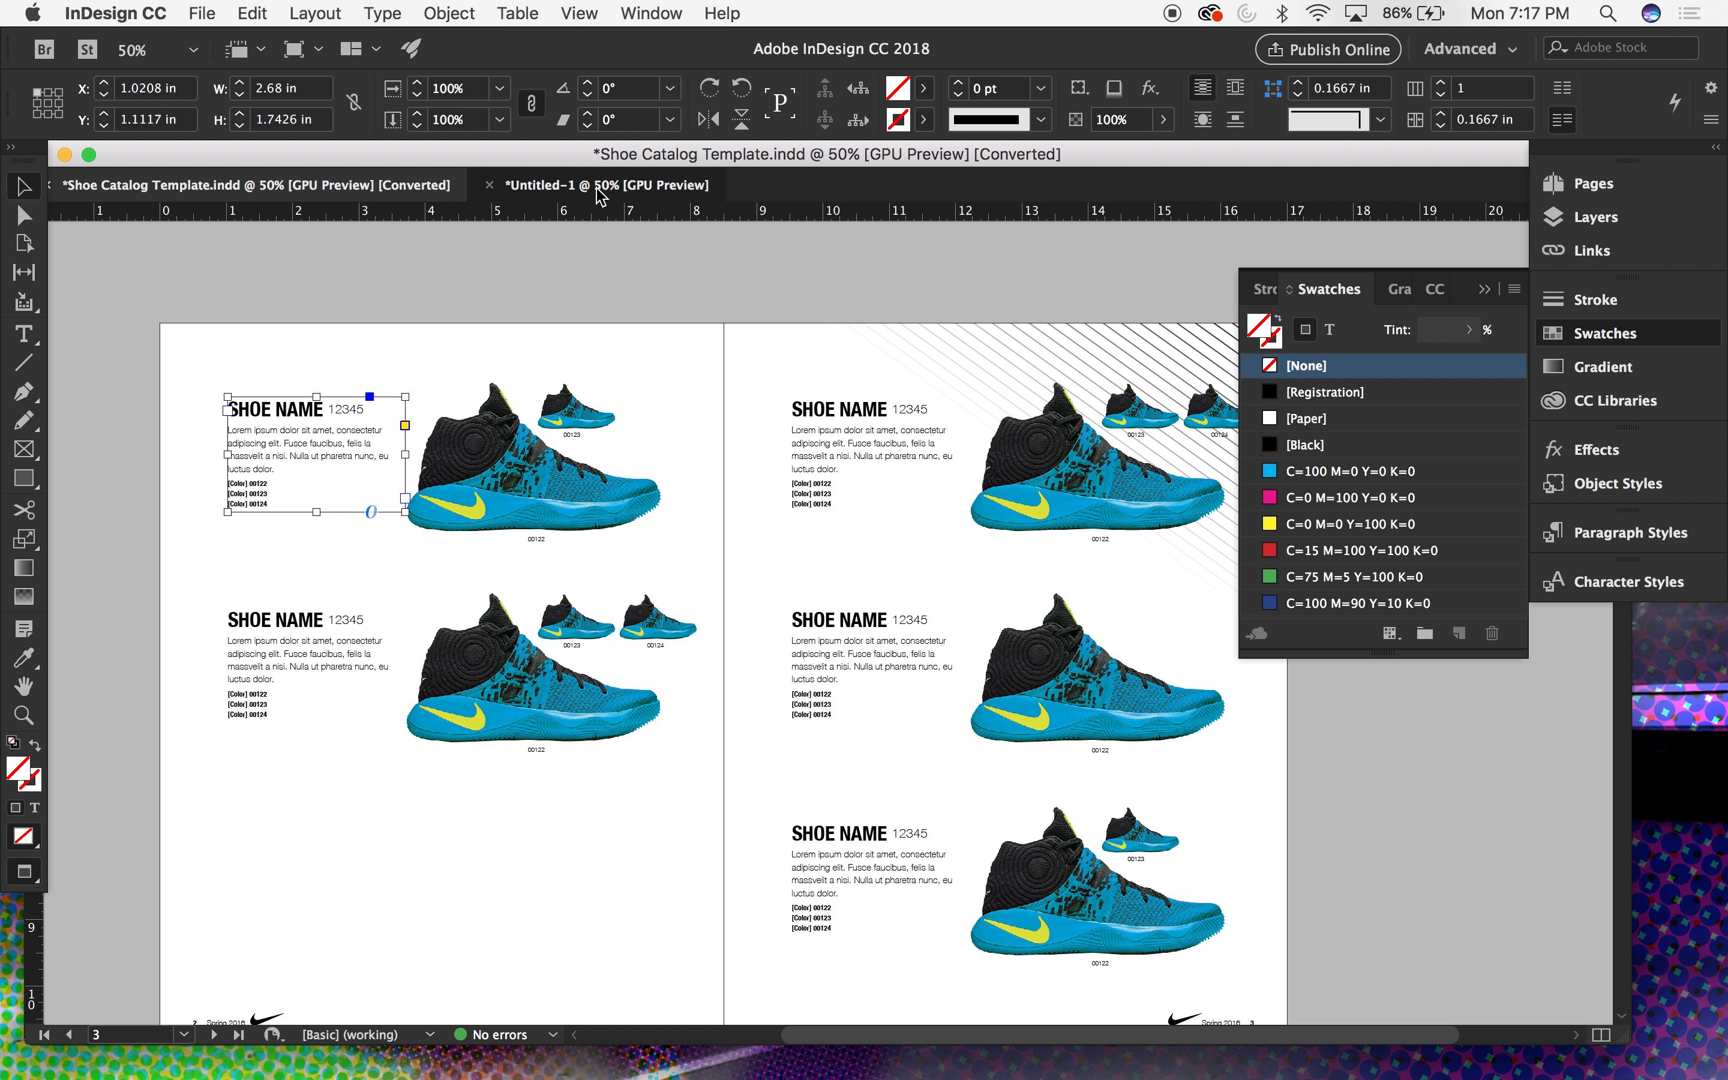
Step: Close the Untitled-1 document without saving it
left_click(607, 187)
left_click(489, 184)
left_click(884, 580)
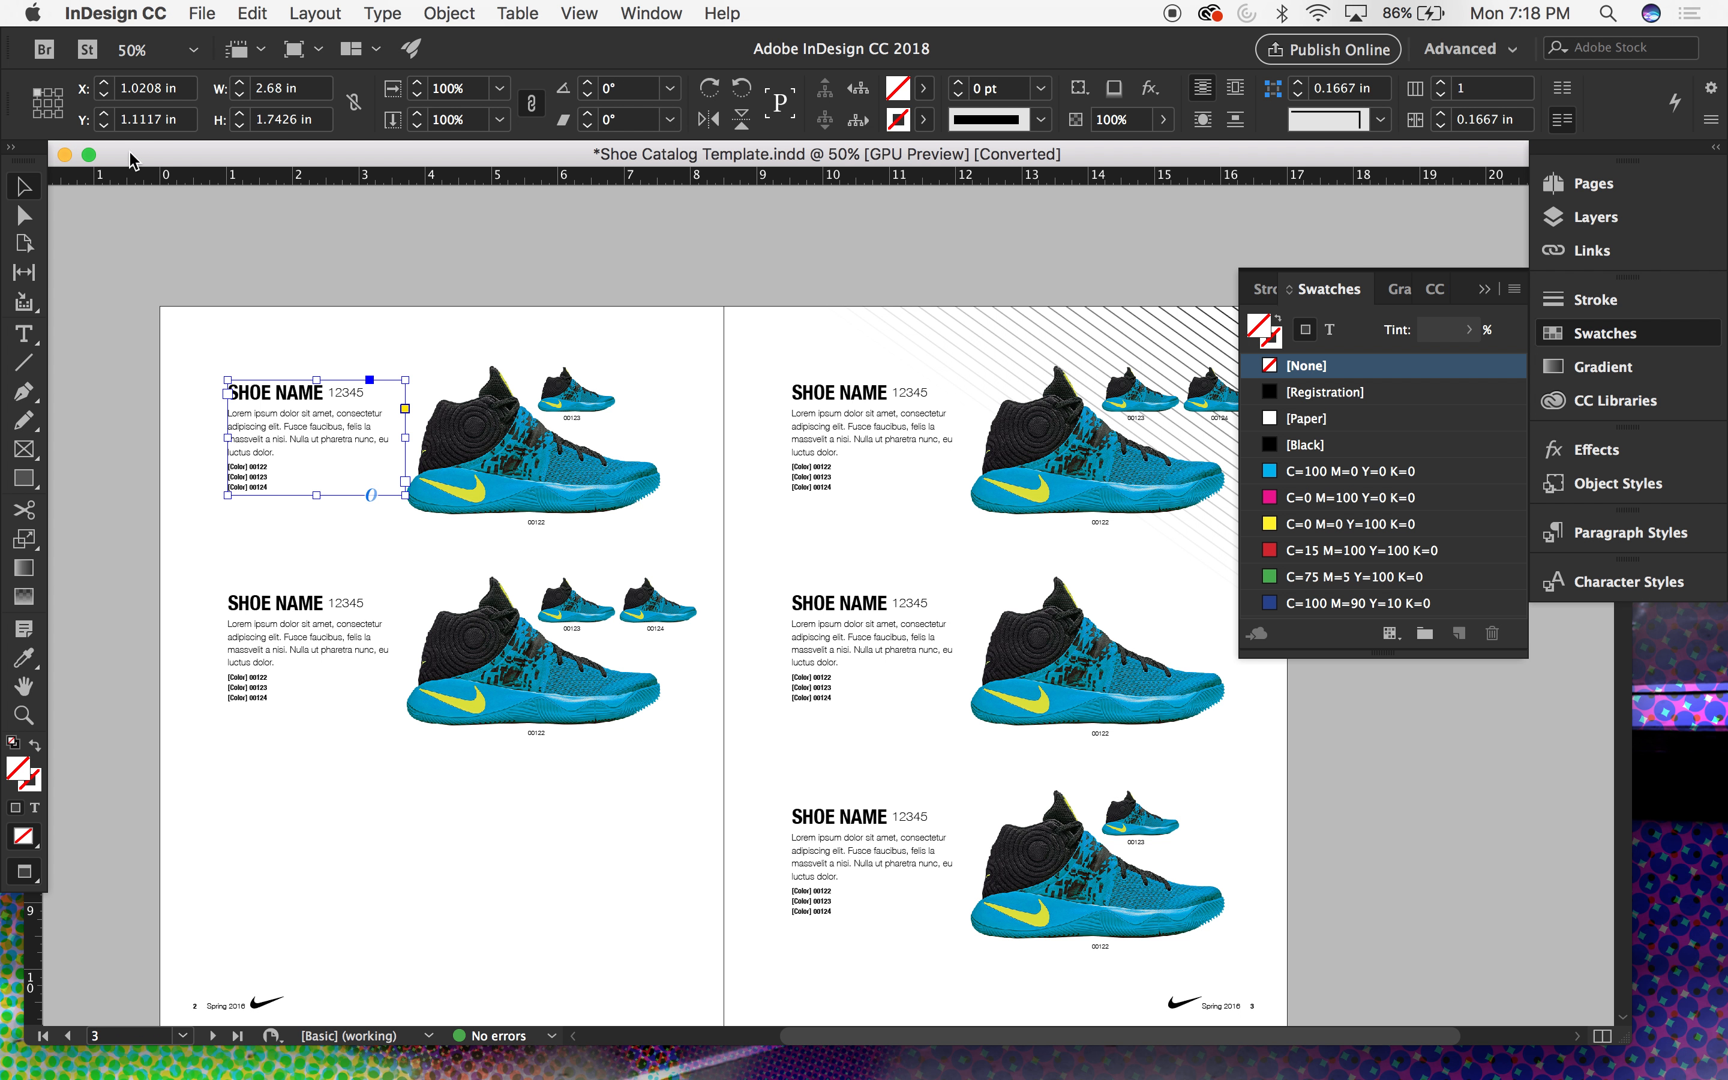
Step: Minimise the Shoe Catalog Template document and look over the downloaded template folder's contents in Finder
left_click_drag(158, 154, 262, 156)
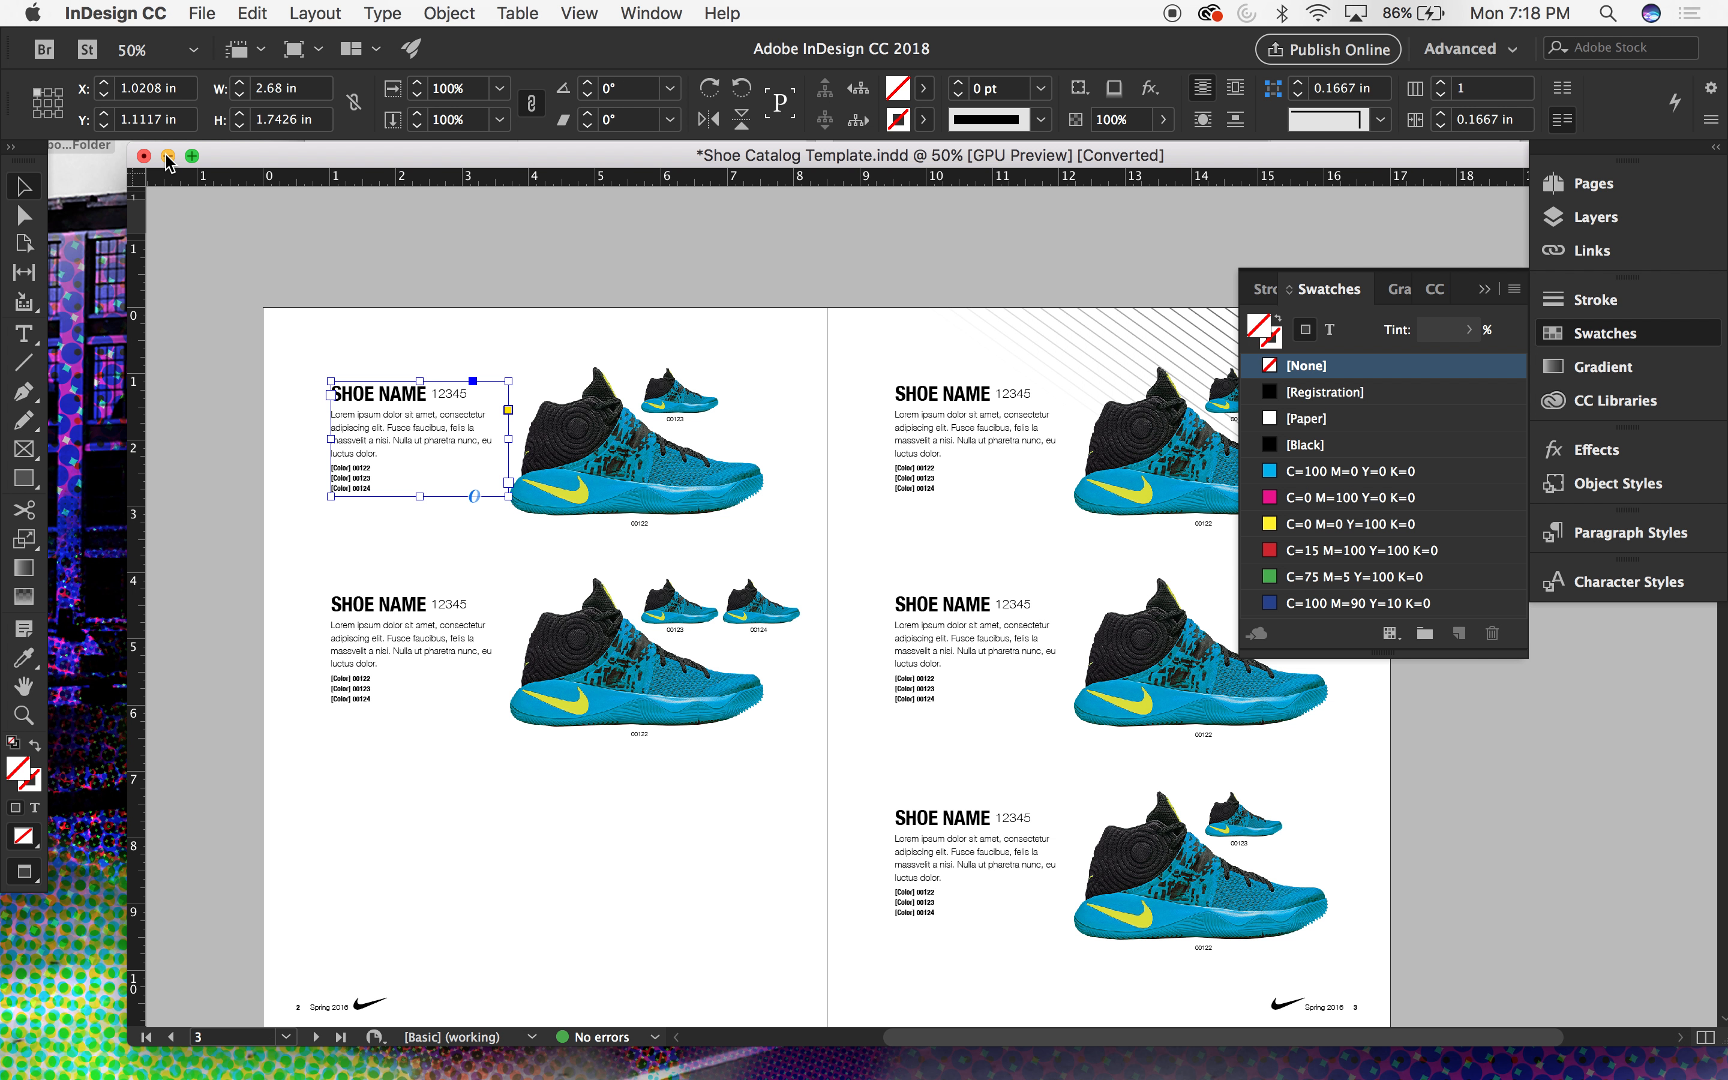
left_click(166, 157)
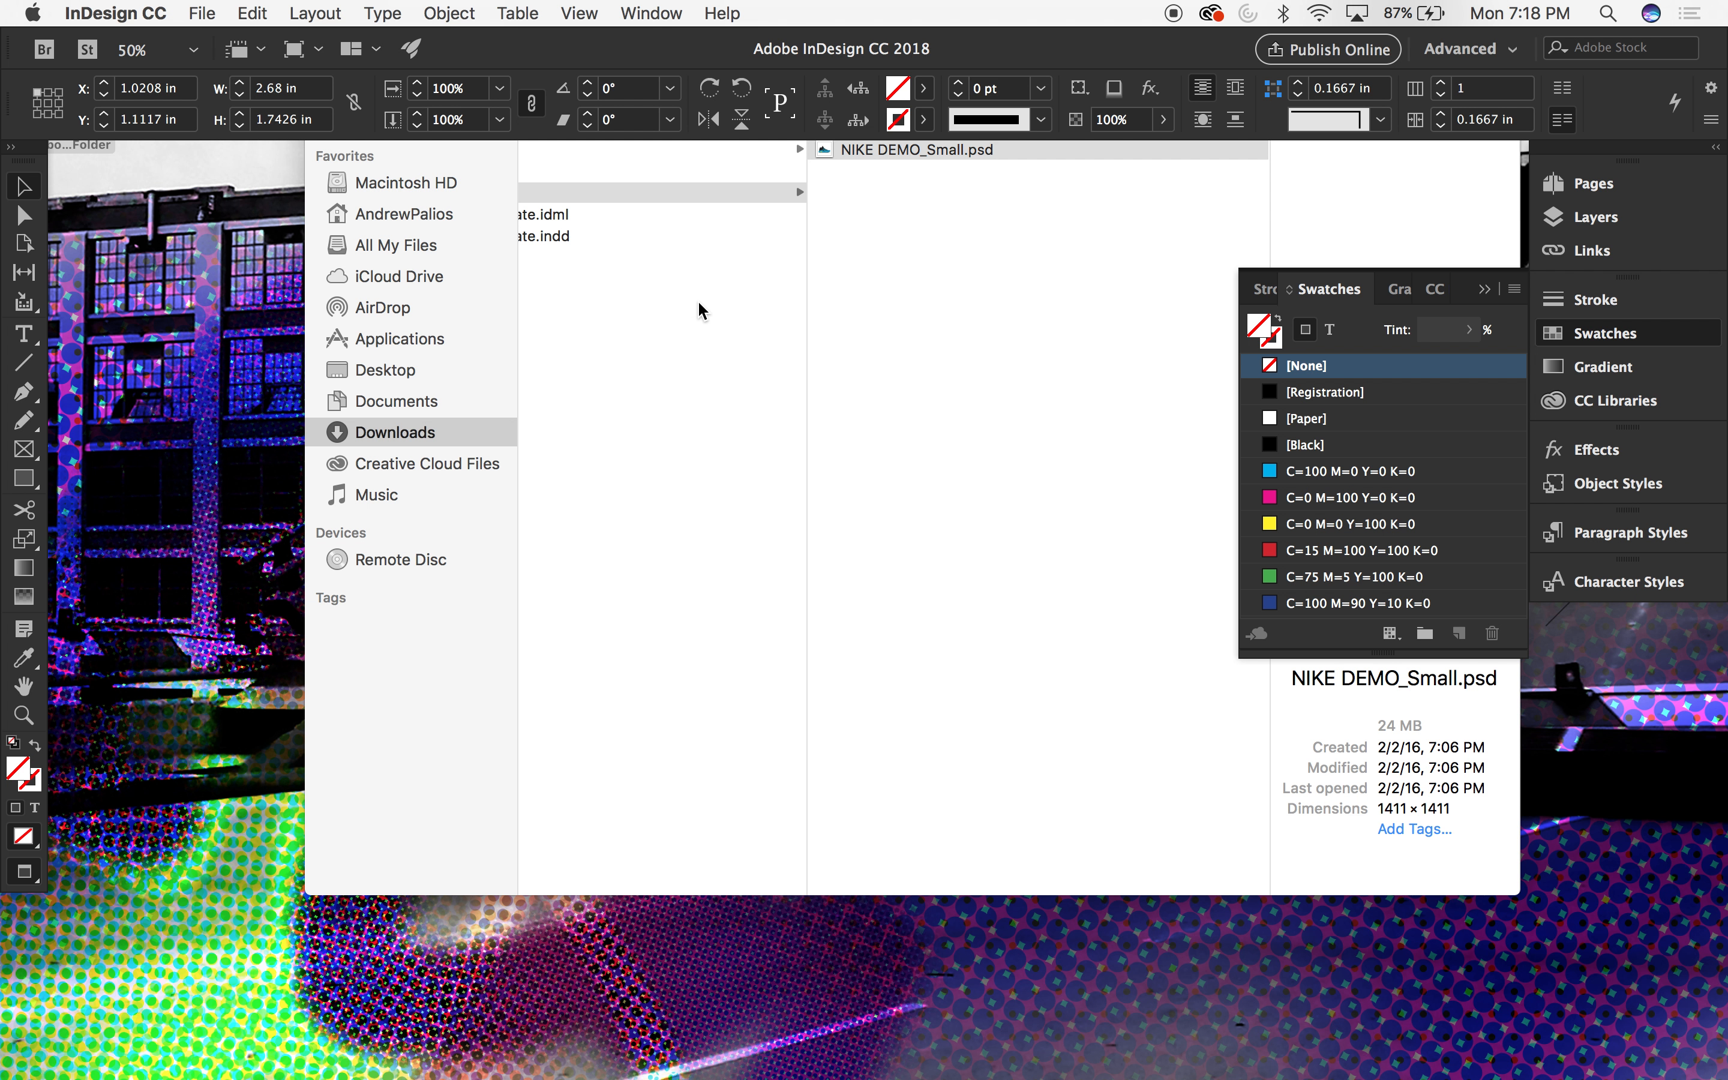
left_click(800, 373)
scroll(530, 305, "left", 3)
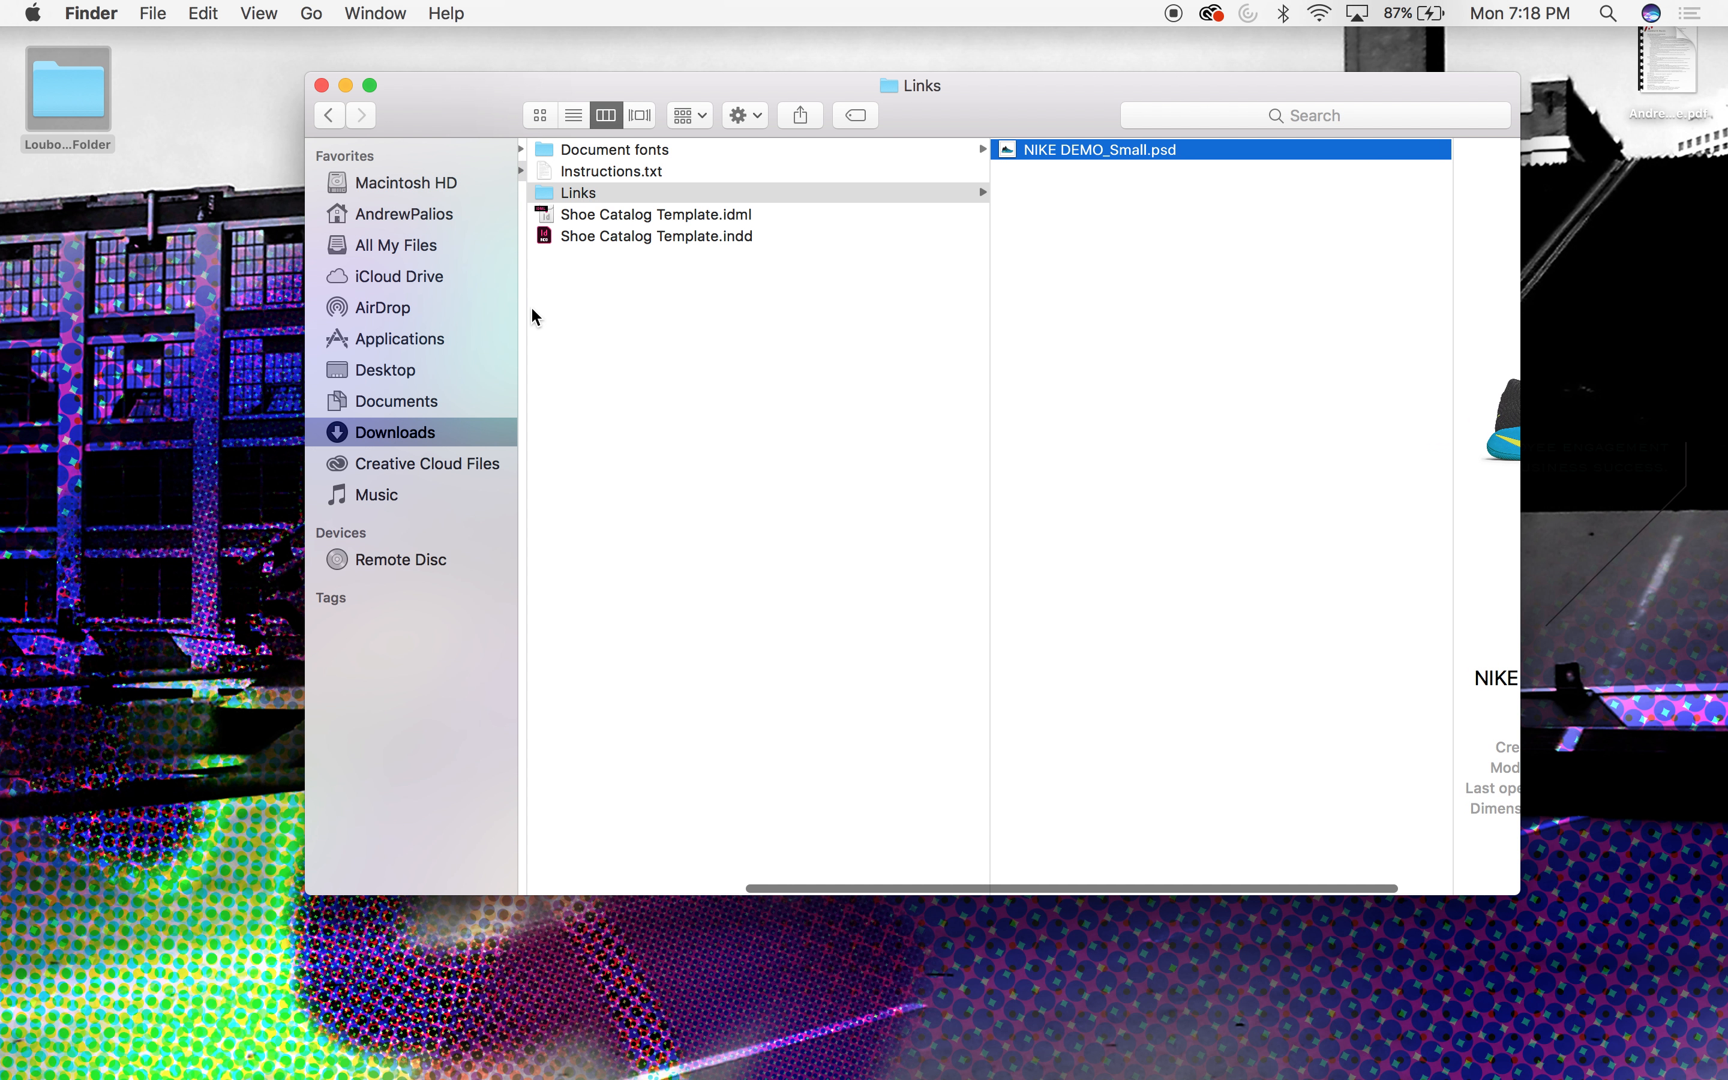
scroll(703, 290, "left", 3)
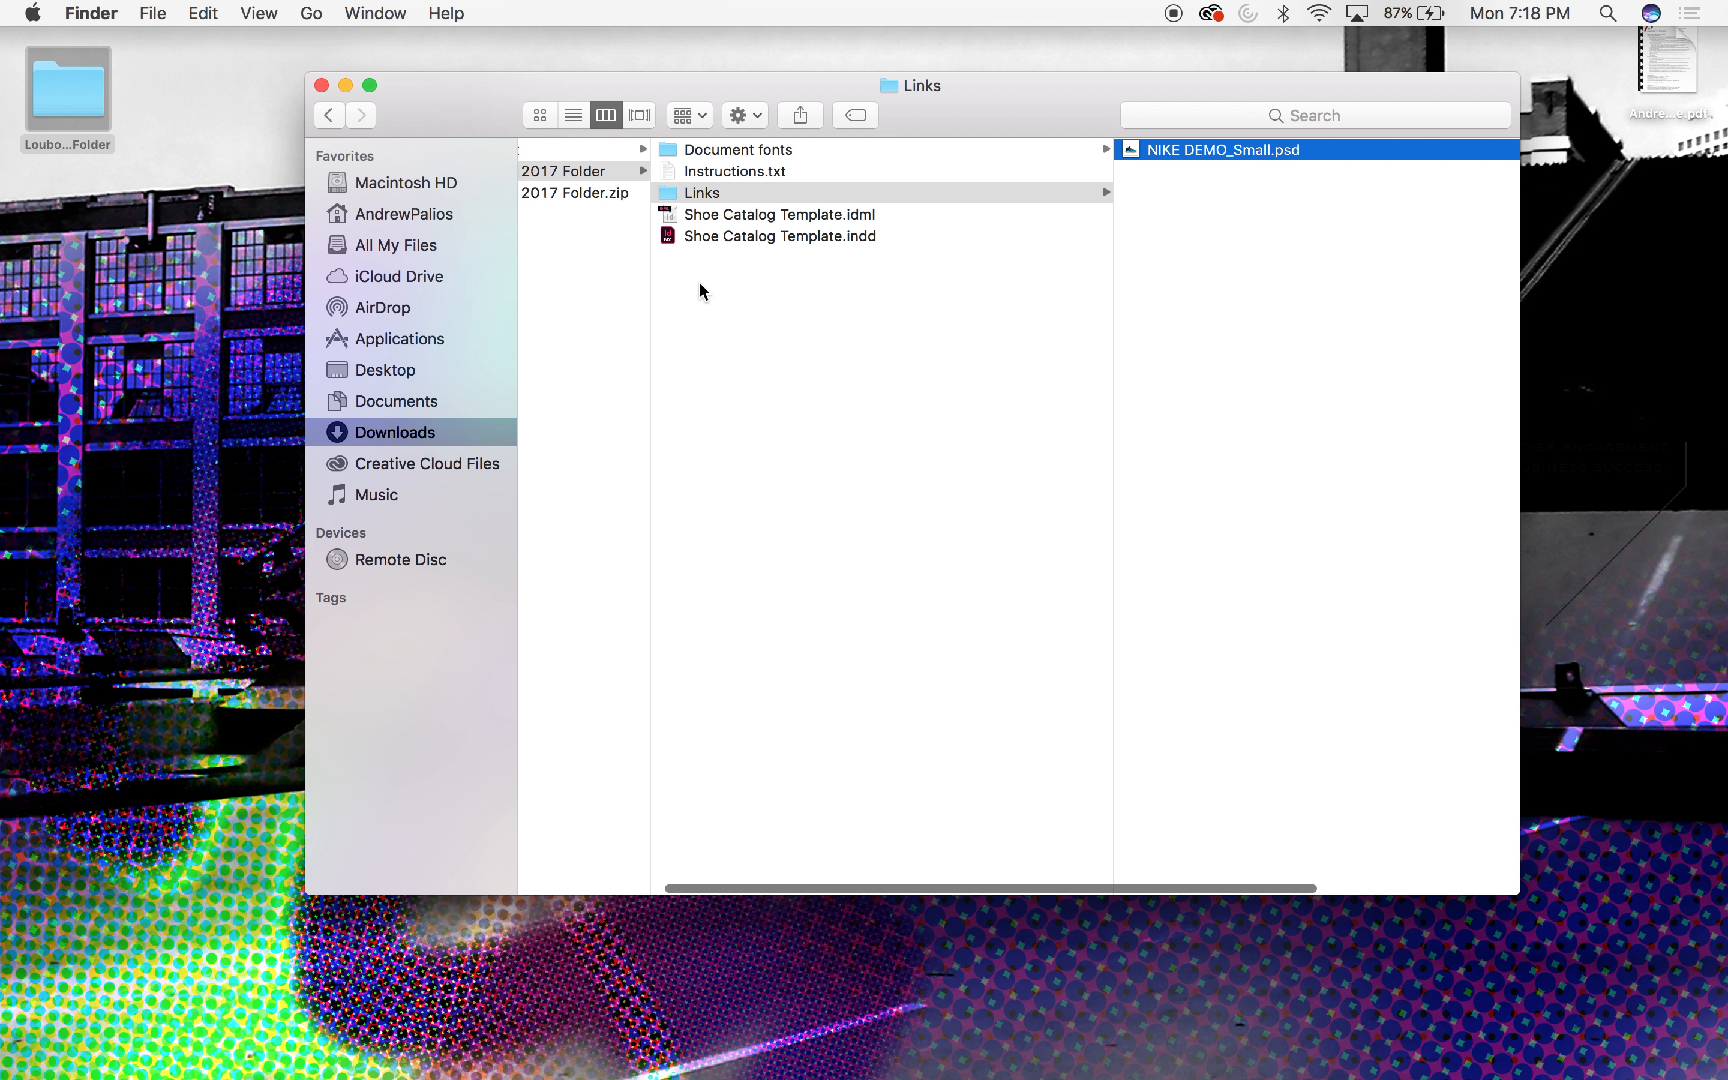
scroll(702, 286, "left", 2)
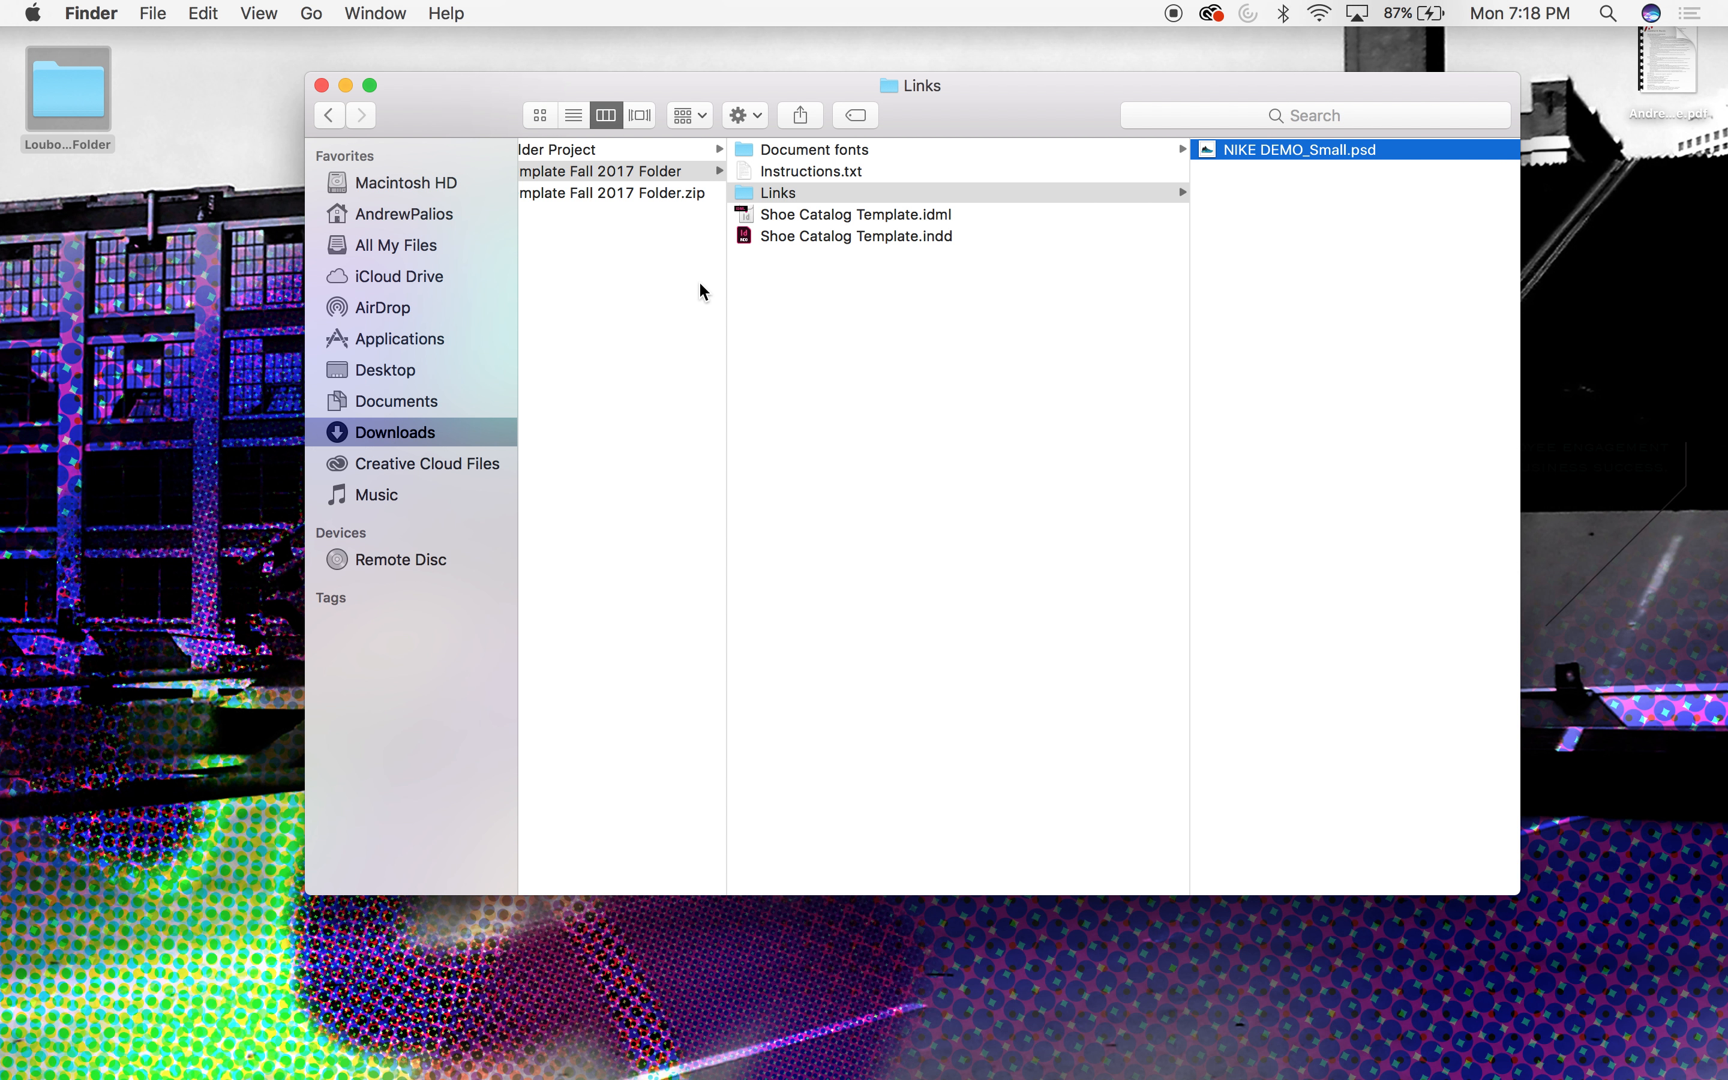
Step: Switch to Chrome and find the Client Assets Folder Shoe Images assignment under January 22 - January 28 on the course page
mouse_move(822, 1077)
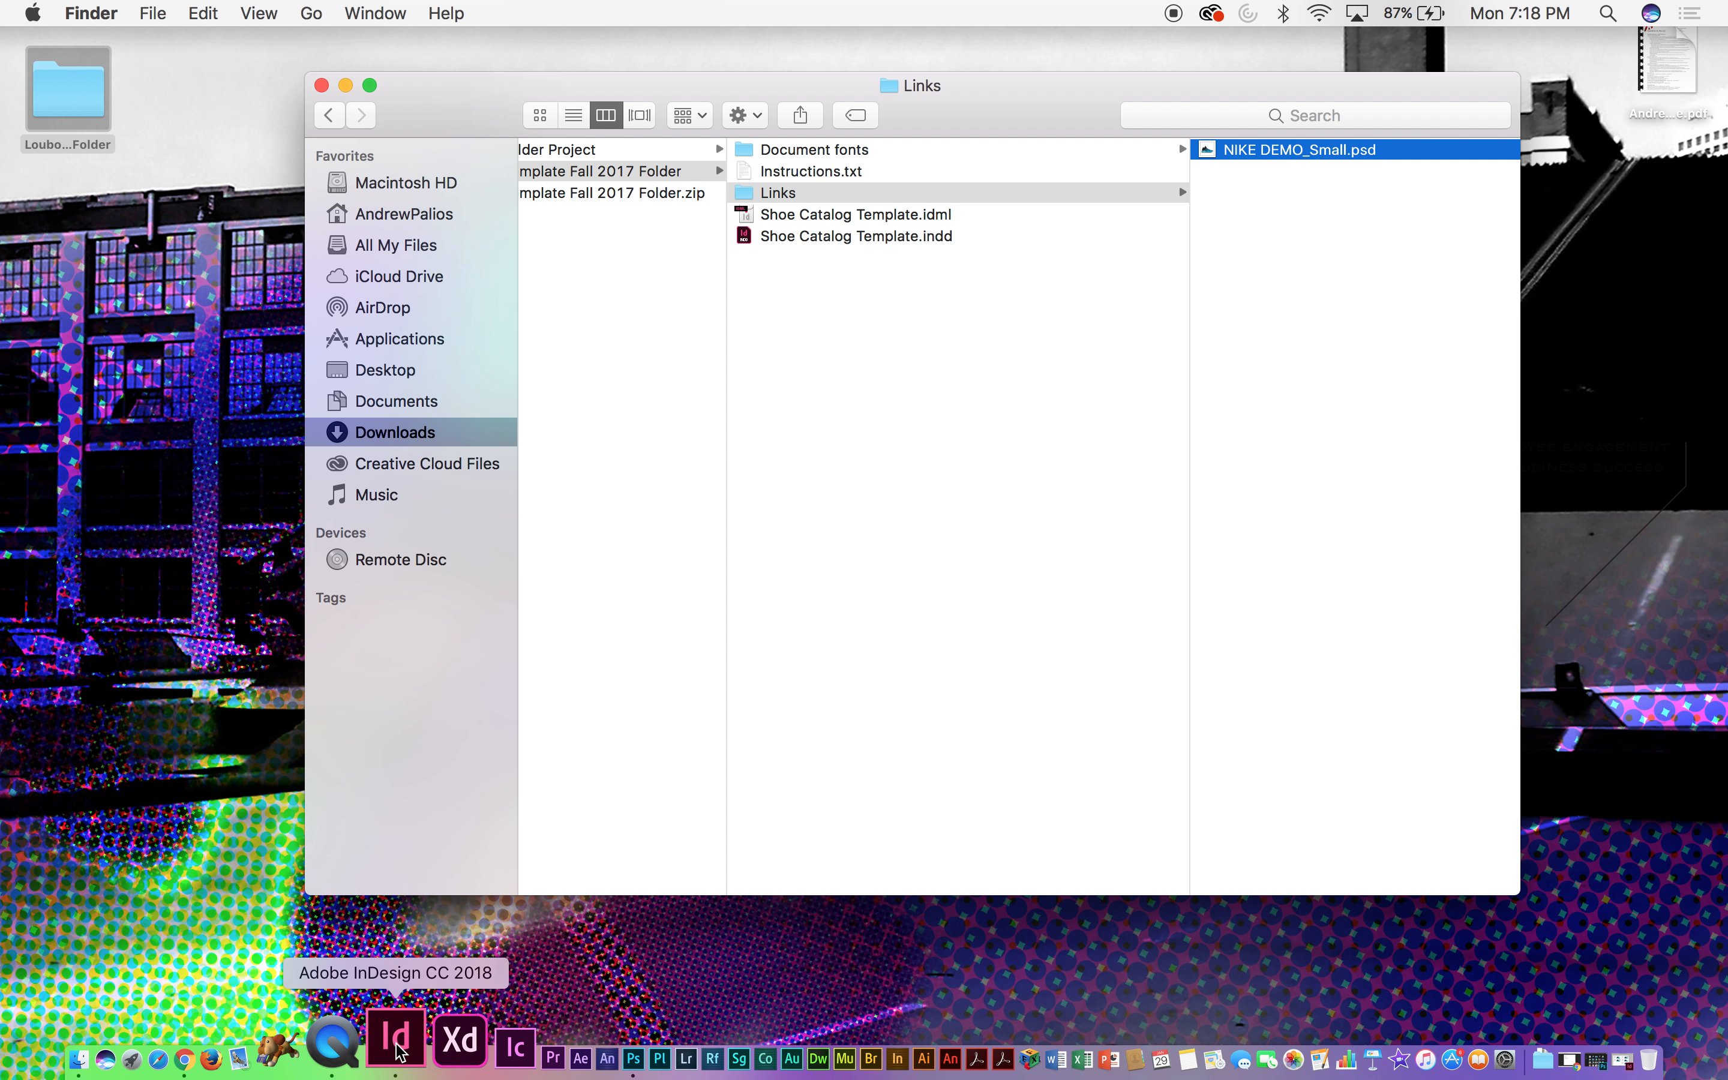
left_click(274, 1047)
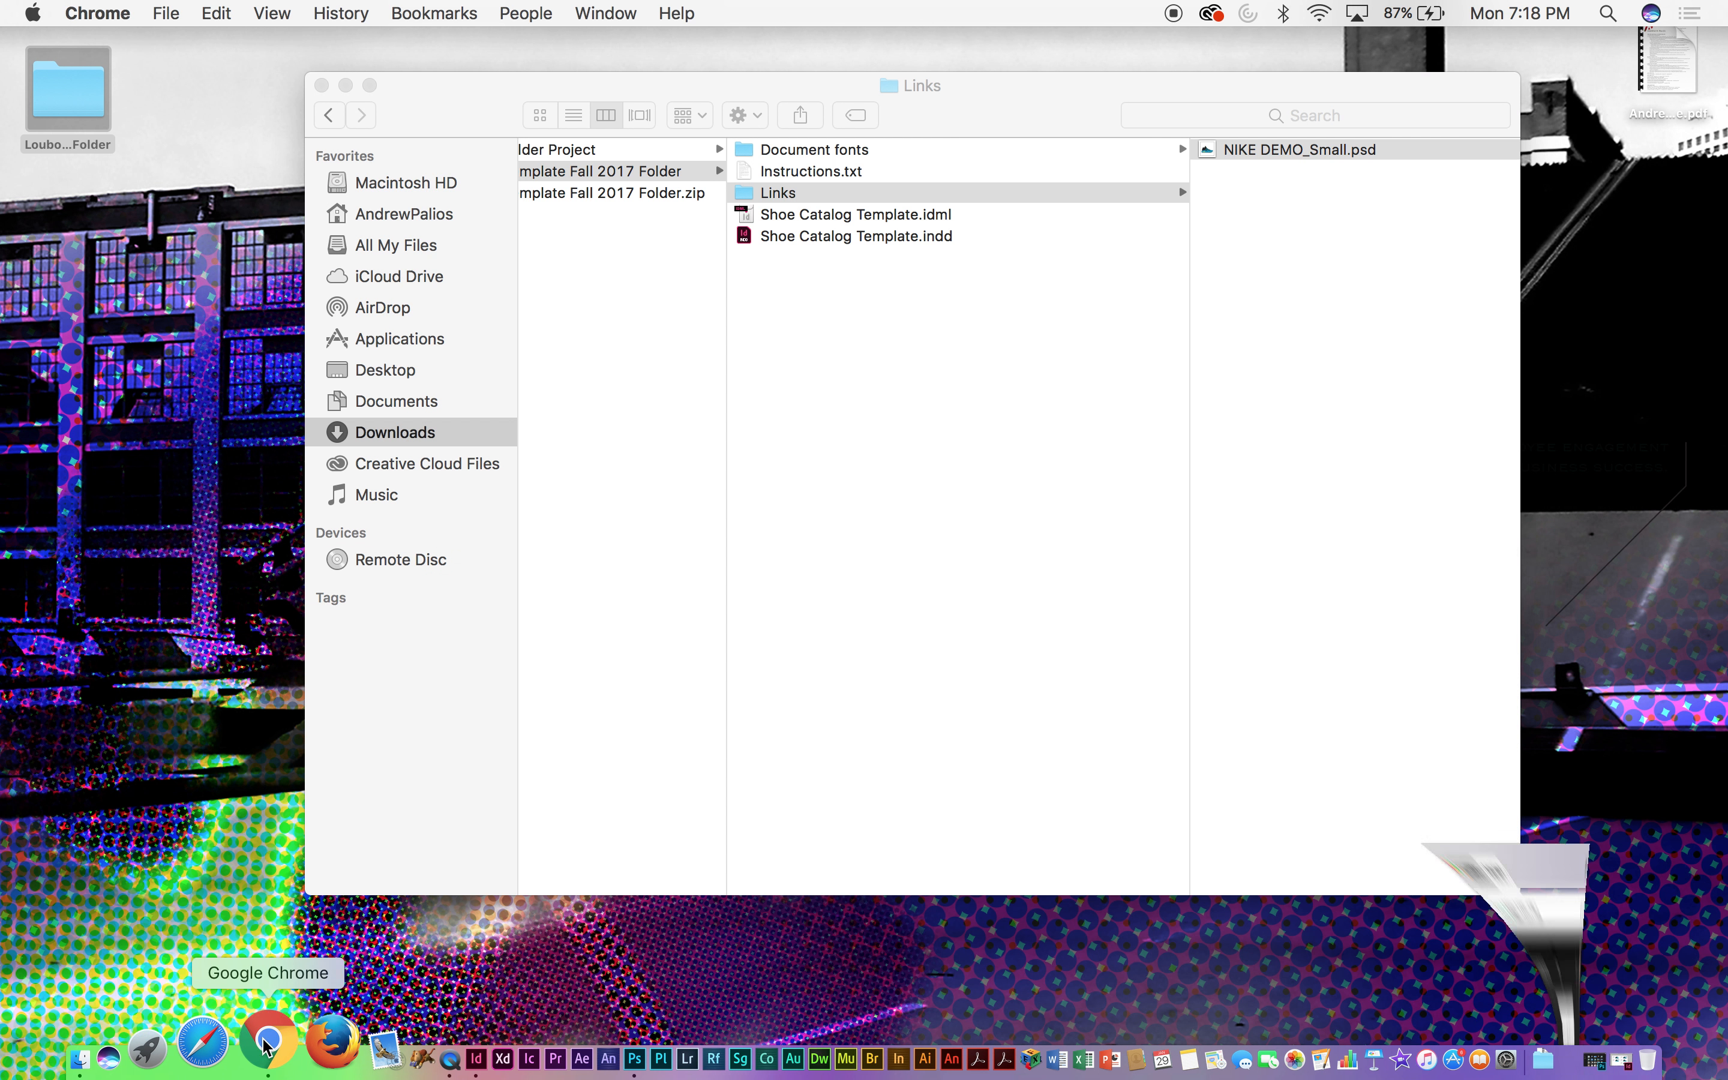
left_click(333, 54)
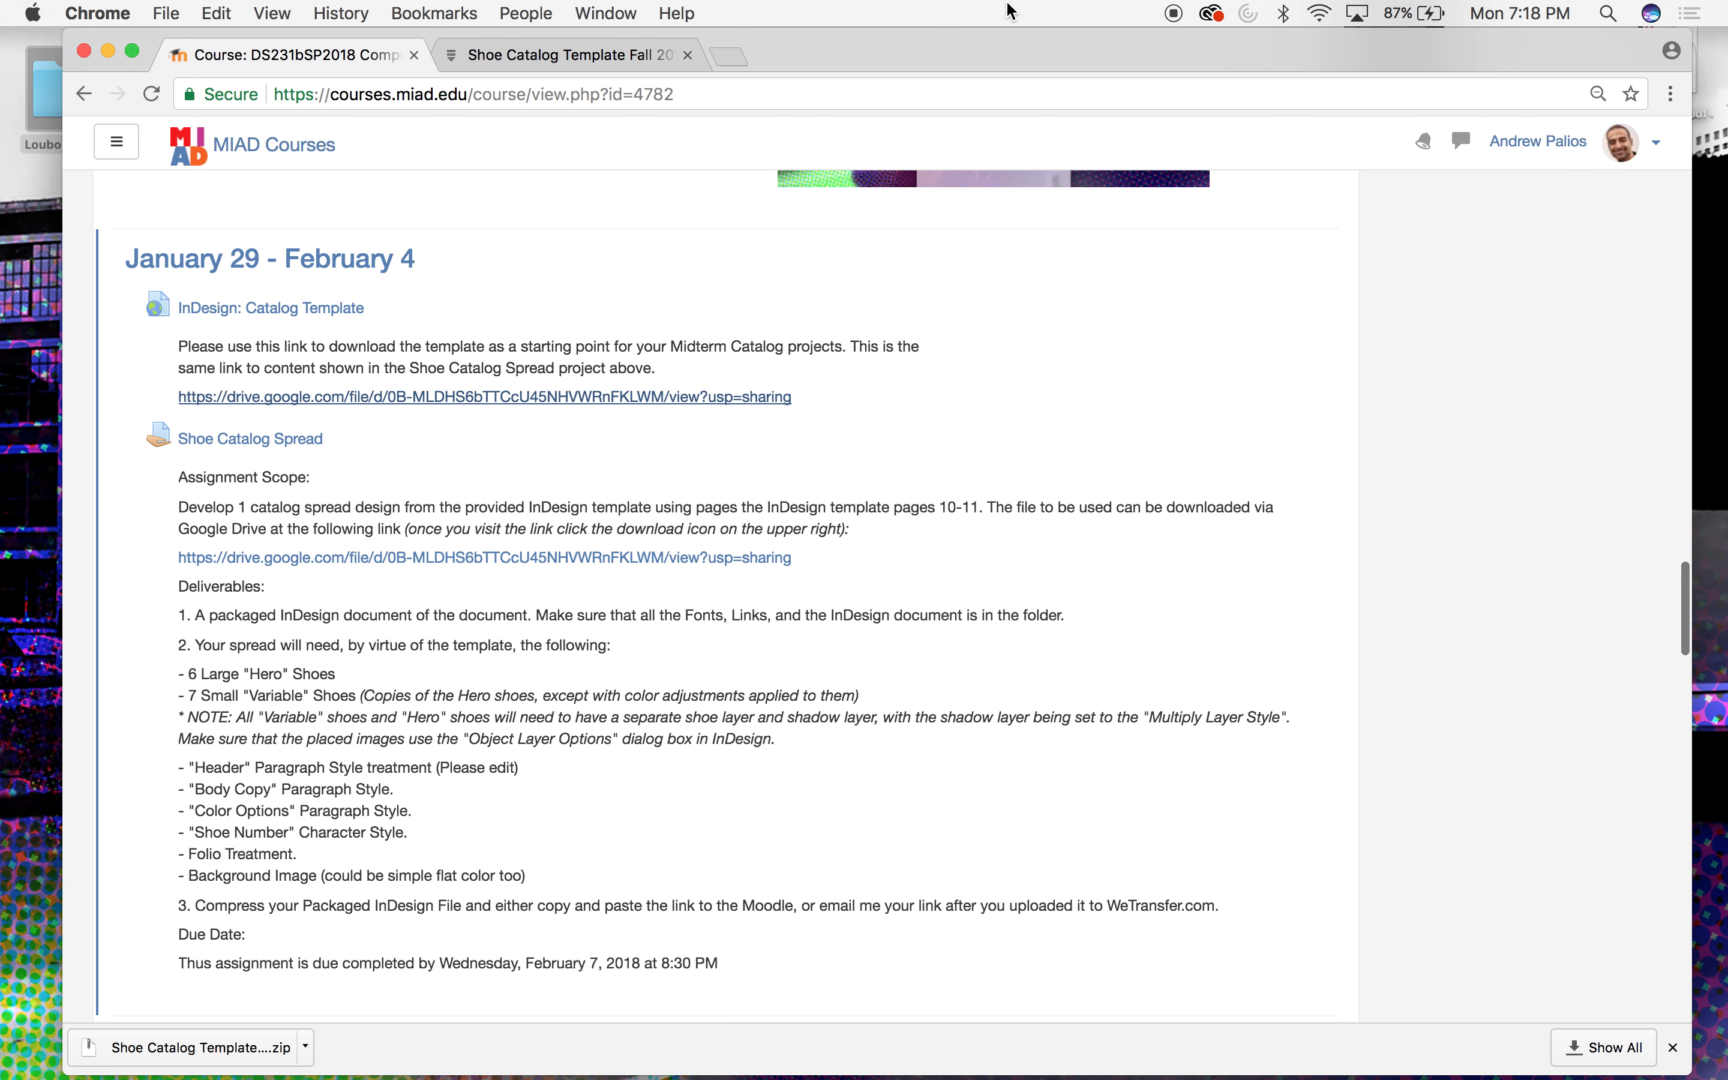
left_click_drag(975, 36, 929, 36)
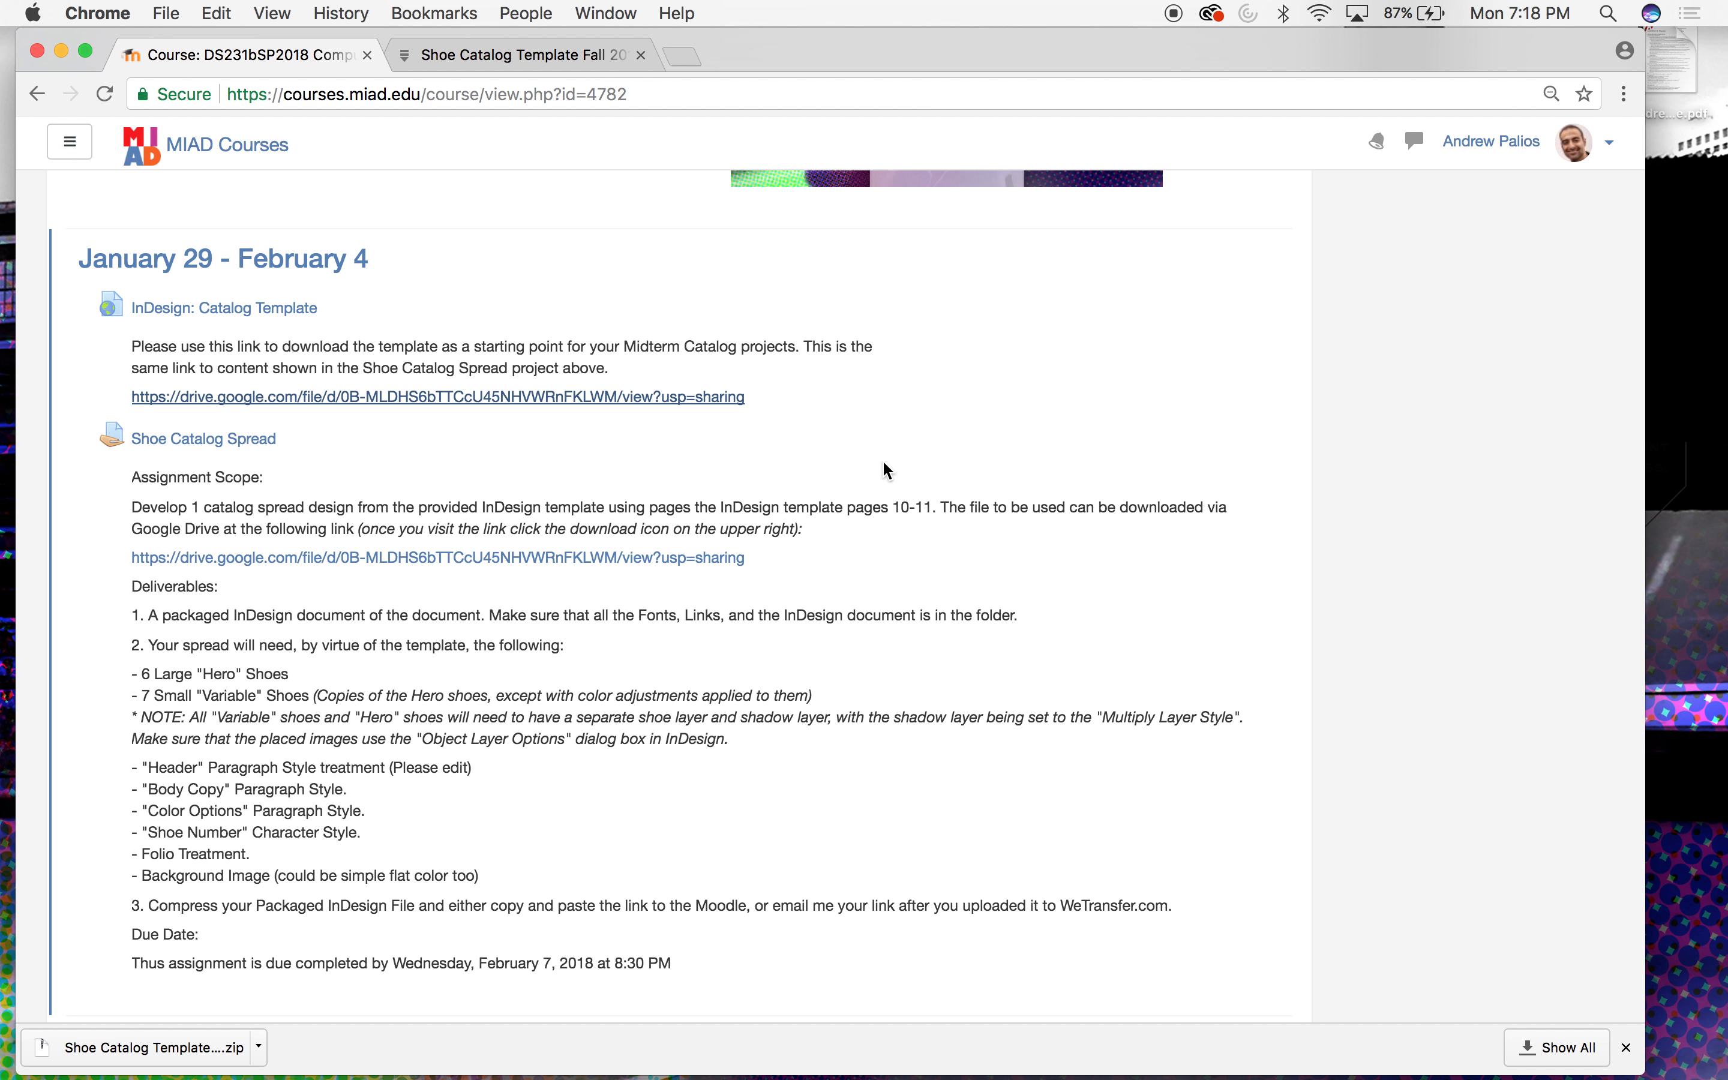
scroll(882, 464, "up", 10)
scroll(886, 482, "up", 15)
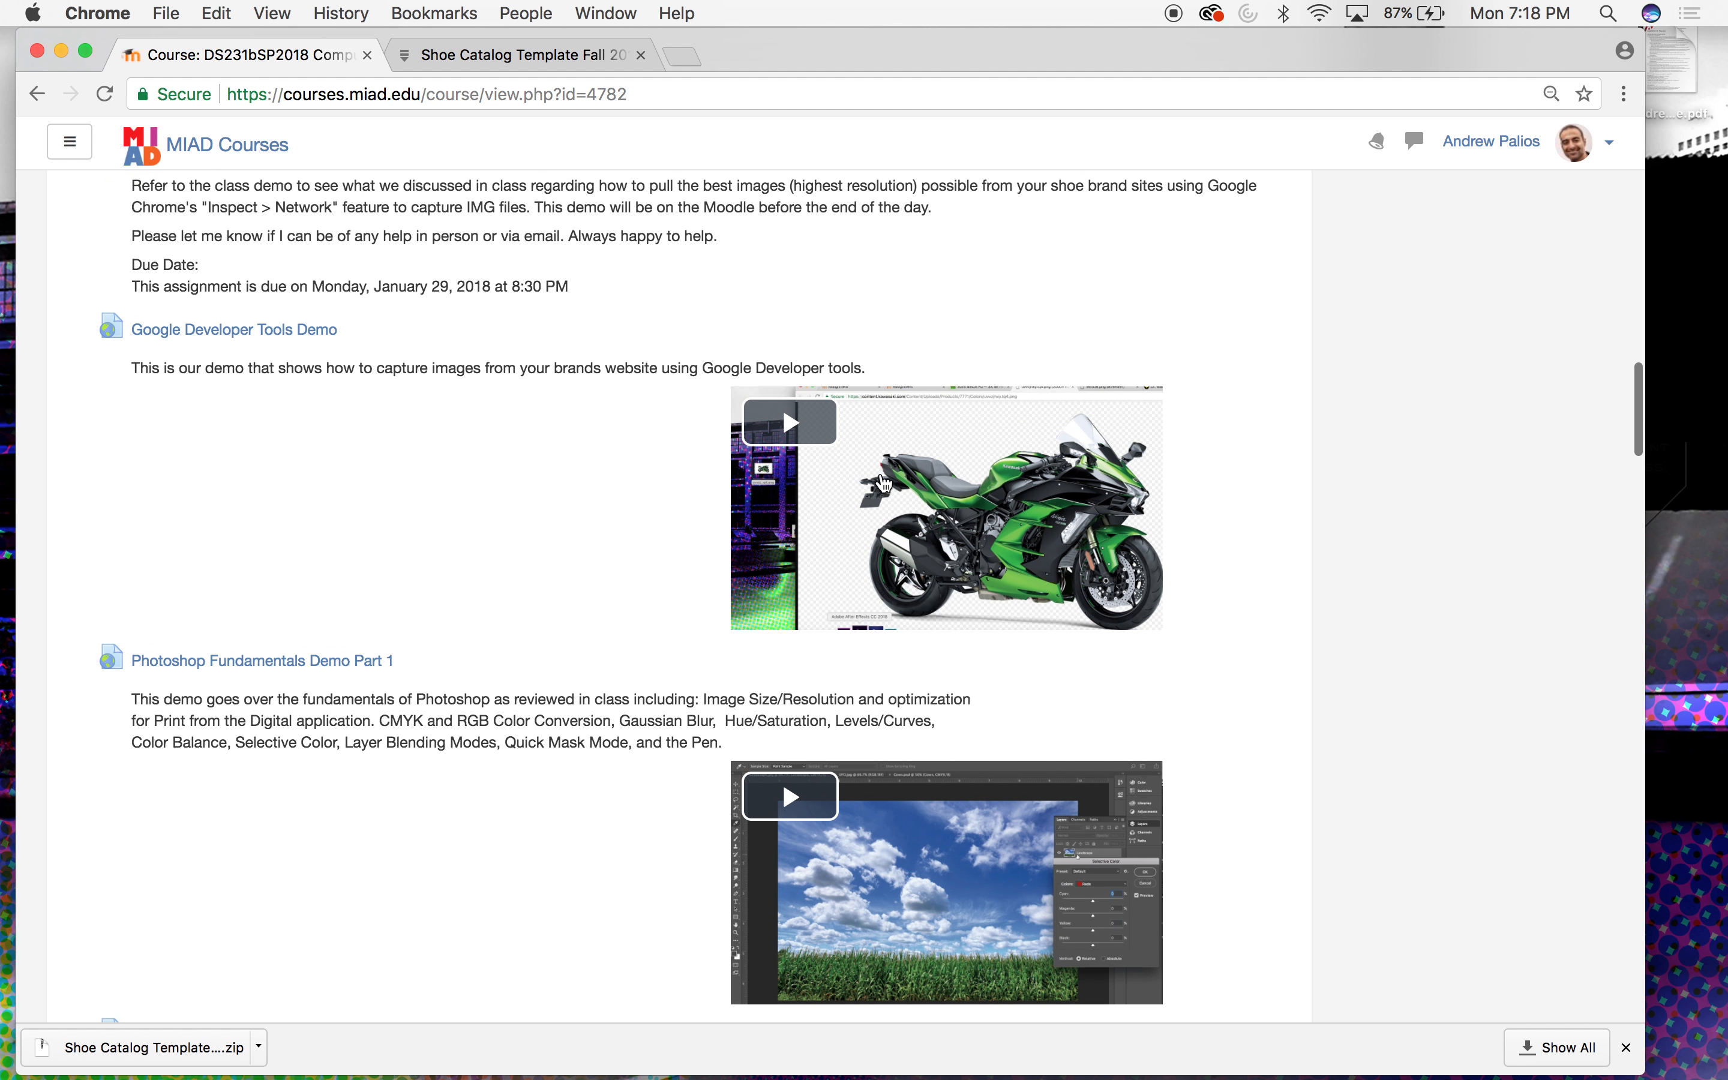
scroll(882, 475, "up", 4)
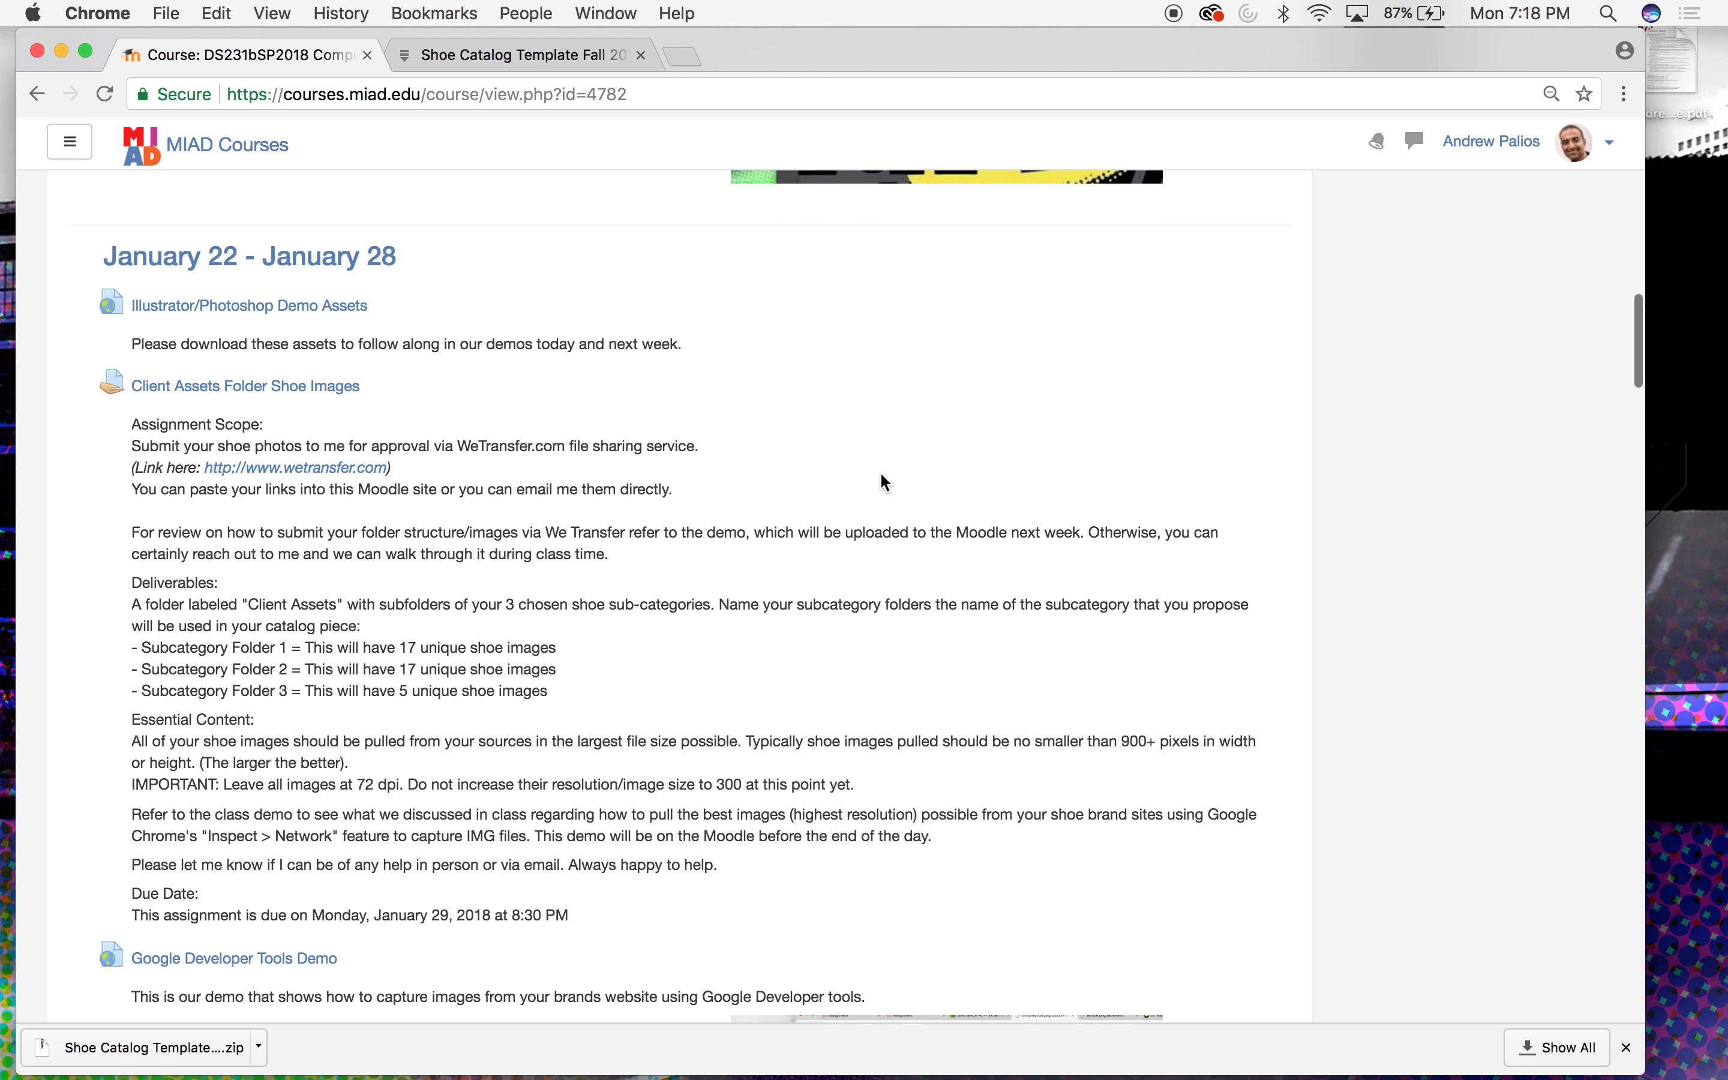
Step: Read through the shoe image requirements and continue down to the Shoe Catalog Spread assignment and its due date
scroll(880, 472, "down", 3)
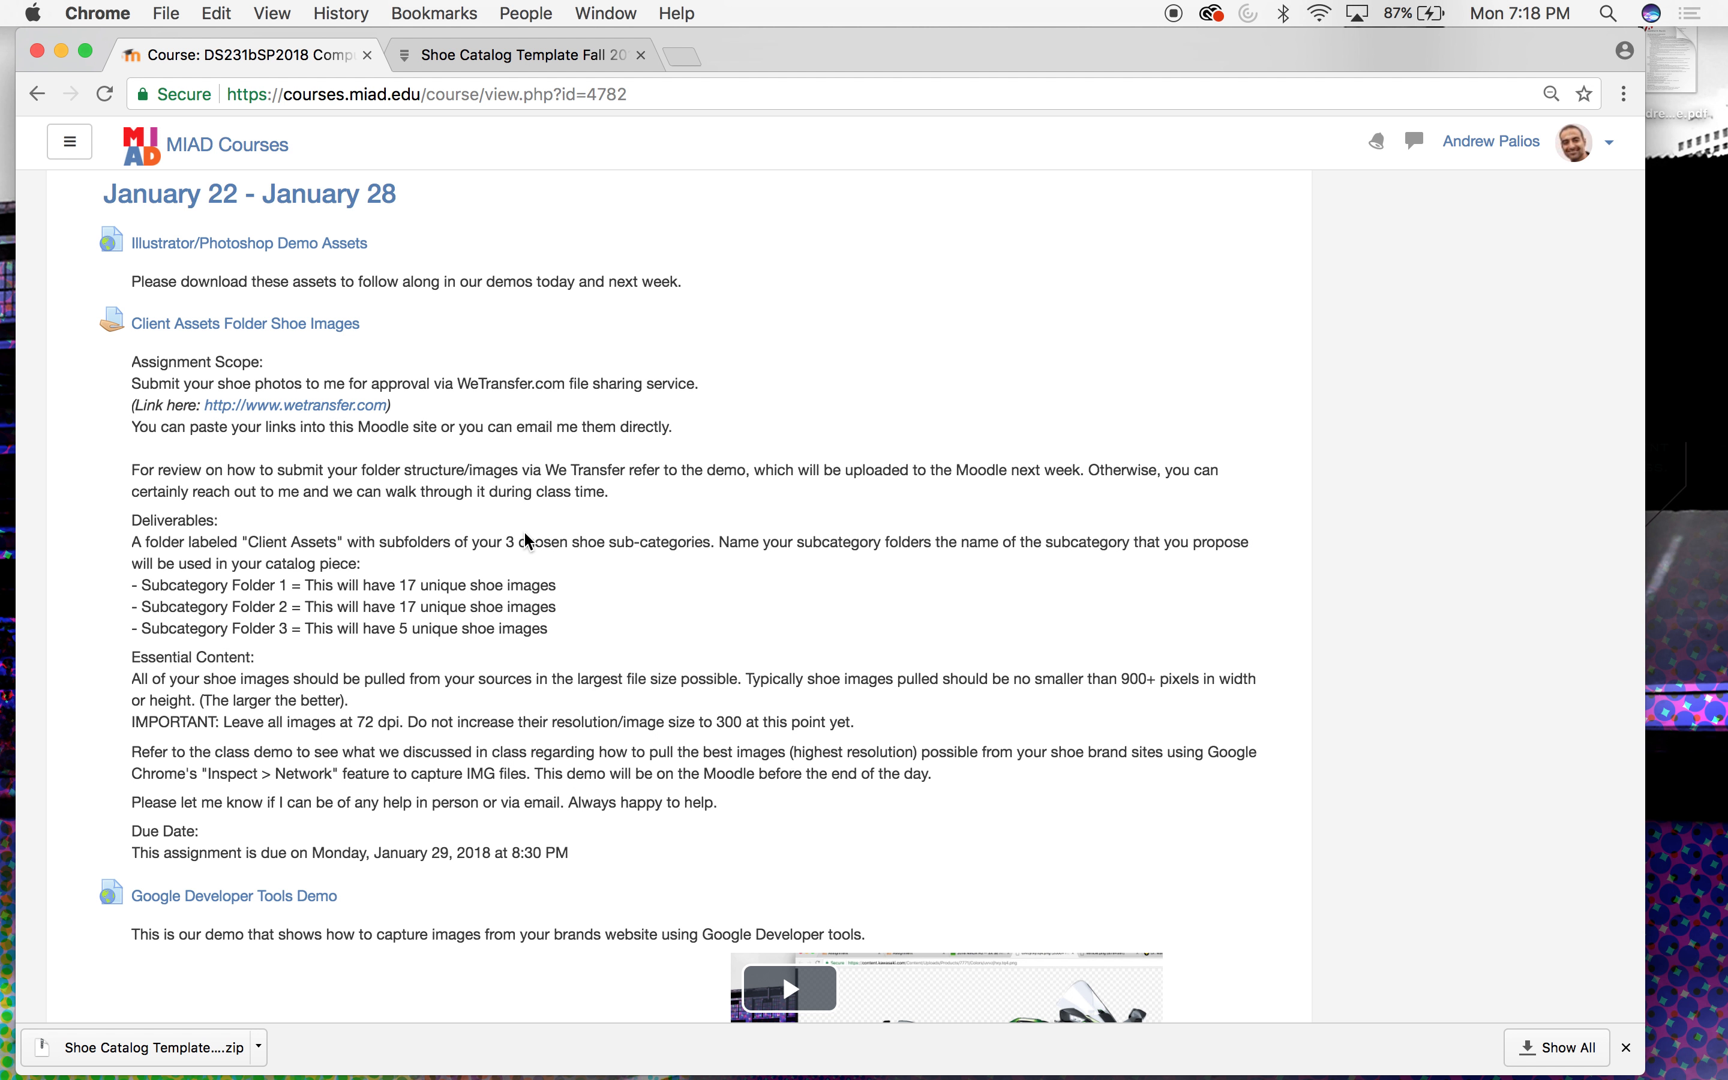
scroll(480, 638, "down", 5)
scroll(480, 641, "up", 2)
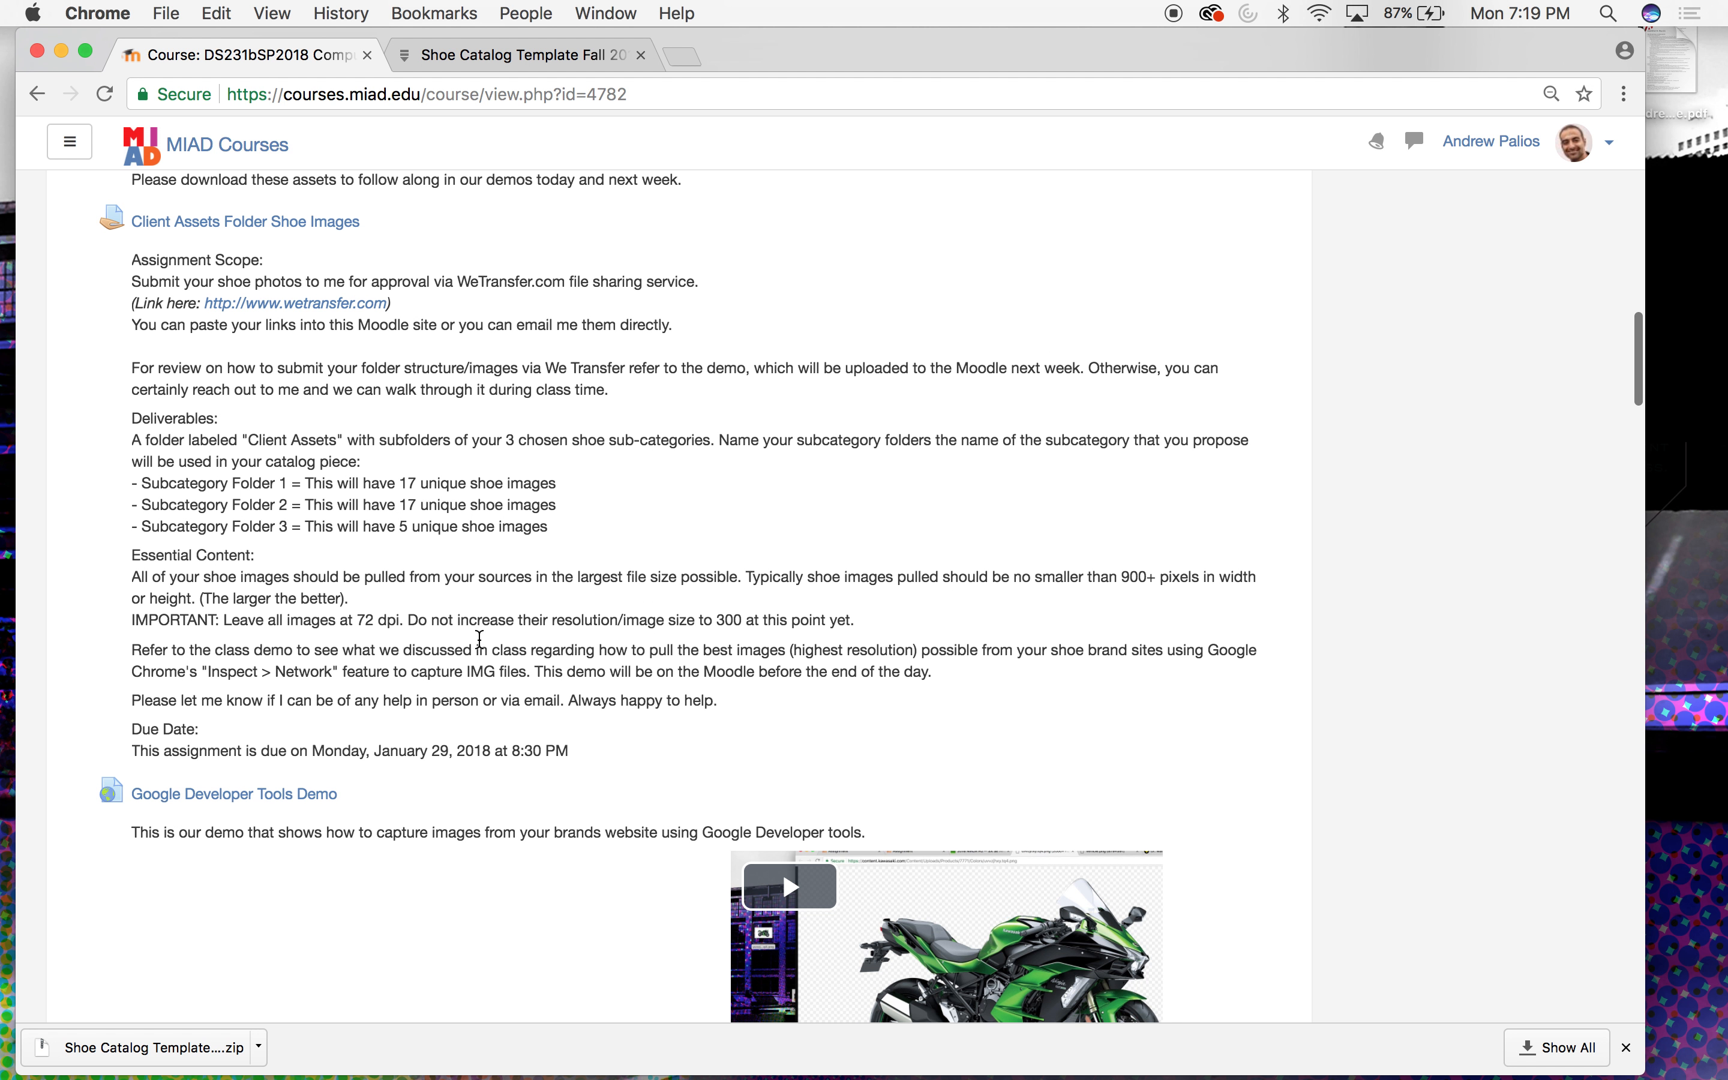
scroll(483, 646, "down", 4)
scroll(483, 648, "down", 20)
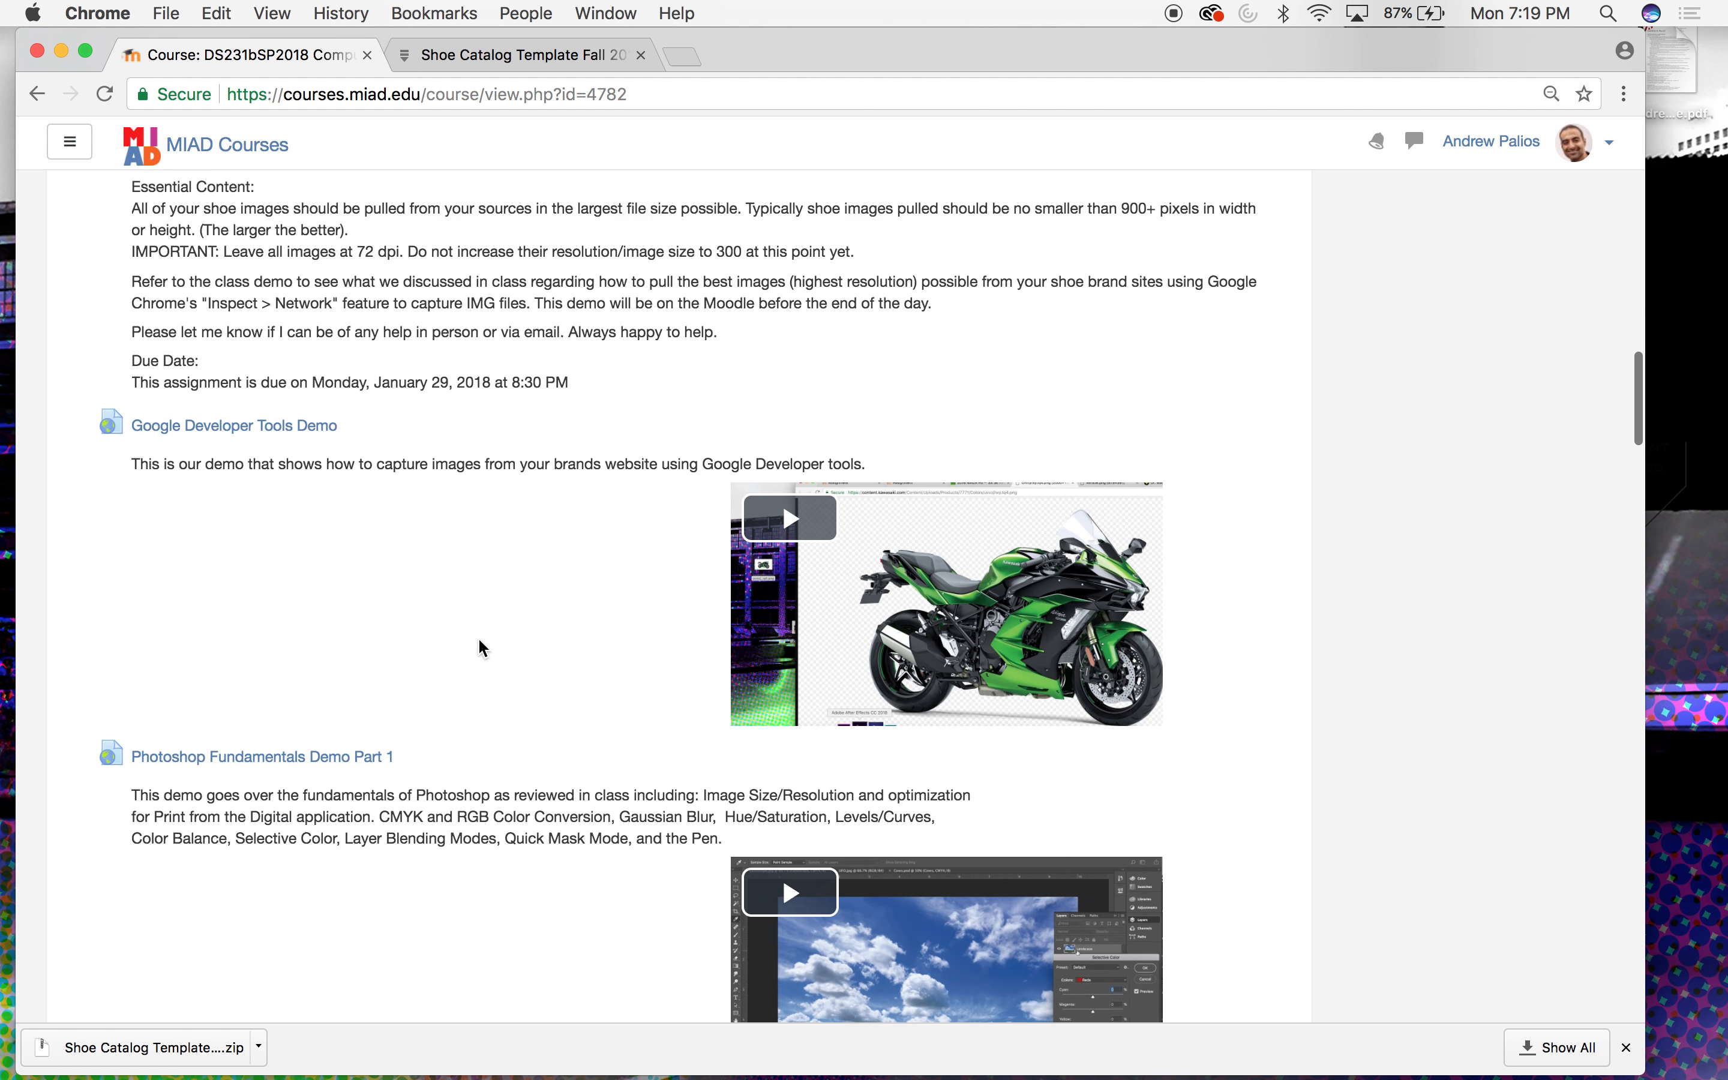
scroll(482, 646, "down", 20)
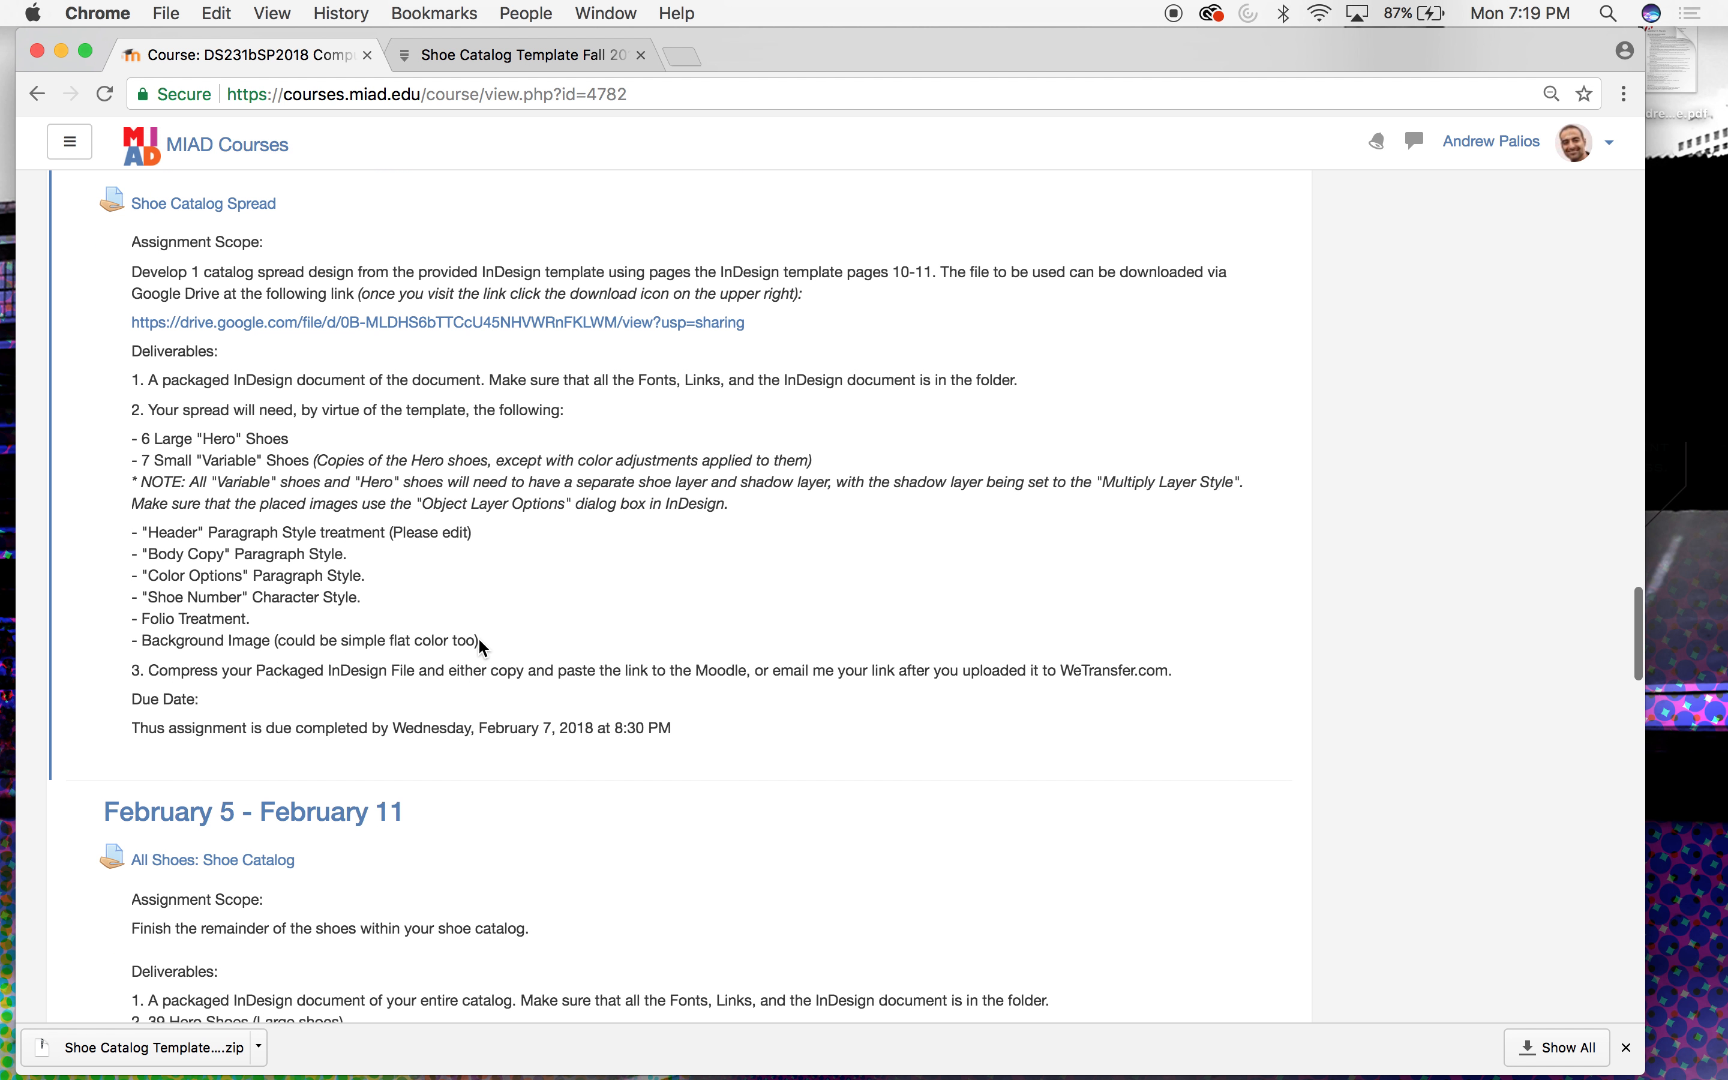
scroll(452, 749, "up", 1)
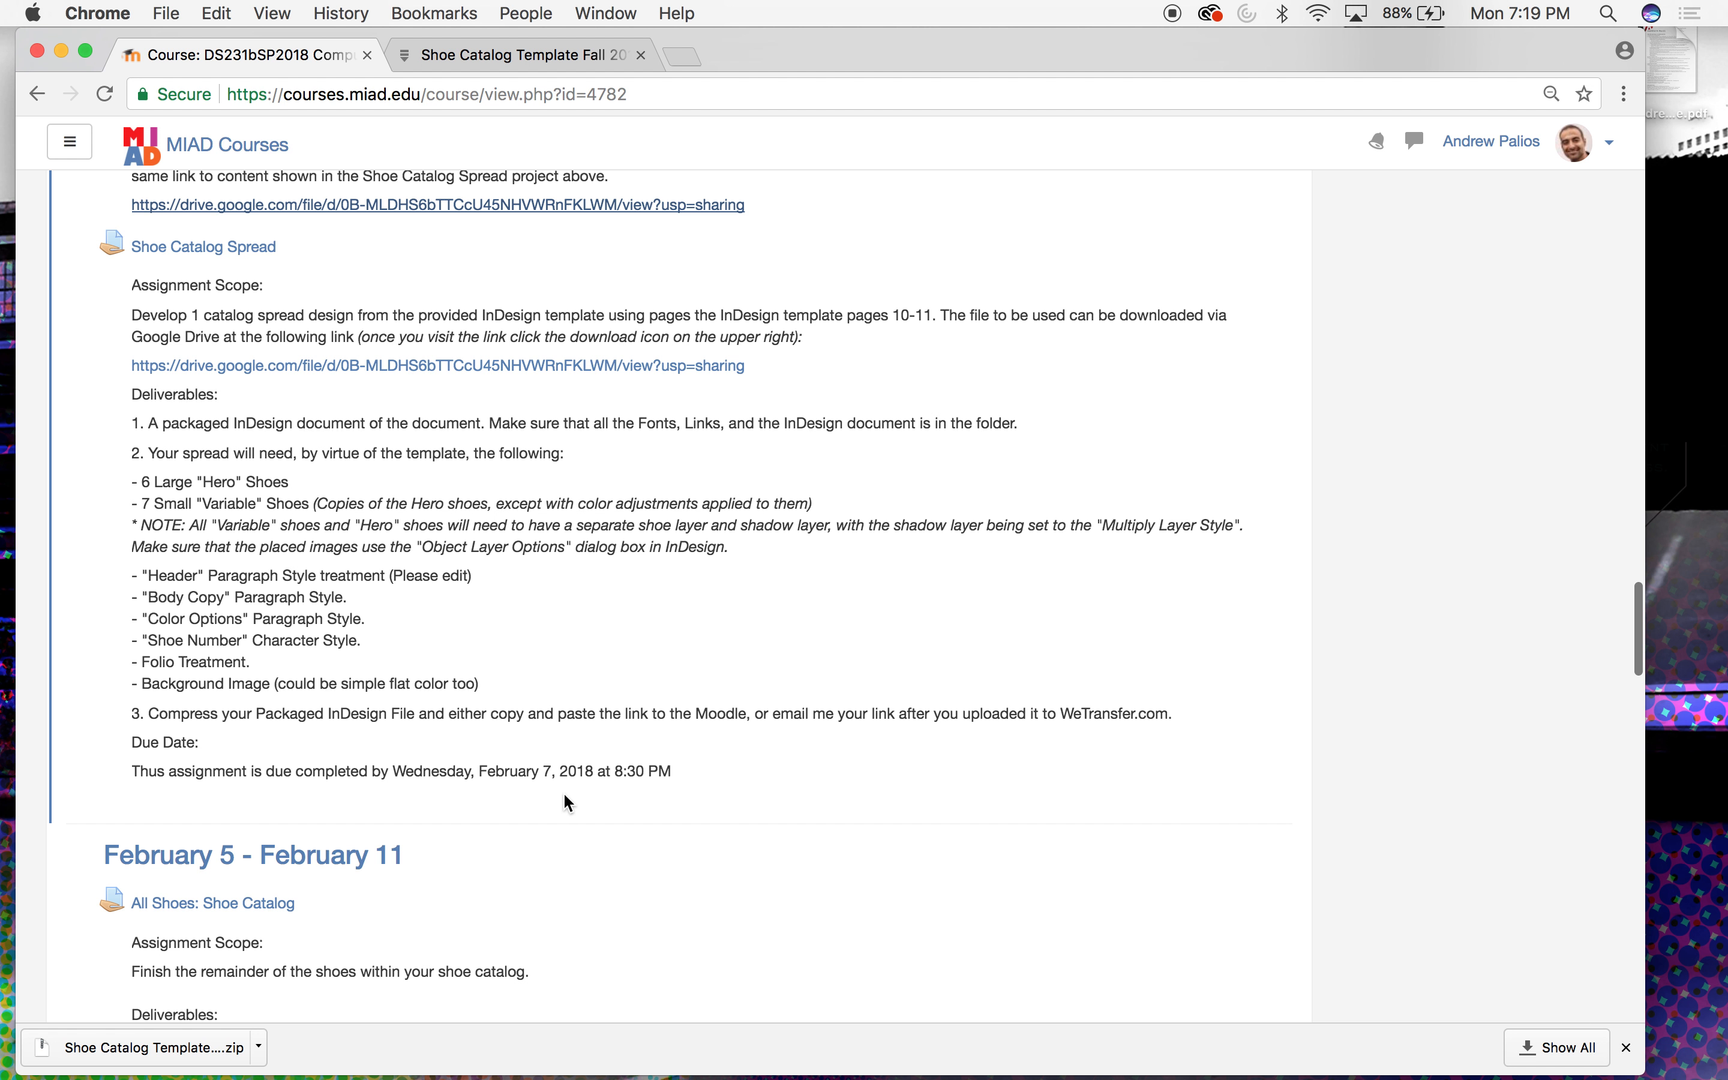
Step: Check the calendar in the system Date & Time preferences, close them and return to the Shoe Catalog Spread assignment
left_click(1501, 8)
left_click(1480, 141)
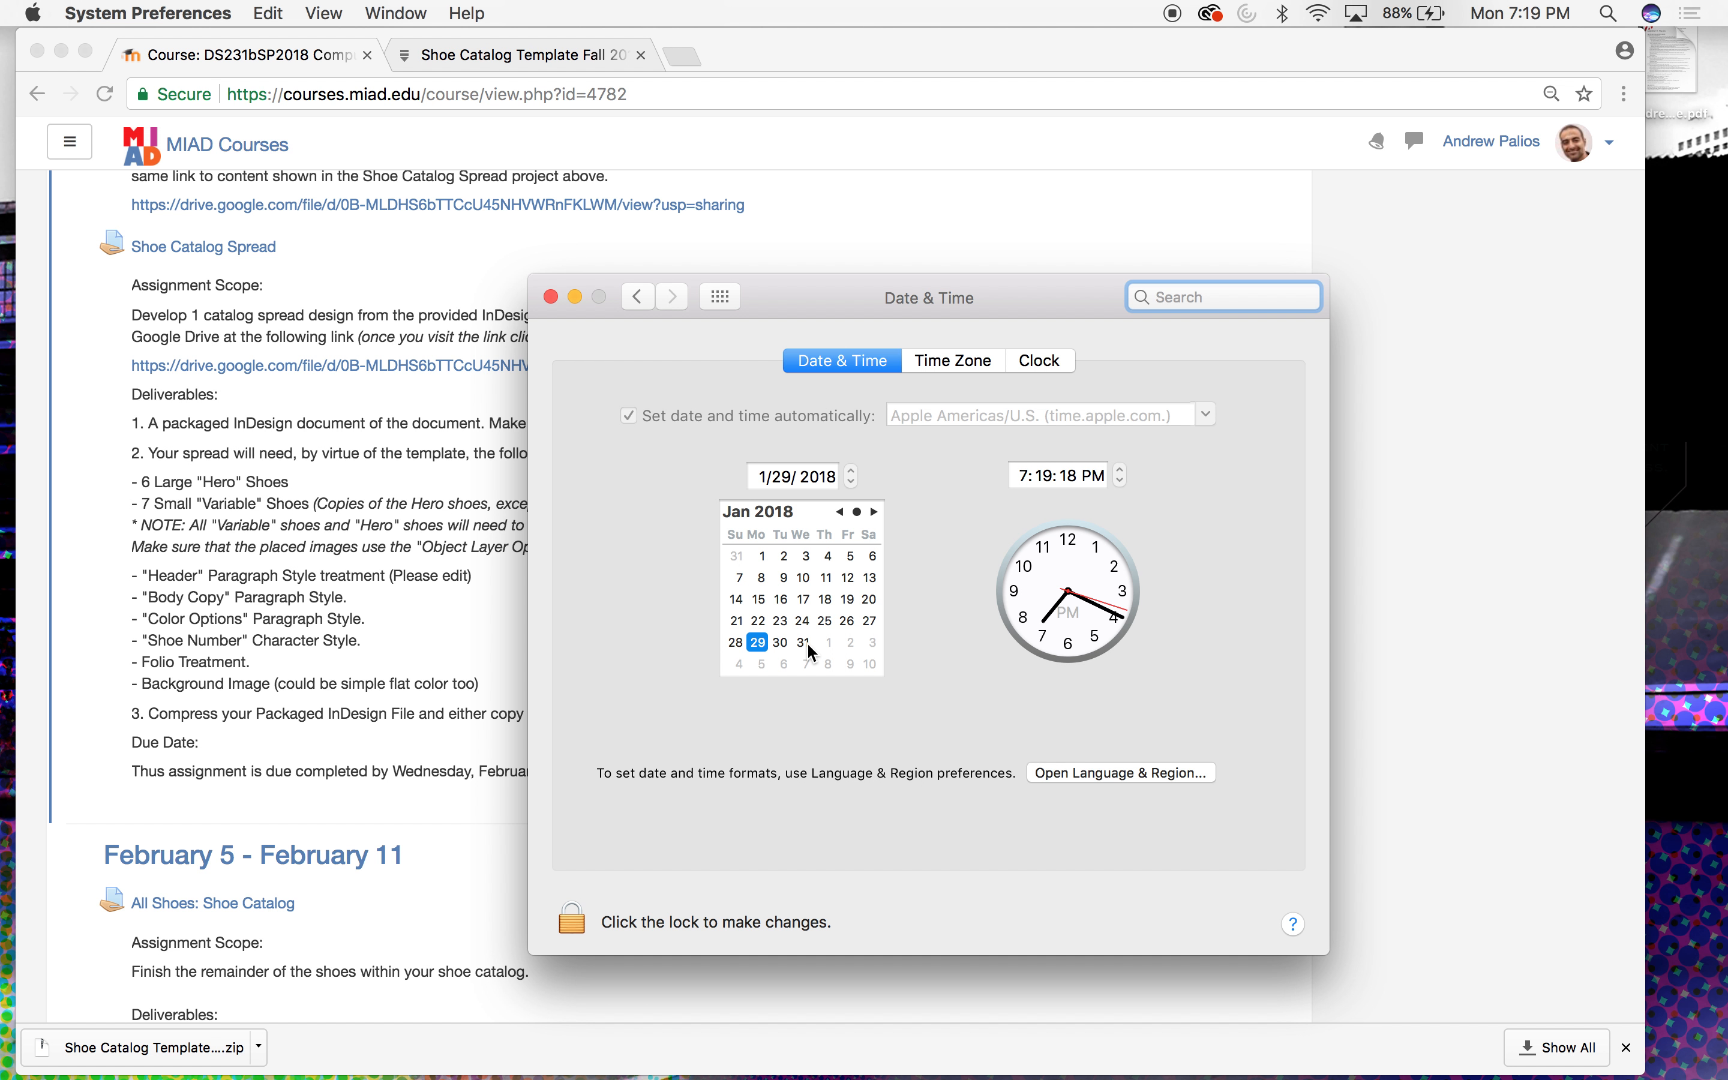
left_click(551, 298)
scroll(662, 960, "down", 1)
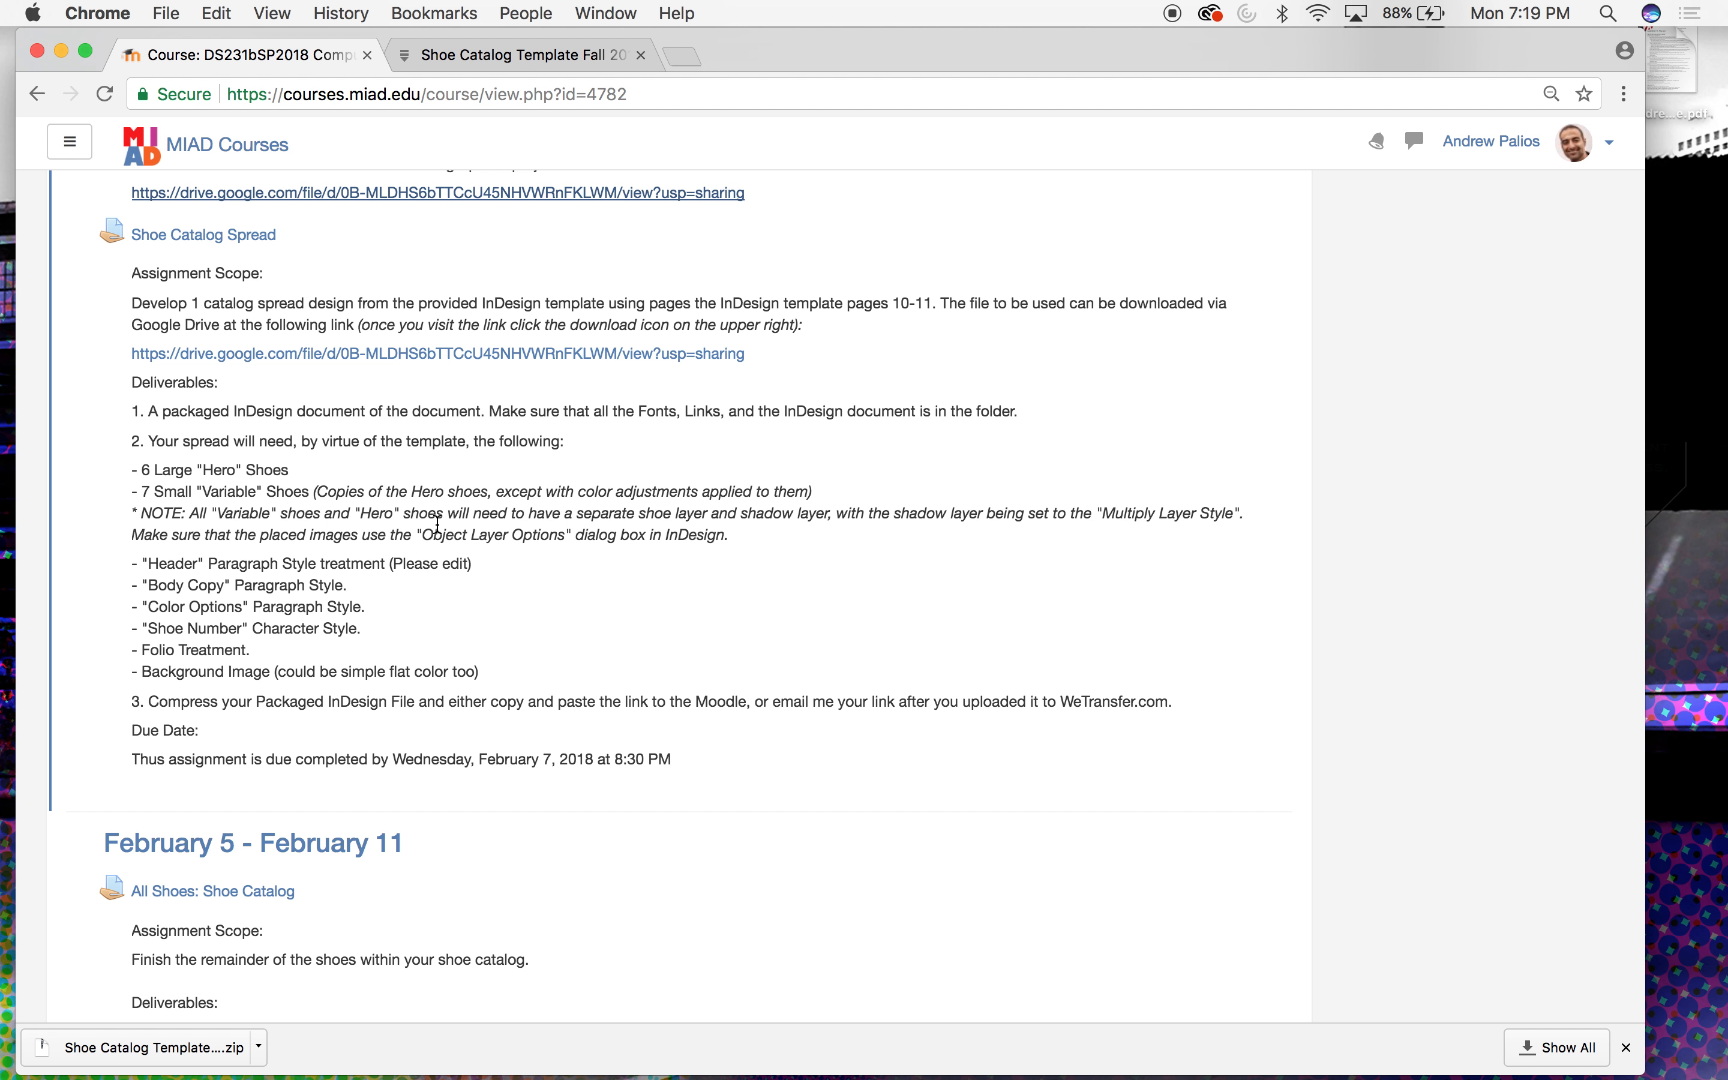
Step: Close the Google Drive tab showing the Shoe Catalog Template zip and minimise the browser window
left_click(512, 57)
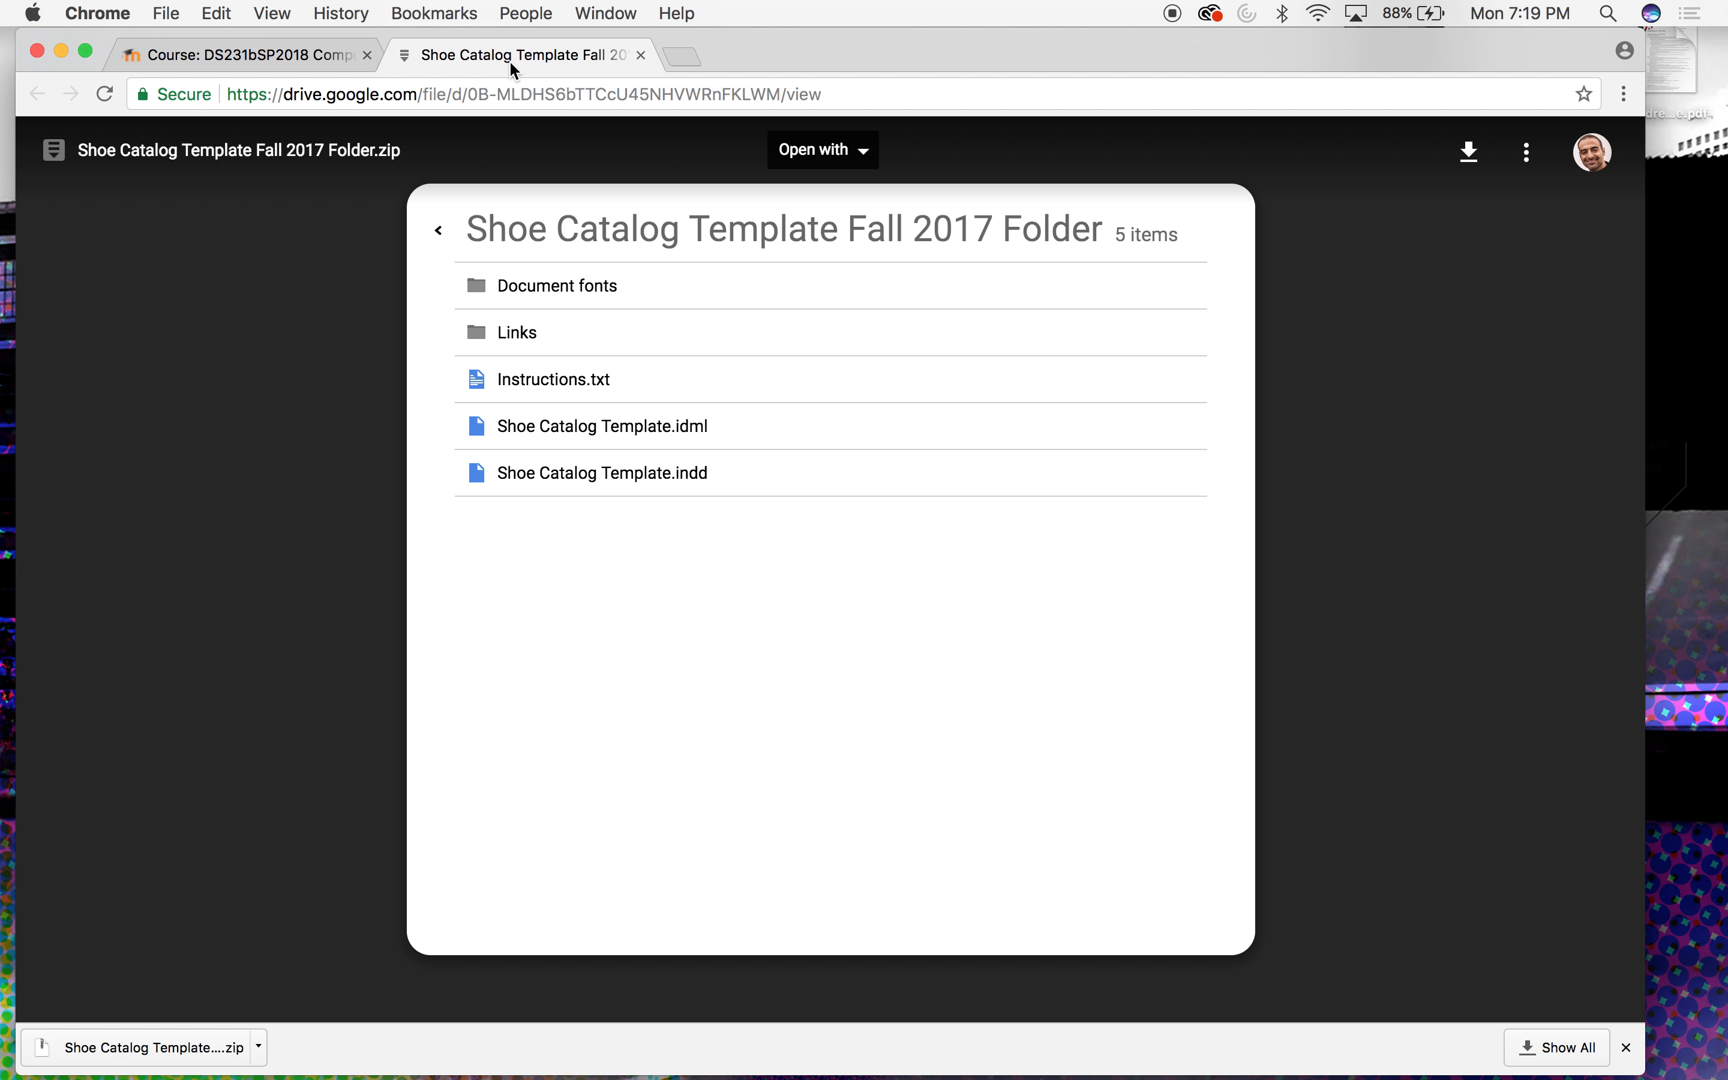
left_click(641, 55)
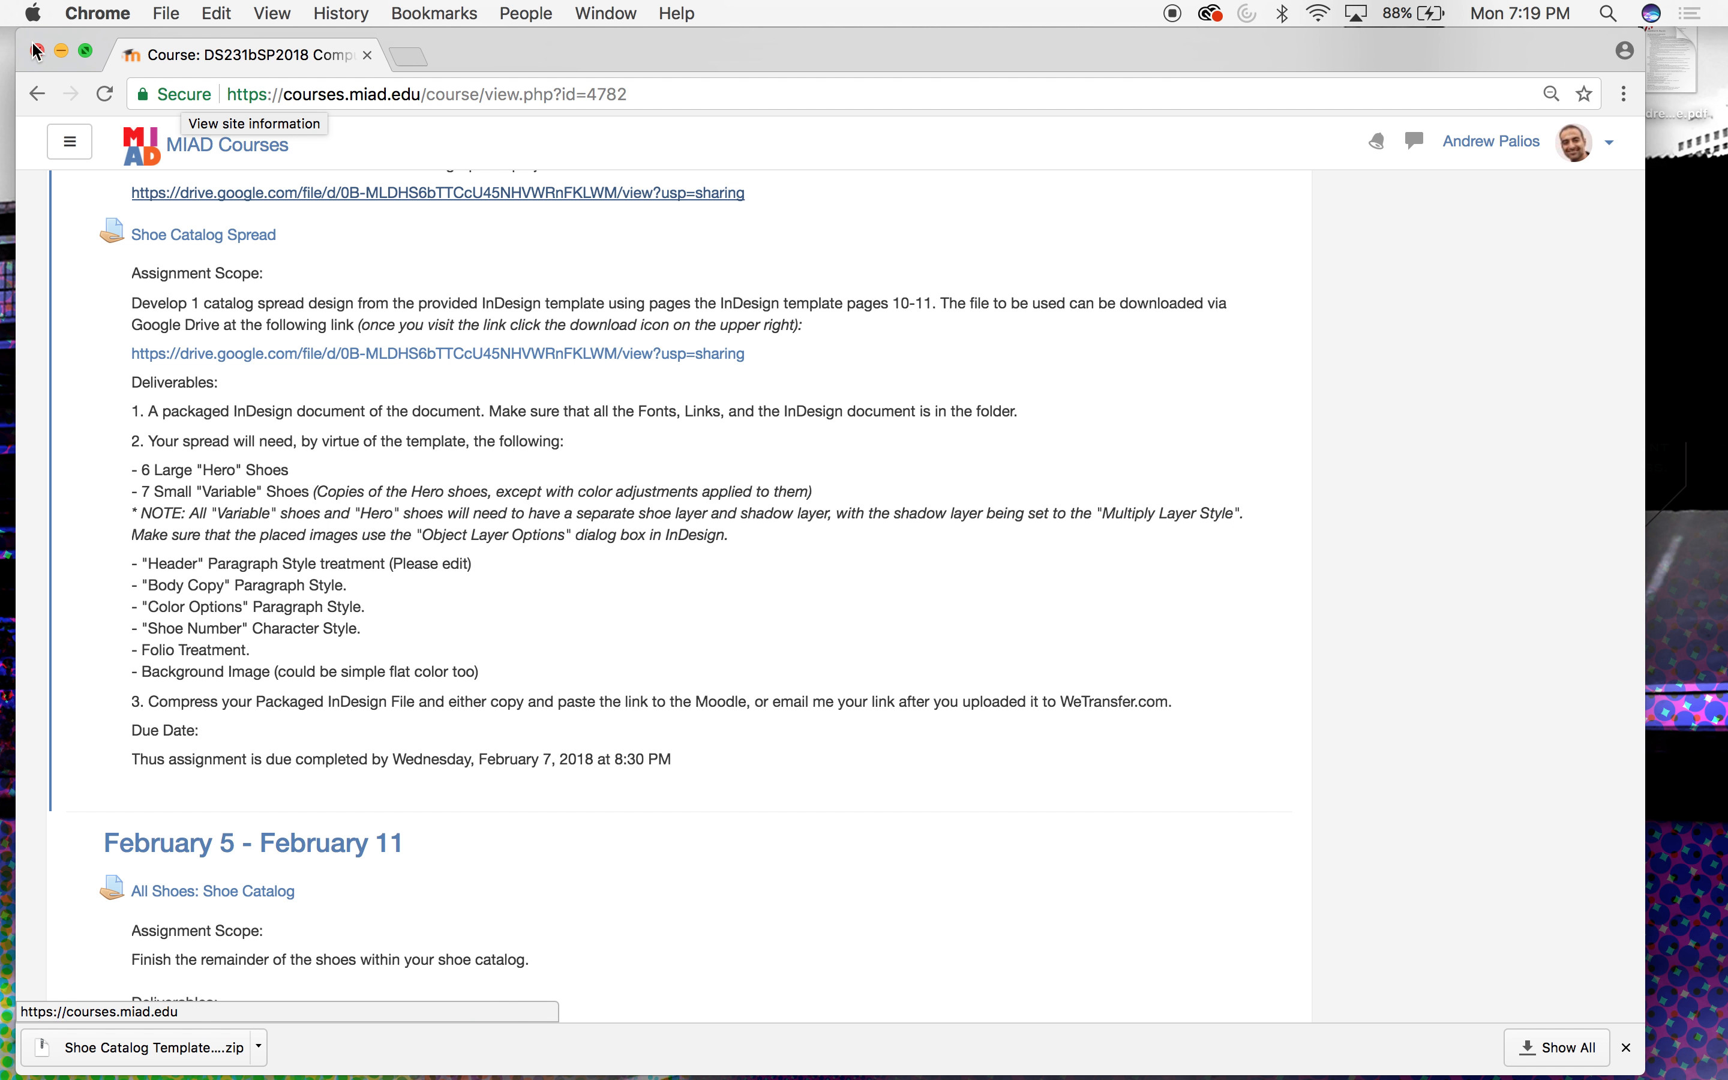
left_click(63, 57)
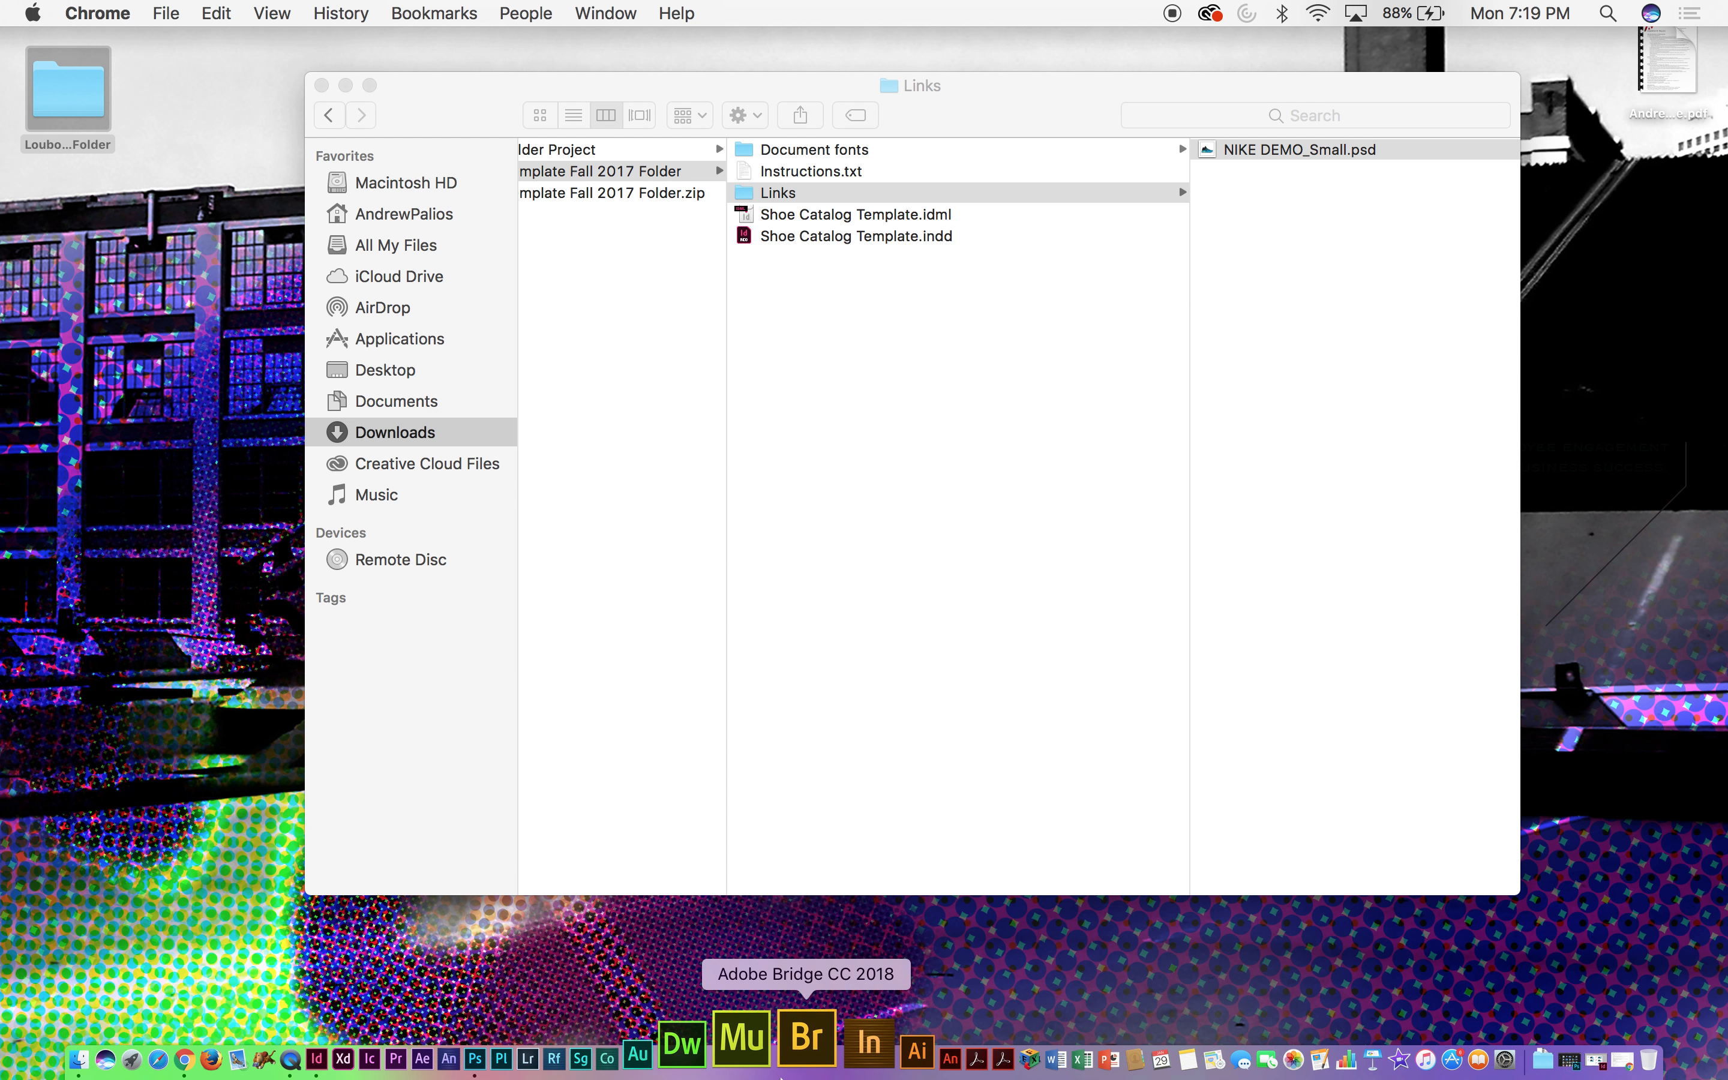
Step: Open Louboutin Catalog.indd from the Louboutin Catalog Folder on the desktop and dismiss the missing-link warning
double_click(68, 104)
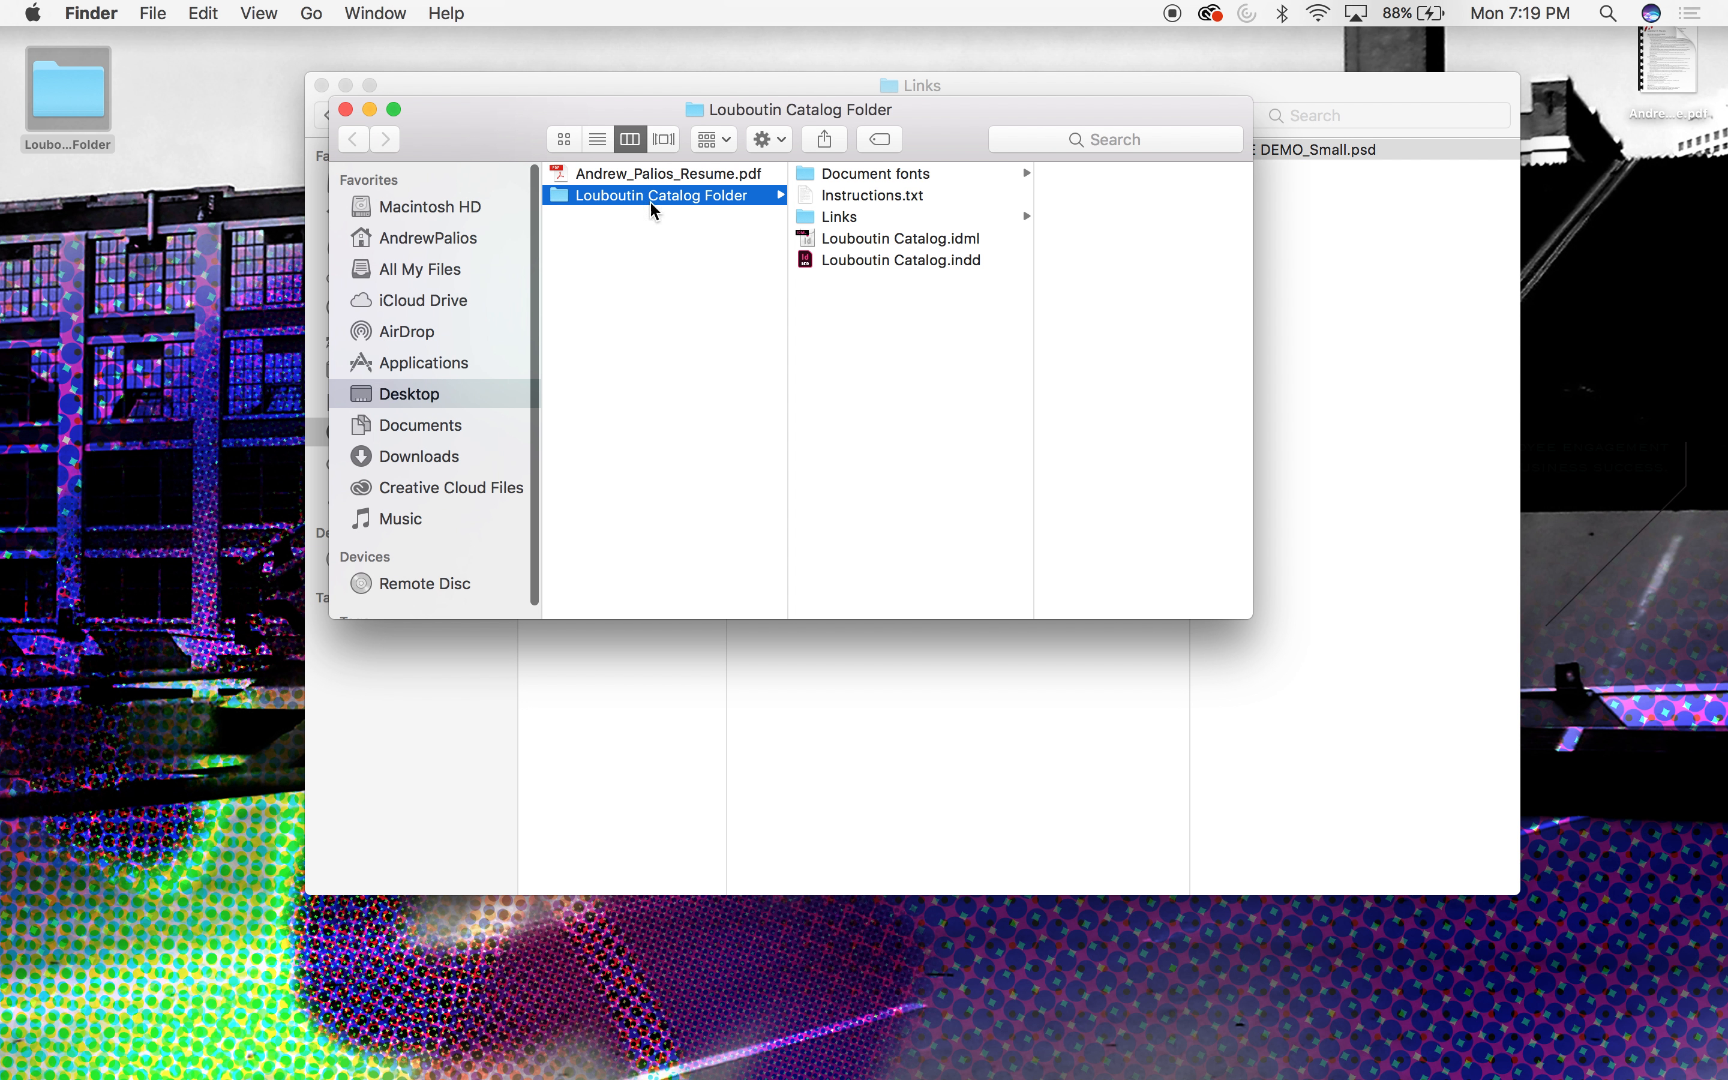
double_click(926, 261)
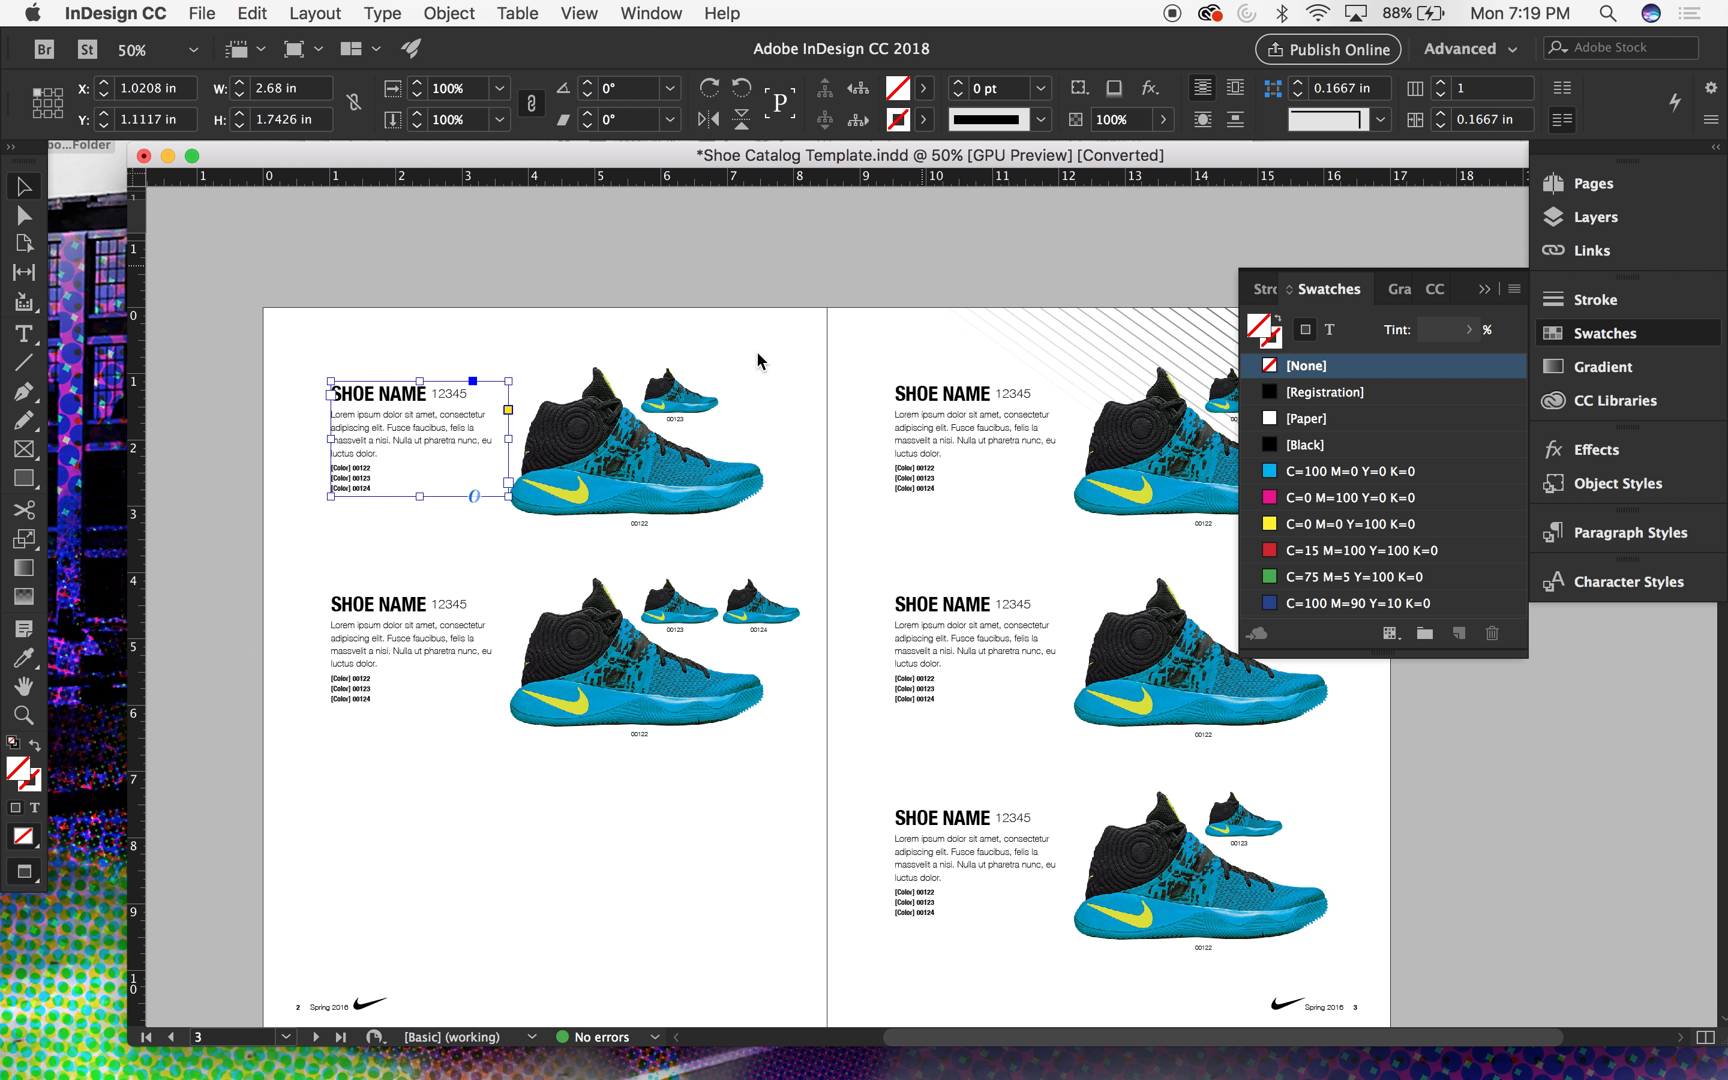
left_click(1124, 575)
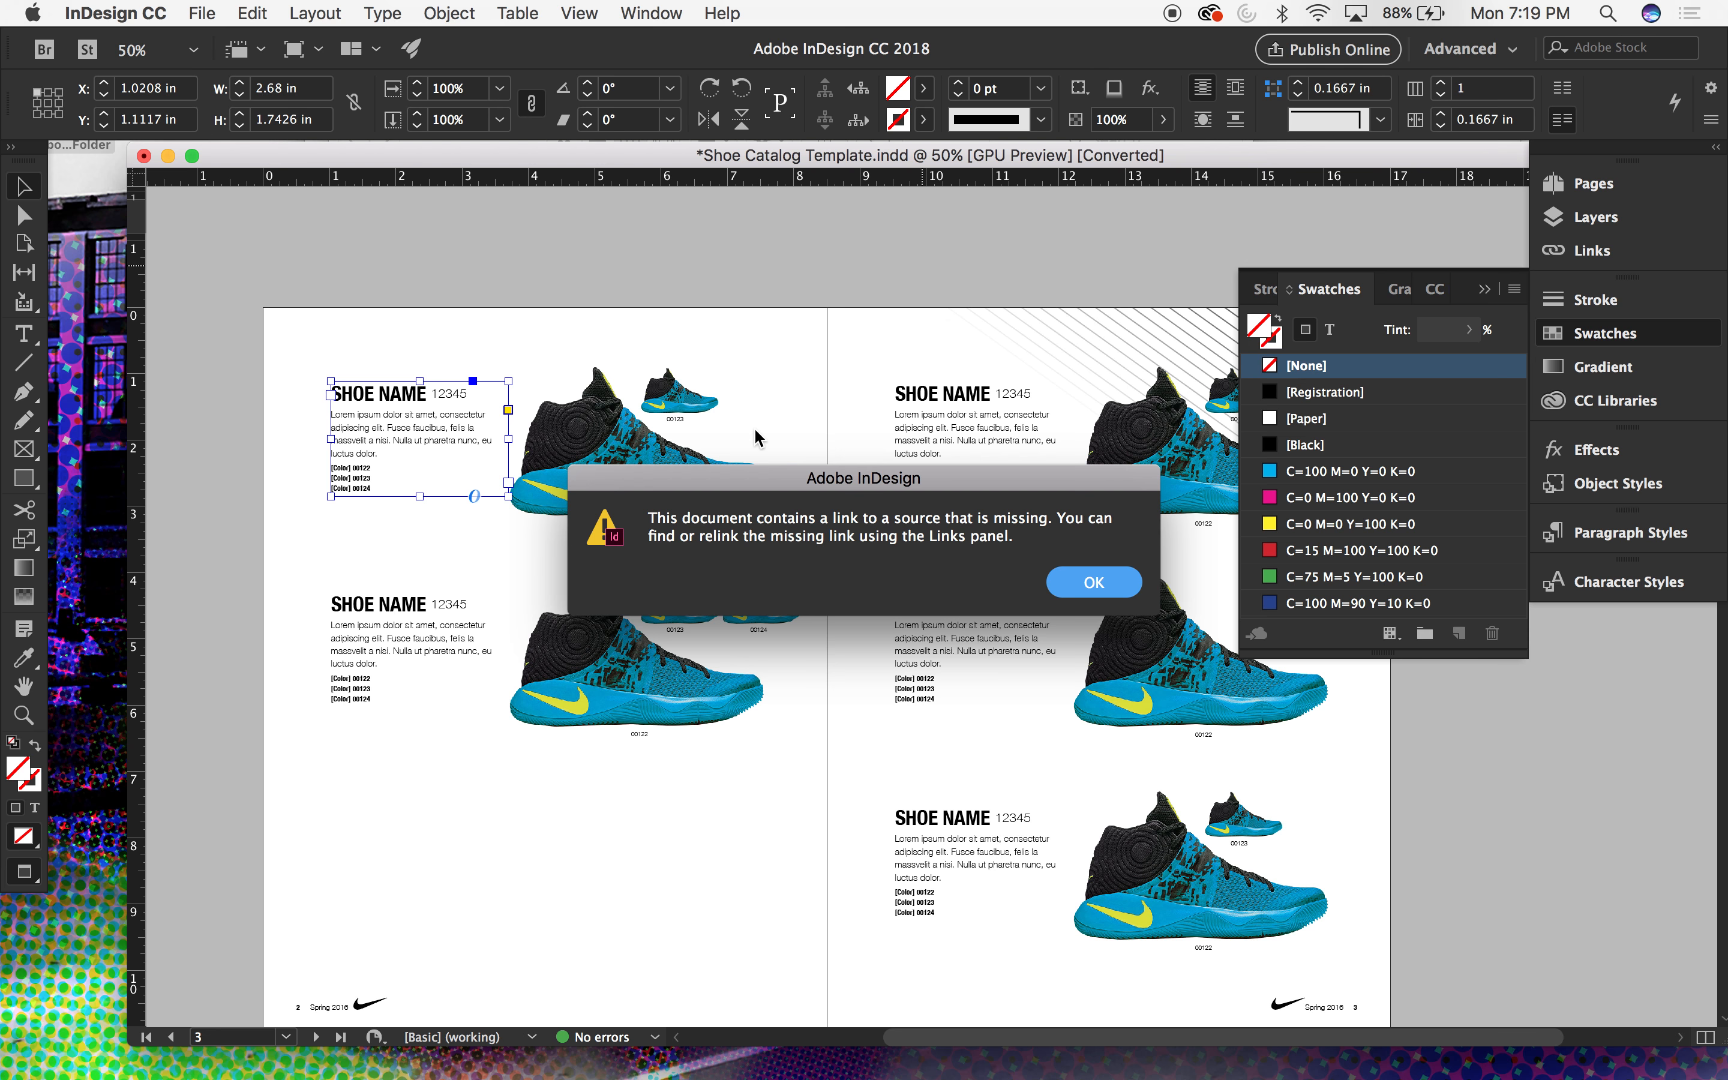
Step: Look through the Louboutin catalog's pages down to the SHOES B spread on pages 10 and 11
scroll(756, 435, "up", 10)
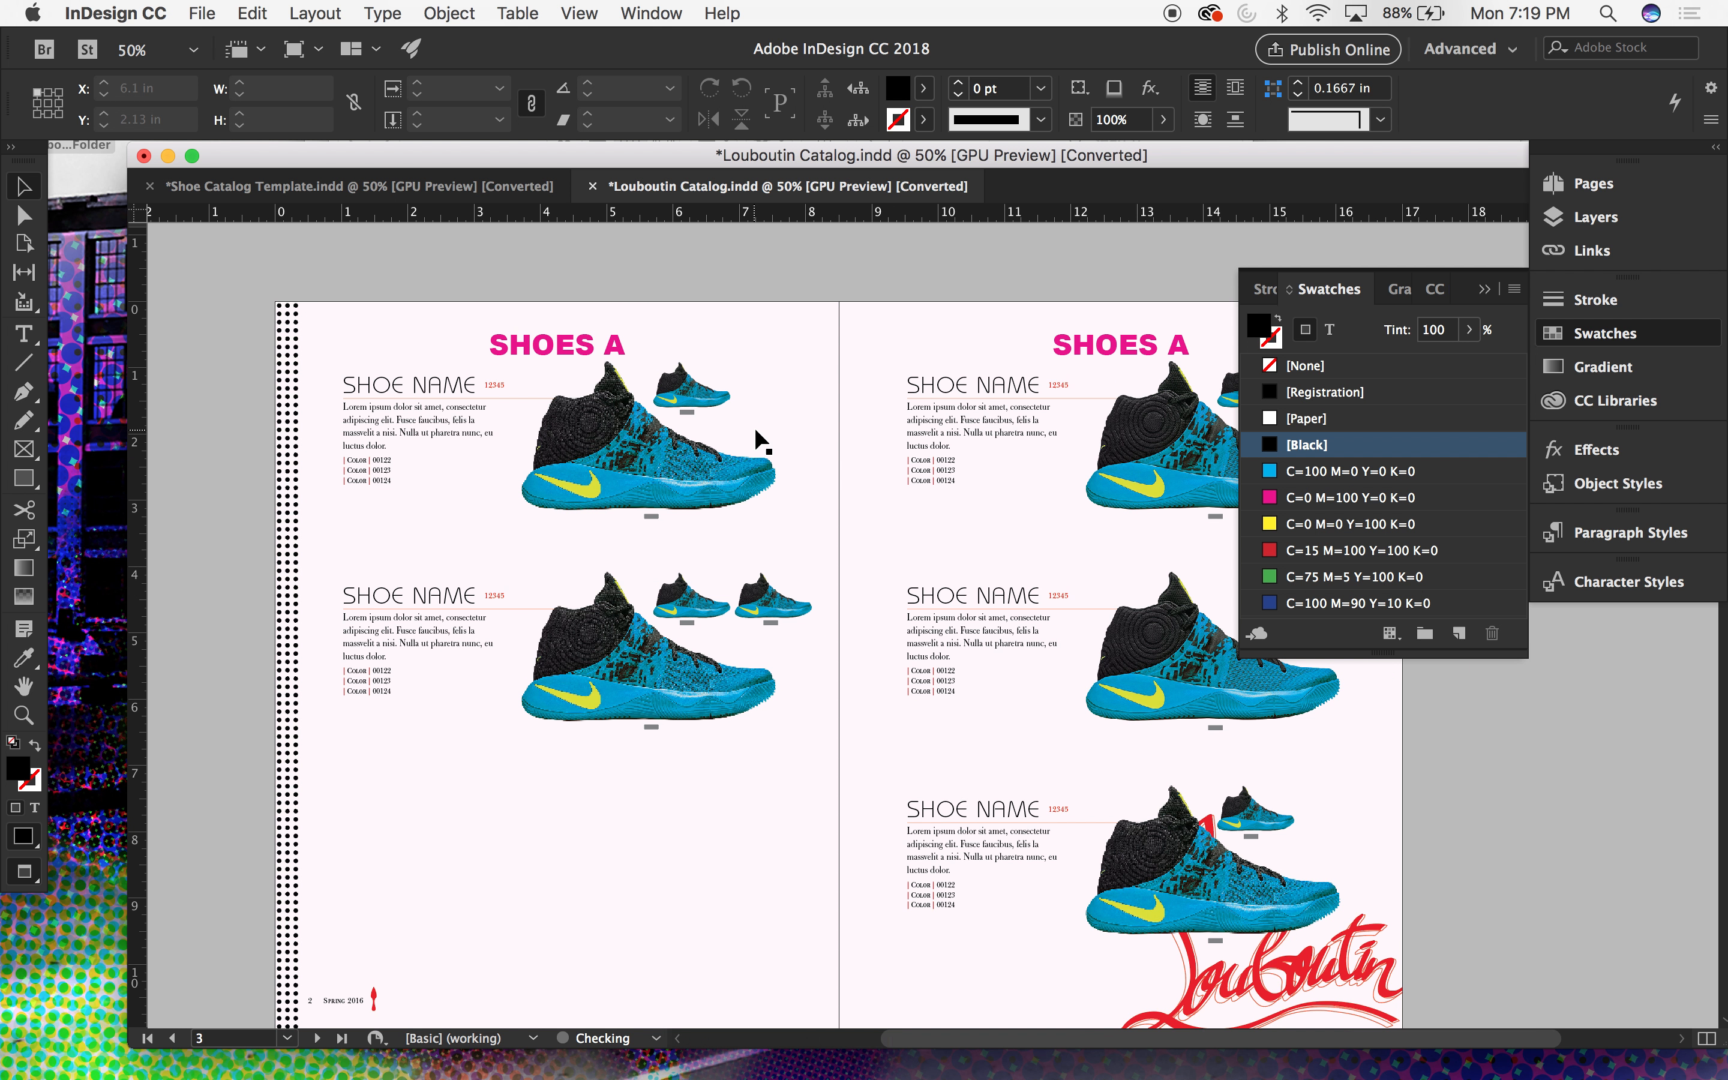
scroll(756, 432, "down", 15)
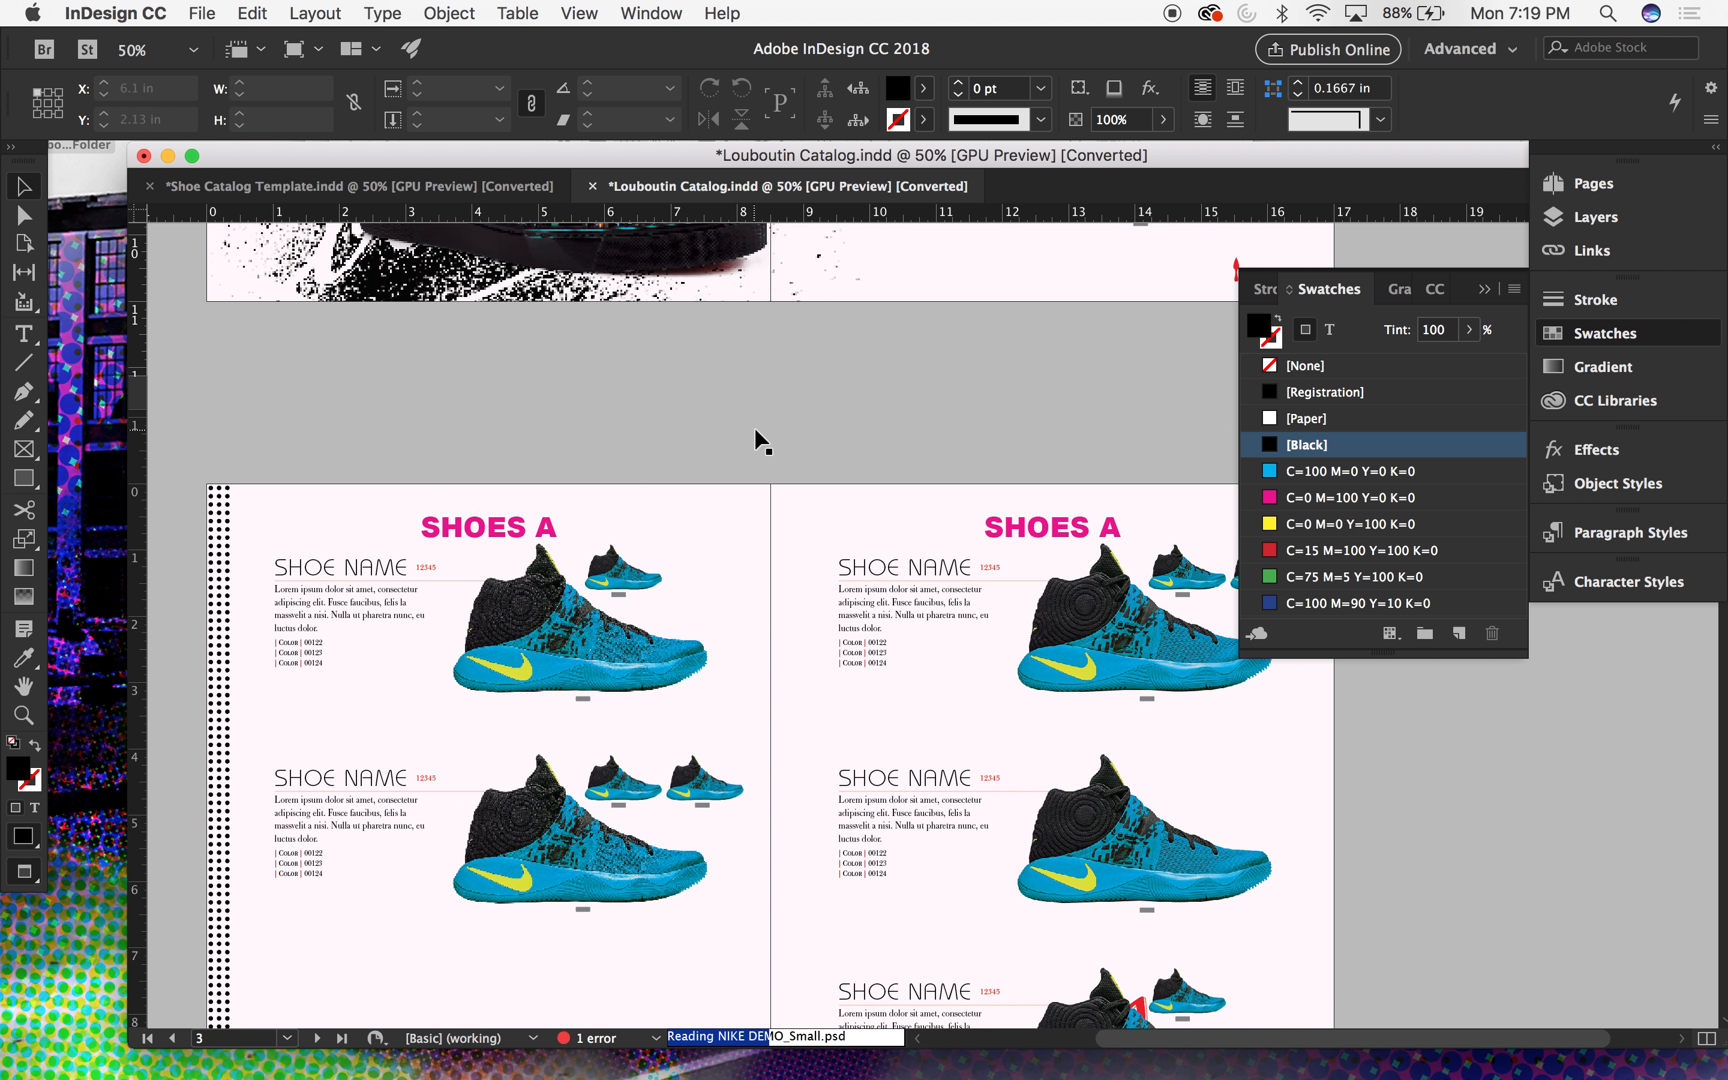
scroll(755, 427, "down", 15)
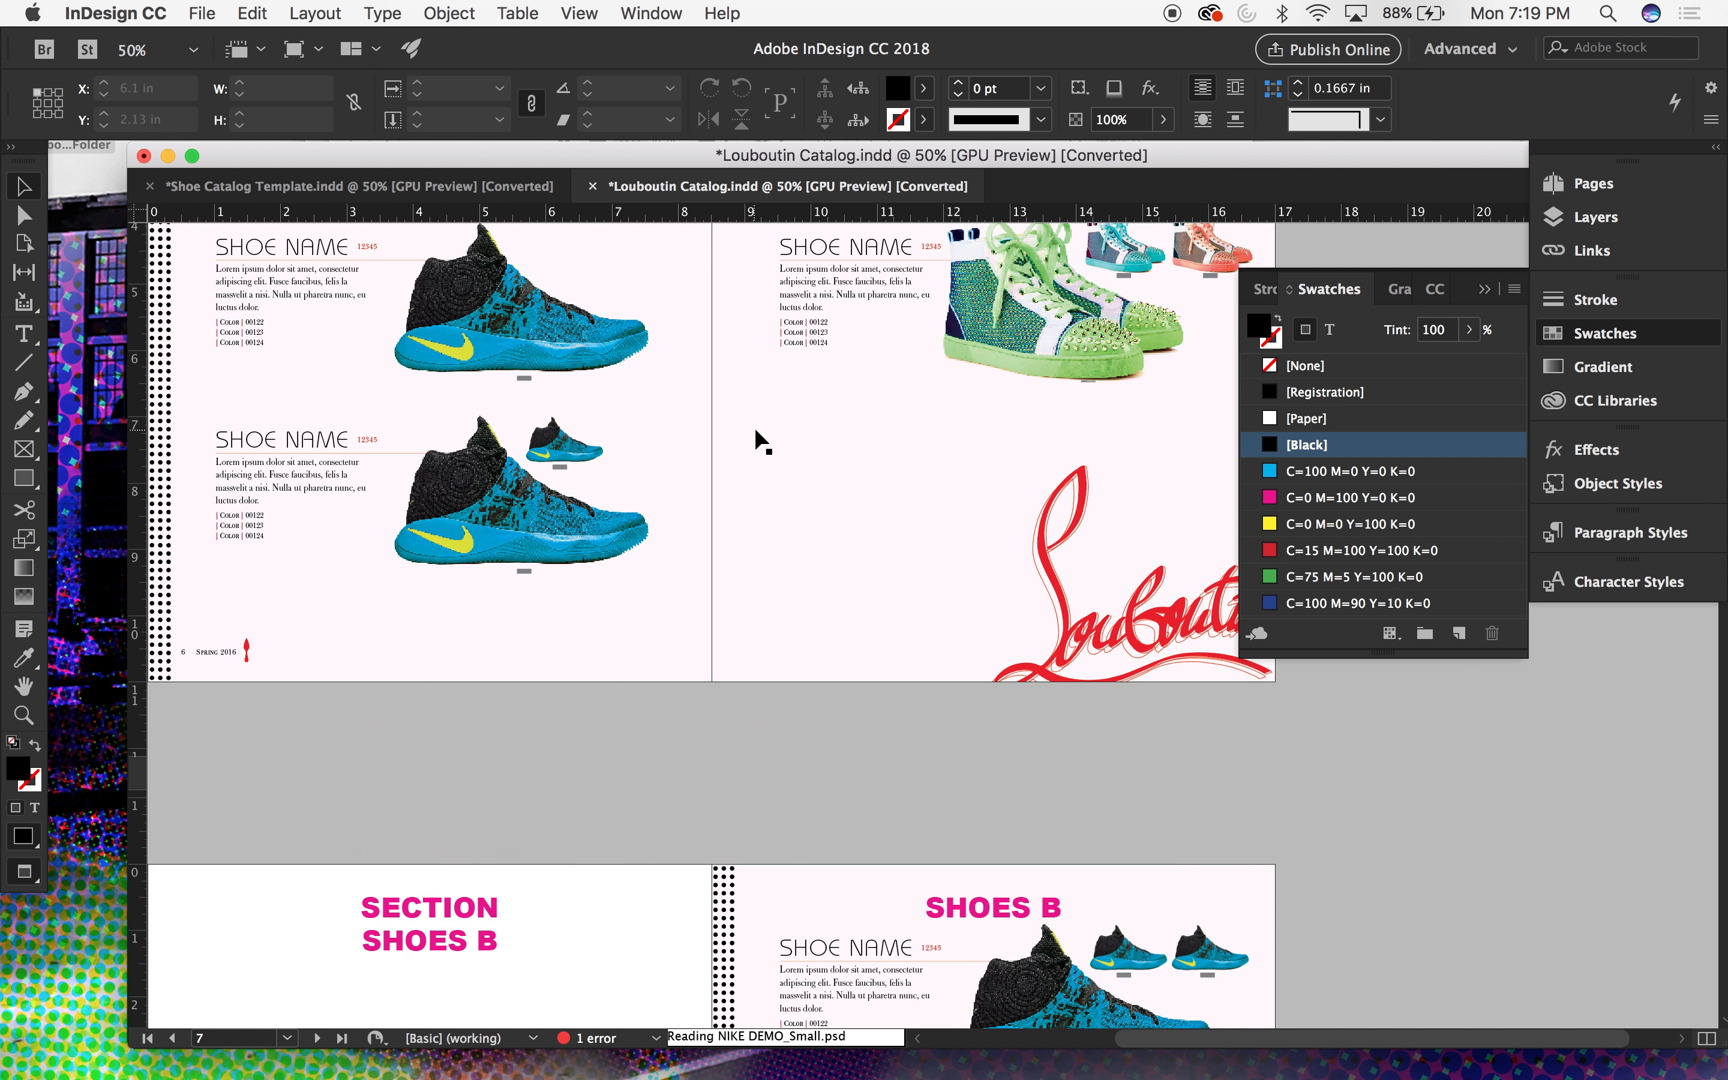
scroll(754, 426, "down", 15)
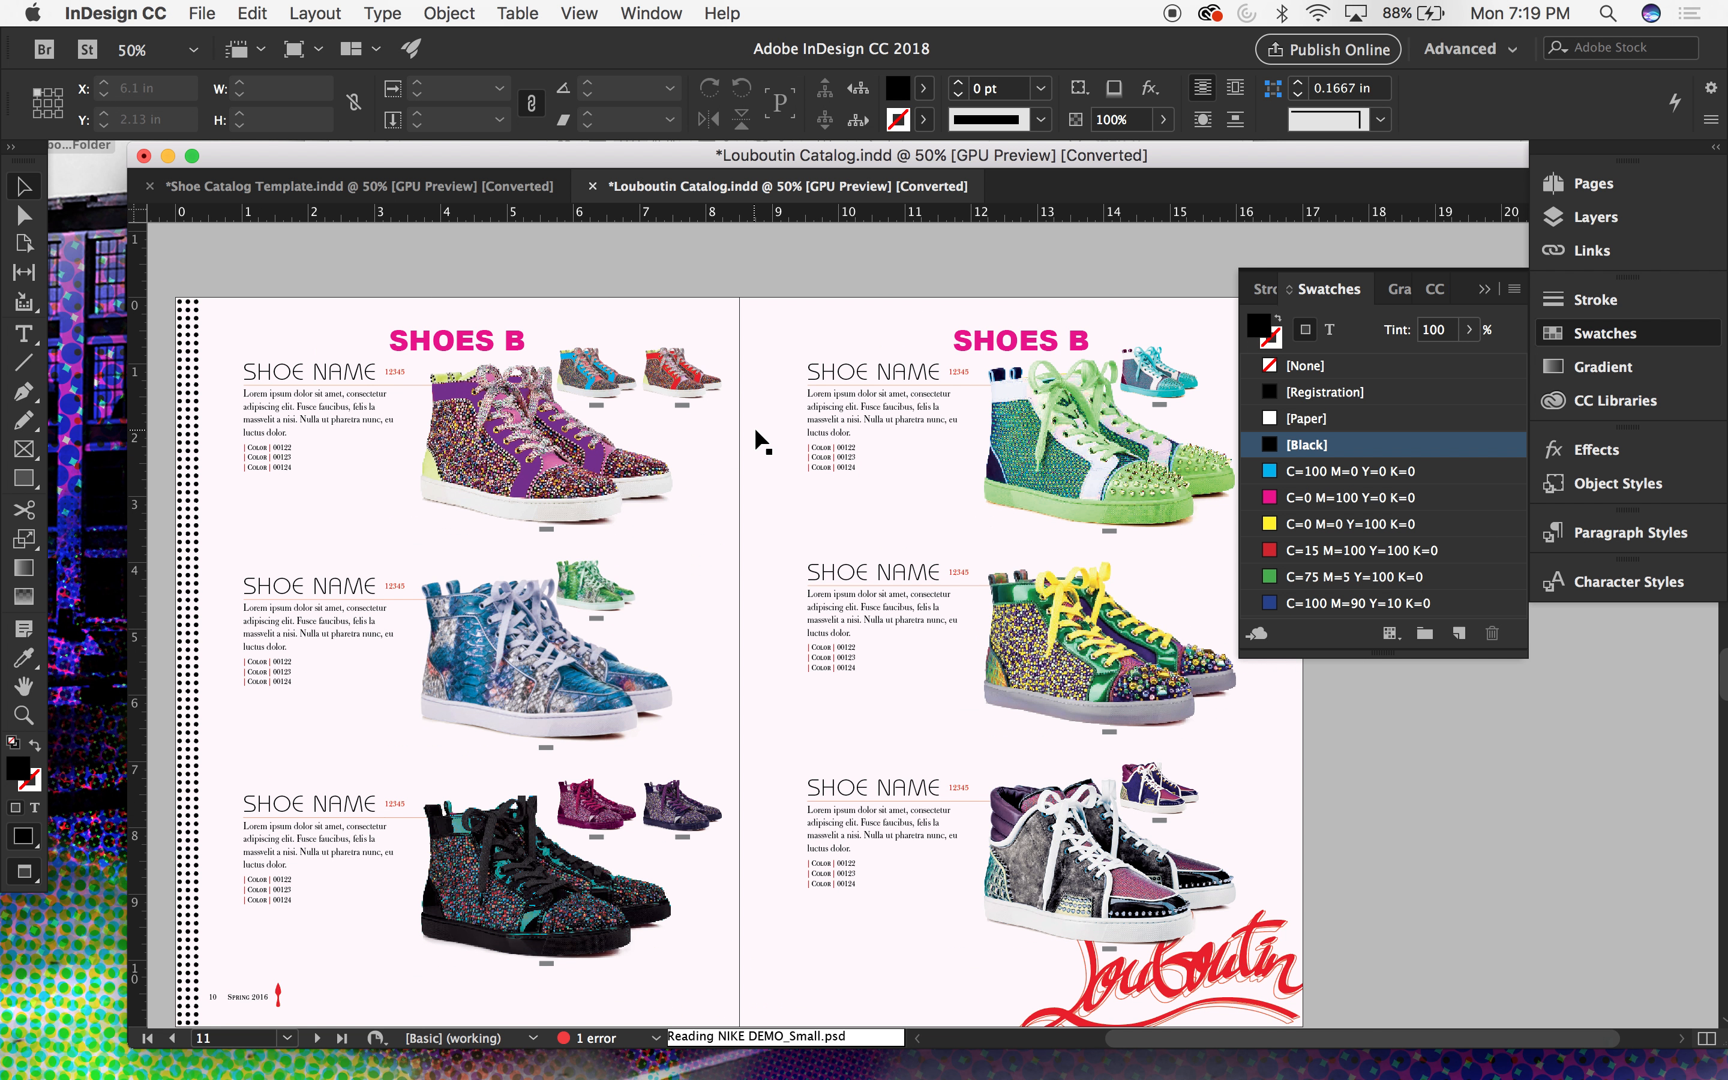
Step: Hide the Jig_MAGENTA layer in the Louboutin catalog
scroll(755, 426, "up", 4)
scroll(755, 426, "up", 5)
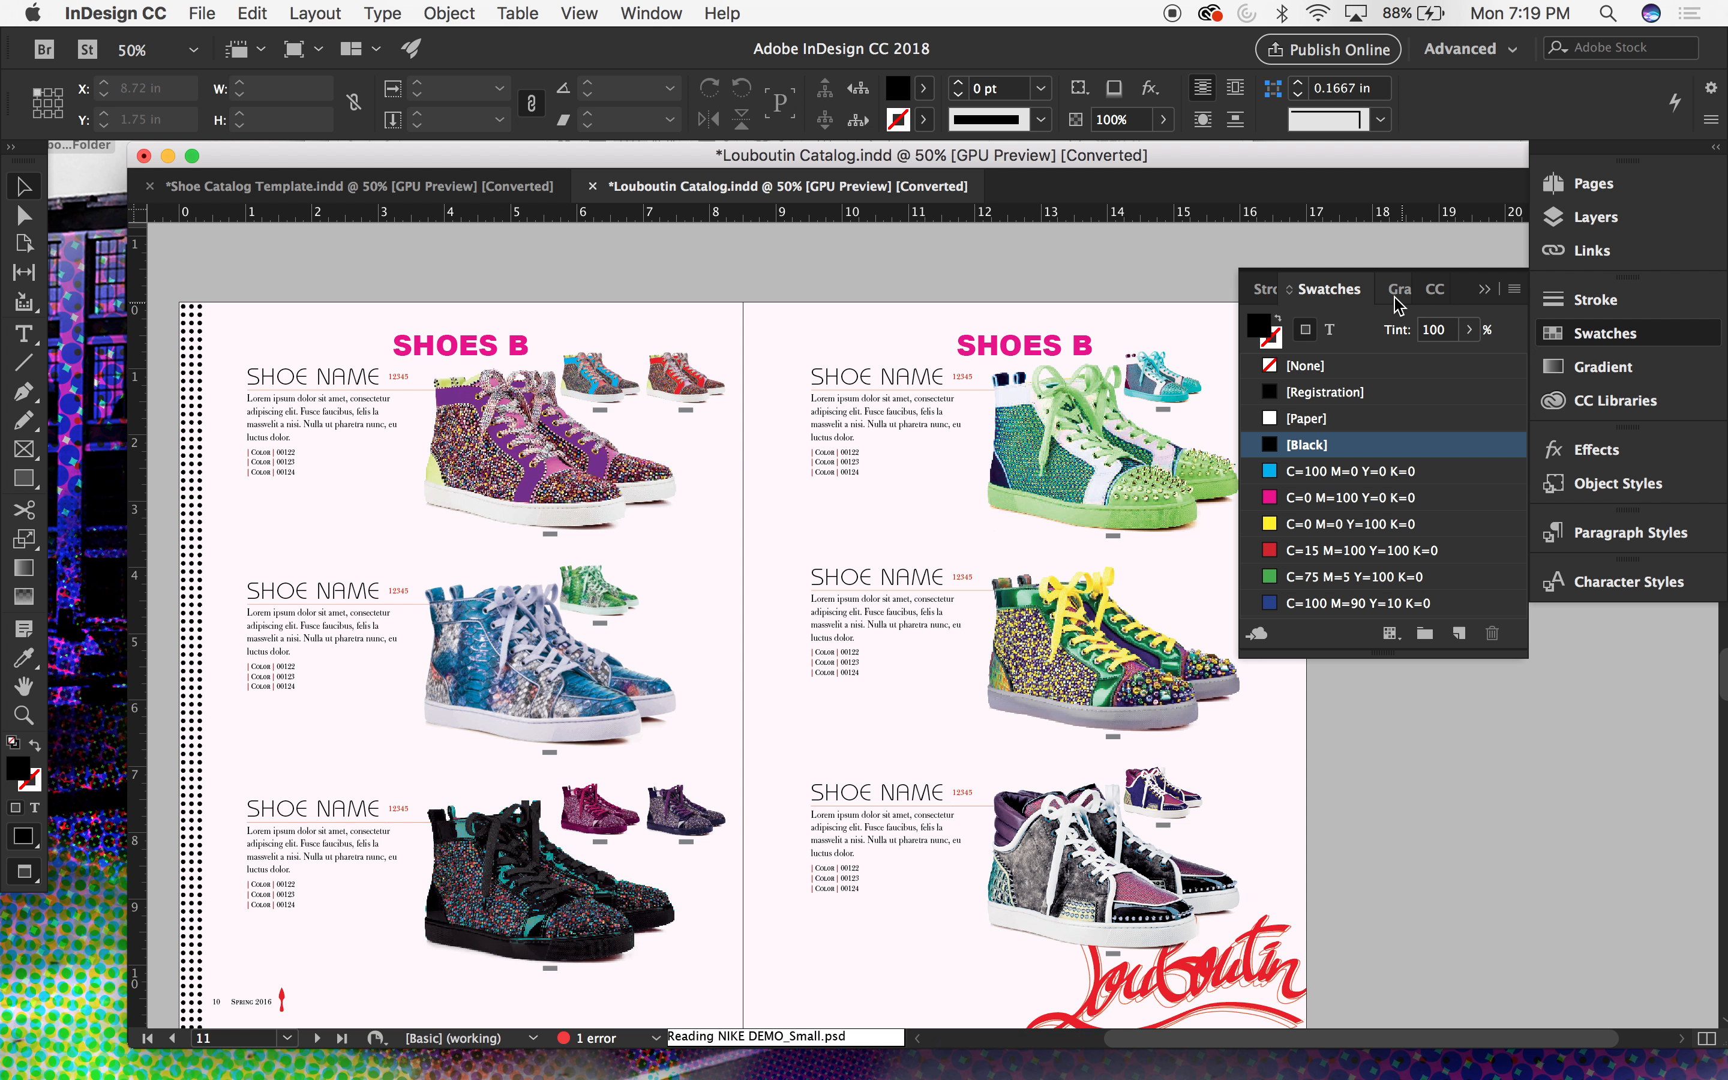
left_click(1484, 291)
left_click(1596, 217)
left_click(1252, 204)
scroll(1169, 270, "down", 2)
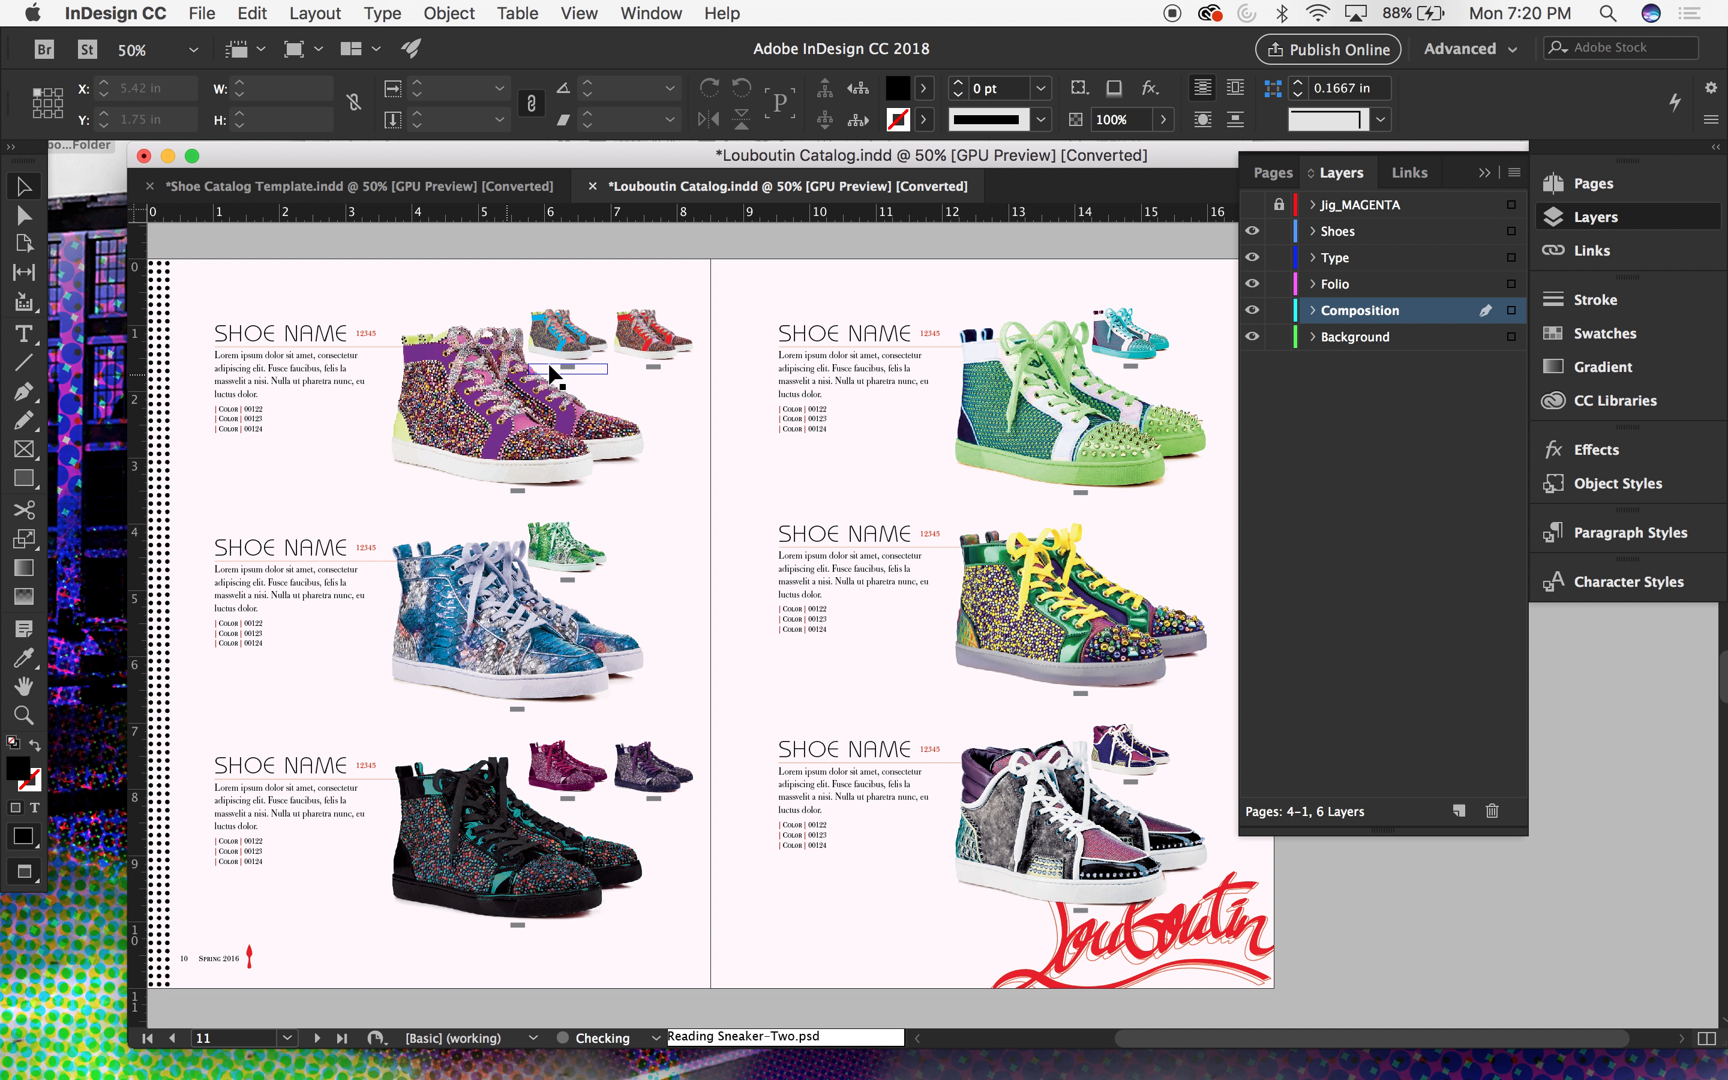
Step: Examine the sneaker images on page 10 up close at 125% and select the large blue snakeskin sneaker
key("super+equal")
key("super+equal")
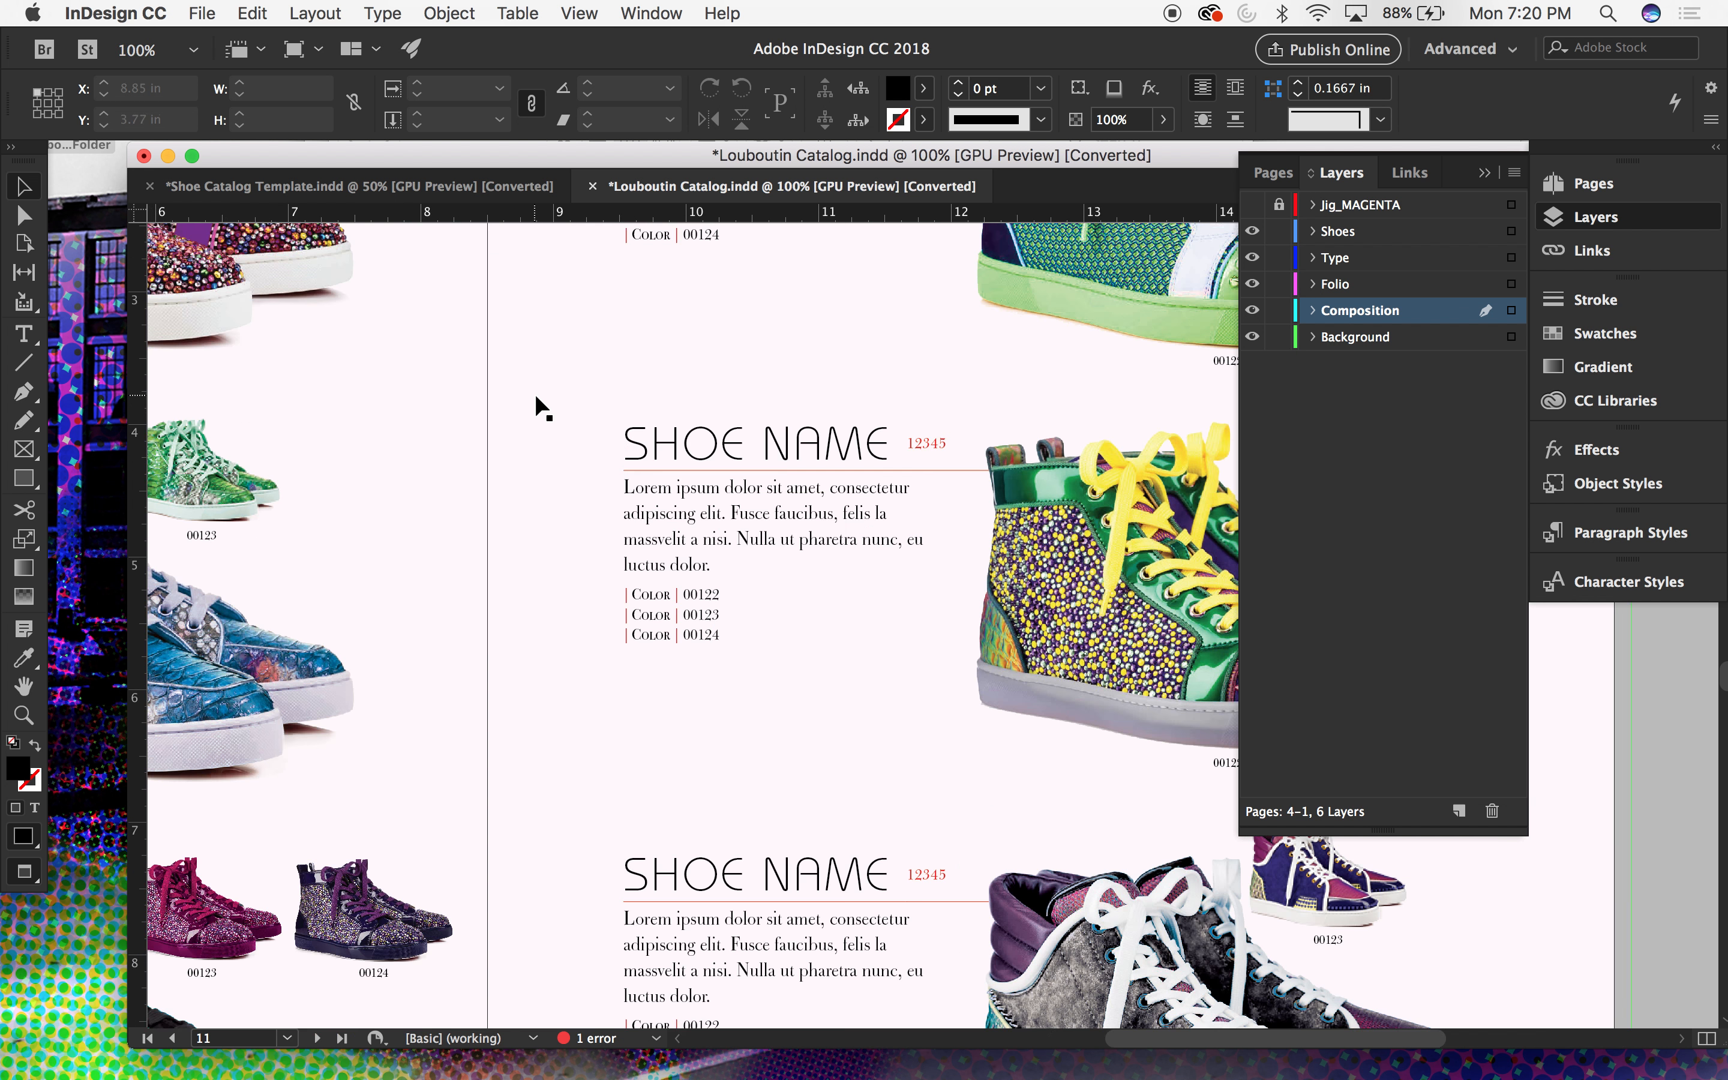
scroll(534, 394, "up", 7)
scroll(535, 395, "left", 4)
scroll(534, 395, "down", 3)
scroll(534, 395, "left", 3)
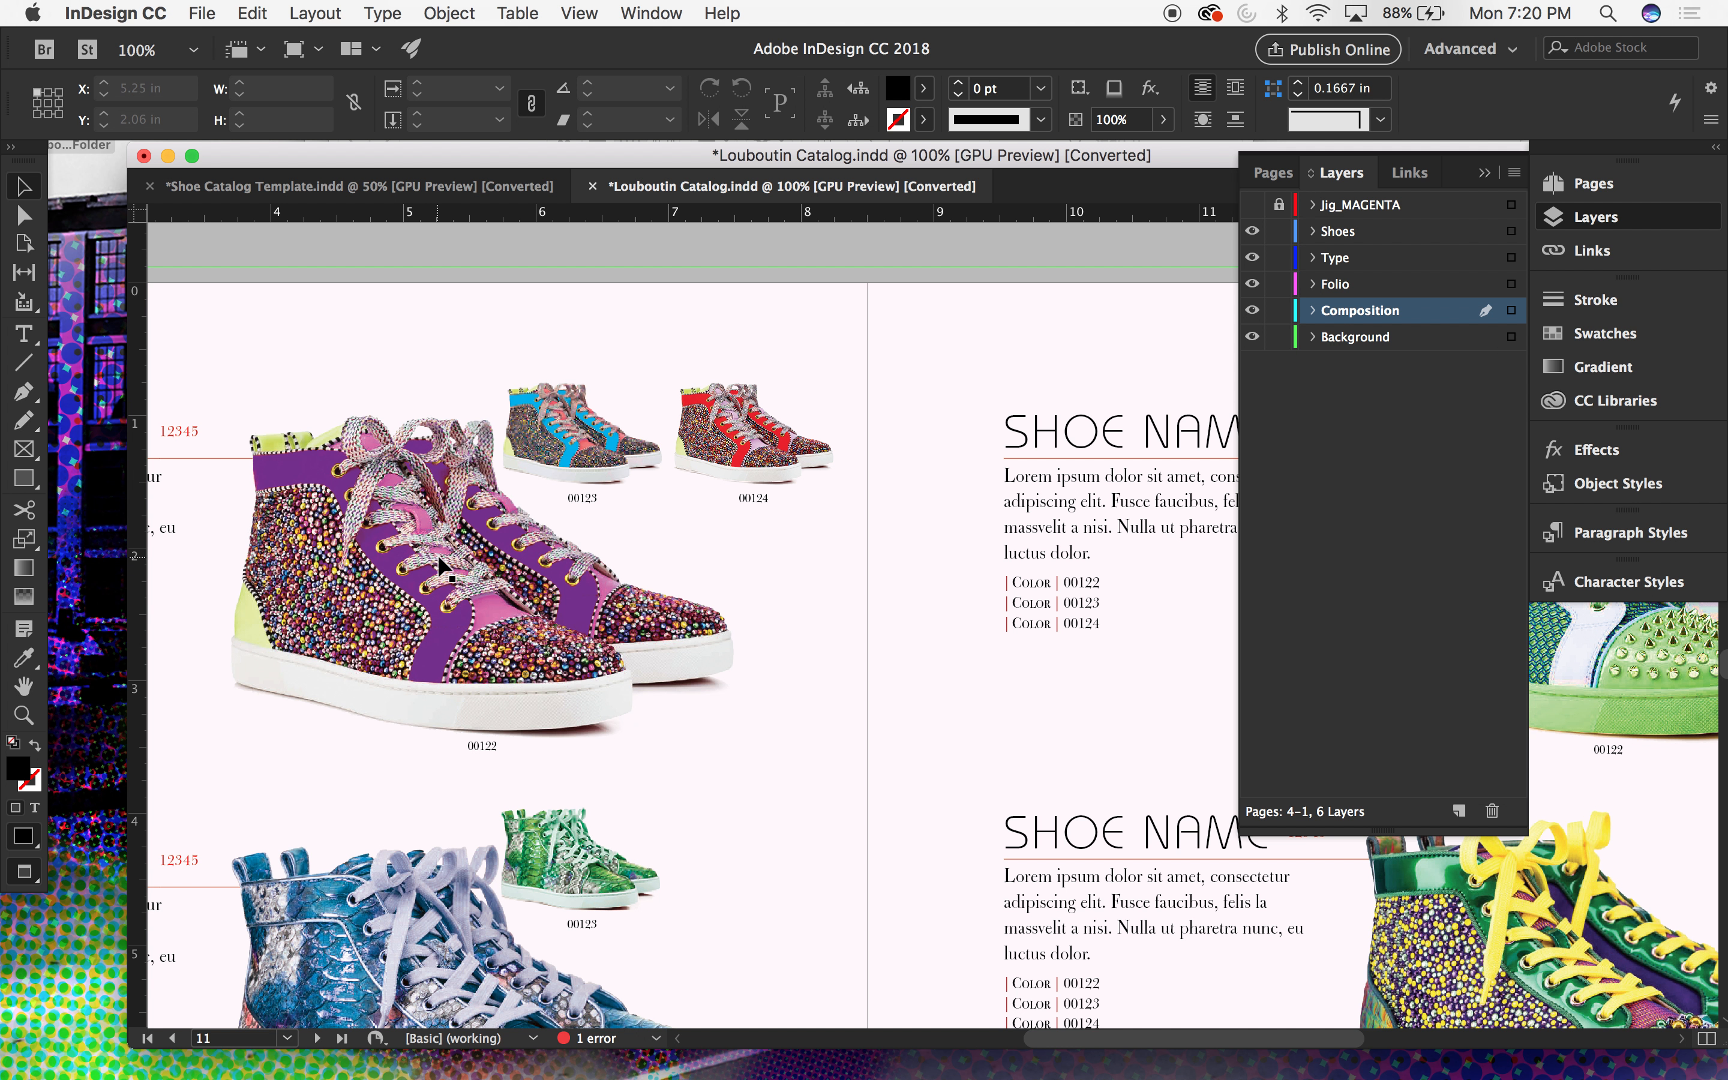
key("super+=")
scroll(438, 559, "left", 3)
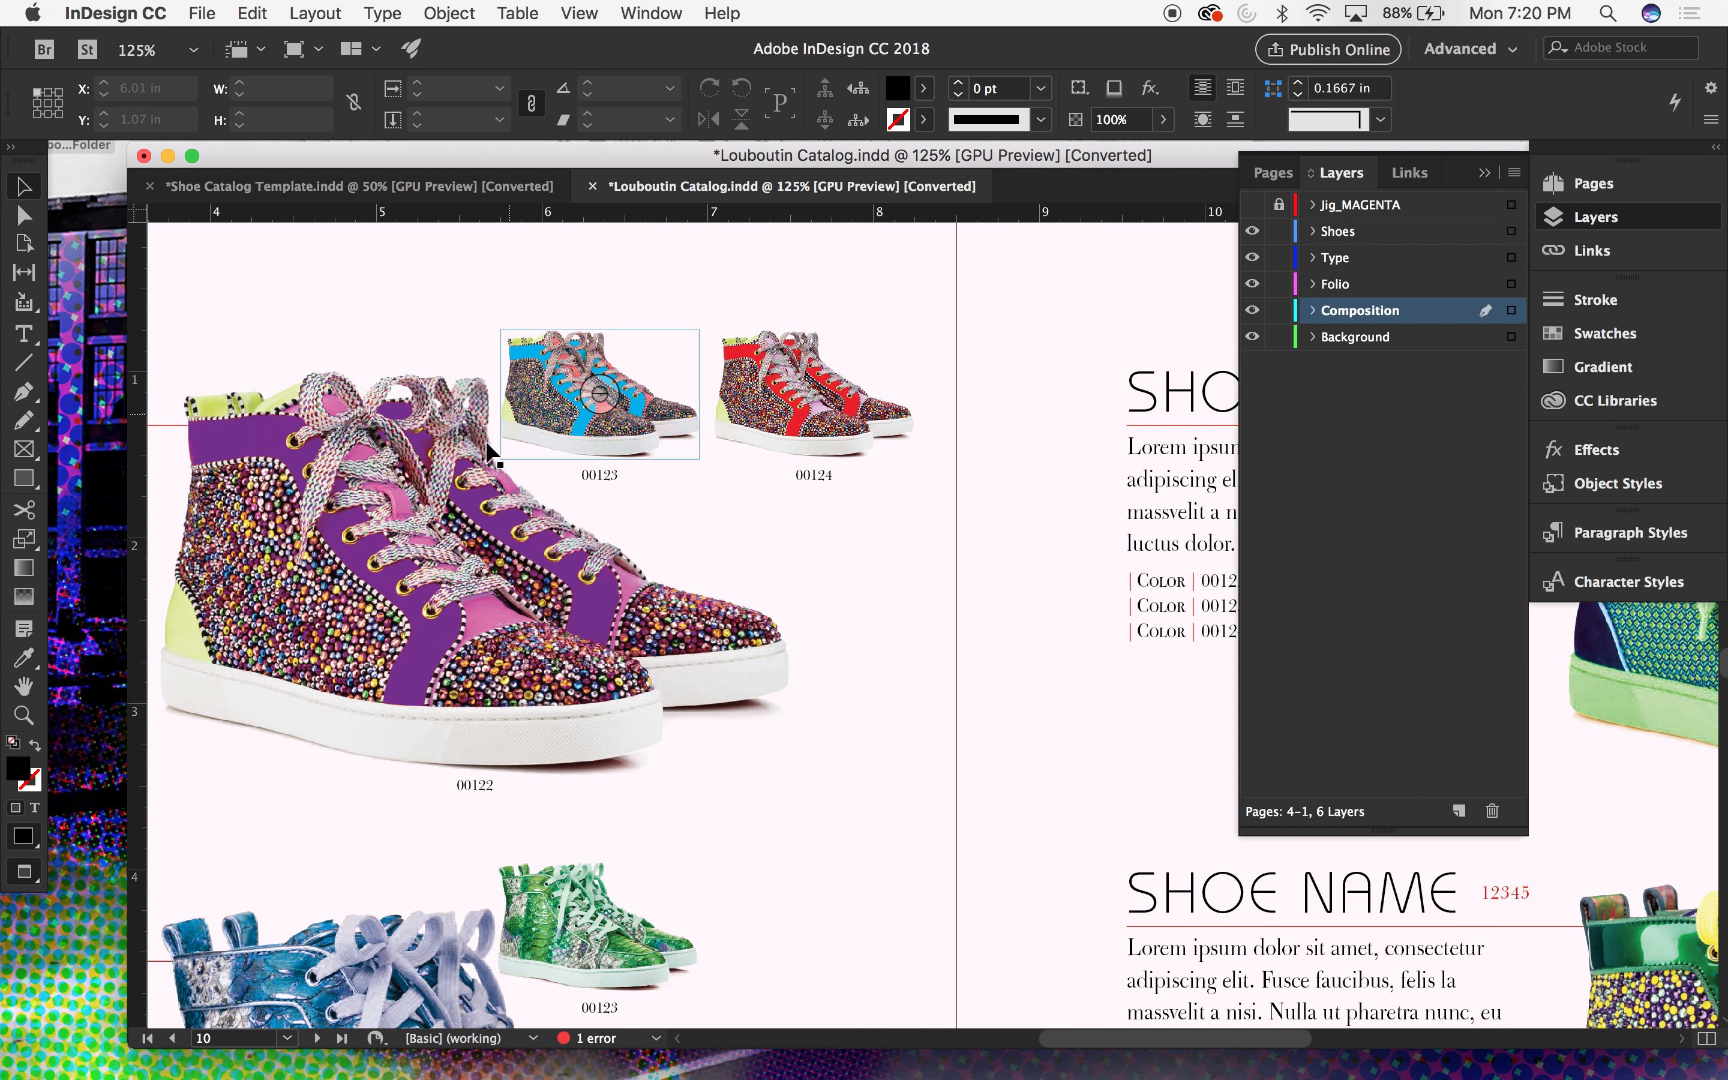
scroll(519, 768, "down", 10)
scroll(519, 768, "left", 2)
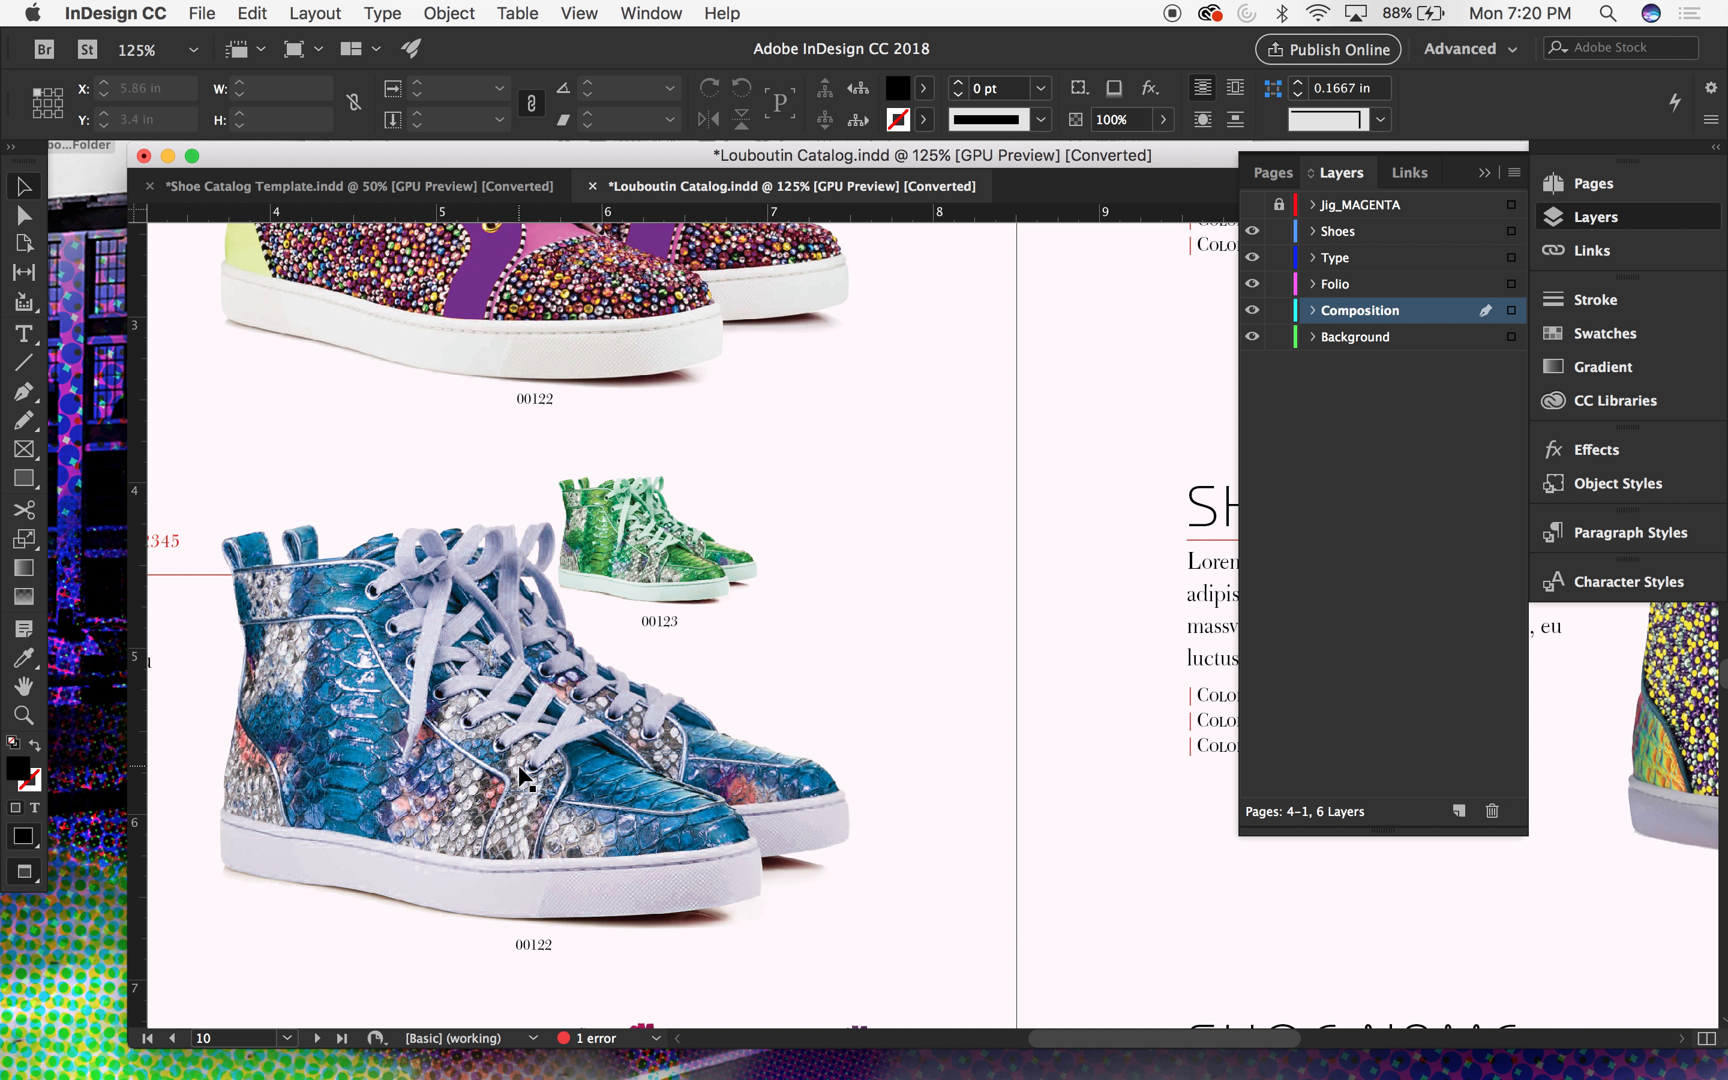
left_click(526, 726)
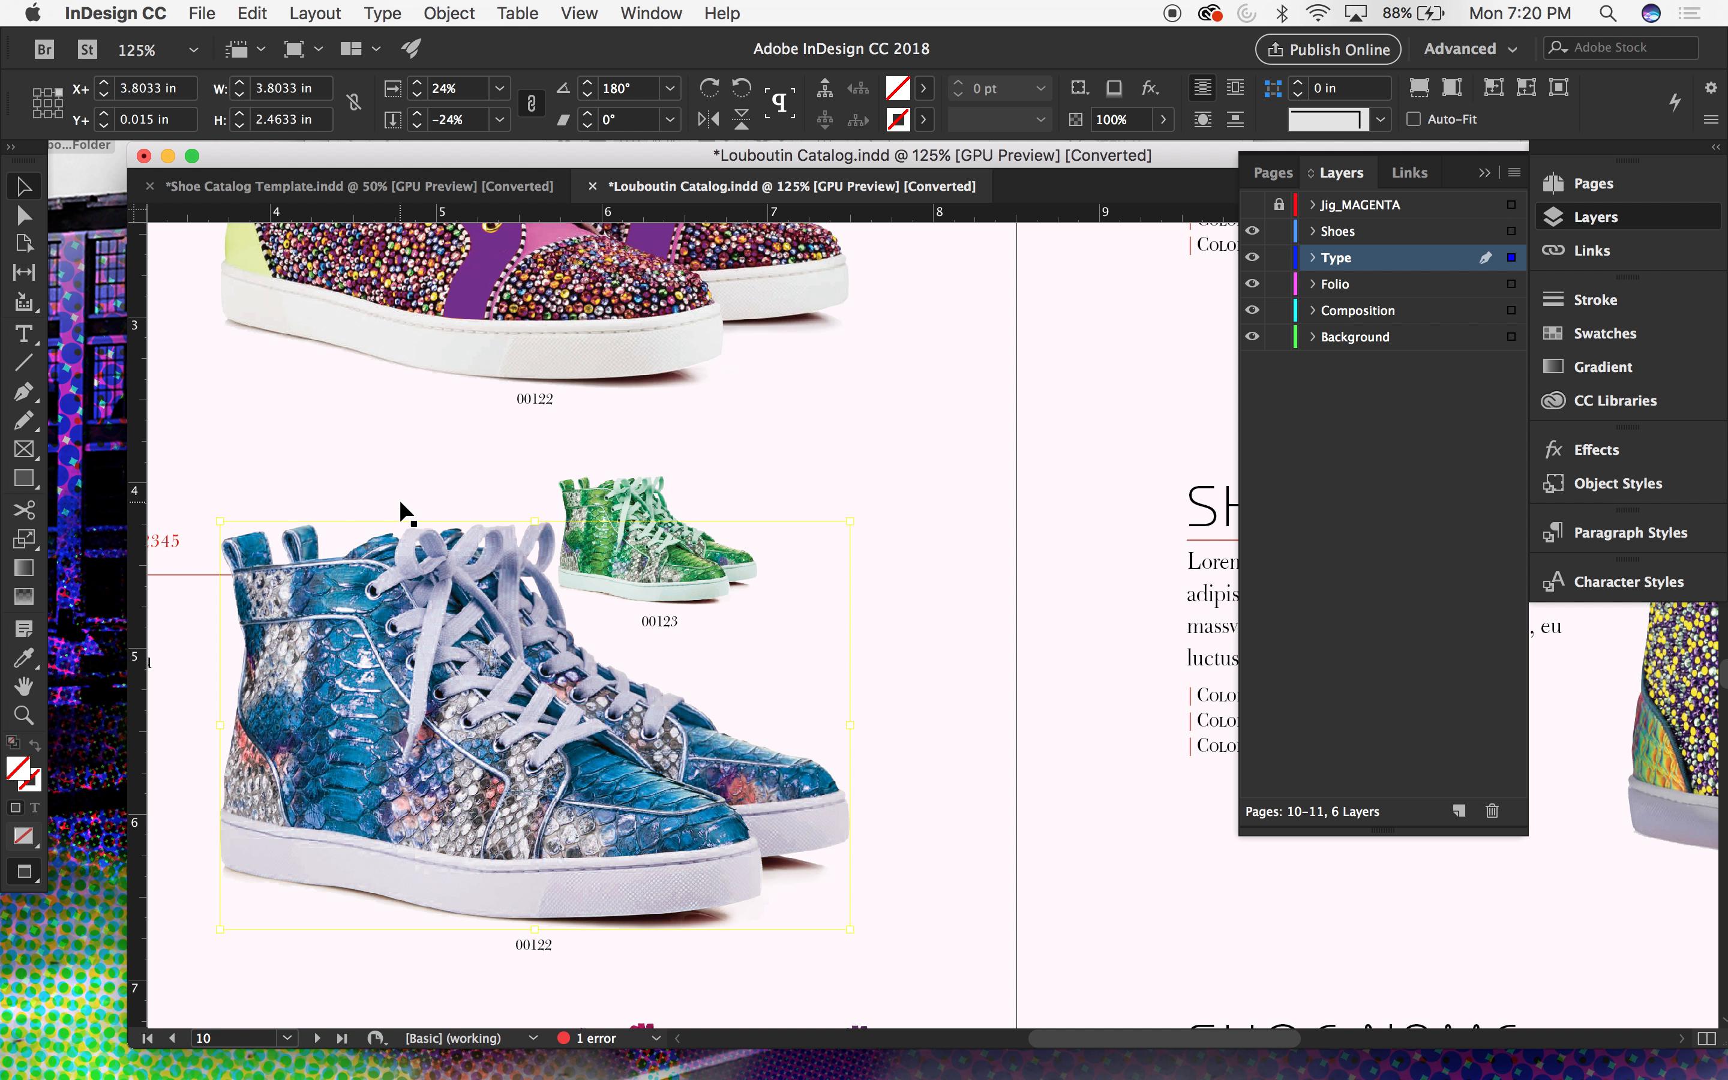
scroll(289, 582, "down", 1)
scroll(289, 582, "left", 1)
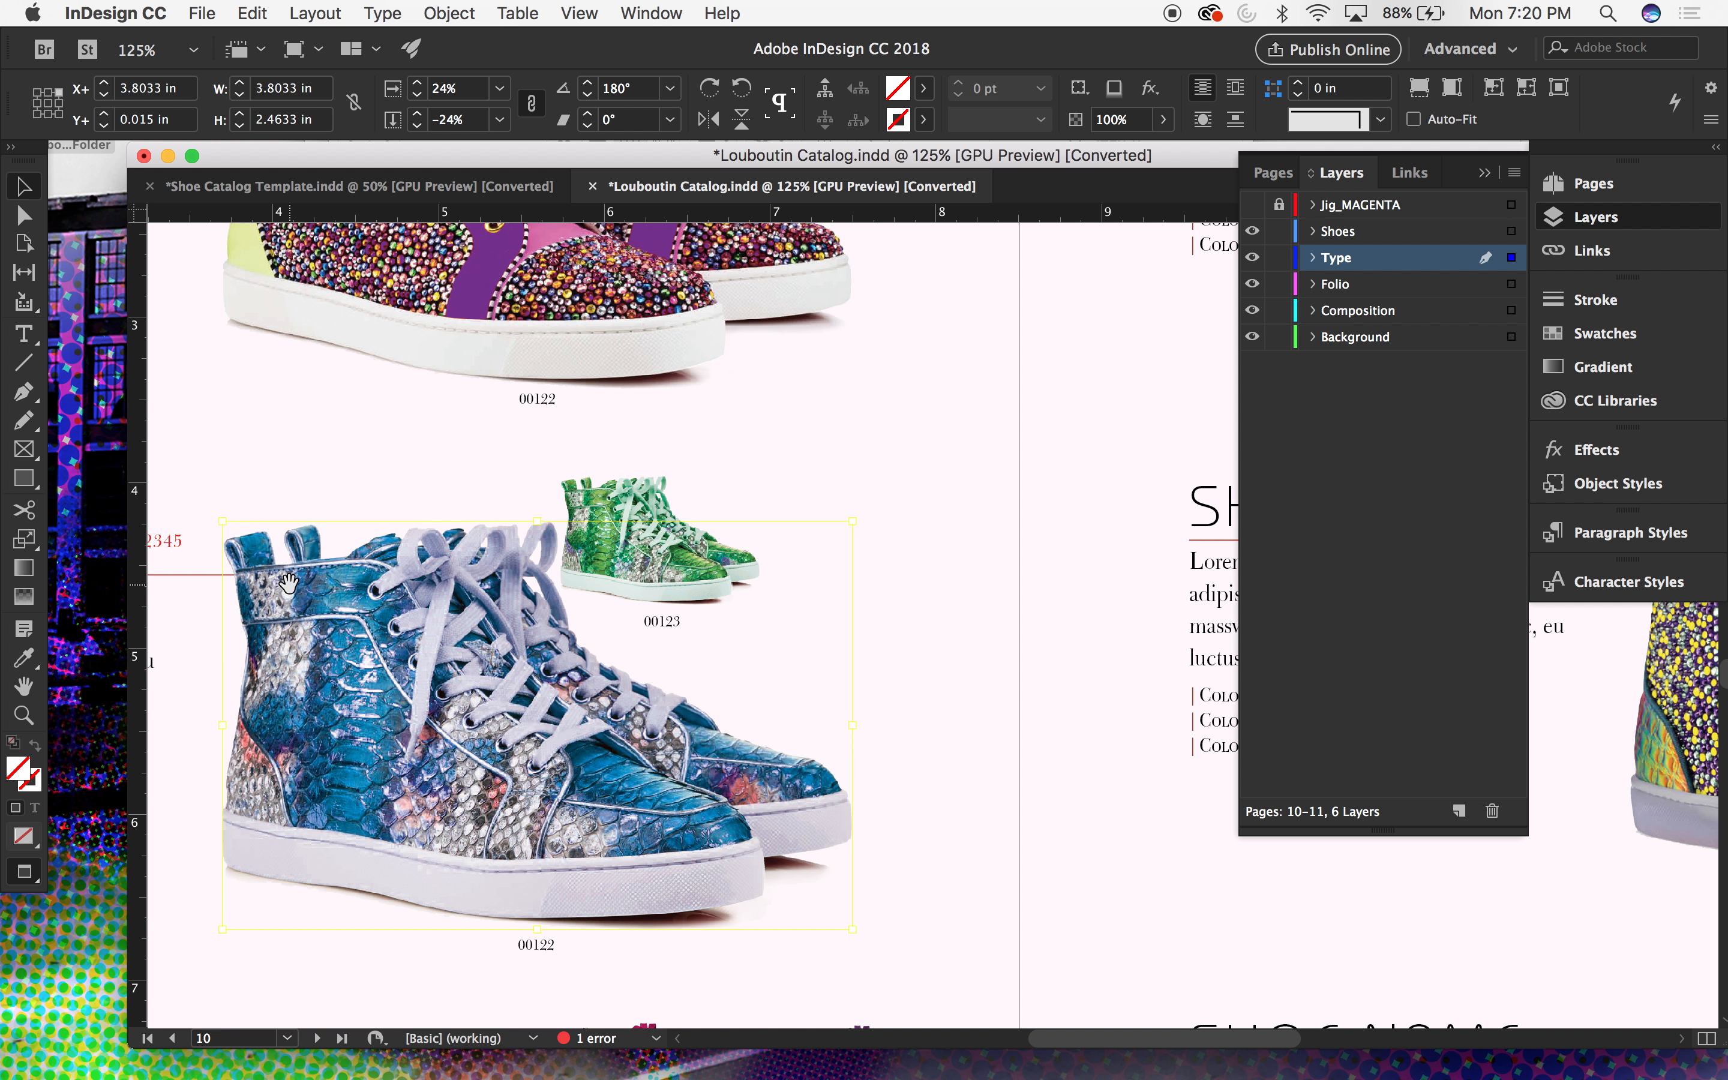
scroll(289, 582, "left", 1)
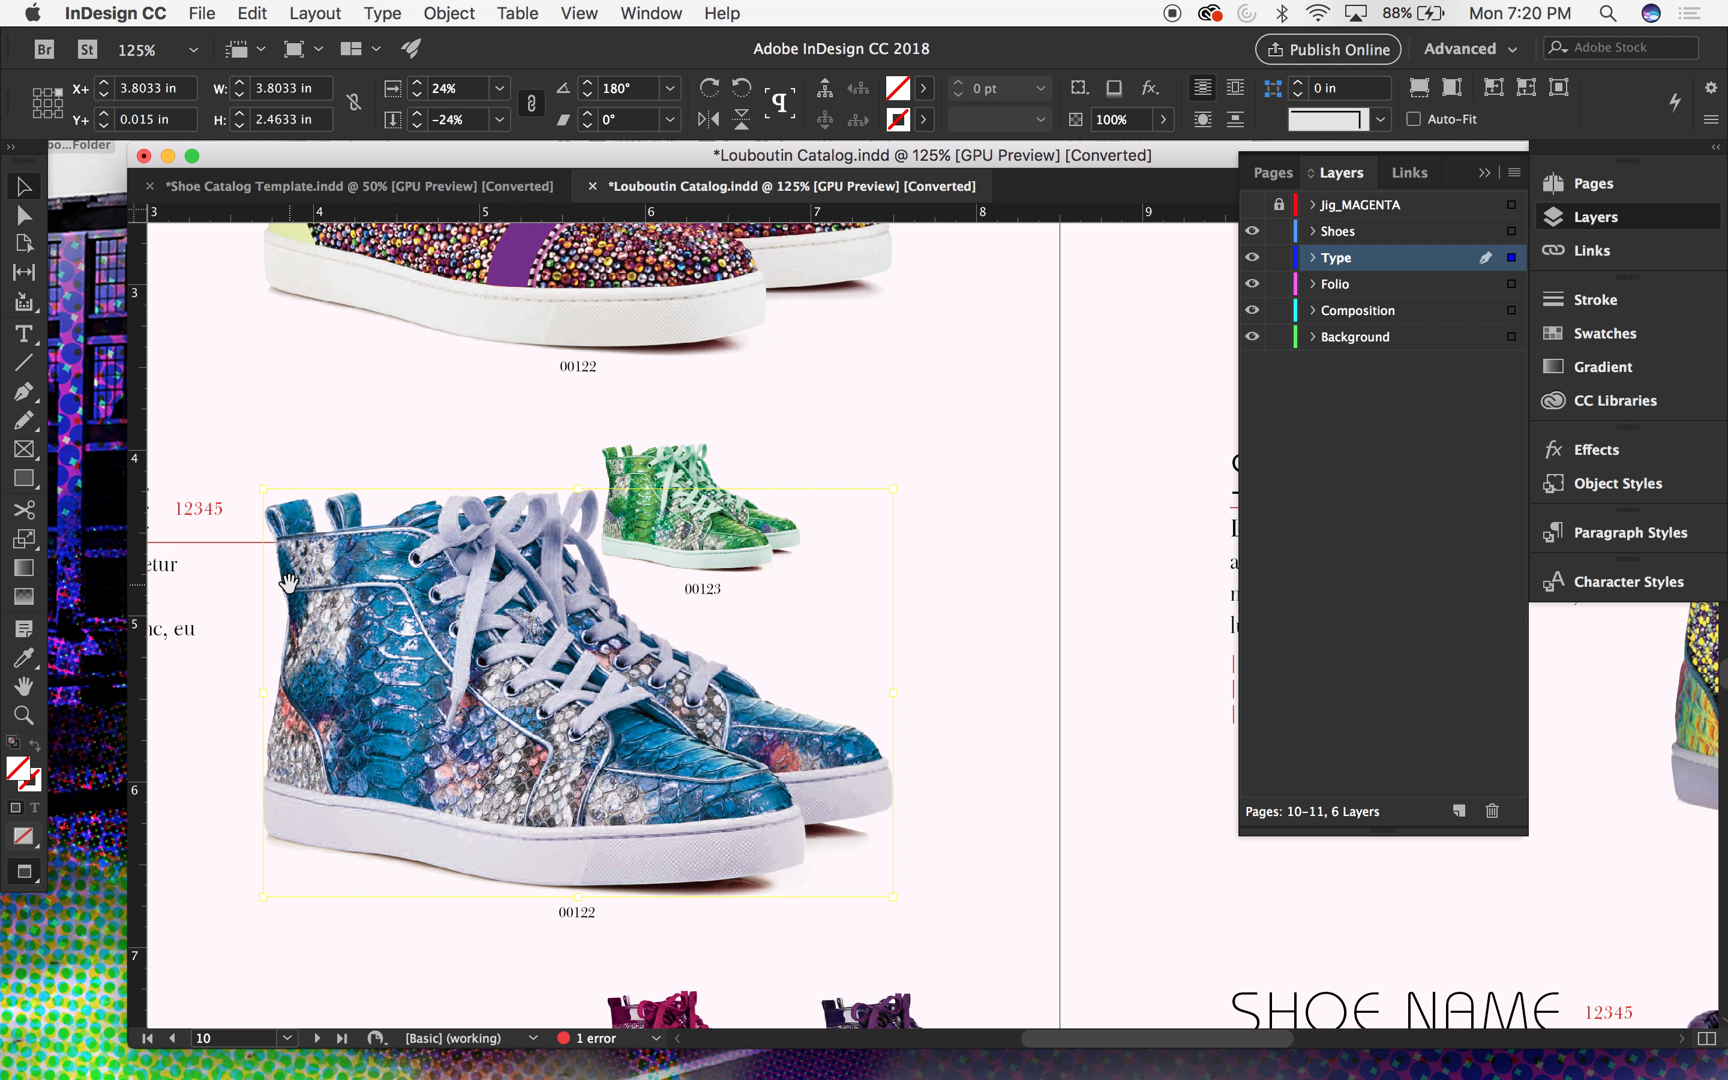
Step: Return to a 50% view of pages 10 and 11 and examine the layout of the whole spread
key("super+minus")
key("super+minus")
key("super+minus")
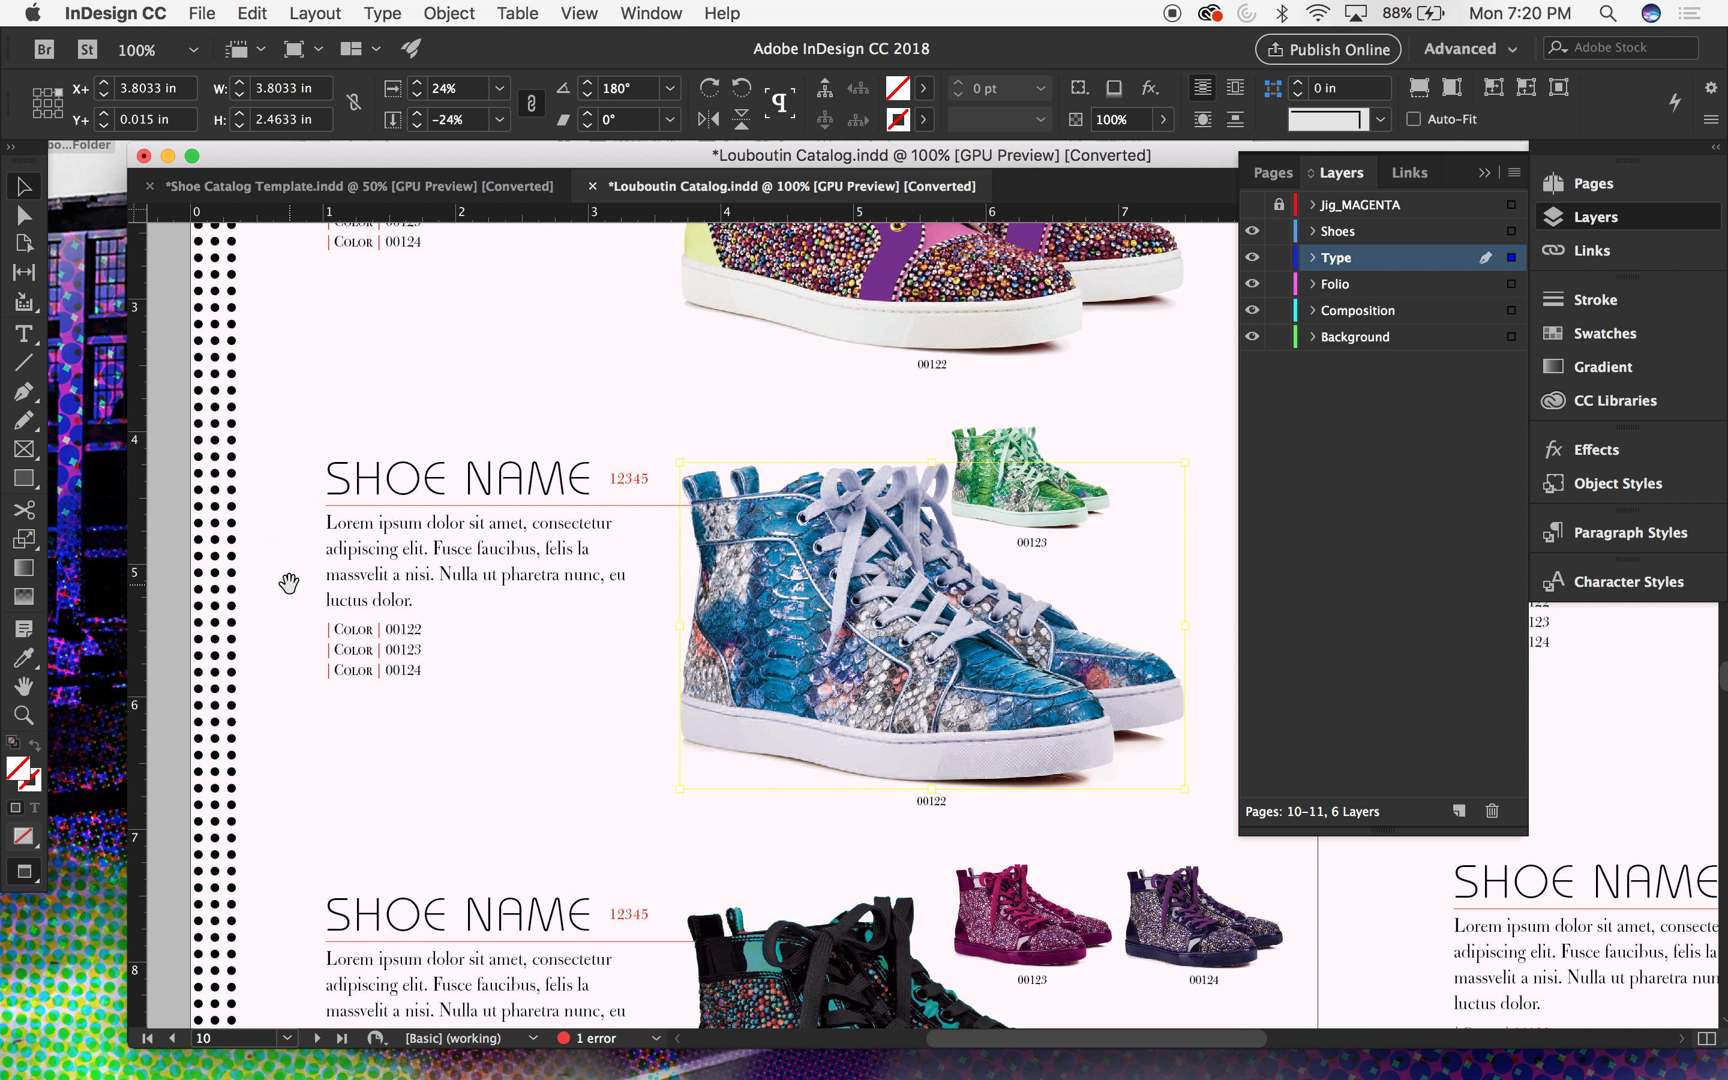
scroll(290, 582, "right", 2)
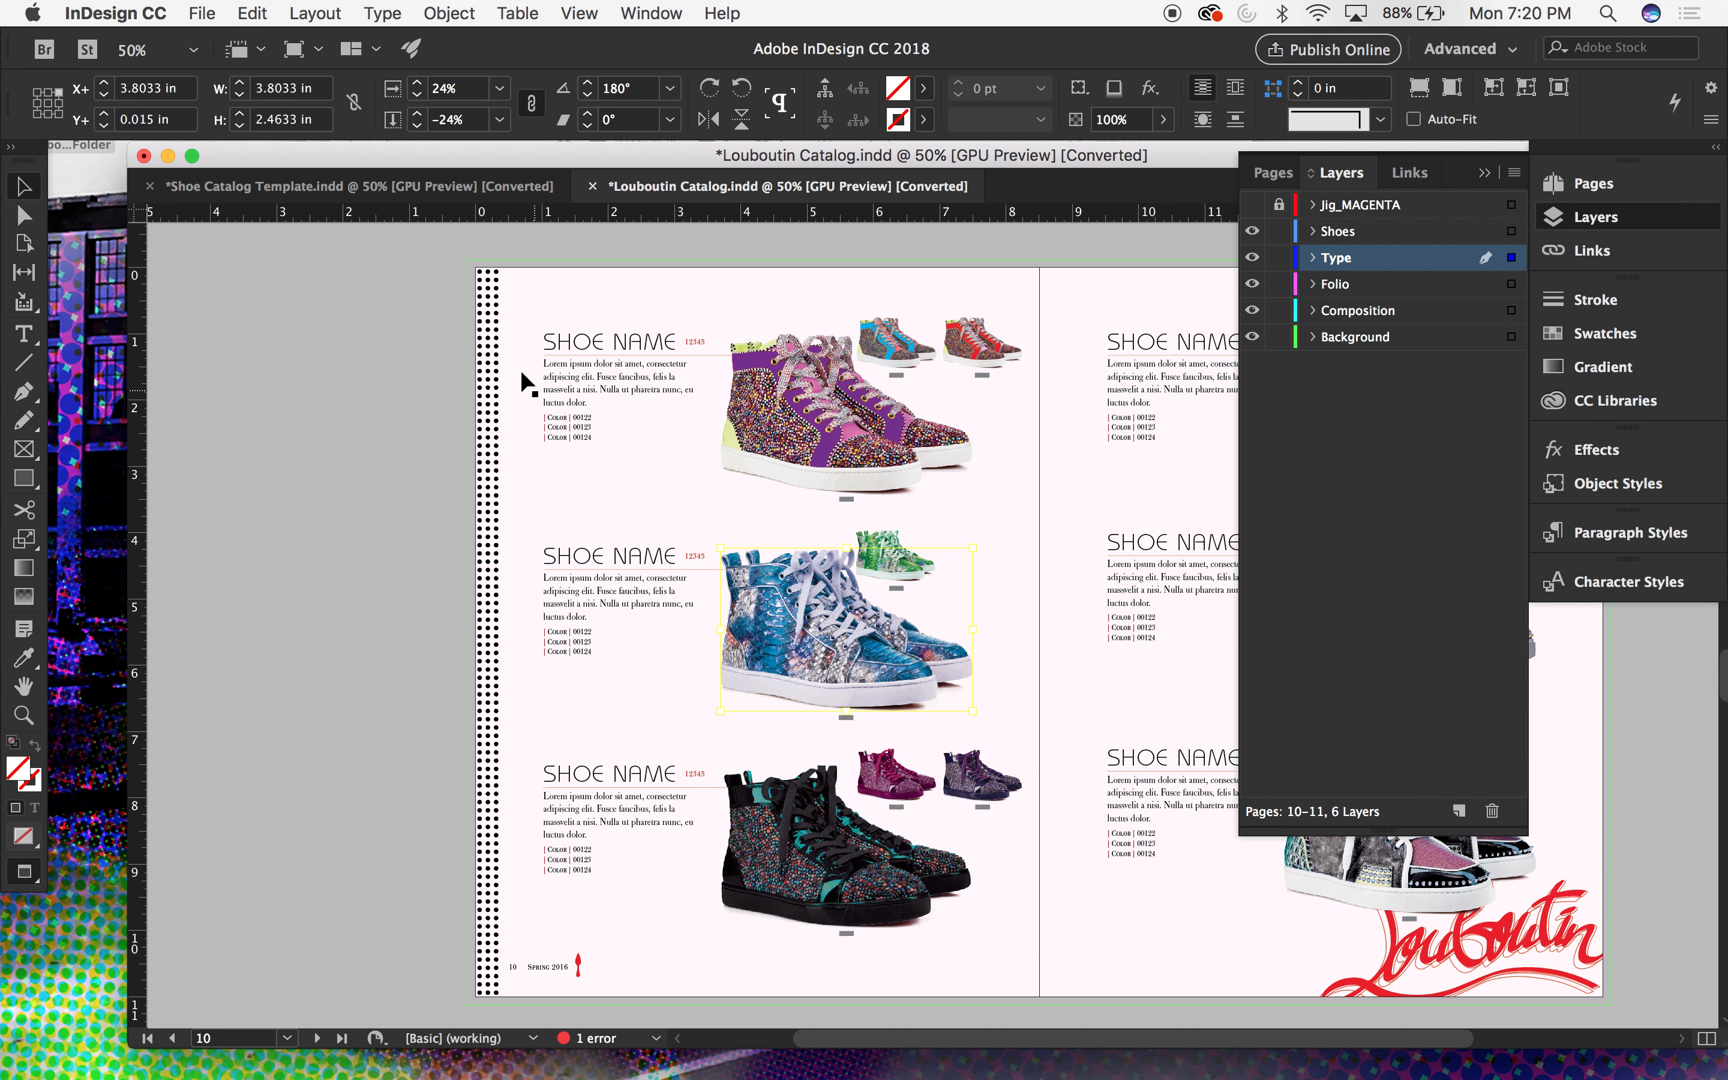
scroll(613, 436, "right", 8)
scroll(613, 436, "down", 1)
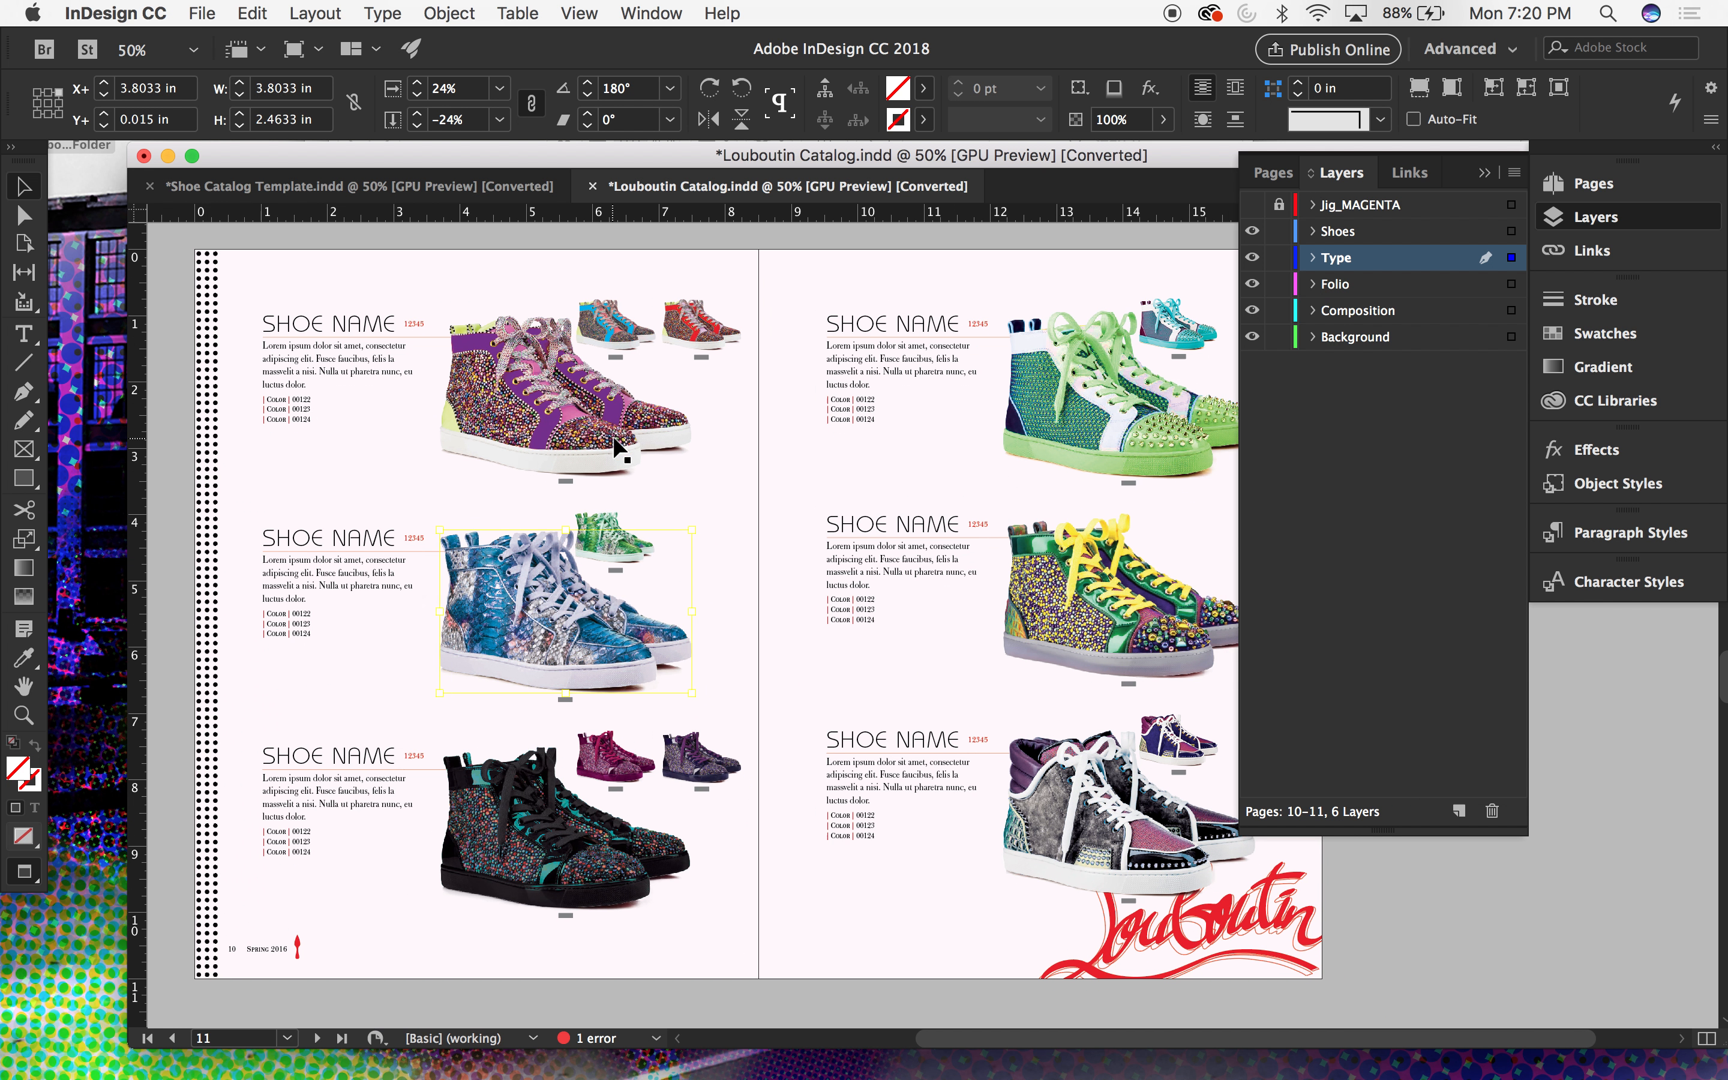
scroll(614, 439, "right", 2)
scroll(614, 439, "down", 2)
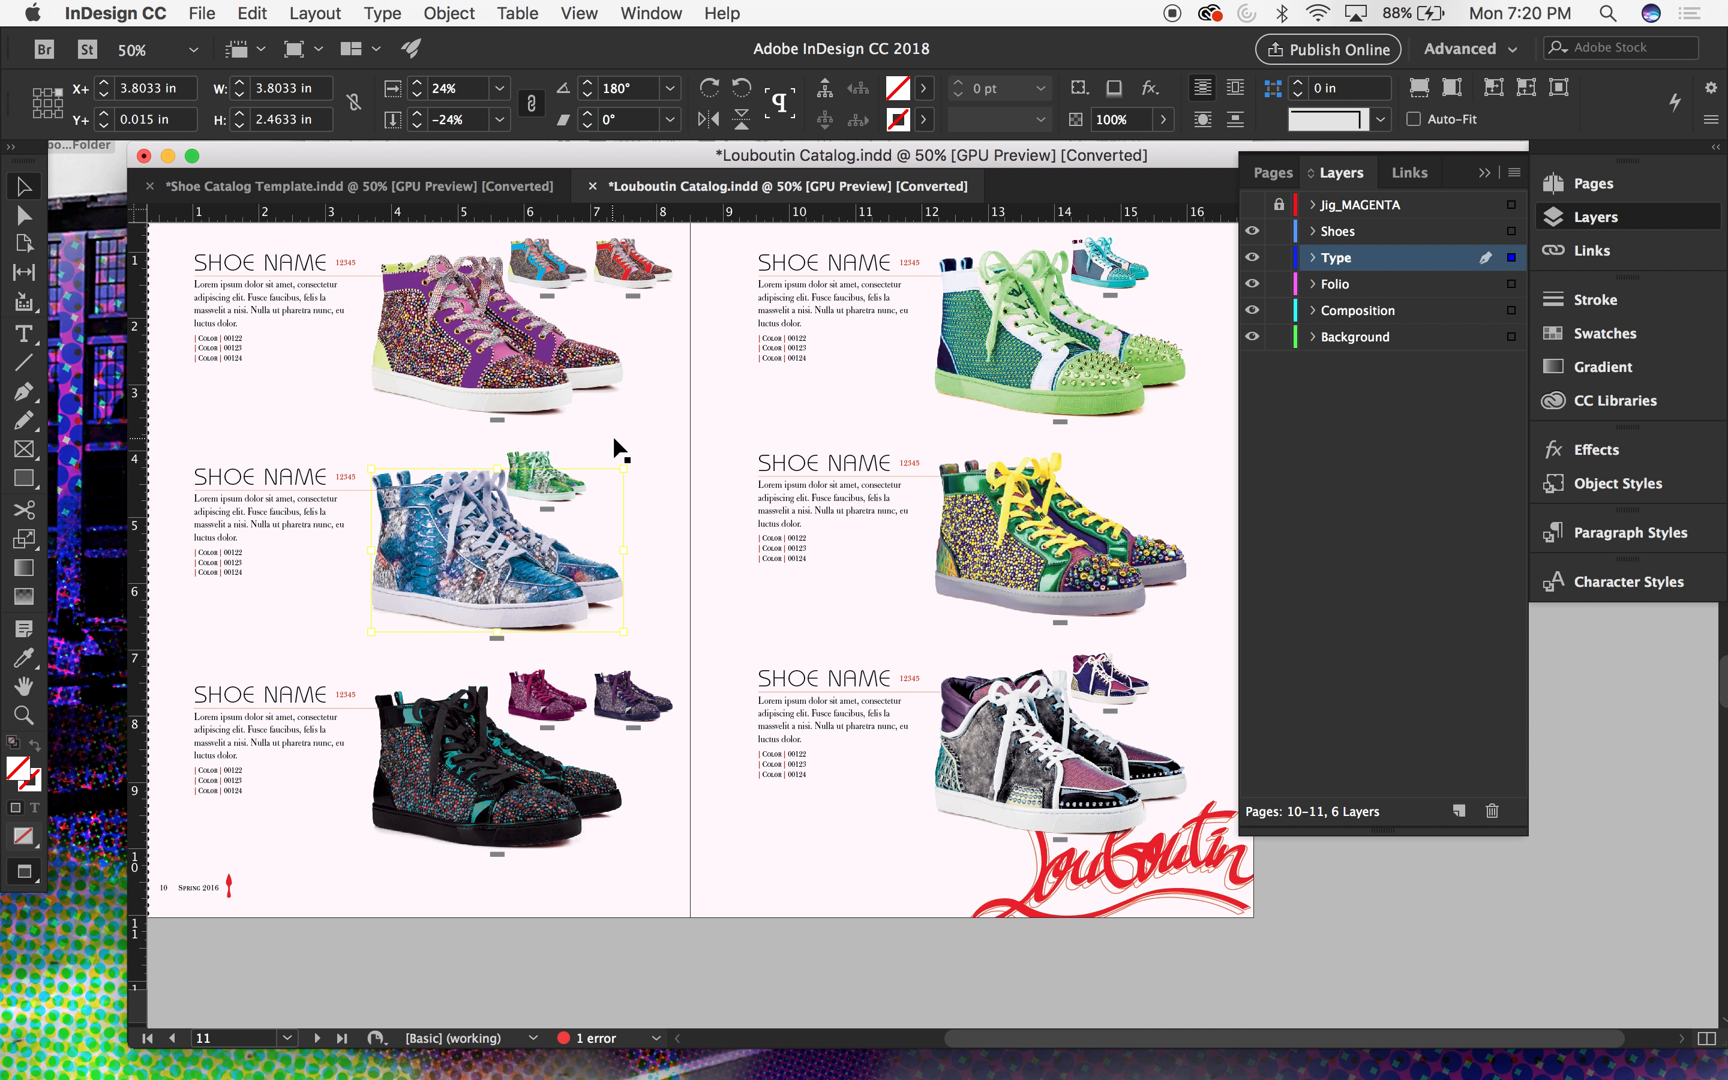
scroll(614, 439, "up", 1)
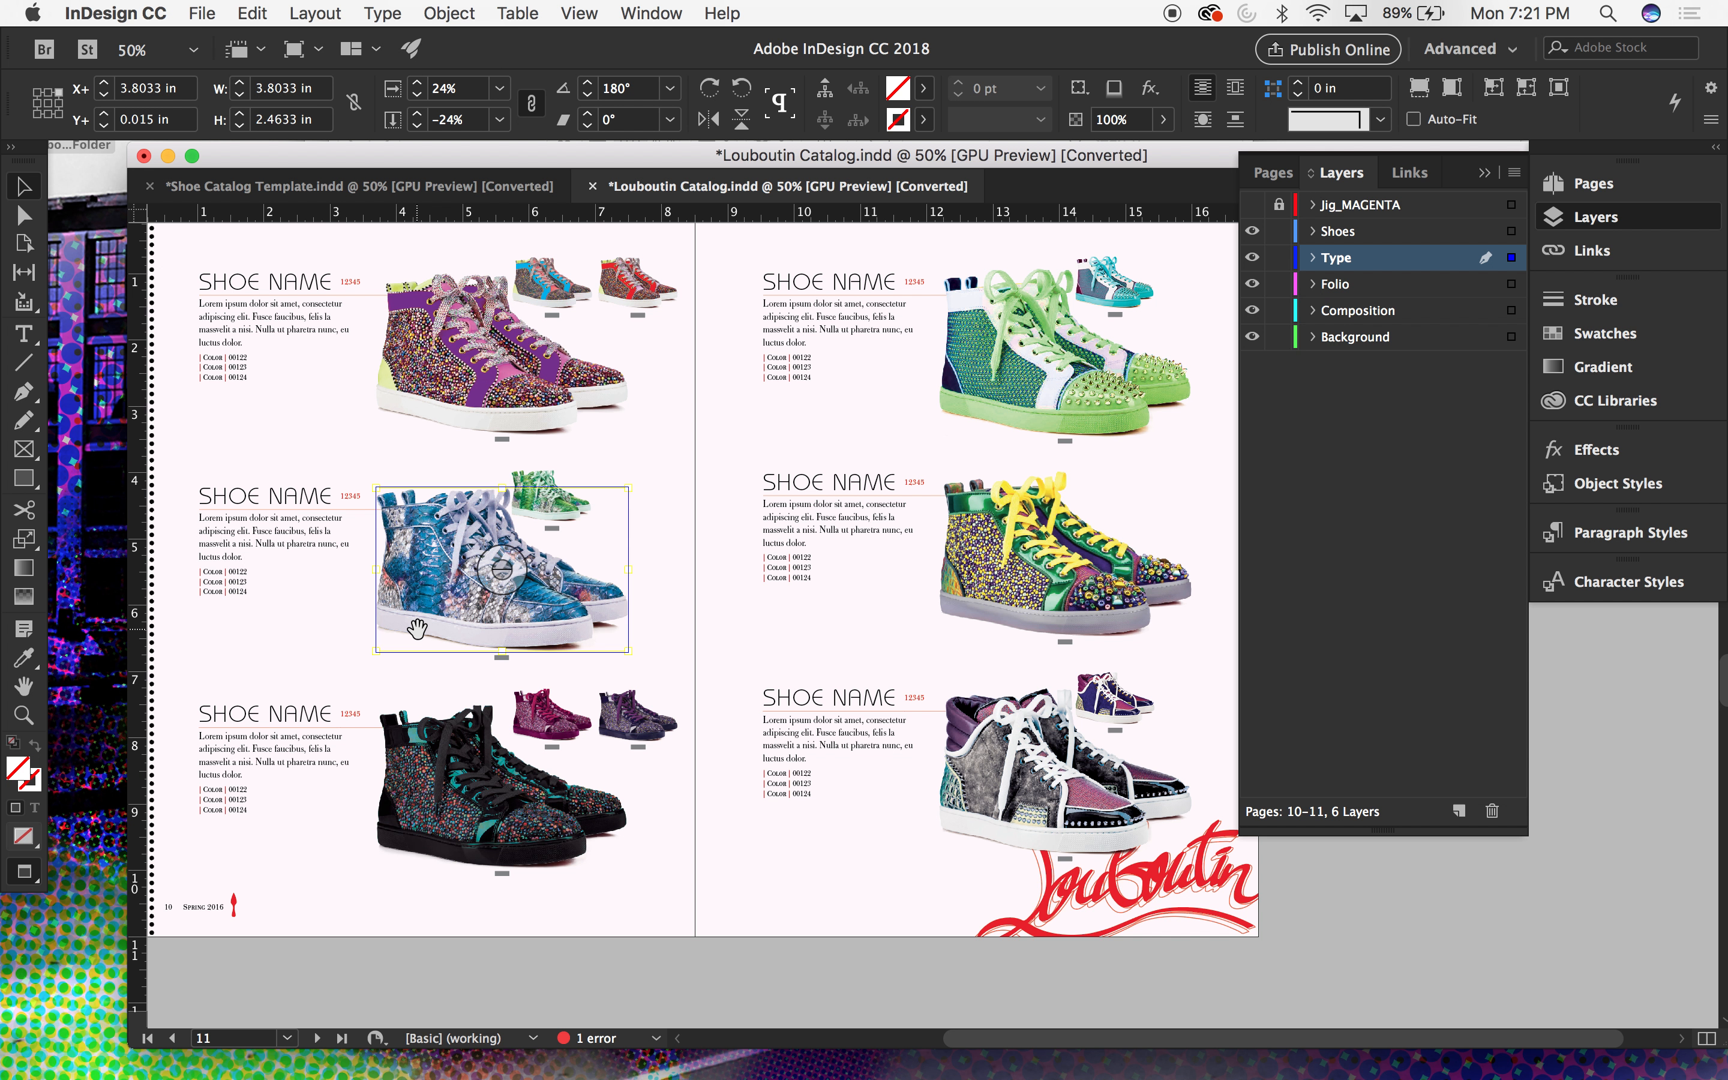
Step: Scale the large Nike sneaker in page 15's lower row to about 227% and move it down over the Louboutin logo
scroll(416, 629, "down", 10)
scroll(416, 628, "down", 3)
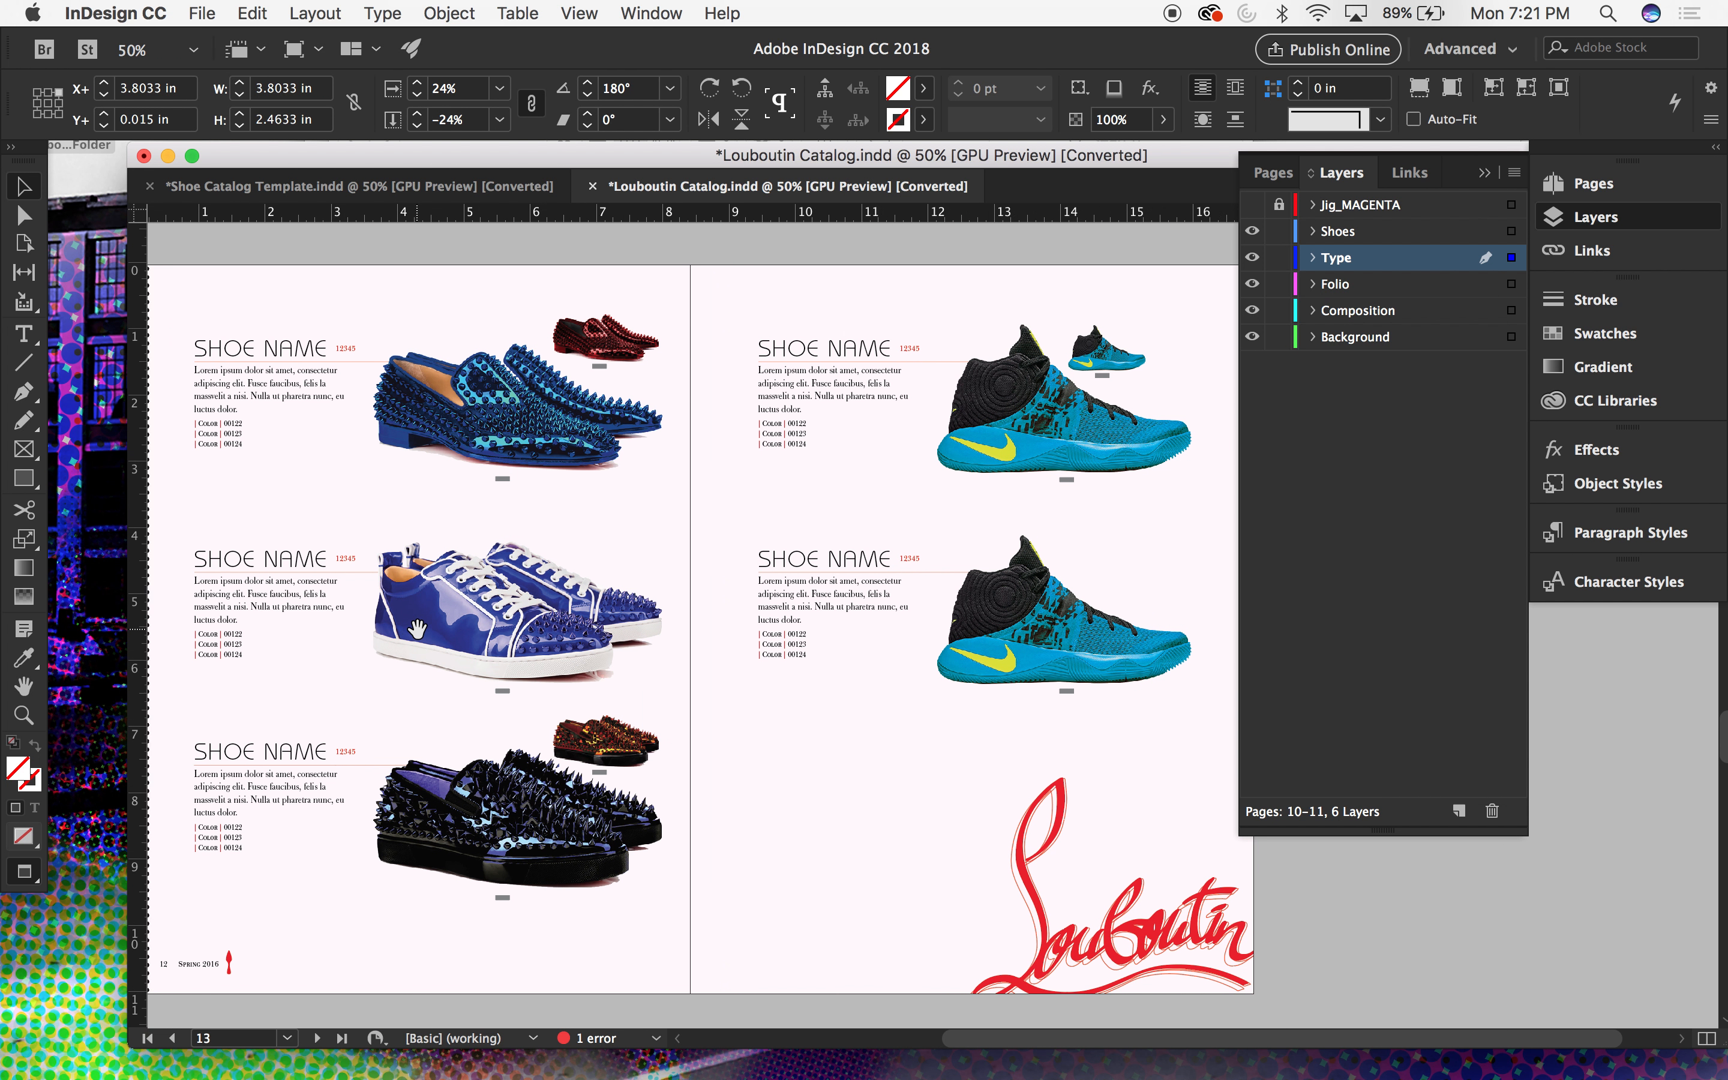
scroll(417, 629, "down", 10)
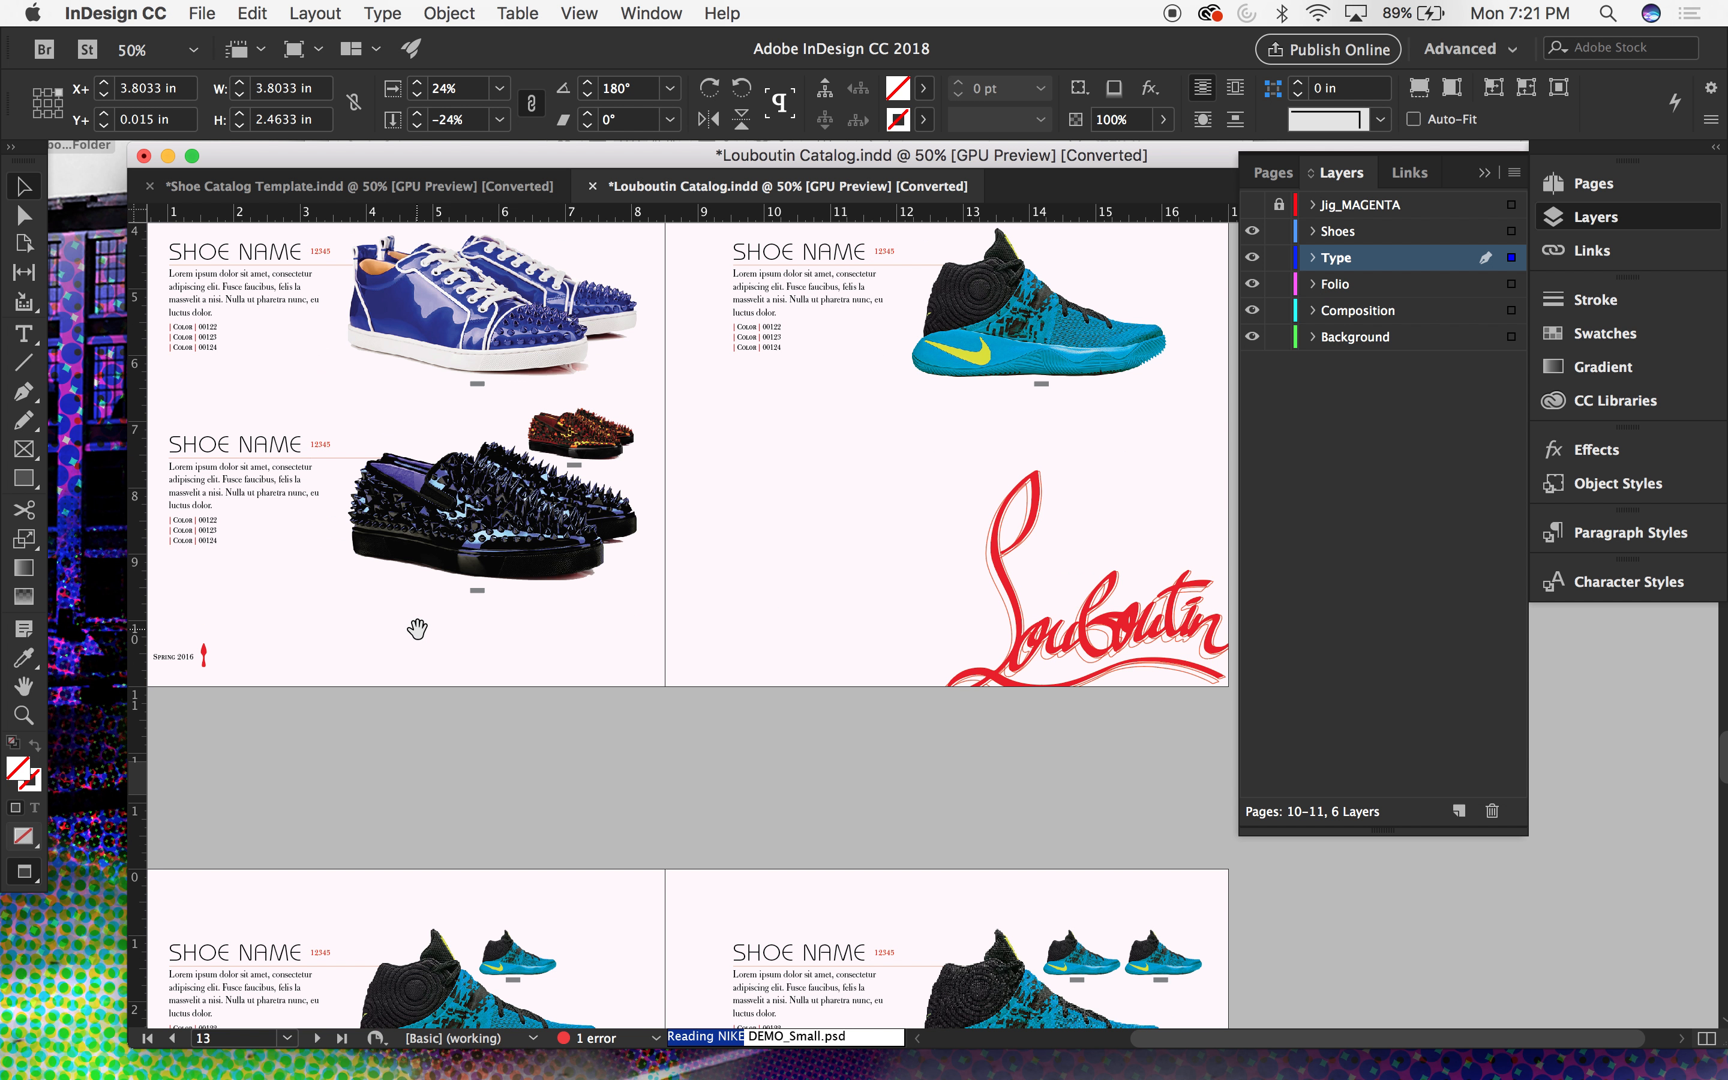
scroll(425, 641, "up", 1)
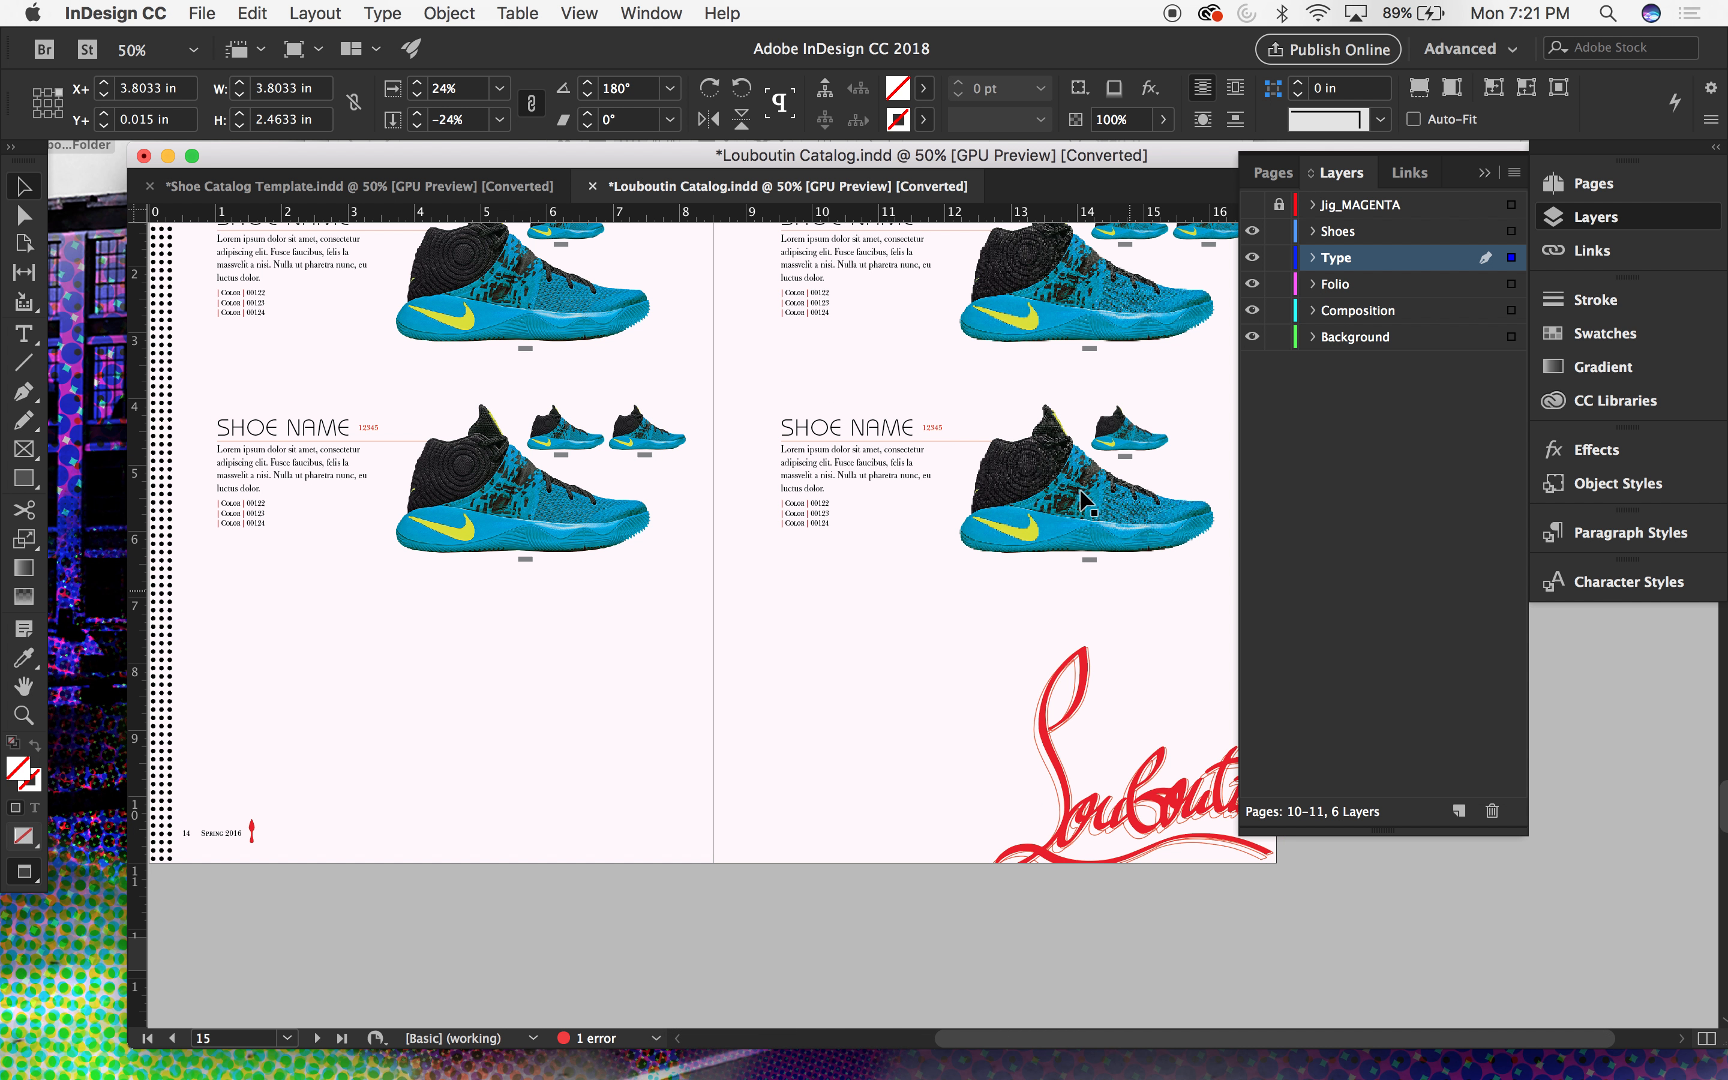
left_click(1017, 500)
key("s")
left_click(1070, 410)
left_click_drag(961, 648, 720, 903)
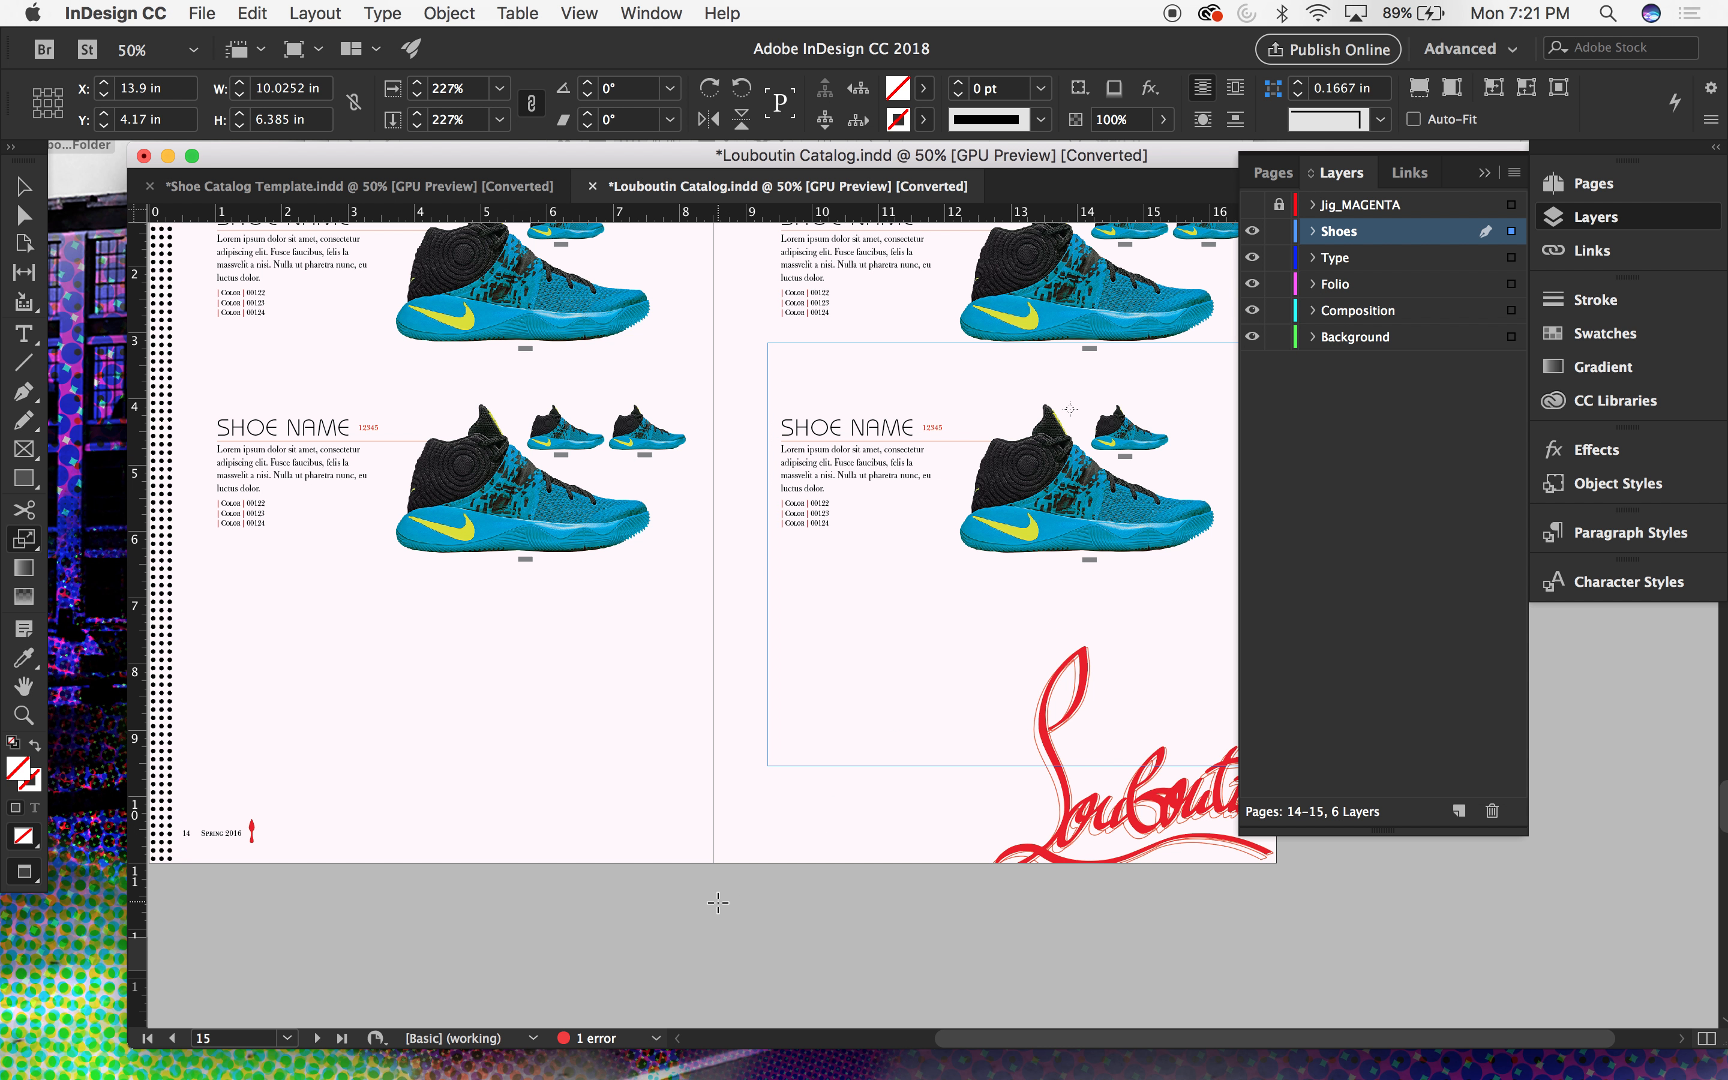
key("v")
left_click_drag(953, 544, 955, 595)
left_click(1382, 923)
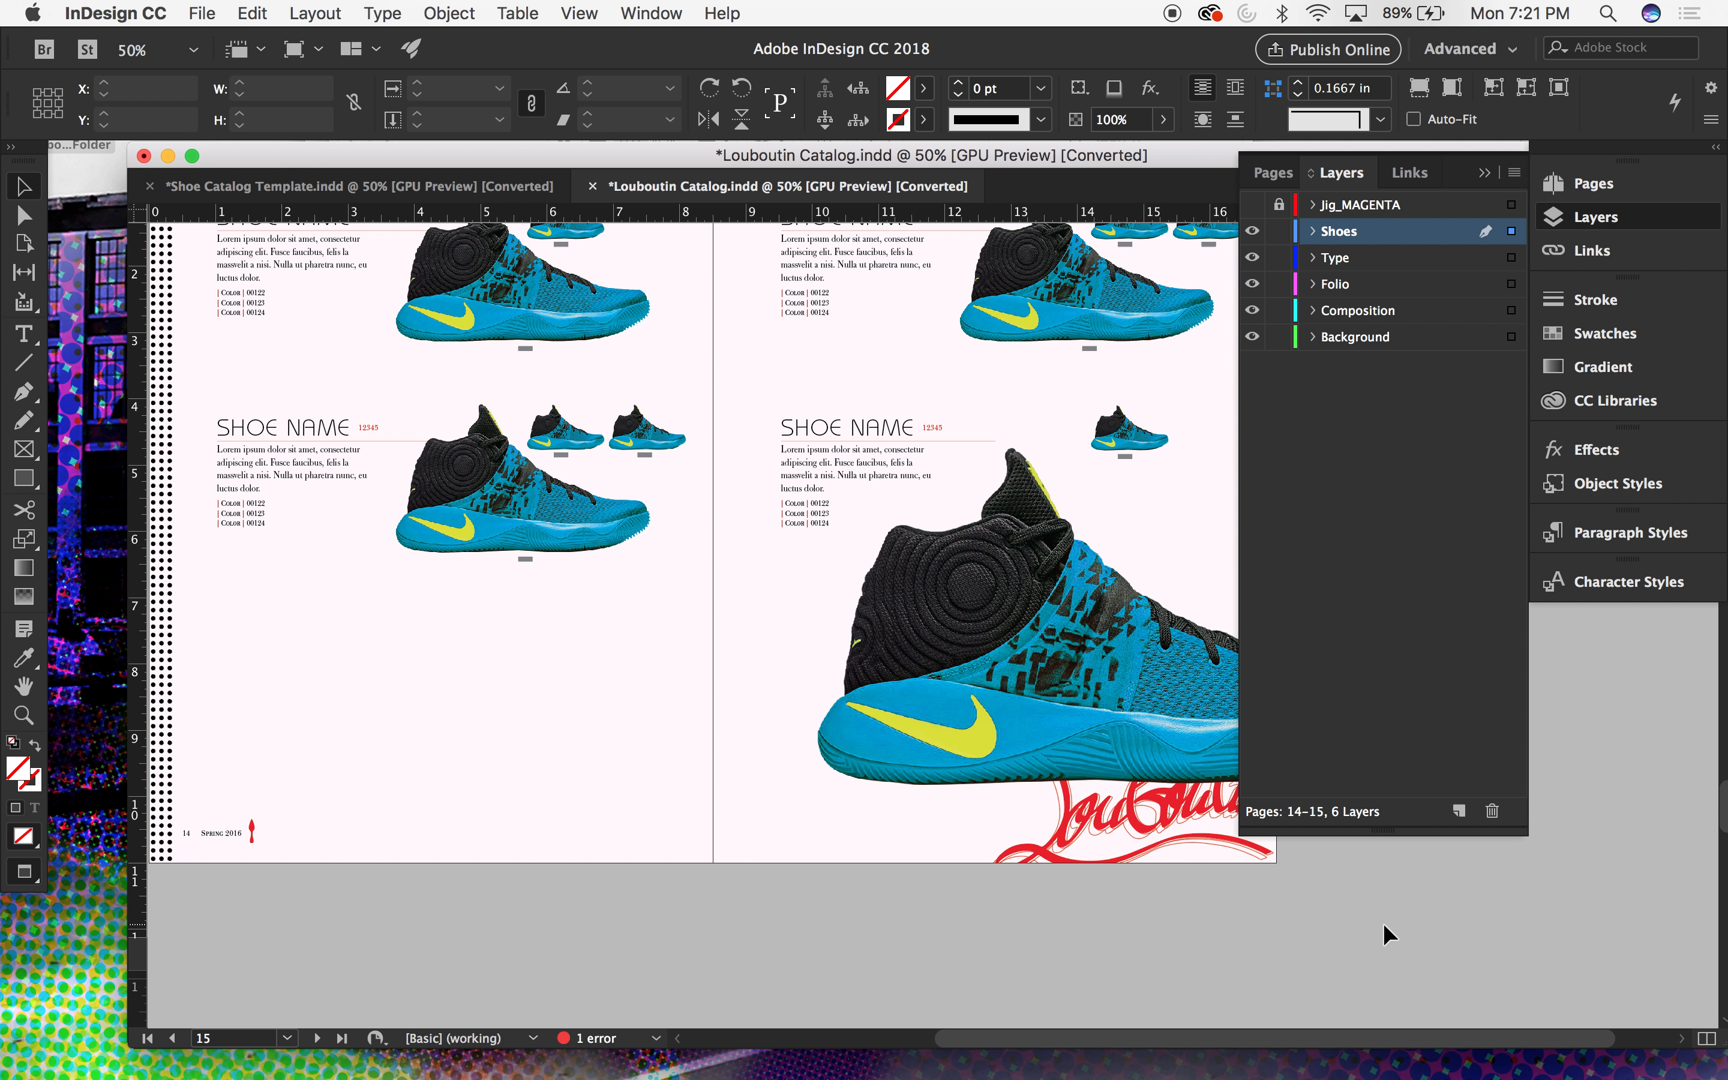
Step: Examine the oversized sneaker on page 15, then compare it with the shoe sizing and spacing on pages 10 and 11
scroll(1382, 923, "right", 5)
scroll(1382, 924, "up", 2)
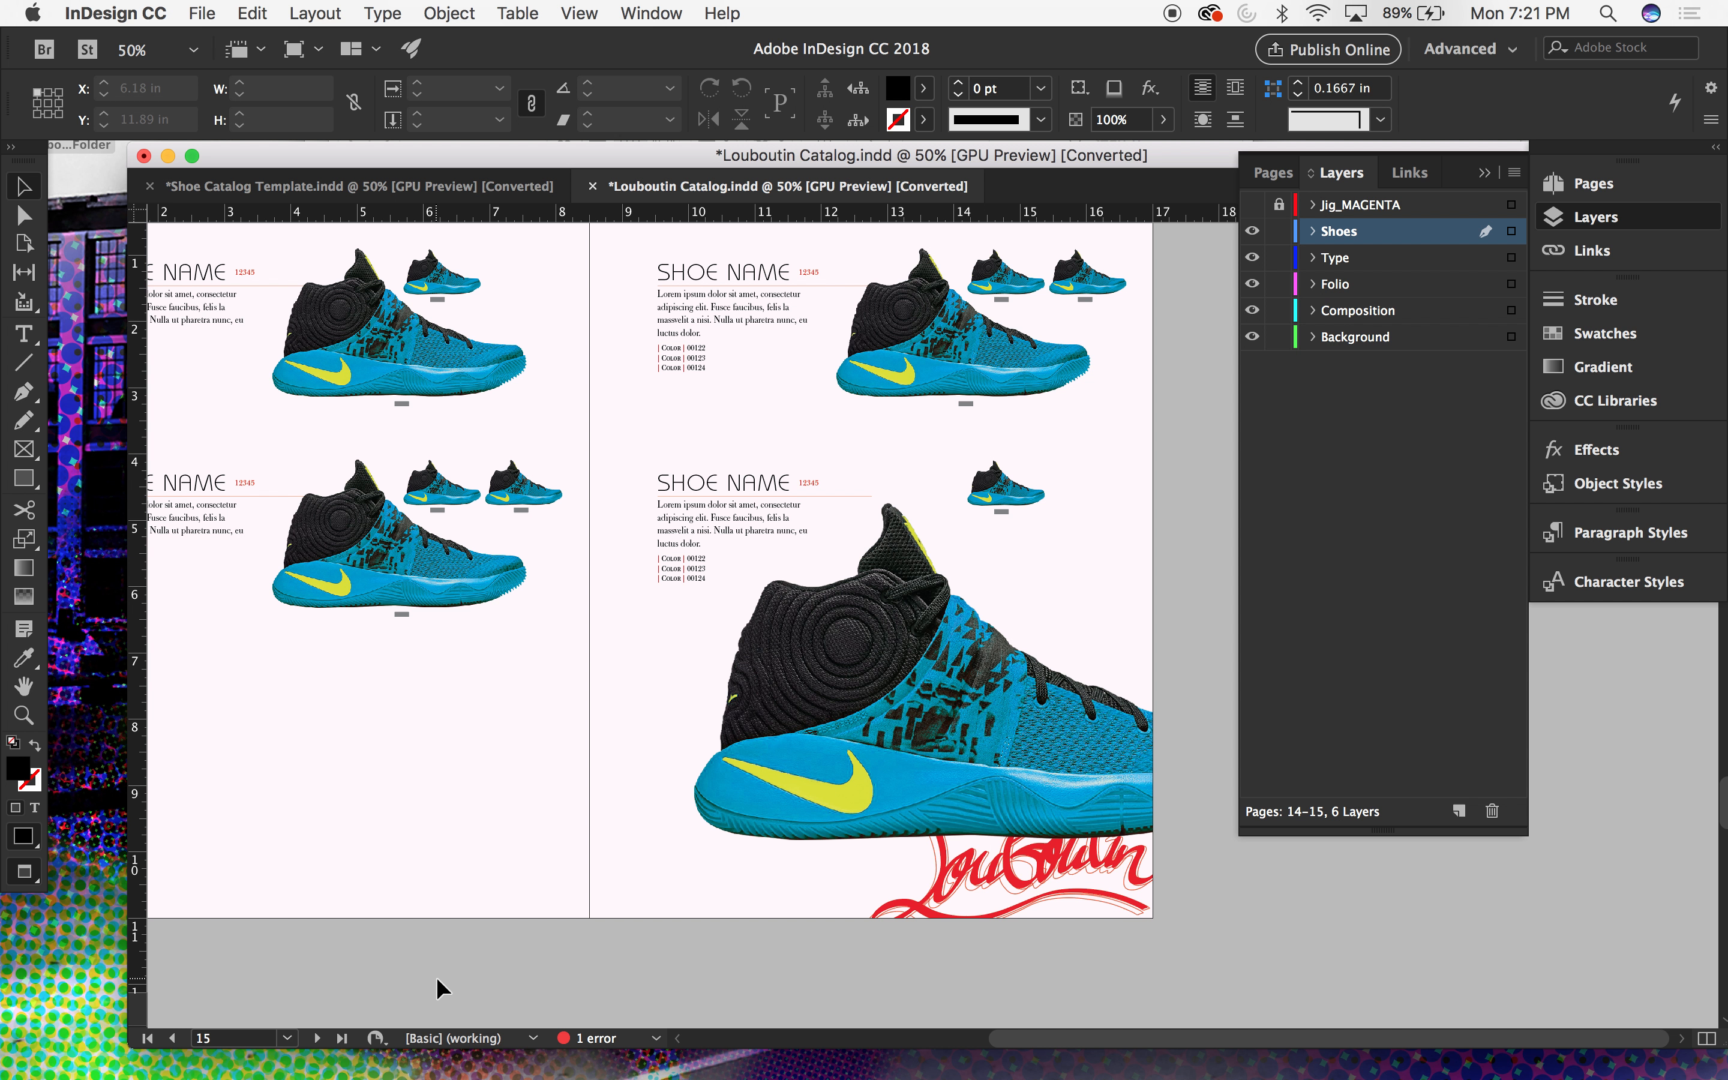
scroll(436, 978, "up", 10)
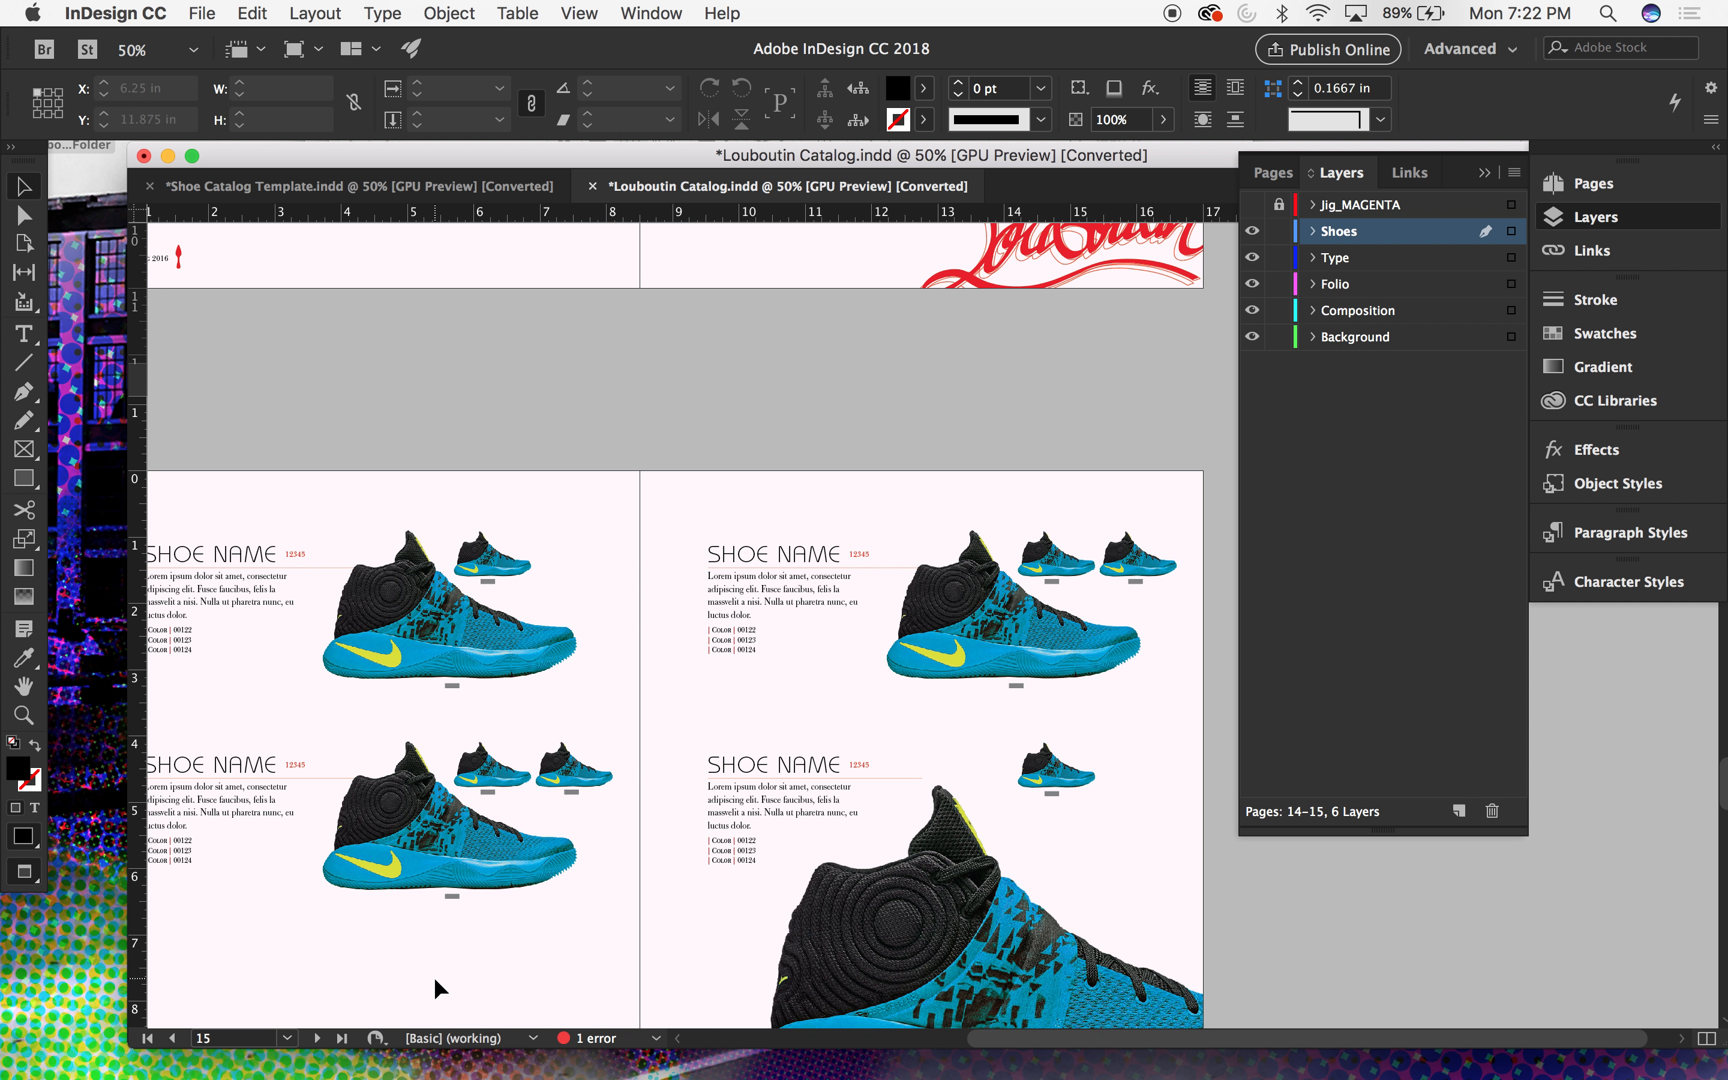
scroll(433, 978, "up", 10)
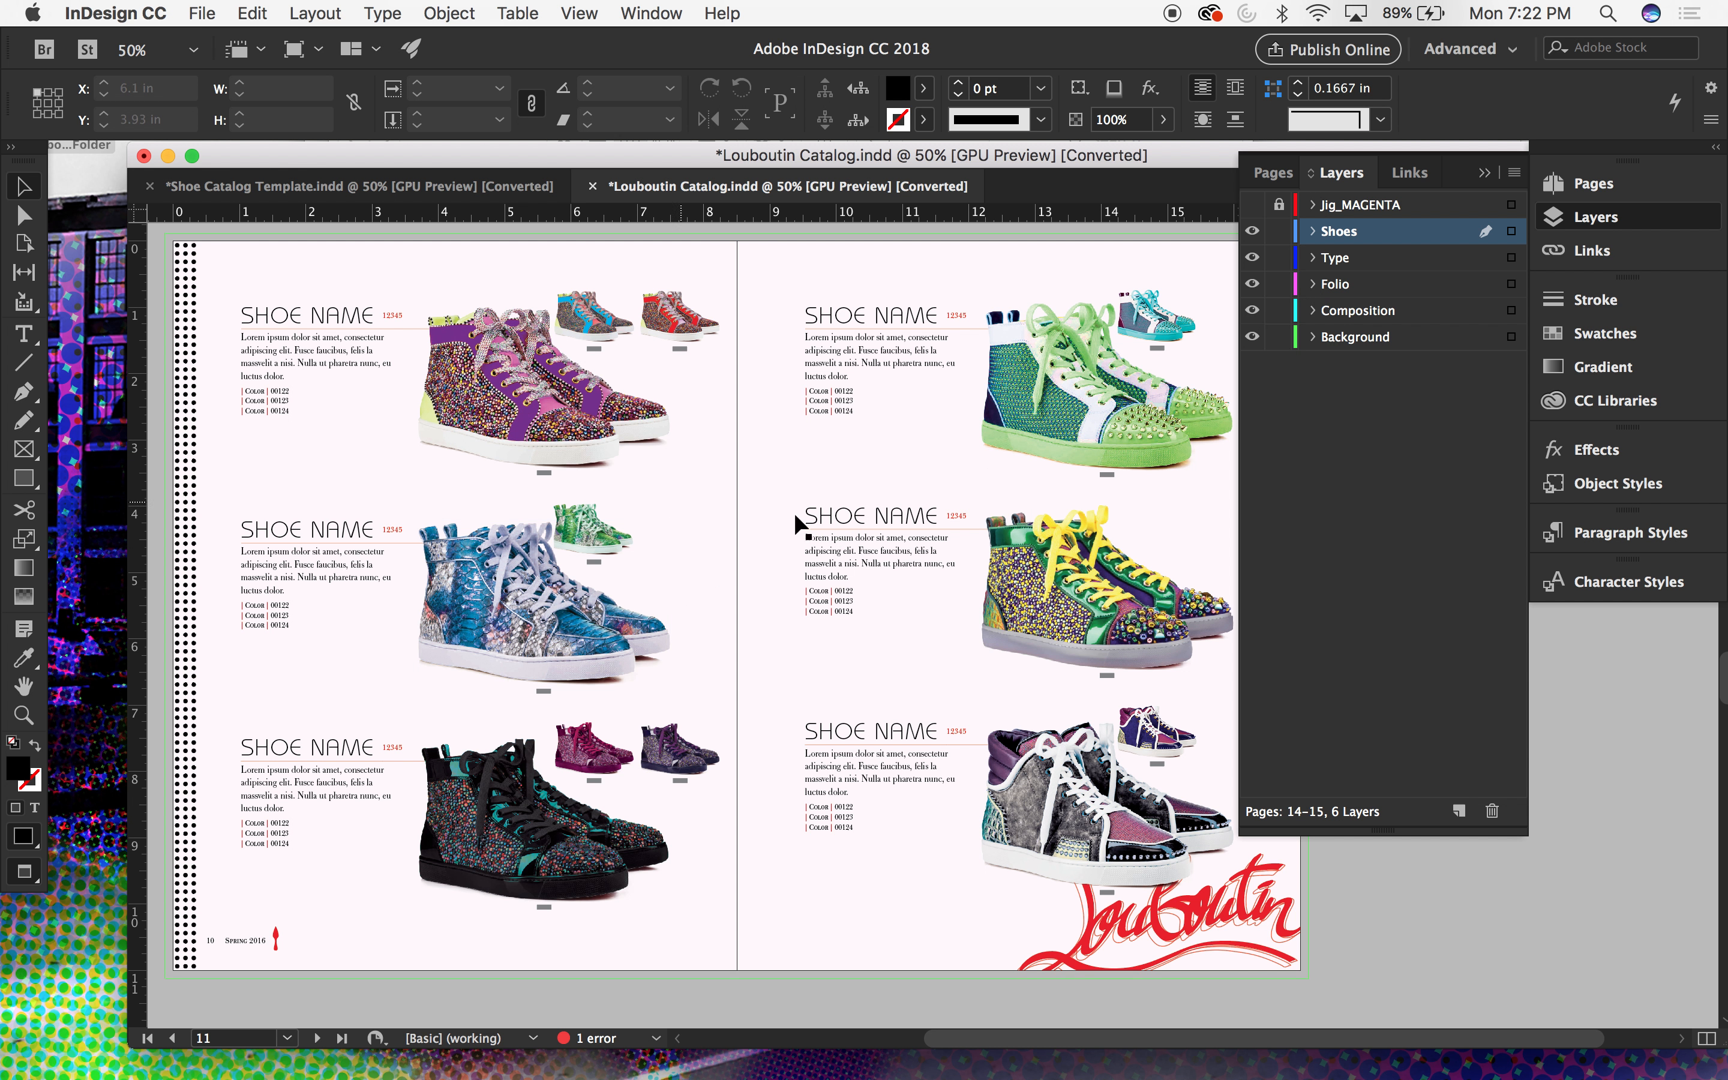
scroll(840, 570, "right", 2)
scroll(840, 570, "up", 1)
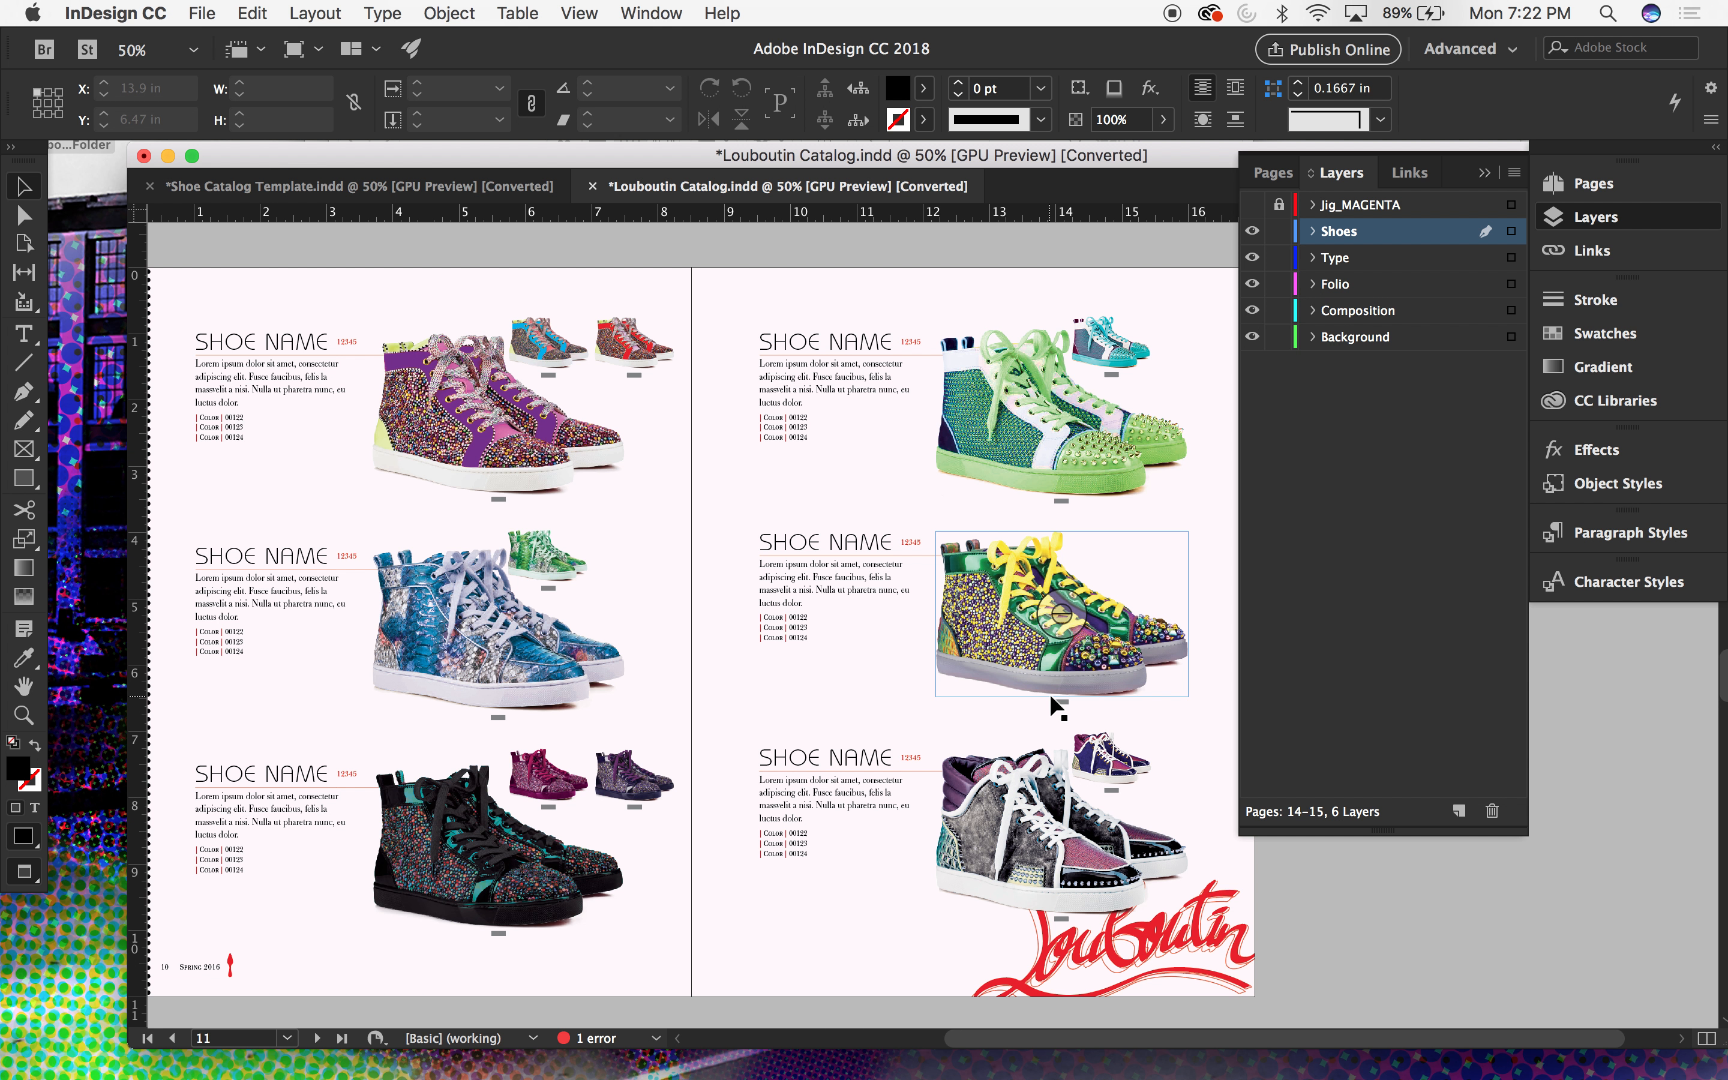
scroll(673, 577, "down", 2)
scroll(673, 577, "left", 1)
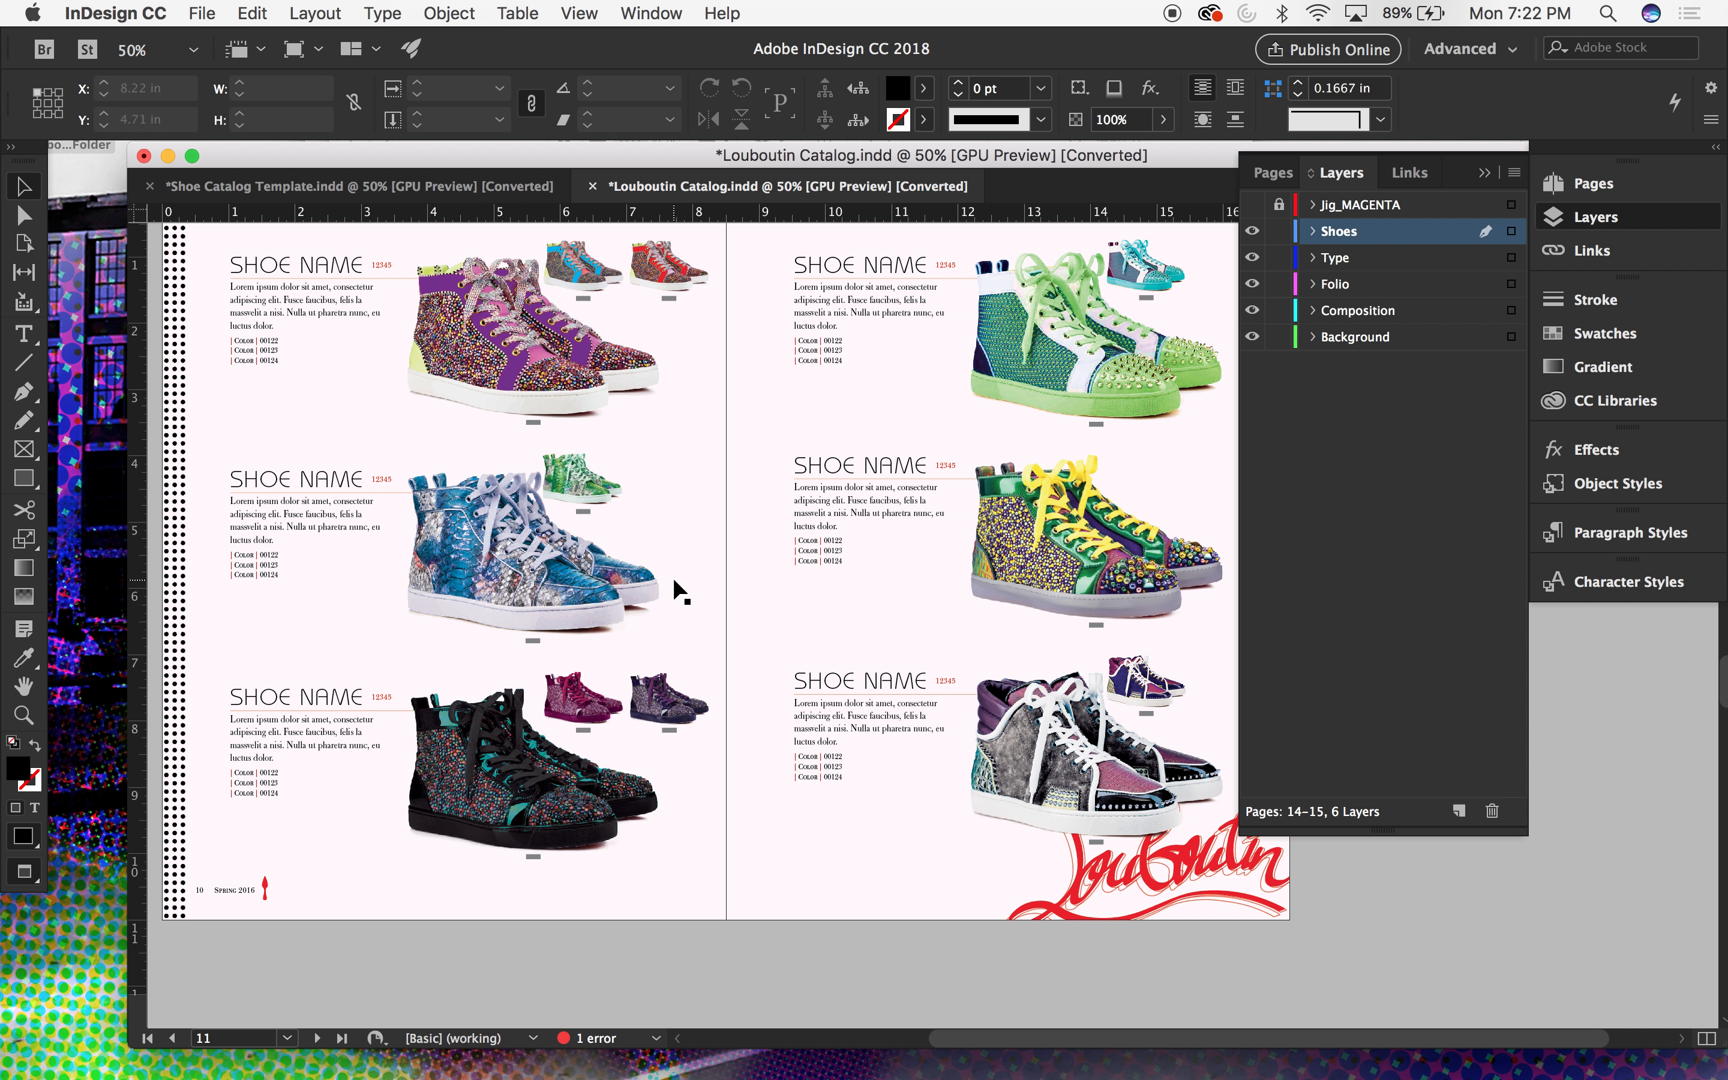
scroll(675, 580, "up", 1)
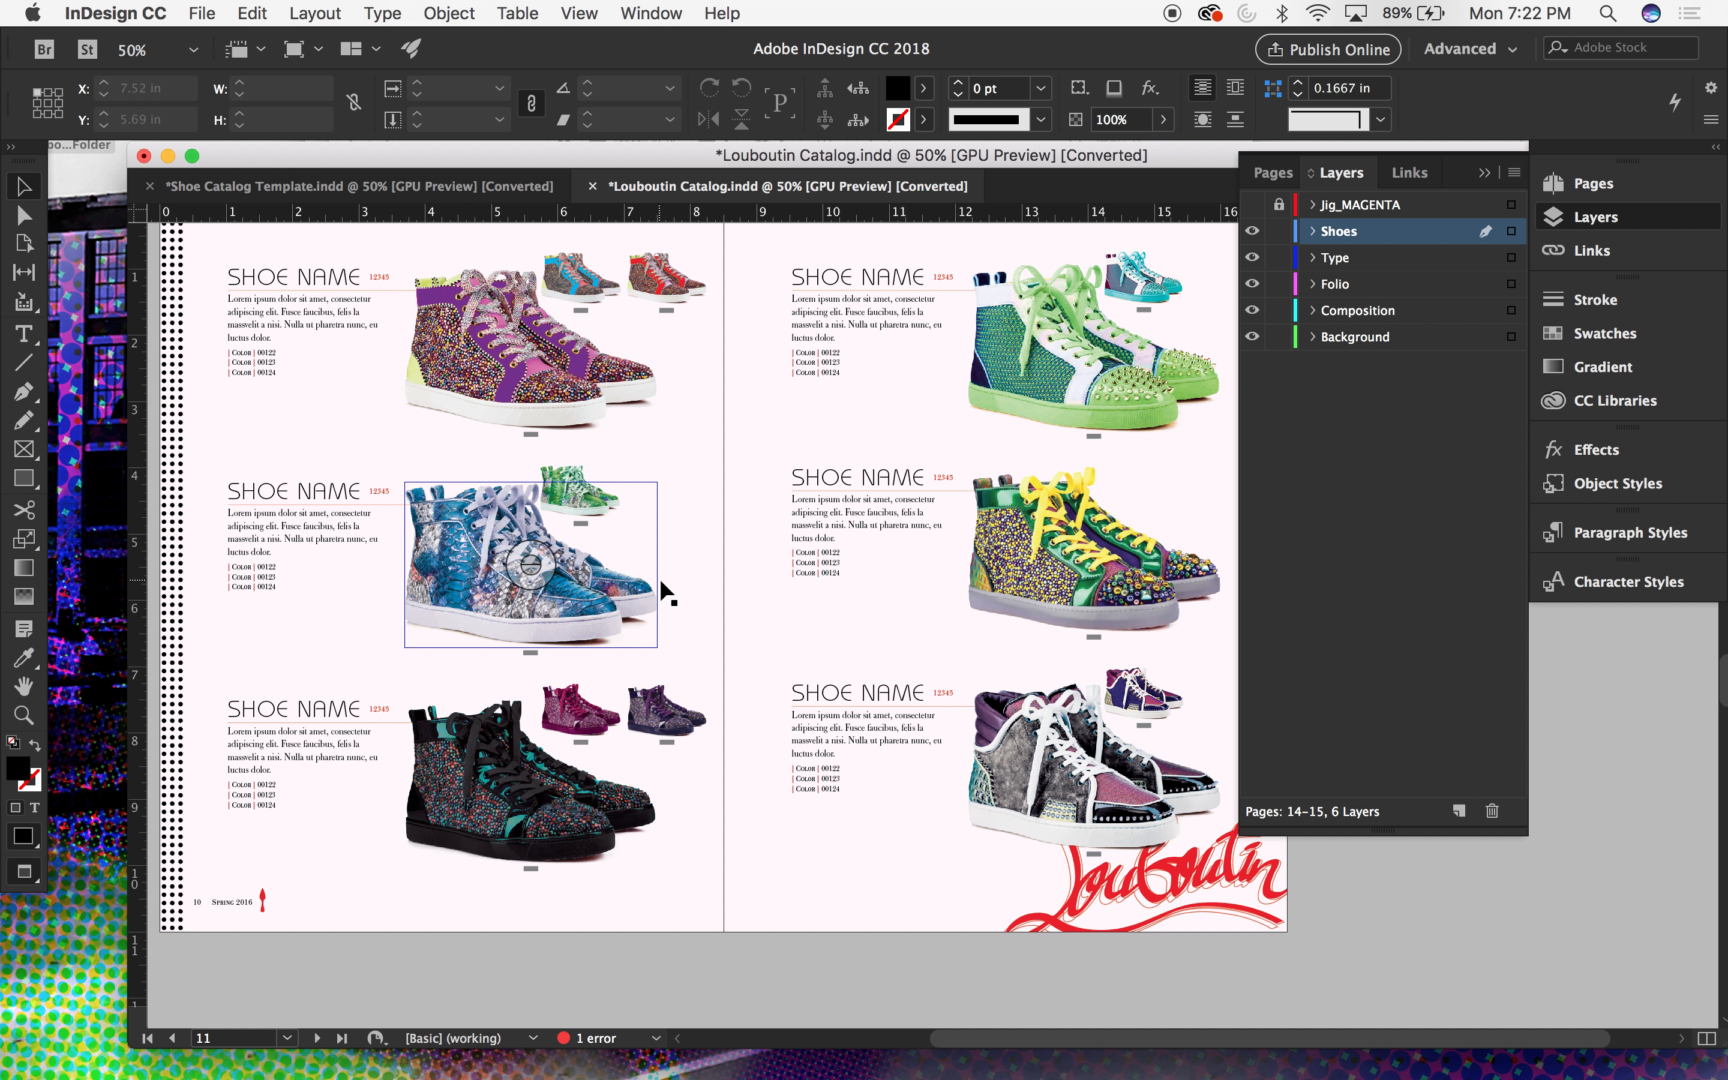
Step: Review the shoe arrangement on pages 12 and 13, then go back to the spread on pages 10 and 11
scroll(663, 610, "down", 15)
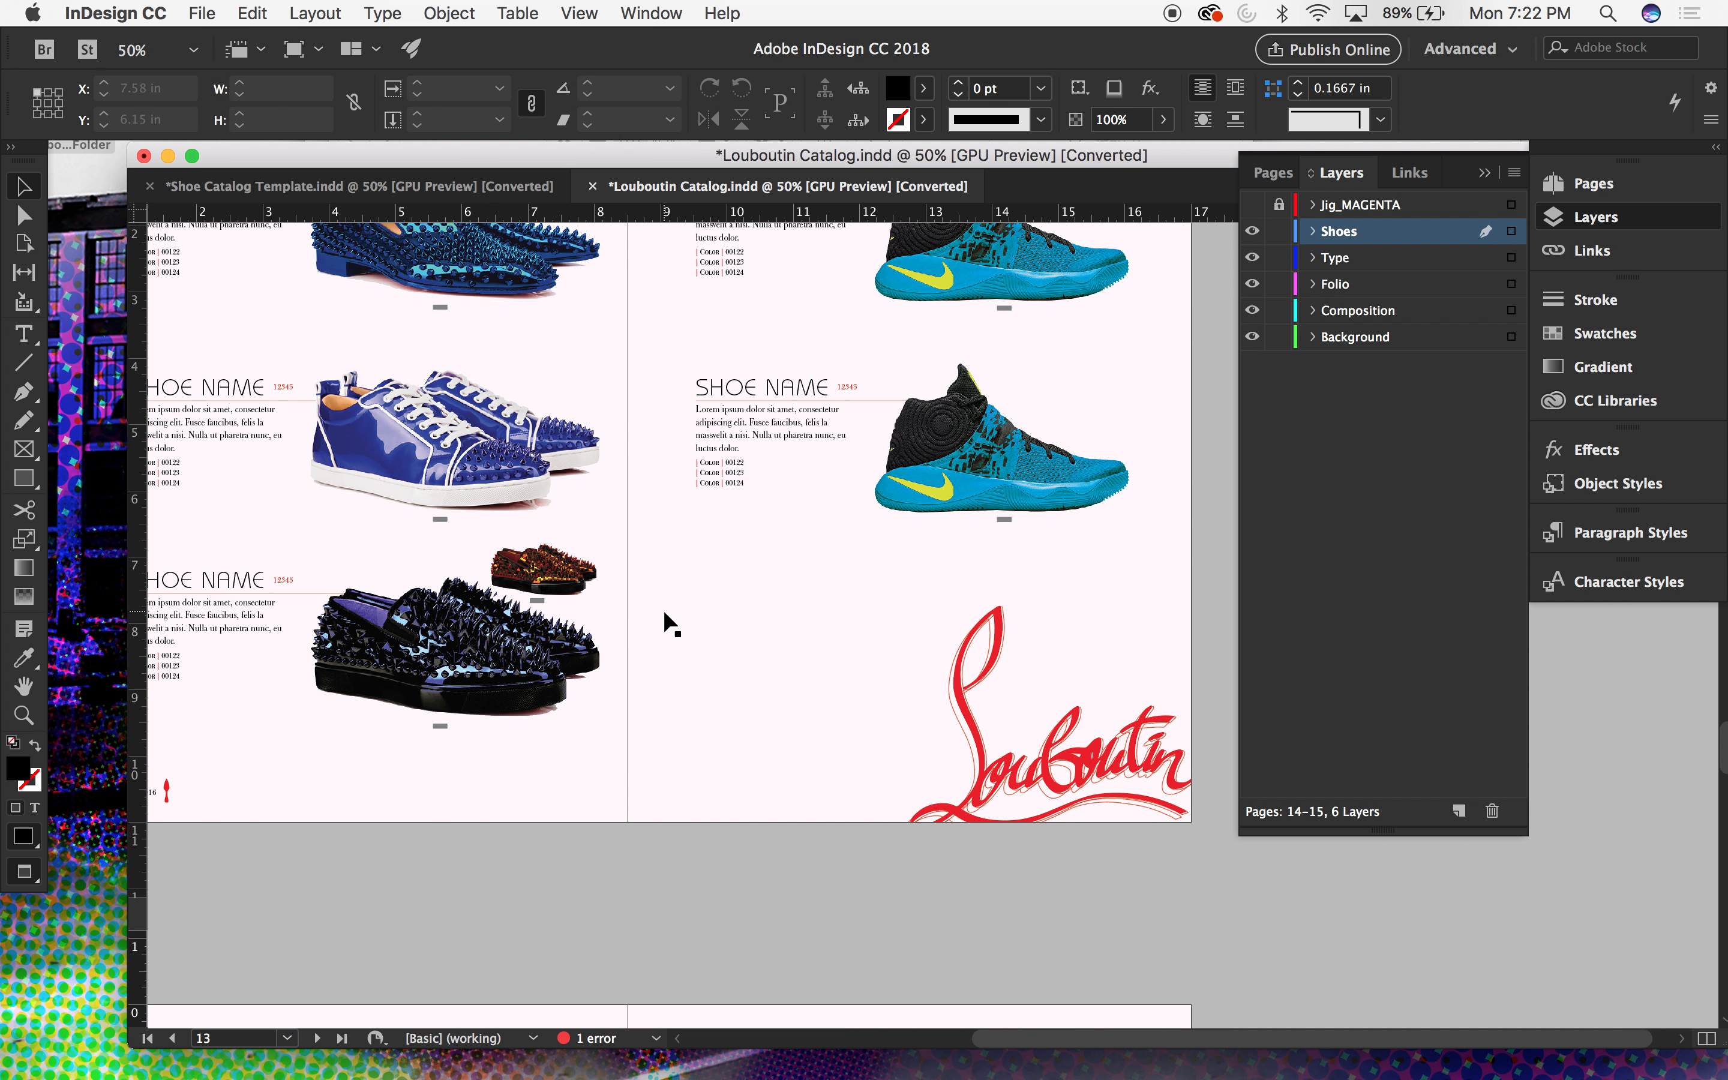
scroll(662, 611, "down", 5)
scroll(662, 611, "up", 4)
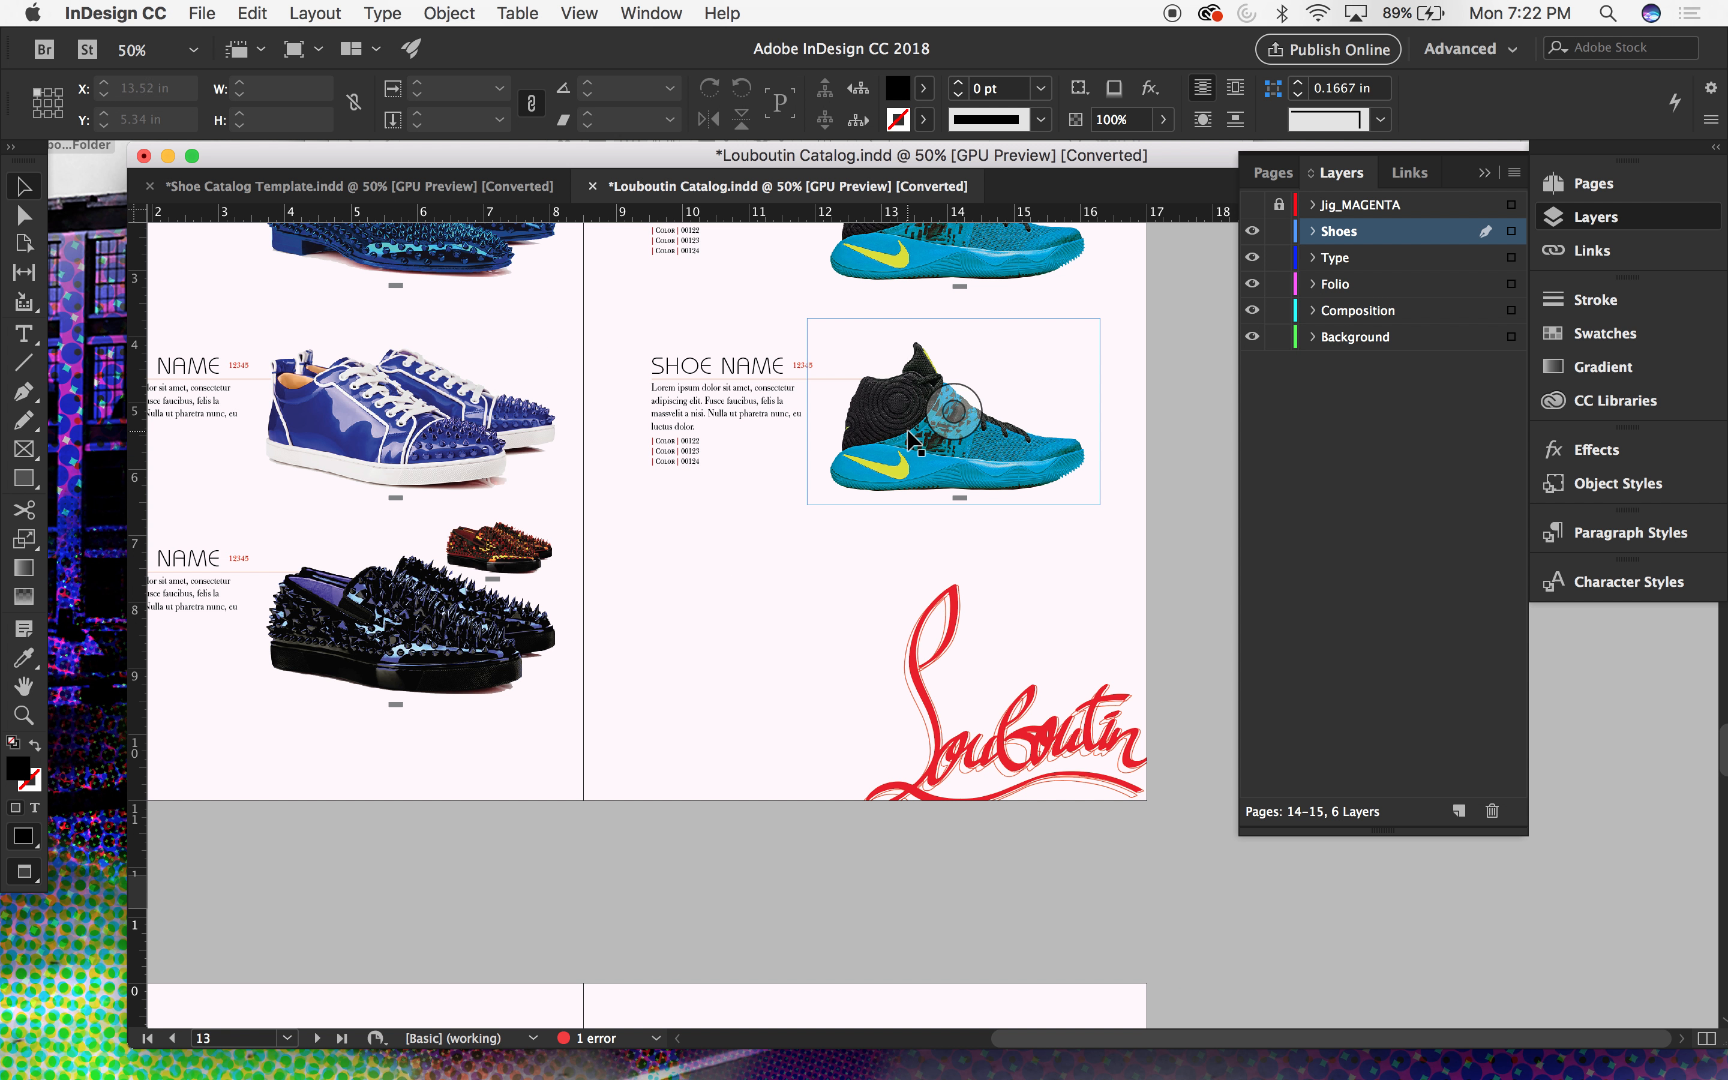
scroll(763, 711, "up", 3)
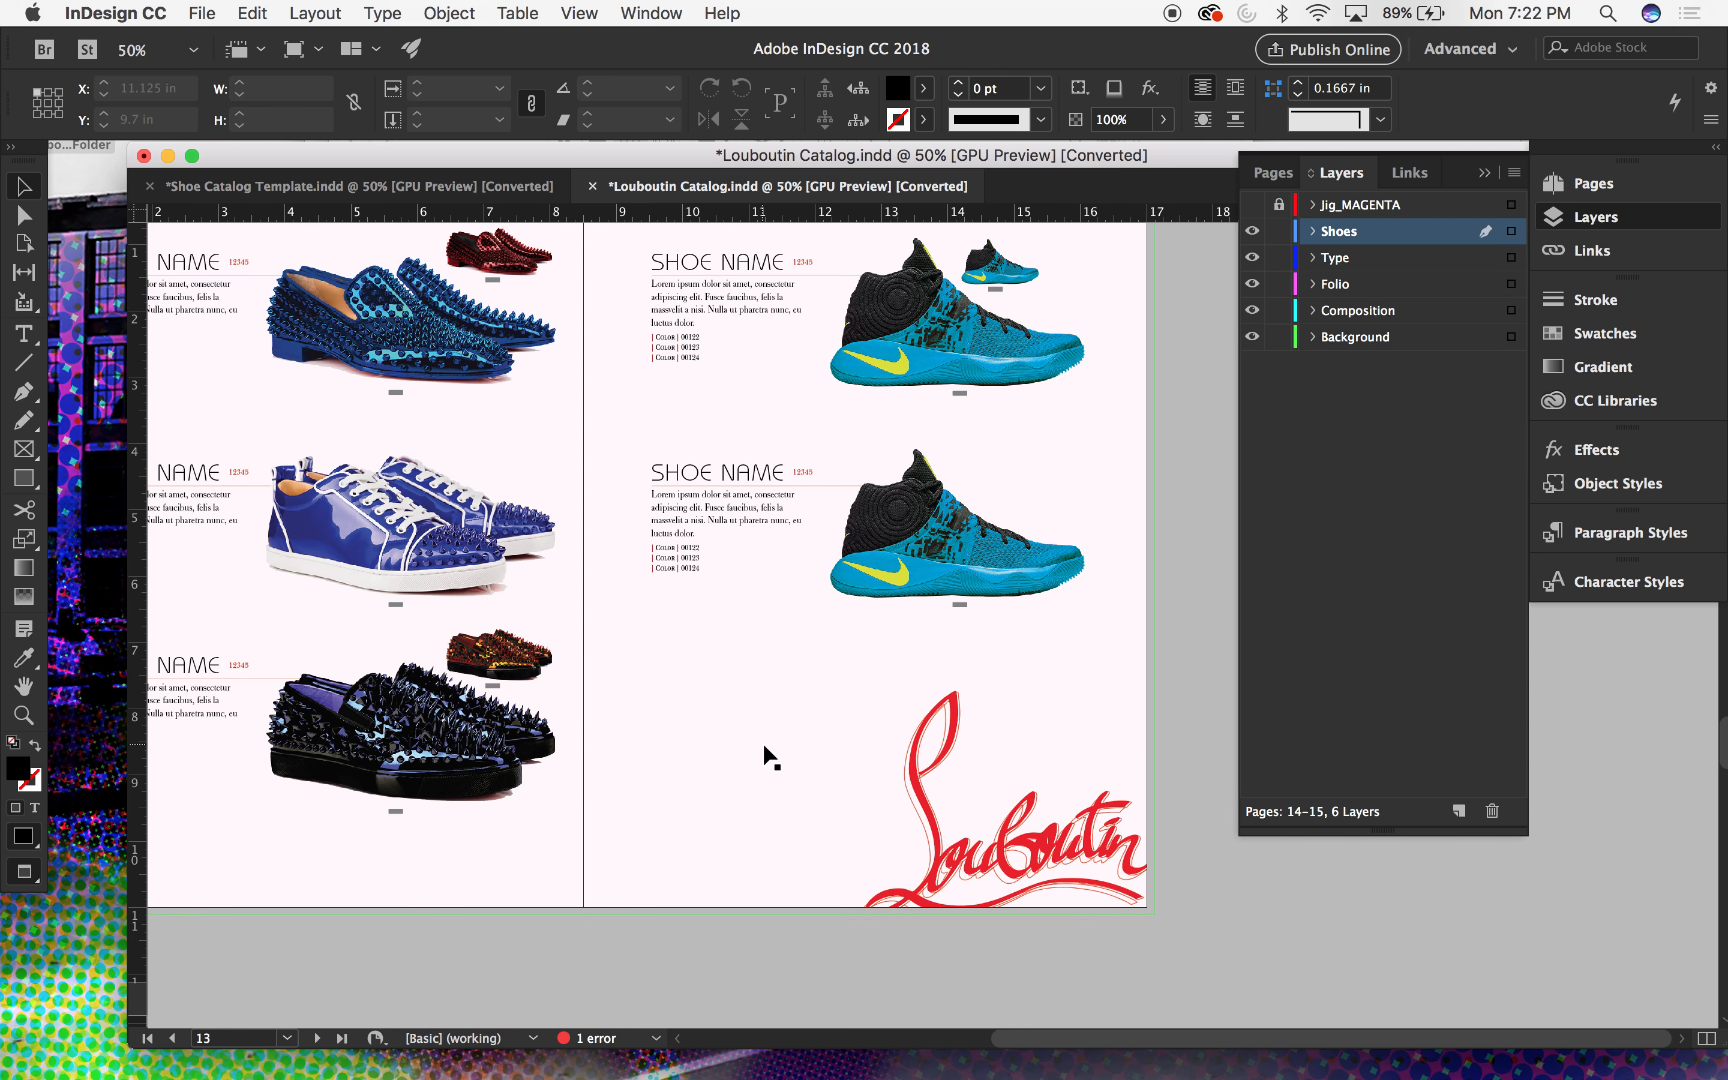
scroll(764, 746, "up", 5)
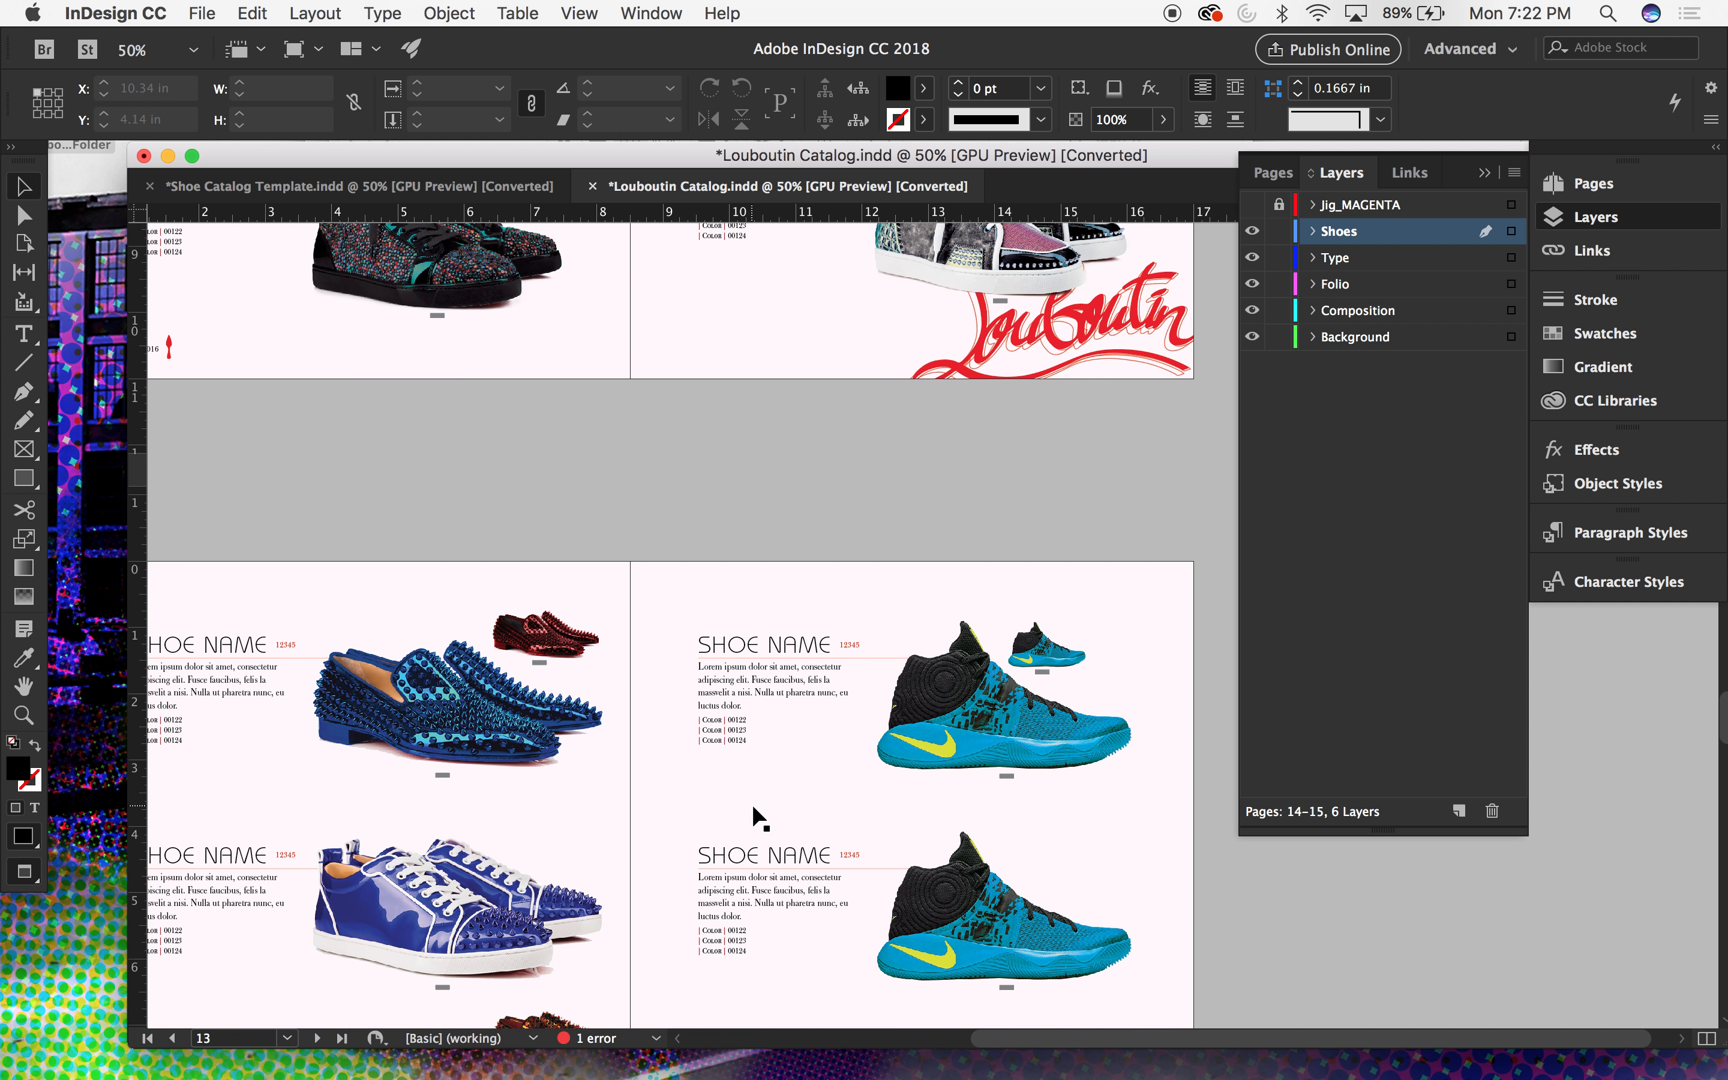
scroll(755, 814, "up", 4)
scroll(753, 829, "up", 1)
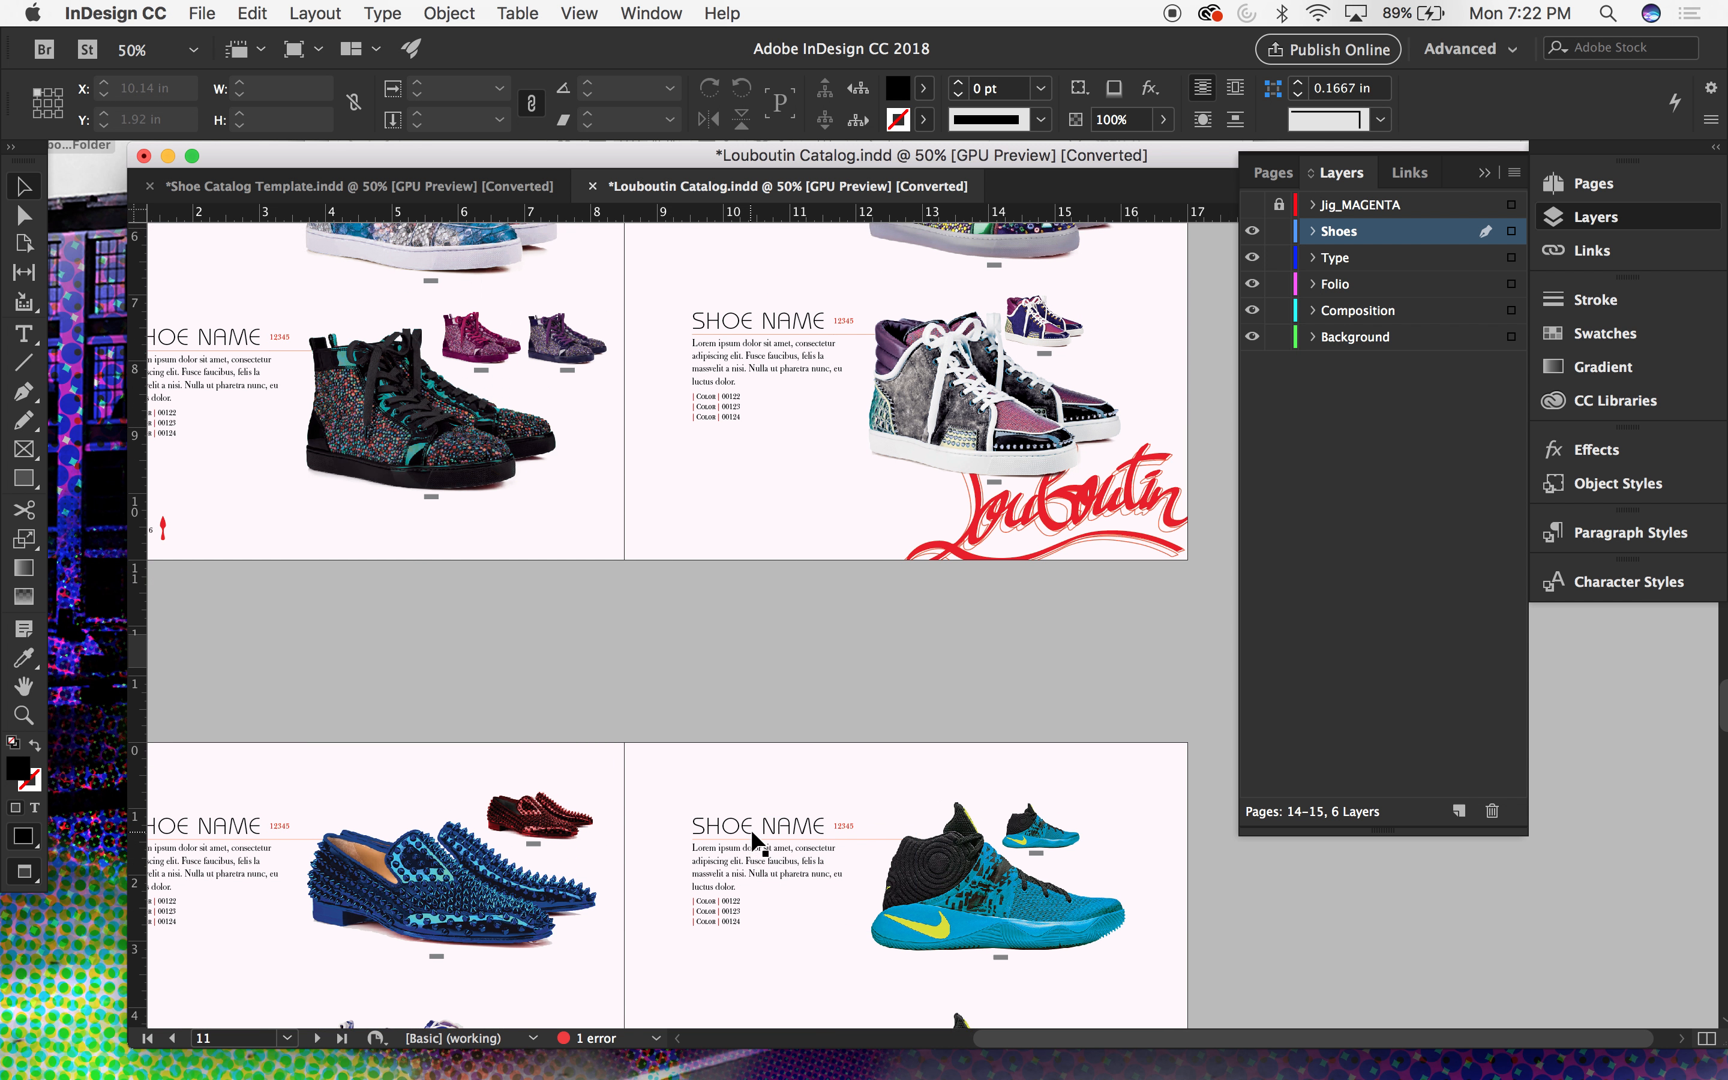
scroll(751, 829, "up", 5)
scroll(752, 864, "up", 4)
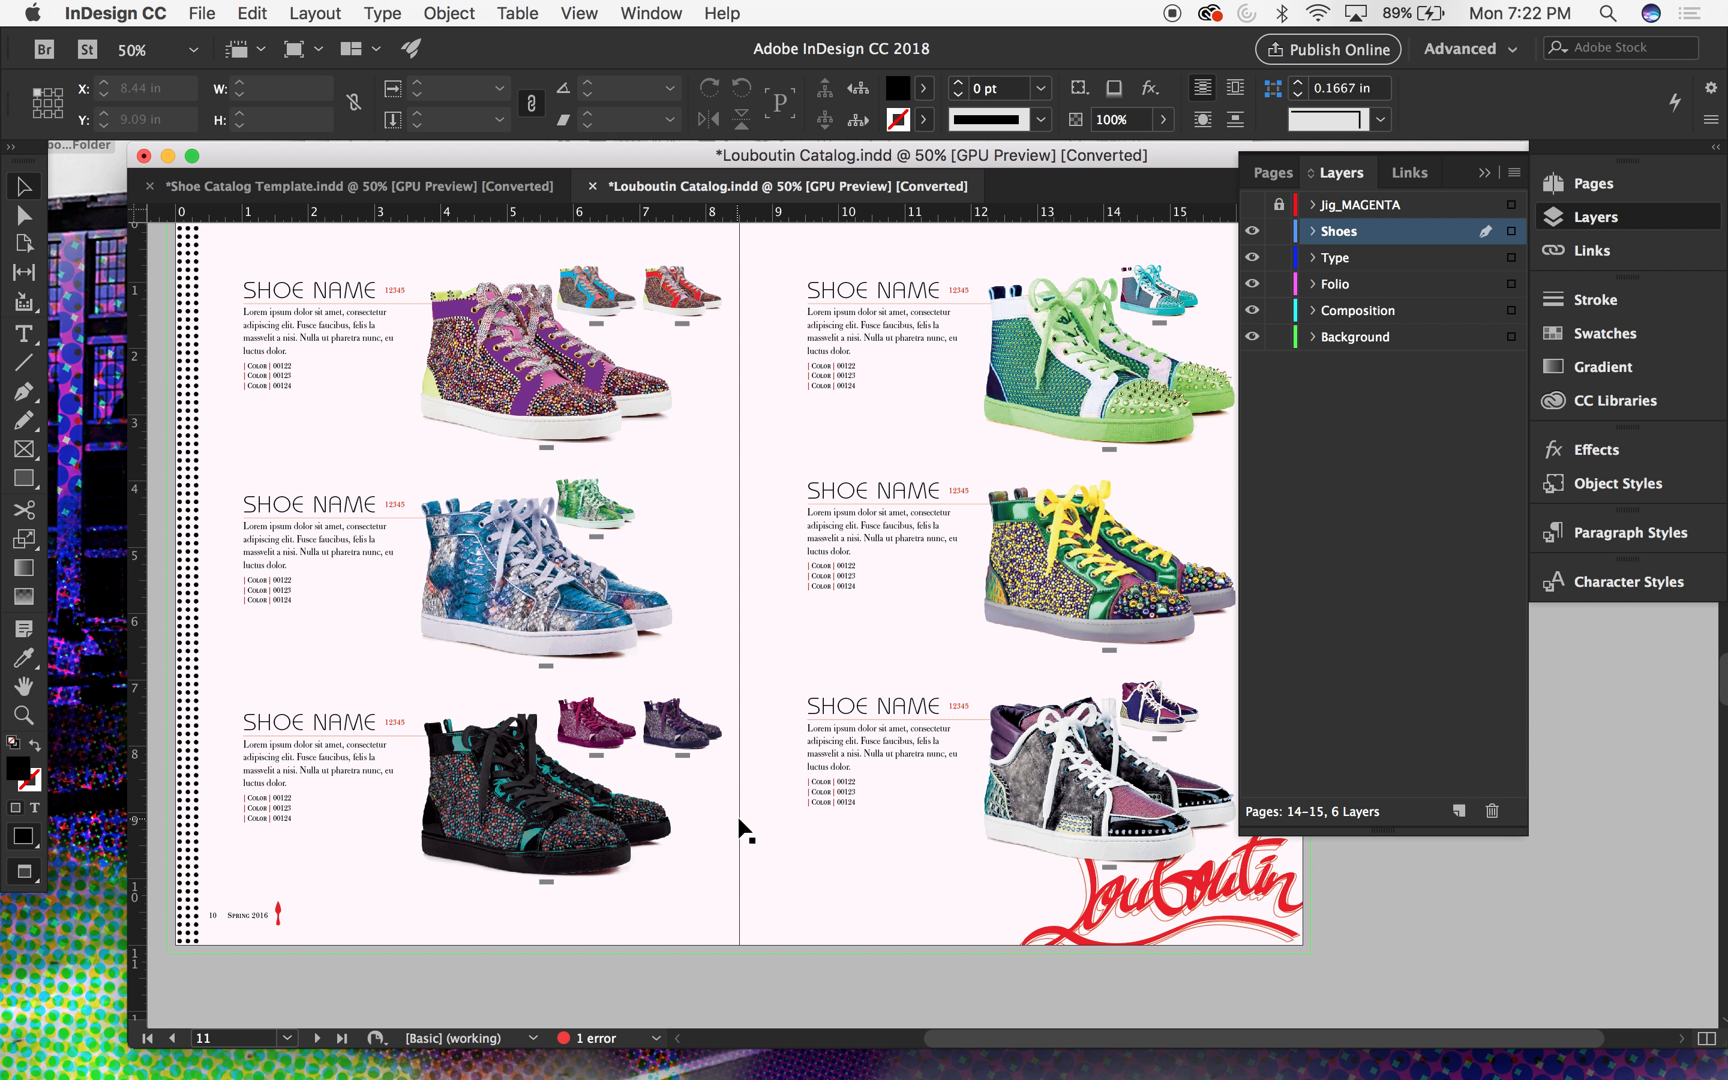
scroll(740, 821, "up", 2)
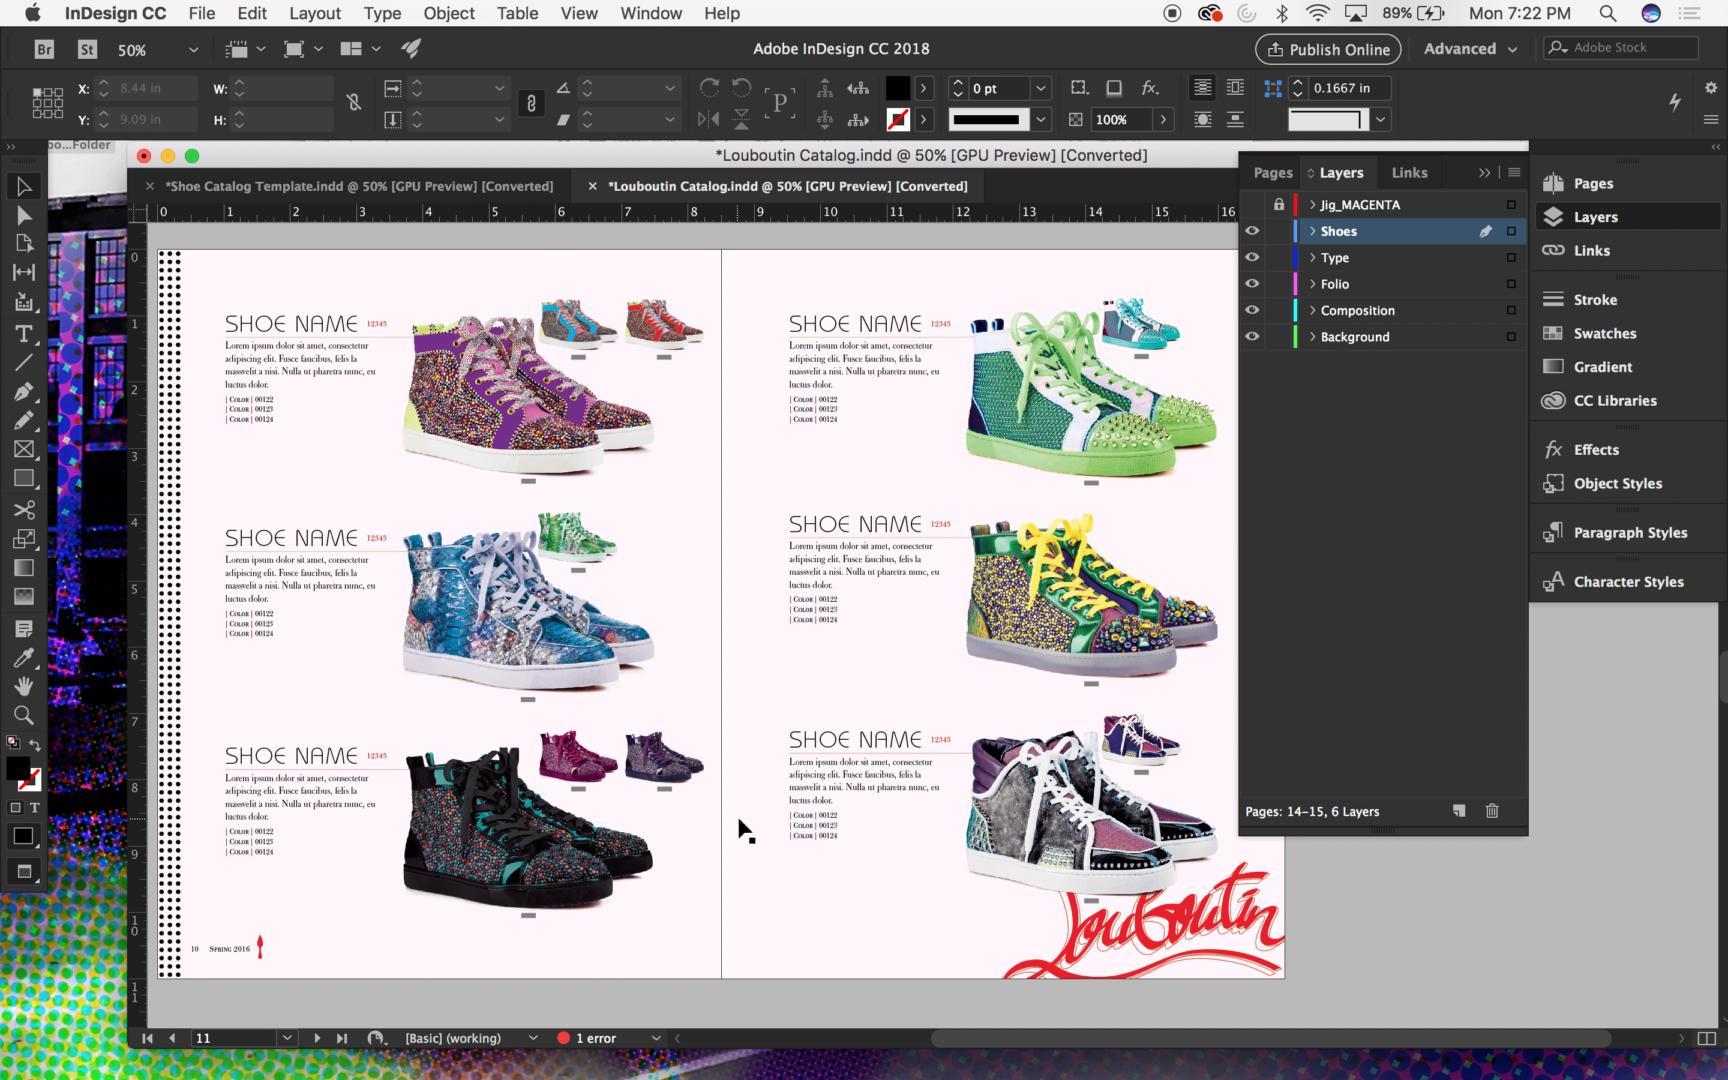
Step: Collapse the layer list and switch to the Shoe Catalog Template.indd document
left_click(1484, 173)
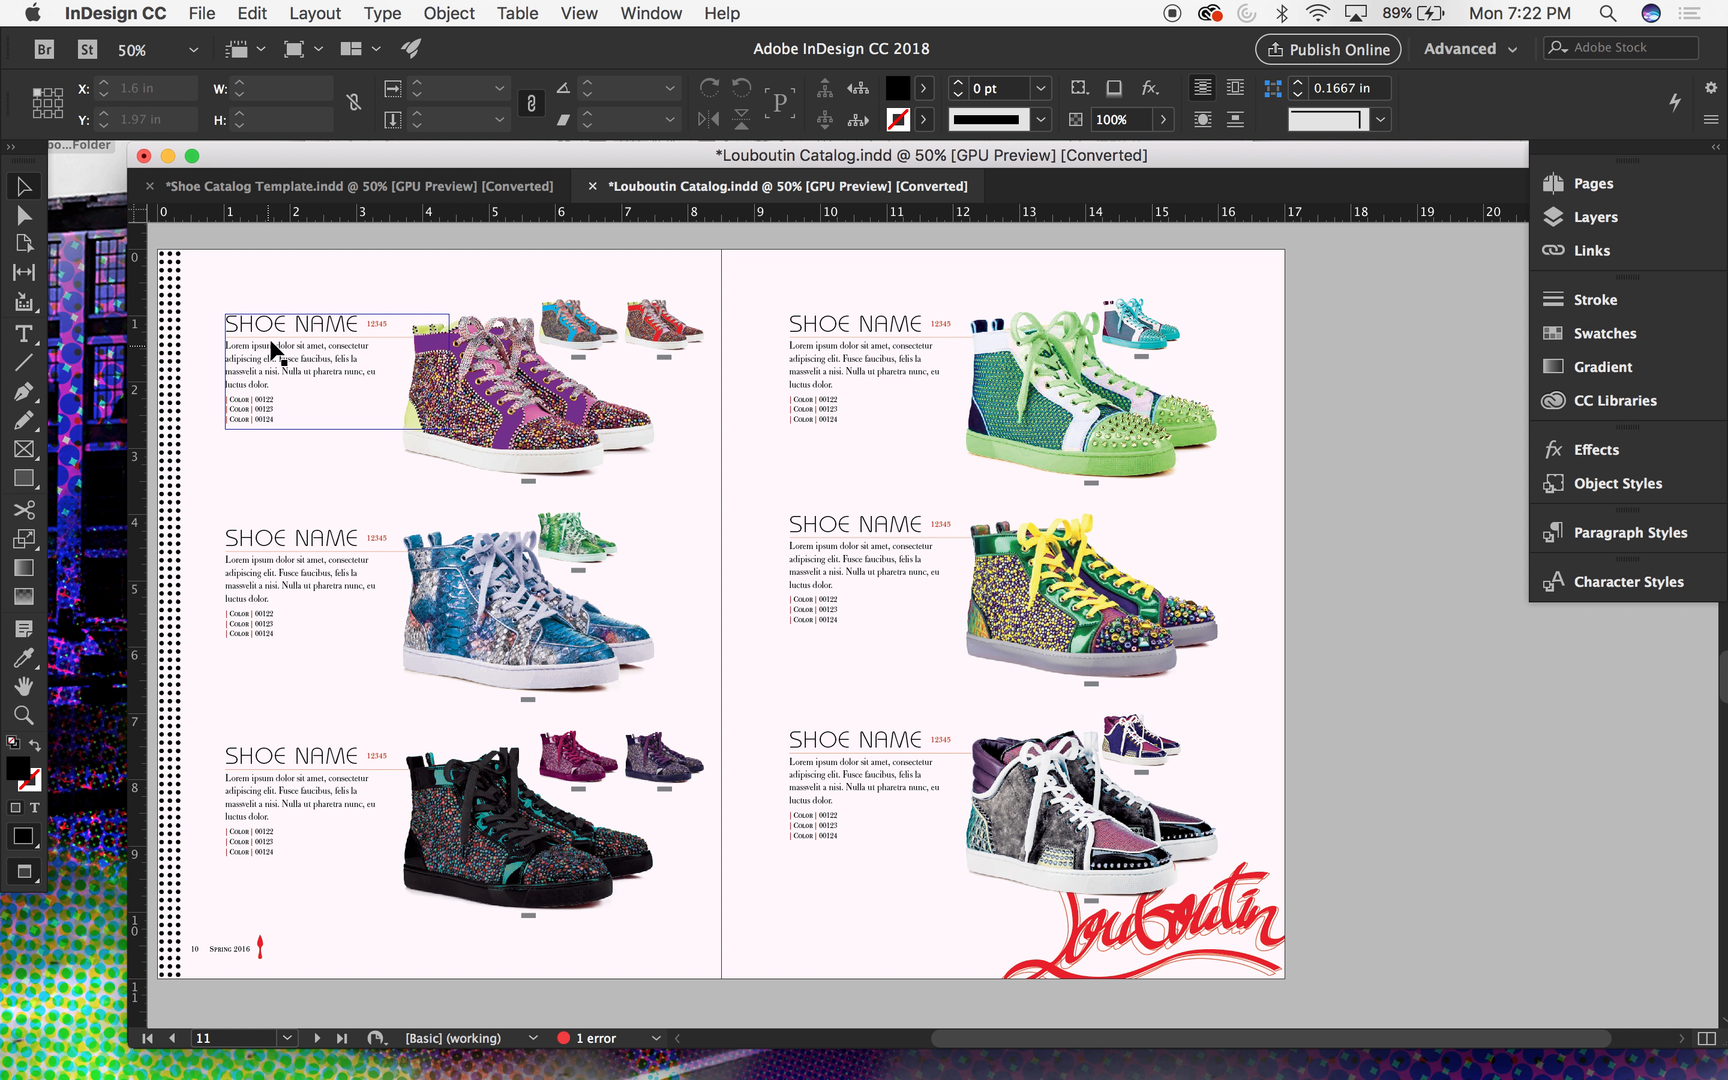
left_click(457, 187)
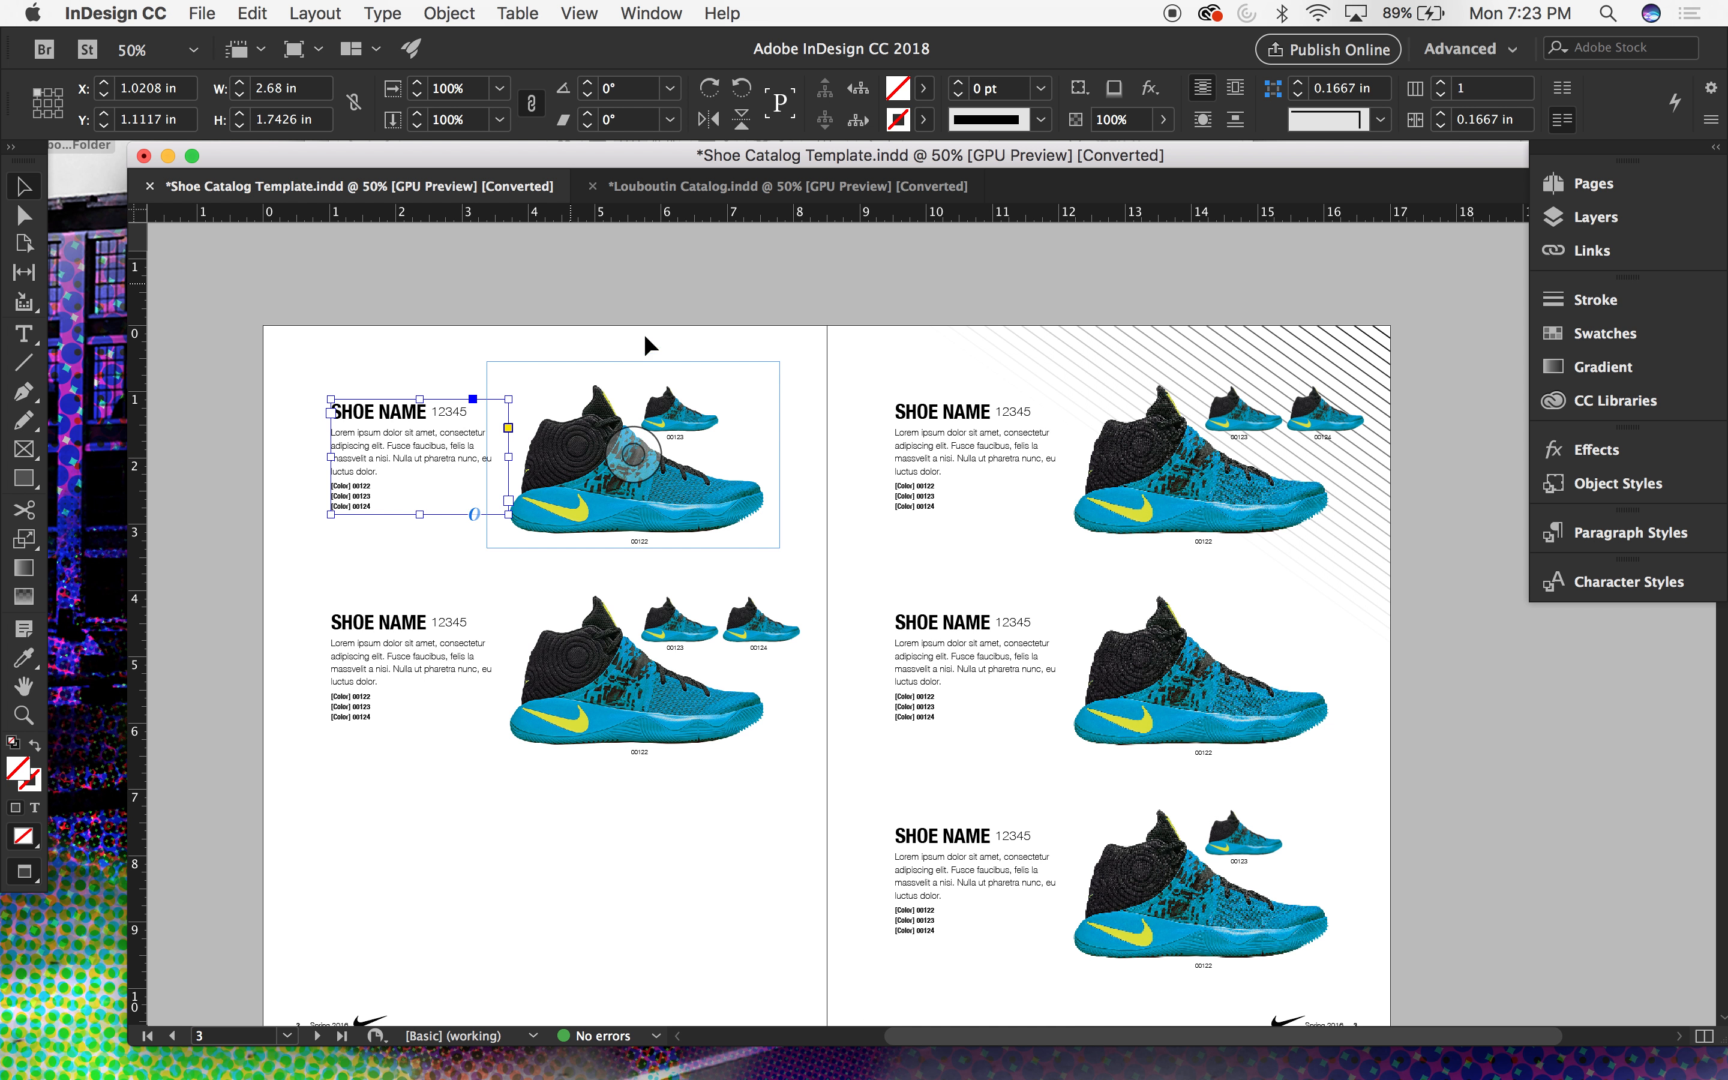